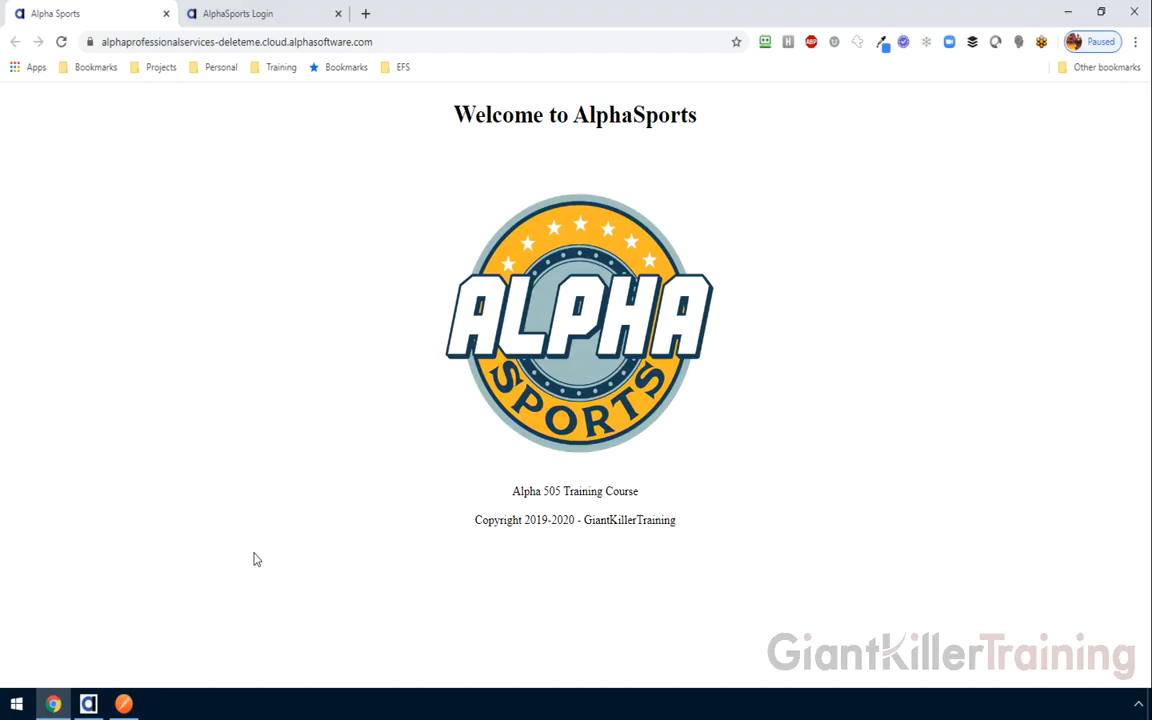
# Log into the AlphaSports site as 'admin' with the saved login and dismiss the Master Password popup
pyautogui.click(226, 12)
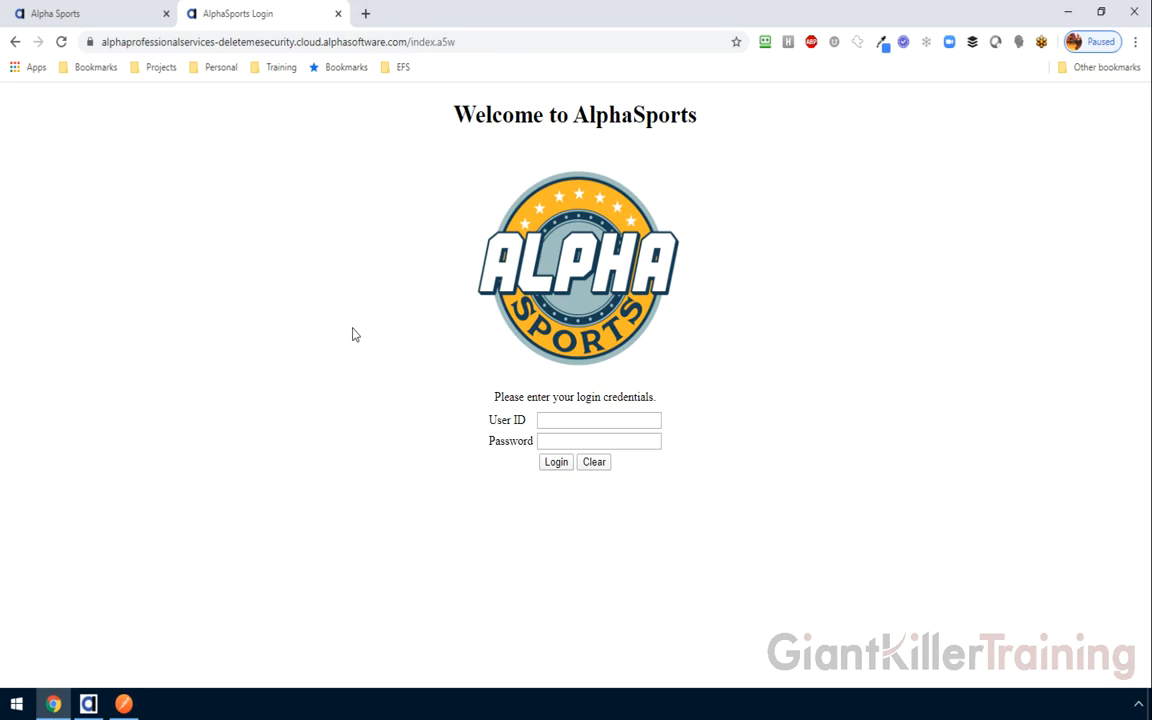
pyautogui.click(567, 425)
pyautogui.write('admin')
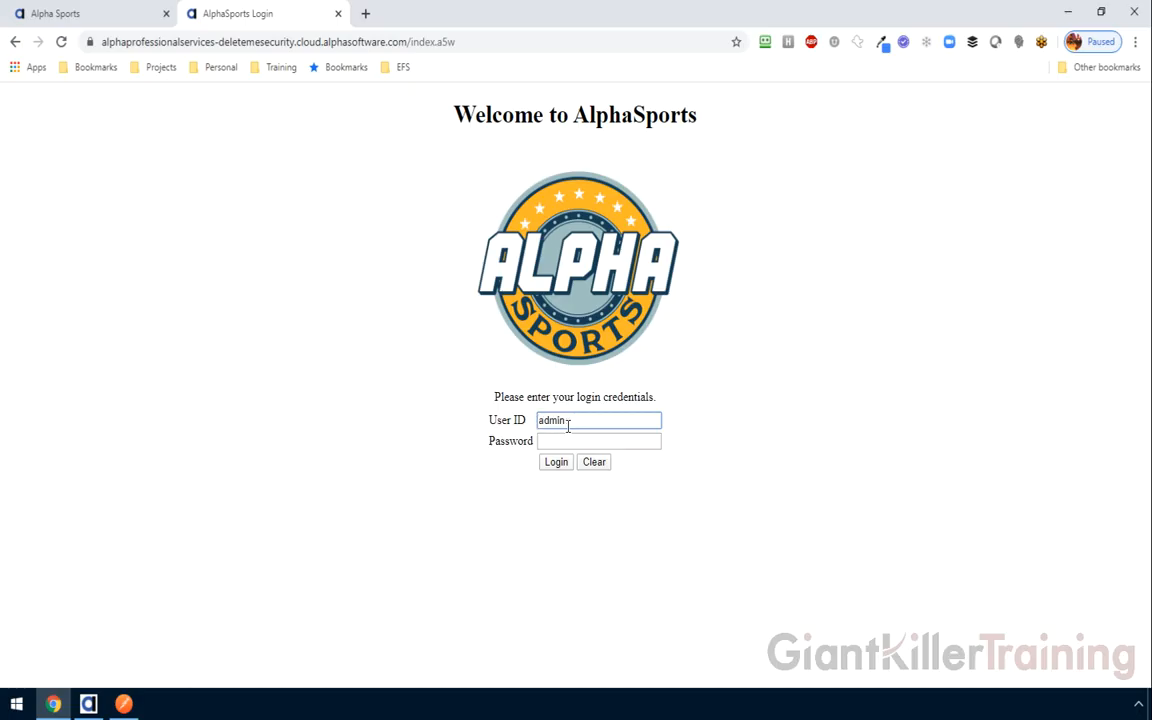
pyautogui.click(580, 448)
pyautogui.click(556, 462)
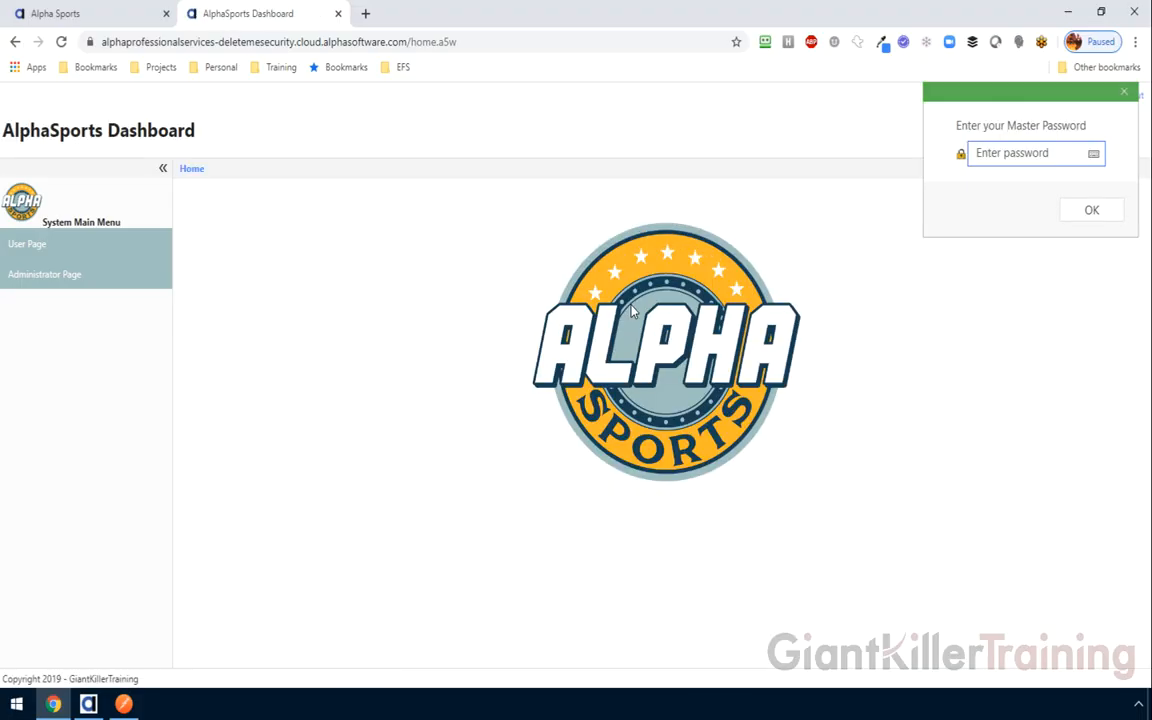
pyautogui.click(1124, 92)
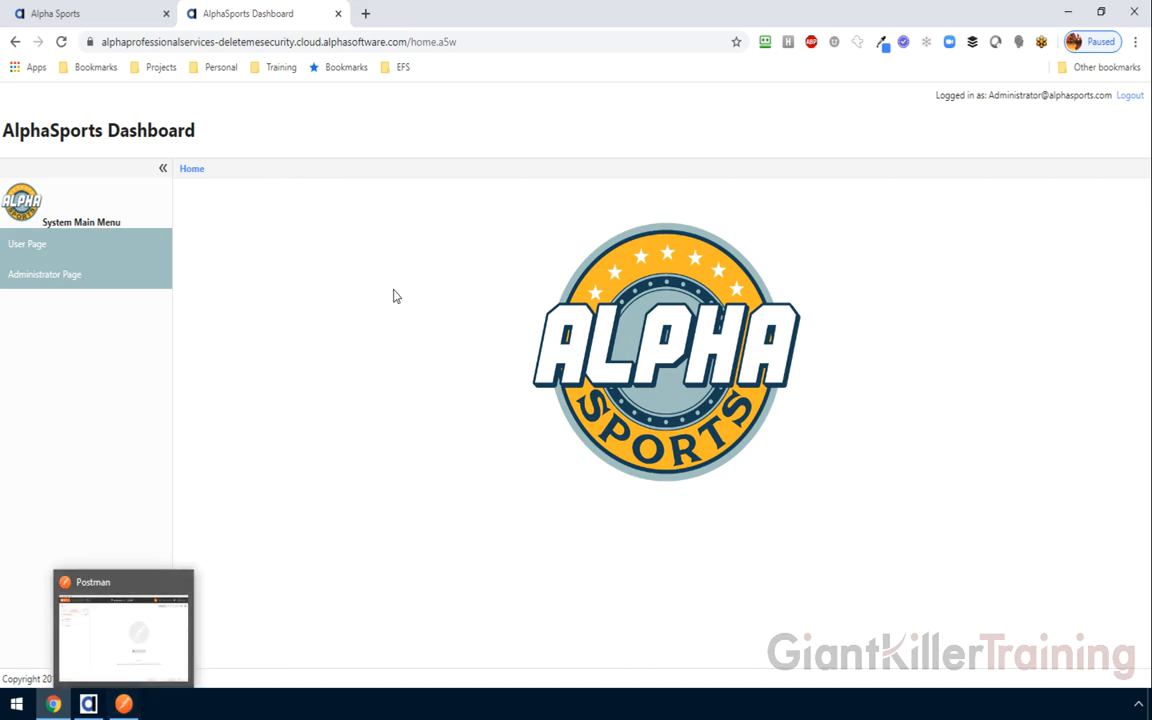
# Open the Alpha505 collection's Products request in Postman and check the Production environment's URL variable
pyautogui.click(124, 704)
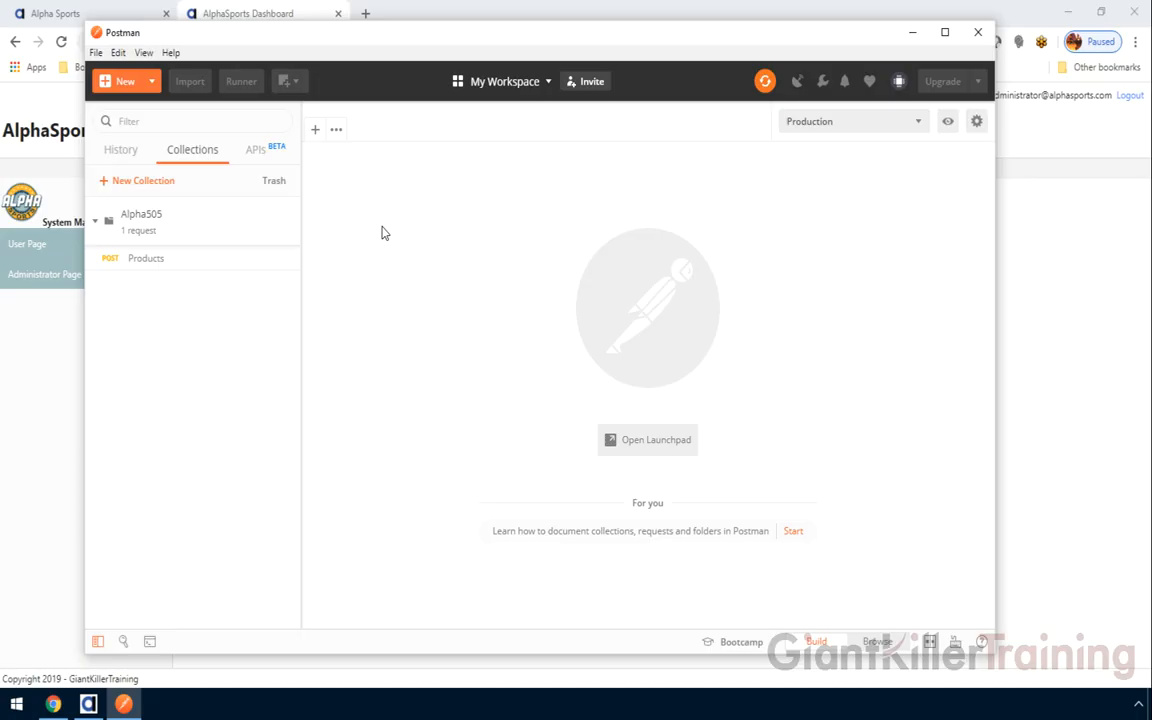
pyautogui.click(141, 262)
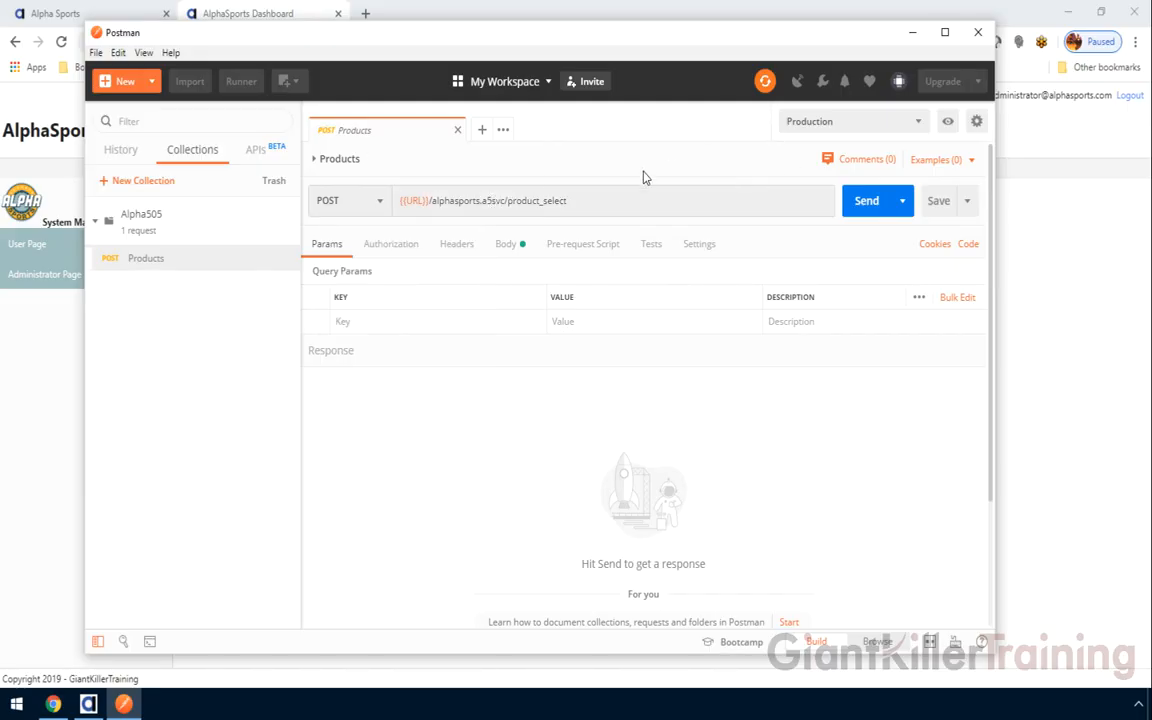
pyautogui.click(945, 123)
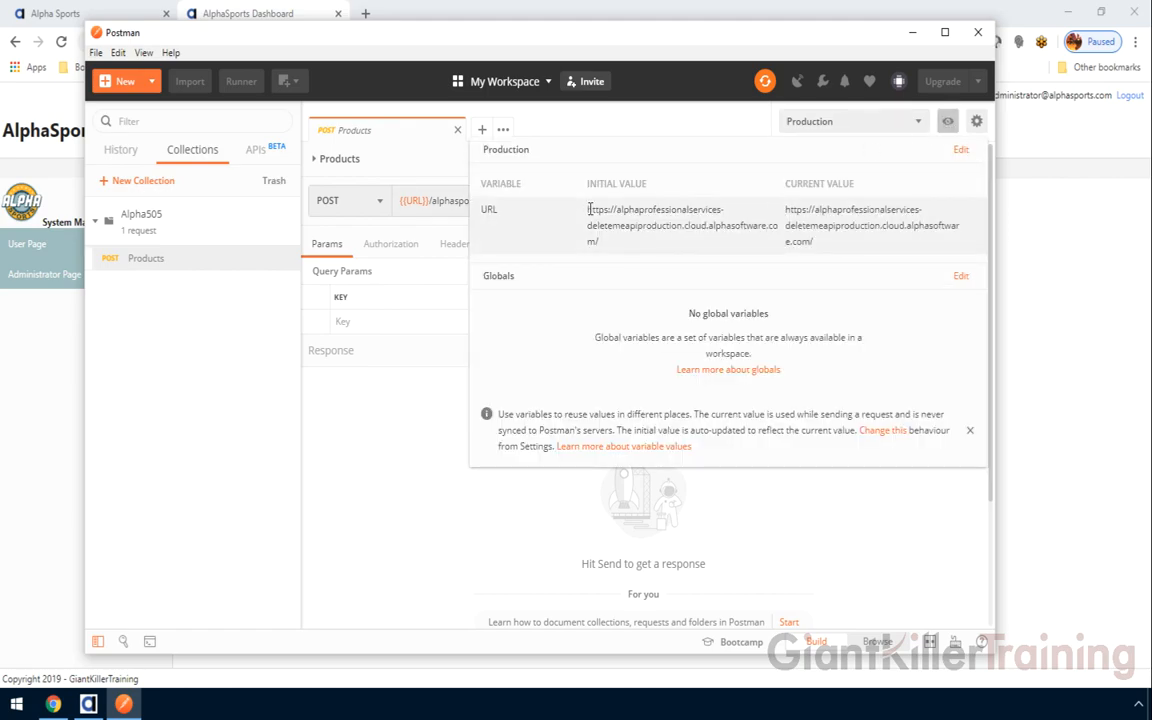
pyautogui.click(670, 127)
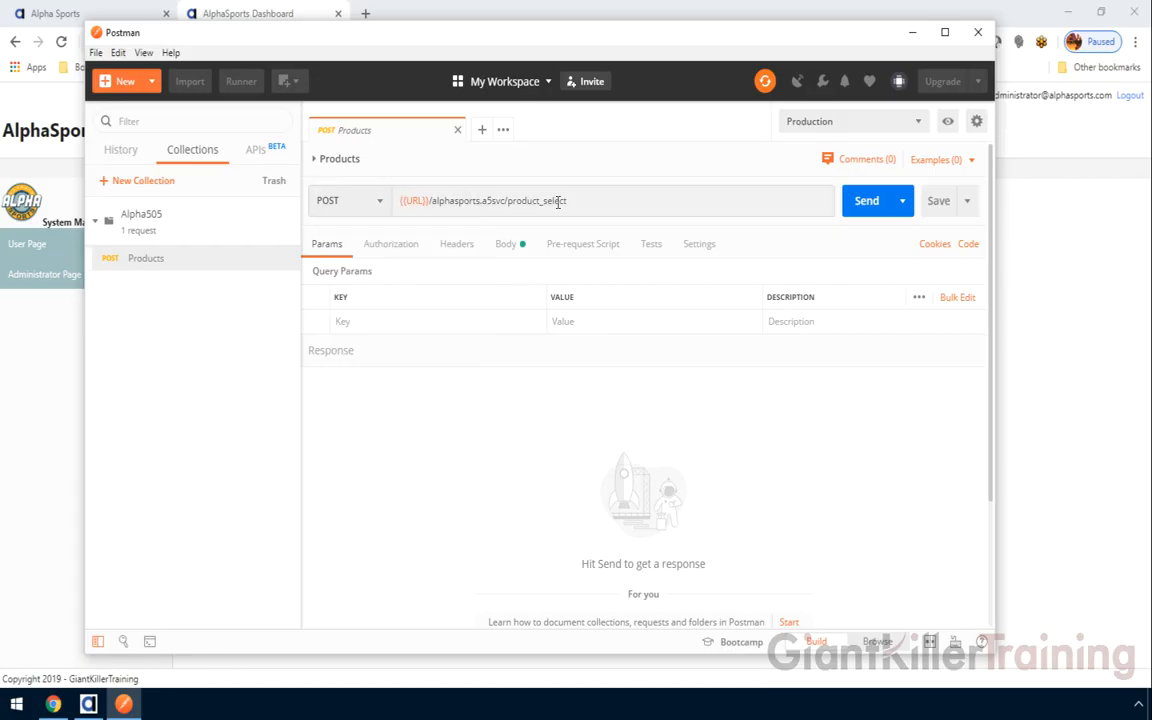
# Set the Products request body to fields "*" and pageNumber 1, then send it
pyautogui.click(505, 248)
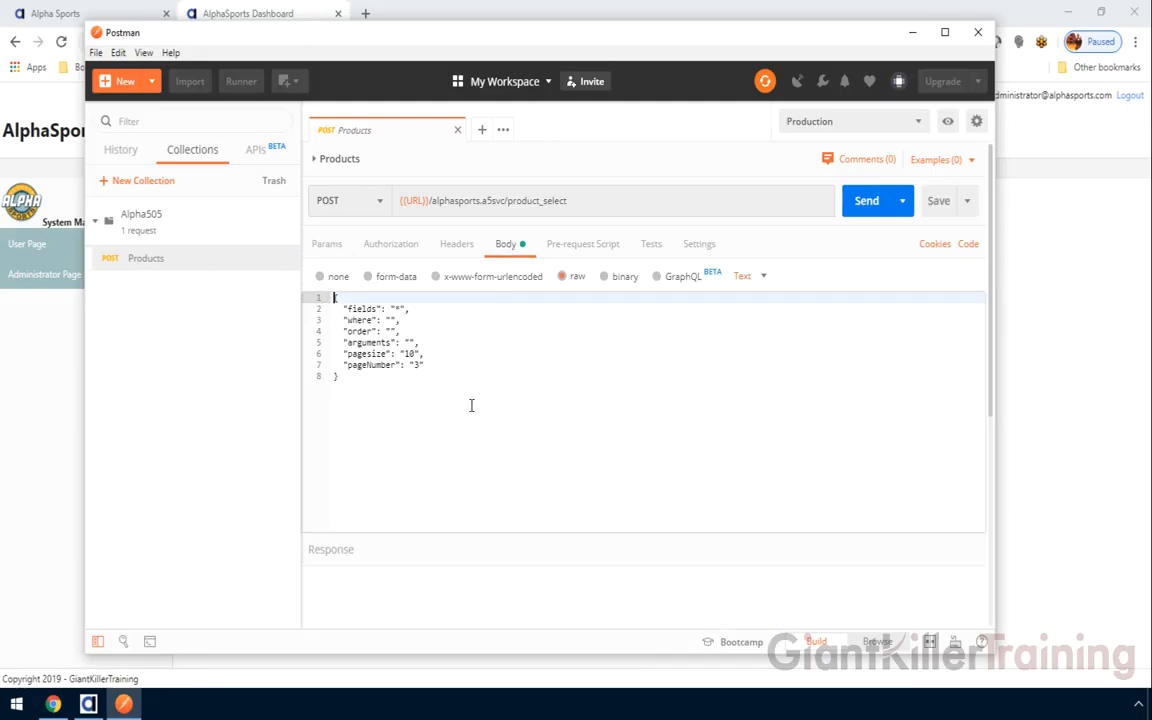
pyautogui.moveTo(388, 532); pyautogui.dragTo(397, 436)
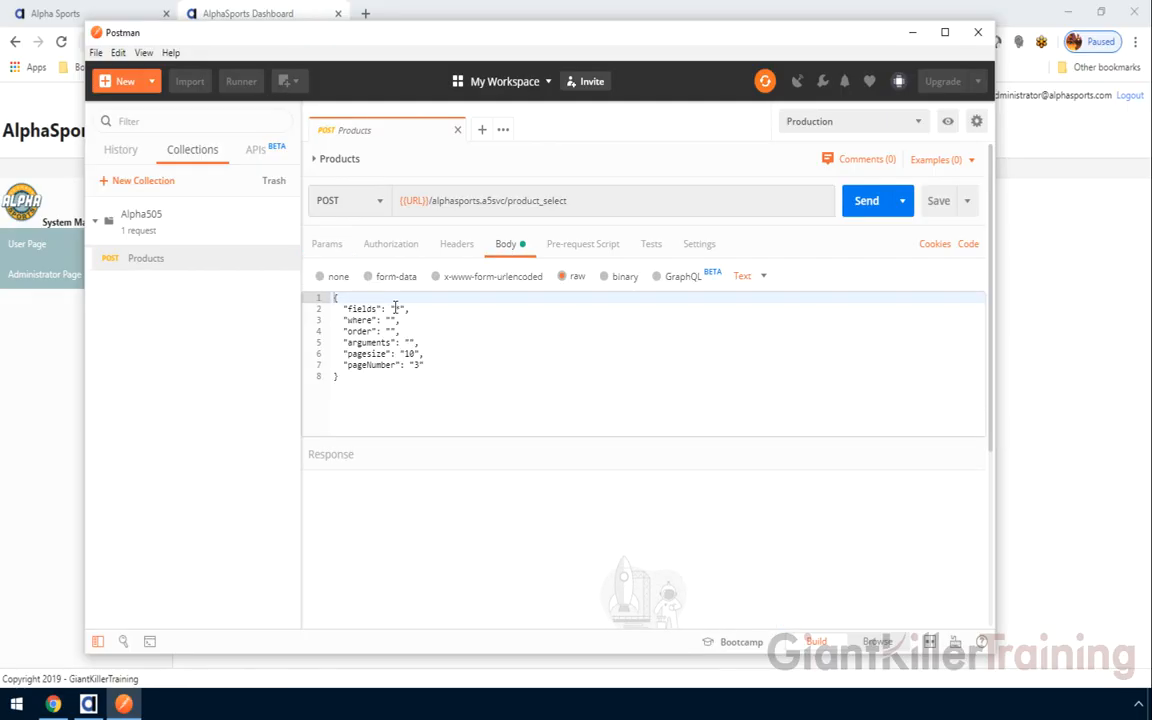
pyautogui.click(397, 311)
pyautogui.write('*')
pyautogui.click(418, 365)
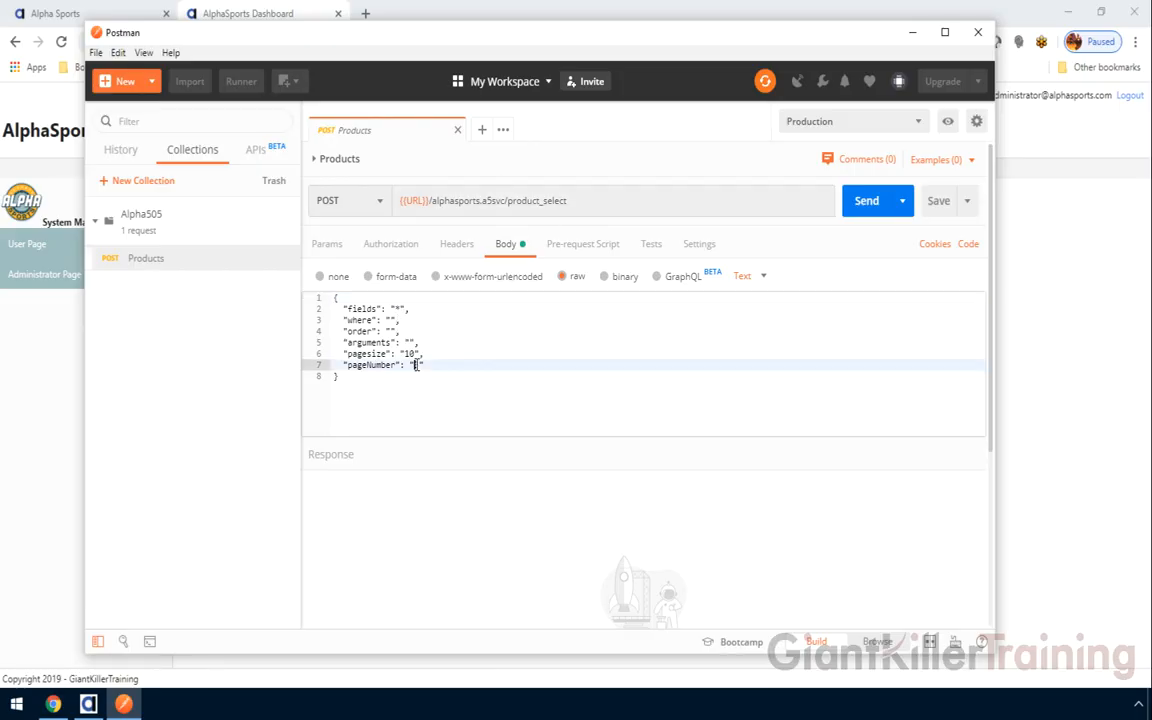
pyautogui.write('1')
pyautogui.click(880, 211)
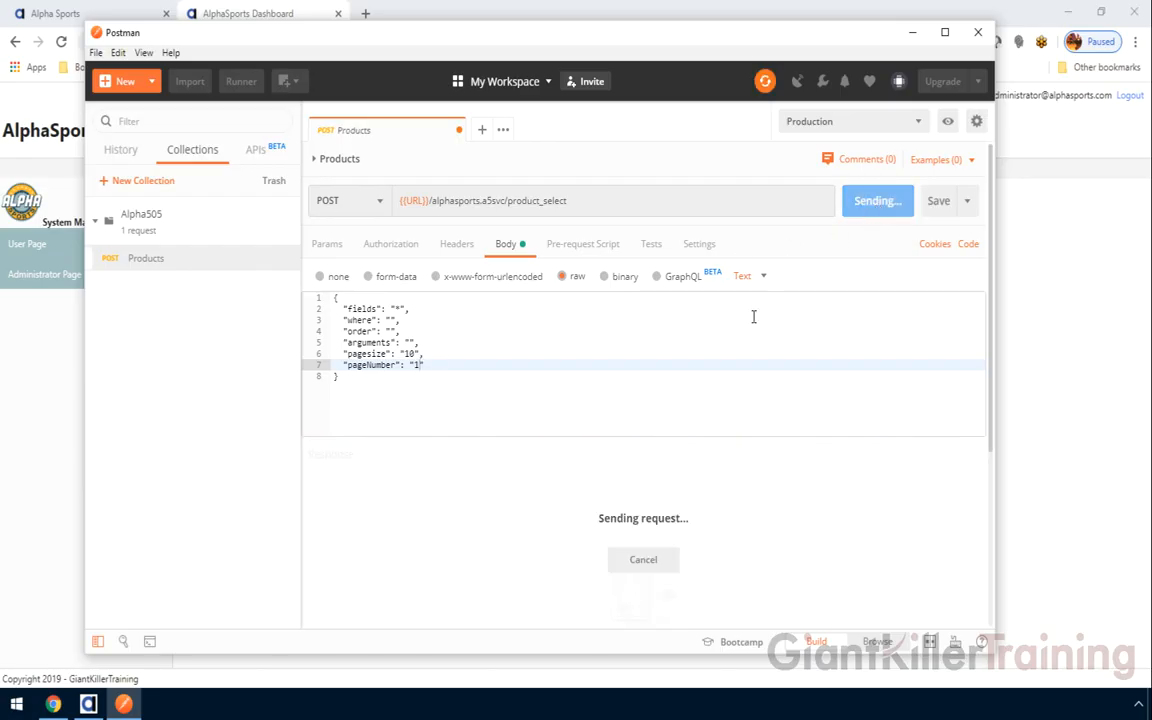
# Change pageNumber to 3 and resend the request
pyautogui.moveTo(647, 436); pyautogui.dragTo(650, 388)
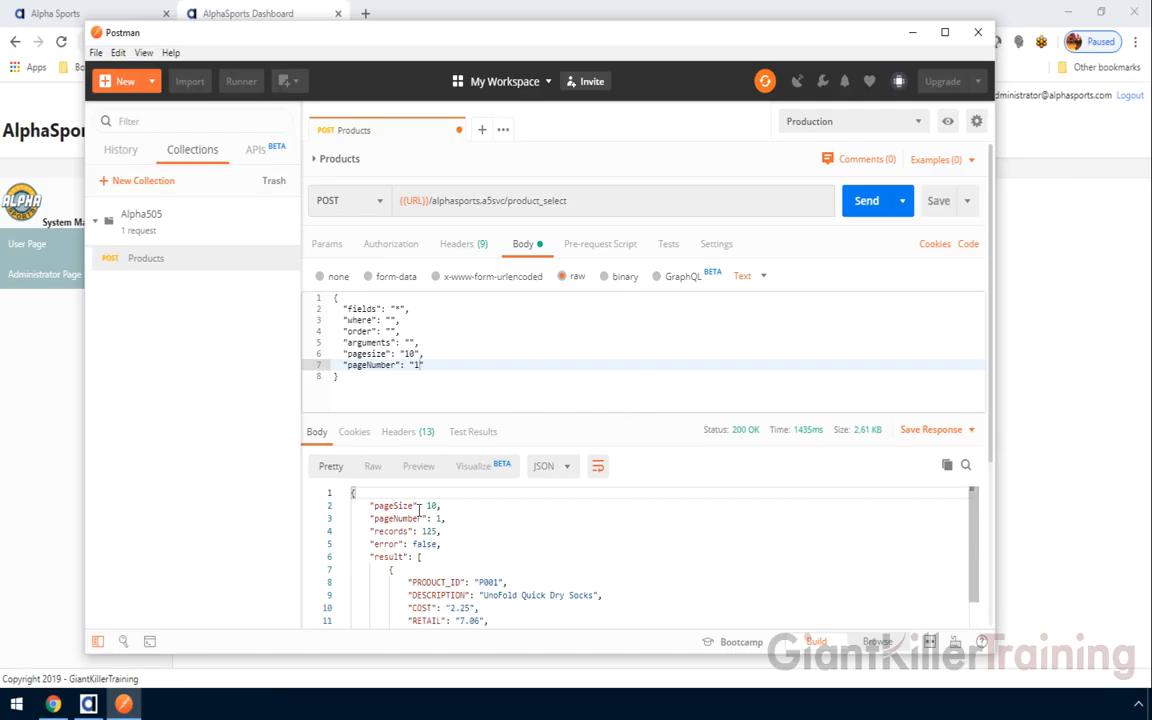
pyautogui.moveTo(972, 536)
pyautogui.mouseDown()
pyautogui.moveTo(977, 571)
pyautogui.moveTo(978, 524)
pyautogui.mouseUp()
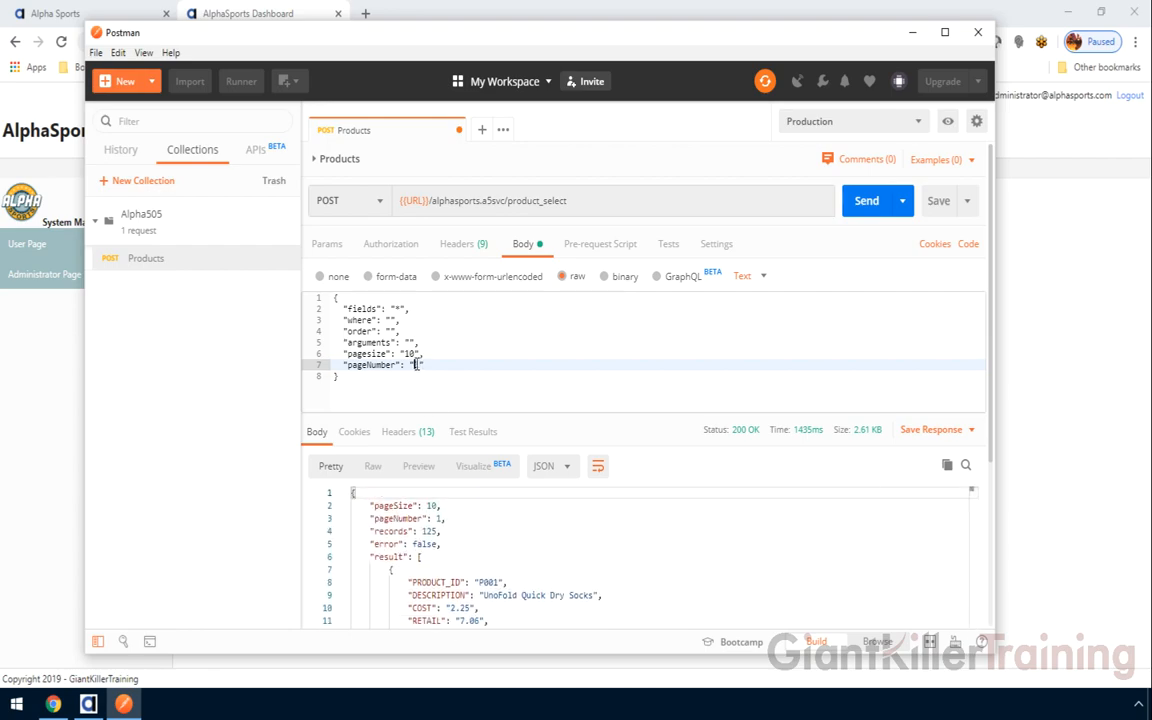
pyautogui.press('BackSpace')
pyautogui.write('3')
pyautogui.hotkey('ctrl', 'Return')
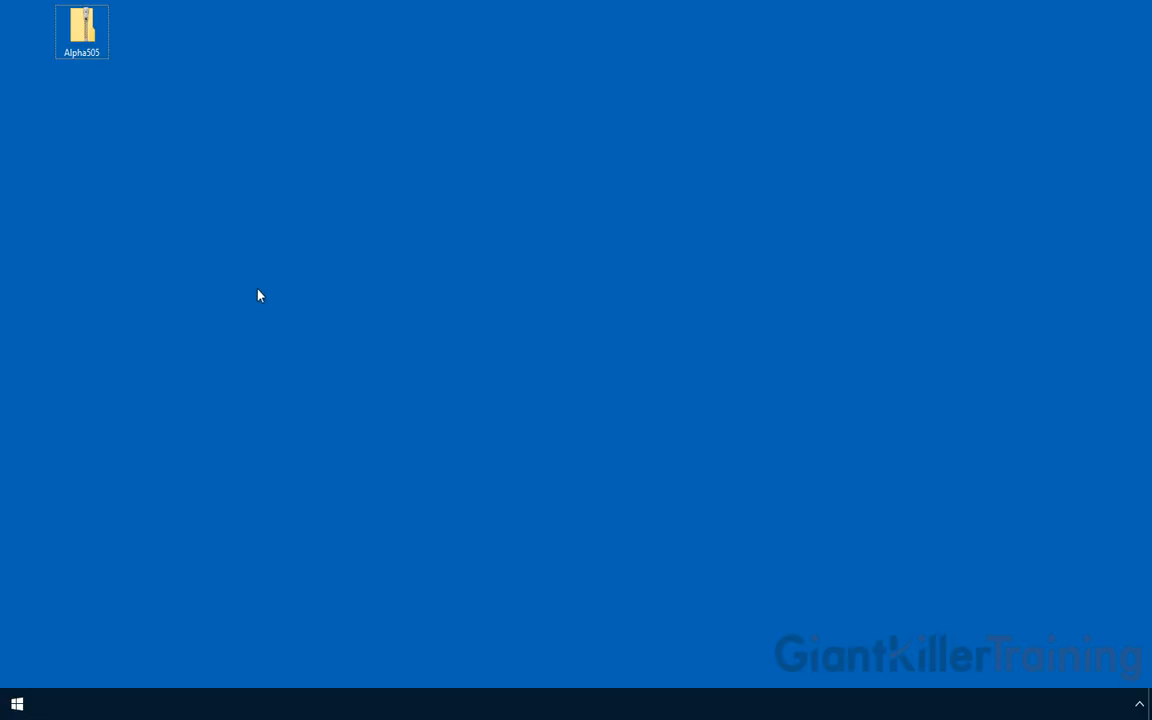
# Extract the Alpha505 zip to the Desktop and select the resulting Alpha505 folder
pyautogui.rightClick(95, 53)
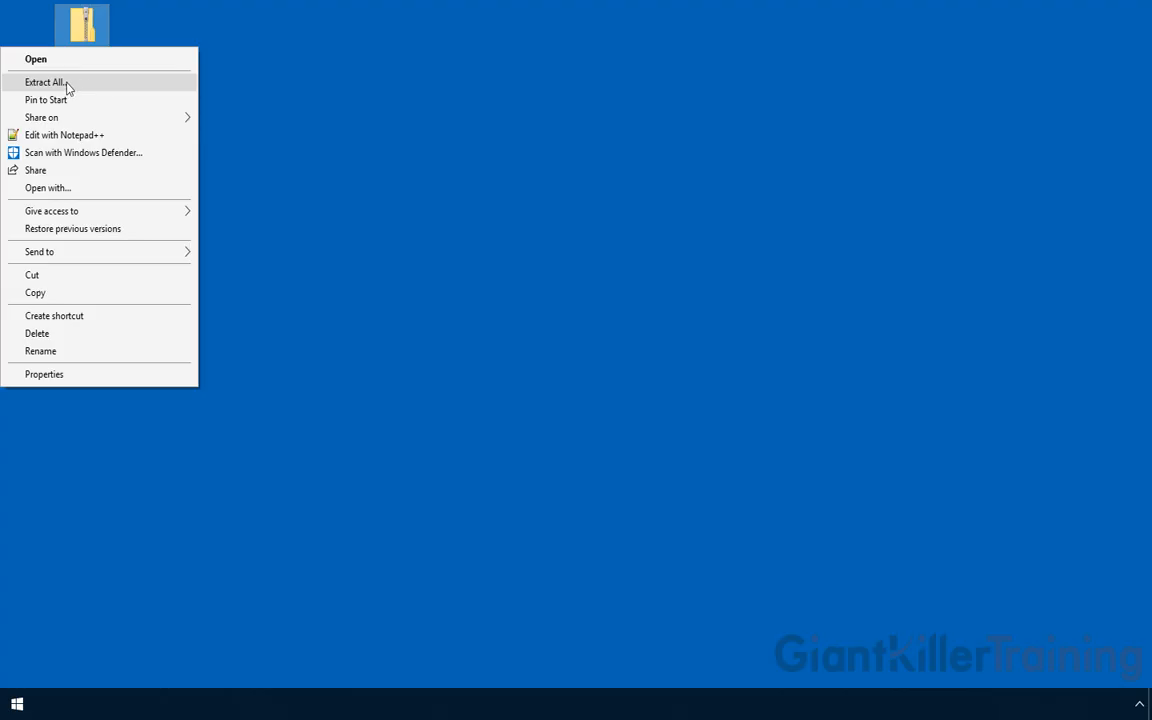
pyautogui.click(78, 88)
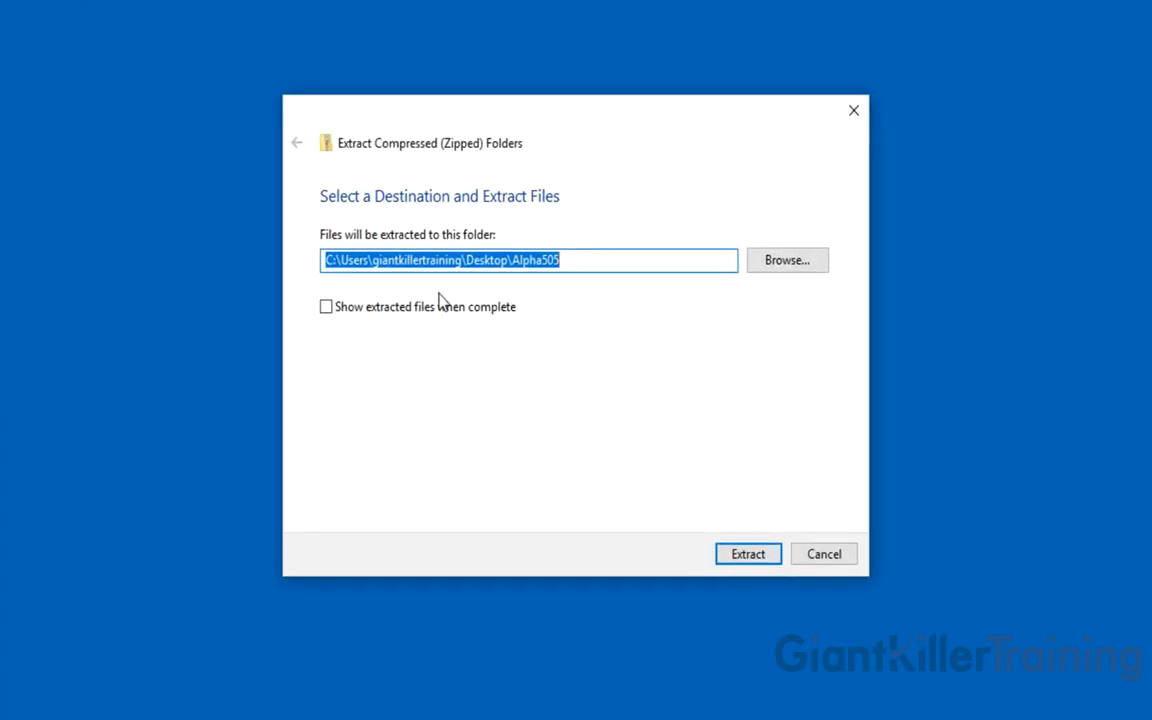
pyautogui.click(808, 265)
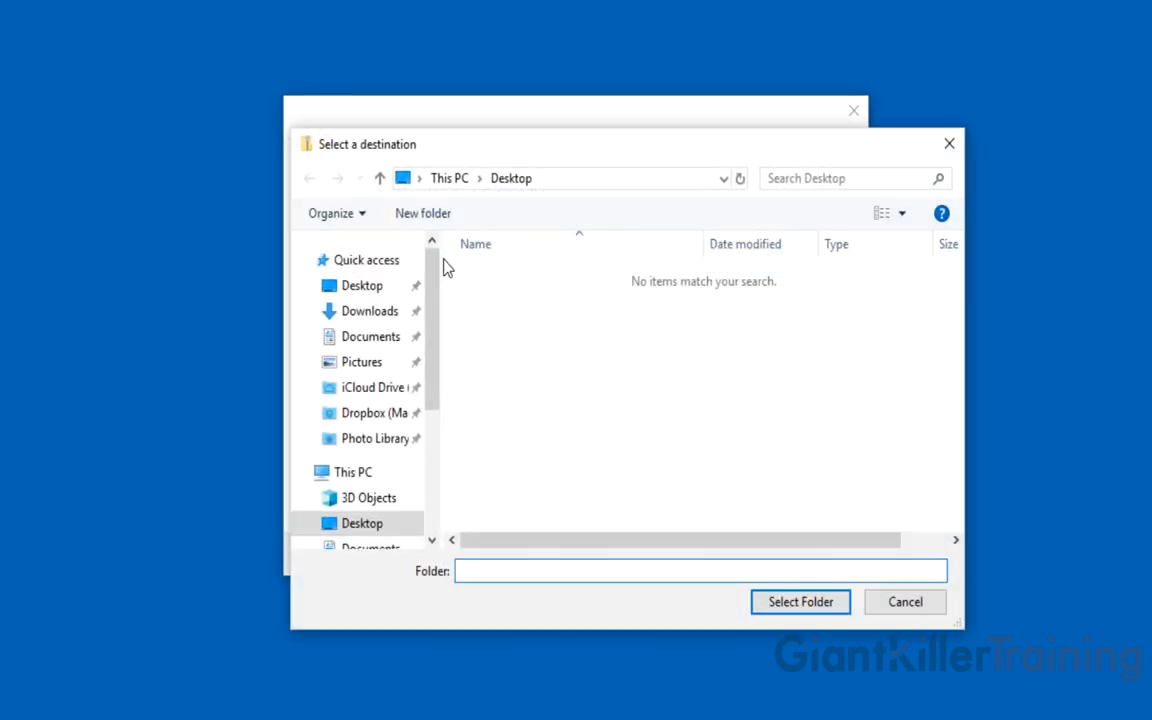
pyautogui.click(385, 290)
pyautogui.click(790, 601)
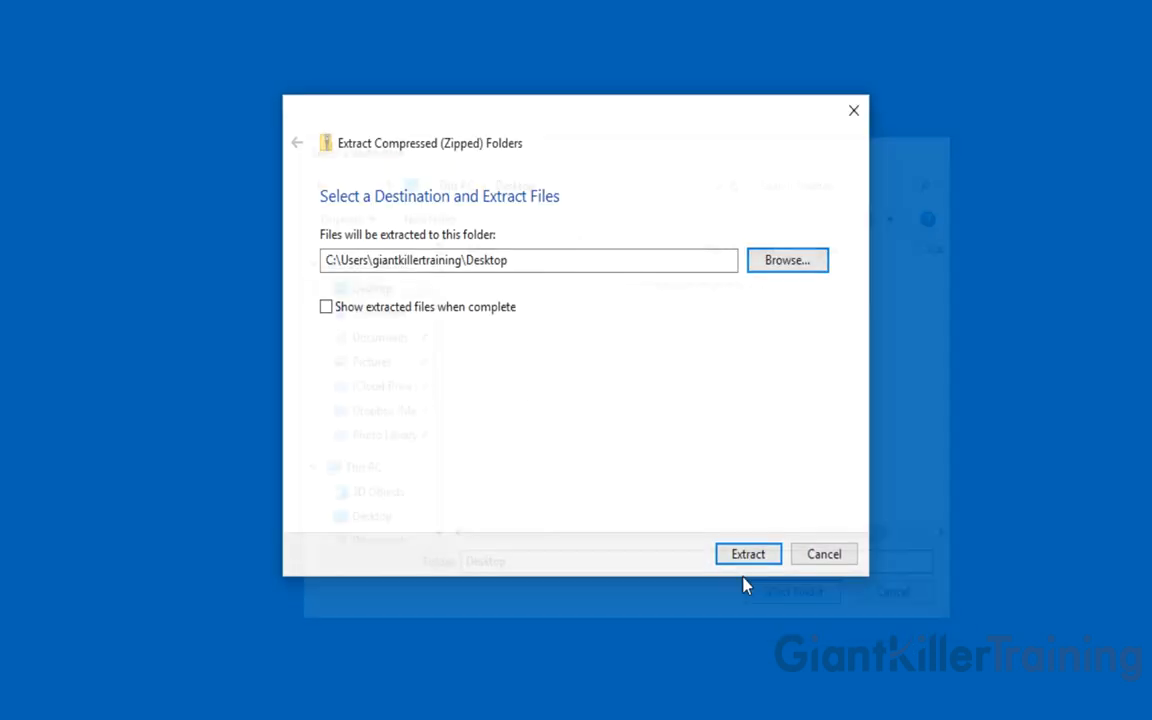
pyautogui.click(728, 552)
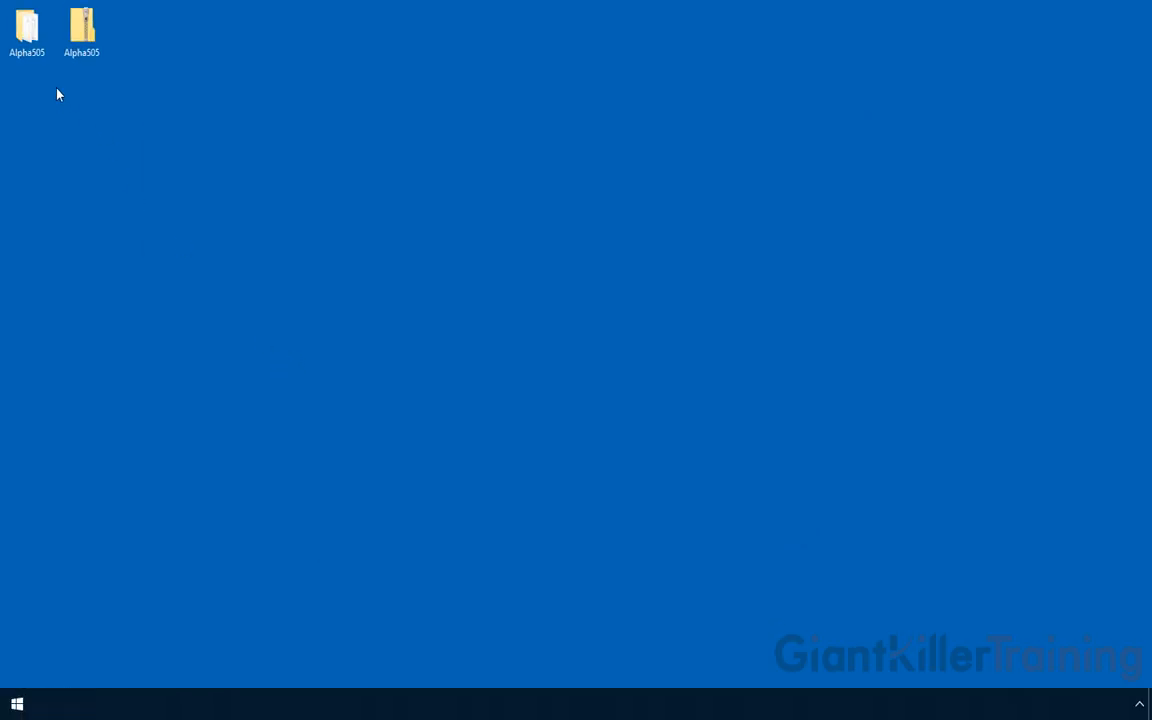
pyautogui.click(30, 50)
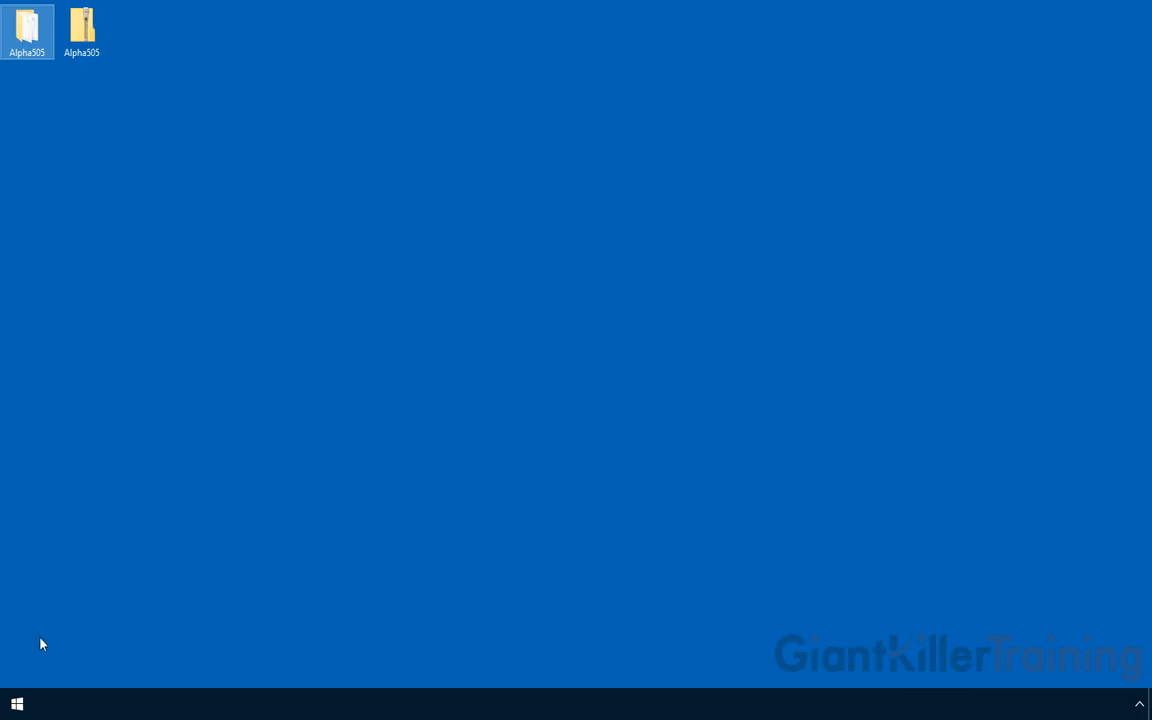
# Move the extracted Alpha505 folder from the Desktop into Documents › Alpha Anywhere V12
pyautogui.click(17, 704)
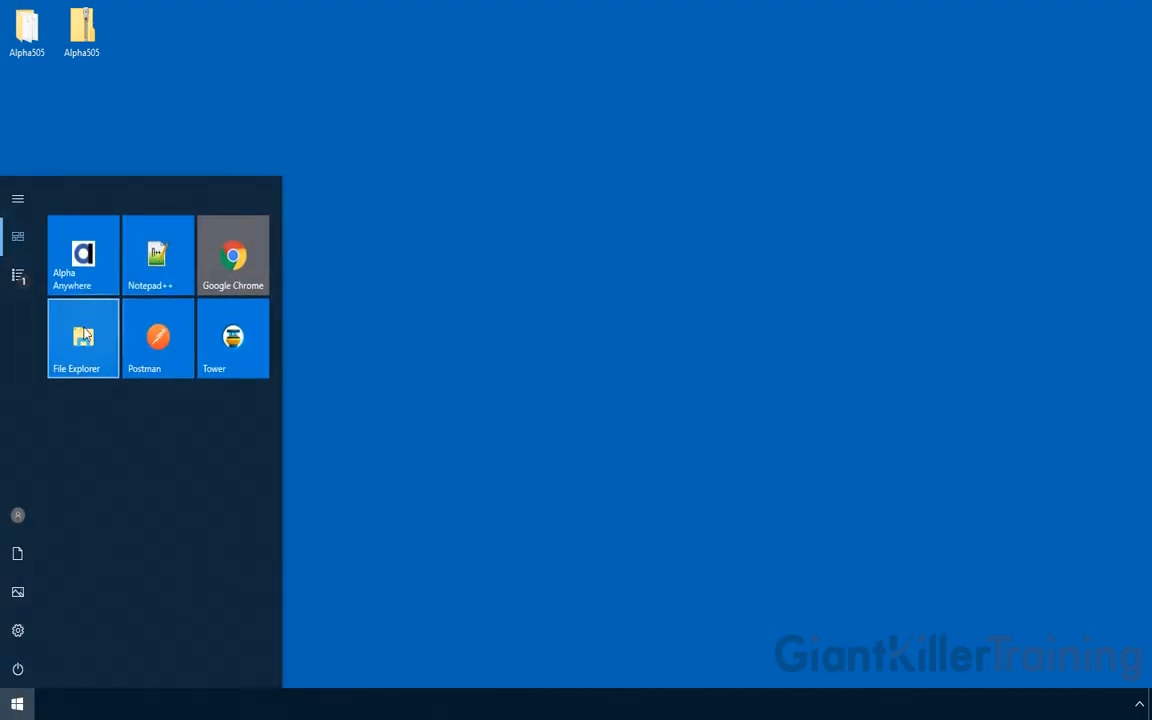
pyautogui.click(87, 324)
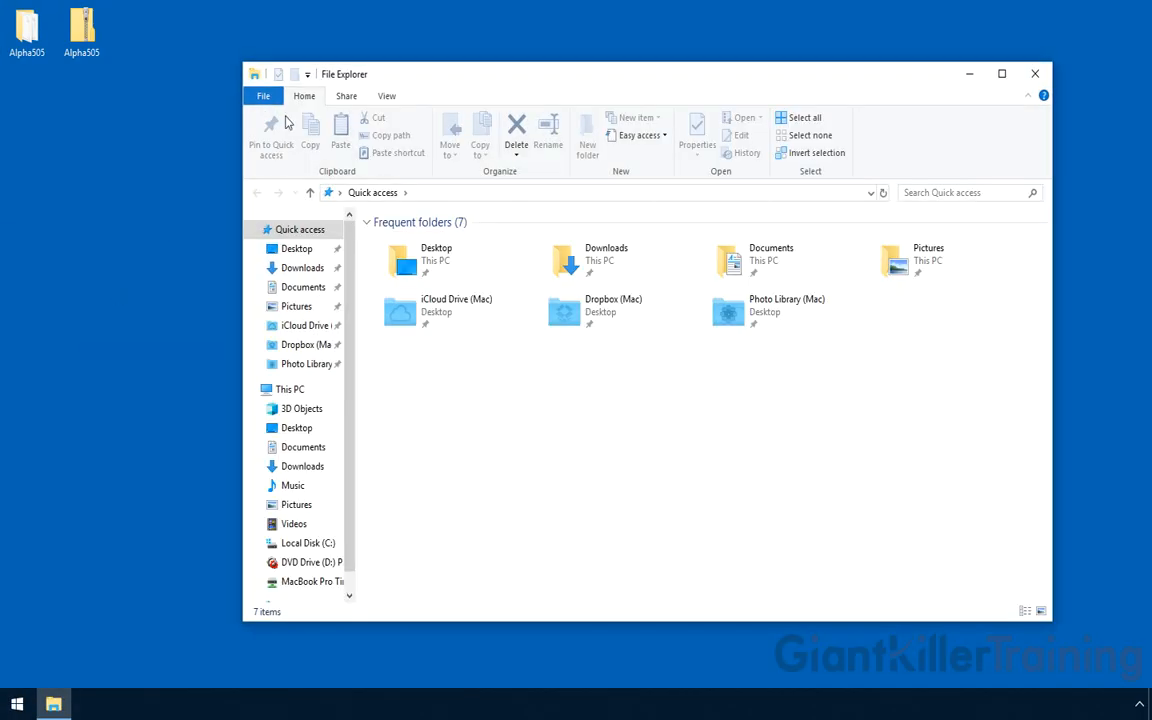
pyautogui.click(305, 288)
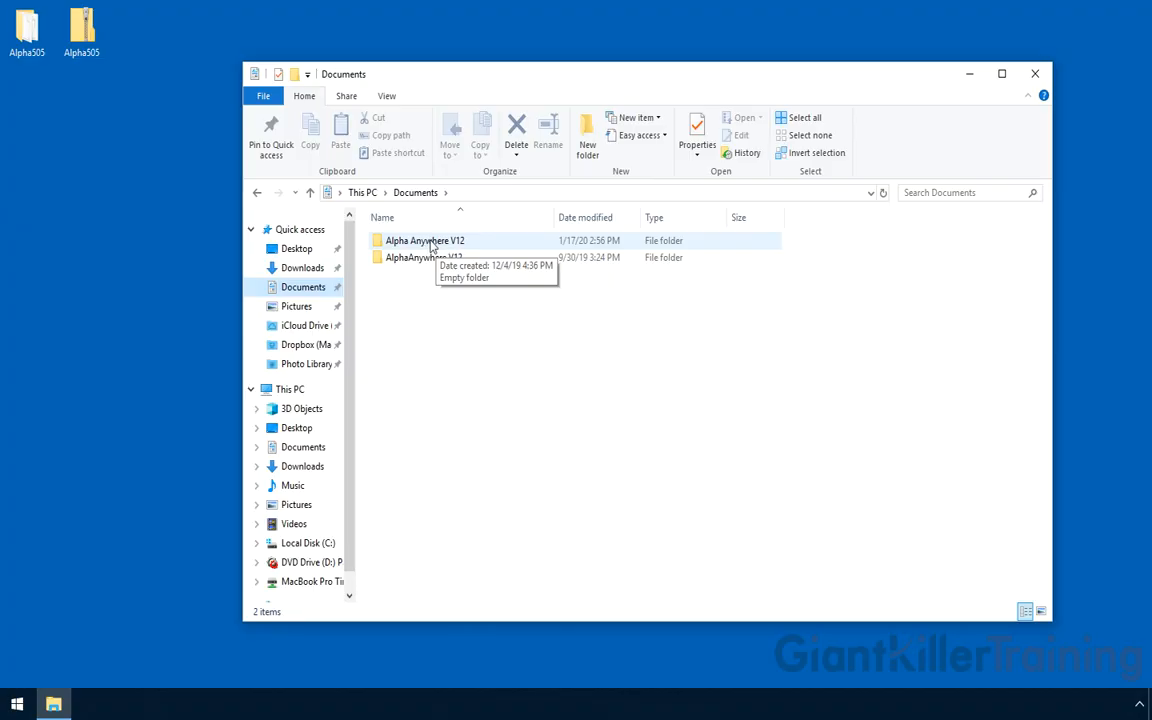
pyautogui.doubleClick(432, 242)
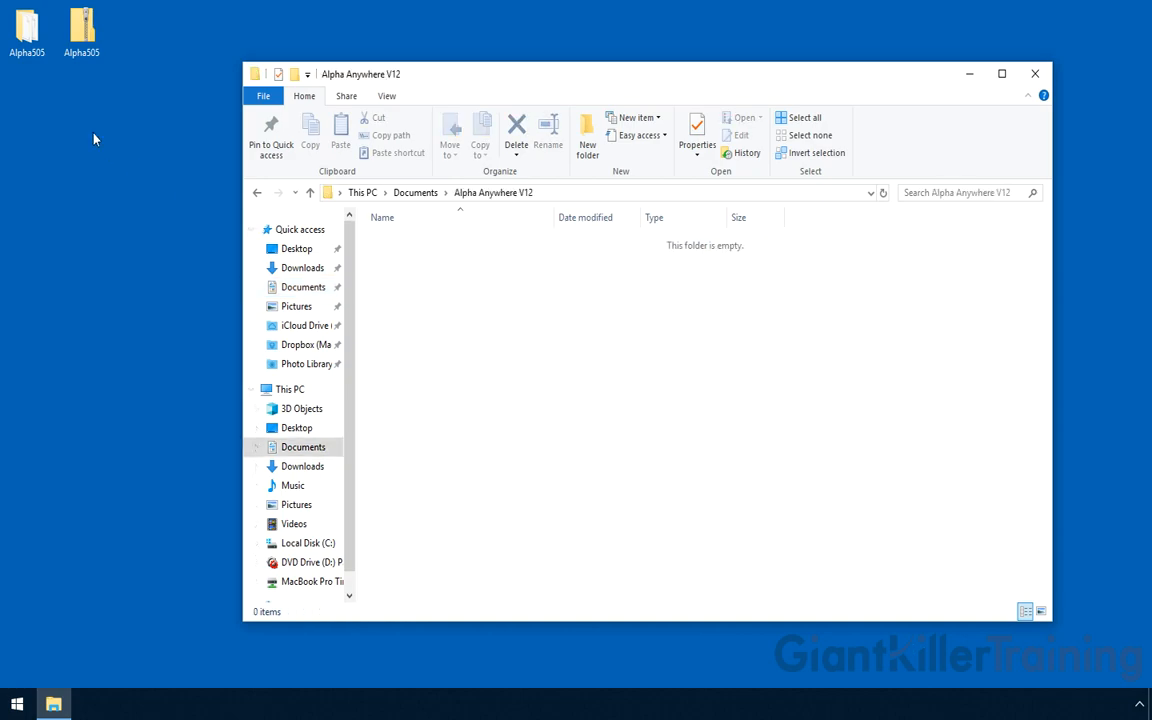
pyautogui.moveTo(30, 35); pyautogui.dragTo(459, 270)
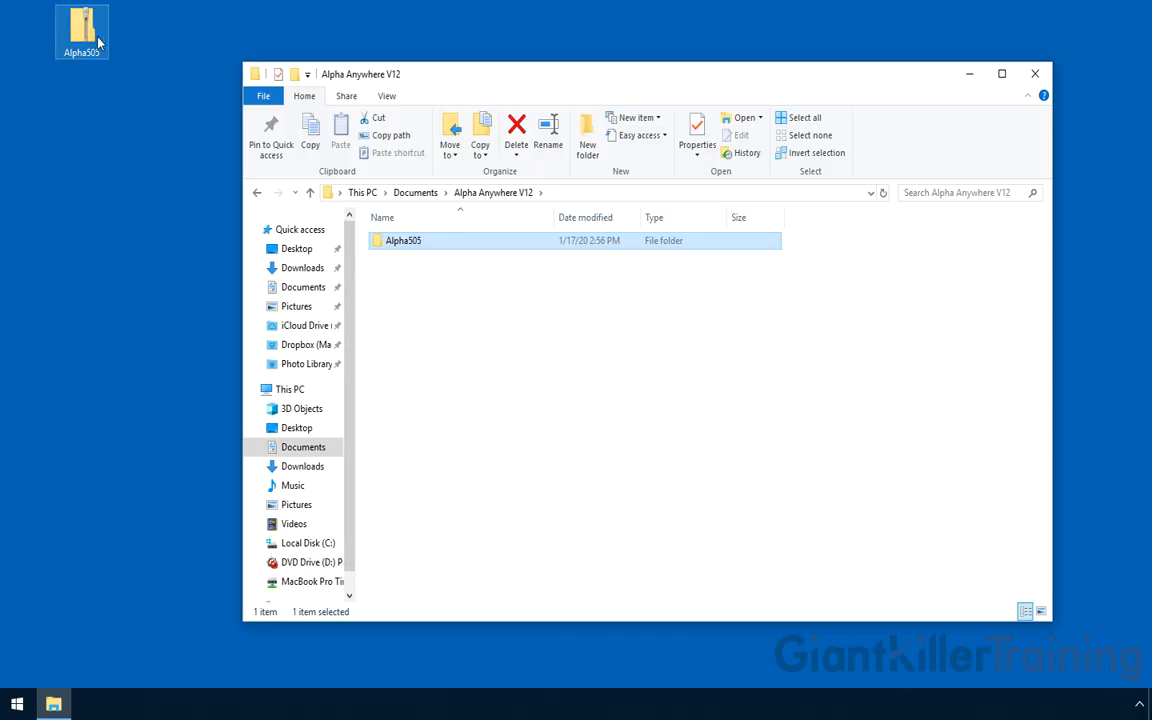
pyautogui.click(221, 224)
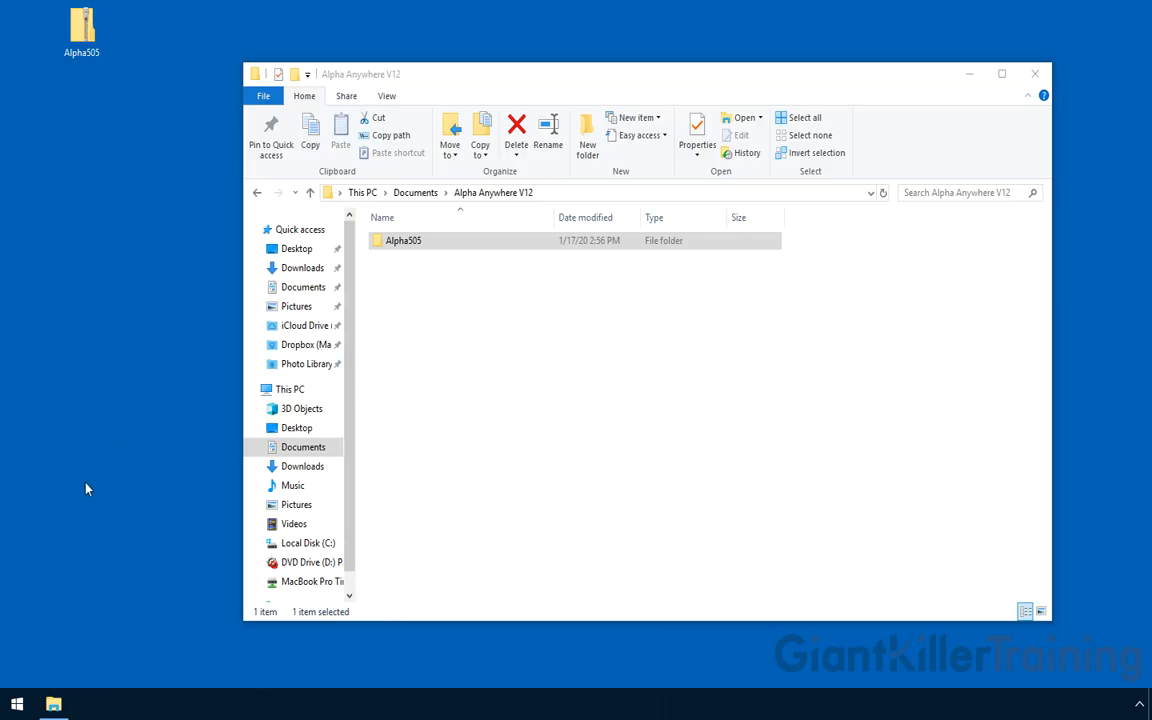
pyautogui.click(17, 704)
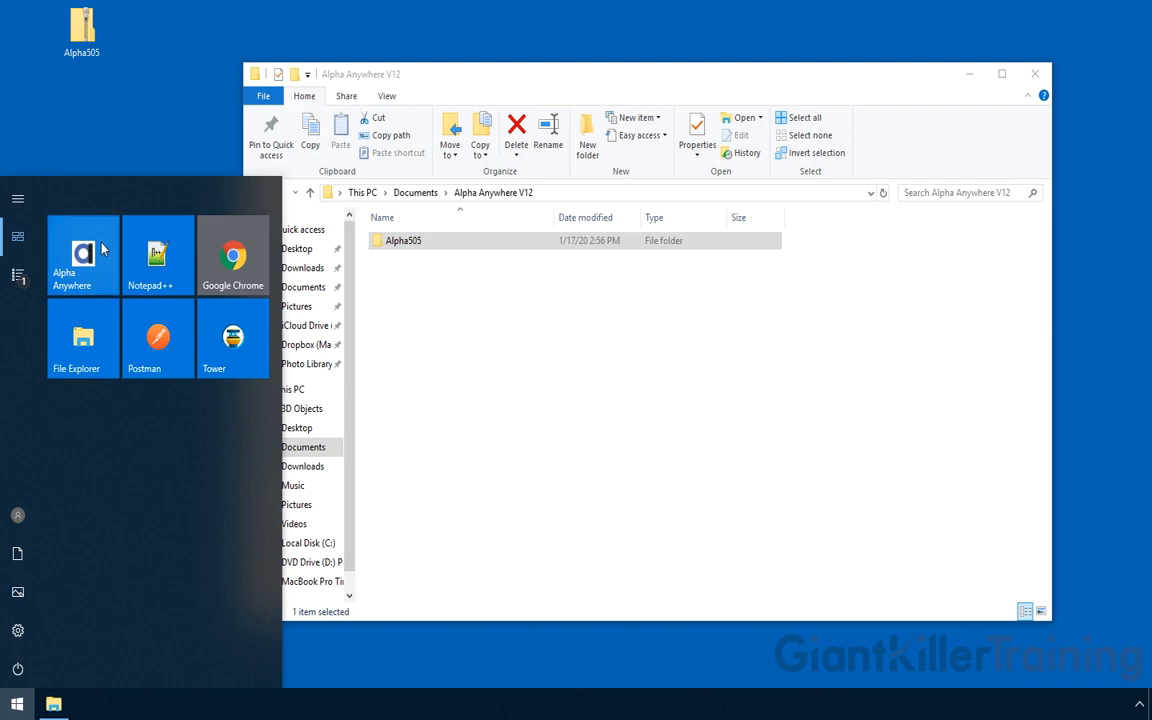
# Launch Alpha Anywhere, approve the UAC prompt, and choose to open an existing workspace
pyautogui.click(103, 250)
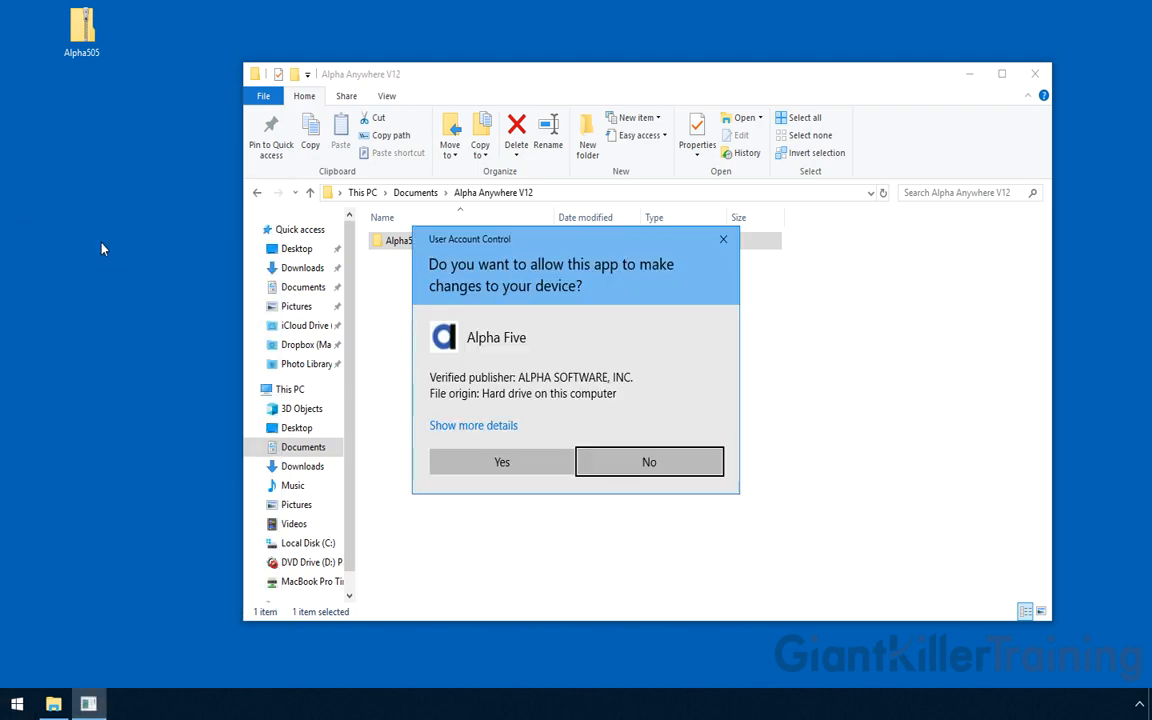
pyautogui.click(476, 462)
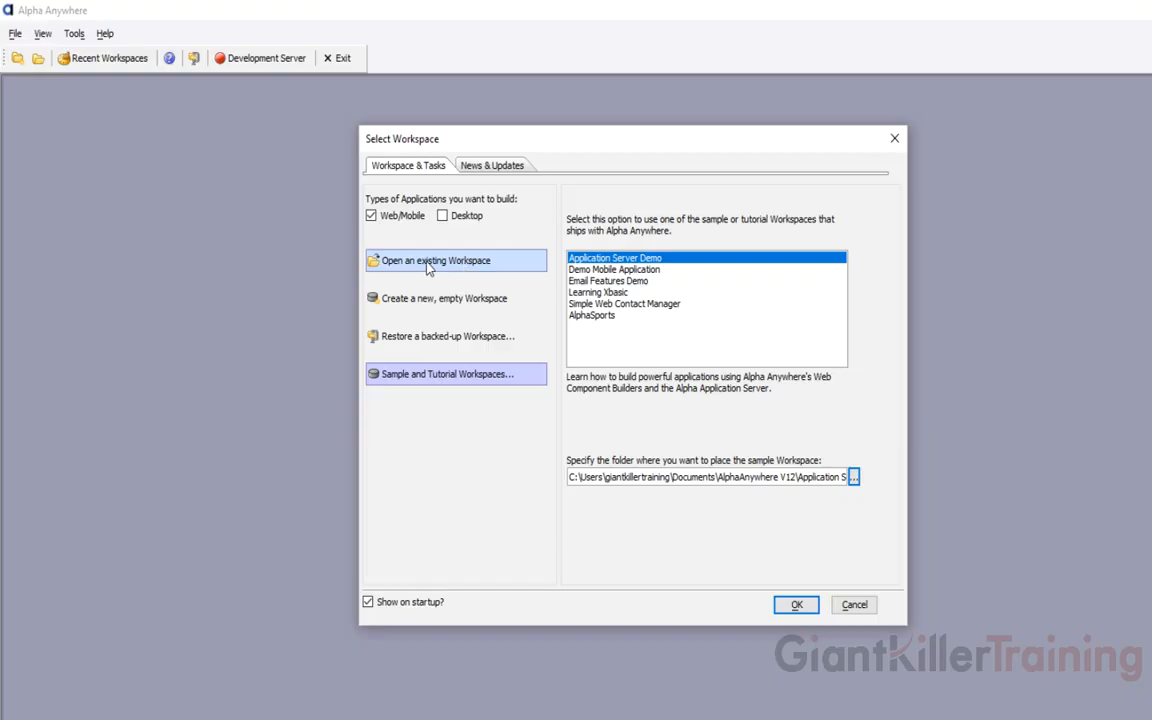
pyautogui.click(428, 263)
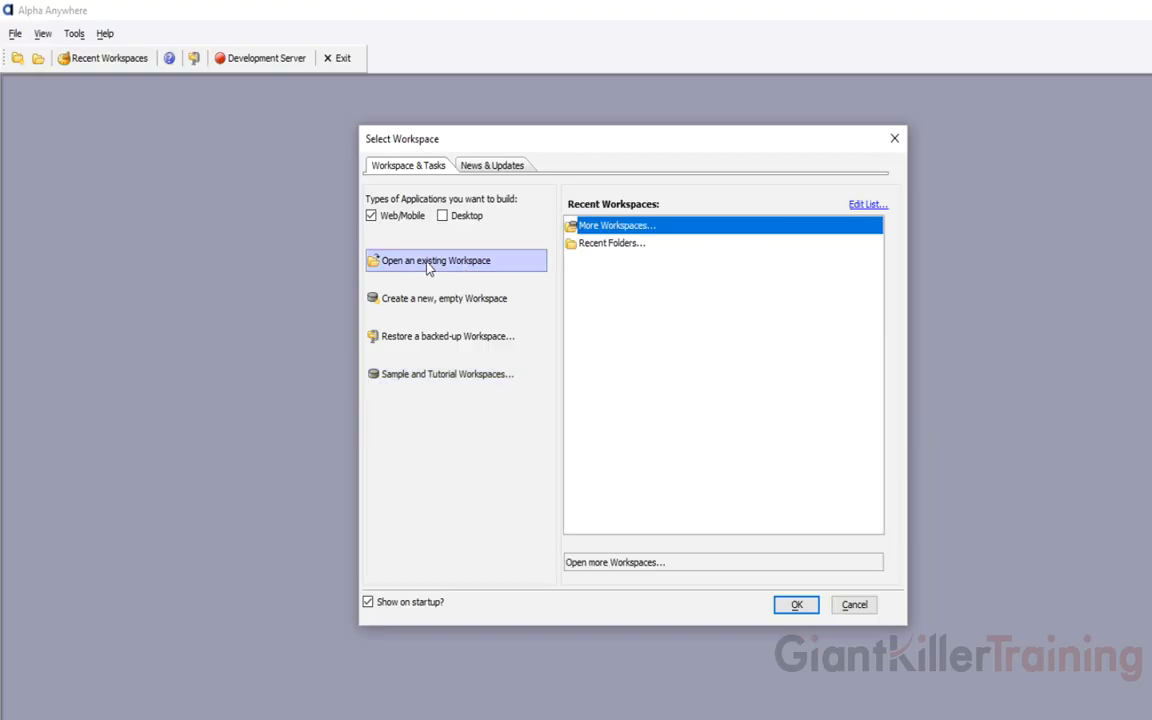
pyautogui.click(796, 605)
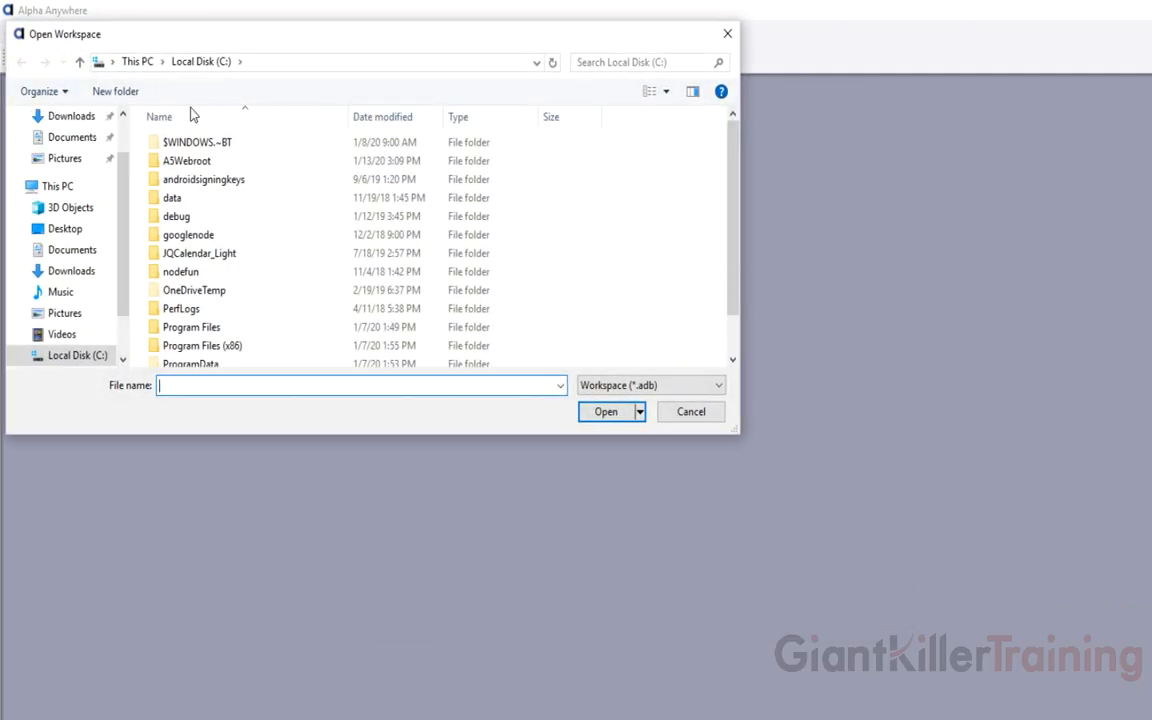
# Open the Alpha505 workspace from Documents › Alpha Anywhere V12 › Alpha505
pyautogui.scroll(2, 113, 126)
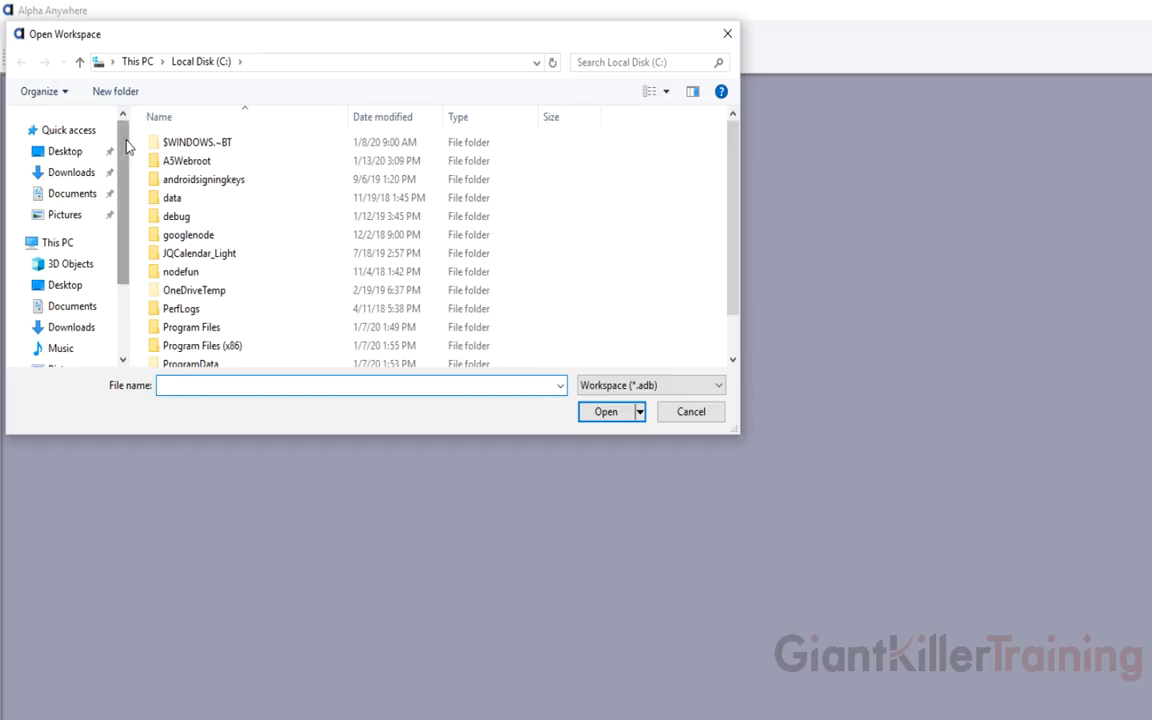
pyautogui.click(73, 196)
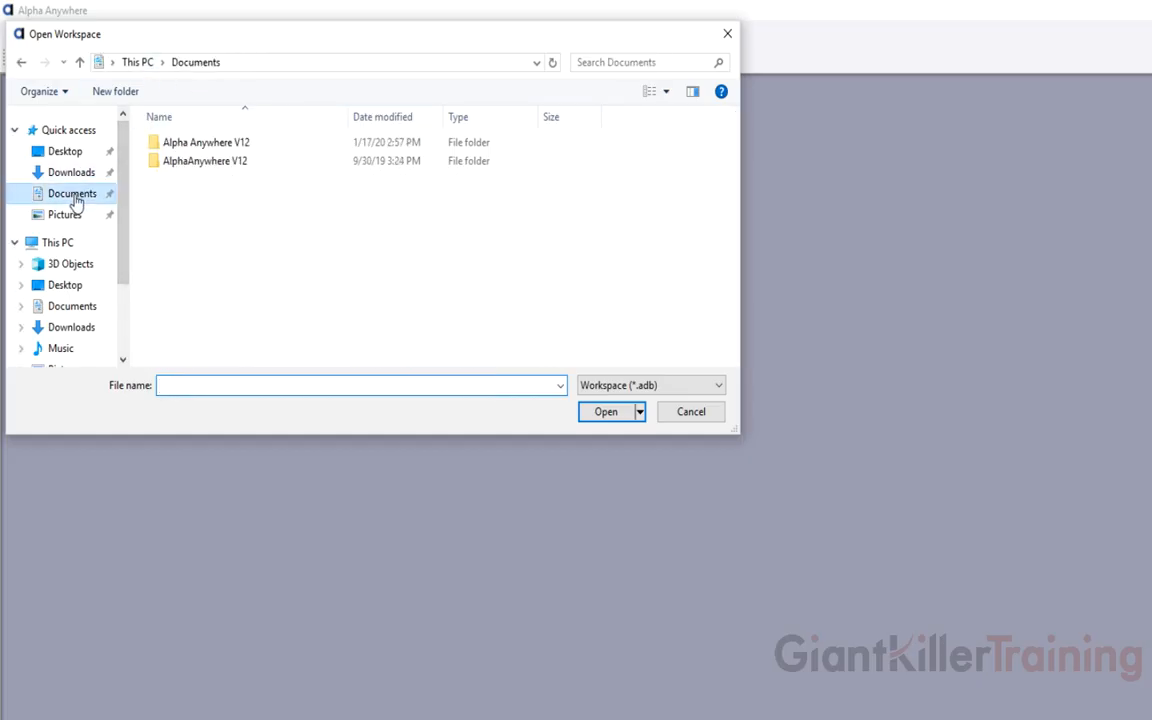
pyautogui.doubleClick(205, 145)
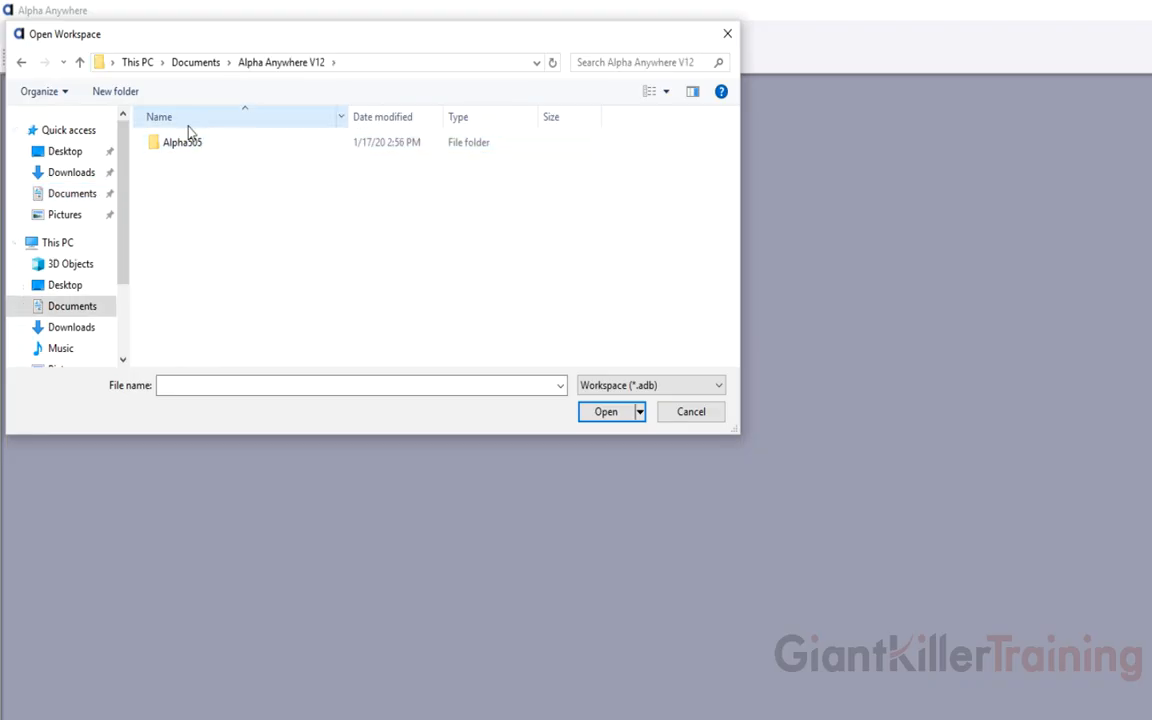
pyautogui.doubleClick(191, 150)
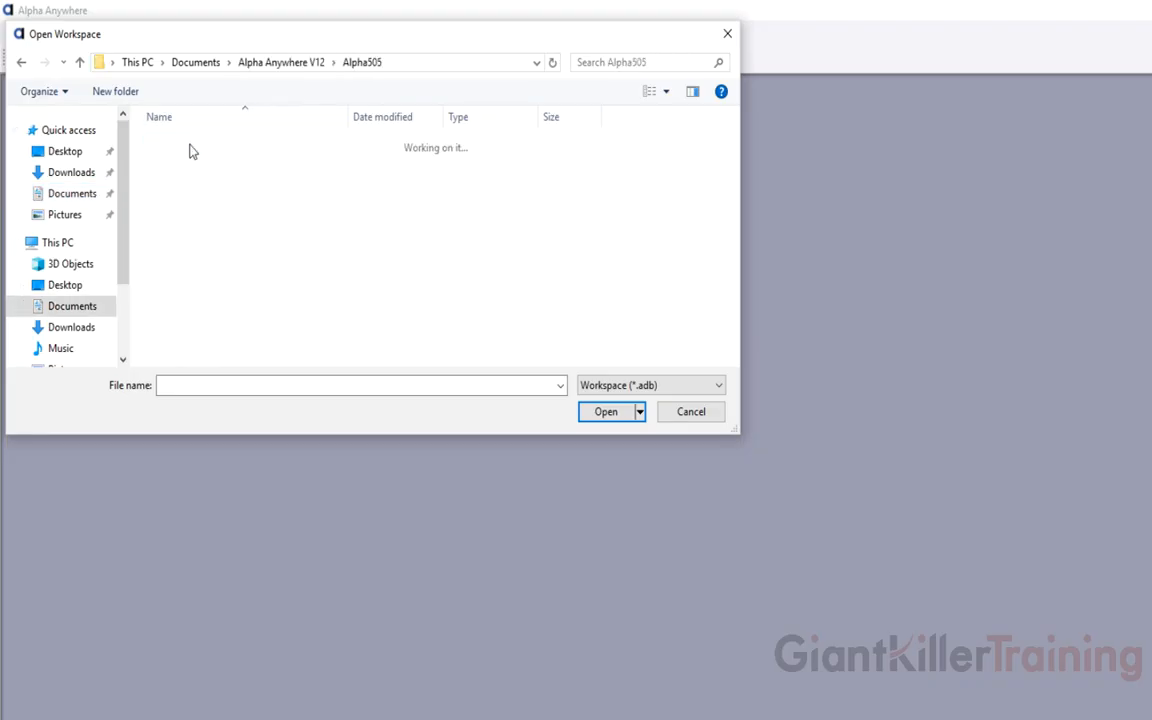
pyautogui.click(189, 165)
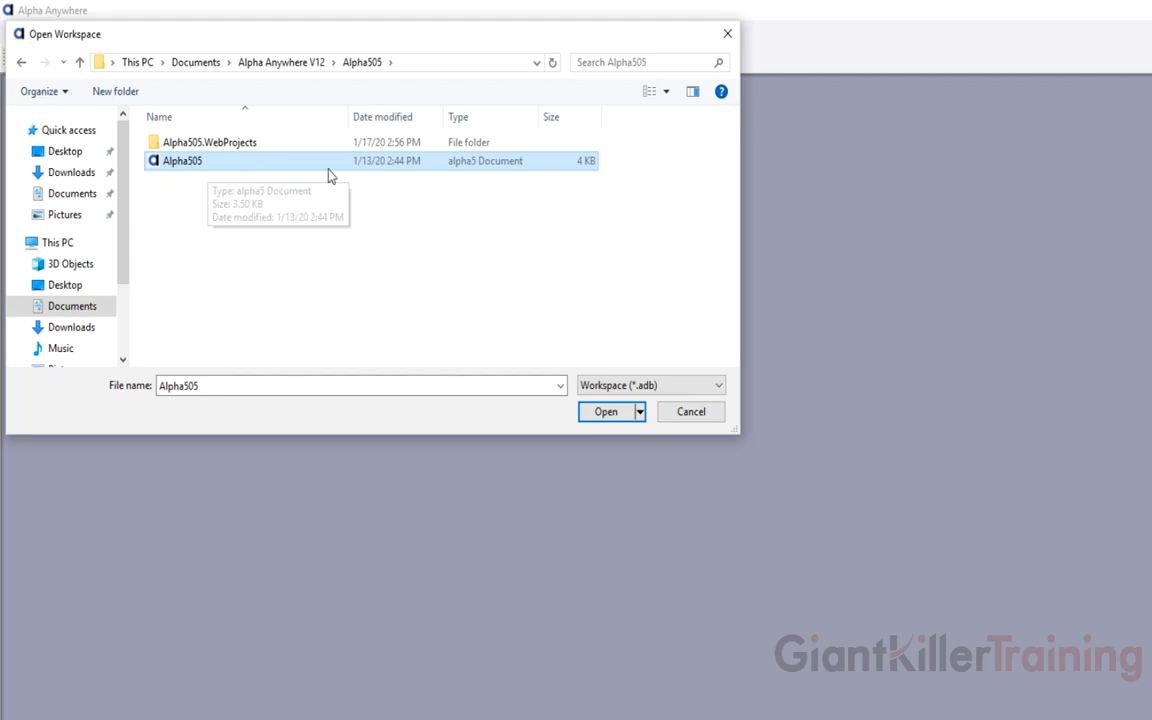
pyautogui.click(600, 411)
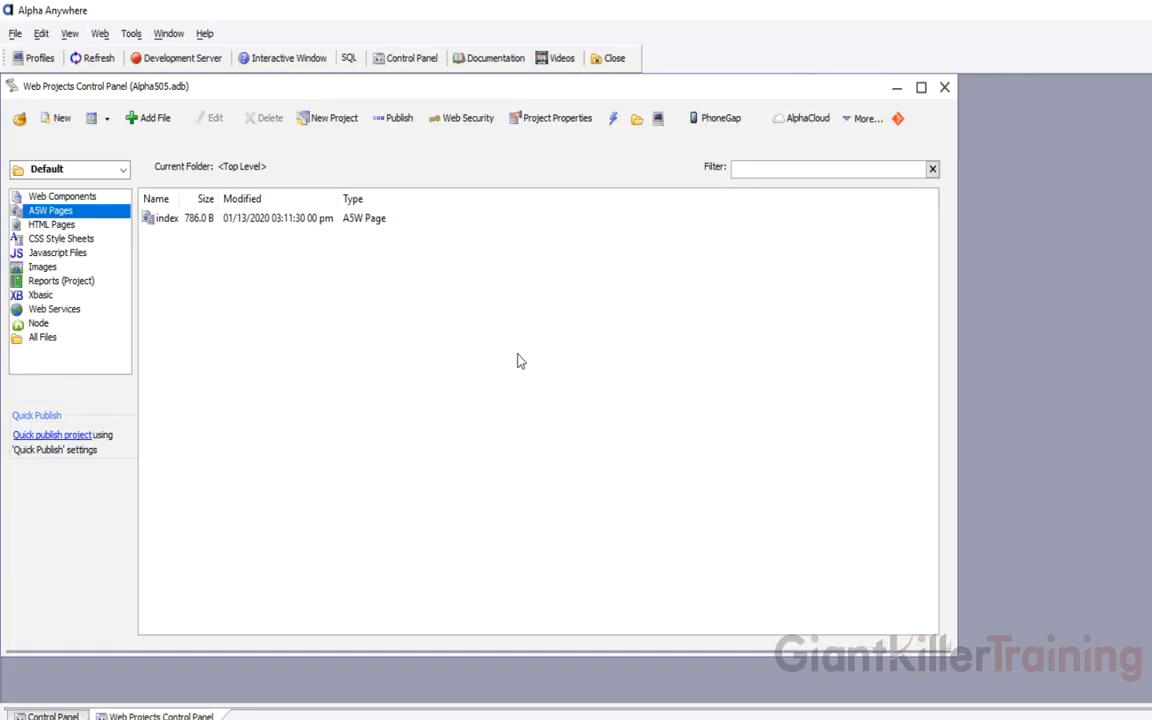
# Maximize the Web Projects Control Panel, then flip to Control Panel and back
pyautogui.doubleClick(440, 86)
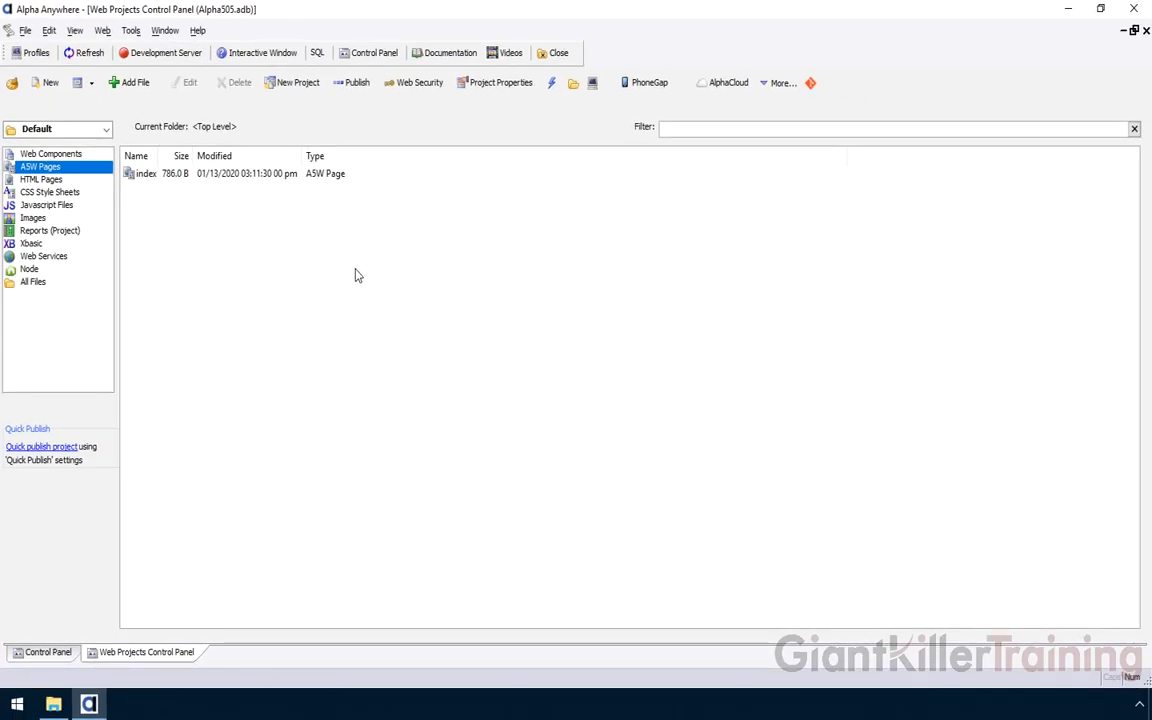
pyautogui.click(42, 653)
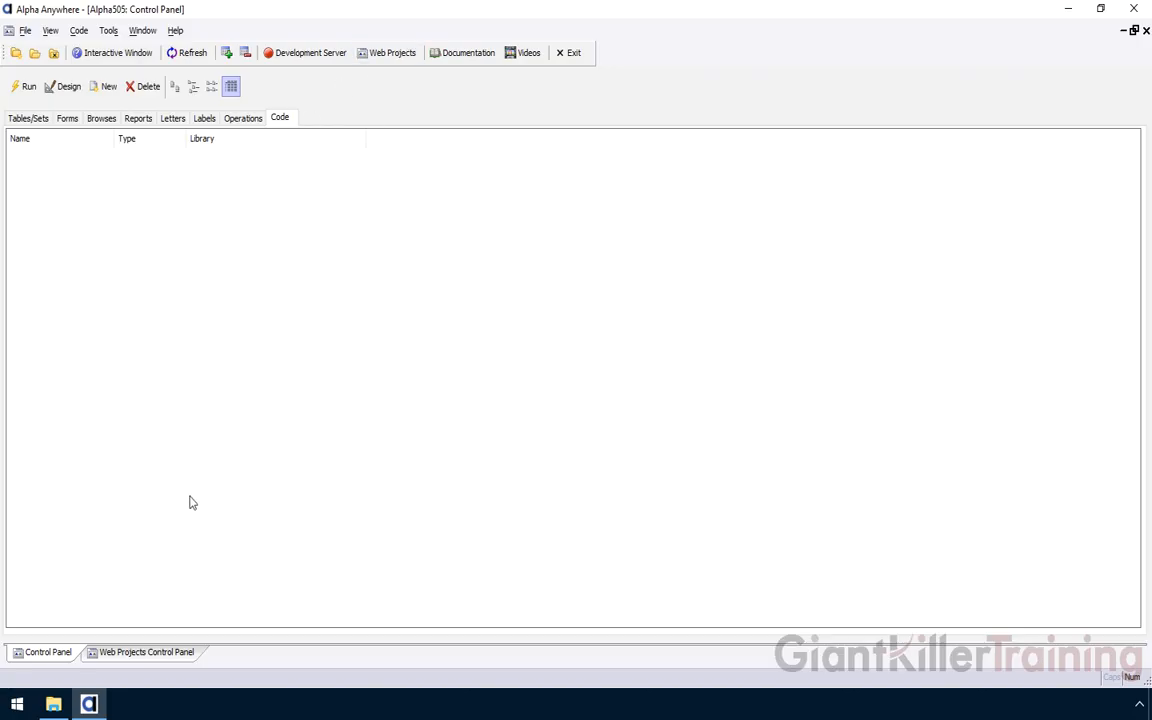
pyautogui.click(134, 653)
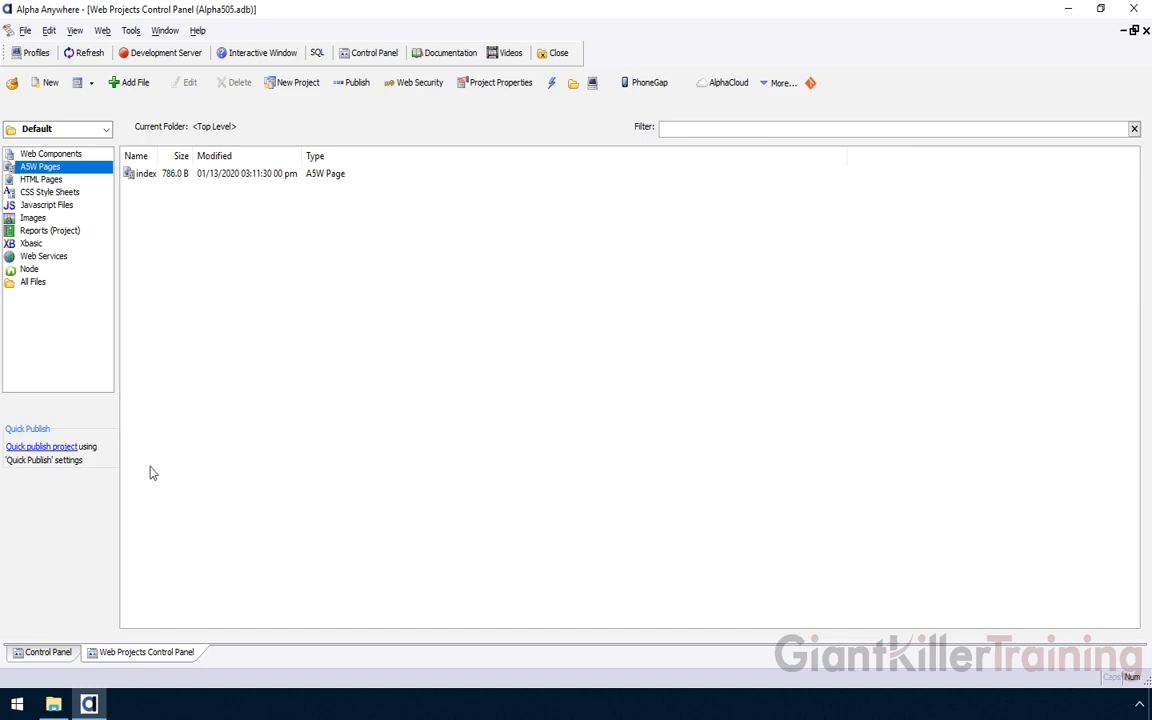
pyautogui.click(130, 32)
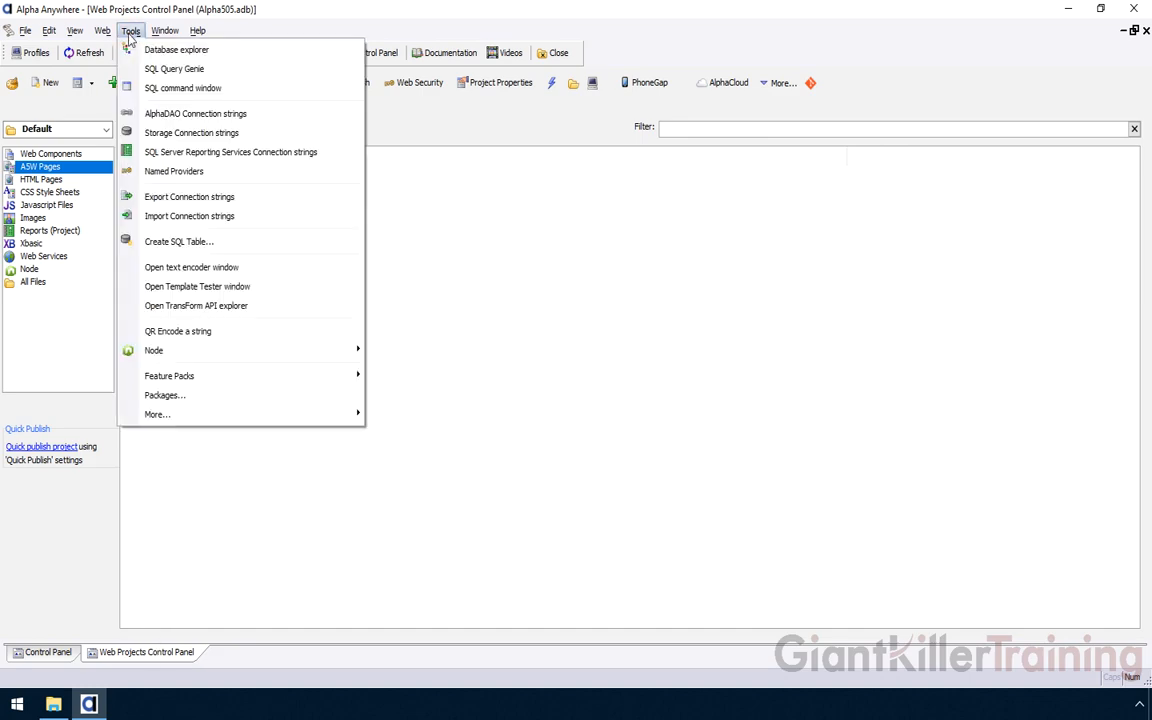
pyautogui.click(236, 116)
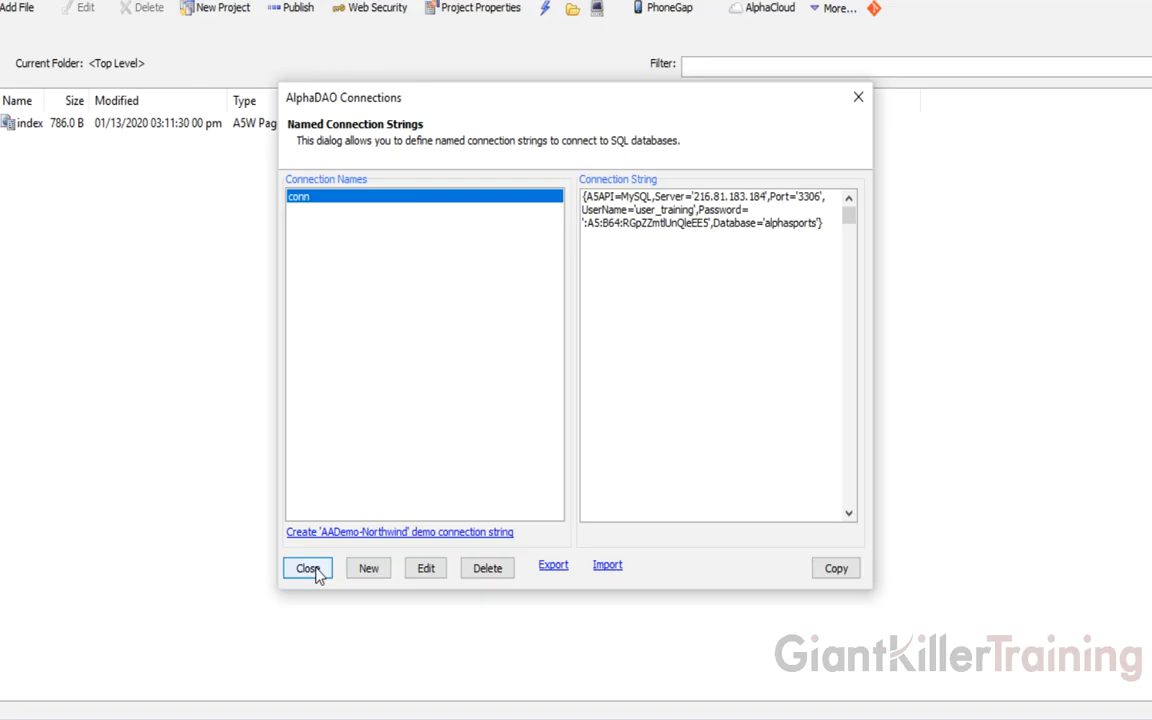
pyautogui.click(310, 569)
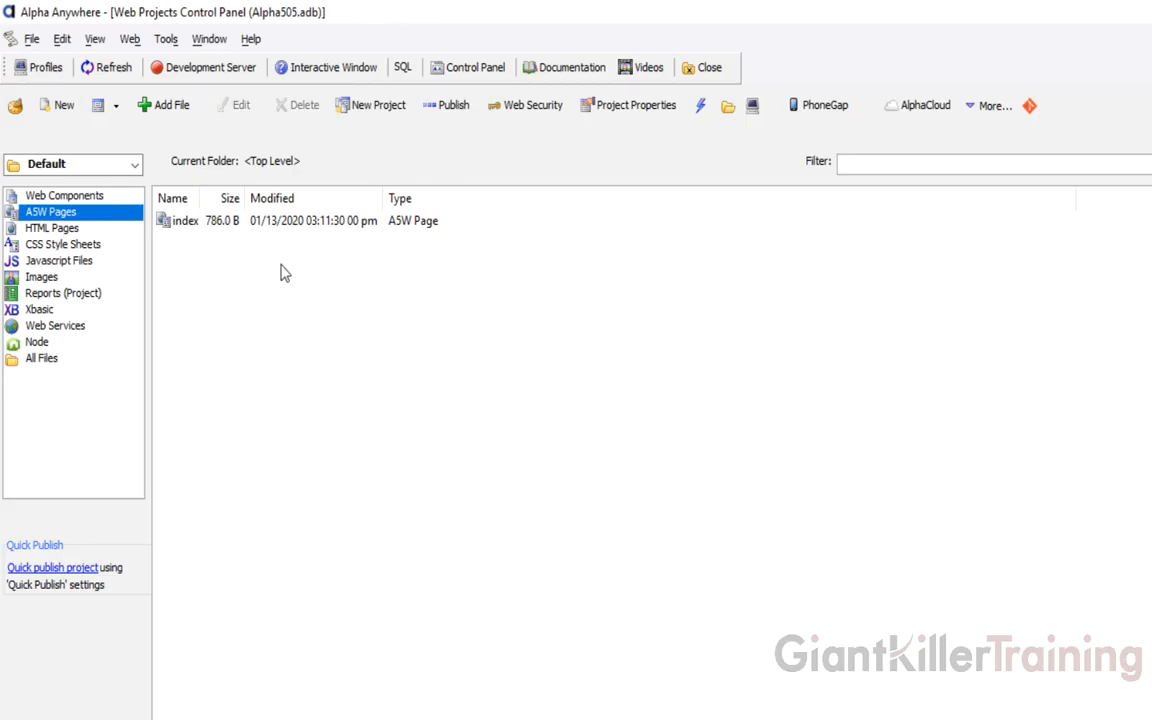
# Switch to the Security project and view its web components and A5W pages
pyautogui.click(135, 165)
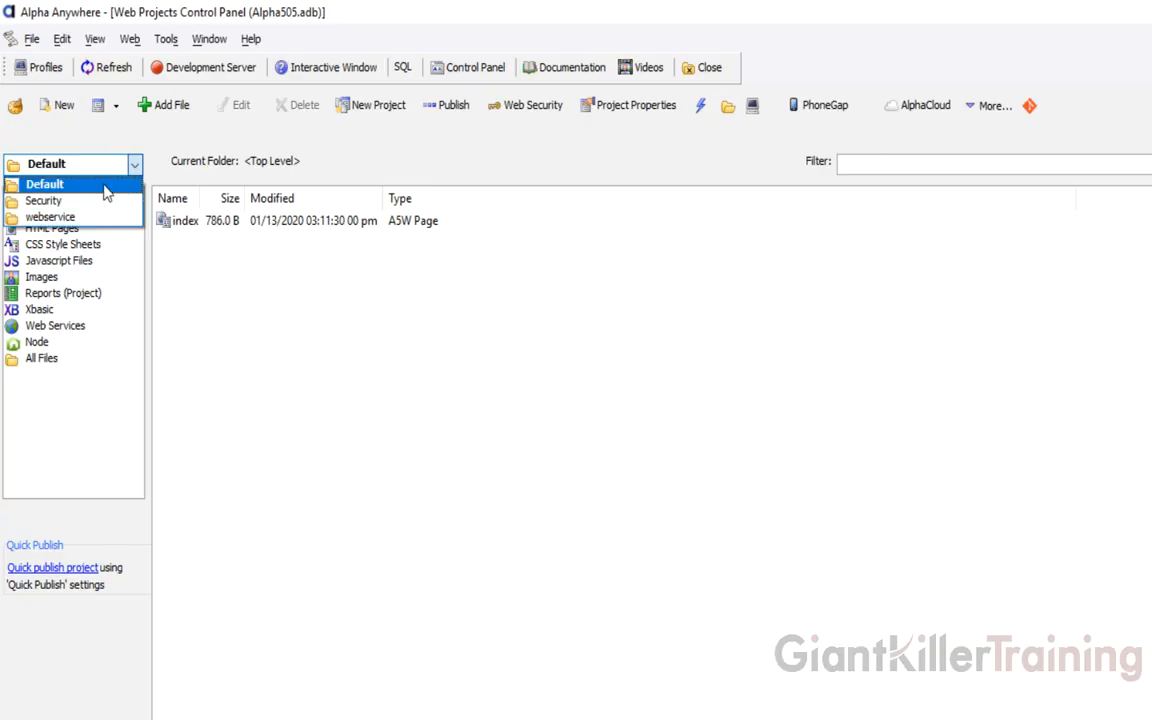
pyautogui.click(107, 193)
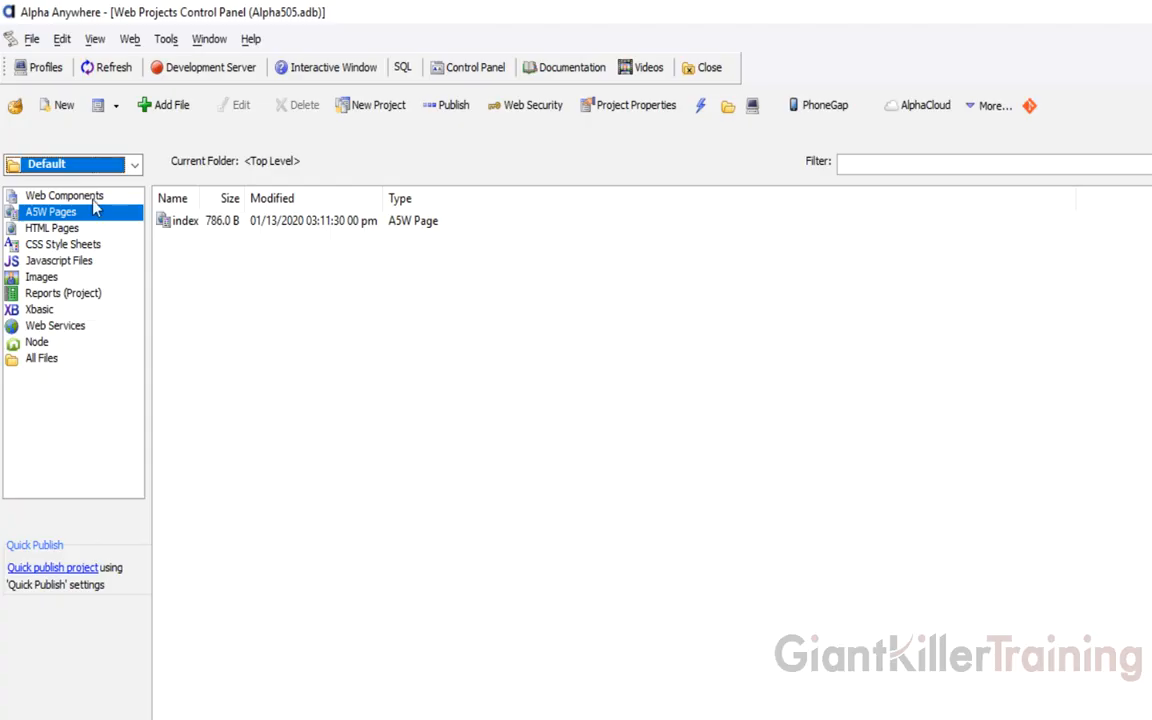
pyautogui.click(130, 165)
pyautogui.click(80, 206)
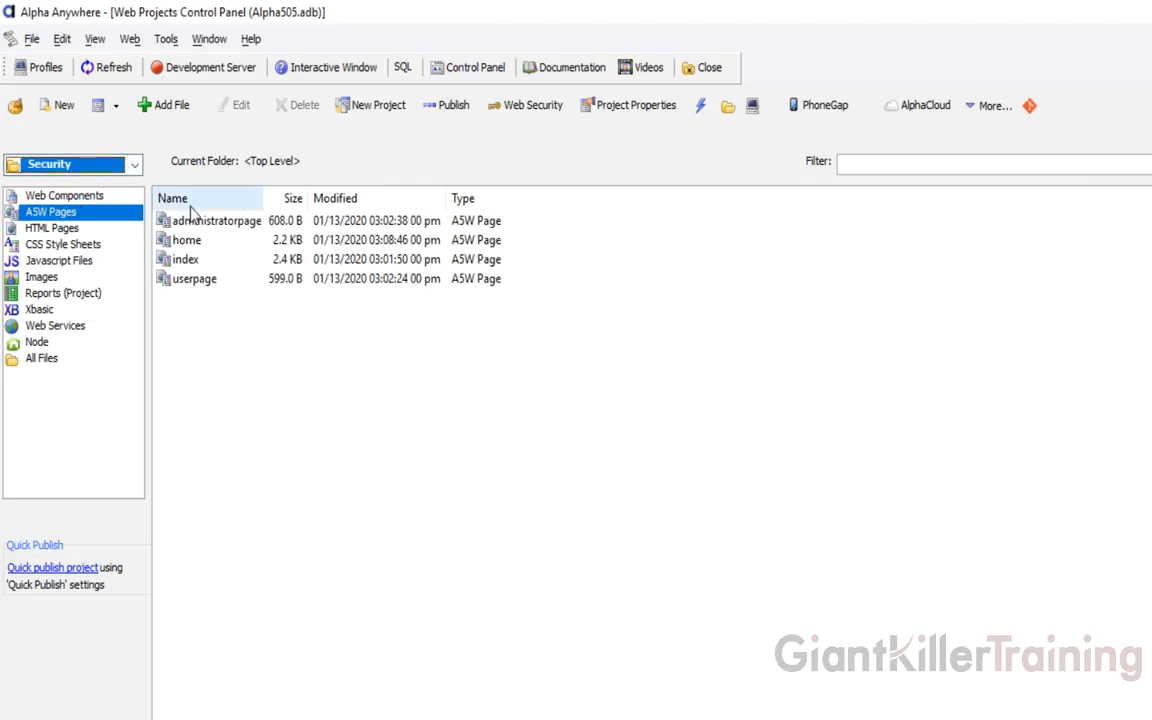
pyautogui.click(78, 199)
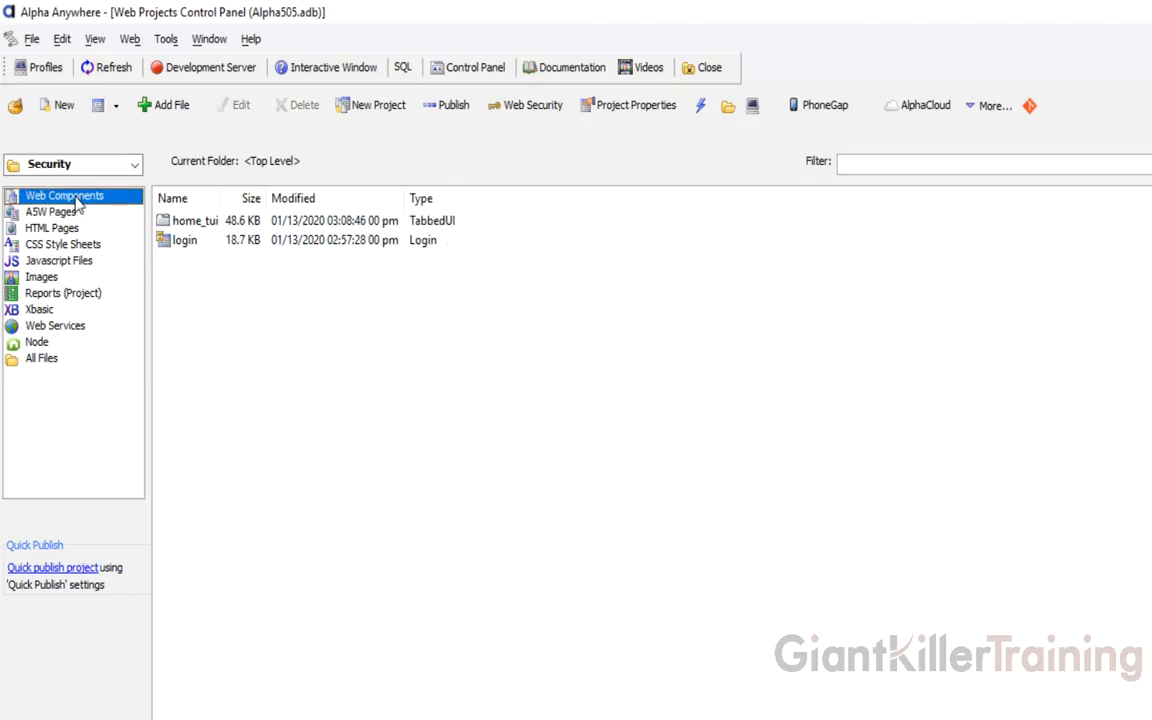
pyautogui.click(66, 210)
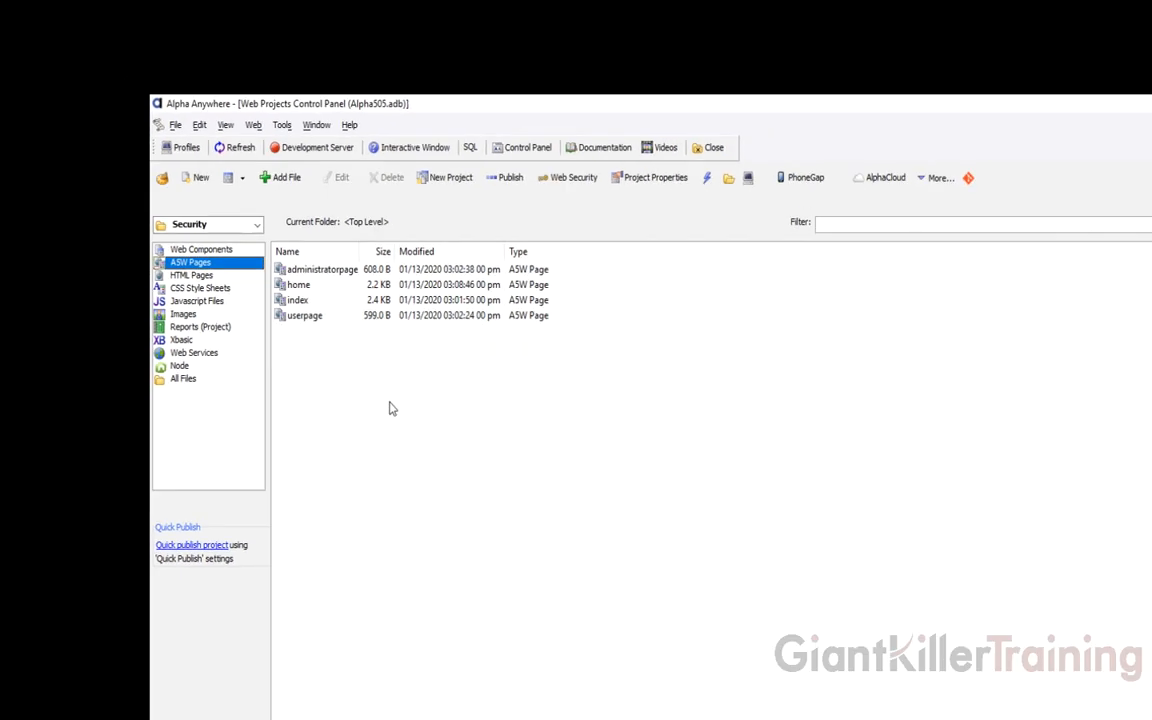
# Switch to the webservice project and browse its Xbasic files, web services, web components and A5W pages
pyautogui.click(199, 227)
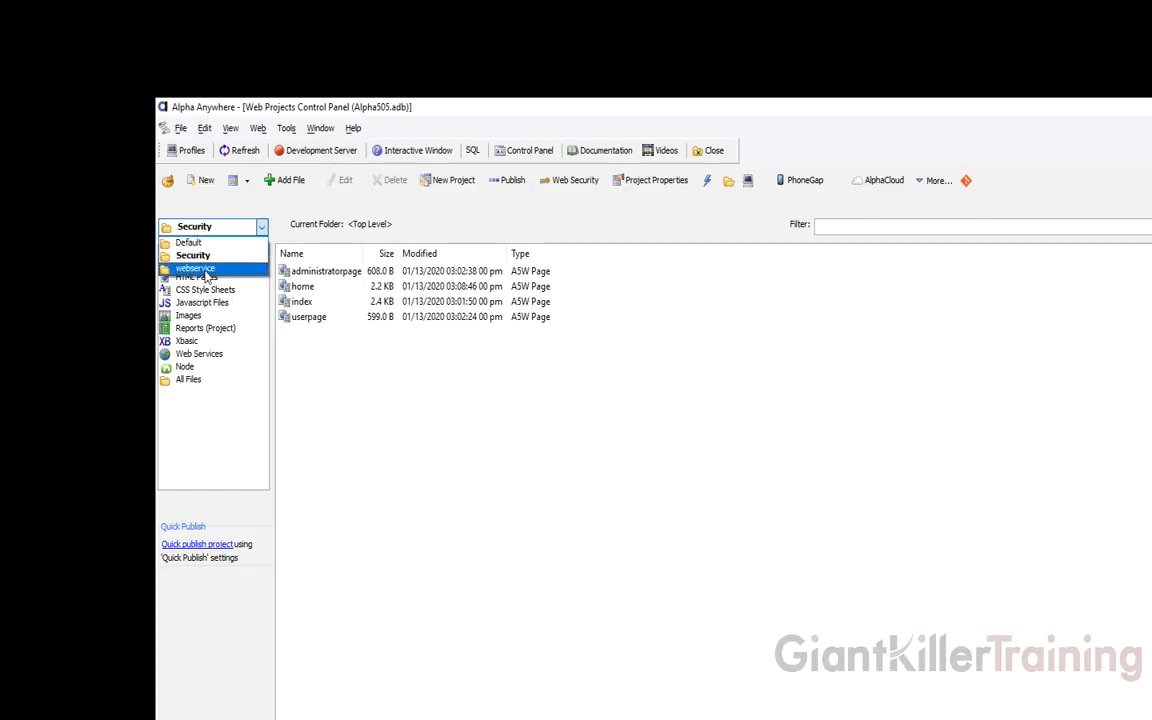
pyautogui.click(187, 255)
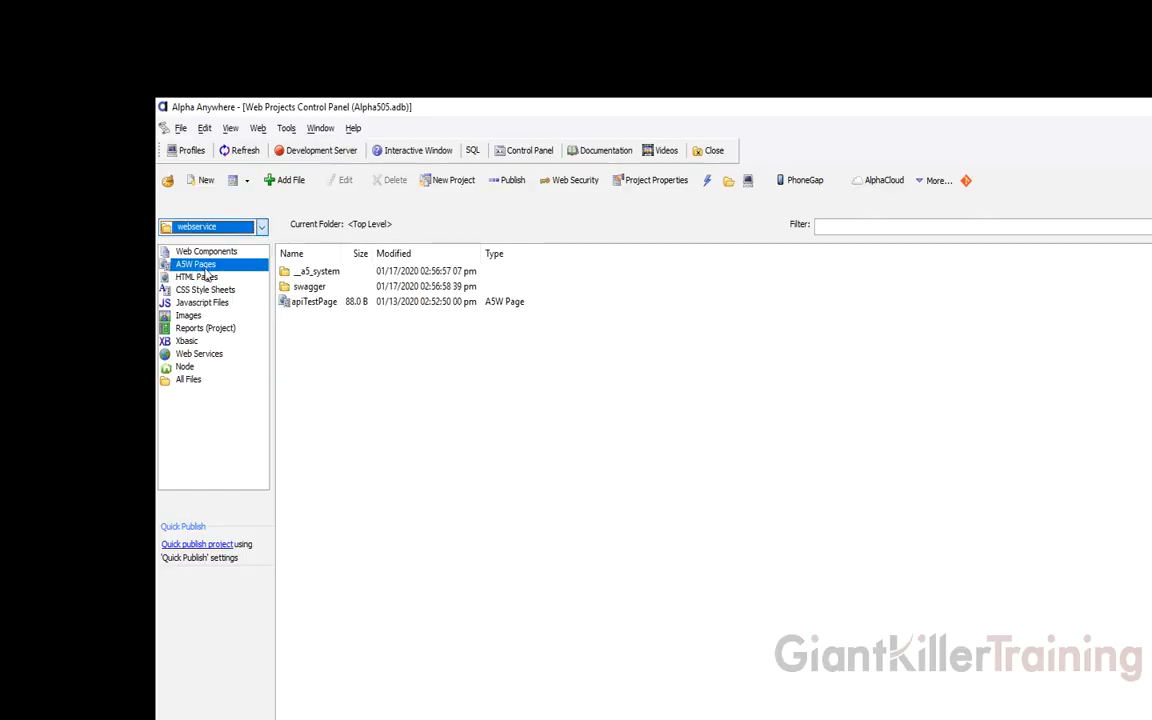
pyautogui.click(185, 341)
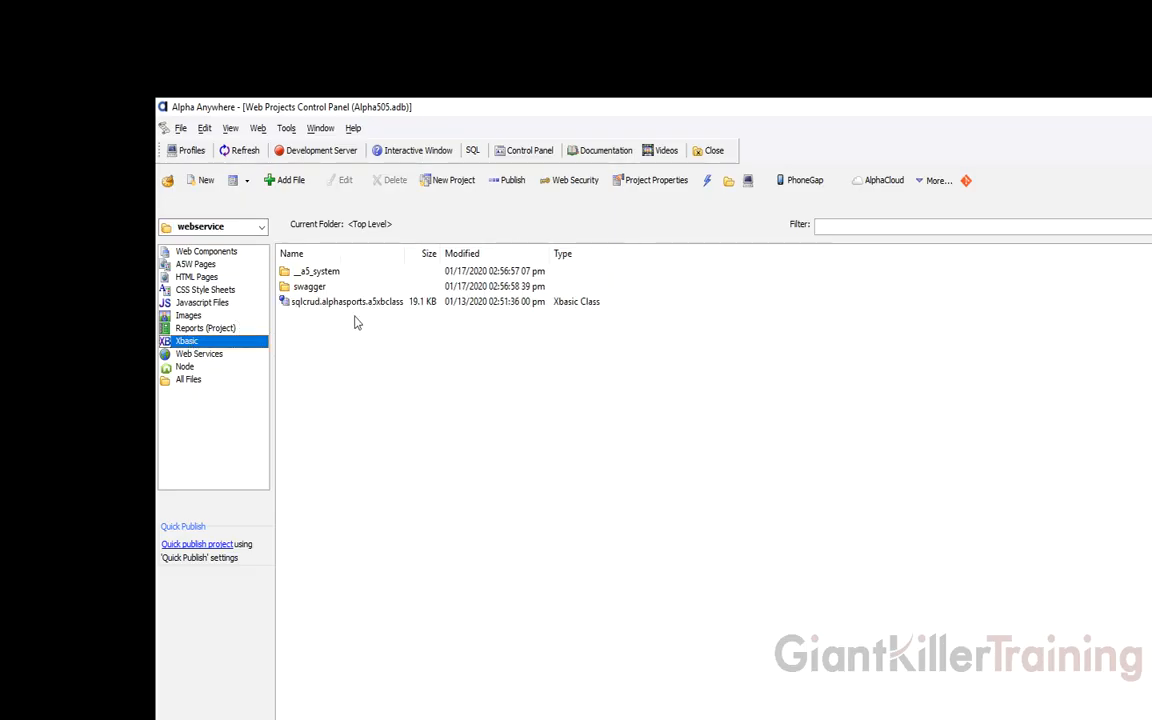
pyautogui.click(200, 354)
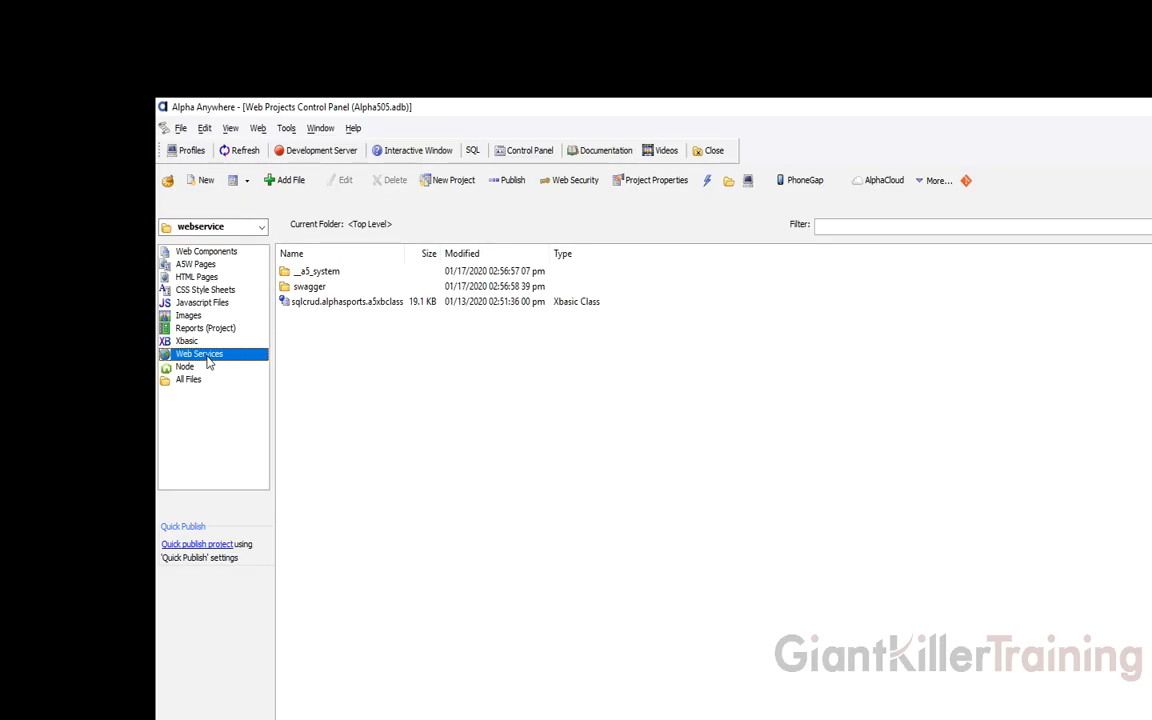
pyautogui.click(223, 252)
pyautogui.click(205, 264)
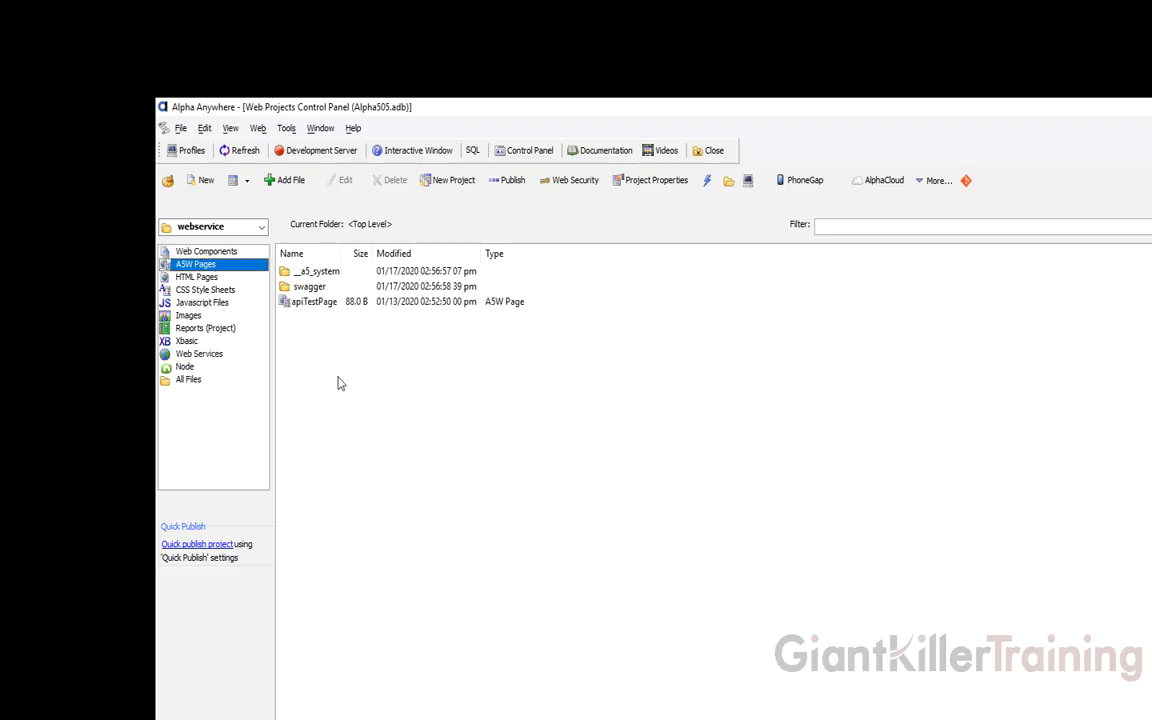
# Switch the project dropdown back to Default
pyautogui.click(239, 227)
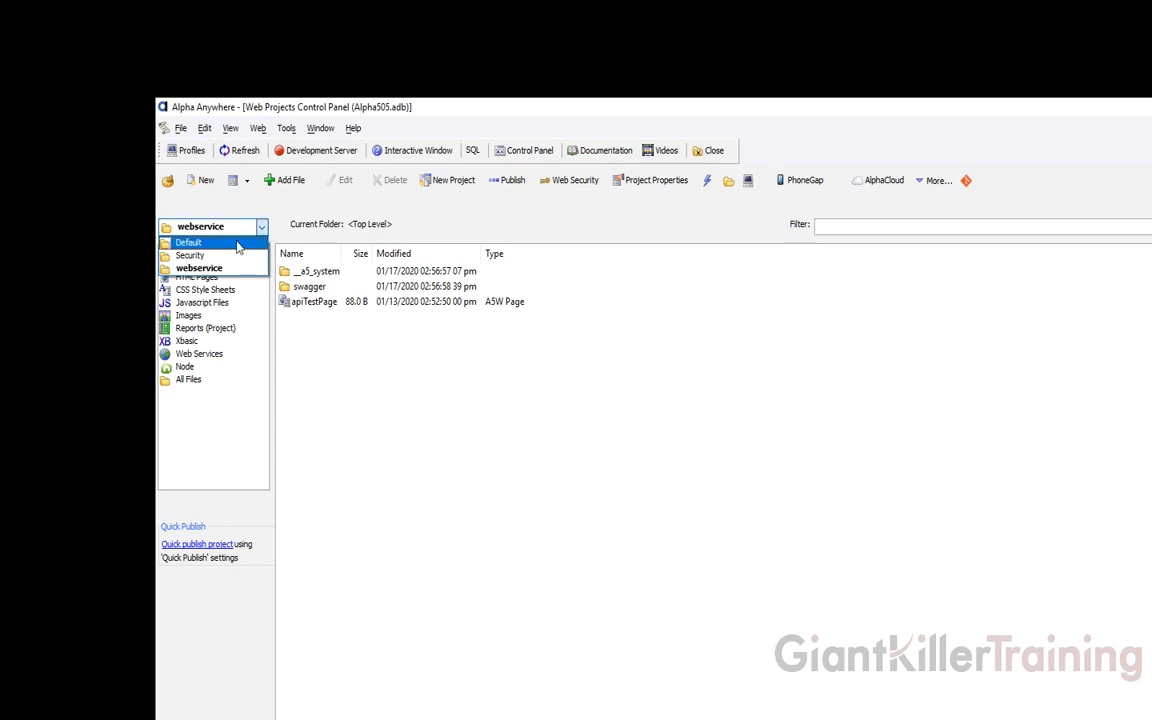
pyautogui.click(238, 243)
pyautogui.click(239, 233)
pyautogui.click(222, 240)
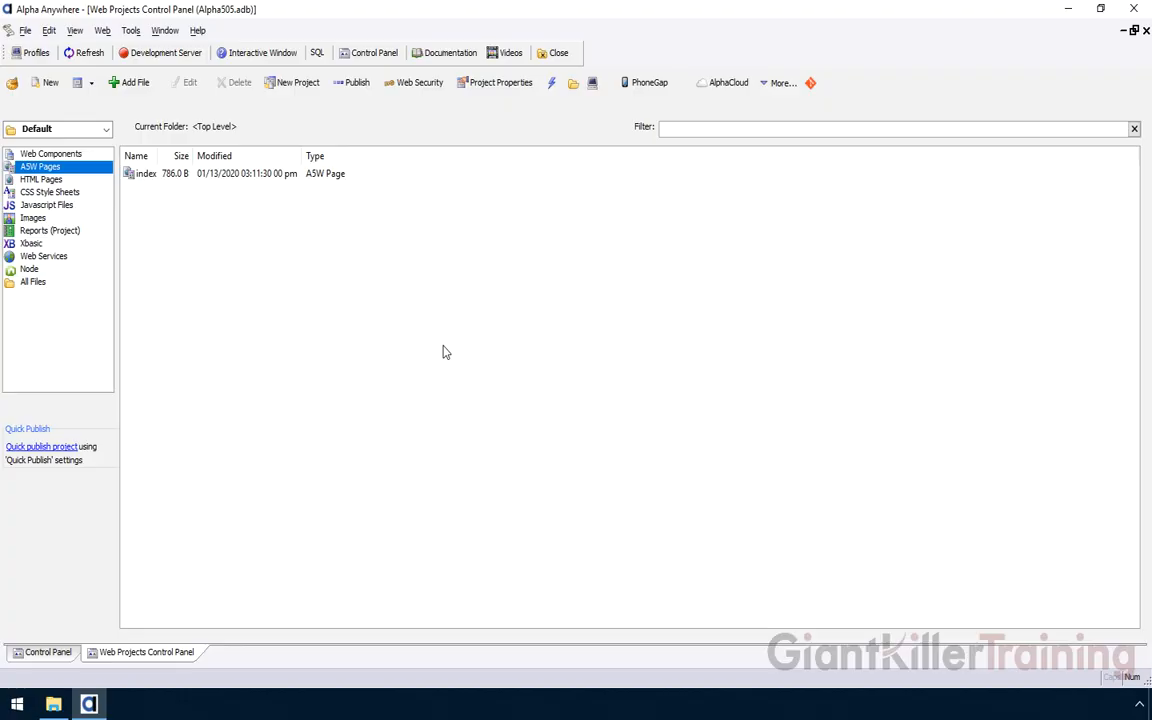
# Open the index page in the HTML Editor, then browse the Default project's Images, Web Components and A5W pages
pyautogui.click(145, 175)
pyautogui.doubleClick(149, 177)
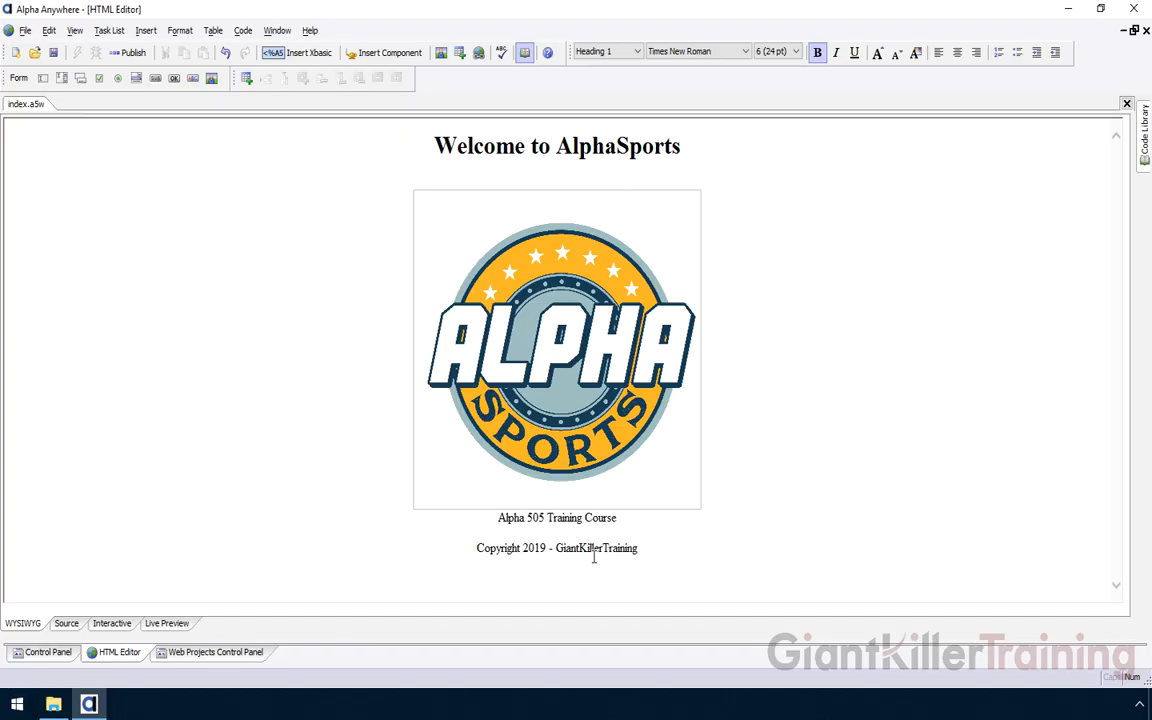
pyautogui.click(212, 652)
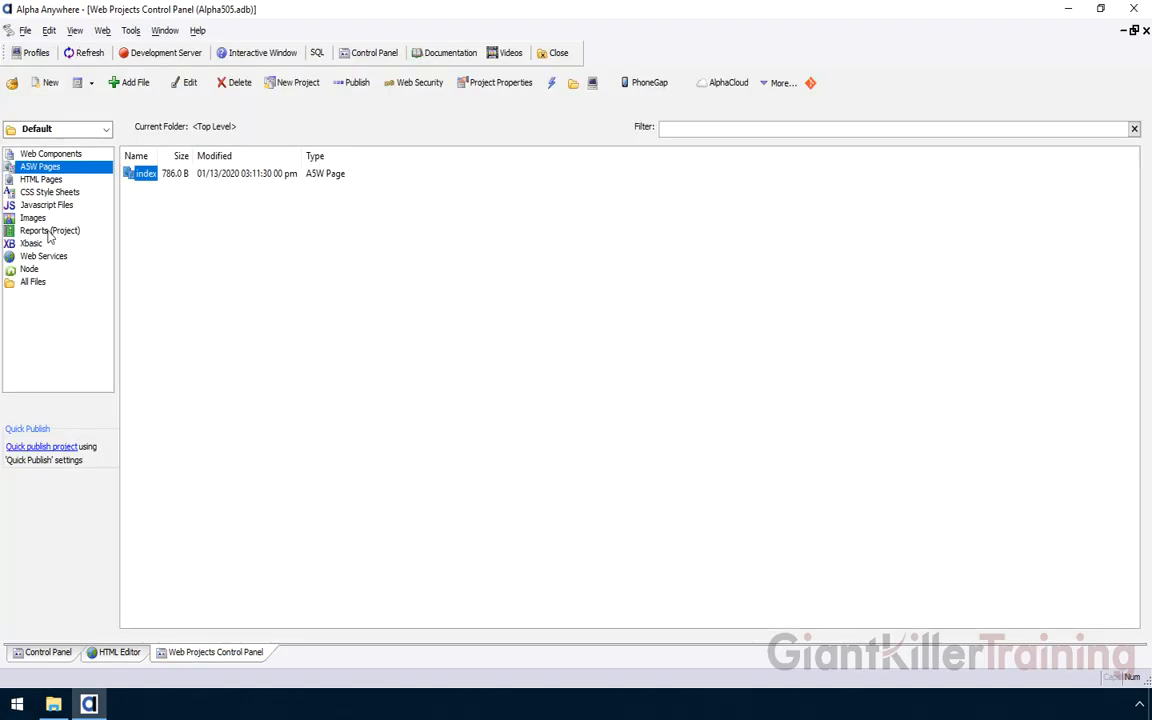
pyautogui.click(30, 217)
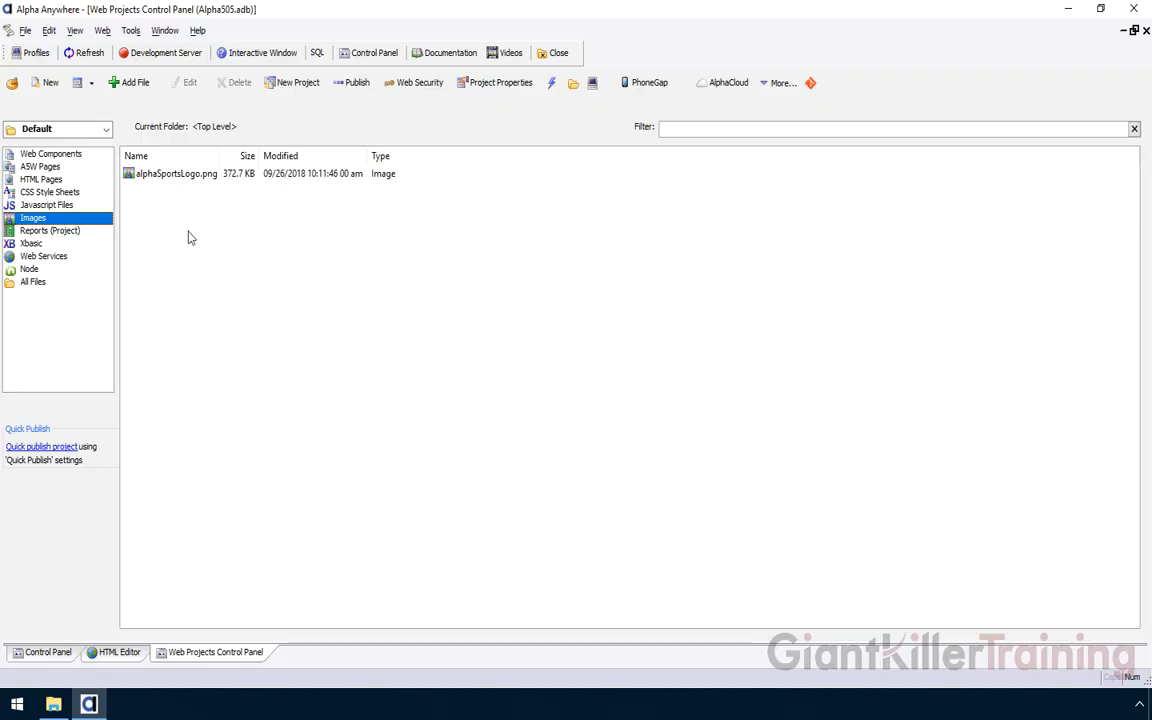
pyautogui.click(63, 153)
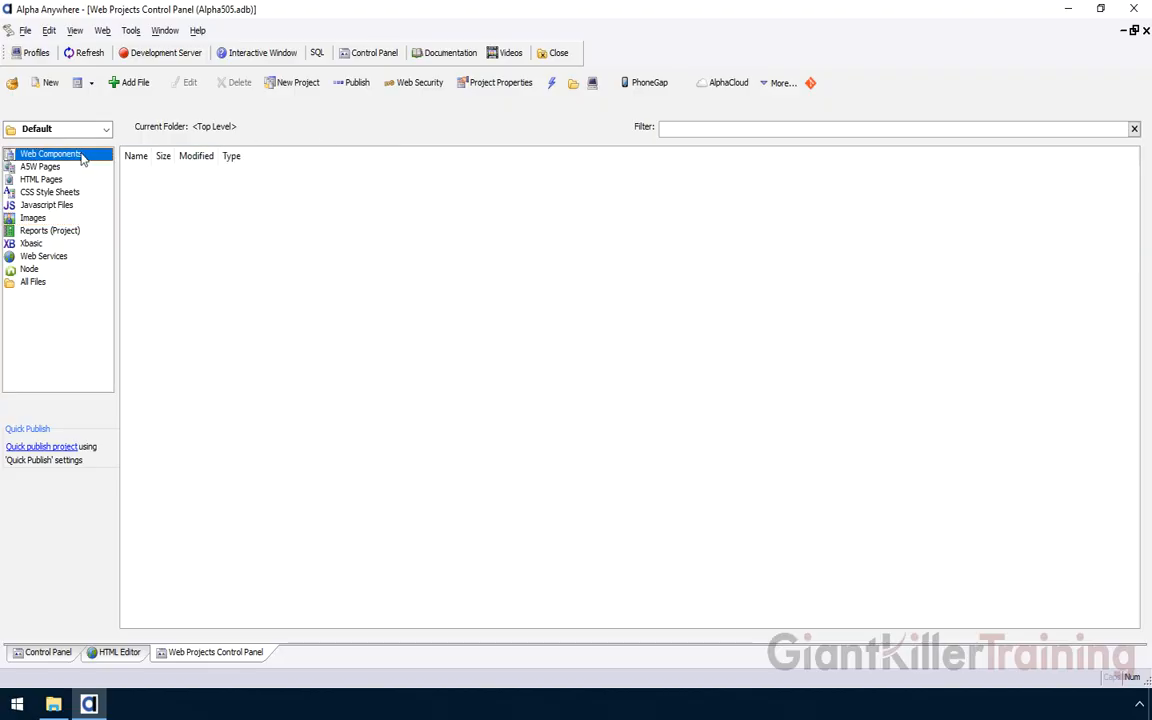
pyautogui.click(44, 166)
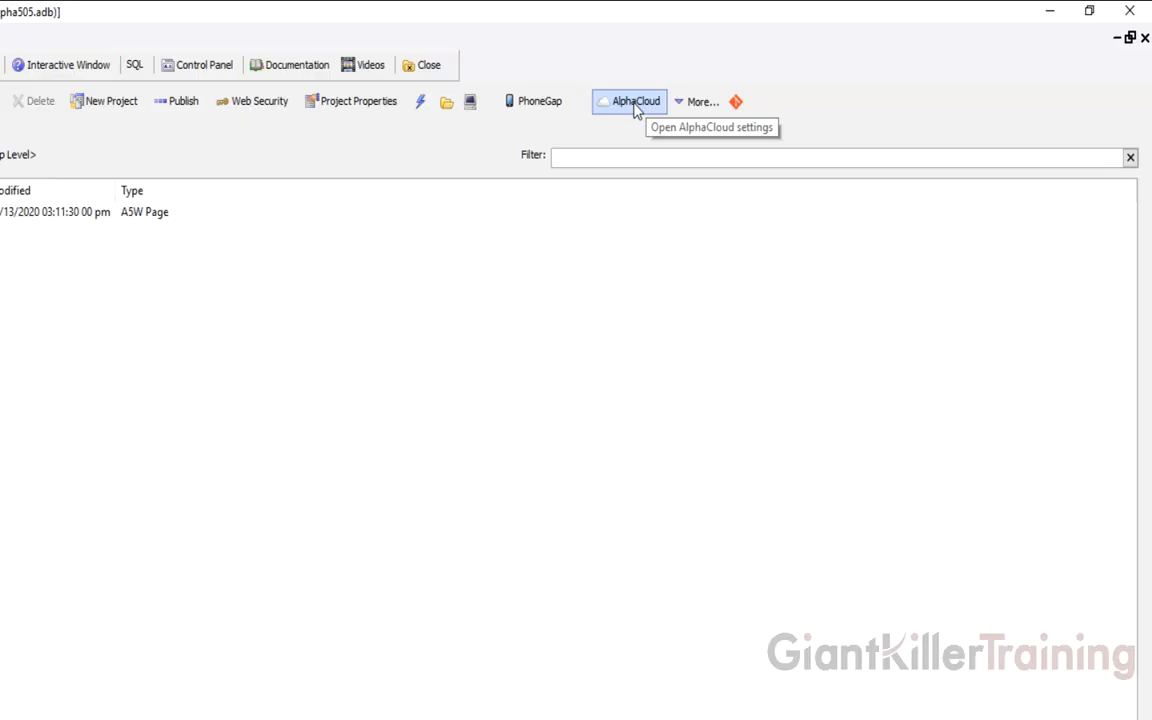
# Open Alpha Cloud Preferences, enter the account e-mail and password, and verify the credentials
pyautogui.click(635, 105)
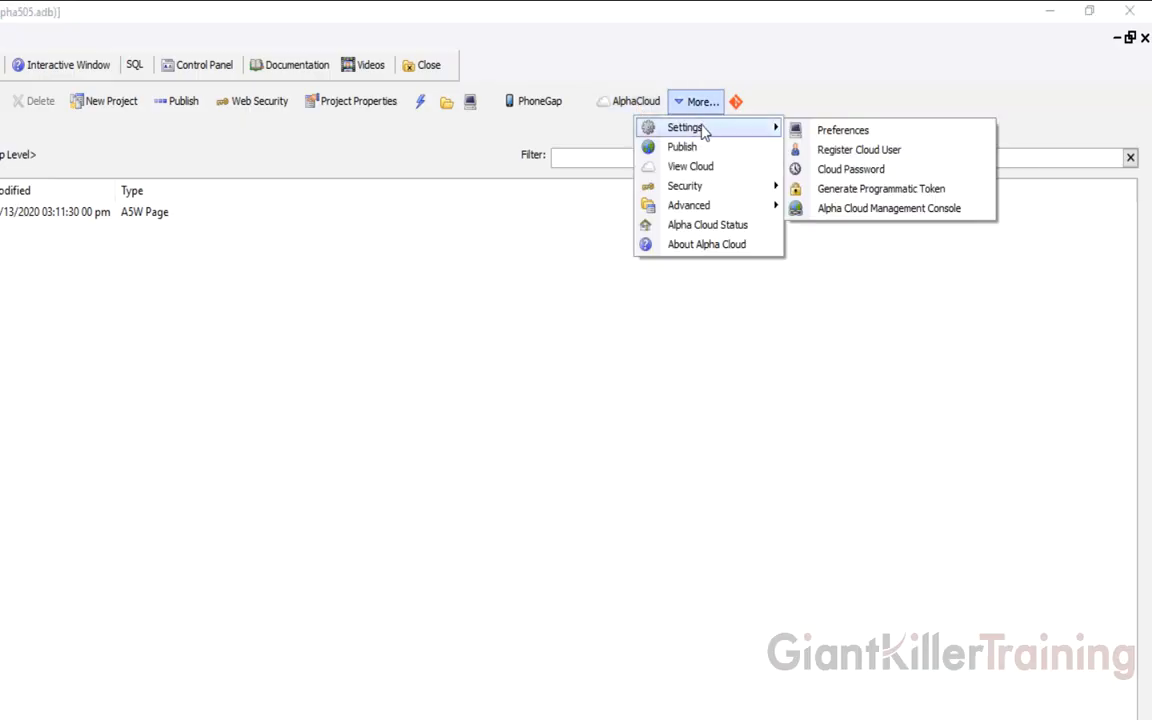
pyautogui.moveTo(693, 131)
pyautogui.click(838, 132)
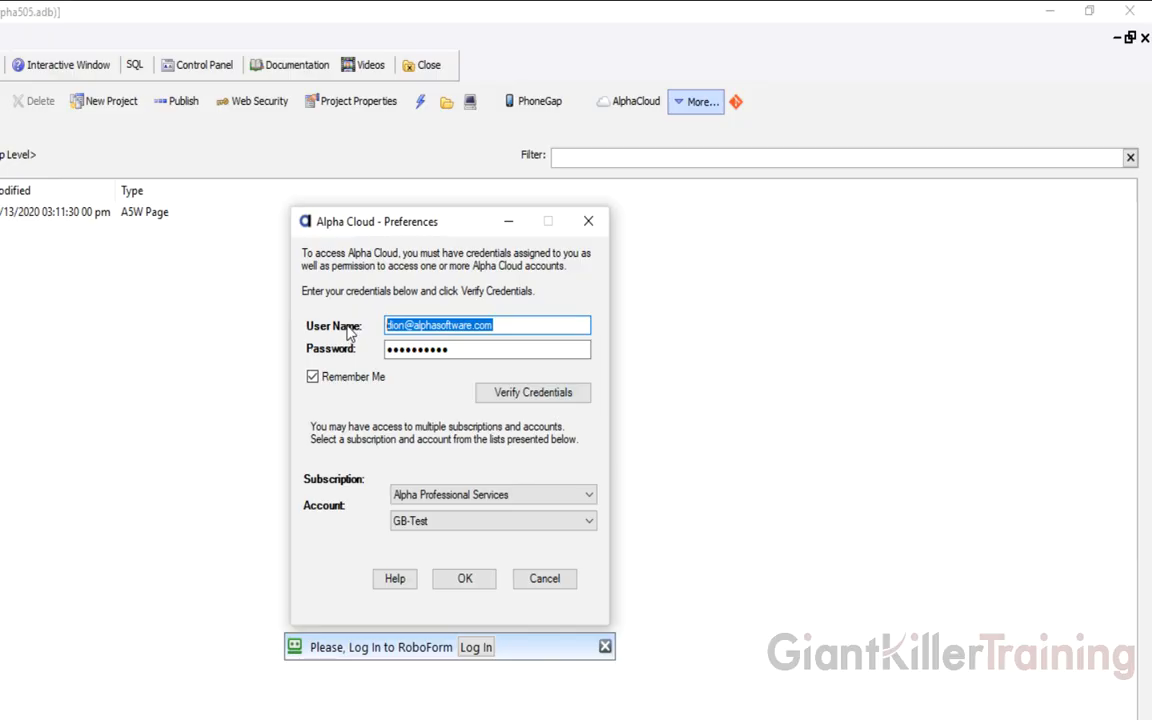
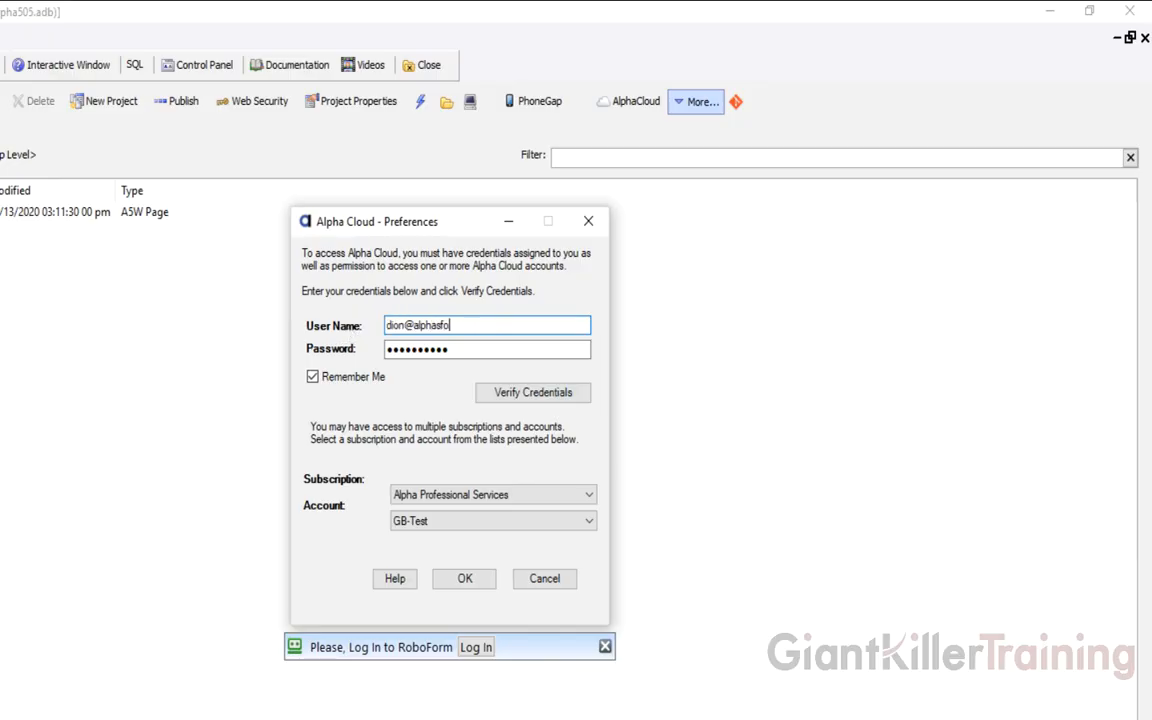
pyautogui.press('Tab')
pyautogui.write('p•••••••••')
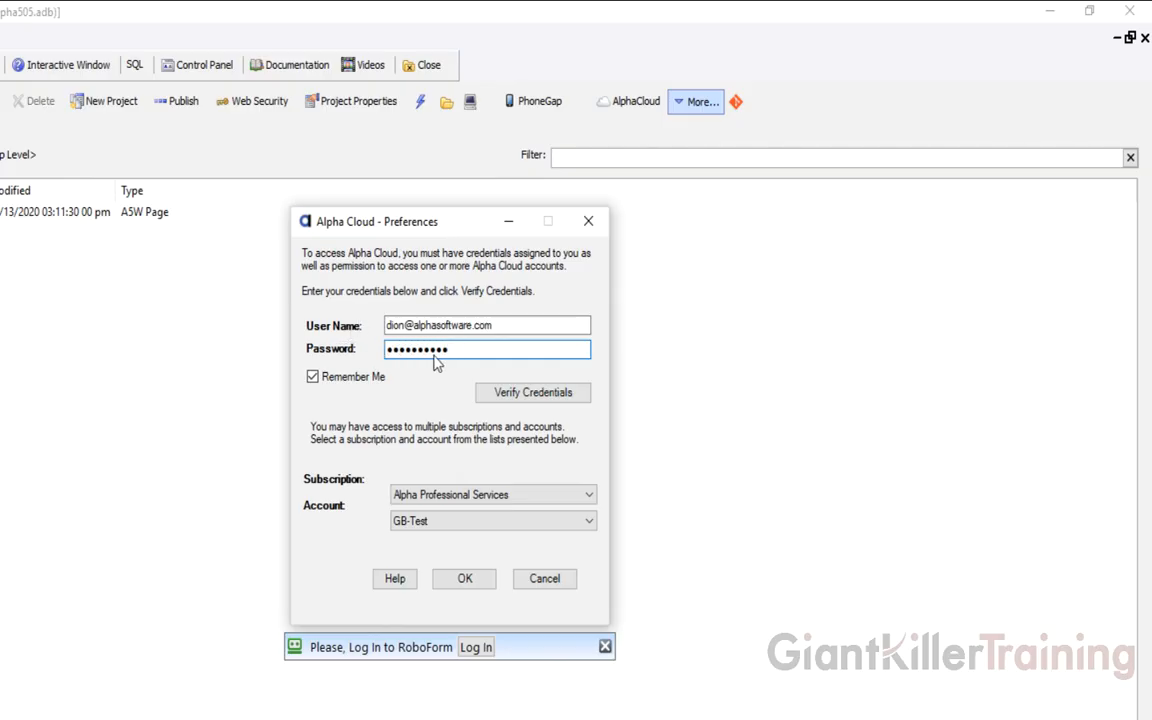
pyautogui.click(531, 394)
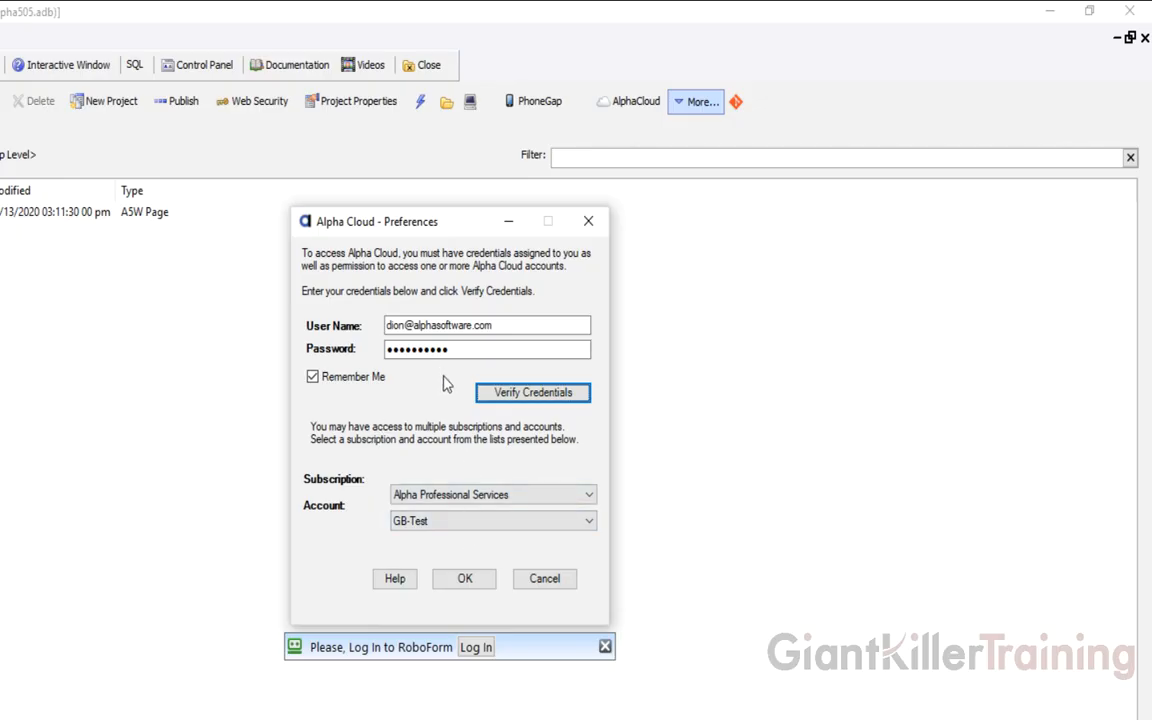
# Replace the password, verify again, and dismiss the connection error
pyautogui.moveTo(447, 349); pyautogui.dragTo(393, 350)
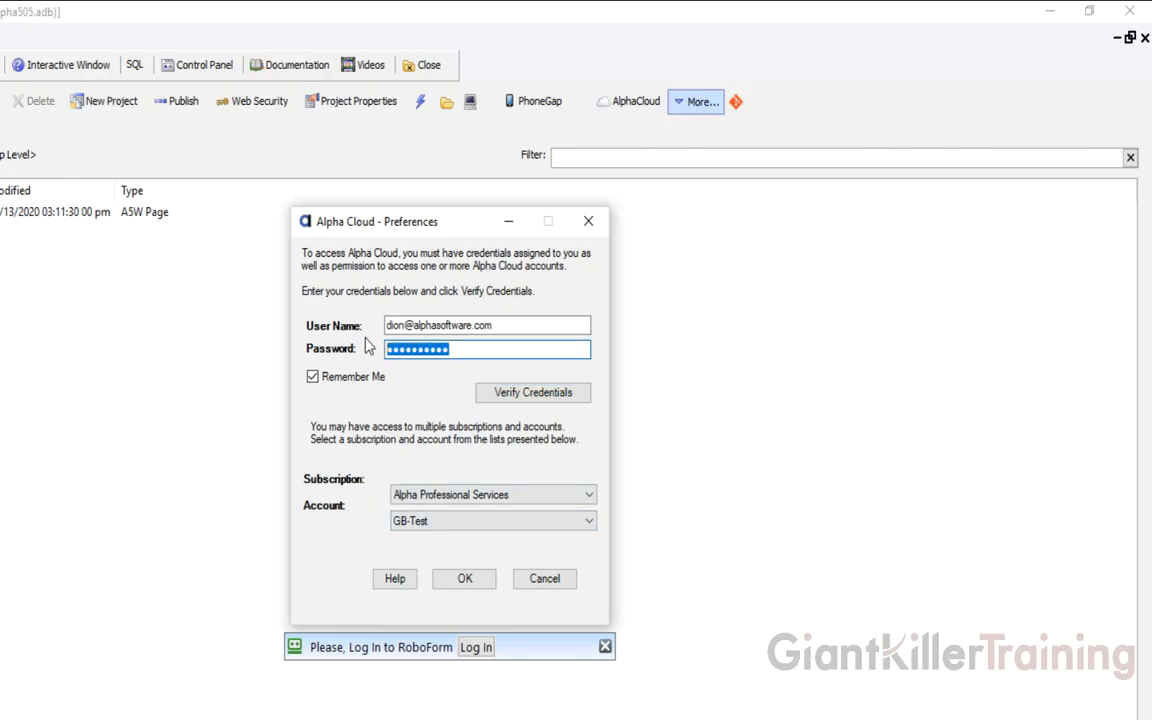
pyautogui.press('BackSpace')
pyautogui.write('••••••••')
pyautogui.click(508, 392)
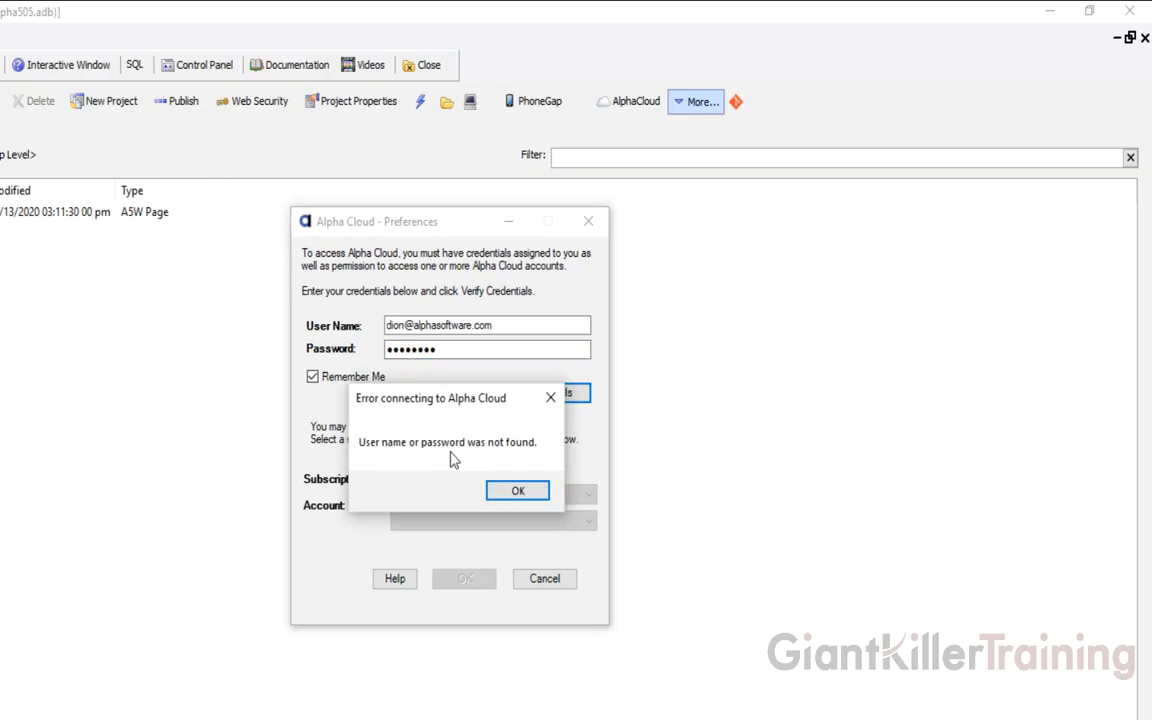
pyautogui.click(508, 492)
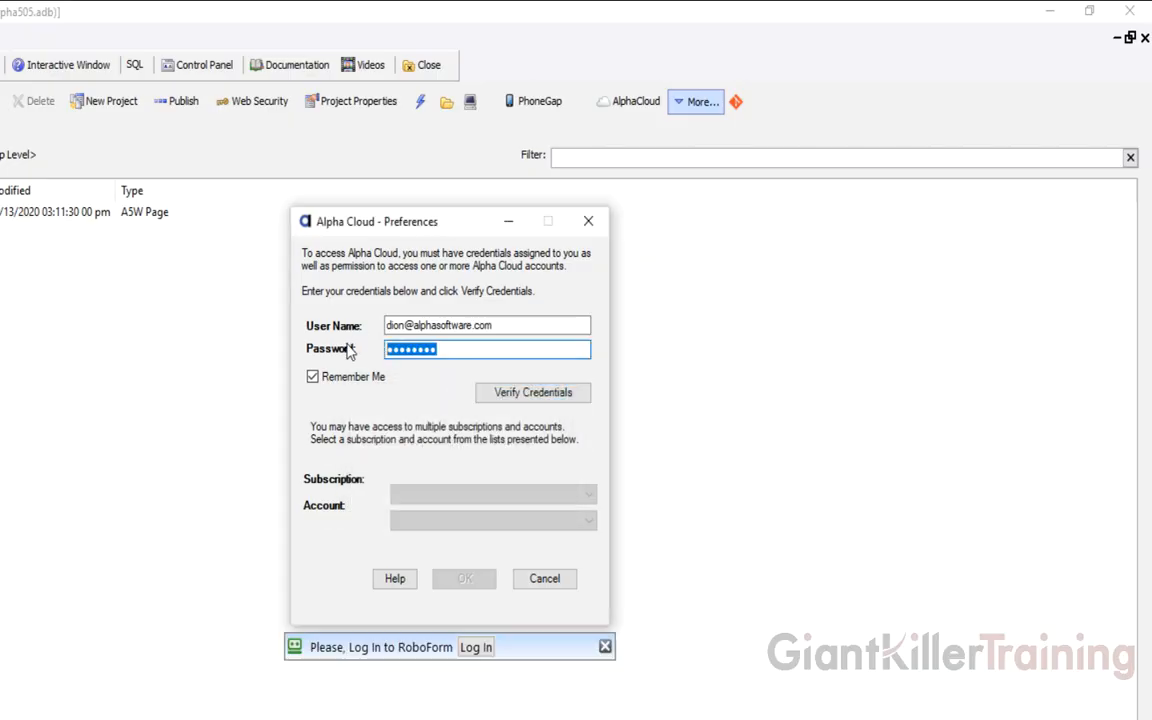
# Retype the correct password, verify the credentials, and open the Subscription list
pyautogui.write('•••••••')
pyautogui.press('BackSpace')
pyautogui.press('BackSpace')
pyautogui.press('BackSpace')
pyautogui.press('BackSpace')
pyautogui.press('BackSpace')
pyautogui.press('BackSpace')
pyautogui.press('BackSpace')
pyautogui.write('••••••••')
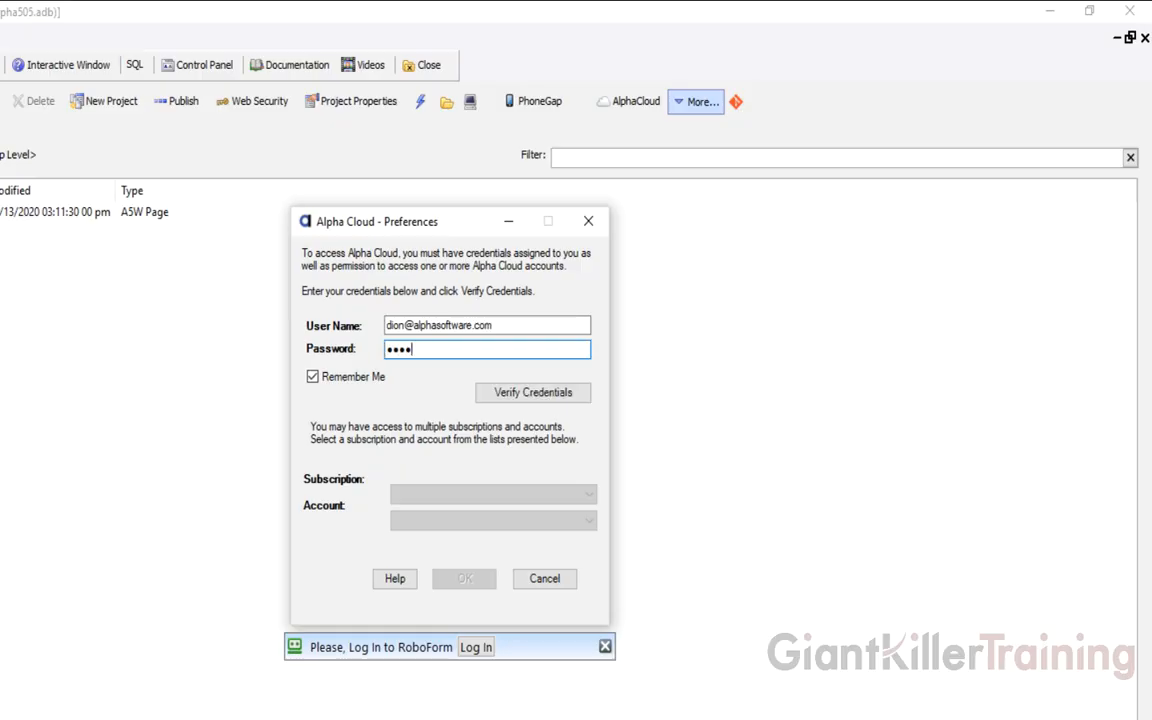
pyautogui.write('••')
pyautogui.click(486, 392)
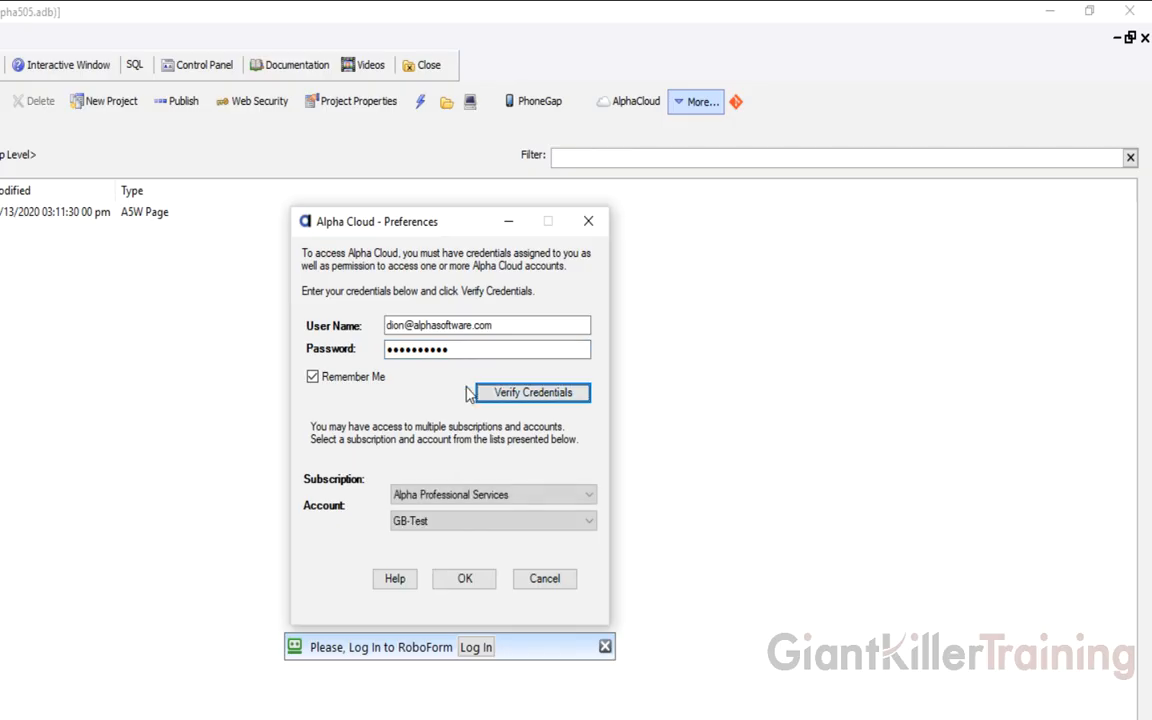
pyautogui.click(442, 494)
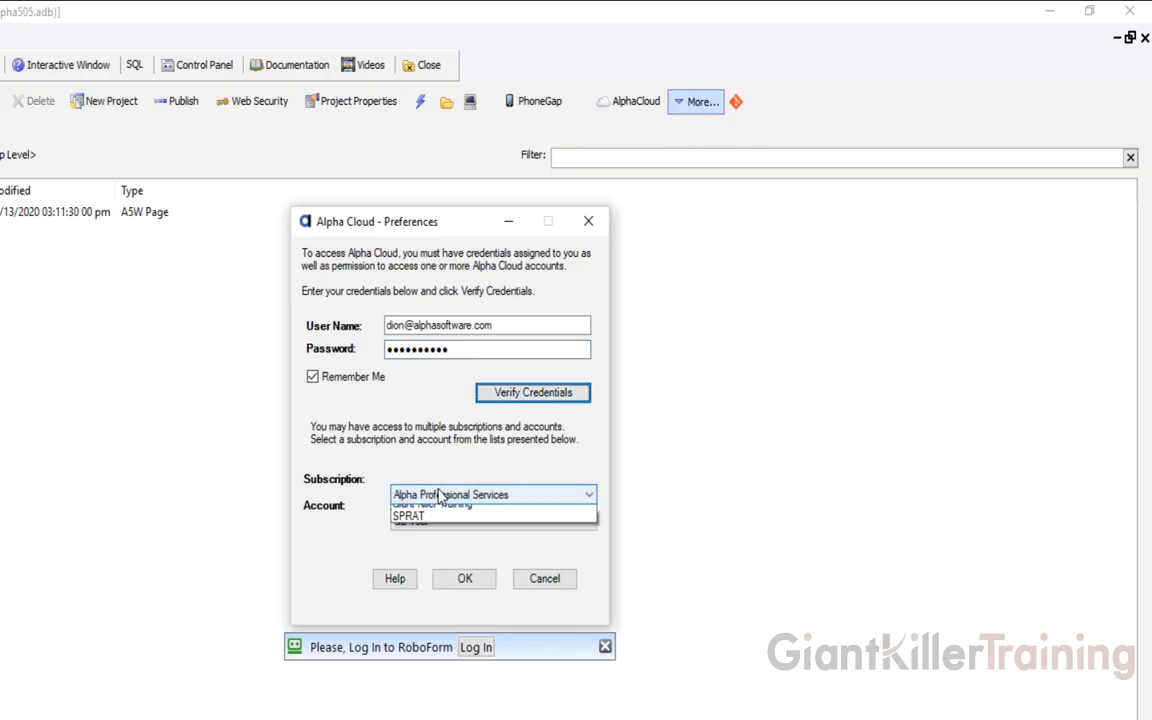
# Choose the Giant Killer Training subscription, keep the Primary account, and save the Alpha Cloud preferences
pyautogui.click(426, 451)
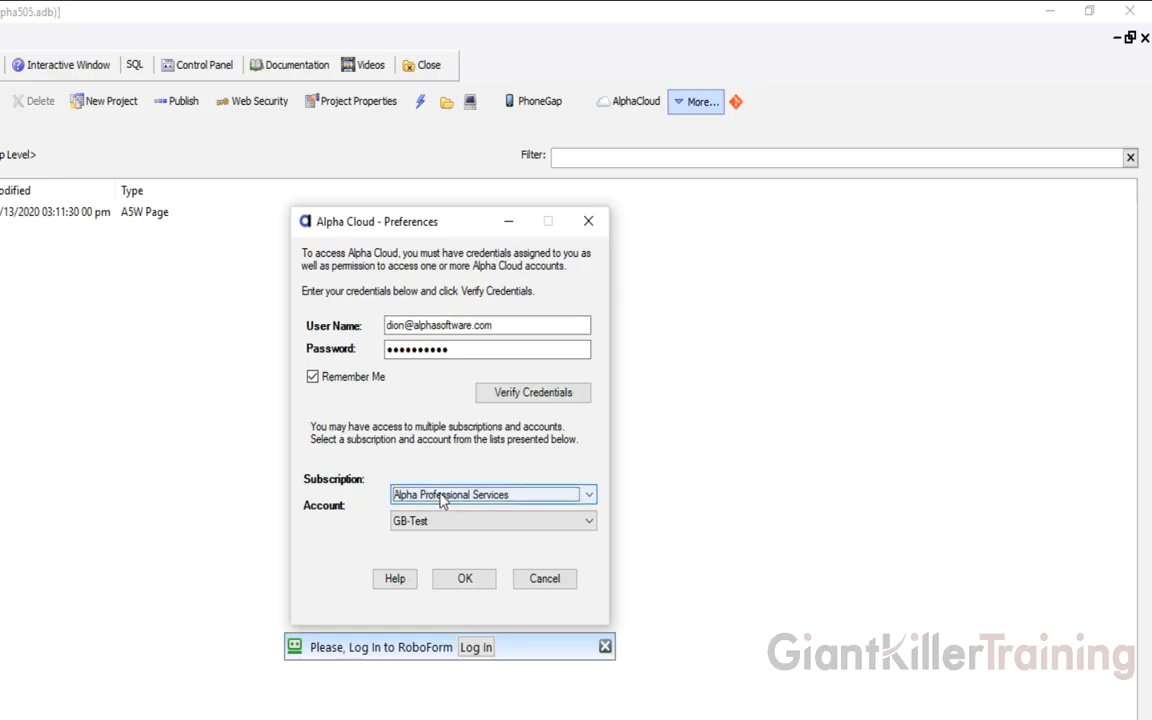
pyautogui.click(443, 499)
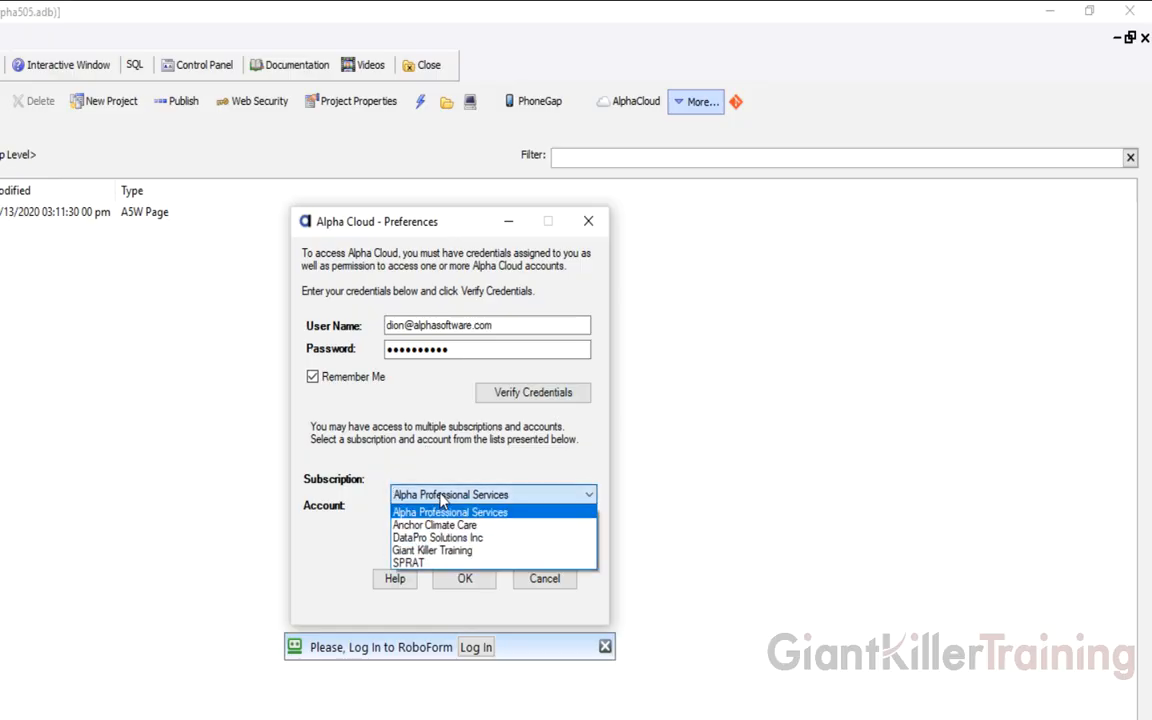
pyautogui.click(425, 551)
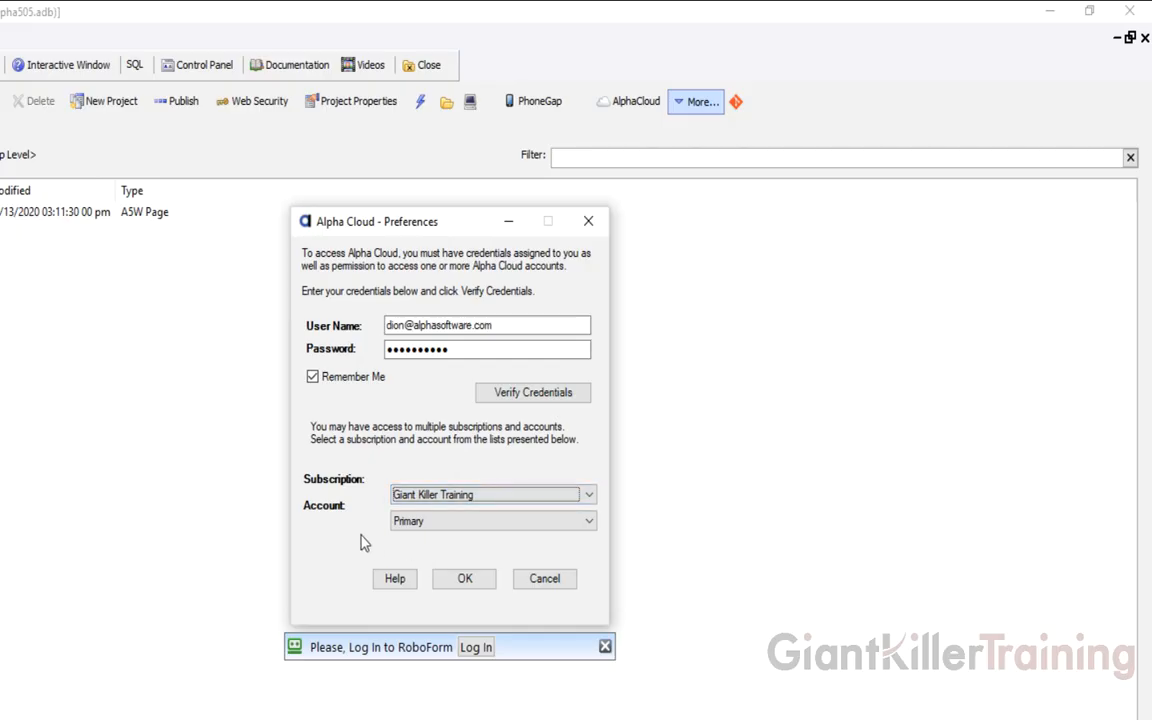
pyautogui.click(427, 521)
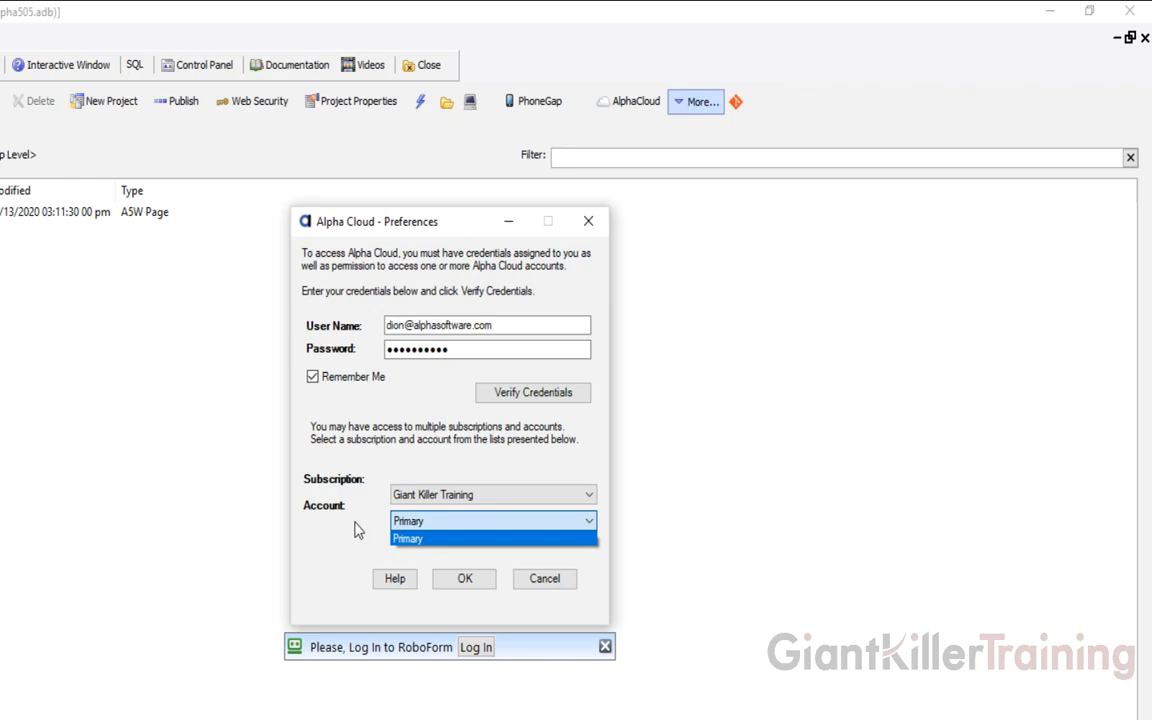
pyautogui.click(427, 527)
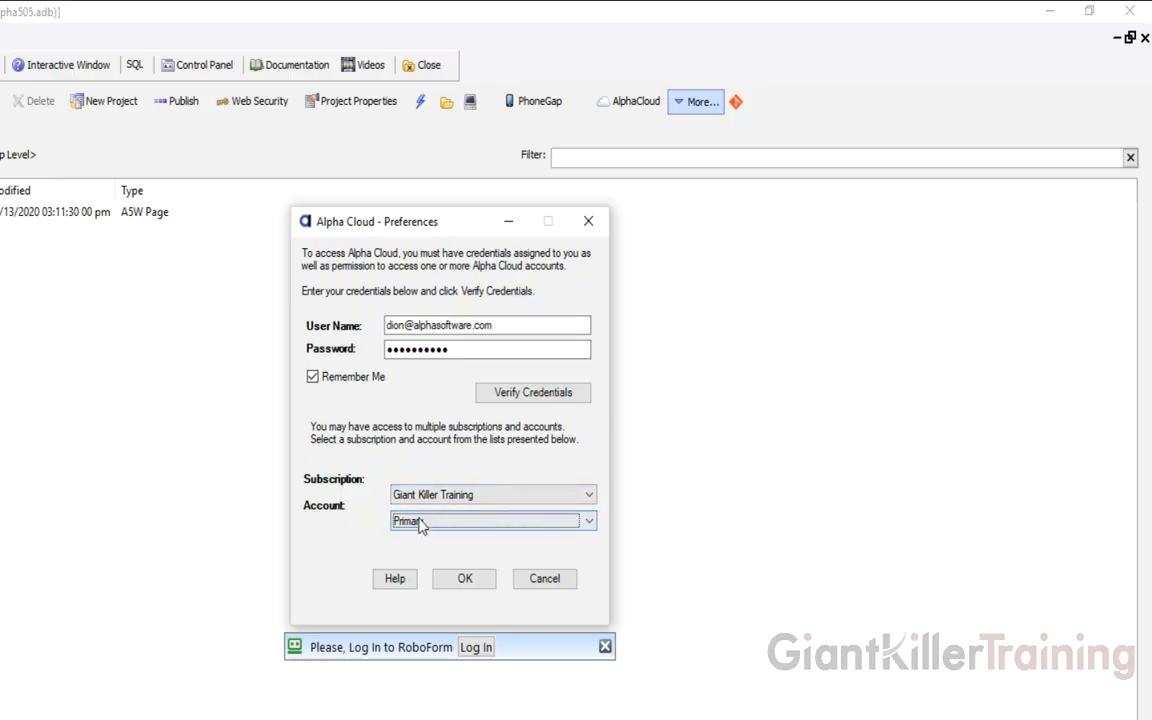
pyautogui.click(466, 580)
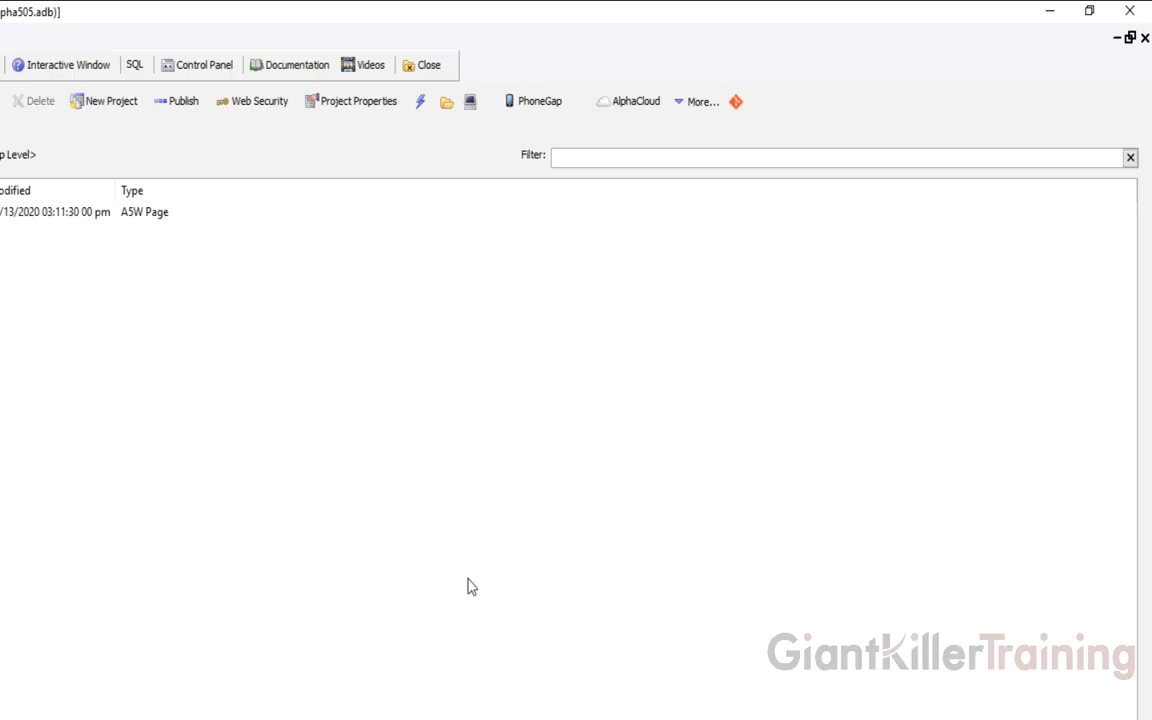
# Start publishing the project with the AlphaCloud Publish option in the Web Projects Control Panel
pyautogui.click(632, 101)
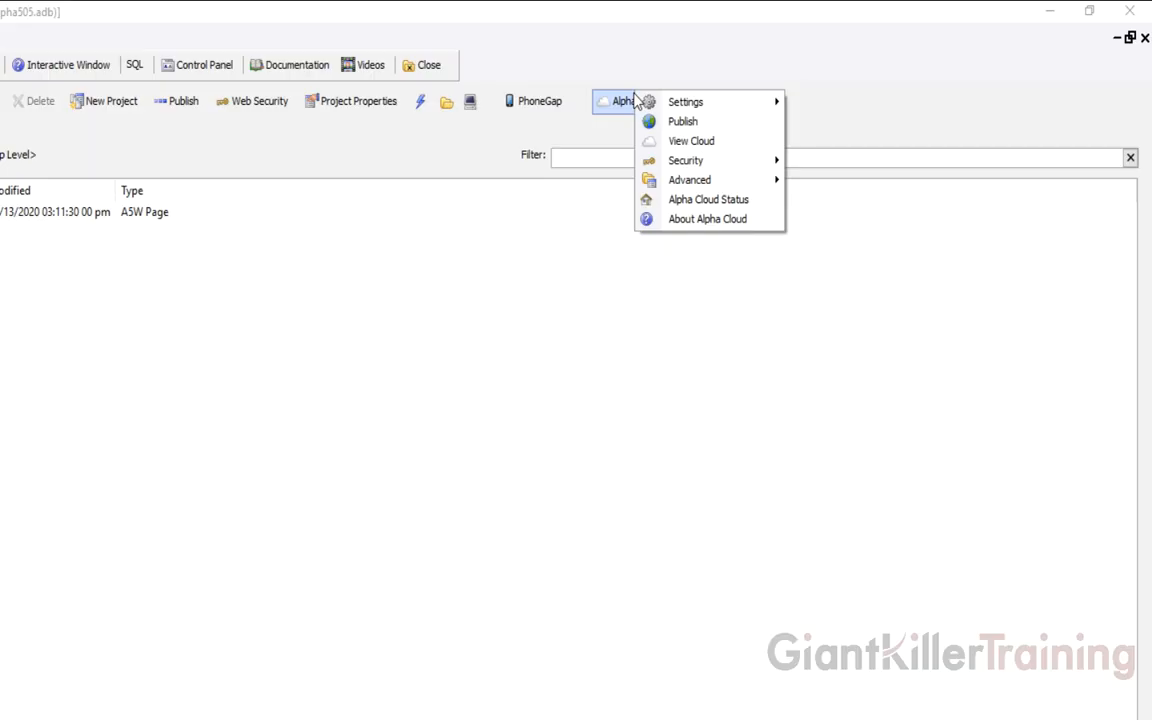
pyautogui.click(623, 72)
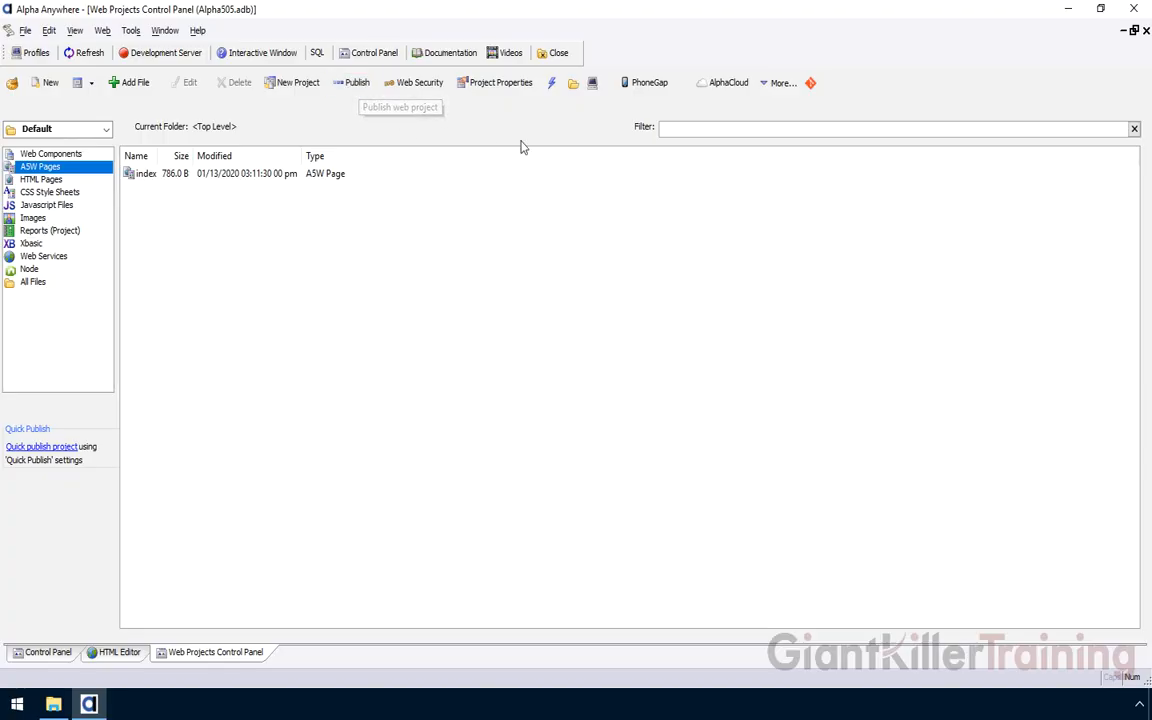
pyautogui.click(739, 89)
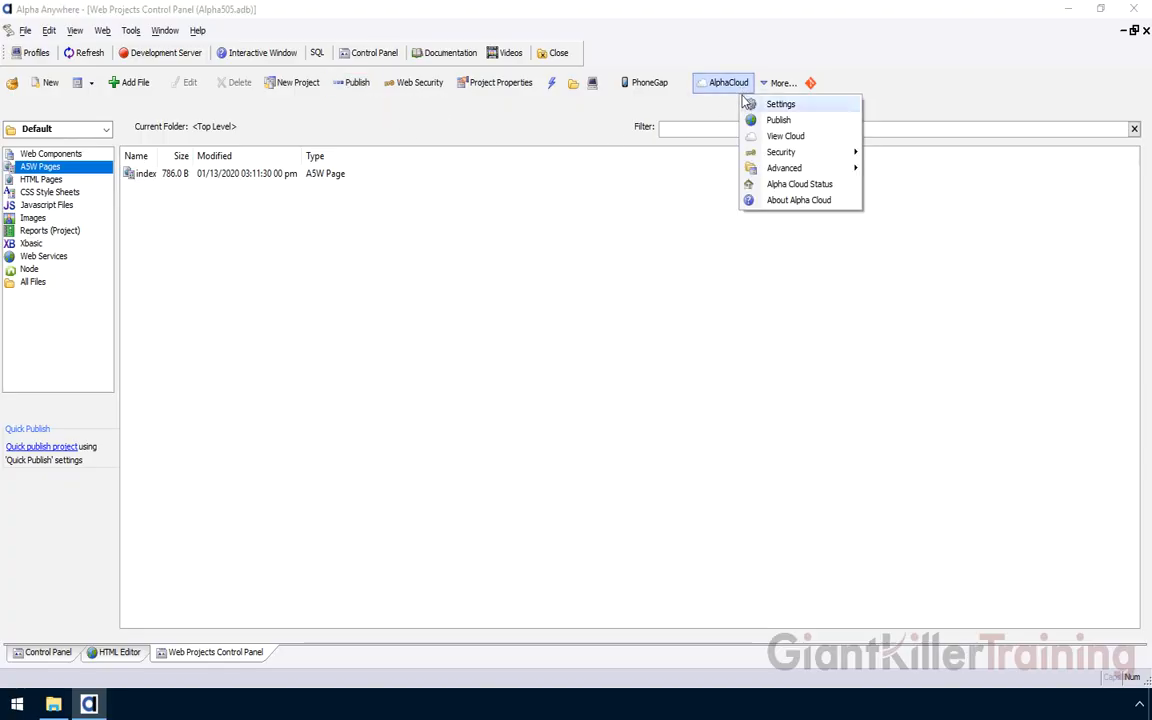
pyautogui.click(795, 124)
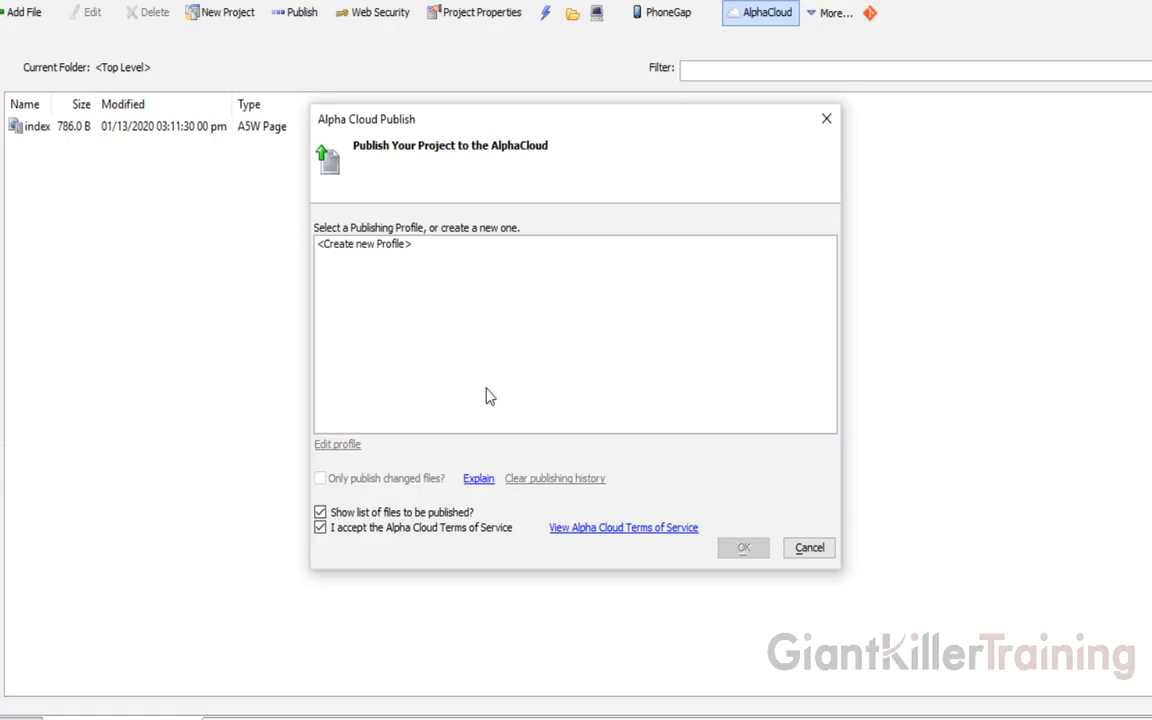
# Choose <Create new Profile> and name the new publishing profile 'Development'
pyautogui.click(457, 305)
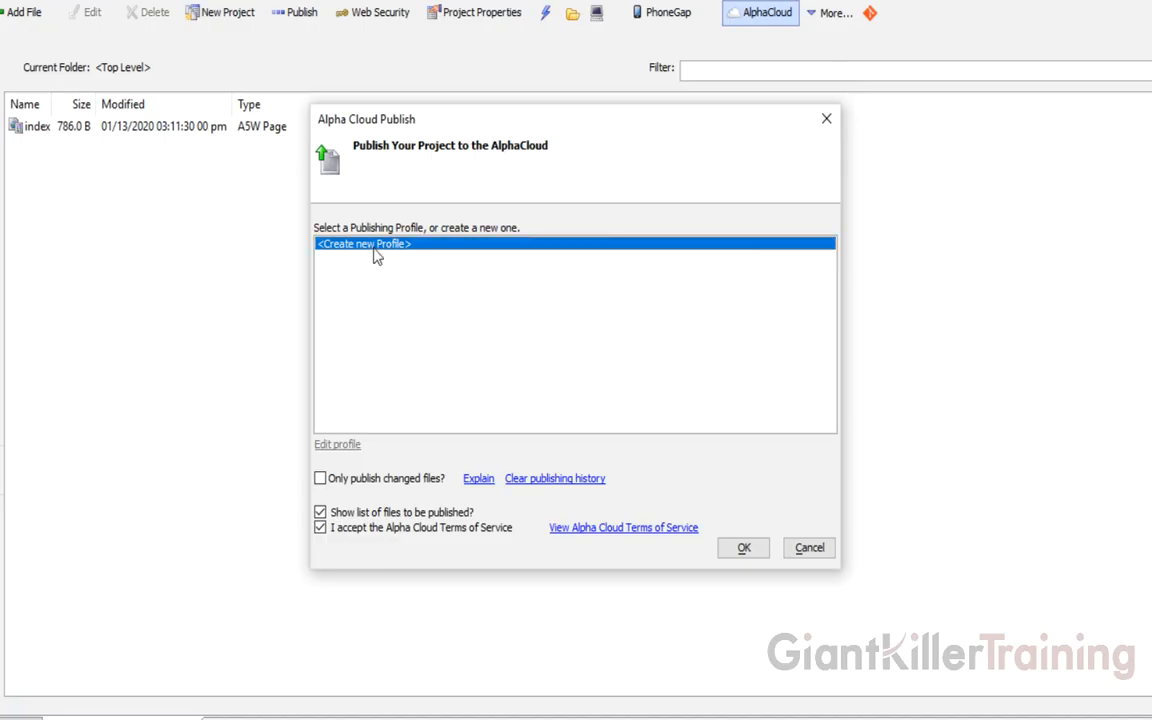
pyautogui.click(742, 548)
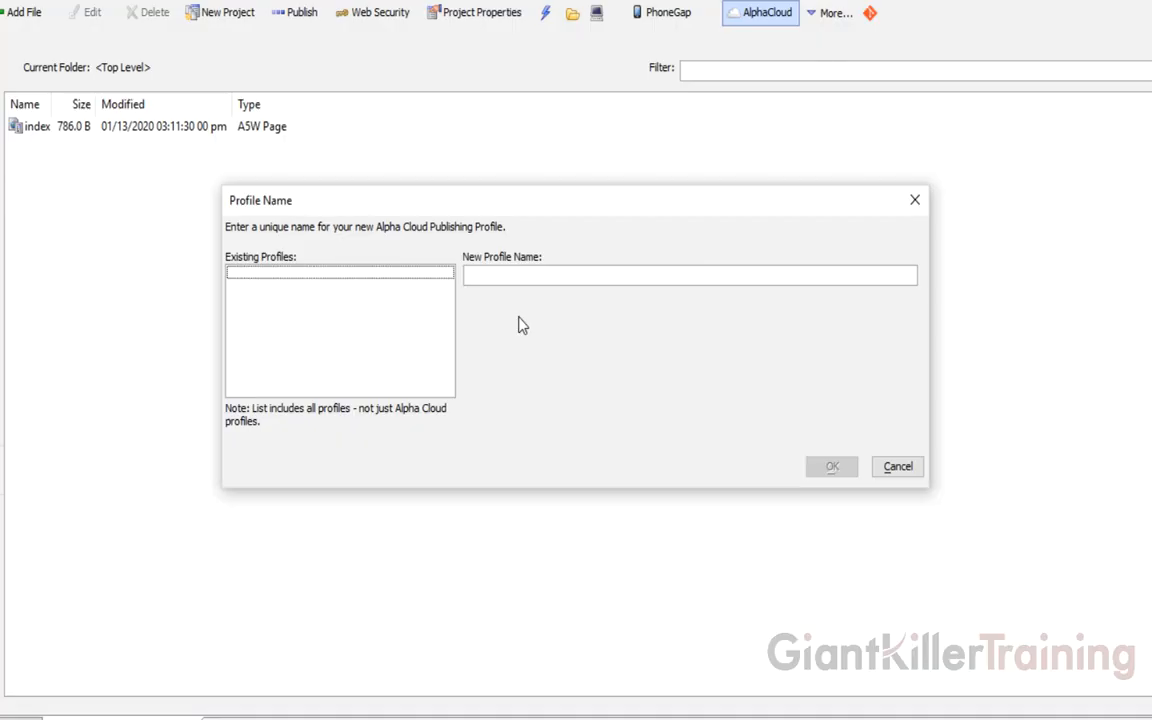
pyautogui.click(501, 277)
pyautogui.write('Development')
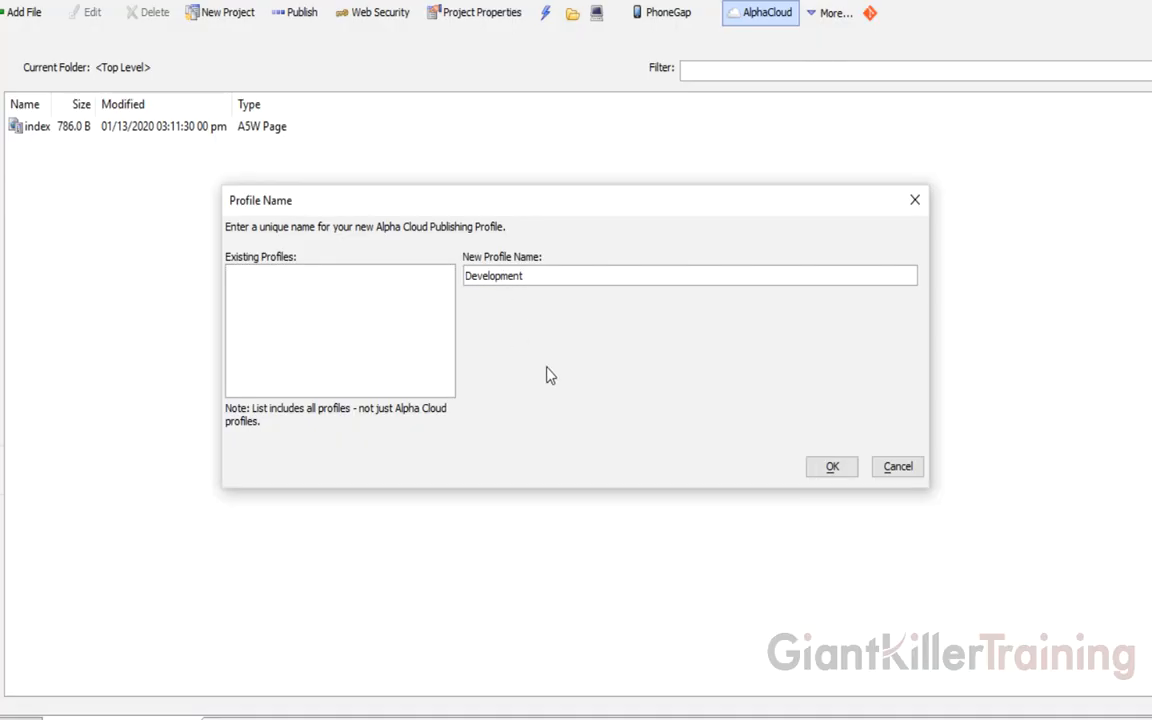
pyautogui.click(819, 468)
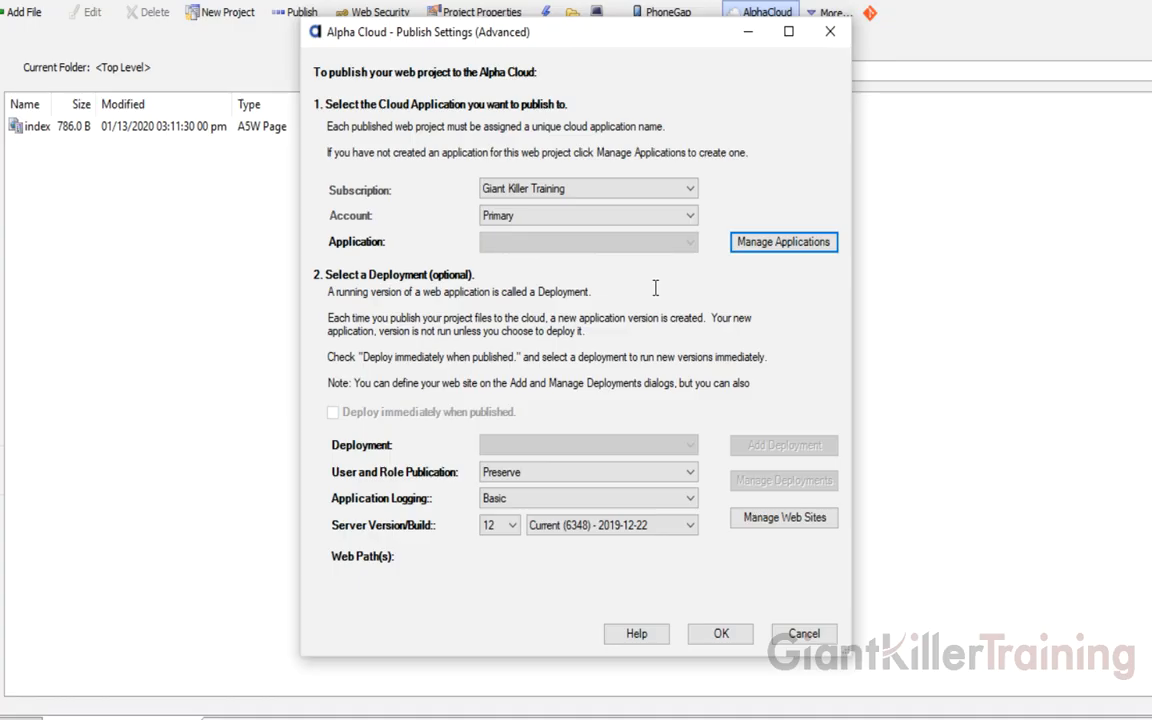
# Add a cloud application named 'SinglePageApplication', apply the changes, and close the applications list
pyautogui.click(780, 252)
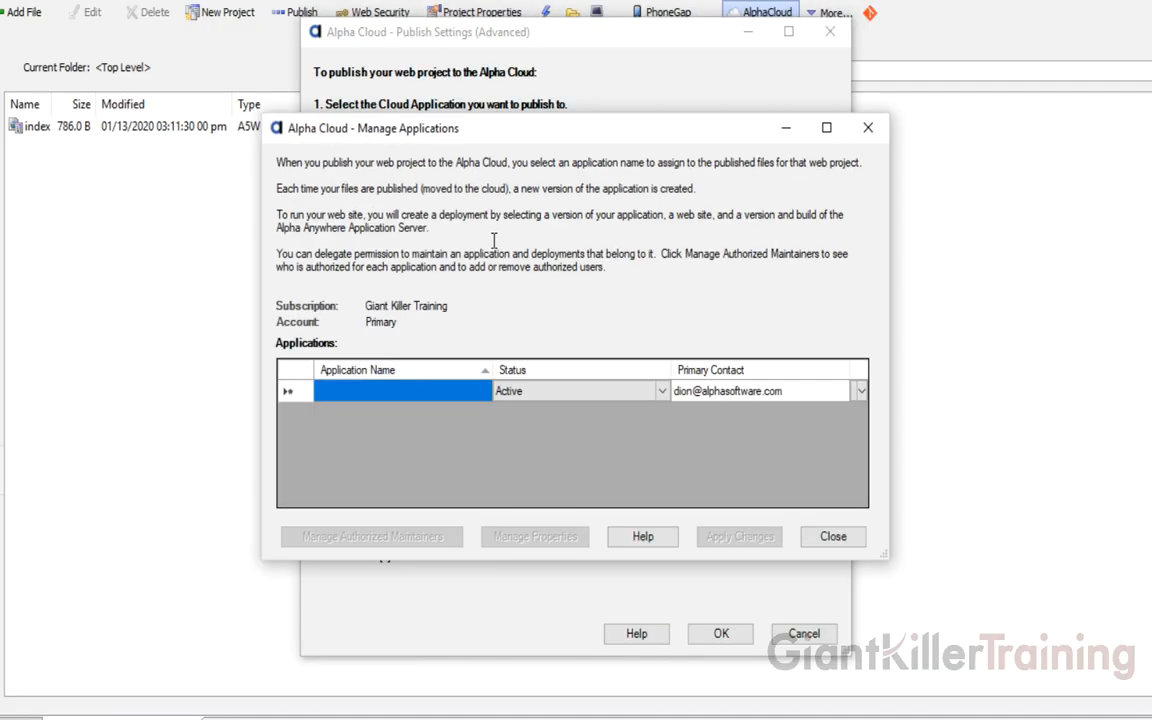
pyautogui.click(418, 393)
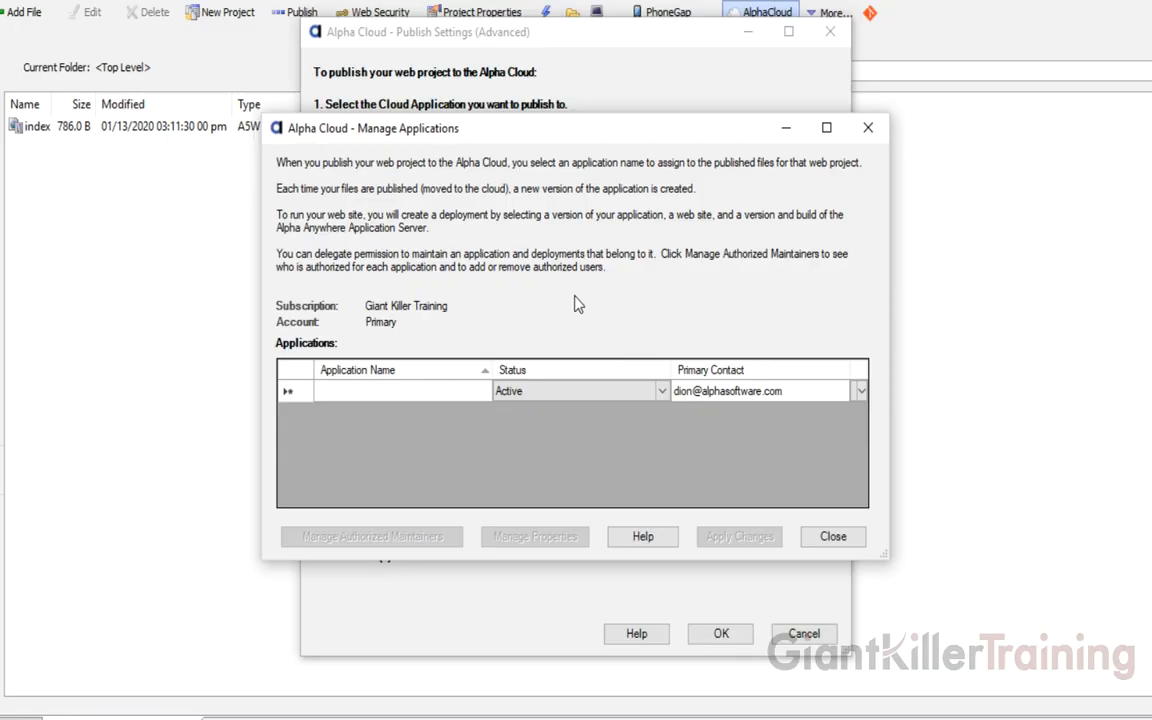
pyautogui.write('SIng')
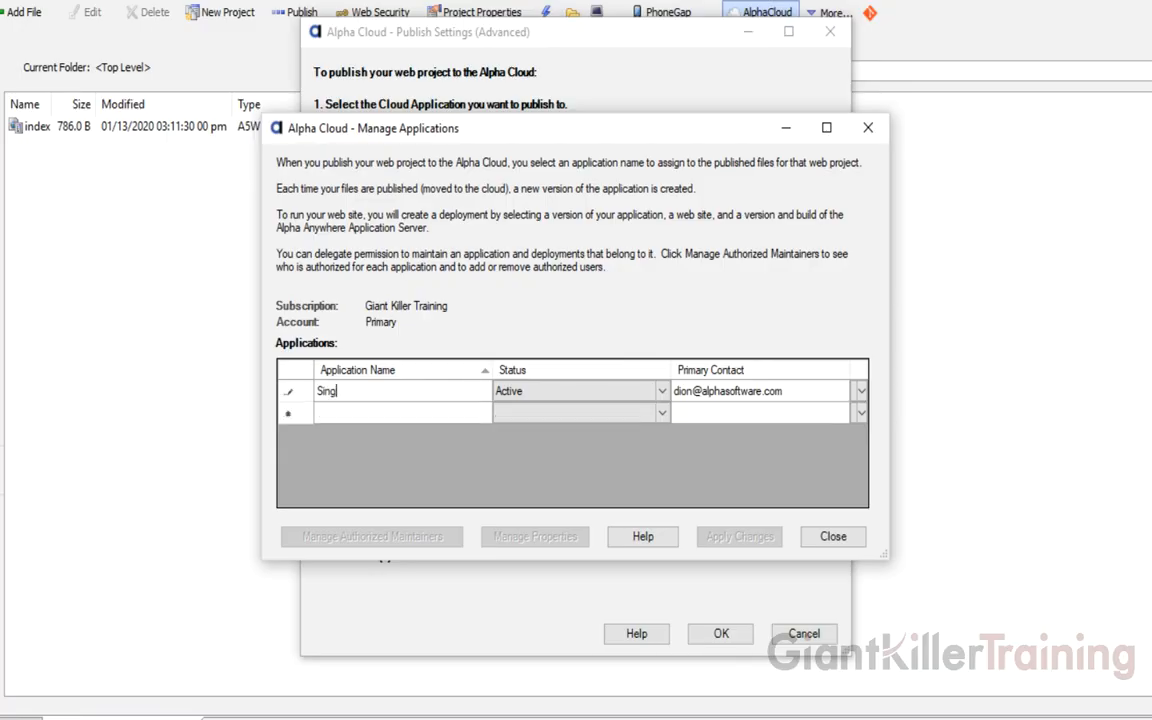
pyautogui.write('lePageApplication')
pyautogui.press('Tab')
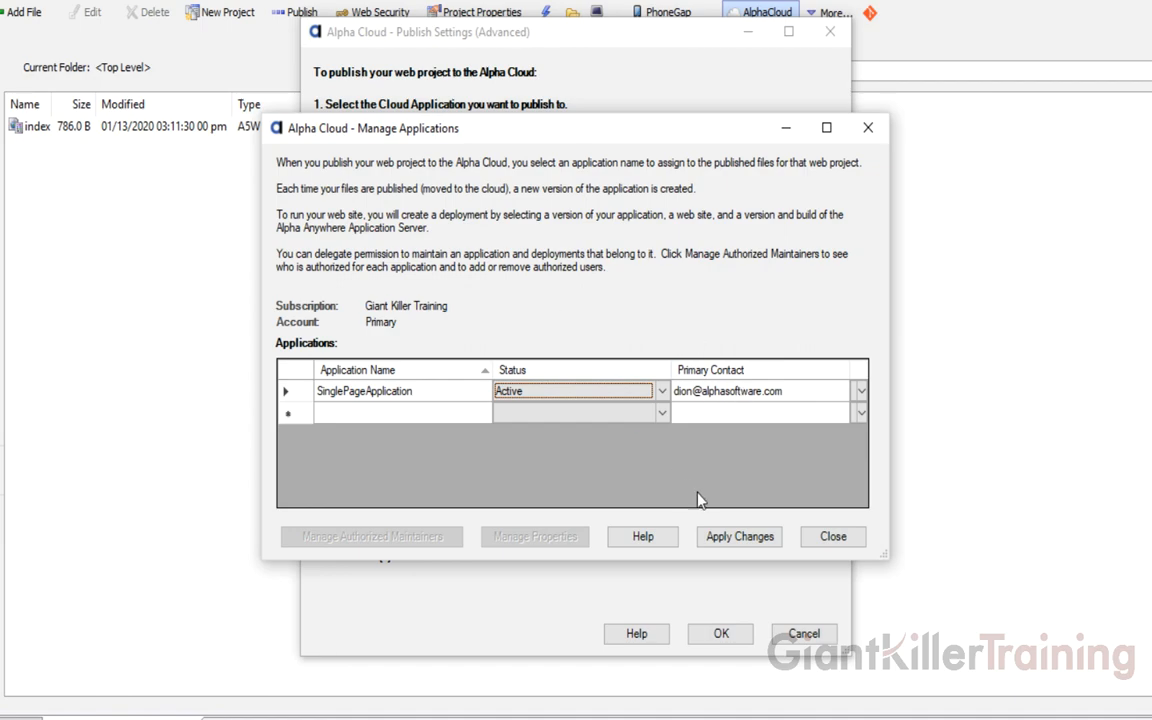
pyautogui.click(738, 537)
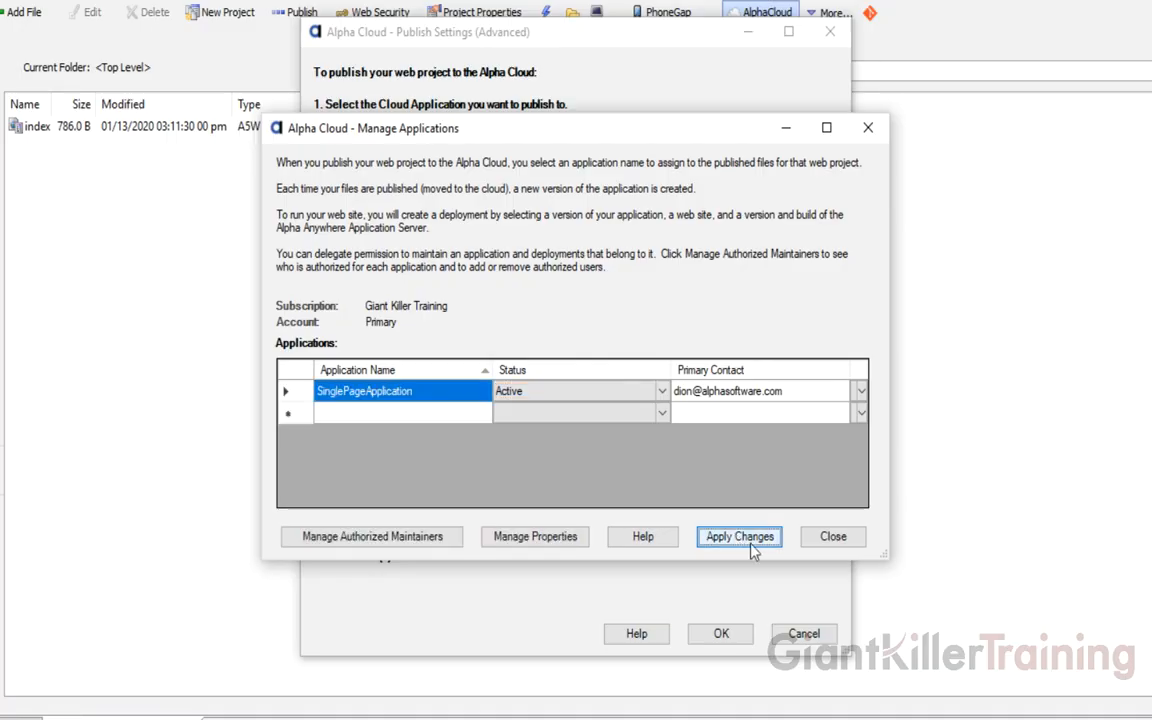
pyautogui.click(833, 537)
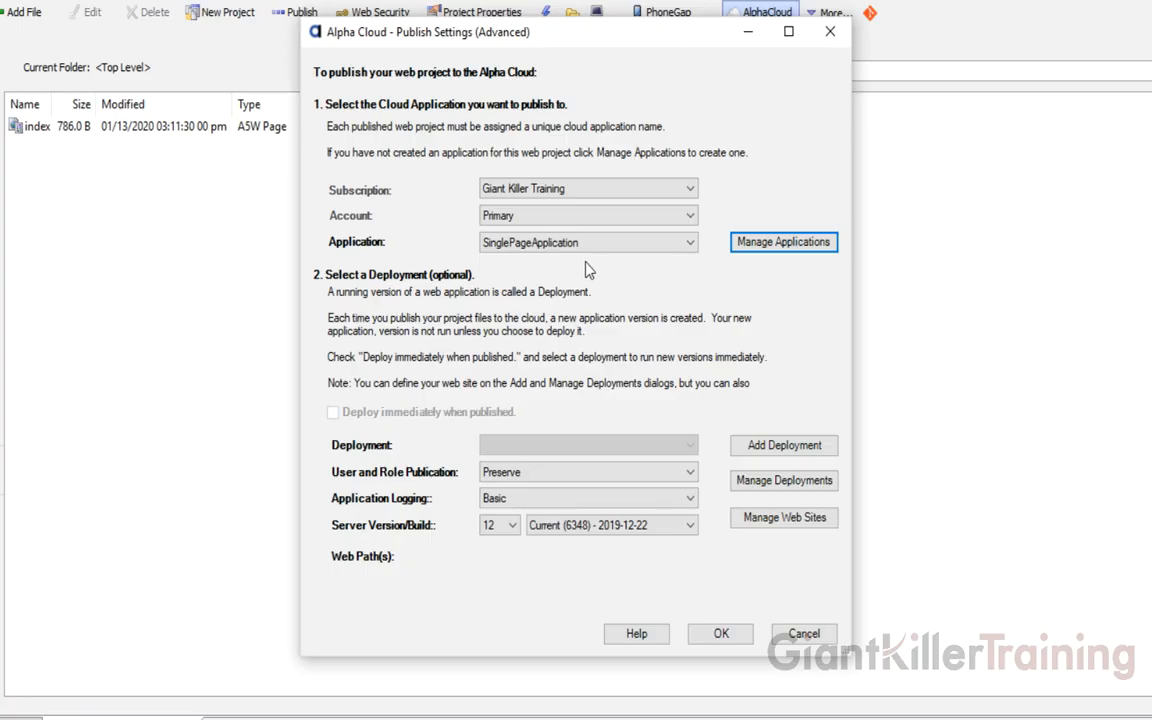
# Check that SinglePageApplication is selected in the Publish Settings Application dropdown
pyautogui.moveTo(520, 248)
# Add an HTTPS web site named 'singlepageapplication' and widen the Web Site Name column
pyautogui.click(771, 525)
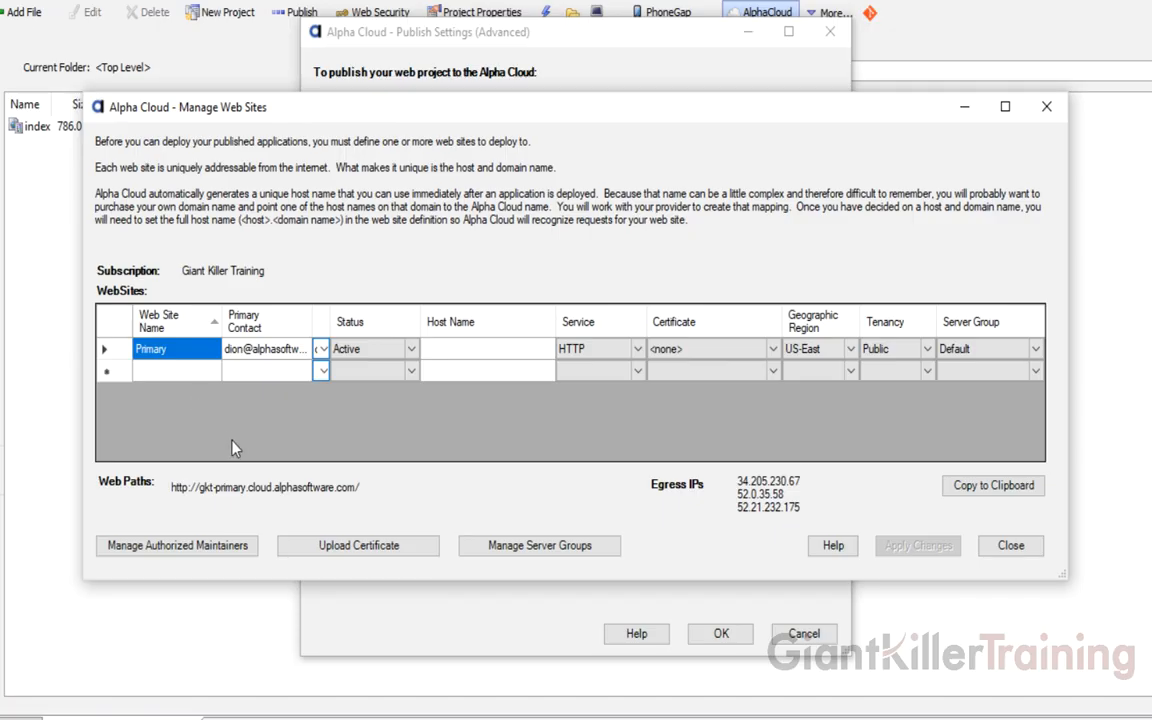
pyautogui.click(169, 372)
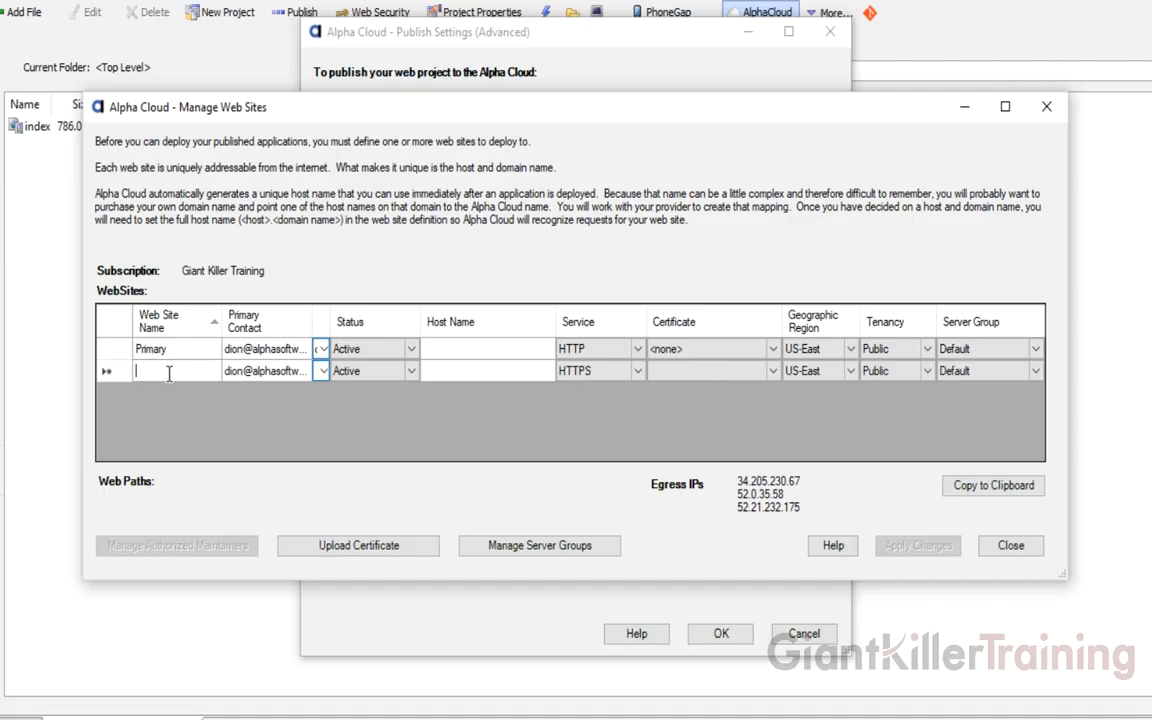
pyautogui.write('singlepageapplication')
pyautogui.press('Tab')
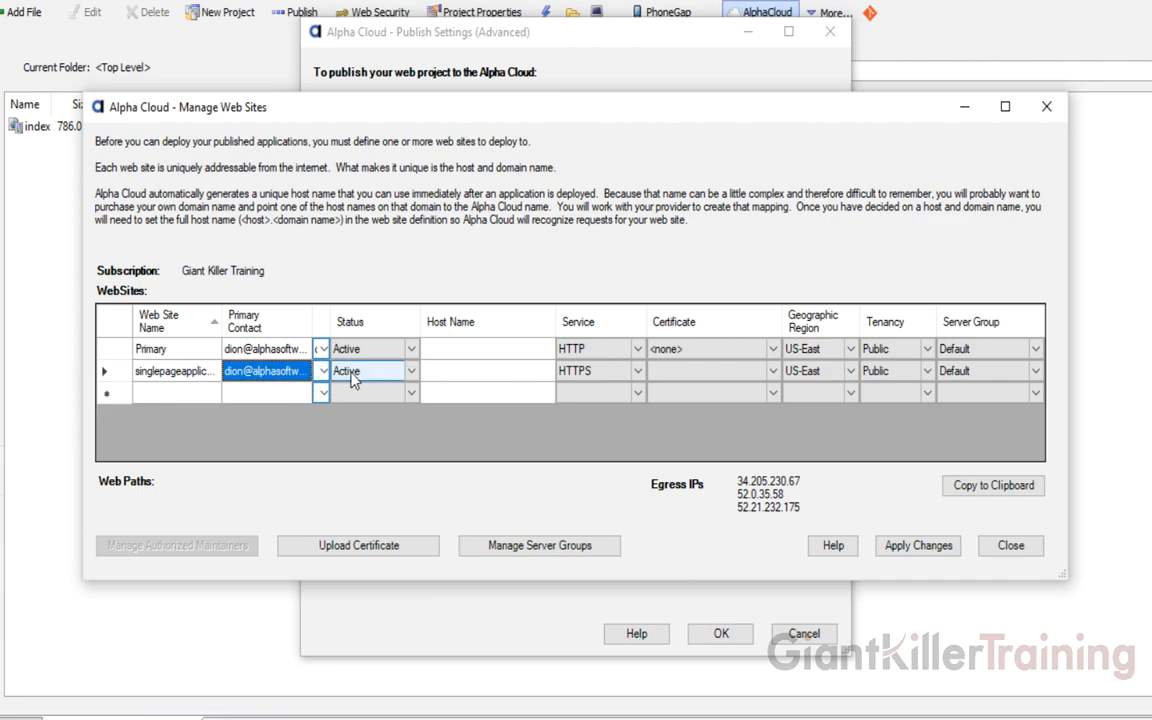
pyautogui.click(635, 374)
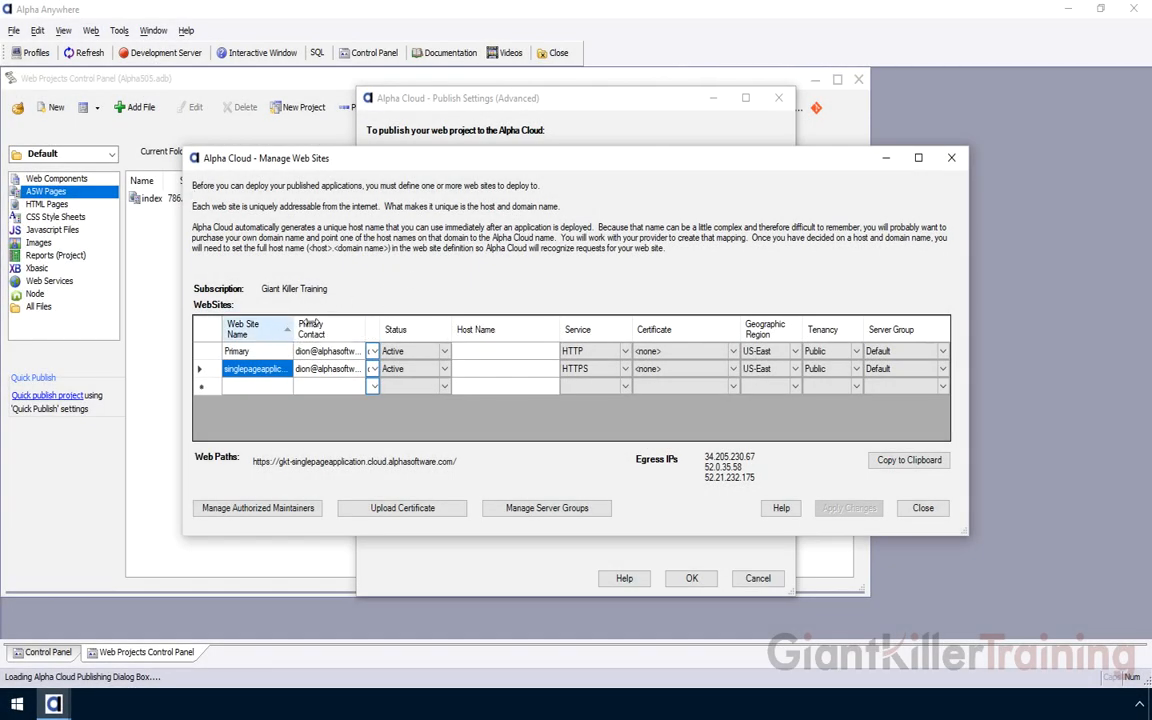
pyautogui.moveTo(331, 324); pyautogui.dragTo(339, 325)
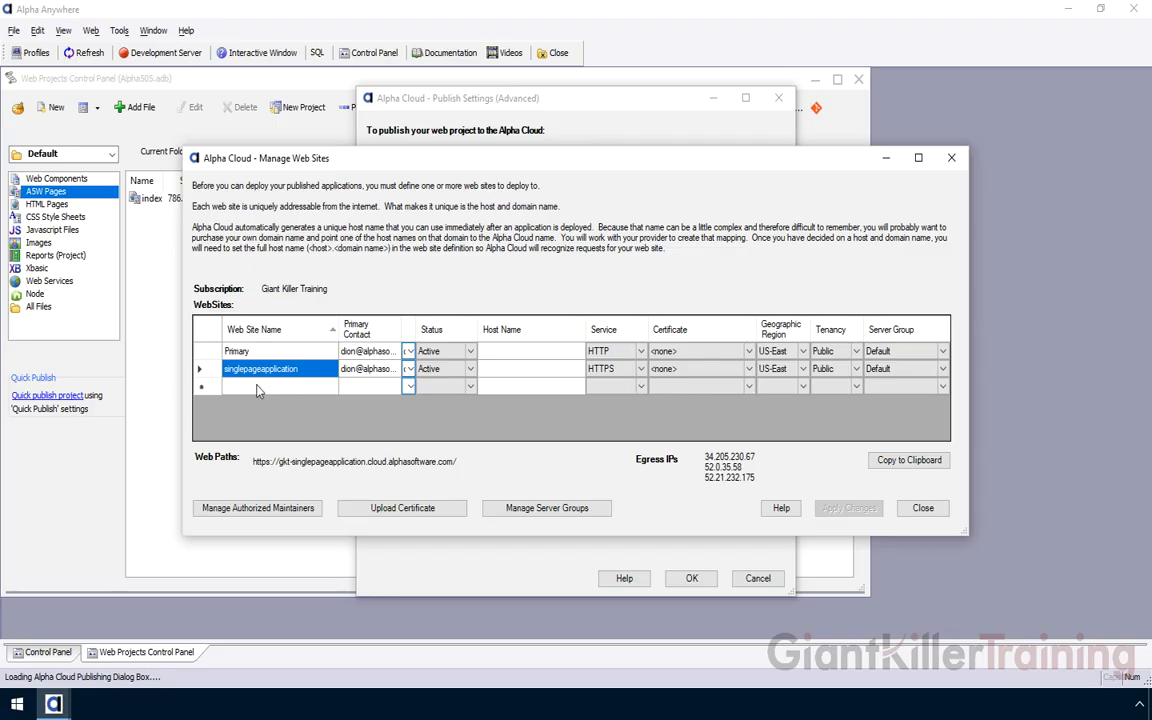
pyautogui.click(255, 390)
# Add and save a web site named 'singlepageapplication-dev'
pyautogui.click(255, 388)
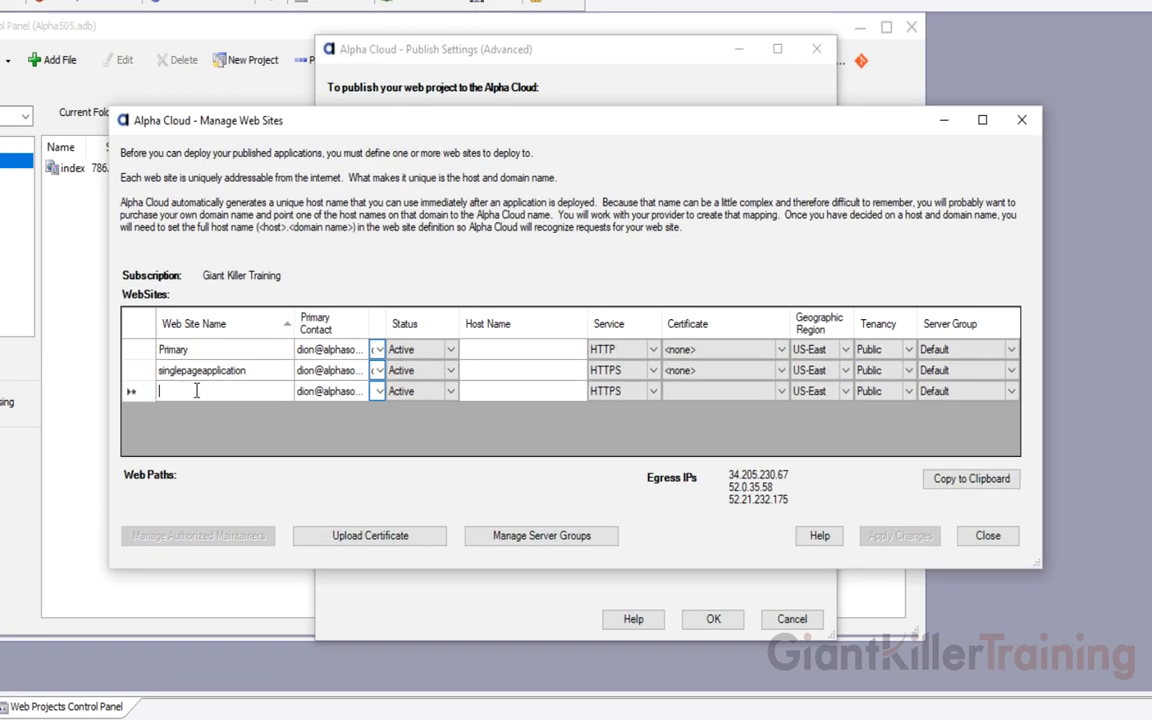
pyautogui.write('sing')
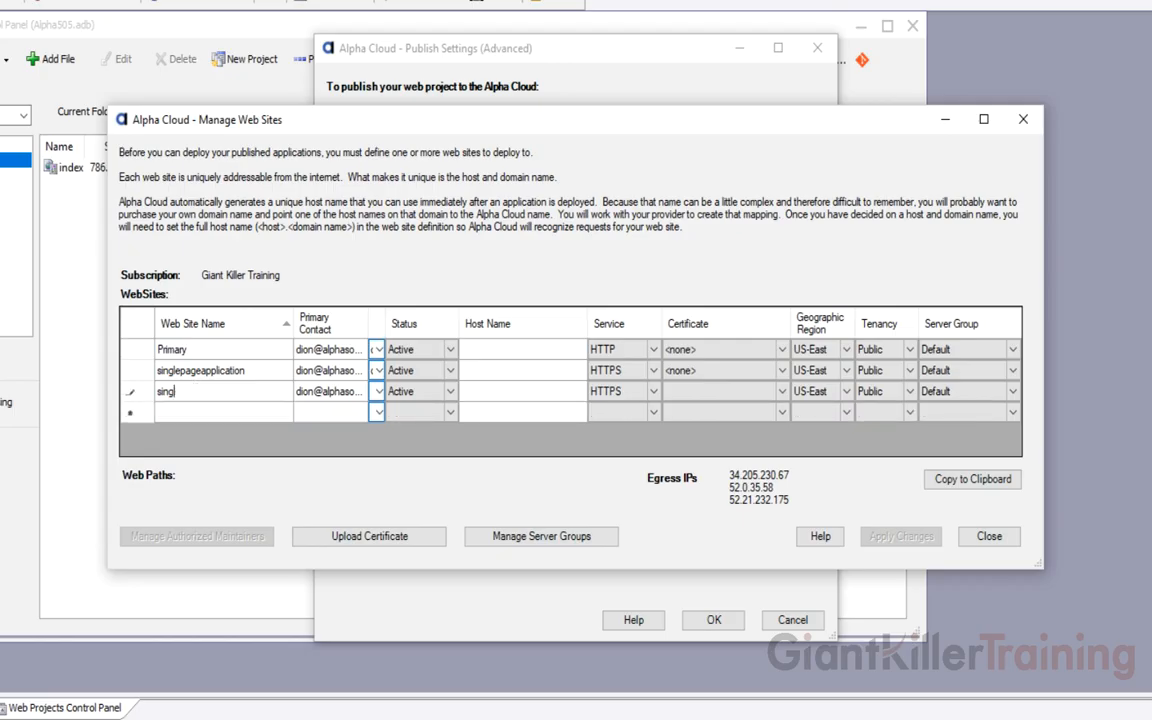
pyautogui.write('lepageapplication-dev')
pyautogui.press('Tab')
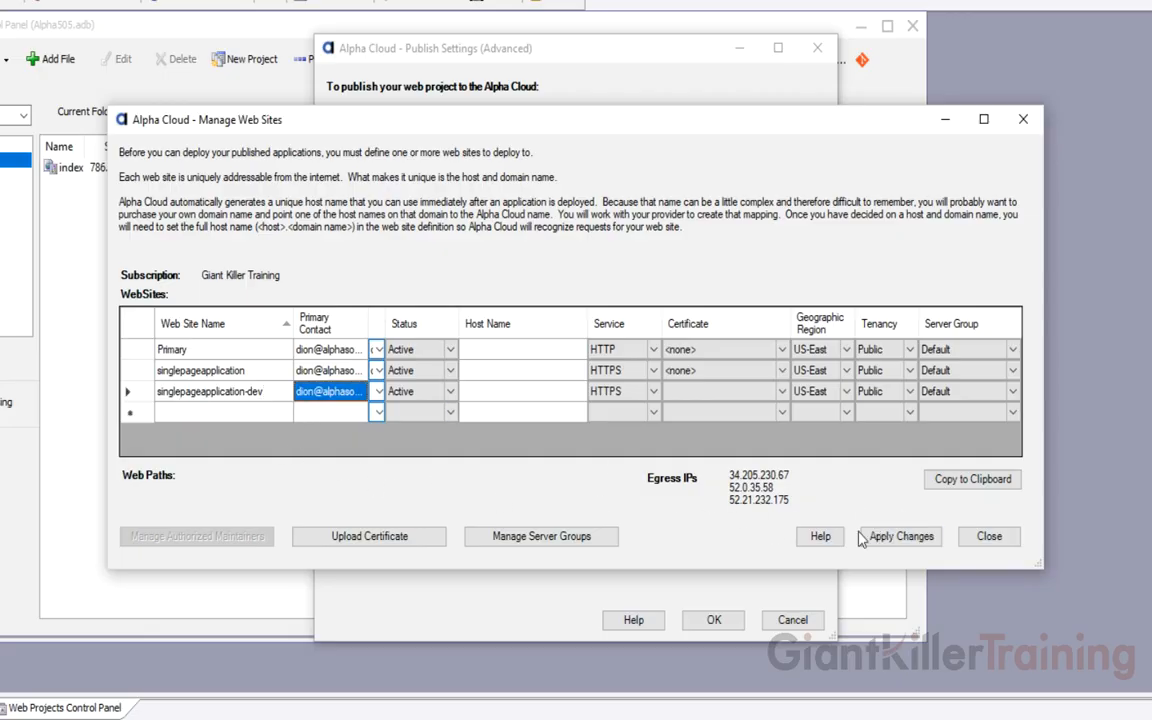
pyautogui.click(901, 537)
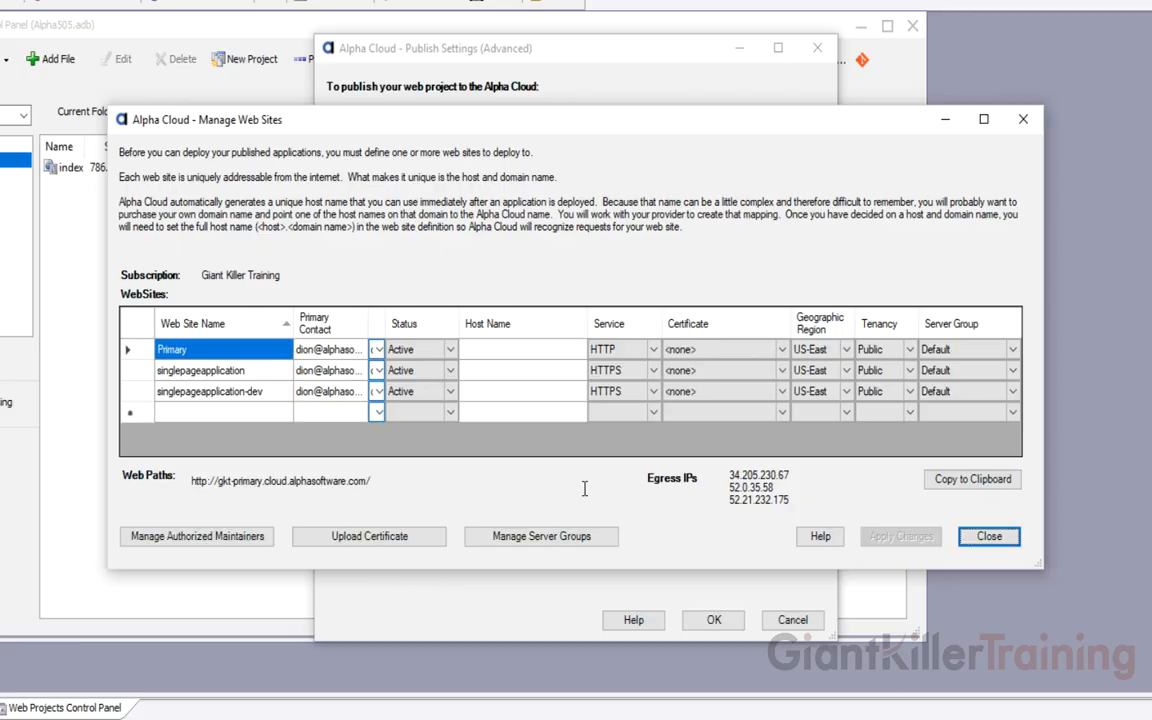
# Review both sites' web paths, including the dev site's host name, then close the list
pyautogui.click(237, 373)
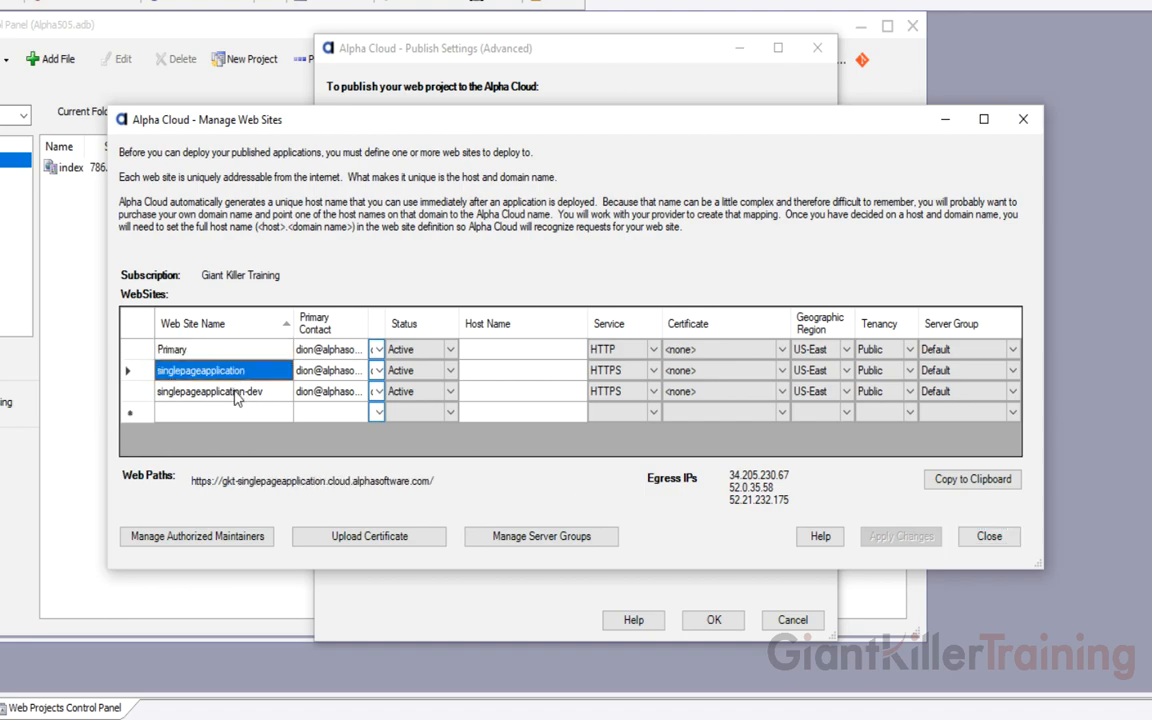
pyautogui.click(237, 394)
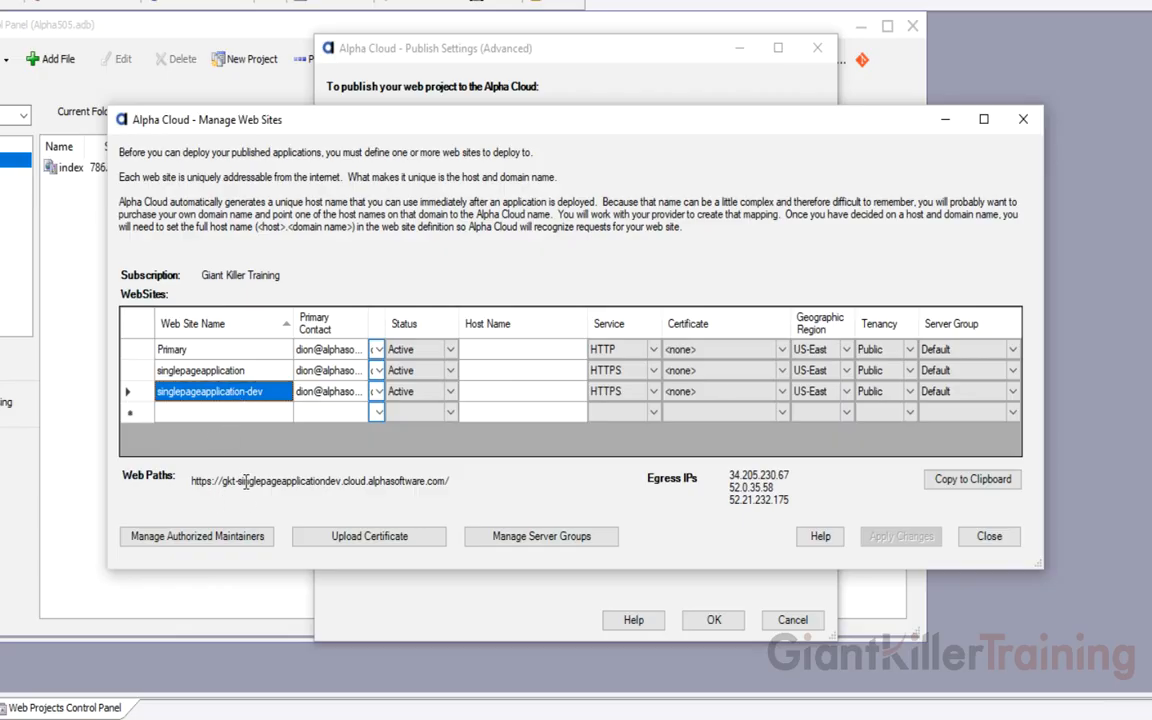
pyautogui.doubleClick(320, 481)
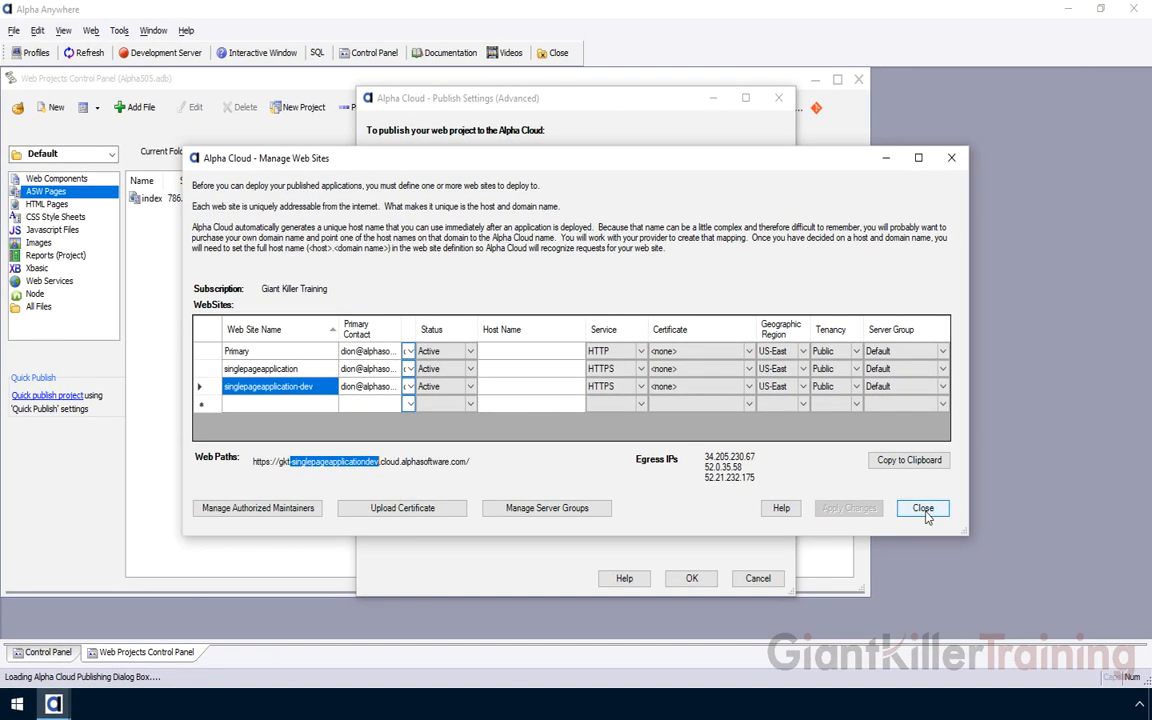
pyautogui.click(921, 508)
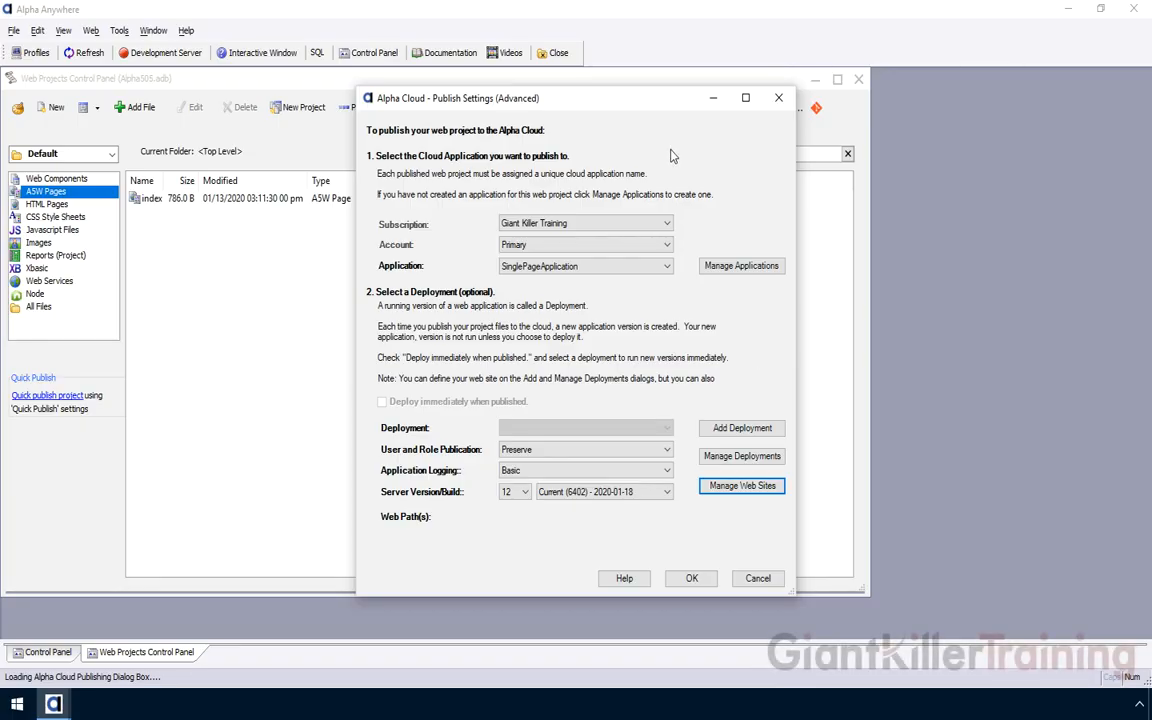
# Add a 'Development' deployment of SinglePageApplication on singlepageapplication-dev, described 'Project in development.'
pyautogui.click(766, 432)
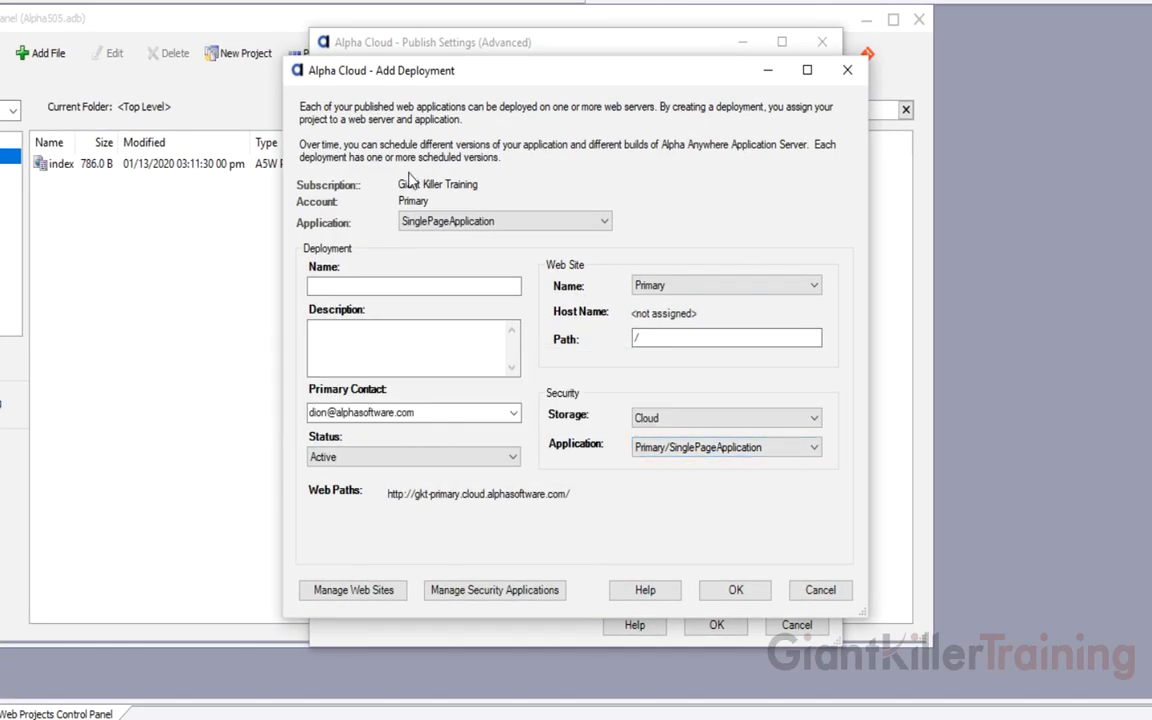
pyautogui.moveTo(477, 186)
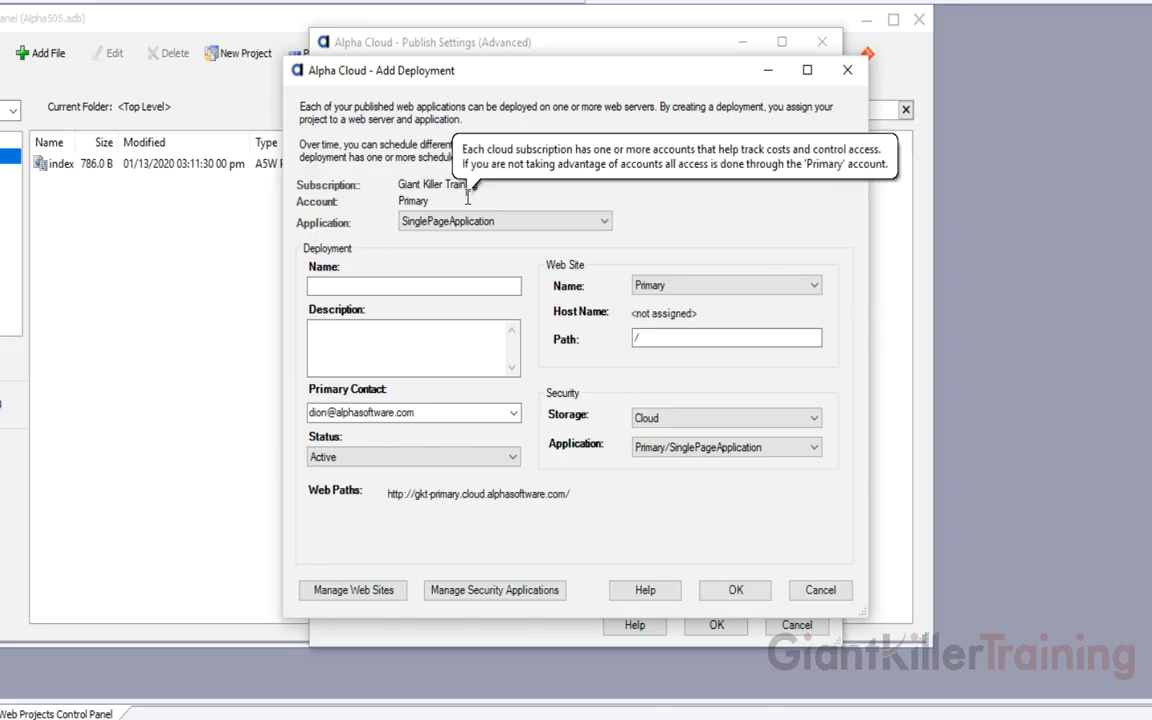
pyautogui.click(602, 224)
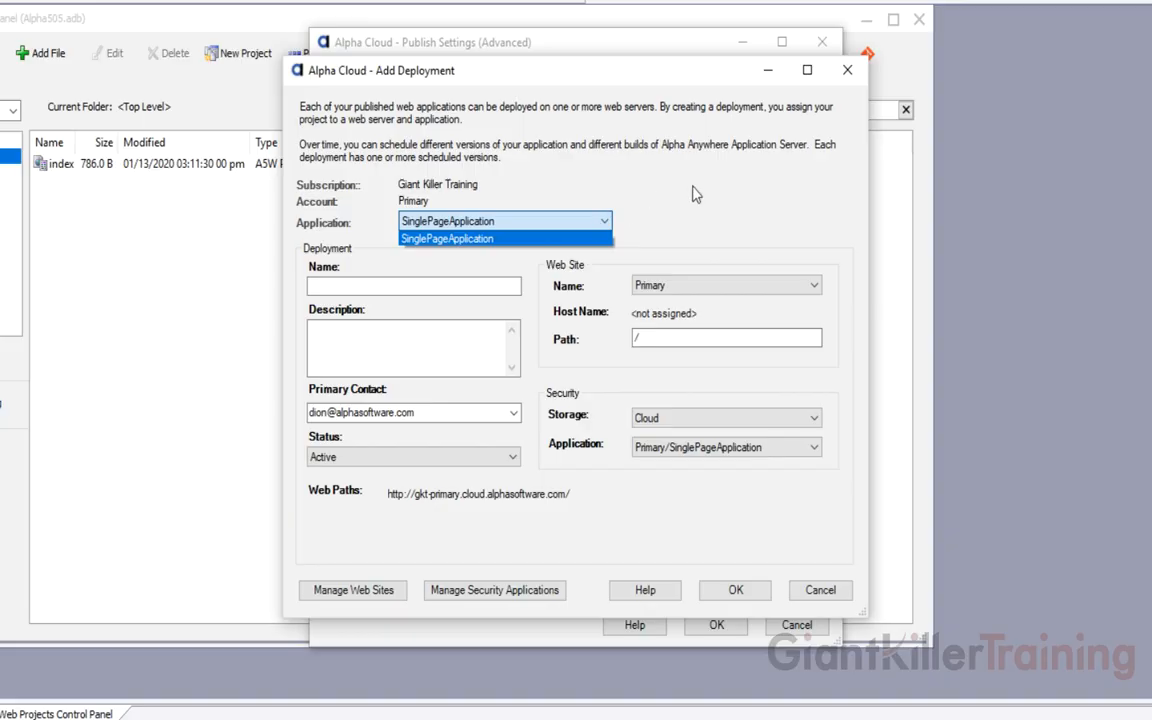
pyautogui.click(480, 238)
pyautogui.click(500, 287)
pyautogui.write('D')
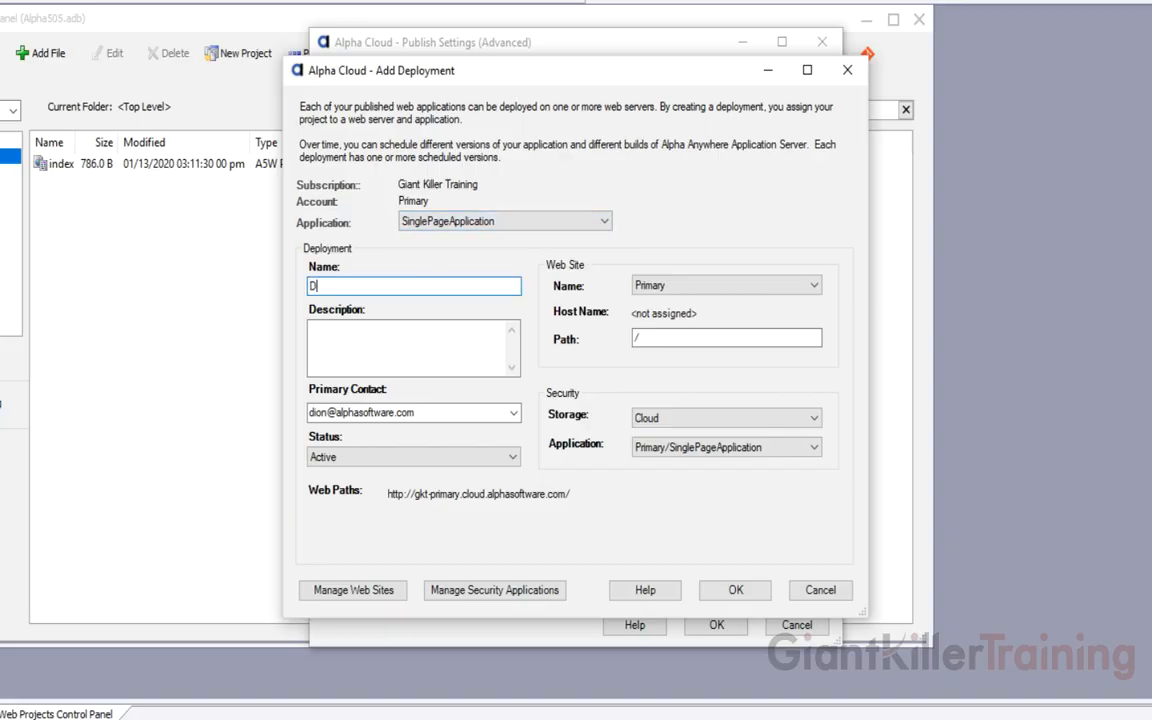
pyautogui.write('evelopment')
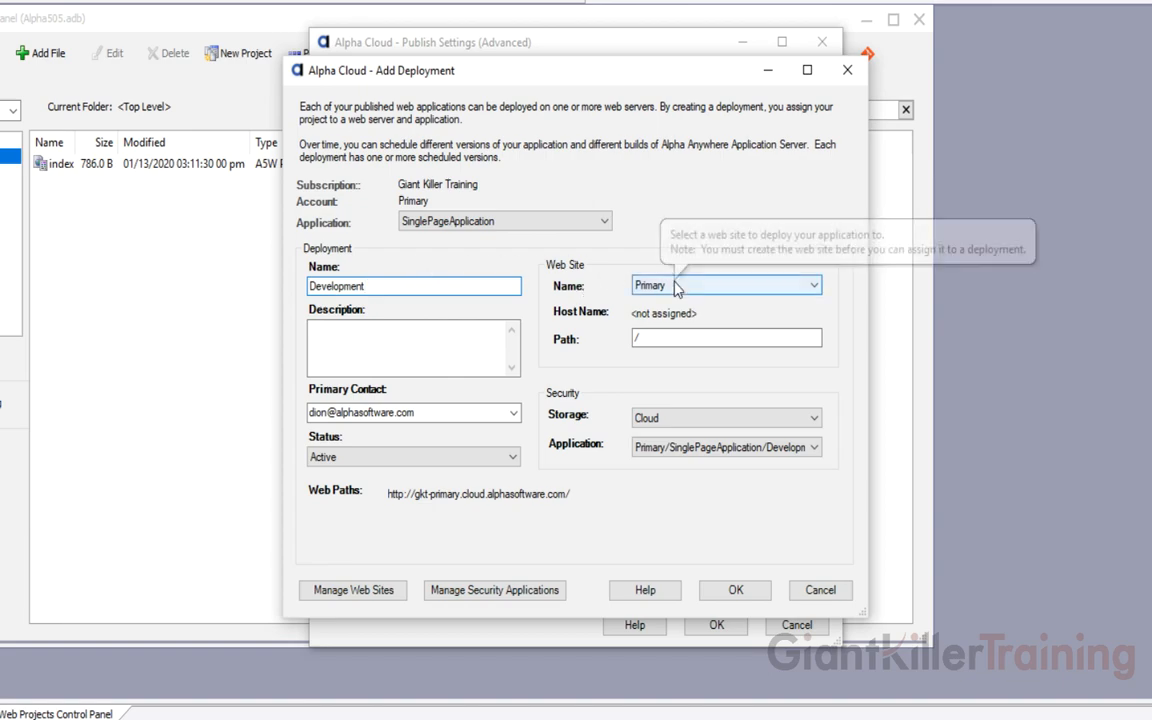
pyautogui.click(700, 286)
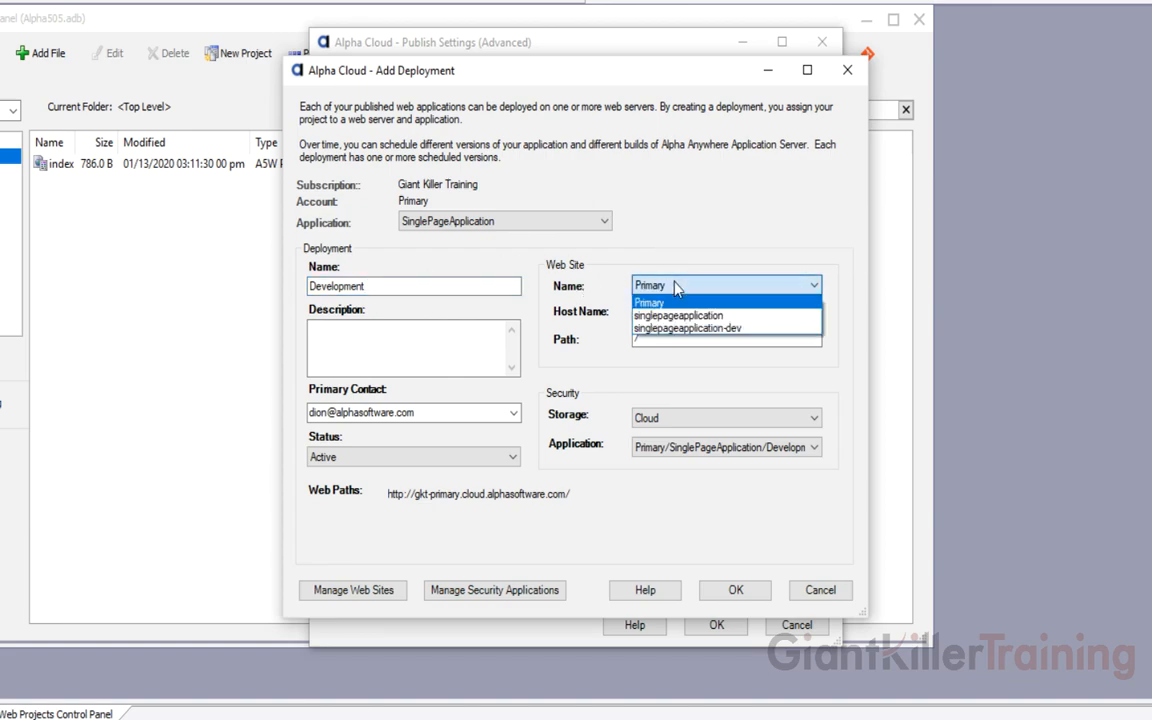
pyautogui.click(759, 330)
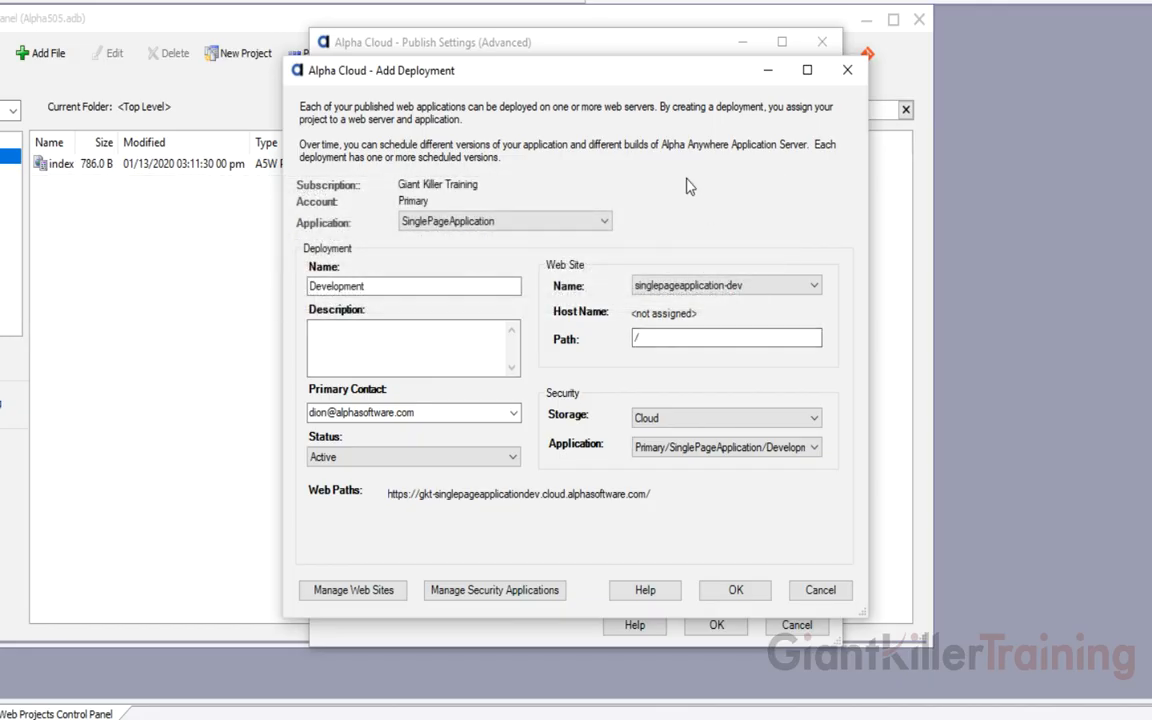
pyautogui.click(363, 341)
pyautogui.write('Project in development.')
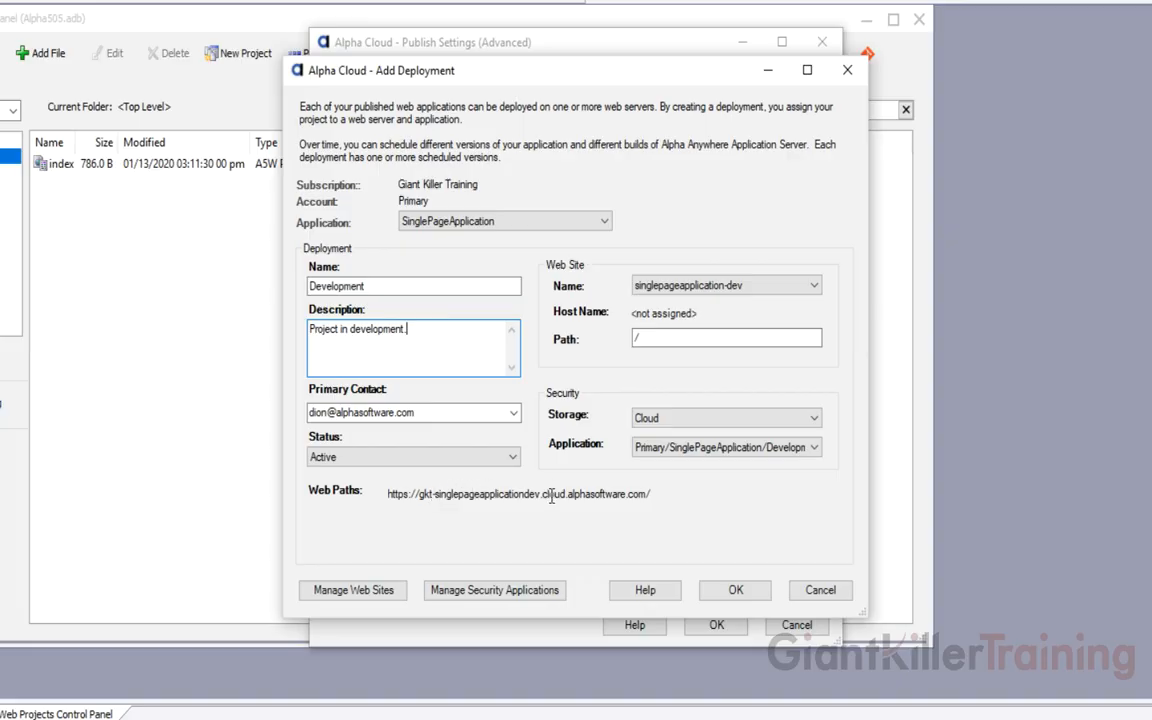
pyautogui.click(744, 592)
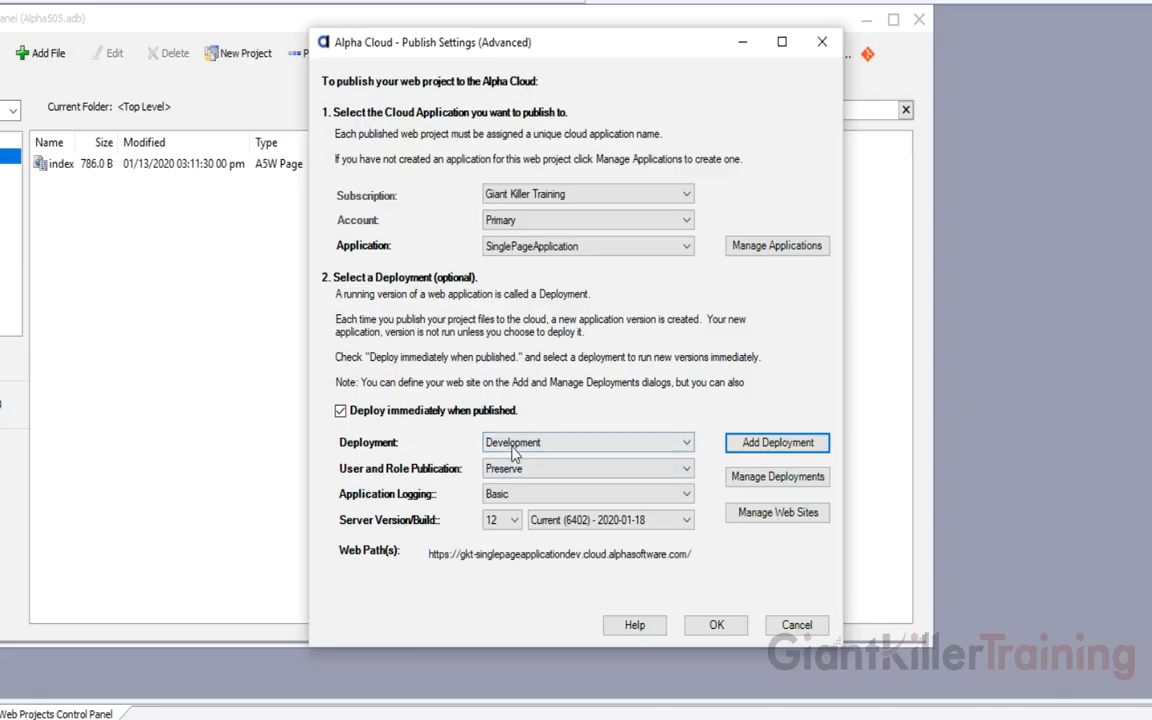
# Set application logging to Debugging and keep server build Current (6402) - 2020-01-18
pyautogui.moveTo(529, 450)
pyautogui.click(680, 494)
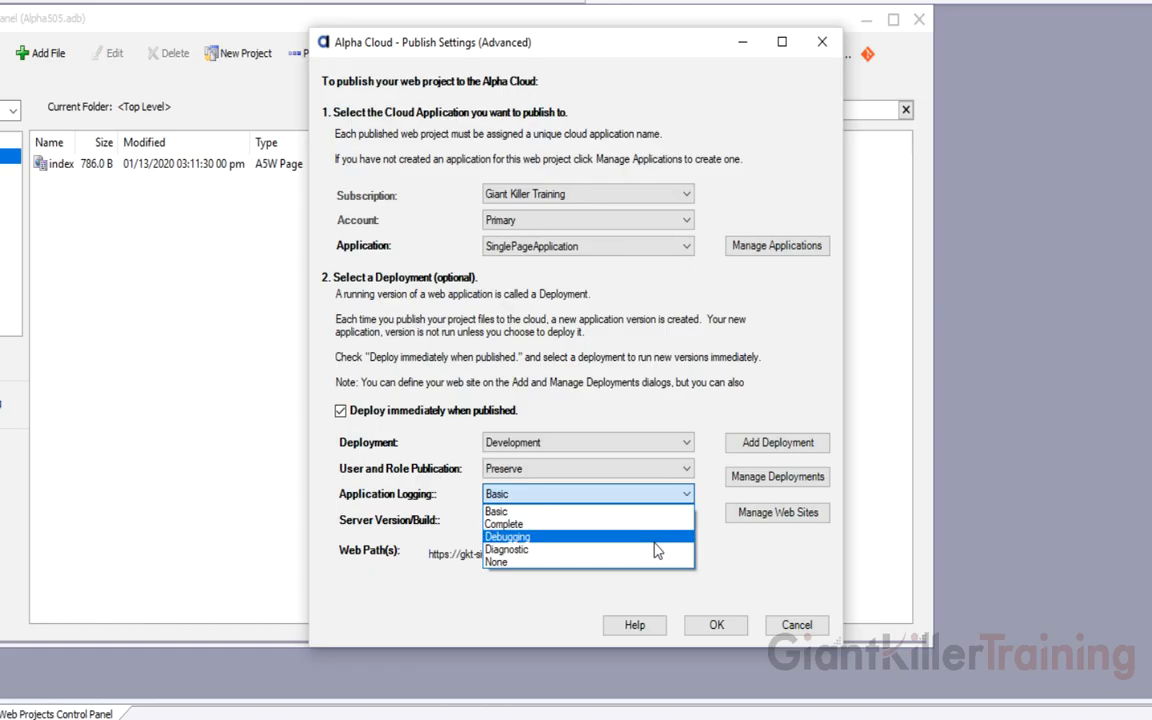
pyautogui.click(655, 540)
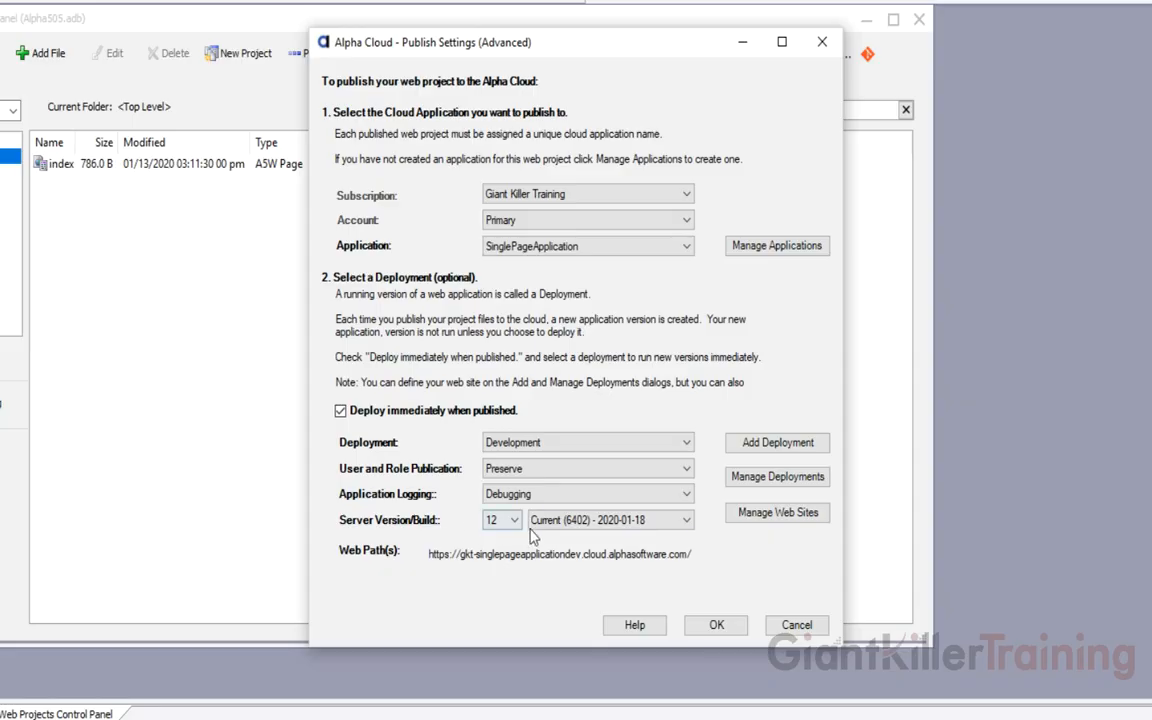
pyautogui.click(683, 522)
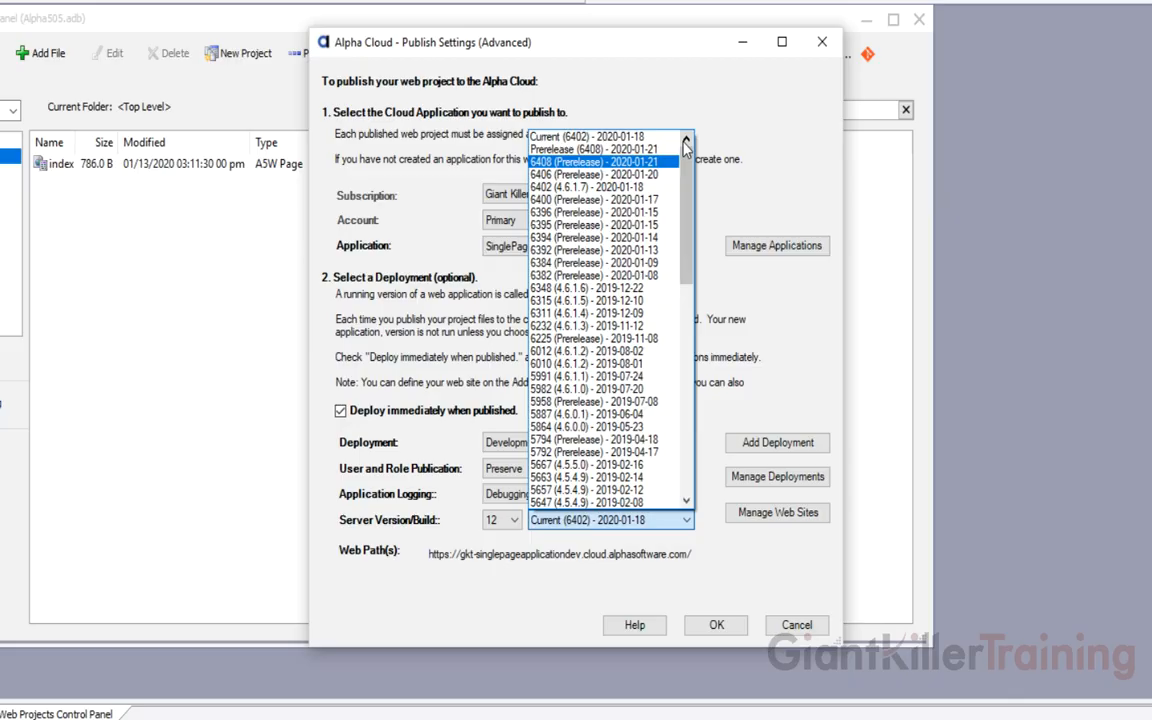
pyautogui.click(686, 108)
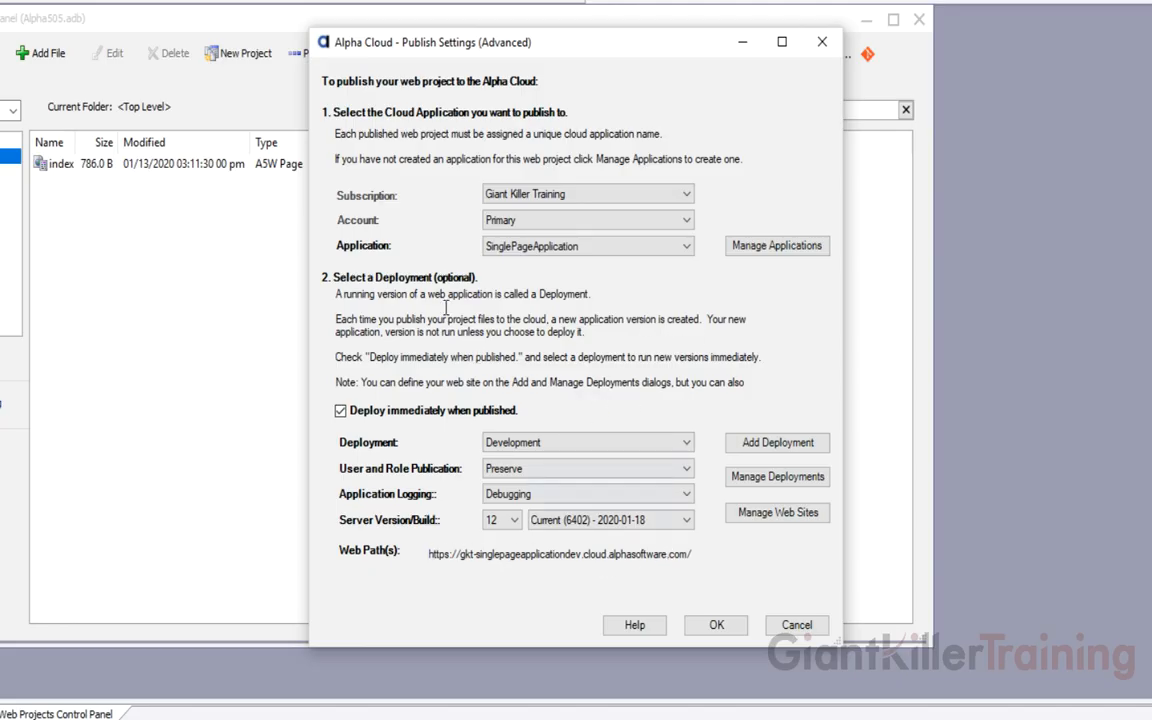
# Save the Development profile, copying the default MySQL value into its conn connection string
pyautogui.click(716, 625)
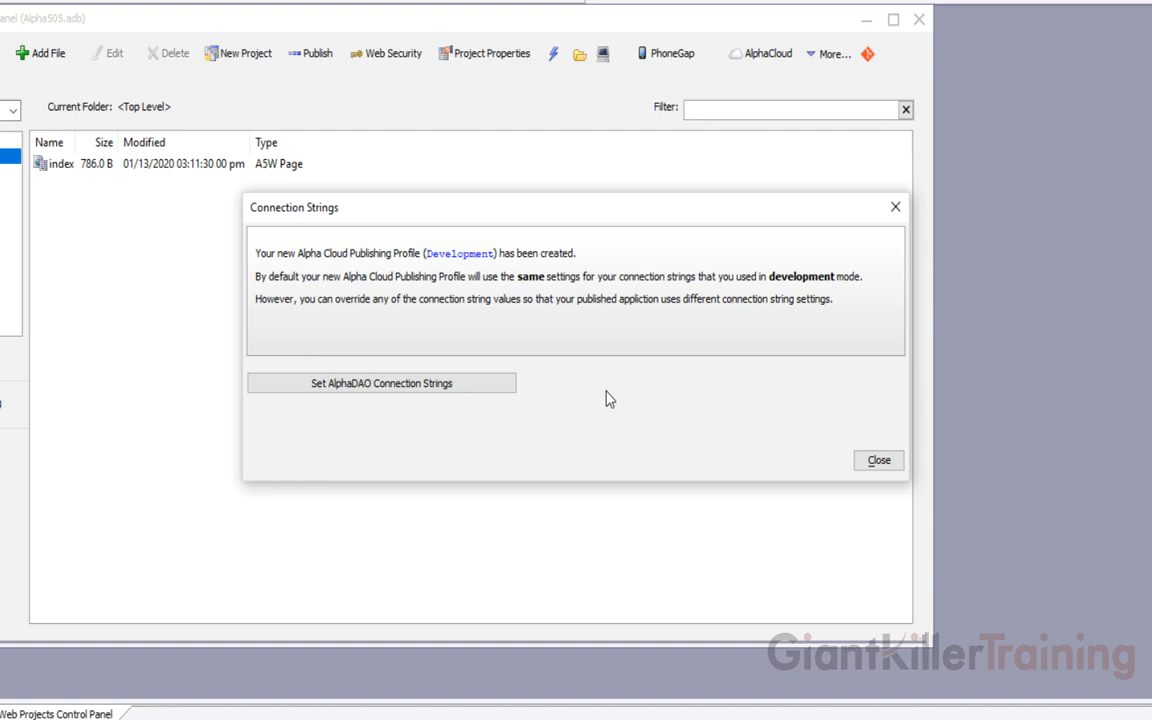
pyautogui.click(423, 388)
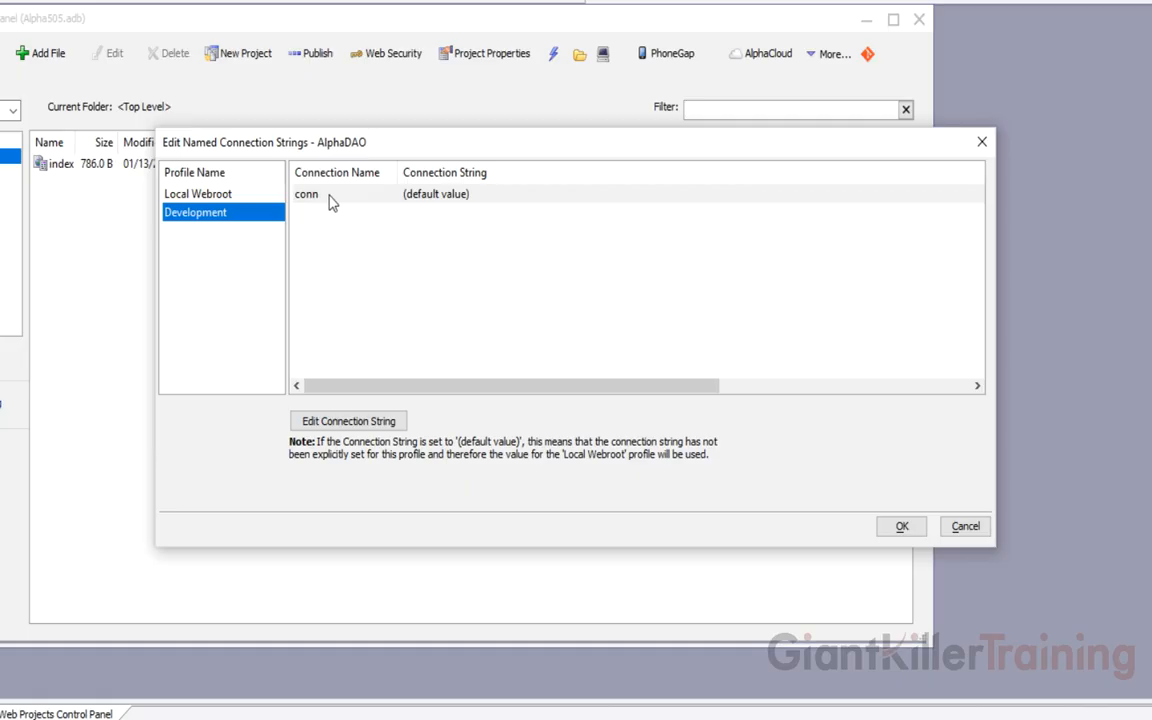
pyautogui.click(342, 202)
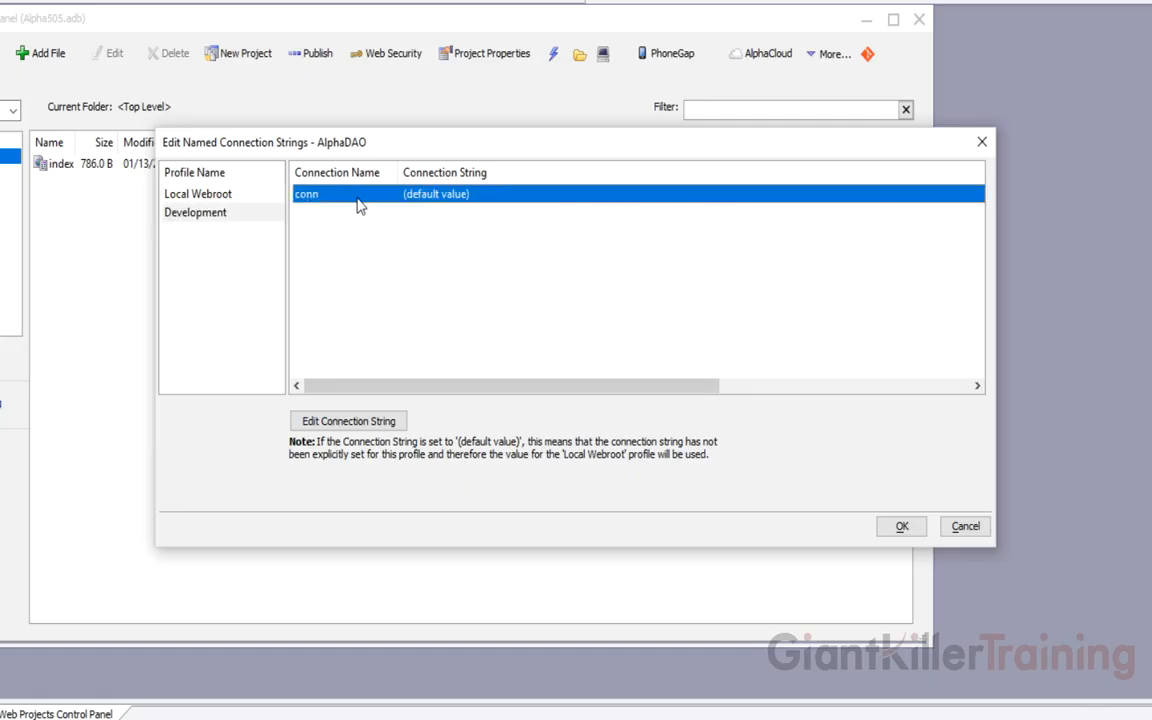
pyautogui.click(349, 421)
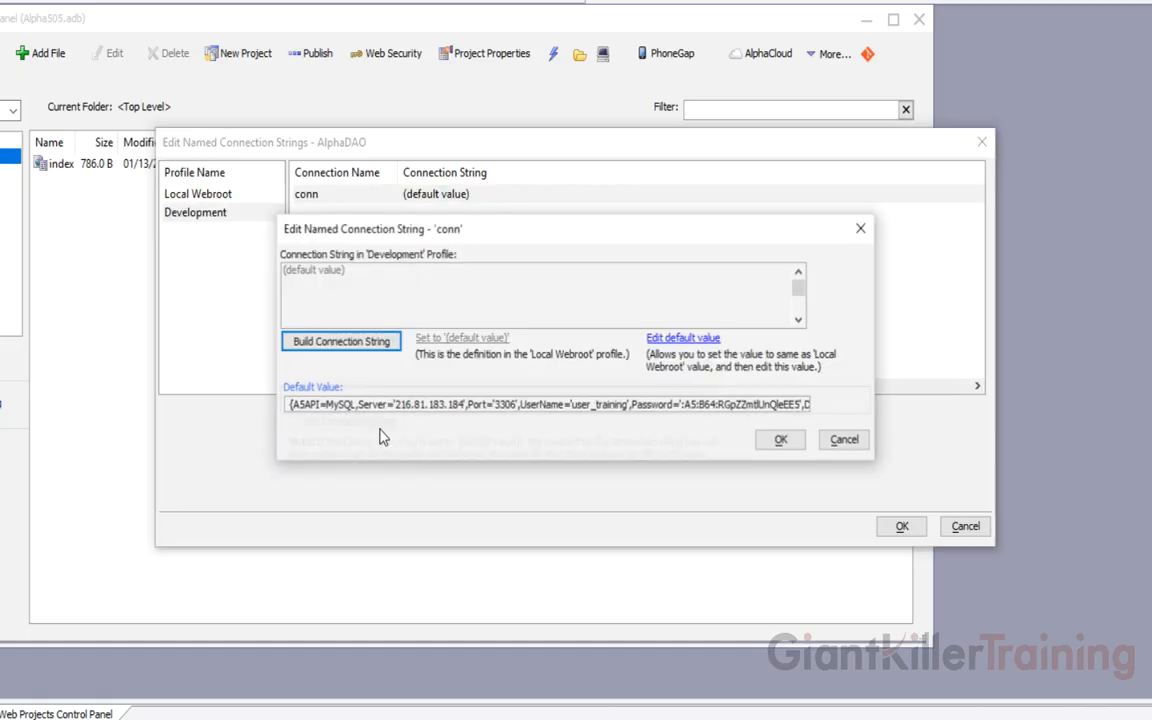
pyautogui.click(673, 341)
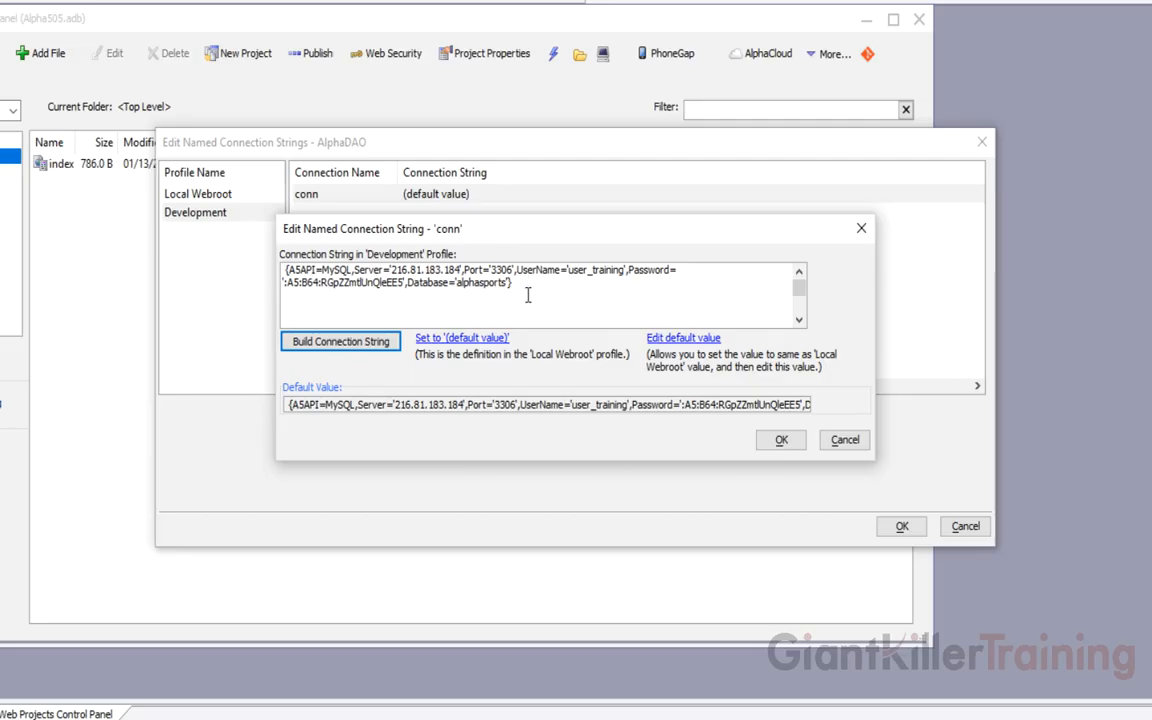
pyautogui.click(778, 440)
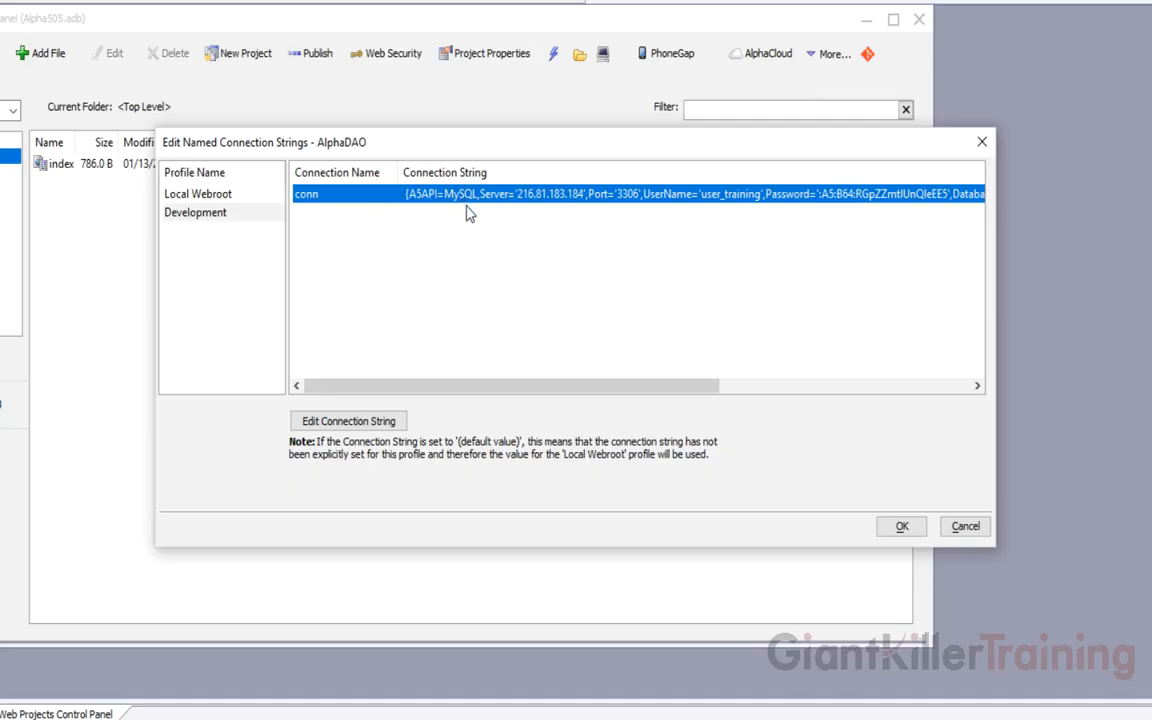
pyautogui.click(901, 530)
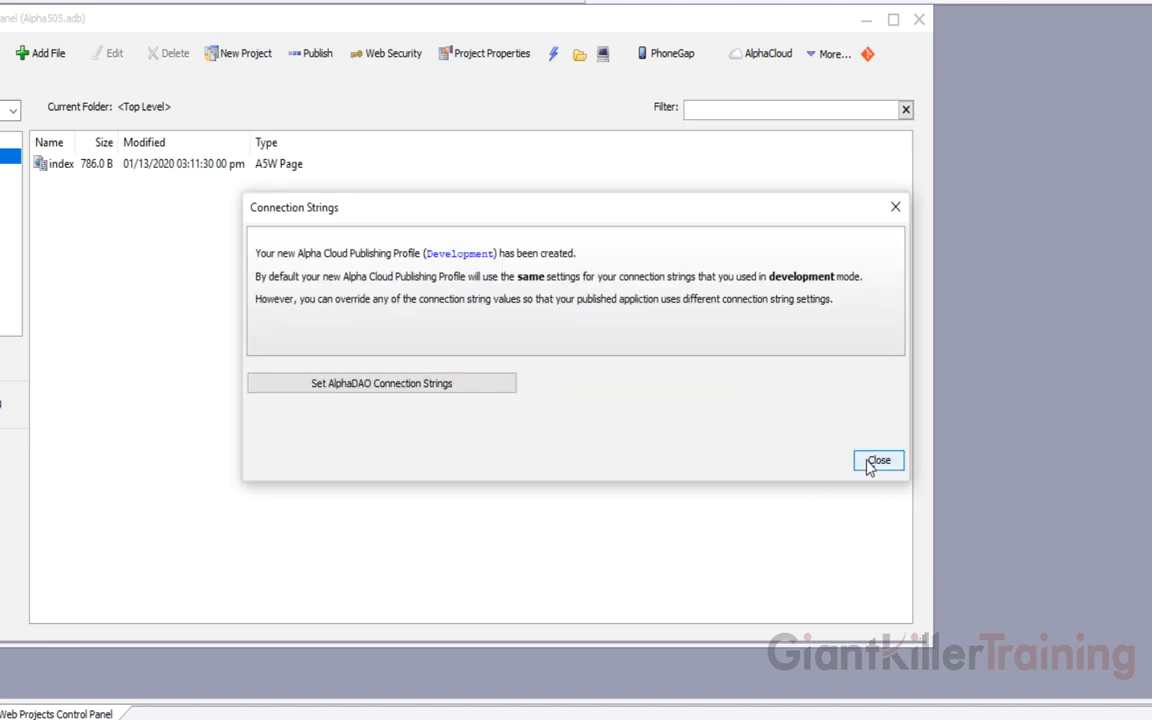
pyautogui.click(872, 463)
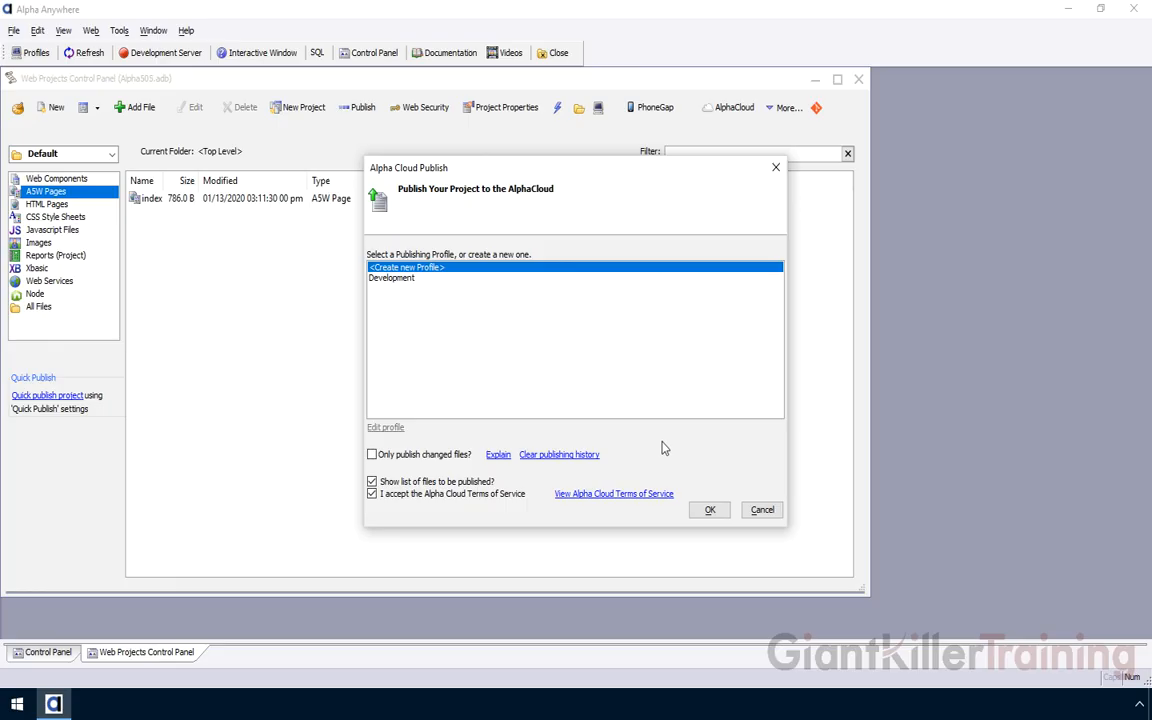
# Publish the project with the Development profile, accepting the 5 files to be published
pyautogui.click(402, 280)
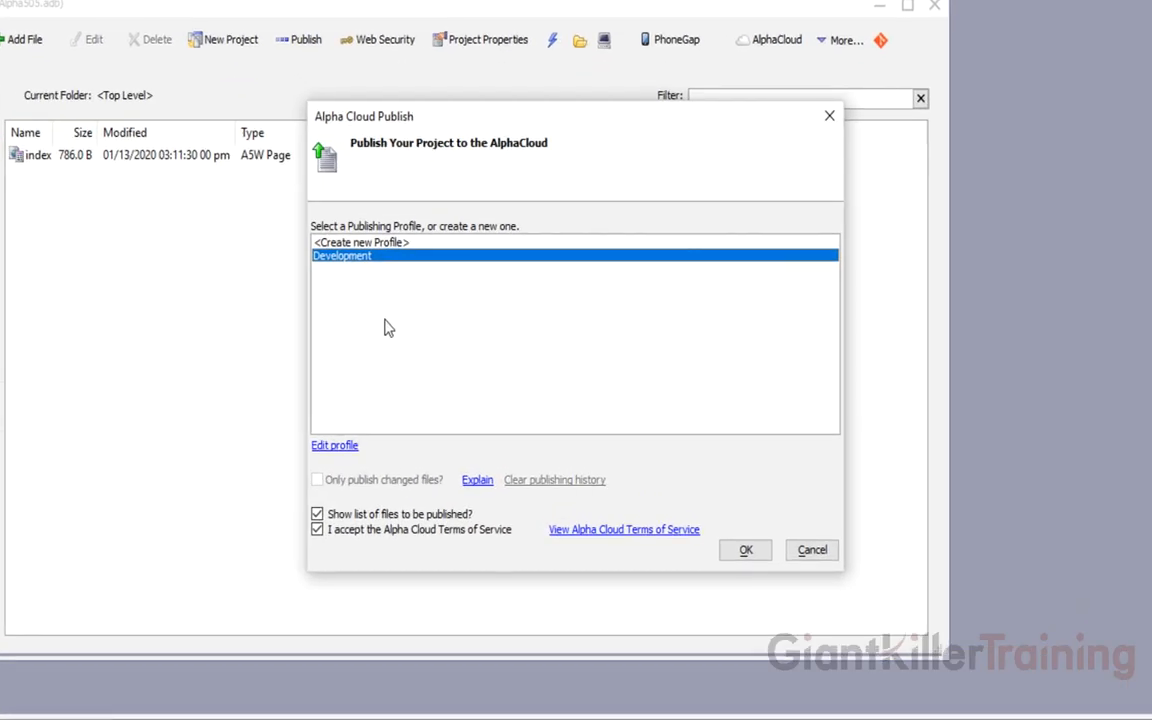
pyautogui.click(745, 551)
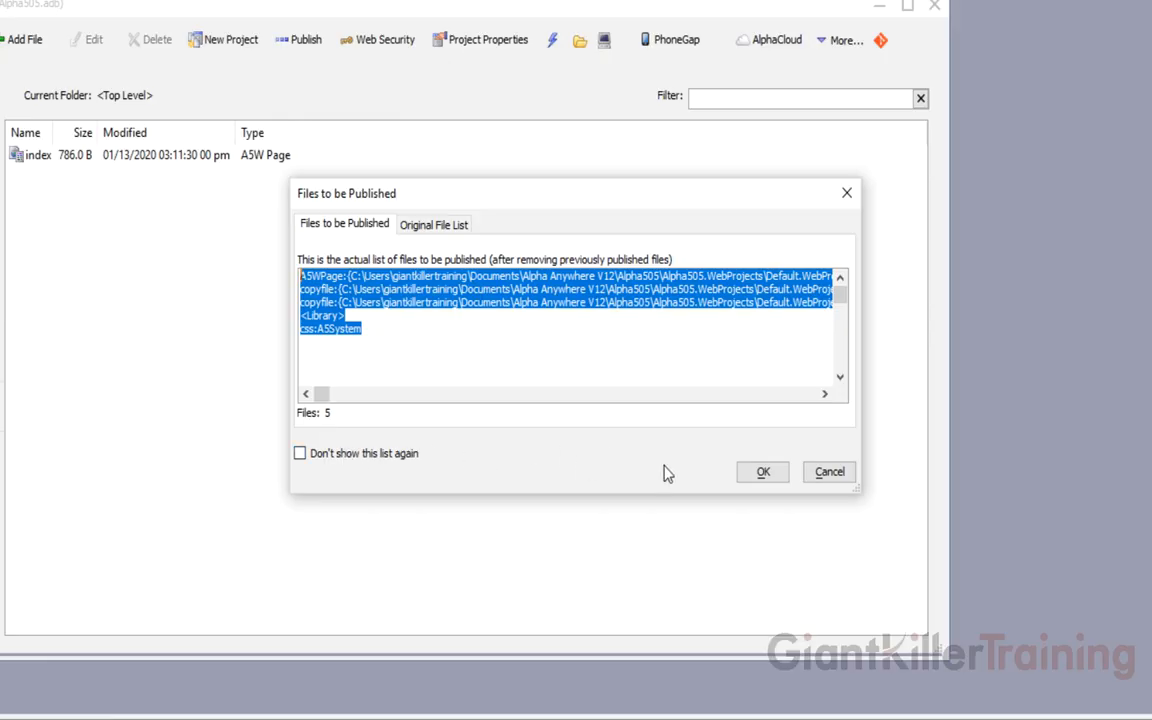
pyautogui.click(762, 474)
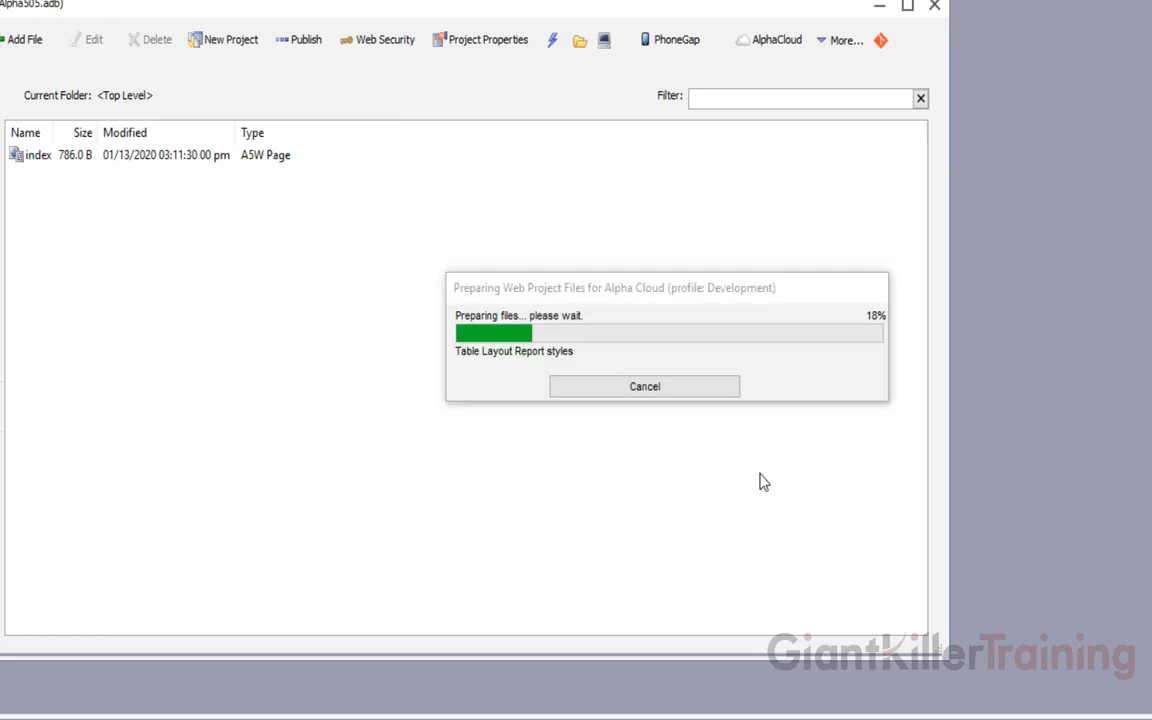
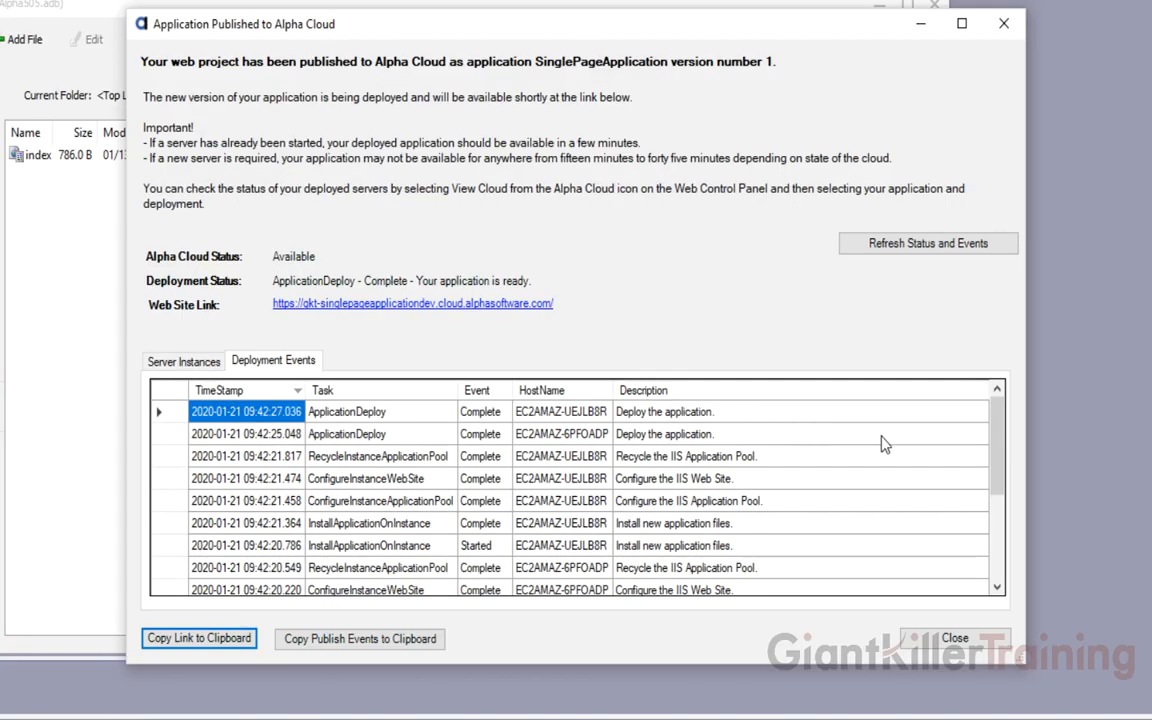
# Refresh the version 1 deployment status, then open the live AlphaSports site in Chrome
pyautogui.moveTo(996, 443); pyautogui.dragTo(1010, 612)
pyautogui.click(910, 245)
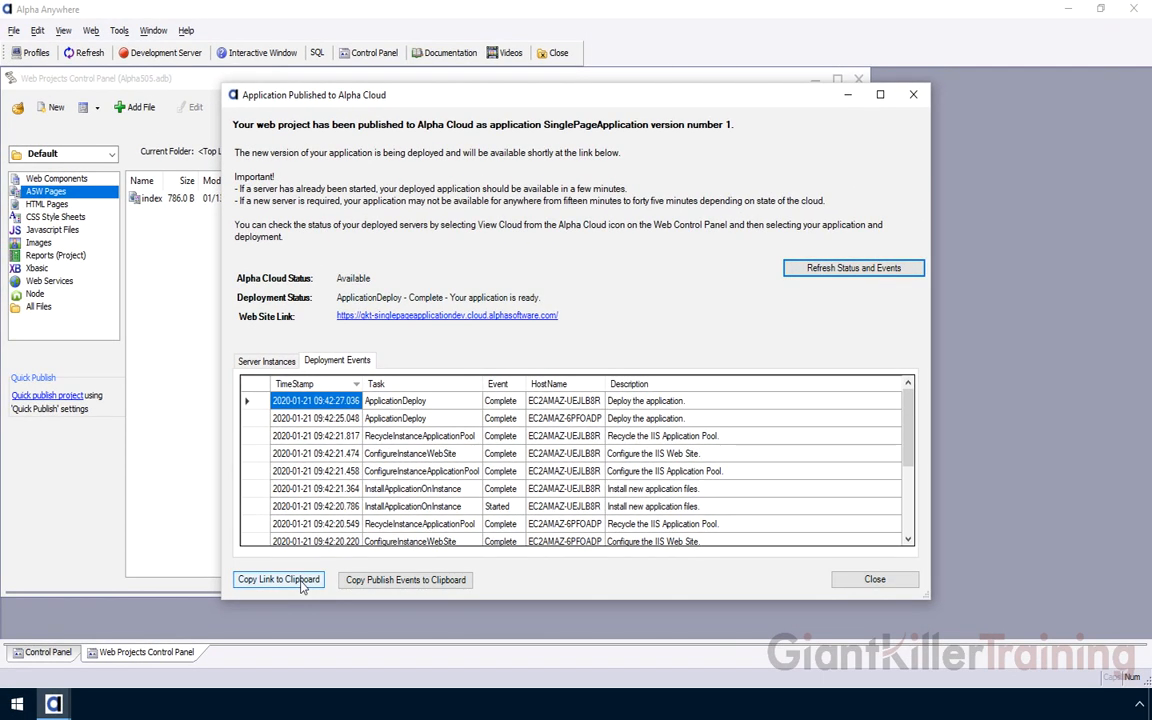
pyautogui.click(443, 318)
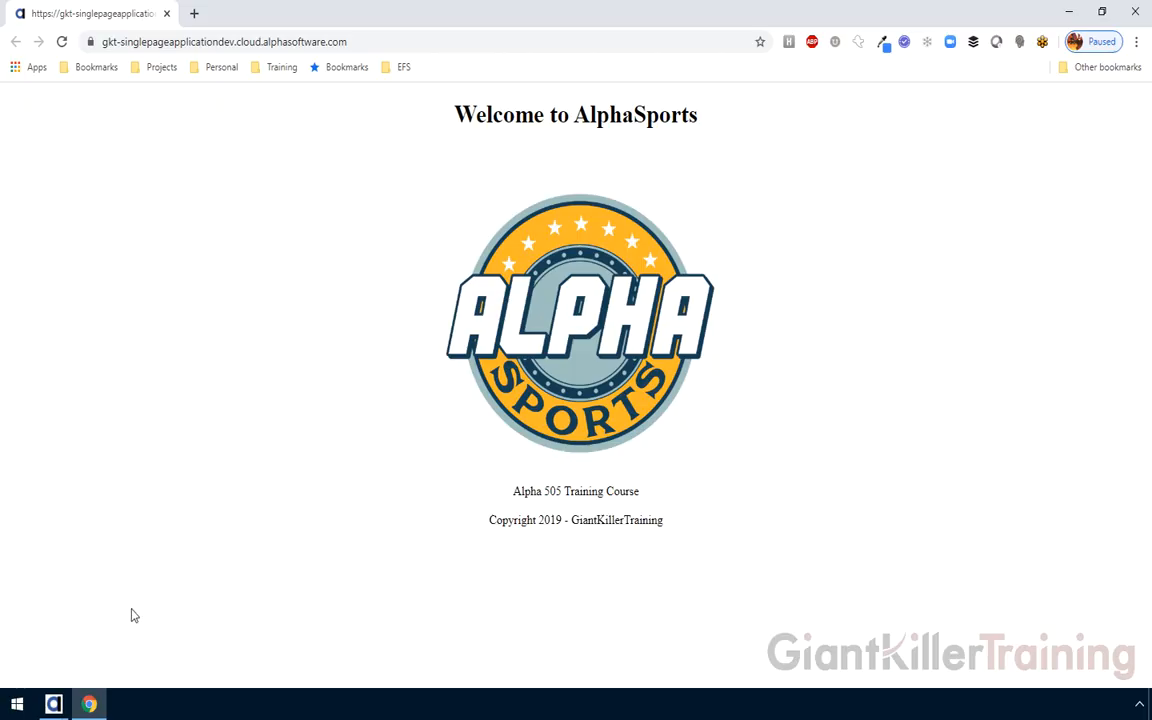
# Append 'Ver 2.0' to the index page footer so it reads Alpha 505 Training Course Ver 2.0, and save
pyautogui.click(54, 703)
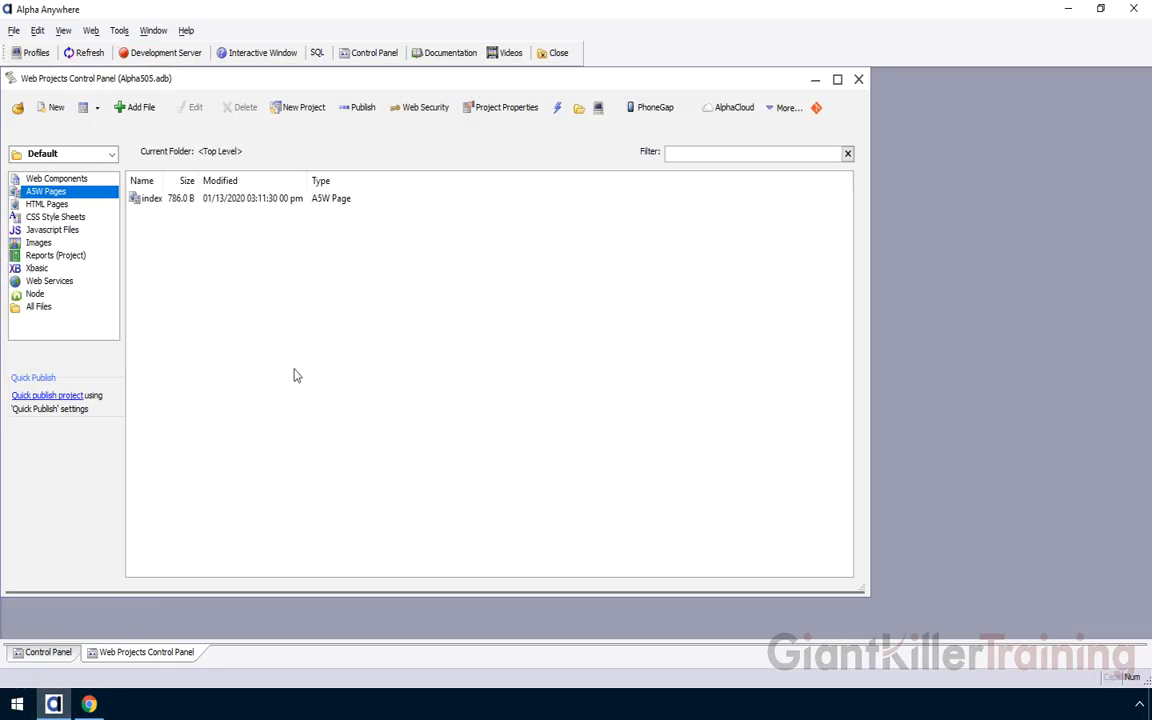
pyautogui.click(151, 199)
pyautogui.doubleClick(148, 198)
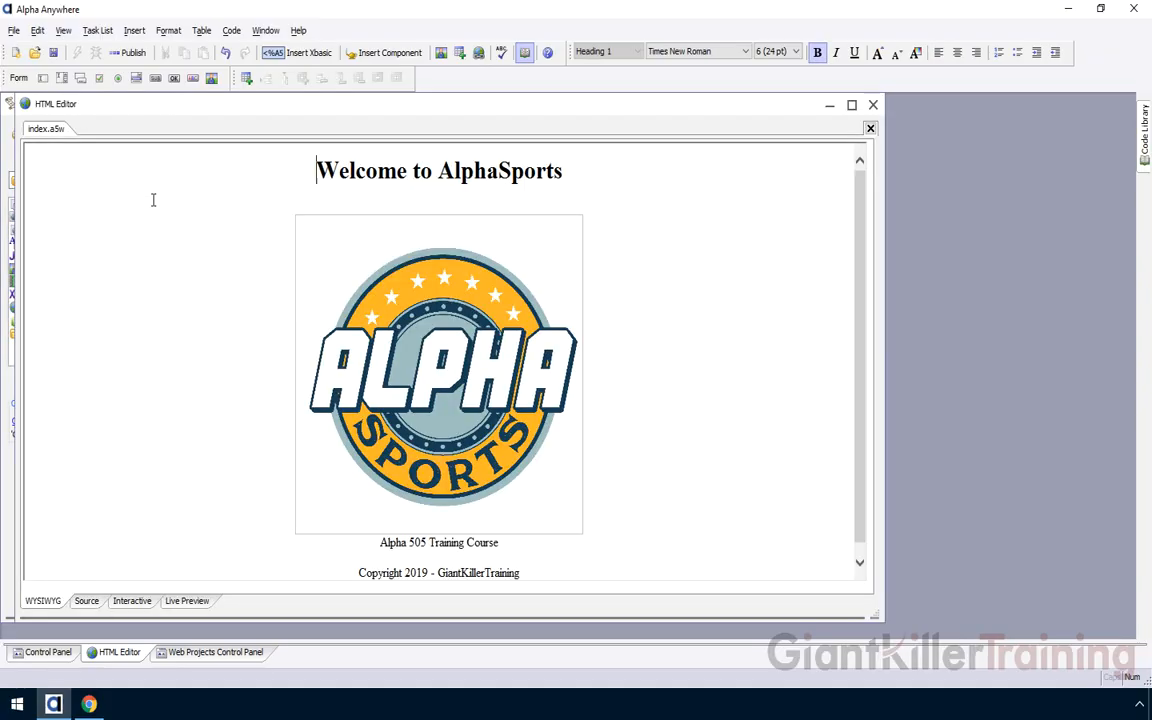
pyautogui.click(506, 543)
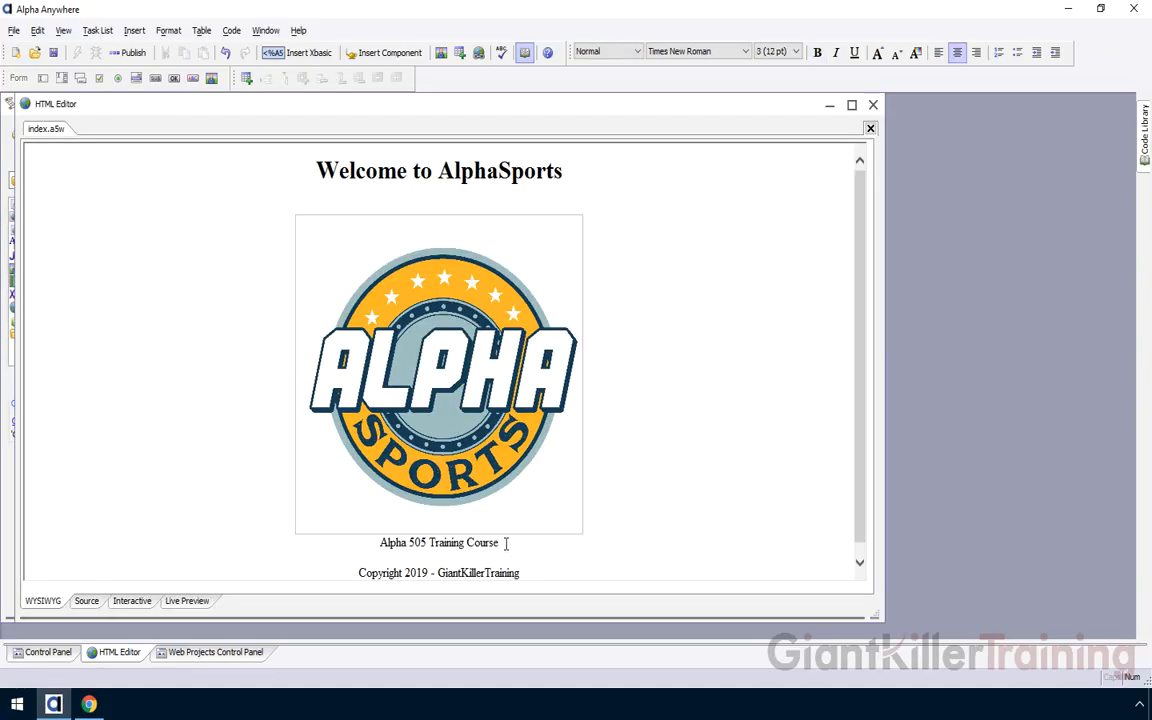
pyautogui.write('Ver 2')
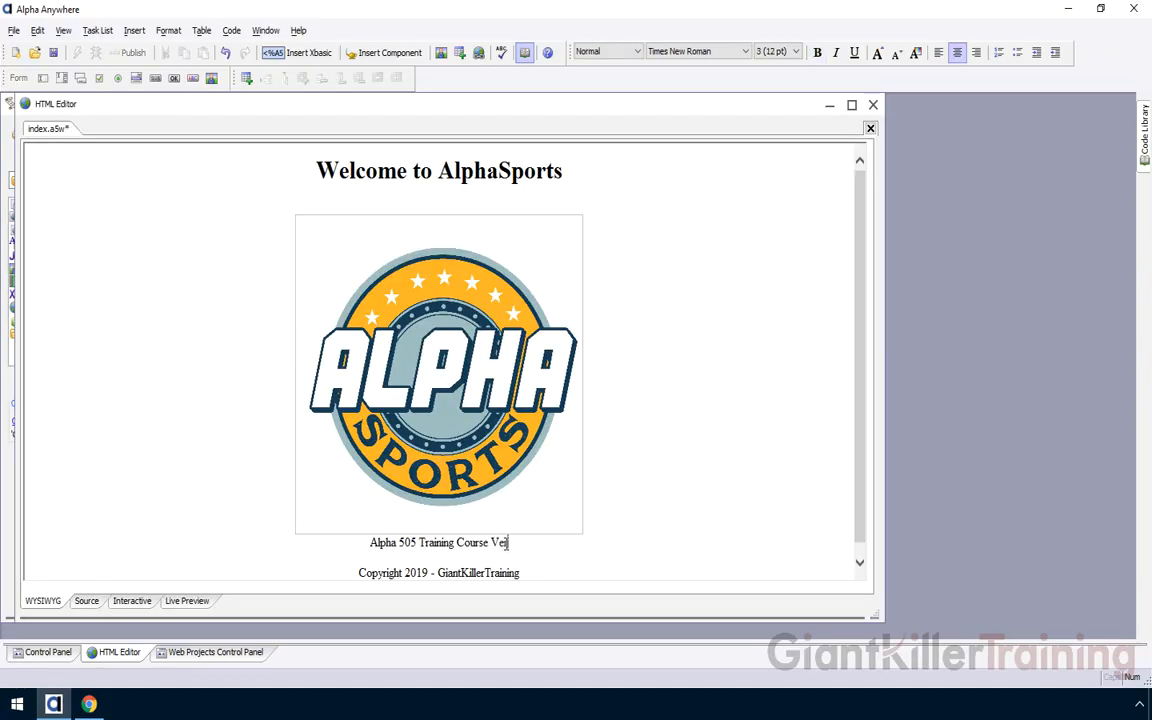
pyautogui.write('.0')
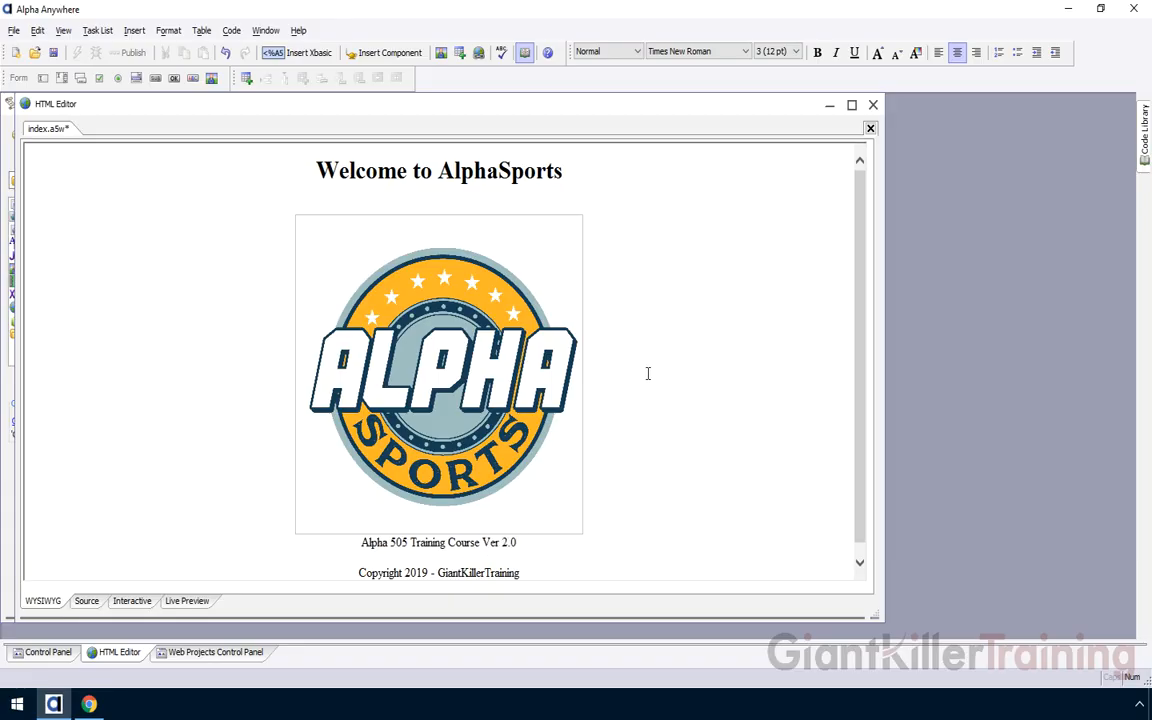
pyautogui.click(55, 53)
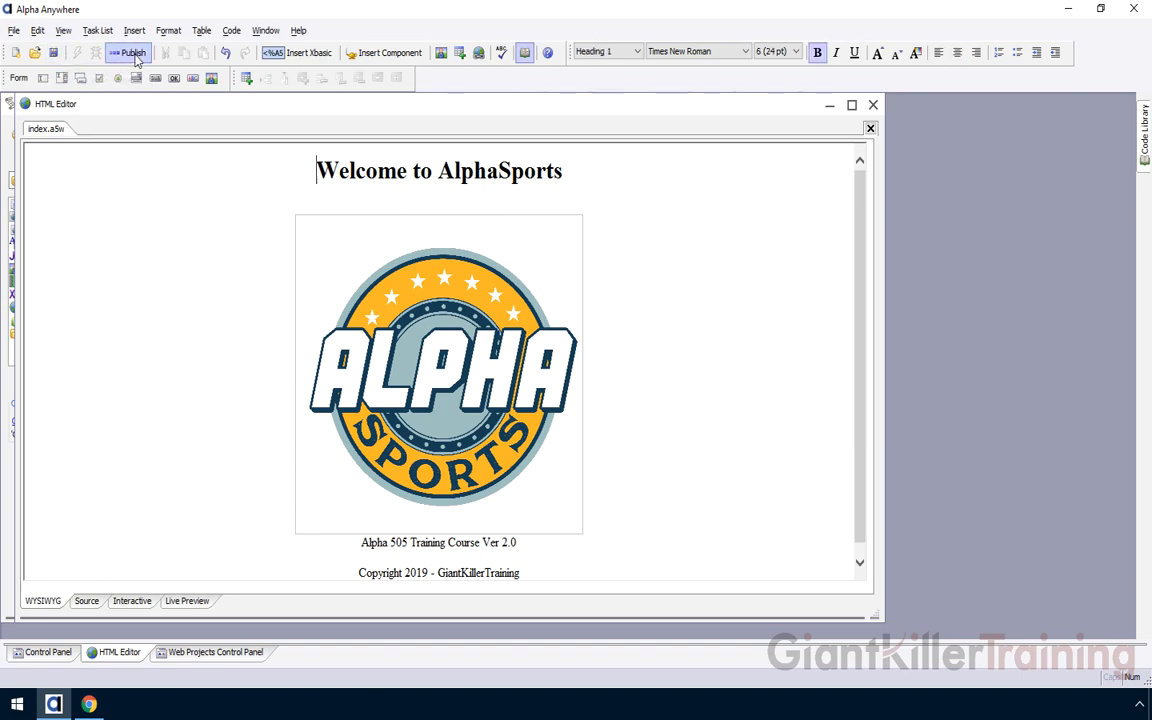
# Publish the project to Alpha Cloud with the Development profile, accepting the five files, as version 2
pyautogui.click(129, 54)
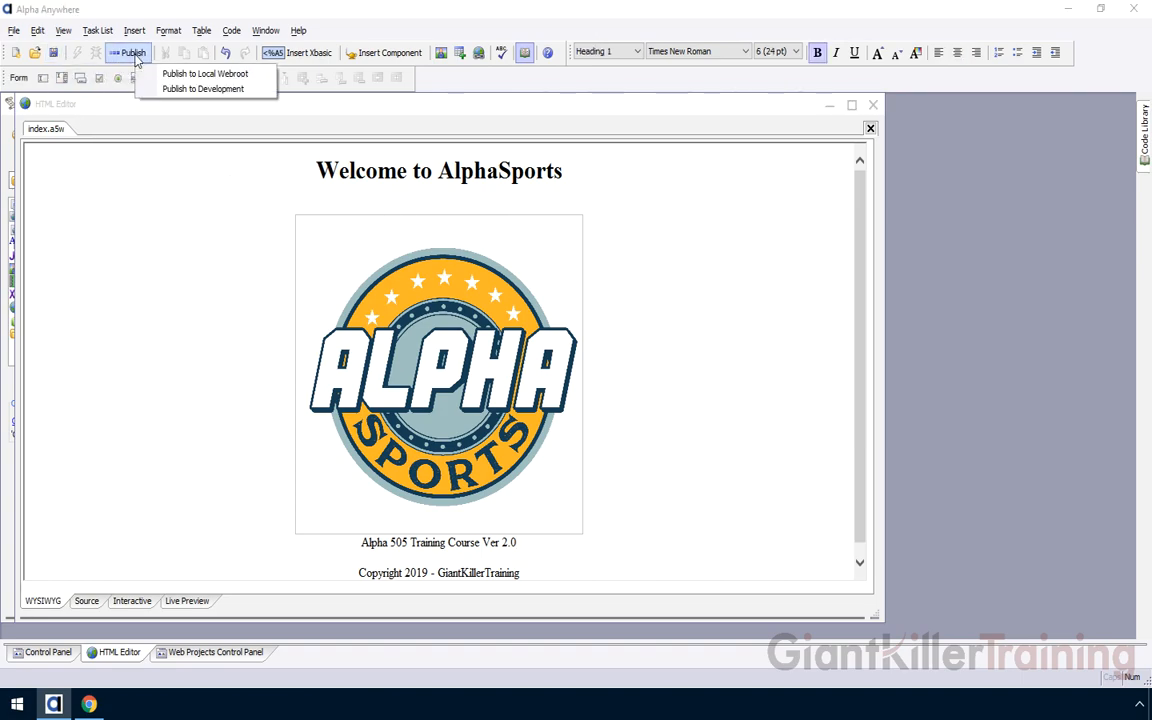
pyautogui.click(175, 133)
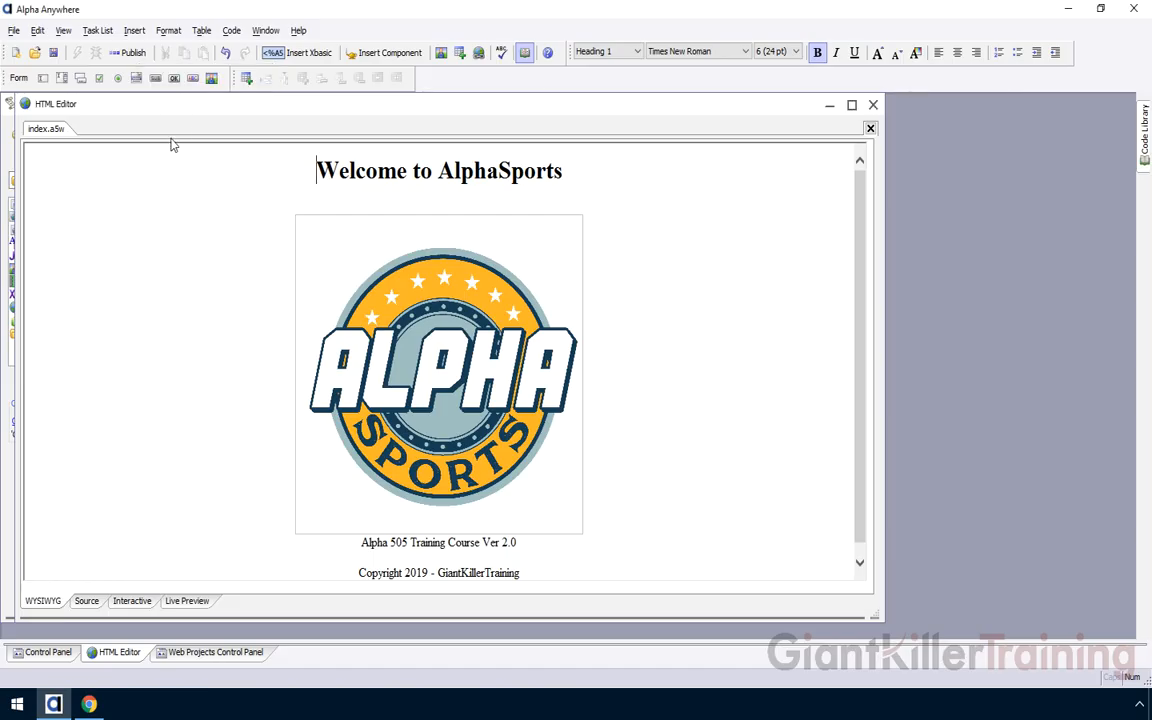
pyautogui.click(201, 655)
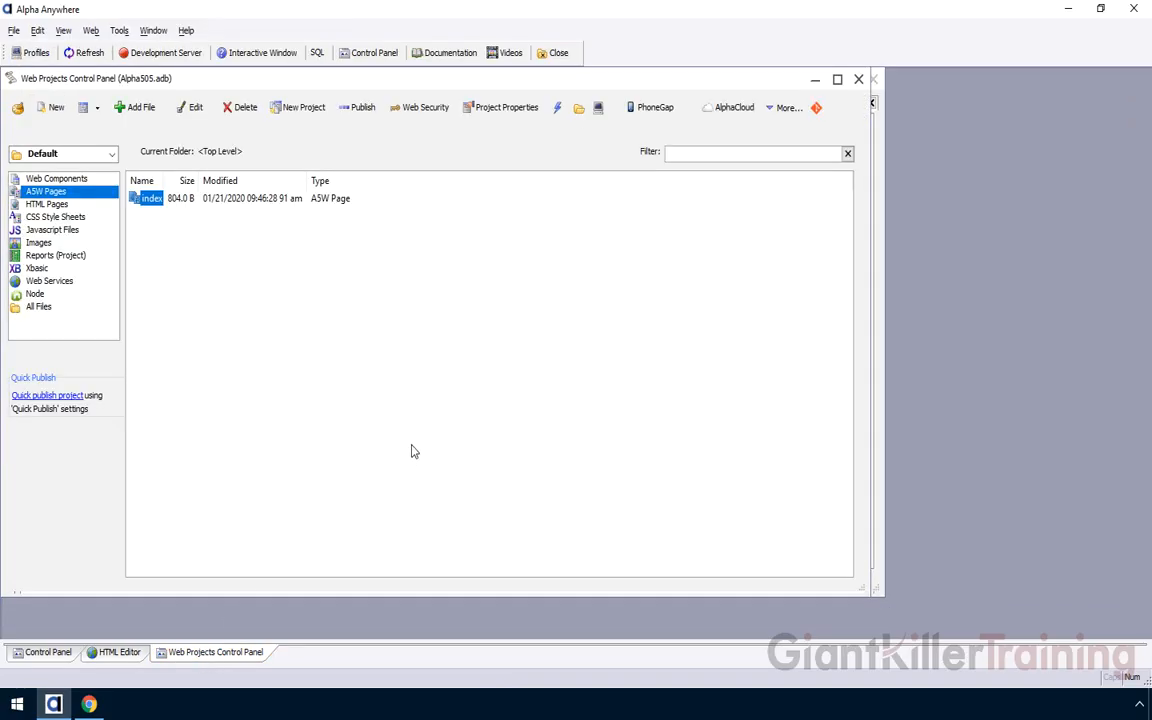
pyautogui.click(733, 110)
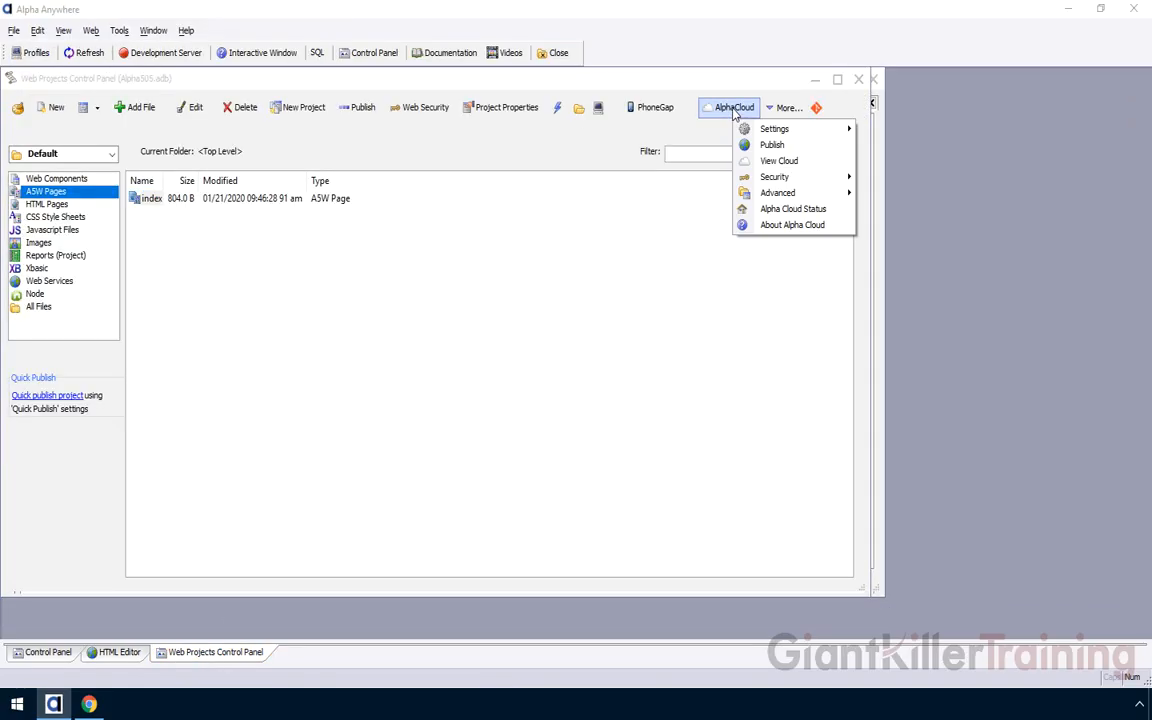
pyautogui.click(792, 146)
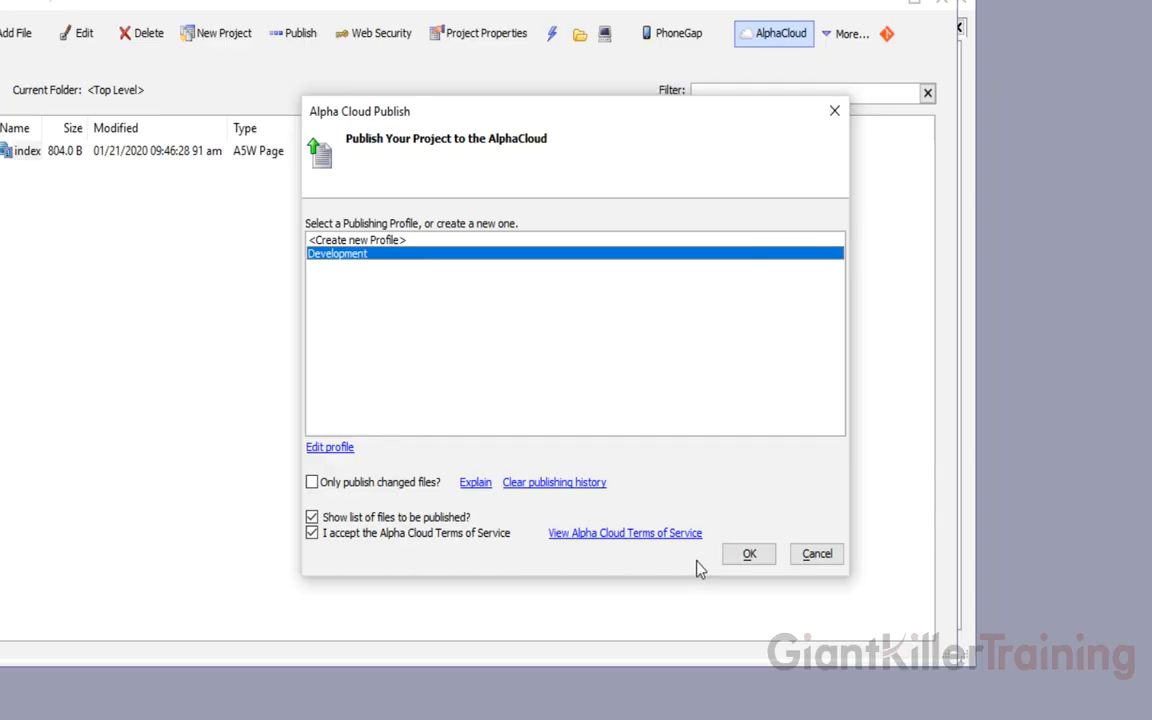
pyautogui.click(757, 557)
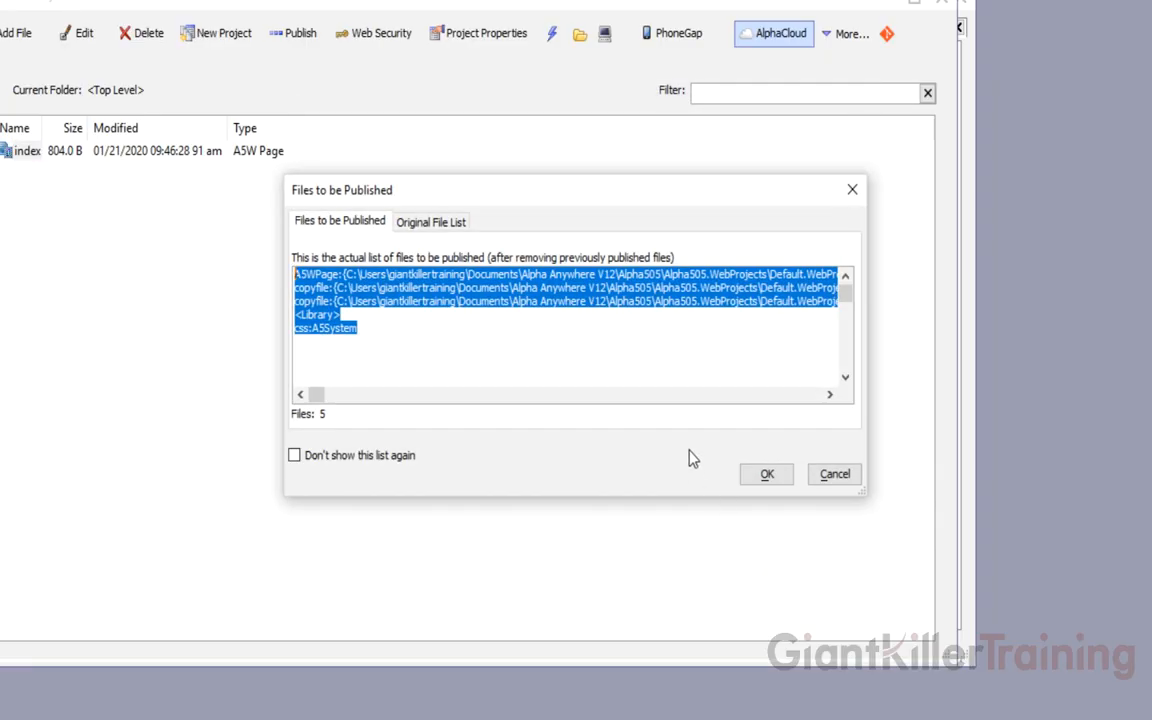
pyautogui.click(768, 475)
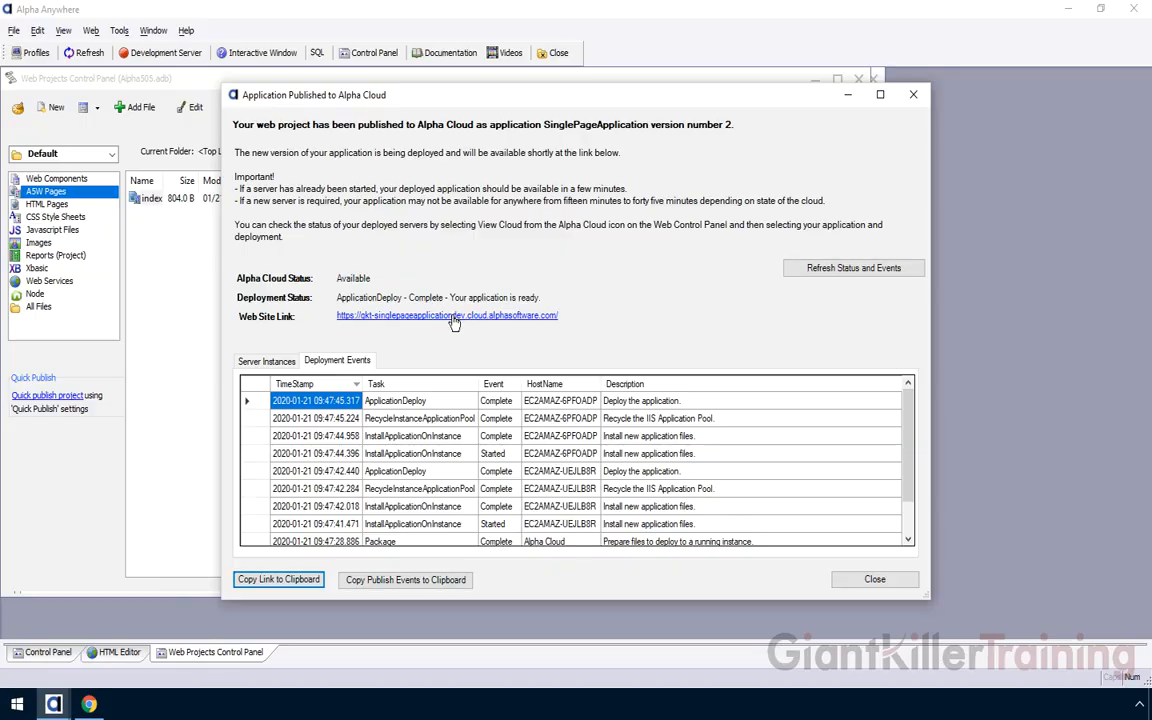
# Check the live site's Ver 2.0 footer in Chrome, then return to Alpha Anywhere
pyautogui.click(452, 316)
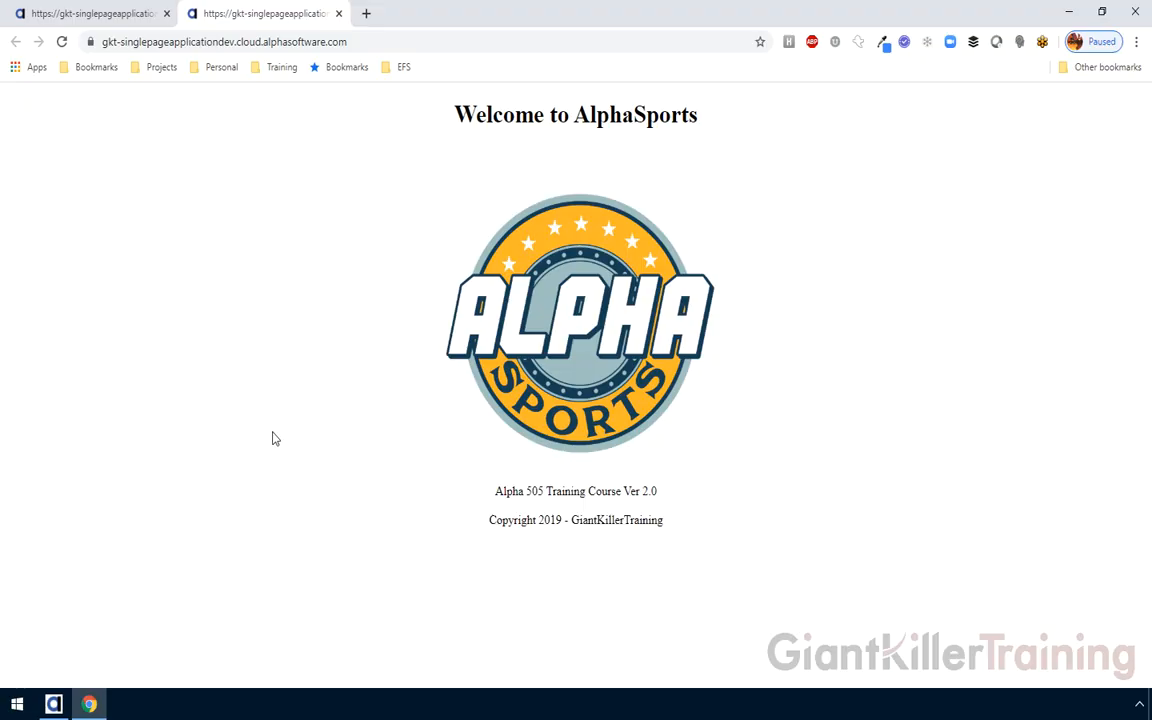
pyautogui.click(53, 705)
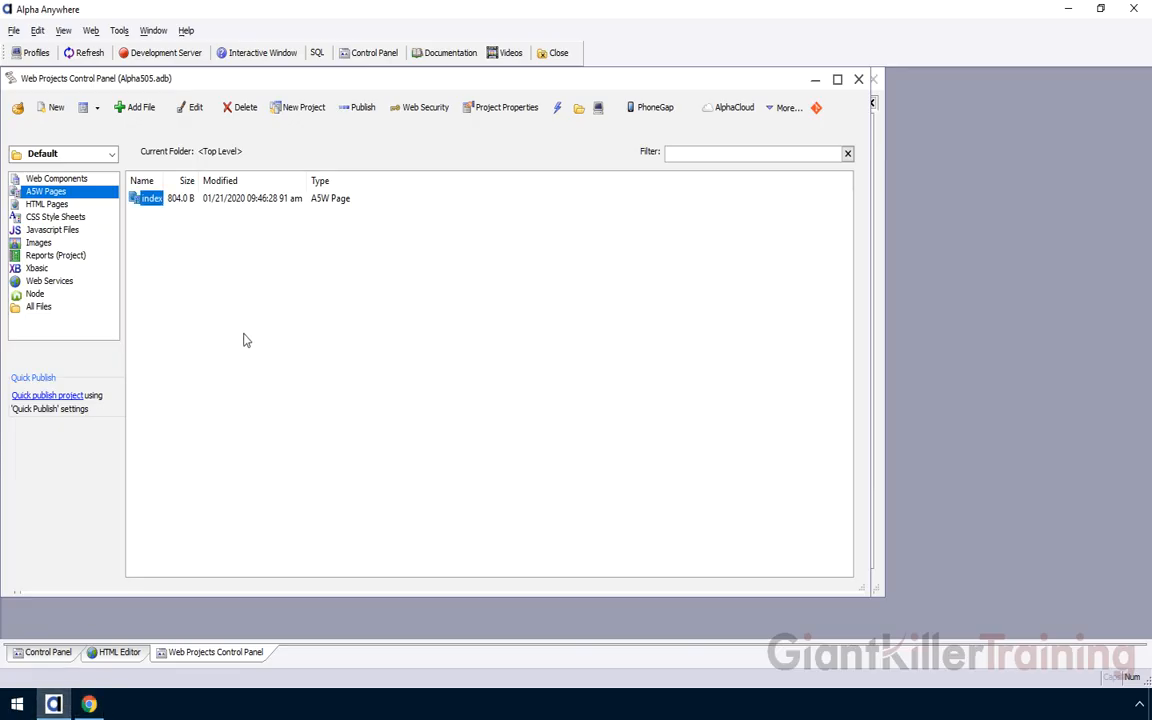
# Change 'Ver 2.0' to 'Ver 3.0' in the index page footer and save the page
pyautogui.click(124, 652)
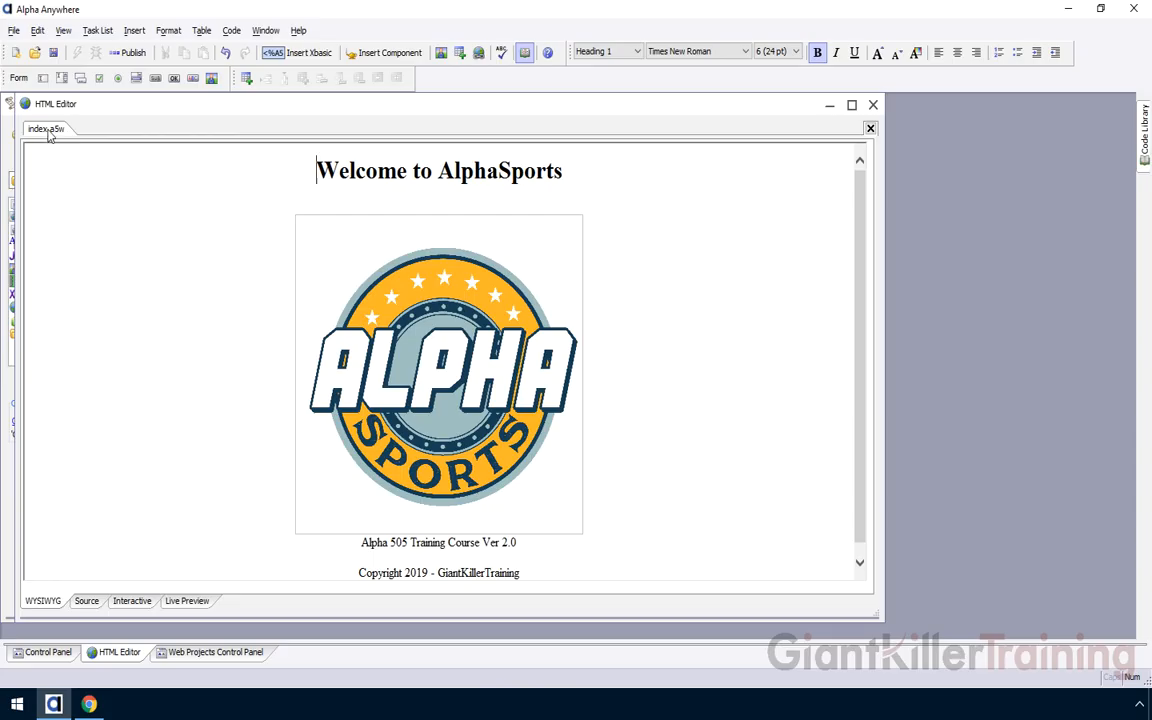
pyautogui.click(507, 542)
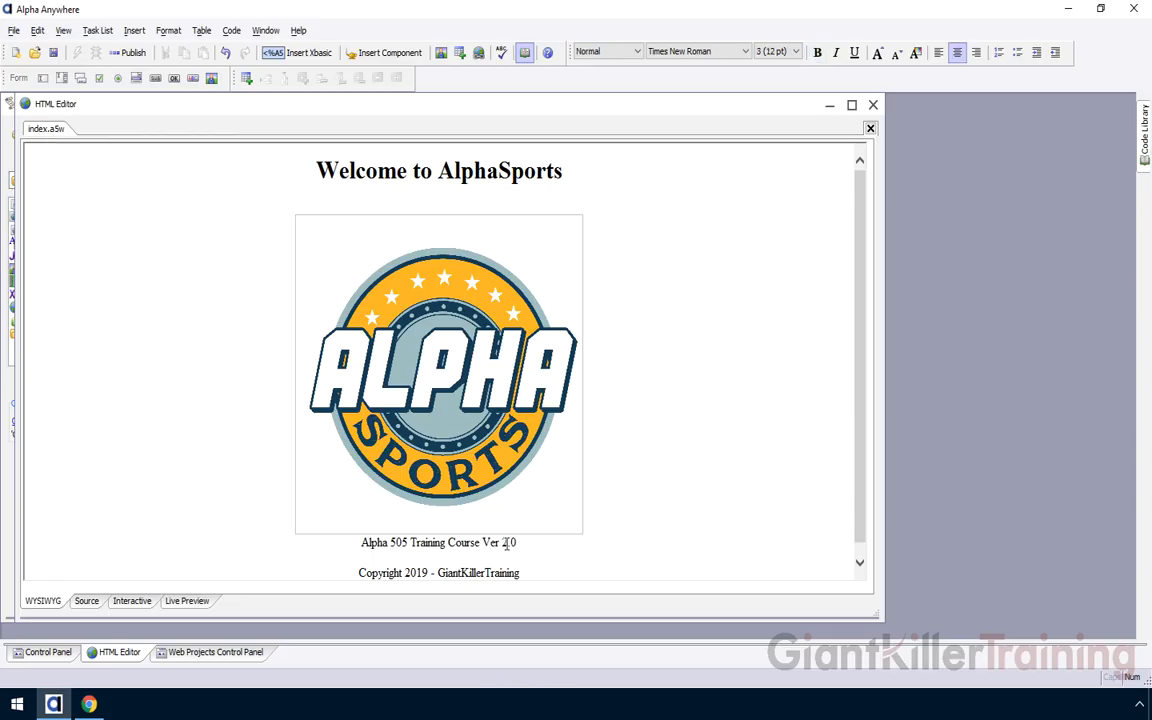
pyautogui.moveTo(507, 542); pyautogui.dragTo(501, 542)
pyautogui.write('3')
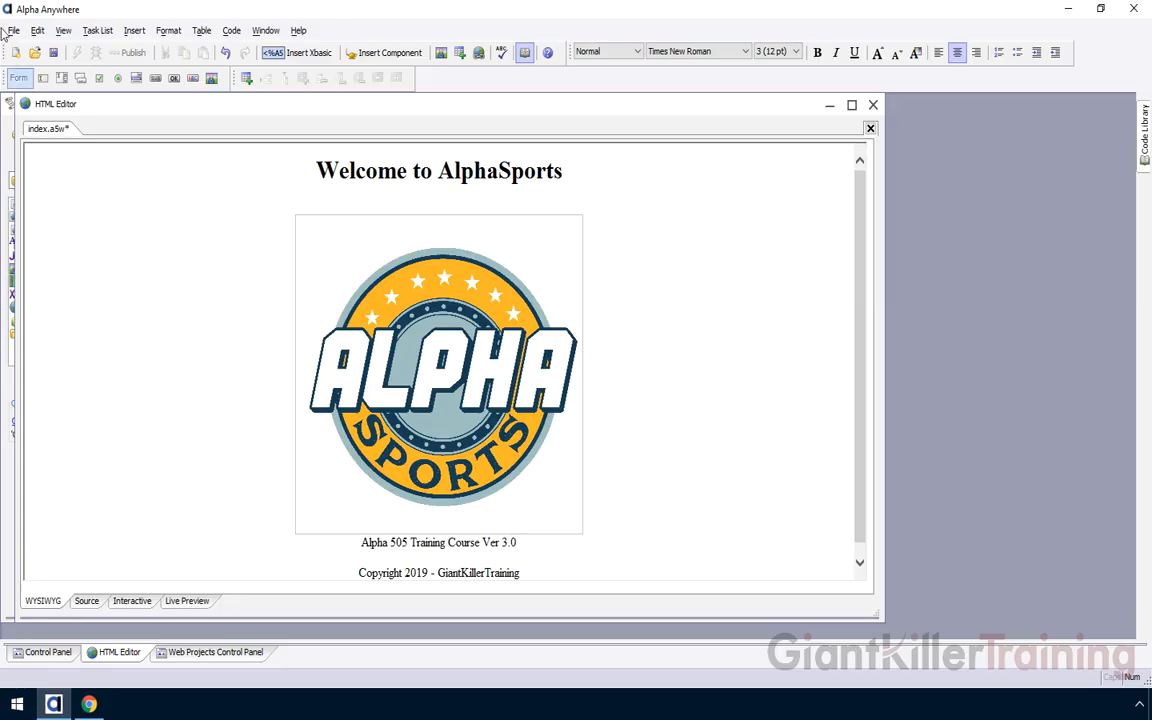
pyautogui.click(53, 53)
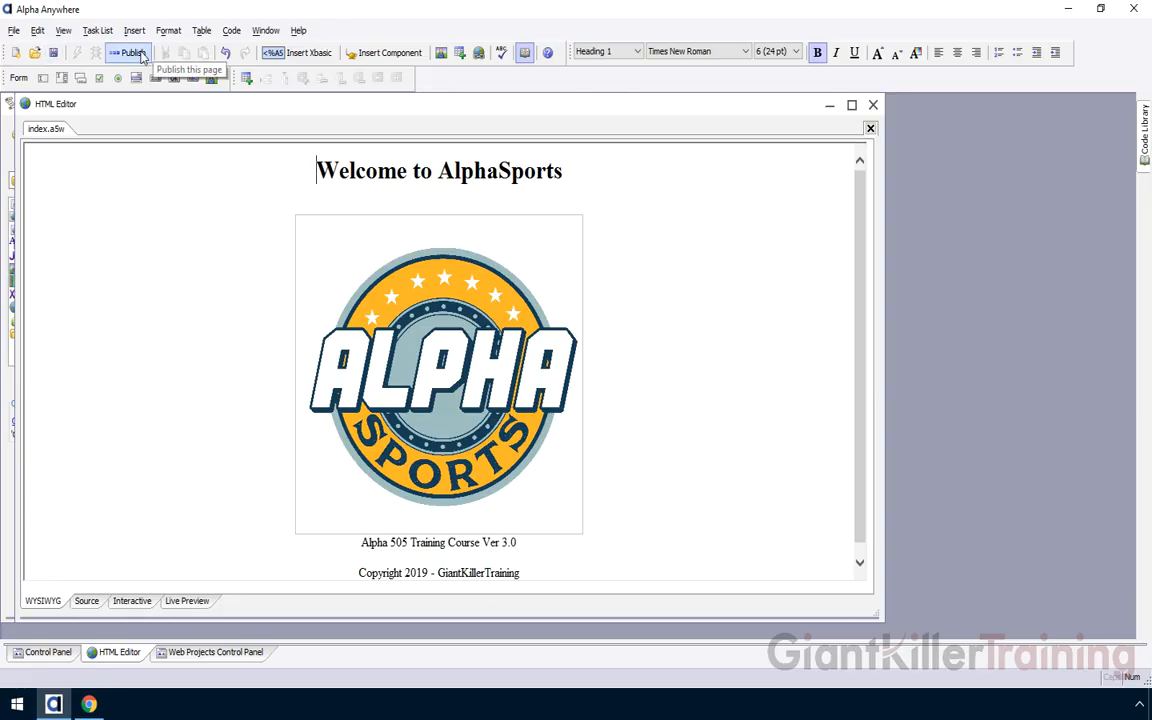
# Publish to Development as version 3 and open the resulting Web Site Link
pyautogui.click(134, 53)
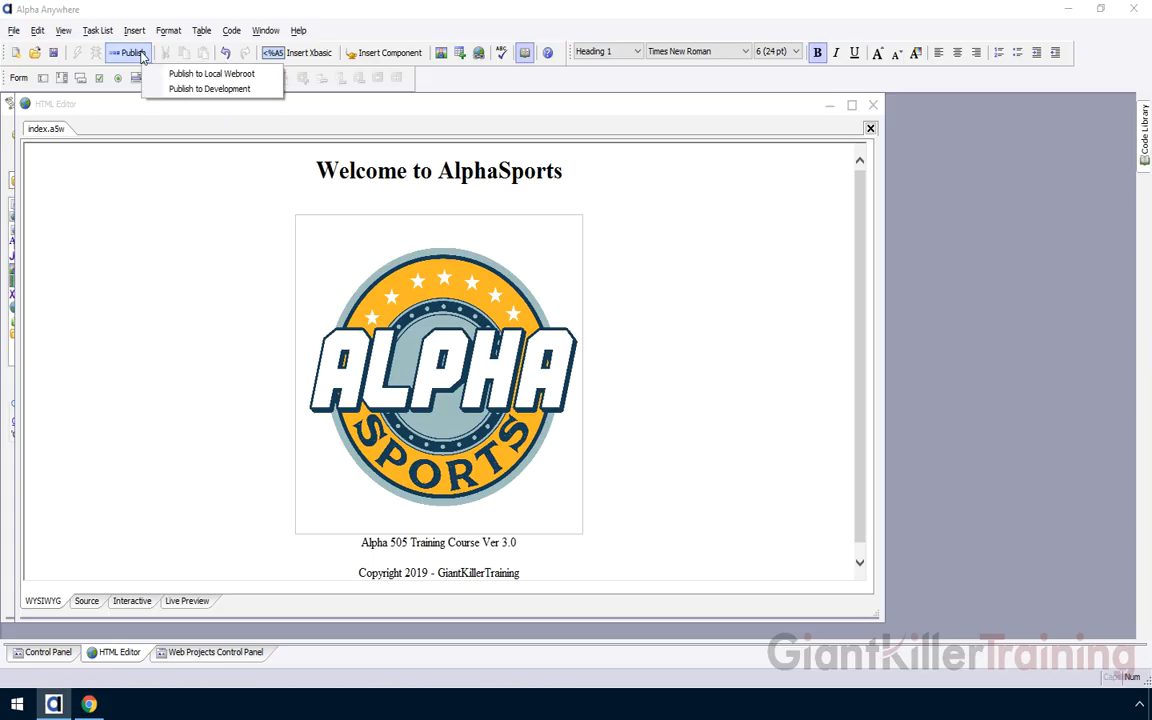
pyautogui.click(252, 94)
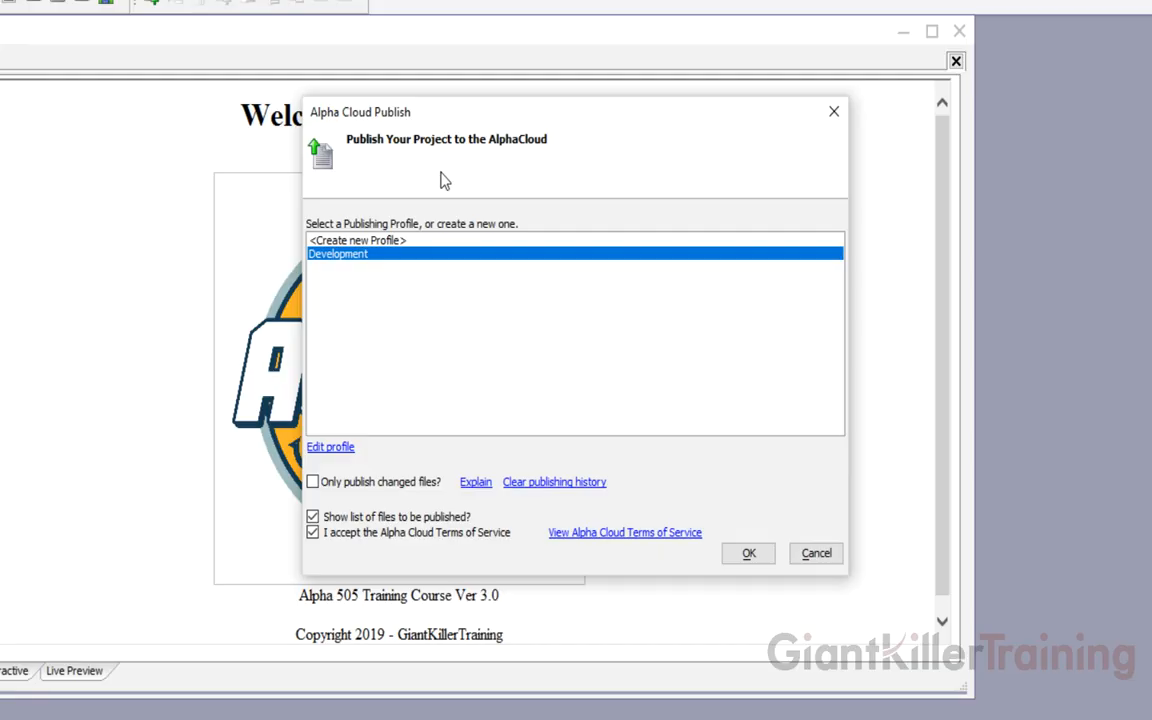
pyautogui.click(749, 554)
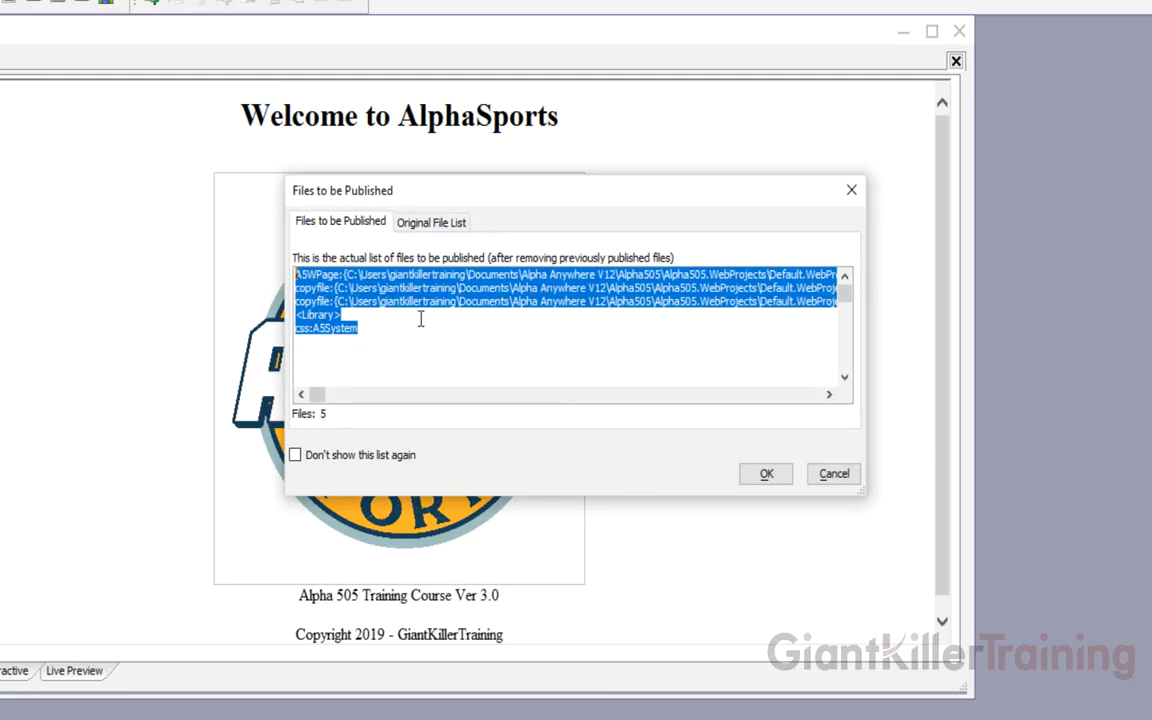
pyautogui.click(775, 481)
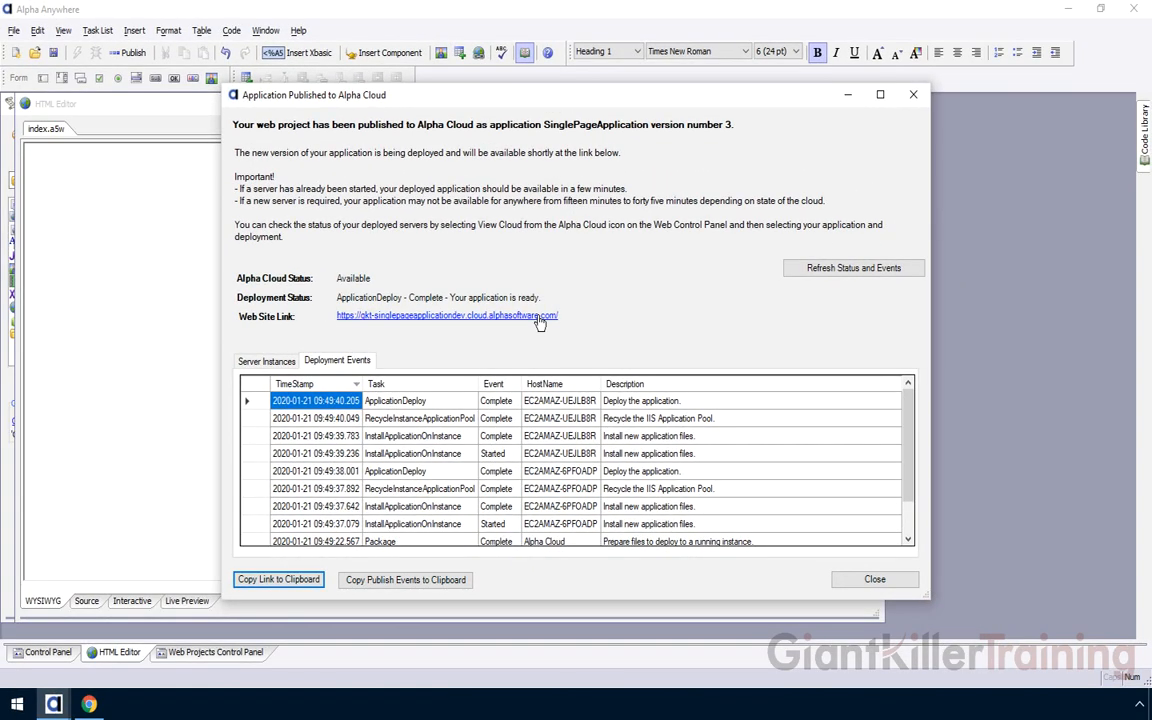
pyautogui.click(540, 321)
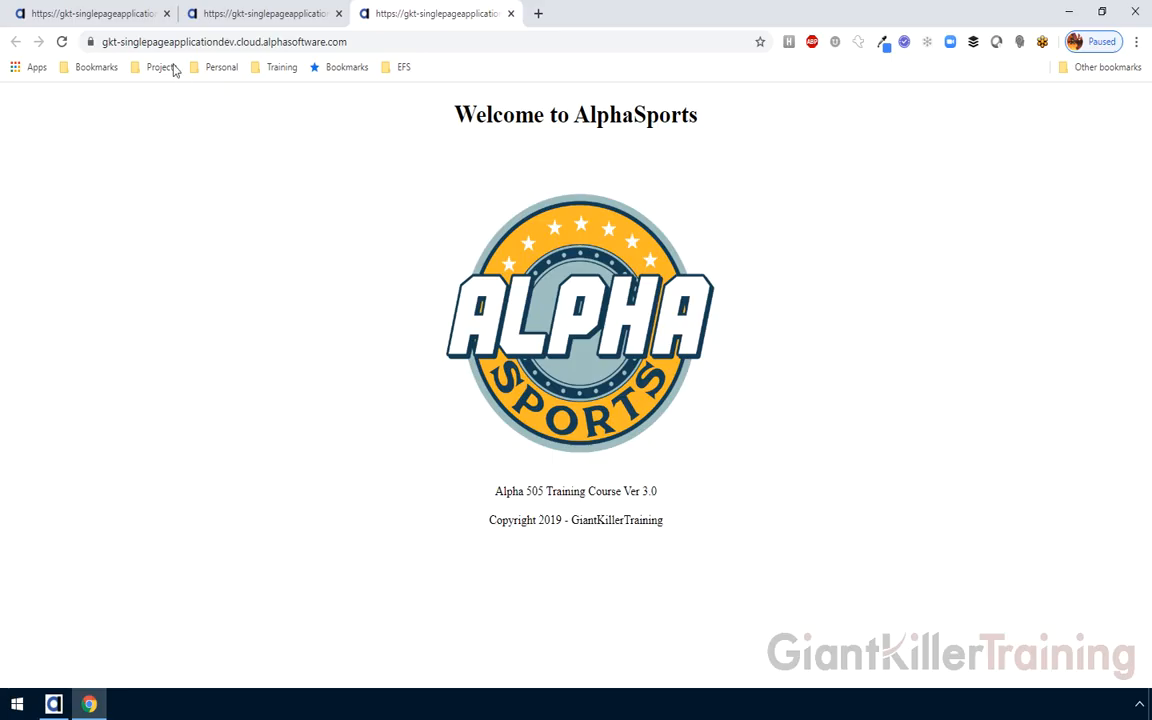
# Reload the first Chrome tab to compare it with the new Ver 3.0 live site
pyautogui.click(137, 22)
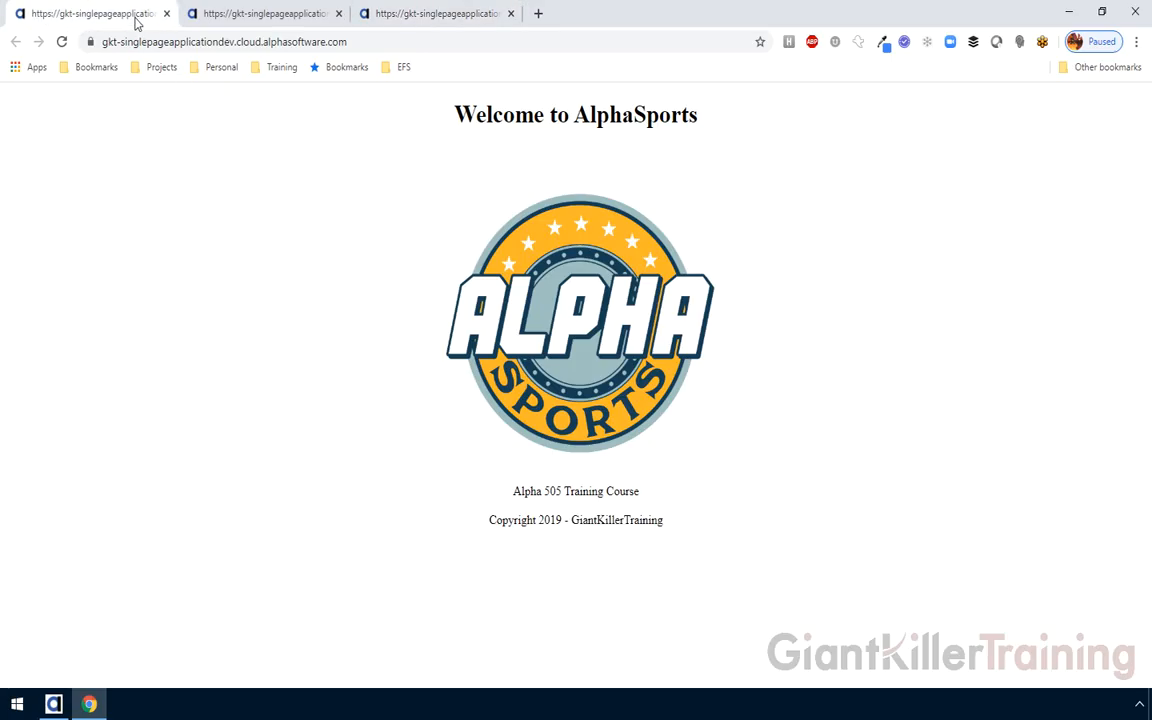
pyautogui.click(64, 44)
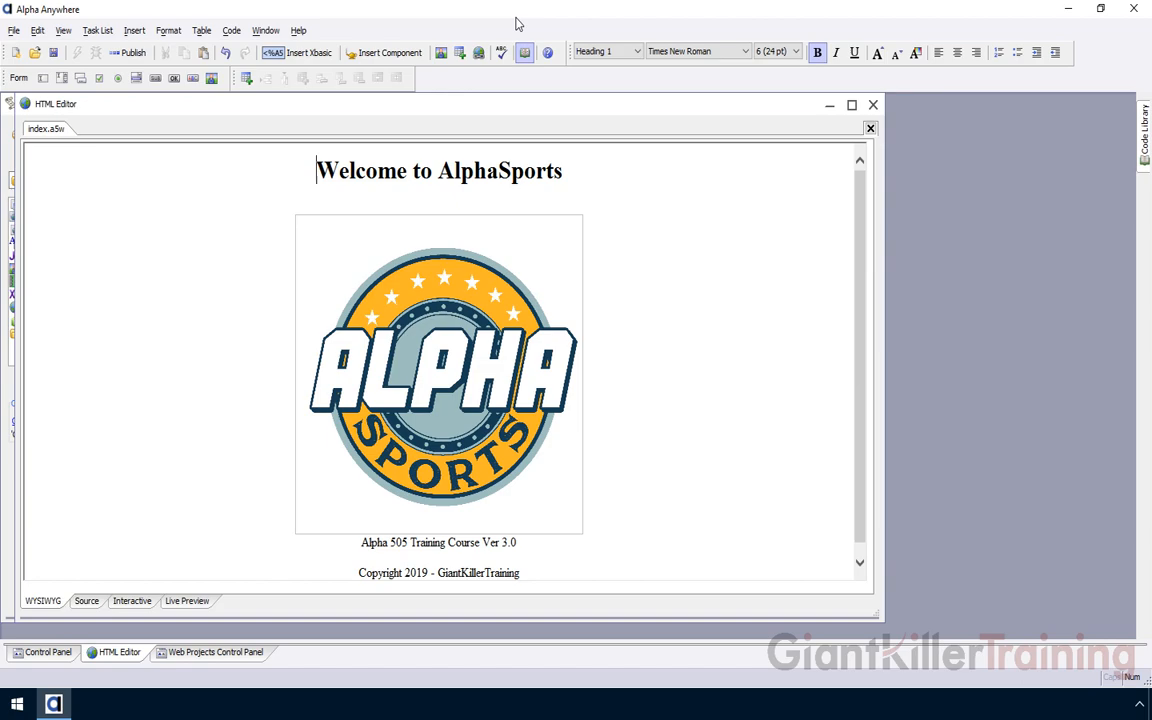
# From the Web Projects Control Panel, open AlphaCloud > Settings > Preferences
pyautogui.click(229, 653)
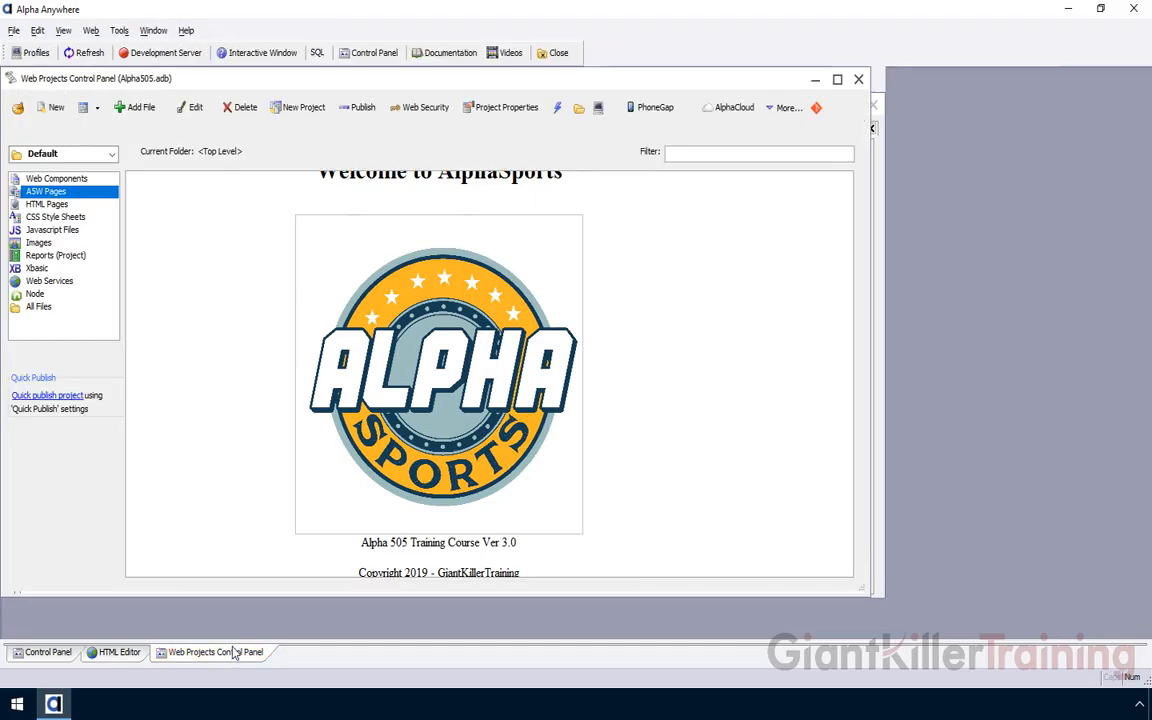
pyautogui.click(733, 108)
pyautogui.moveTo(776, 130)
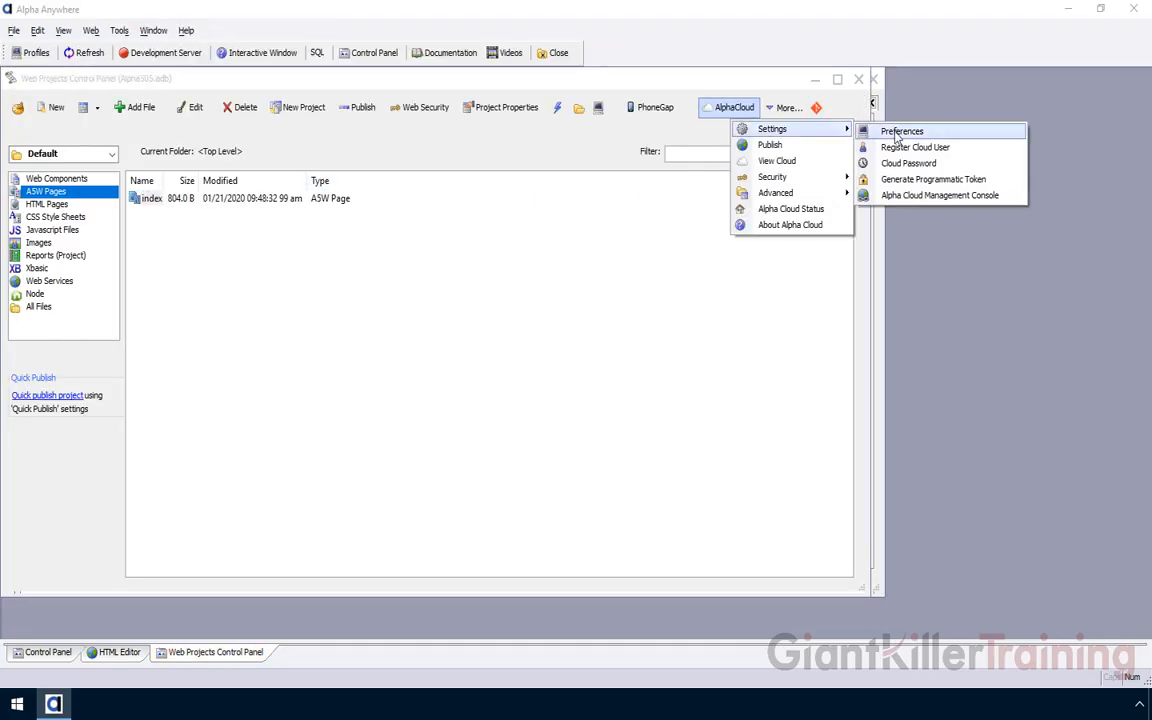
pyautogui.click(899, 133)
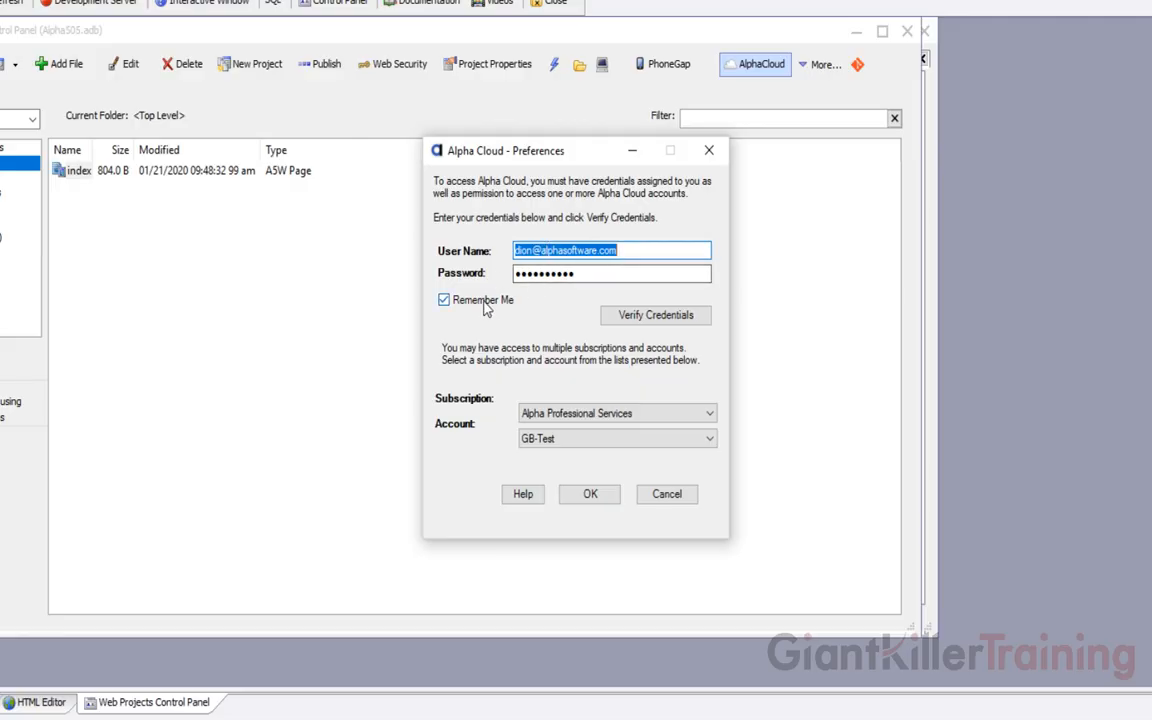
# Verify the saved credentials and select the Giant Killer Training subscription with the Primary account
pyautogui.click(655, 317)
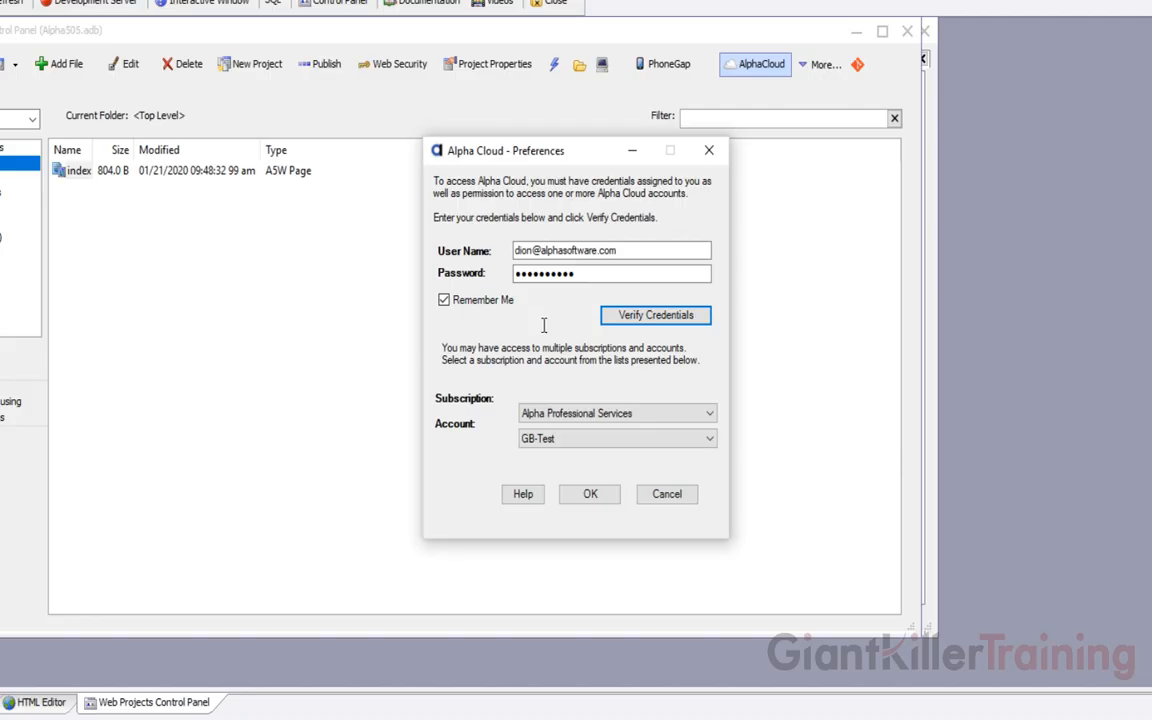
pyautogui.click(562, 418)
pyautogui.click(548, 463)
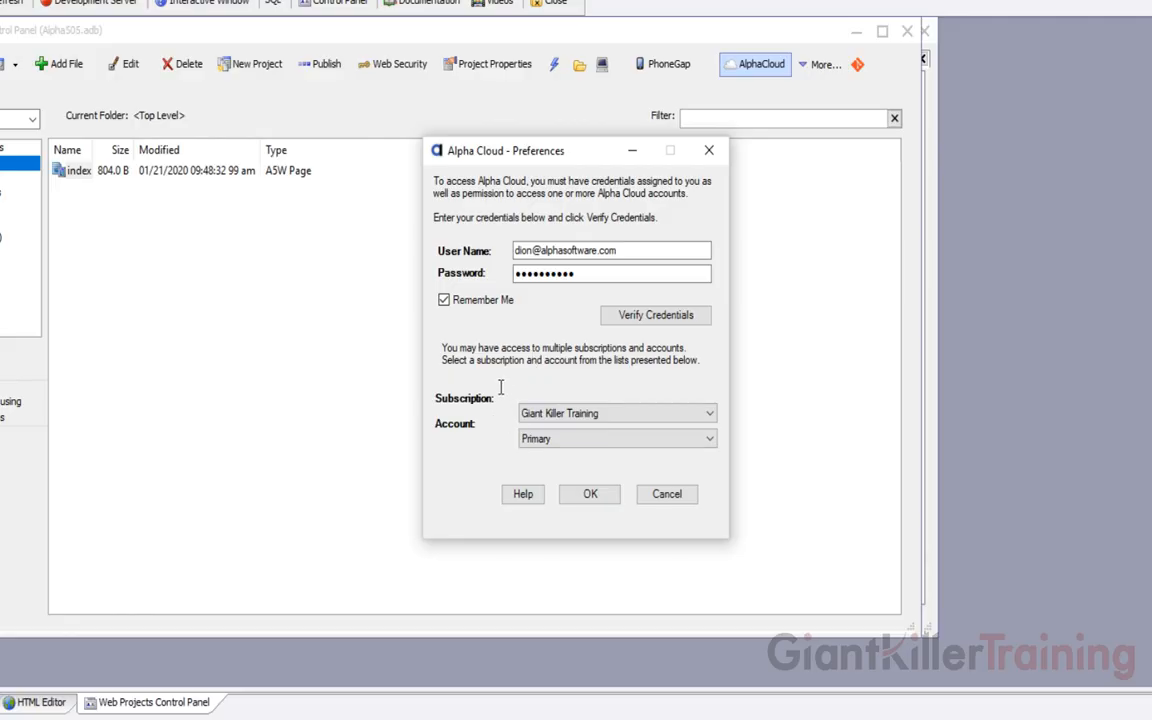
pyautogui.click(576, 494)
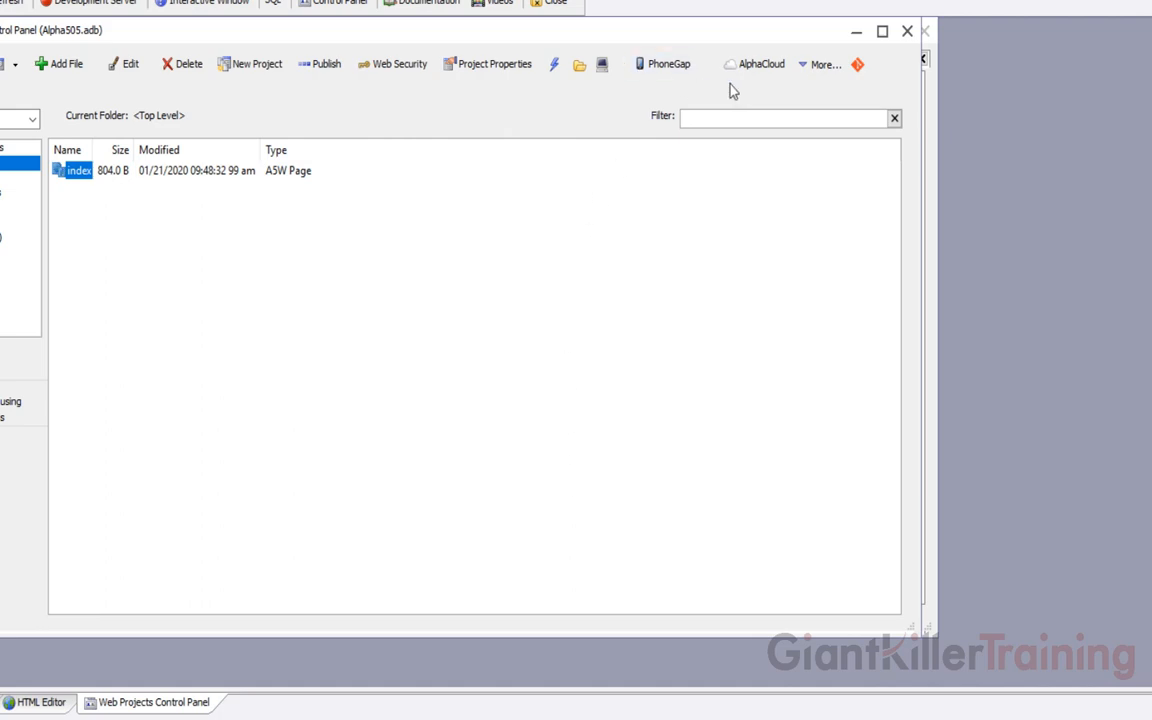
# Open View Cloud to see the SinglePageApplication Development deployment and its two servers
pyautogui.click(762, 66)
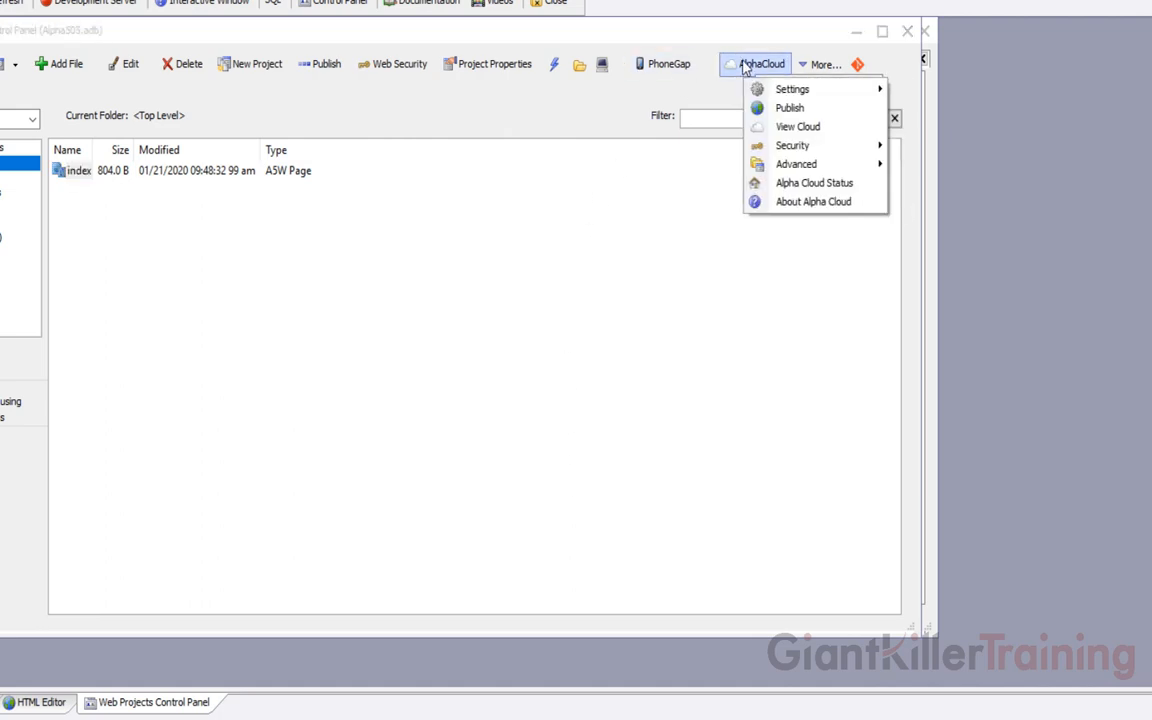
pyautogui.click(779, 131)
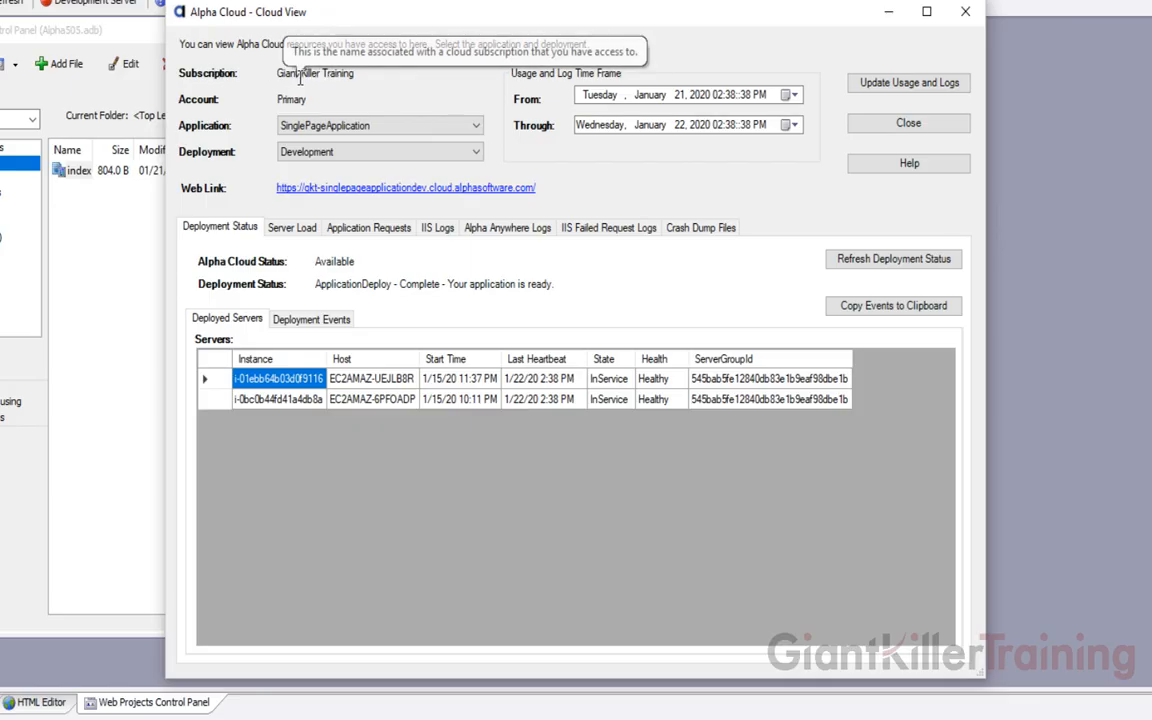
pyautogui.click(405, 128)
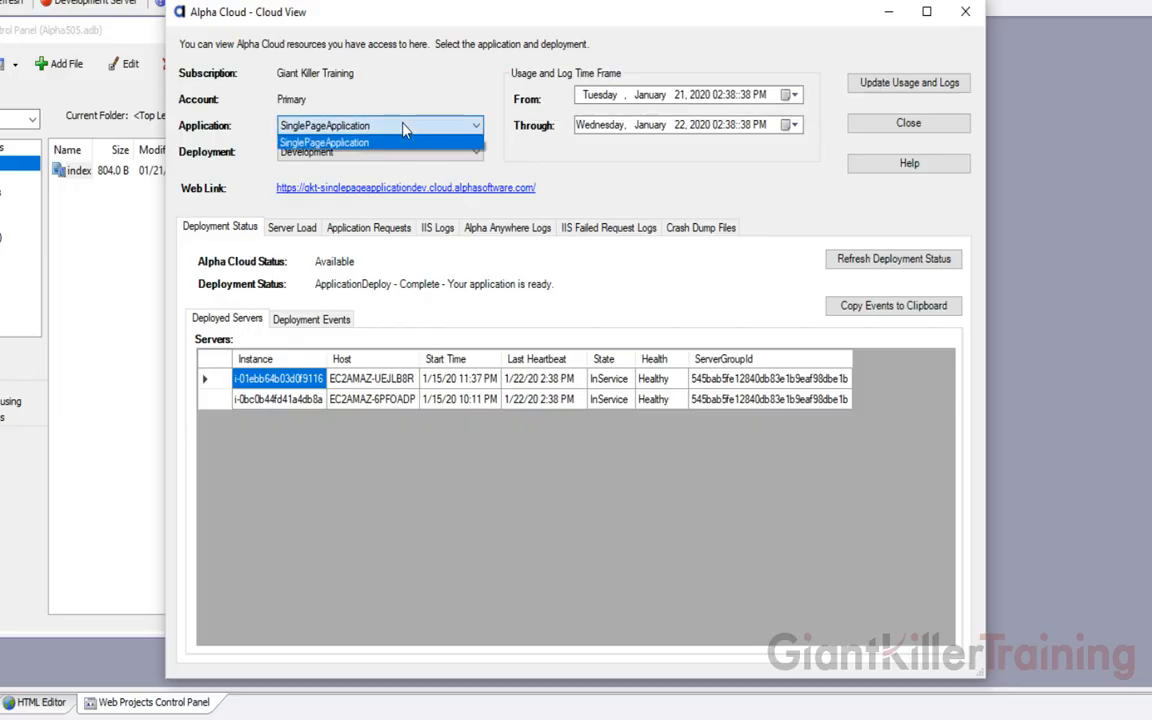
pyautogui.click(404, 142)
pyautogui.click(395, 152)
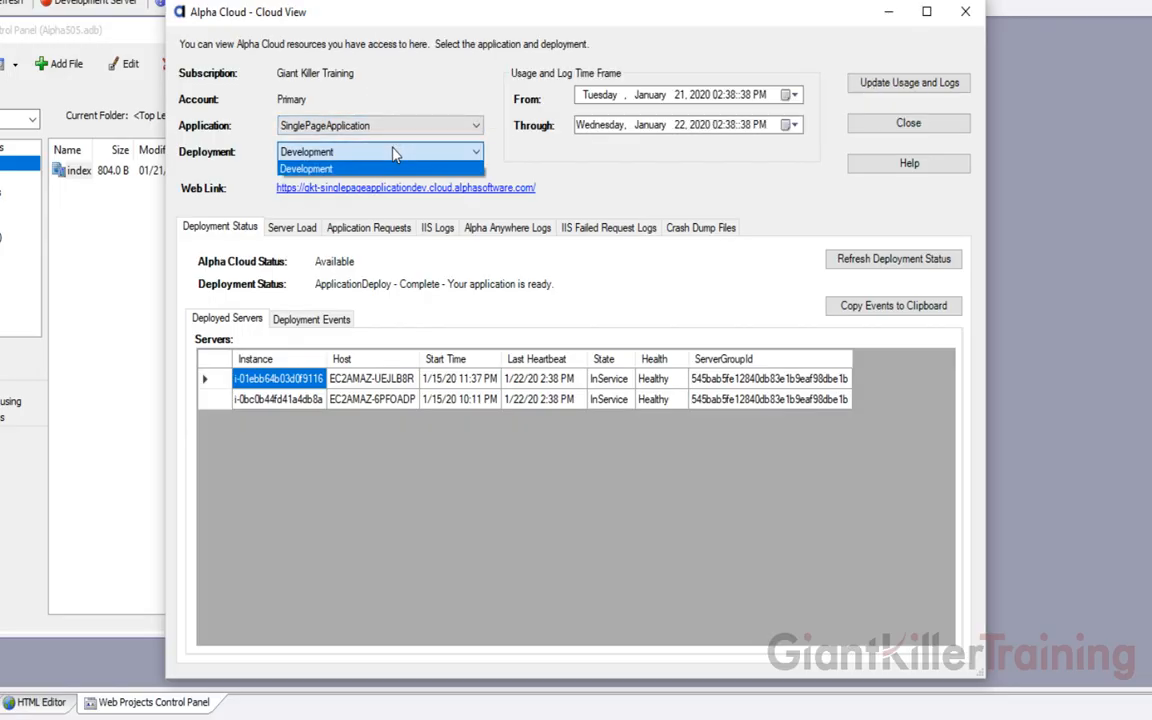
pyautogui.click(395, 168)
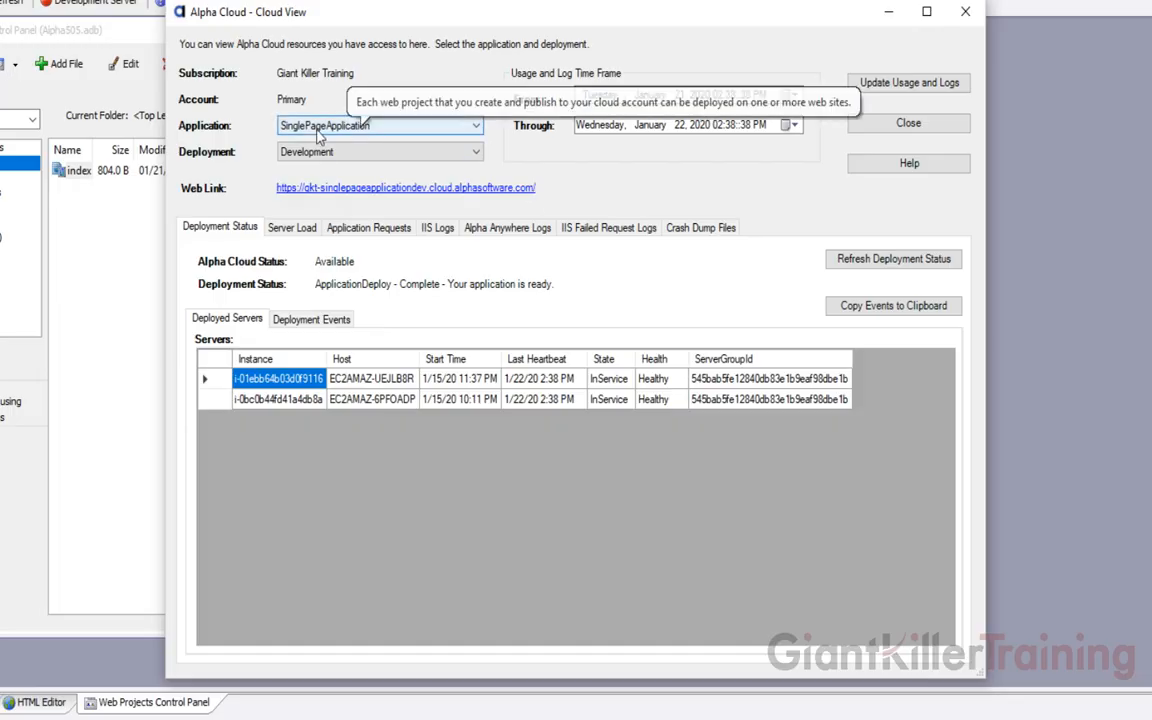
pyautogui.moveTo(330, 160)
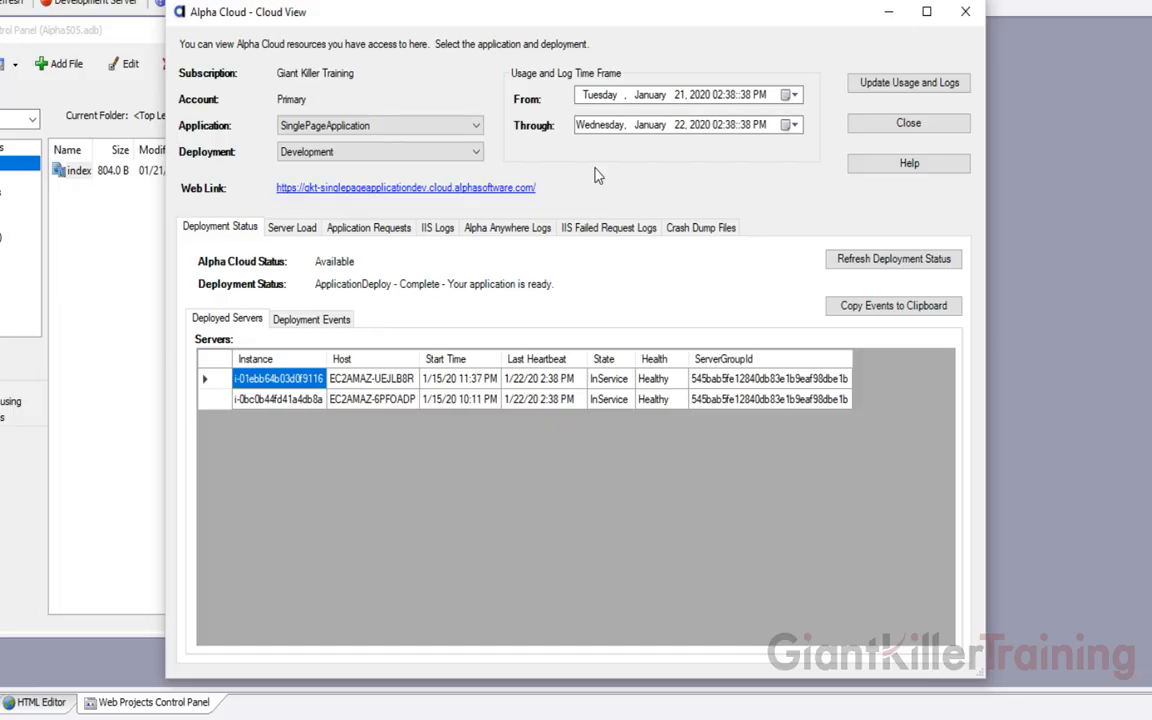
pyautogui.click(907, 84)
# Refresh the deployment status and switch the Server Load chart between CPU time, data received and requests
pyautogui.click(306, 325)
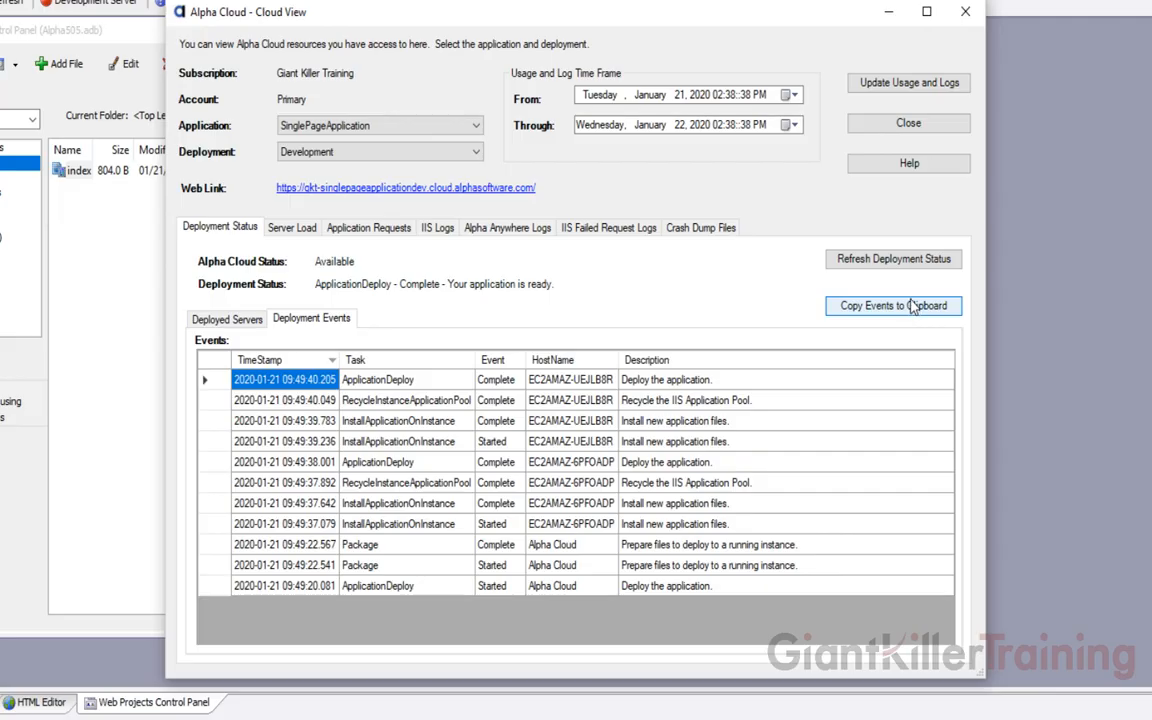
pyautogui.click(881, 262)
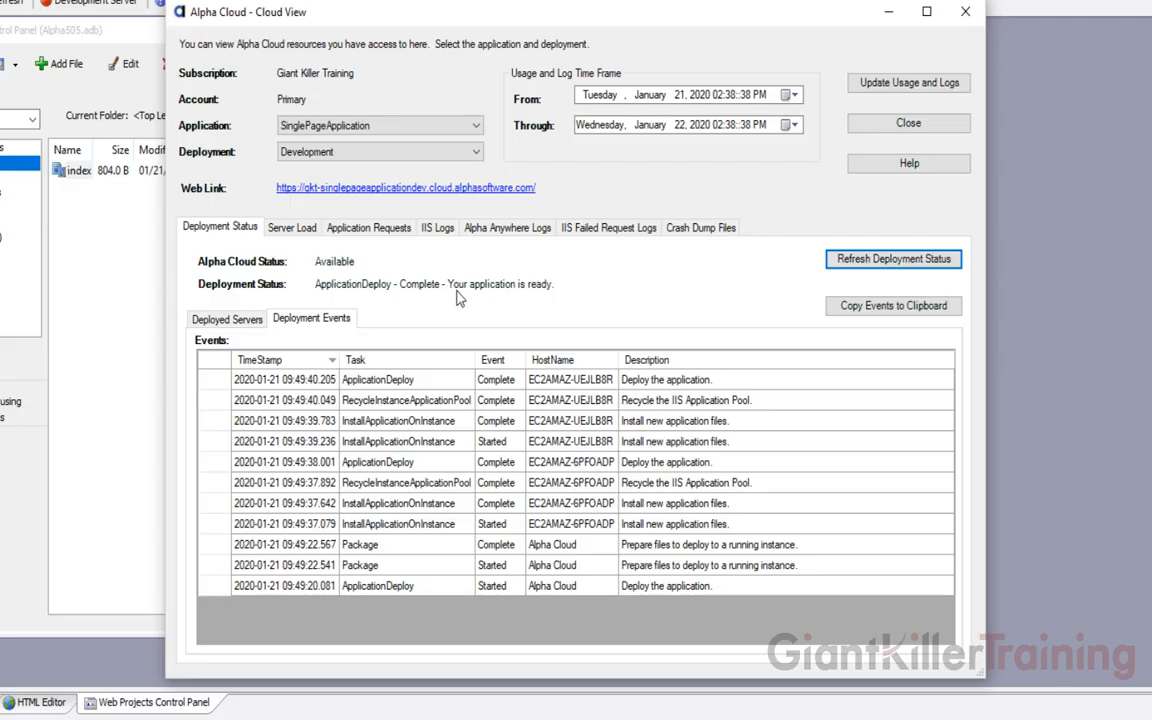
pyautogui.click(294, 229)
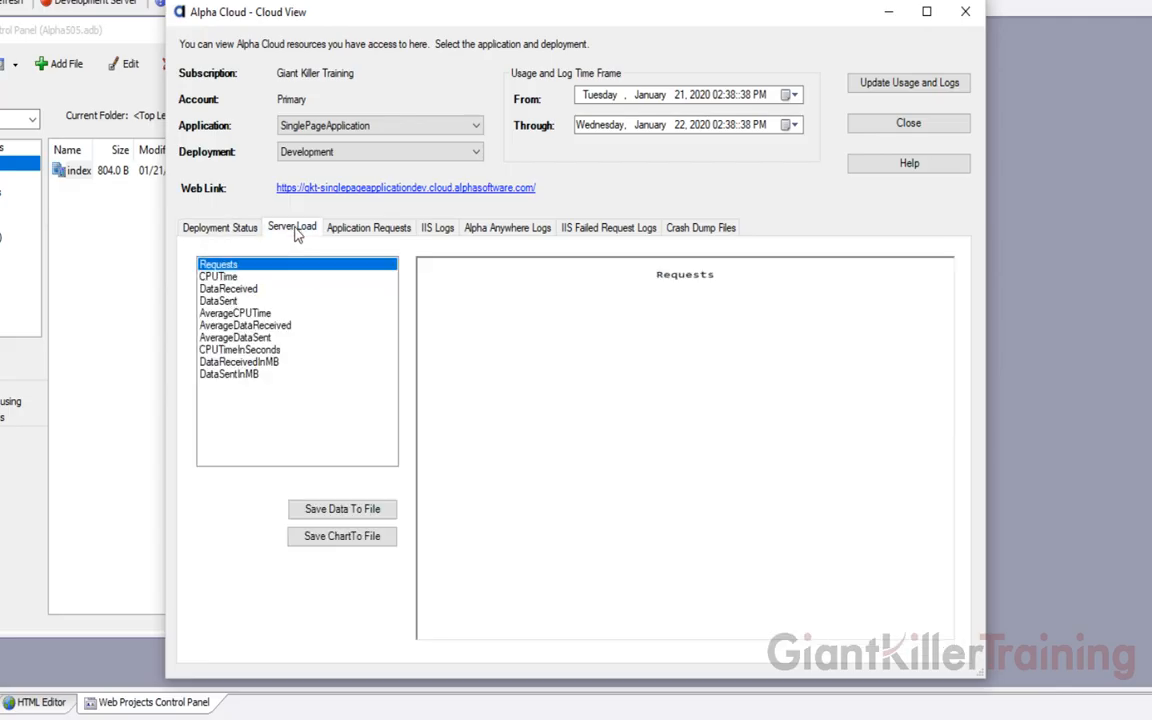
pyautogui.click(283, 277)
pyautogui.click(280, 265)
pyautogui.click(289, 288)
pyautogui.click(262, 264)
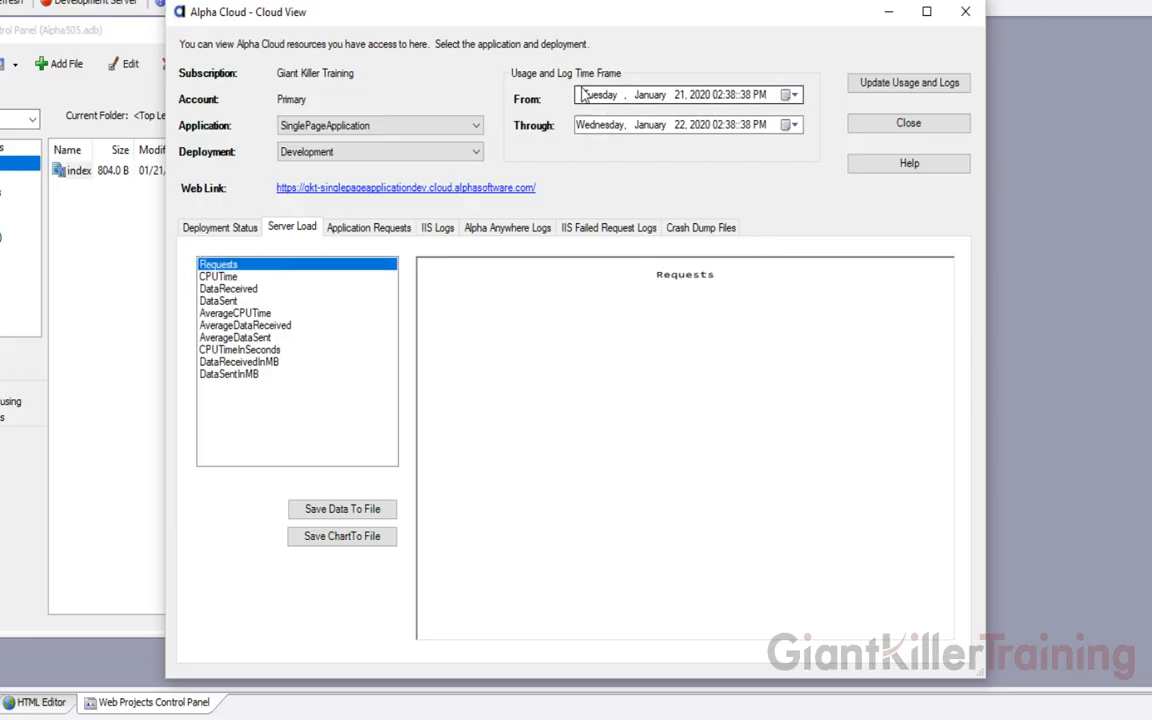
# Set the usage start date to January 20, 2020, update usage and logs, and view Server Load
pyautogui.click(790, 96)
pyautogui.click(628, 200)
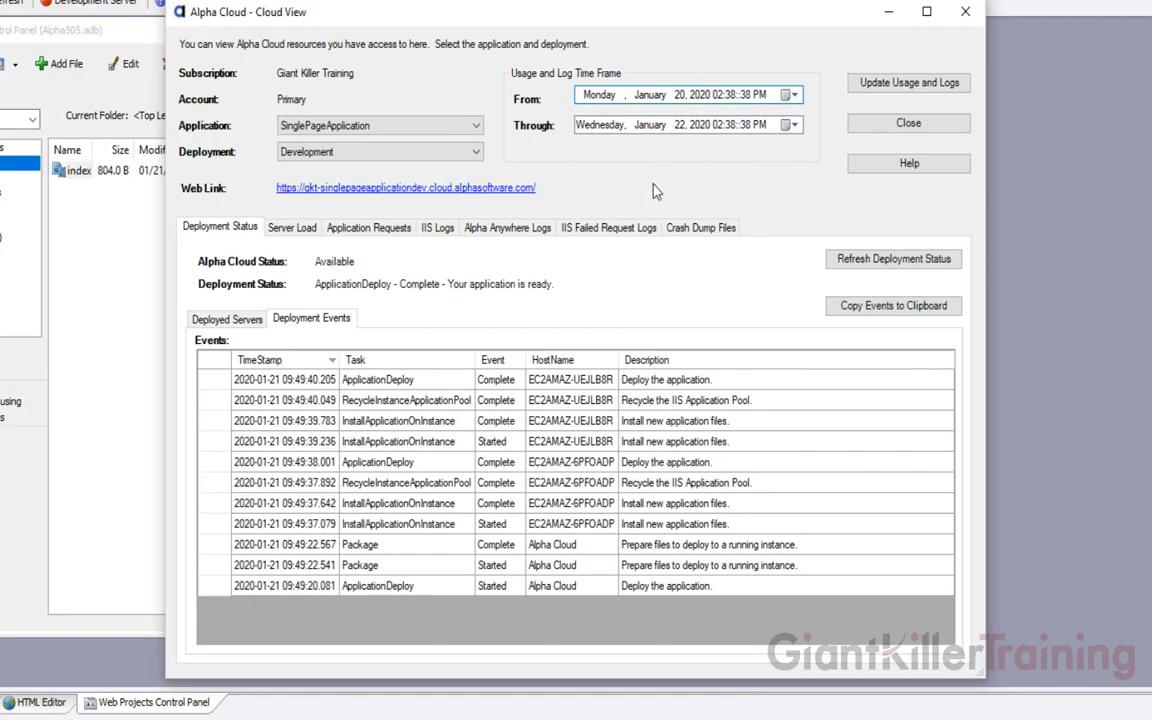
pyautogui.click(888, 88)
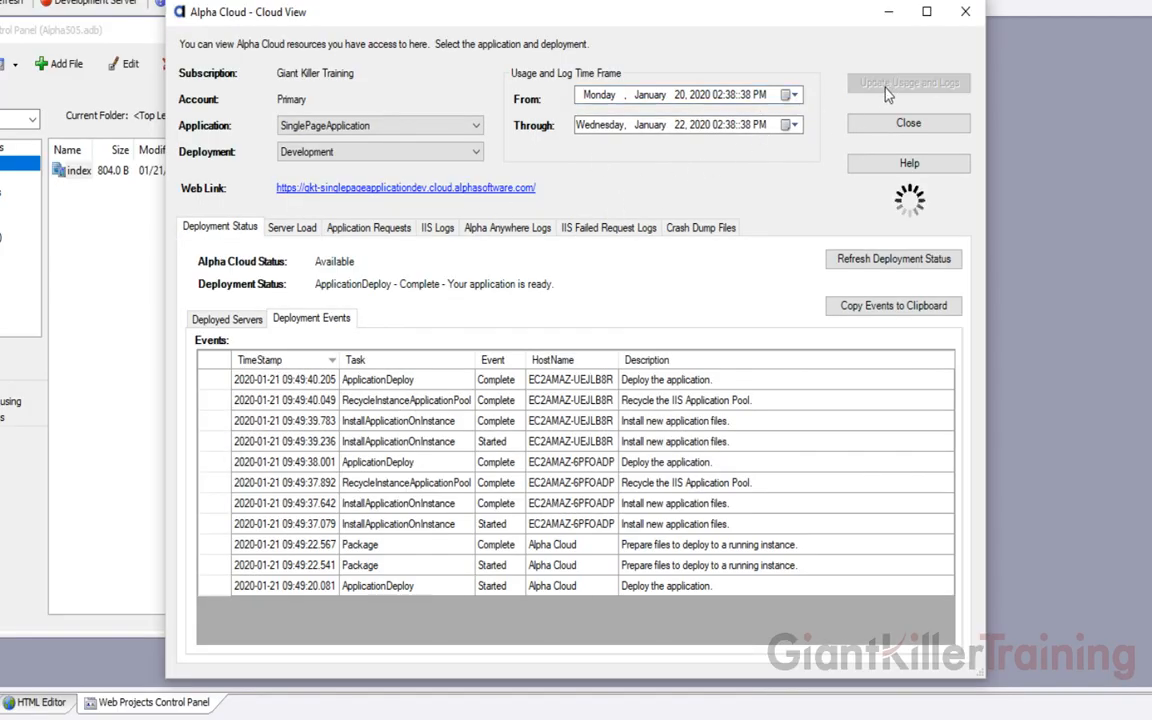
pyautogui.click(291, 228)
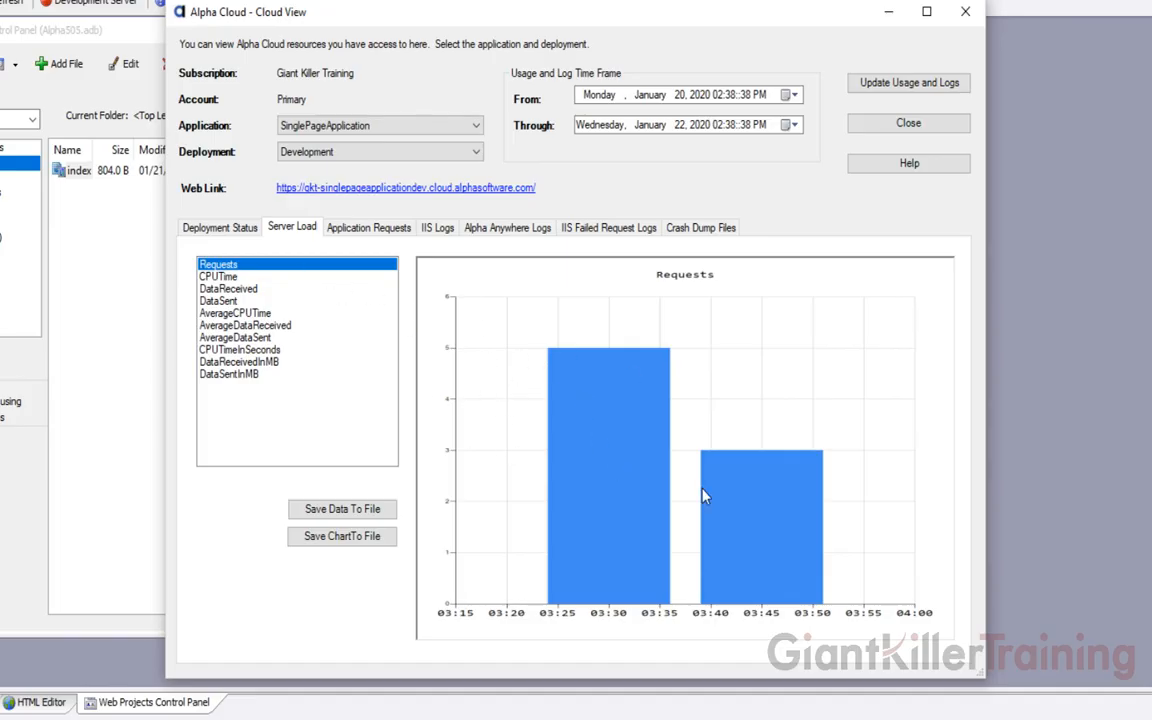
# Chart CPU time, data received, data sent and average CPU time, then view Application Requests by resource
pyautogui.click(231, 277)
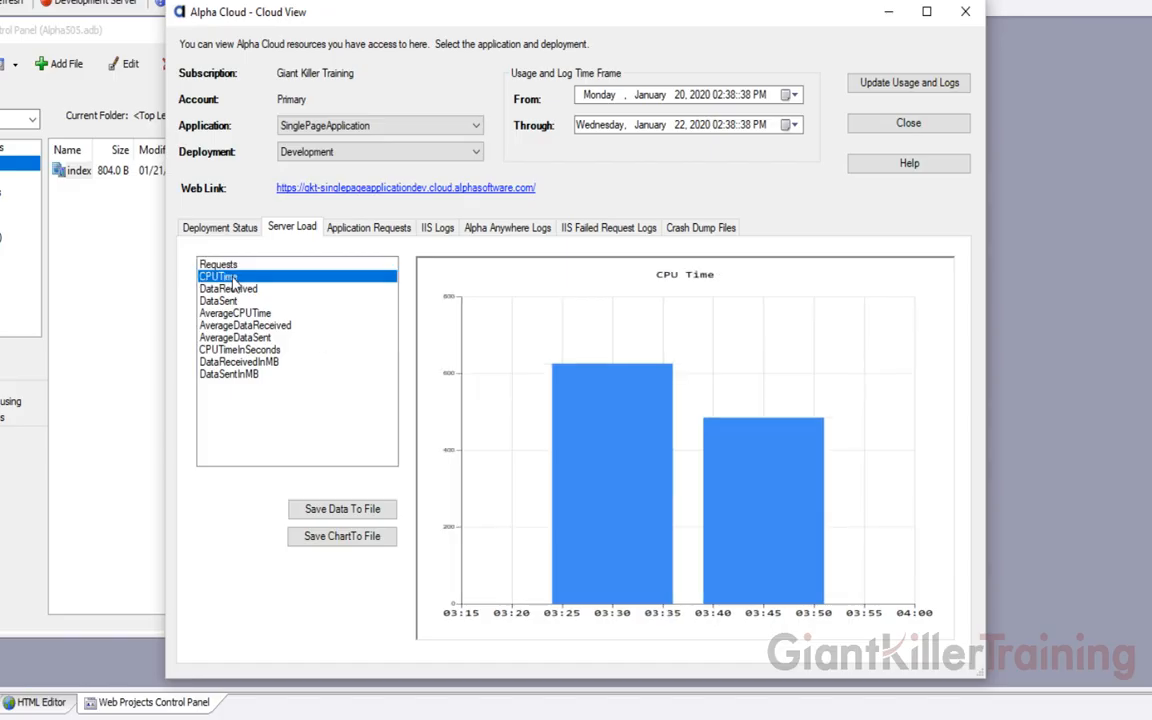
pyautogui.click(233, 288)
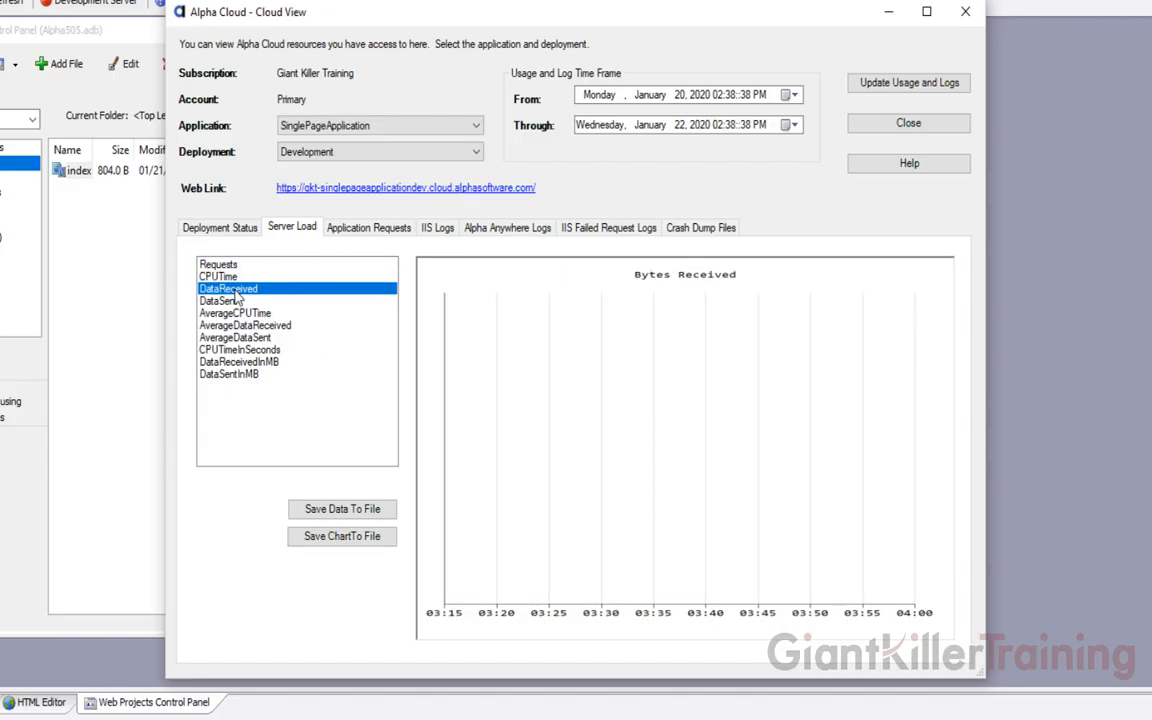
pyautogui.click(237, 301)
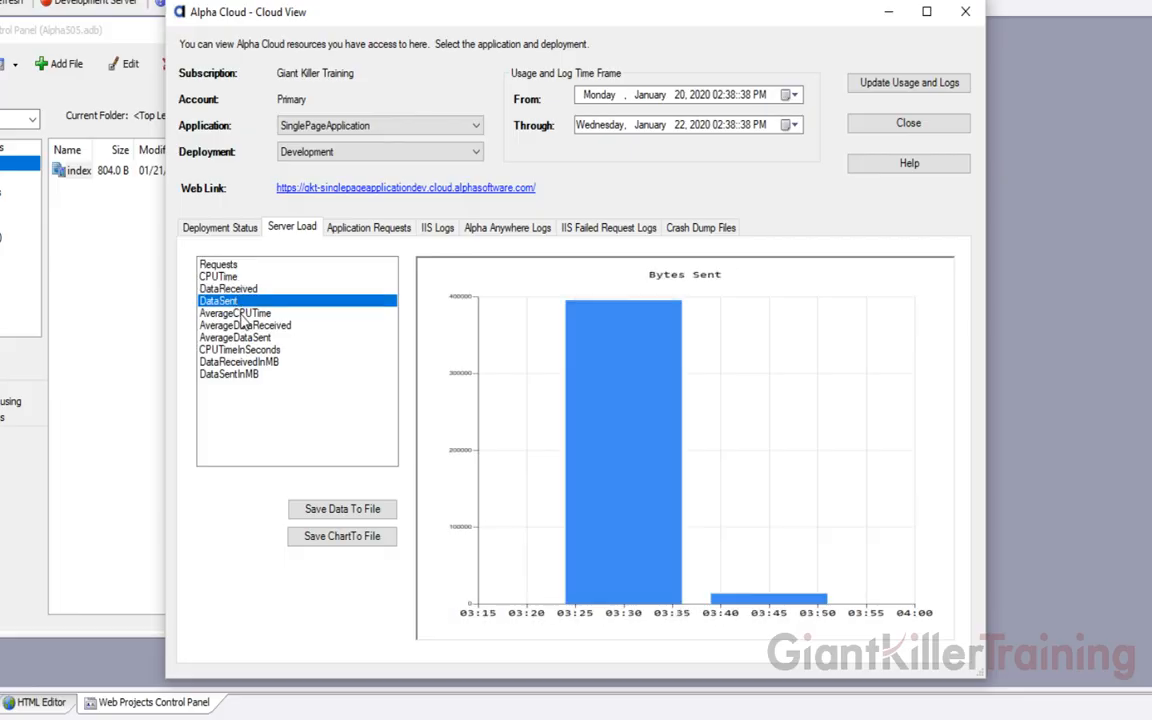
pyautogui.click(242, 314)
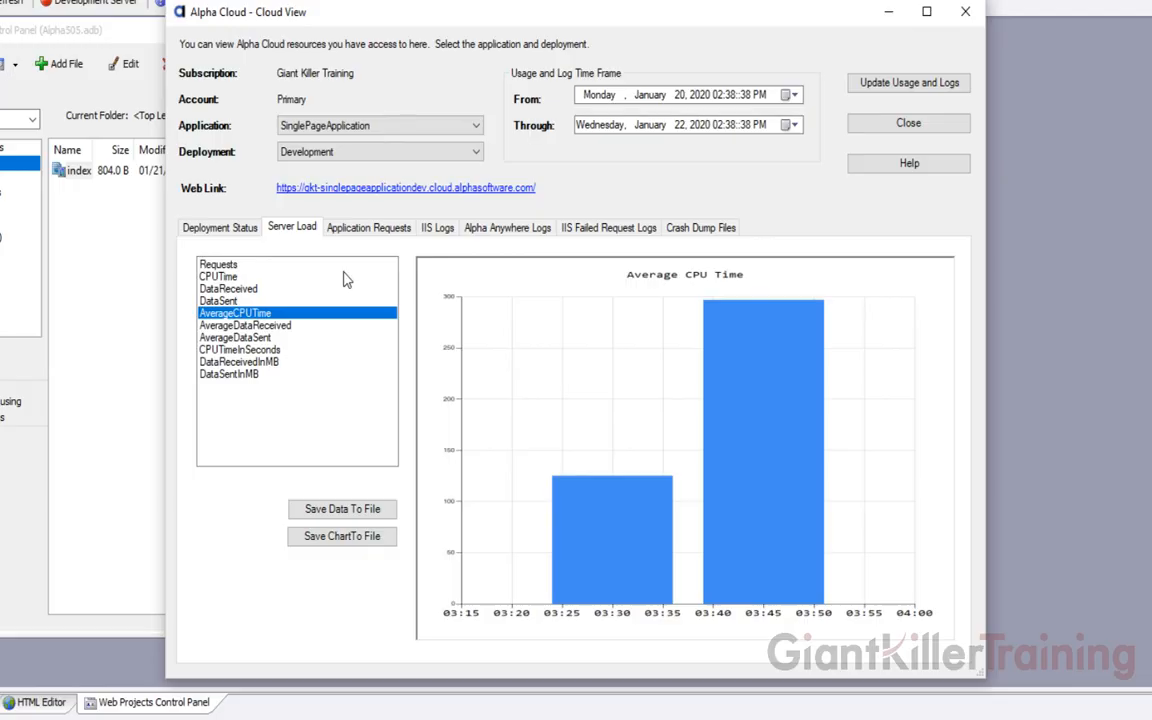
pyautogui.click(364, 229)
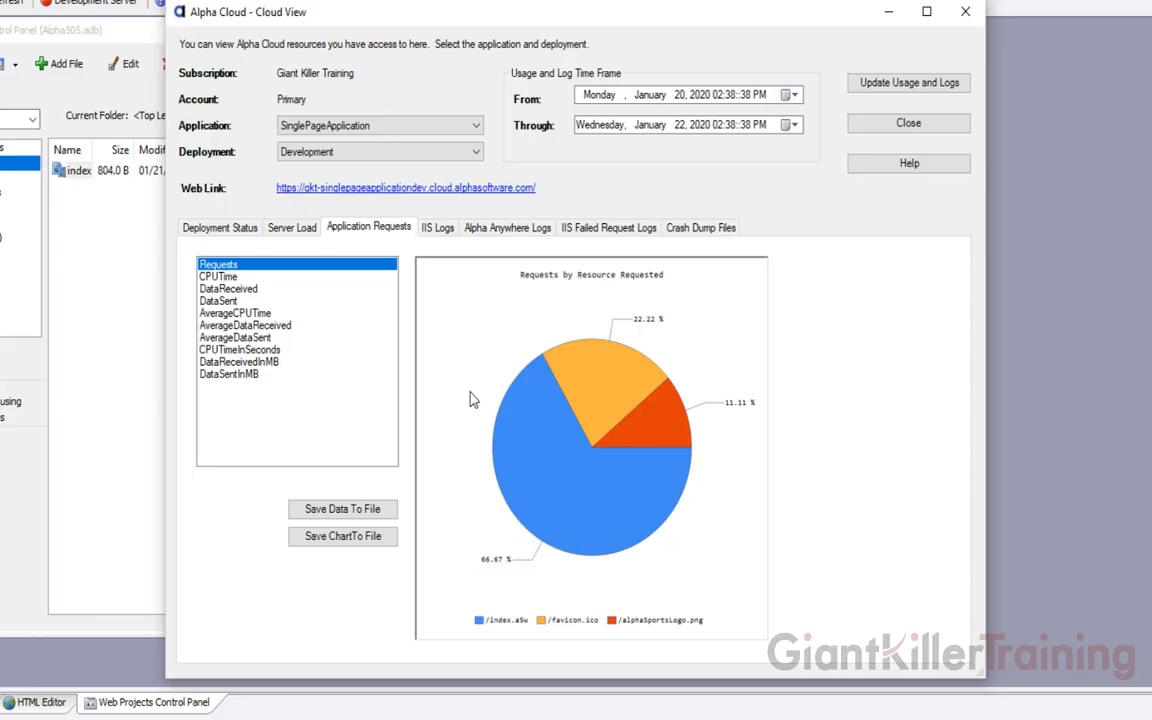
# Break down CPU time, data received and data sent by resource
pyautogui.click(240, 279)
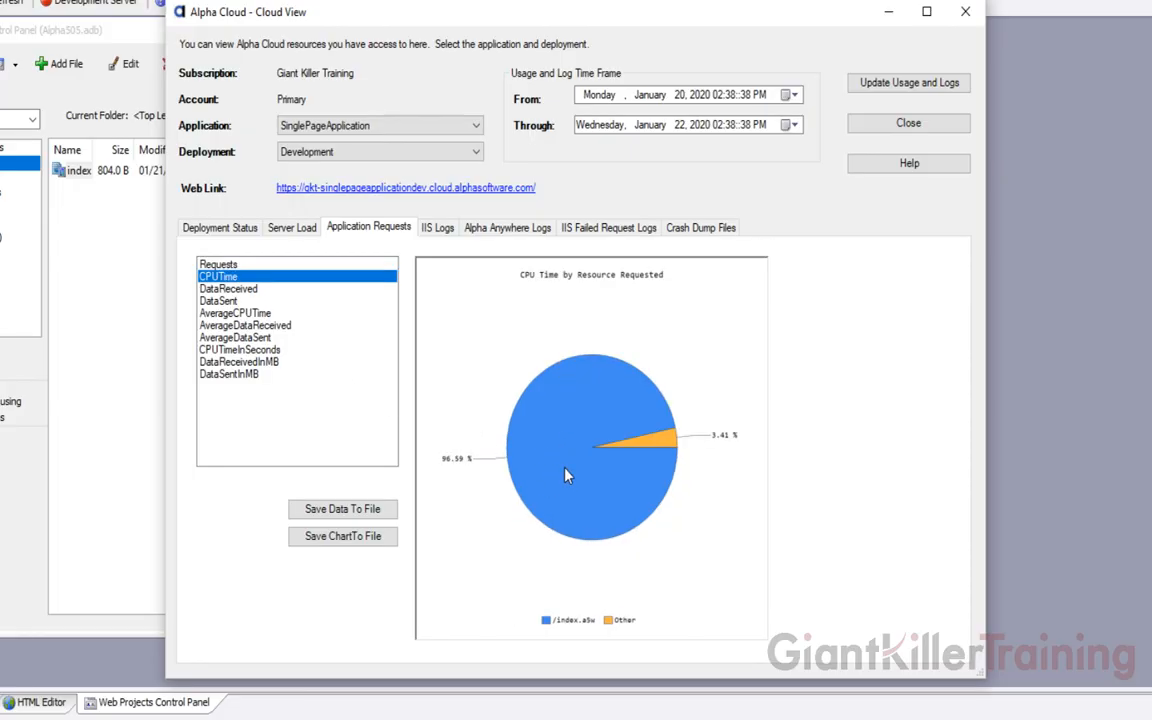
pyautogui.click(230, 288)
pyautogui.click(241, 302)
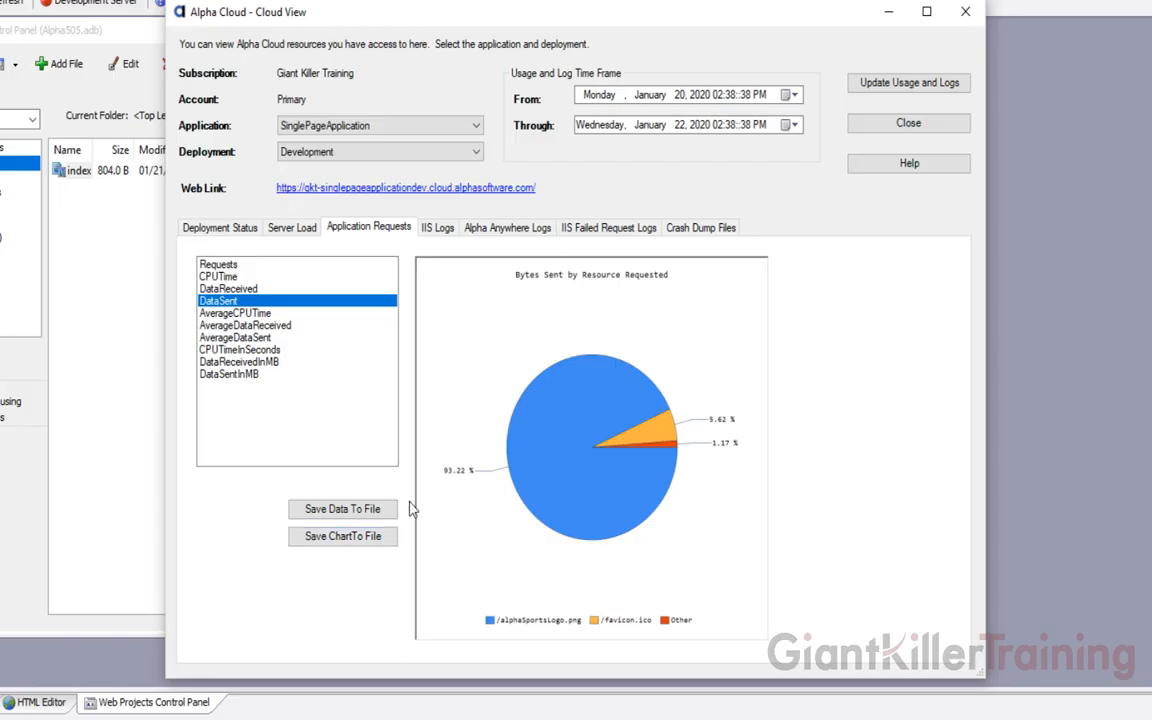
pyautogui.click(436, 230)
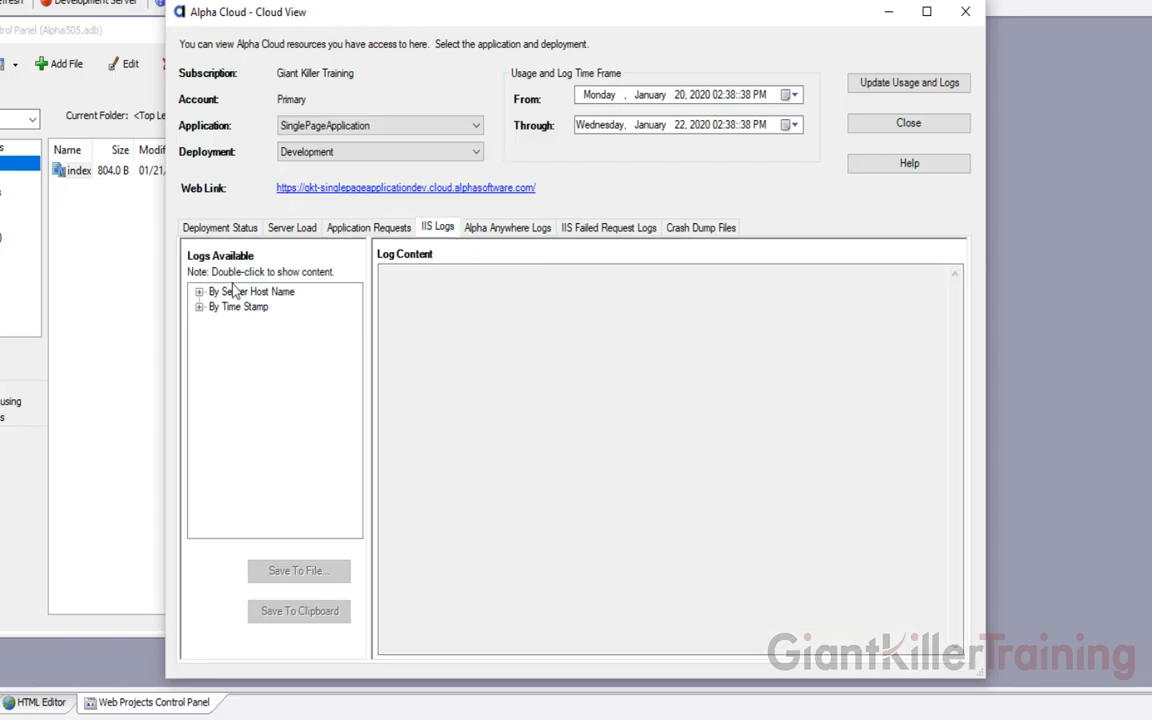
pyautogui.click(199, 291)
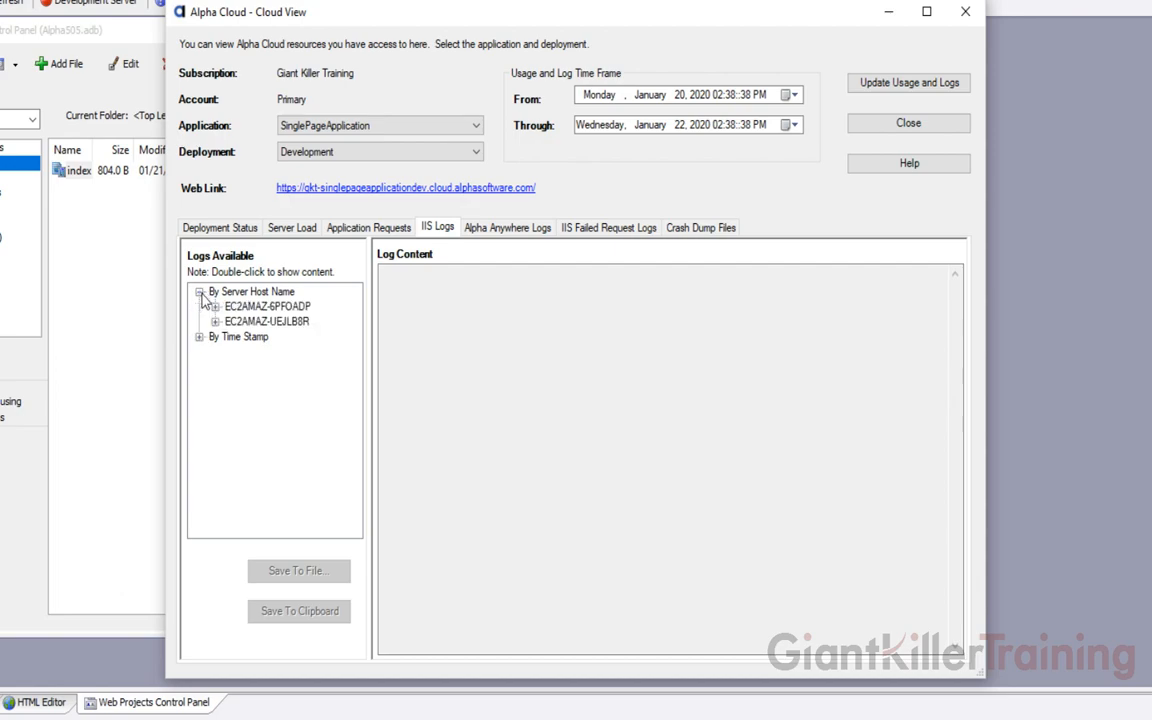
pyautogui.click(215, 306)
pyautogui.click(231, 322)
pyautogui.click(282, 337)
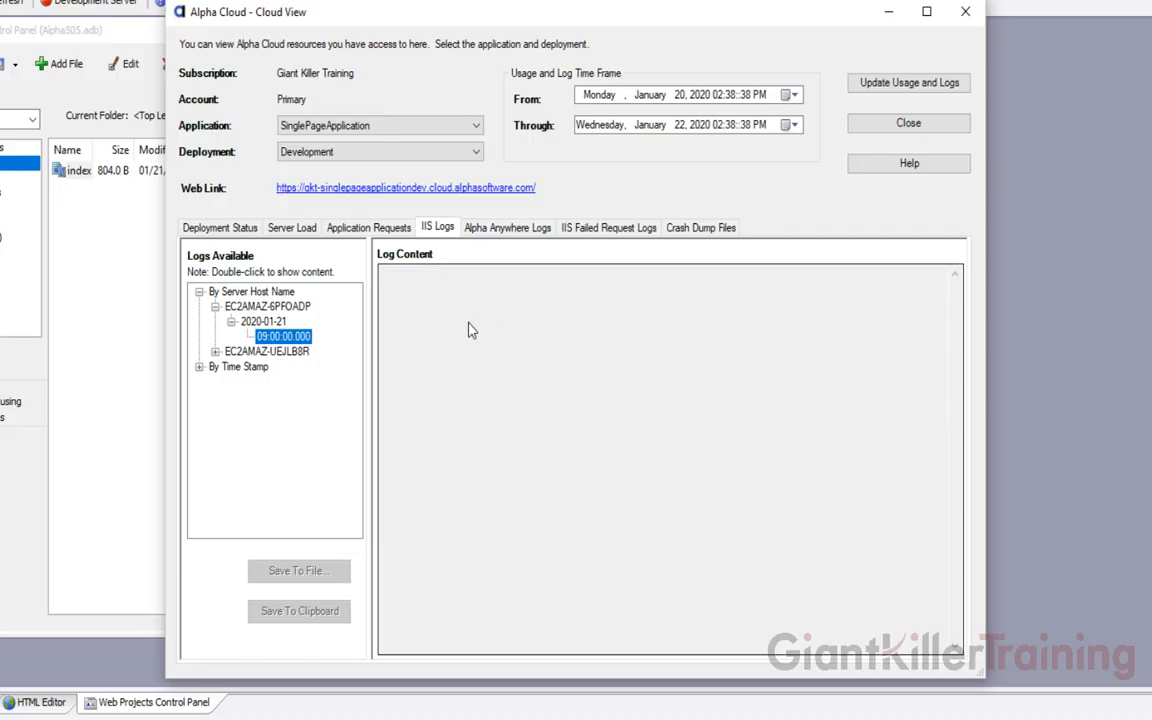
pyautogui.click(215, 351)
pyautogui.click(231, 366)
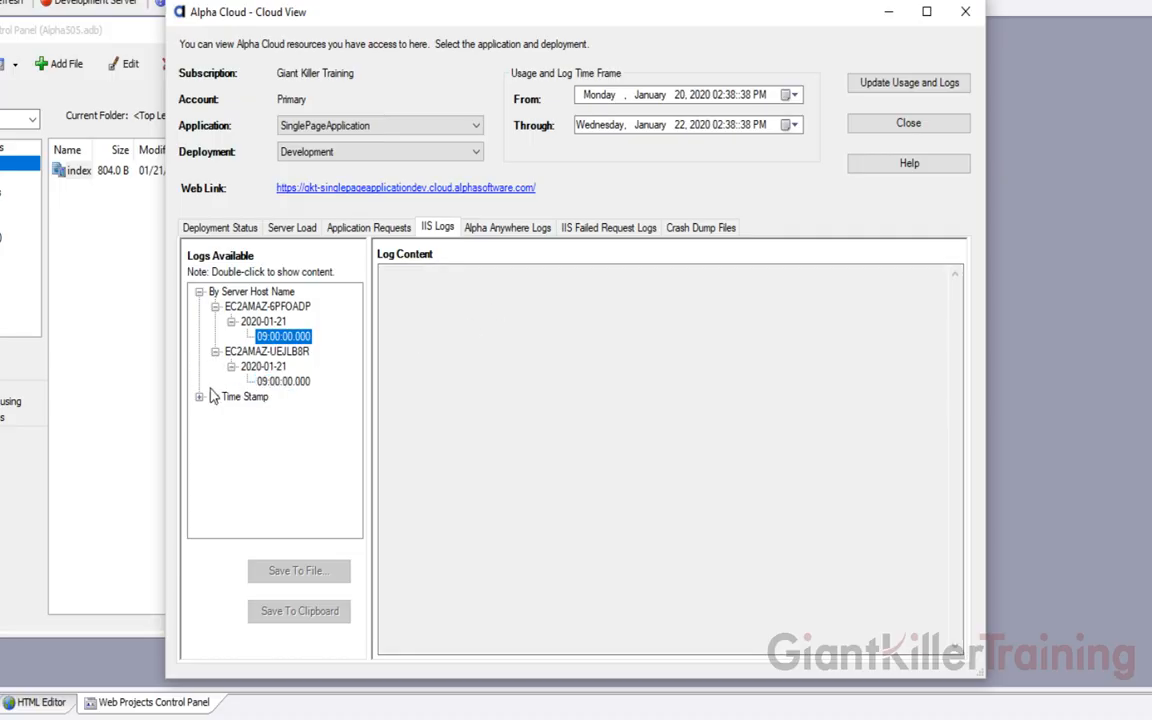
pyautogui.click(199, 396)
pyautogui.click(215, 411)
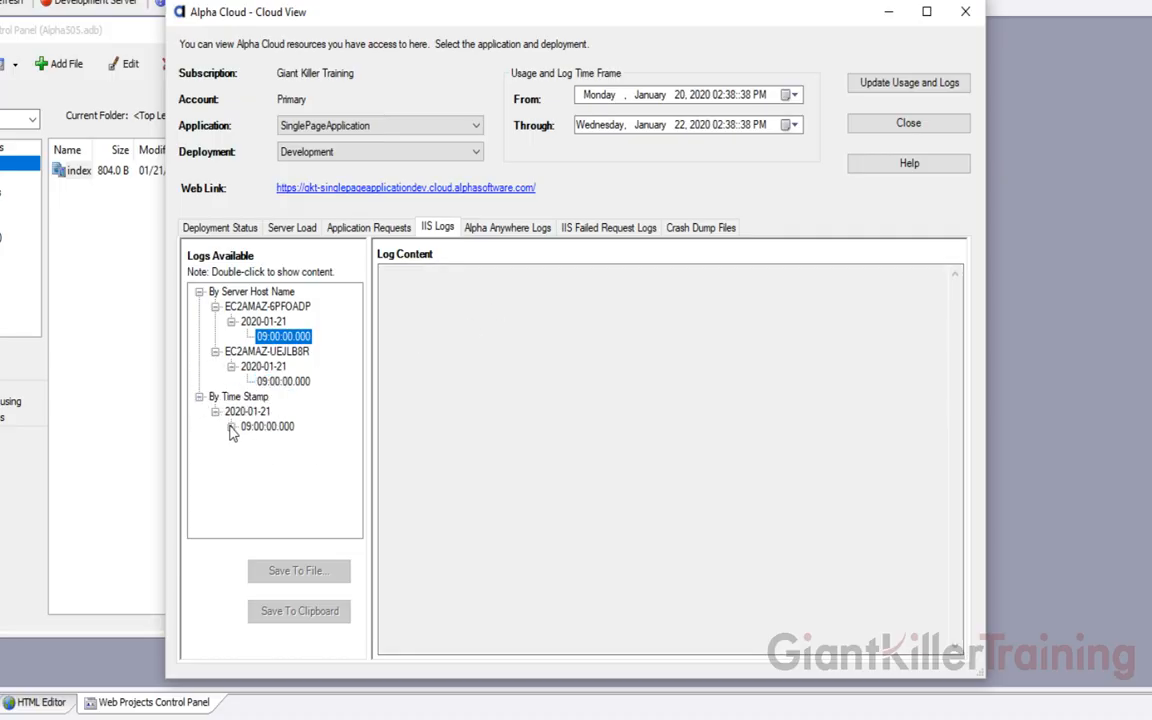
pyautogui.click(231, 427)
pyautogui.click(292, 442)
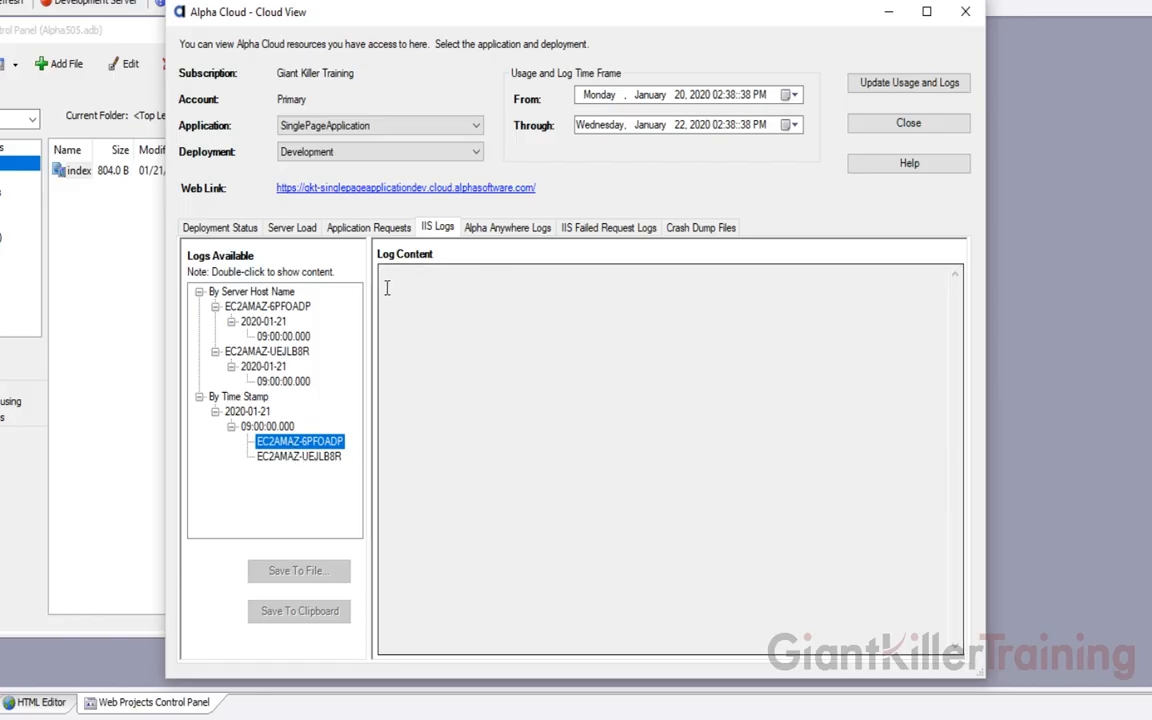
# Browse the Alpha Anywhere Logs for 2020-01-21, viewing server entries as formatted and plain text
pyautogui.click(507, 229)
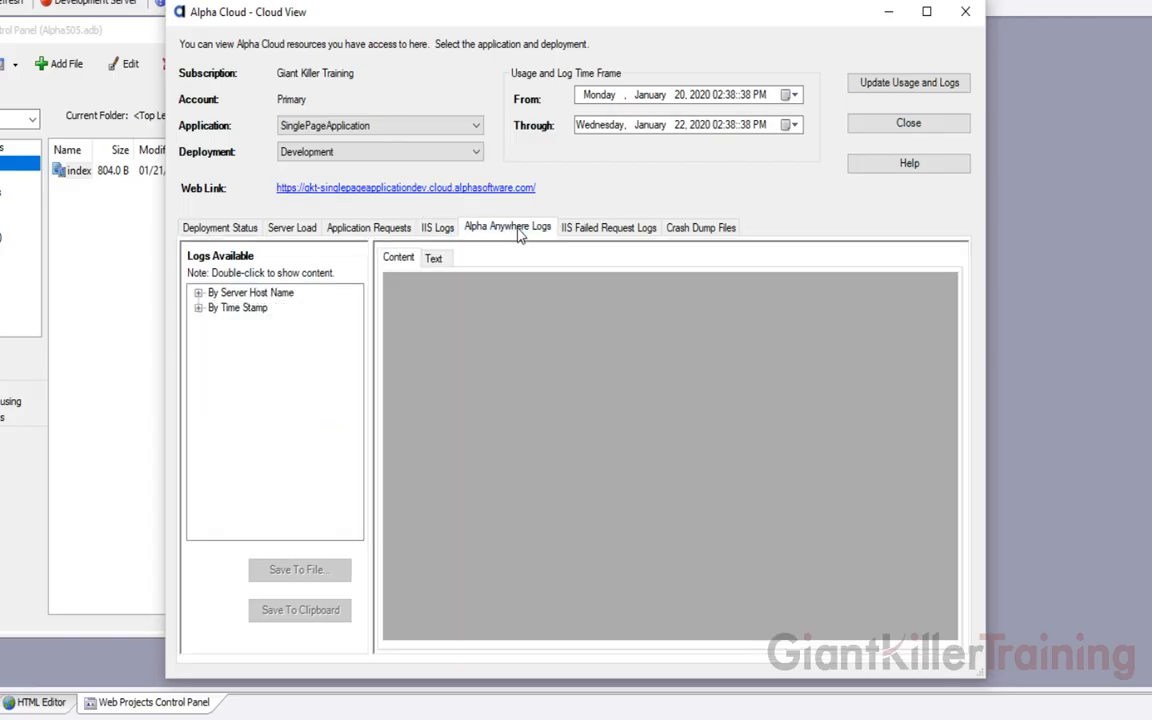
pyautogui.click(198, 308)
pyautogui.click(214, 323)
pyautogui.click(230, 338)
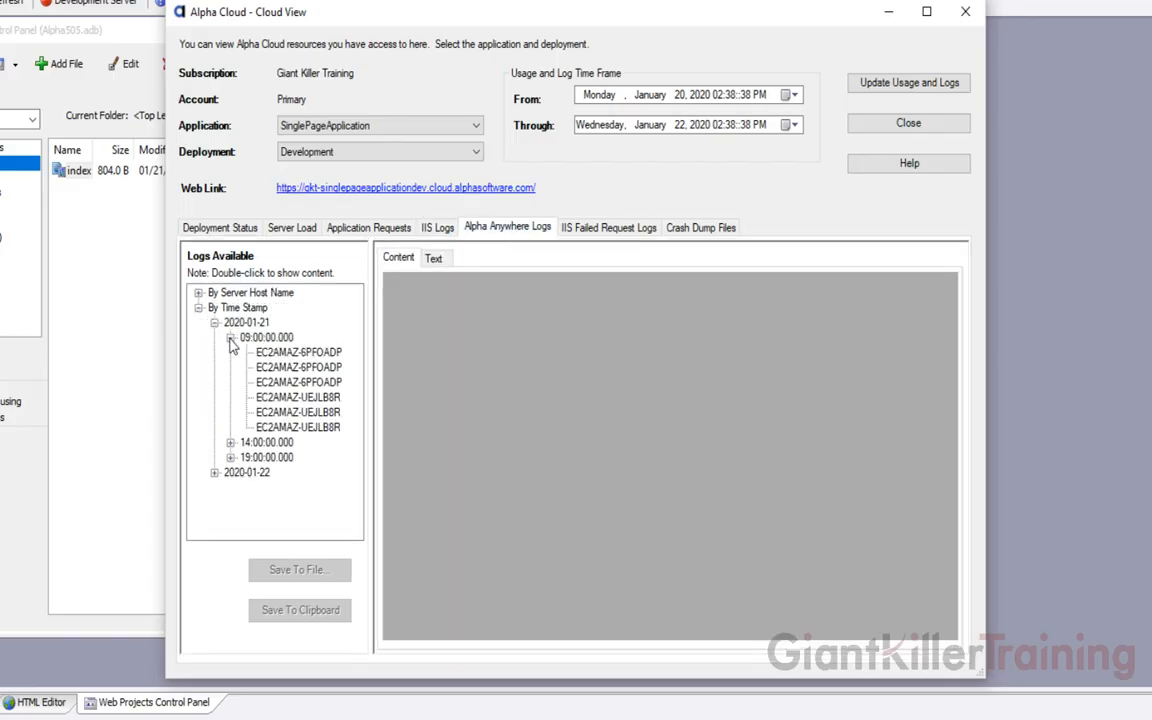
pyautogui.click(285, 353)
pyautogui.click(433, 258)
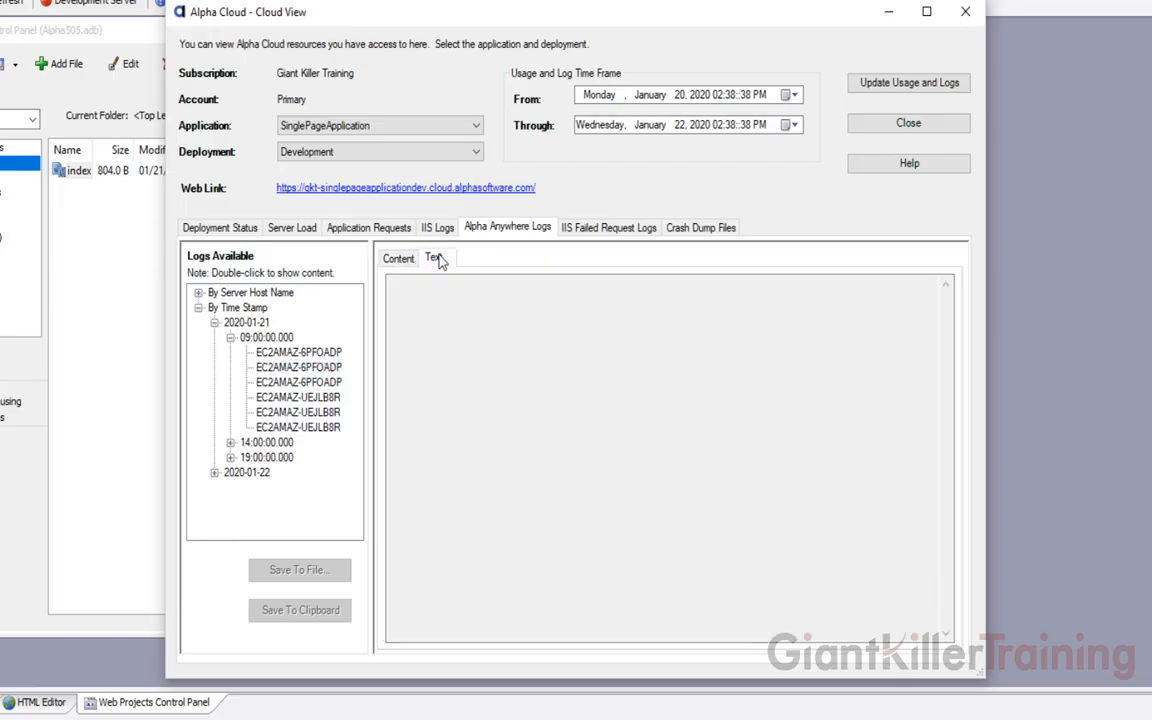
pyautogui.click(398, 257)
pyautogui.click(280, 382)
pyautogui.click(260, 367)
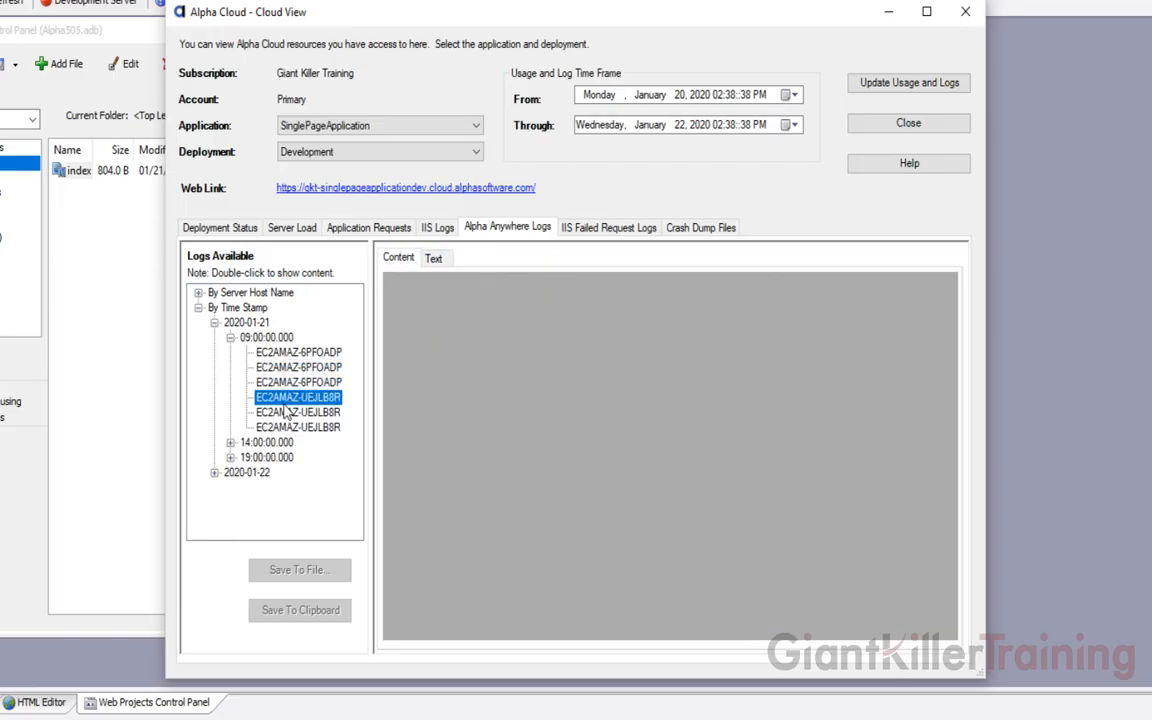
pyautogui.click(262, 351)
pyautogui.click(268, 455)
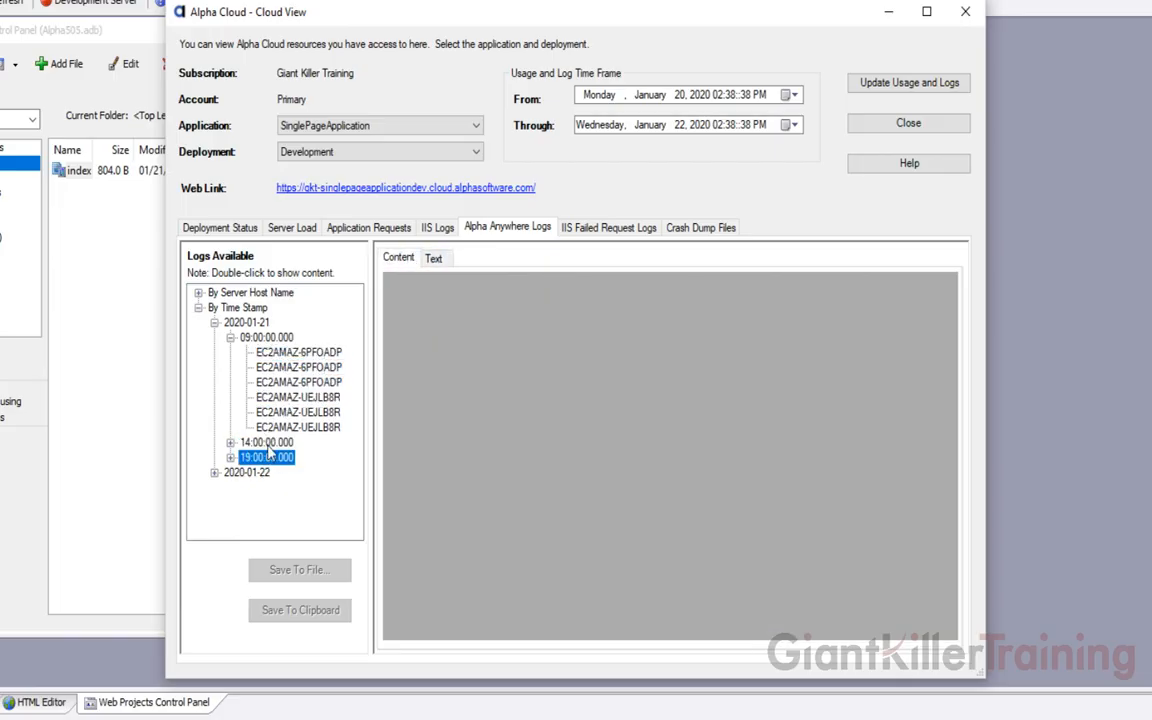
pyautogui.click(245, 322)
pyautogui.click(258, 337)
pyautogui.click(238, 307)
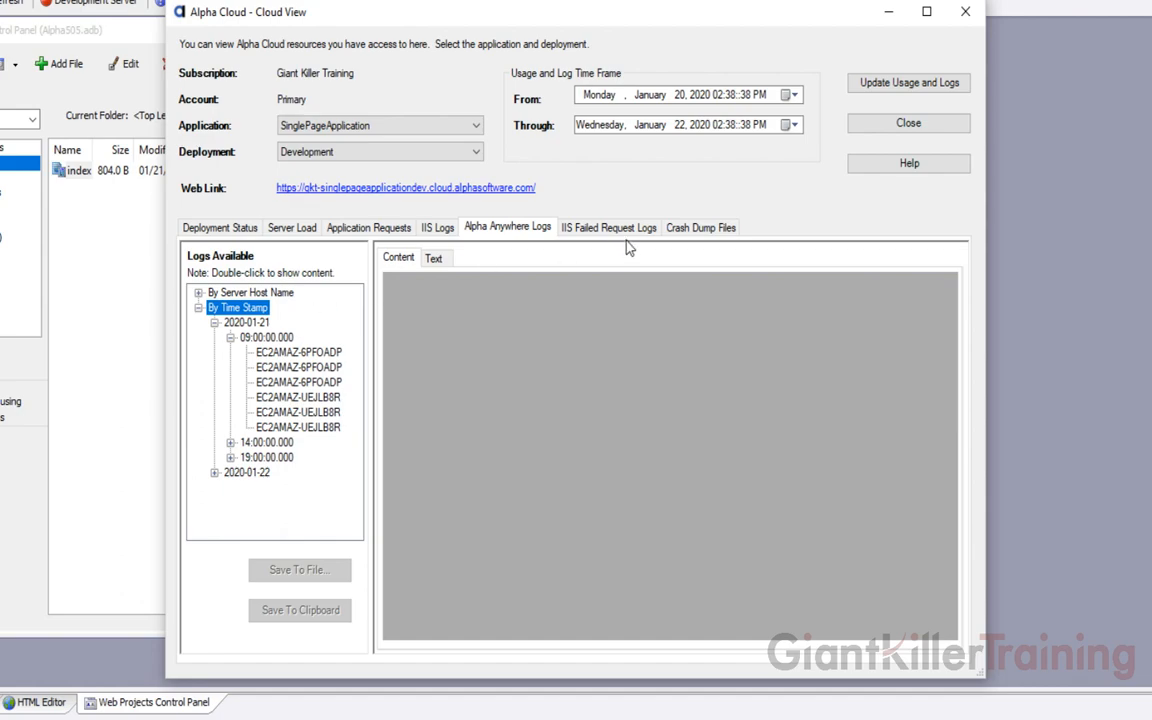
# Check the IIS Failed Request Logs and Crash Dump Files, then return to Deployment Status
pyautogui.click(603, 228)
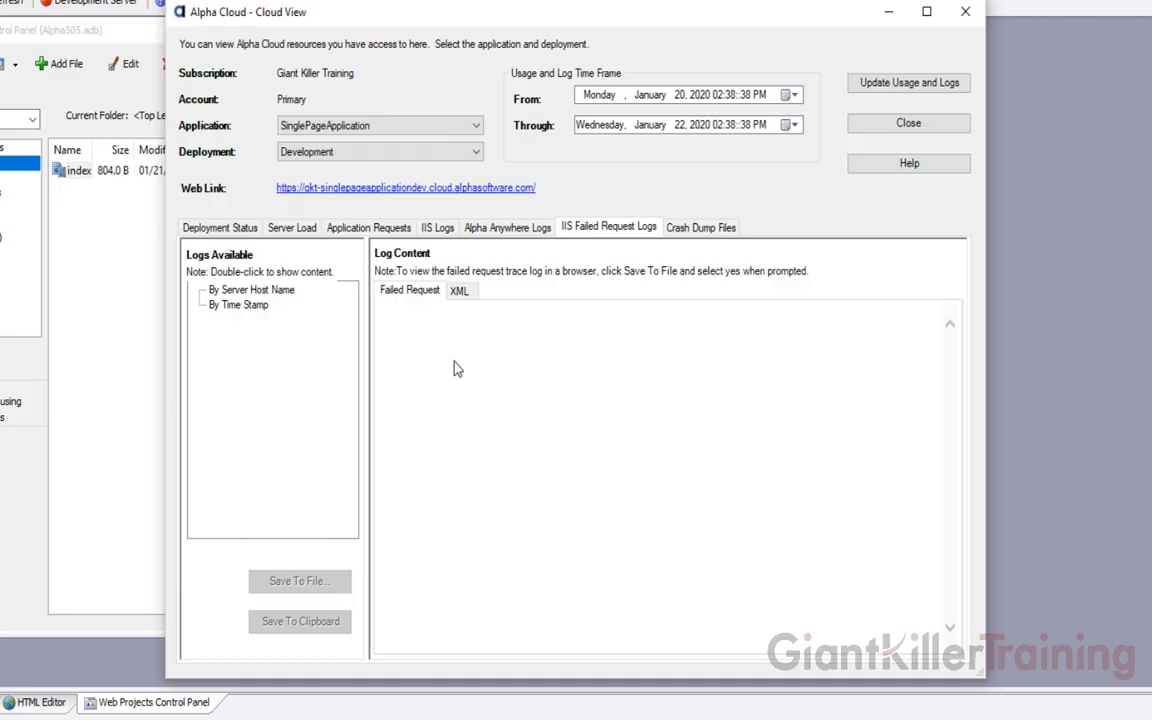
pyautogui.click(702, 228)
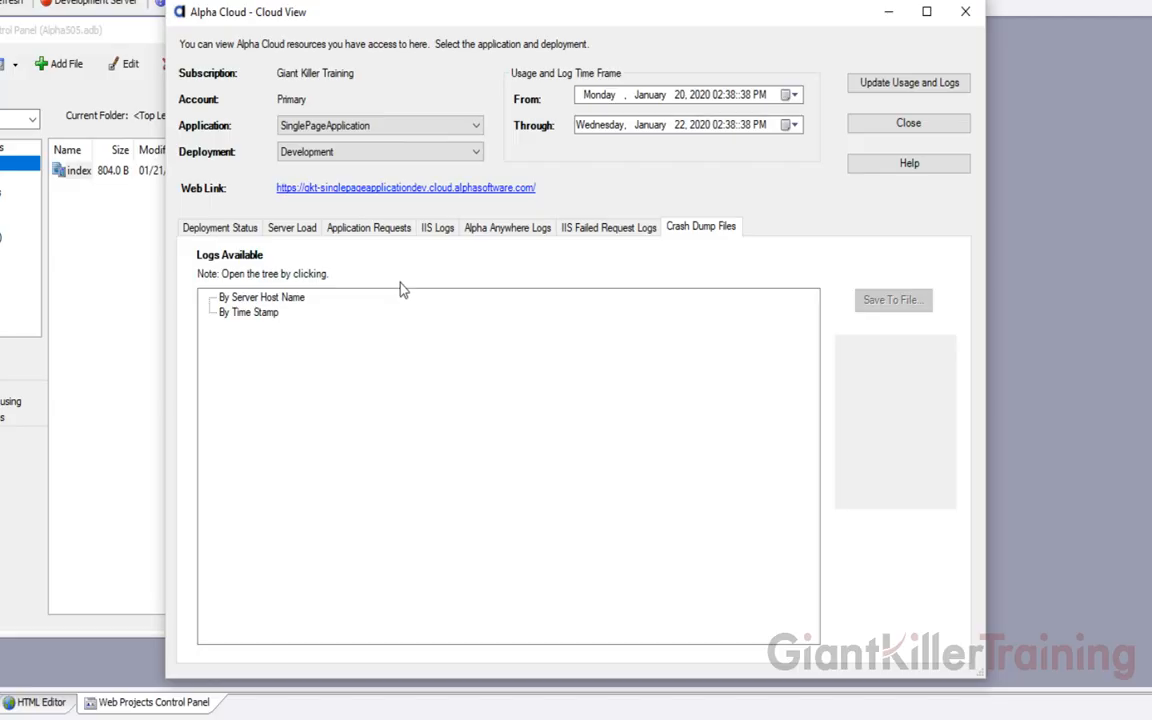
pyautogui.click(232, 229)
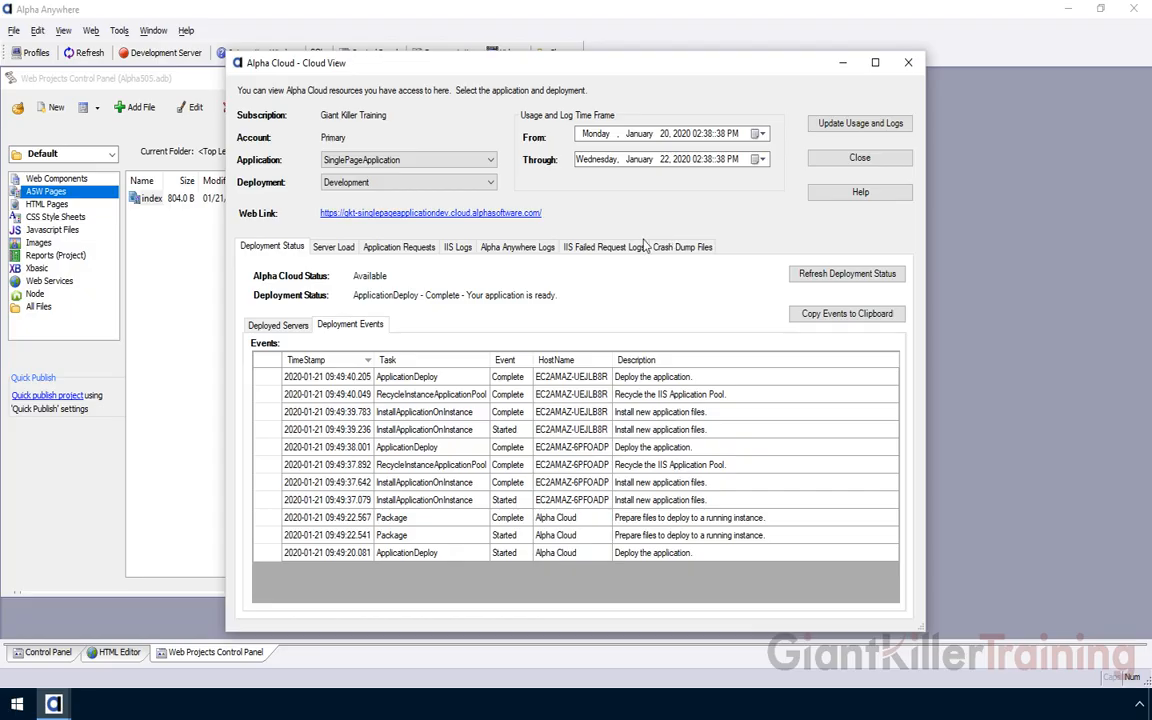
# Review the Server Load and Application Requests charts, then close the Alpha Cloud view
pyautogui.click(333, 247)
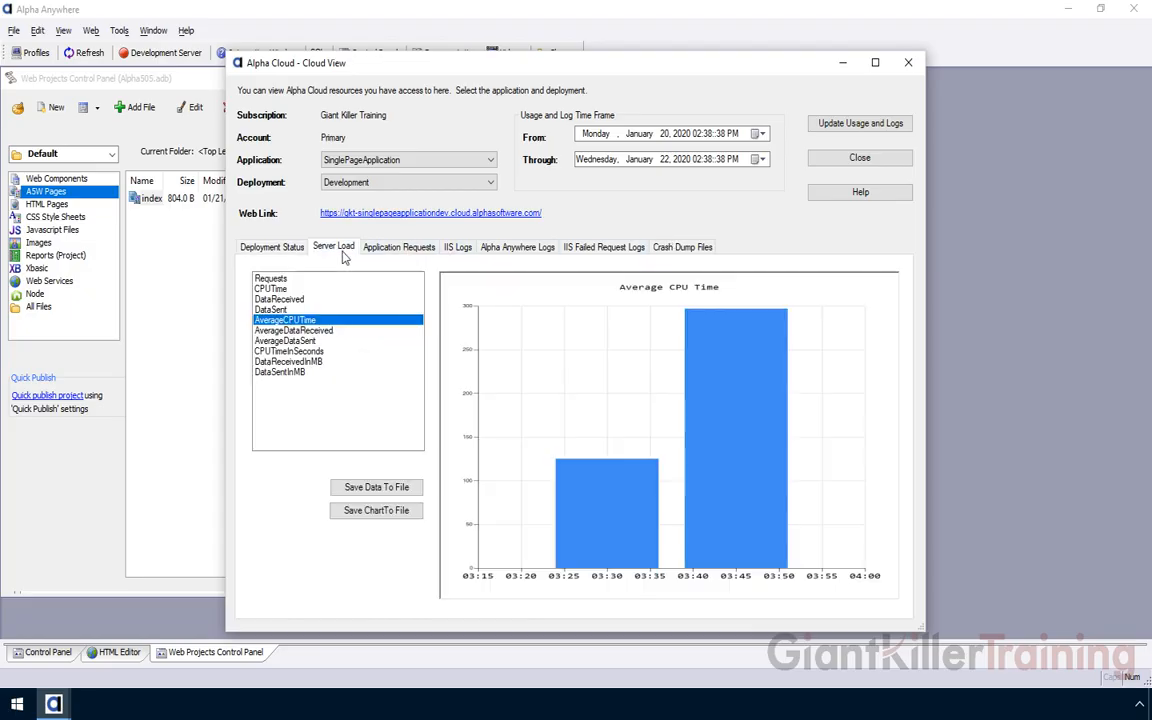
pyautogui.click(390, 250)
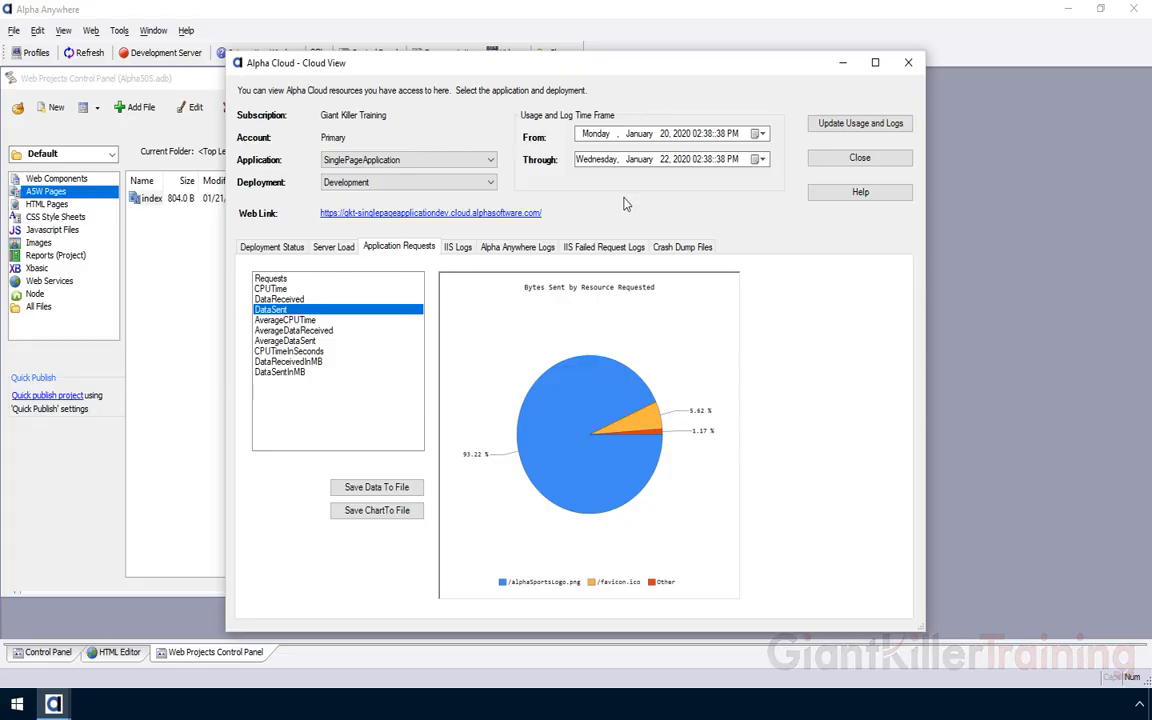
pyautogui.click(859, 158)
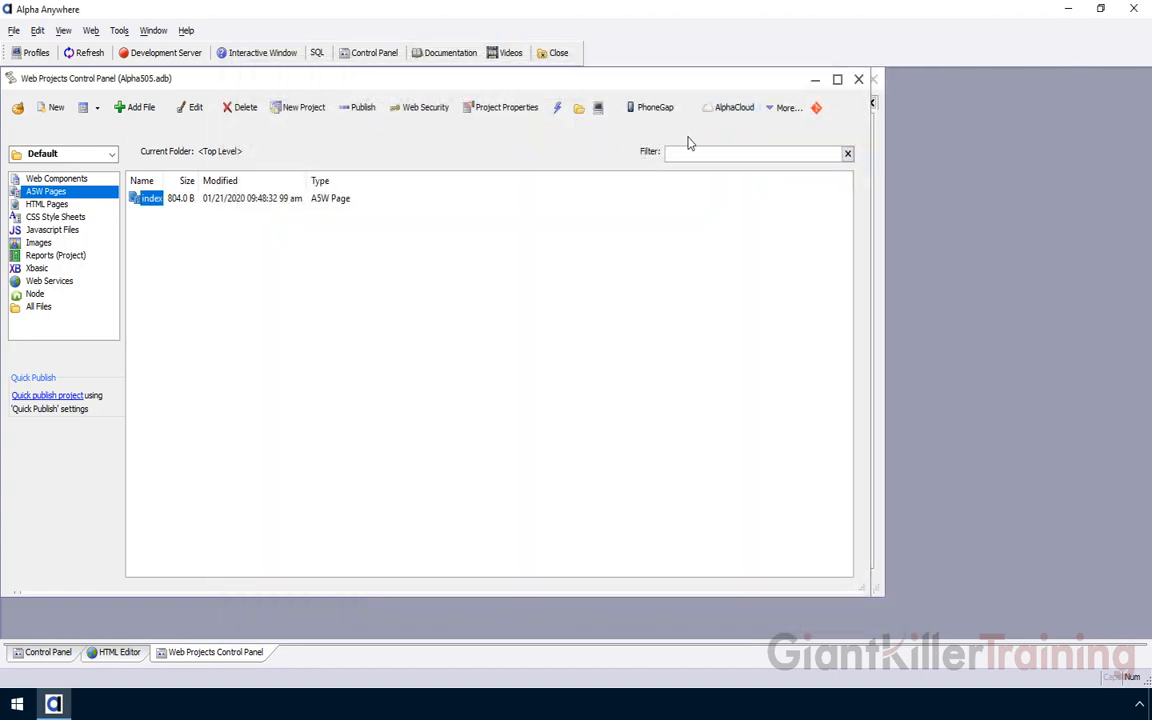
# Open Manage Deployments via the AlphaCloud toolbar menu, Advanced > Deployments
pyautogui.click(734, 108)
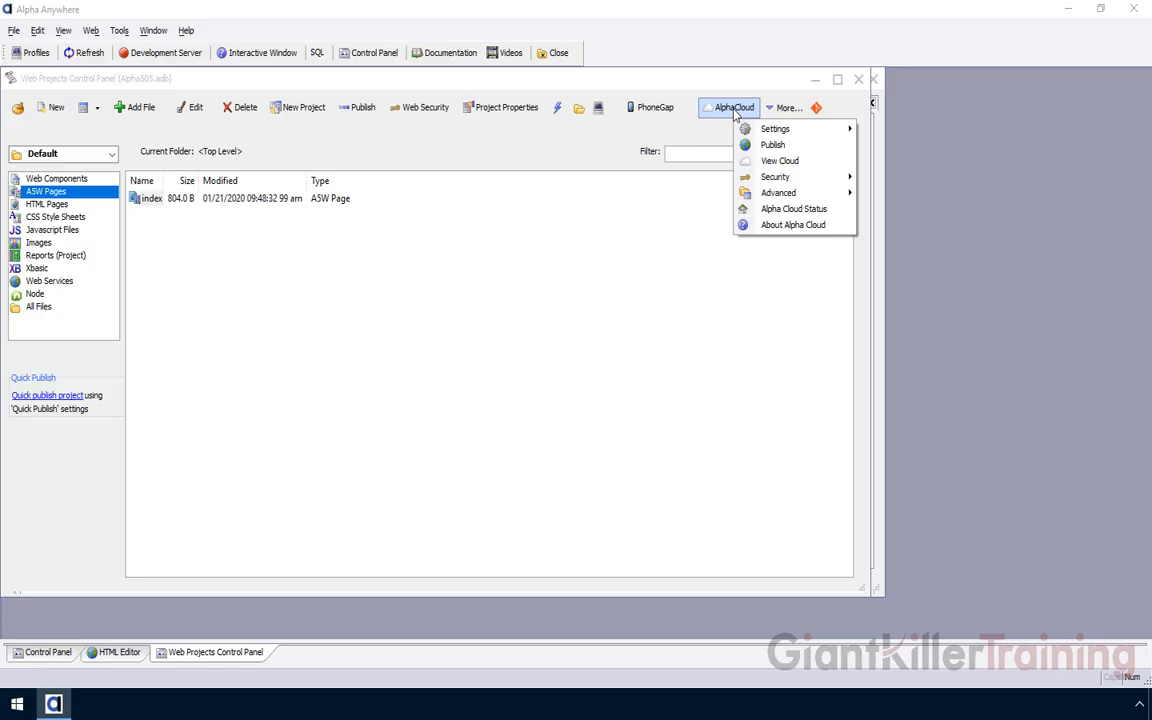
pyautogui.moveTo(776, 178)
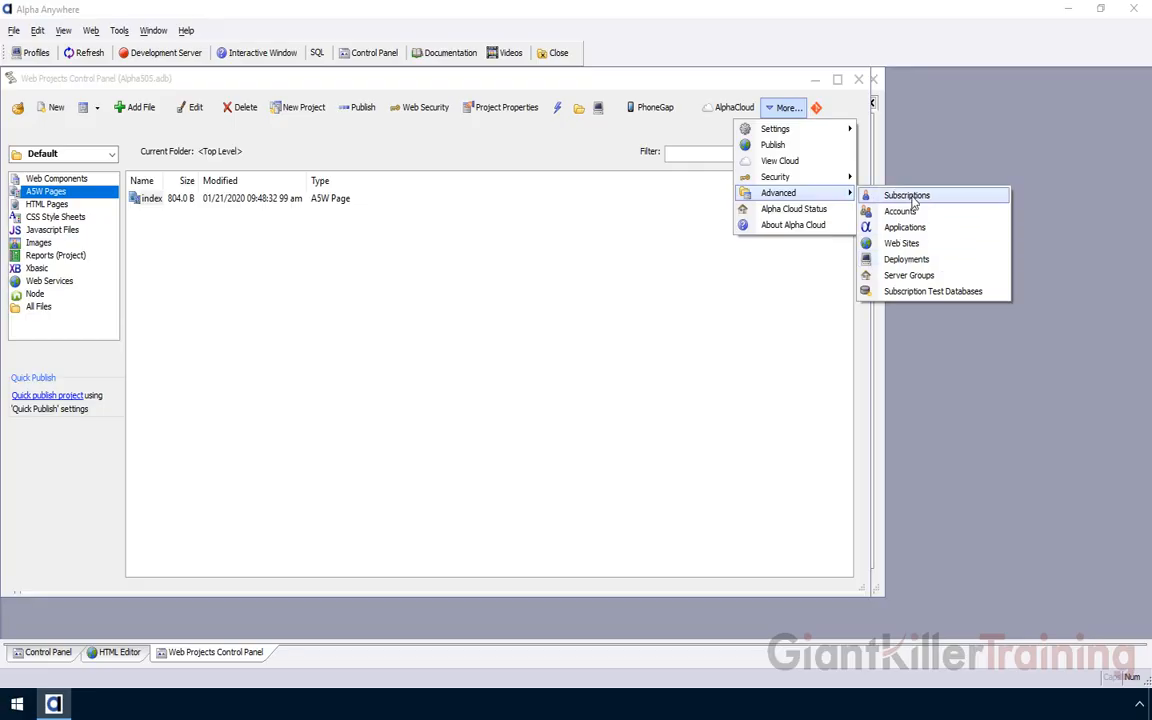
pyautogui.click(905, 260)
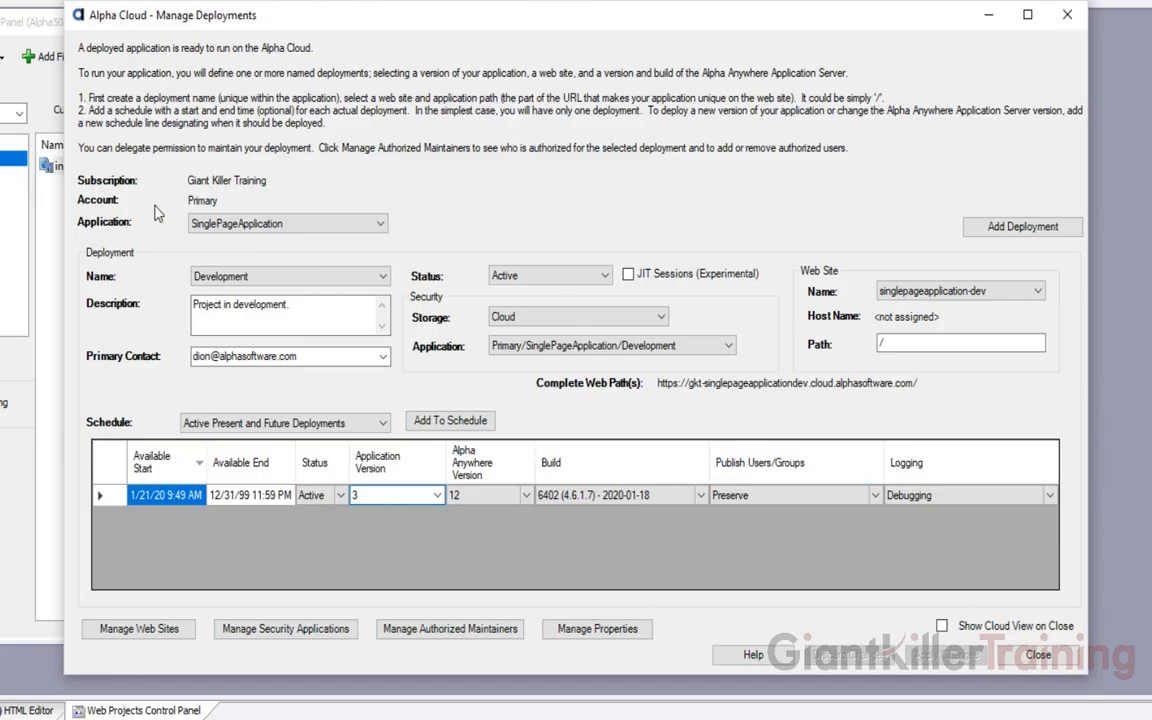
pyautogui.click(248, 224)
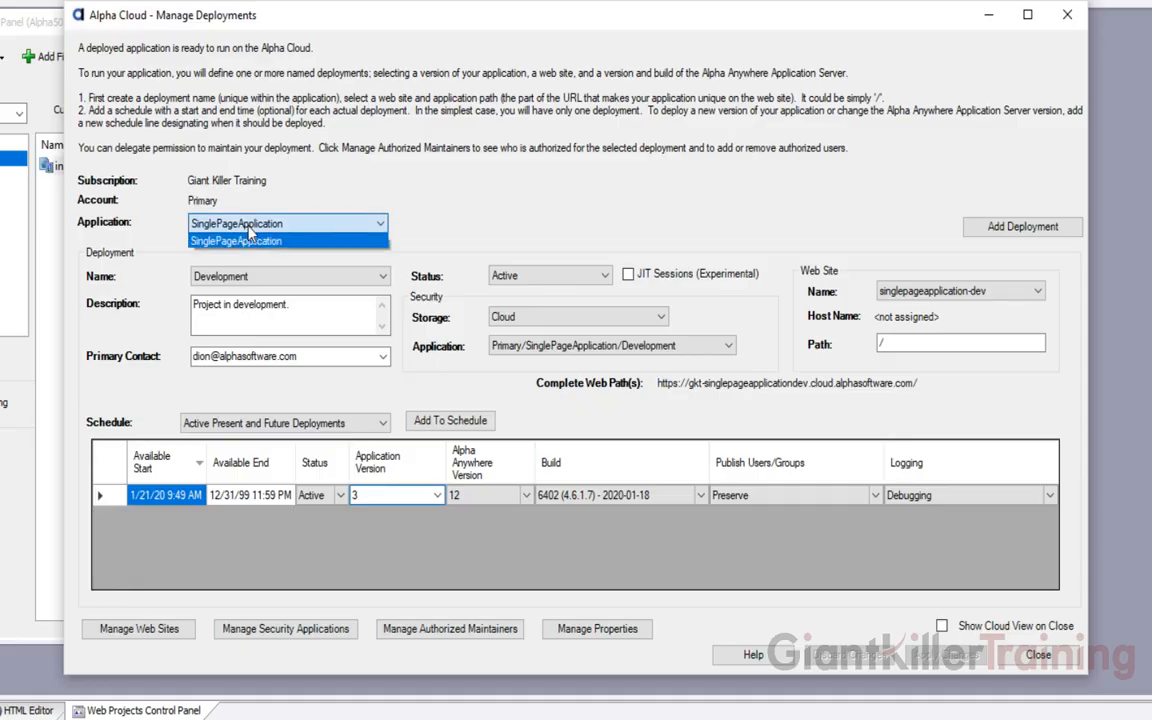
pyautogui.click(224, 206)
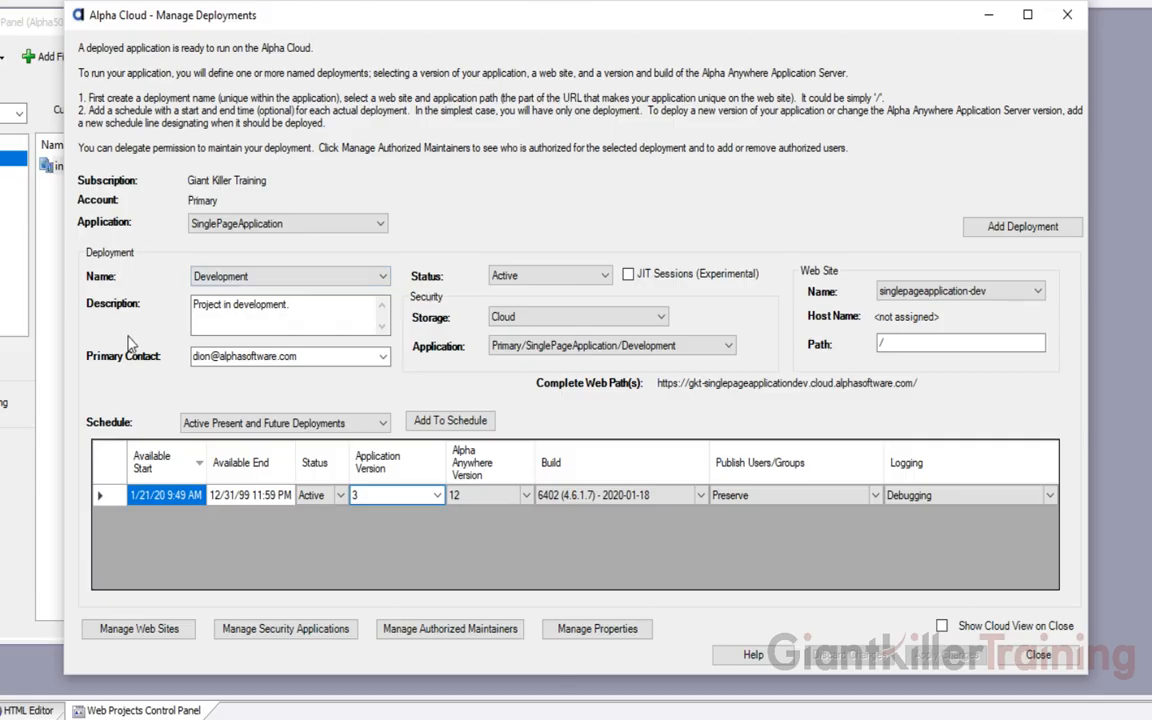
pyautogui.click(298, 278)
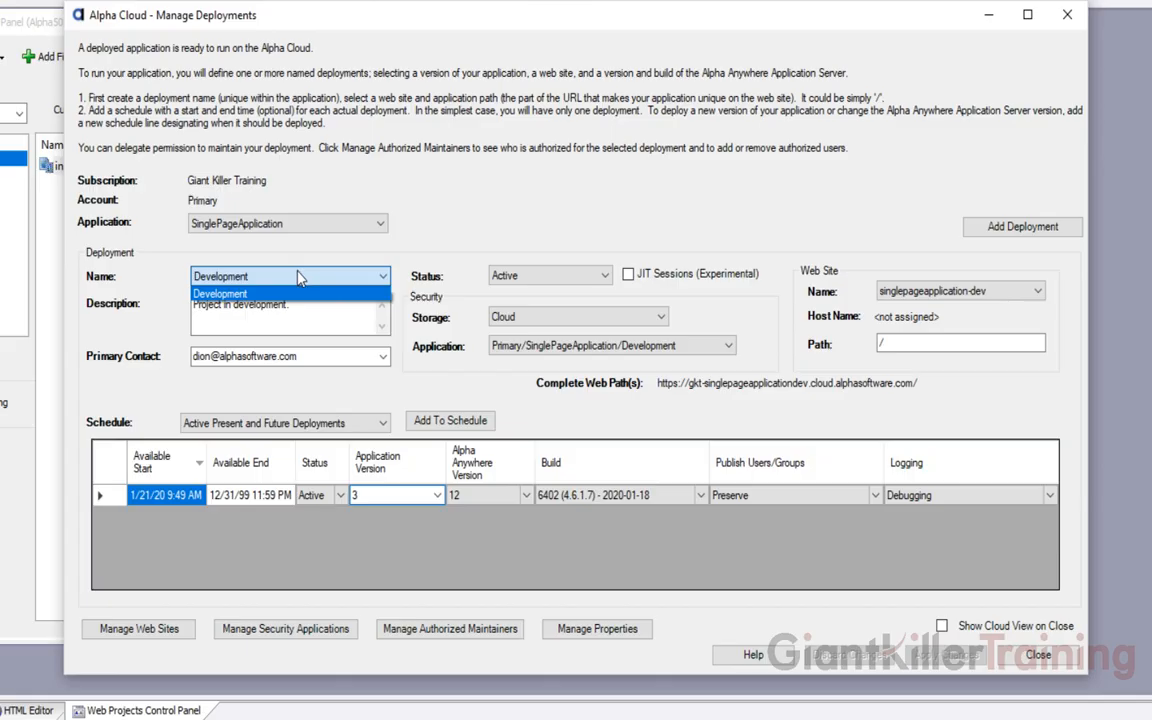
pyautogui.click(297, 276)
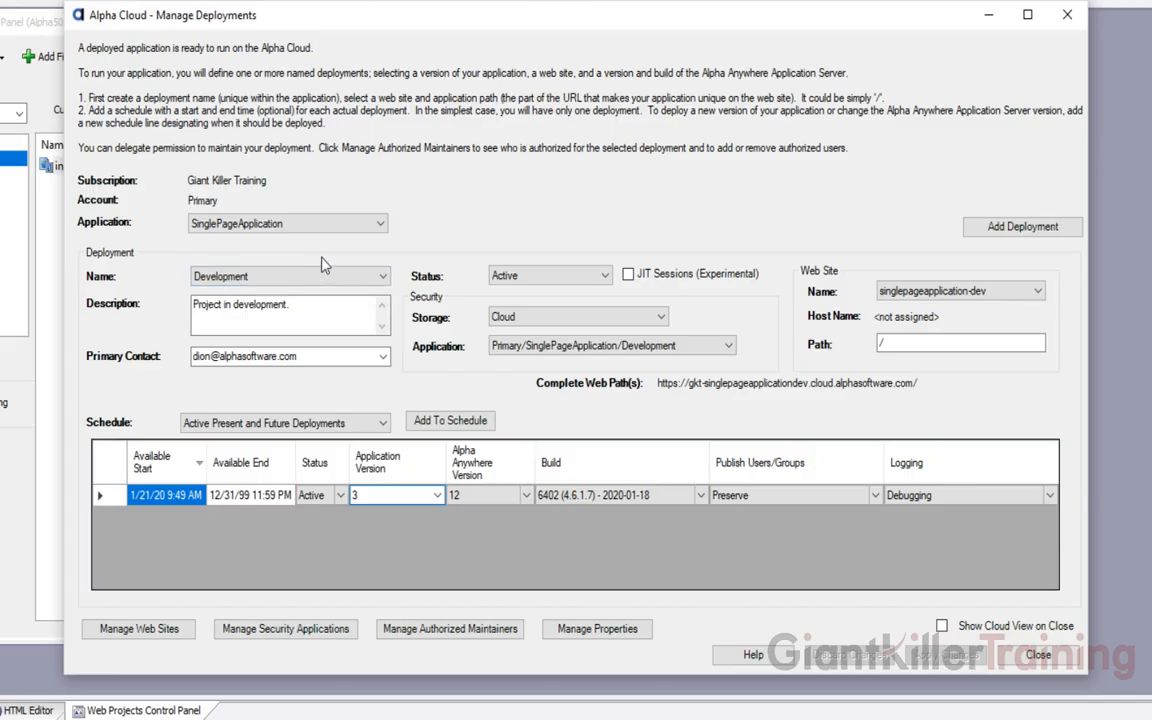
pyautogui.moveTo(568, 284)
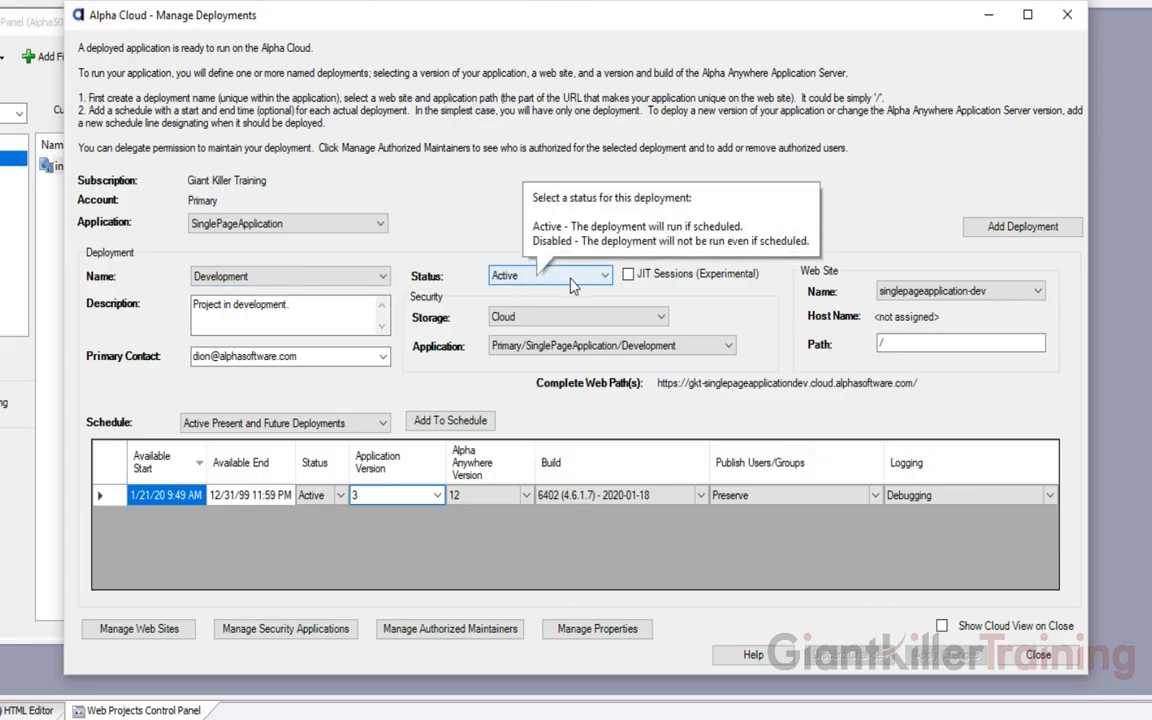
pyautogui.click(572, 286)
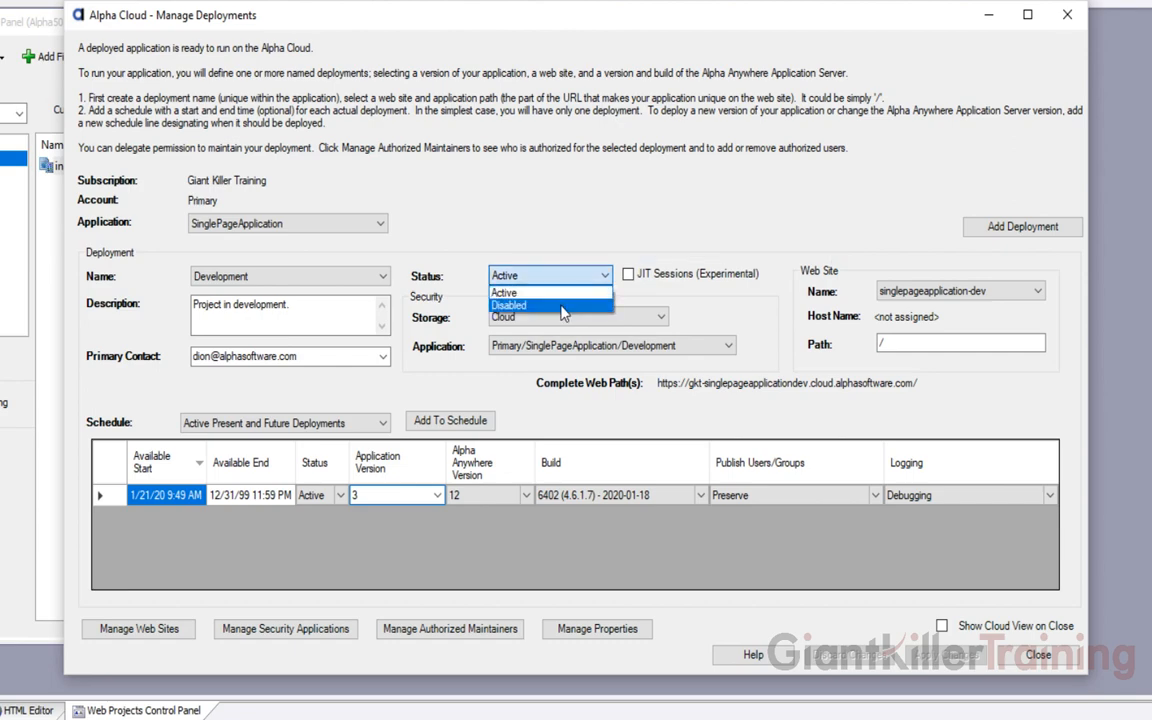
pyautogui.click(534, 228)
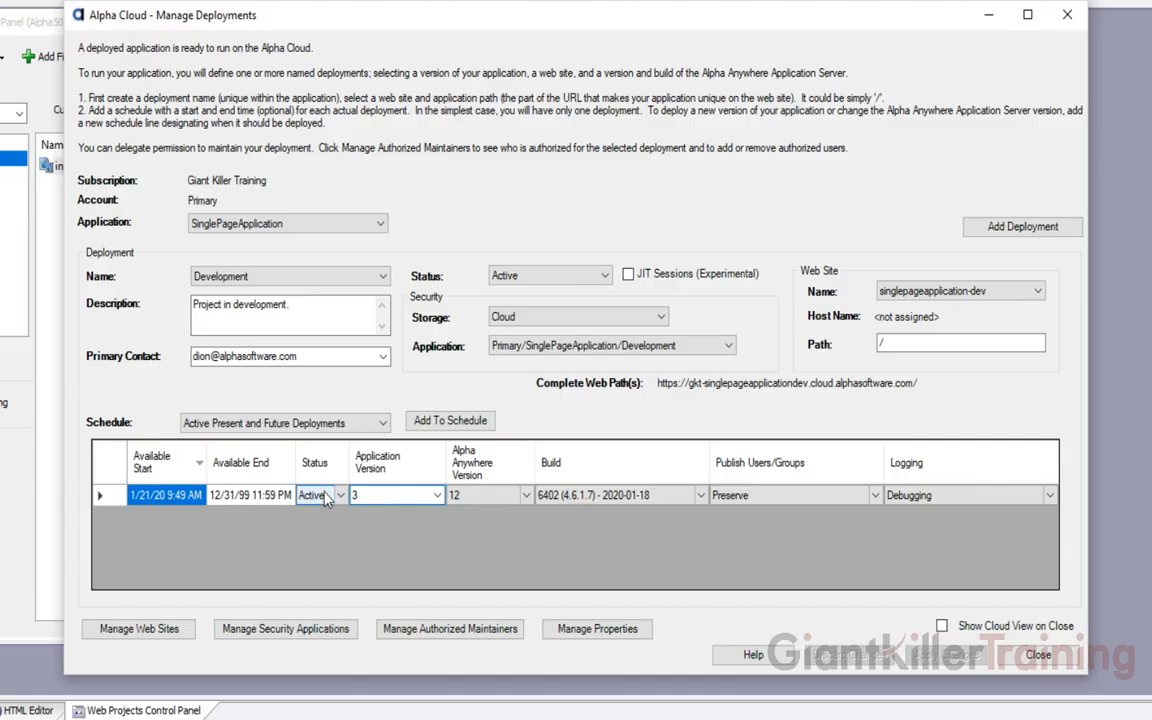
pyautogui.click(403, 497)
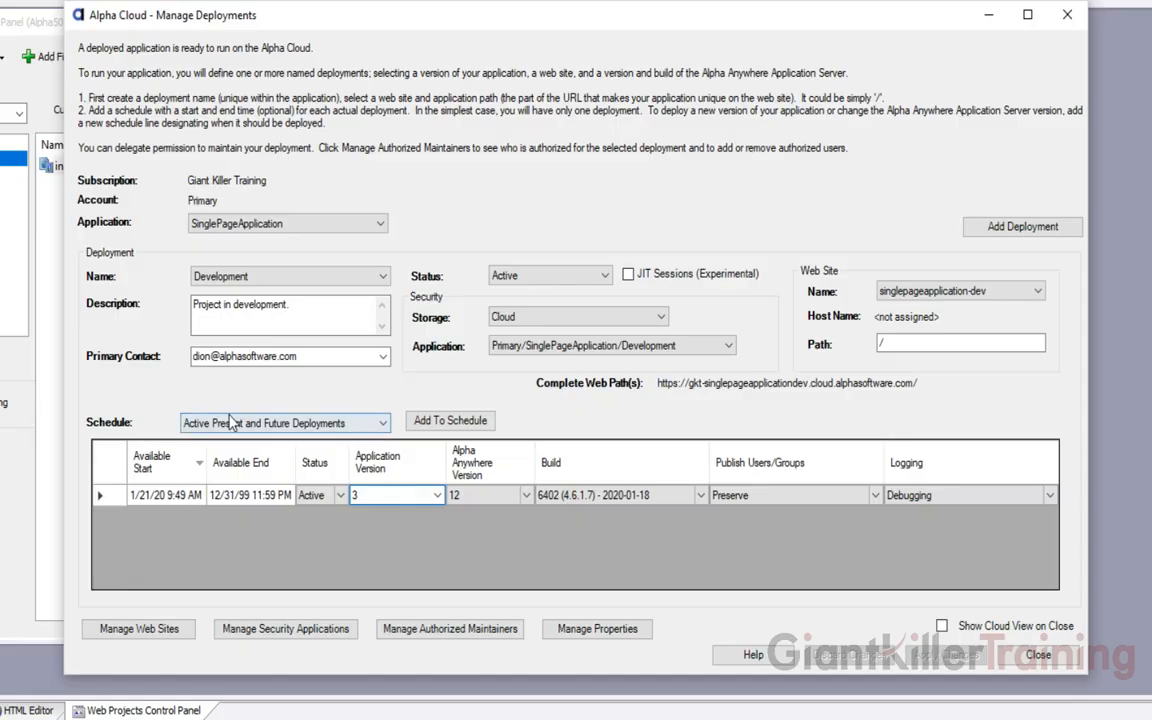
# Show all schedule entries and inspect the version 3 and version 2 schedule rows
pyautogui.click(360, 426)
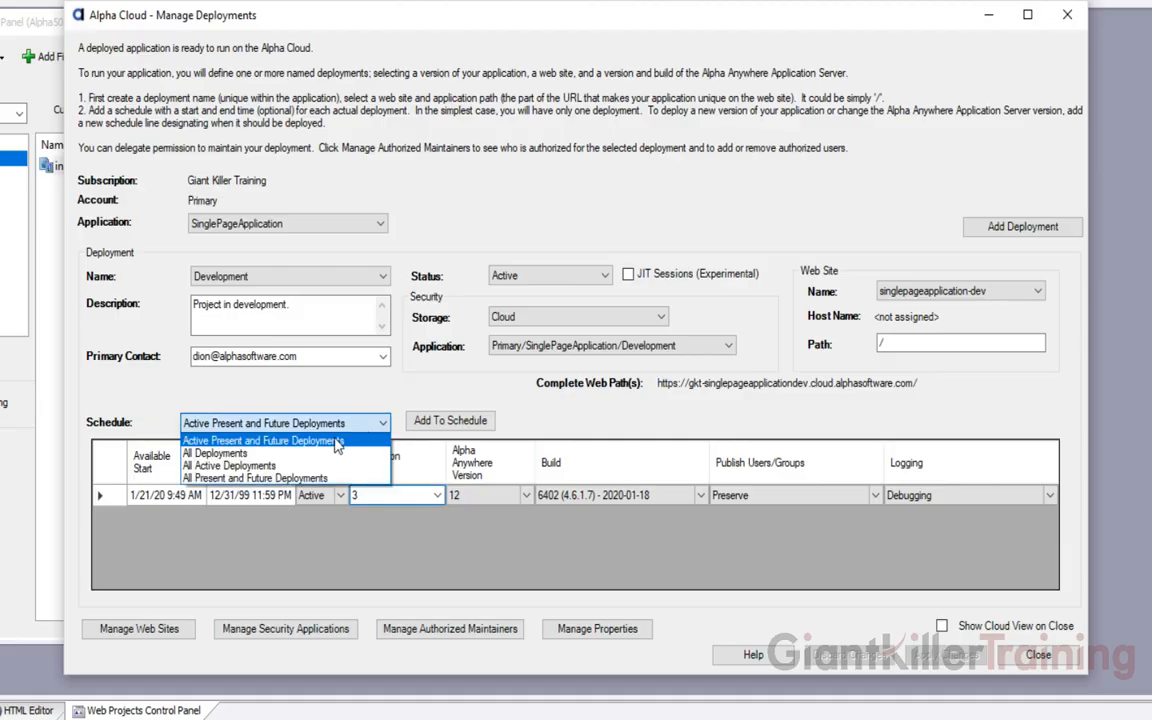
pyautogui.click(220, 454)
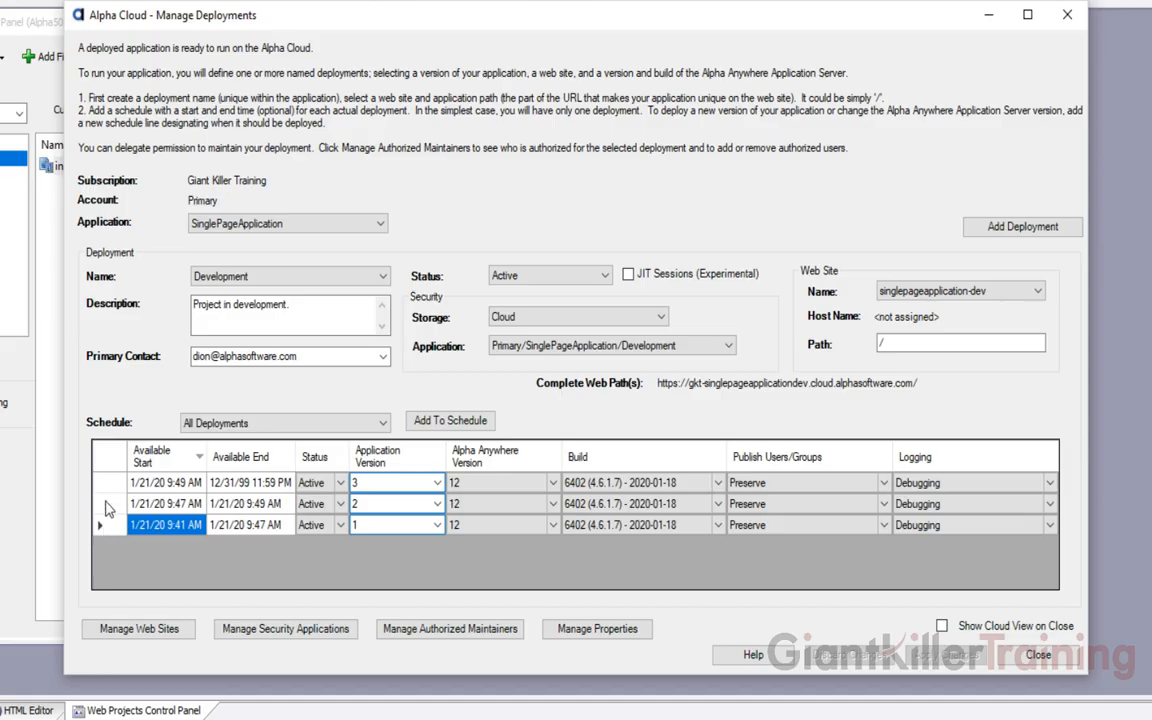
pyautogui.click(160, 483)
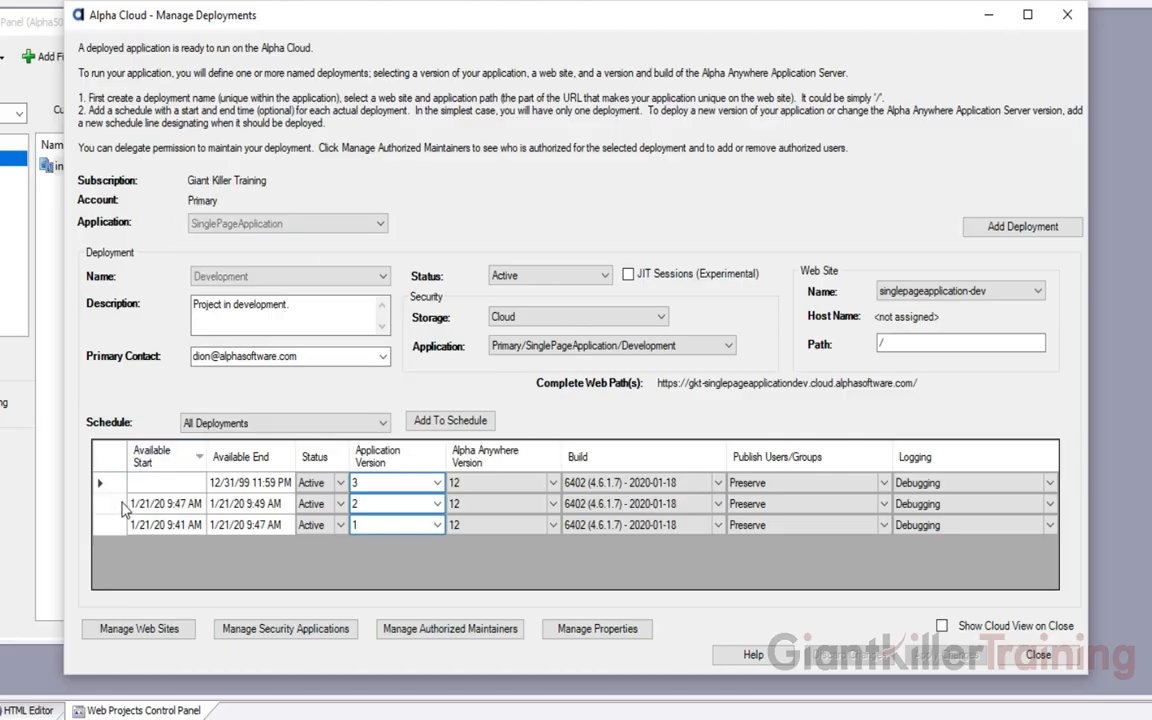
pyautogui.click(120, 505)
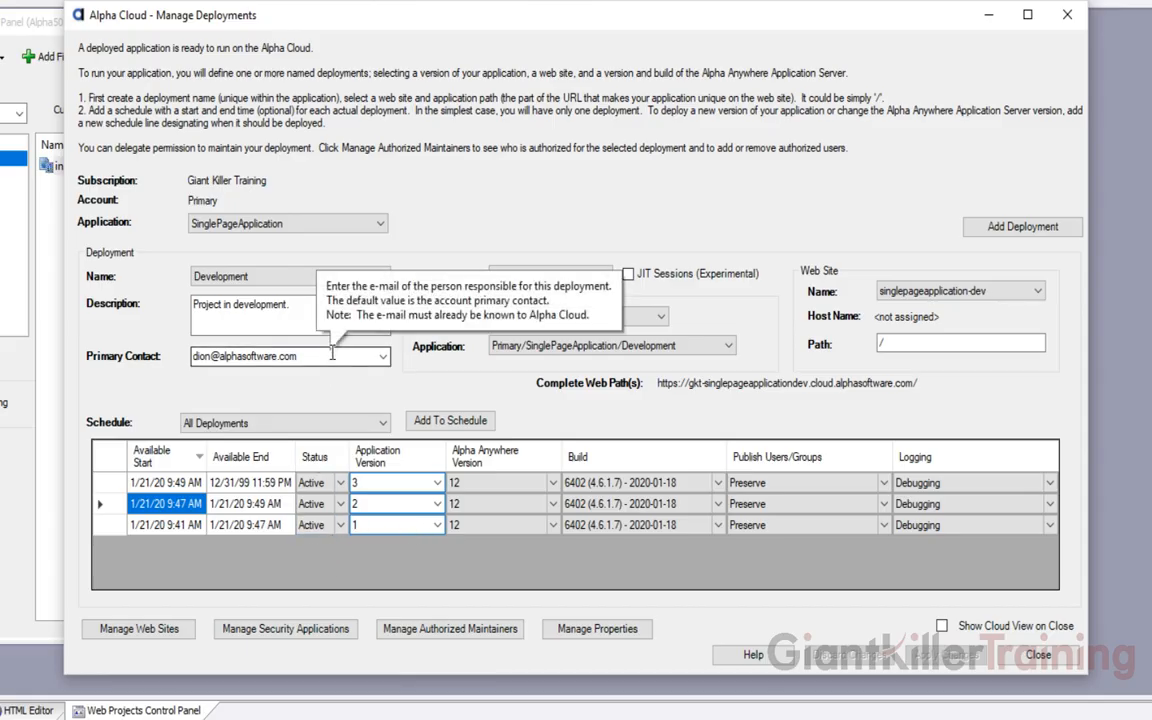
pyautogui.click(185, 484)
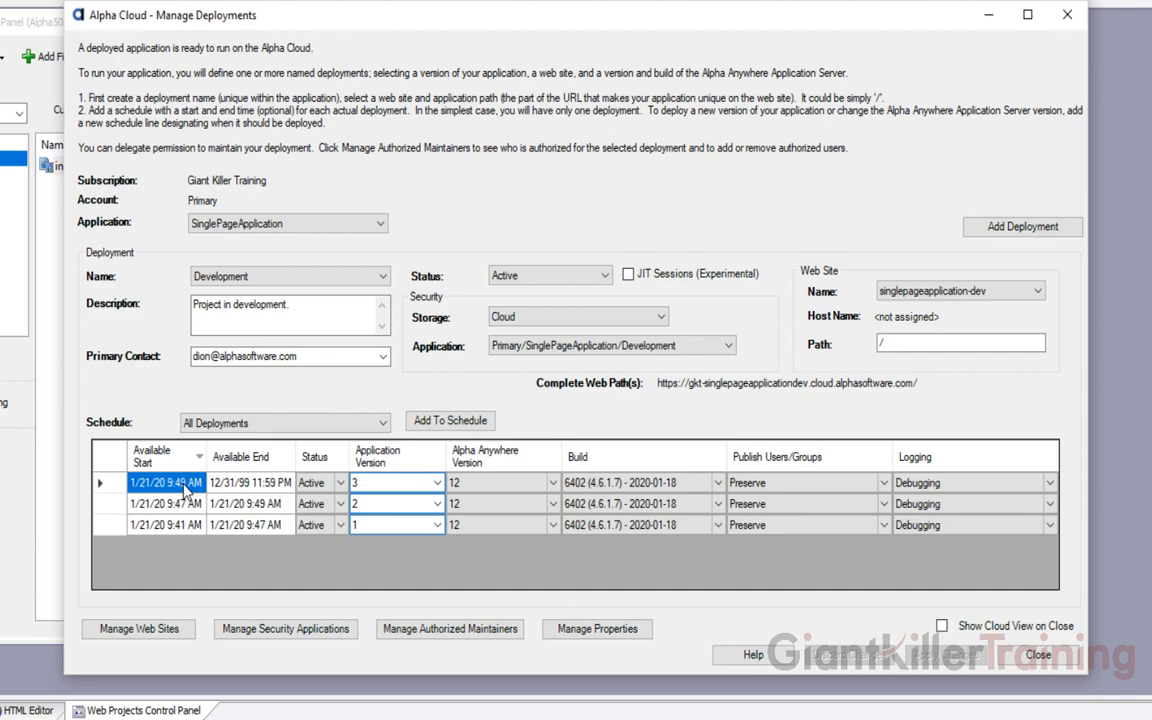
pyautogui.click(185, 505)
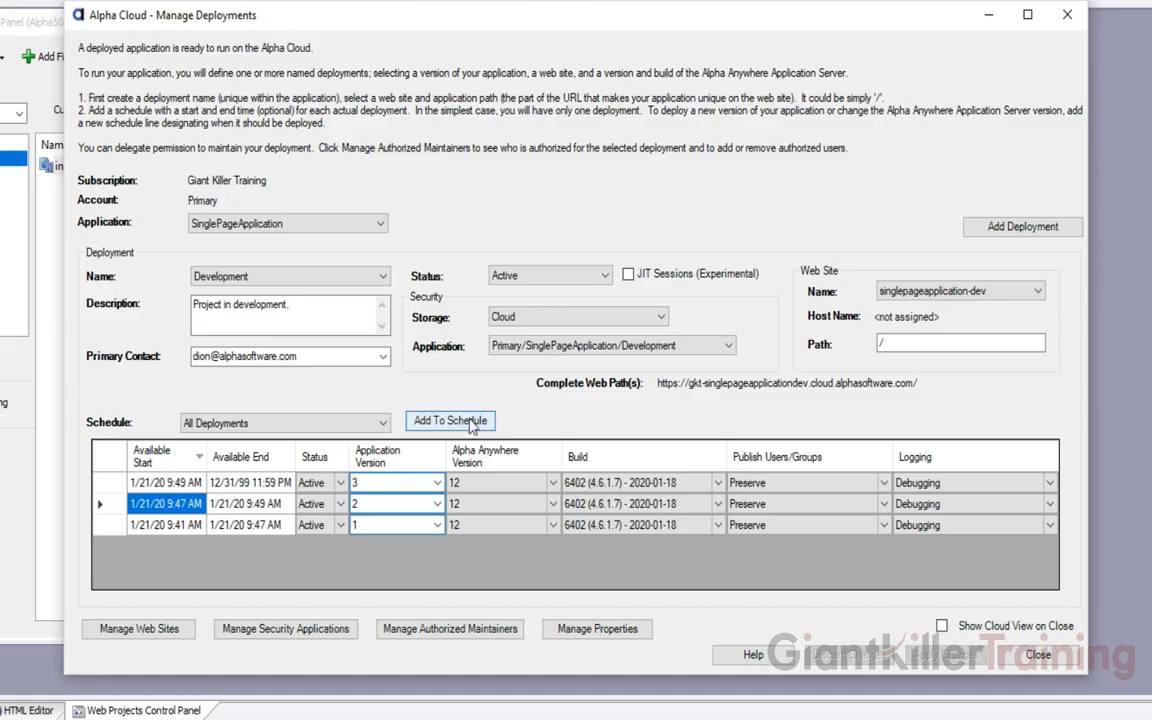
# Add a schedule row deploying application version 2 on build 6402 with Debugging logging
pyautogui.click(450, 421)
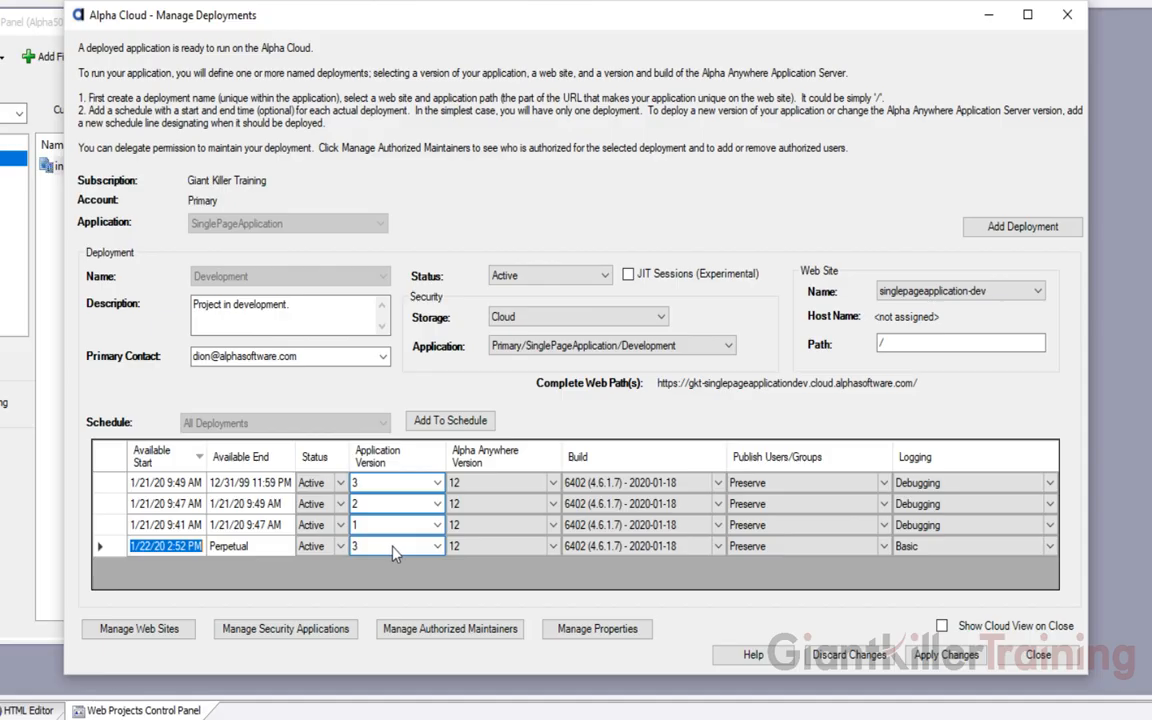
pyautogui.click(437, 551)
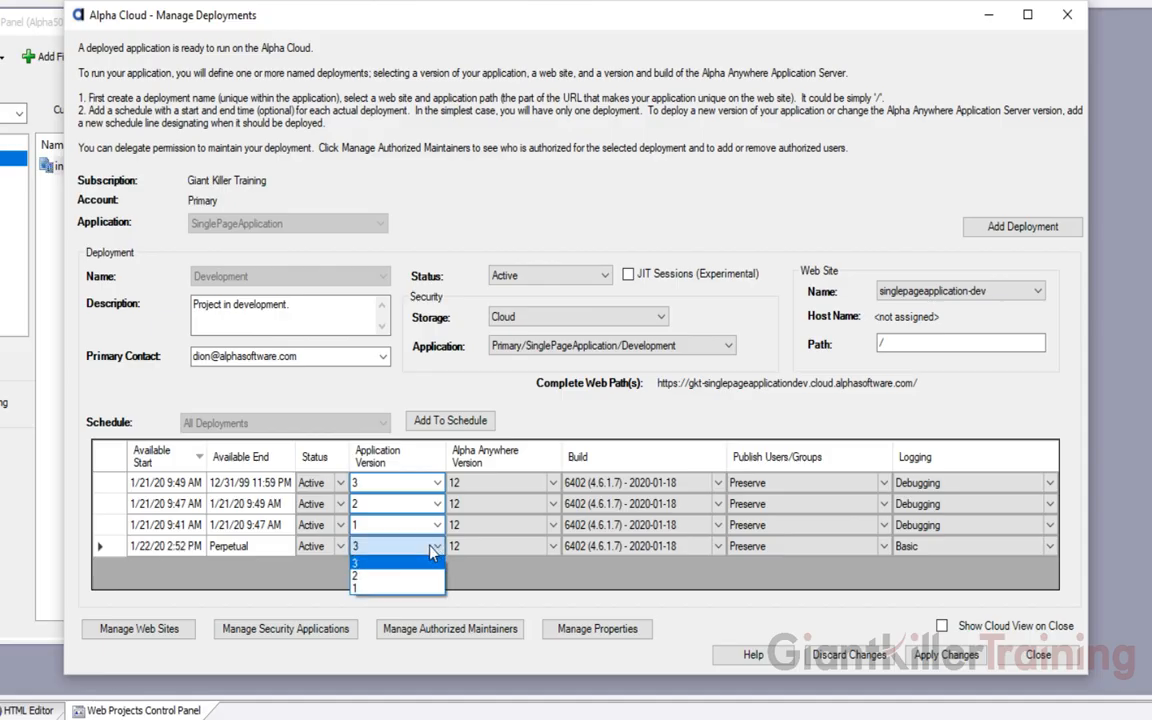
pyautogui.click(381, 578)
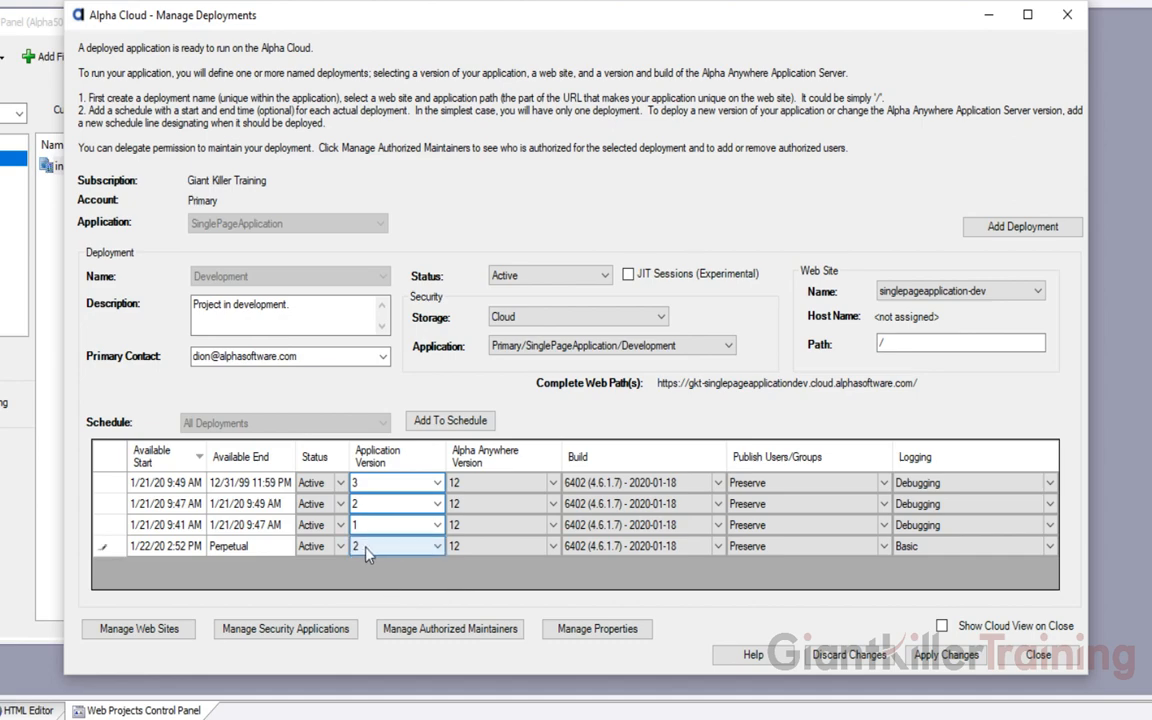
pyautogui.click(567, 548)
pyautogui.click(632, 547)
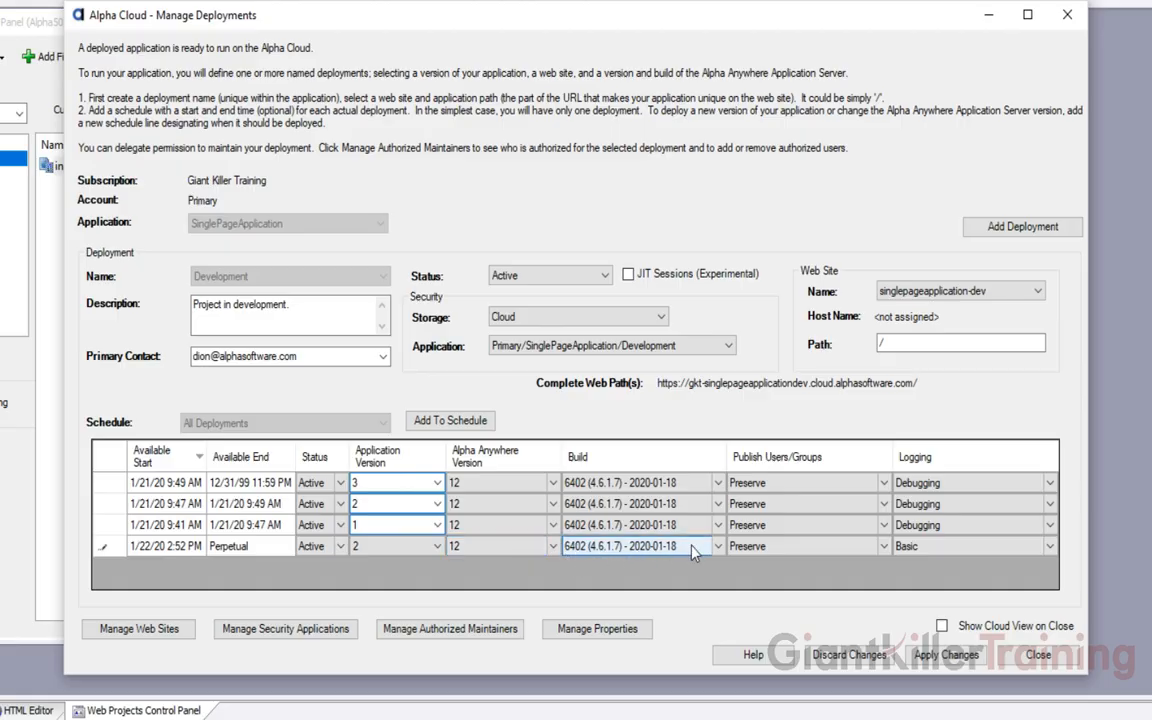
pyautogui.click(718, 547)
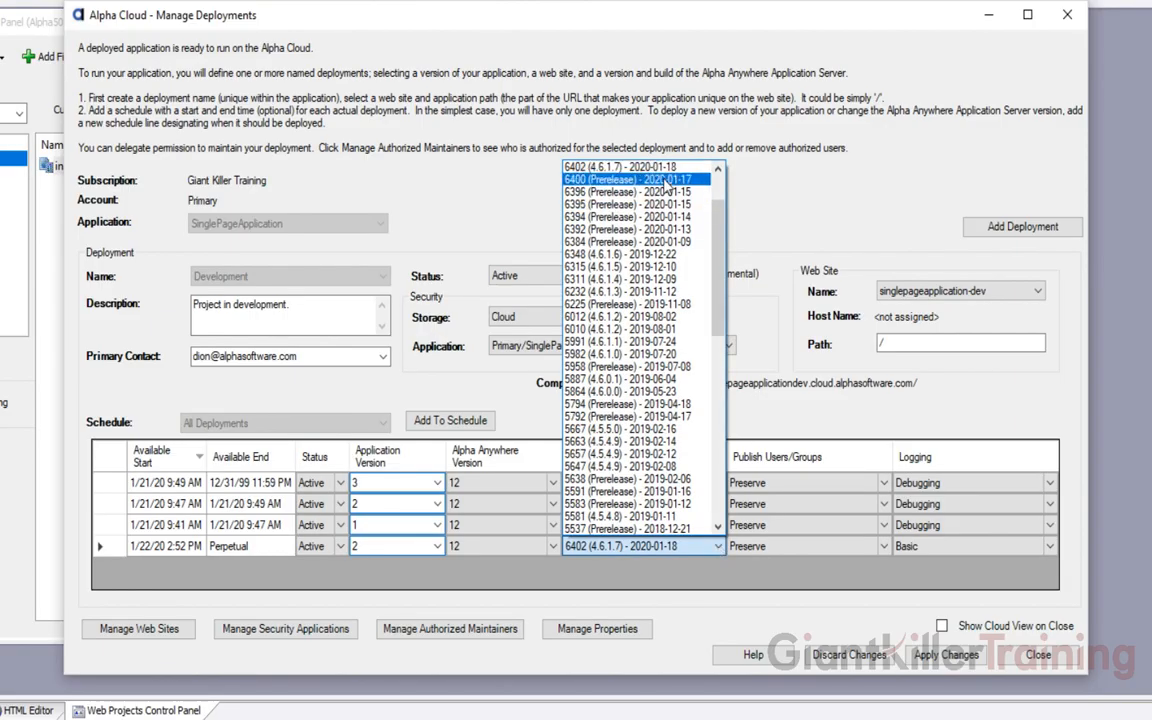
pyautogui.click(781, 231)
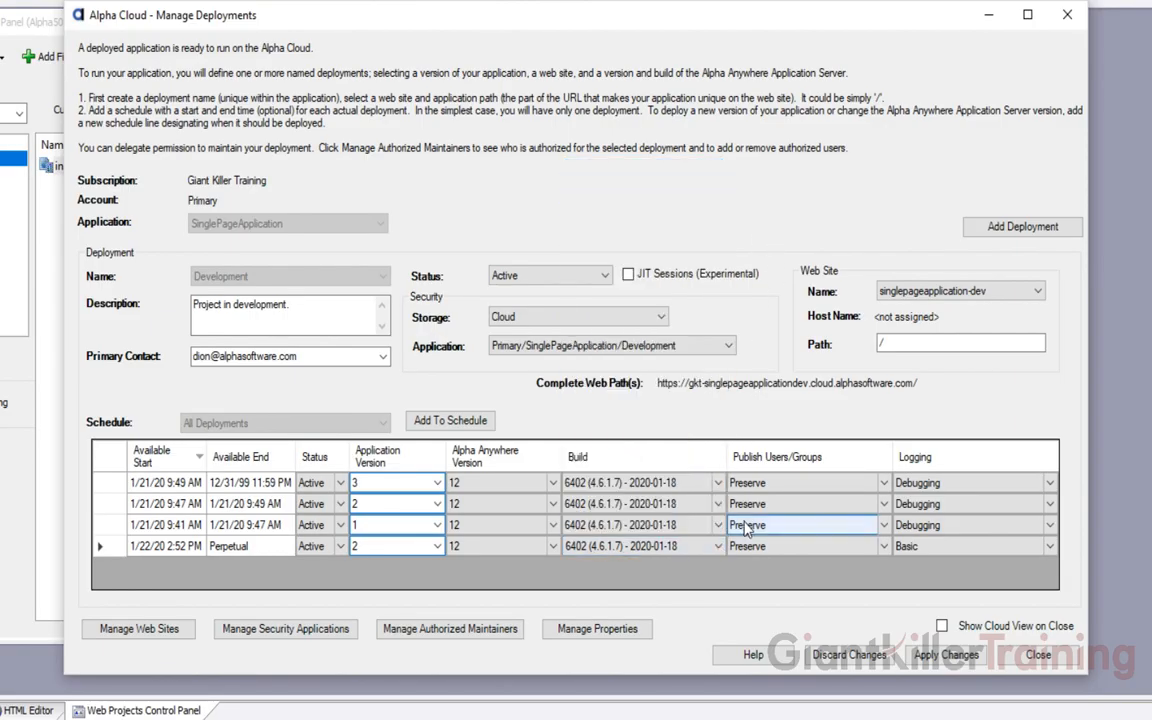
pyautogui.click(770, 547)
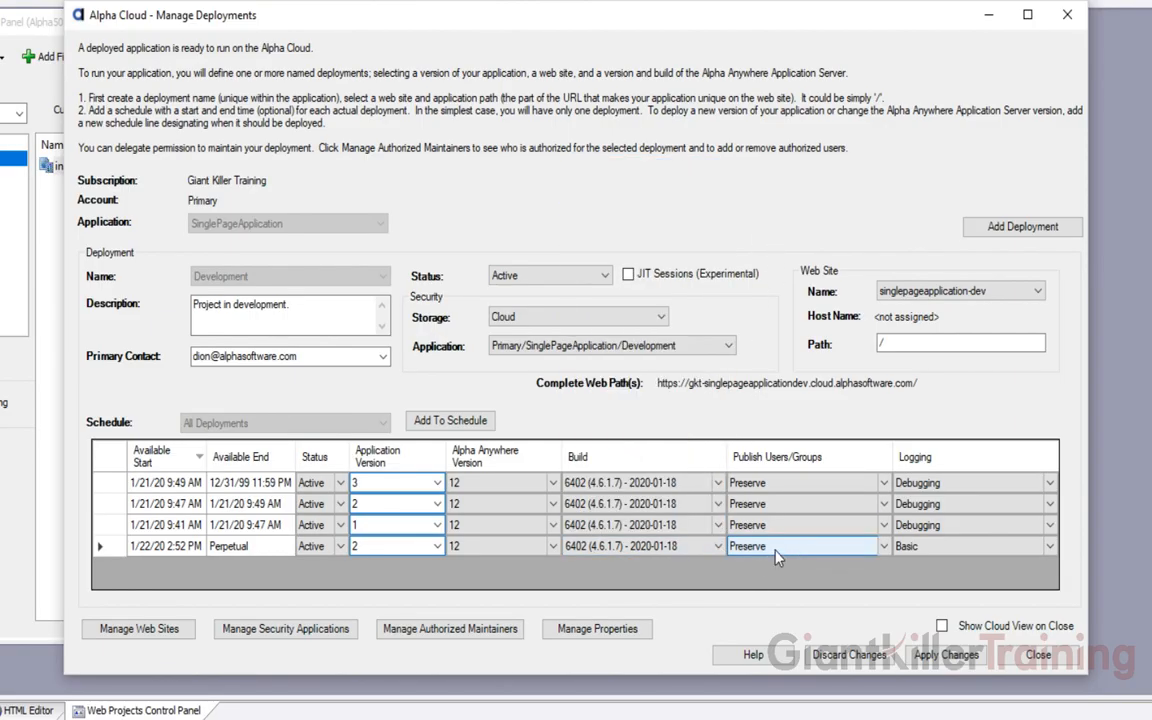
pyautogui.click(912, 547)
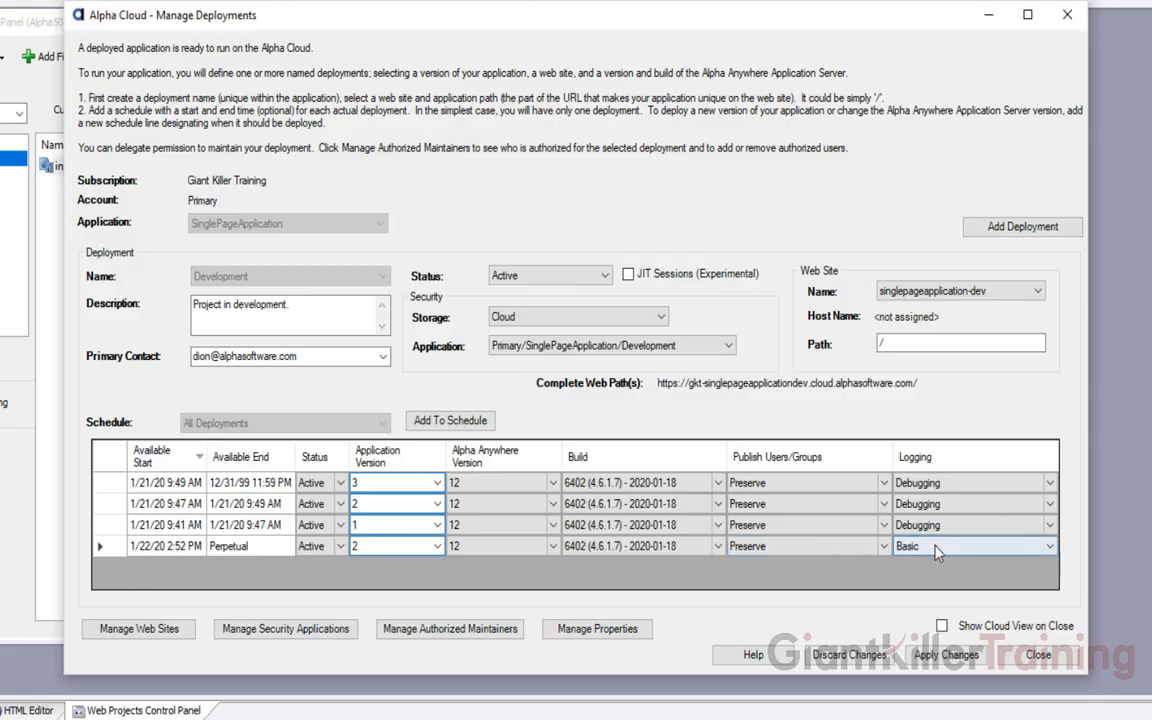
pyautogui.click(938, 549)
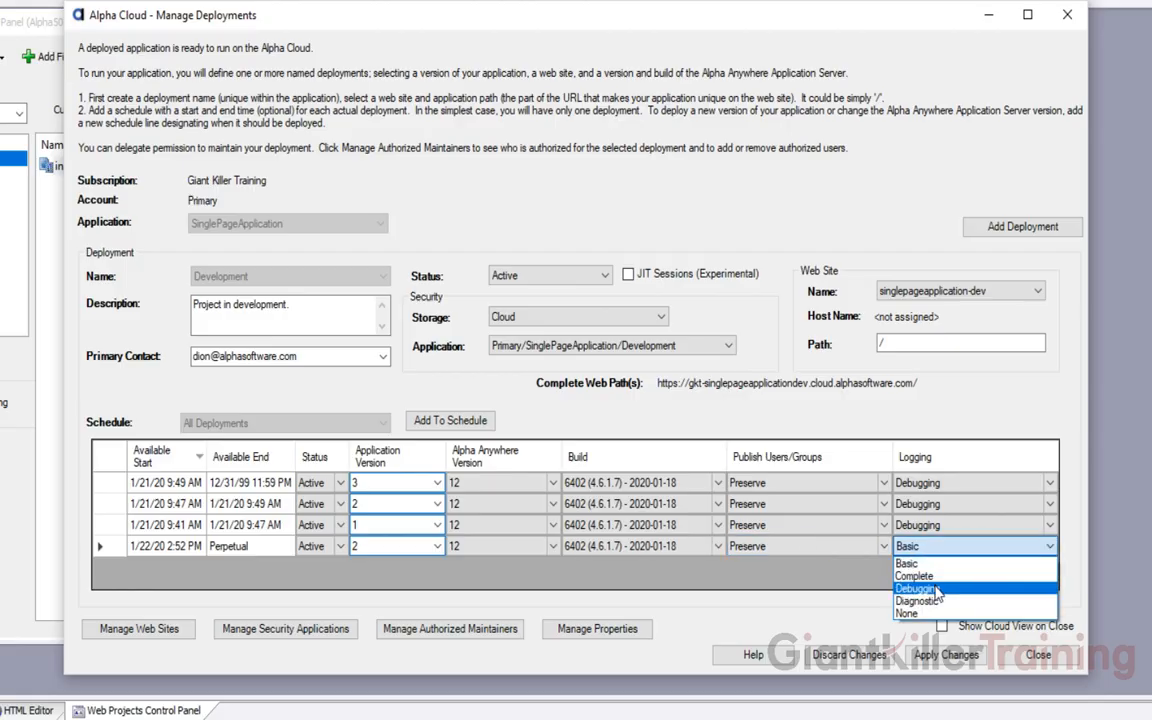
pyautogui.click(916, 589)
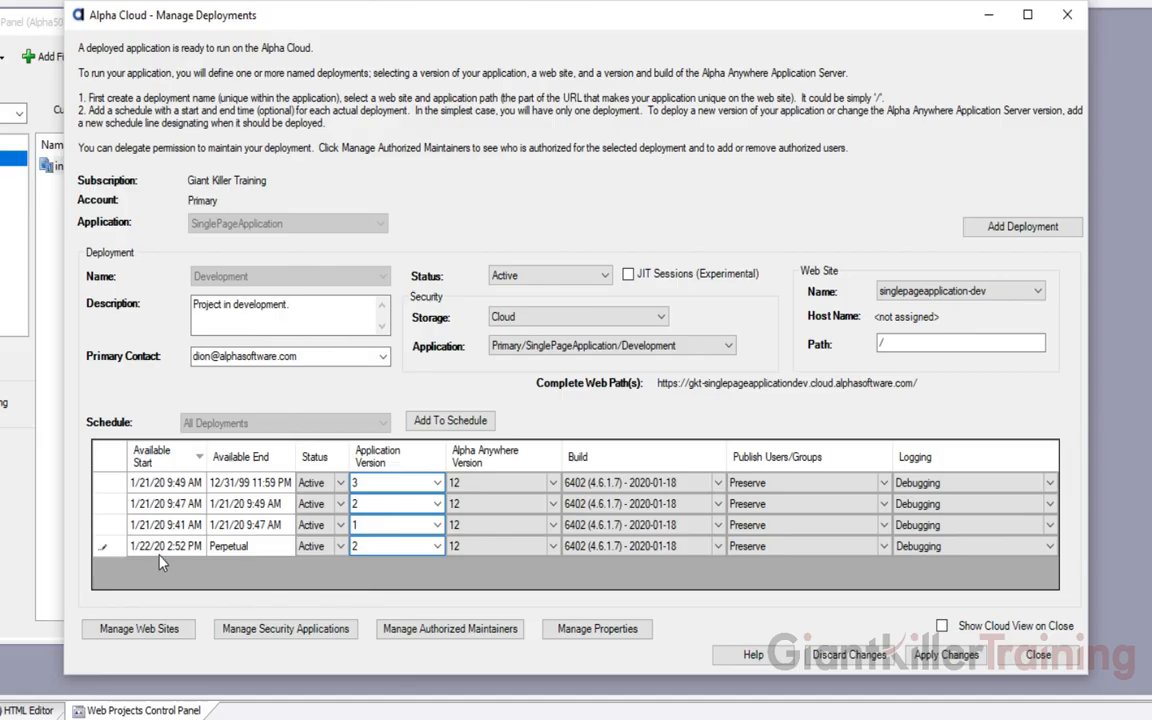
pyautogui.click(628, 548)
# Copy the Complete Web Path address and launch Google Chrome
pyautogui.moveTo(918, 383); pyautogui.dragTo(660, 384)
pyautogui.rightClick(662, 384)
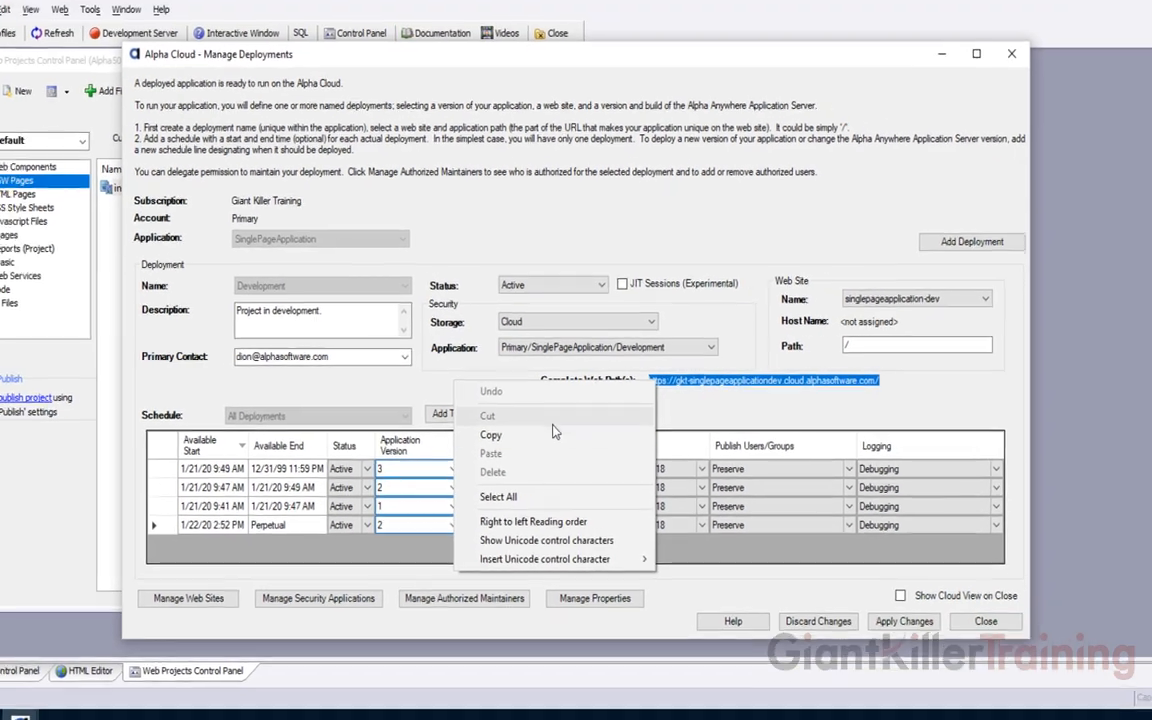
pyautogui.click(540, 435)
pyautogui.click(16, 705)
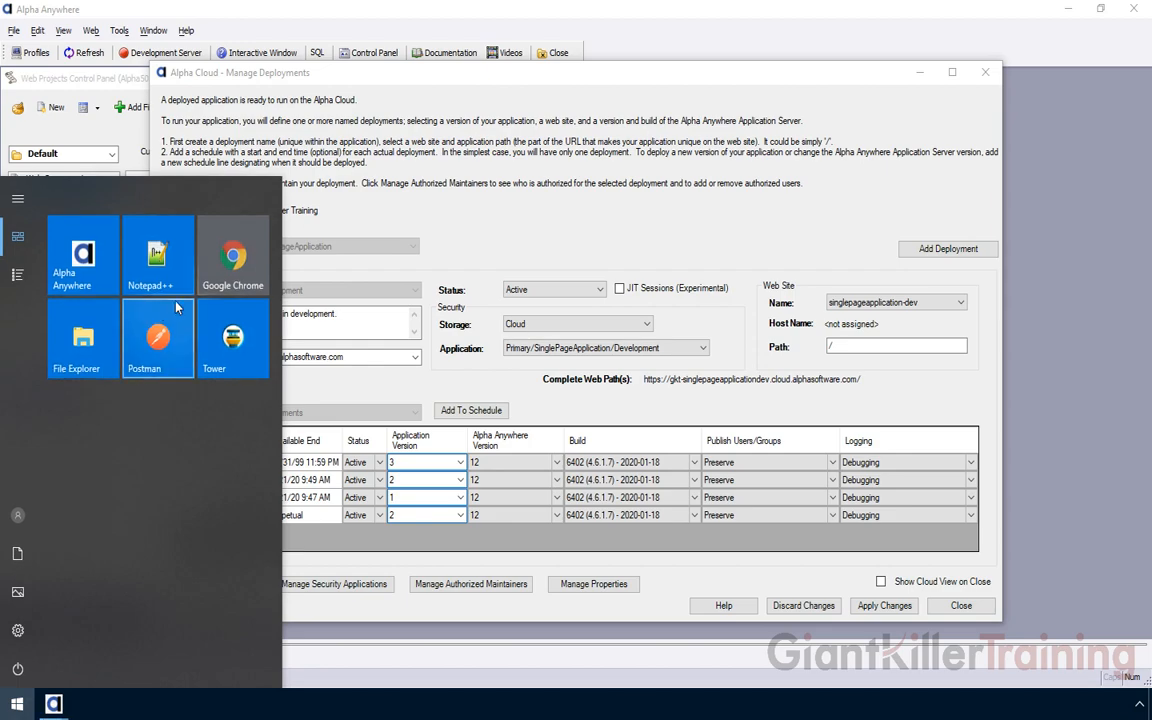
pyautogui.click(228, 258)
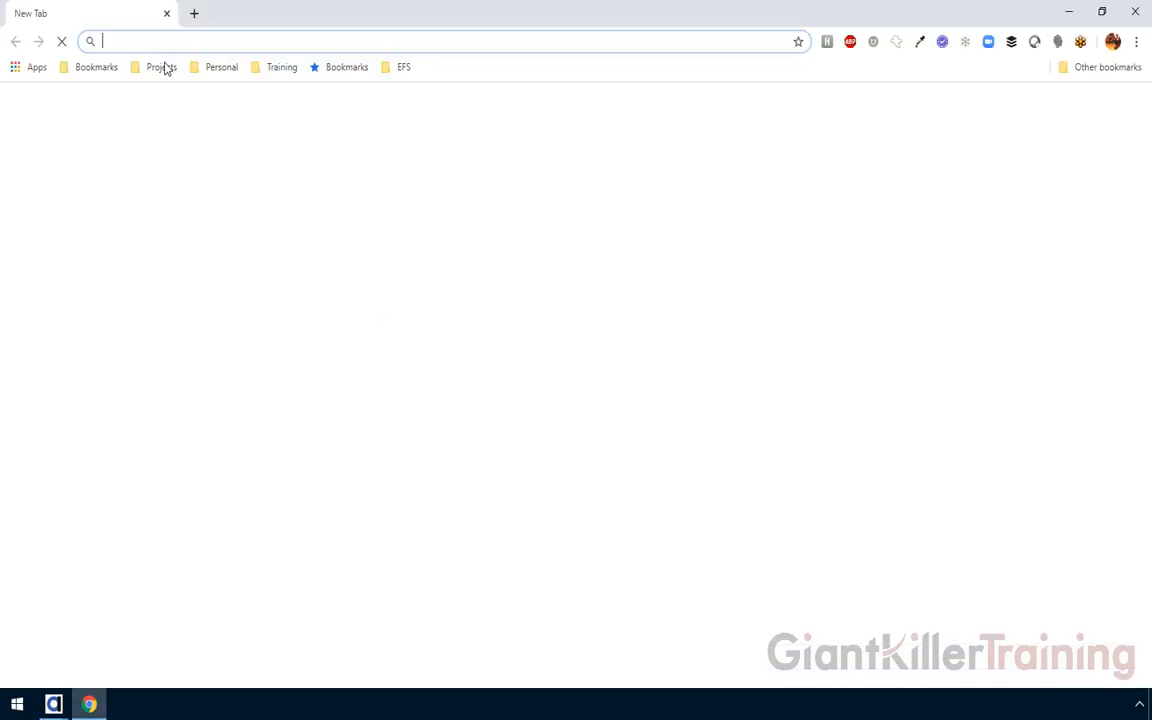
# Load the copied AlphaSports development URL in Chrome, showing Ver 3.0, then return to Manage Deployments
pyautogui.hotkey('ctrl', 'v')
pyautogui.press('Return')
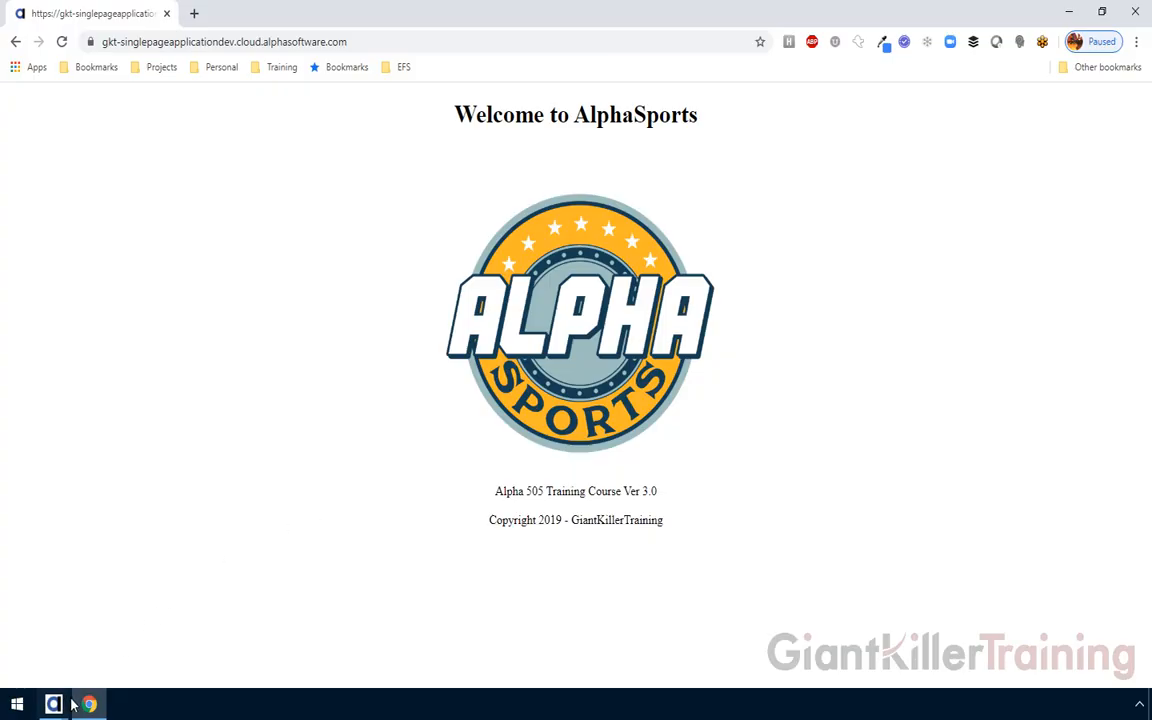
pyautogui.moveTo(40, 704)
pyautogui.click(240, 585)
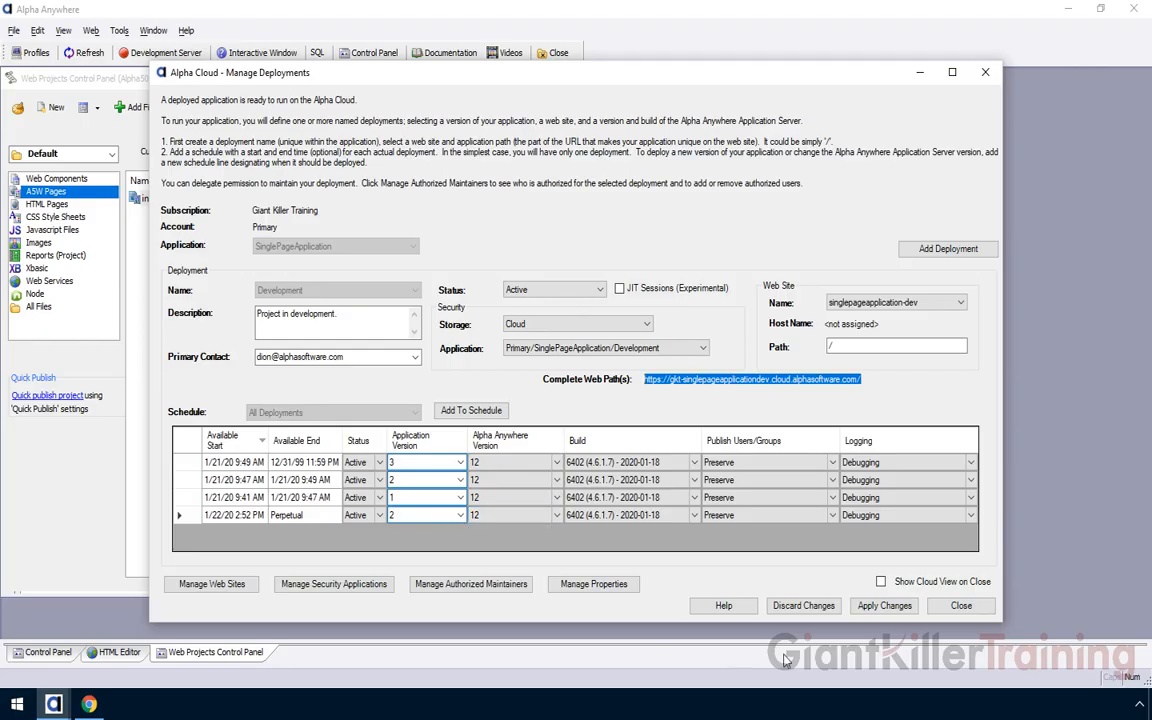
# Apply the version 2 schedule changes and filter the schedule to Active Present and Future Deployments
pyautogui.click(892, 608)
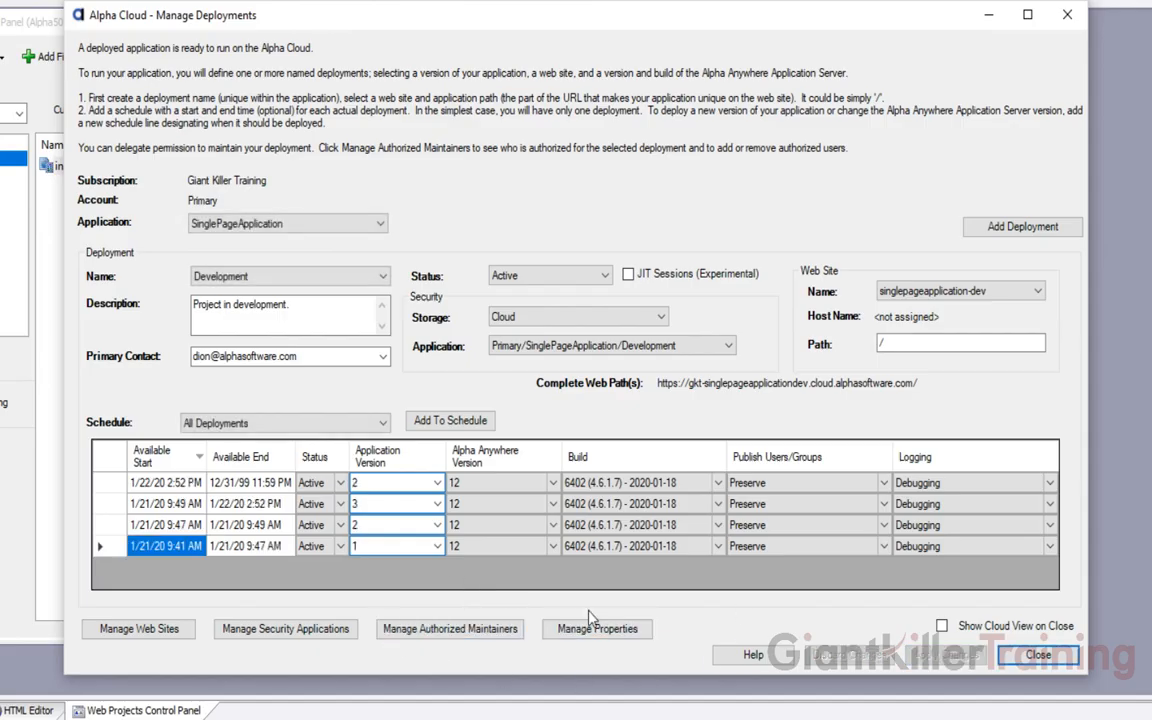
pyautogui.click(238, 424)
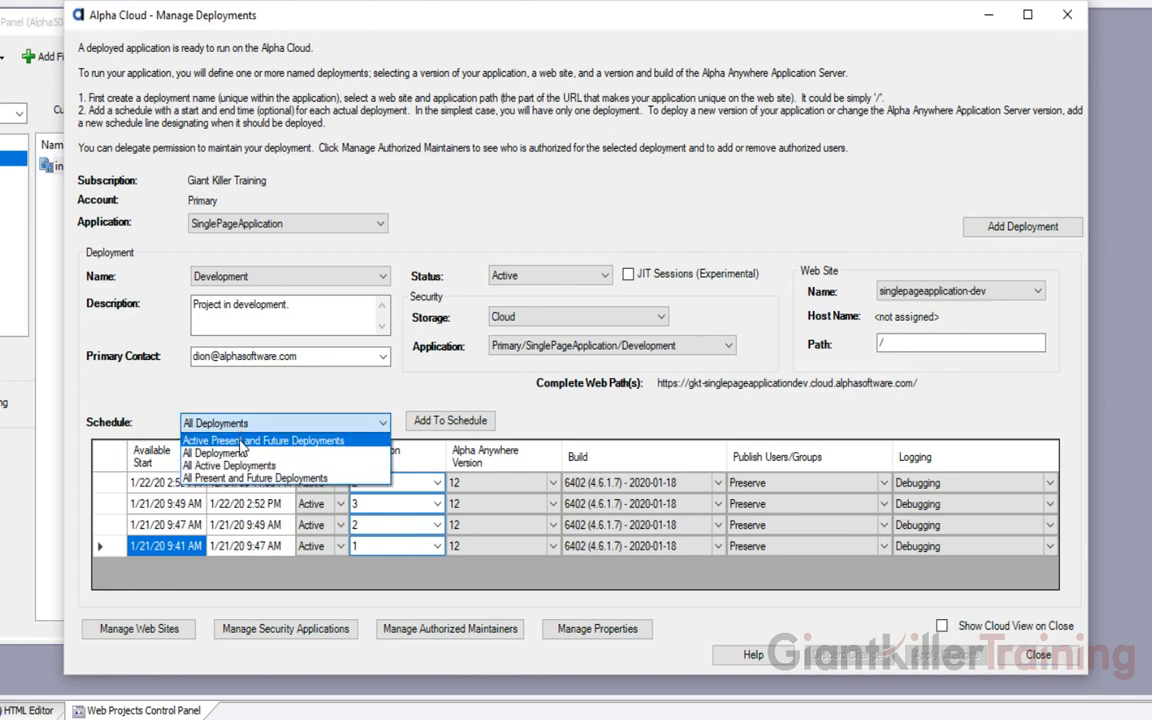
pyautogui.click(241, 440)
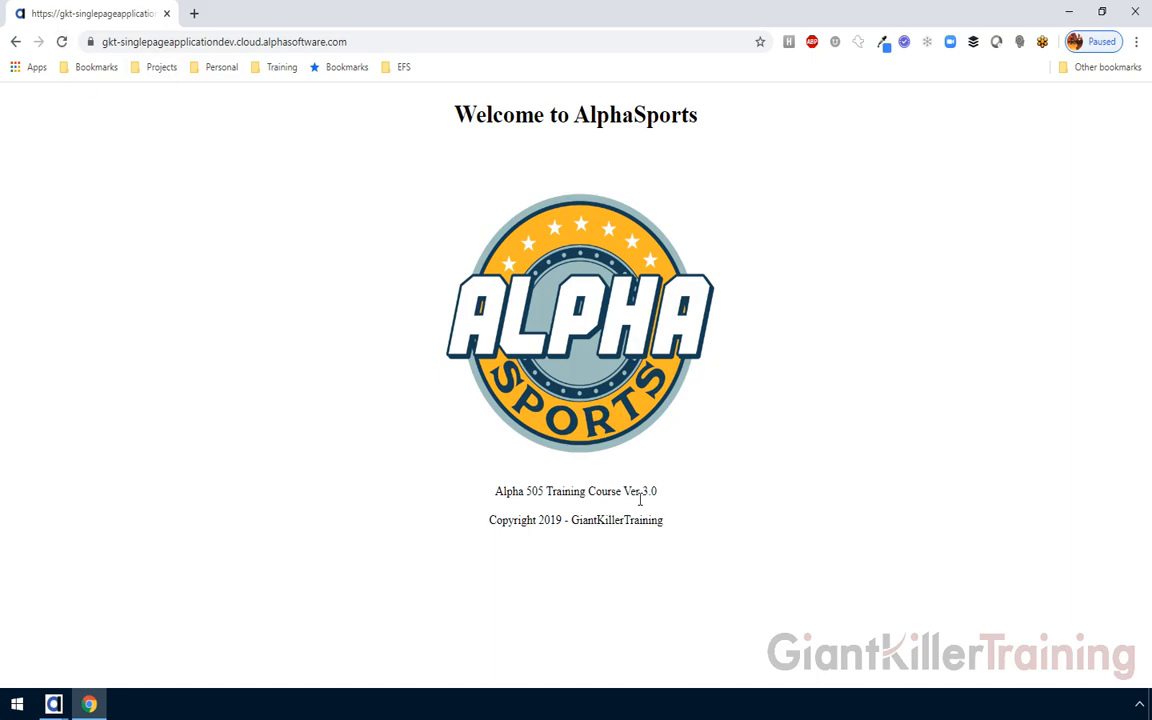
# Reload the AlphaSports page in Chrome to confirm its footer now shows Ver 2.0
pyautogui.click(61, 41)
# In Manage Deployments, add a new schedule row set to application version 3
pyautogui.click(55, 703)
pyautogui.click(185, 612)
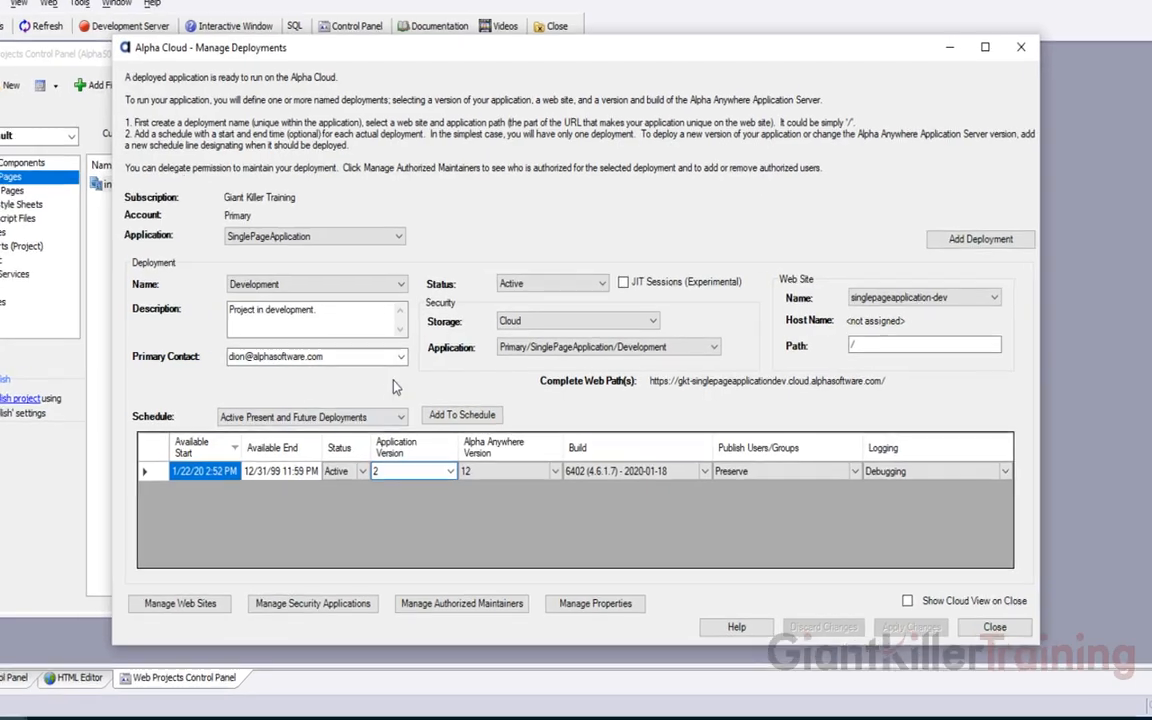
pyautogui.write('2')
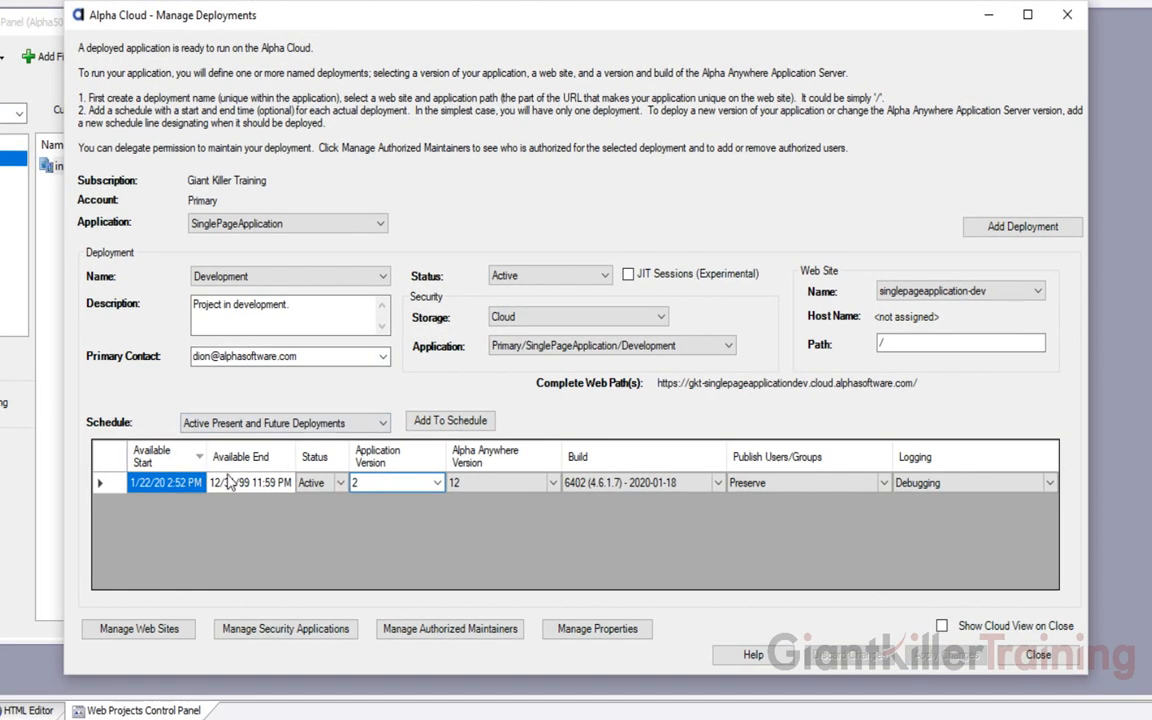
pyautogui.click(440, 421)
pyautogui.click(383, 504)
pyautogui.write('3')
pyautogui.click(383, 508)
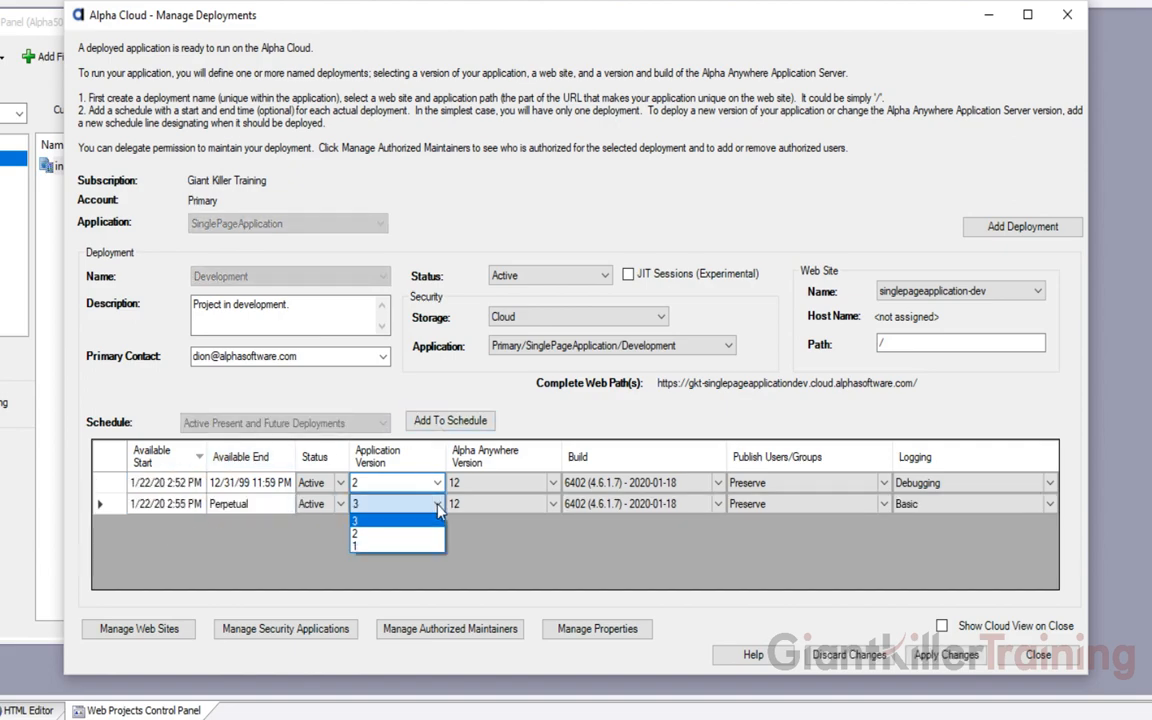
pyautogui.click(407, 528)
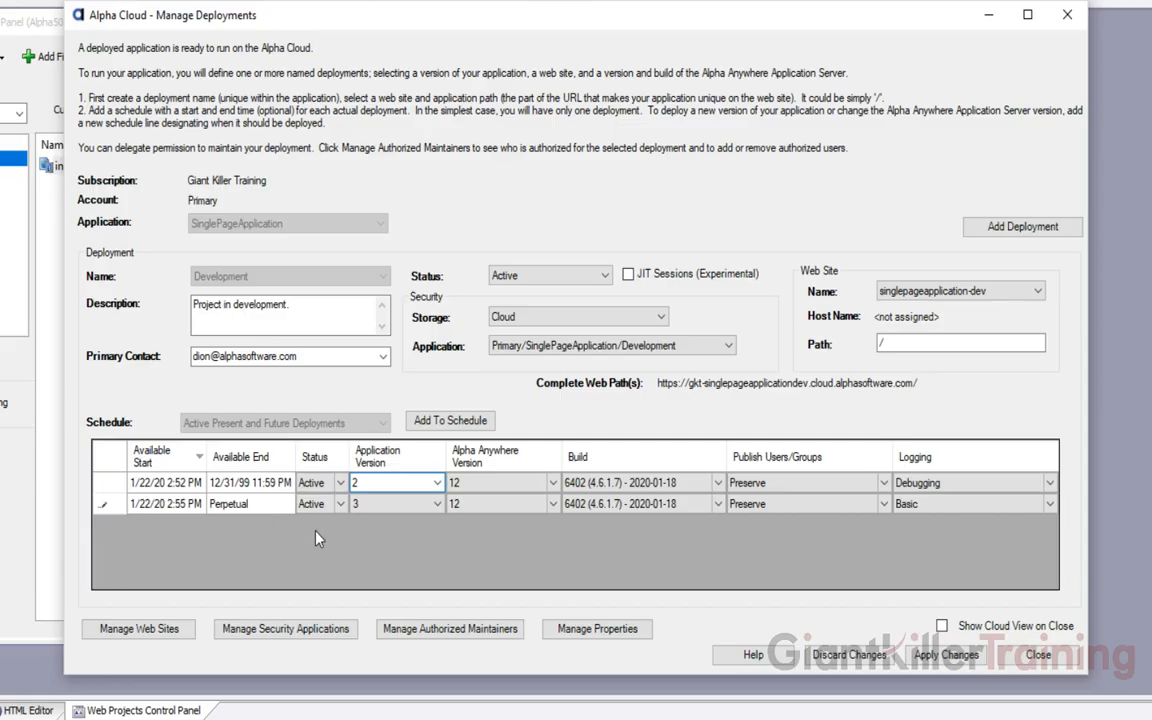
# Set the new row's logging to Debugging and apply the version 3 schedule
pyautogui.click(1008, 510)
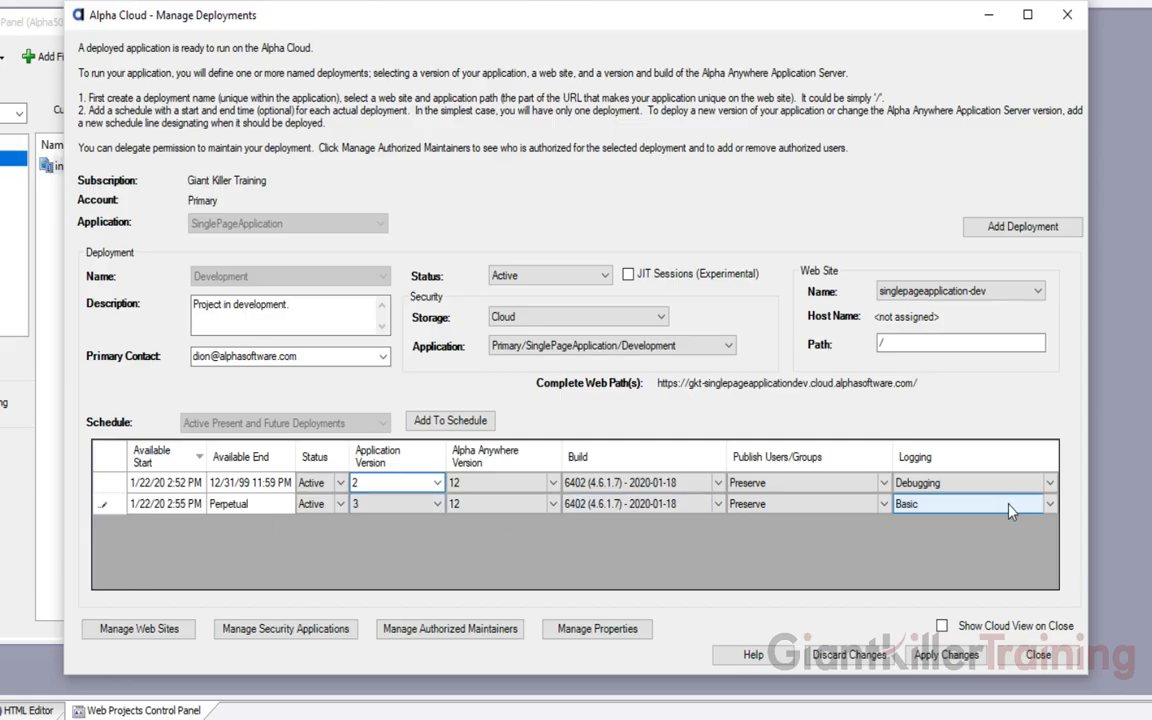
pyautogui.click(1049, 509)
pyautogui.click(920, 541)
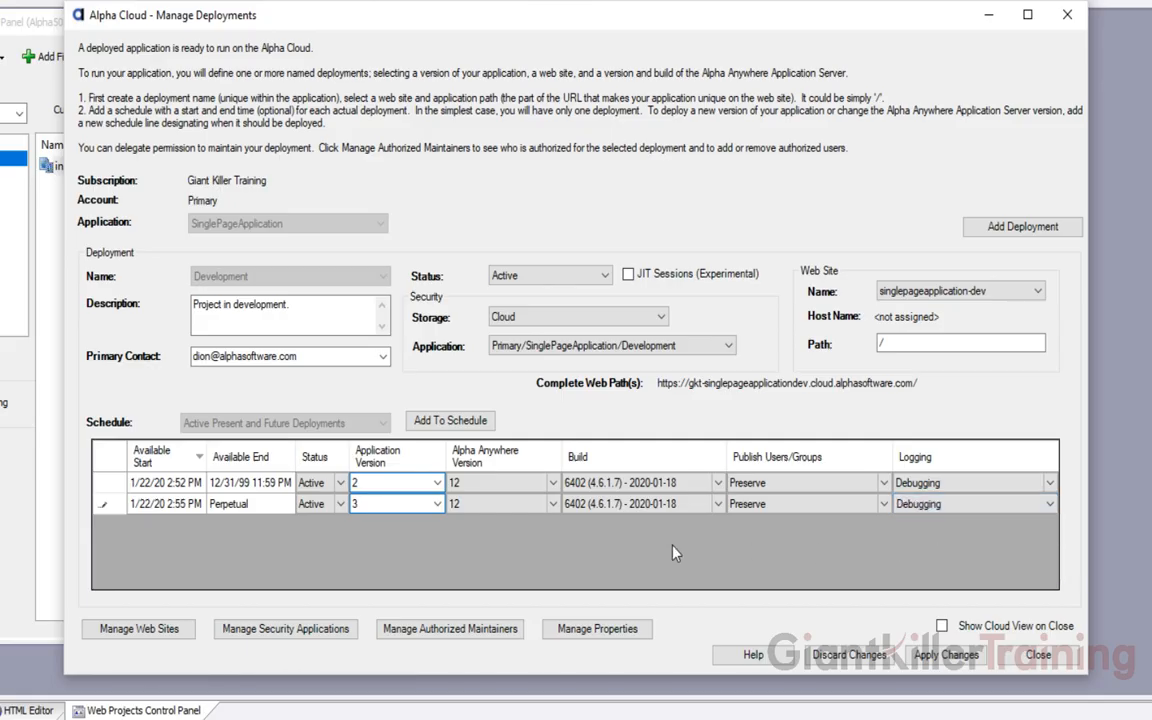
pyautogui.click(945, 656)
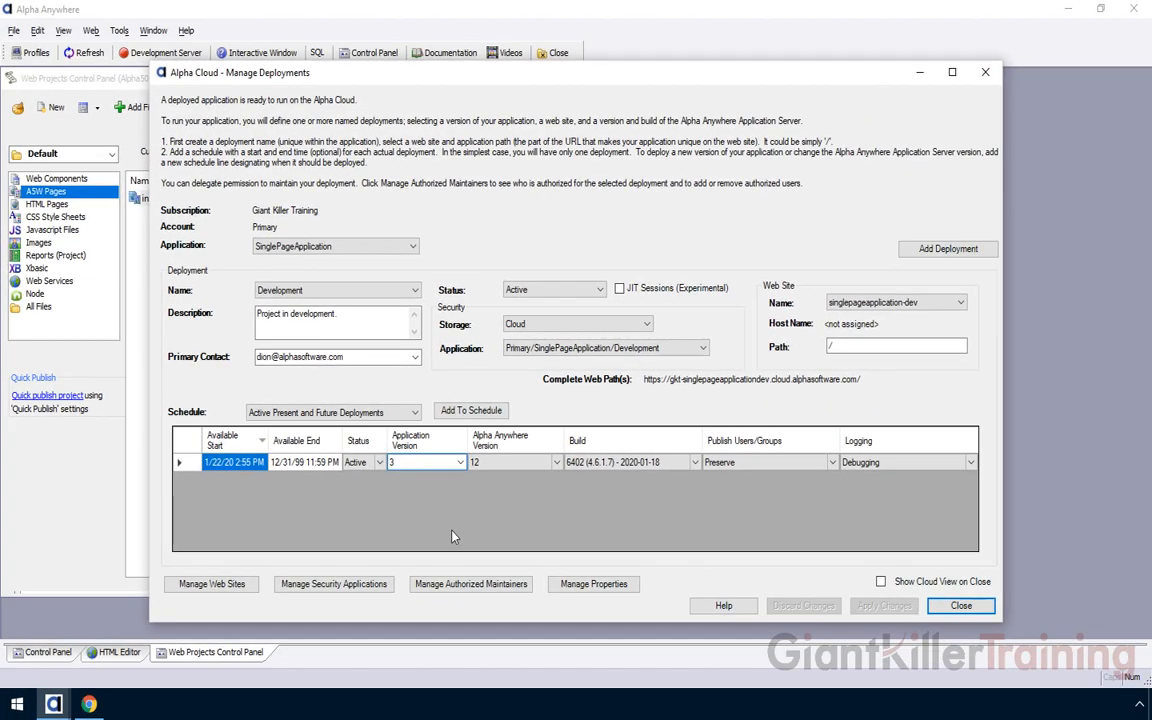
pyautogui.click(90, 704)
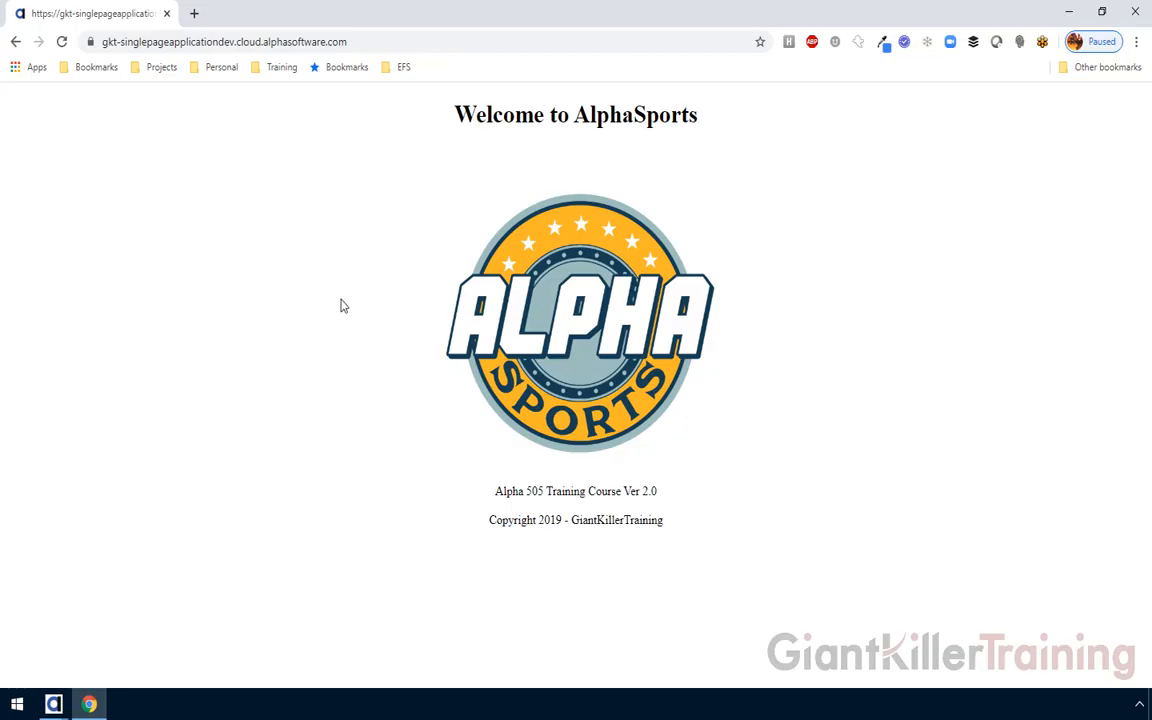
# Reload the AlphaSports page repeatedly until its footer shows Ver 3.0
pyautogui.click(62, 42)
pyautogui.click(62, 42)
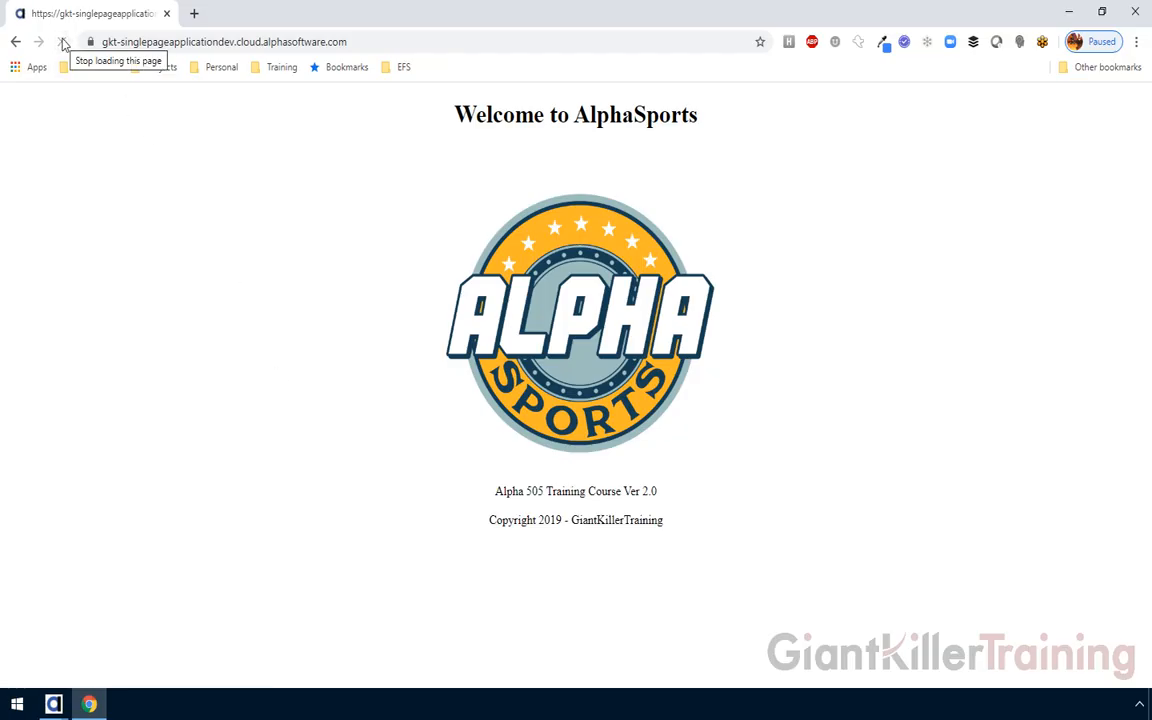
pyautogui.click(62, 42)
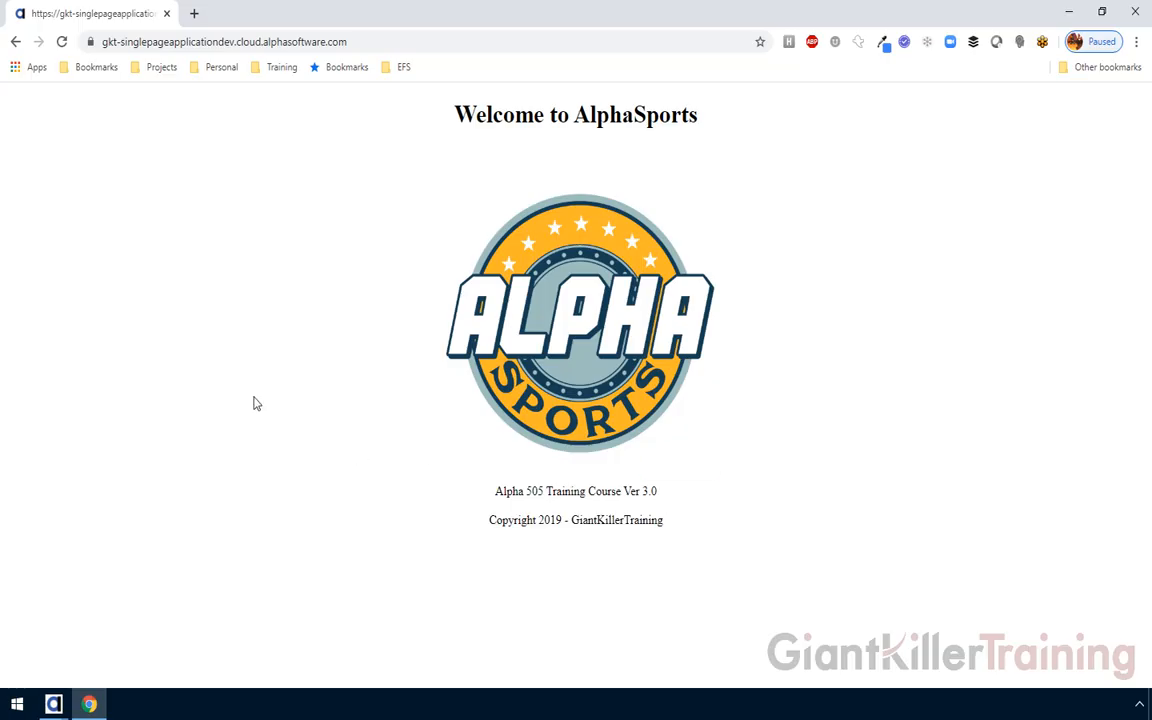
# List all five scheduled deployments in Manage Deployments, then close the dialog
pyautogui.moveTo(57, 704)
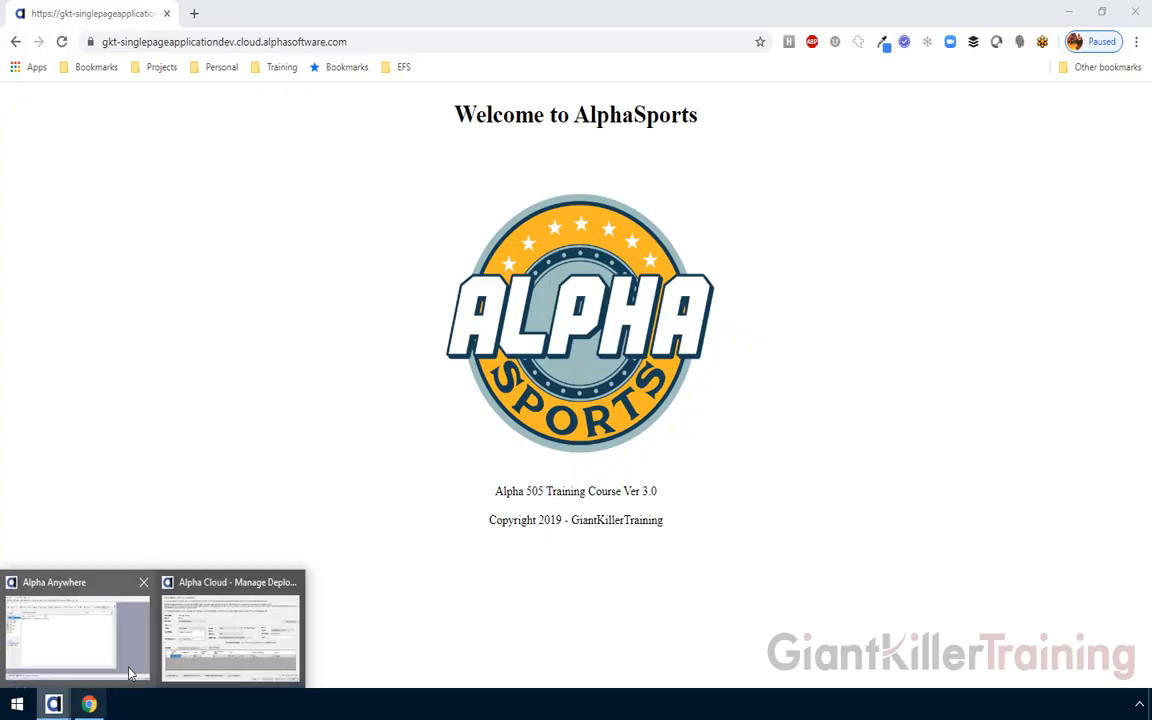
pyautogui.click(230, 630)
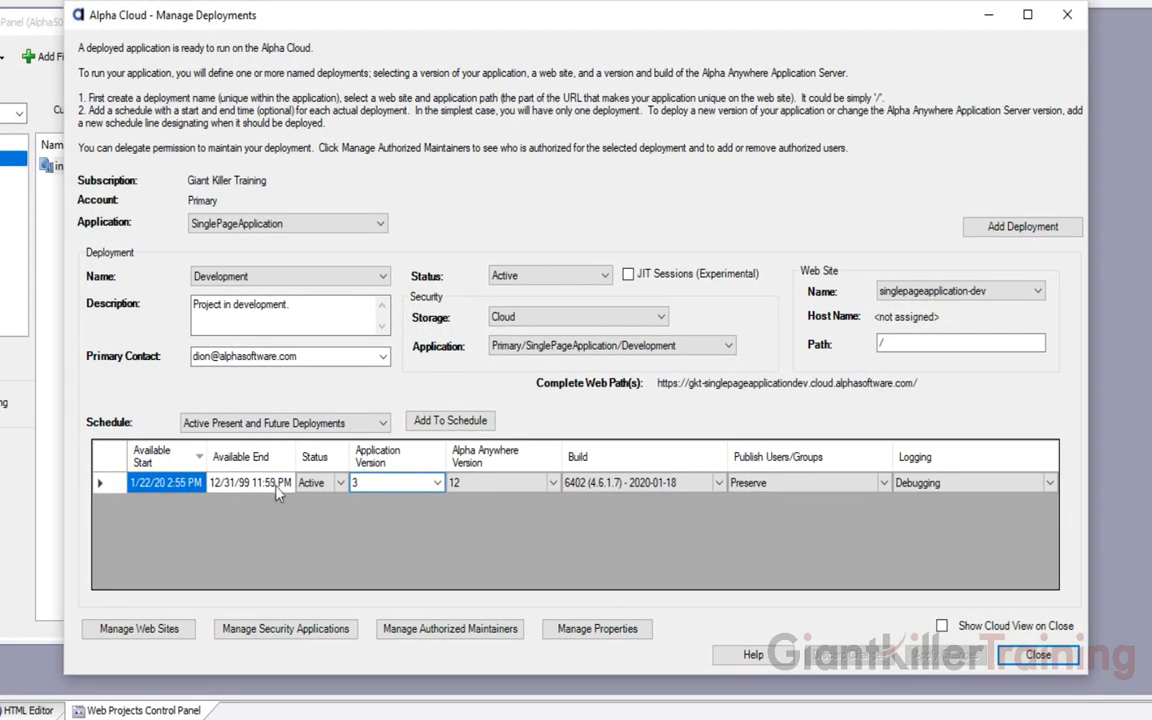
pyautogui.click(328, 424)
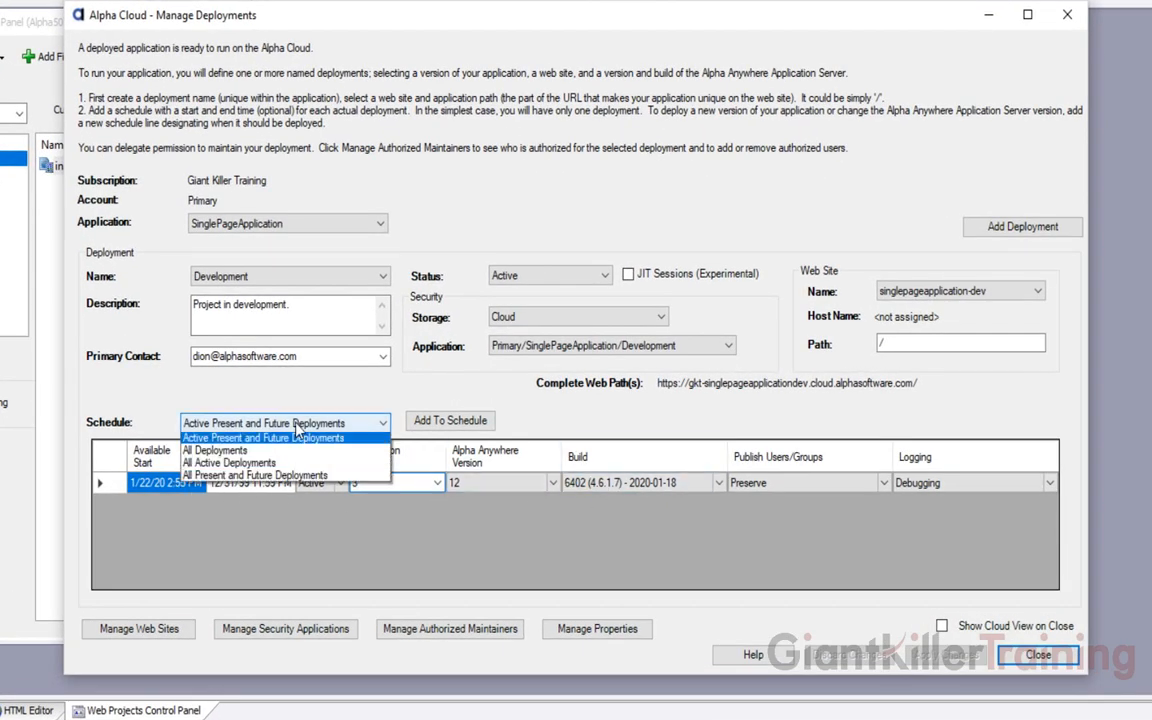
pyautogui.click(267, 452)
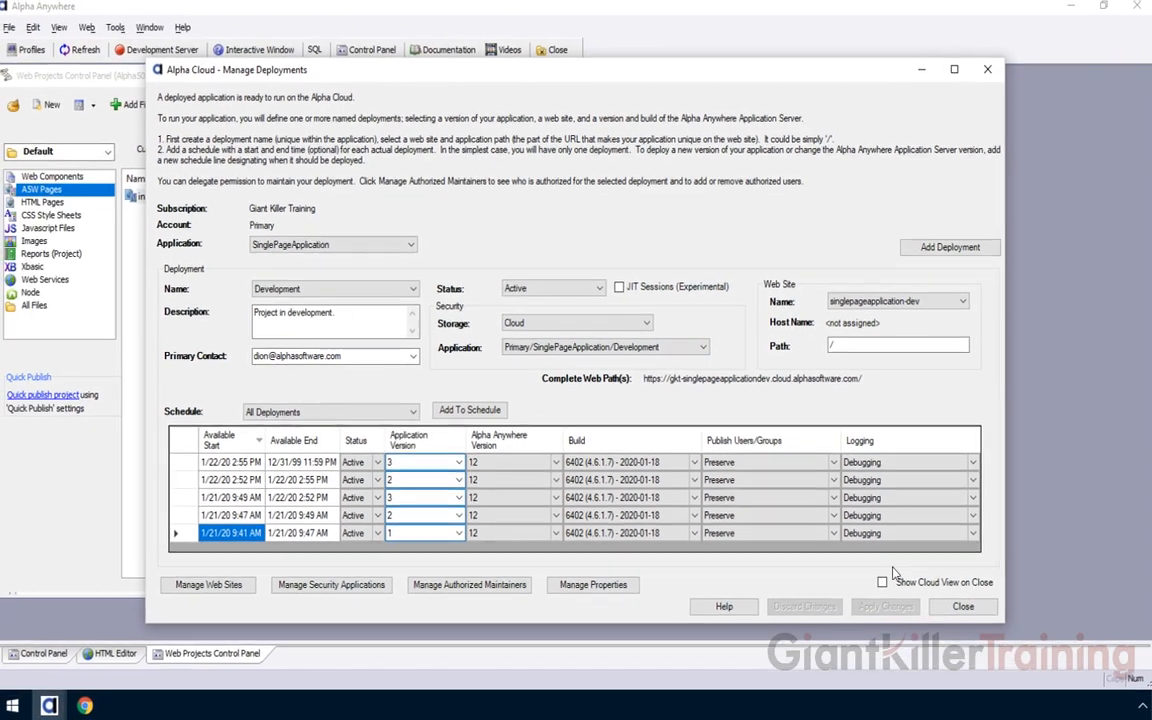
pyautogui.click(1037, 654)
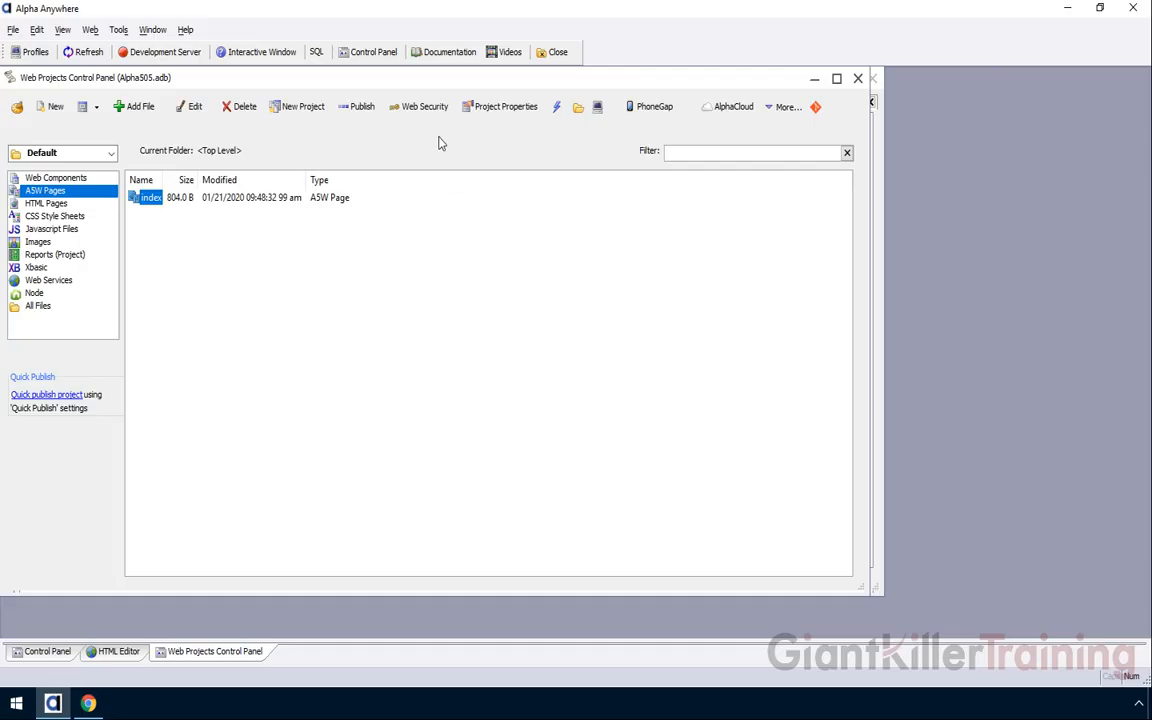
# Change the index page footer from Ver 3.0 to Ver 4.0 and save it
pyautogui.click(128, 654)
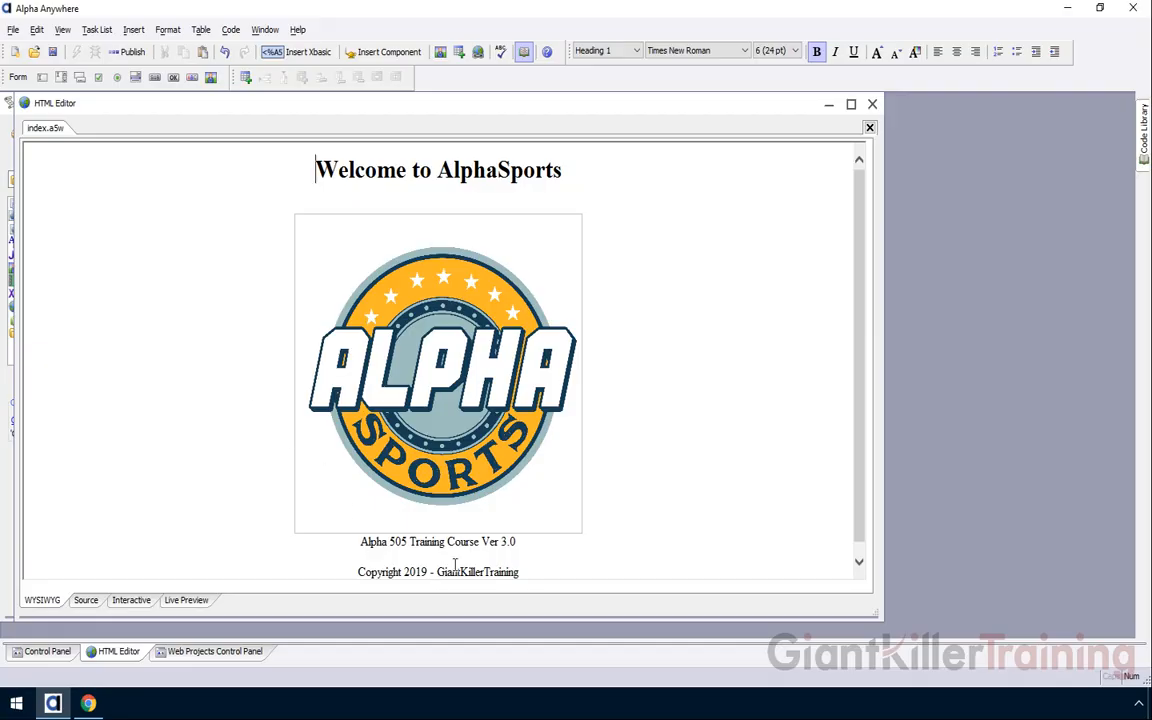
pyautogui.moveTo(501, 541); pyautogui.dragTo(508, 543)
pyautogui.write('4')
pyautogui.click(52, 51)
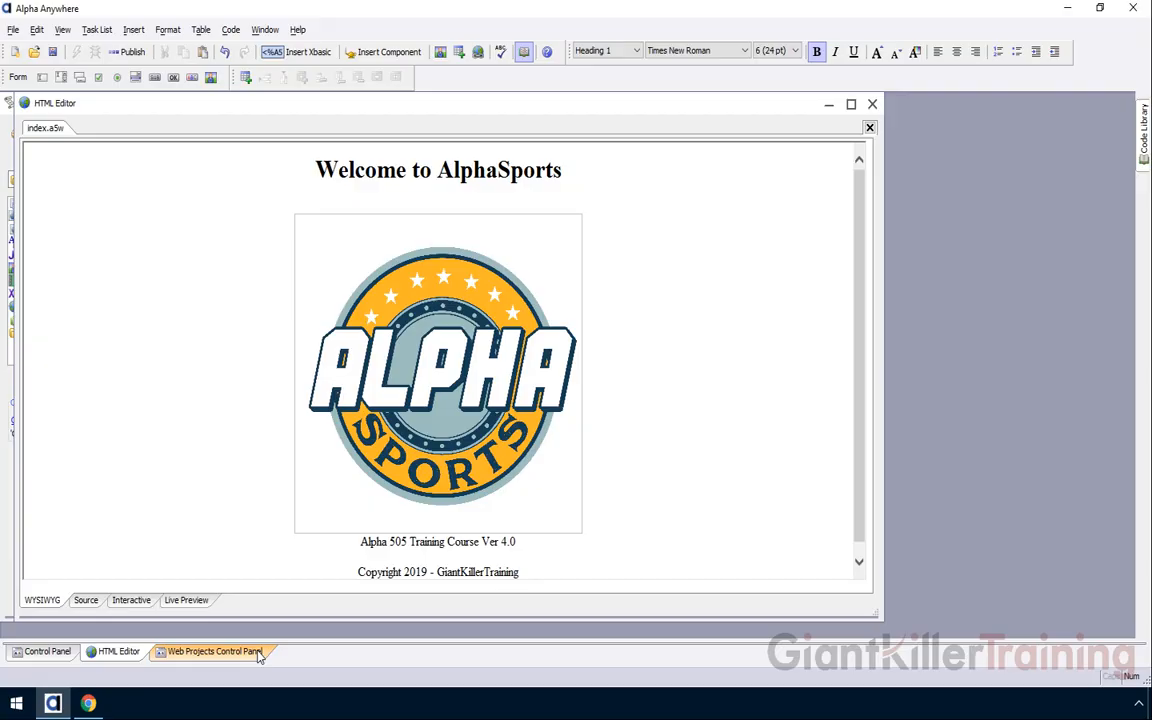
pyautogui.click(212, 651)
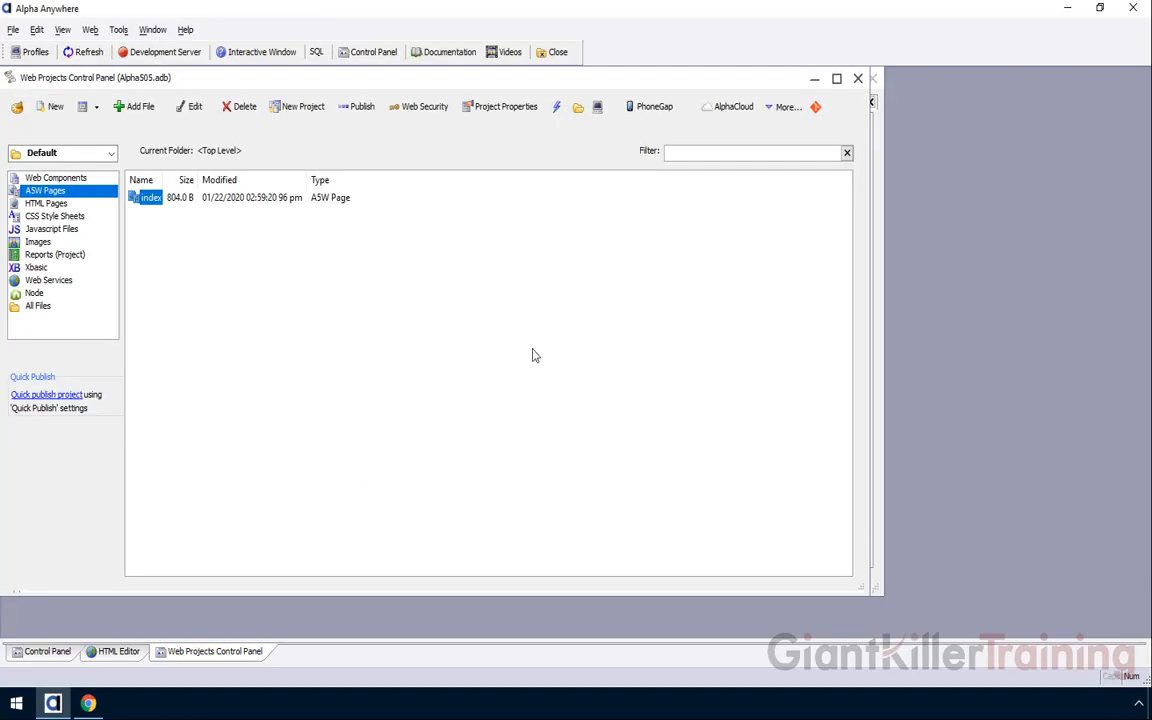
# Open the Alpha Cloud Publish dialog showing the Development profile
pyautogui.click(735, 107)
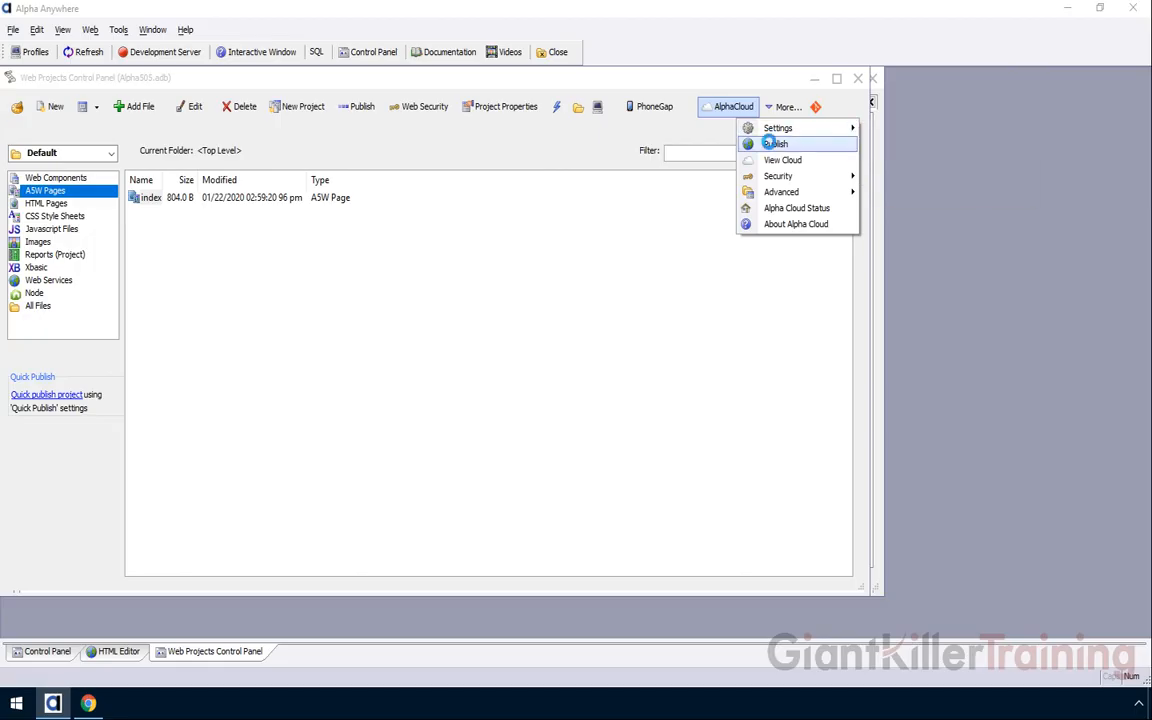
pyautogui.click(772, 149)
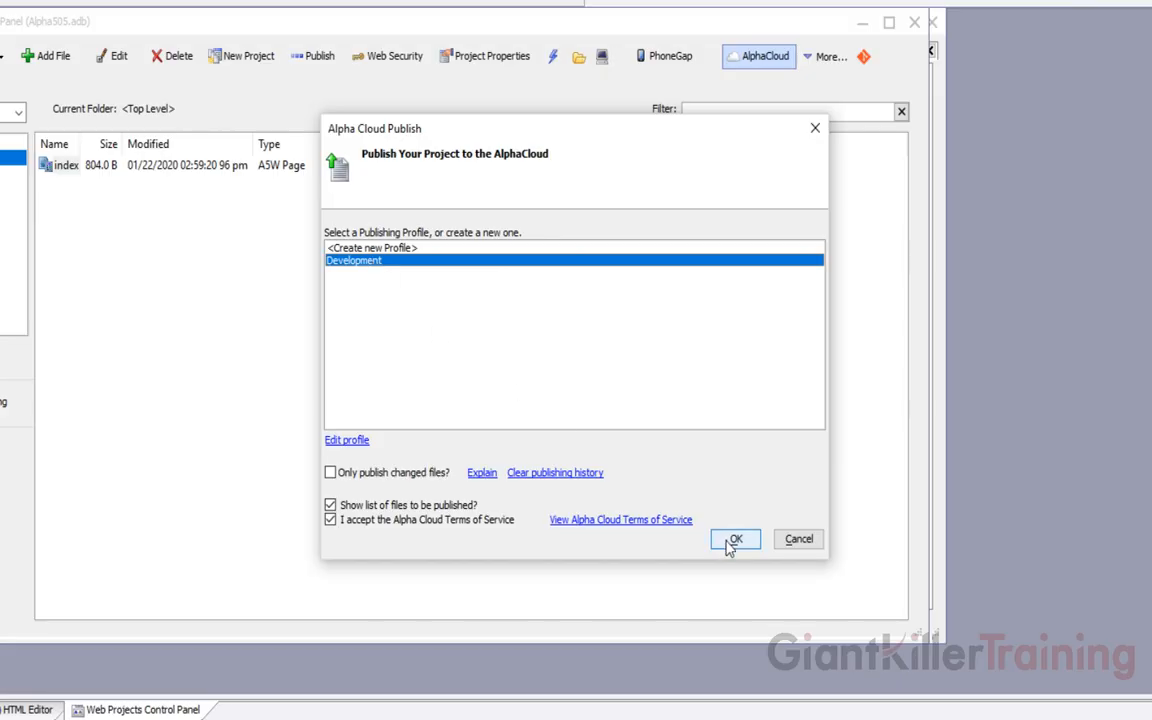
pyautogui.click(795, 536)
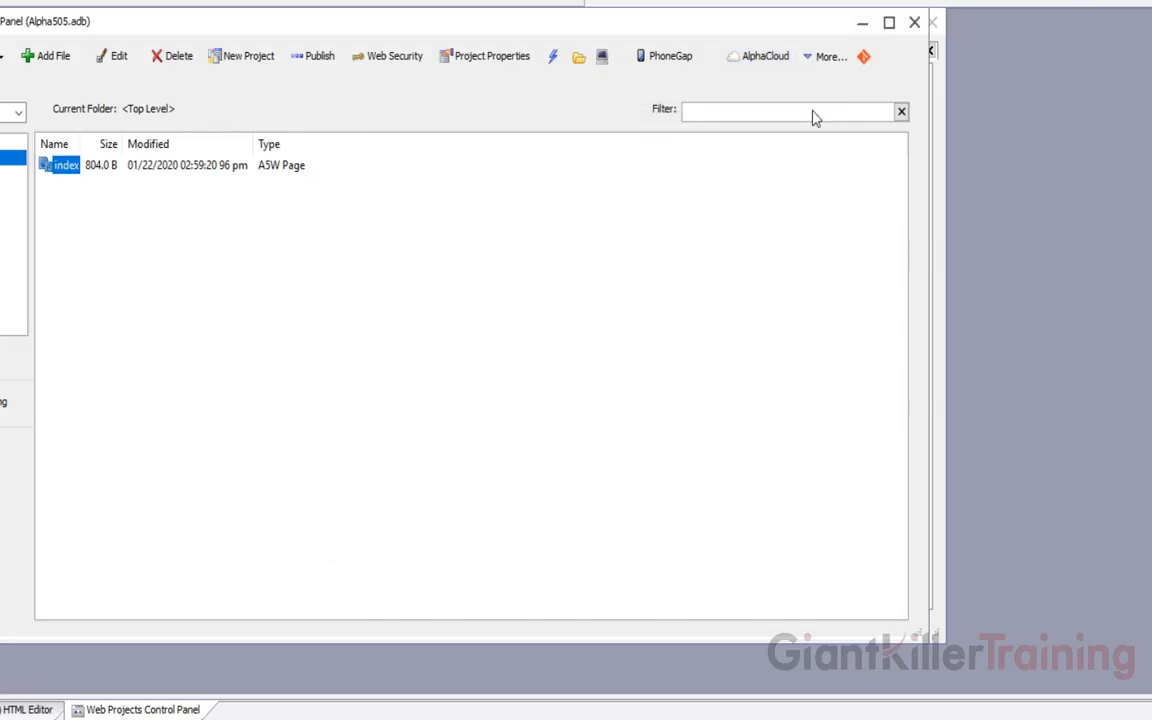
pyautogui.click(780, 62)
pyautogui.click(827, 102)
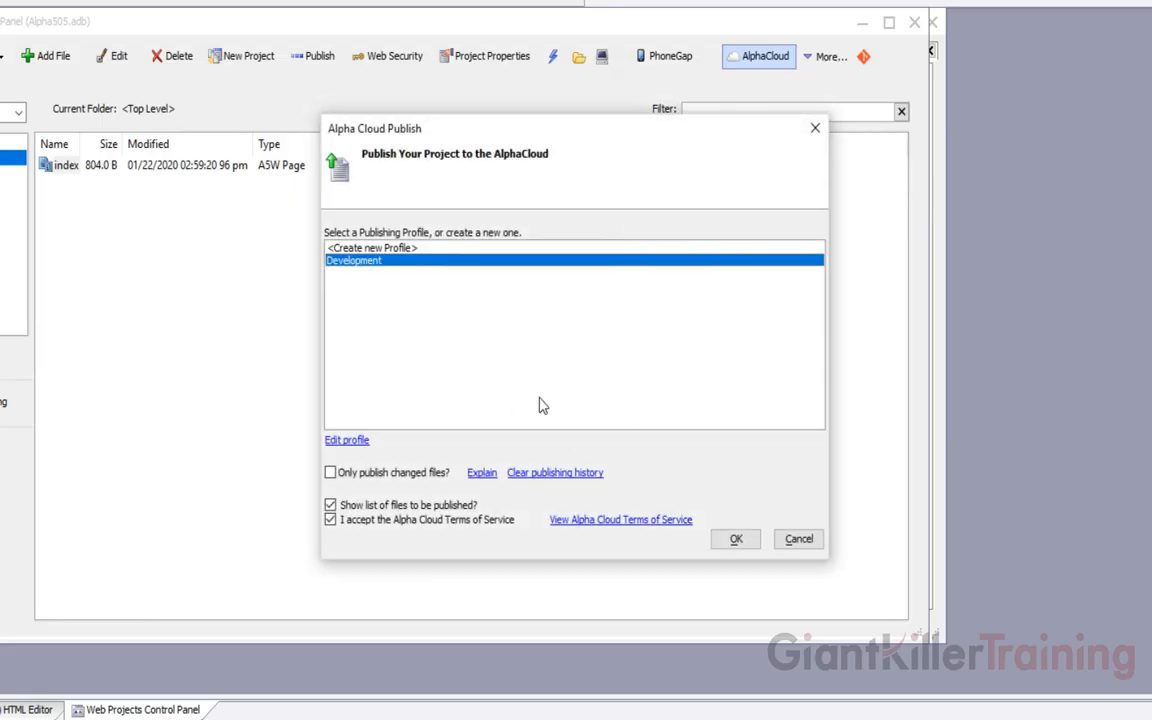
# Edit the Development profile to turn off 'Deploy immediately when published', keeping build 6402
pyautogui.click(350, 441)
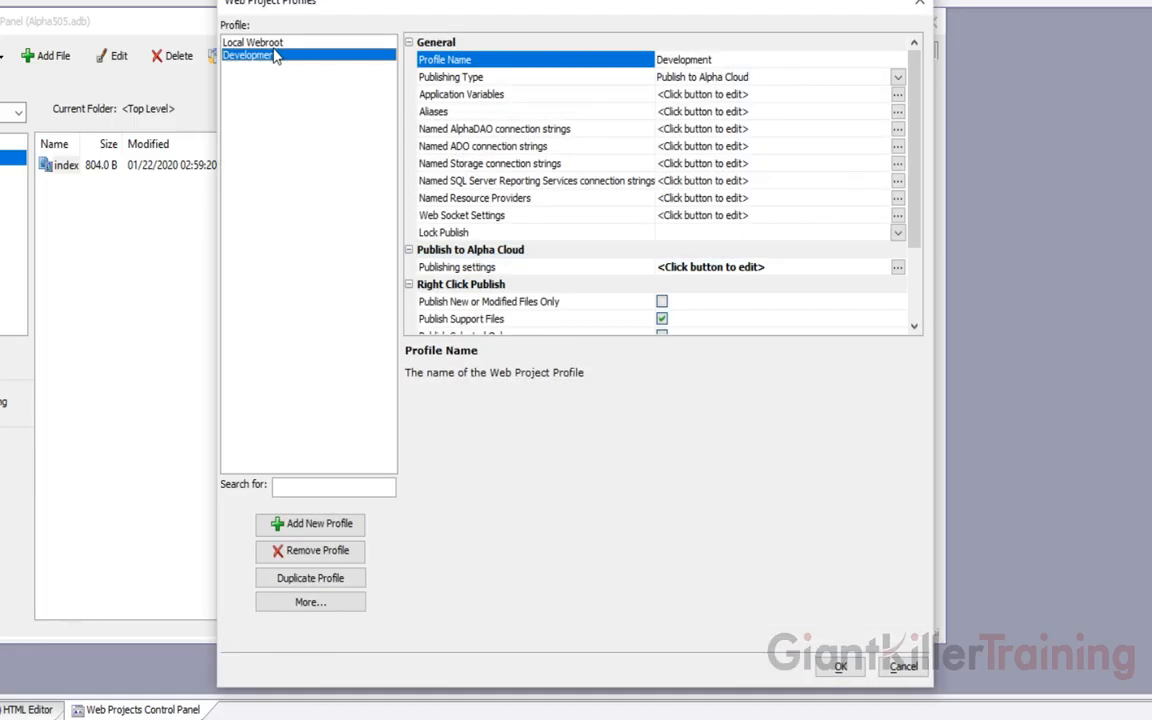
pyautogui.click(536, 268)
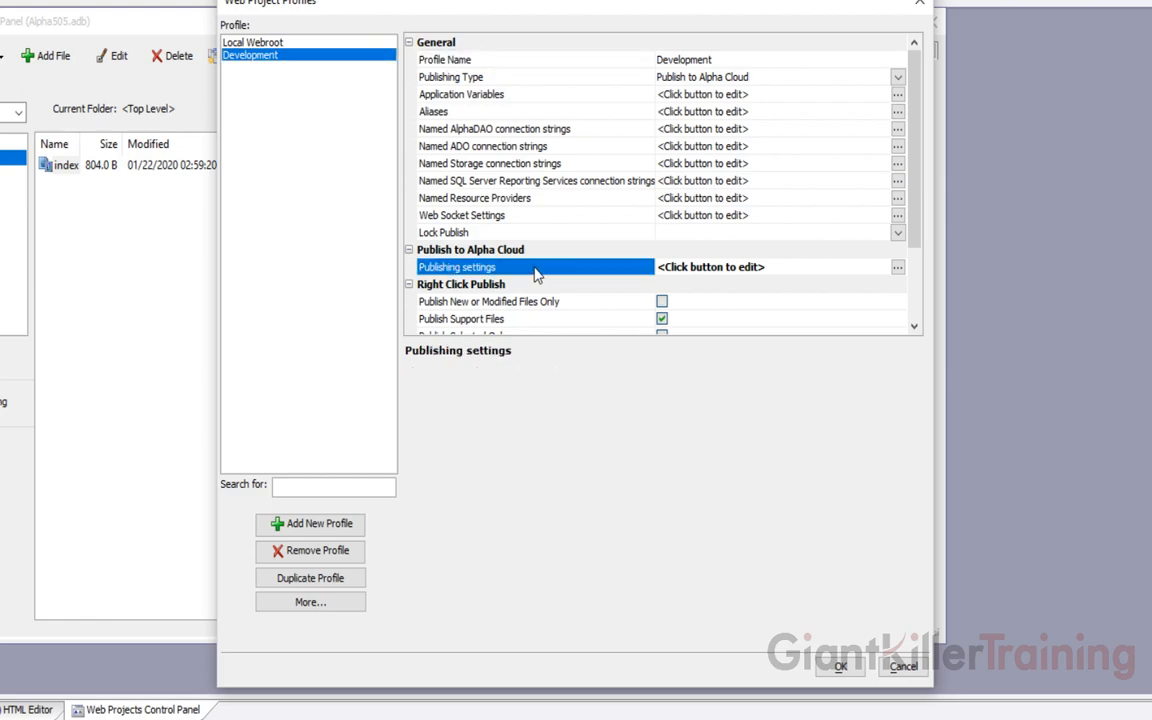
pyautogui.doubleClick(536, 270)
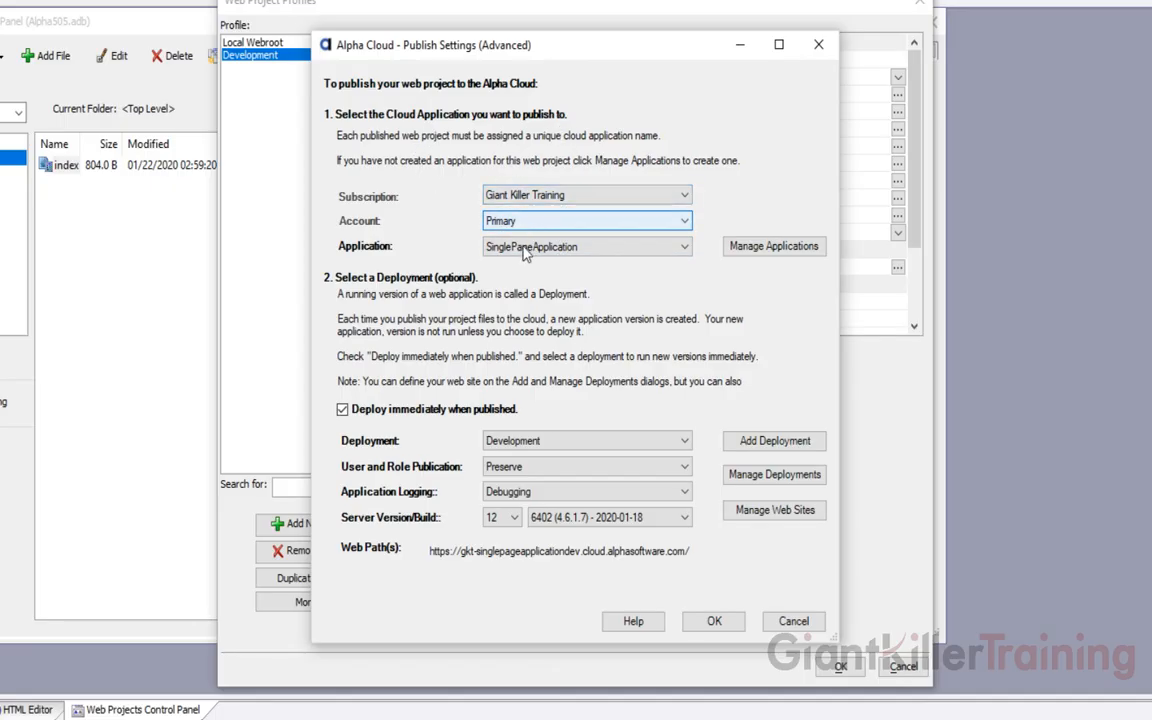
pyautogui.moveTo(523, 258)
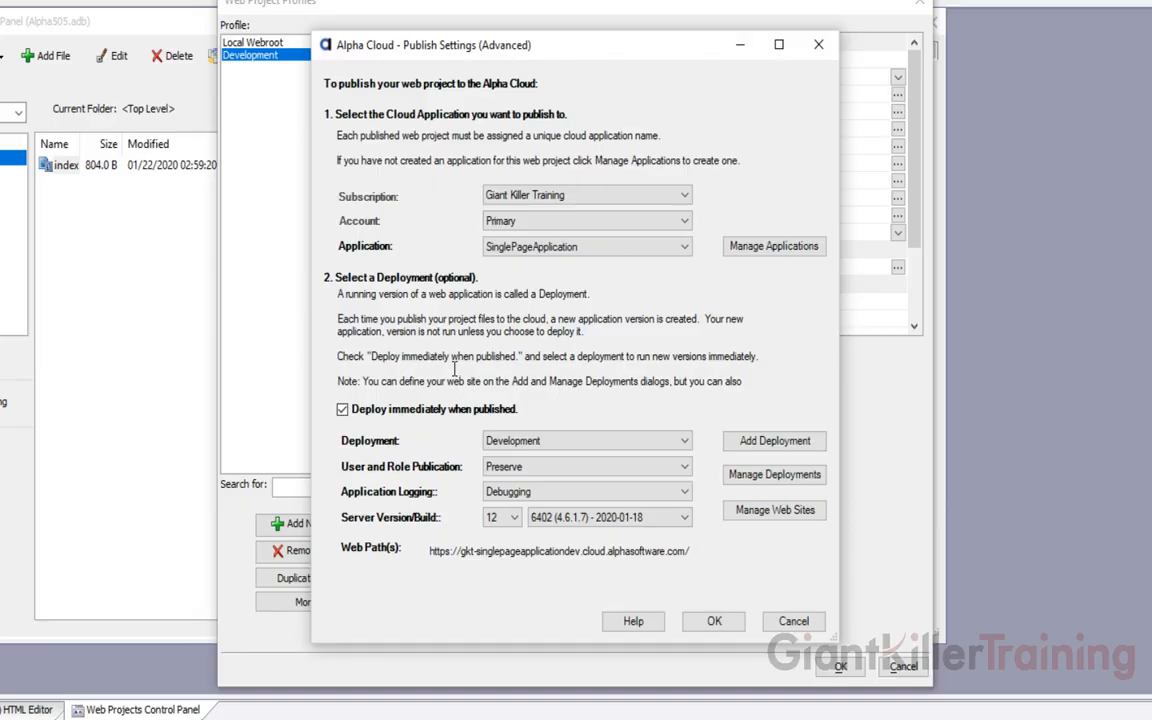
pyautogui.click(343, 411)
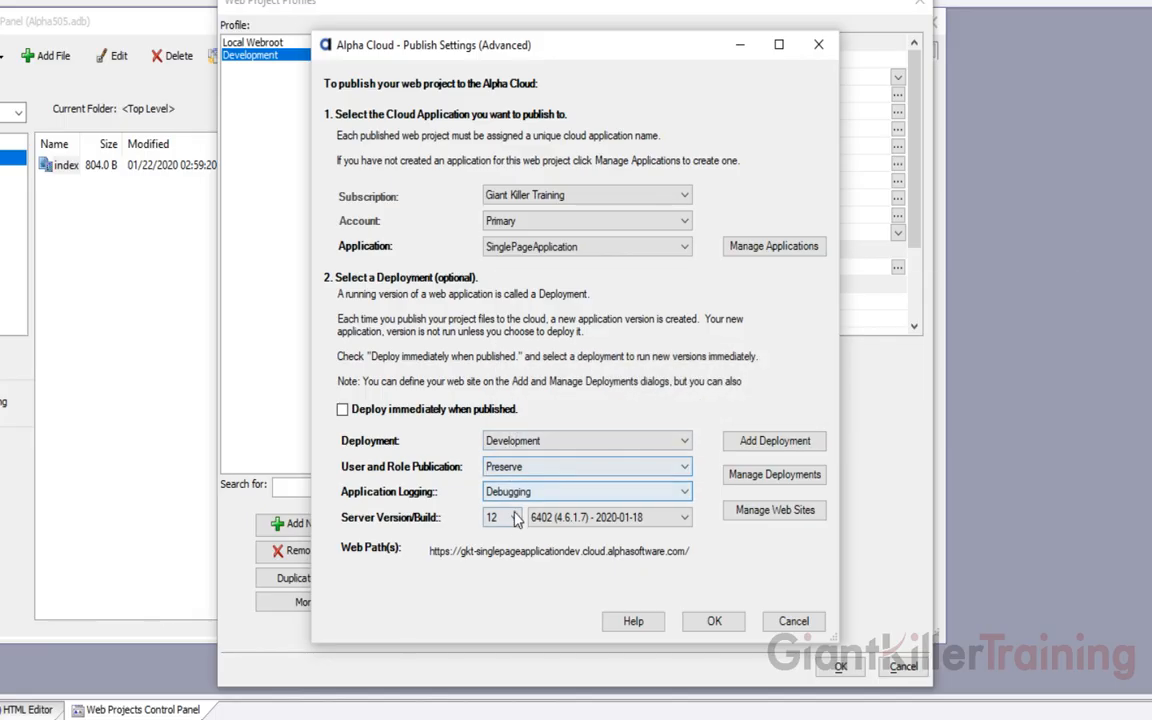
pyautogui.click(571, 519)
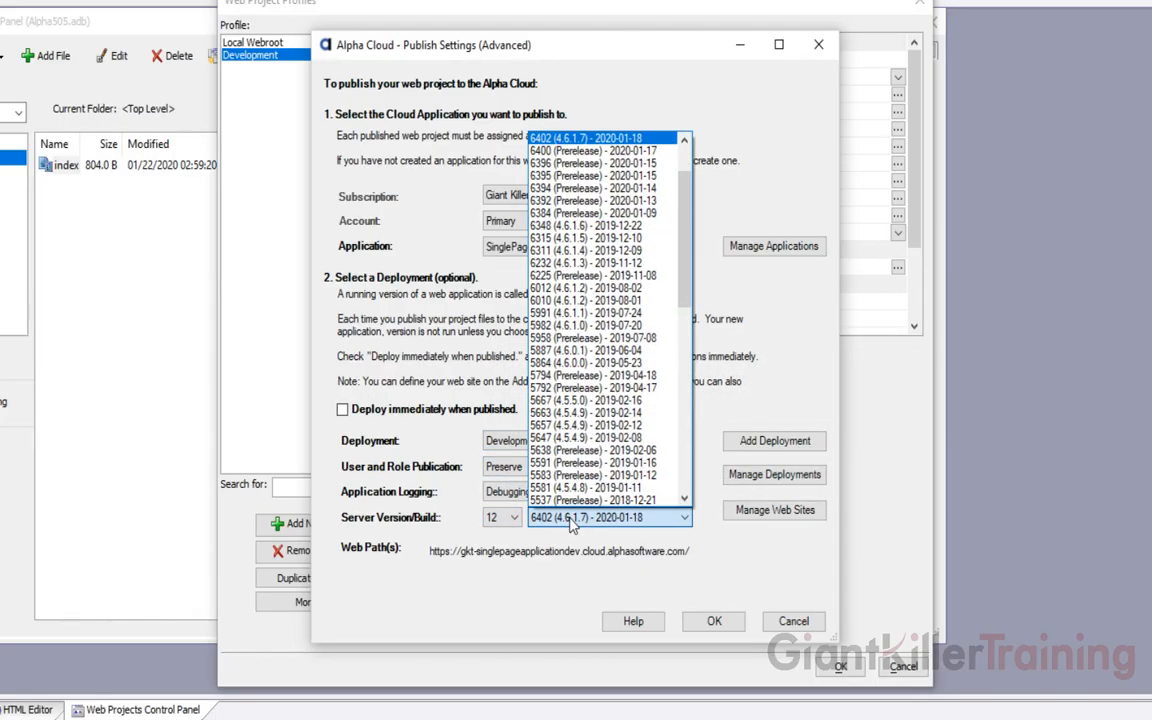
pyautogui.click(421, 320)
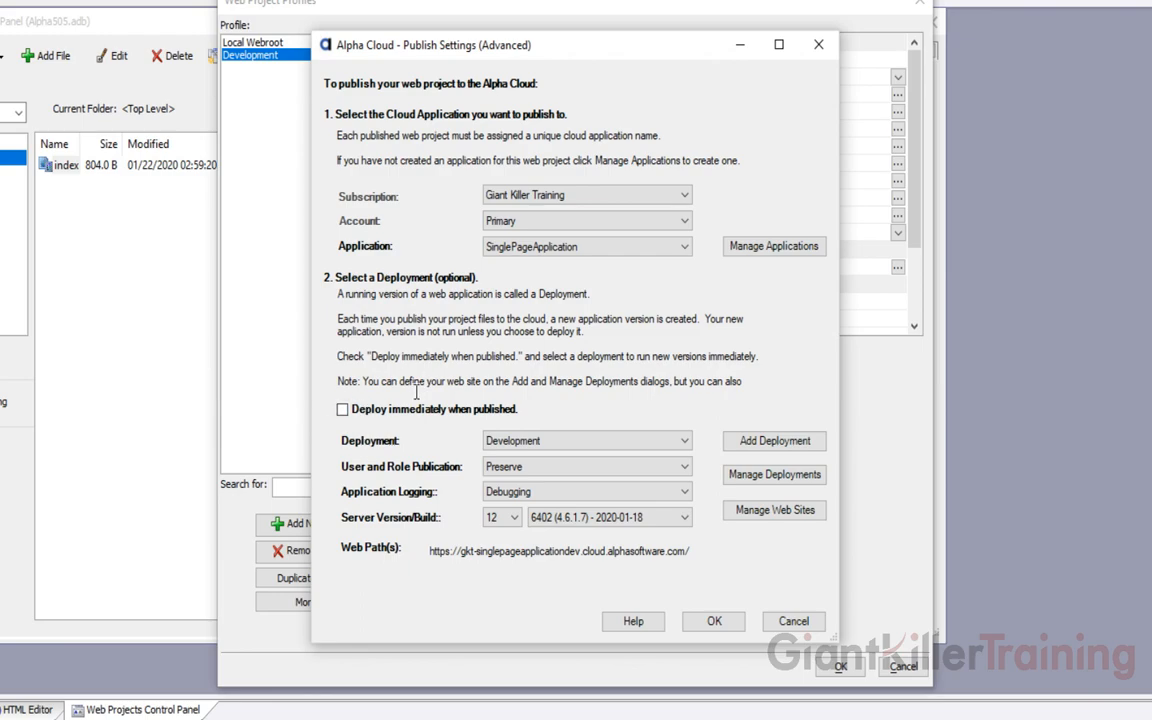
pyautogui.click(708, 621)
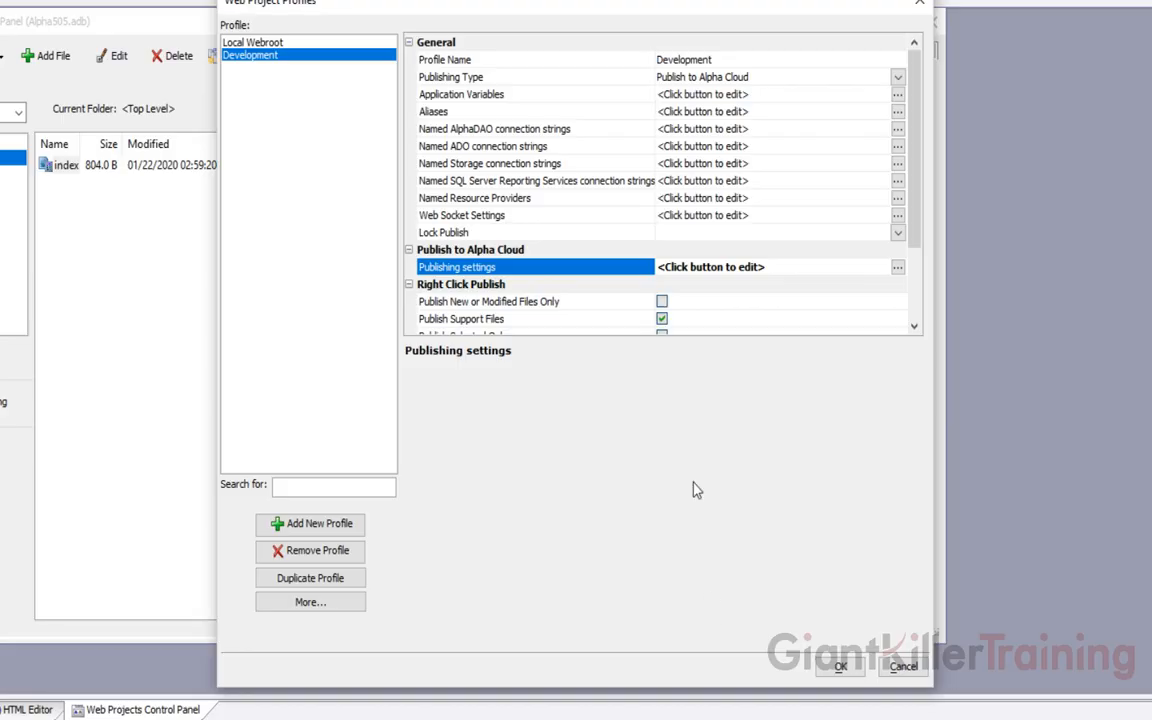
pyautogui.click(838, 668)
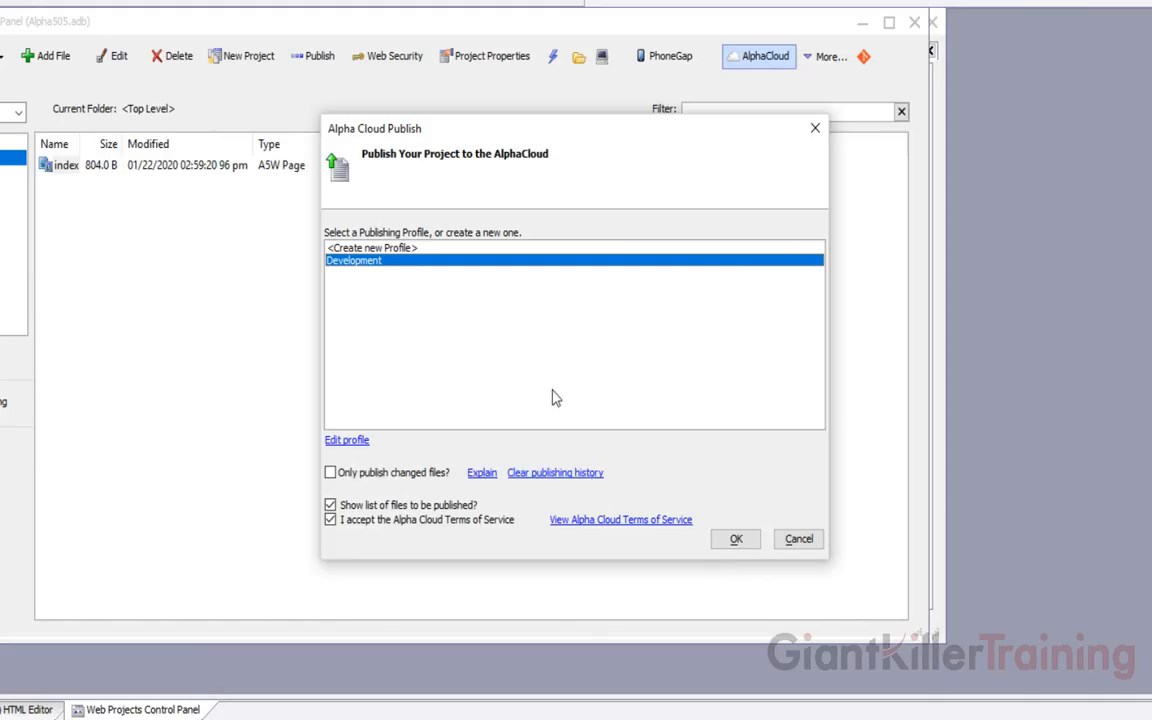
# Publish the project to Alpha Cloud as version 4 with the Development profile, without deploying
pyautogui.click(736, 545)
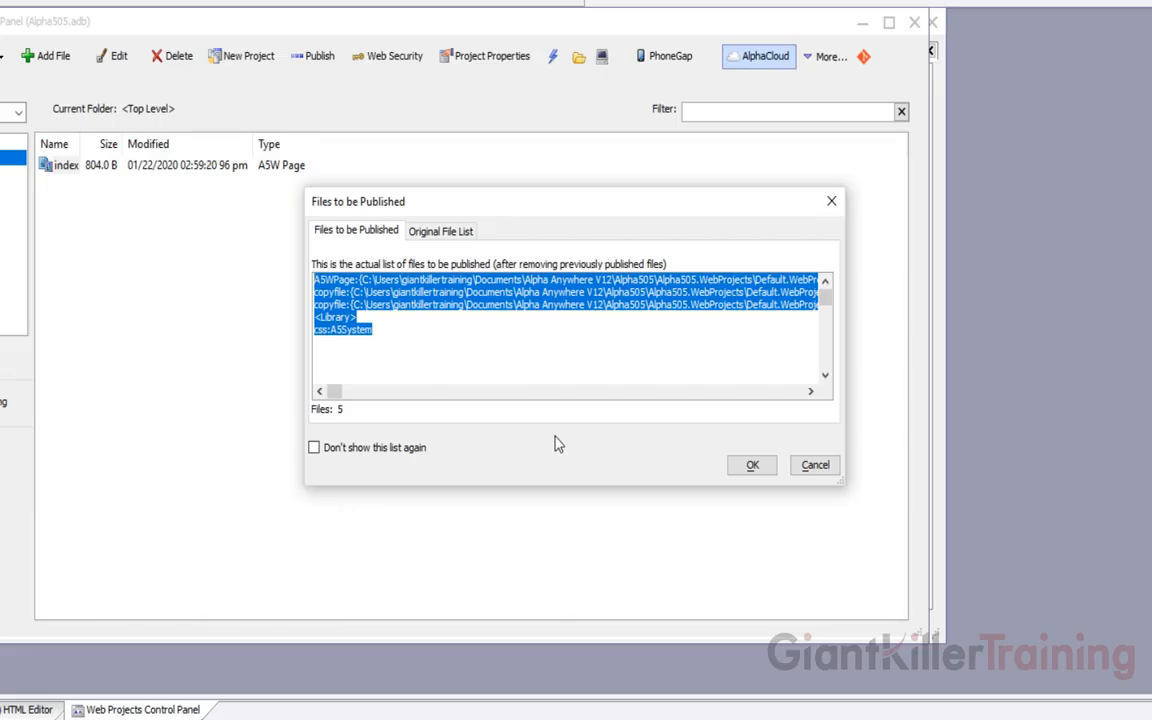
pyautogui.click(748, 467)
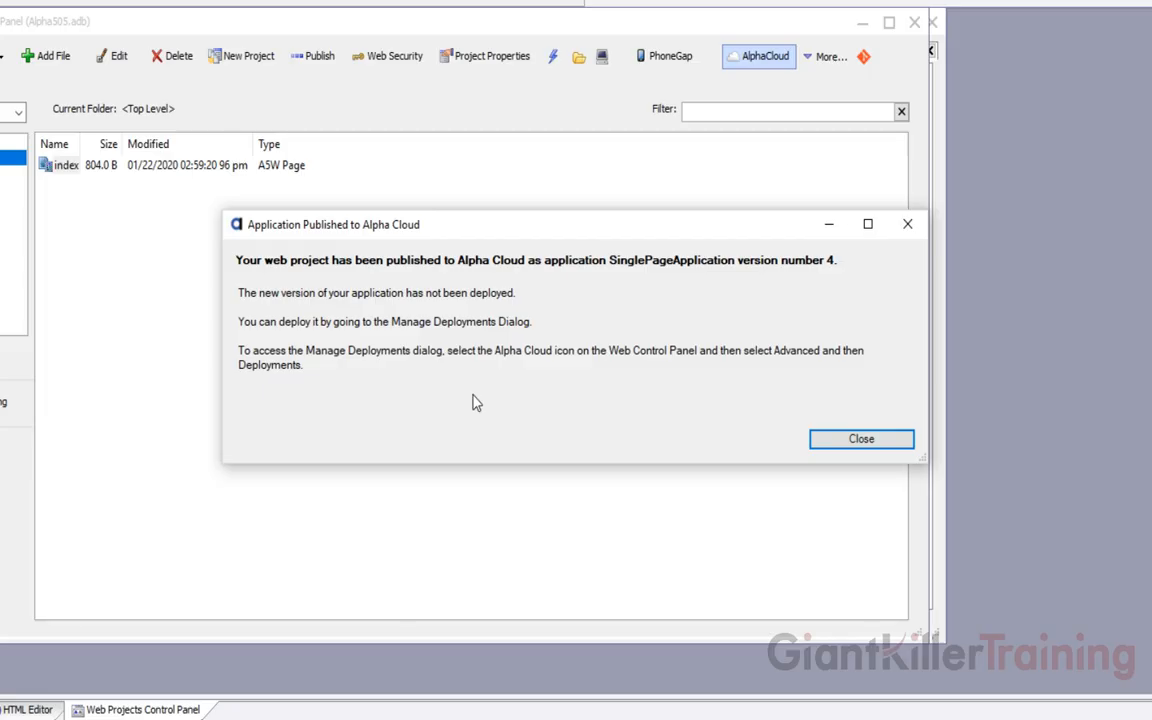
pyautogui.click(836, 440)
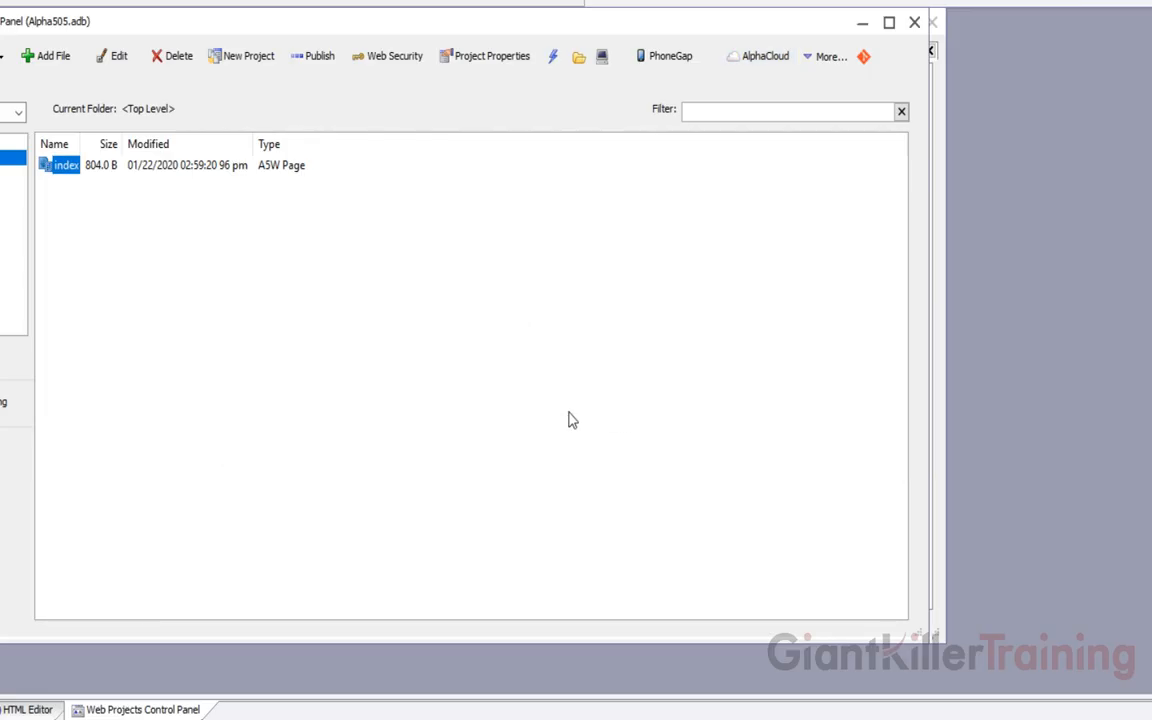
pyautogui.click(764, 60)
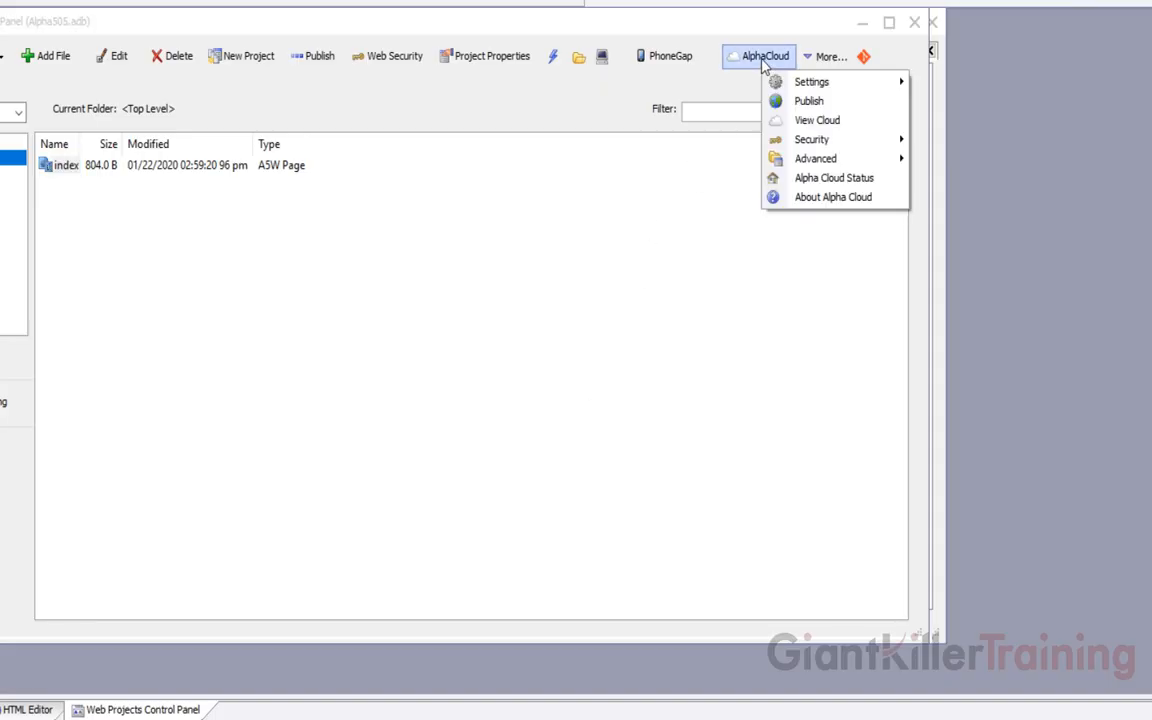
pyautogui.moveTo(797, 165)
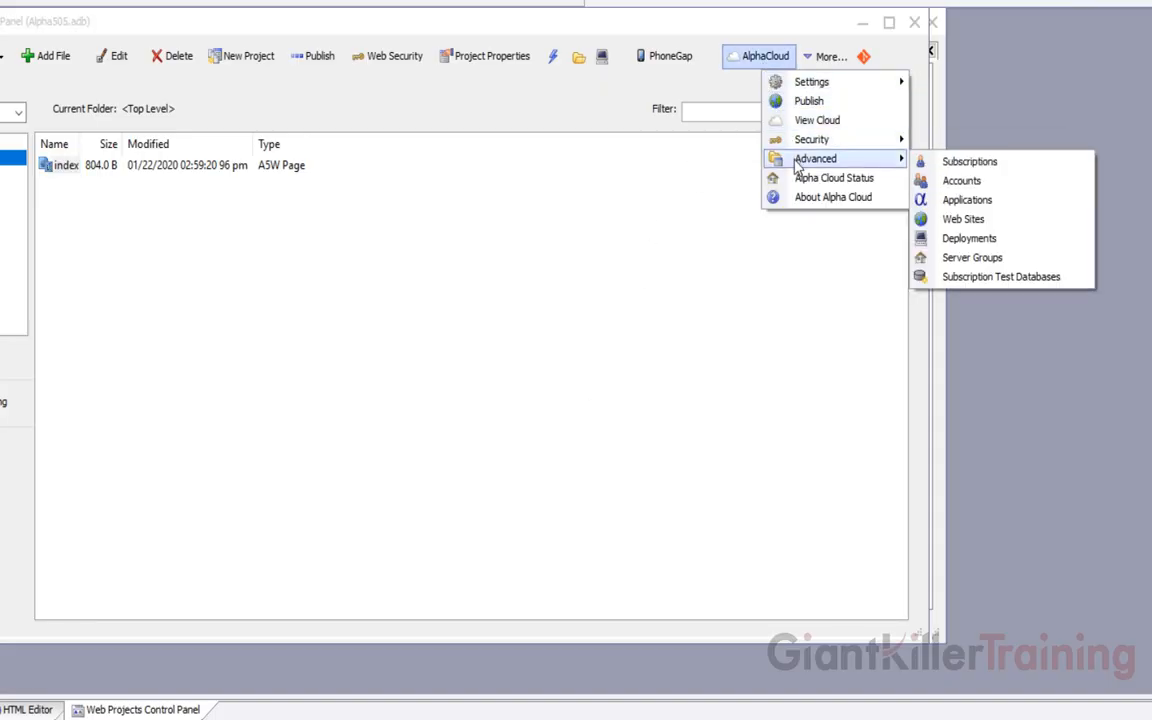
# Open Manage Deployments and list all five Development schedule entries
pyautogui.click(969, 238)
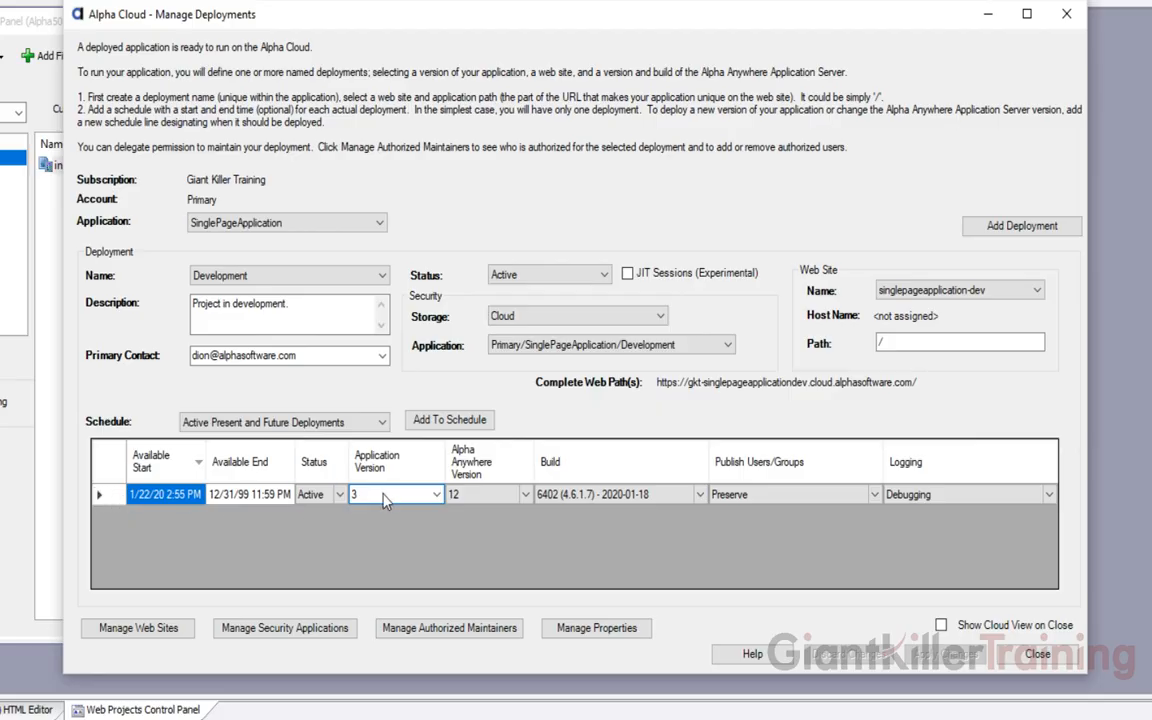
pyautogui.click(292, 423)
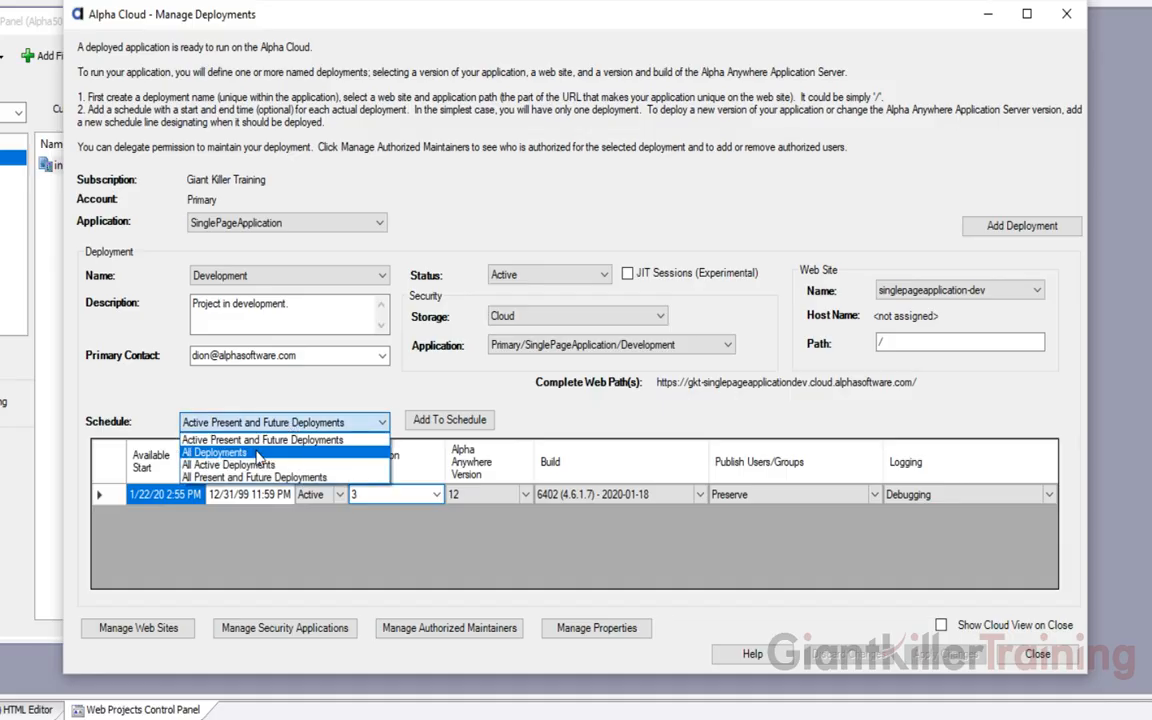
pyautogui.click(258, 453)
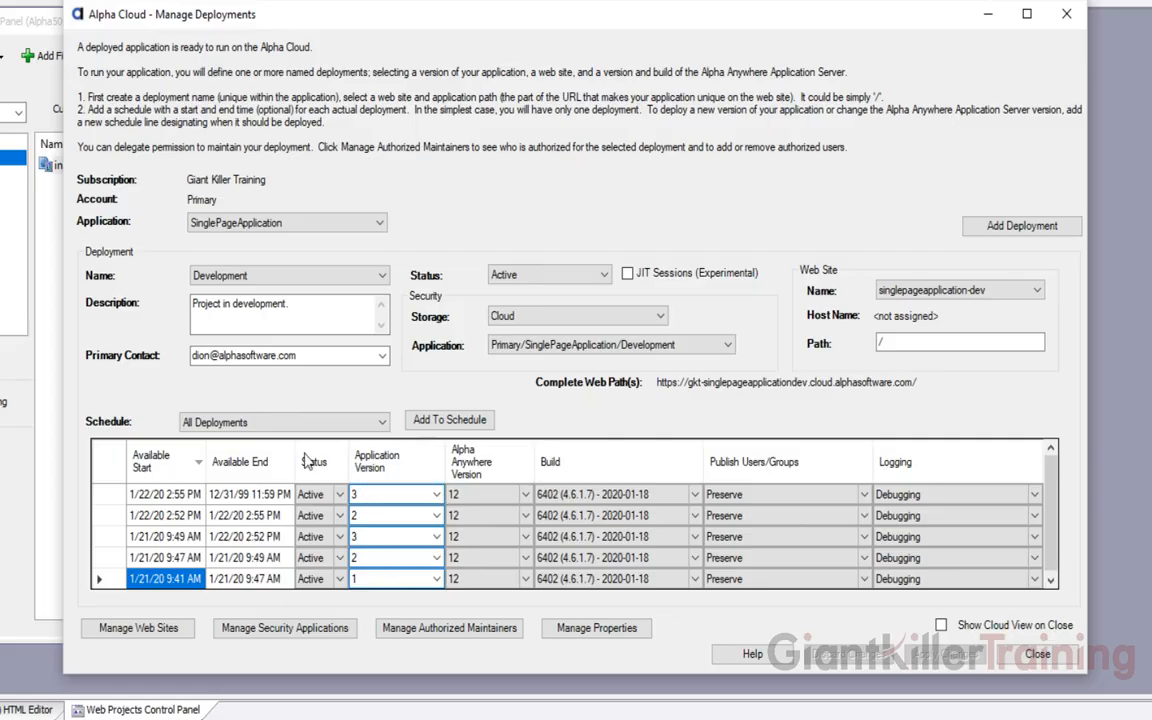
# Add a new schedule row for version 4 with Debugging logging
pyautogui.click(446, 422)
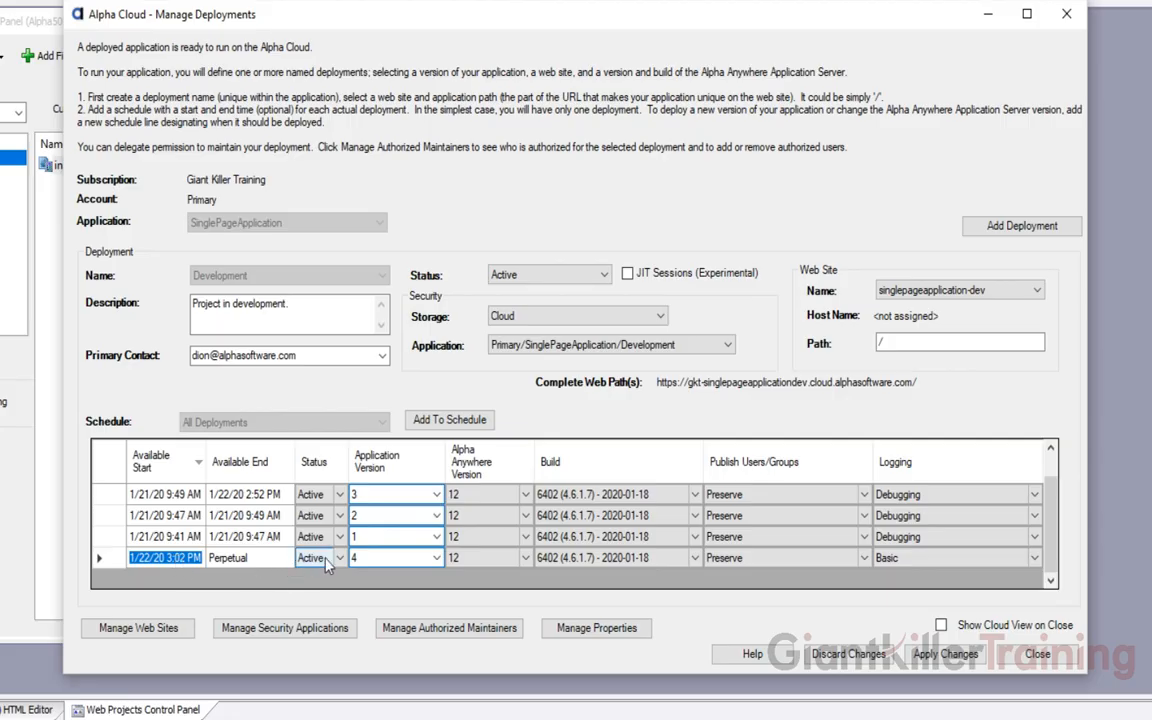
pyautogui.click(437, 559)
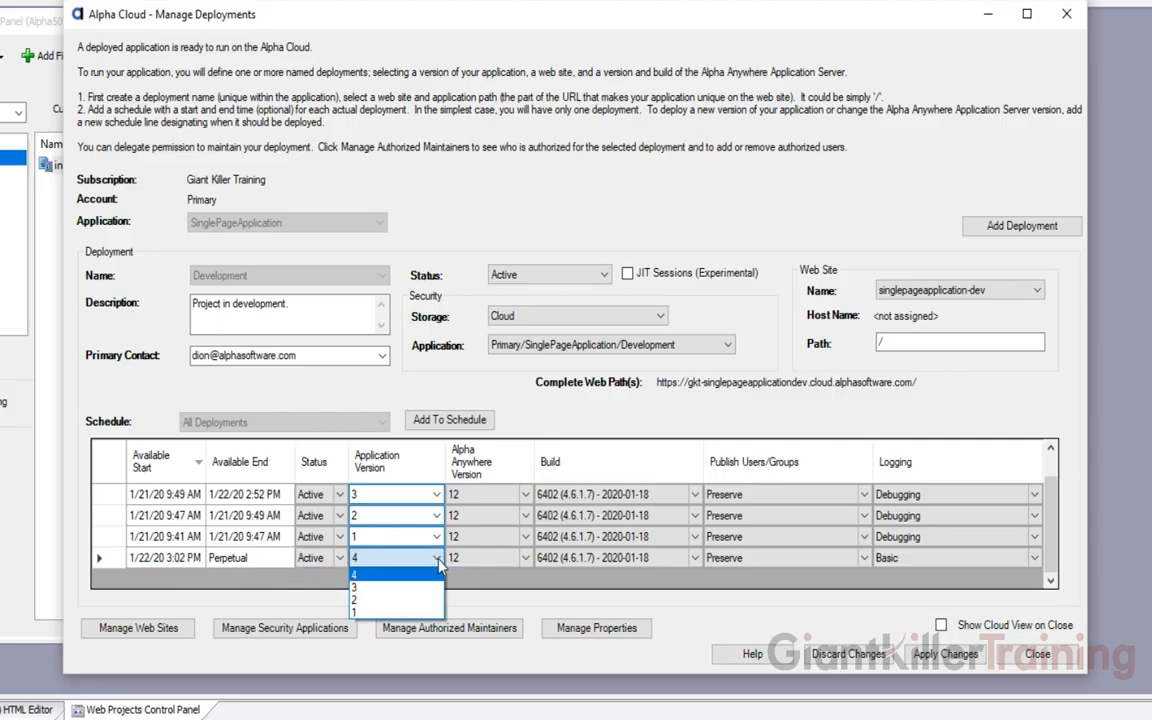
pyautogui.click(384, 575)
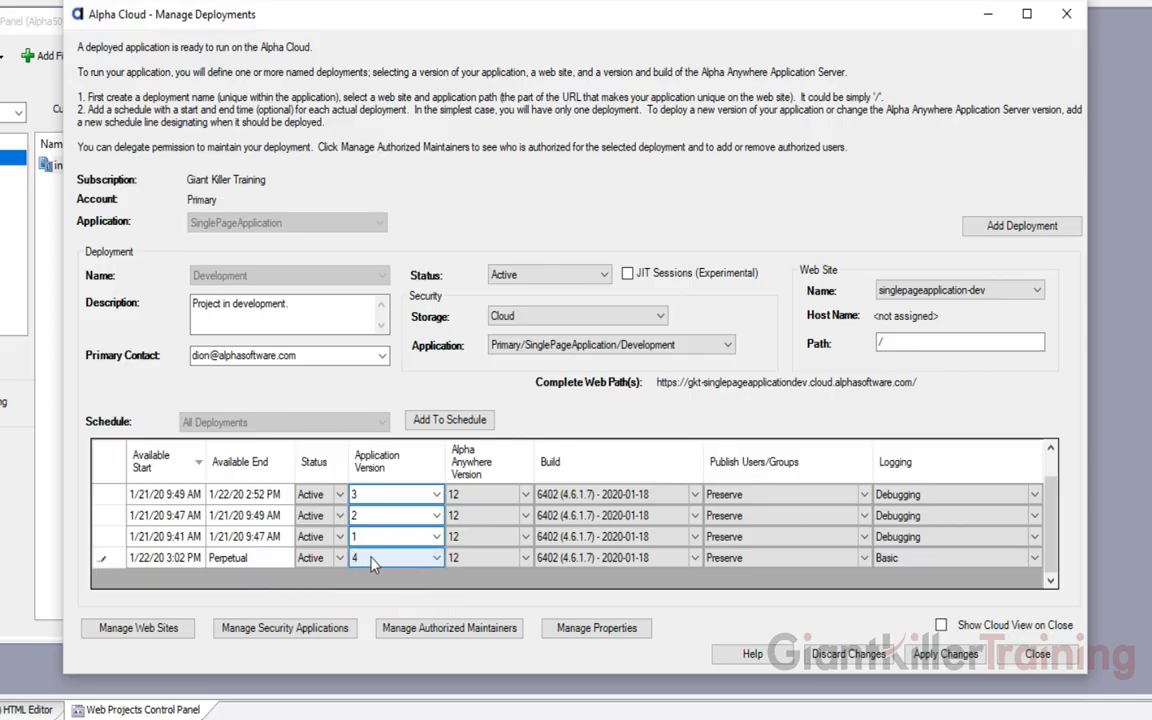
pyautogui.click(372, 566)
pyautogui.click(362, 563)
pyautogui.click(462, 560)
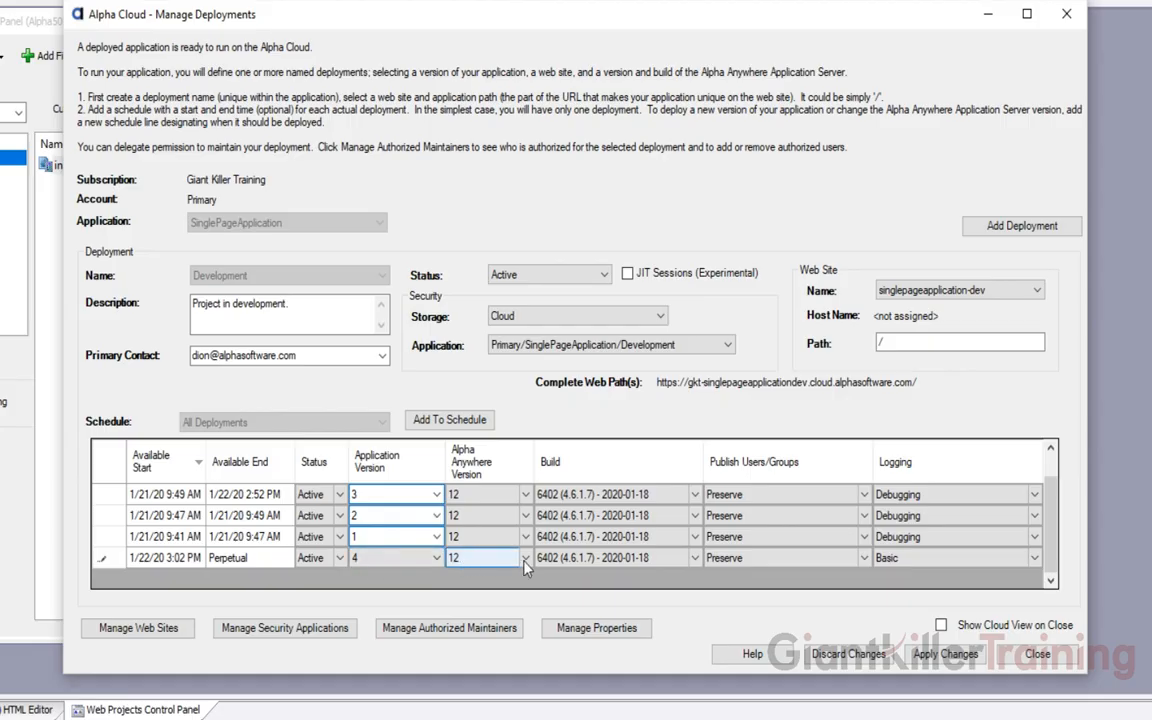
pyautogui.click(568, 562)
pyautogui.click(730, 560)
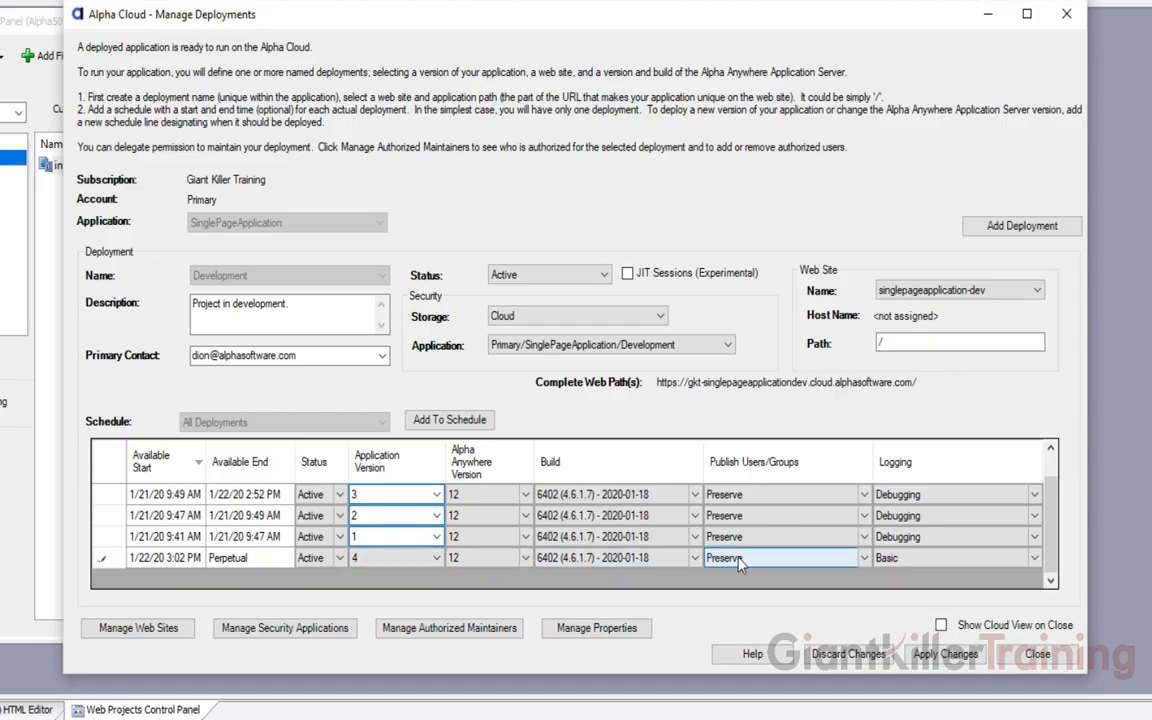
pyautogui.click(900, 559)
pyautogui.click(1034, 558)
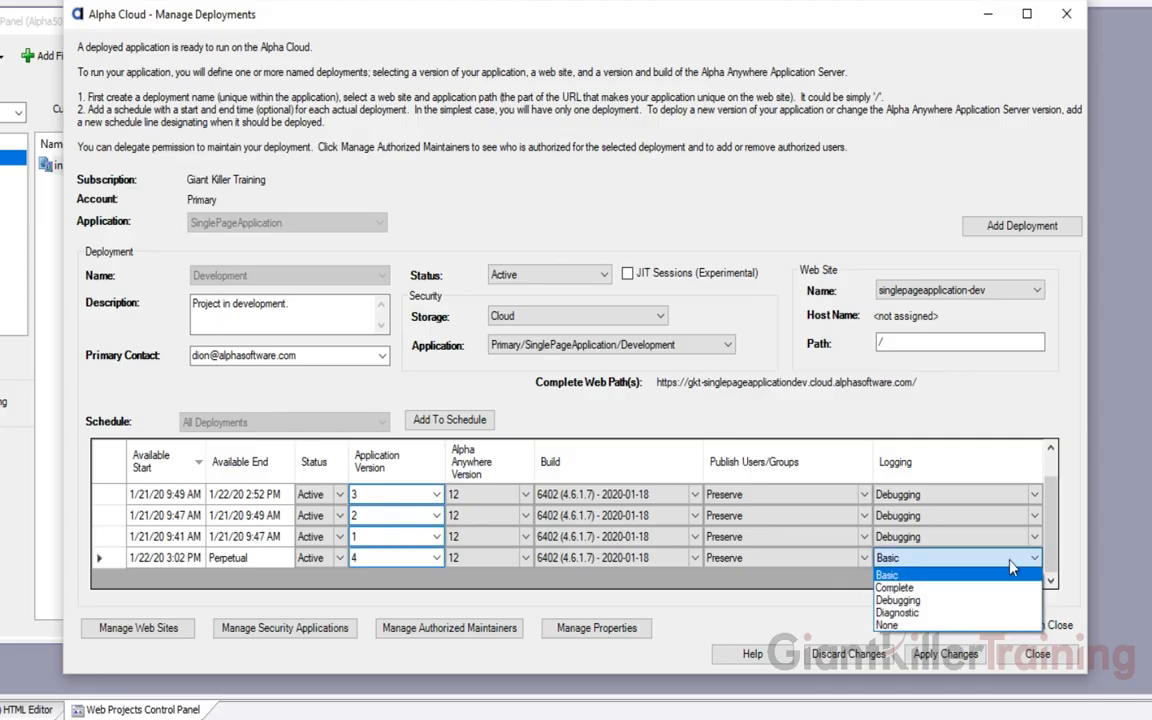
pyautogui.click(912, 601)
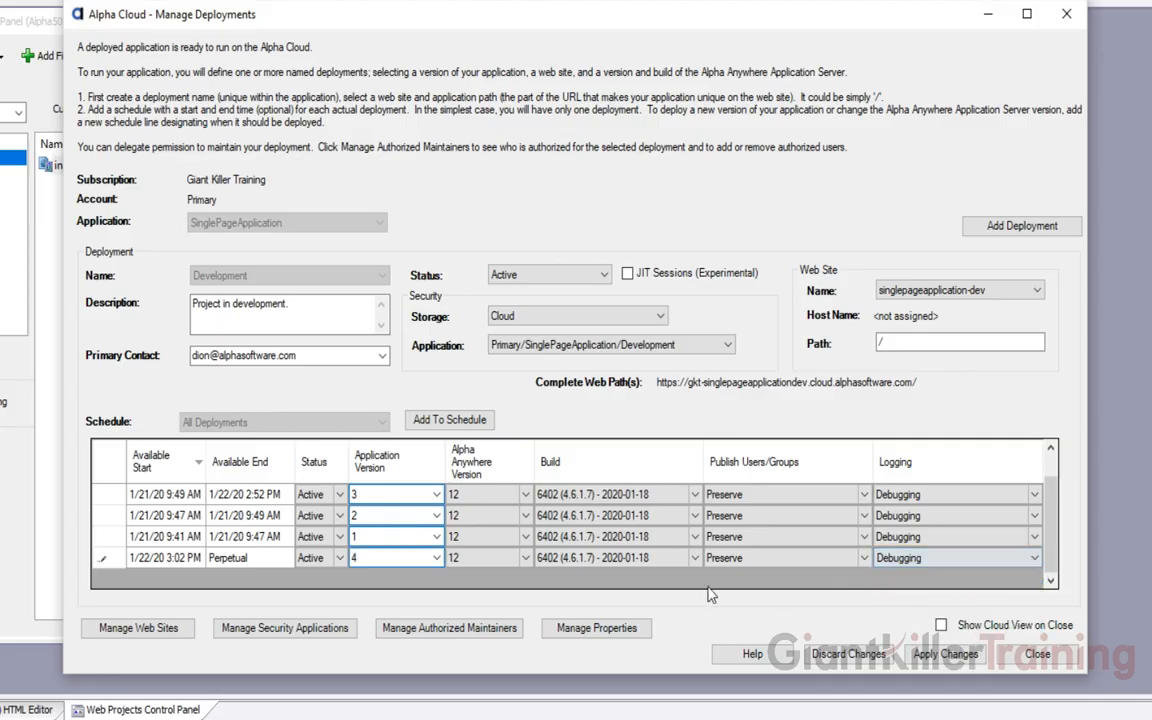
# Change the new row's start from 1/22/20 3:02 PM to 3:05 PM
pyautogui.click(186, 561)
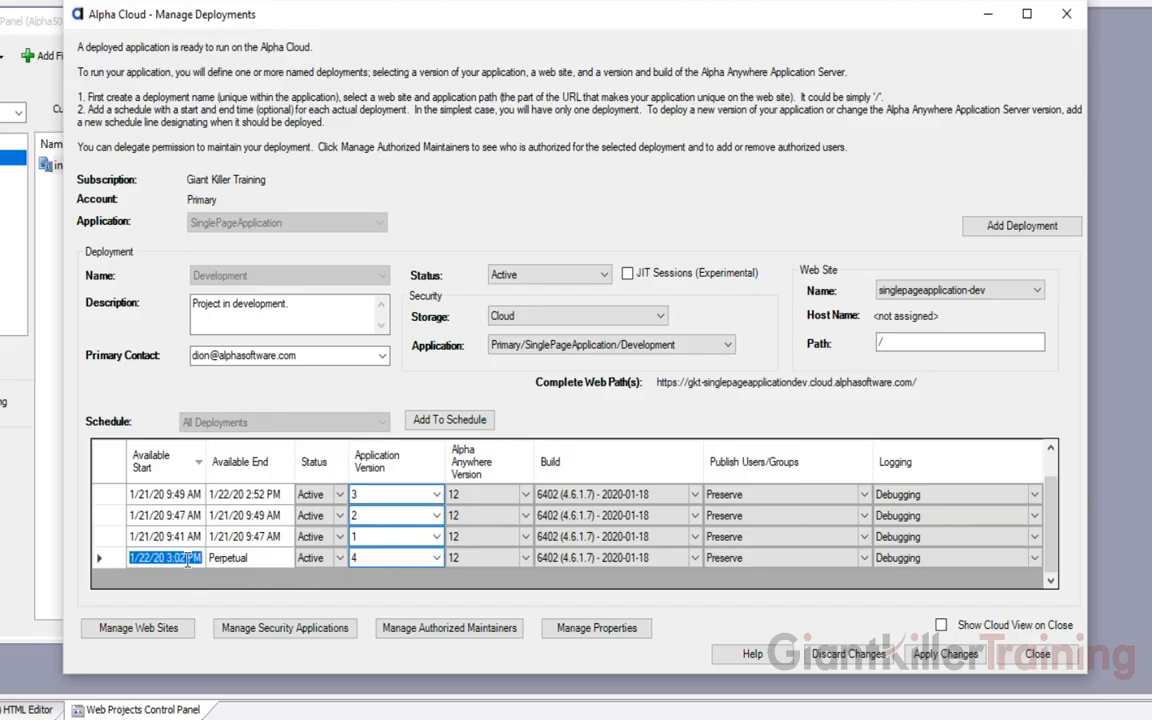
pyautogui.moveTo(166, 561); pyautogui.dragTo(189, 572)
pyautogui.click(151, 560)
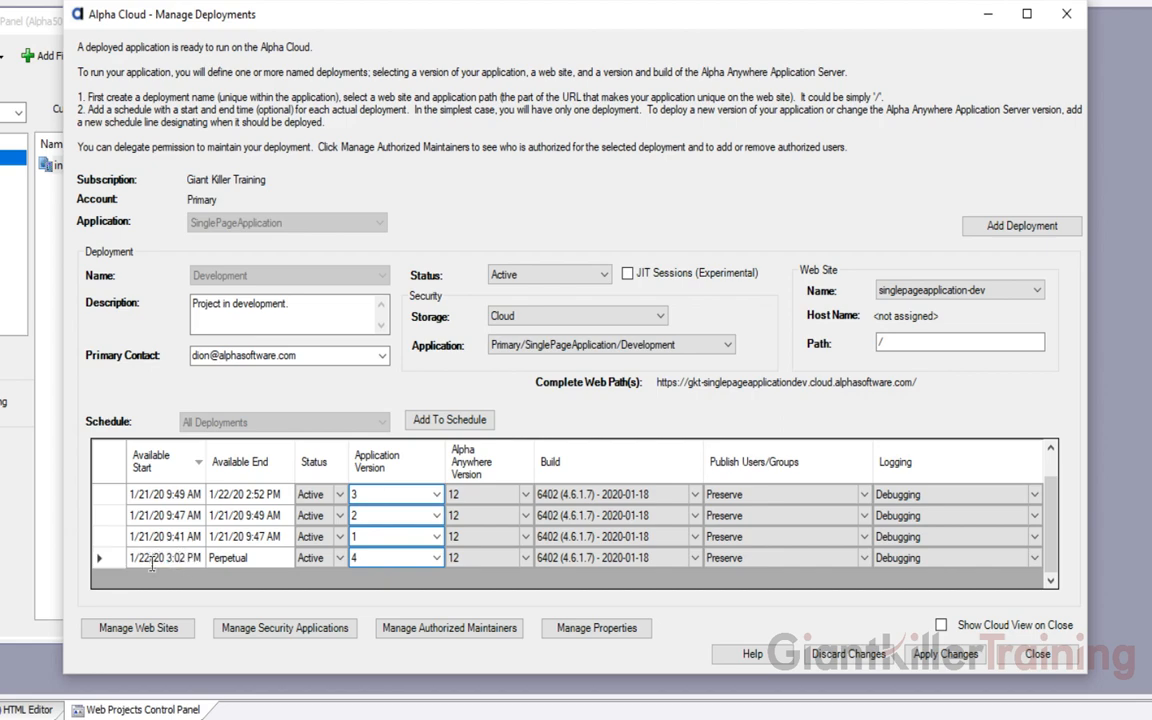
pyautogui.press('BackSpace')
pyautogui.press('BackSpace')
pyautogui.write('31')
pyautogui.press('BackSpace')
pyautogui.press('BackSpace')
pyautogui.write('22')
pyautogui.press('Tab')
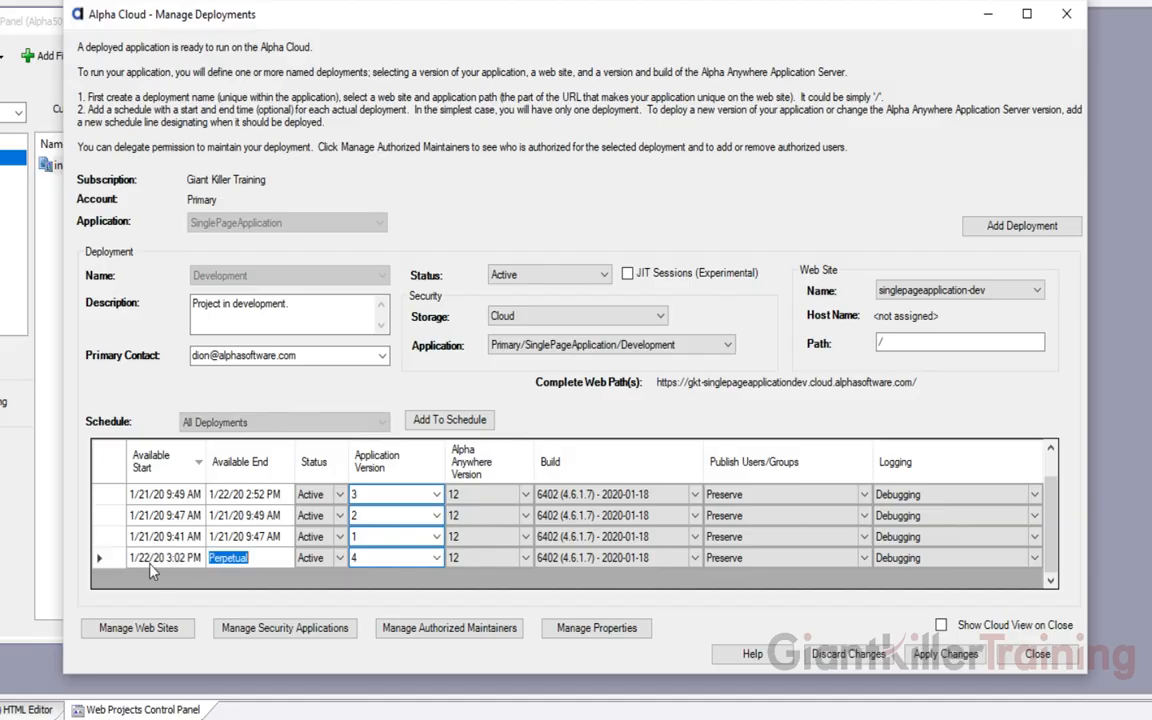
pyautogui.click(181, 557)
pyautogui.click(185, 560)
pyautogui.press('BackSpace')
pyautogui.write('5')
# Apply the version 4 schedule, then list only present and future deployments
pyautogui.click(932, 662)
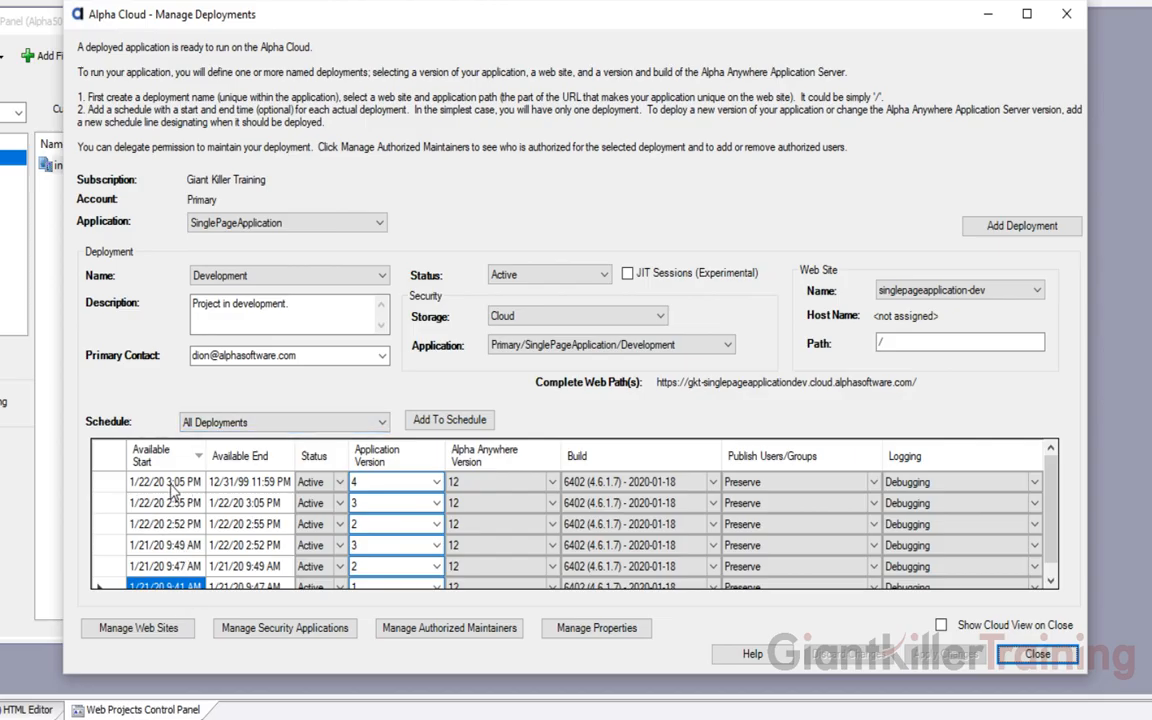
pyautogui.click(252, 425)
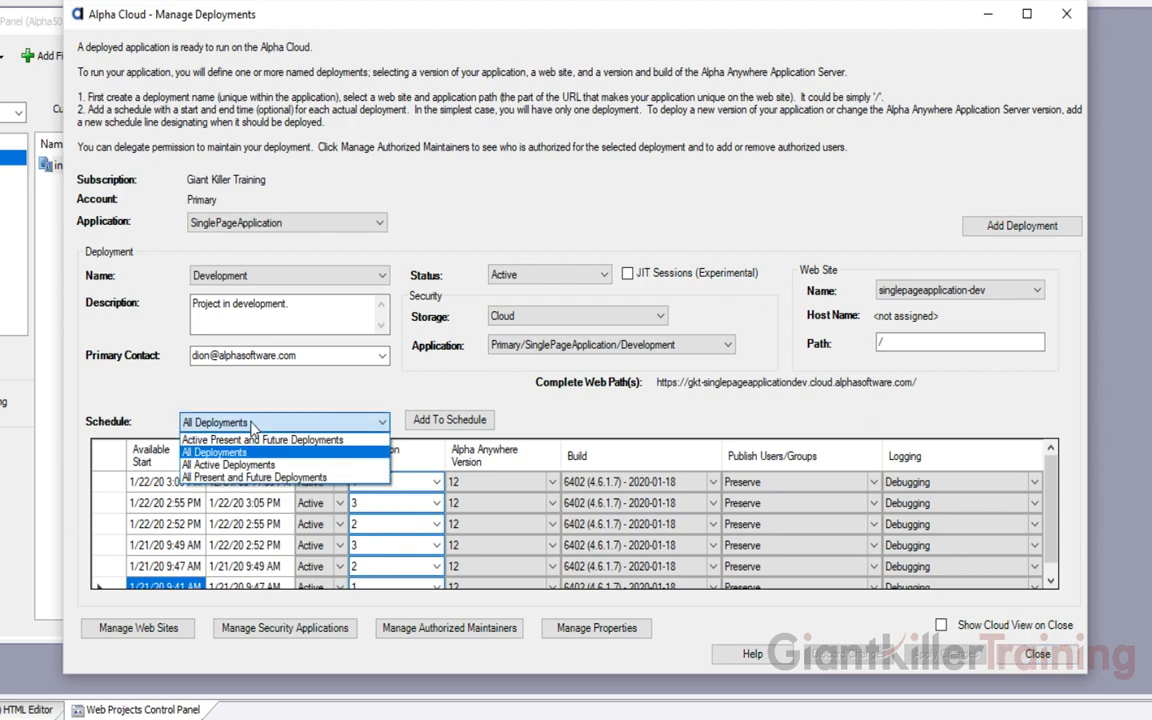
pyautogui.click(250, 479)
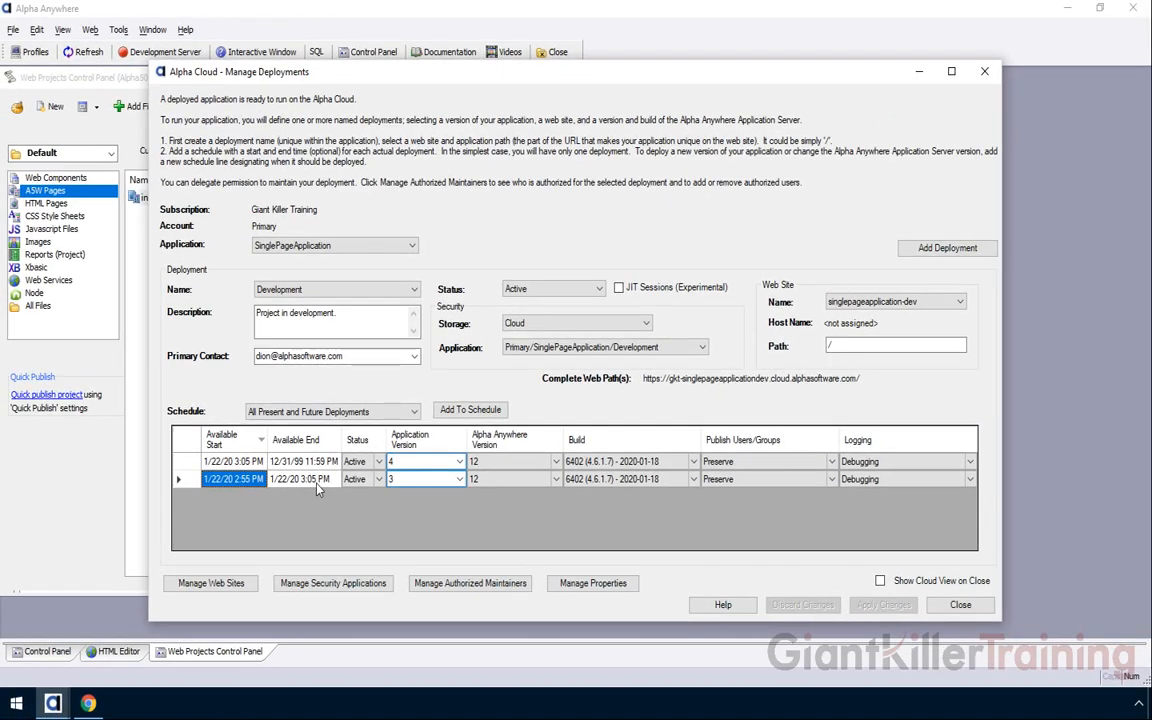
# Reload the AlphaSports site in Chrome until the welcome page shows Ver 4.0
pyautogui.click(88, 703)
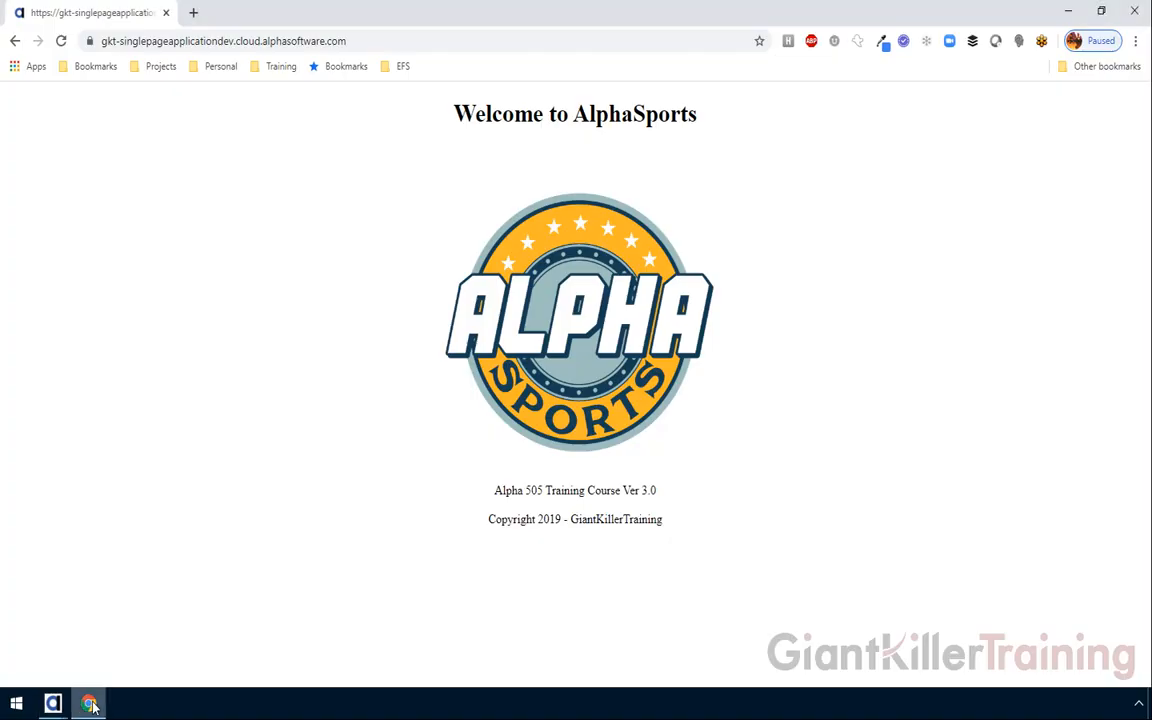
pyautogui.click(60, 43)
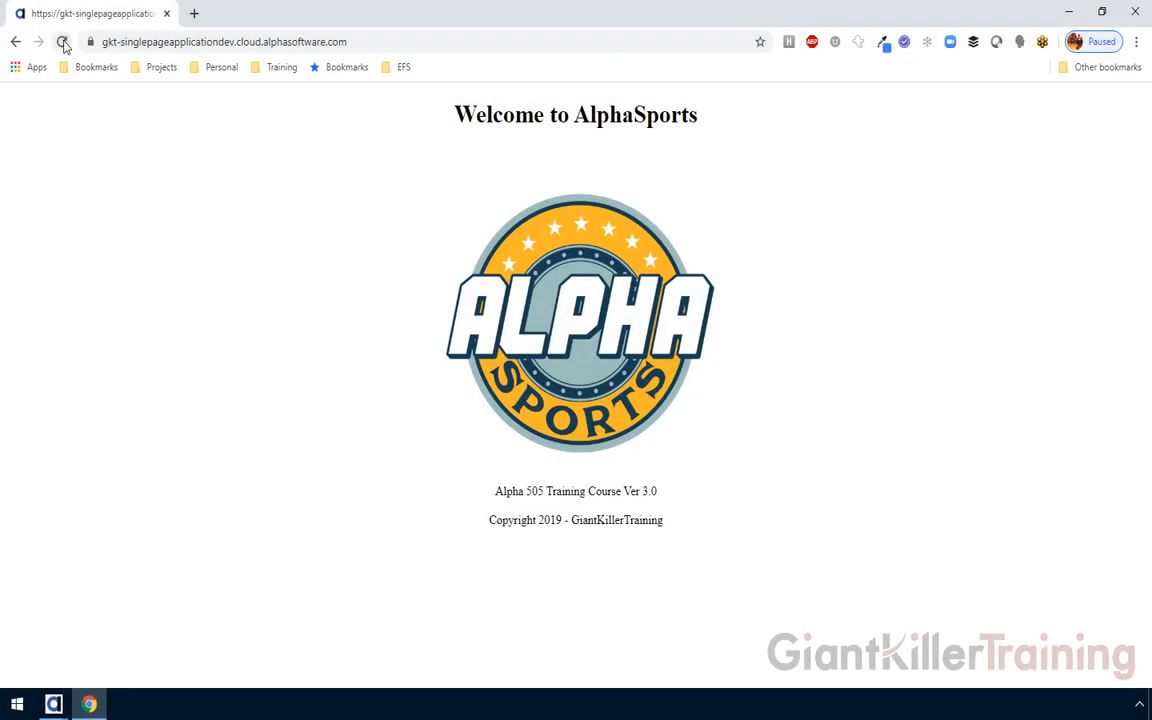
pyautogui.click(61, 41)
pyautogui.click(54, 704)
# Filter Manage Deployments to All Present and Future Deployments, confirm only version 4 remains, then close it
pyautogui.click(190, 640)
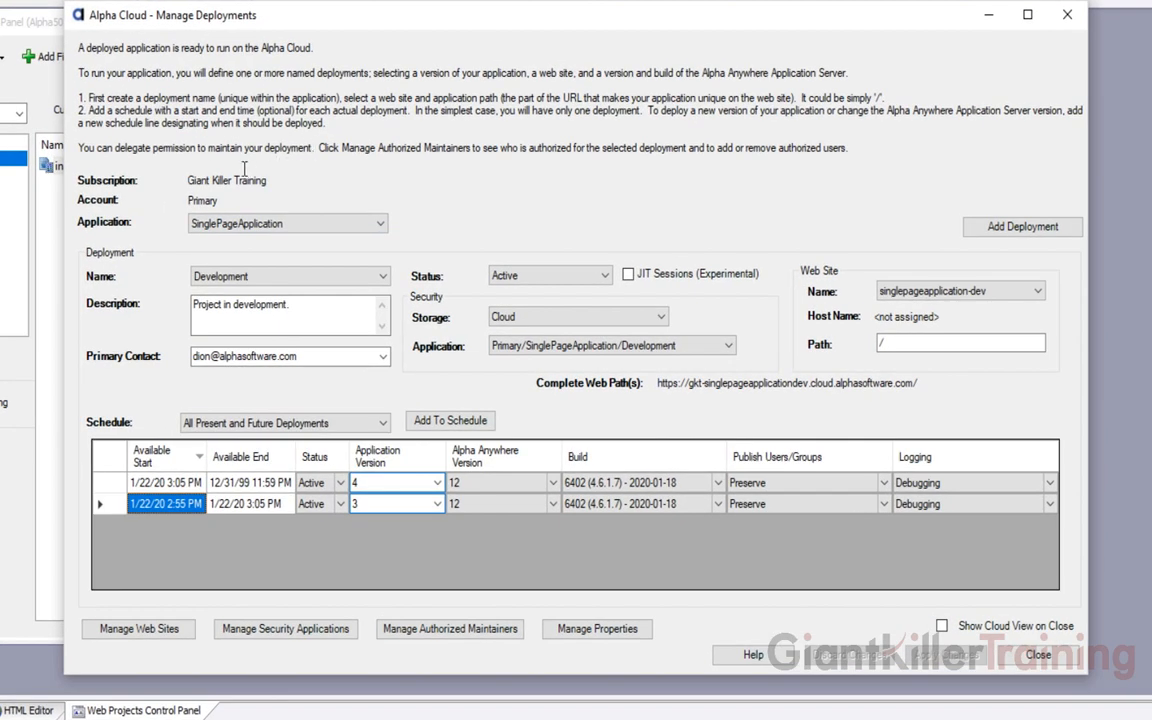
pyautogui.click(295, 426)
pyautogui.click(296, 430)
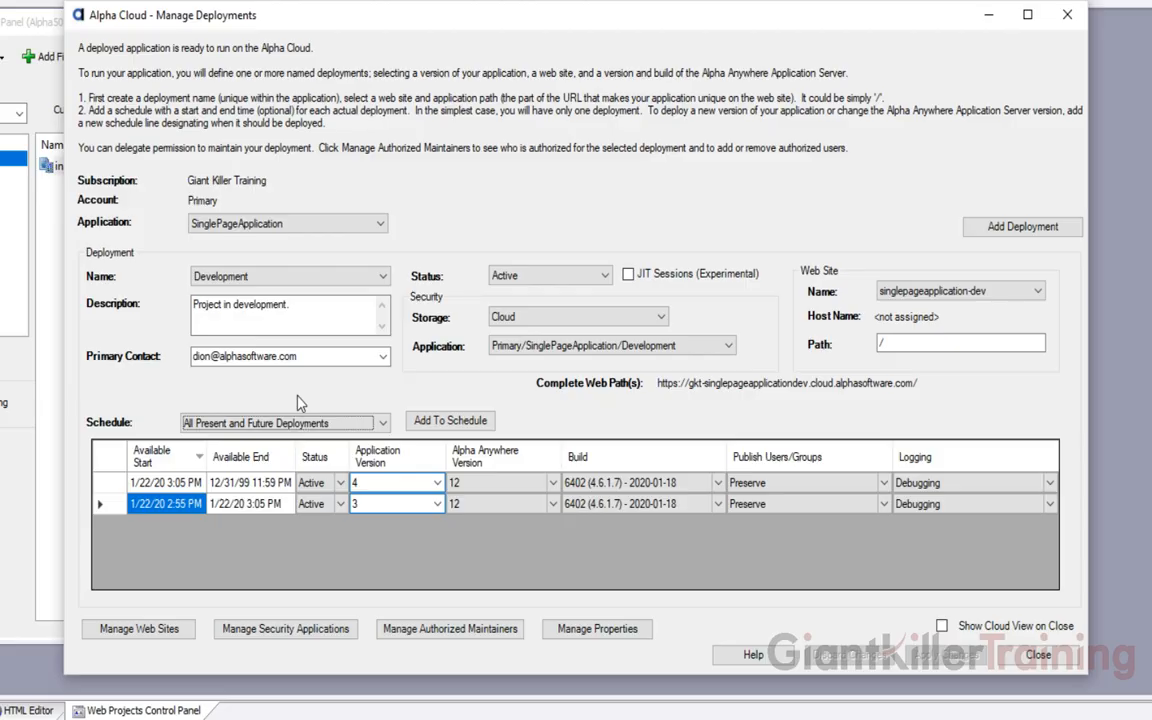
pyautogui.click(299, 423)
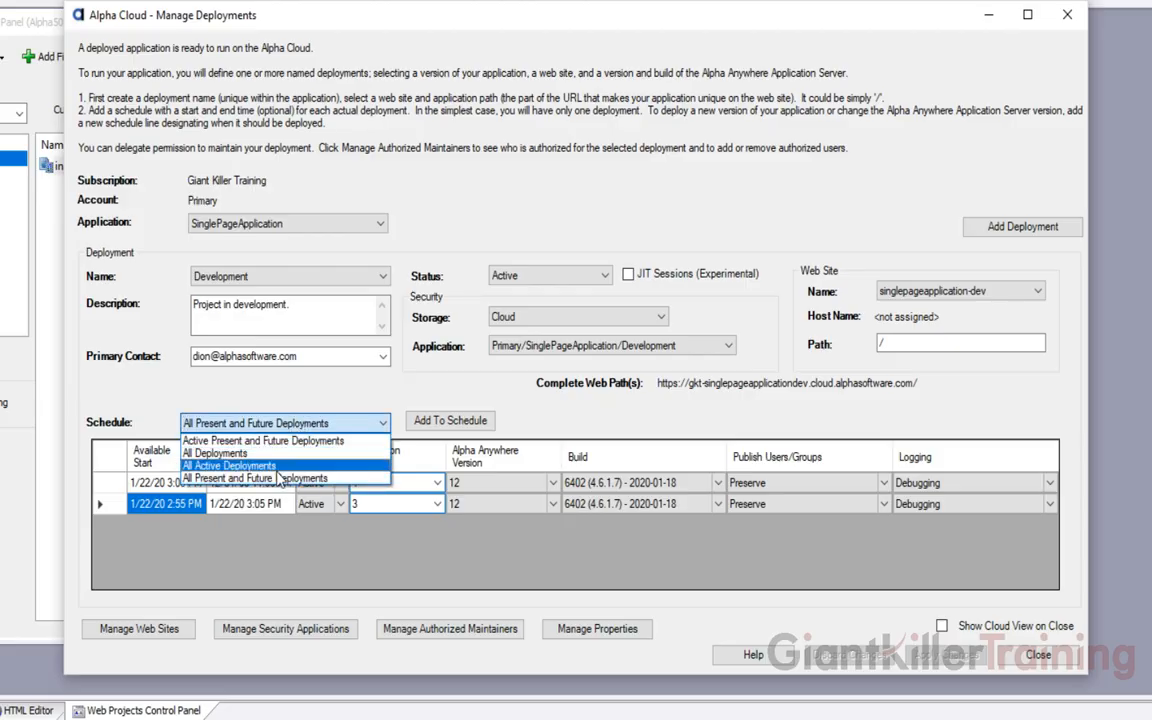
pyautogui.click(272, 455)
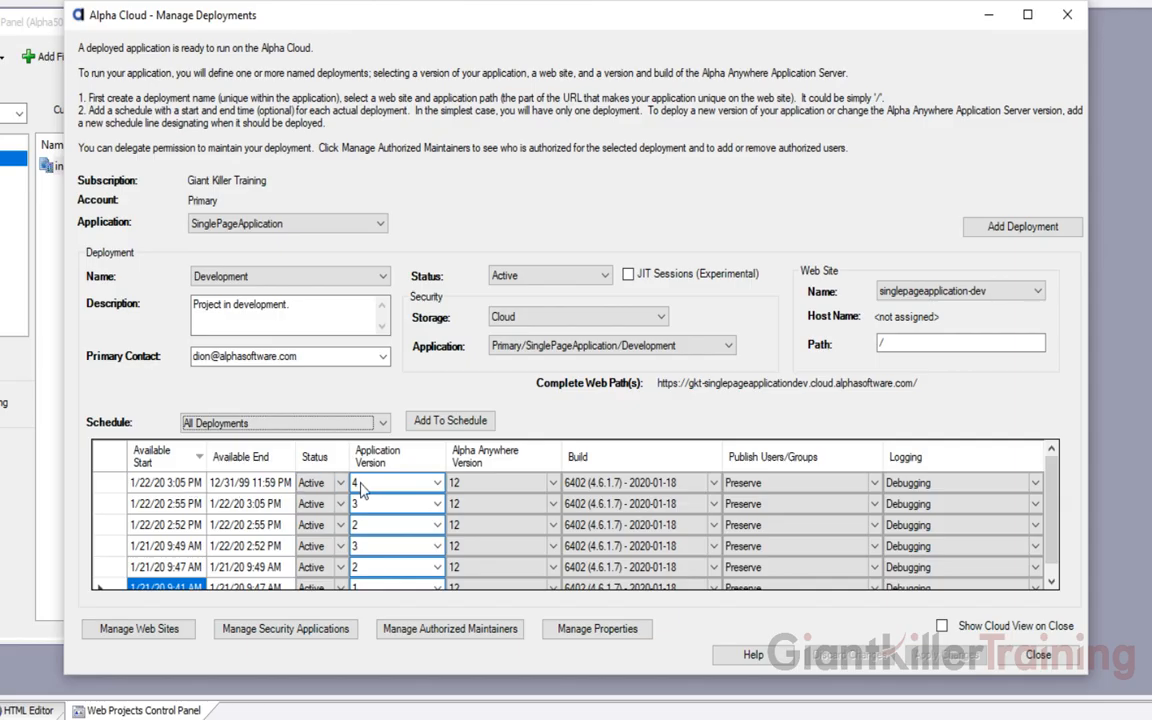
pyautogui.click(240, 423)
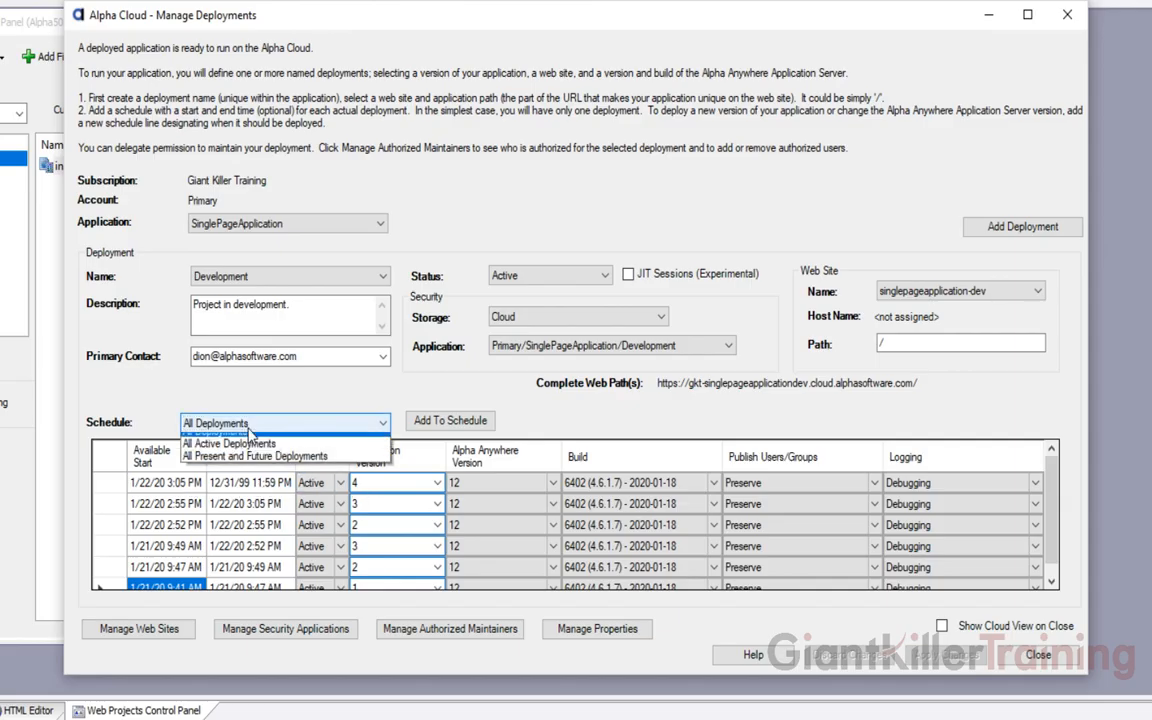
pyautogui.click(245, 478)
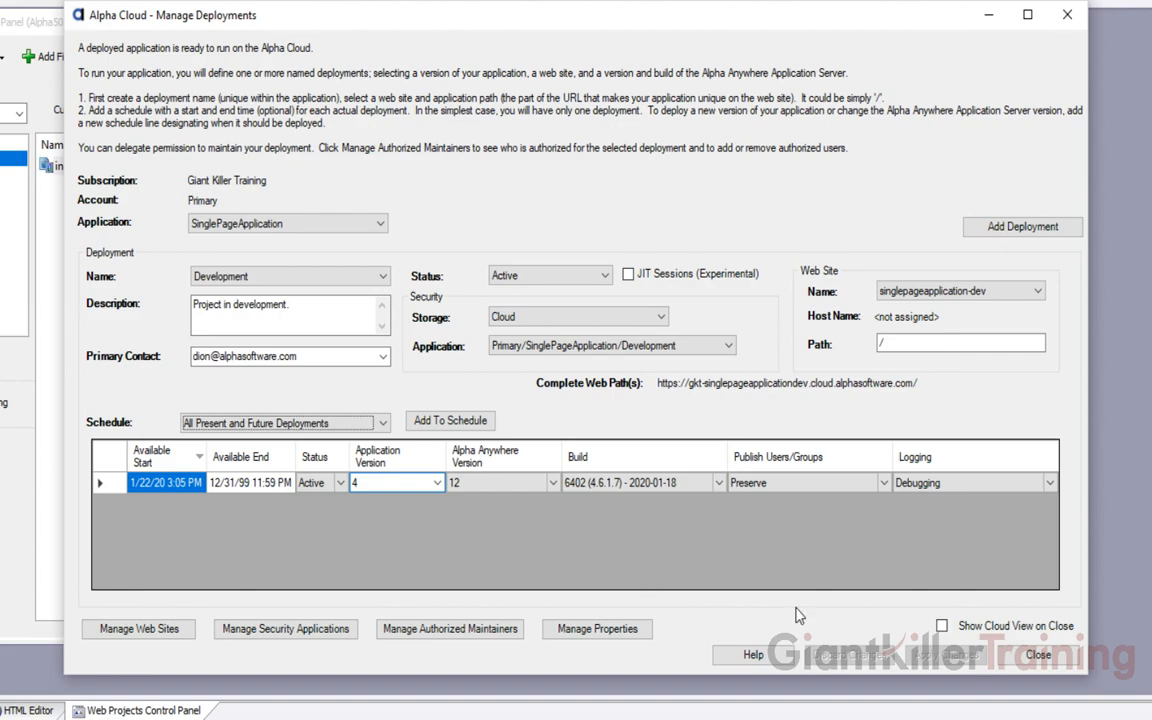
pyautogui.click(1033, 657)
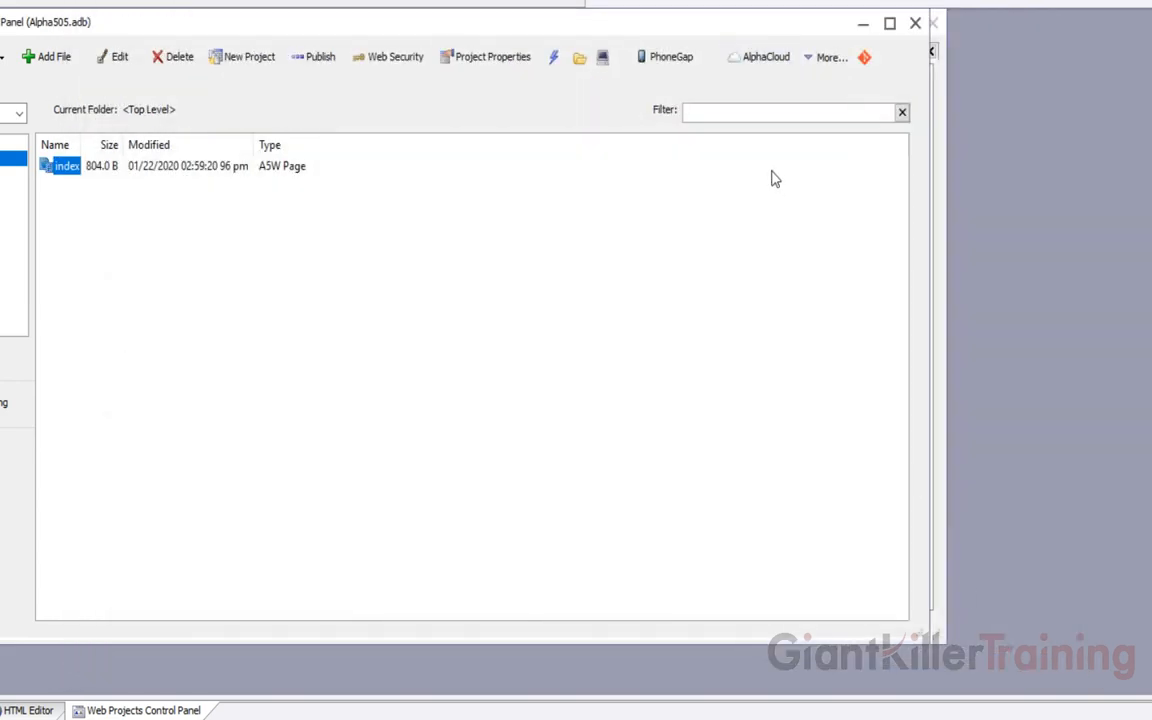
# Enable 'Deploy immediately when published' in the Development profile's Alpha Cloud publishing settings
pyautogui.click(758, 57)
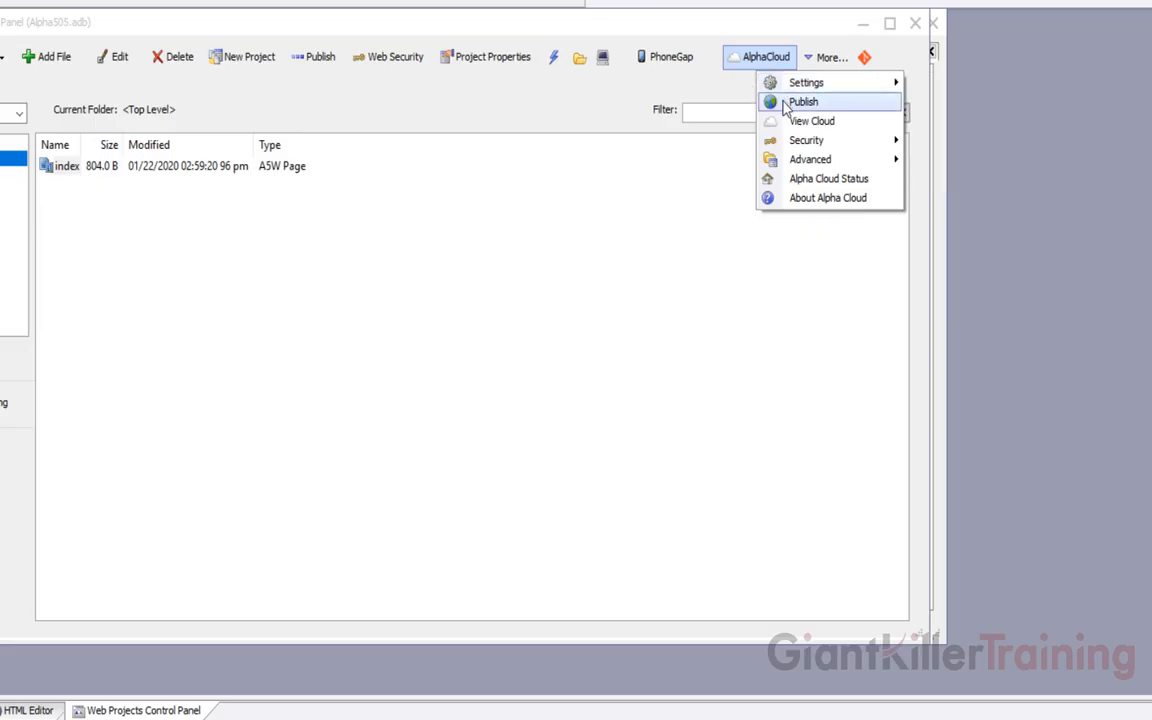
pyautogui.click(784, 103)
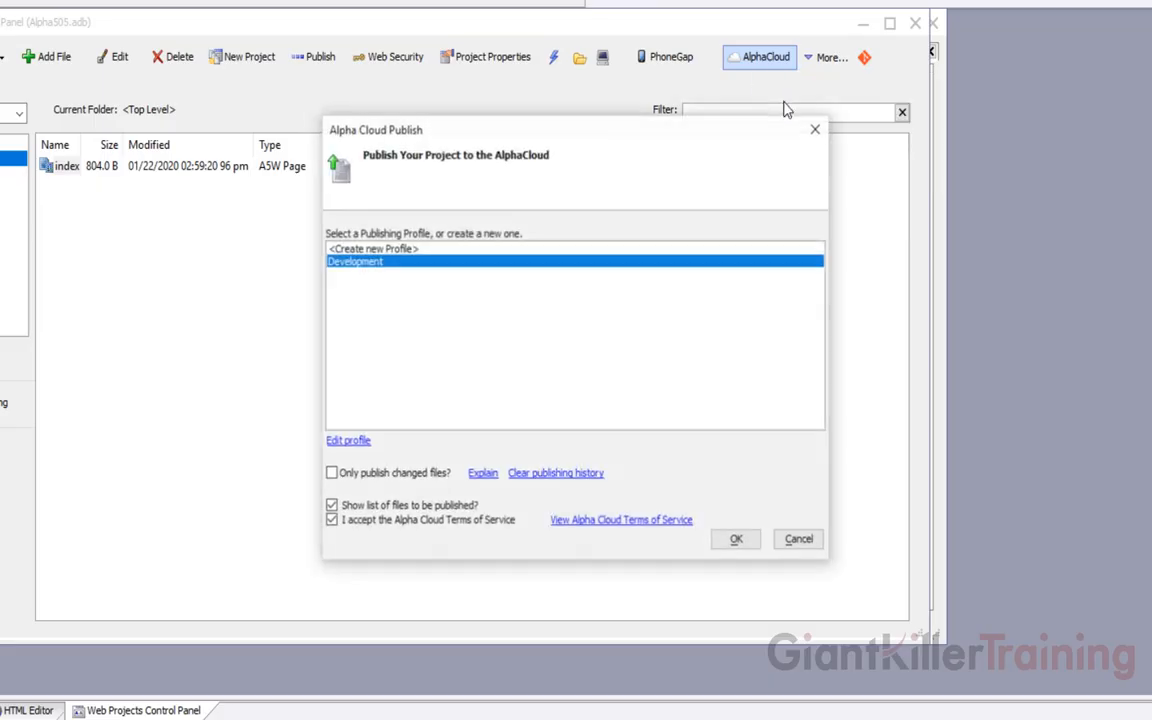
pyautogui.click(347, 442)
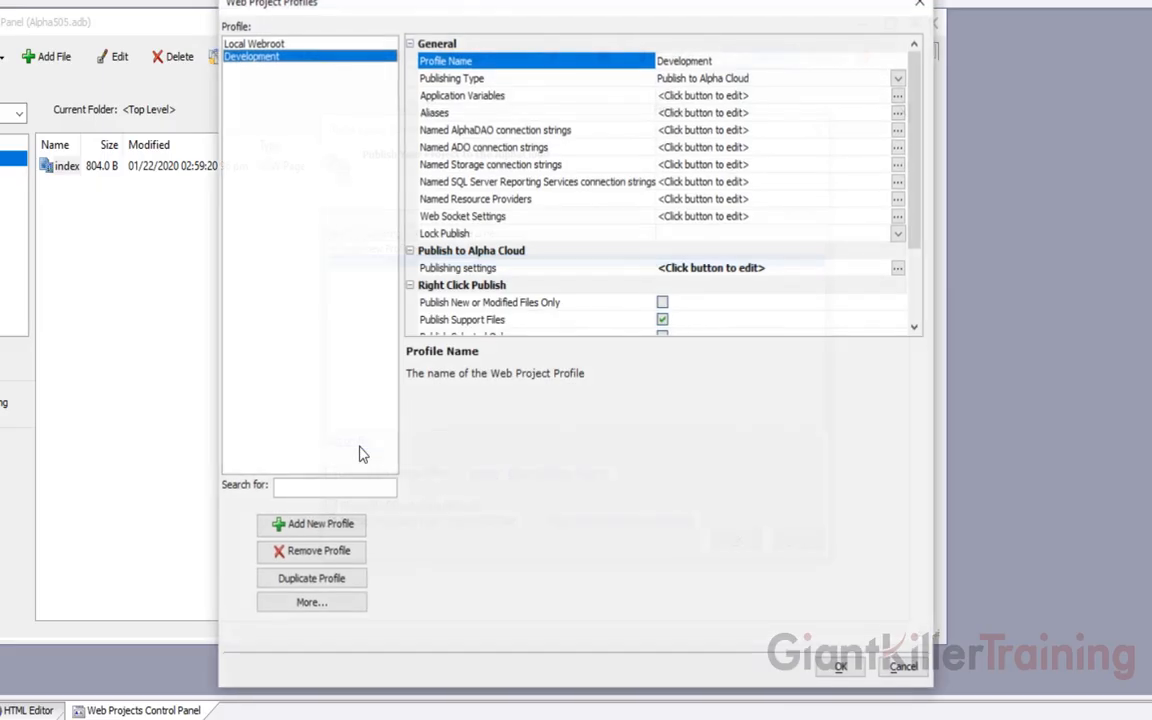
pyautogui.click(494, 269)
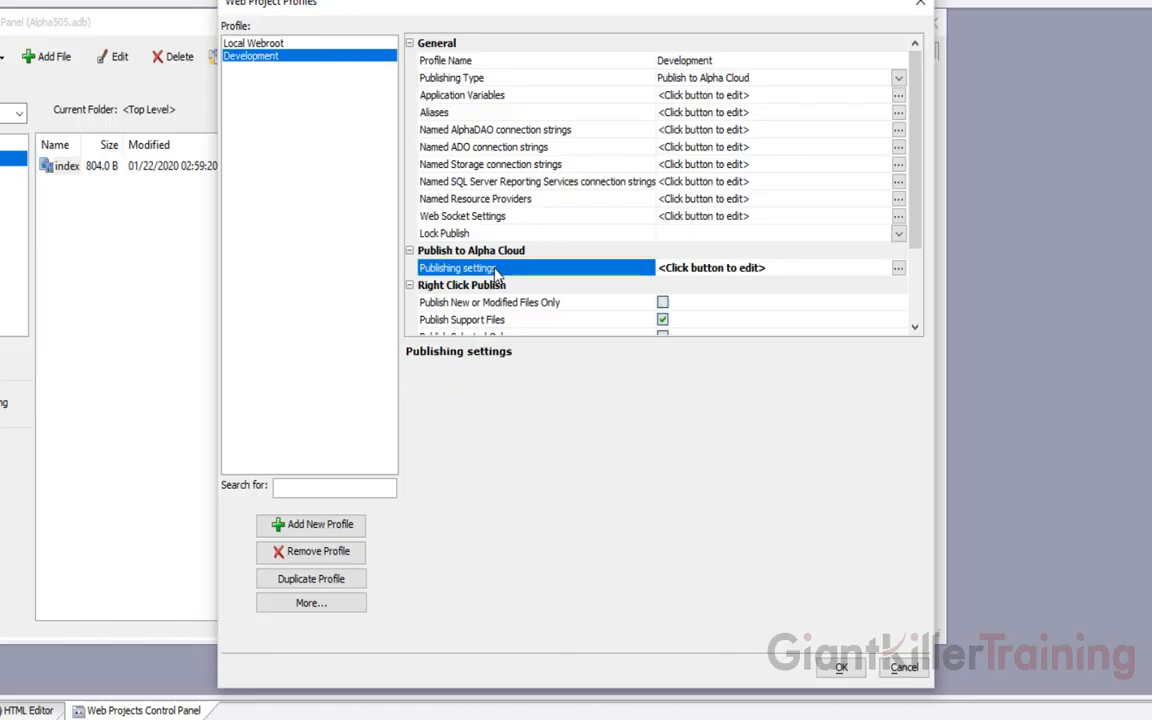
pyautogui.doubleClick(494, 269)
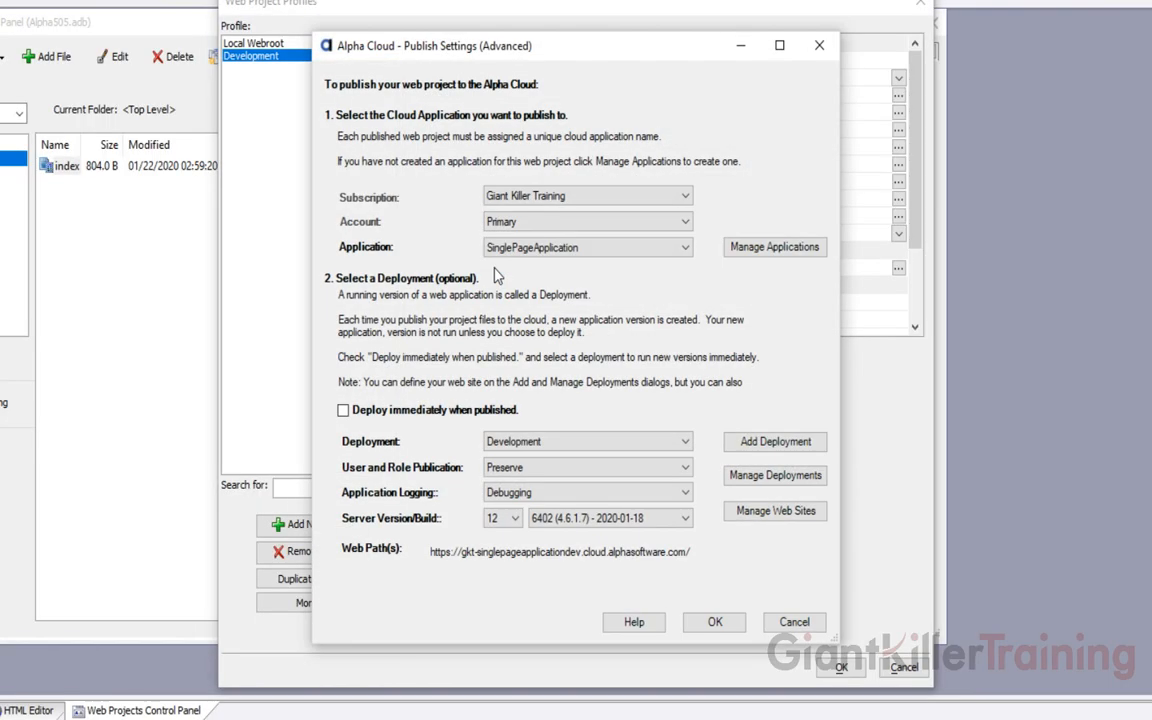
pyautogui.click(343, 410)
pyautogui.click(713, 621)
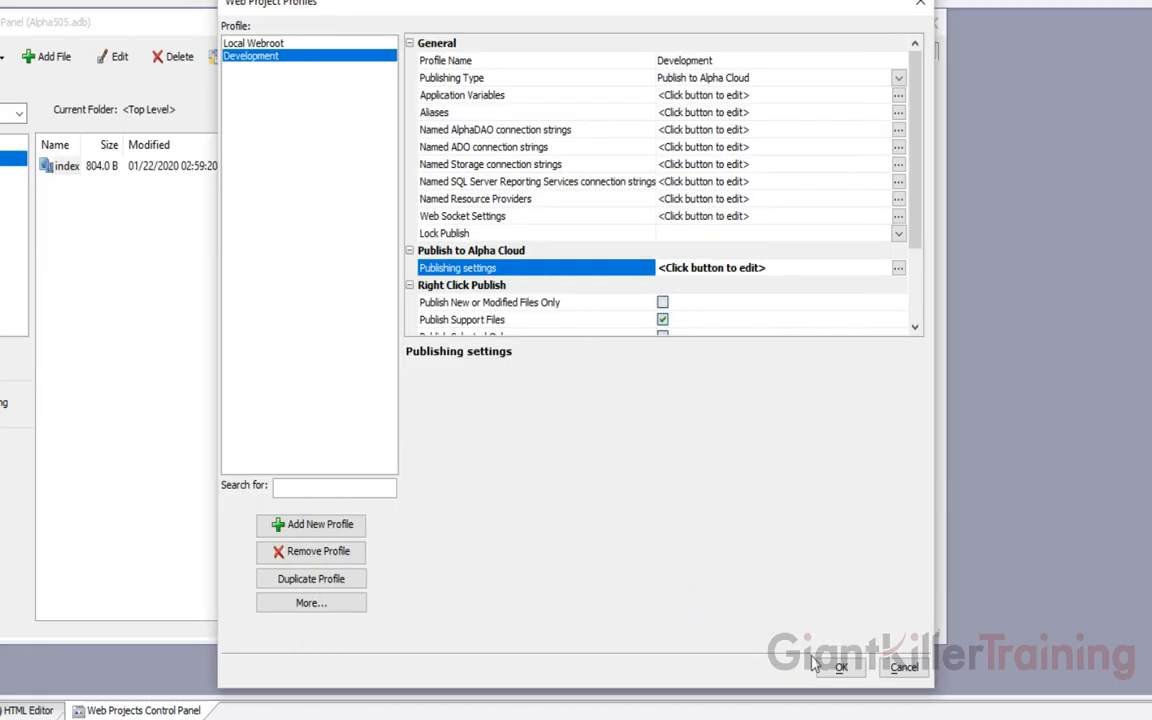
pyautogui.click(841, 667)
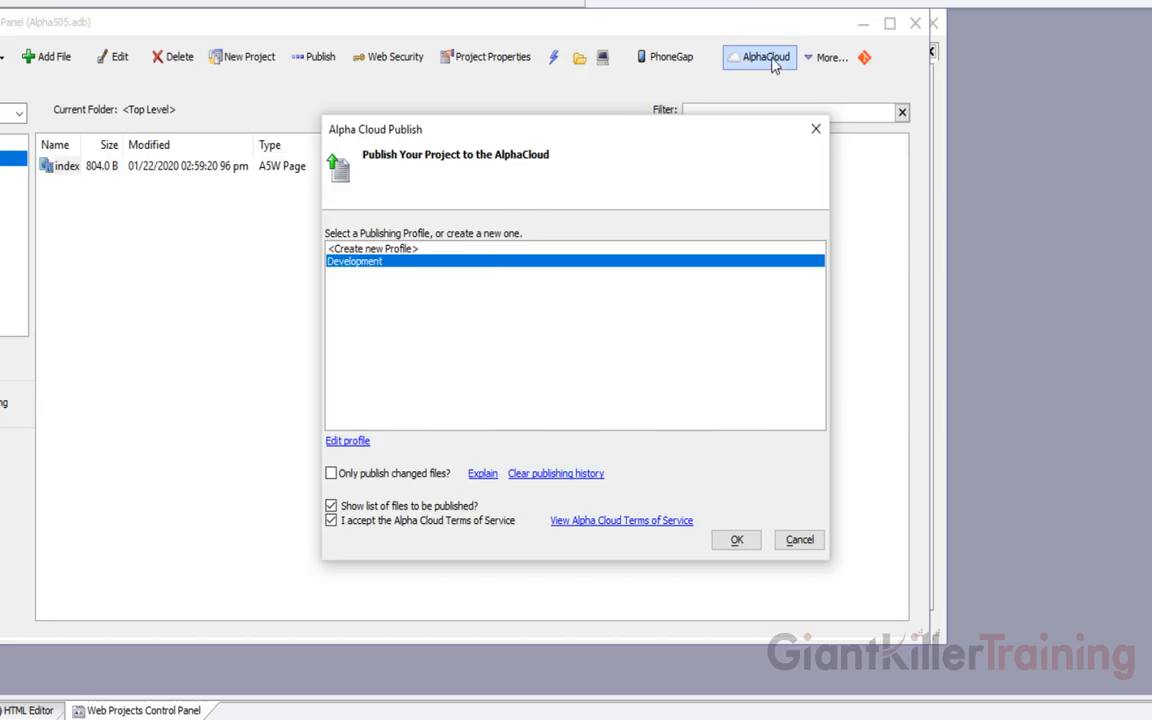
# Create a new publishing profile named Production and open its Alpha Cloud publish settings
pyautogui.click(370, 250)
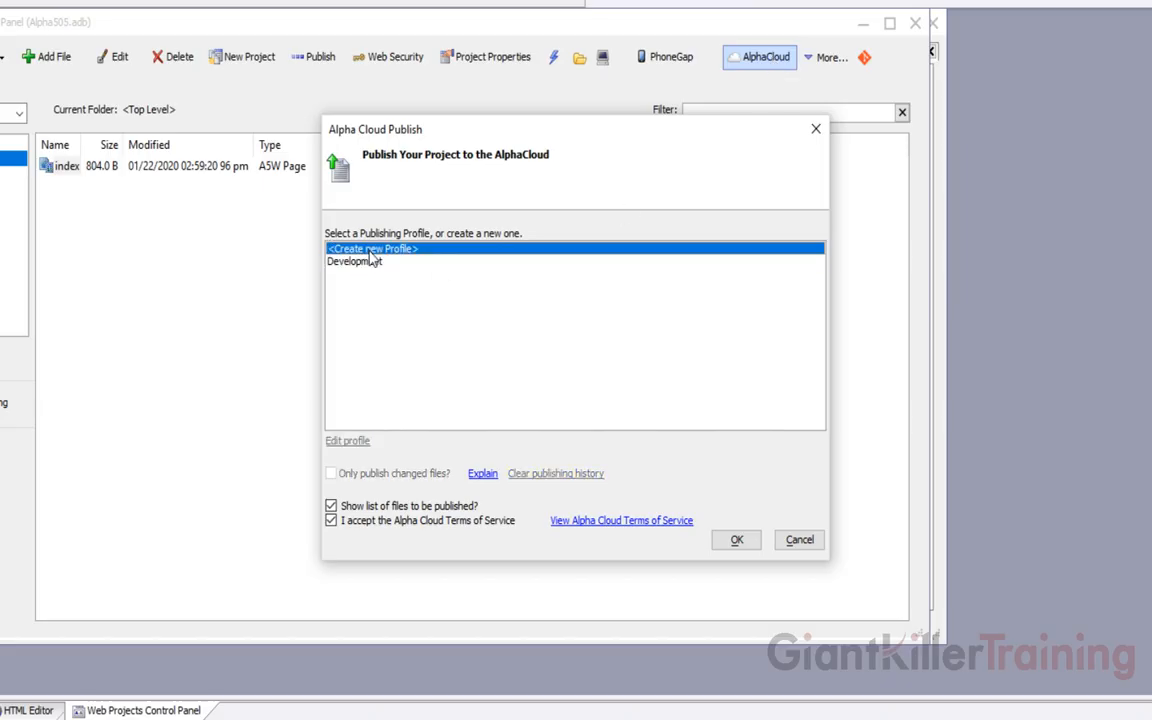
pyautogui.click(737, 540)
pyautogui.click(515, 281)
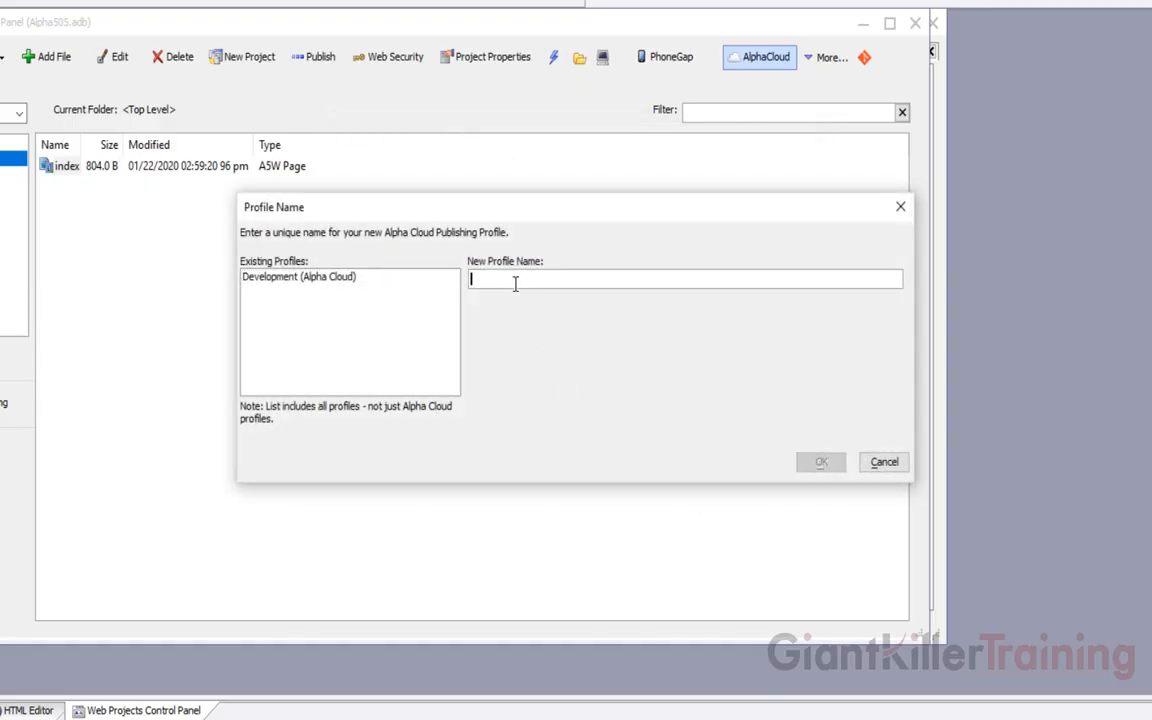
pyautogui.write('Production')
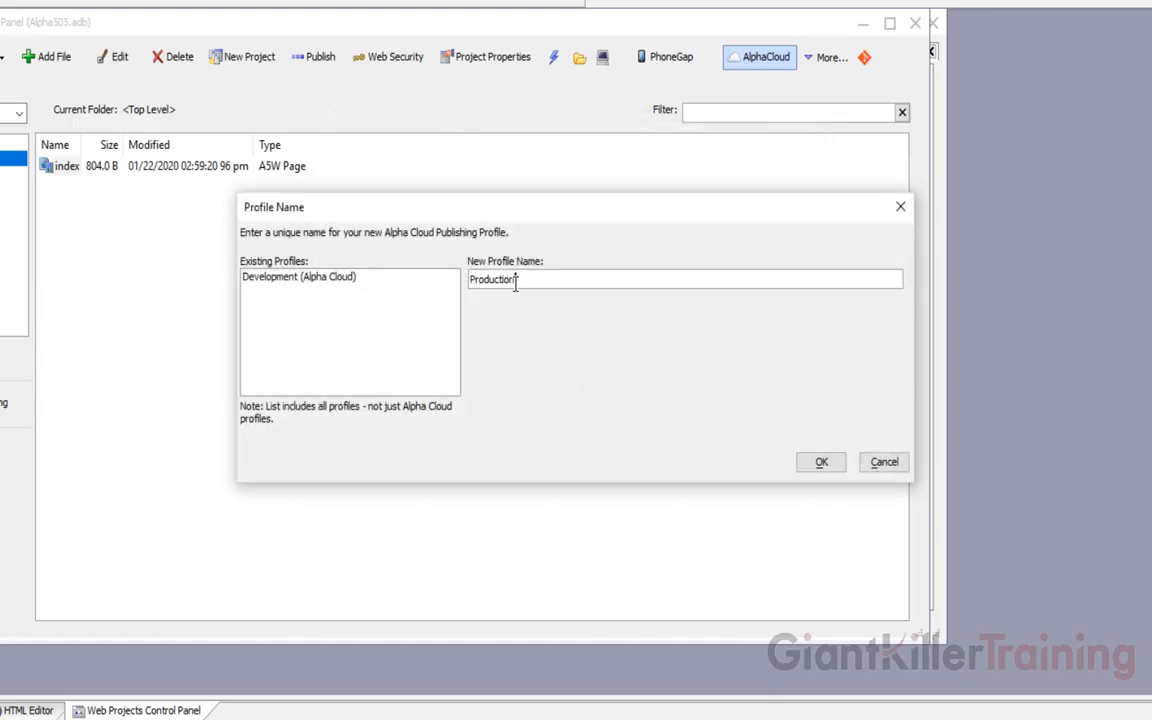
pyautogui.click(819, 462)
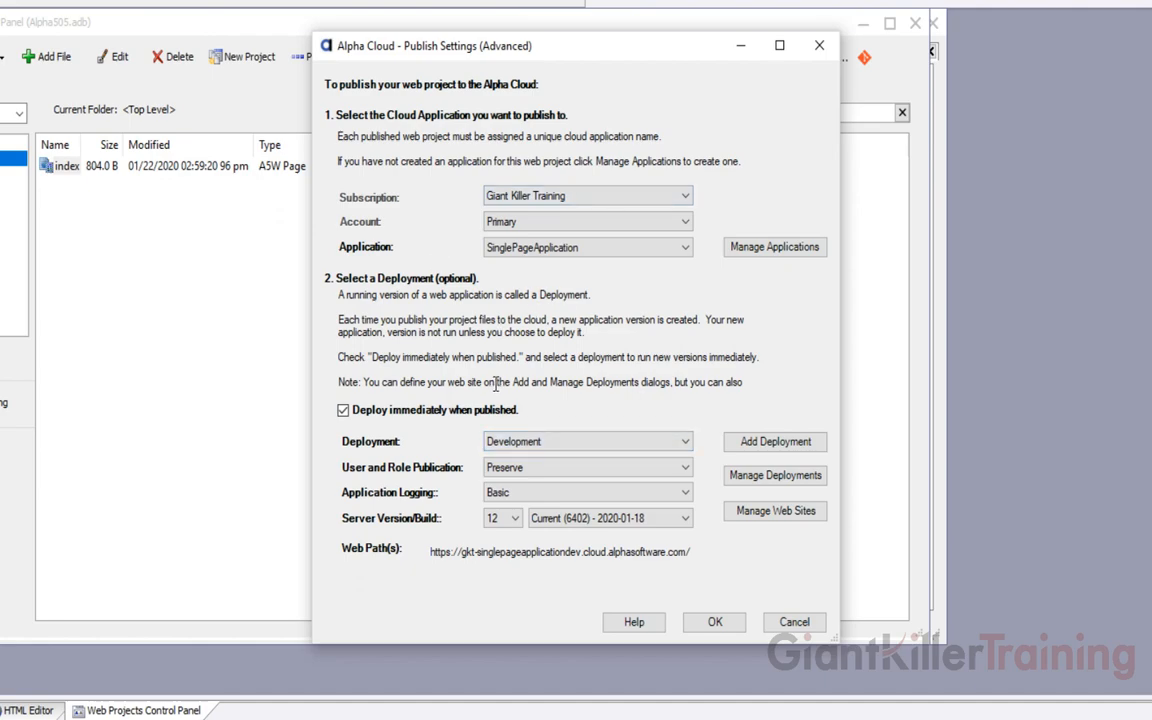
pyautogui.moveTo(468, 429)
# Add a deployment named Production on the singlepageapplication web site
pyautogui.click(765, 445)
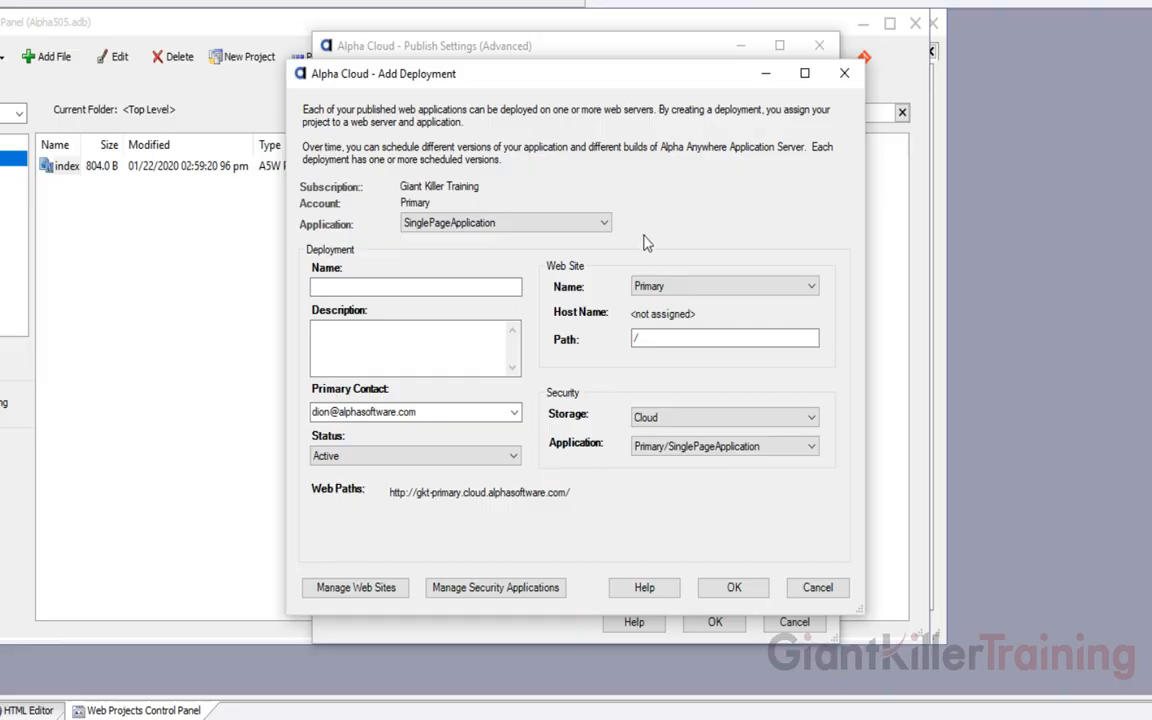
pyautogui.click(398, 285)
pyautogui.write('Po')
pyautogui.write('oduction')
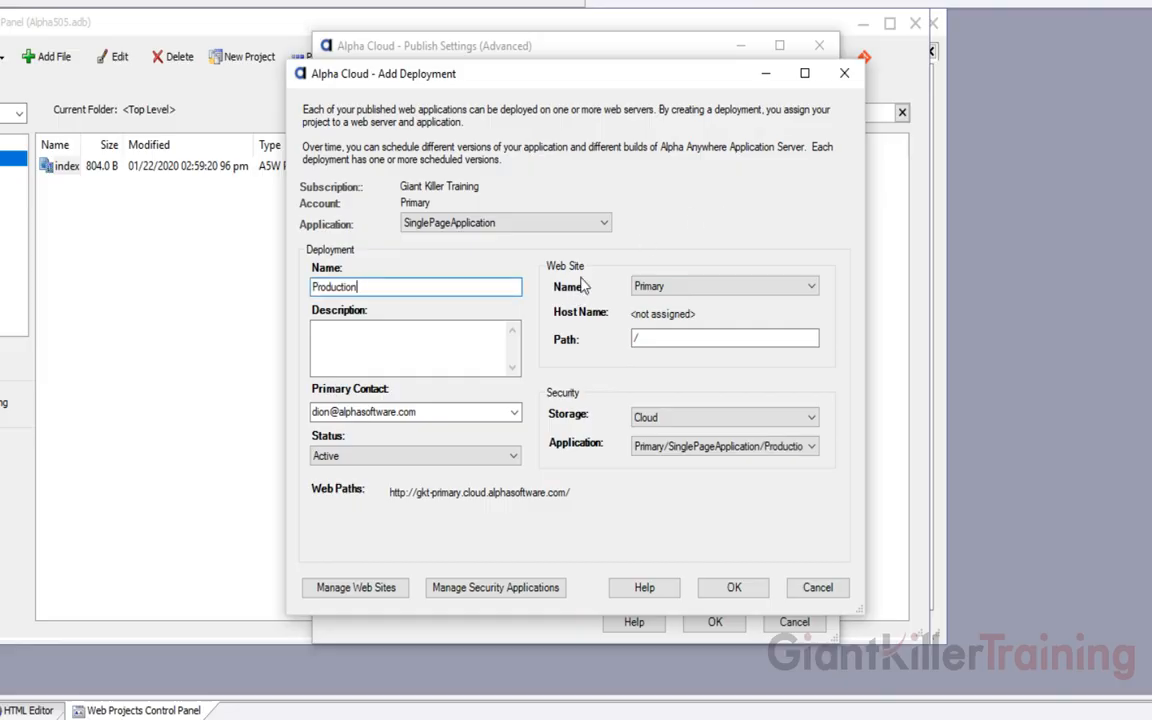
pyautogui.click(674, 290)
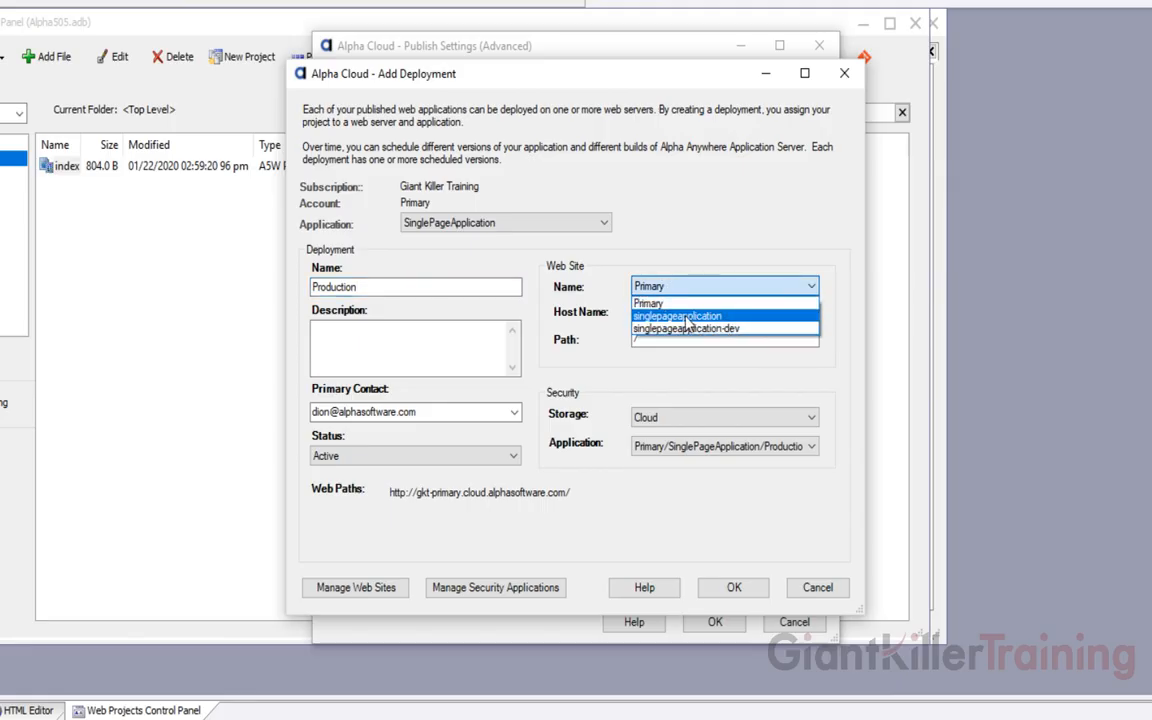
pyautogui.click(686, 318)
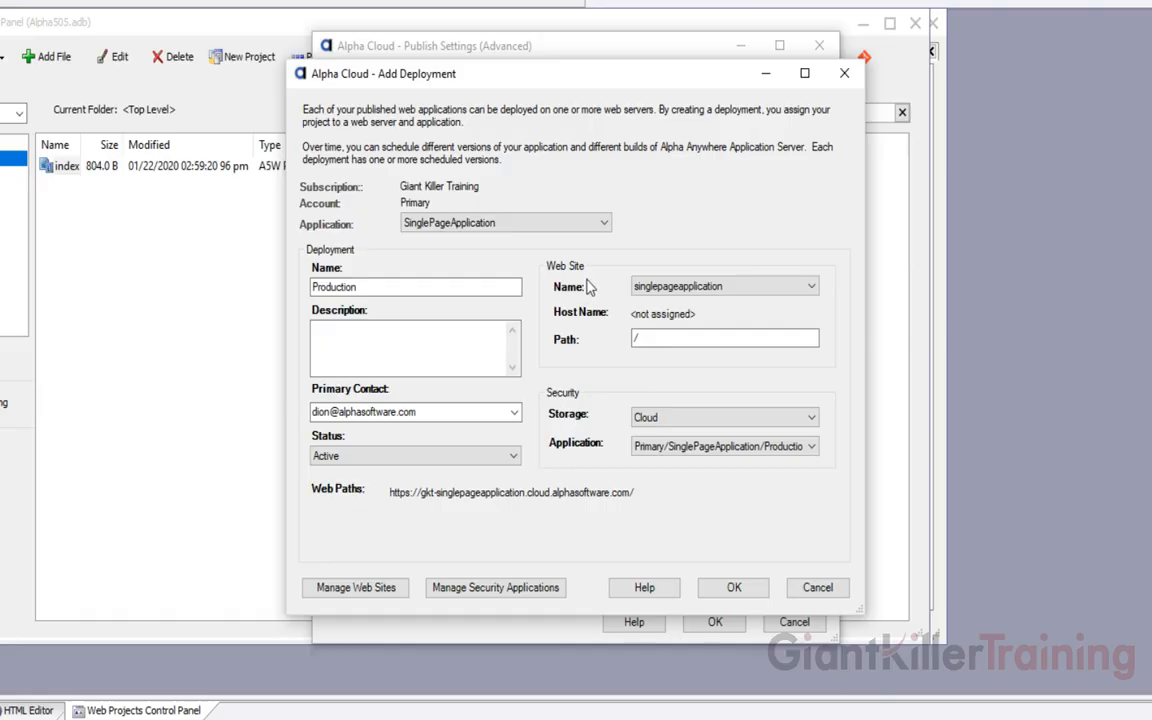
pyautogui.click(660, 287)
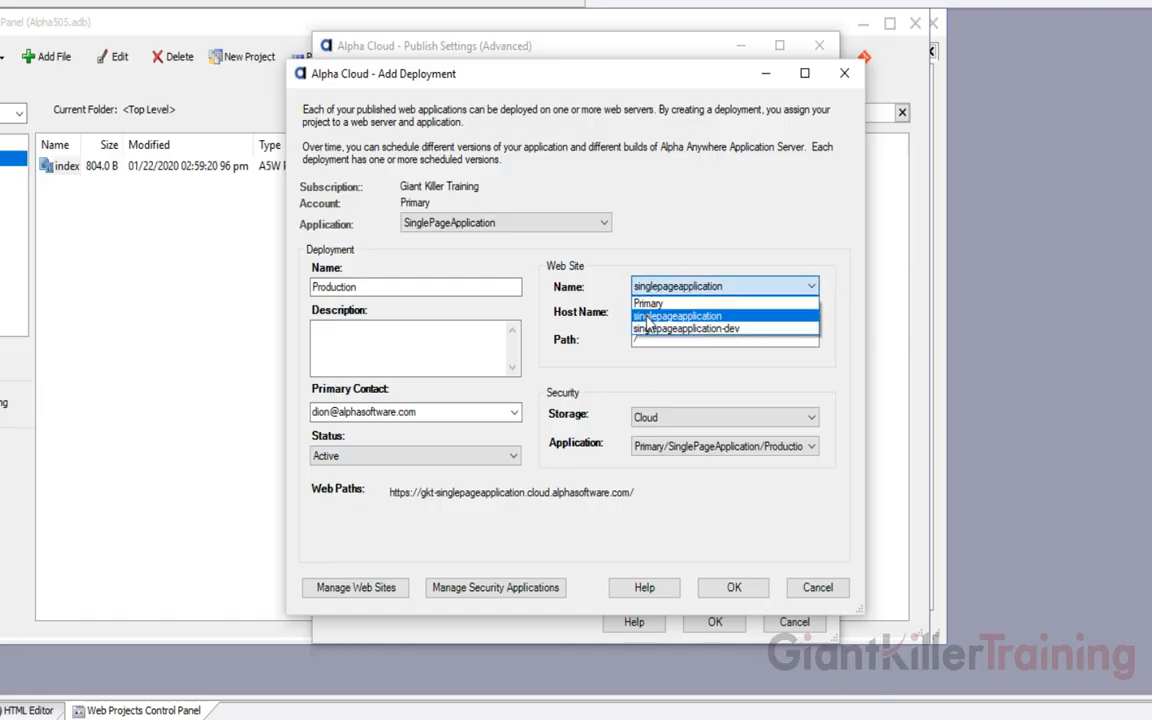
pyautogui.click(646, 316)
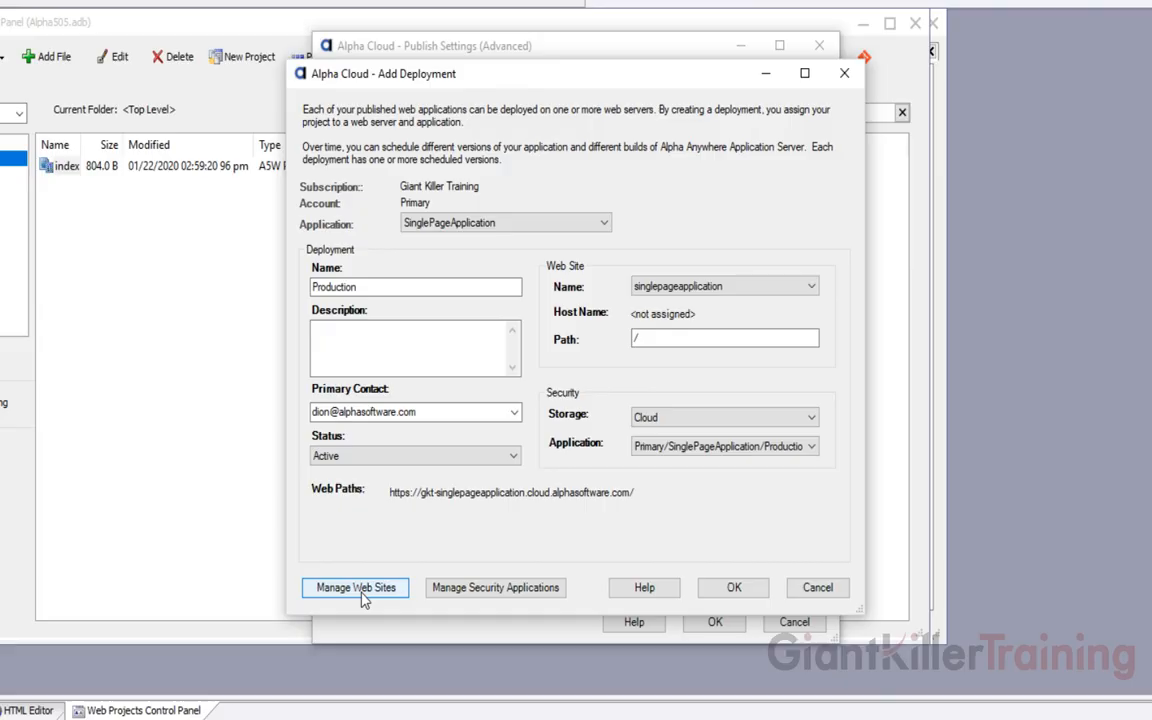
pyautogui.click(414, 532)
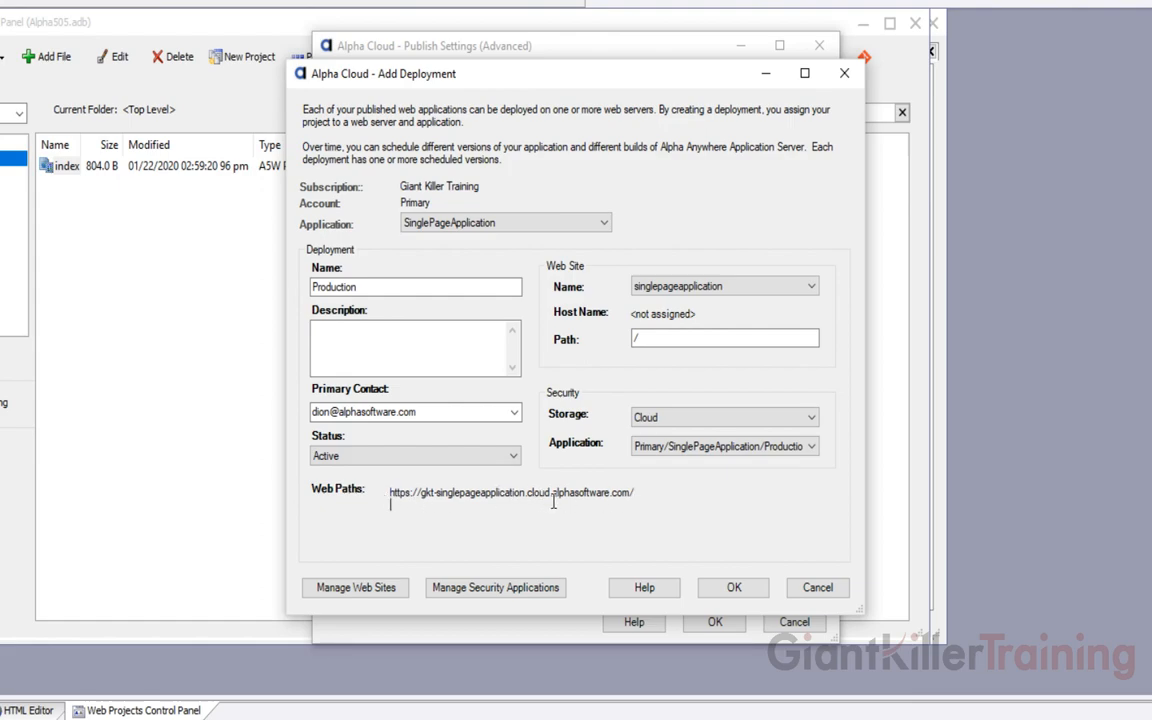
pyautogui.click(733, 588)
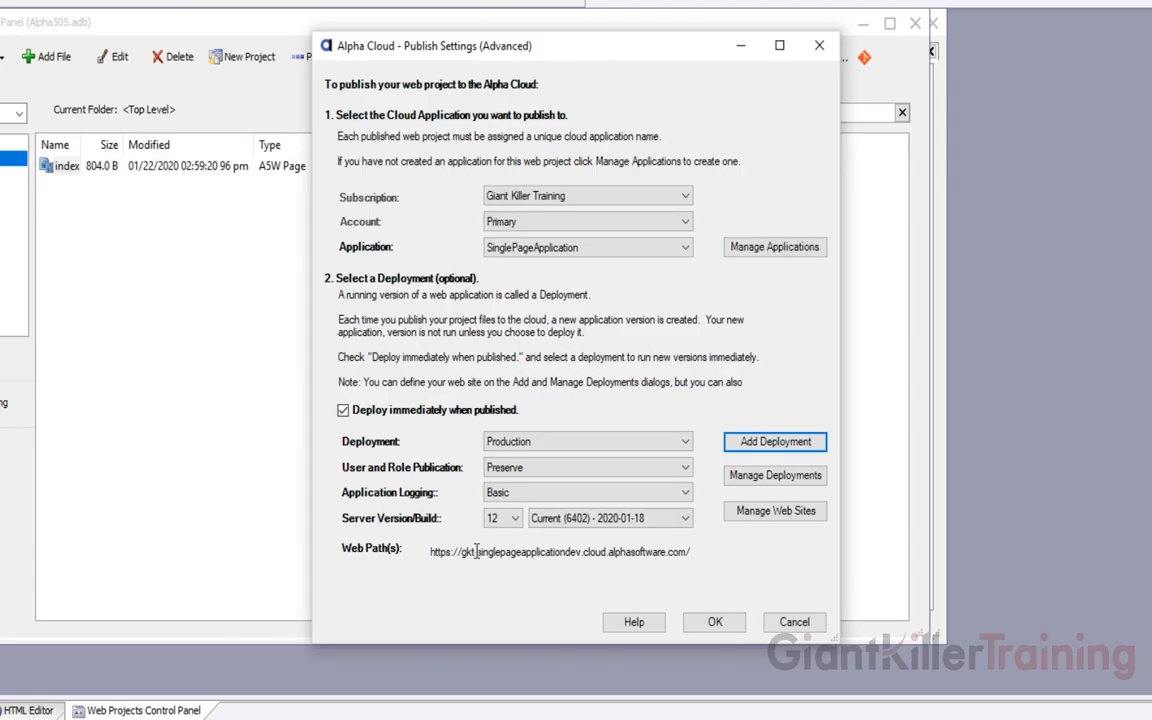
# Keep Production as the deployment, set Application Logging to Complete, and save the profile
pyautogui.click(553, 442)
pyautogui.click(548, 412)
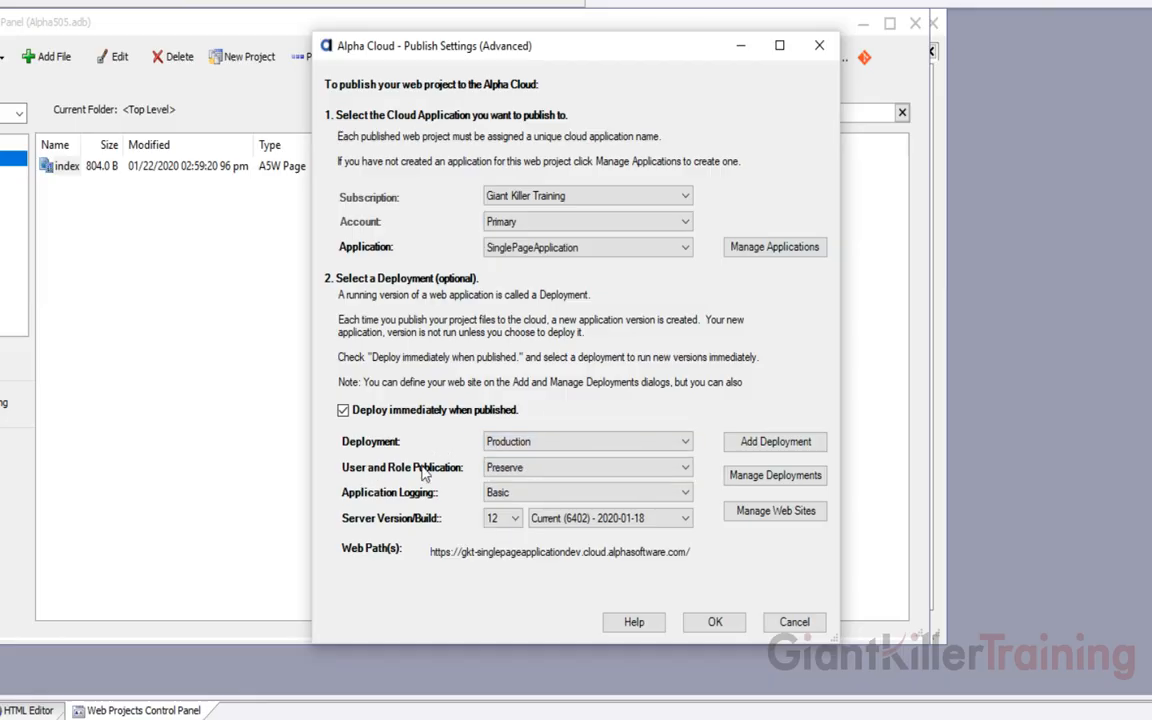
pyautogui.click(518, 495)
pyautogui.click(505, 522)
pyautogui.click(708, 622)
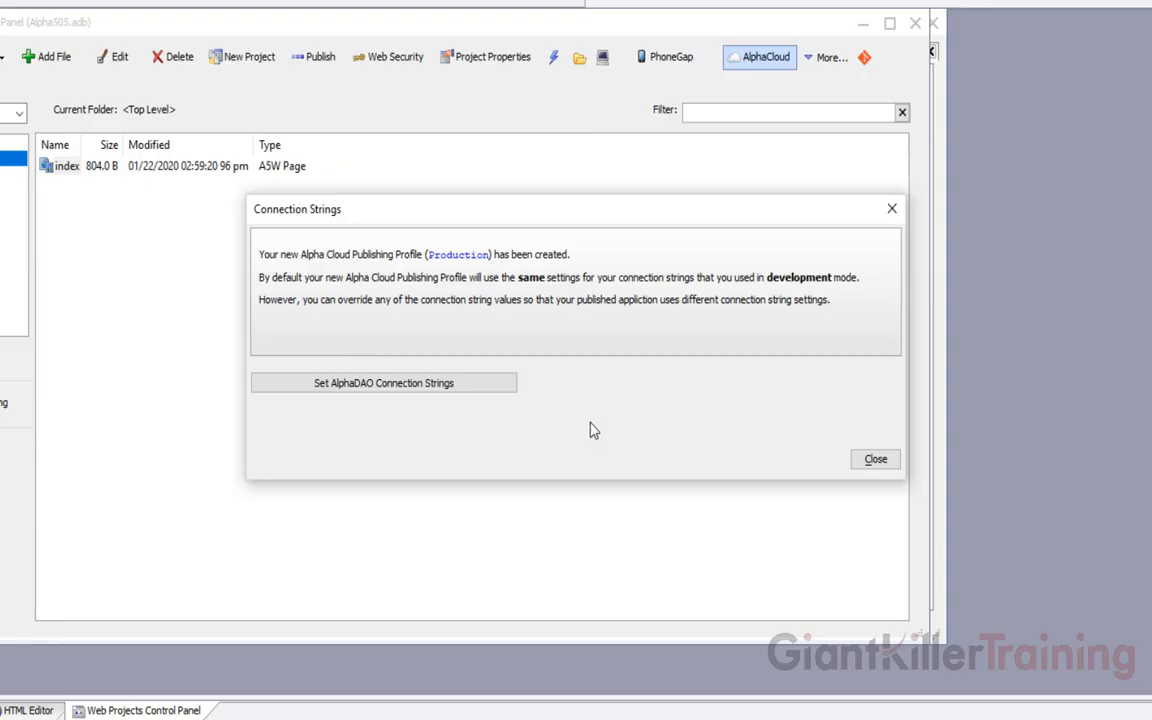
# Give the Production profile its own conn connection string copied from the default value
pyautogui.click(407, 386)
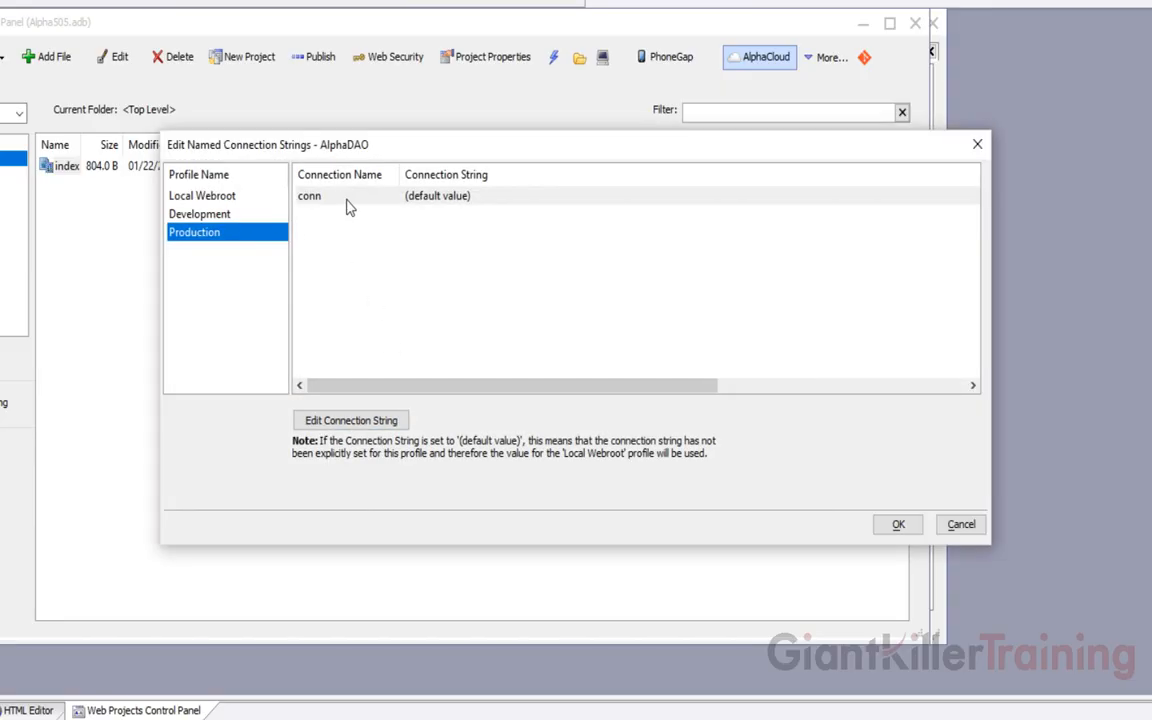
pyautogui.click(315, 193)
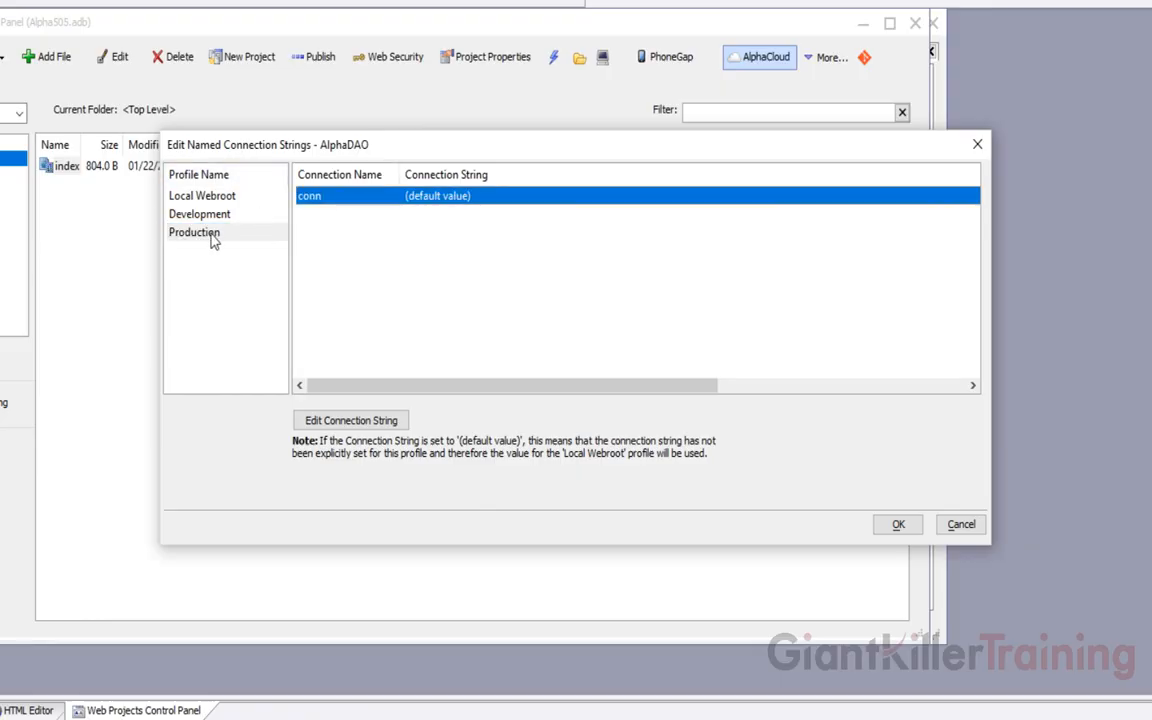
pyautogui.click(383, 421)
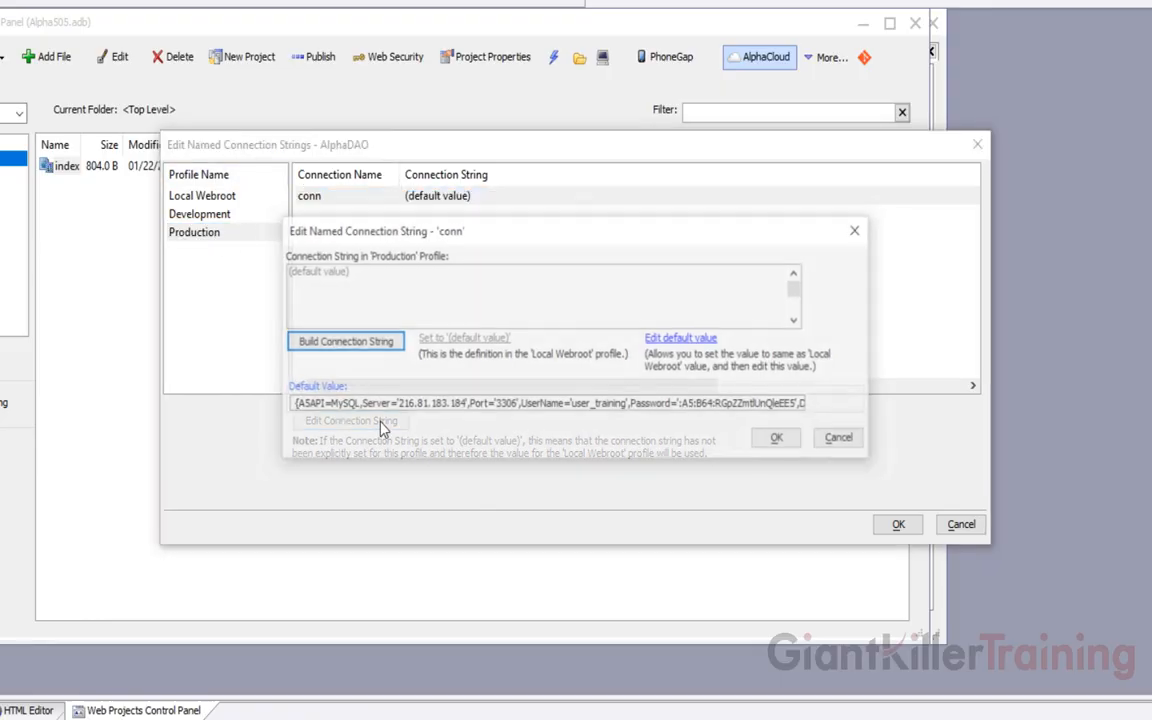
pyautogui.click(682, 340)
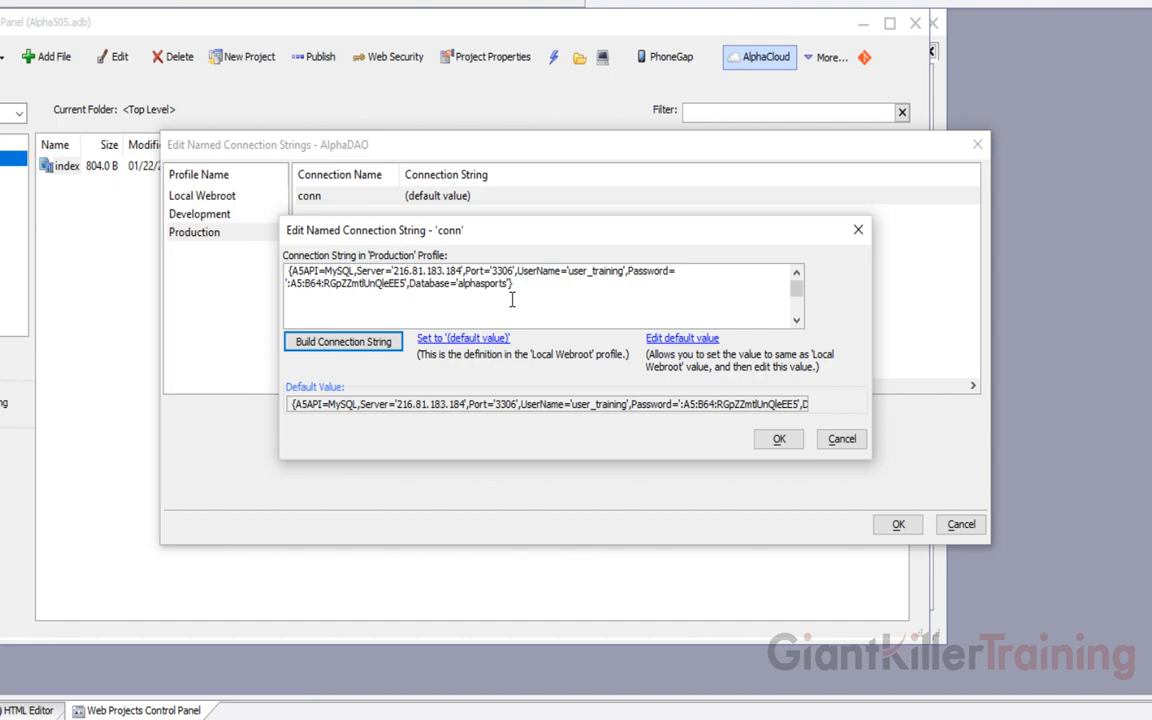
pyautogui.click(781, 440)
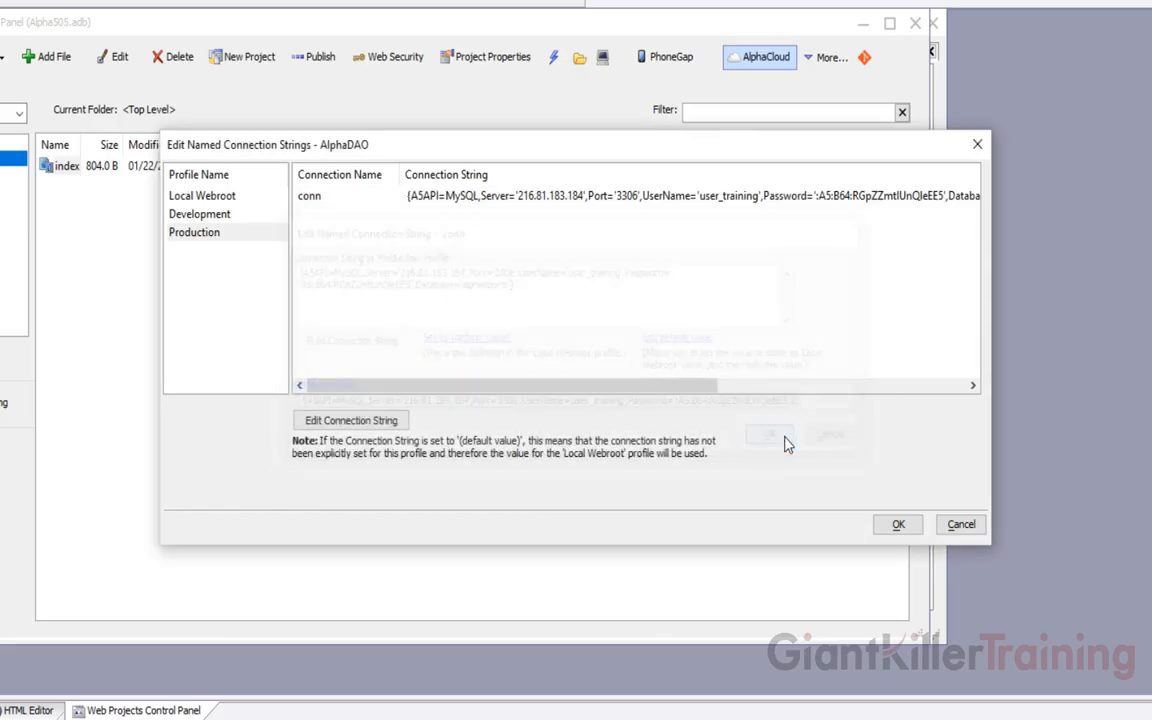
pyautogui.click(896, 527)
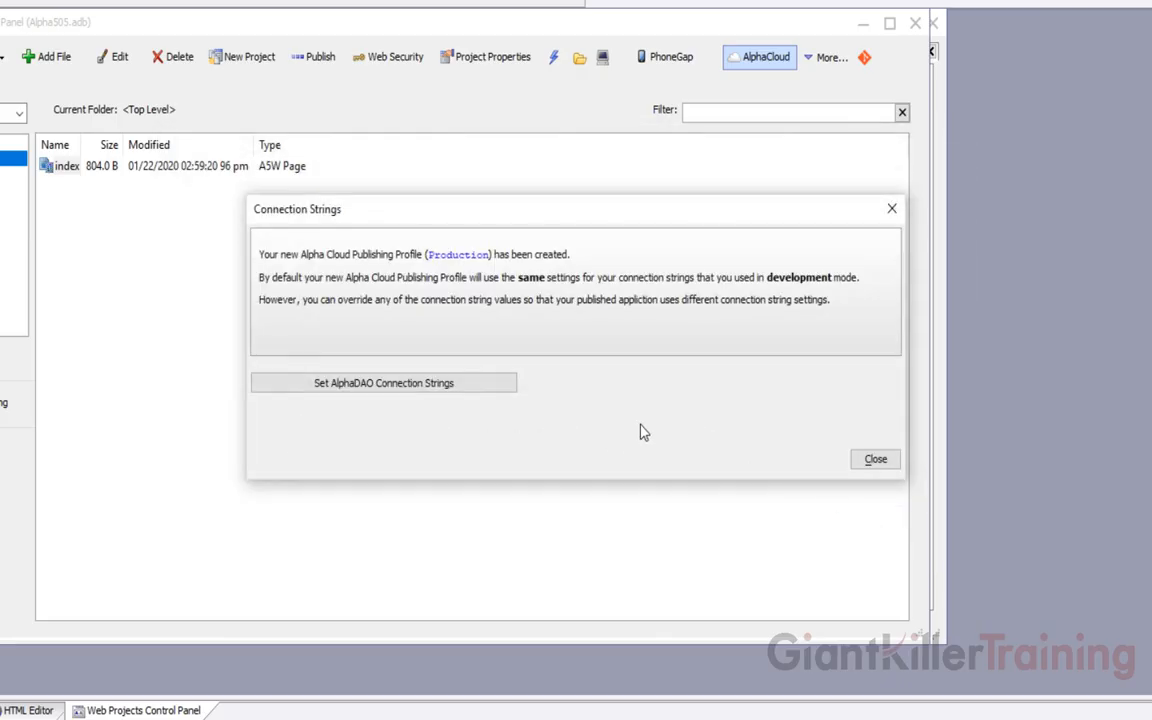
pyautogui.click(875, 460)
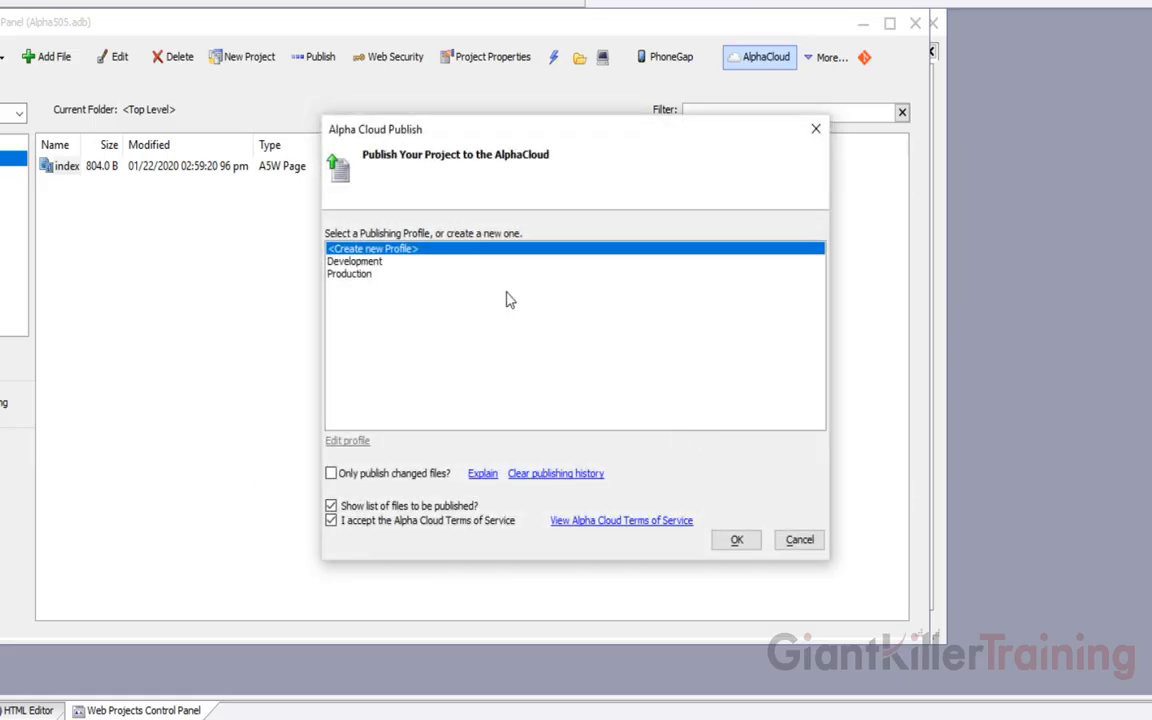
# Publish the project with the Production profile, approving the files to be published
pyautogui.click(368, 275)
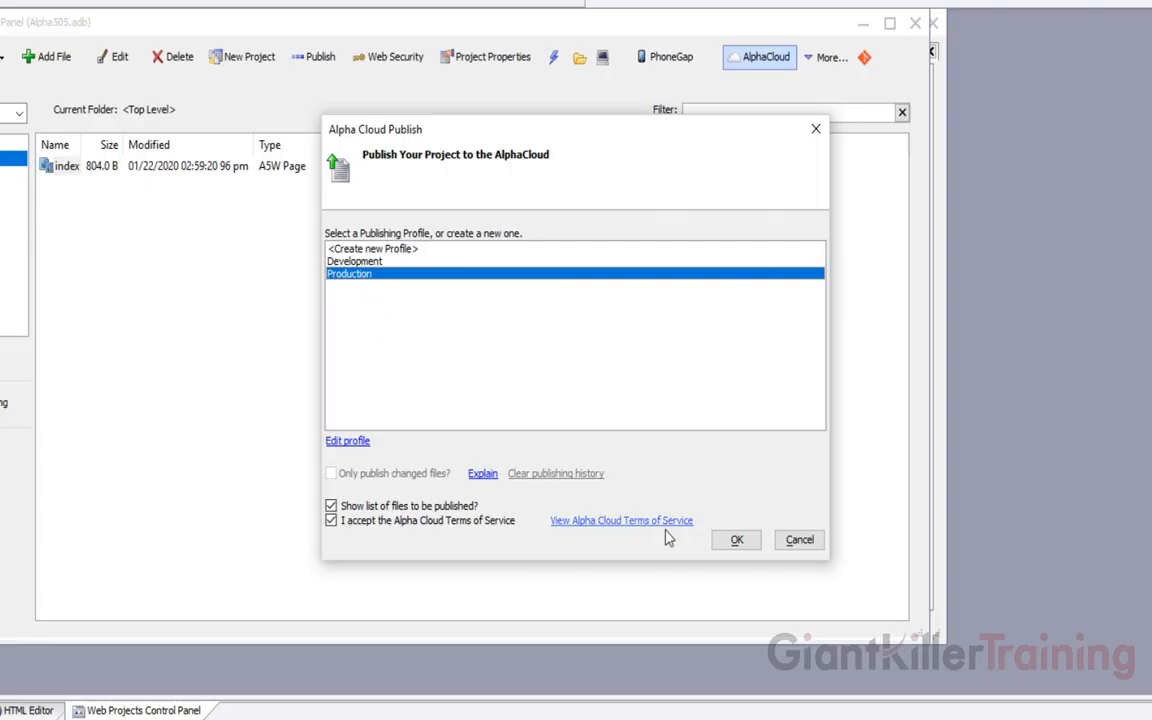
pyautogui.click(738, 542)
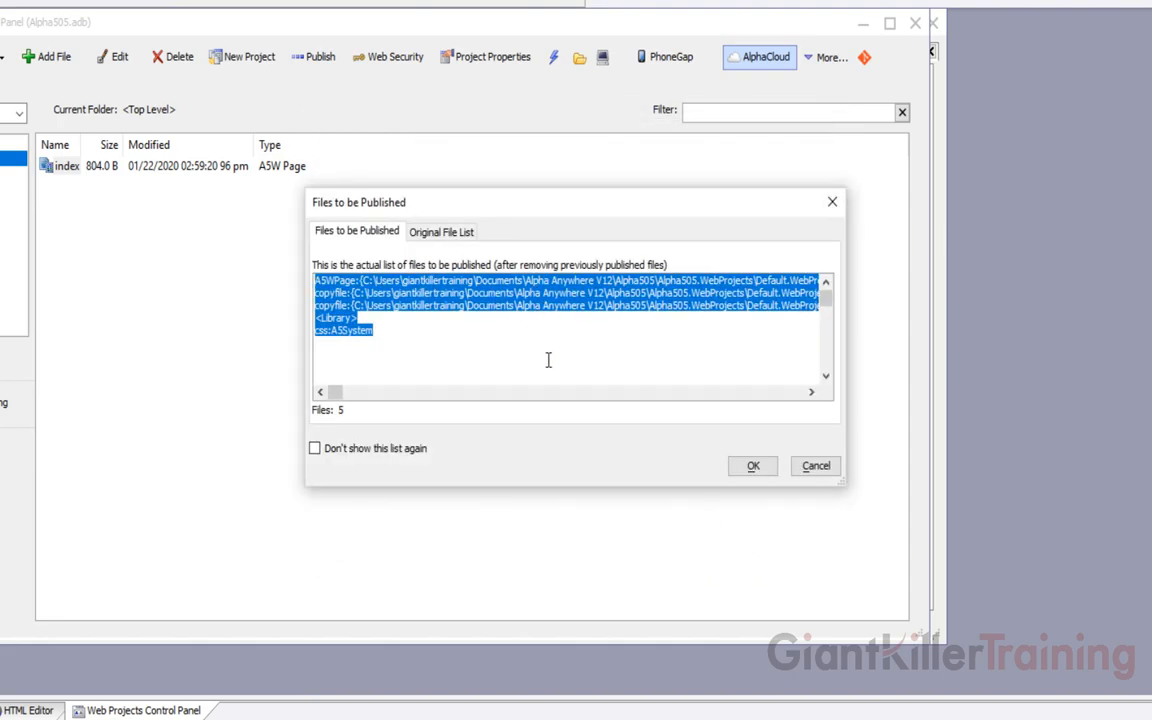
pyautogui.click(753, 467)
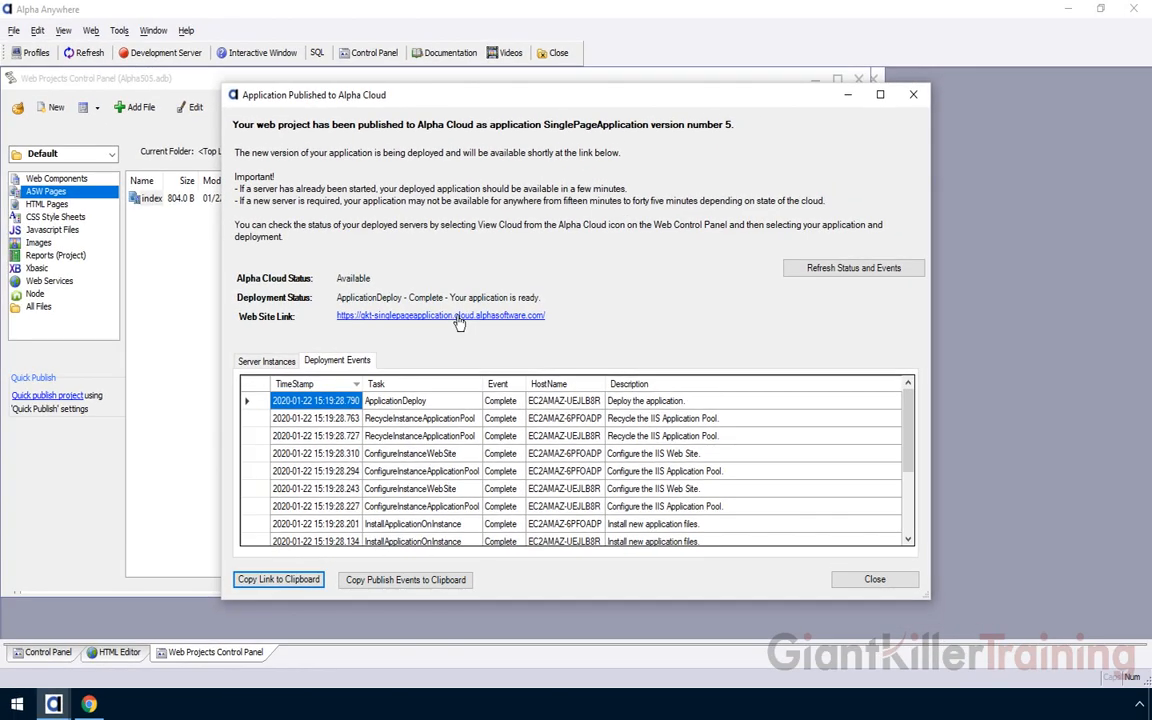
# Open the published production site from the Web Site Link
pyautogui.click(459, 316)
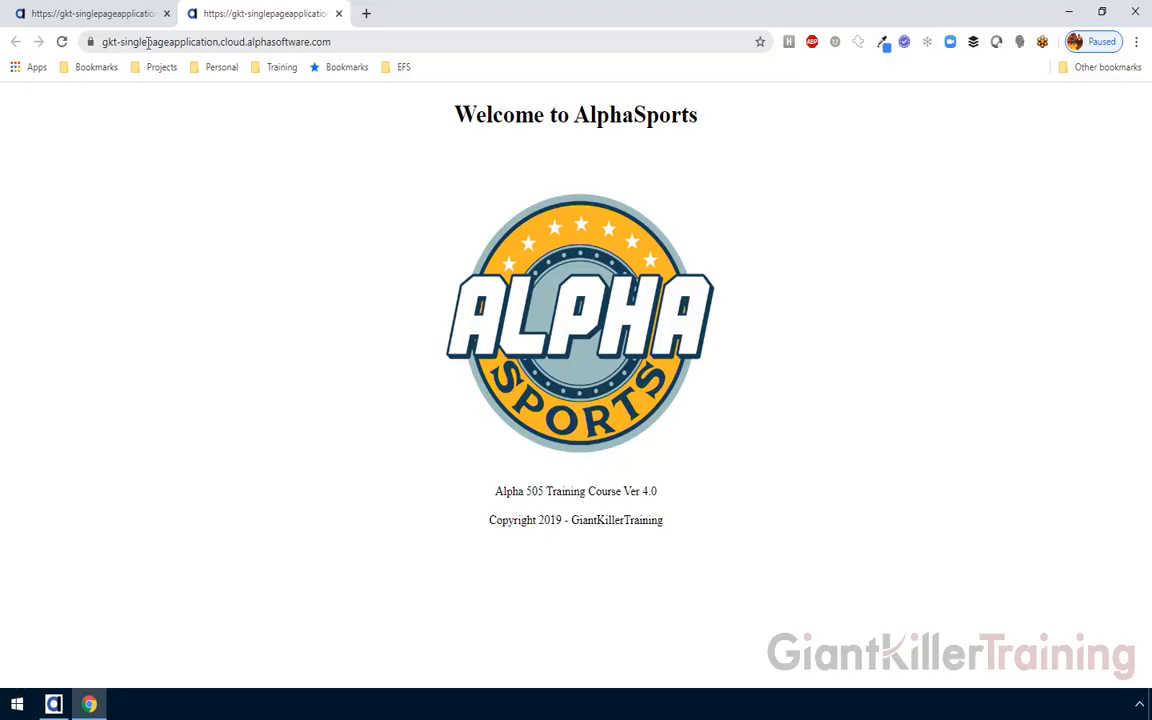
pyautogui.click(106, 16)
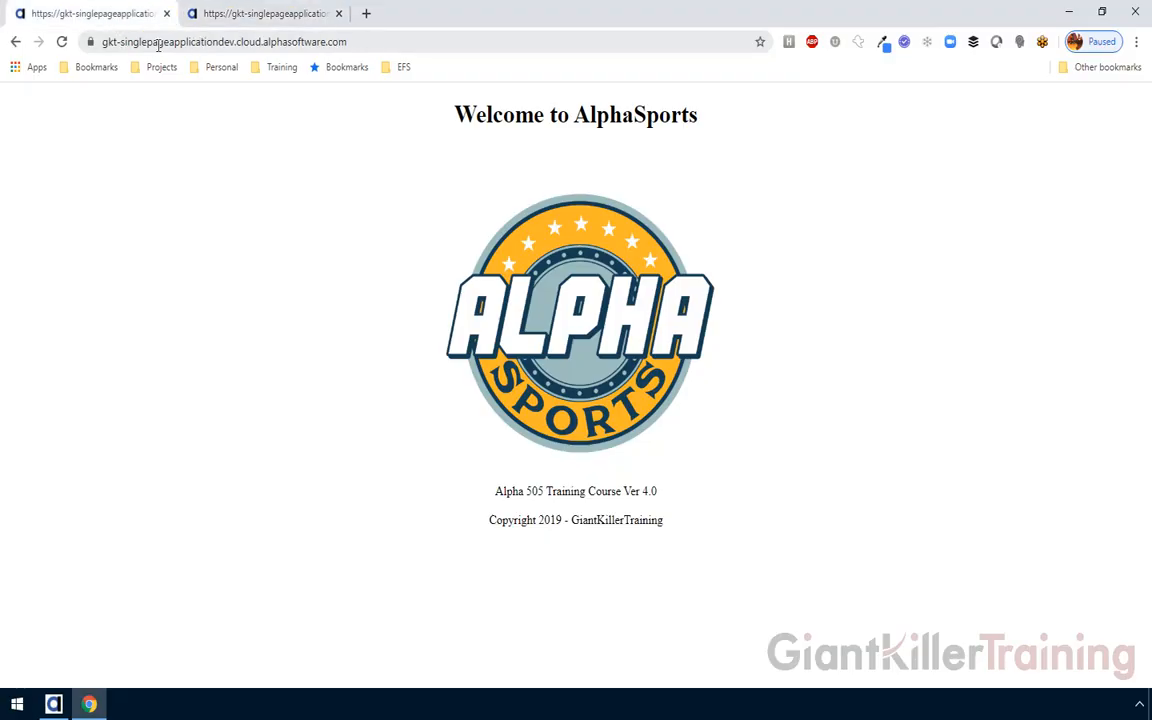
pyautogui.moveTo(233, 43); pyautogui.dragTo(220, 43)
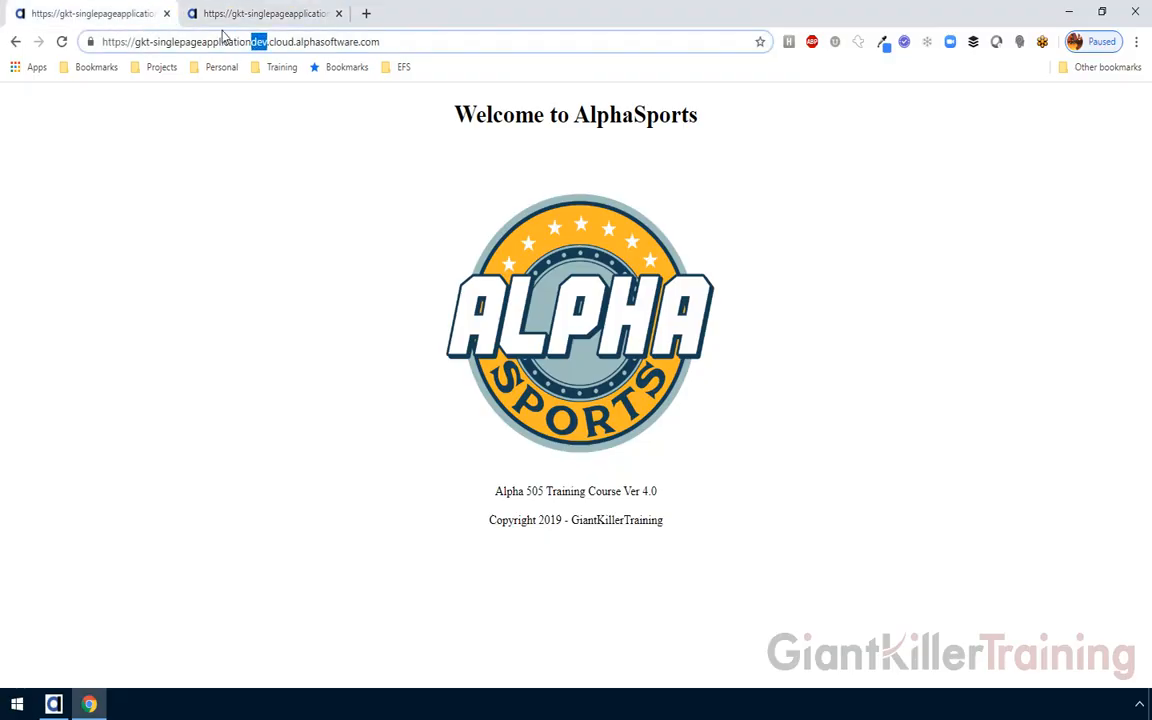
pyautogui.click(230, 16)
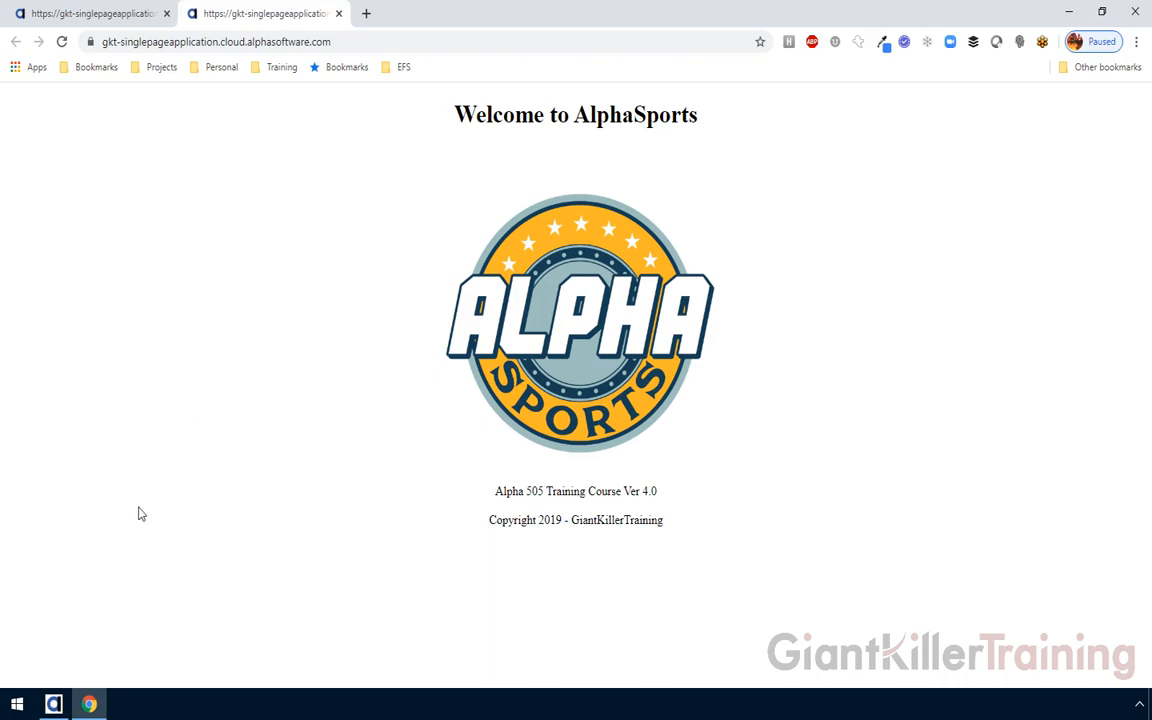
pyautogui.click(56, 704)
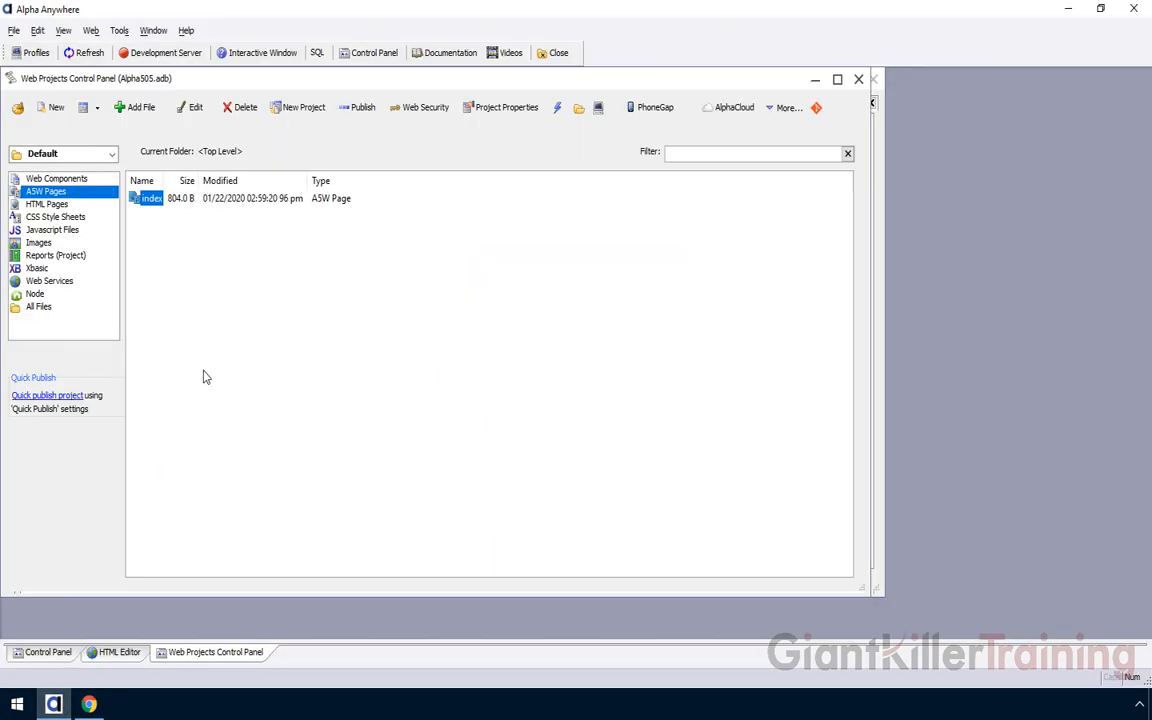
# Change the version in the index.a5w footer to 5.0 and save the page
pyautogui.click(117, 652)
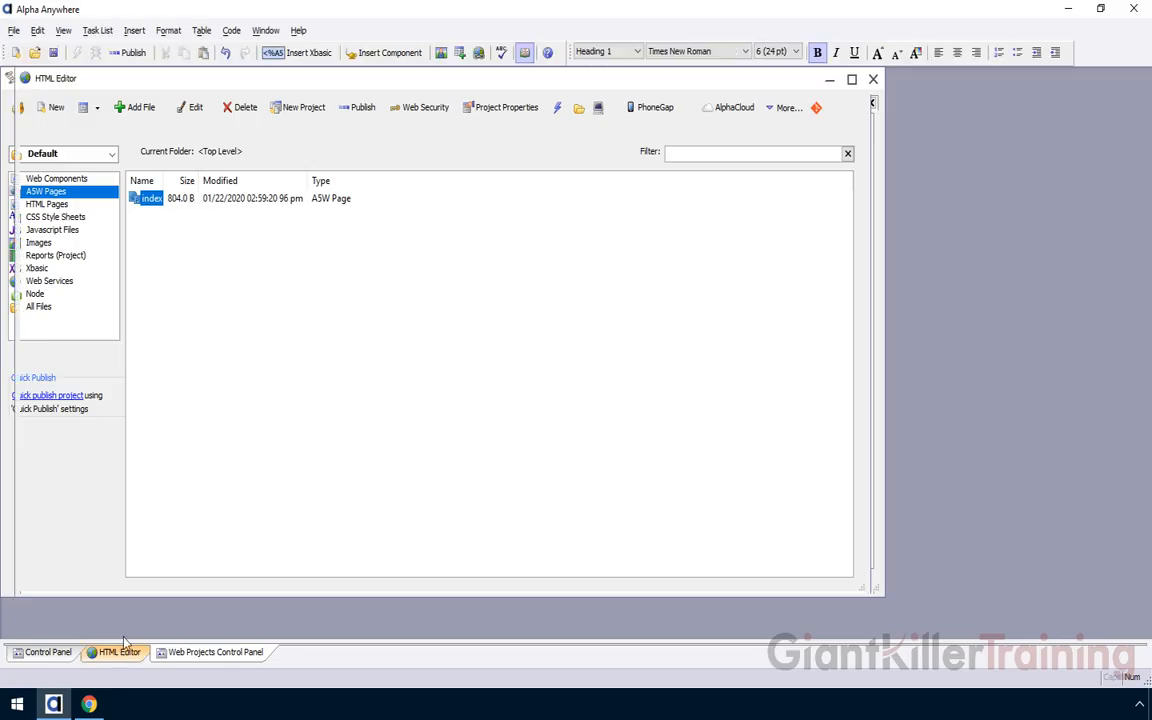
pyautogui.moveTo(504, 542); pyautogui.dragTo(509, 546)
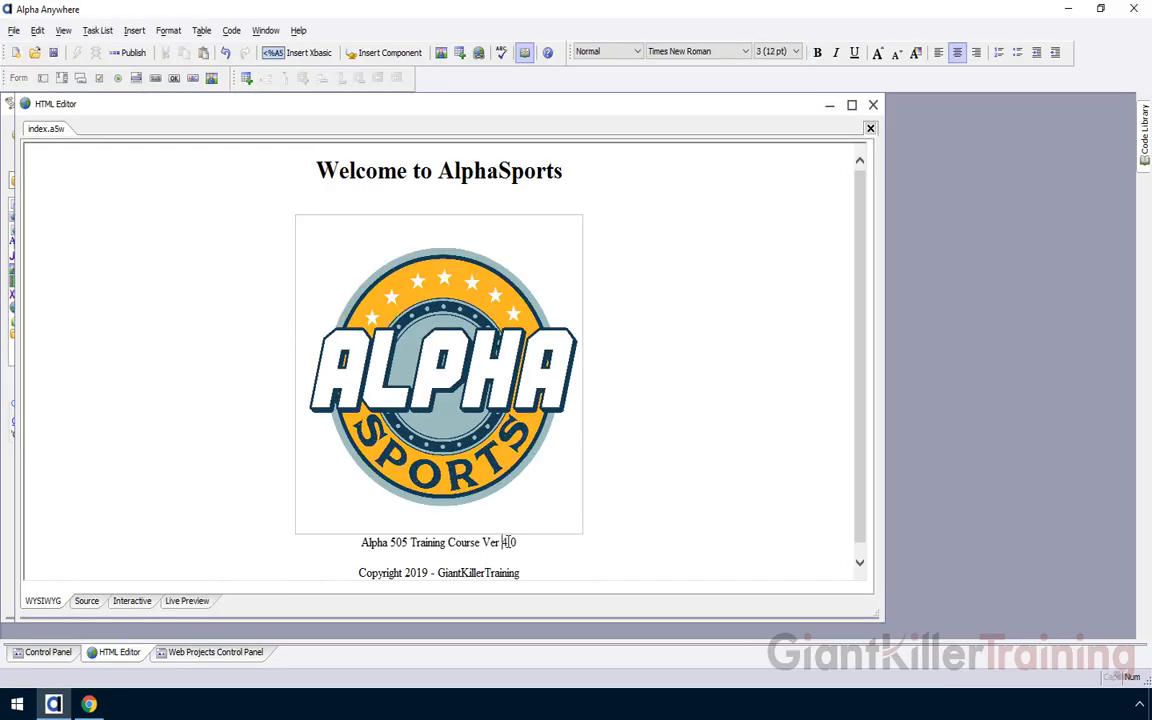
pyautogui.write('5')
pyautogui.click(53, 52)
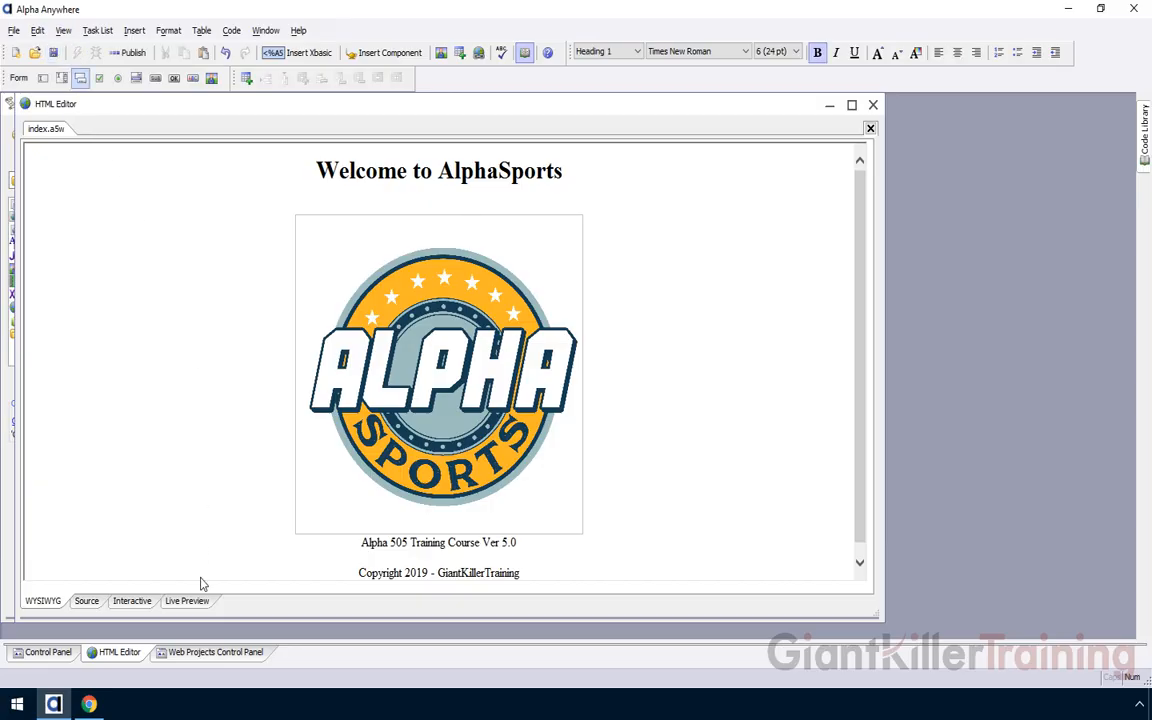
# Publish the project to Alpha Cloud with the Development profile
pyautogui.click(208, 652)
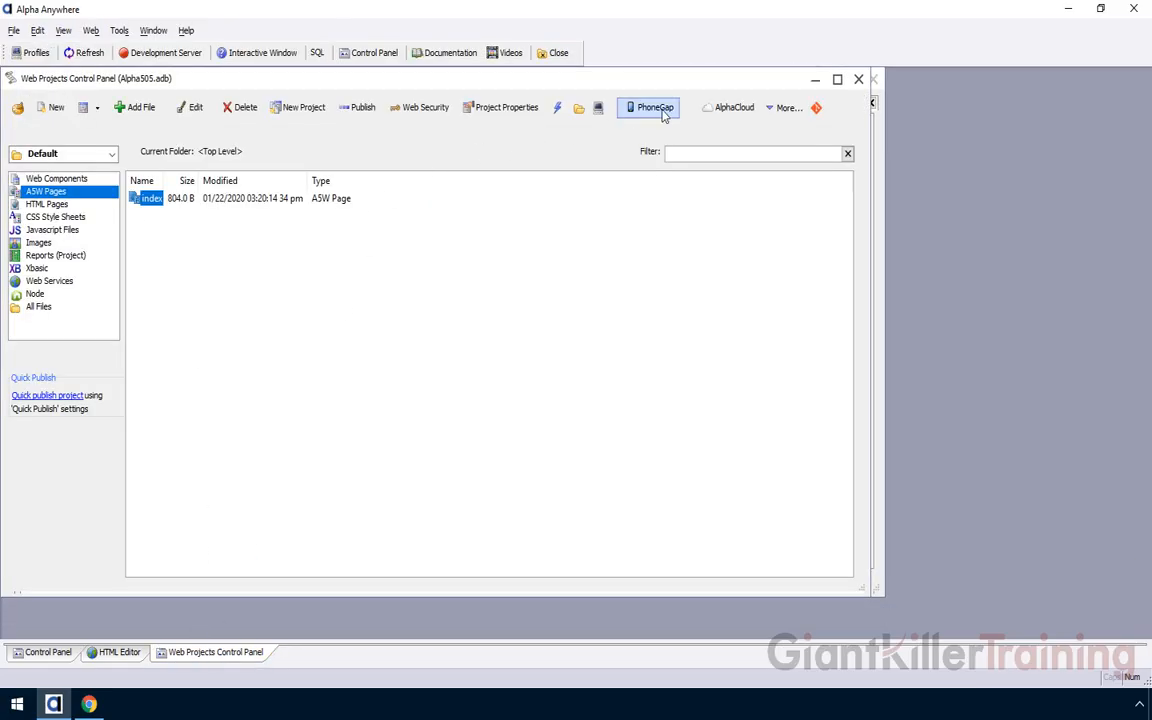
pyautogui.click(728, 108)
pyautogui.click(735, 145)
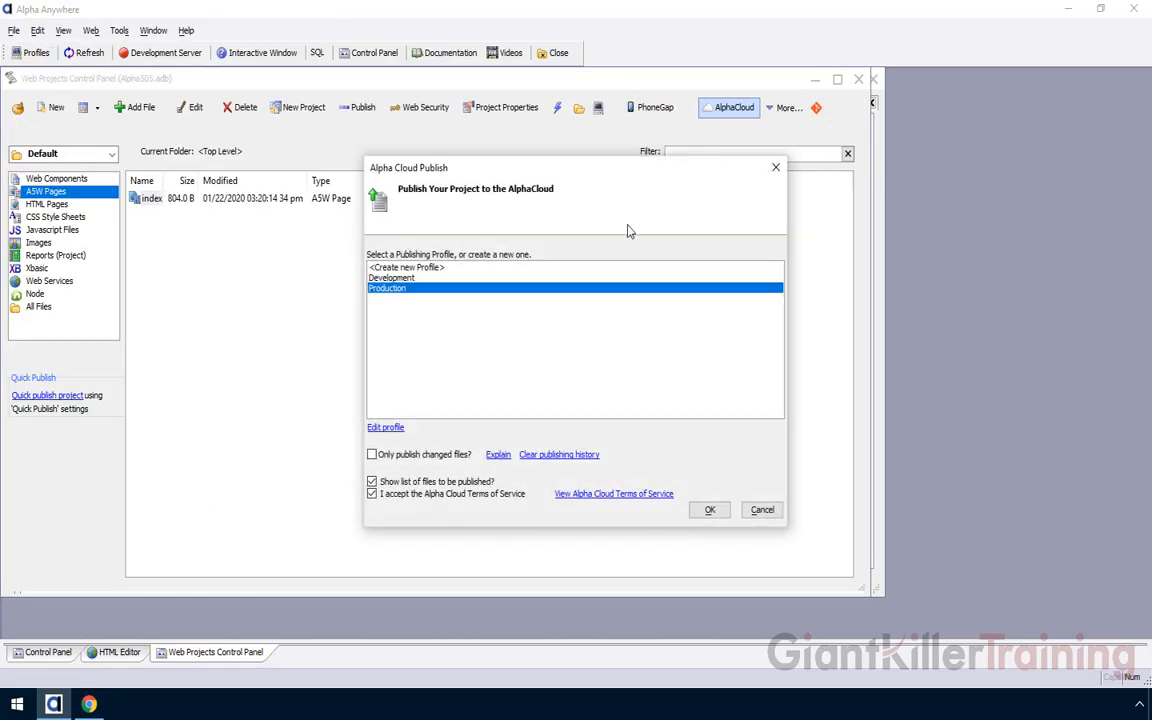
pyautogui.click(417, 279)
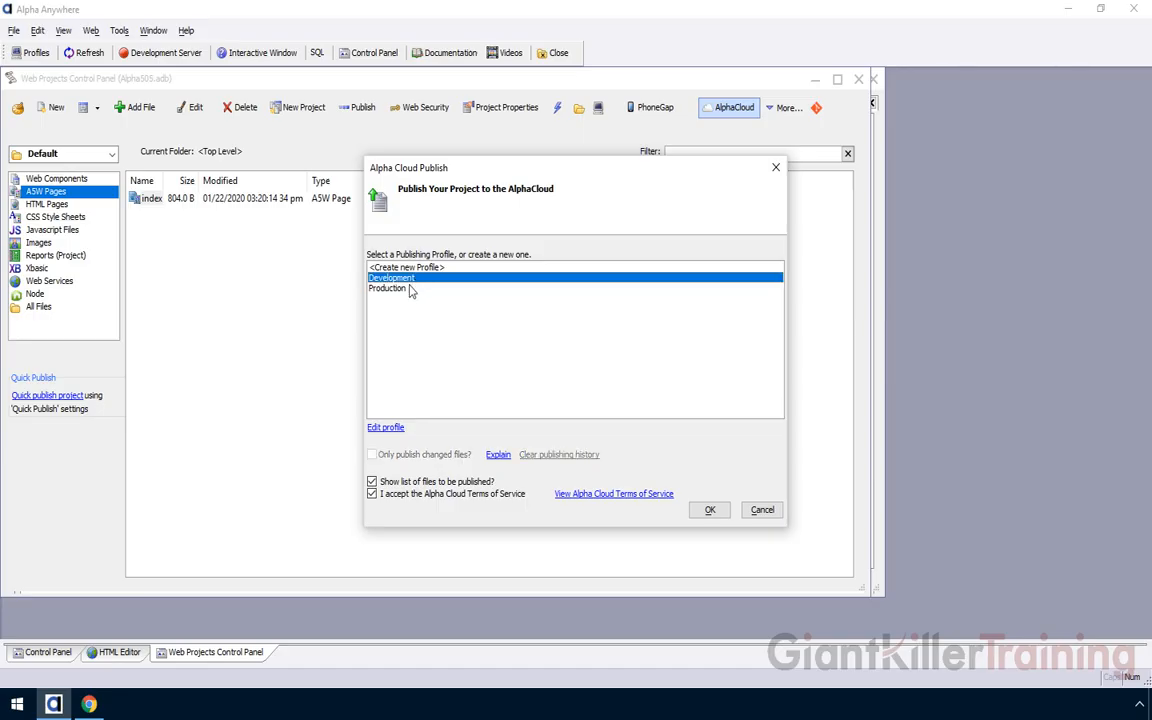
pyautogui.click(706, 511)
pyautogui.click(718, 446)
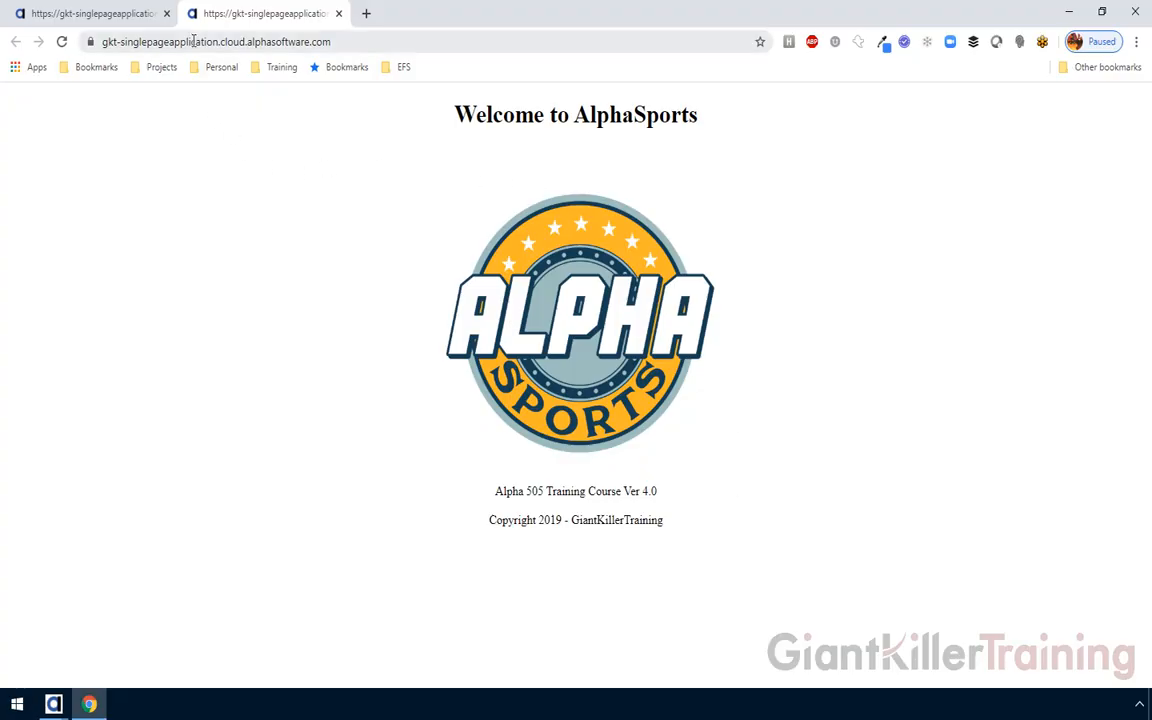
# Reload the production tab, then reload the development tab to see Ver 5.0
pyautogui.click(61, 42)
pyautogui.click(92, 15)
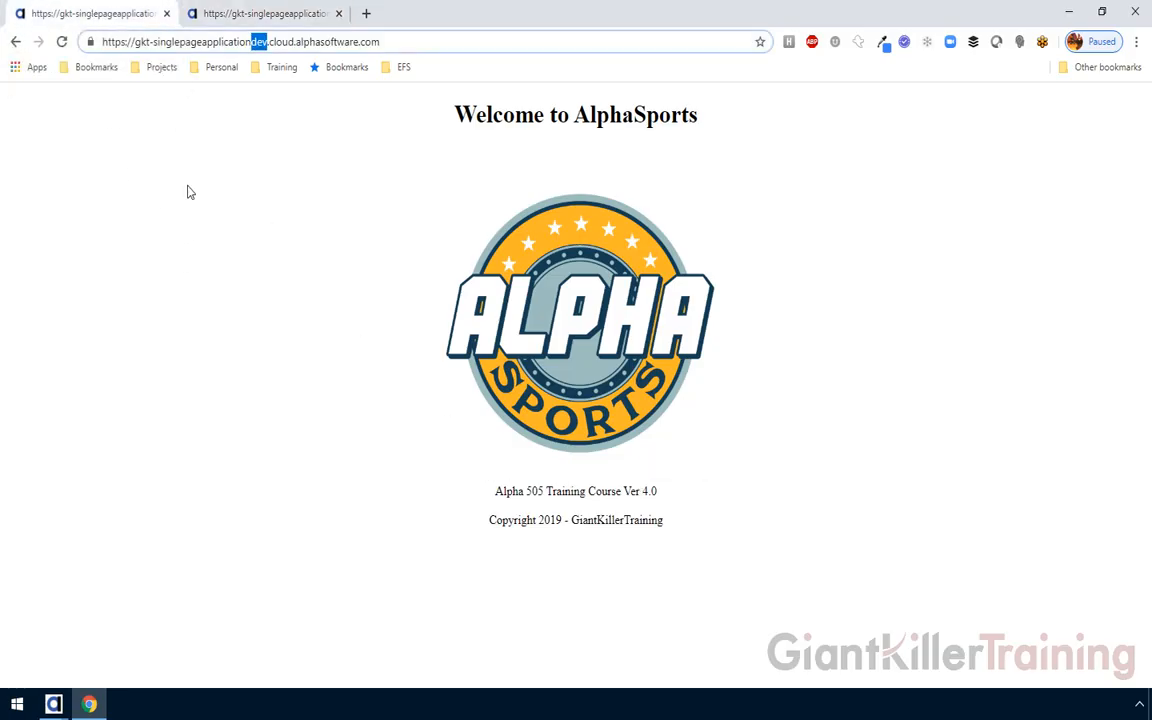
pyautogui.click(62, 43)
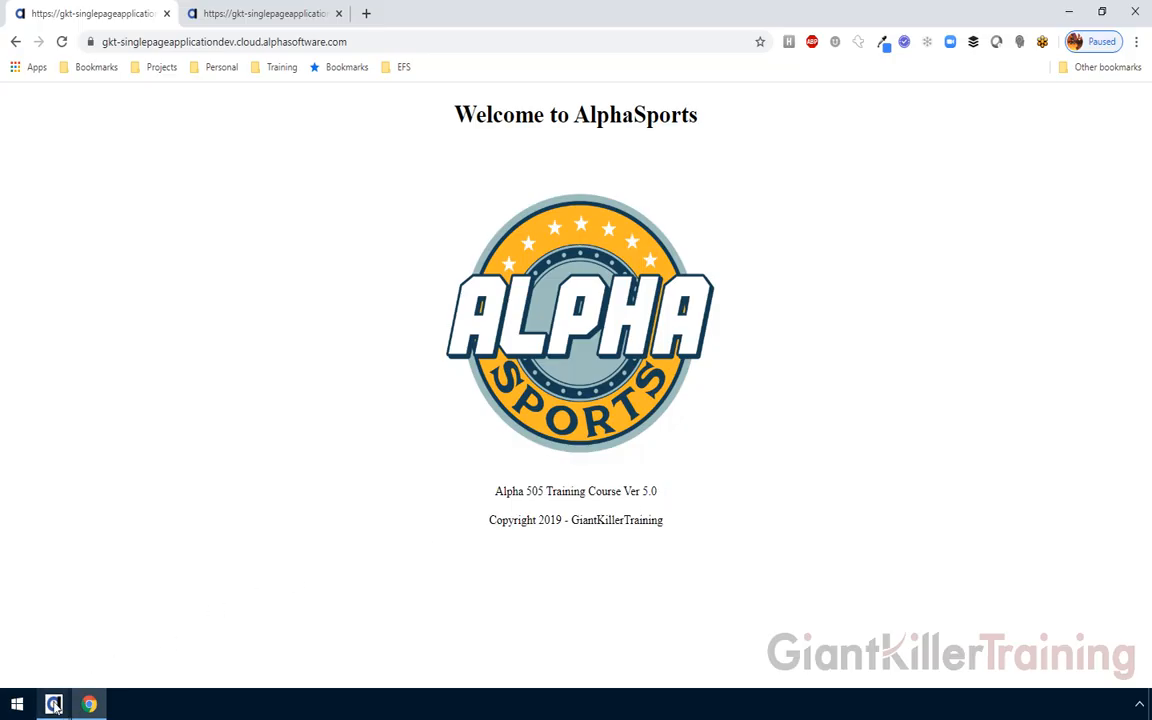
pyautogui.moveTo(56, 707)
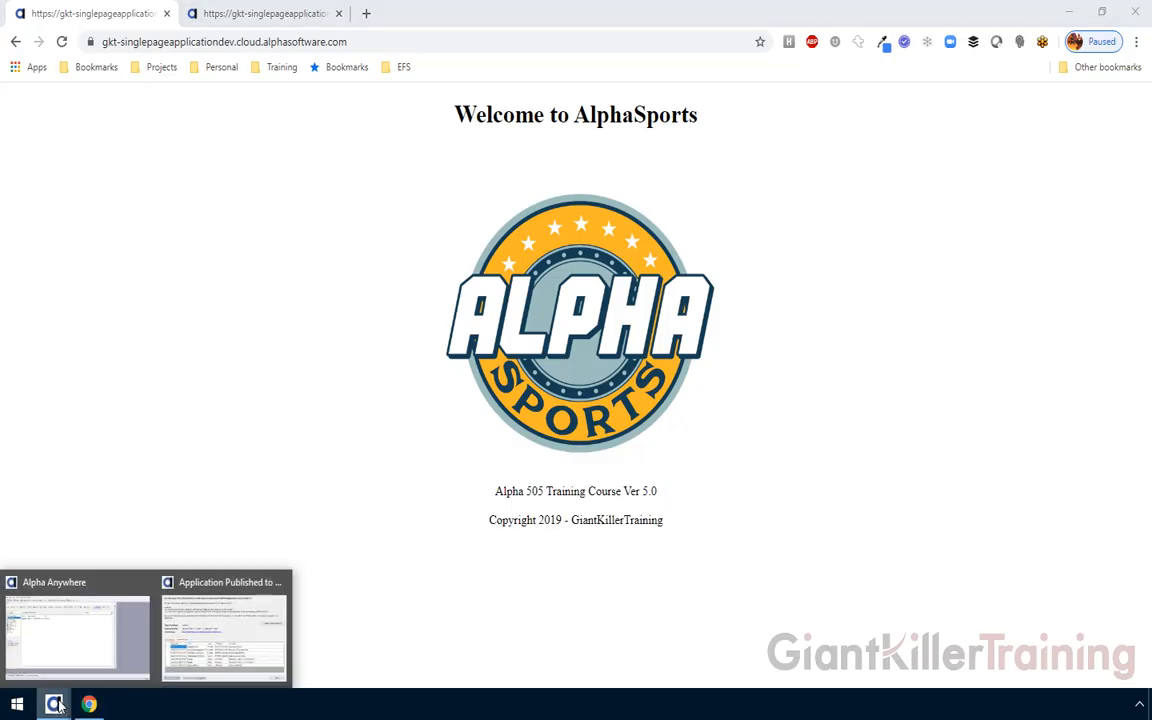
pyautogui.click(190, 600)
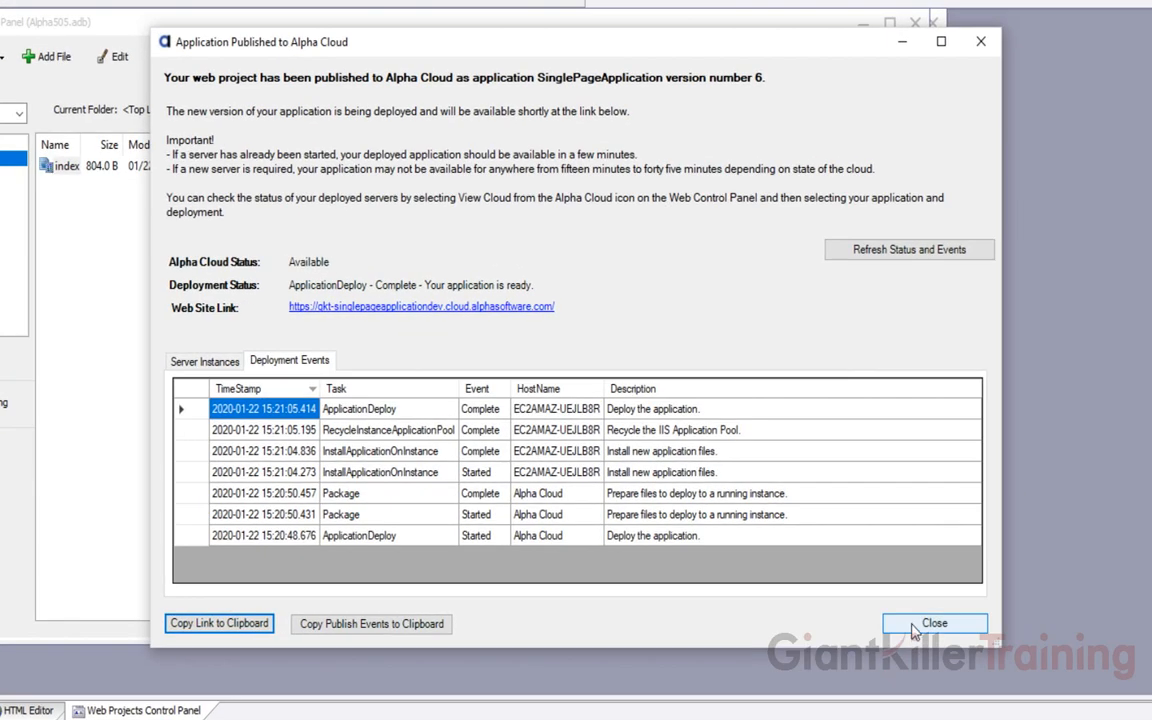
# Close the publish summary and open the Alpha Cloud Manage Deployments dialog
pyautogui.click(930, 623)
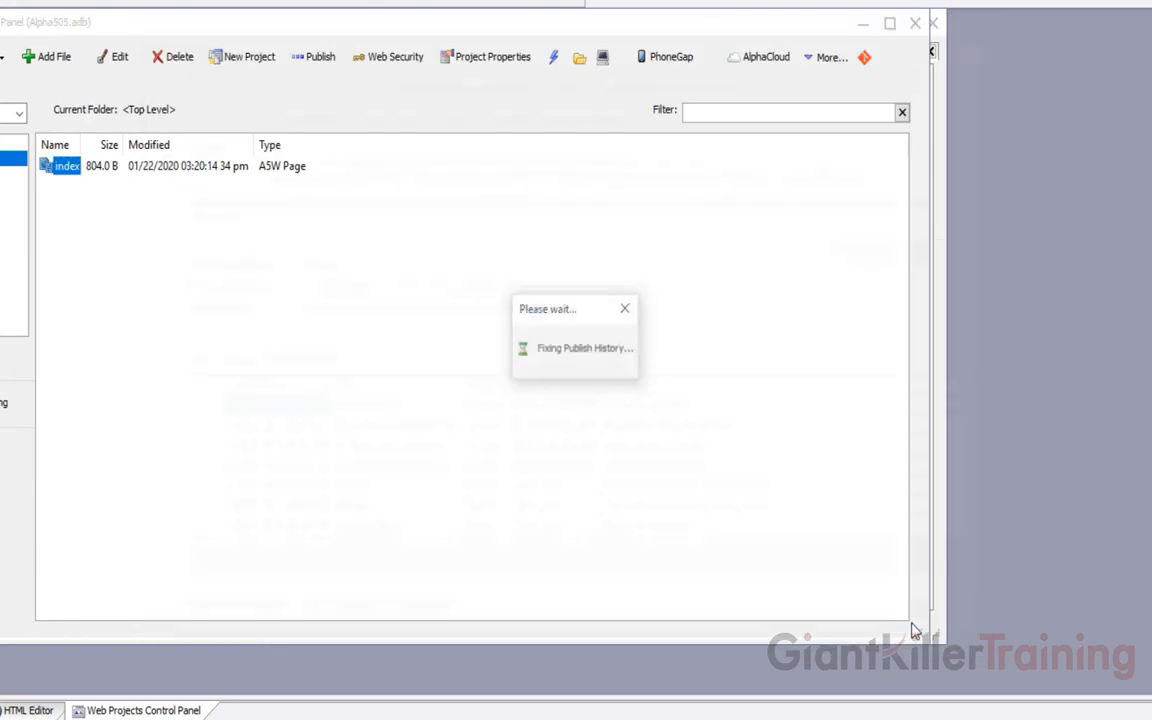
pyautogui.click(765, 57)
pyautogui.moveTo(813, 160)
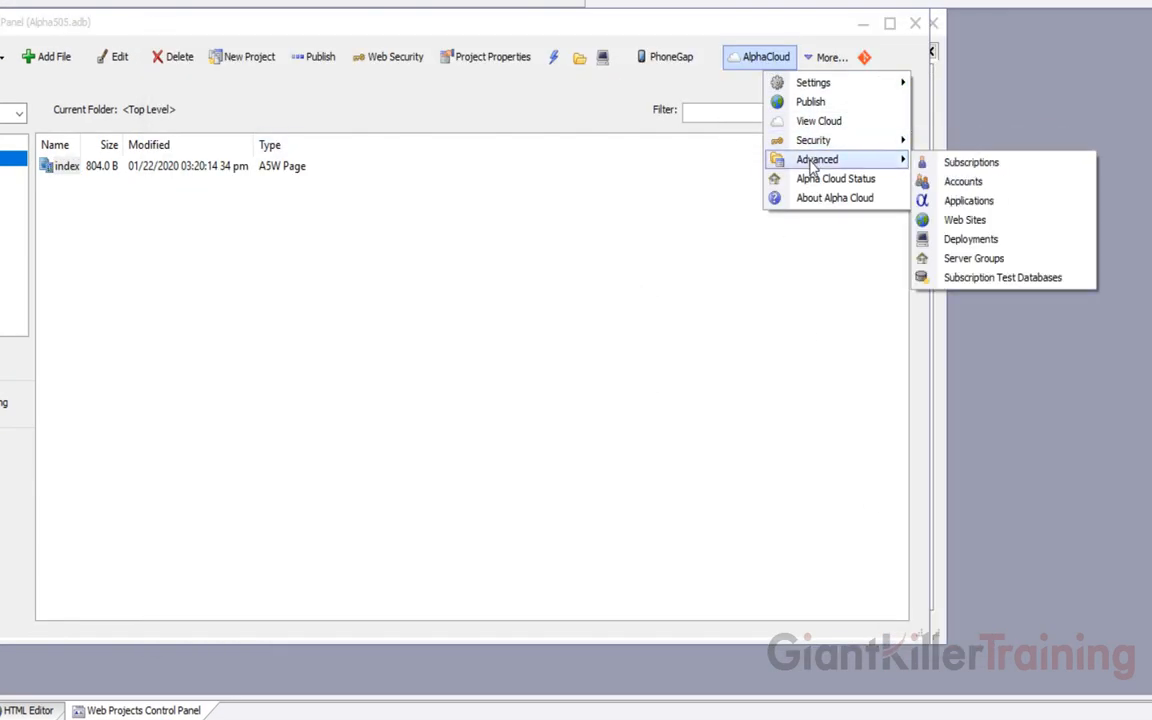
pyautogui.click(896, 237)
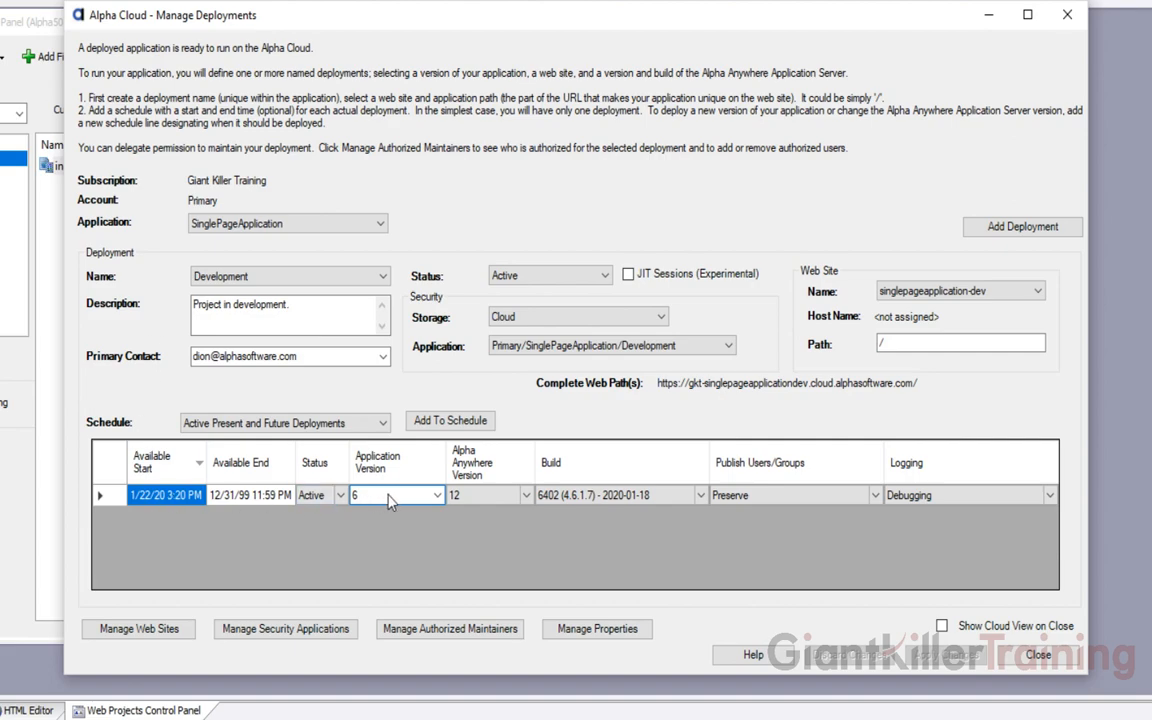
# Compare the Production and Development deployment settings, ending on Production
pyautogui.click(232, 280)
pyautogui.click(228, 306)
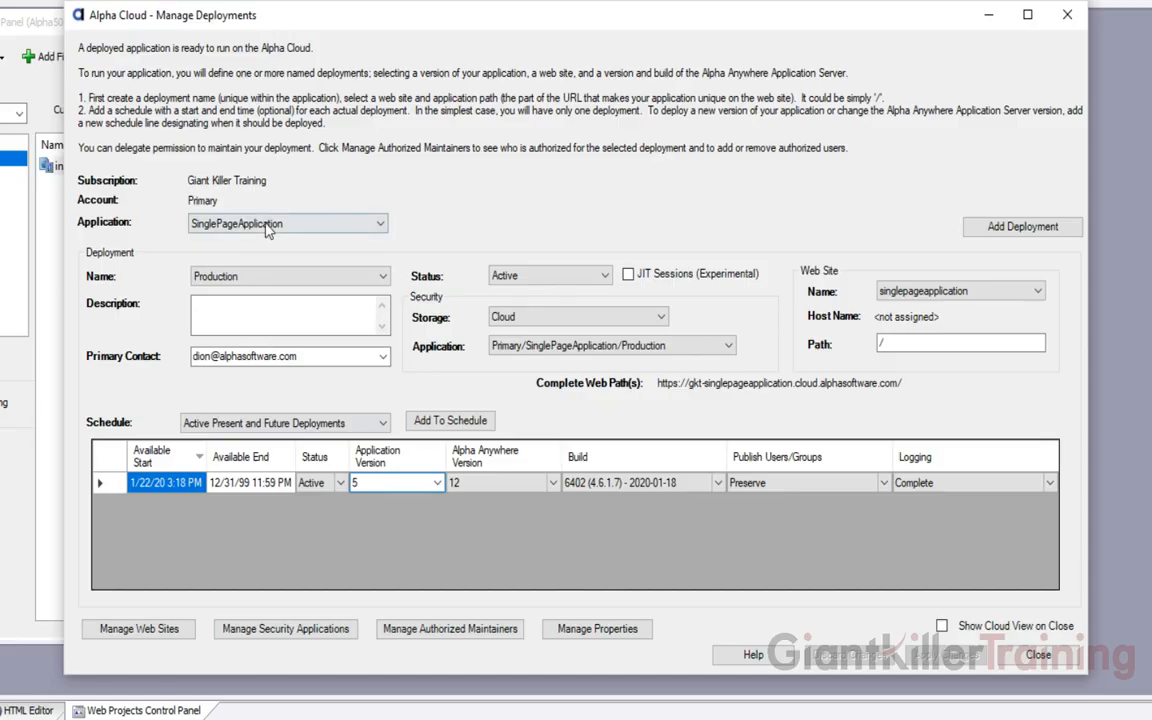
pyautogui.click(241, 277)
pyautogui.click(242, 293)
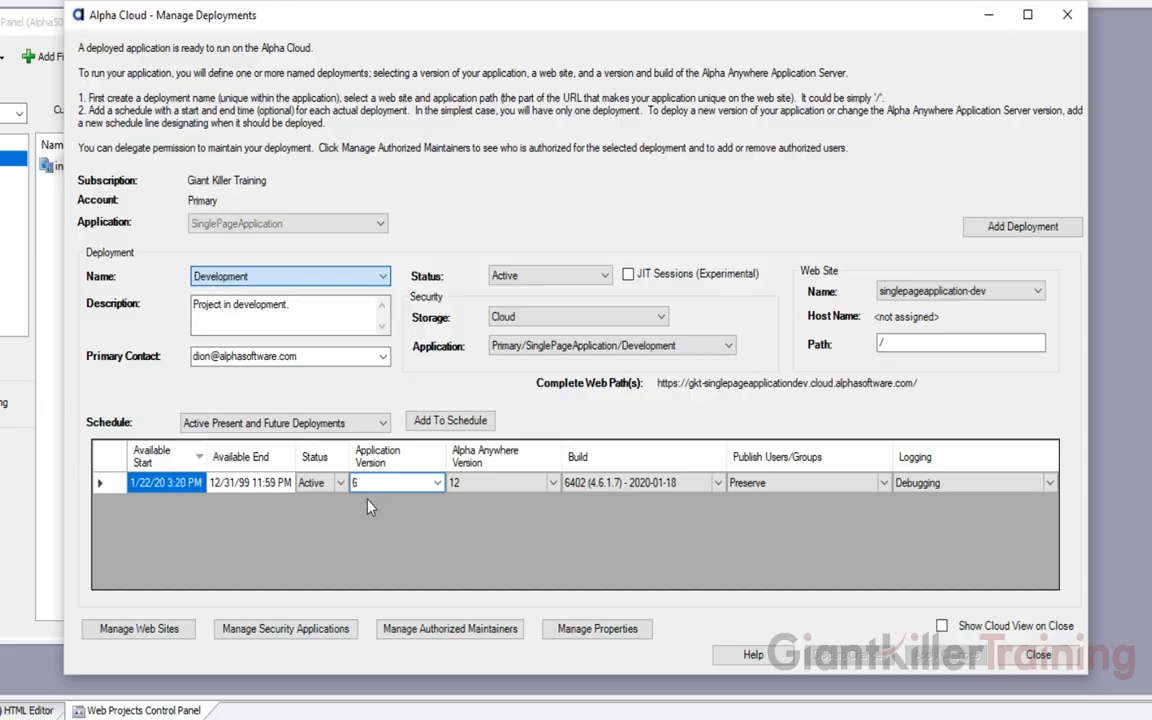
pyautogui.click(243, 277)
pyautogui.click(241, 305)
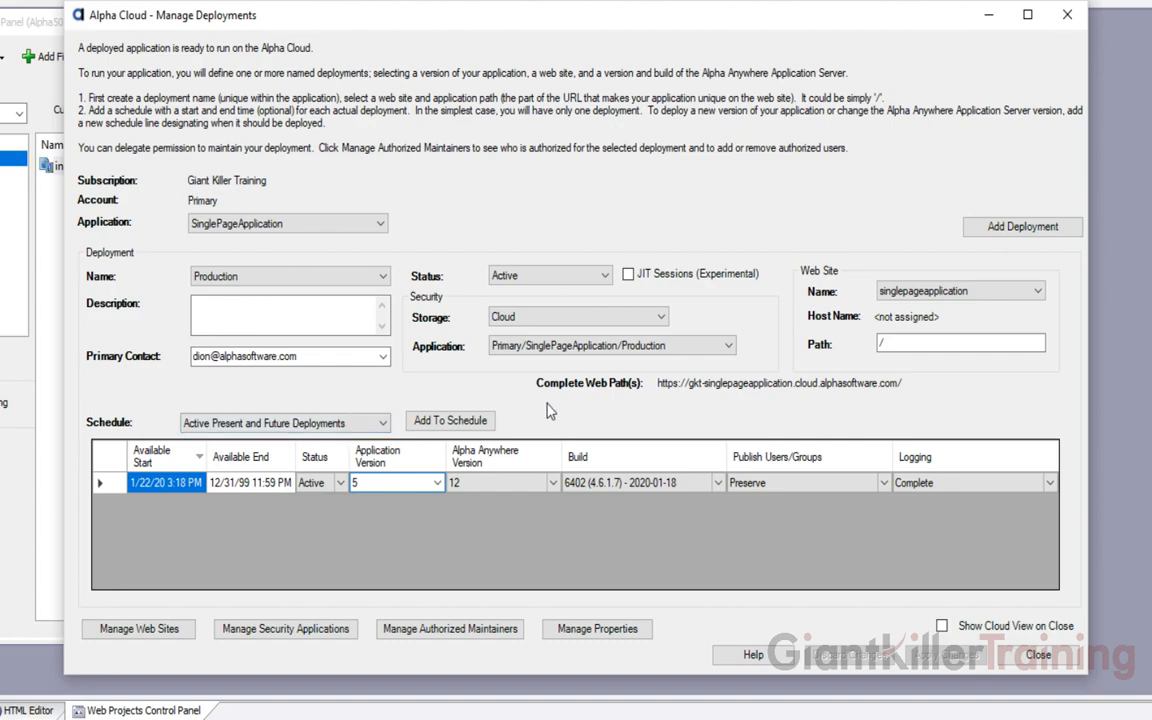
# Set the schedule filter to All Deployments and review Development's history, then return to Production
pyautogui.click(266, 425)
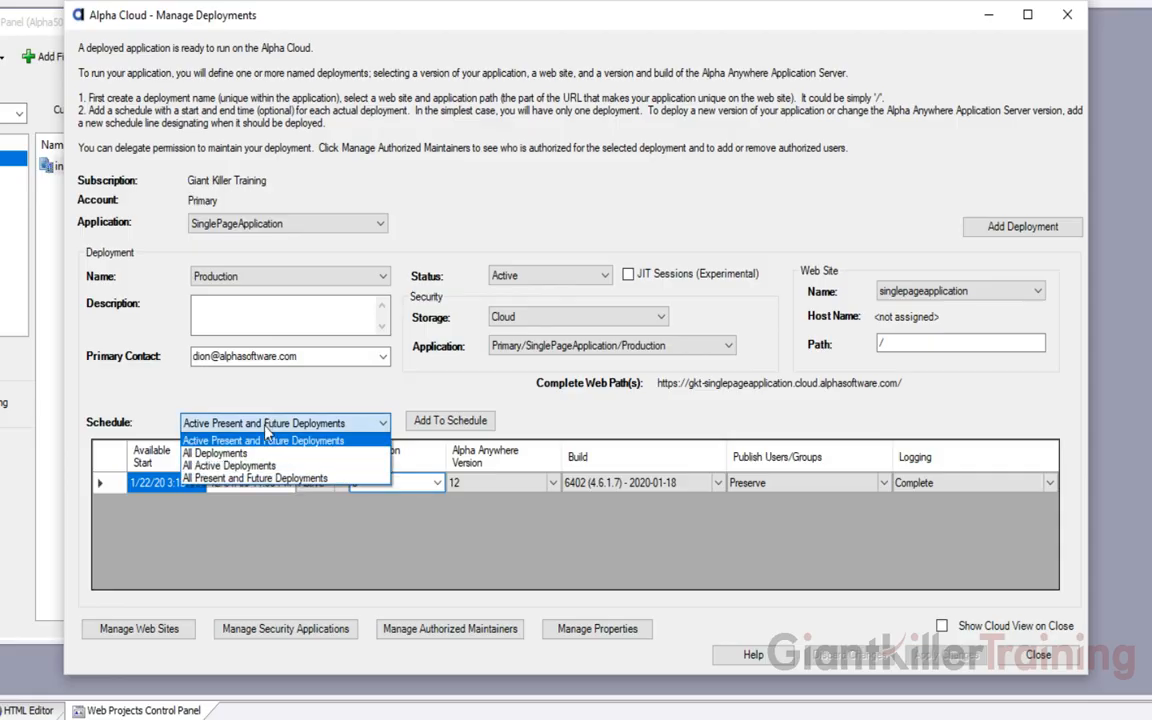
pyautogui.click(232, 453)
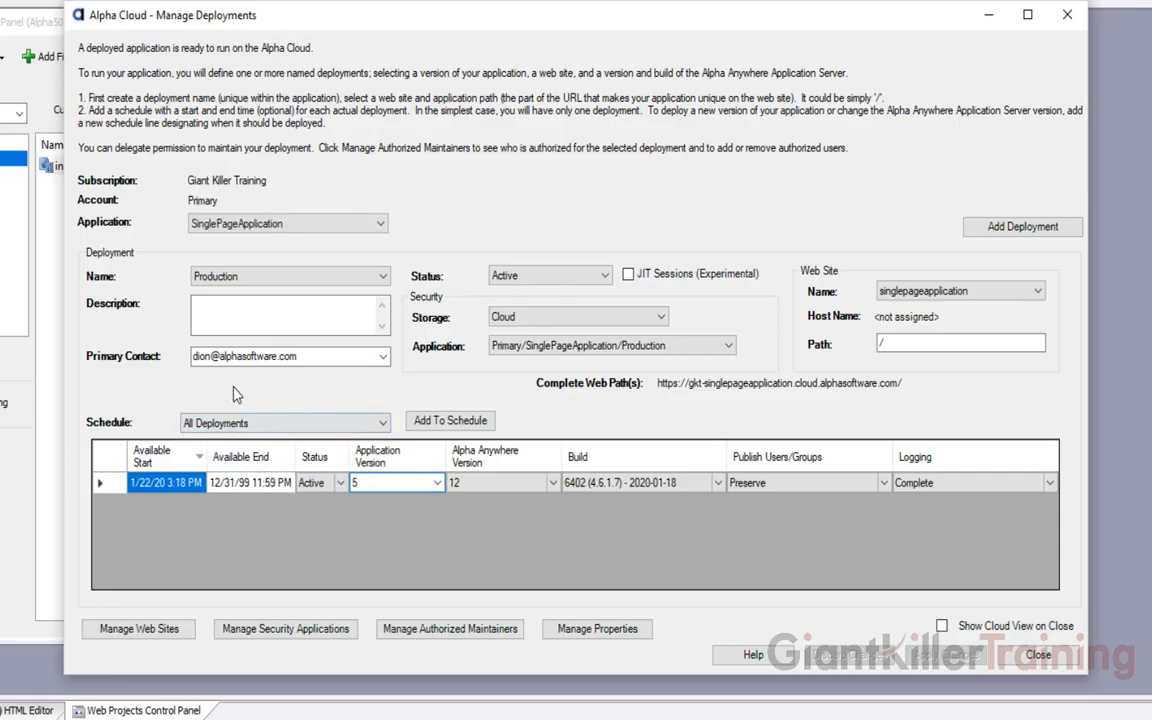
pyautogui.click(251, 278)
pyautogui.click(225, 293)
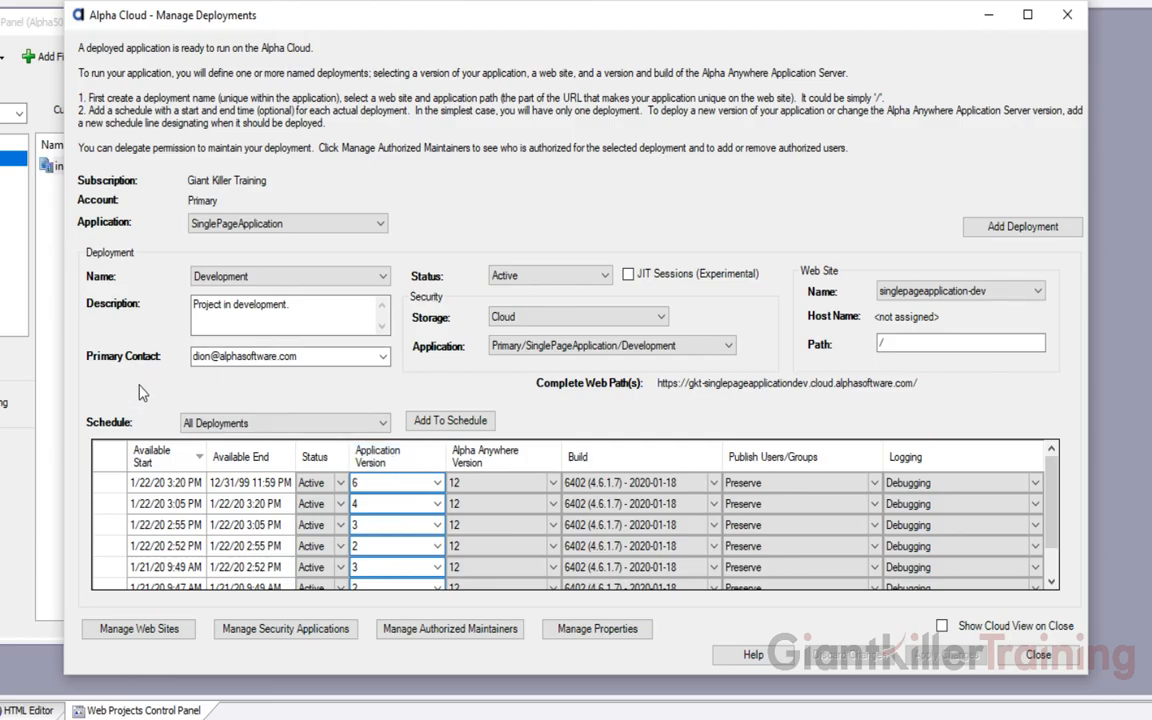
pyautogui.click(195, 274)
pyautogui.click(220, 308)
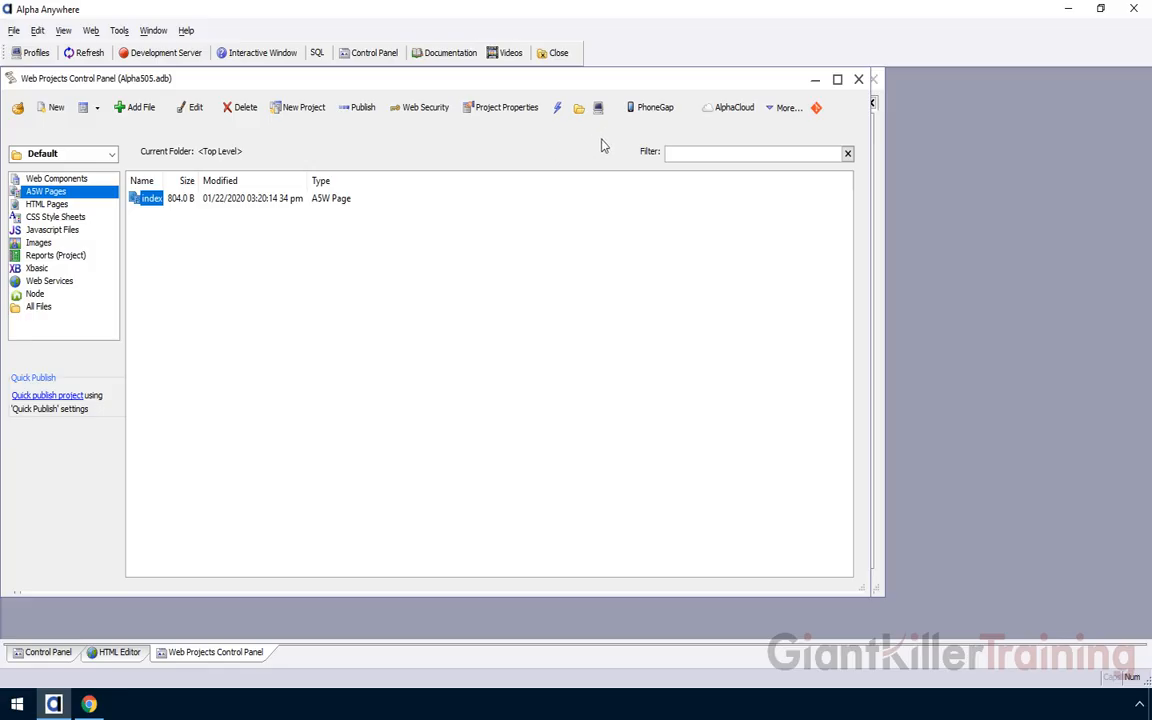
pyautogui.click(716, 112)
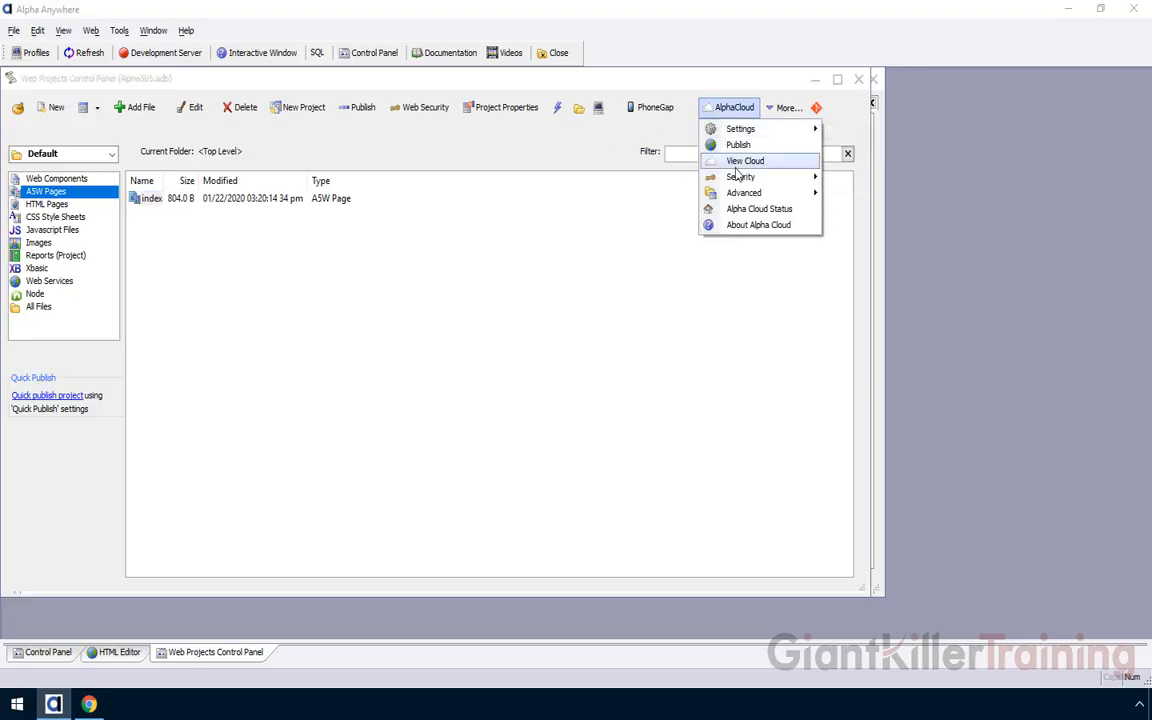
pyautogui.moveTo(740, 181)
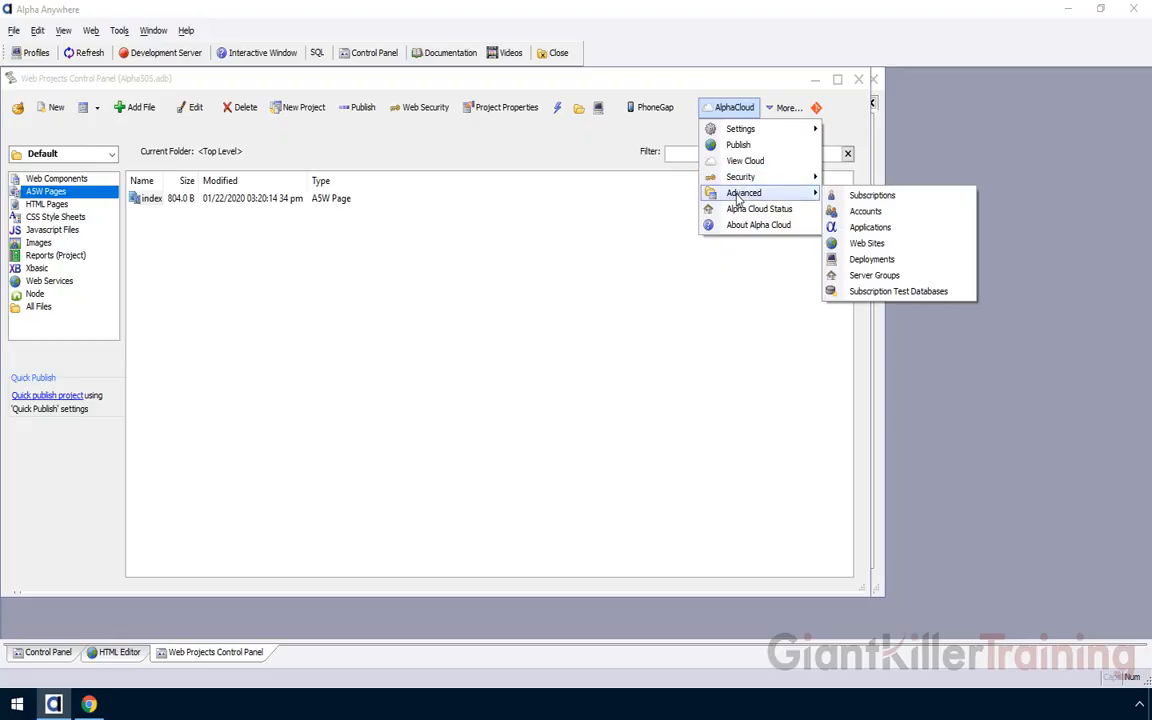
pyautogui.click(852, 195)
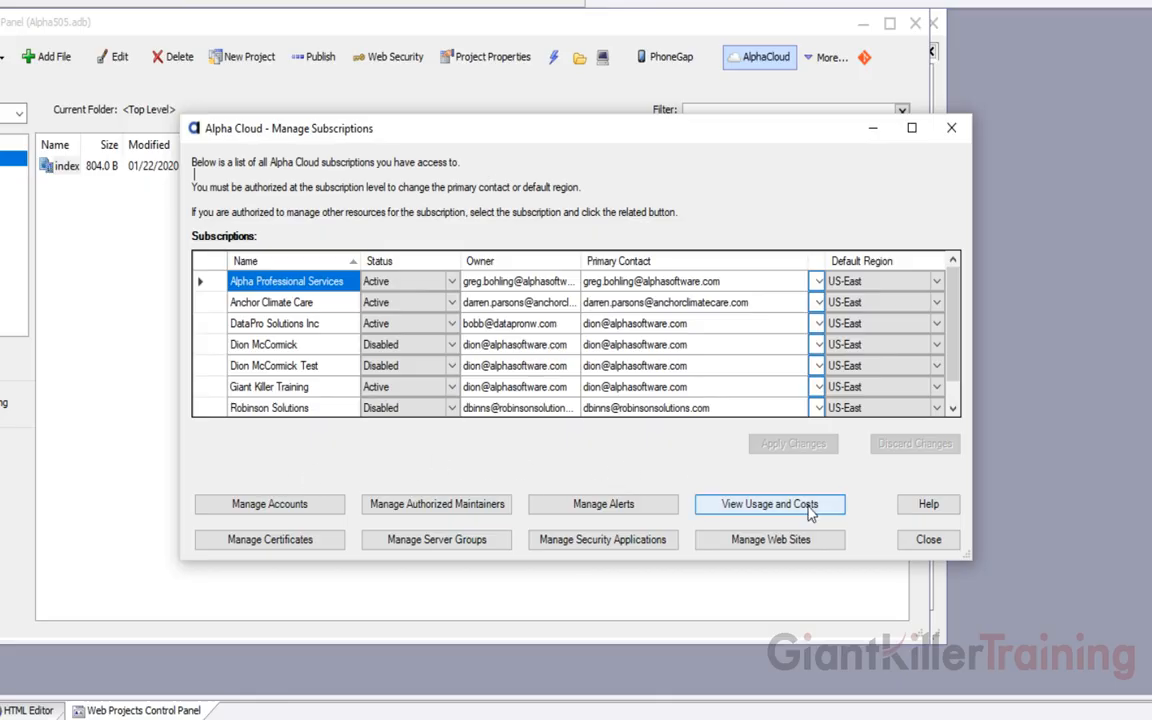
pyautogui.click(906, 541)
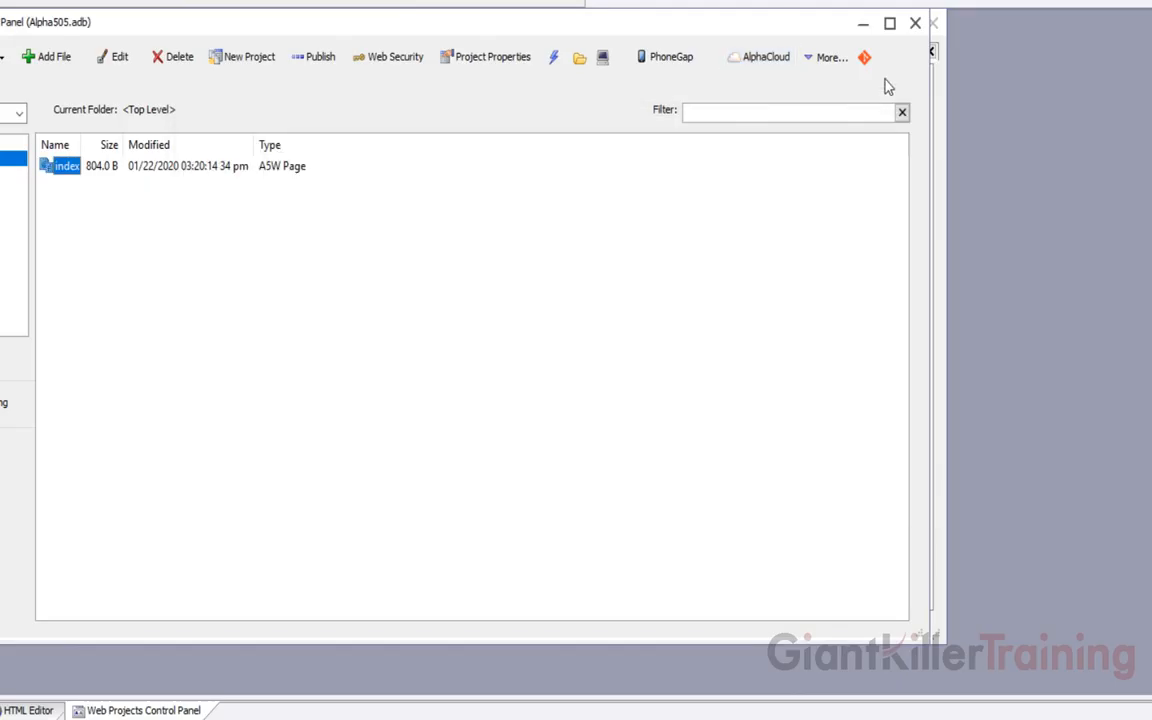
pyautogui.click(775, 60)
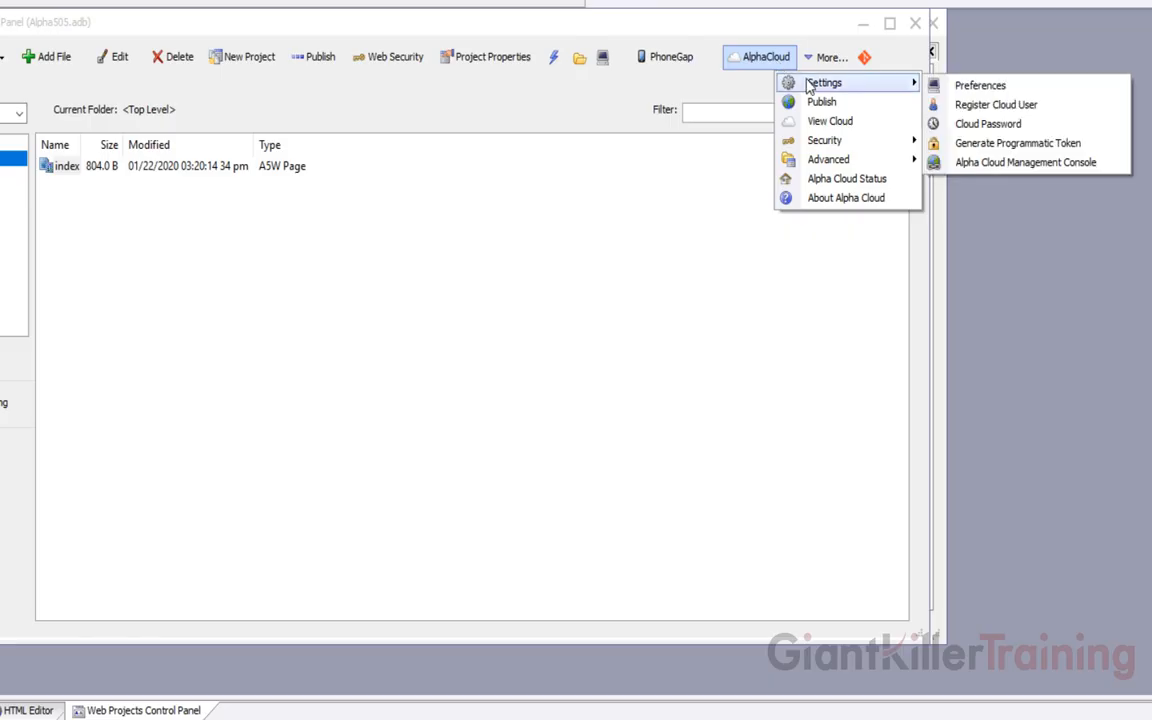
# In the Accounts manager, bring up the Primary account's authorized maintainers list, still empty
pyautogui.moveTo(828, 159)
pyautogui.click(945, 177)
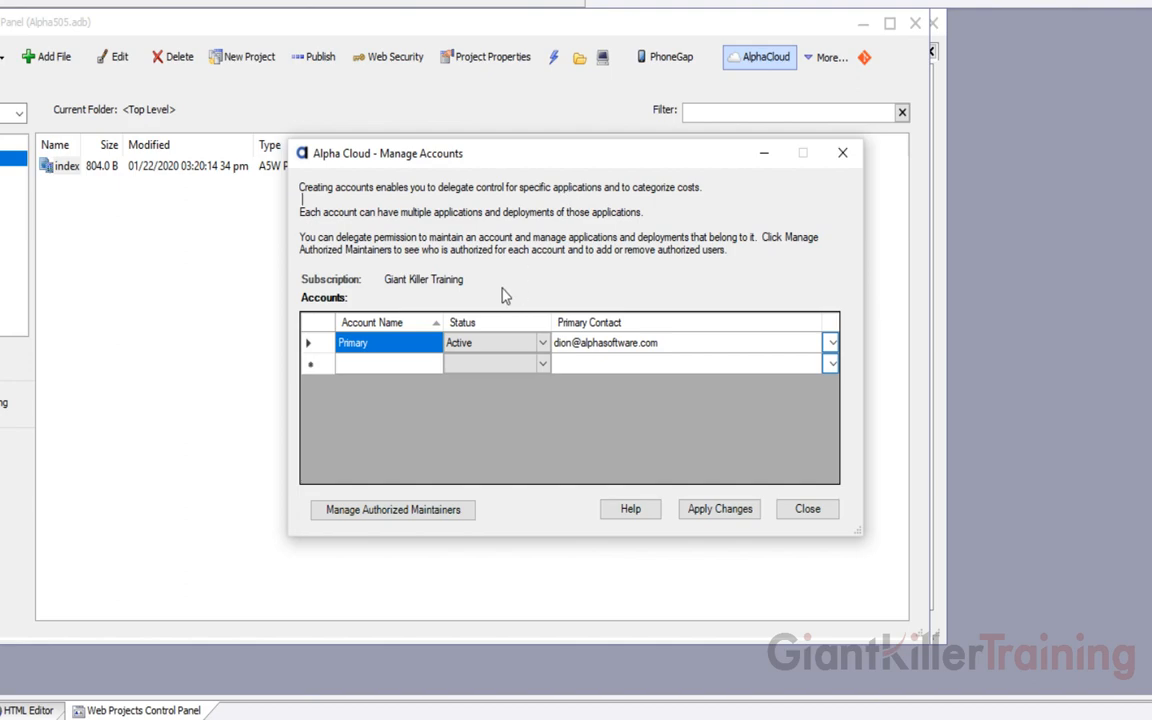
pyautogui.moveTo(464, 281); pyautogui.dragTo(385, 280)
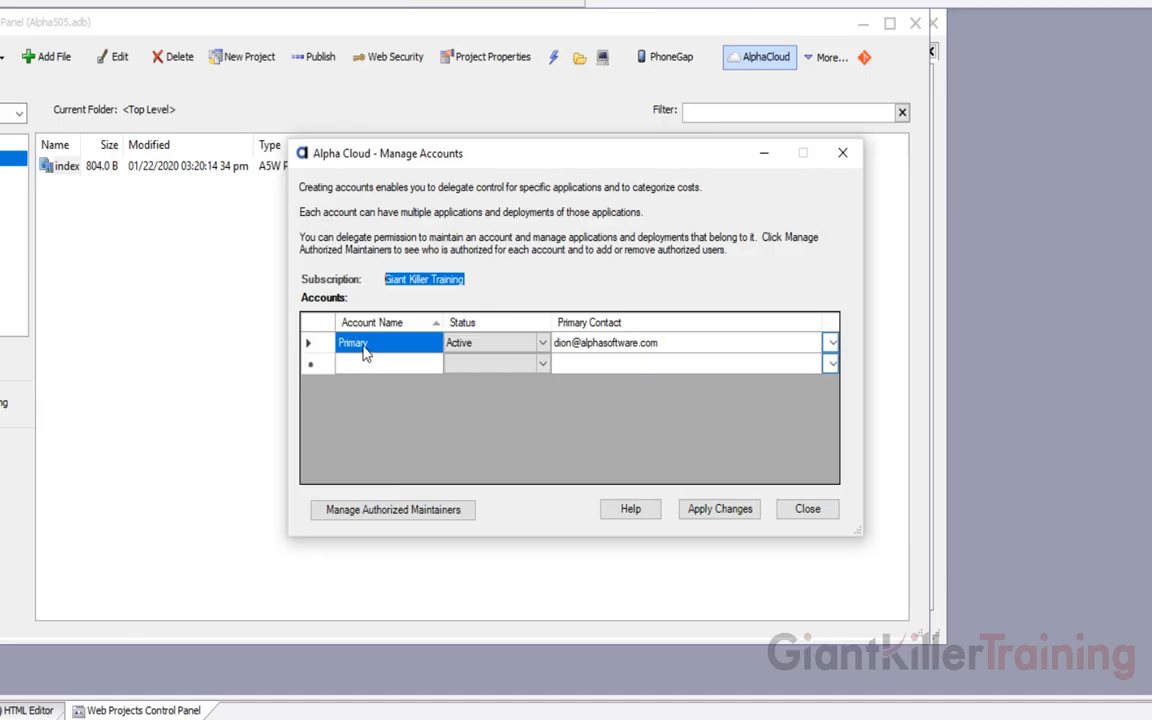
pyautogui.click(396, 512)
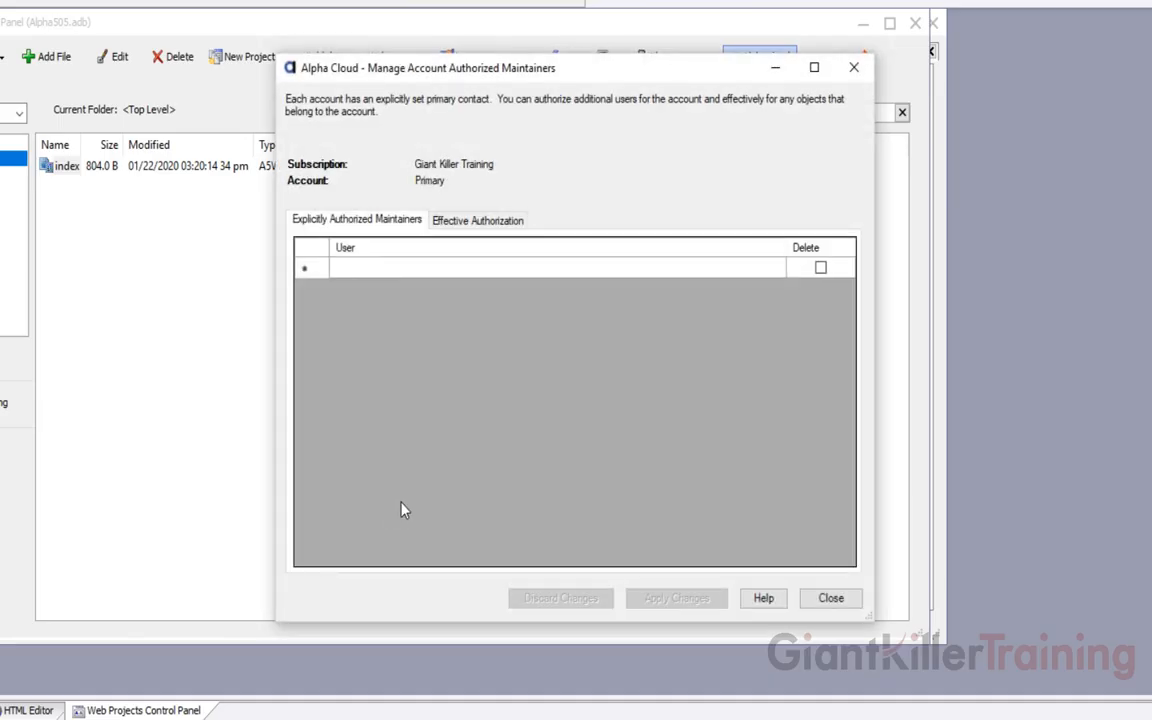
# Add the new user's e-mail address as an authorized maintainer of the Primary account
pyautogui.click(416, 268)
pyautogui.click(414, 270)
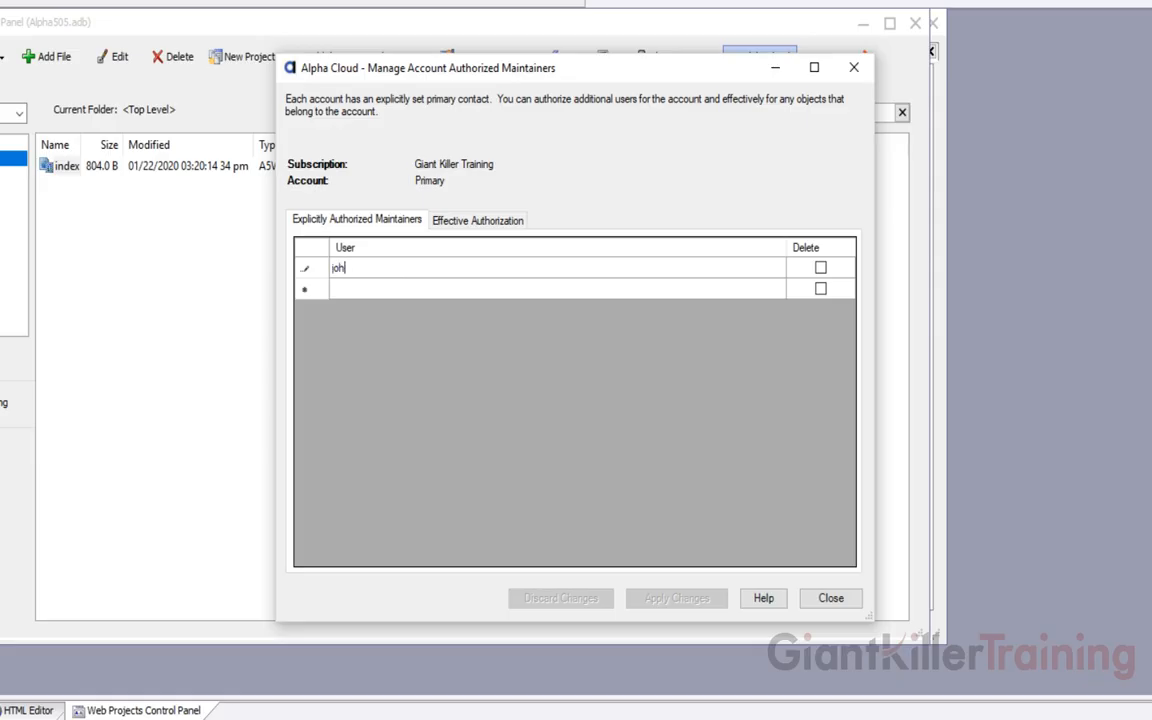
pyautogui.press('Tab')
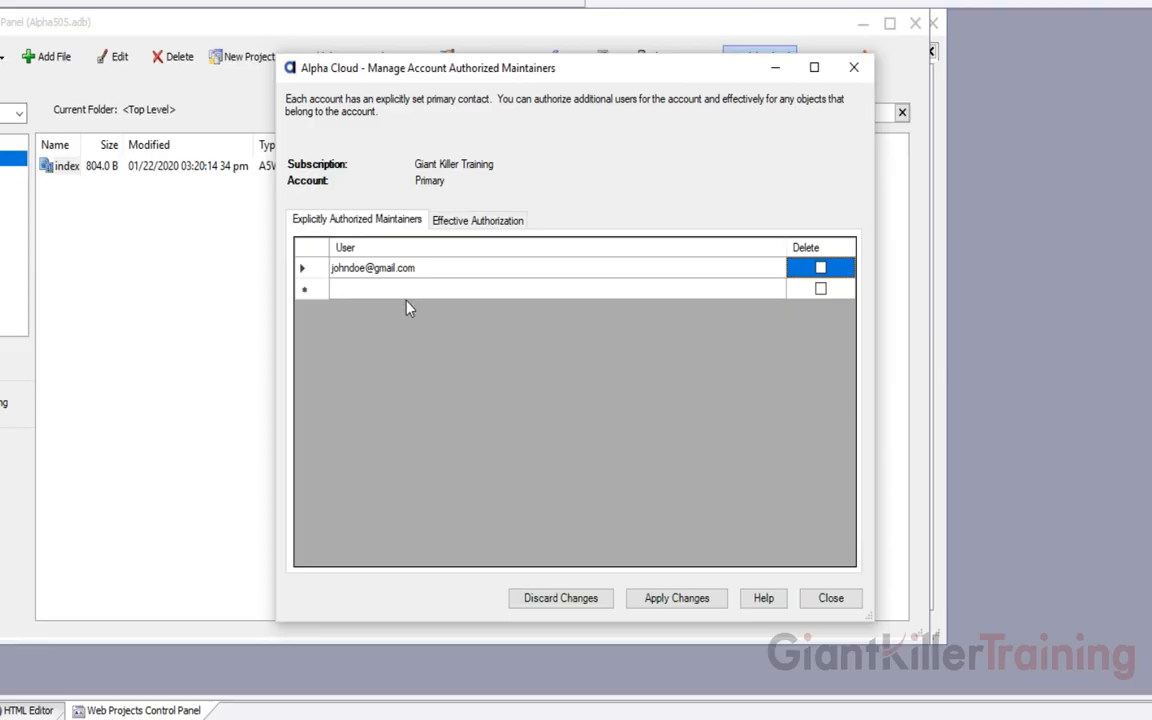
# Review the Effective Authorization roles, return to the explicit list, and close the maintainers window
pyautogui.click(459, 228)
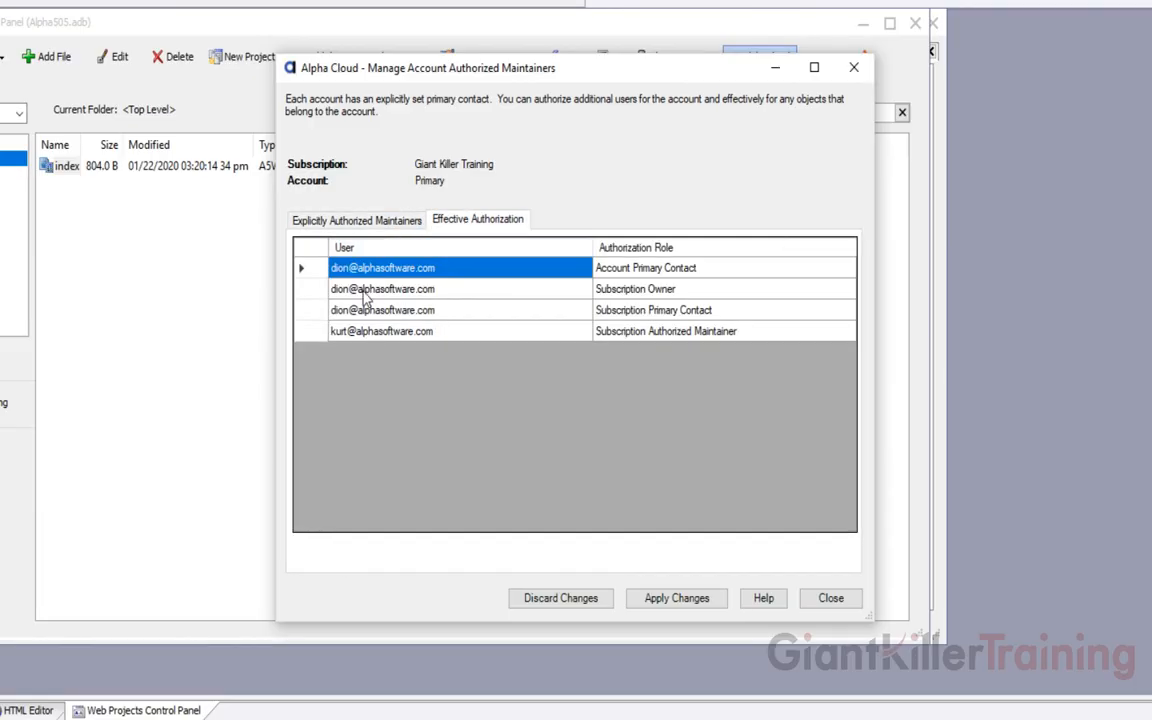
pyautogui.click(340, 222)
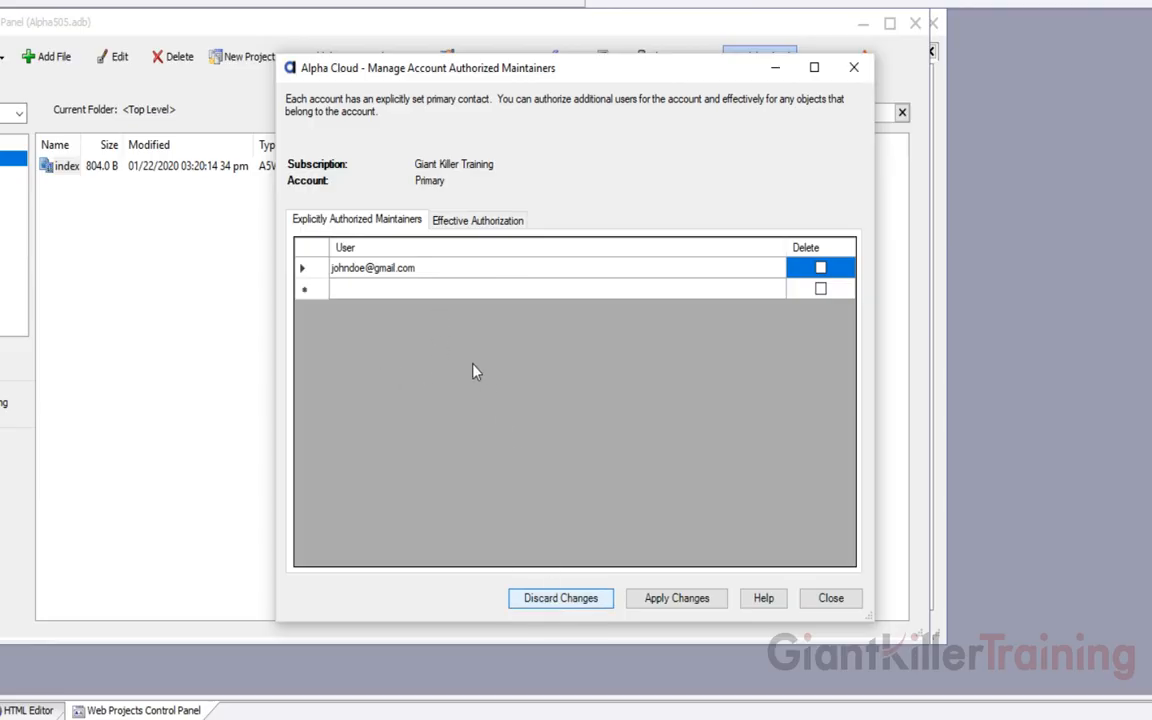
pyautogui.click(831, 598)
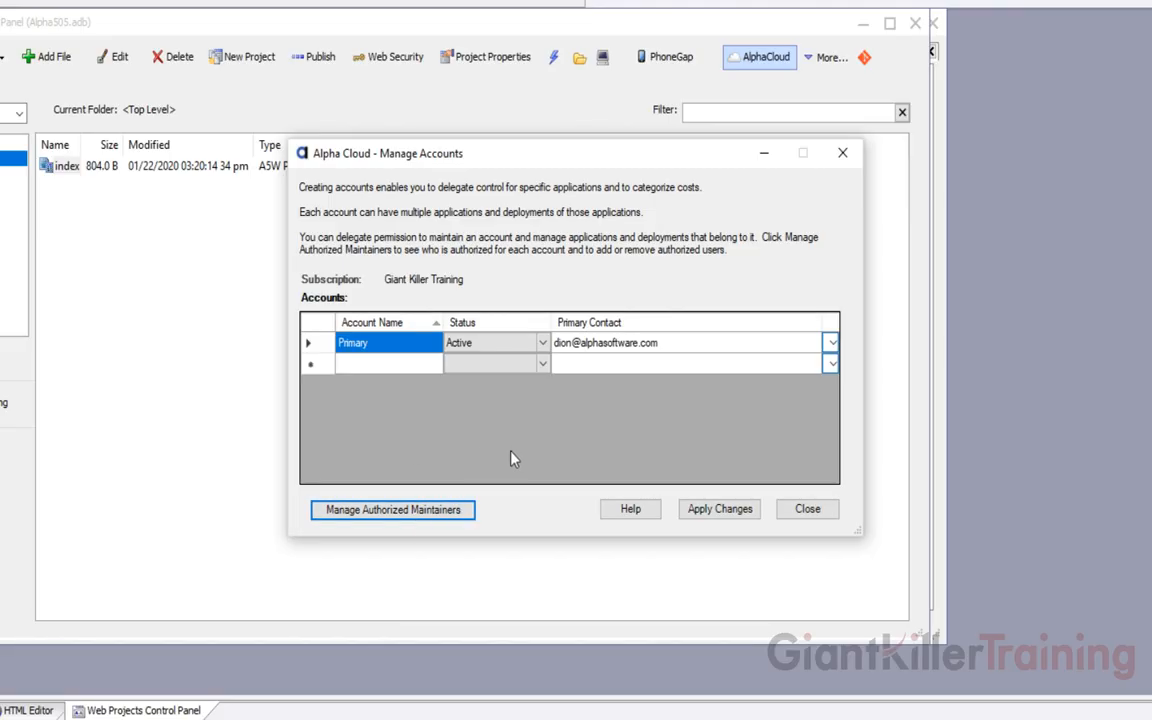
# Close Manage Accounts and show the Alpha Cloud applications list with SinglePageApplication Active
pyautogui.click(808, 509)
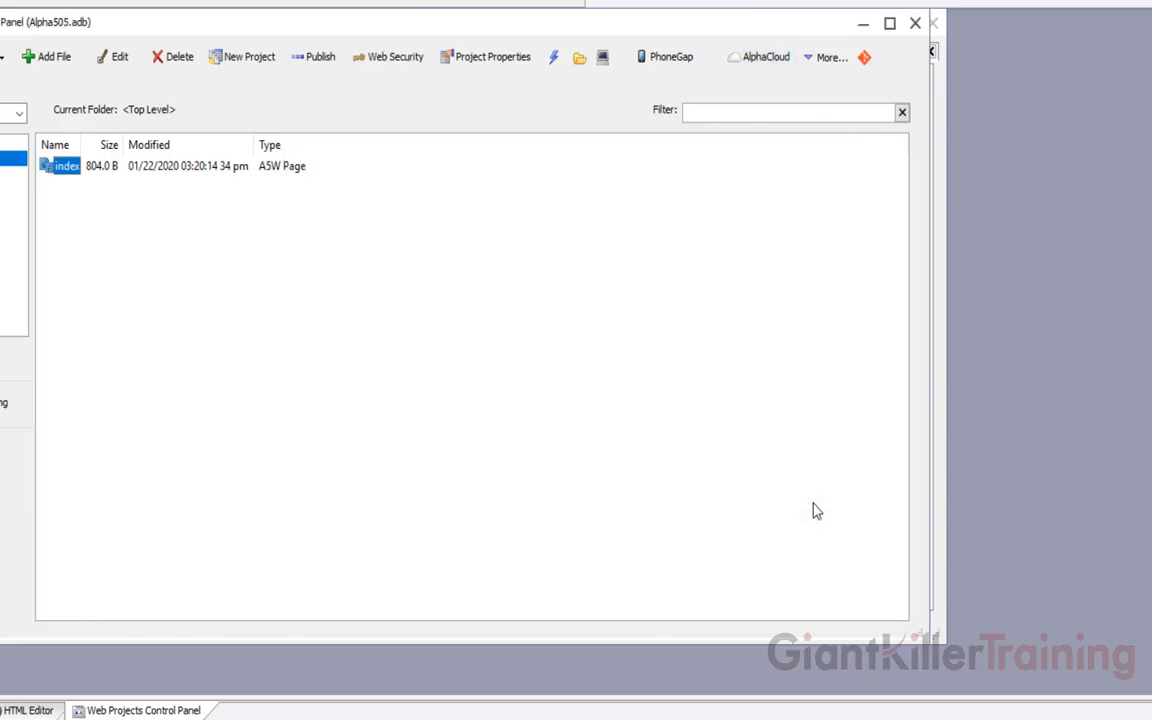
pyautogui.click(775, 60)
pyautogui.moveTo(823, 150)
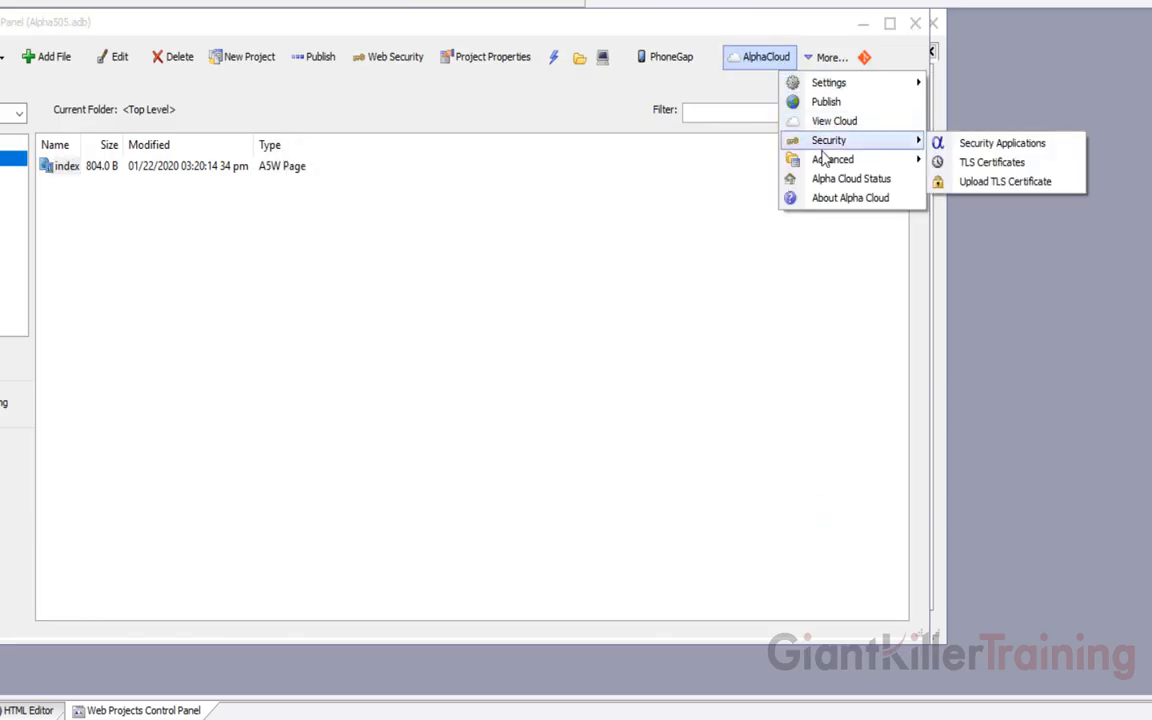
pyautogui.click(975, 200)
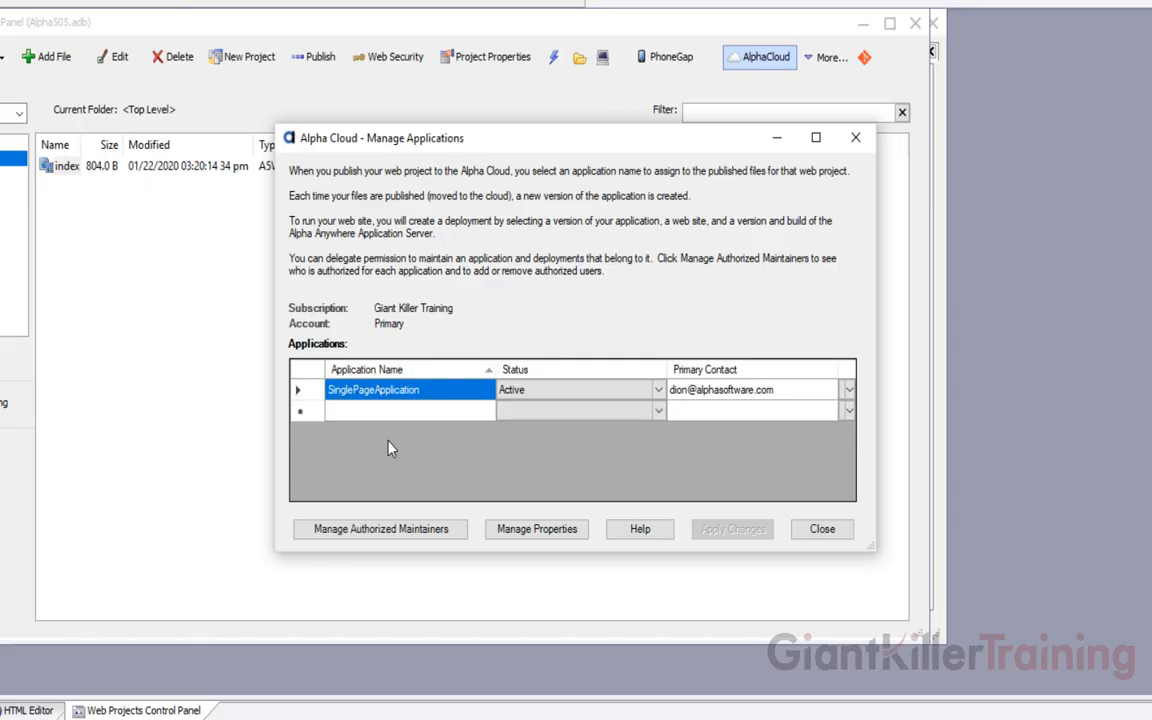
pyautogui.click(822, 529)
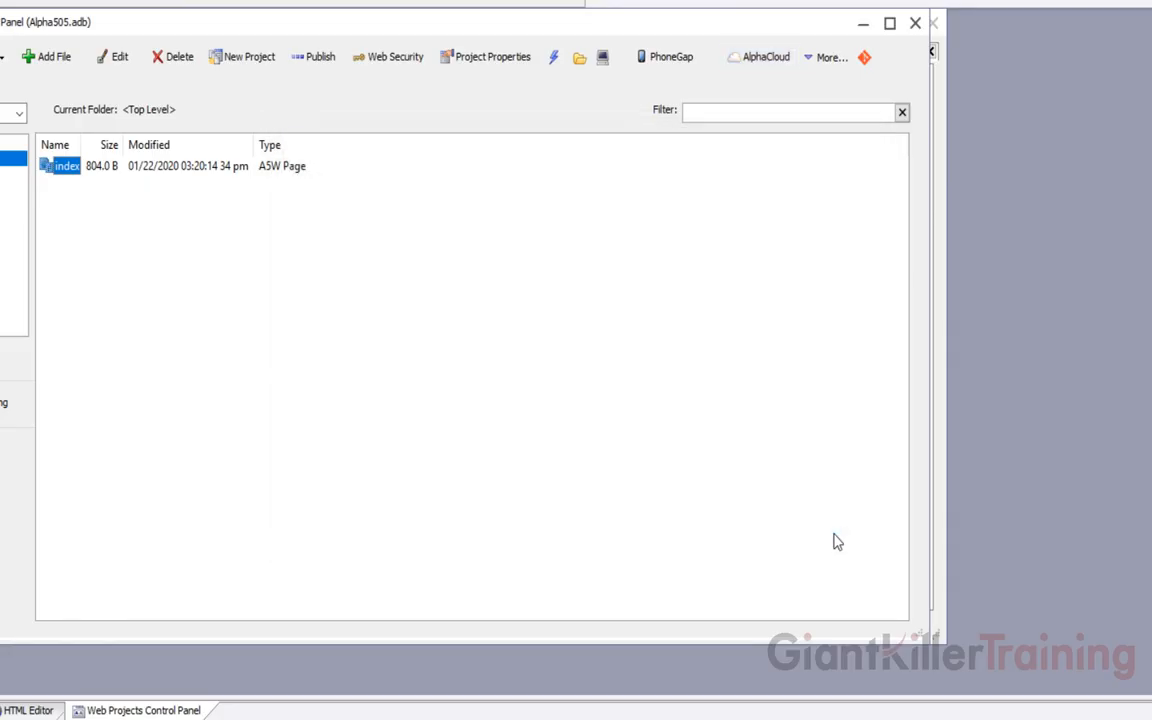
pyautogui.click(762, 62)
pyautogui.moveTo(775, 159)
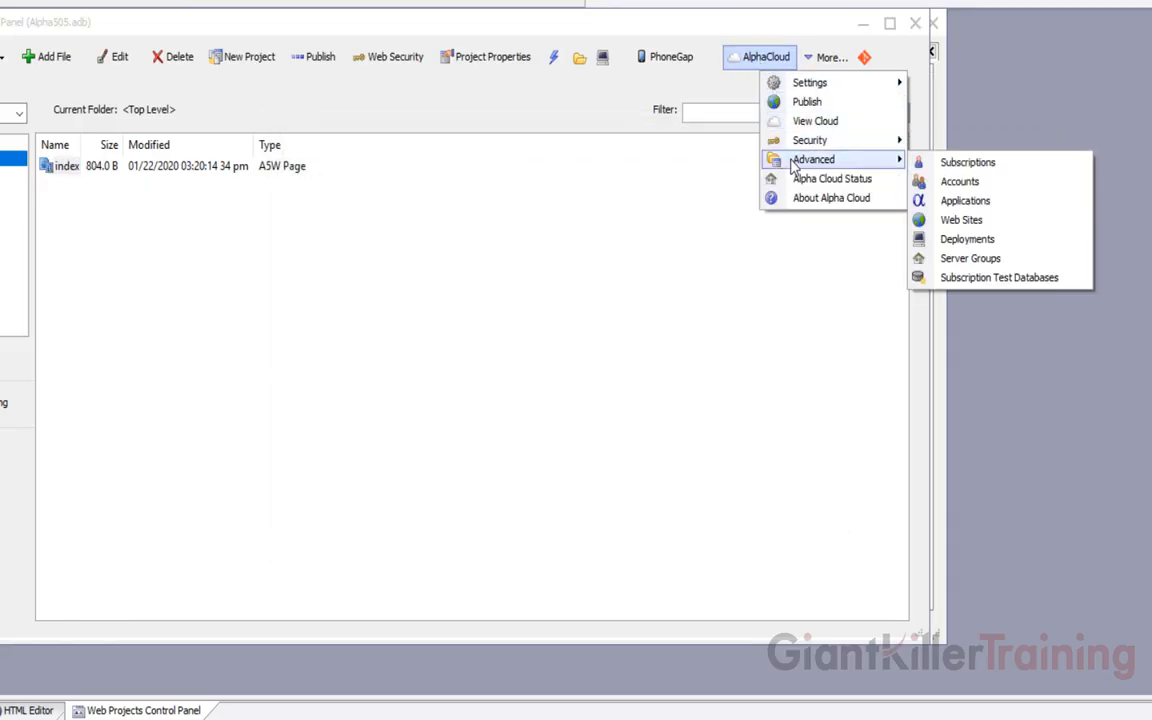
pyautogui.click(950, 220)
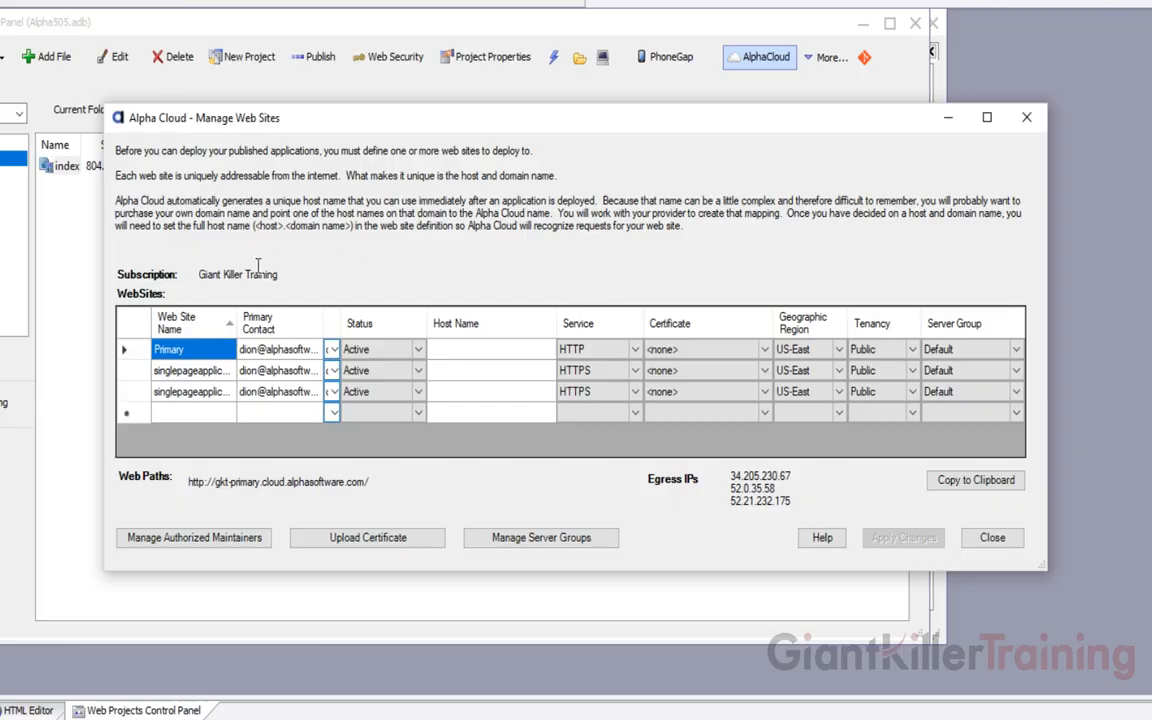
pyautogui.moveTo(237, 310); pyautogui.dragTo(336, 311)
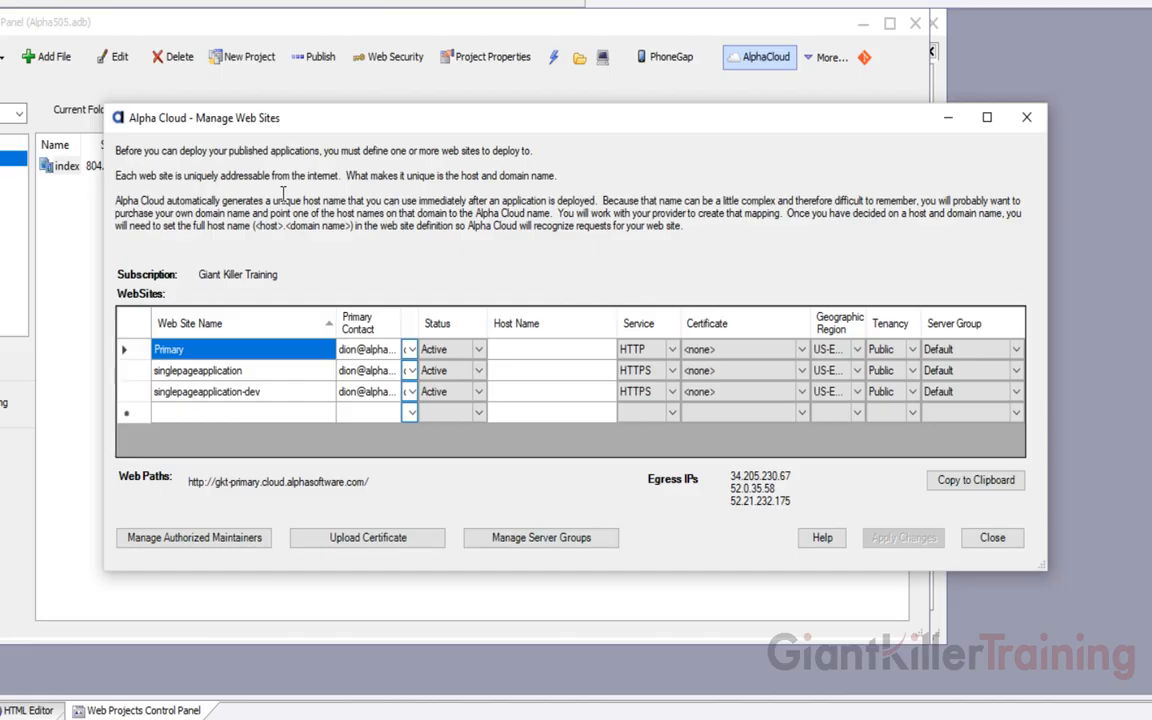
pyautogui.click(718, 353)
pyautogui.click(993, 538)
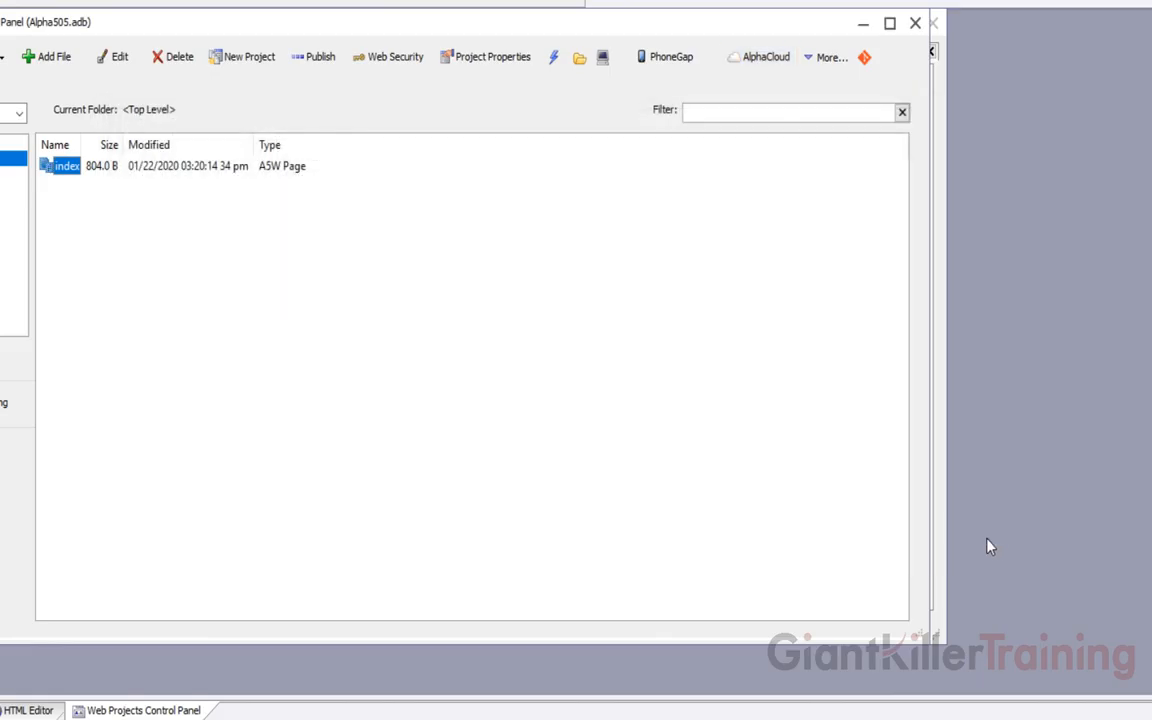
pyautogui.click(762, 57)
pyautogui.moveTo(797, 159)
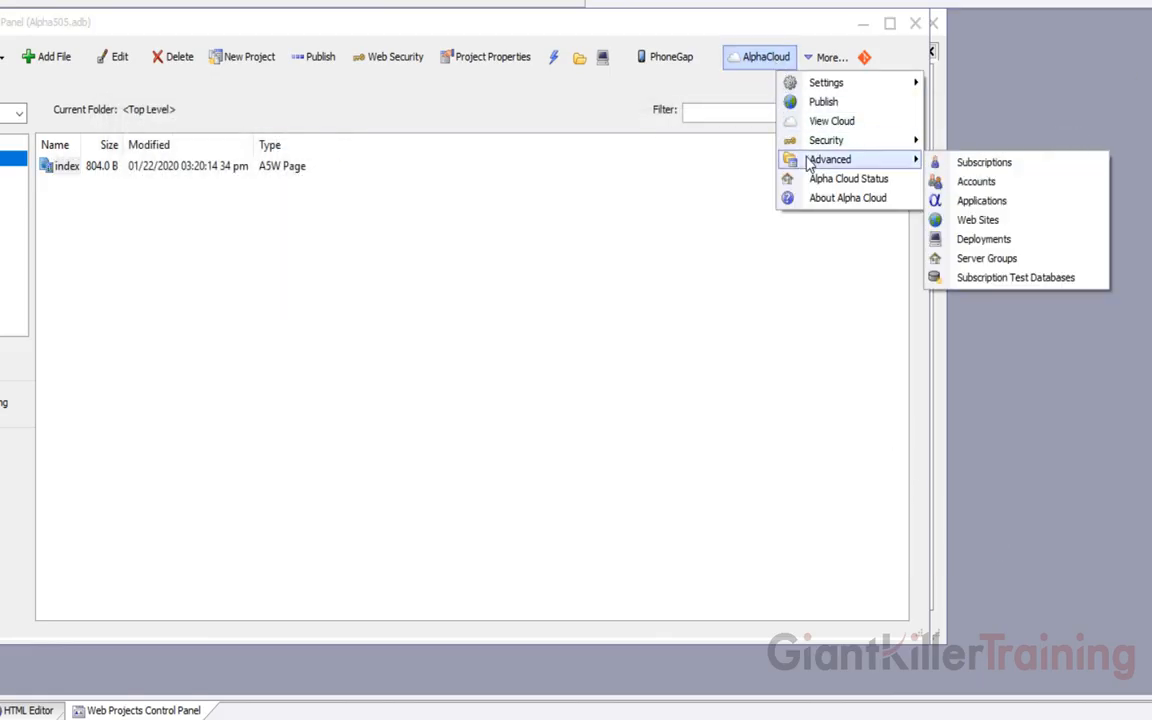
pyautogui.click(999, 243)
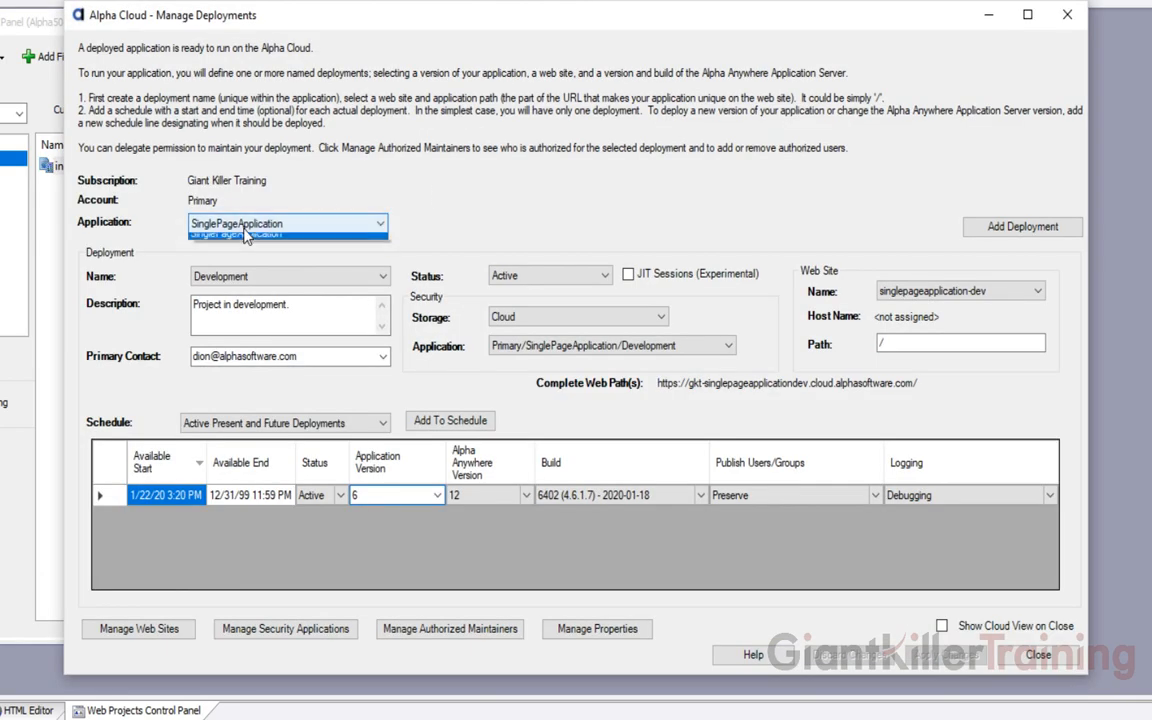
pyautogui.click(240, 224)
pyautogui.click(245, 232)
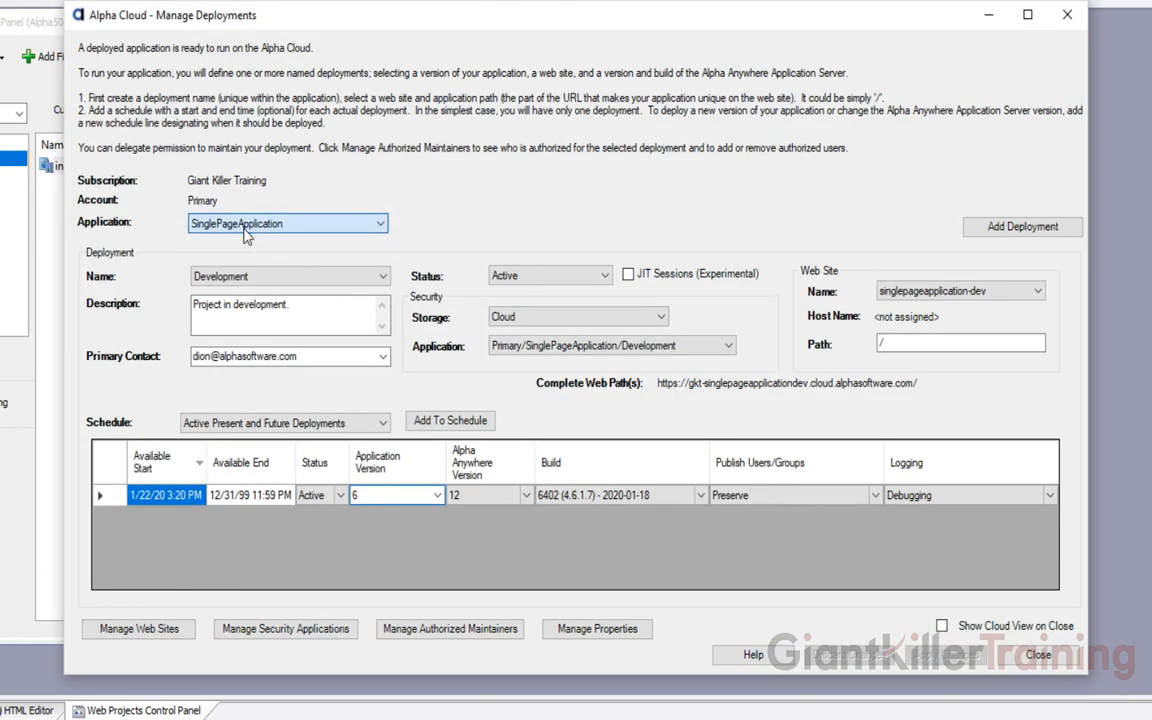
pyautogui.click(235, 276)
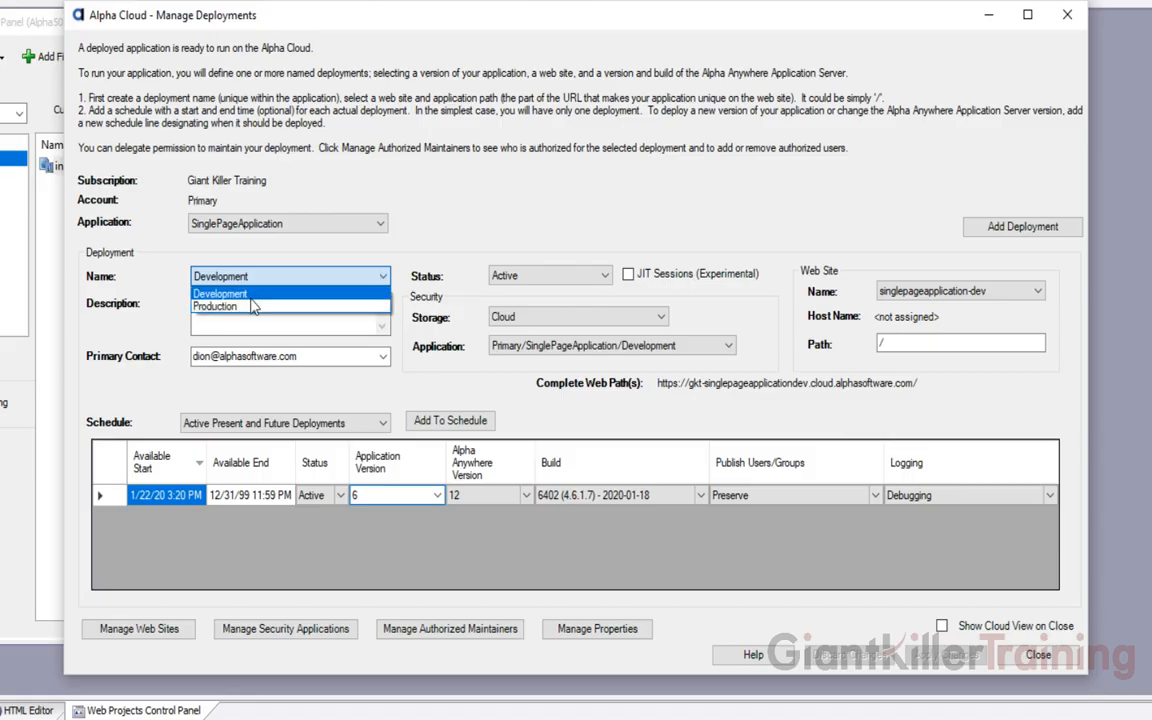
pyautogui.click(267, 260)
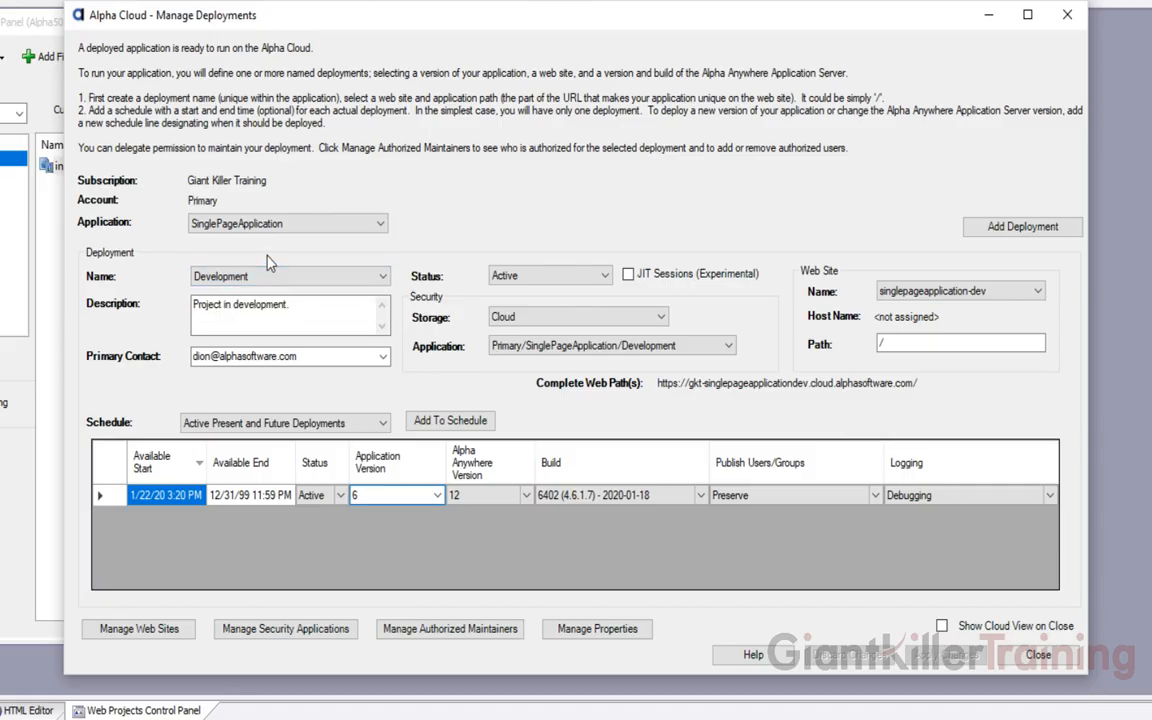
pyautogui.click(1020, 654)
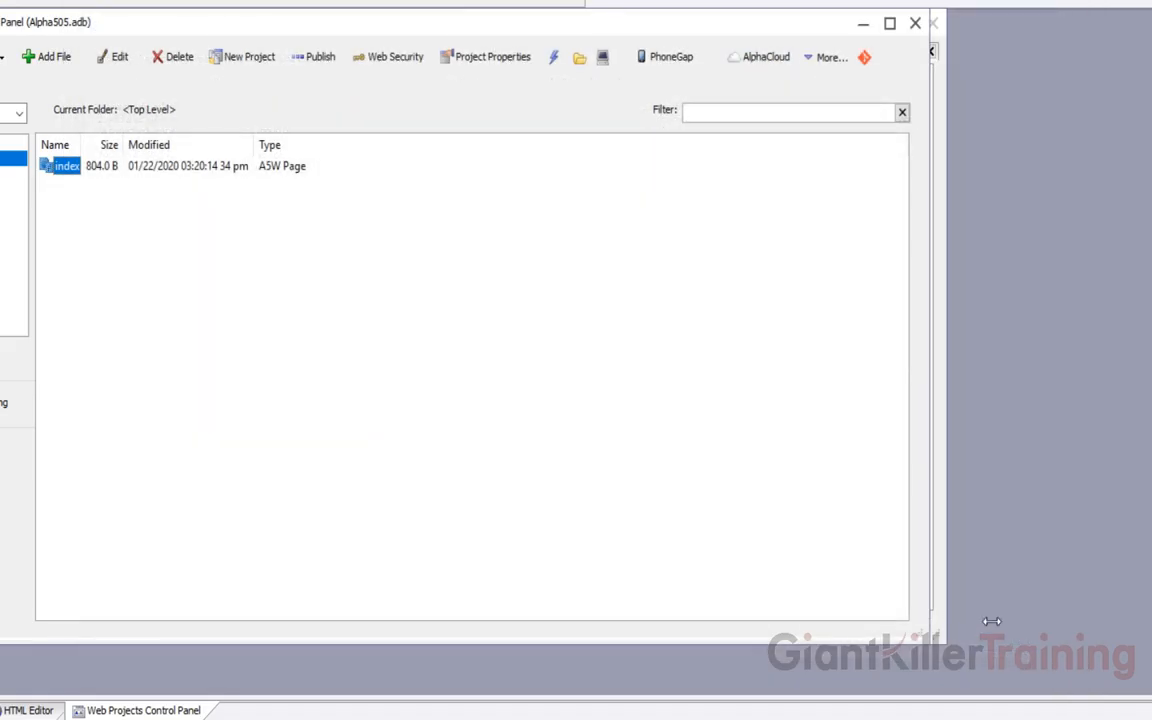
pyautogui.click(758, 66)
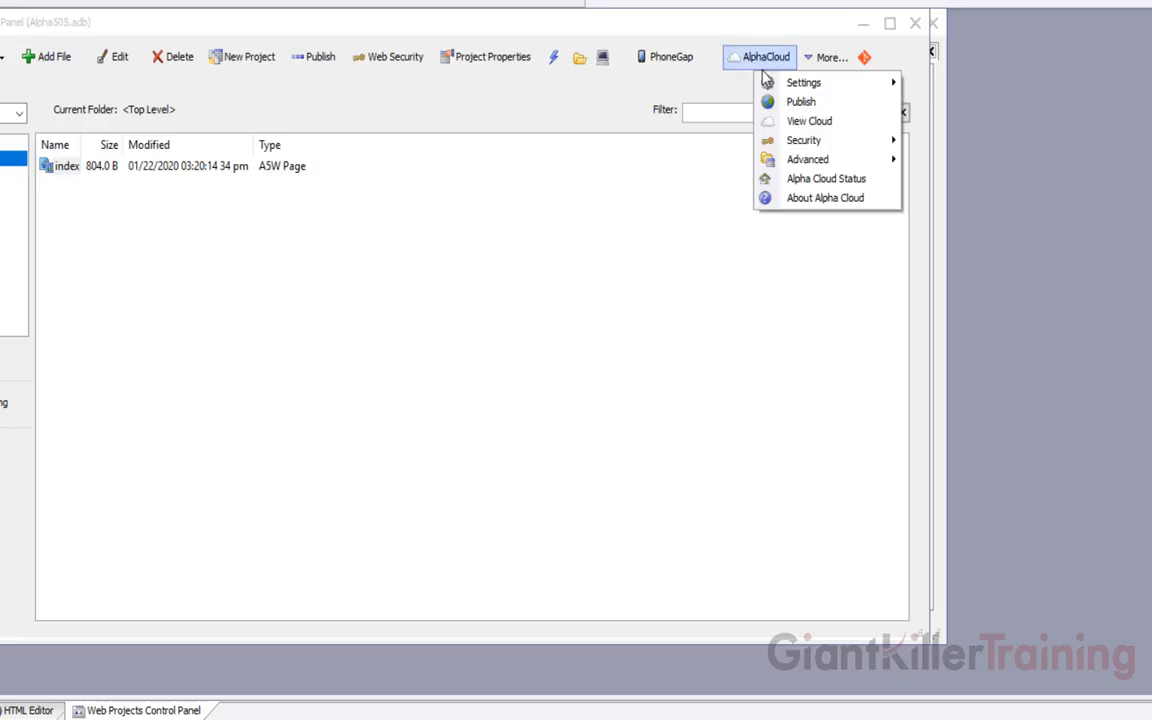
pyautogui.click(826, 180)
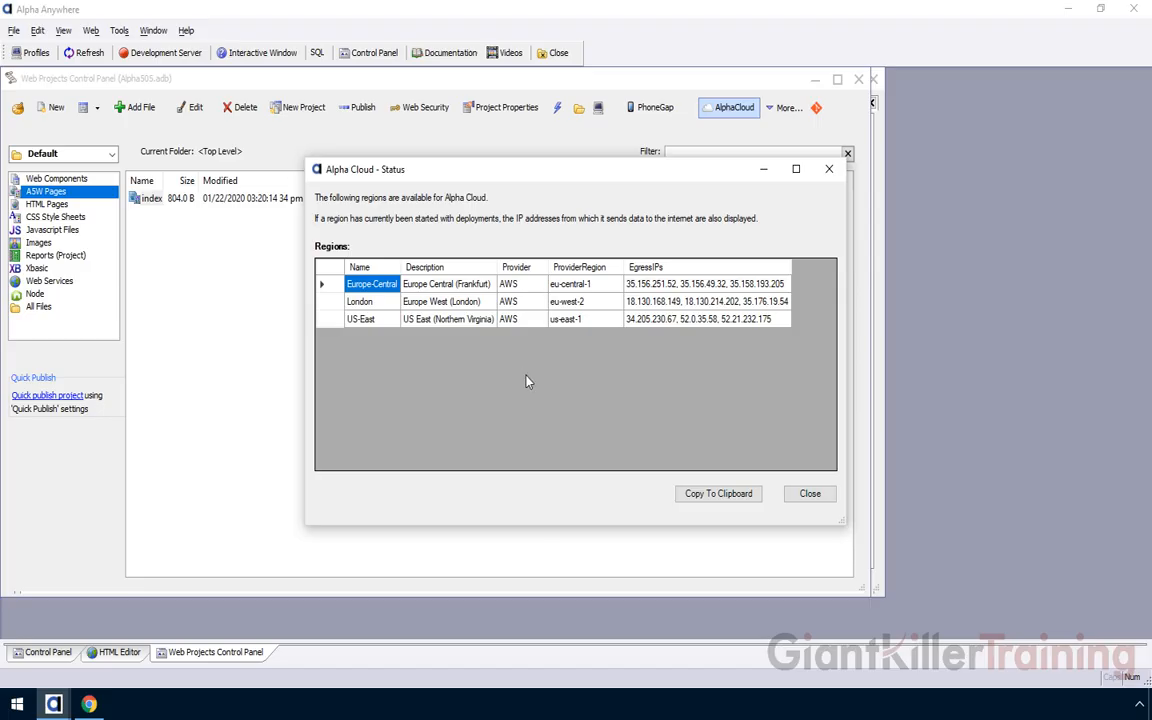
pyautogui.click(813, 495)
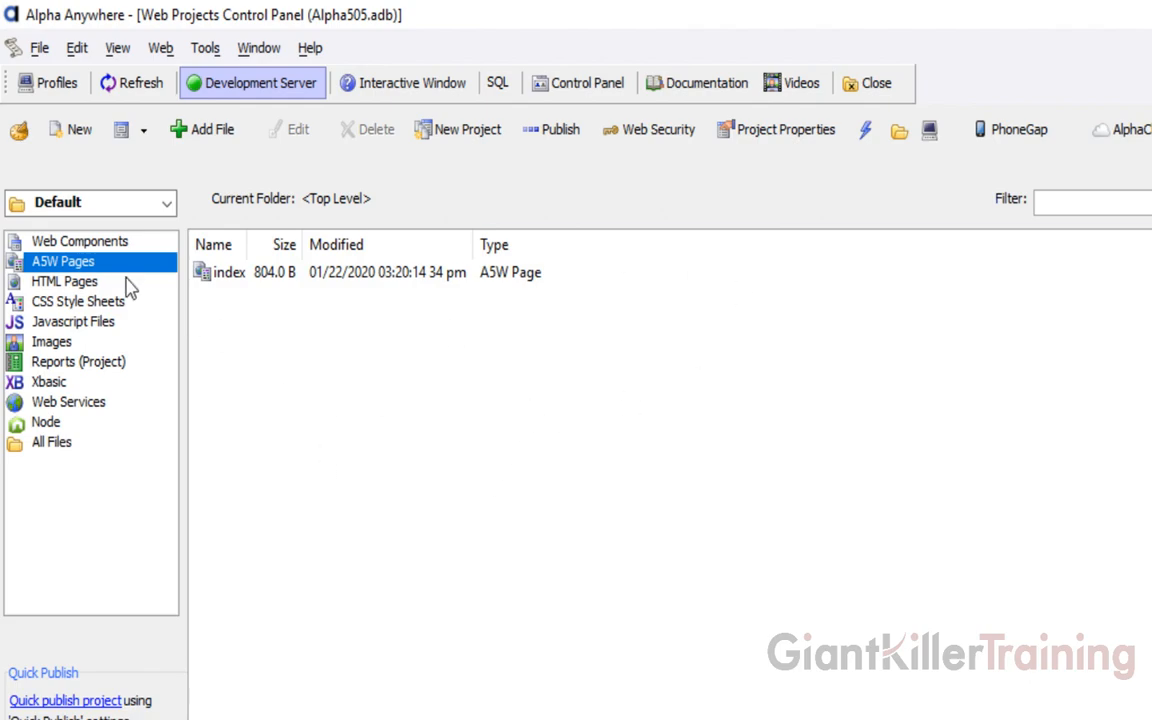
# Switch to the webservice project and browse its alphasports.a5svc service, sqlcrud Xbasic class and A5W pages
pyautogui.click(79, 206)
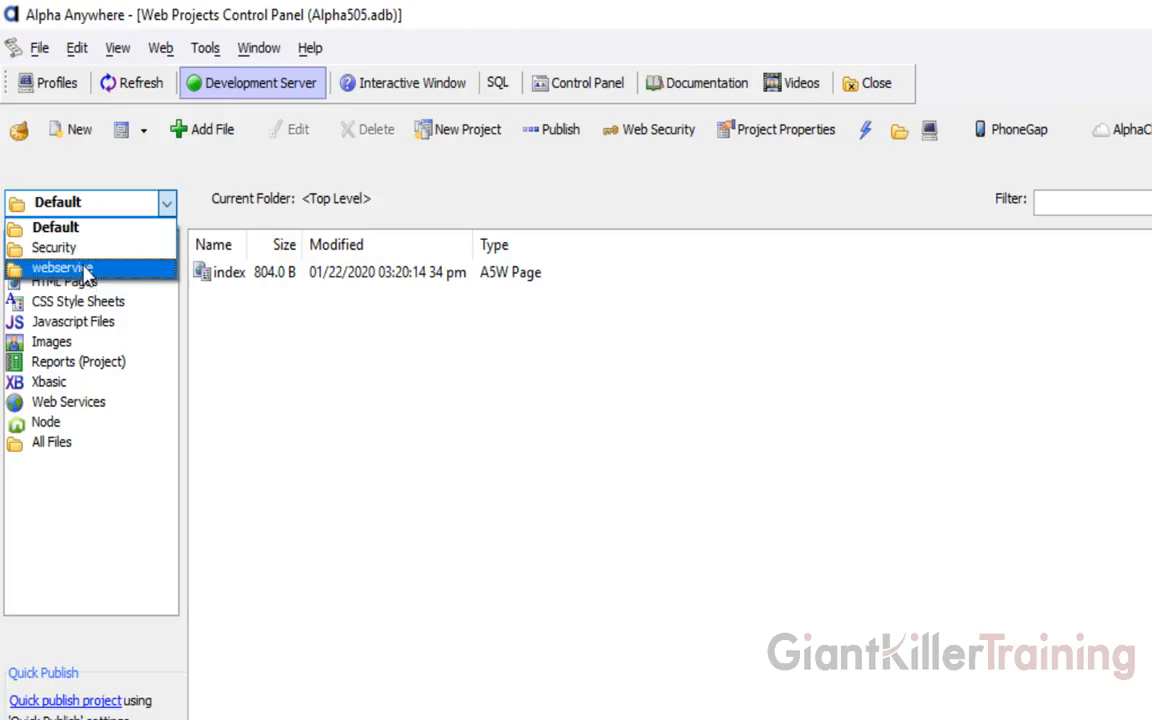
pyautogui.click(75, 266)
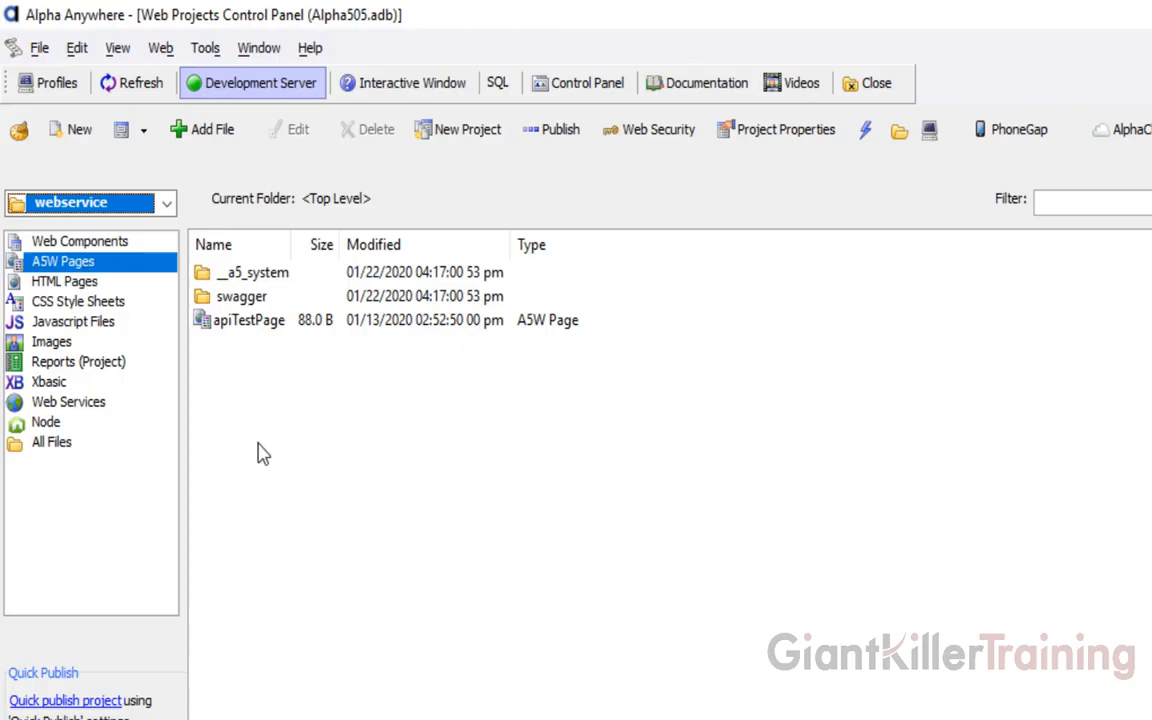
pyautogui.click(80, 403)
pyautogui.click(258, 322)
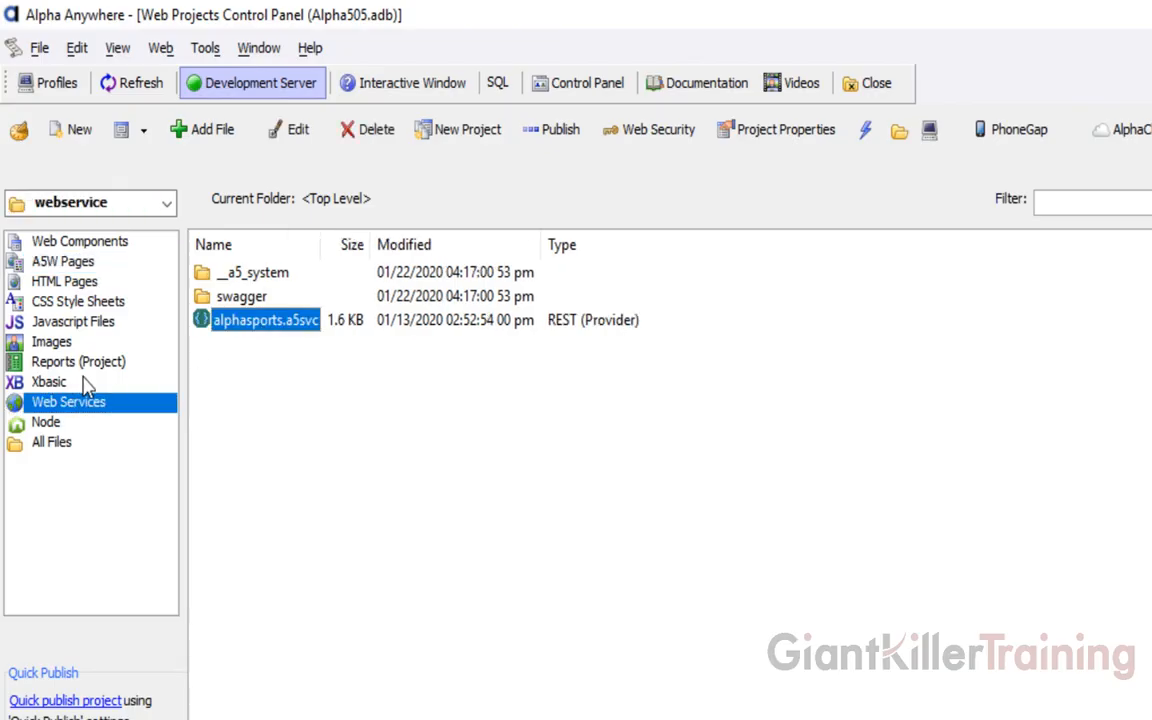
pyautogui.click(48, 386)
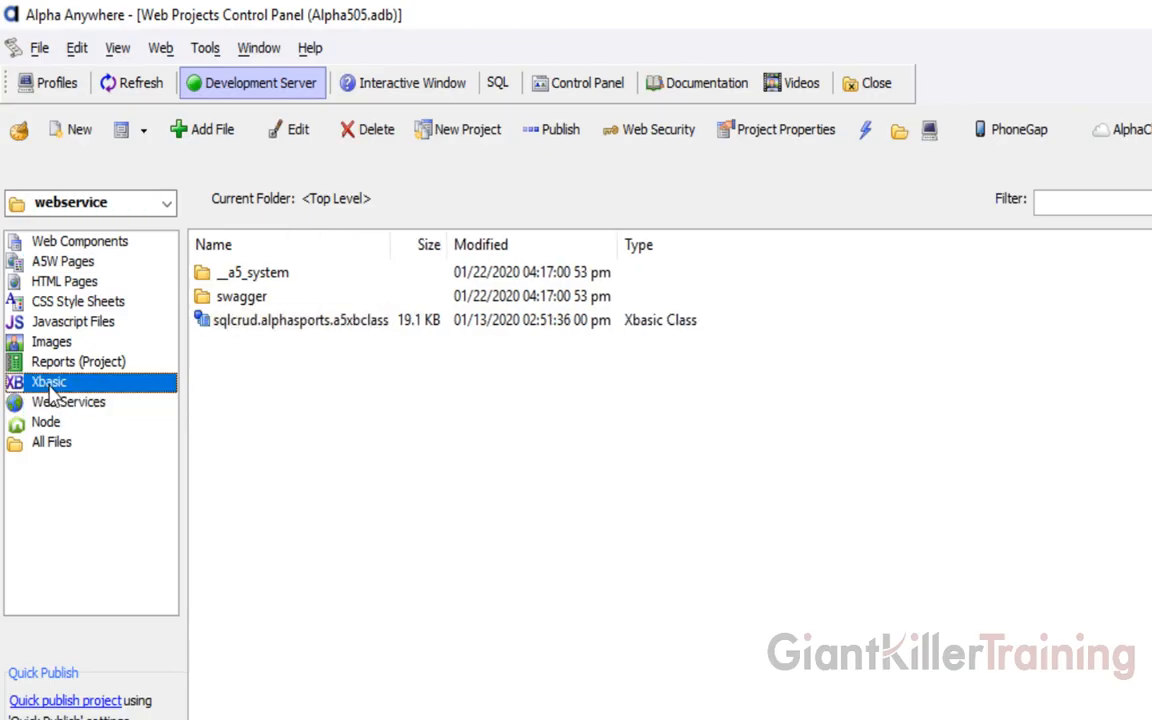
pyautogui.click(268, 324)
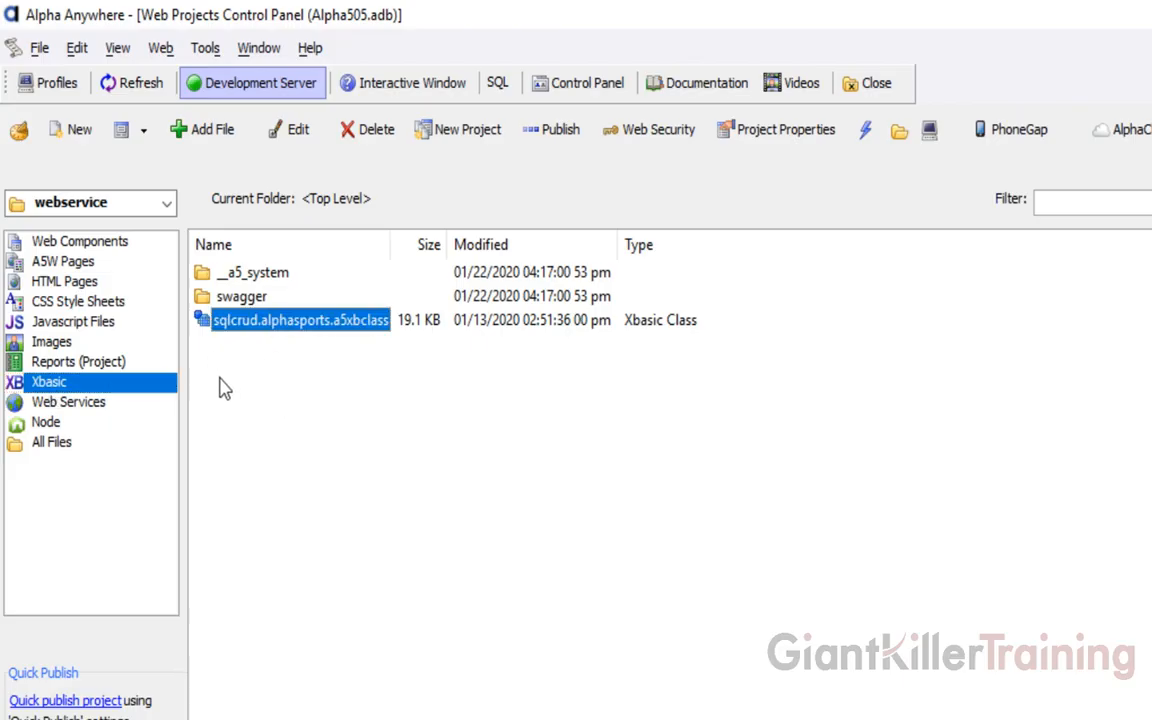
pyautogui.click(68, 264)
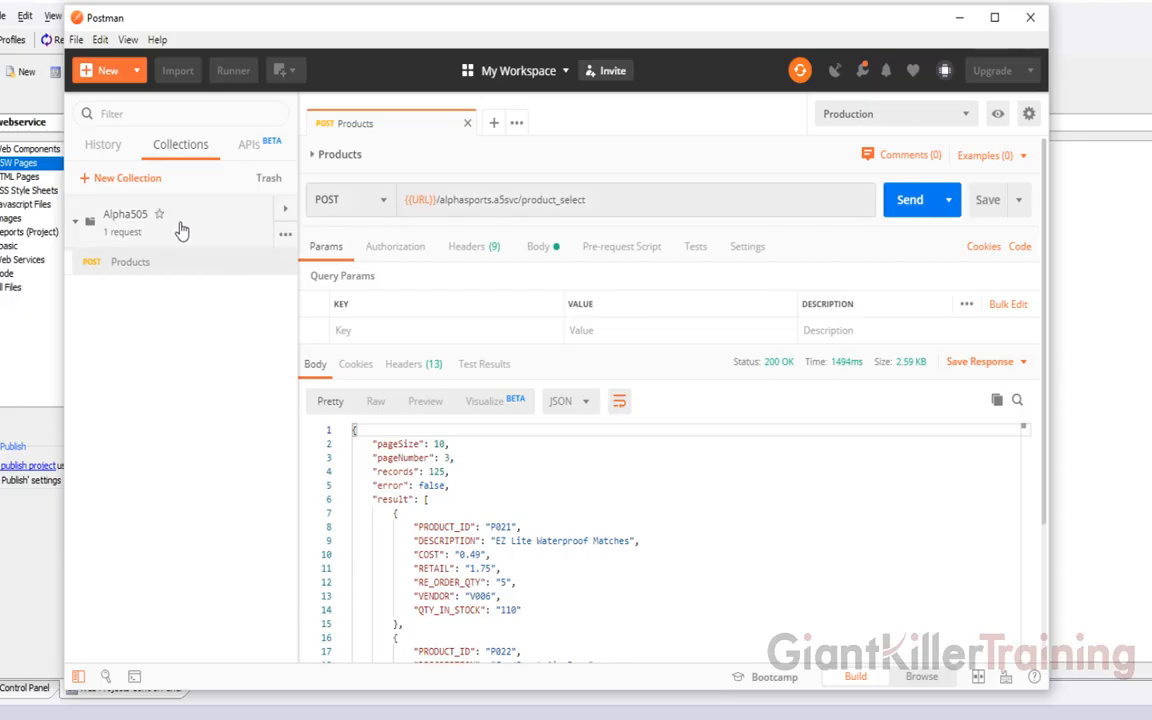
# Re-send the POST product_select request under Production, getting 200 OK with page 3 of 125
pyautogui.click(372, 199)
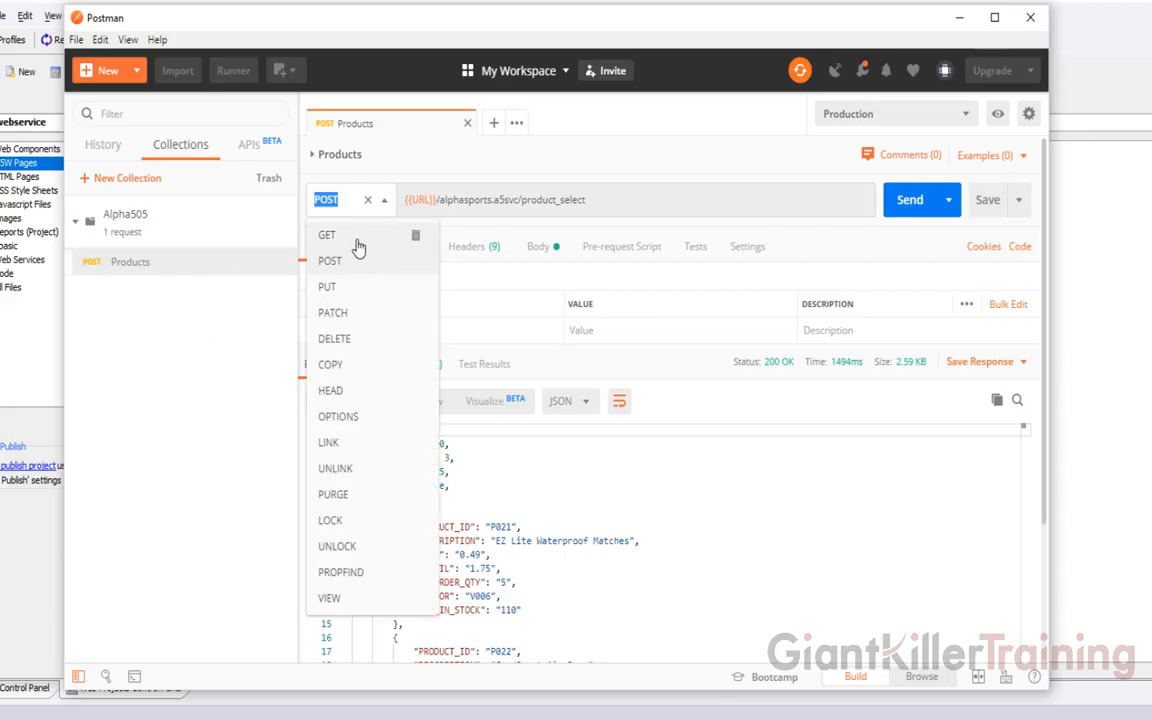
pyautogui.click(435, 180)
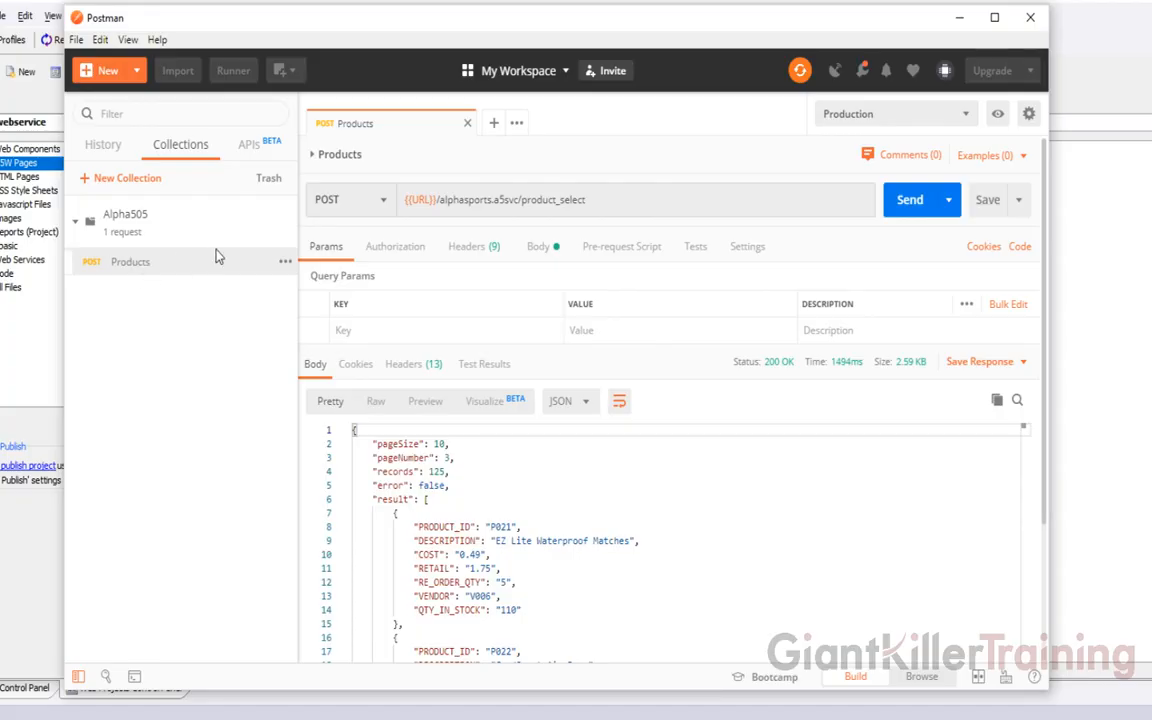
pyautogui.click(910, 200)
# Set pageNumber to 1 in the raw JSON body, resend for the first 10 products, then return to Alpha Anywhere
pyautogui.click(550, 250)
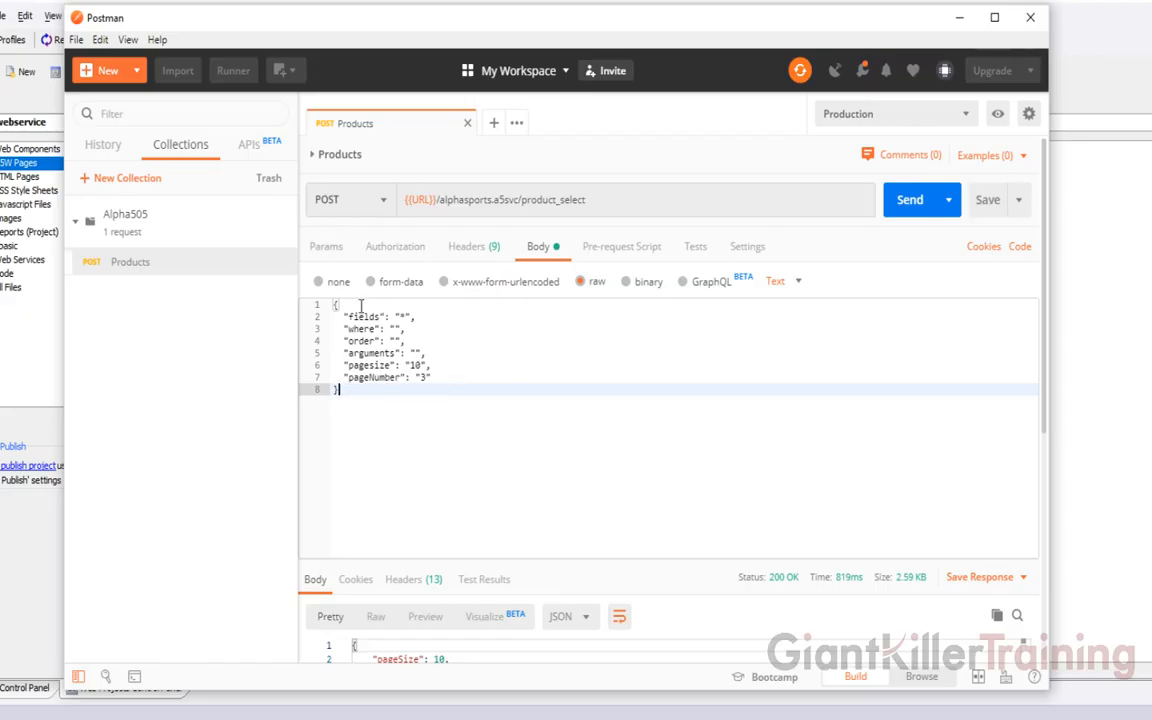
pyautogui.click(424, 377)
pyautogui.write('1')
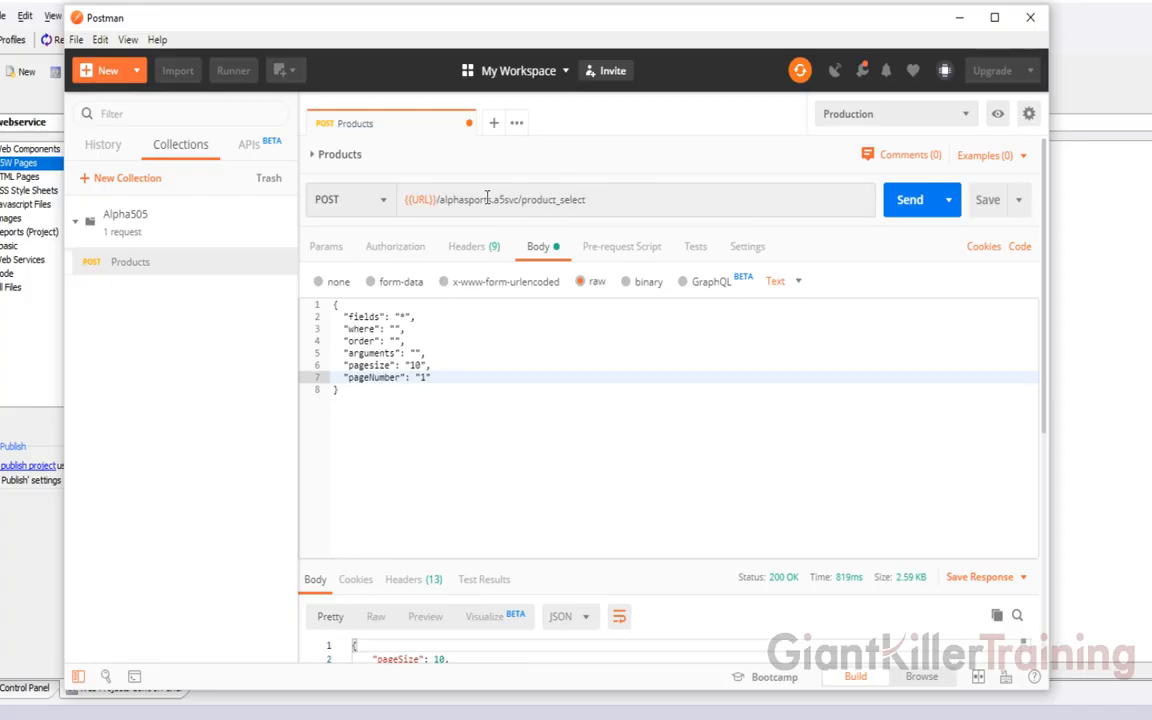
pyautogui.click(908, 207)
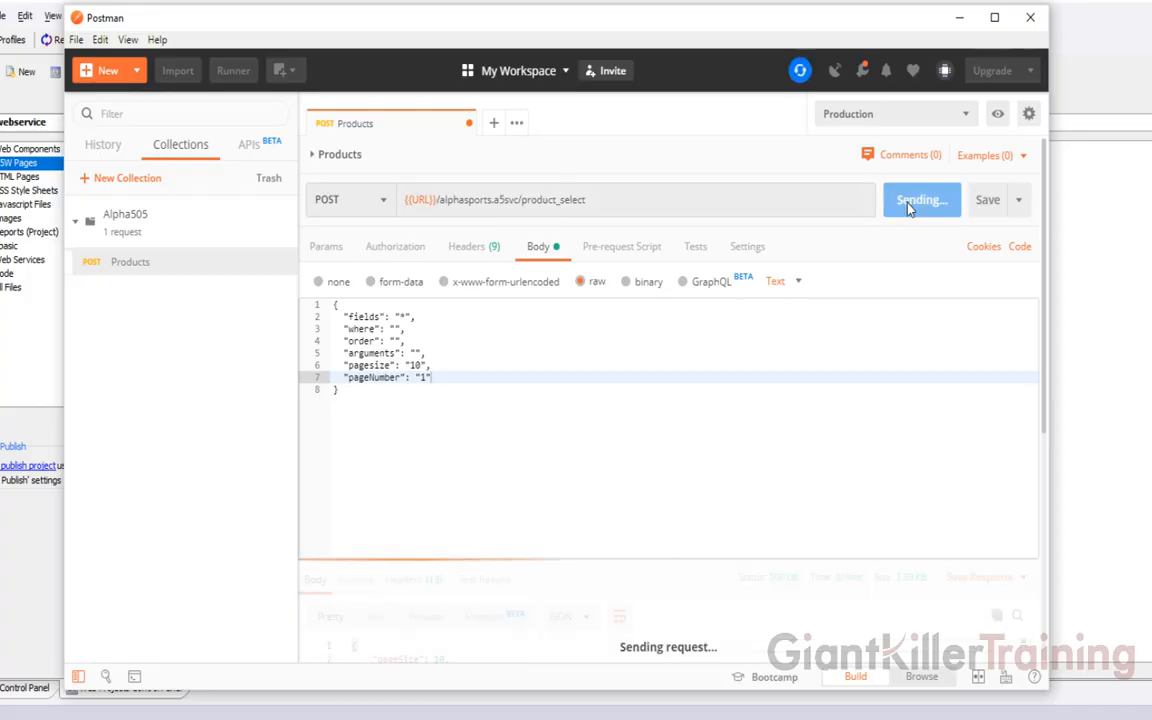
pyautogui.moveTo(609, 553); pyautogui.dragTo(602, 384)
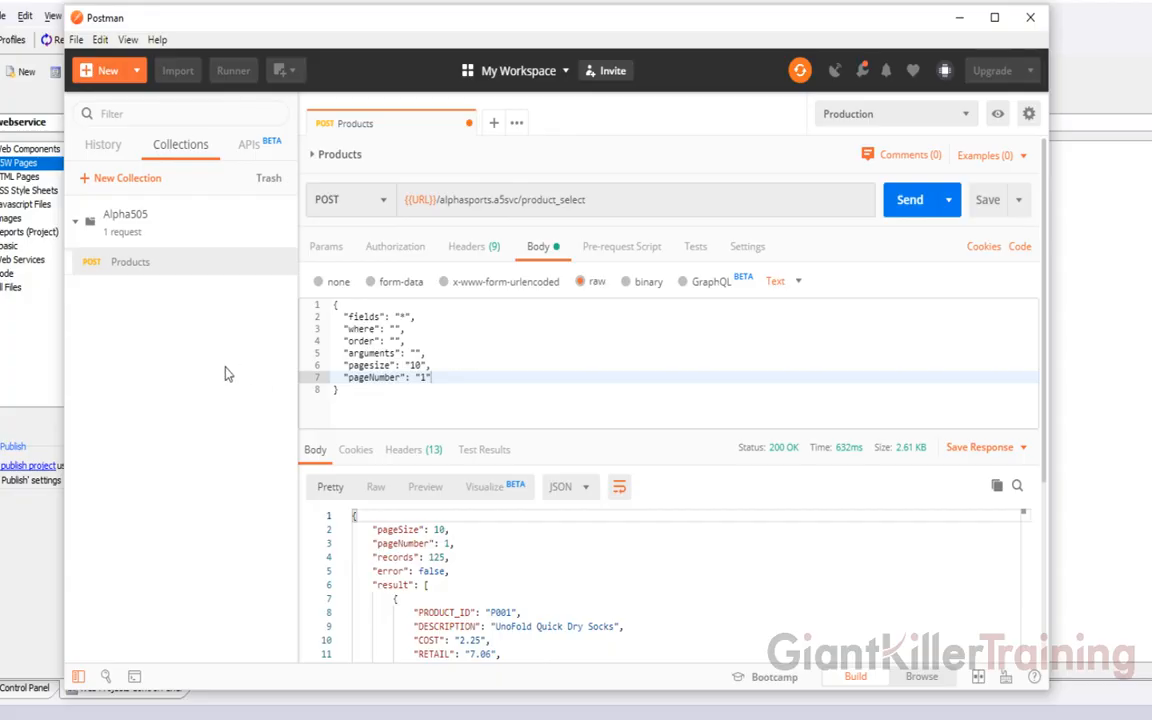
pyautogui.click(33, 352)
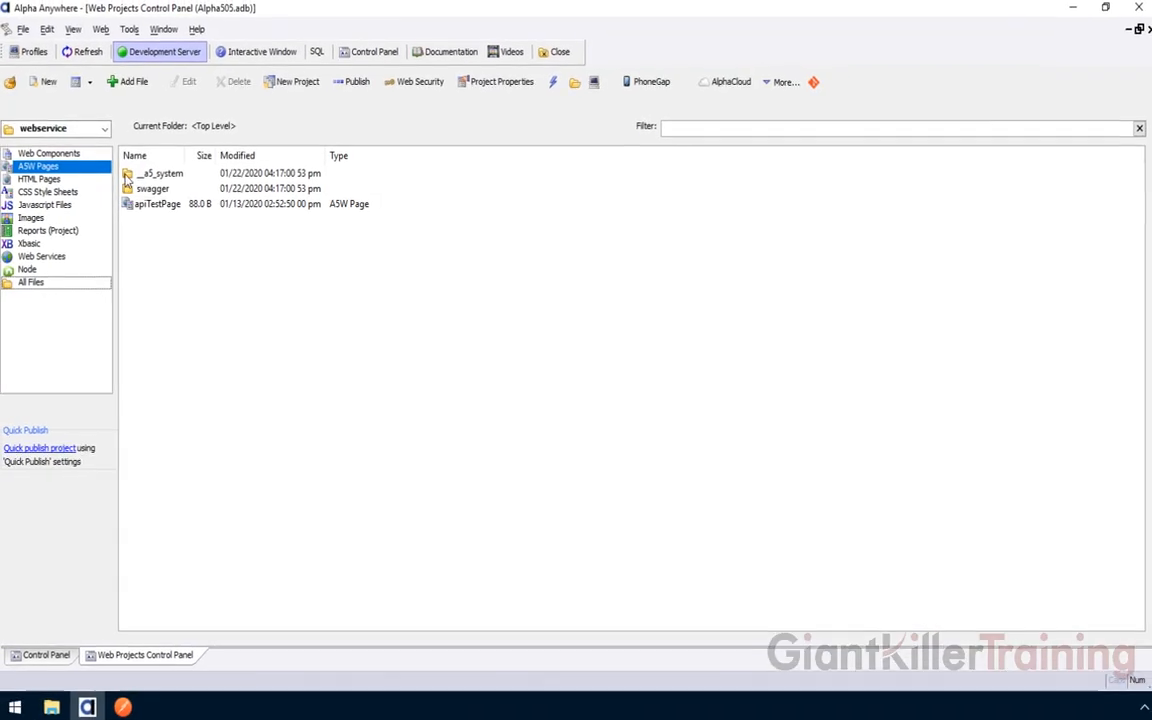
# Show the webservice project's Web Services, listing the alphasports.a5svc REST provider
pyautogui.click(44, 257)
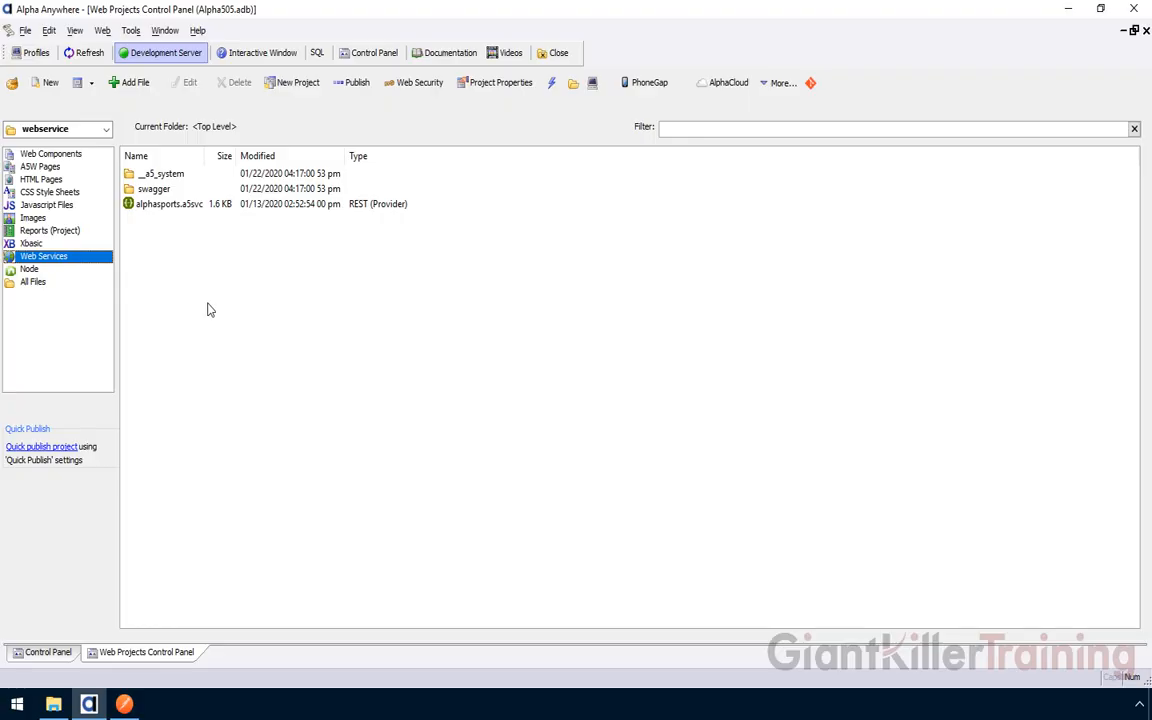
pyautogui.click(757, 8)
pyautogui.click(357, 301)
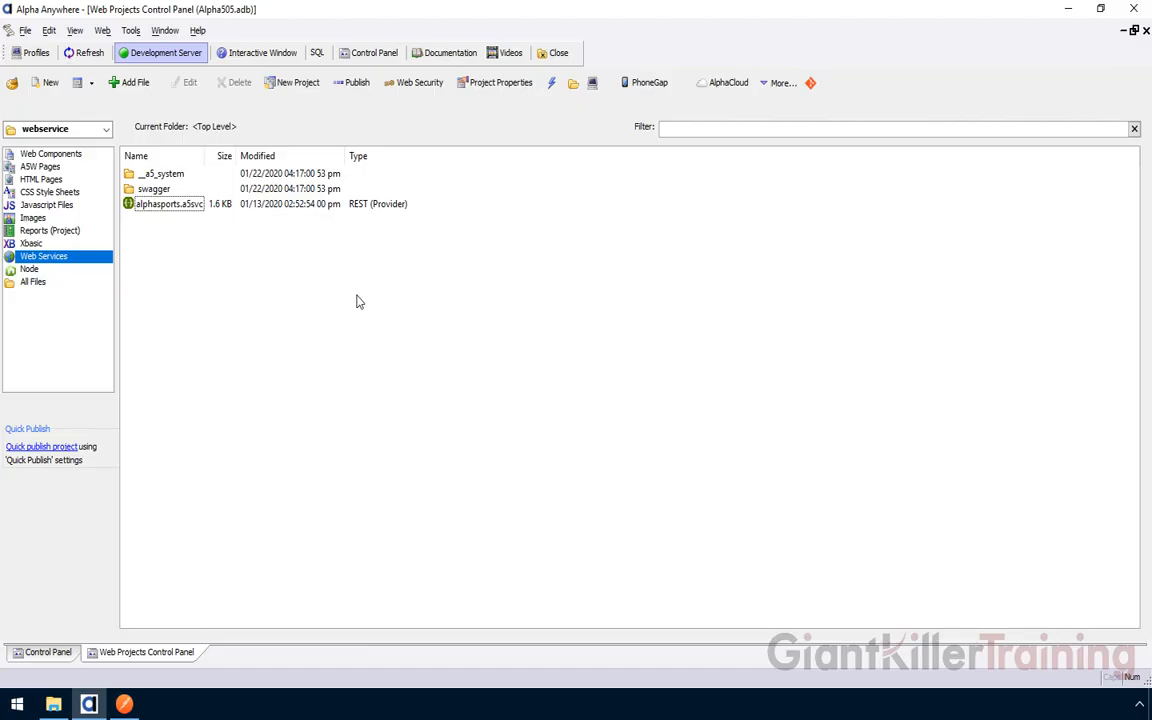
pyautogui.click(730, 88)
# Verify Alpha Cloud credentials and set preferences to the Giant Killer Training subscription, Primary account
pyautogui.moveTo(760, 104)
pyautogui.click(885, 104)
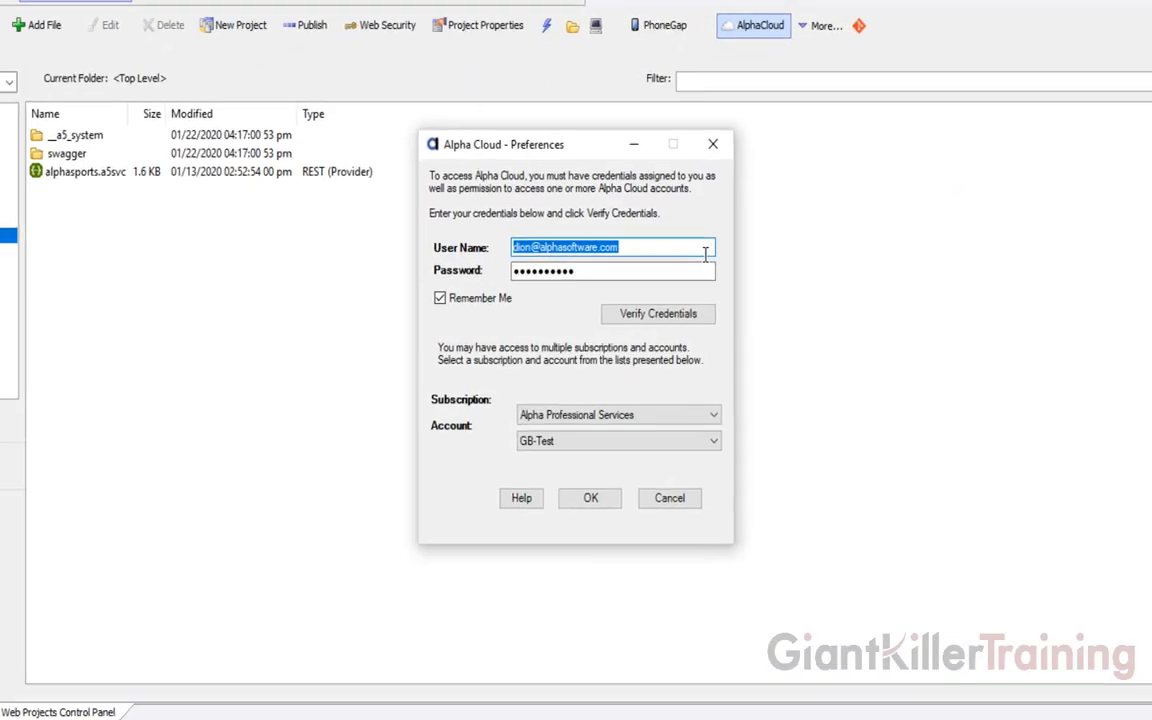
pyautogui.click(645, 314)
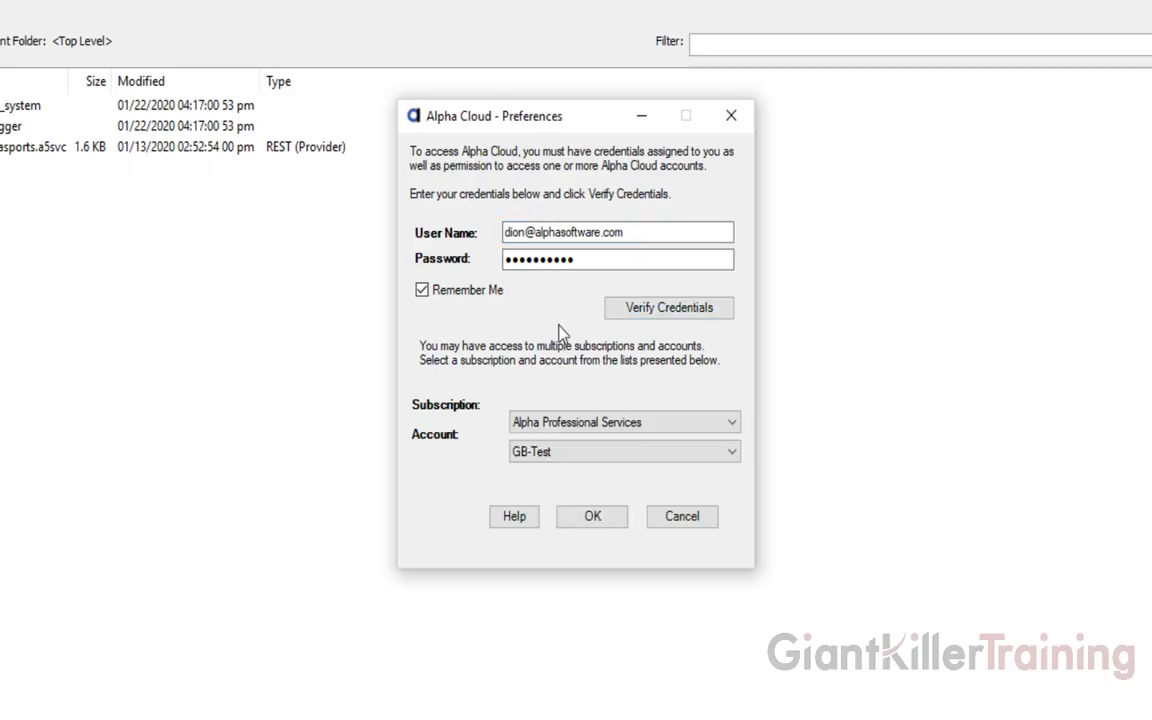
pyautogui.click(566, 421)
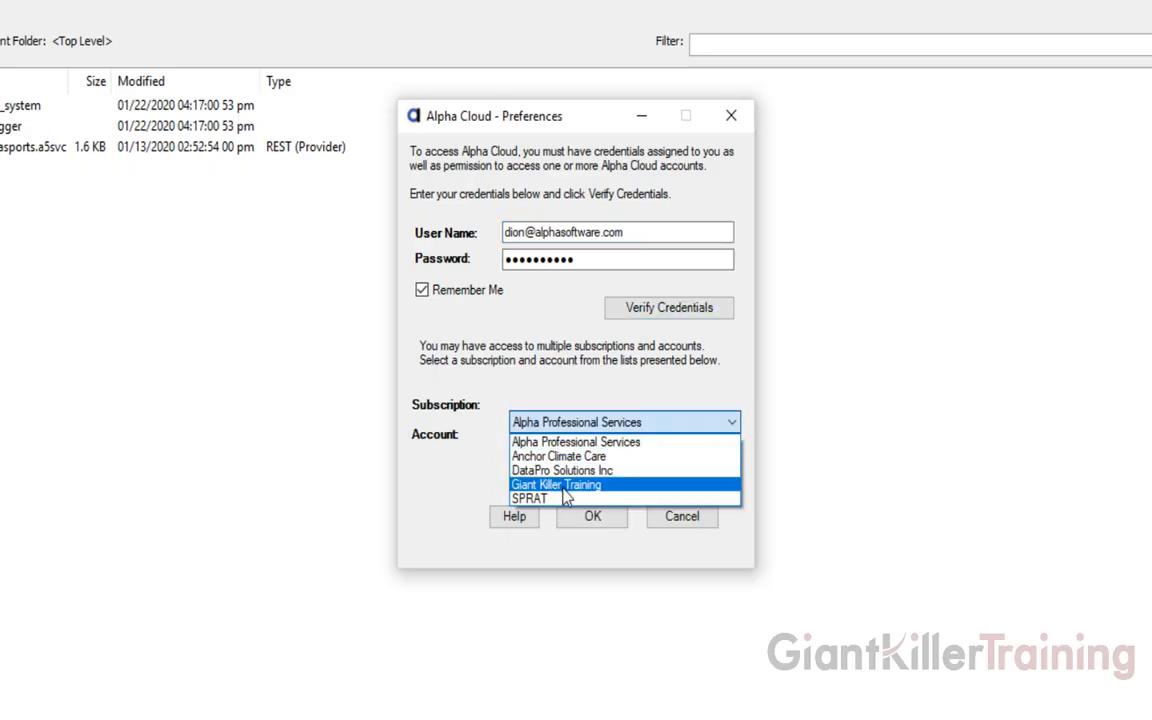
pyautogui.click(565, 485)
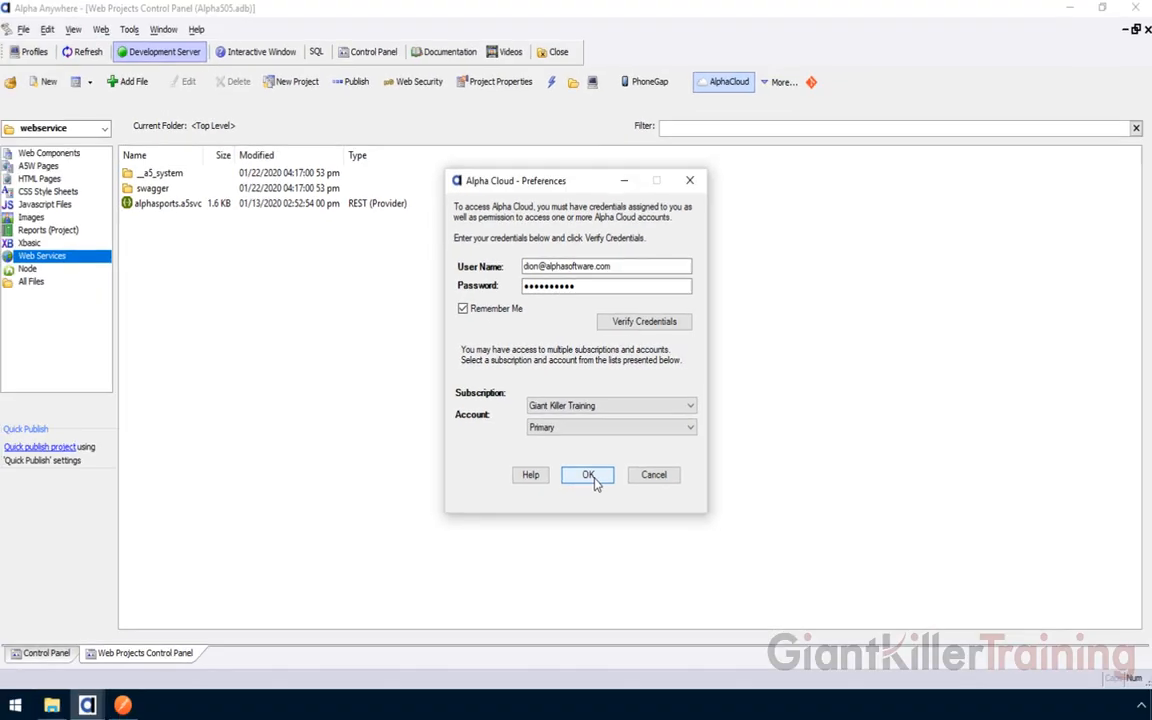
pyautogui.click(596, 504)
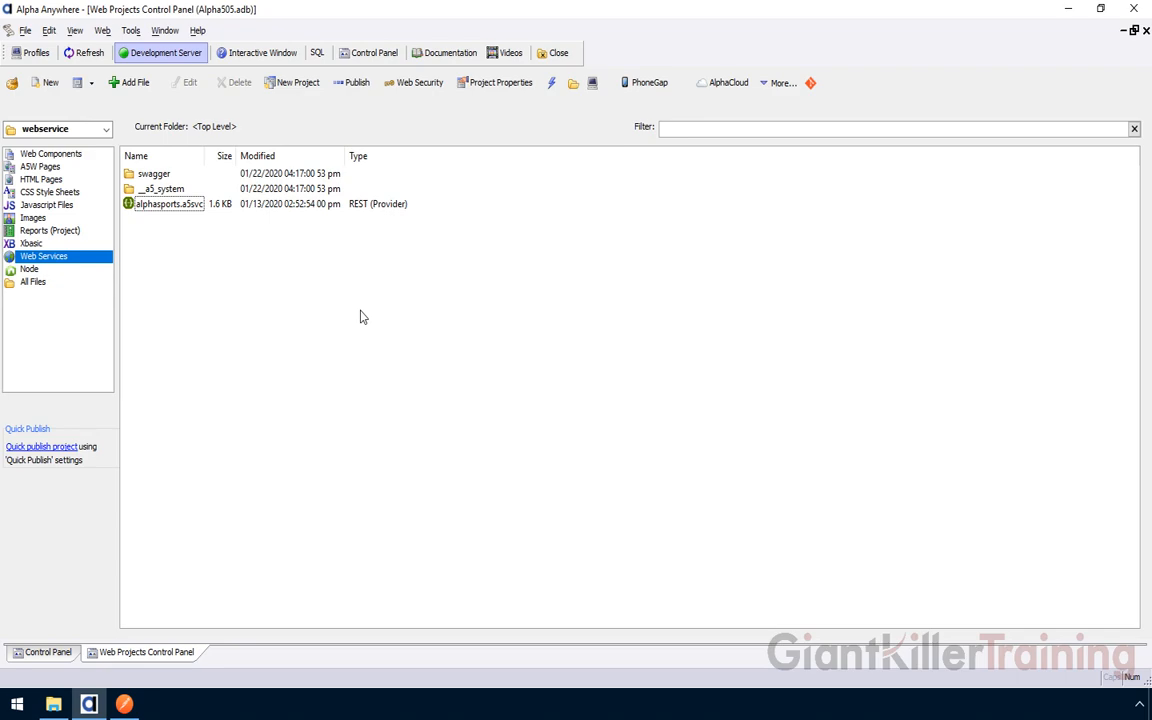
# Add an Active Alpha Cloud application named APIApplication, apply the change, and close the manager
pyautogui.click(733, 90)
pyautogui.moveTo(782, 169)
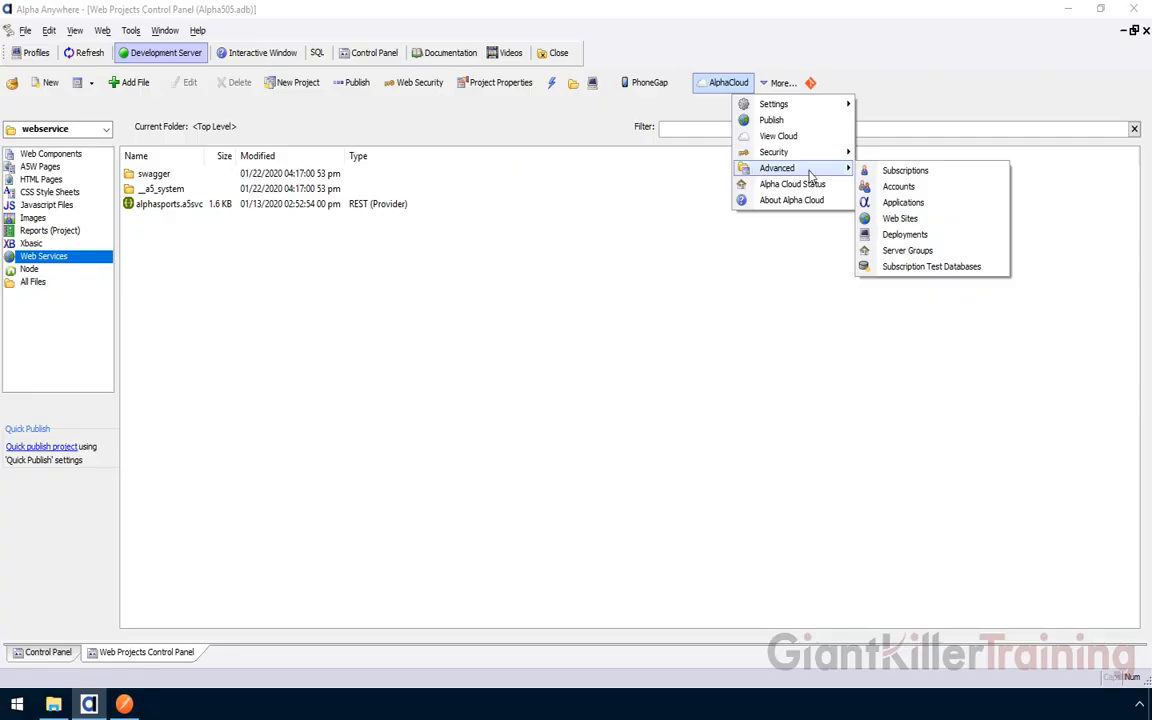
pyautogui.click(906, 203)
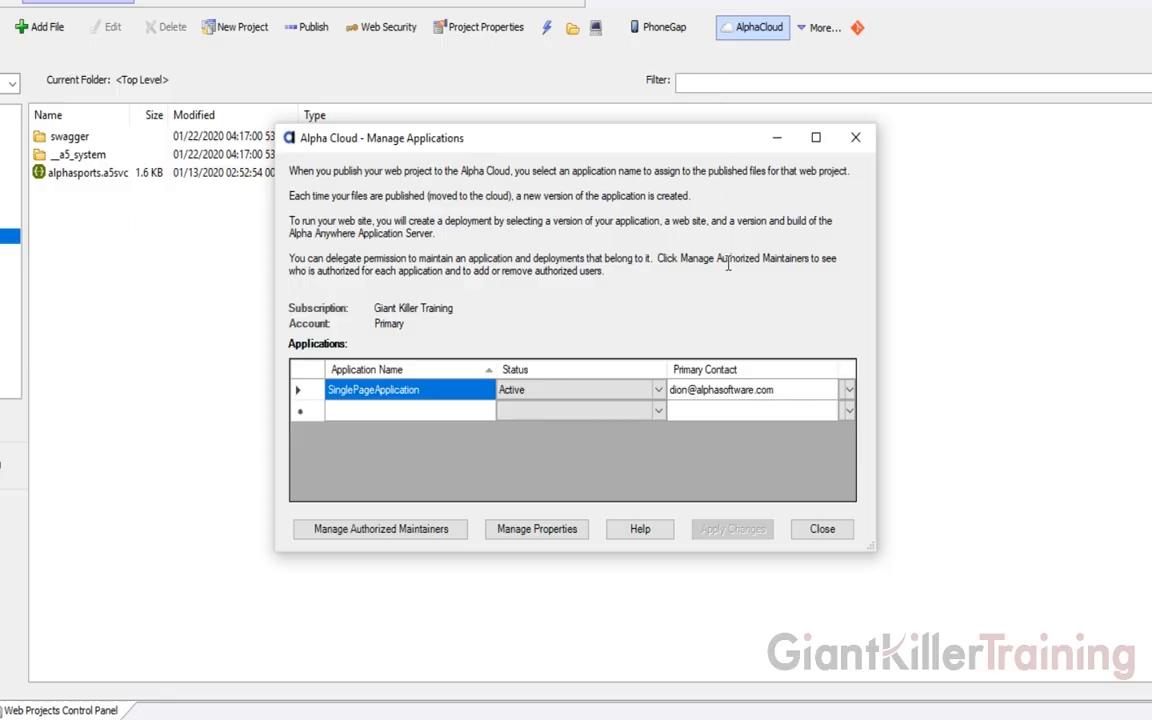
pyautogui.click(366, 411)
pyautogui.click(363, 412)
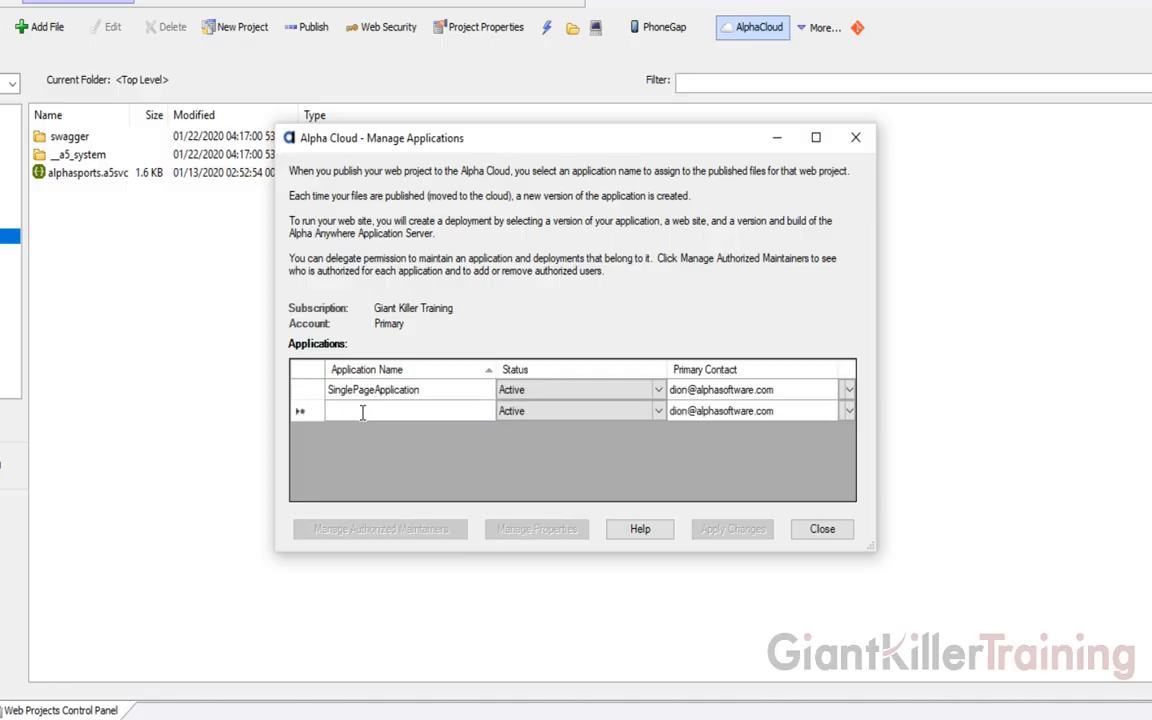
pyautogui.write('API')
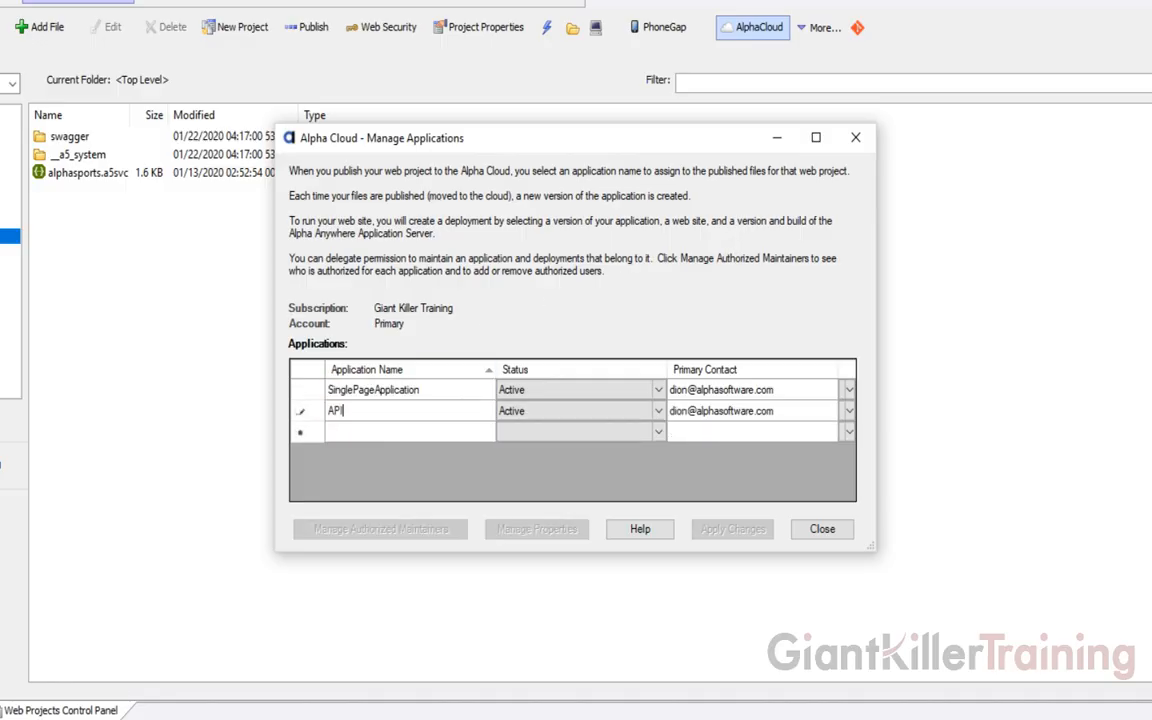
pyautogui.write('Application')
pyautogui.press('Tab')
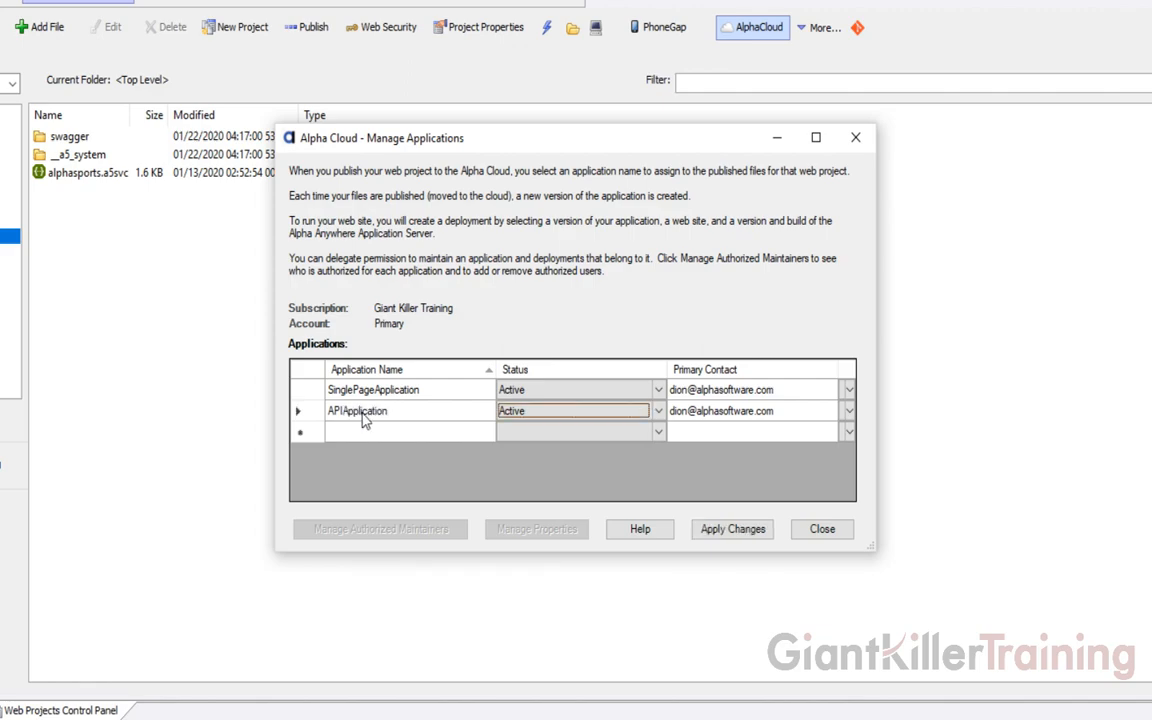
pyautogui.click(728, 533)
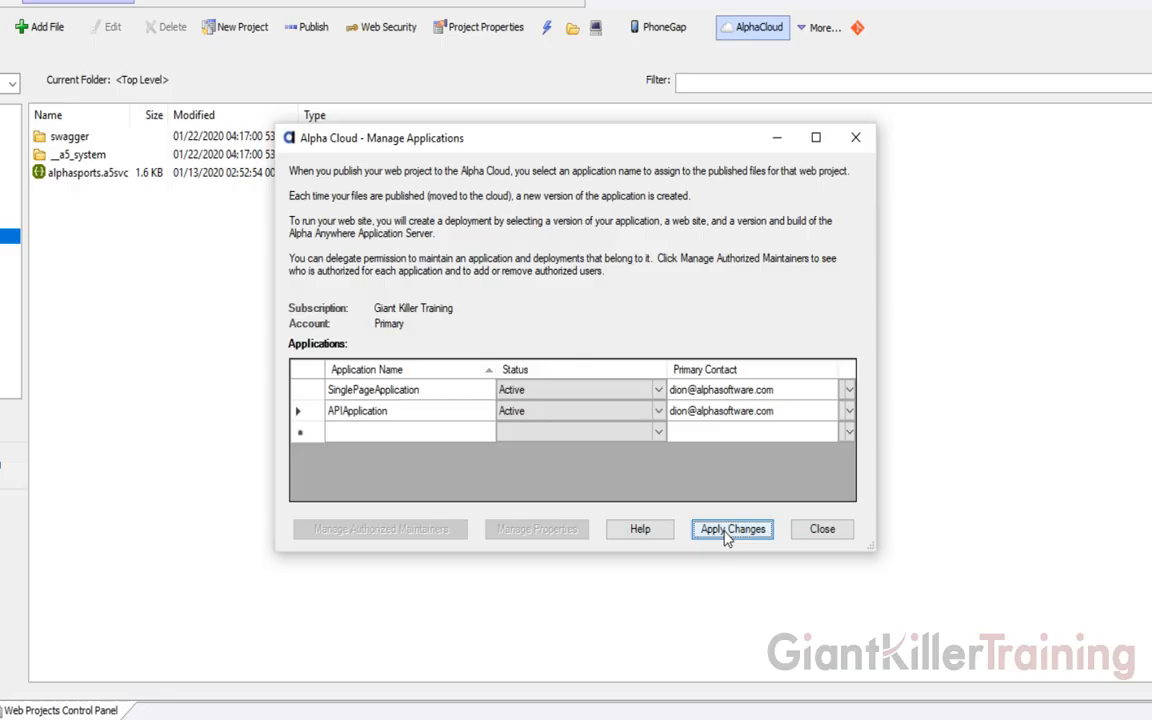
pyautogui.click(822, 530)
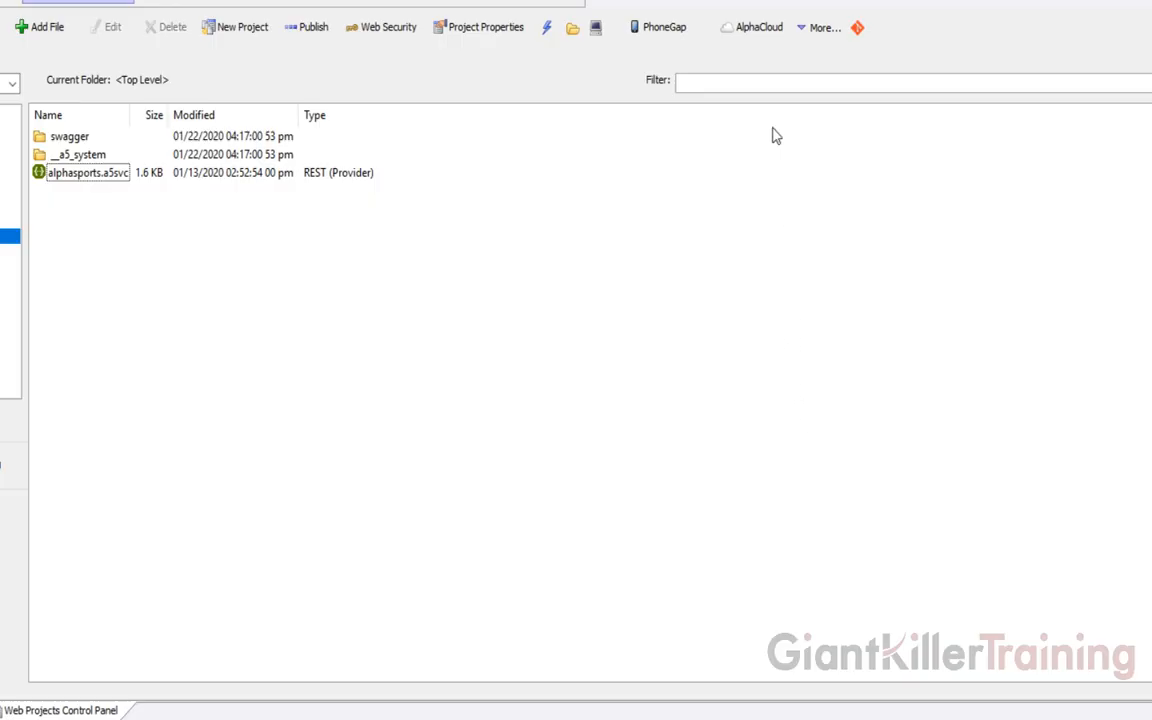
pyautogui.click(755, 33)
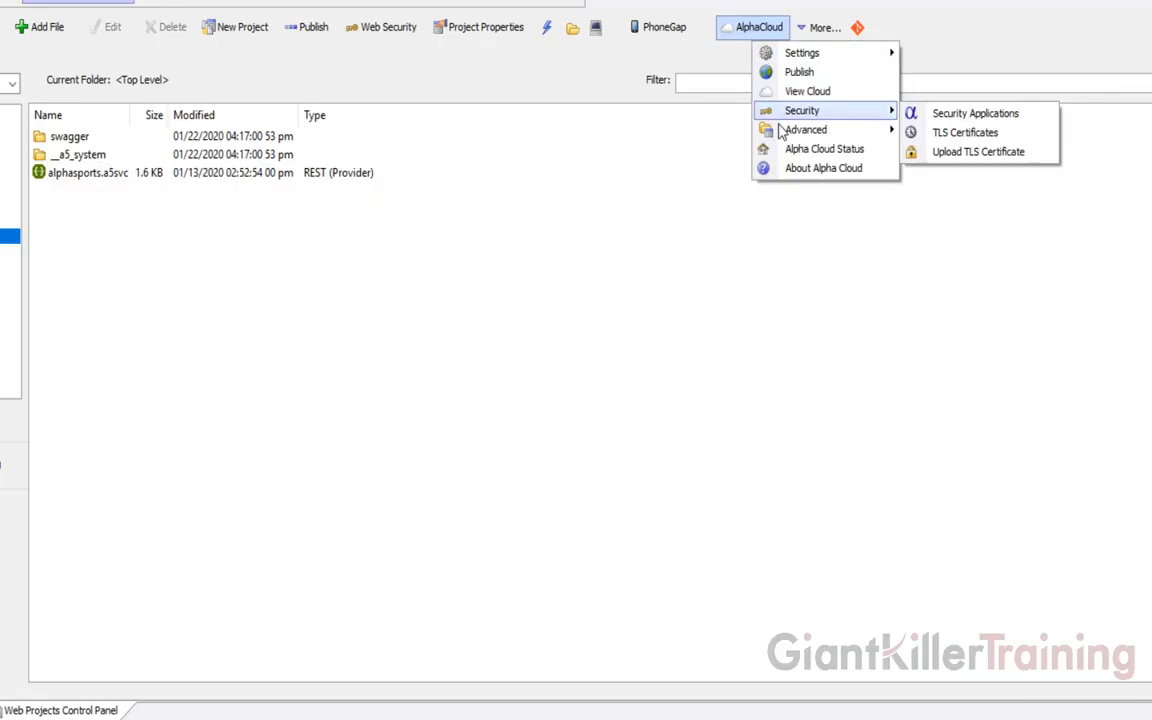
# Add an Active HTTPS web site named alphasportsapi-dev and apply the change
pyautogui.moveTo(780, 130)
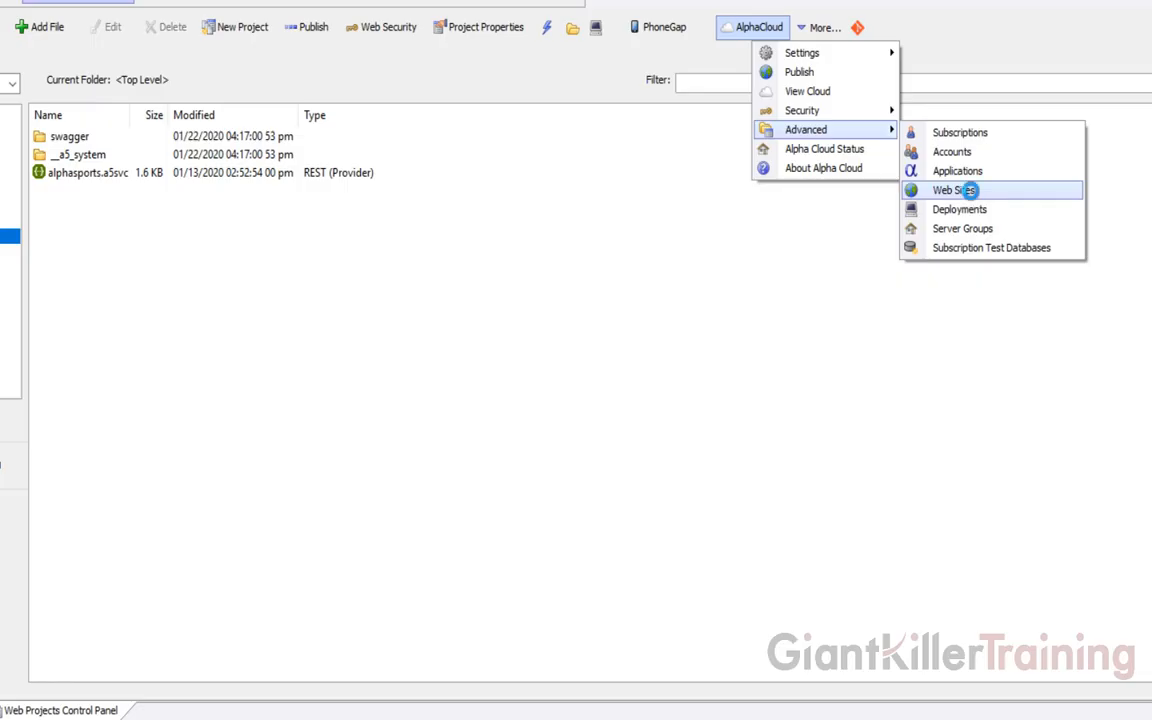
pyautogui.click(970, 195)
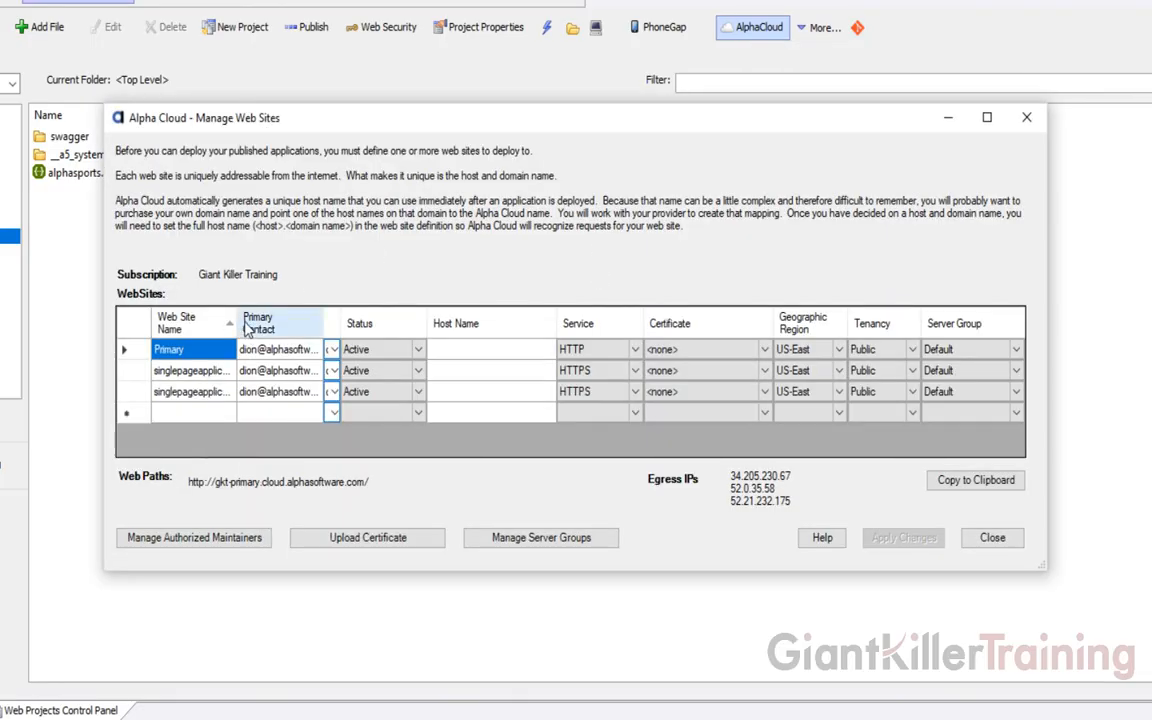
pyautogui.moveTo(232, 316); pyautogui.dragTo(337, 316)
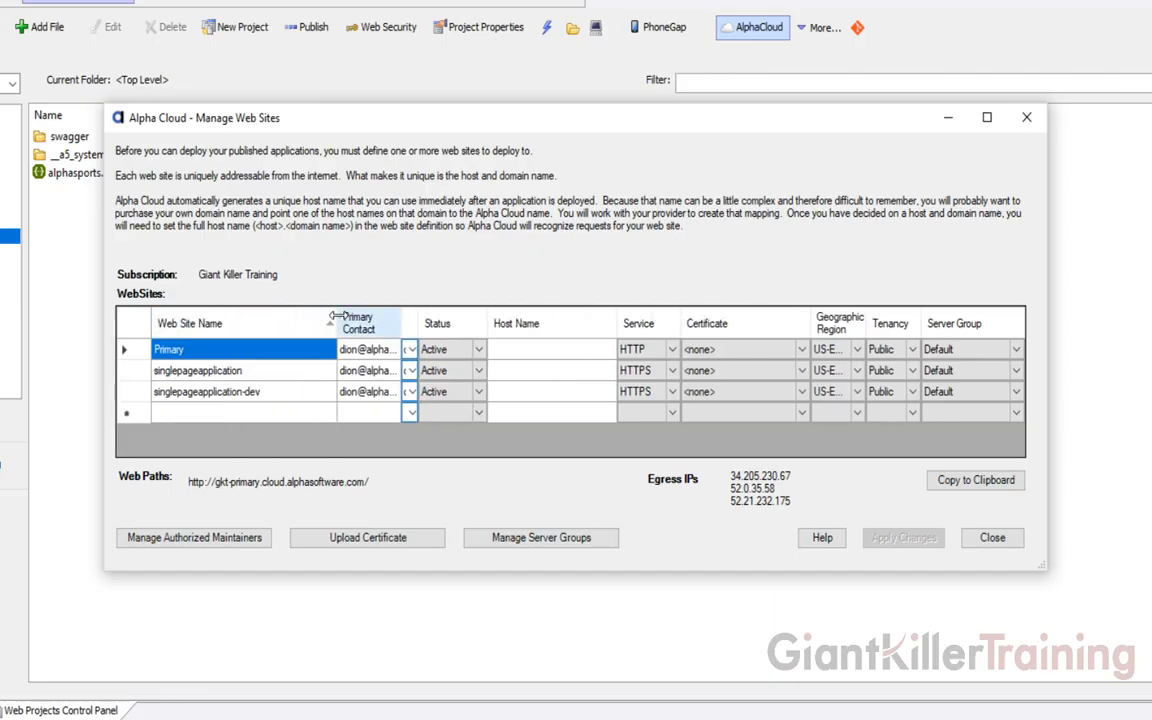
pyautogui.click(198, 416)
pyautogui.click(199, 415)
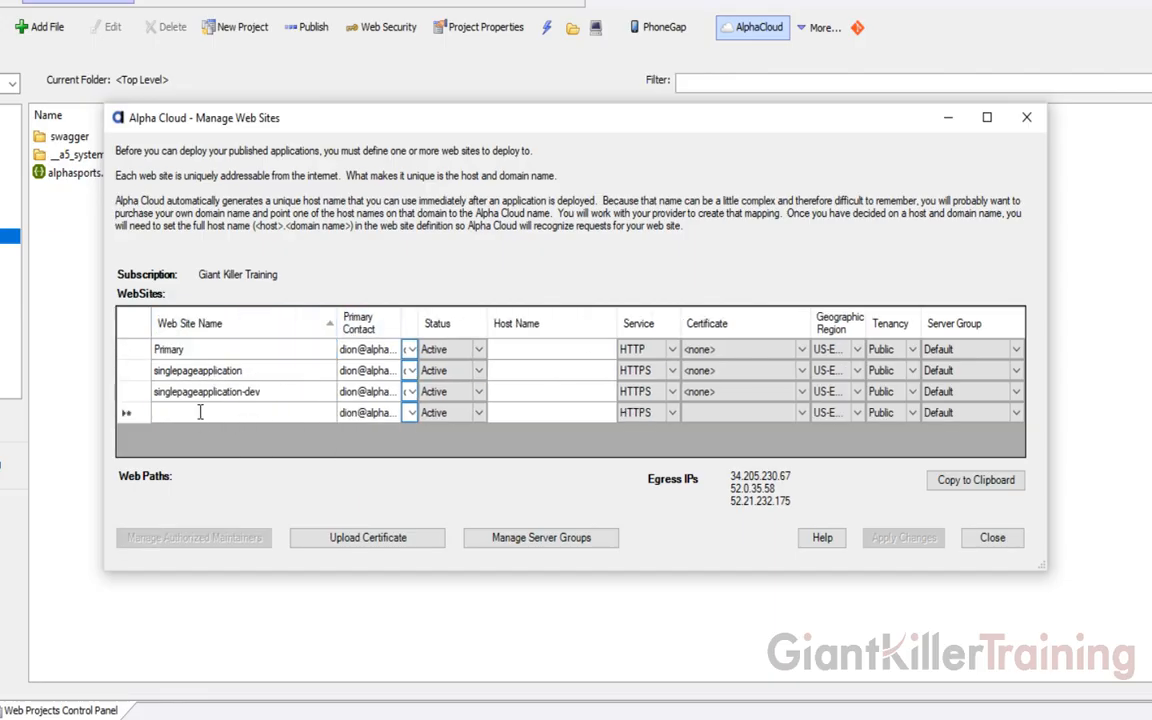
pyautogui.write('alphasportsap')
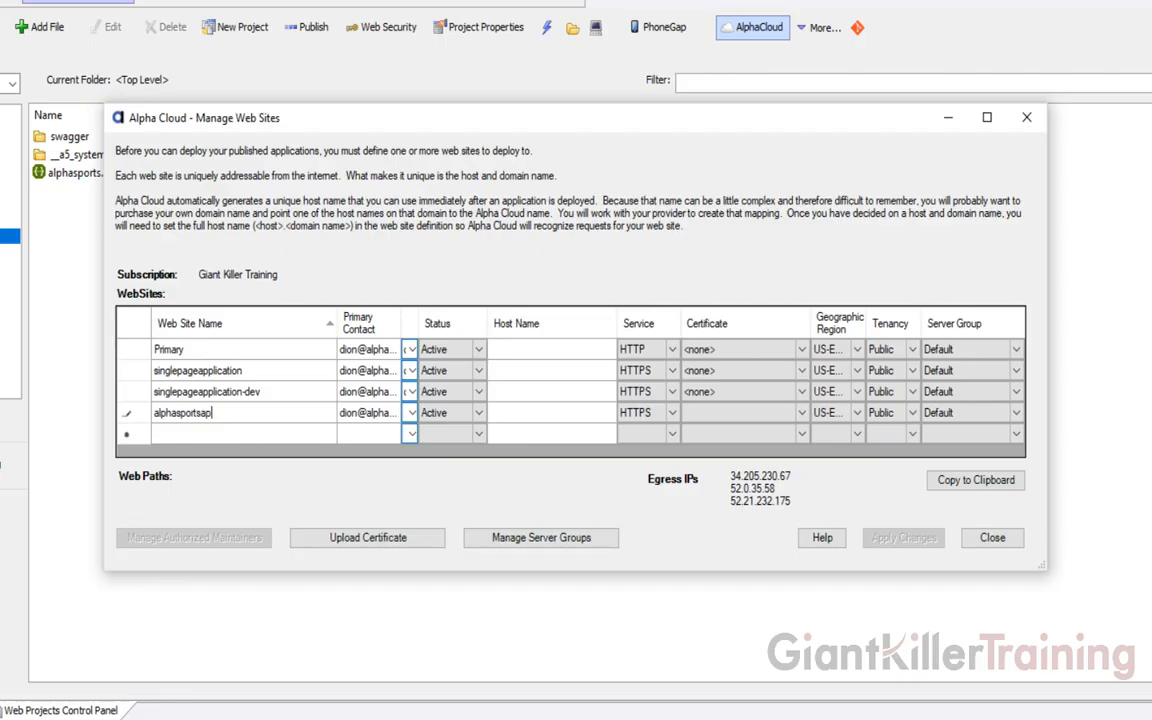
pyautogui.write('i-dev')
pyautogui.press('Tab')
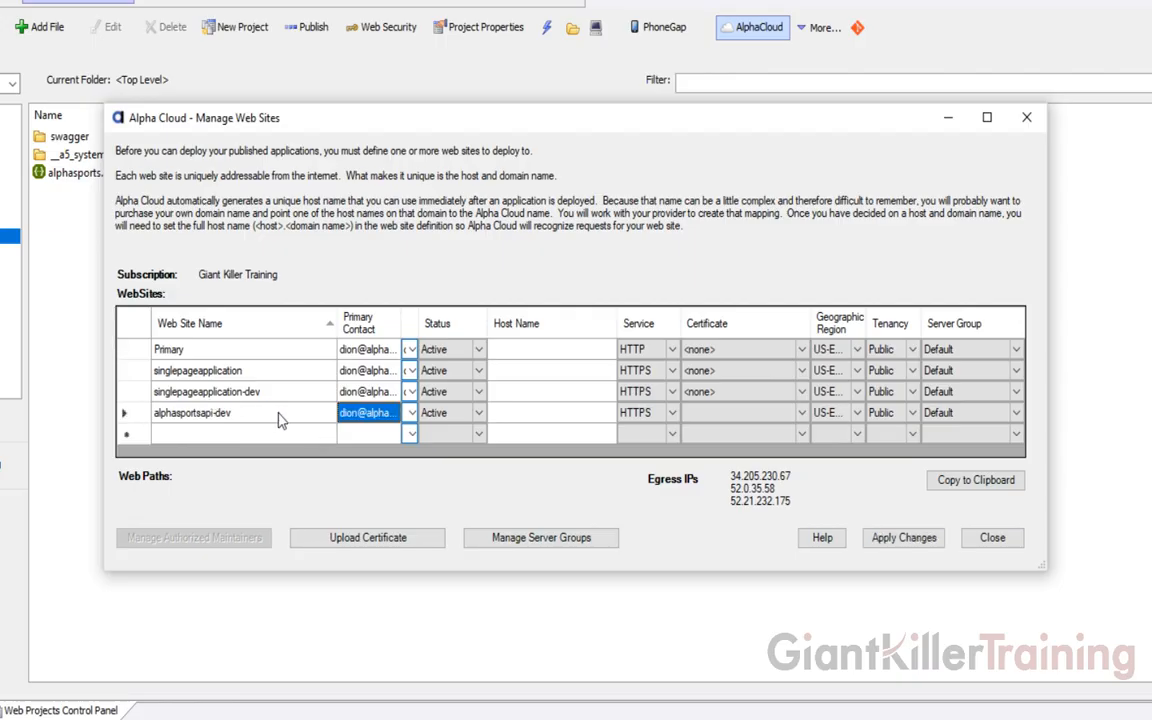
pyautogui.click(922, 540)
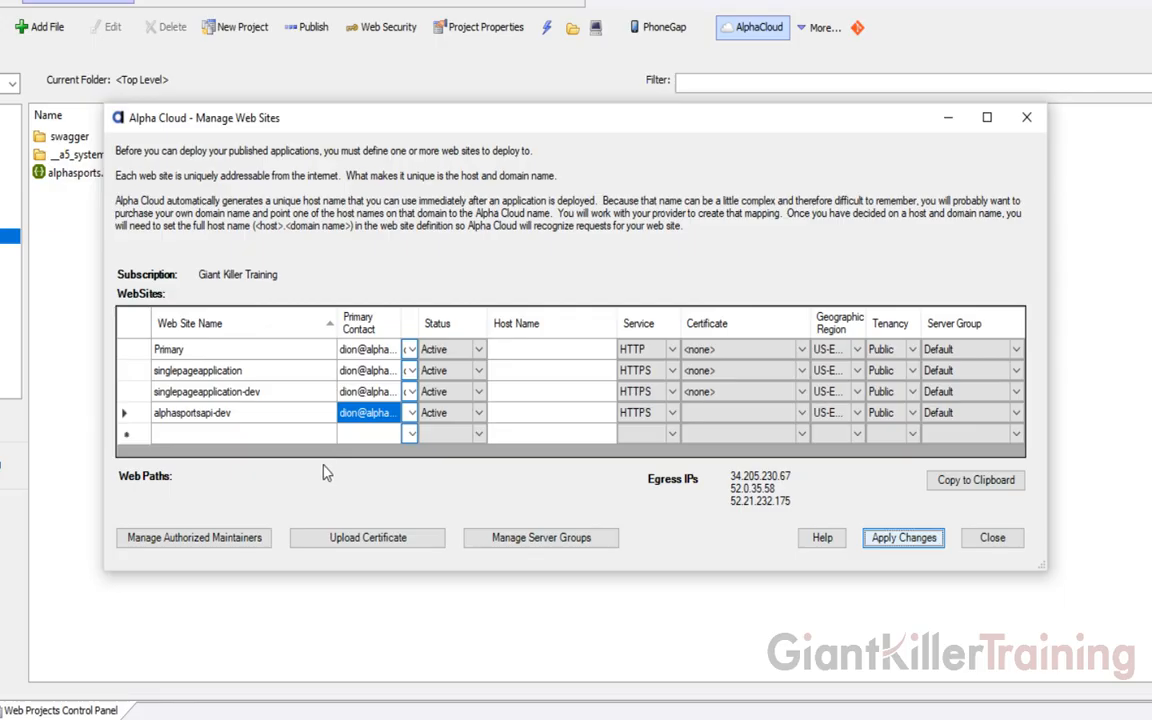
# Add an alphasportsapi web site row, apply the change, and close Manage Web Sites
pyautogui.click(198, 434)
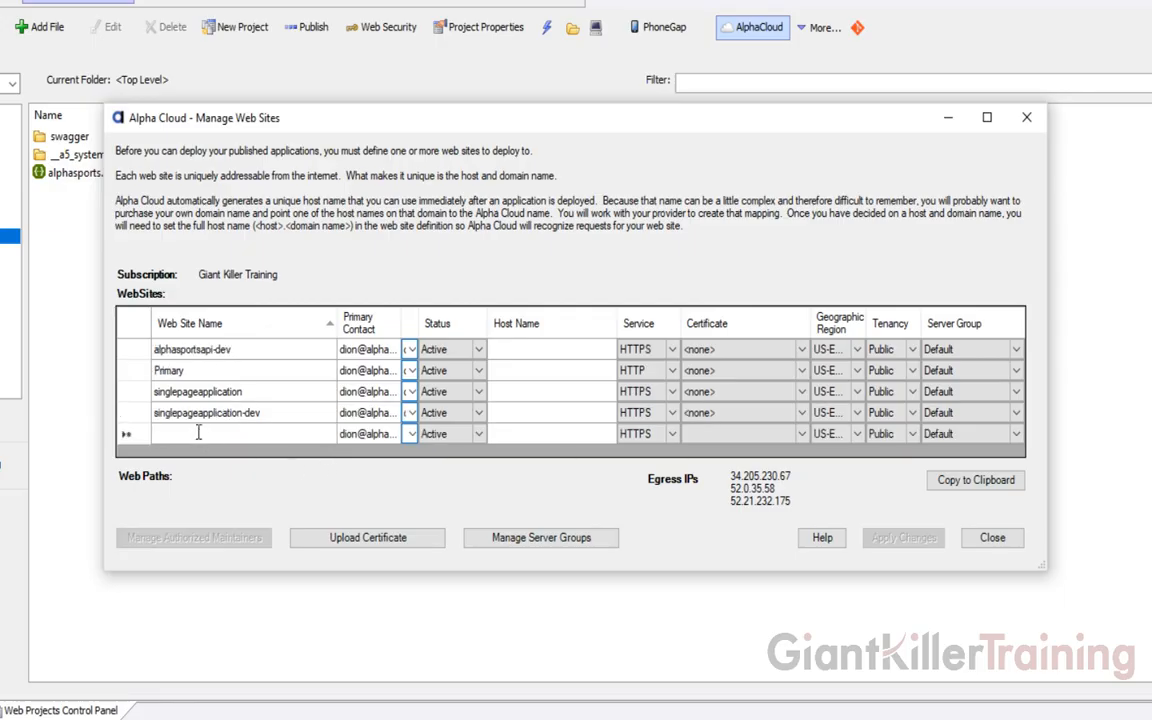
pyautogui.write('alphasport')
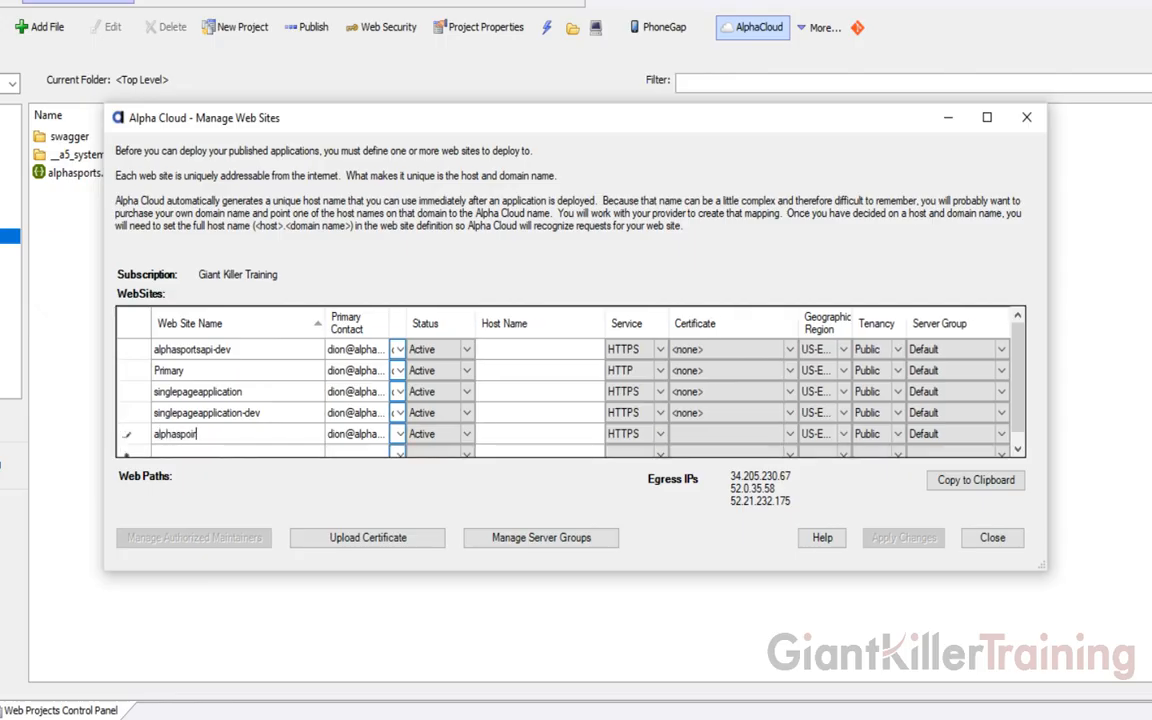
pyautogui.press('BackSpace')
pyautogui.press('BackSpace')
pyautogui.write('rtsa')
pyautogui.write('pi')
pyautogui.press('Tab')
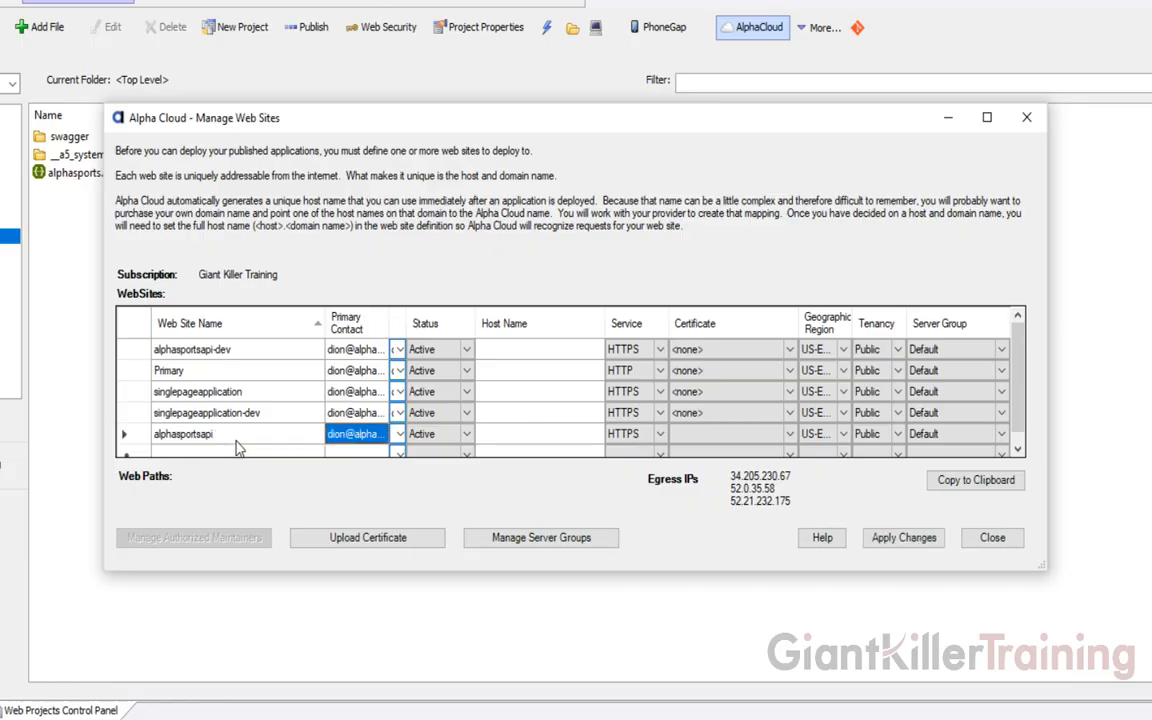
pyautogui.click(915, 546)
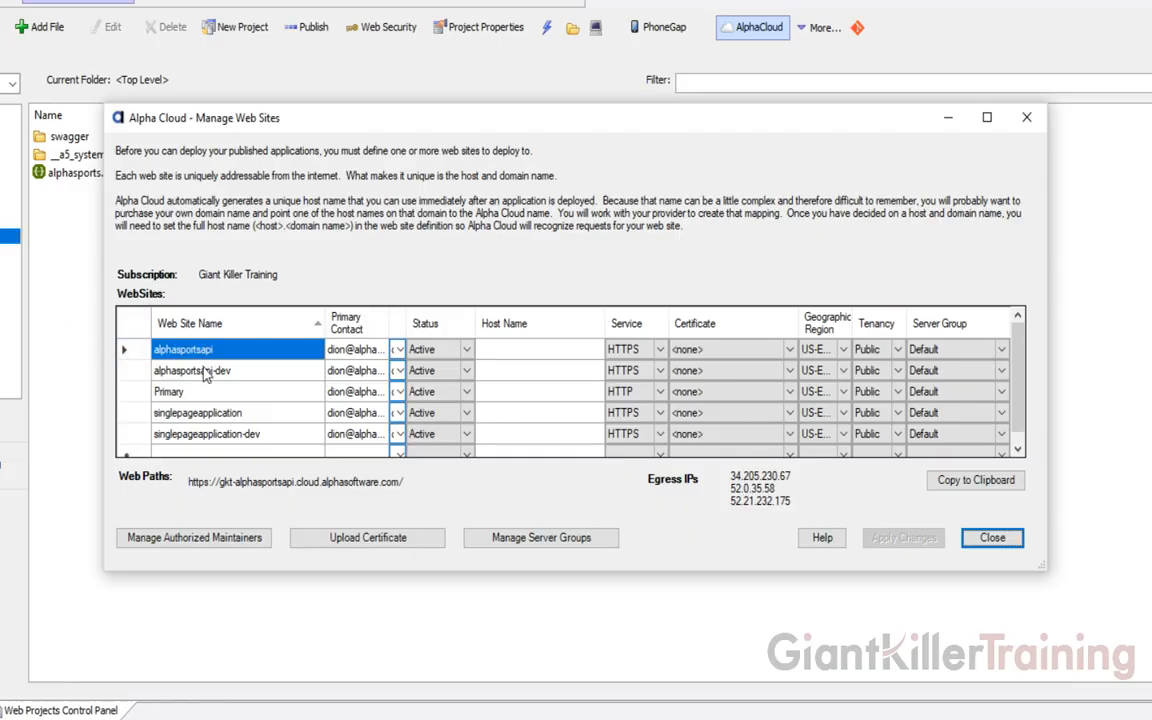
pyautogui.click(990, 541)
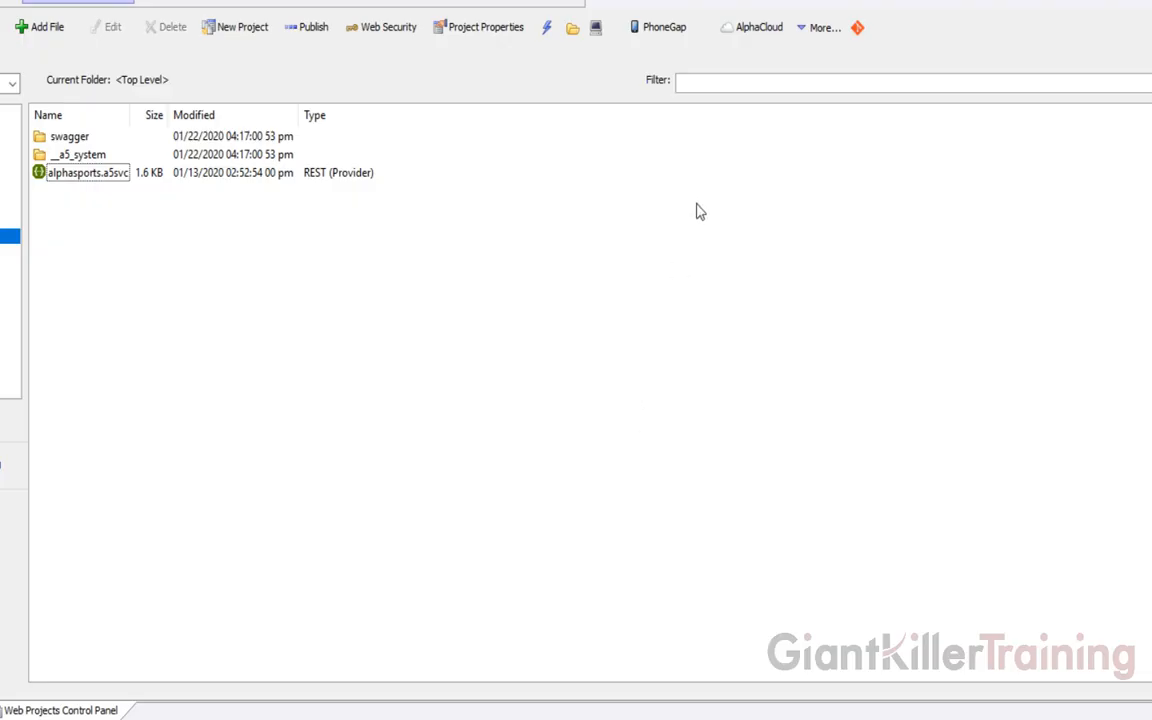
# In AlphaCloud > Advanced > Deployments, select APIApplication and begin adding a deployment
pyautogui.click(755, 35)
pyautogui.moveTo(806, 130)
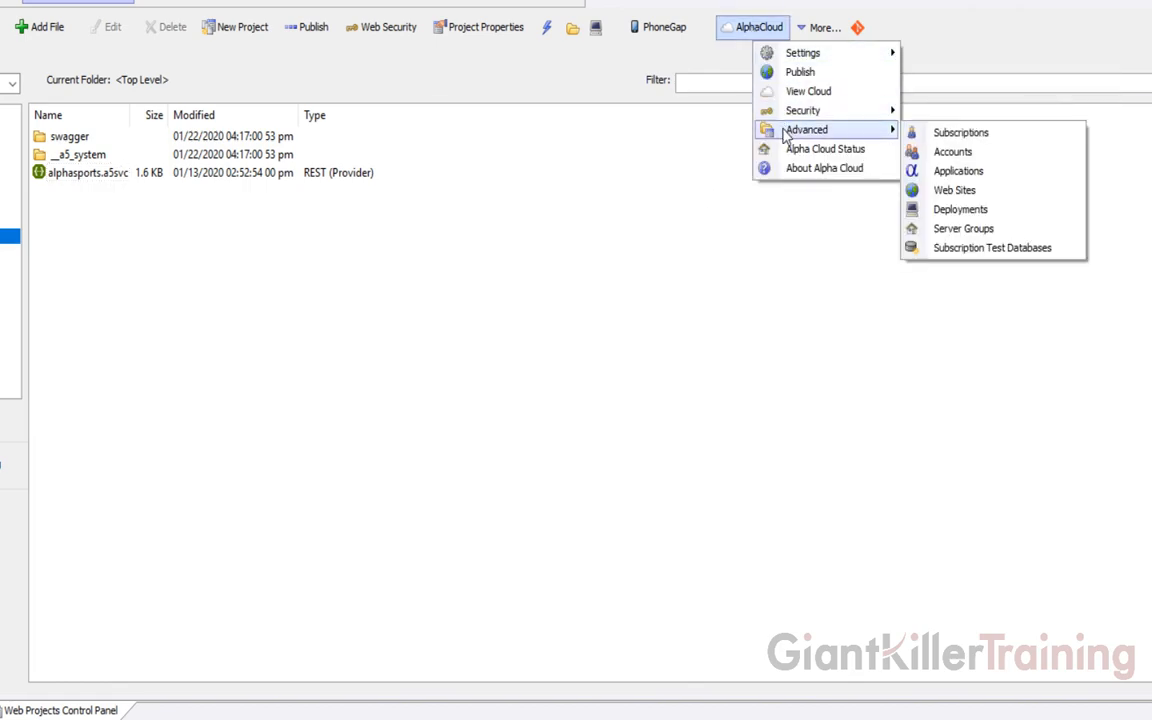
pyautogui.click(922, 209)
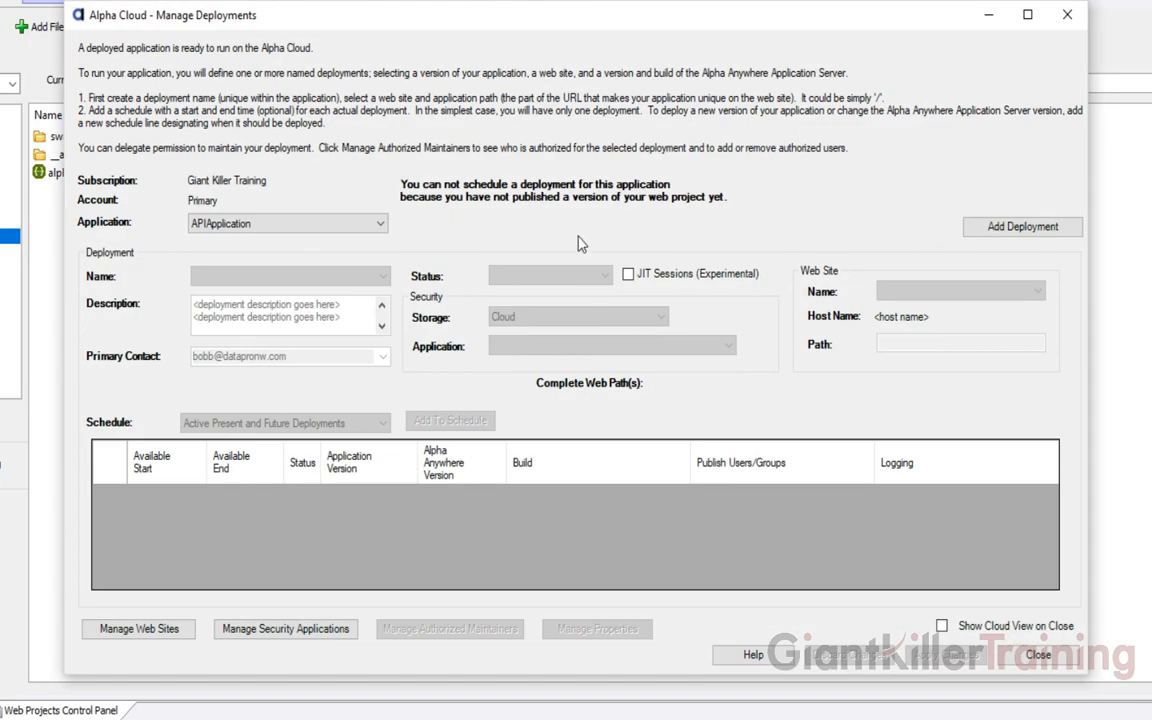
pyautogui.click(327, 224)
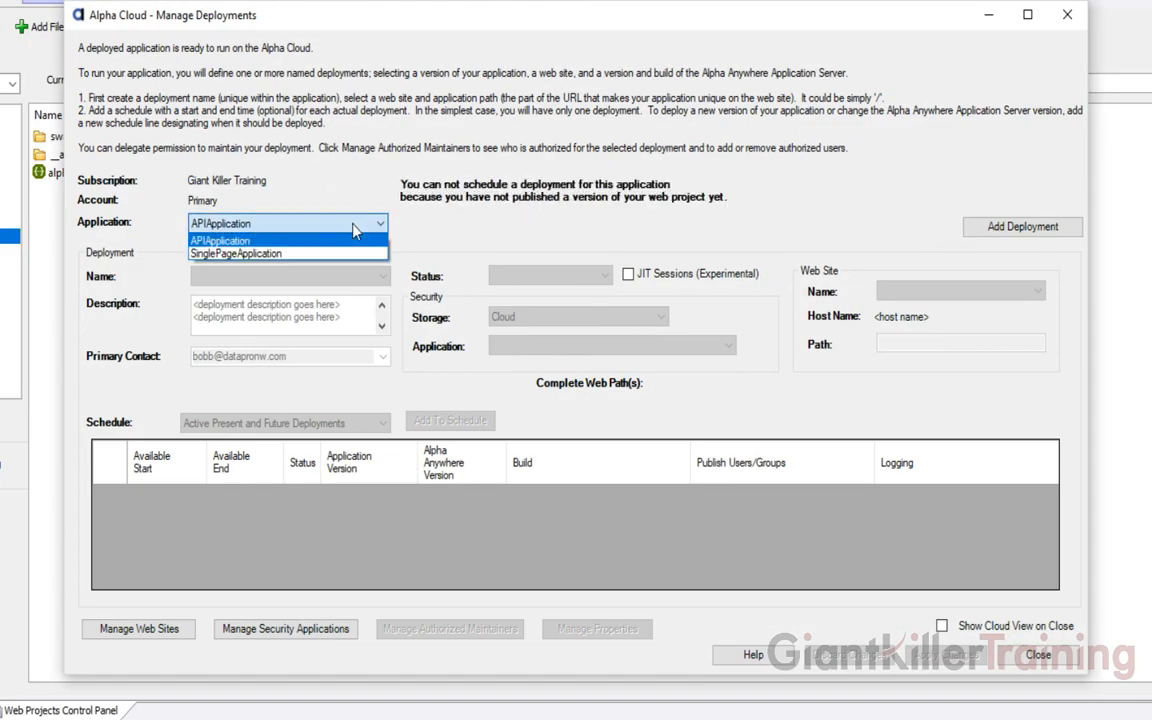
pyautogui.click(342, 256)
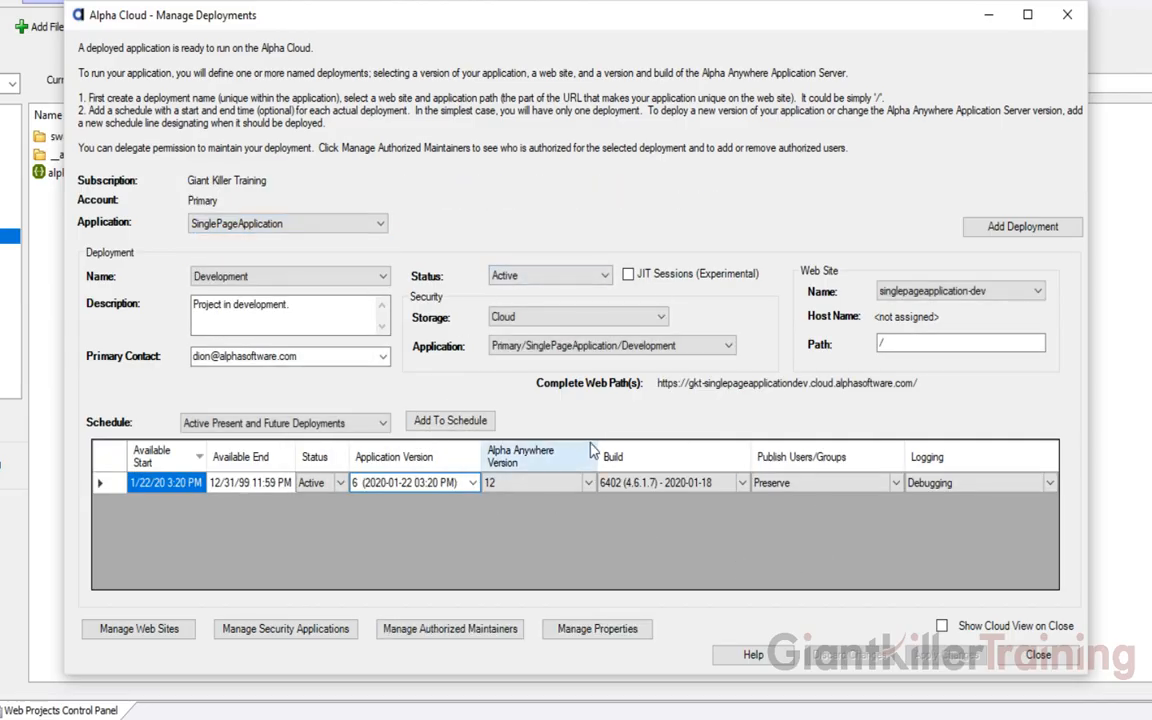
pyautogui.click(196, 224)
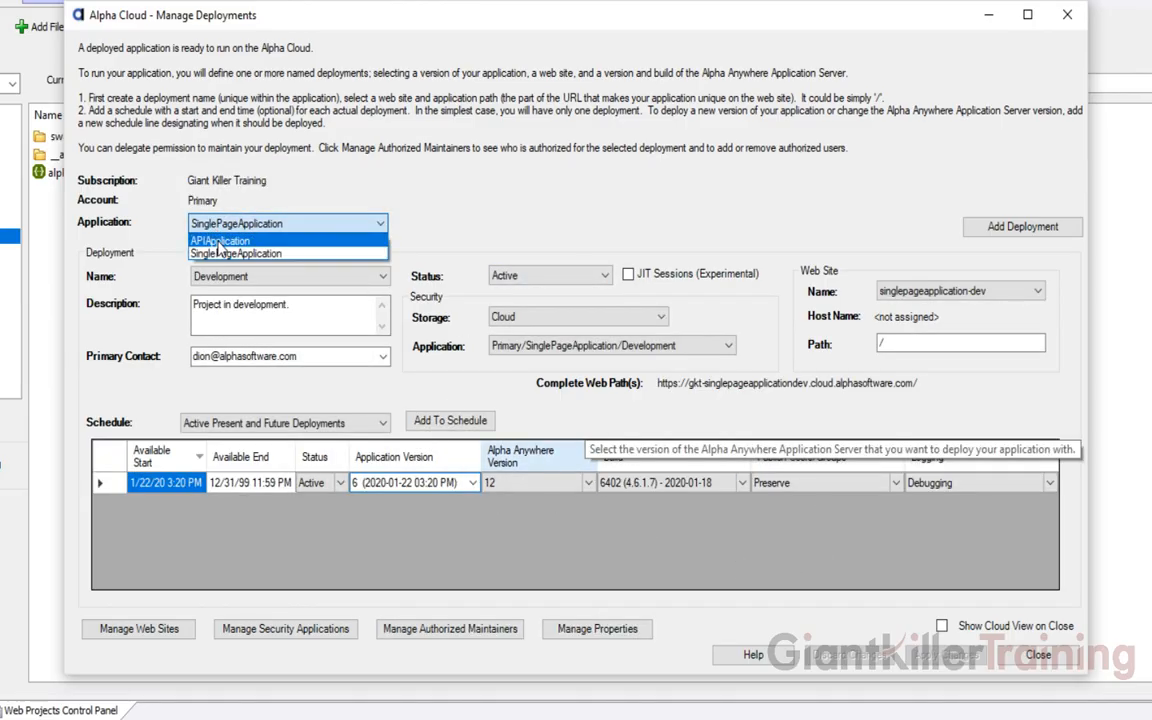
pyautogui.press('Up')
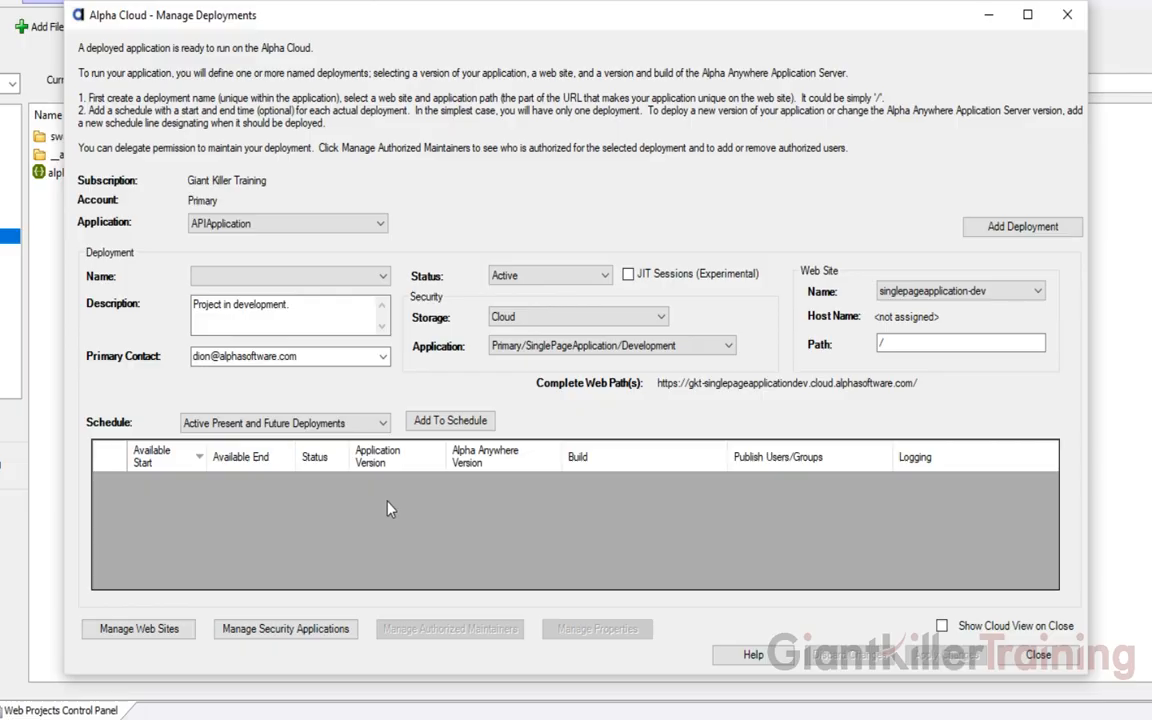
pyautogui.click(332, 423)
pyautogui.click(995, 230)
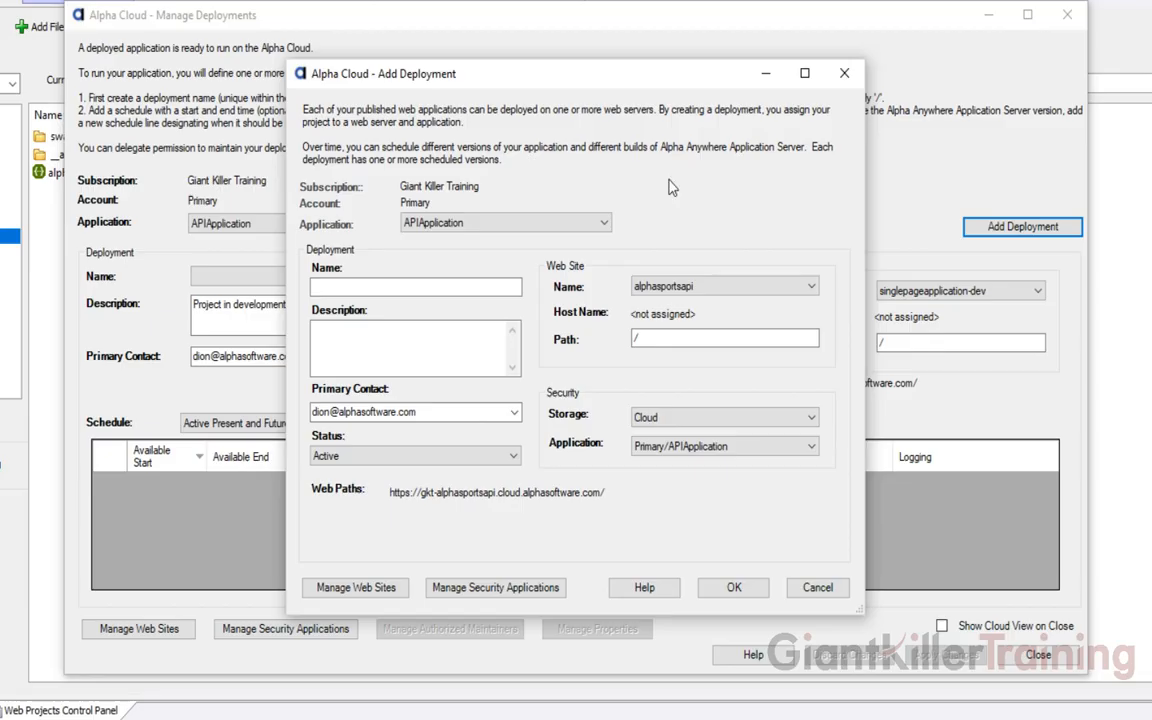
# Save a deployment named Development for APIApplication on web site alphasportsapi-dev
pyautogui.click(598, 227)
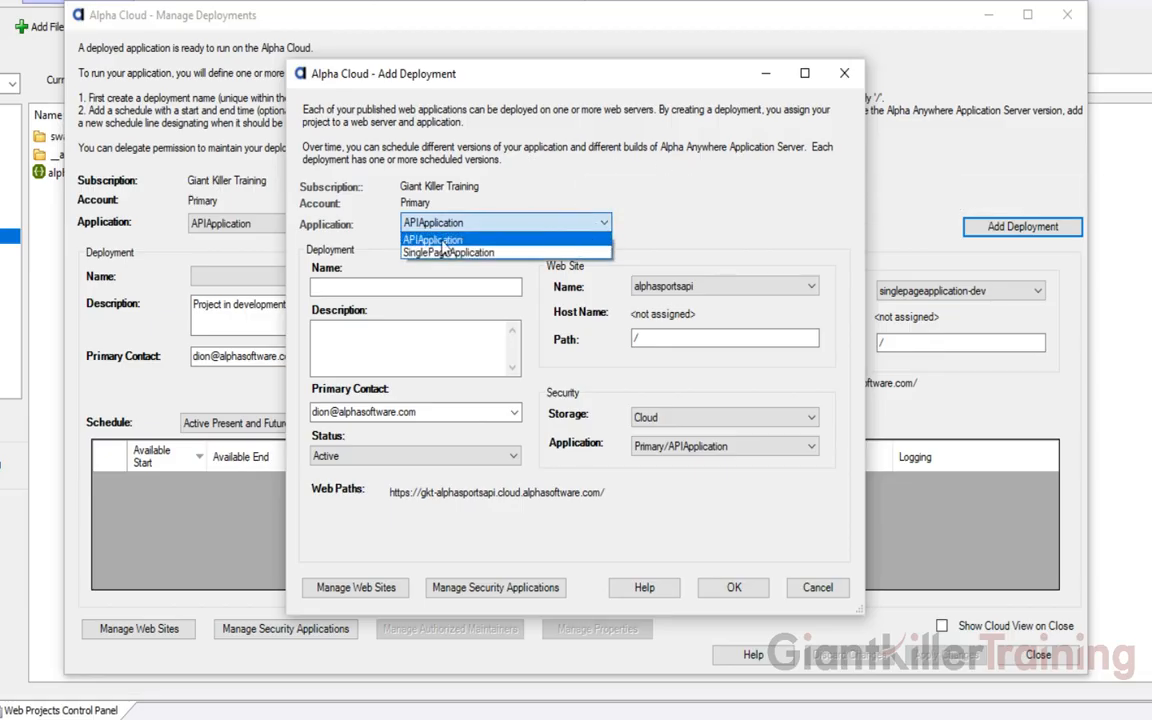
pyautogui.click(438, 241)
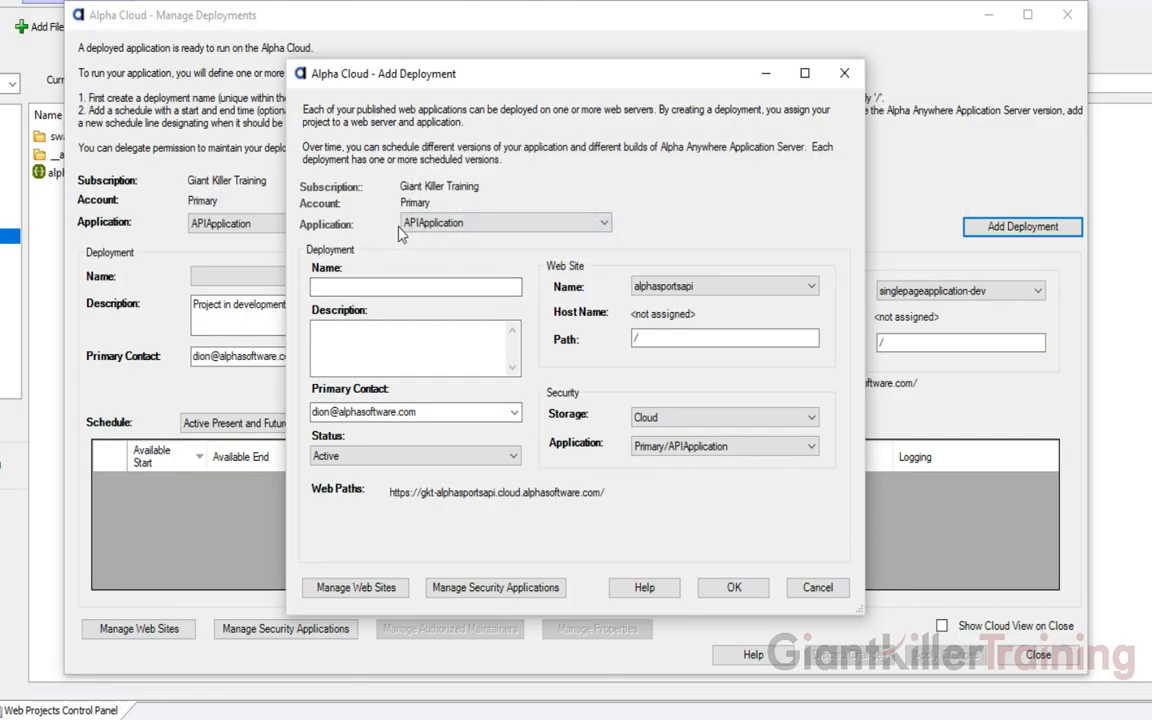
pyautogui.click(385, 286)
pyautogui.write('Develo')
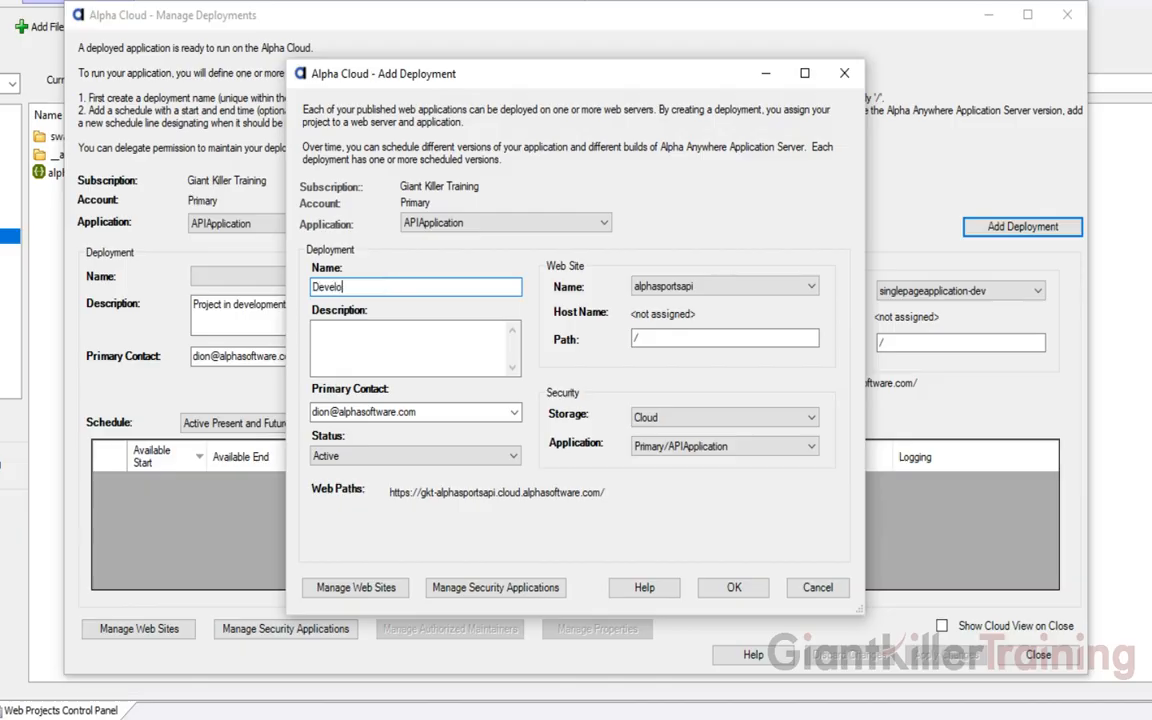
pyautogui.write('pment')
pyautogui.click(681, 287)
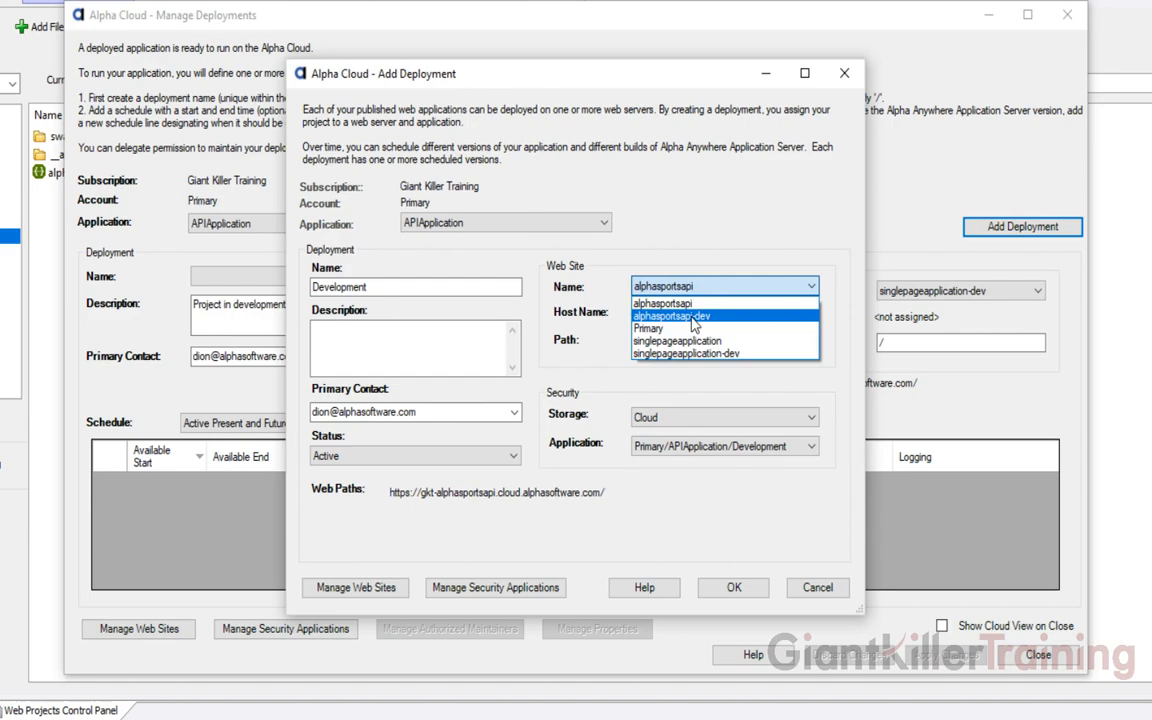
pyautogui.click(692, 317)
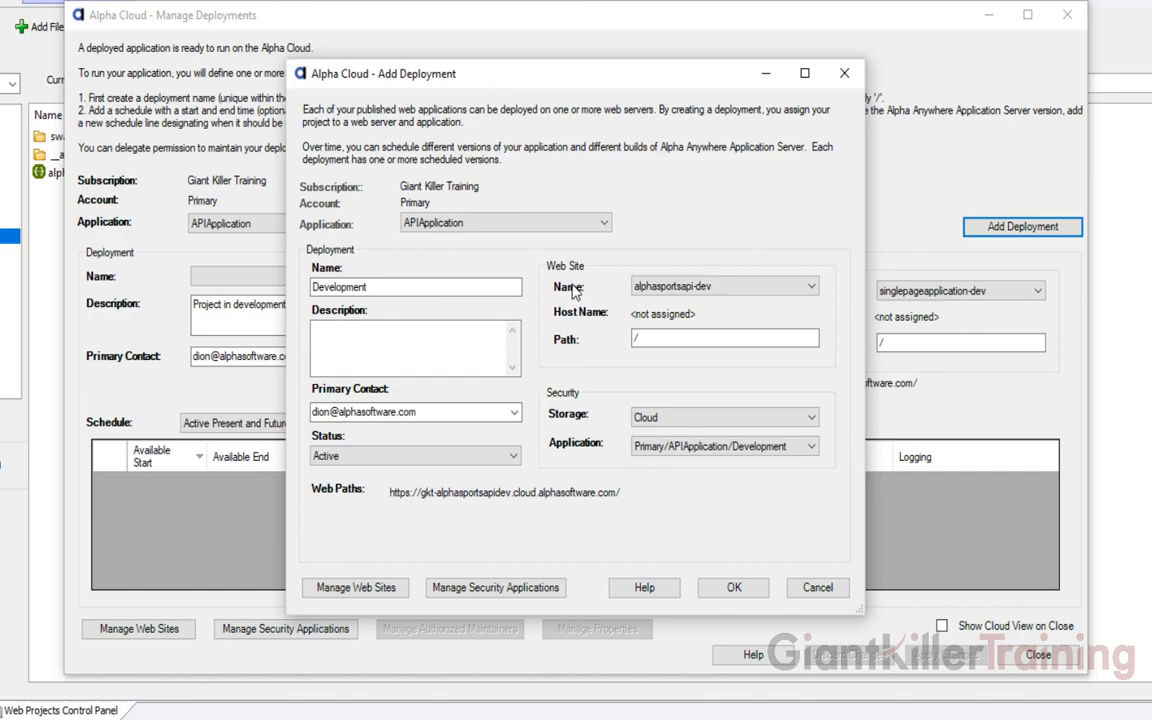
pyautogui.click(733, 588)
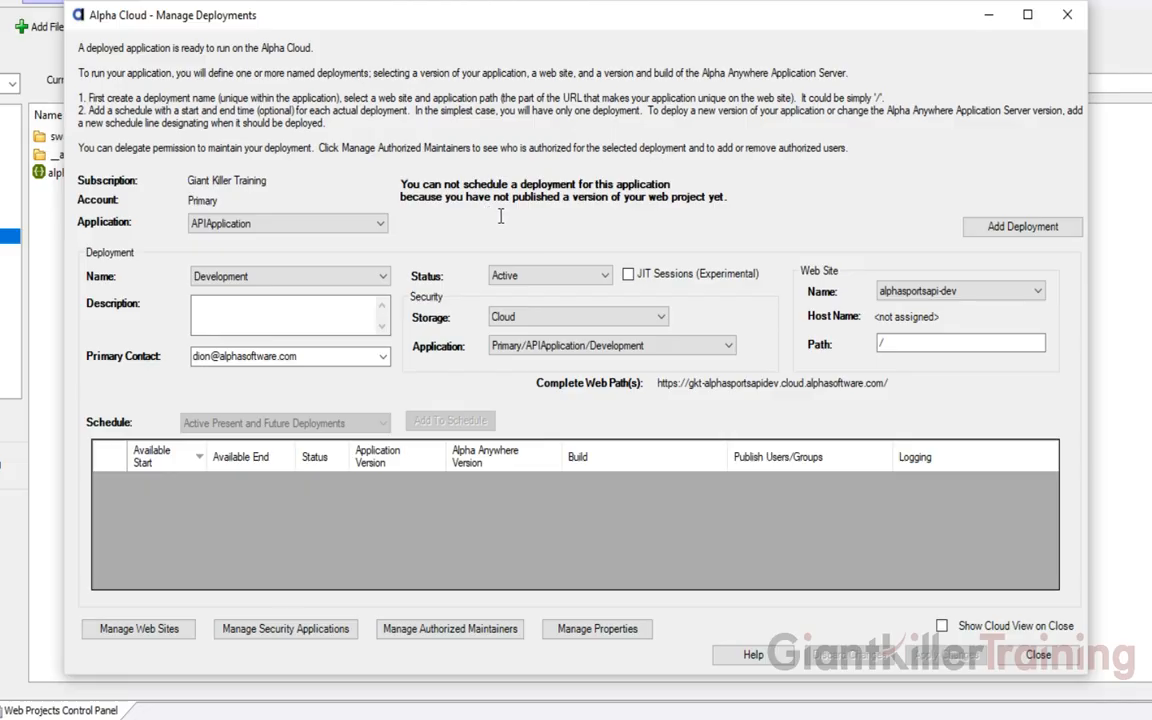
# Add a deployment named Production on web site alphasportsapi with path /
pyautogui.click(1022, 229)
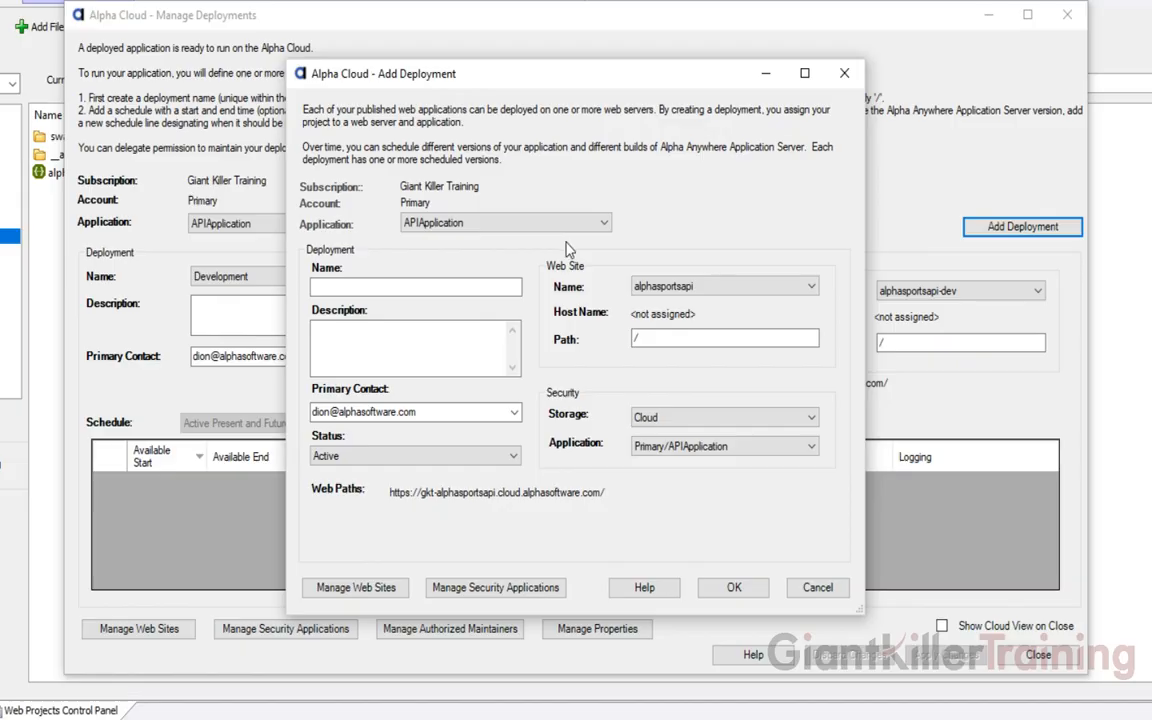
pyautogui.click(367, 287)
pyautogui.write('Produ')
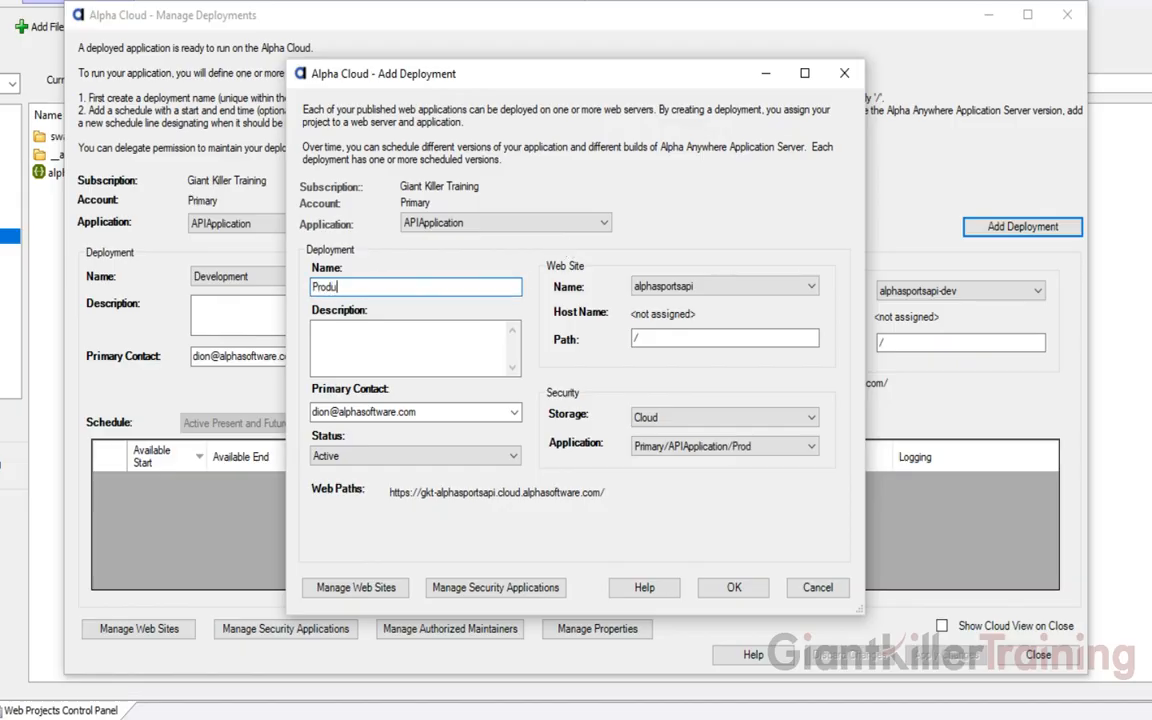
pyautogui.write('ction')
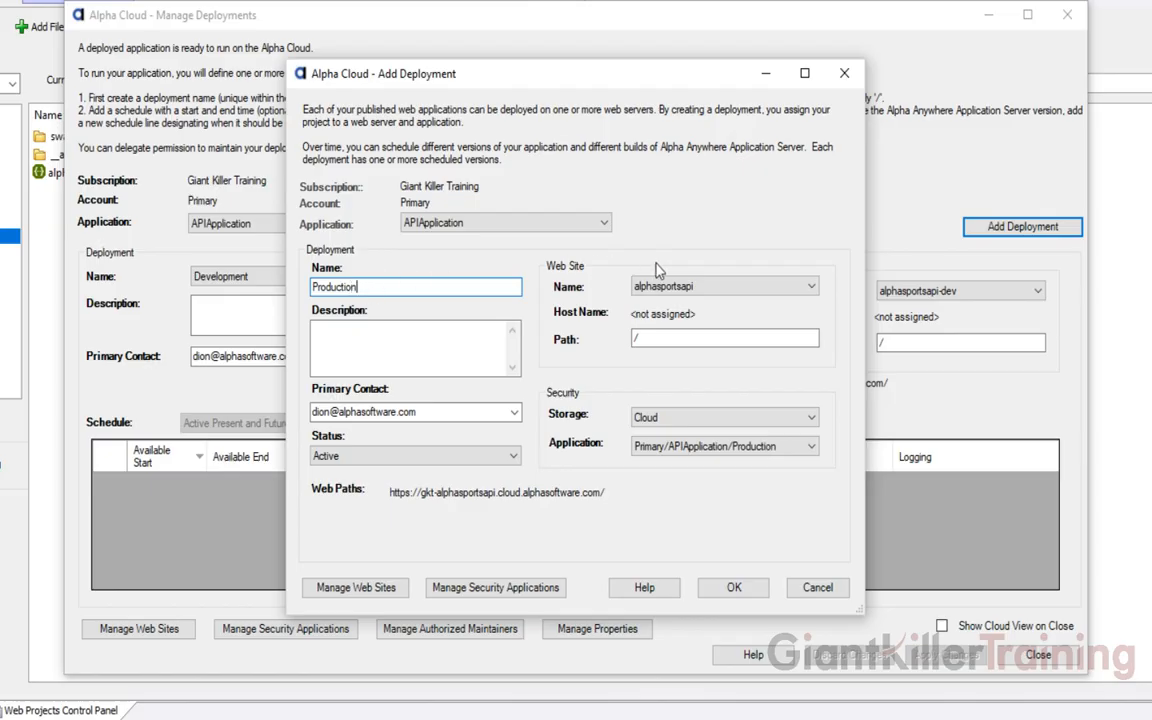
pyautogui.click(738, 287)
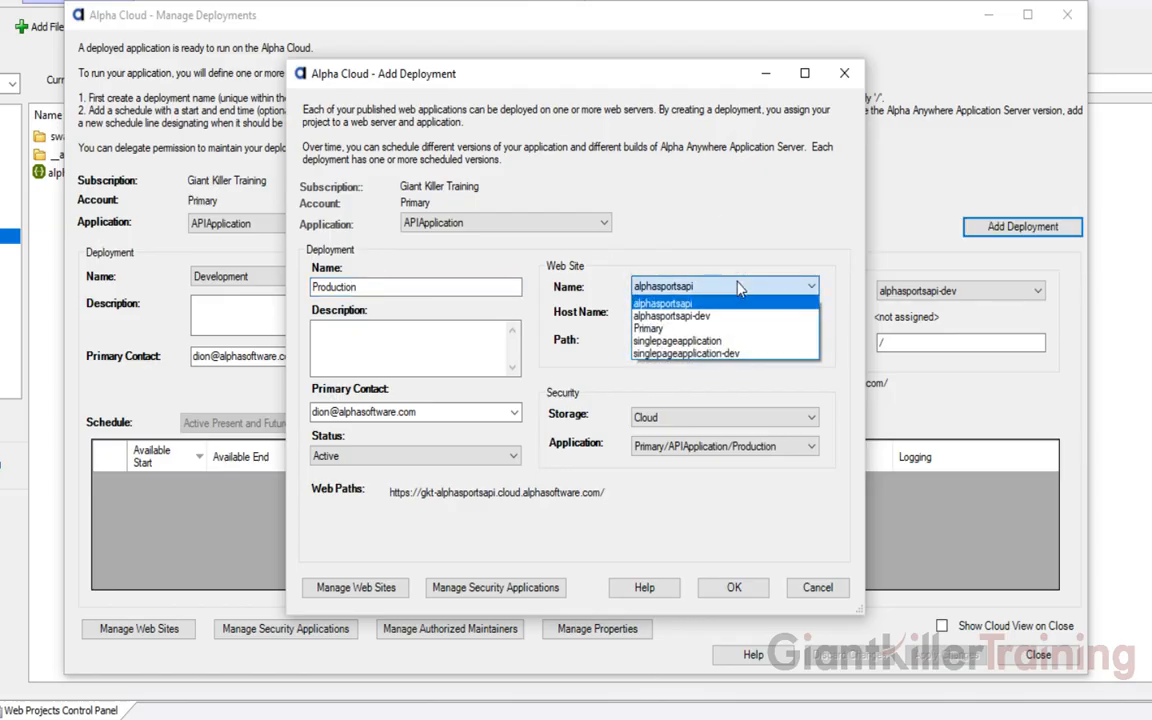
pyautogui.click(669, 305)
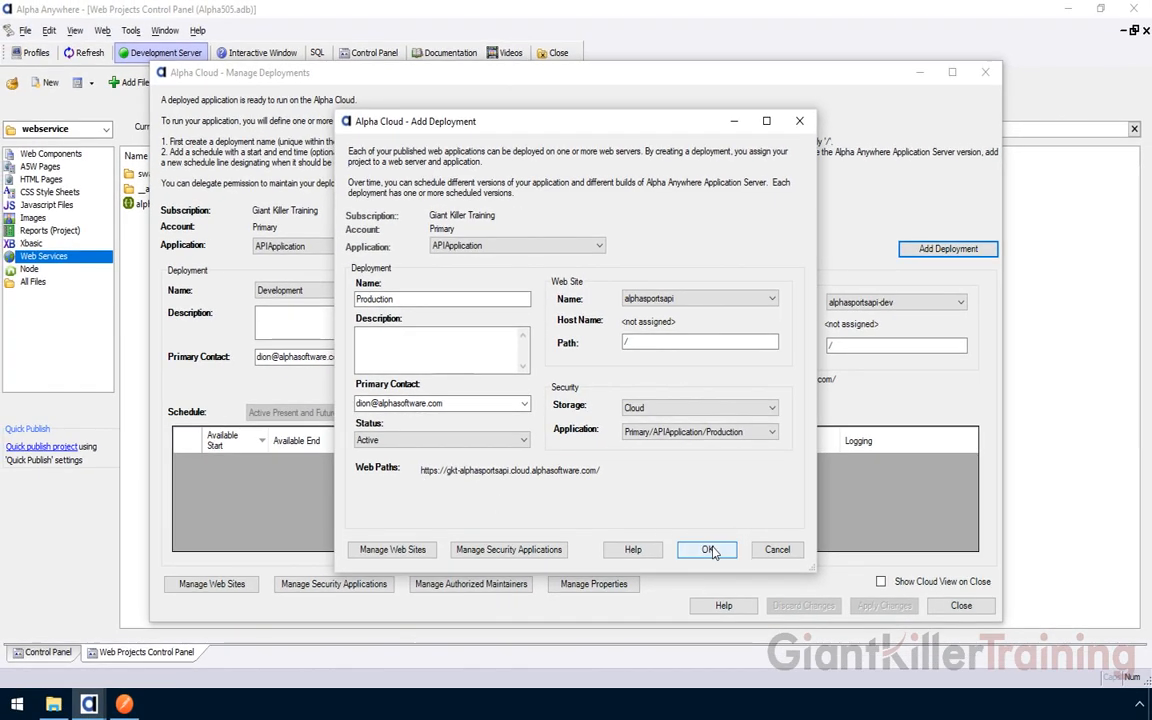
pyautogui.click(709, 550)
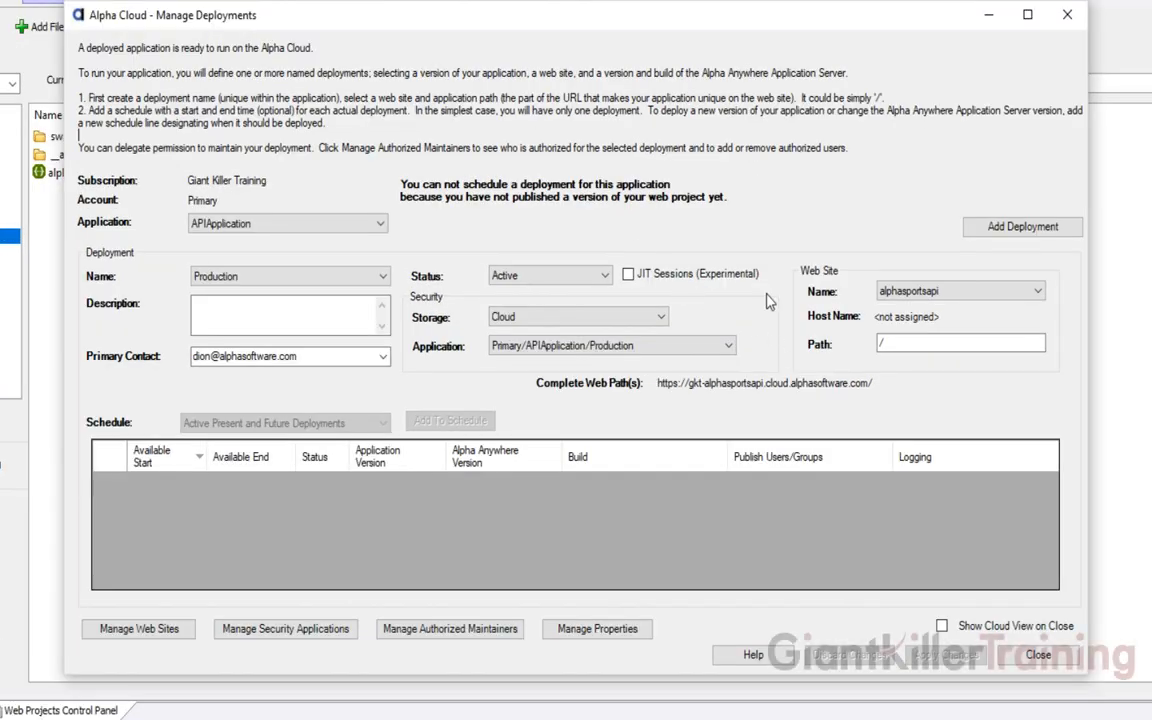
# Close the deployments manager and choose <Create new Profile> under AlphaCloud > Publish
pyautogui.click(1030, 652)
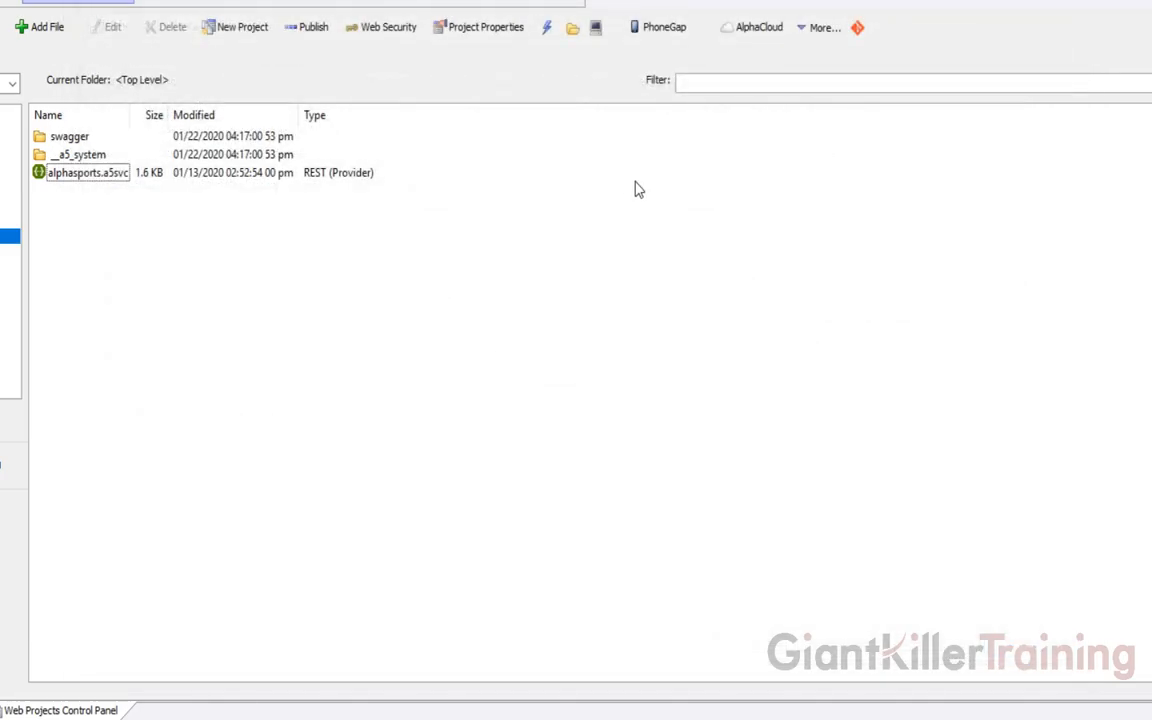
pyautogui.click(760, 39)
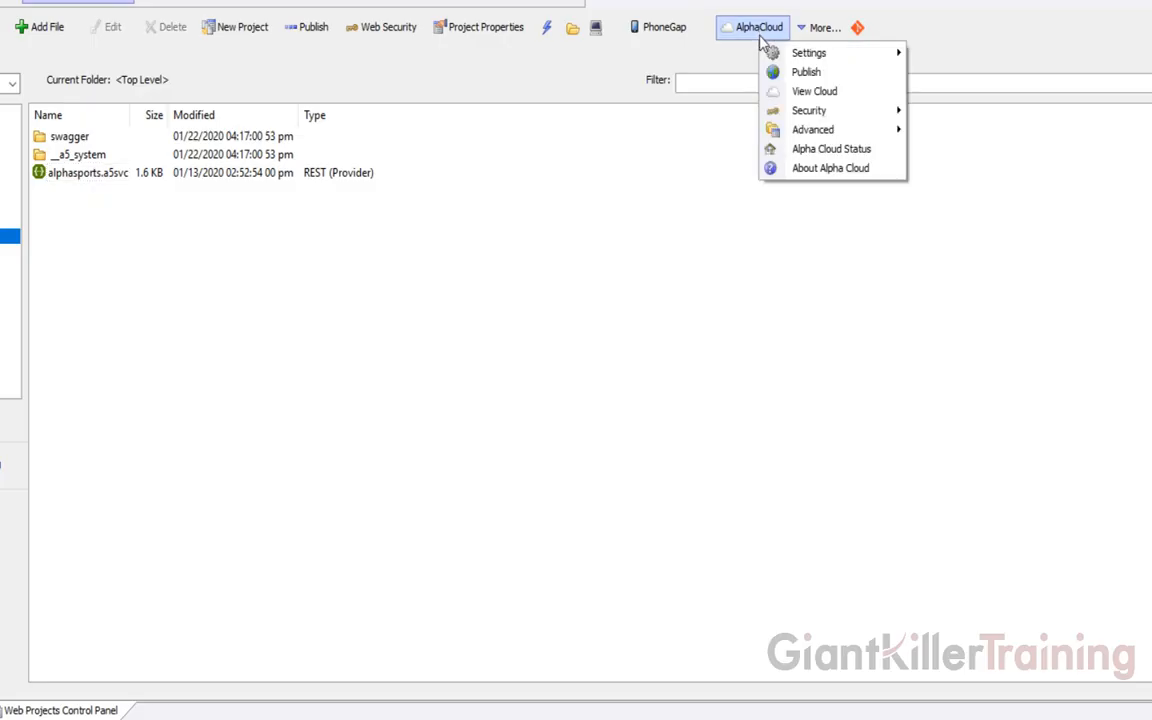
pyautogui.click(805, 72)
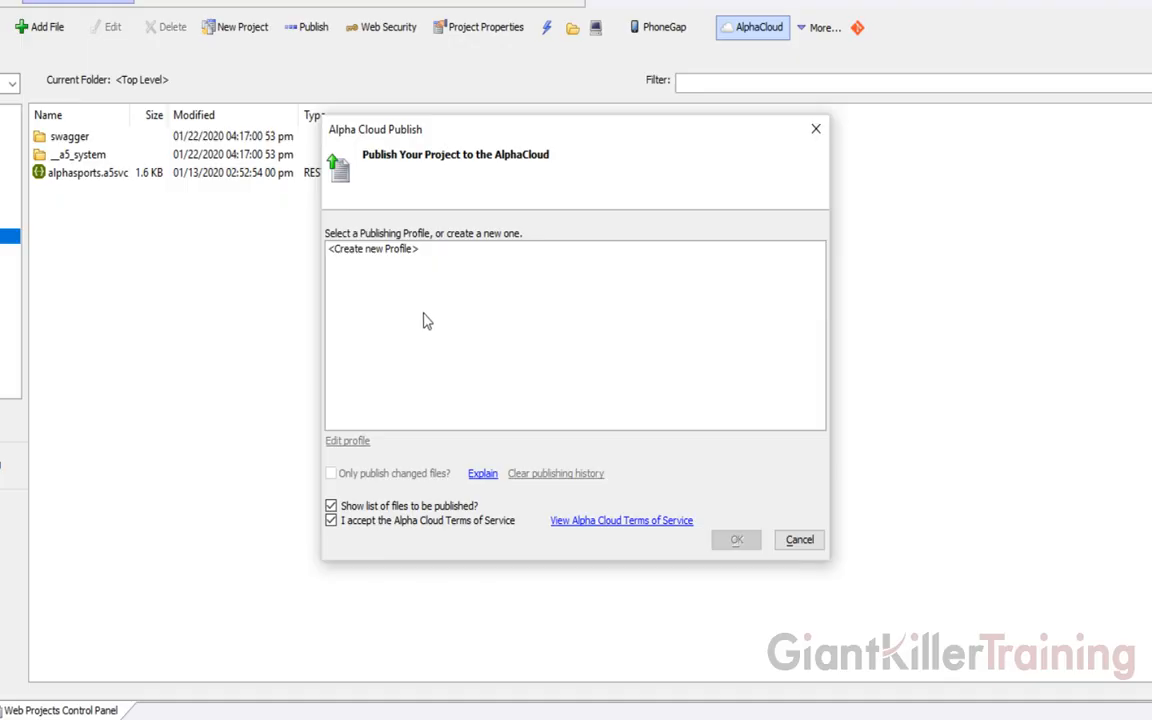
pyautogui.click(384, 254)
# Create a new publishing profile named Development
pyautogui.click(738, 541)
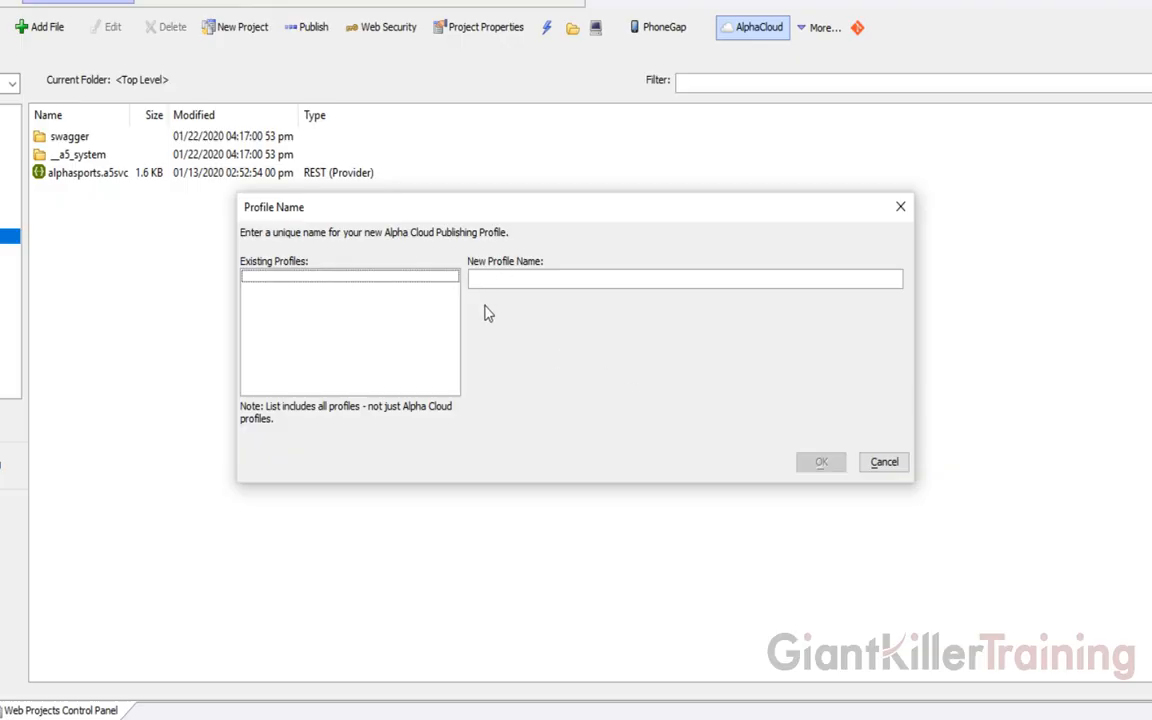
pyautogui.click(485, 279)
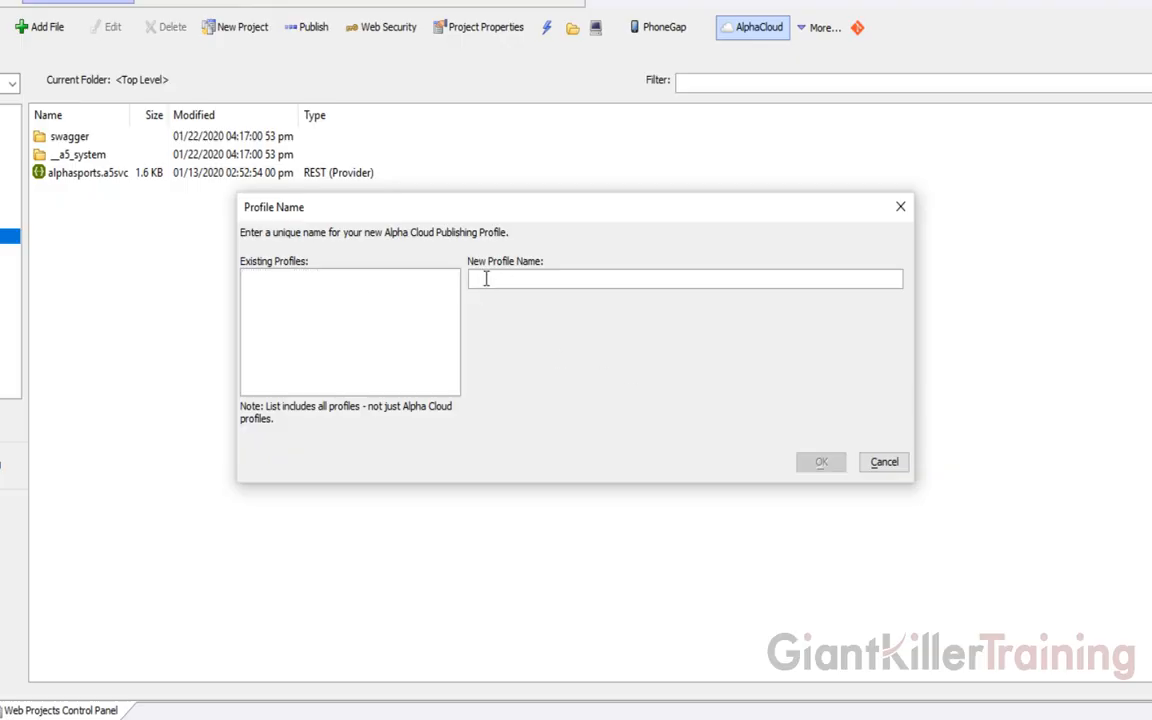
pyautogui.write('Development')
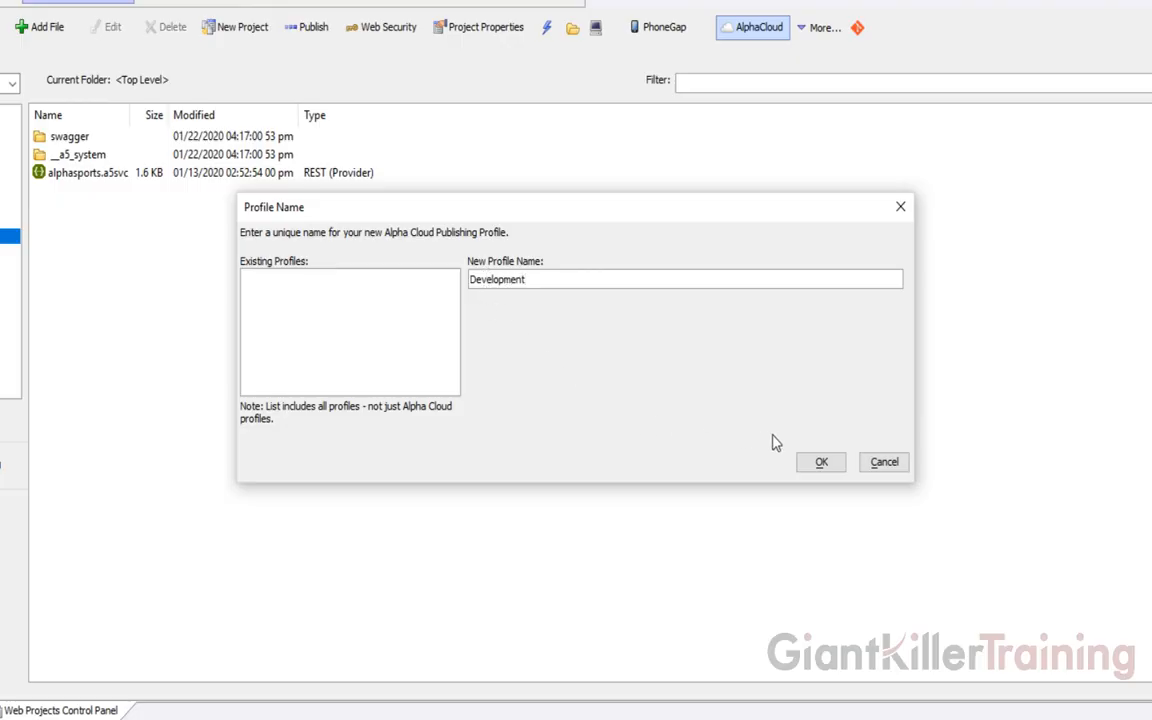
pyautogui.click(815, 463)
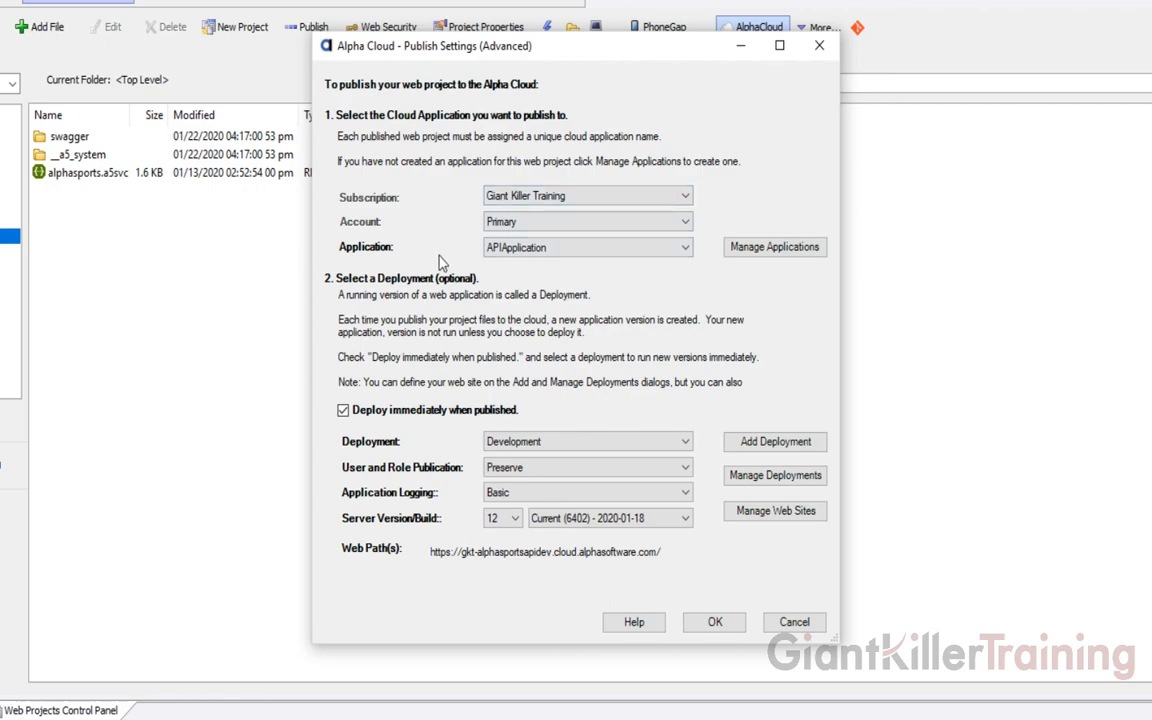
# Target the Development deployment with Debugging application logging and save the settings
pyautogui.moveTo(507, 258)
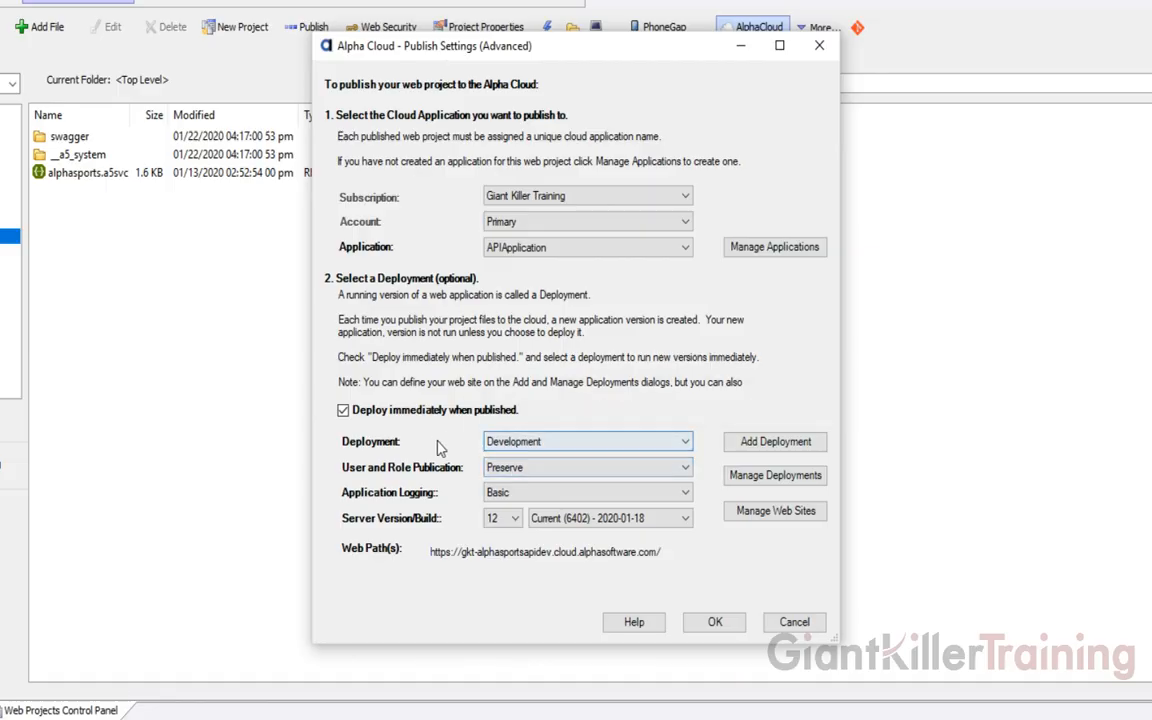
pyautogui.click(518, 446)
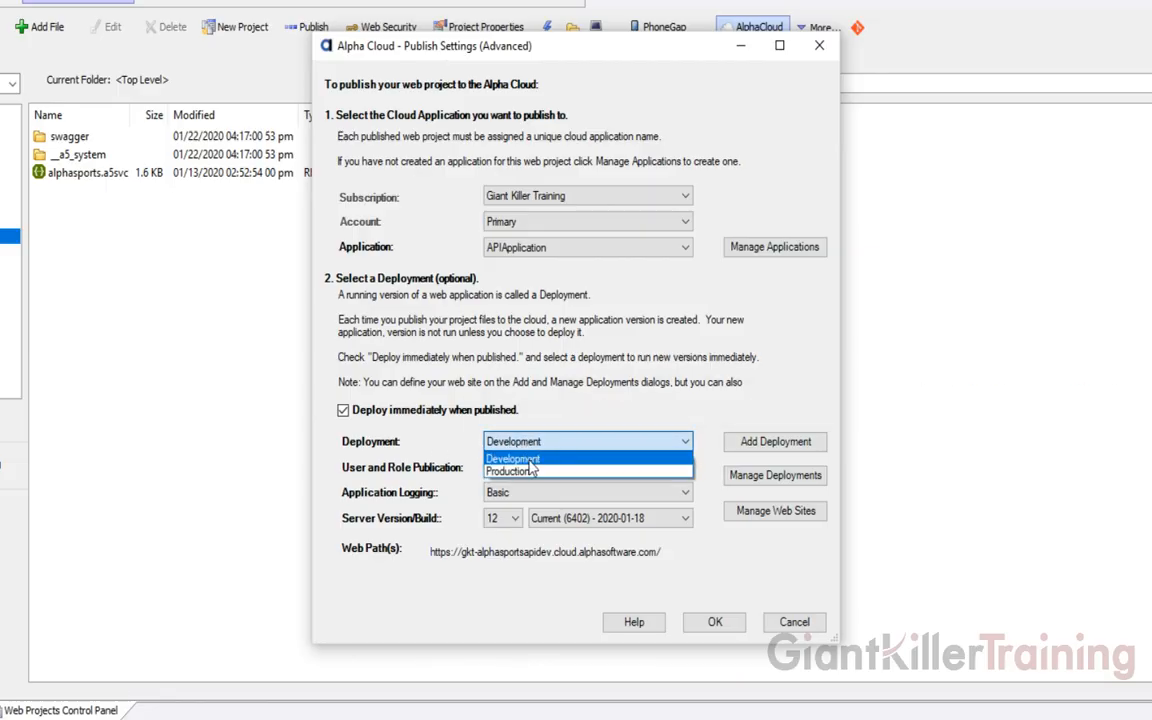
pyautogui.click(530, 462)
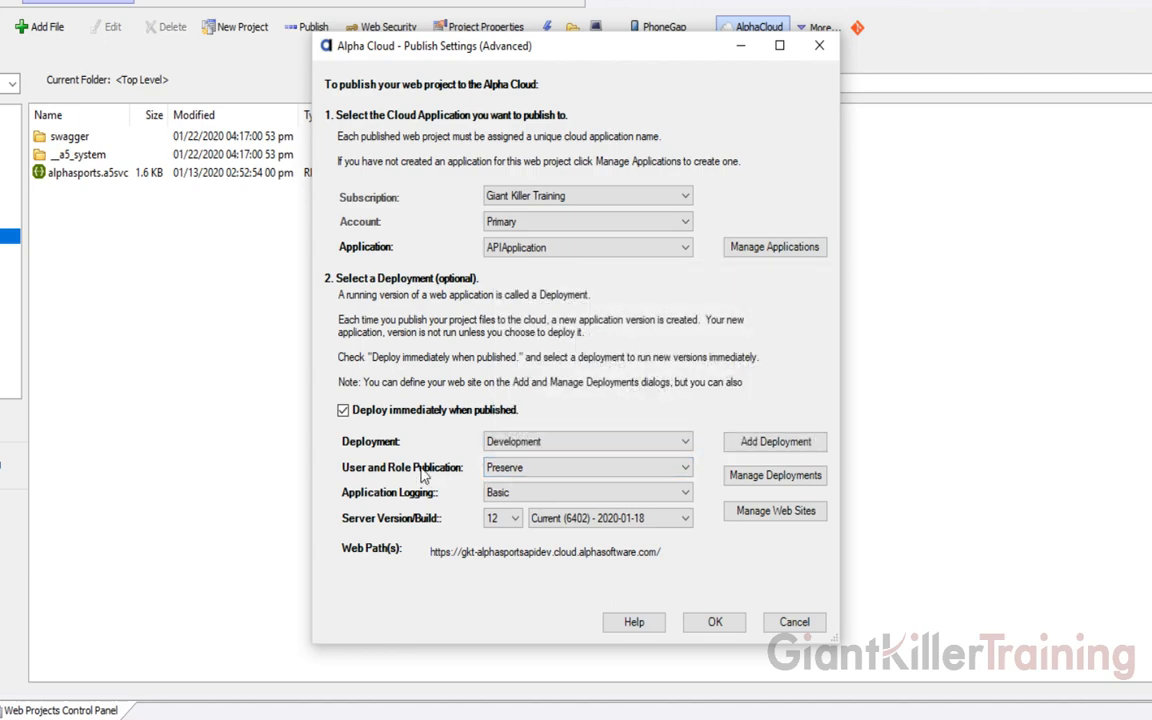
pyautogui.click(509, 494)
pyautogui.click(510, 531)
pyautogui.click(712, 624)
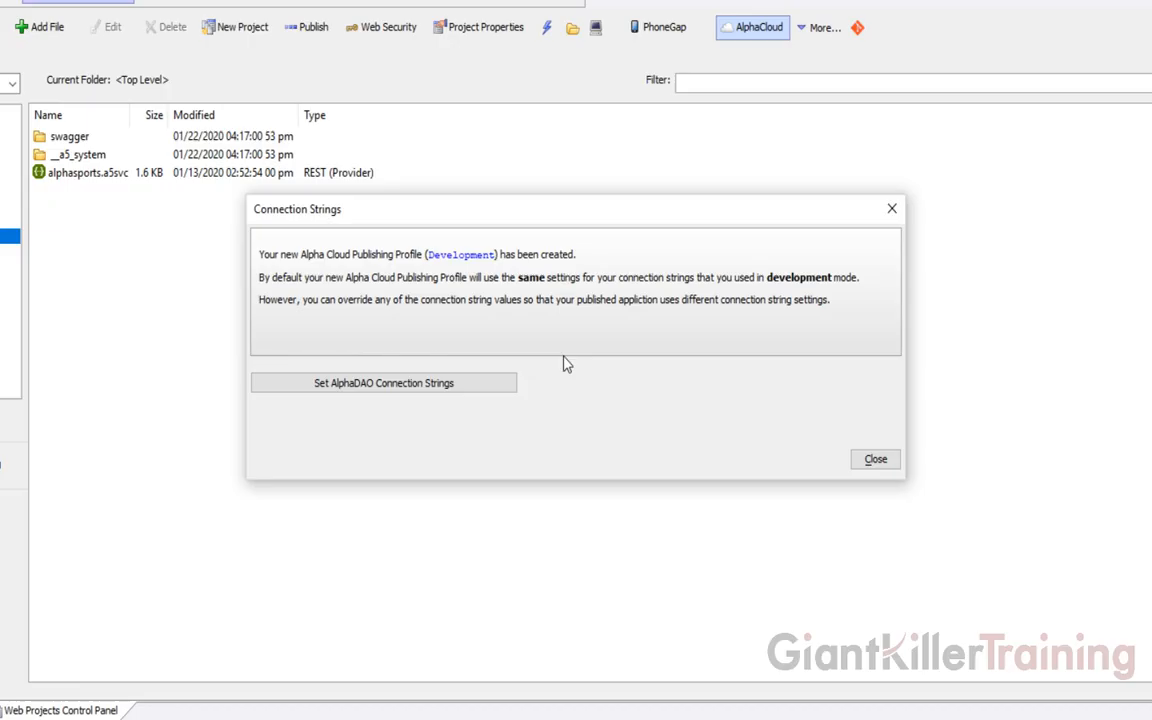
# Set the Development profile's conn AlphaDAO connection string to its default value
pyautogui.click(380, 390)
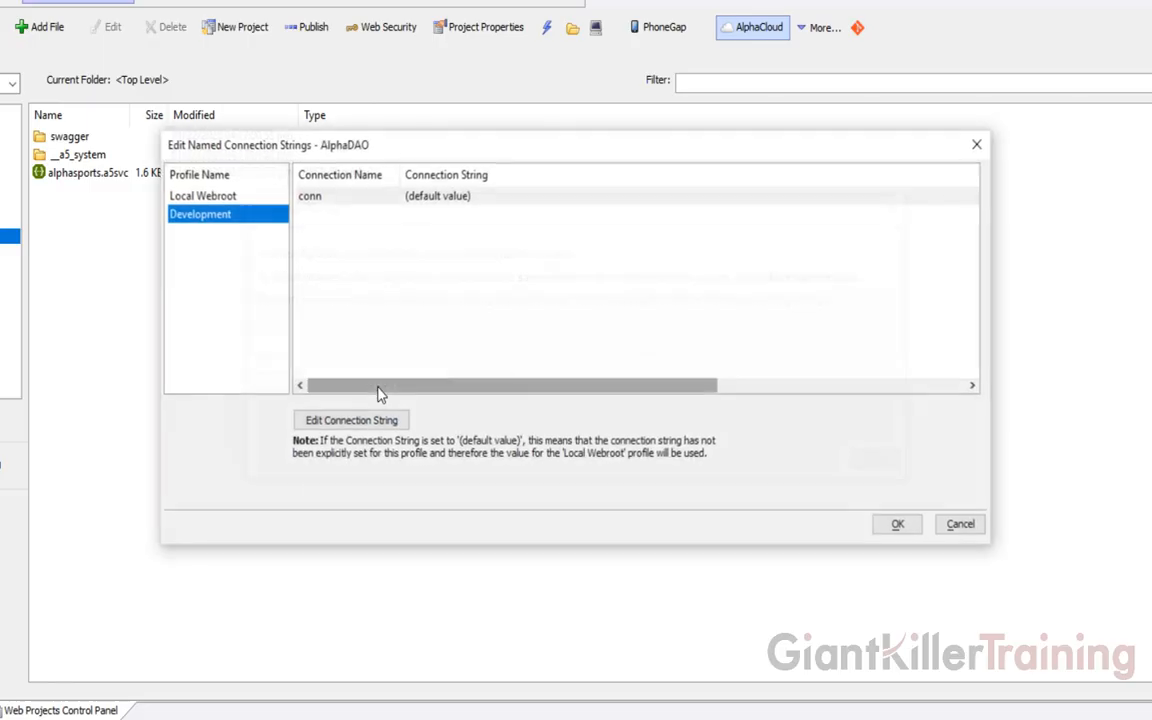
pyautogui.doubleClick(350, 200)
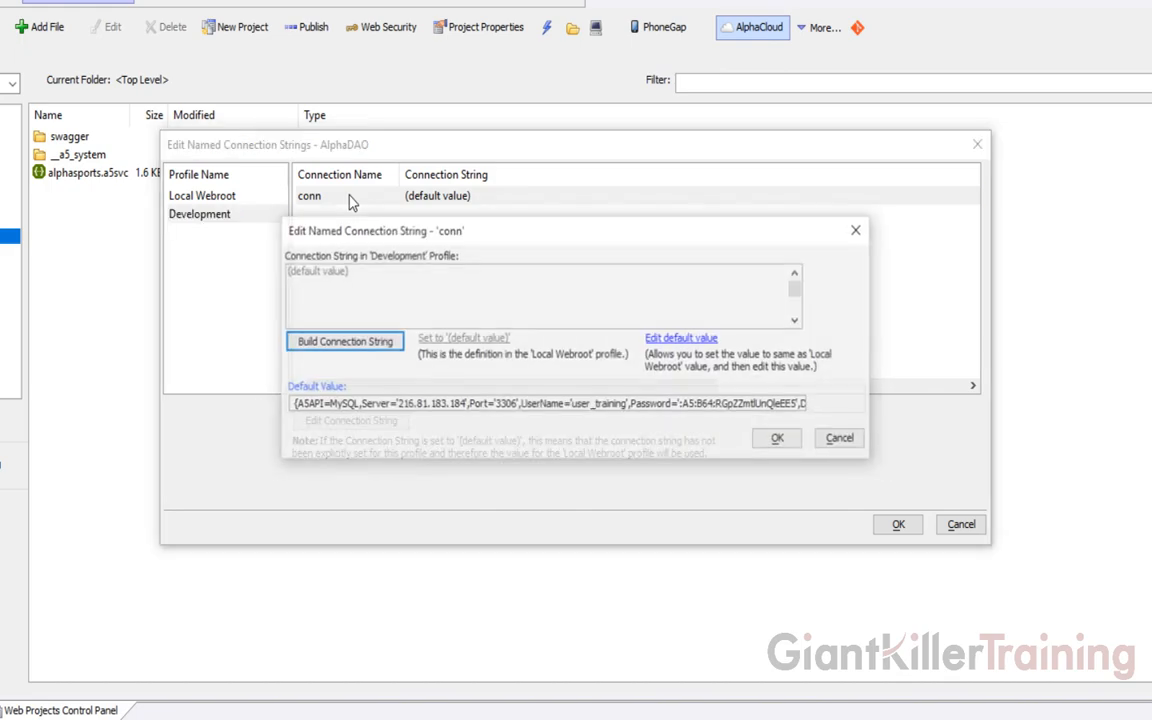
pyautogui.click(687, 342)
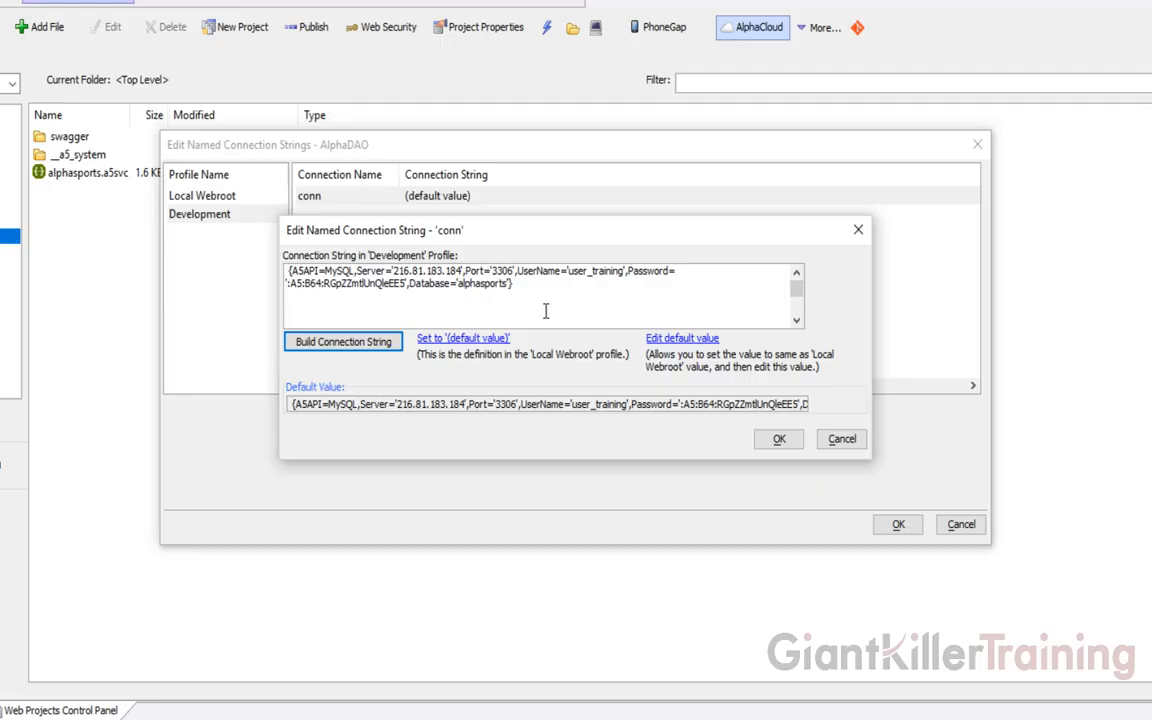
pyautogui.click(779, 441)
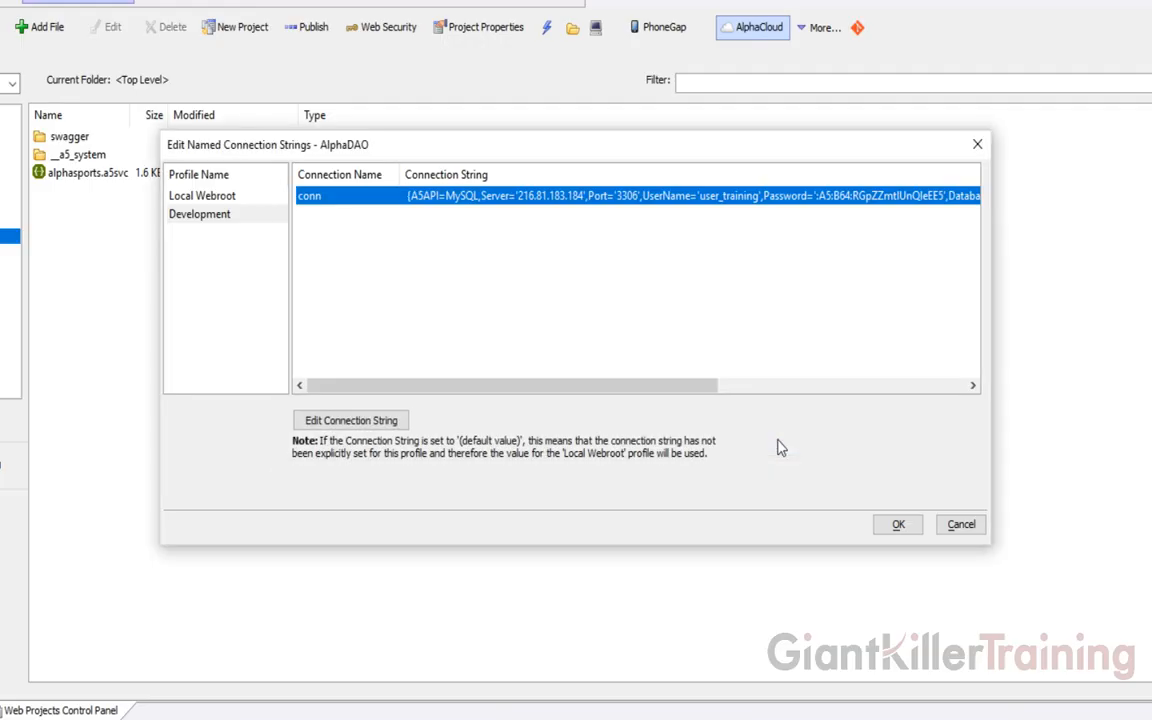
pyautogui.click(891, 527)
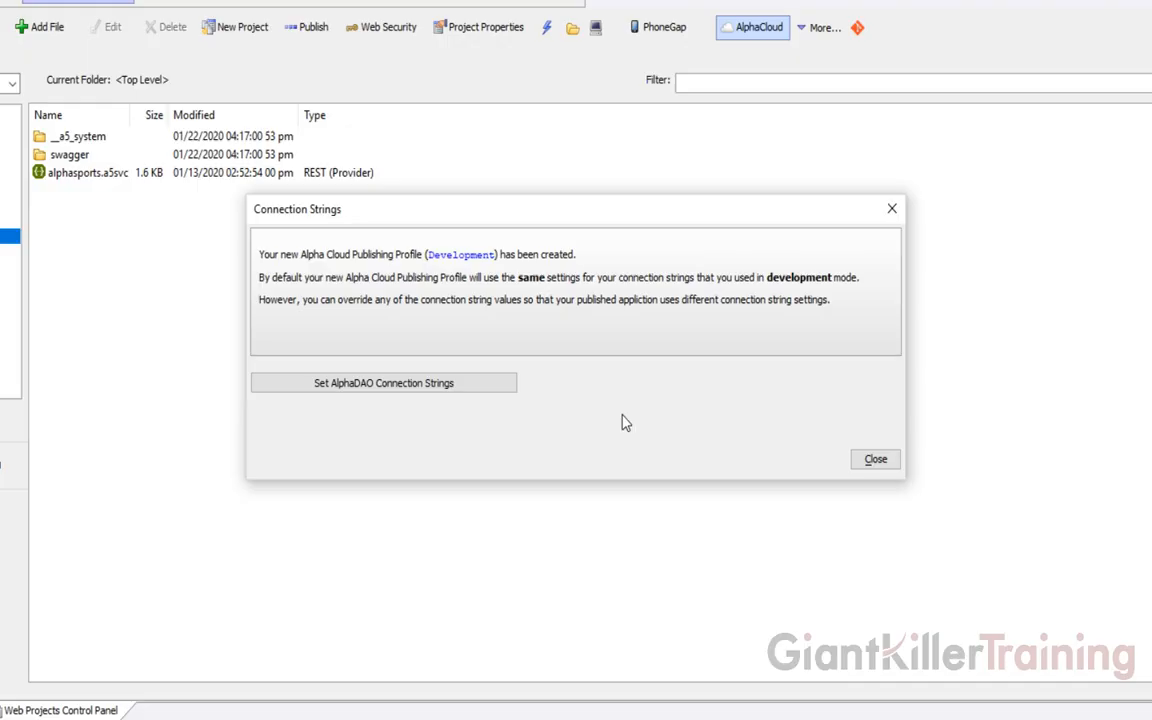
pyautogui.click(870, 459)
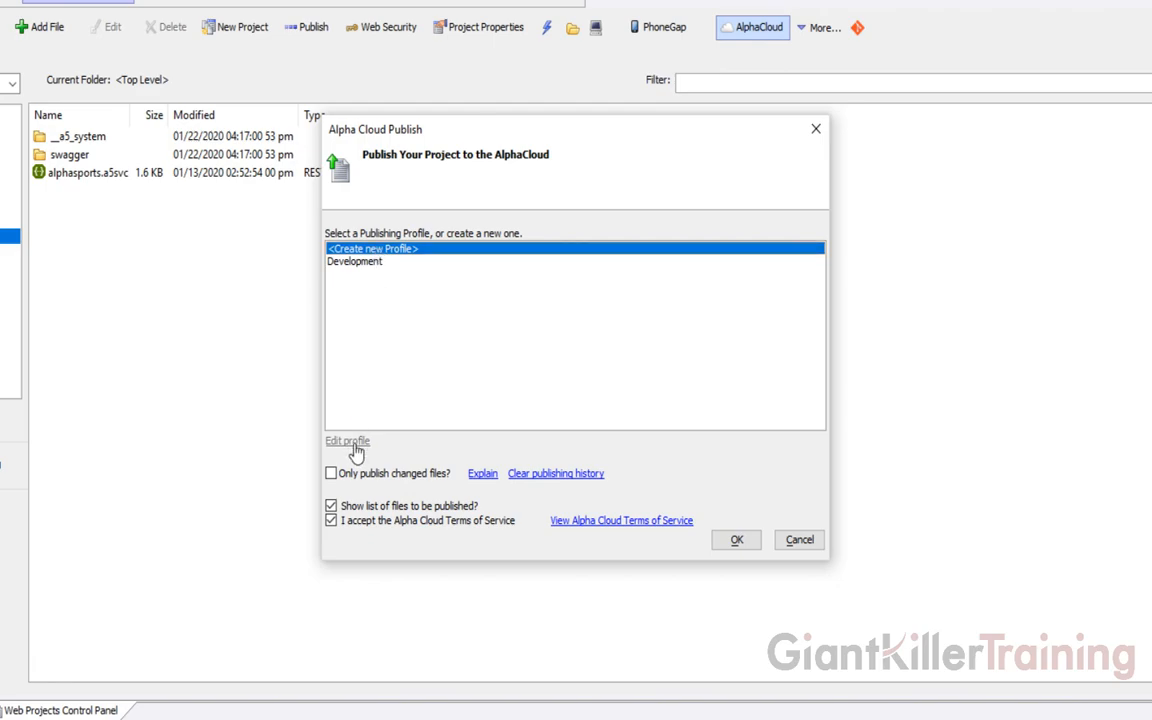
# Create a Production profile targeting the Production deployment with Complete application logging
pyautogui.click(736, 541)
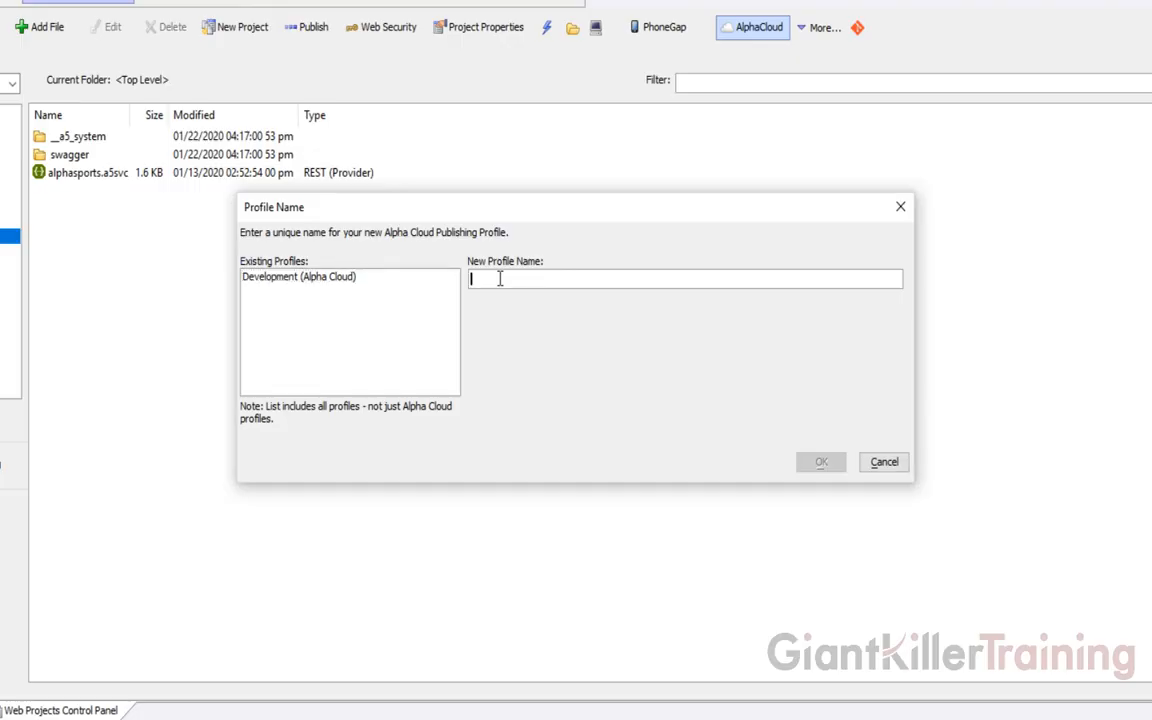
pyautogui.write('Production')
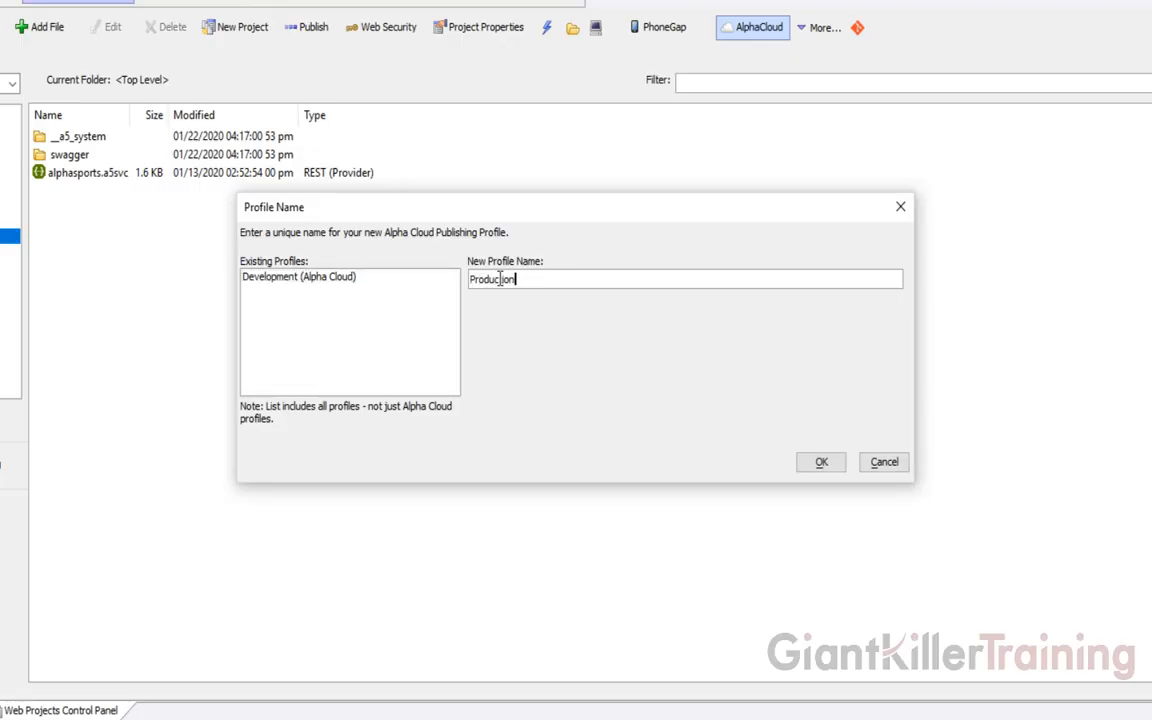
pyautogui.click(821, 462)
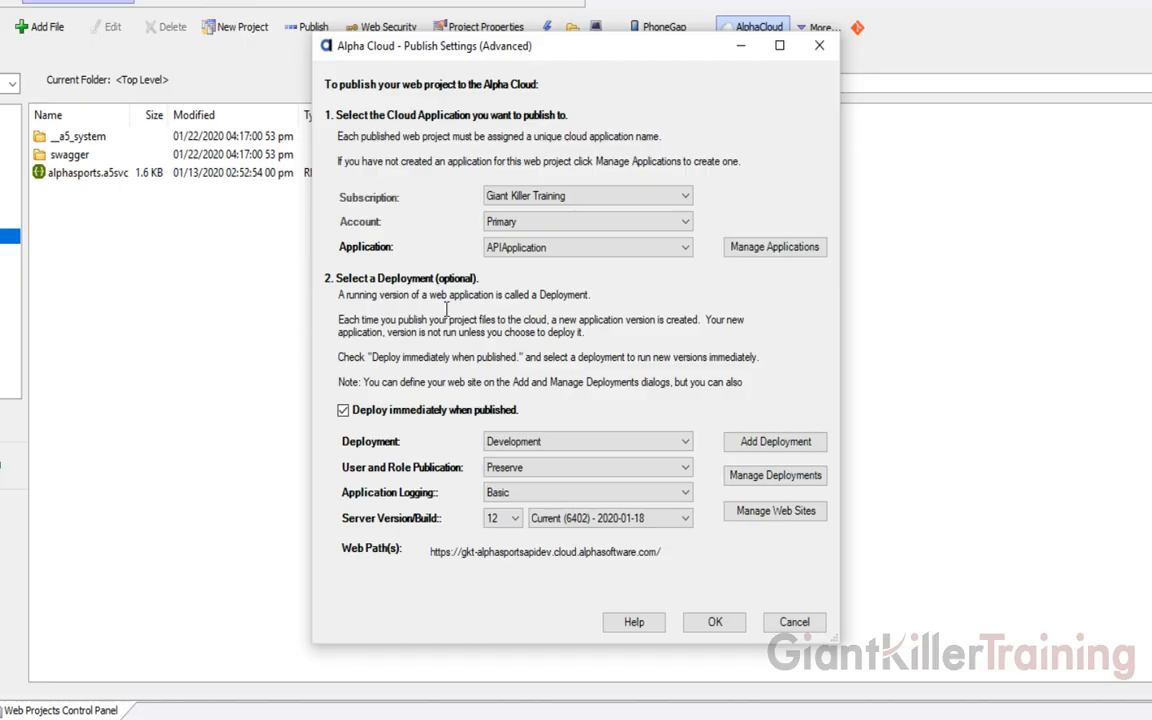
pyautogui.click(584, 447)
pyautogui.click(580, 470)
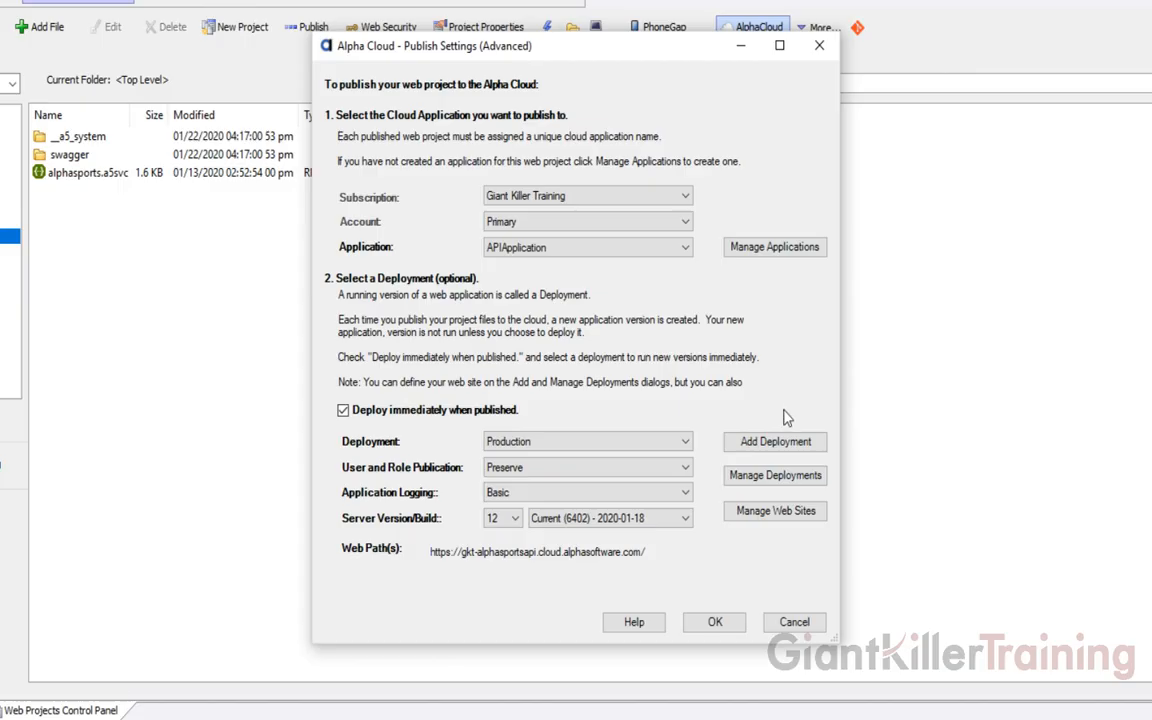
pyautogui.click(560, 493)
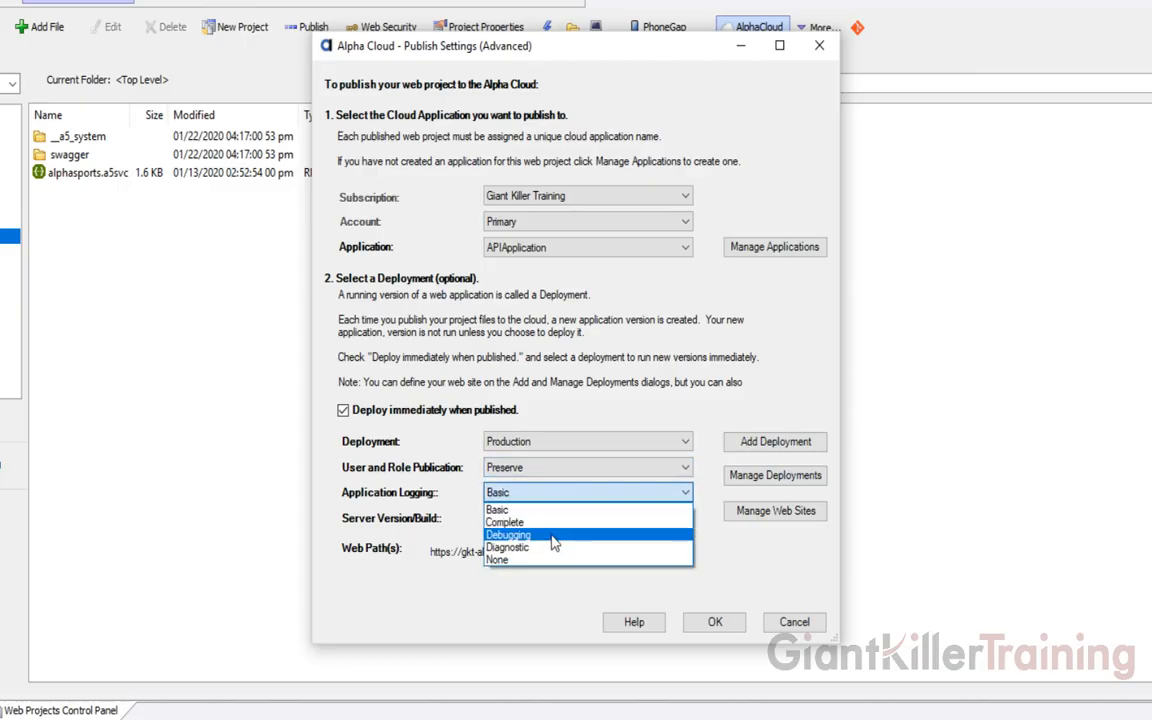
pyautogui.click(540, 523)
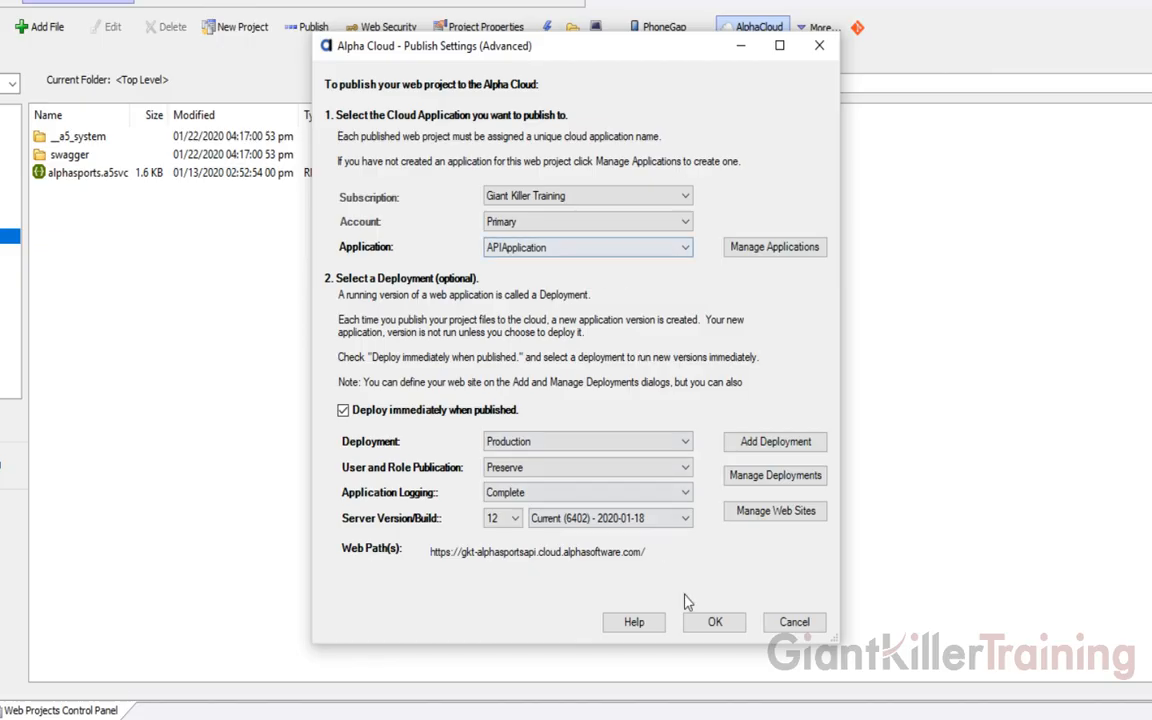
pyautogui.click(714, 623)
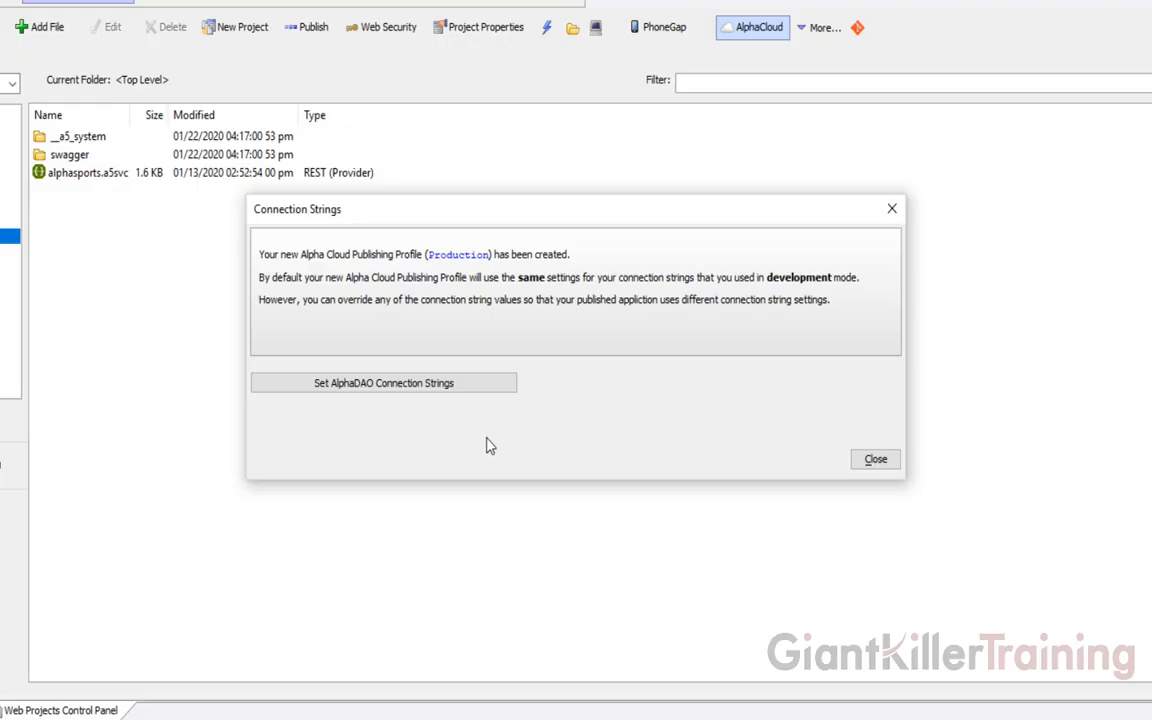
# Set the Production profile's conn AlphaDAO connection string to its MySQL default value
pyautogui.click(419, 390)
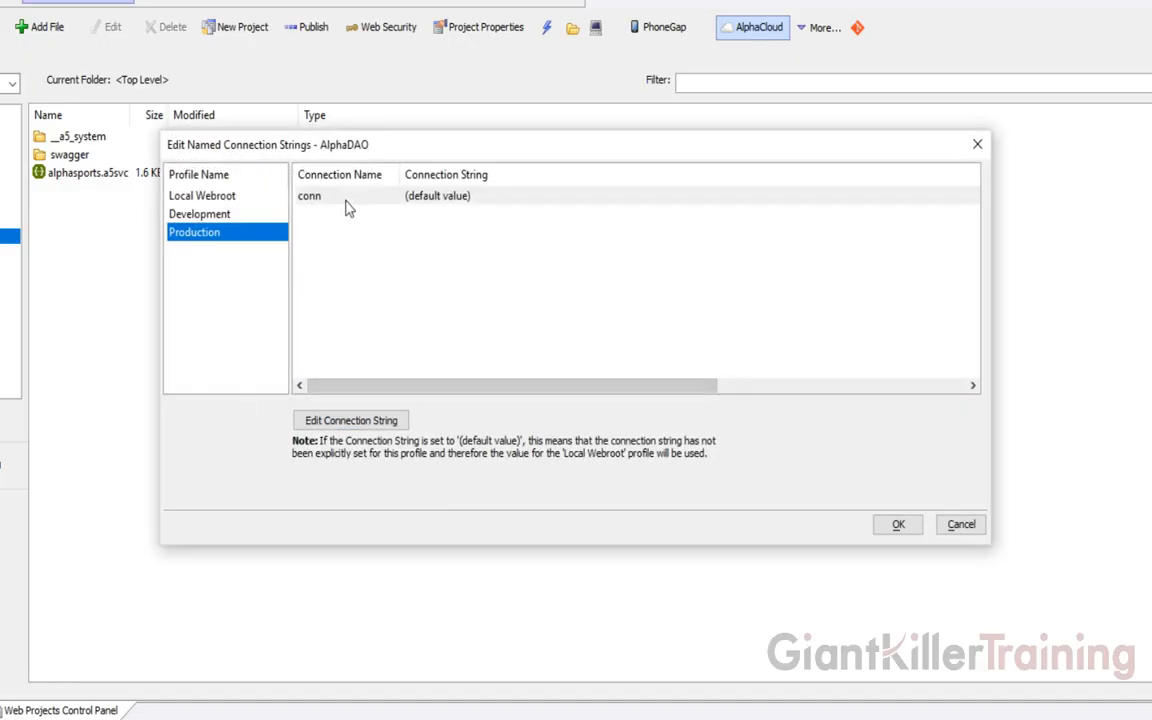
pyautogui.doubleClick(348, 207)
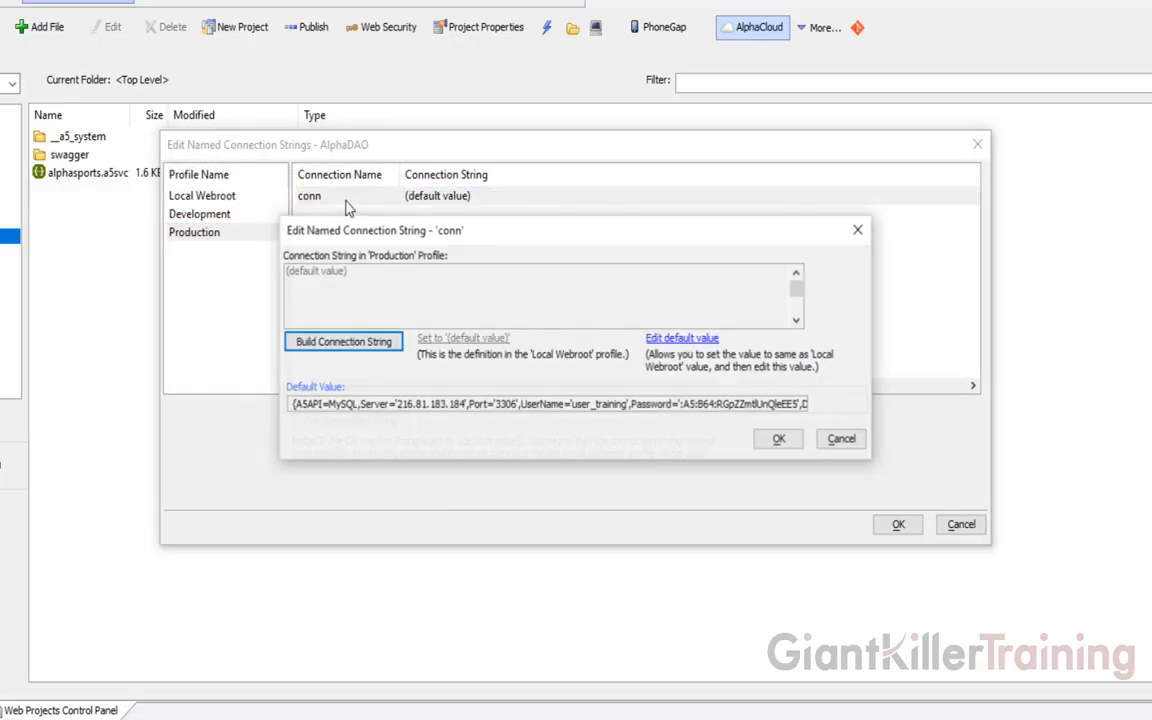
pyautogui.click(660, 340)
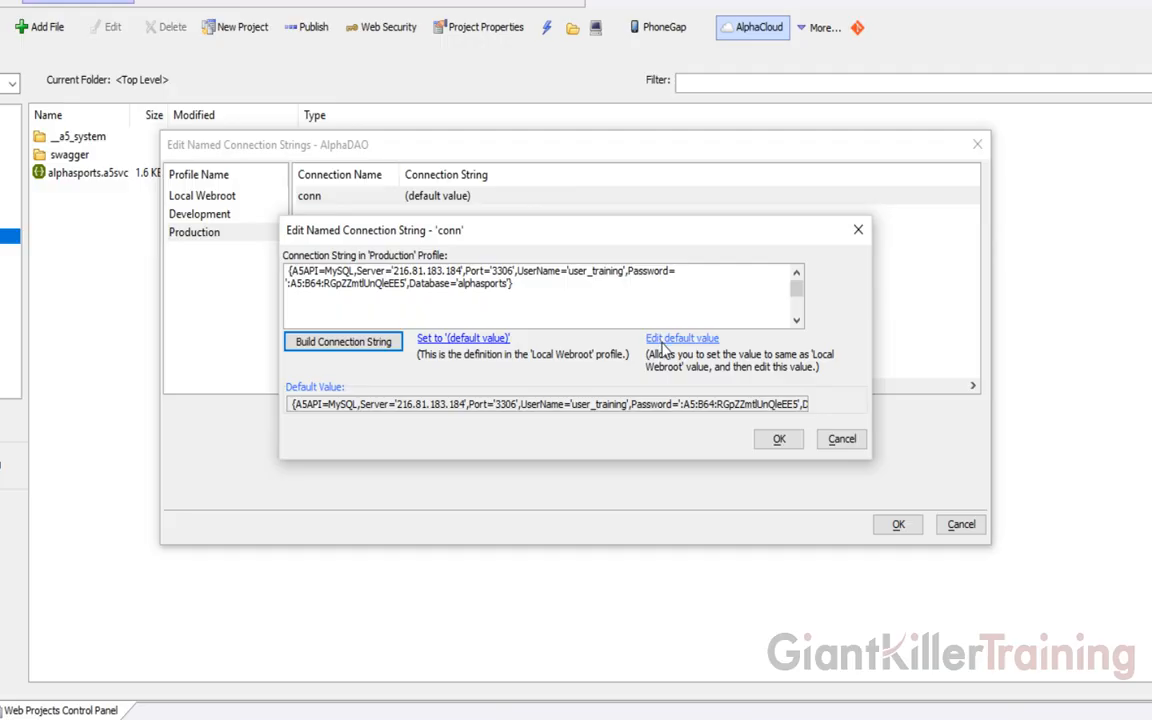
pyautogui.click(779, 438)
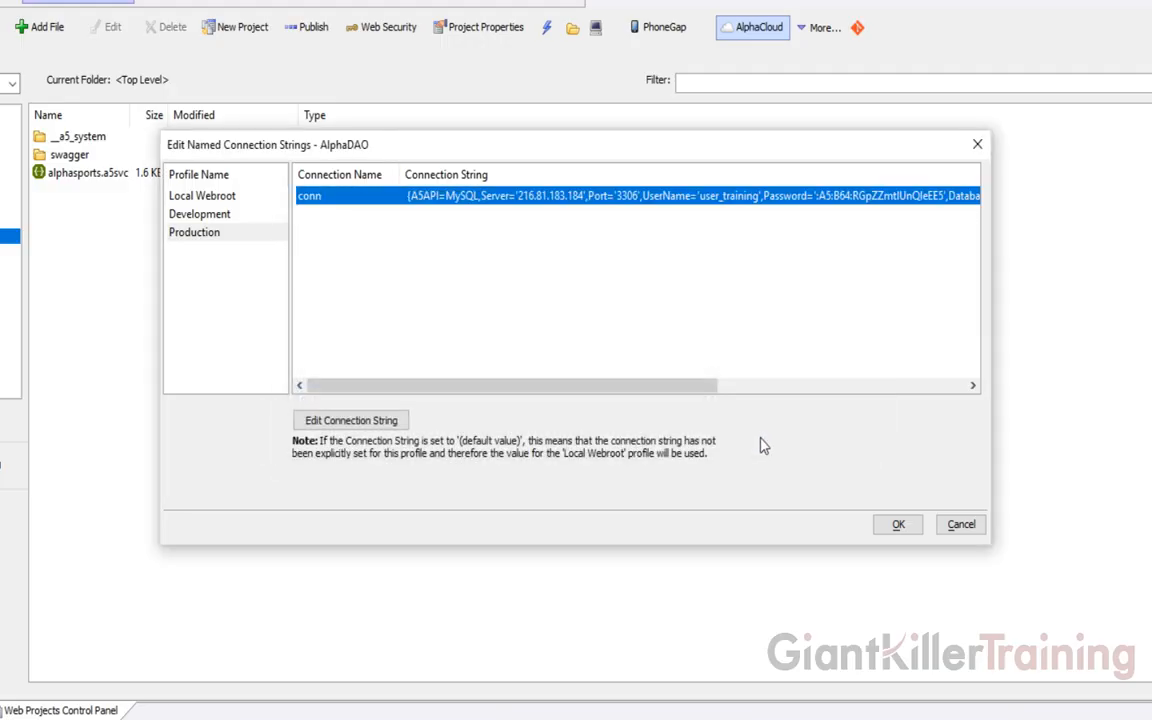
pyautogui.click(889, 524)
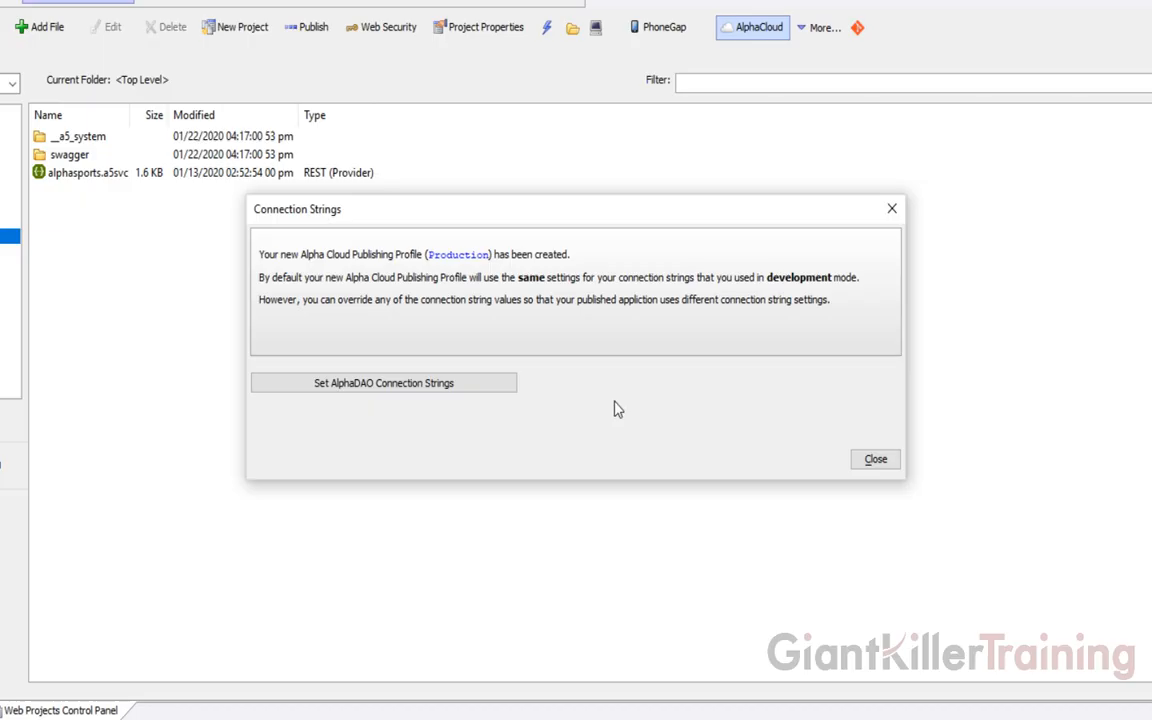
pyautogui.click(876, 461)
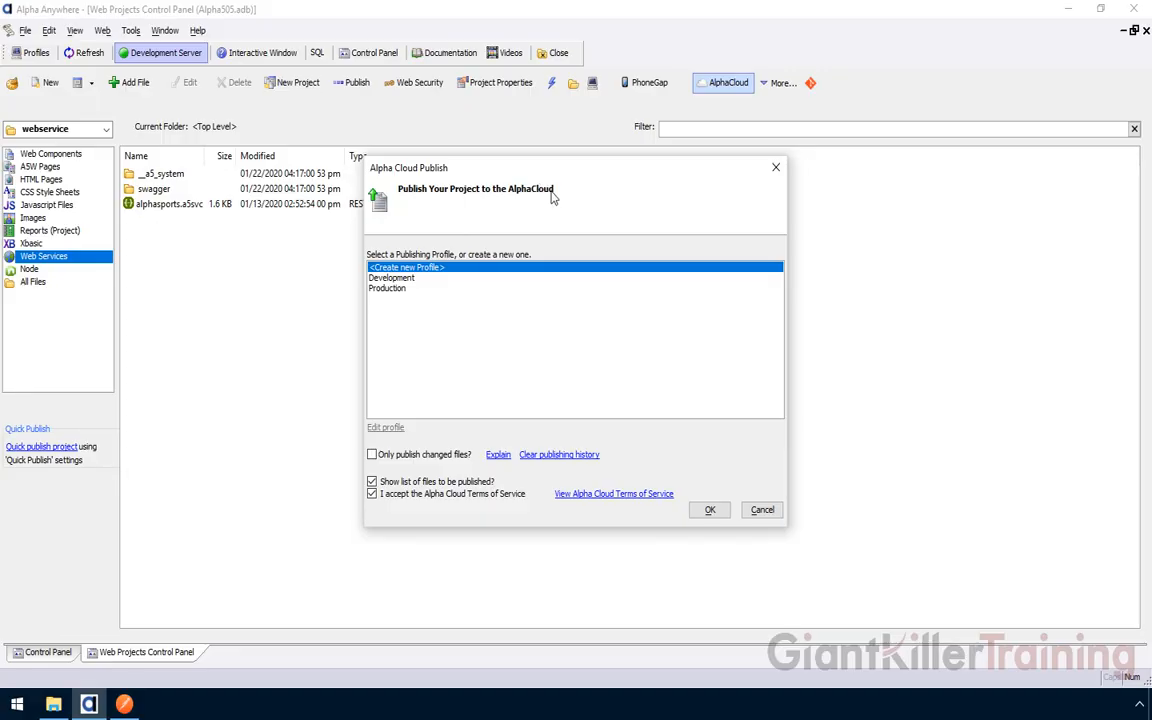
# Publish with the Development profile, keeping the file list shown, and accept the 22 files
pyautogui.click(392, 278)
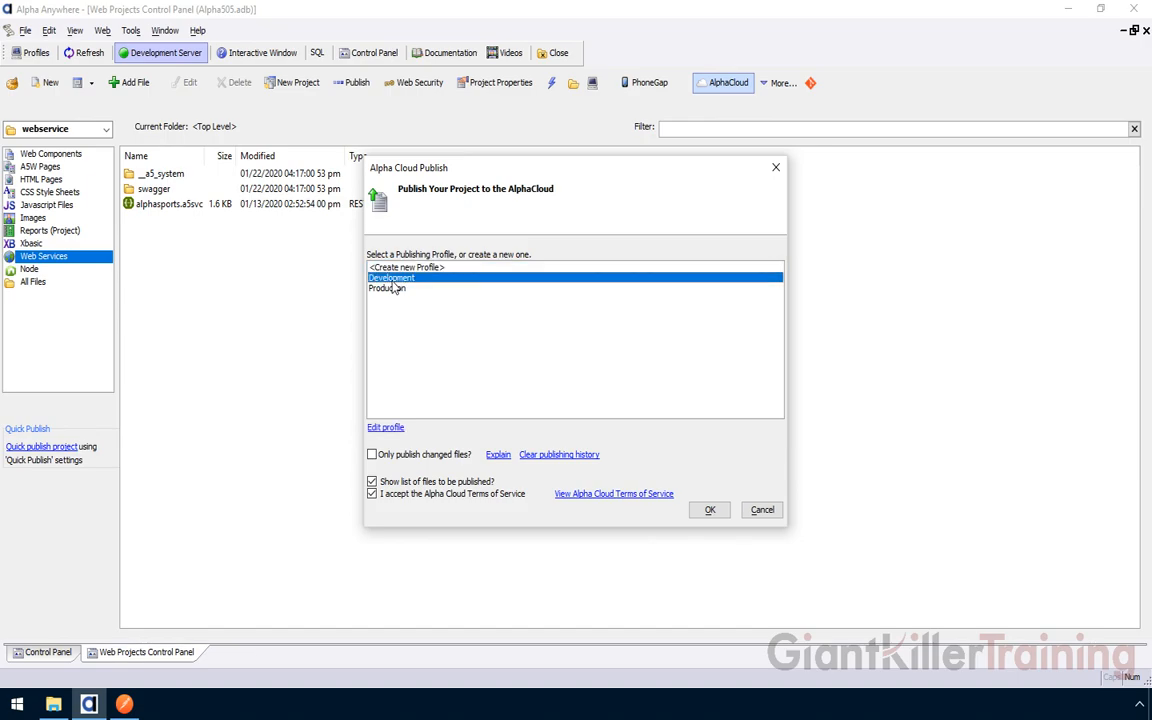
pyautogui.click(708, 510)
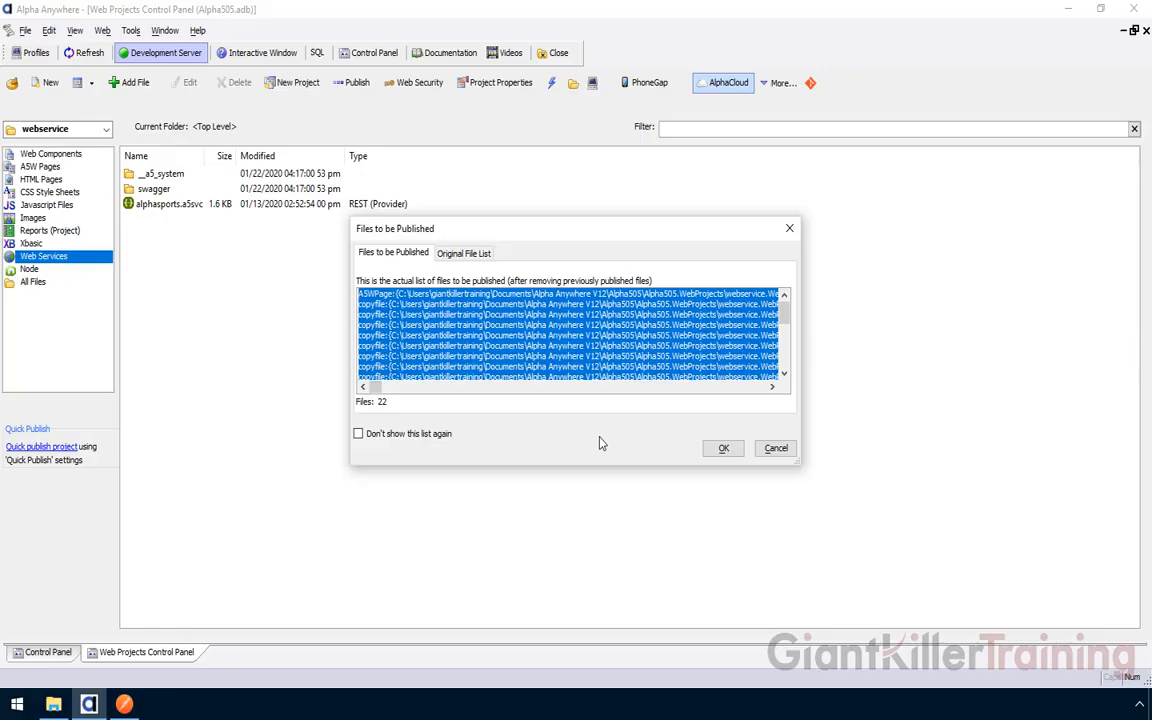
pyautogui.click(359, 434)
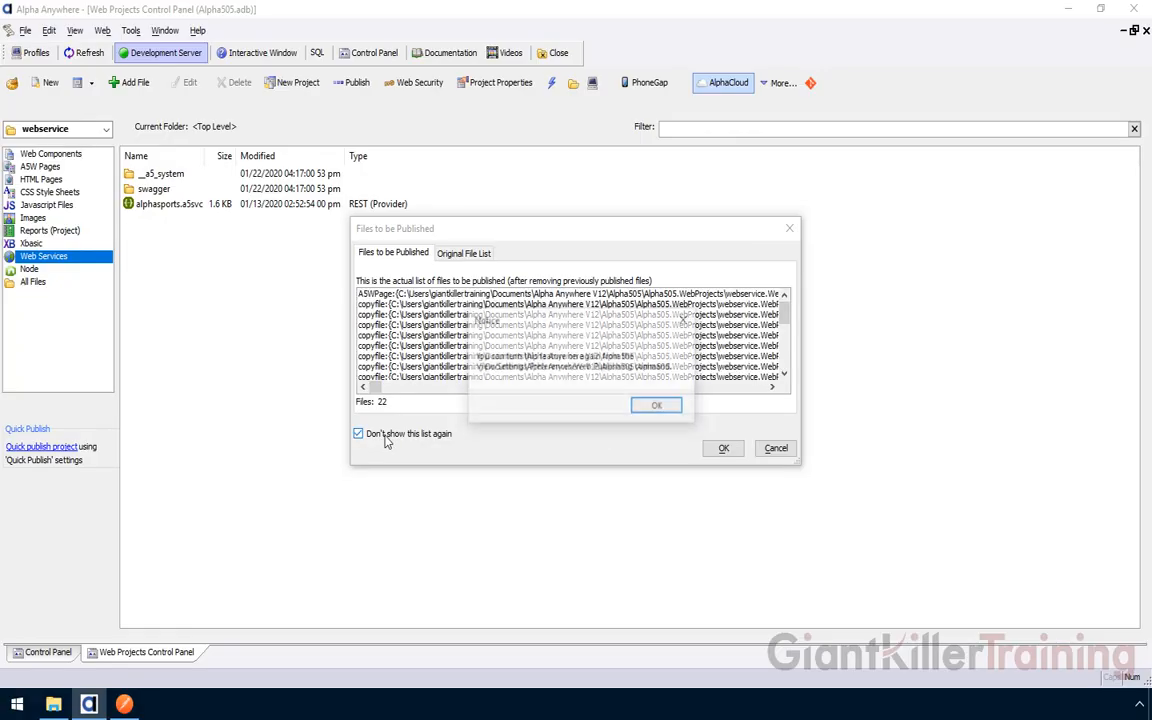
pyautogui.press('Return')
pyautogui.click(359, 434)
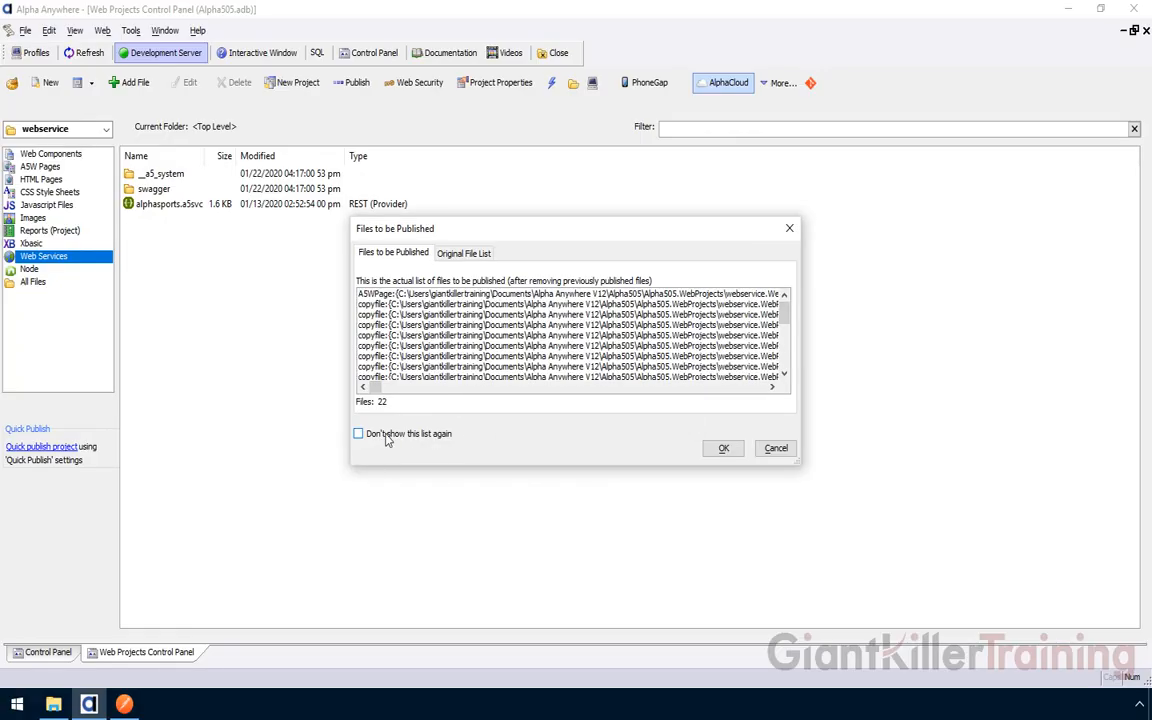
pyautogui.click(726, 451)
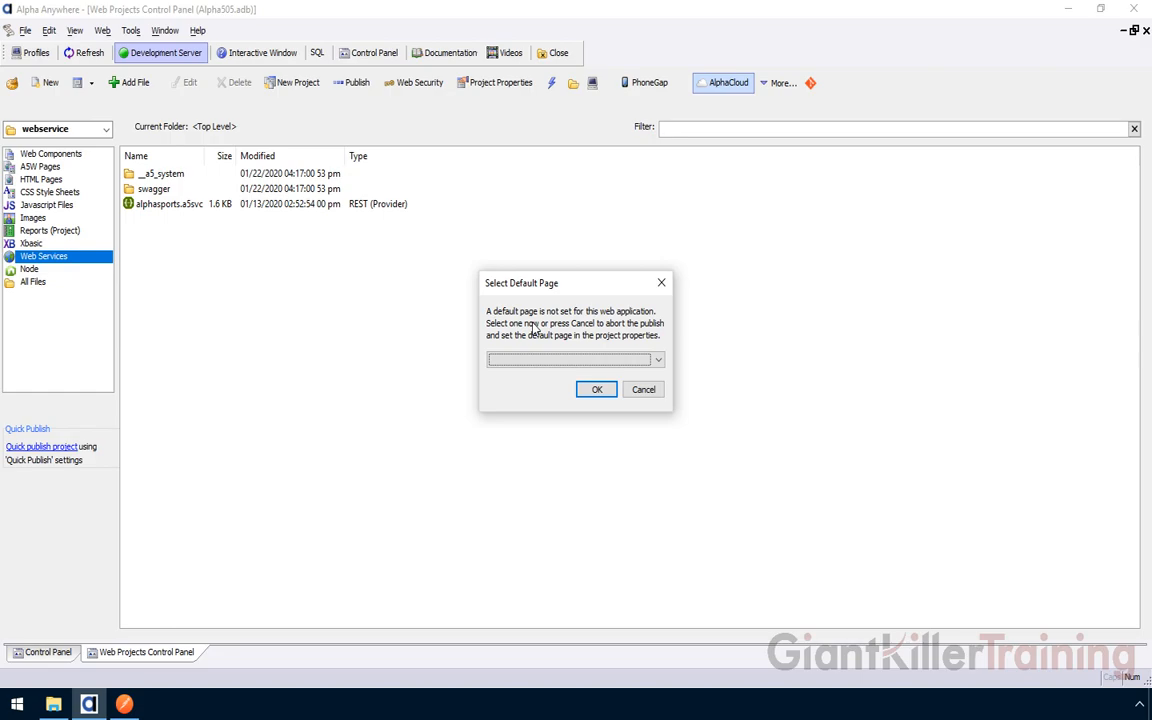
# Choose apiTestPage.a5w as the web application's default page and confirm to continue publishing
pyautogui.click(556, 361)
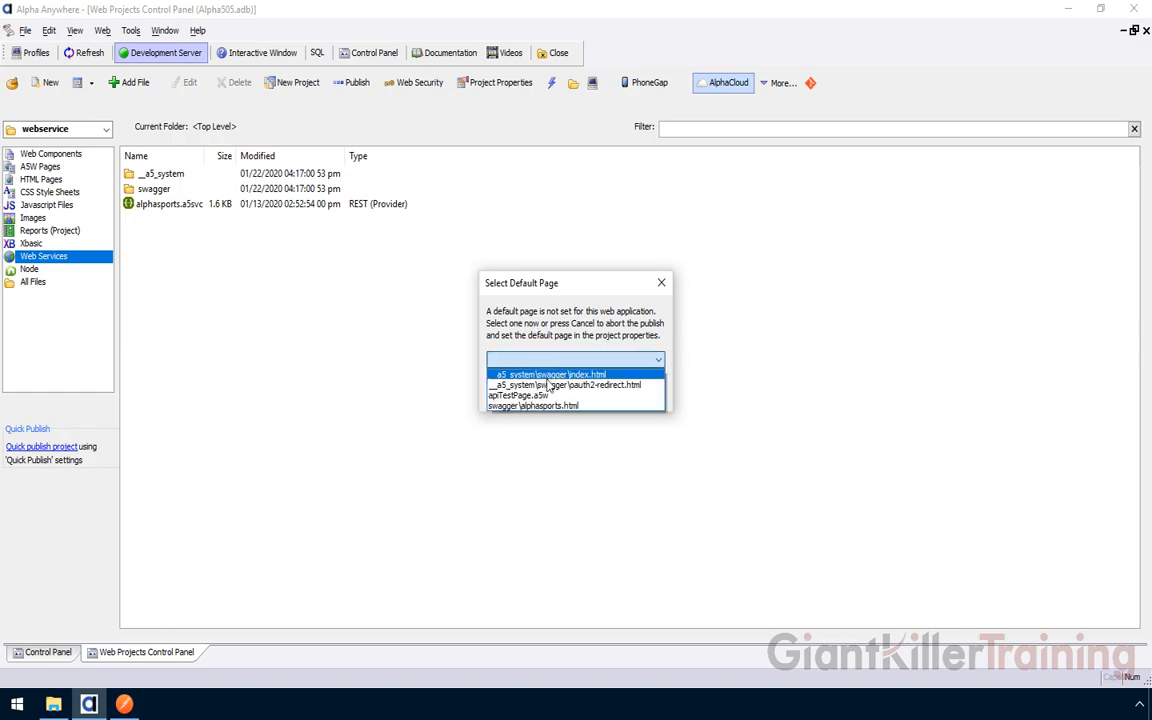
pyautogui.click(524, 395)
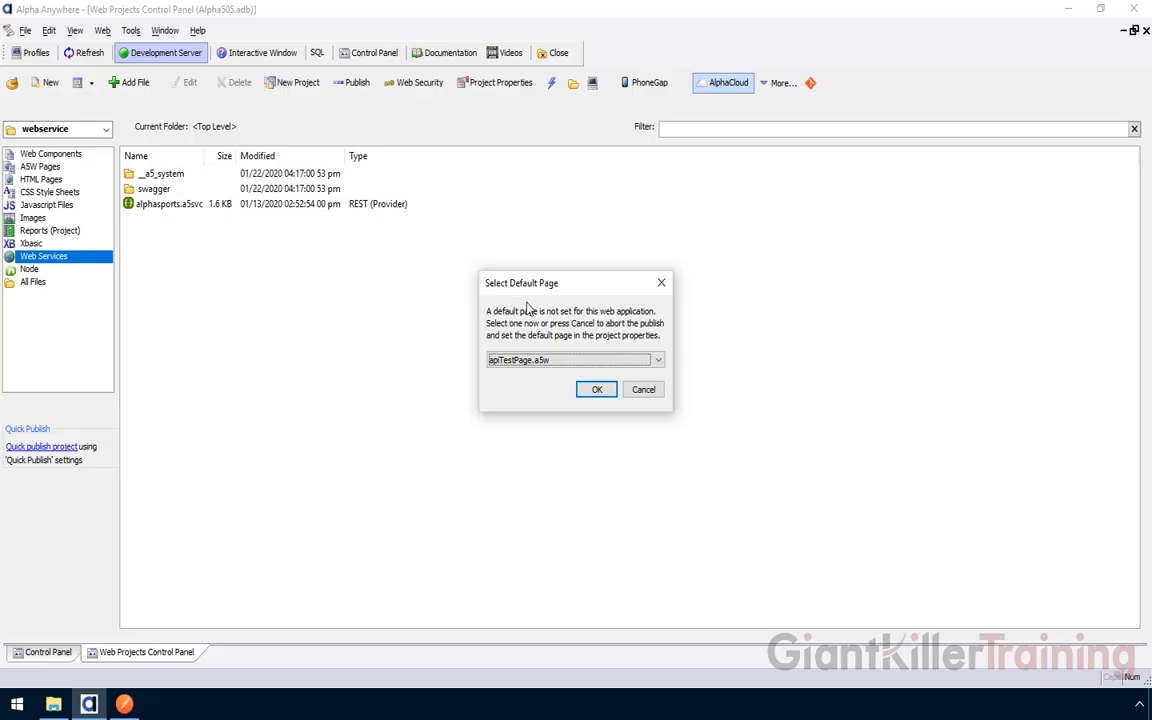
pyautogui.click(597, 390)
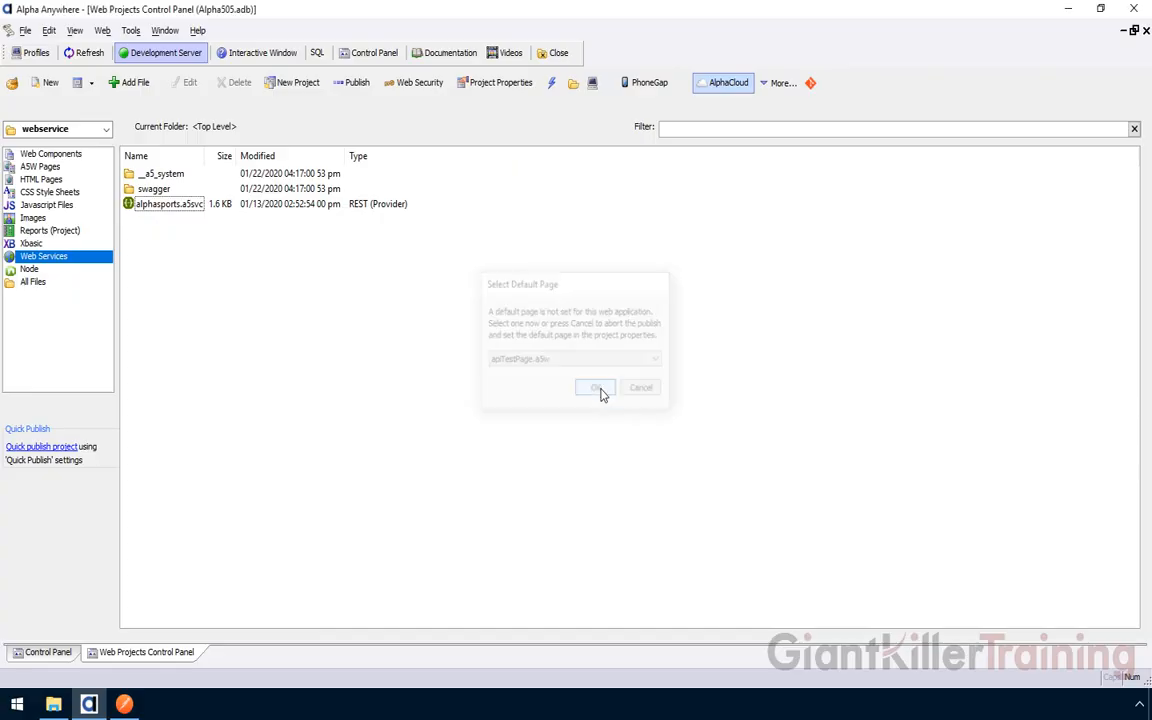
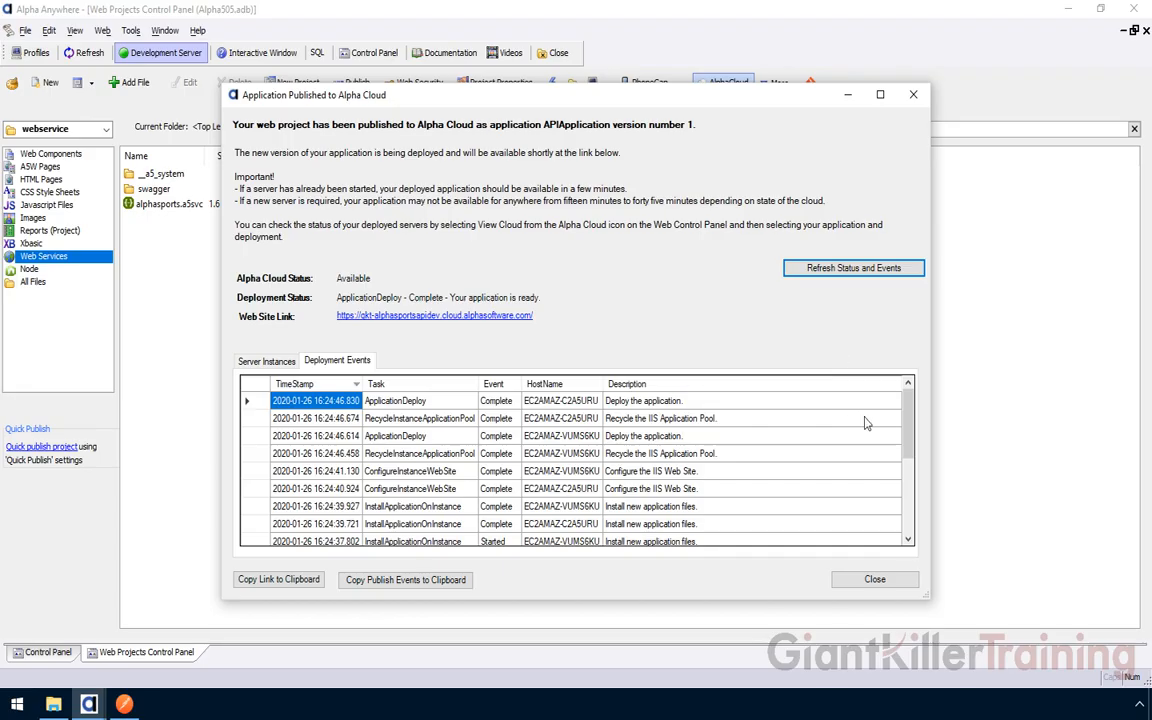
# Review the Deployment Events list, then open the deployed app's Web Site Link in the browser
pyautogui.moveTo(907, 425); pyautogui.dragTo(579, 327)
pyautogui.moveTo(908, 428); pyautogui.dragTo(906, 400)
pyautogui.click(454, 318)
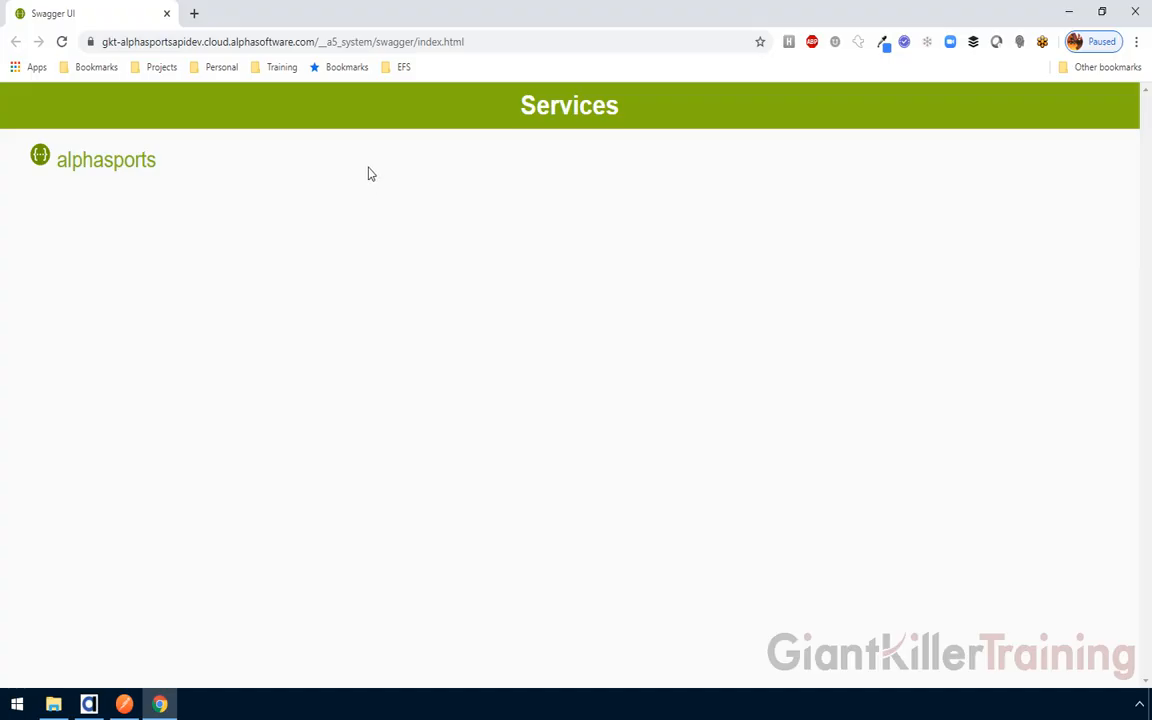
# Open the alphasports service docs and expand POST /product_select to inspect its pagesize parameter
pyautogui.click(124, 172)
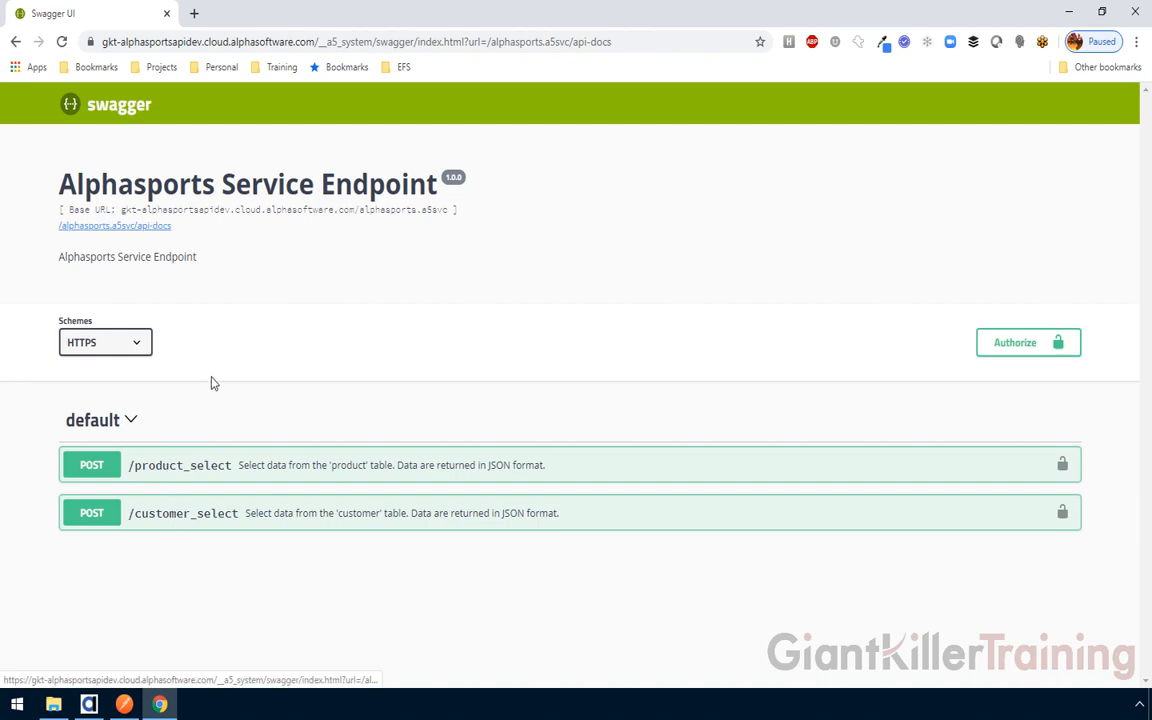
pyautogui.click(96, 477)
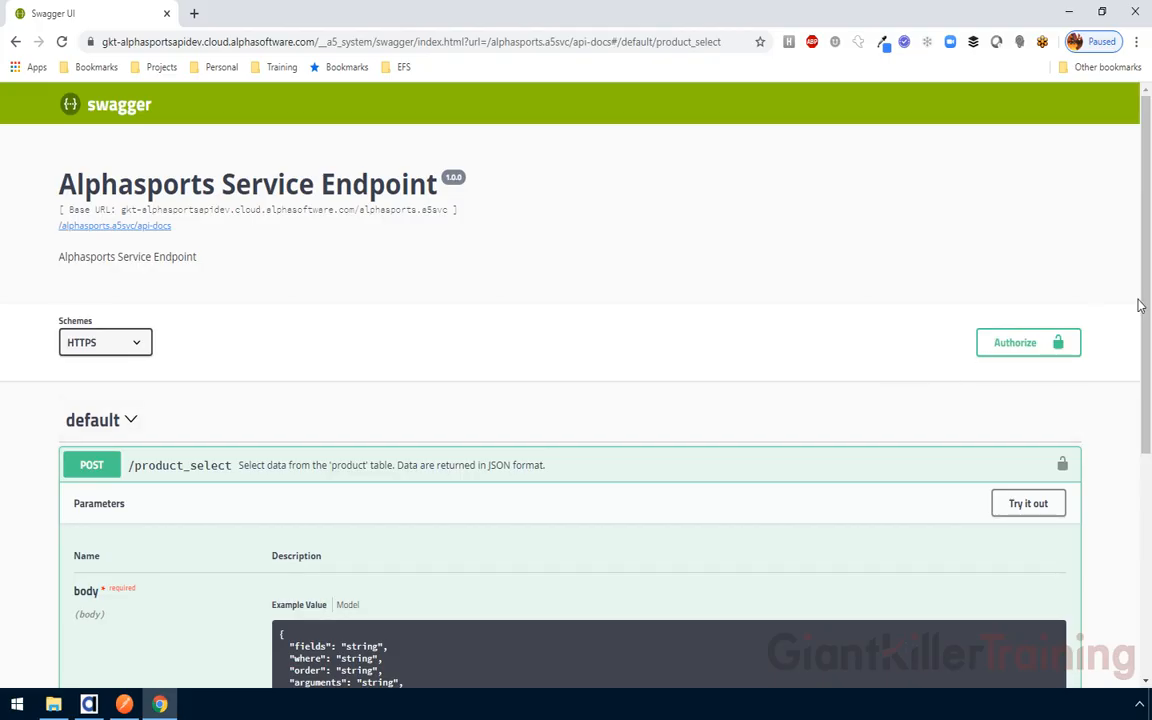
pyautogui.scroll(-5, 1138, 305)
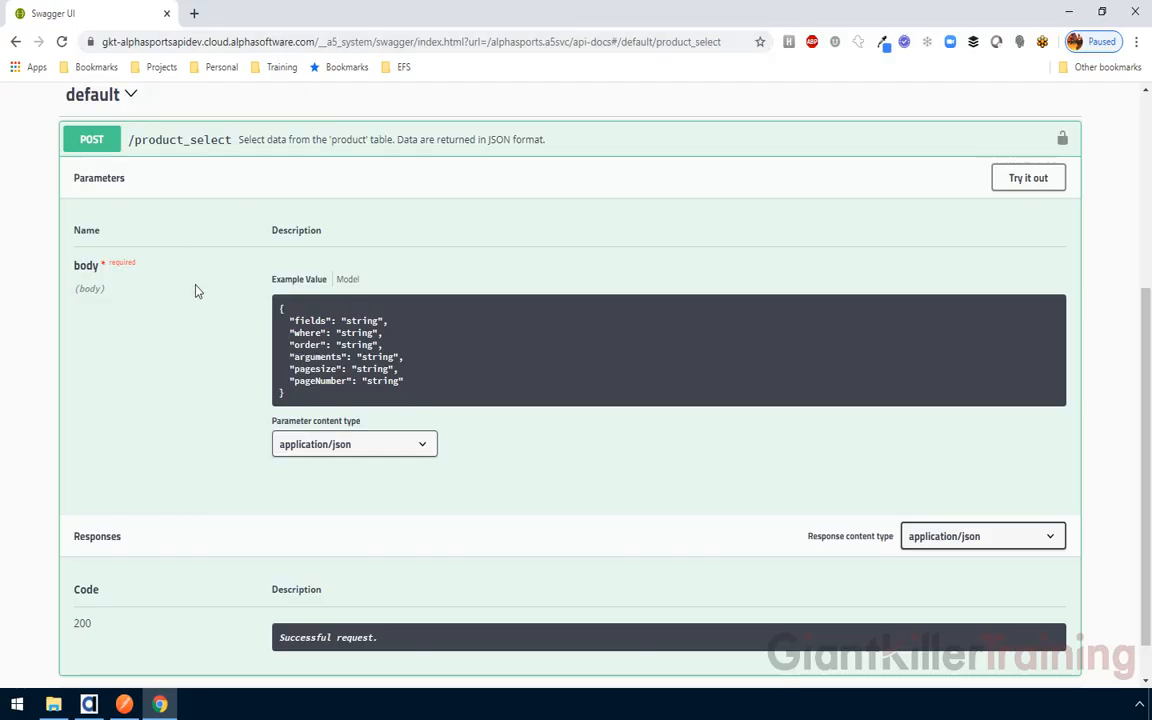
pyautogui.moveTo(357, 369); pyautogui.dragTo(386, 370)
pyautogui.click(518, 197)
# Execute POST /product_select with pagesize 20 and pageNumber 4 and view the response
pyautogui.click(1015, 189)
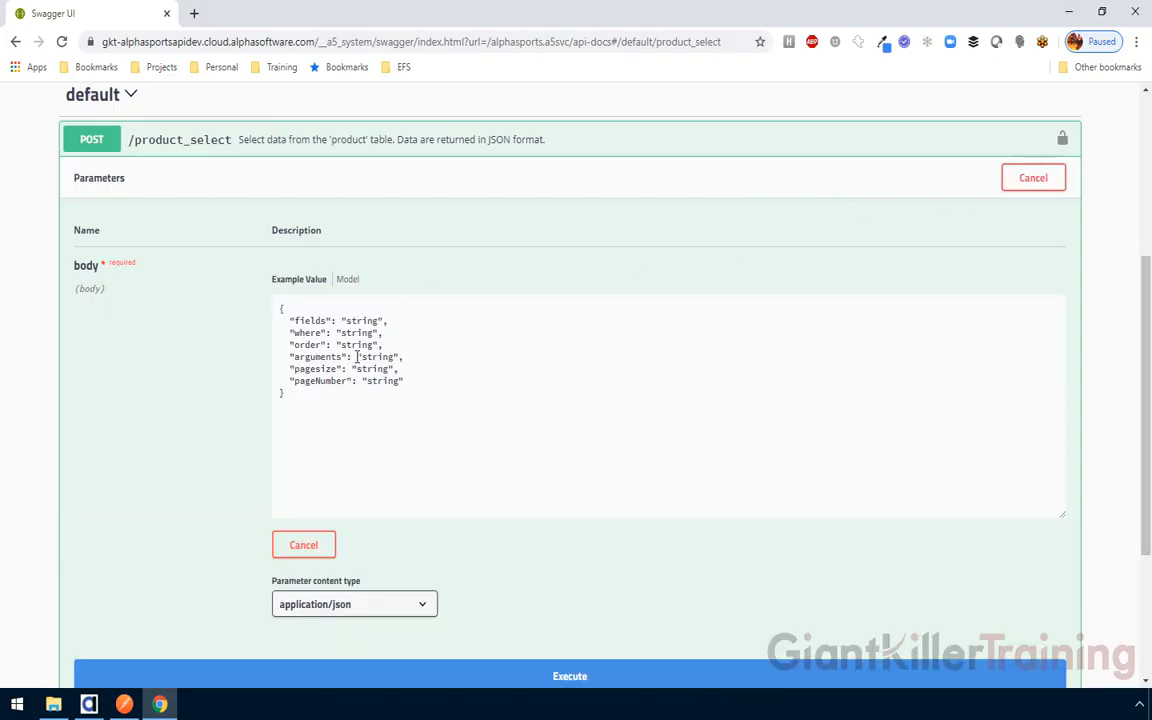
pyautogui.moveTo(355, 369); pyautogui.dragTo(389, 371)
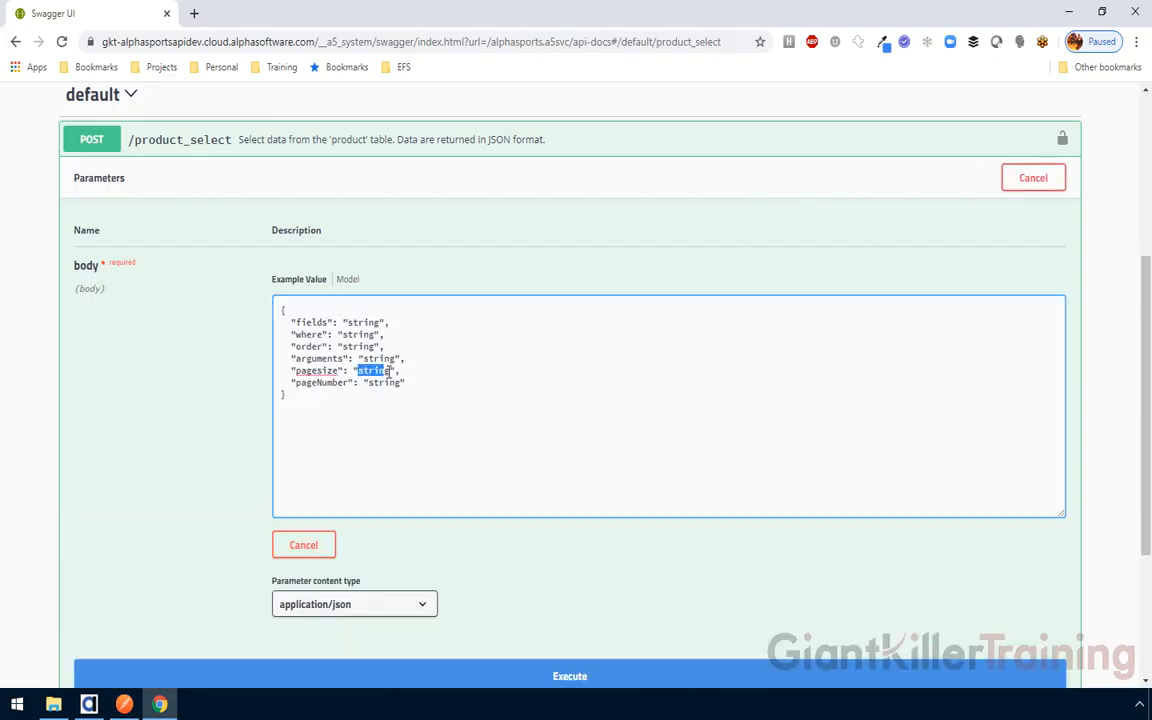
pyautogui.write('20')
pyautogui.moveTo(369, 382); pyautogui.dragTo(397, 383)
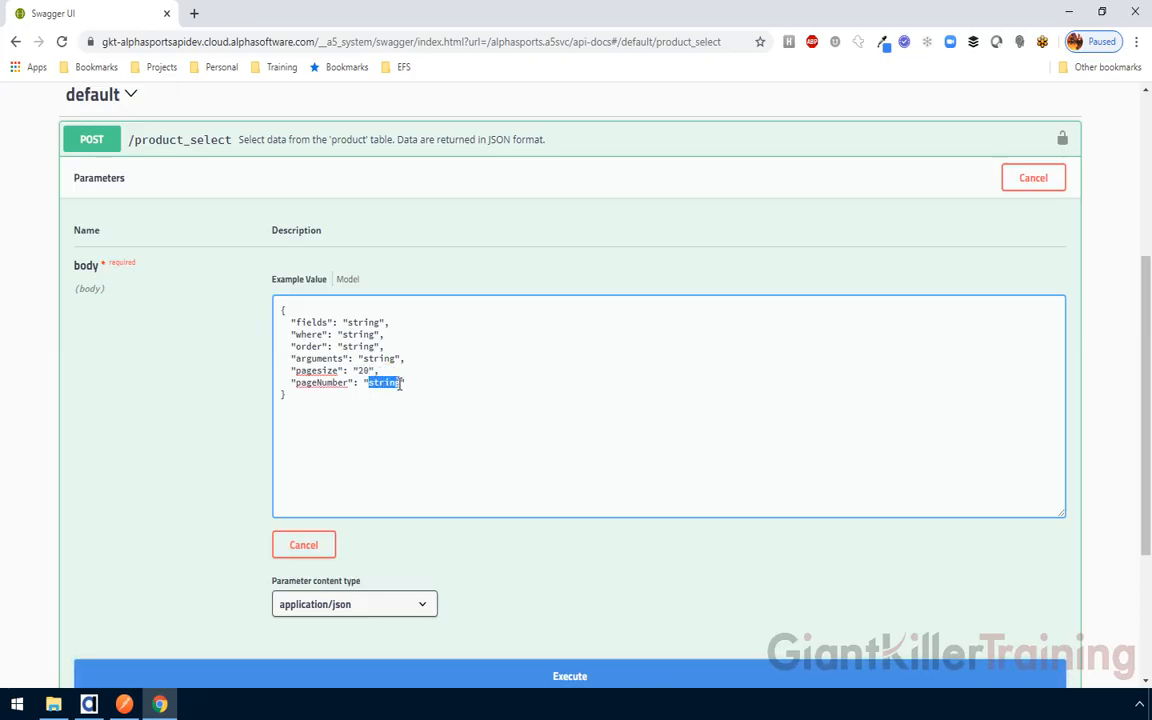
pyautogui.write('4')
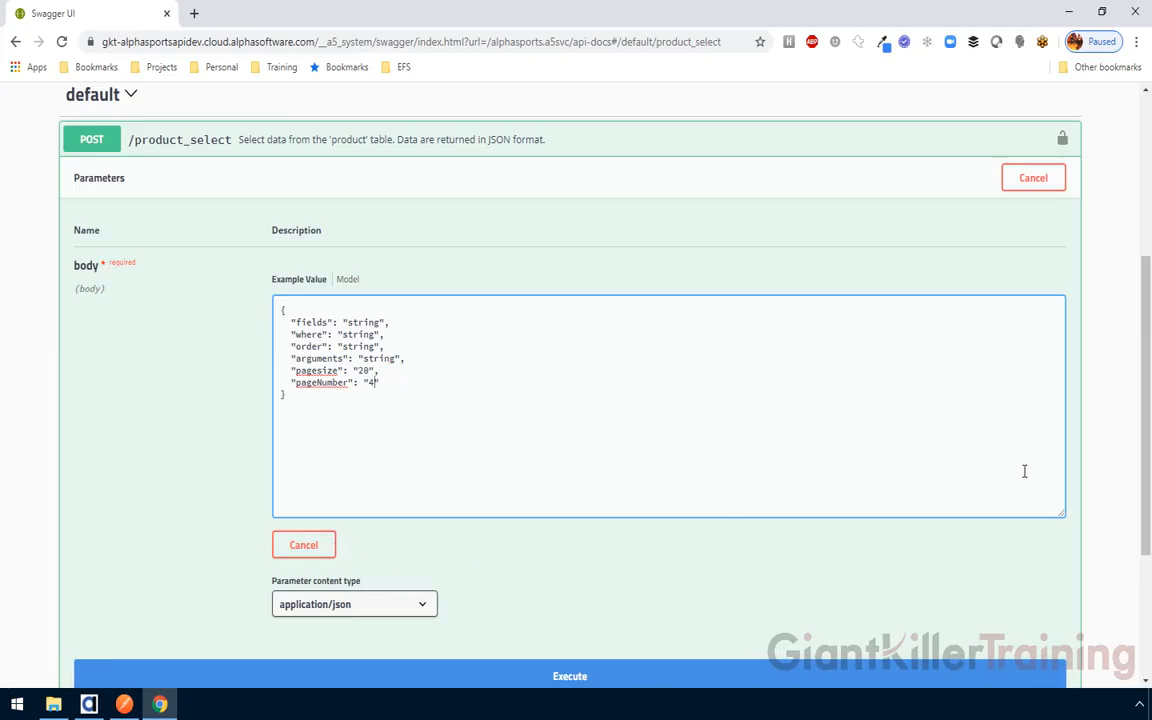
pyautogui.scroll(-2, 1138, 329)
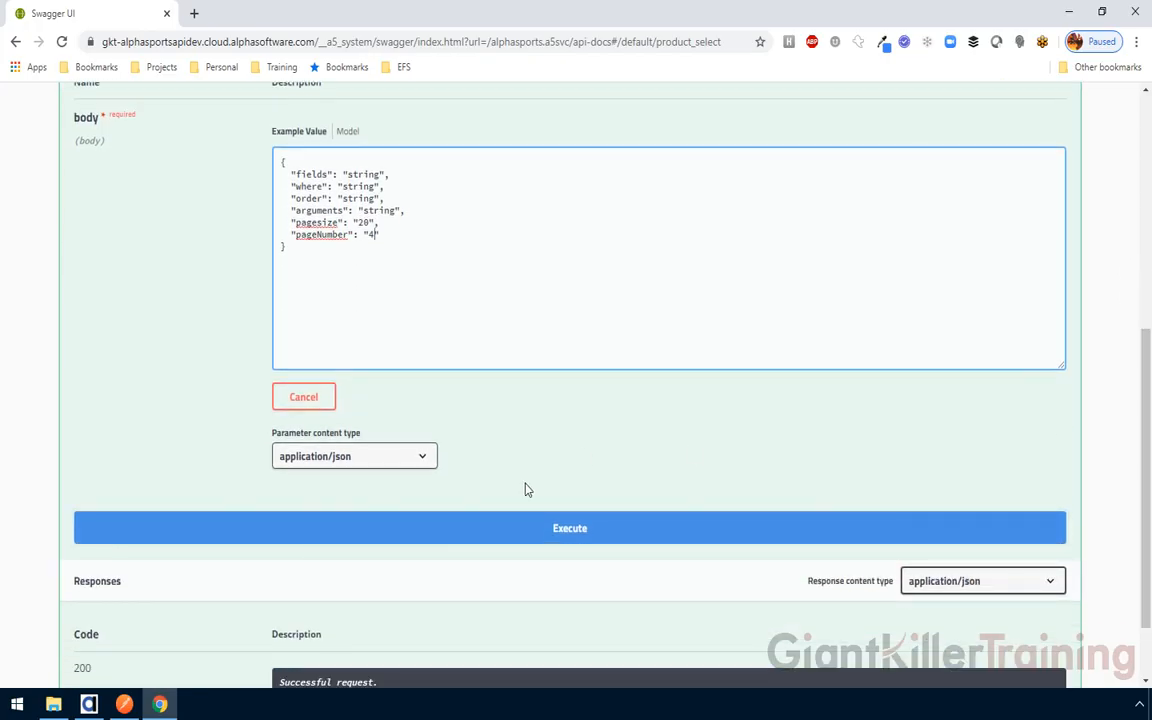
pyautogui.click(550, 528)
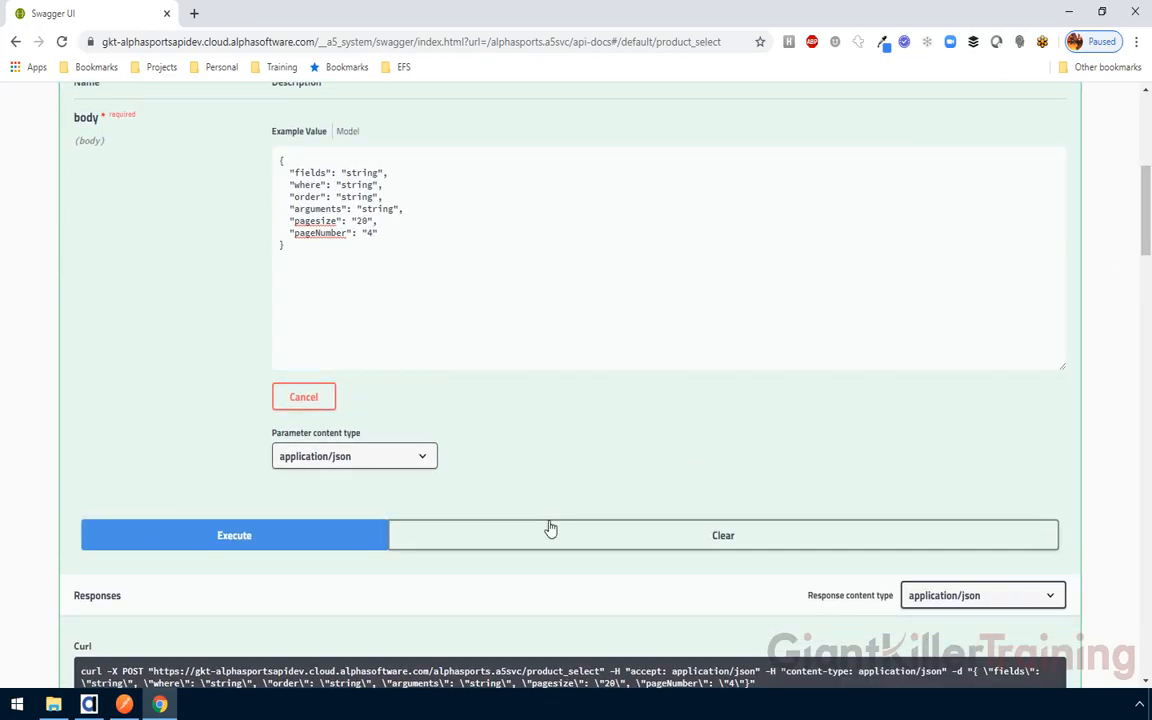
pyautogui.scroll(-5, 1148, 320)
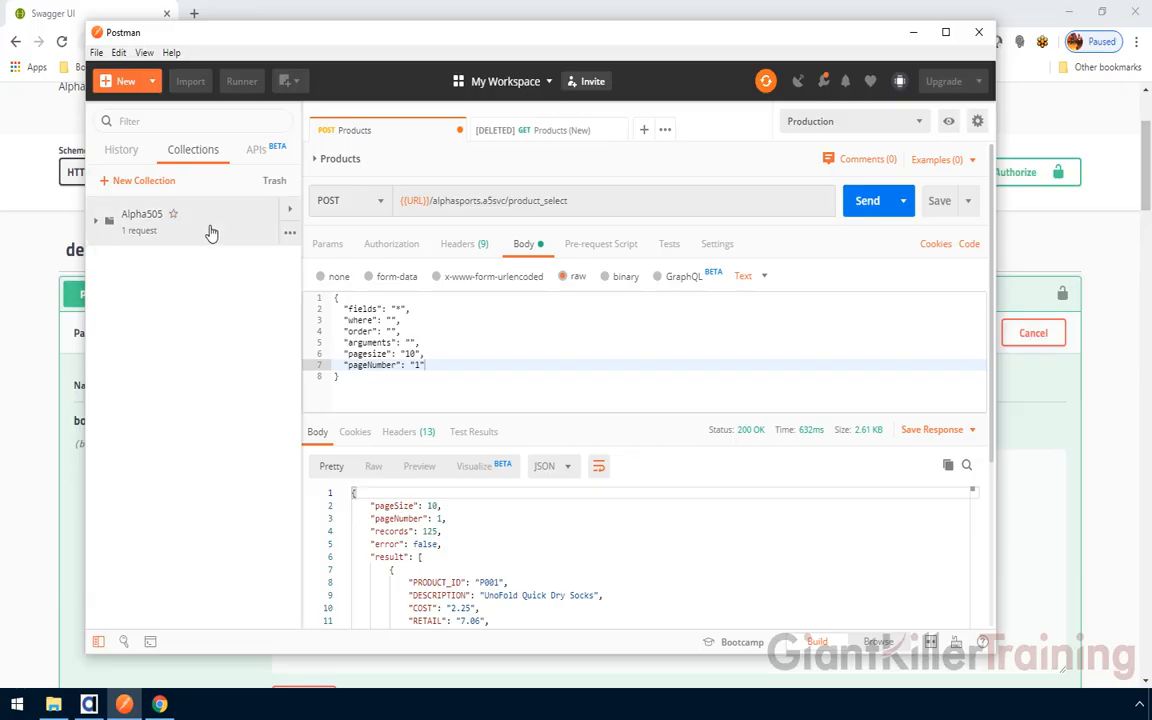
# Add a new request named 'Products (New)' to the Alpha505 collection
pyautogui.click(291, 236)
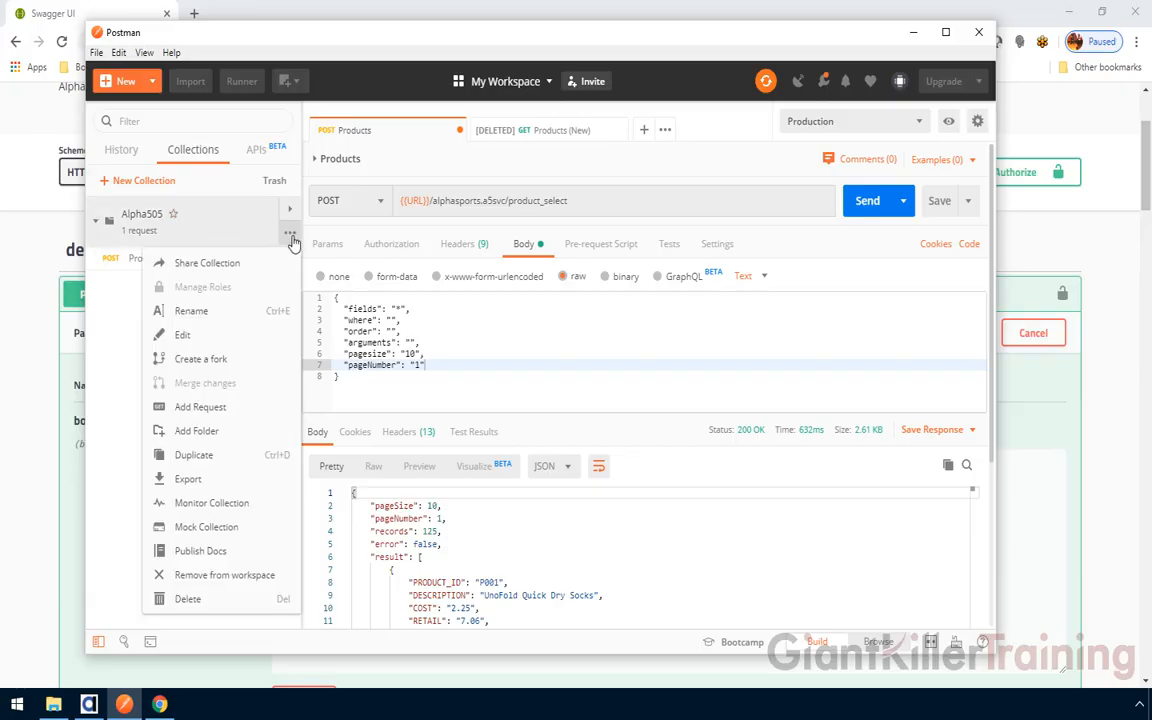
pyautogui.click(205, 410)
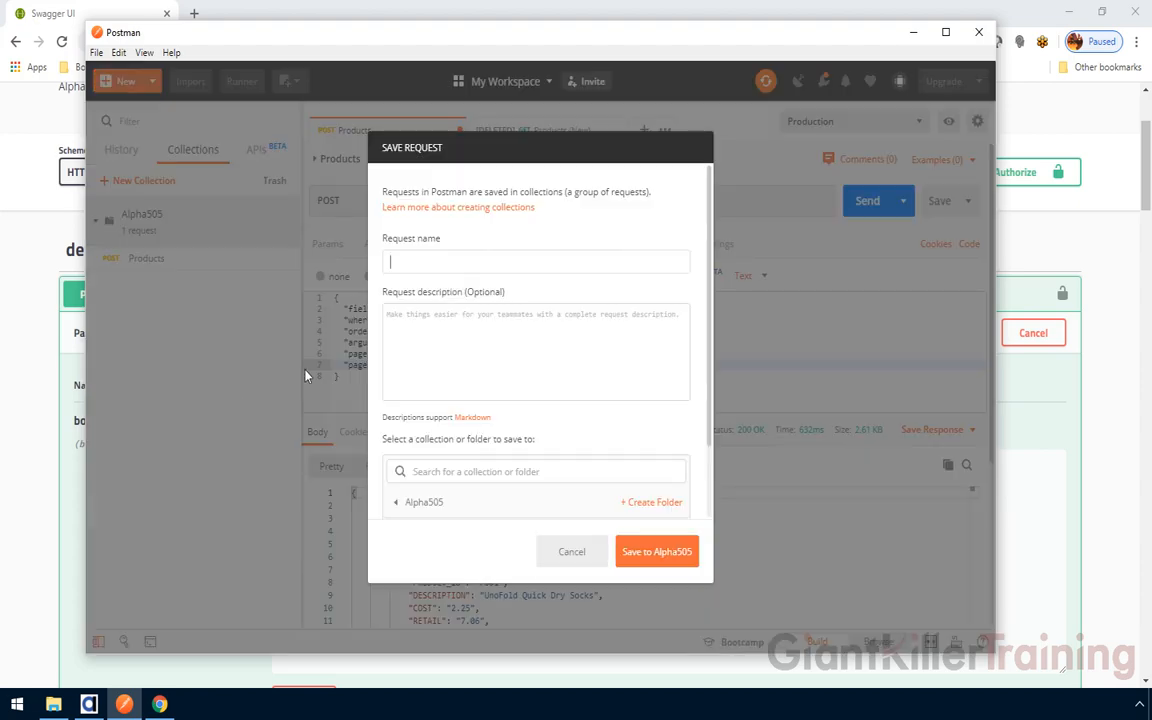
pyautogui.write('Products (New)')
pyautogui.click(655, 556)
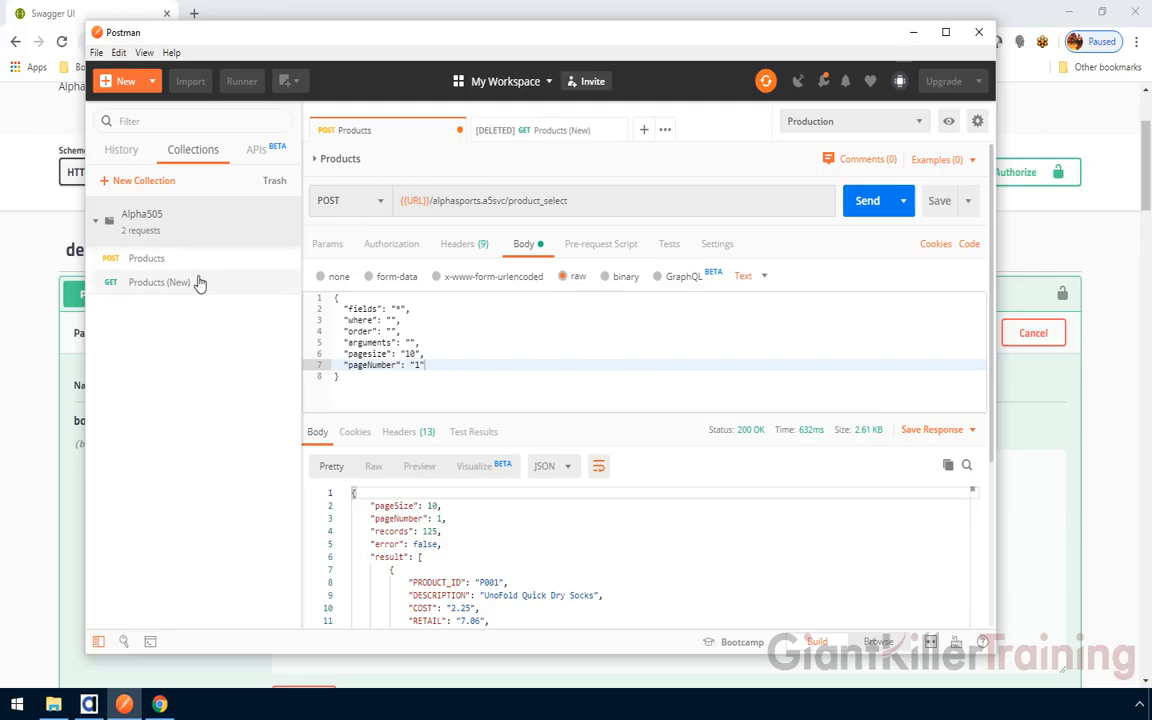
# Open Products (New), close the stale [DELETED] tab, and return to Swagger UI
pyautogui.click(204, 283)
pyautogui.click(572, 131)
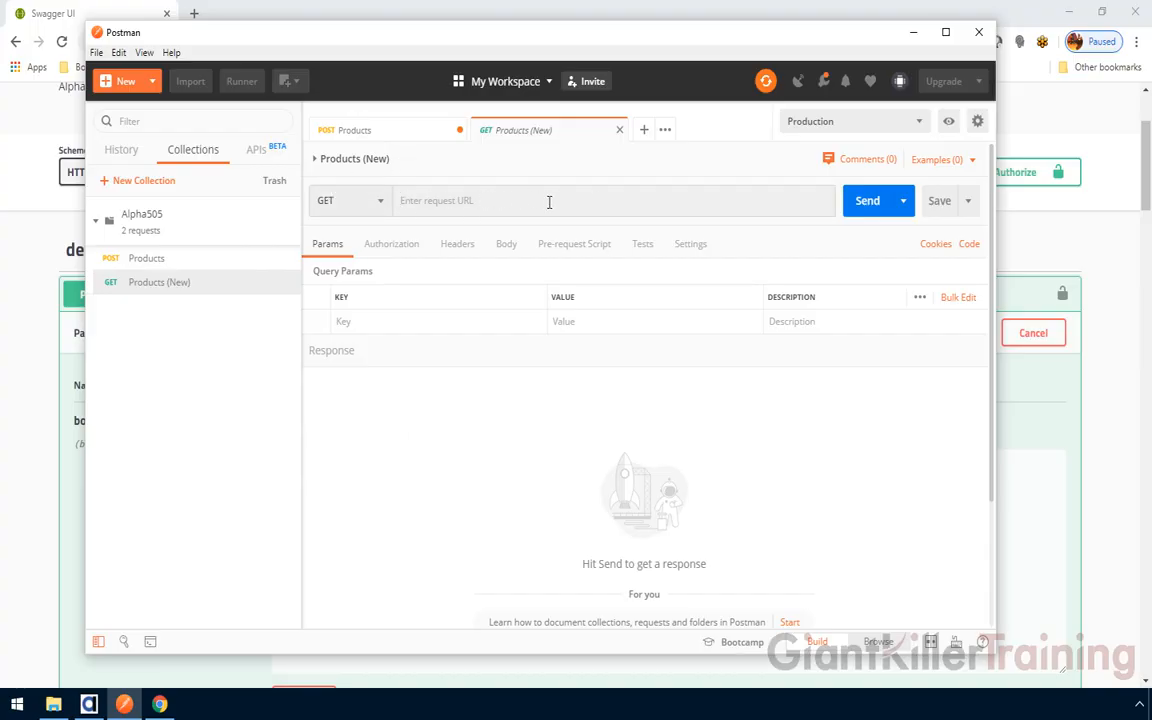
pyautogui.click(26, 291)
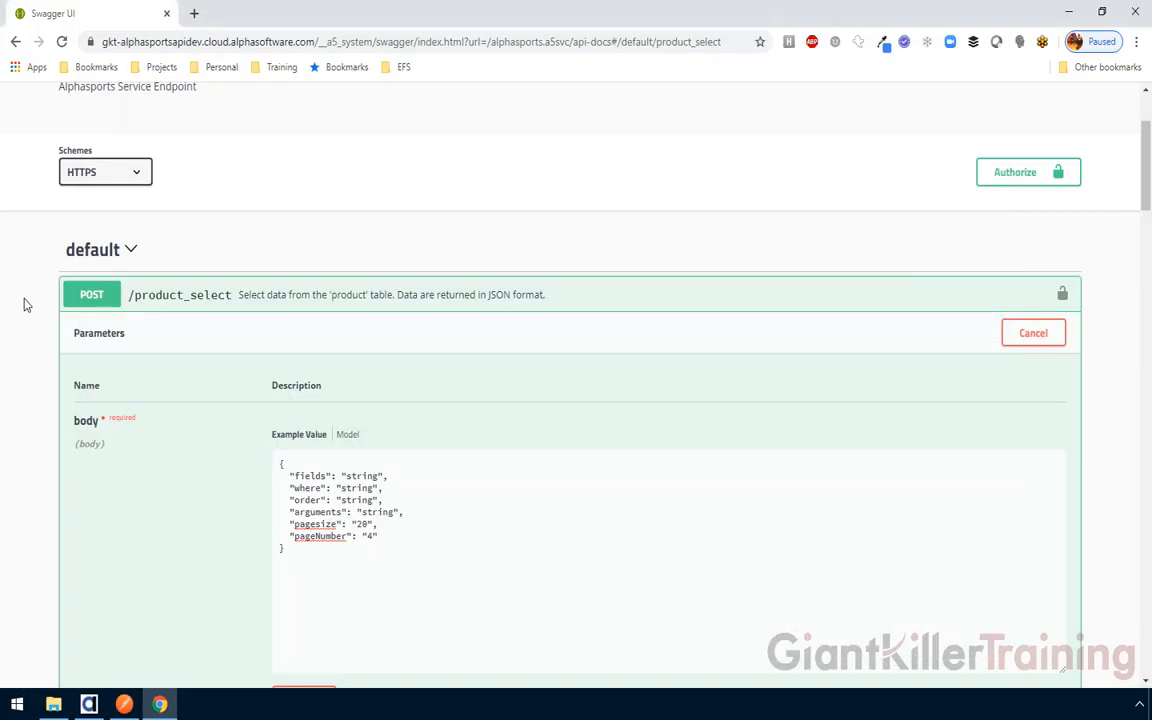
# Copy the https request URL from the Swagger curl command
pyautogui.scroll(-7, 26, 305)
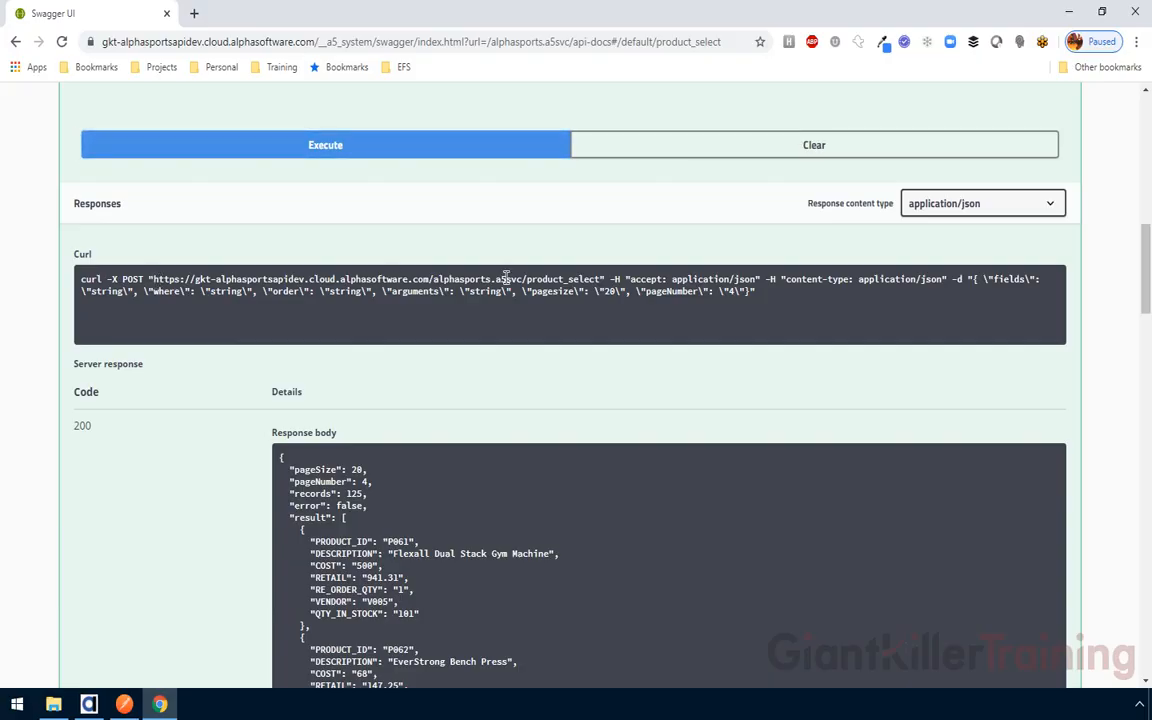
pyautogui.tripleClick(159, 282)
pyautogui.click(155, 281)
pyautogui.moveTo(155, 281); pyautogui.dragTo(603, 281)
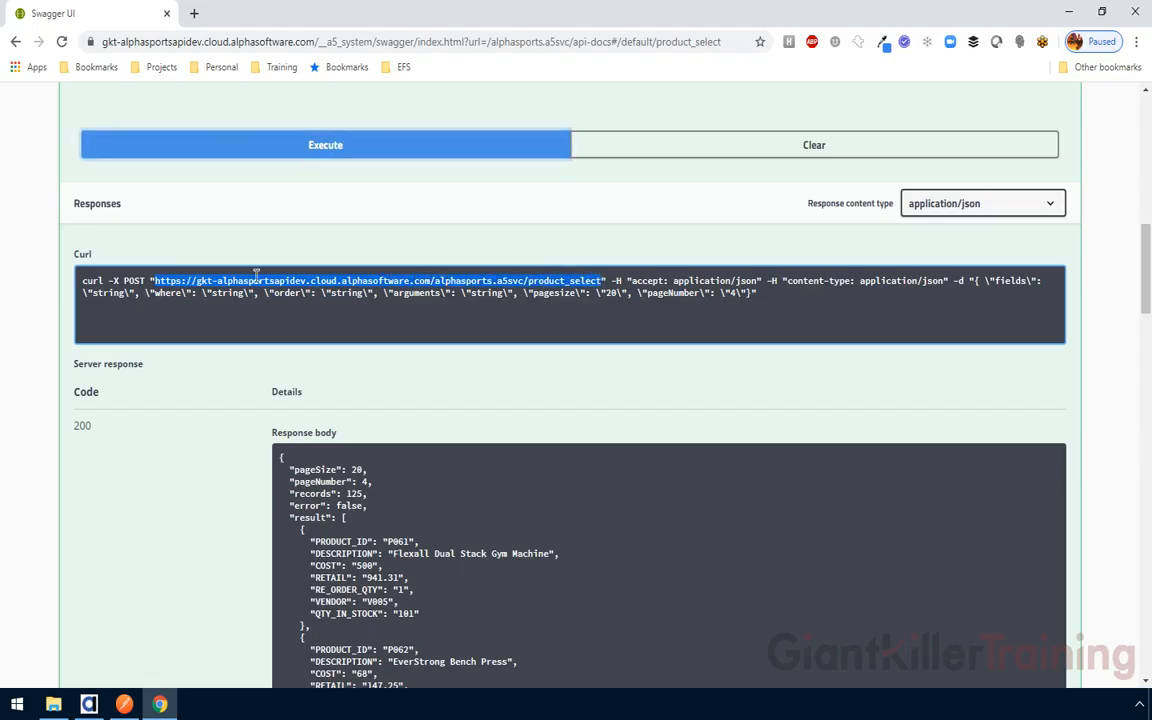
pyautogui.rightClick(553, 282)
pyautogui.click(584, 296)
# Paste the product_select URL into Products (New) and change its method from GET to POST
pyautogui.click(124, 704)
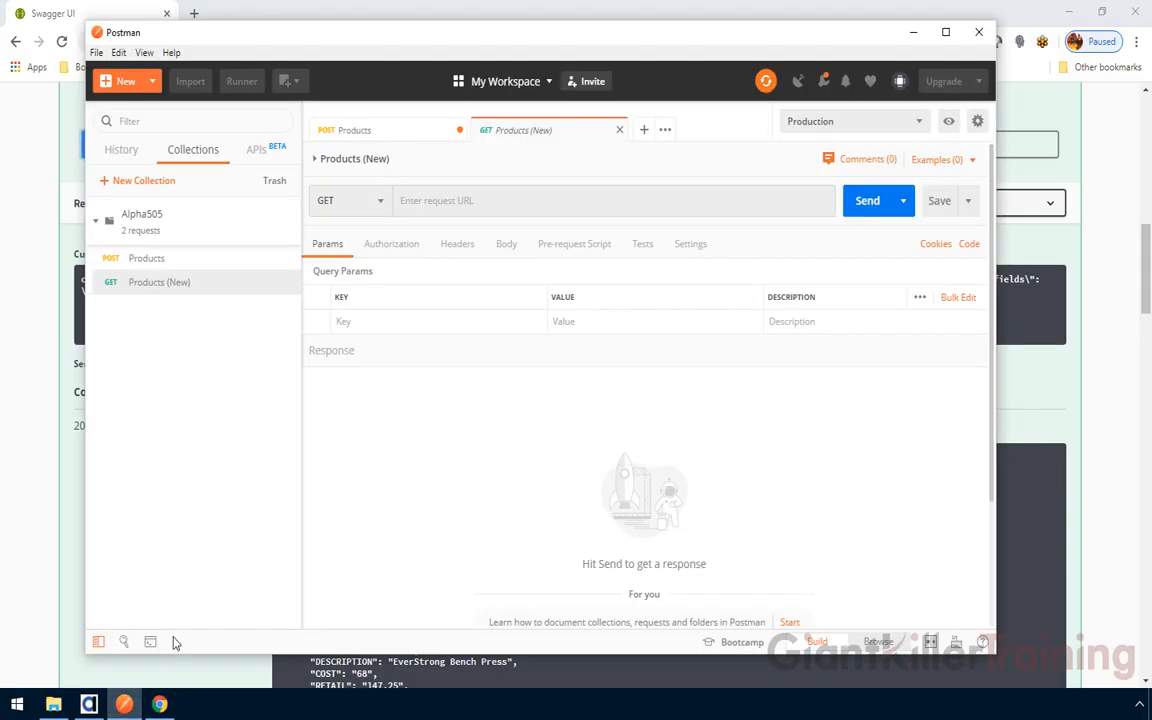
pyautogui.rightClick(438, 203)
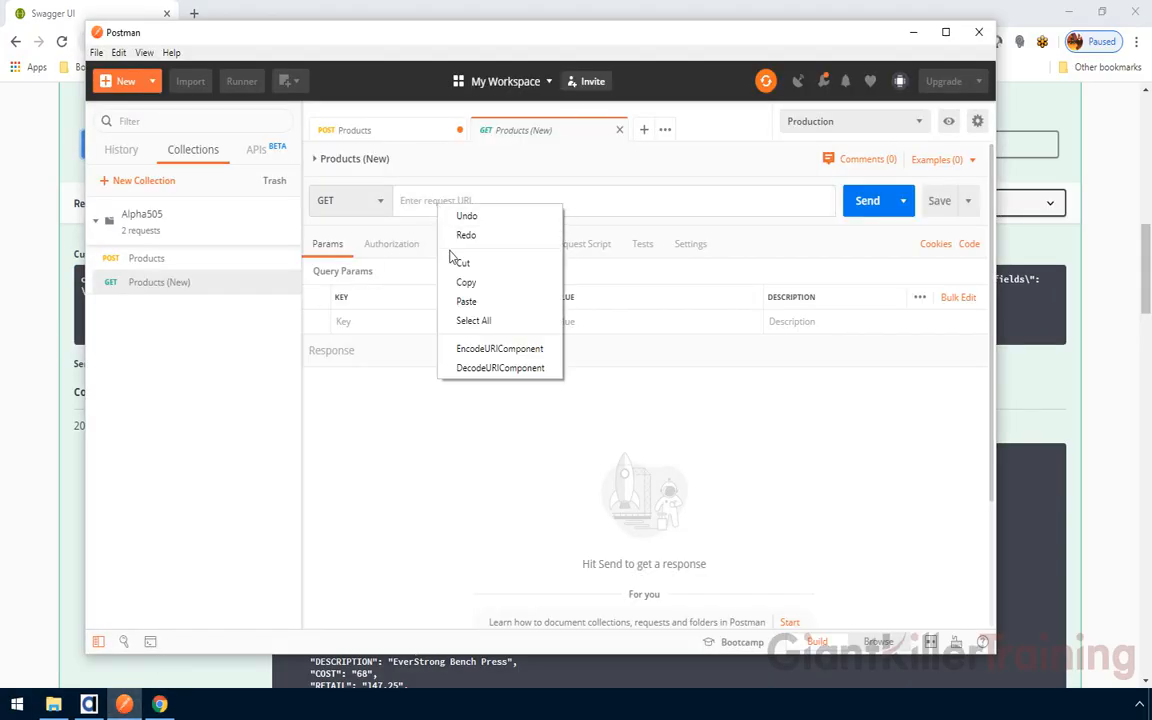
pyautogui.click(465, 299)
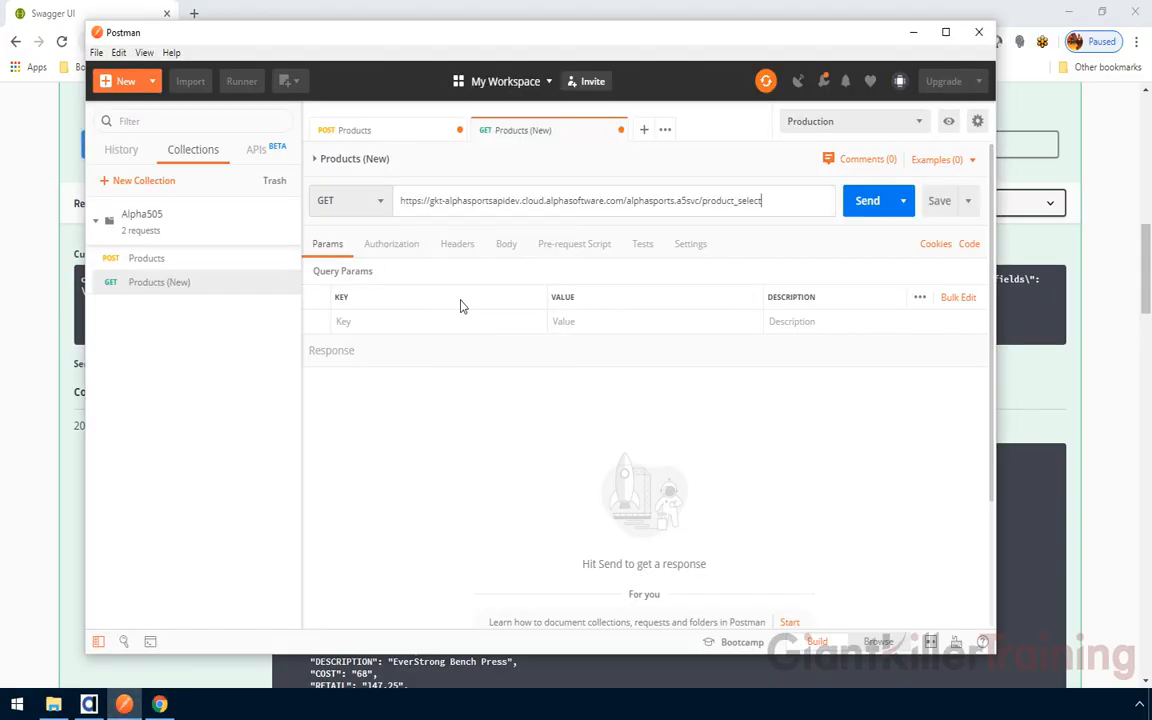
pyautogui.click(379, 229)
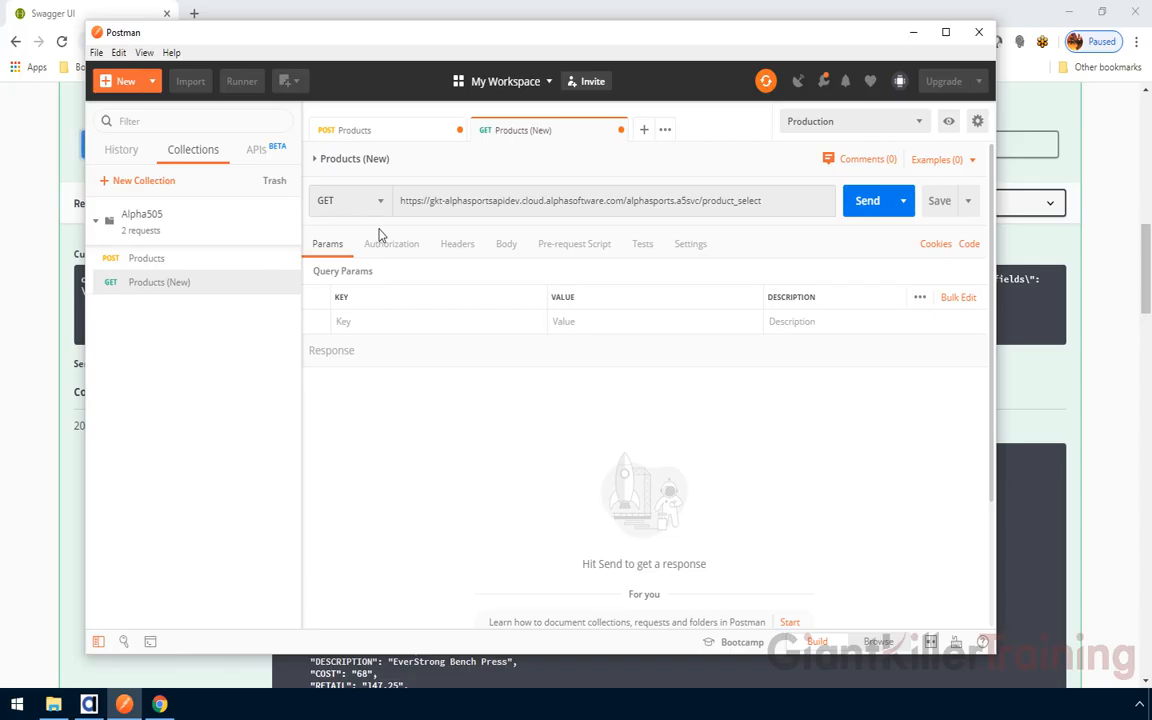
pyautogui.click(23, 237)
pyautogui.scroll(5, 46, 260)
pyautogui.scroll(3, 45, 275)
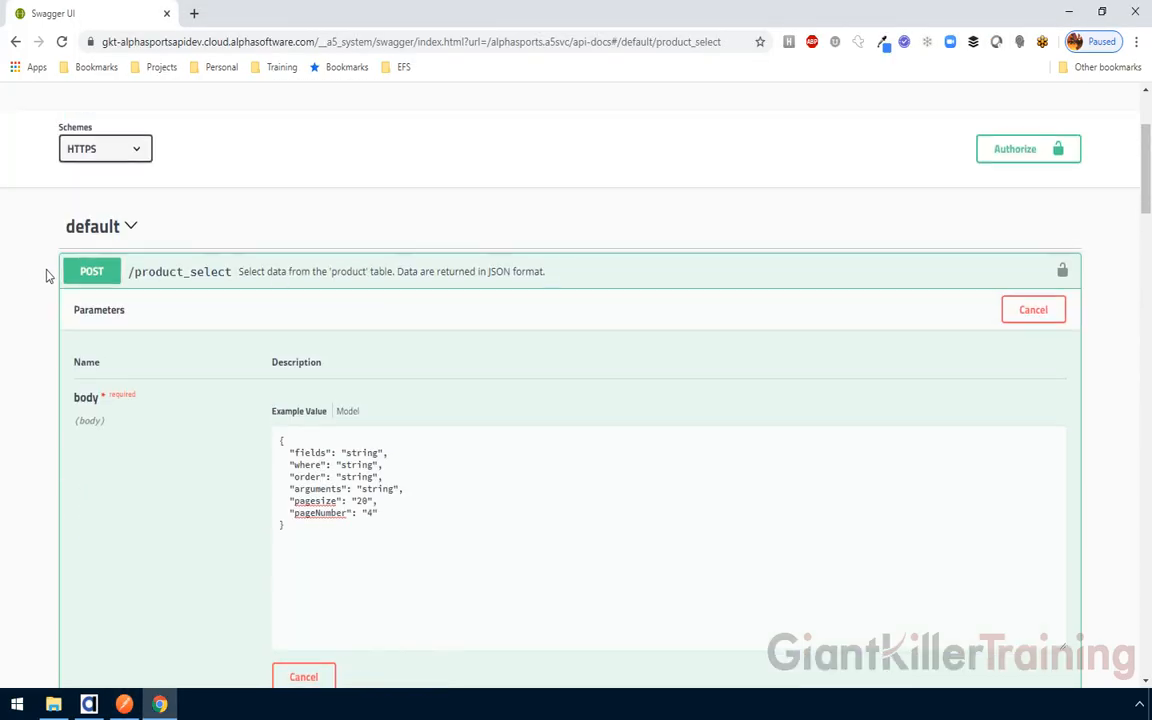
pyautogui.click(124, 703)
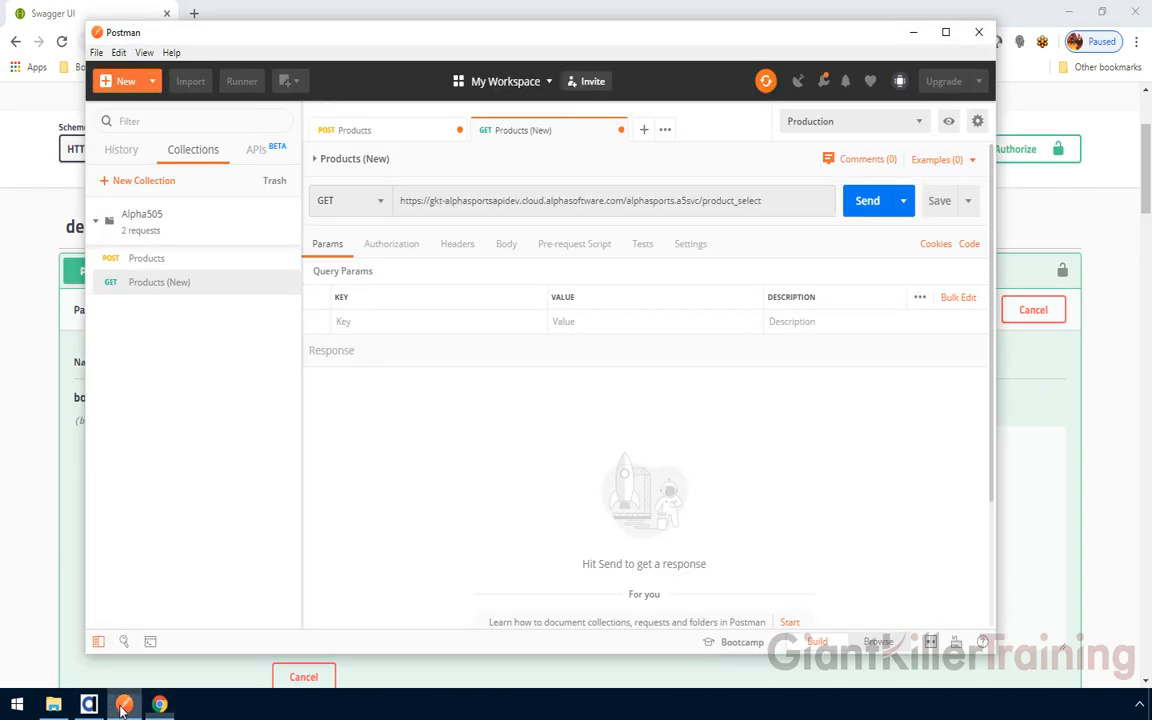
pyautogui.click(379, 201)
pyautogui.click(332, 257)
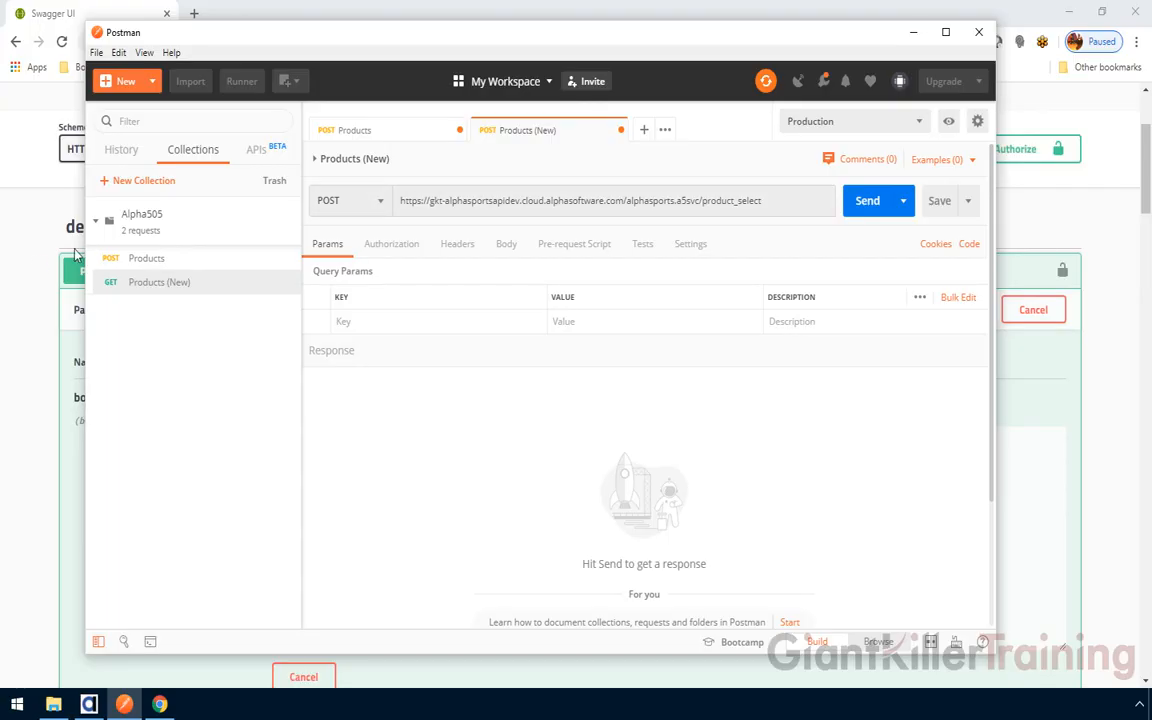
pyautogui.click(39, 238)
# Copy Swagger's example JSON into Products (New) as a raw body and save the request
pyautogui.scroll(-1, 104, 327)
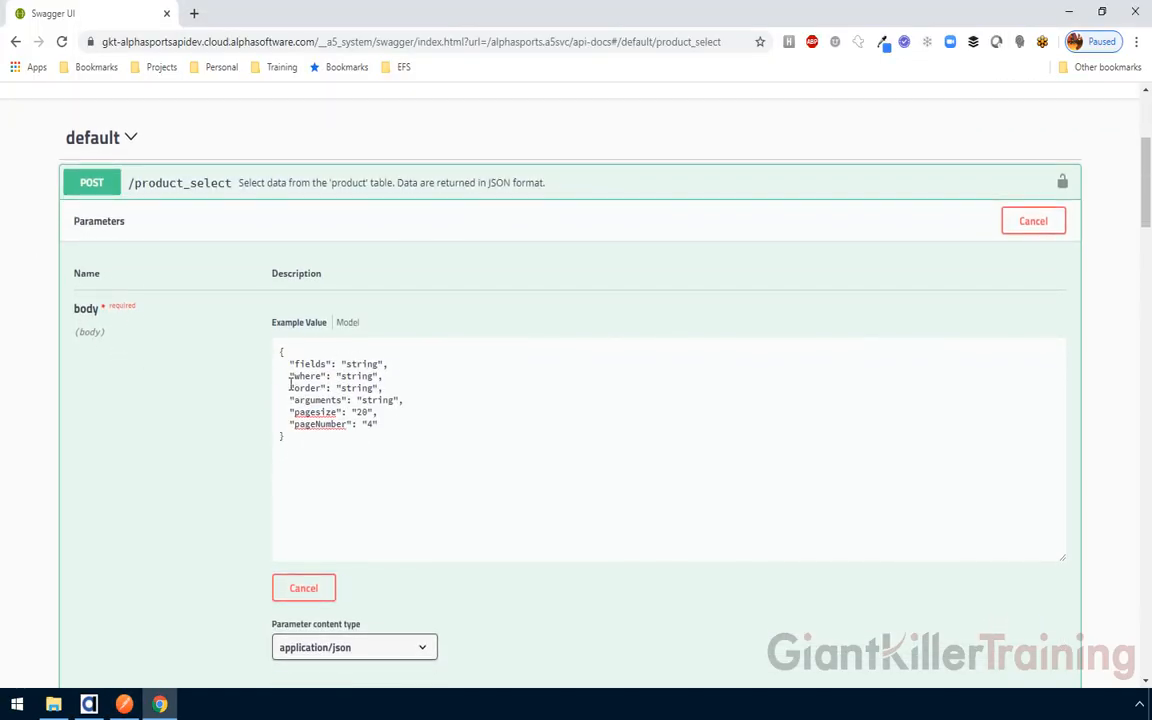
pyautogui.moveTo(302, 446); pyautogui.dragTo(279, 350)
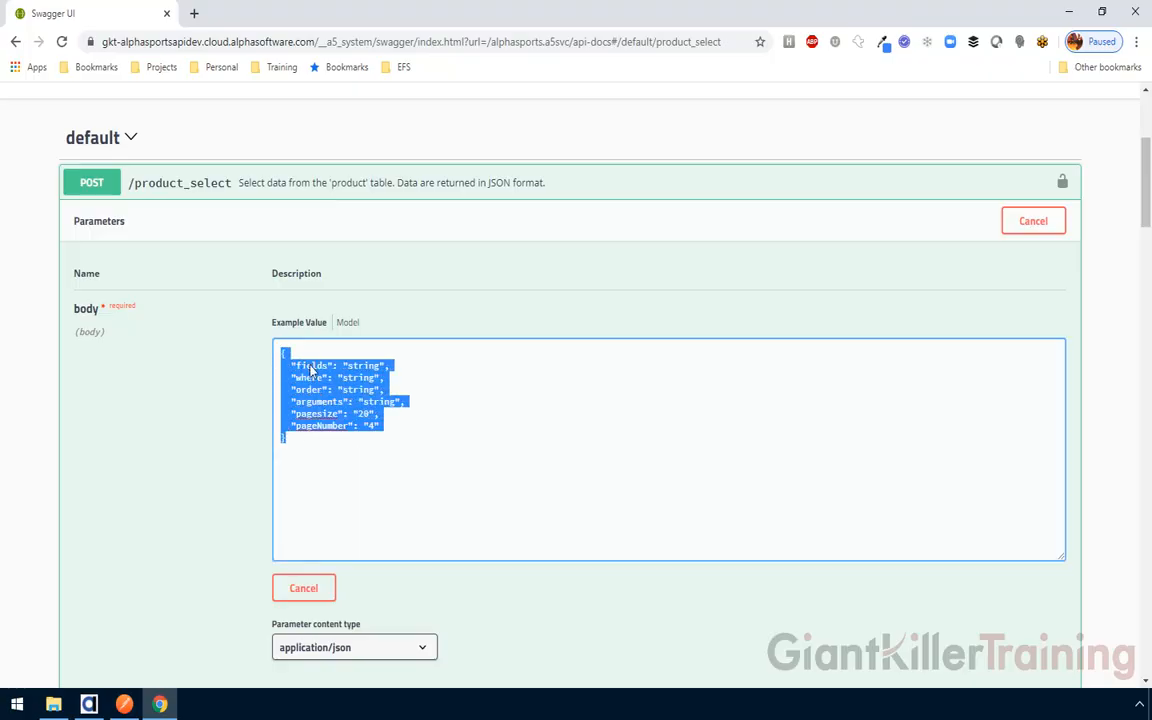
pyautogui.rightClick(311, 366)
pyautogui.click(308, 422)
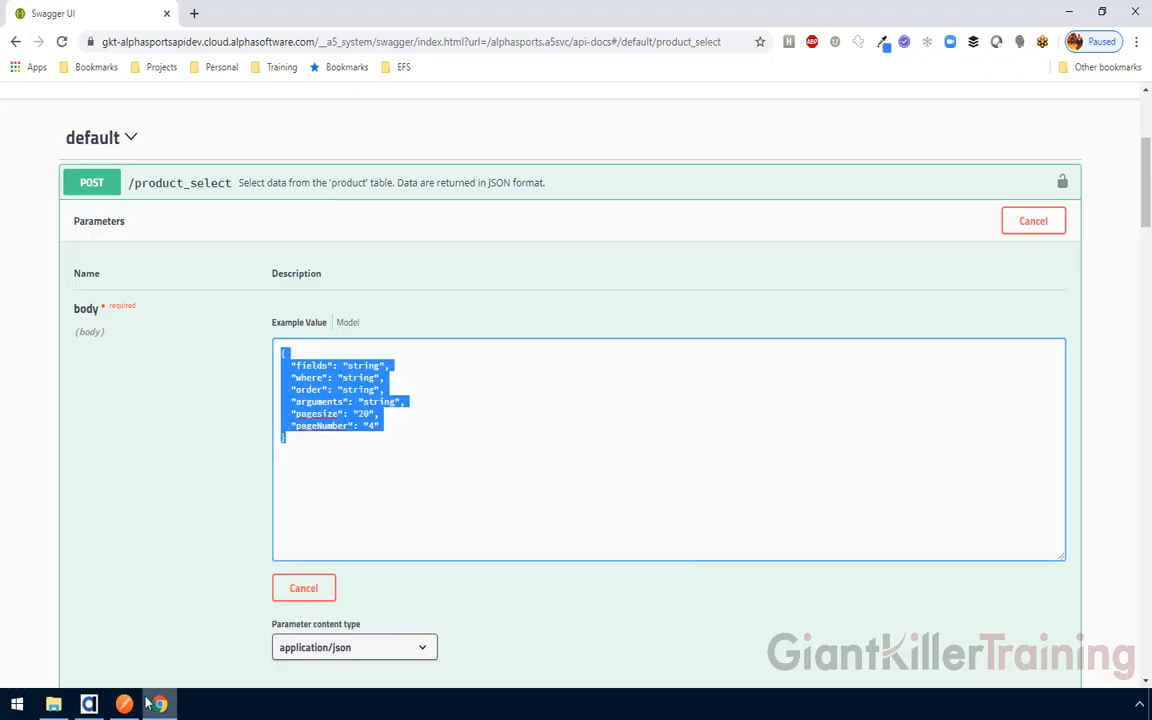
pyautogui.moveTo(124, 700)
pyautogui.click(165, 550)
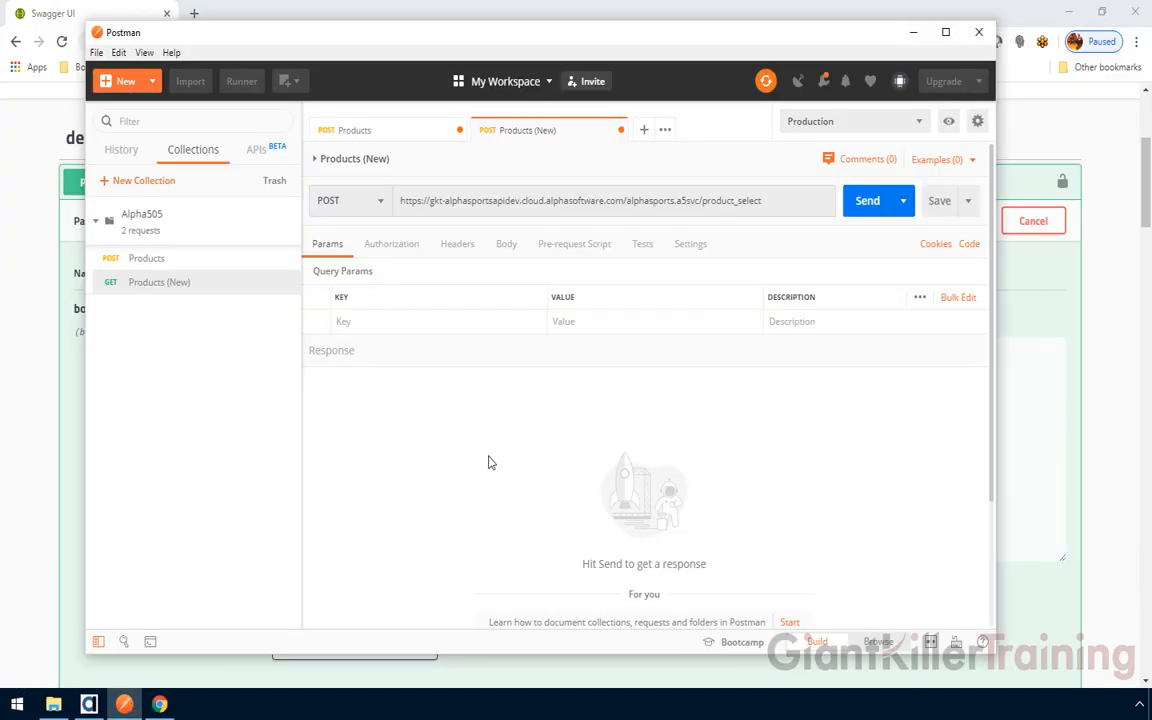
pyautogui.click(507, 246)
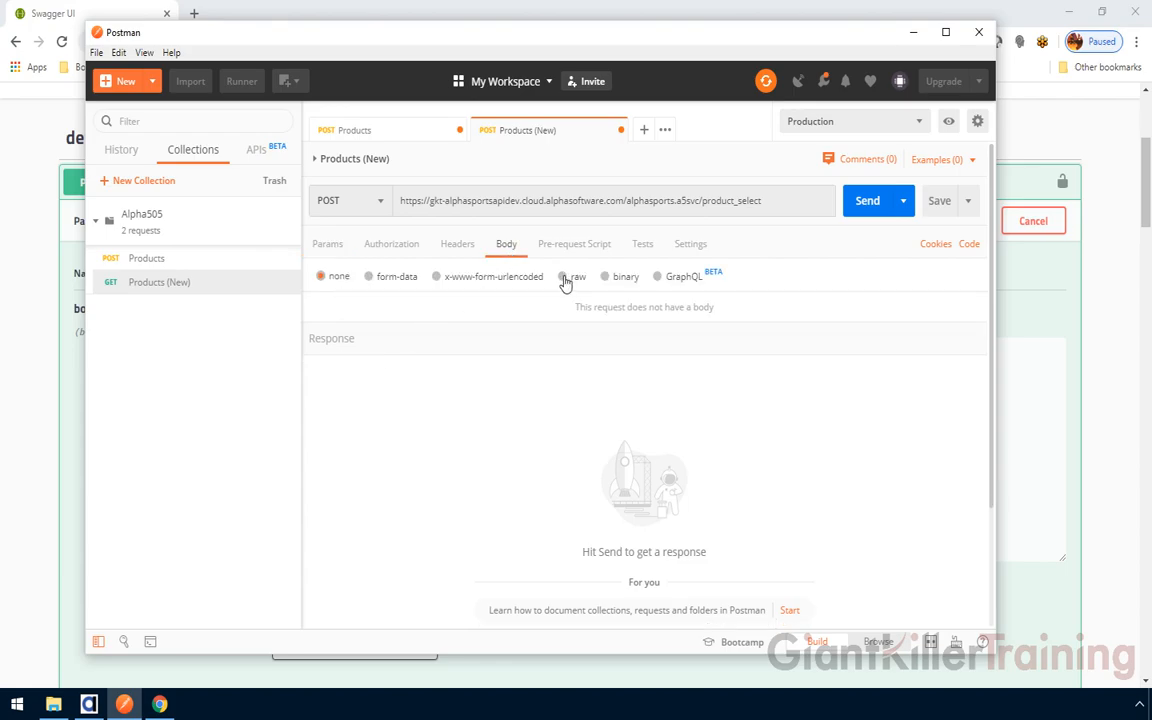
pyautogui.click(564, 279)
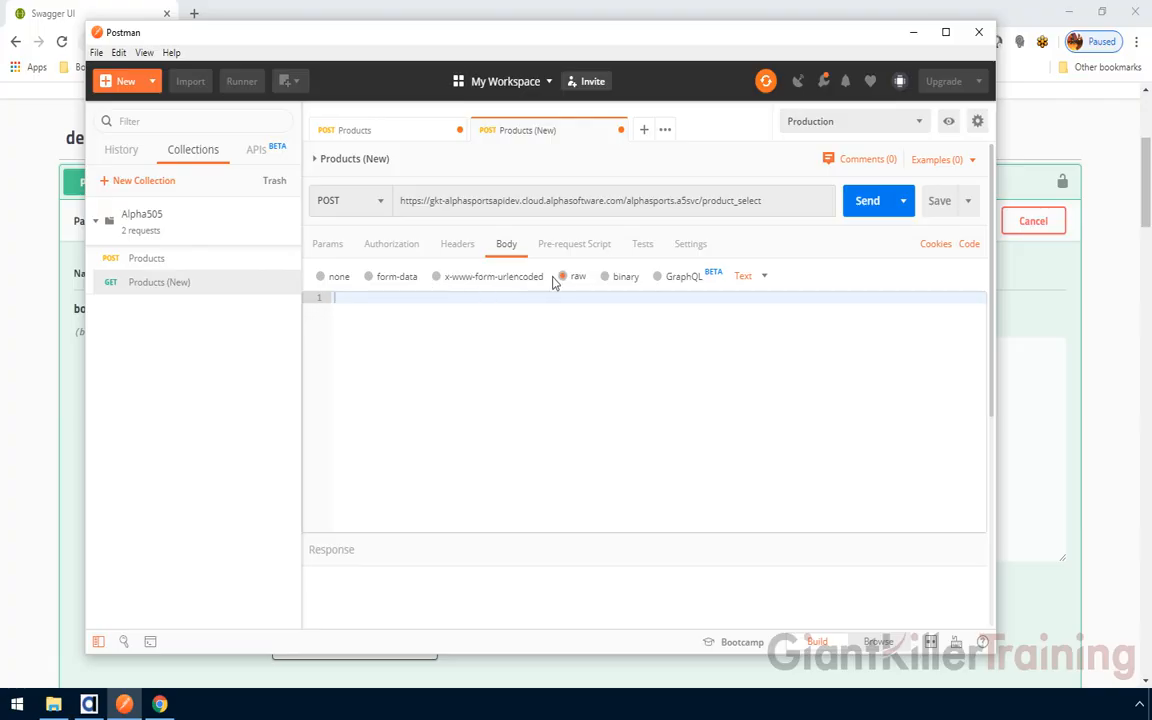
pyautogui.rightClick(353, 303)
pyautogui.click(385, 399)
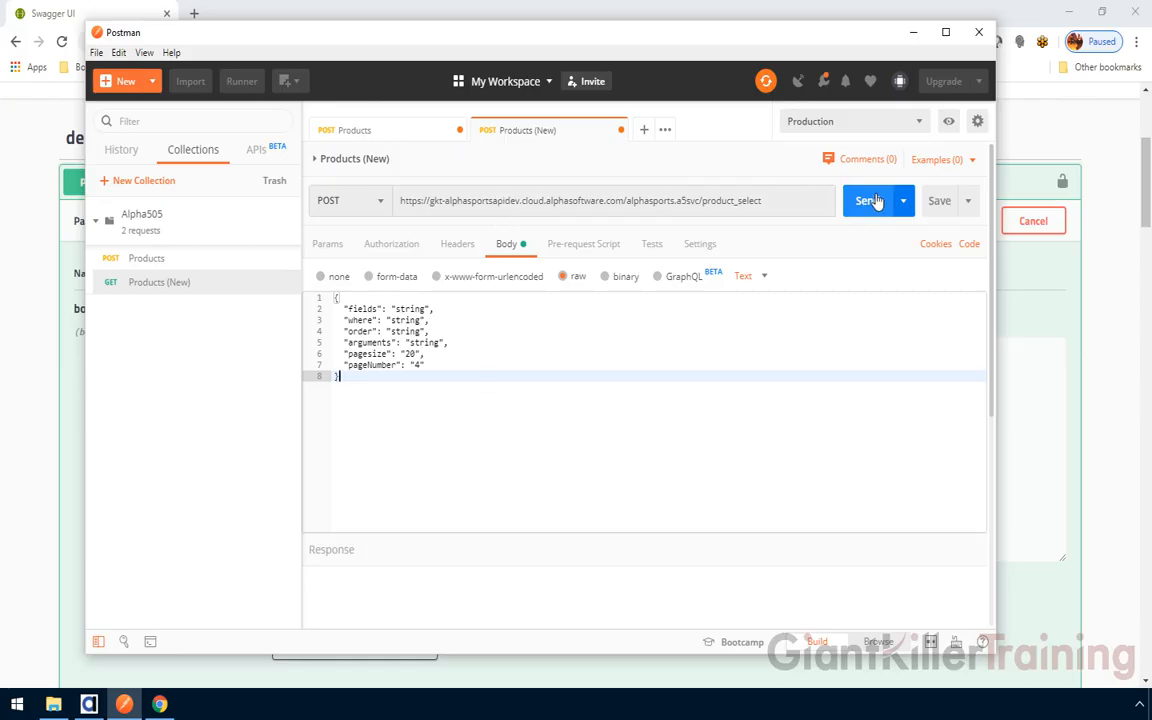
pyautogui.click(937, 202)
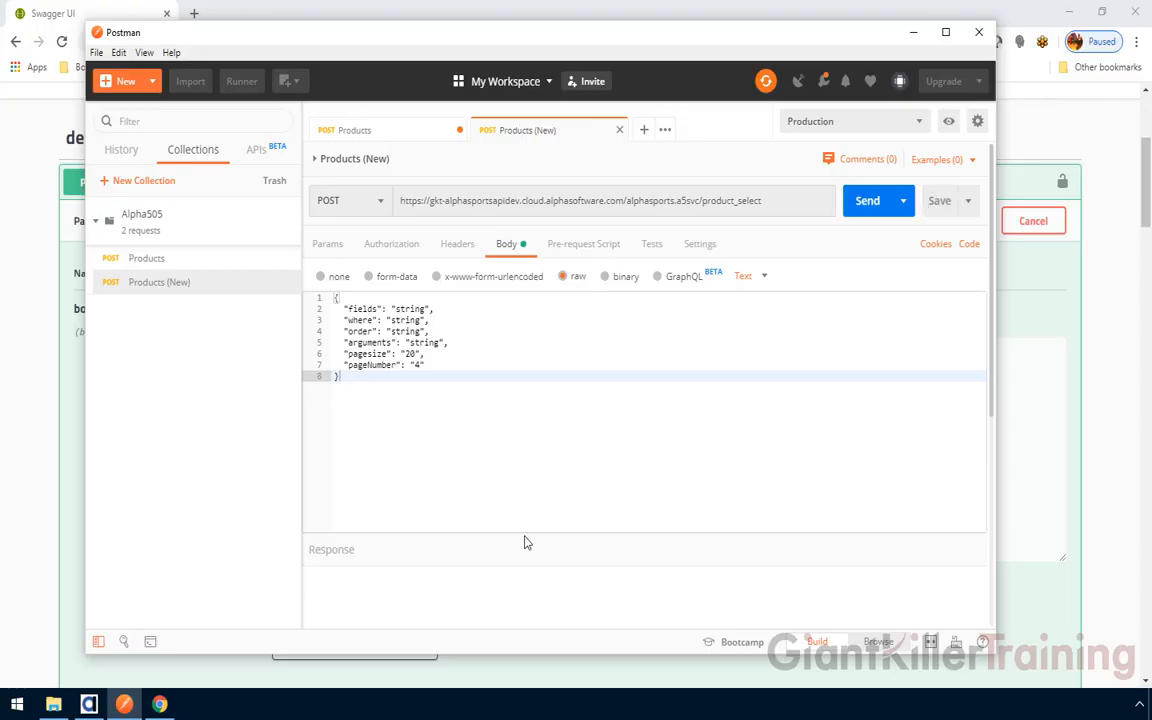
# Send Products (New) to the dev API and review the 200 OK page 4 response
pyautogui.moveTo(527, 531); pyautogui.dragTo(522, 427)
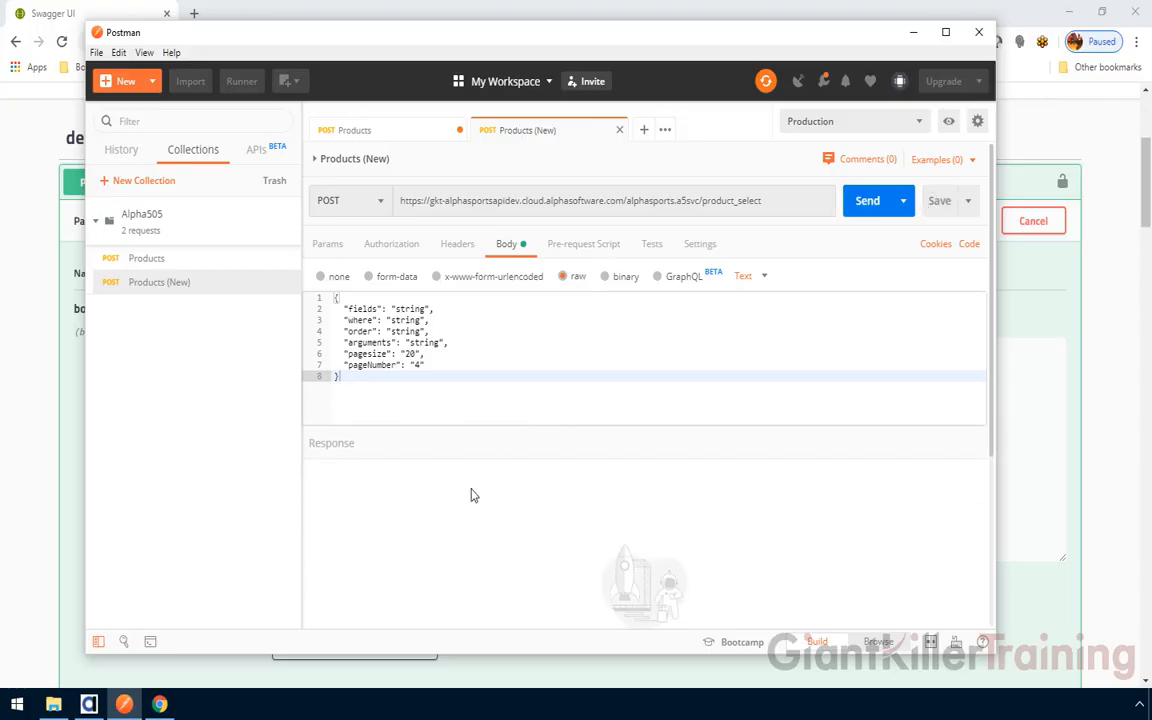
pyautogui.click(867, 203)
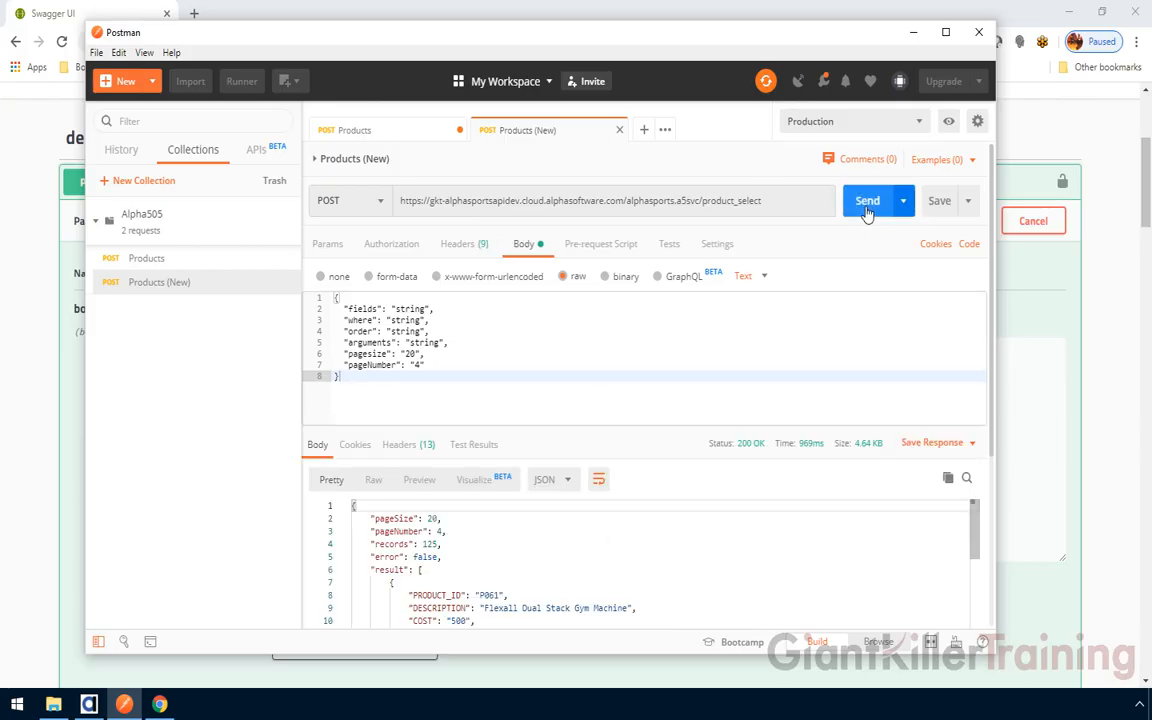
pyautogui.moveTo(604, 427); pyautogui.dragTo(597, 391)
pyautogui.scroll(-1, 972, 520)
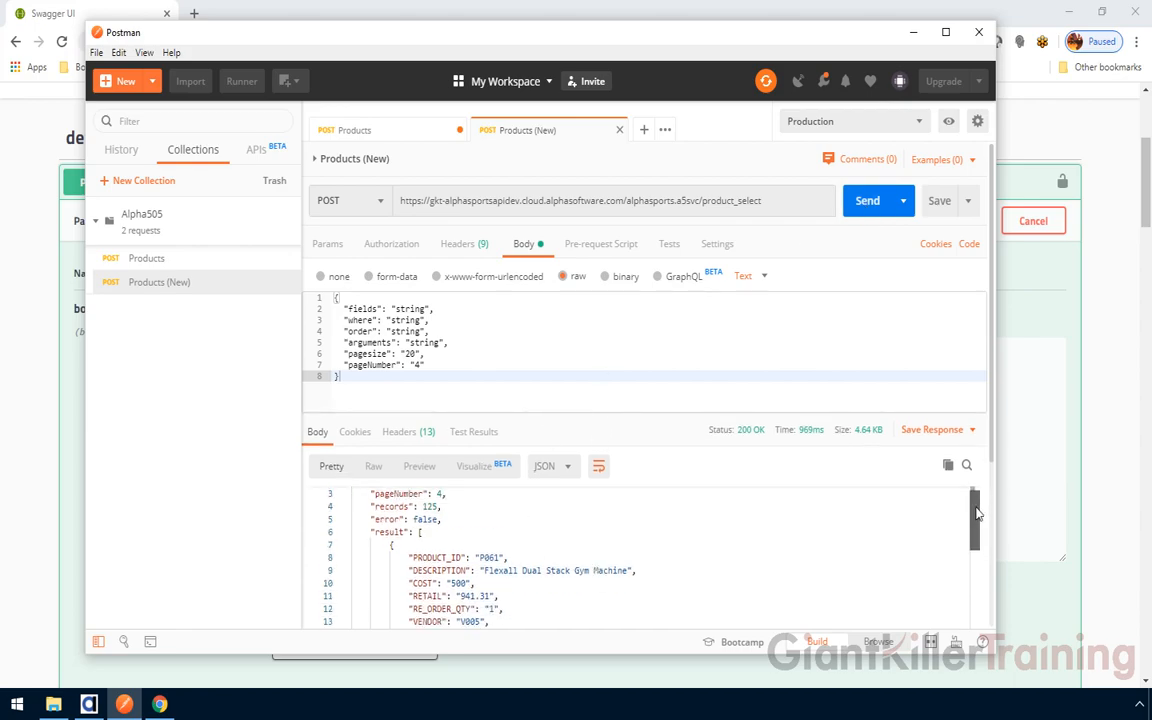
pyautogui.scroll(1, 972, 508)
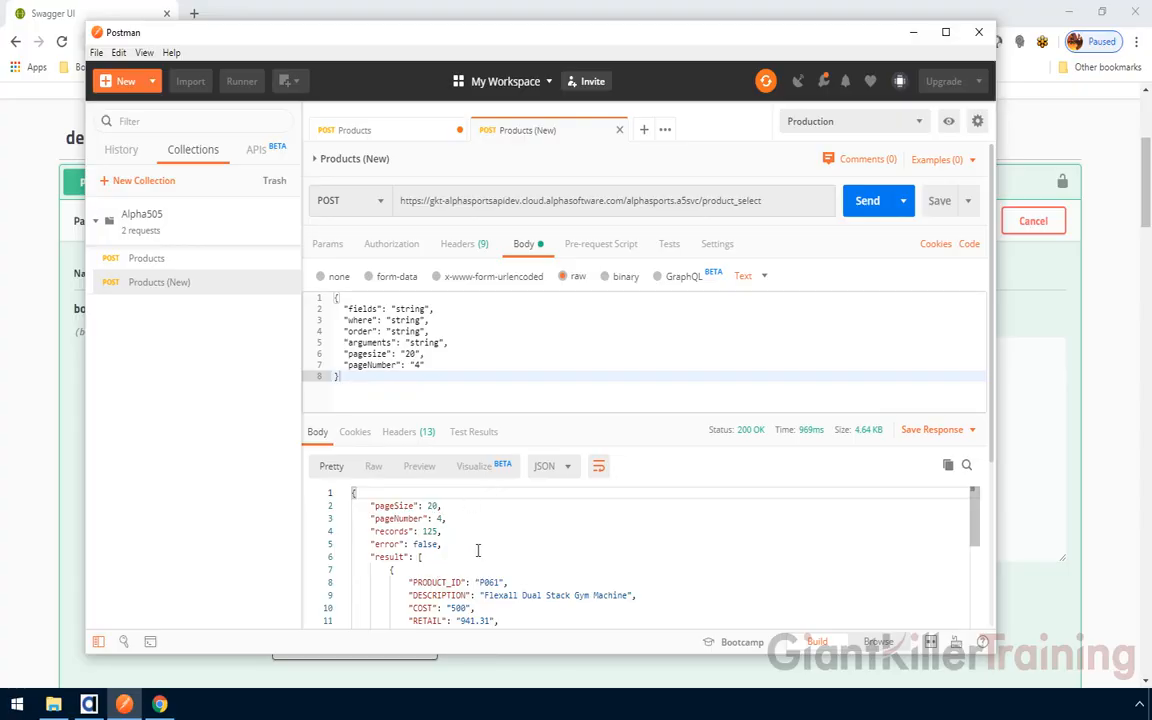
pyautogui.moveTo(975, 527); pyautogui.dragTo(977, 545)
pyautogui.click(25, 318)
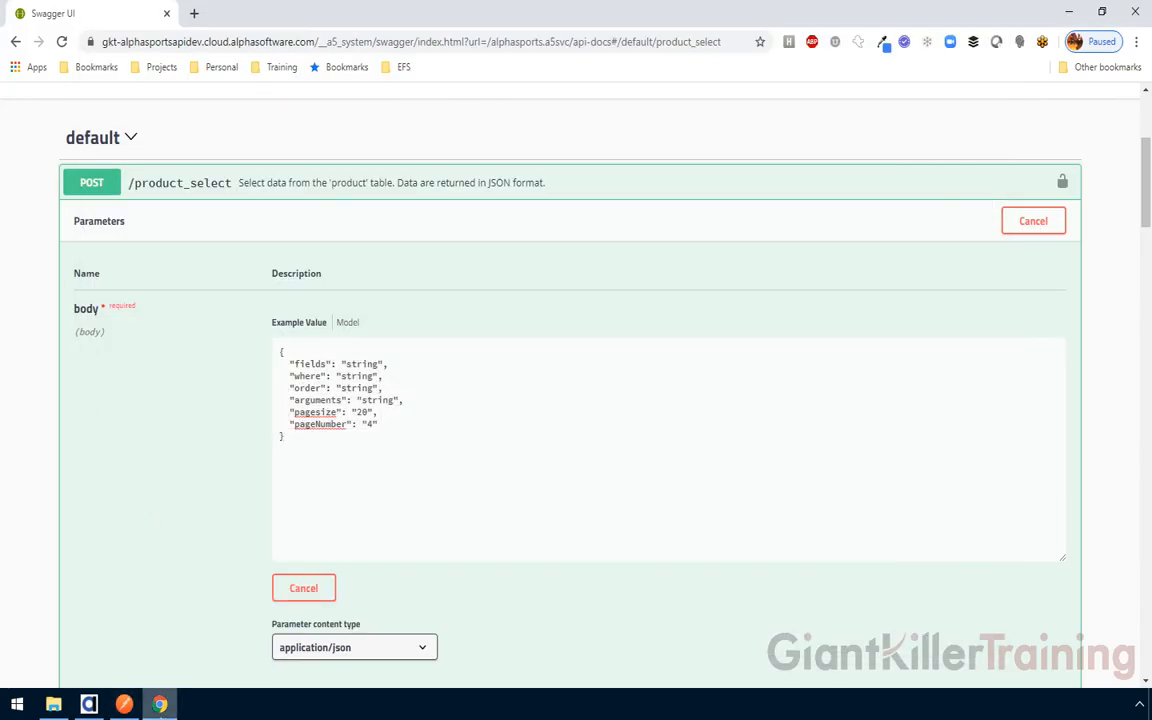
pyautogui.click(126, 708)
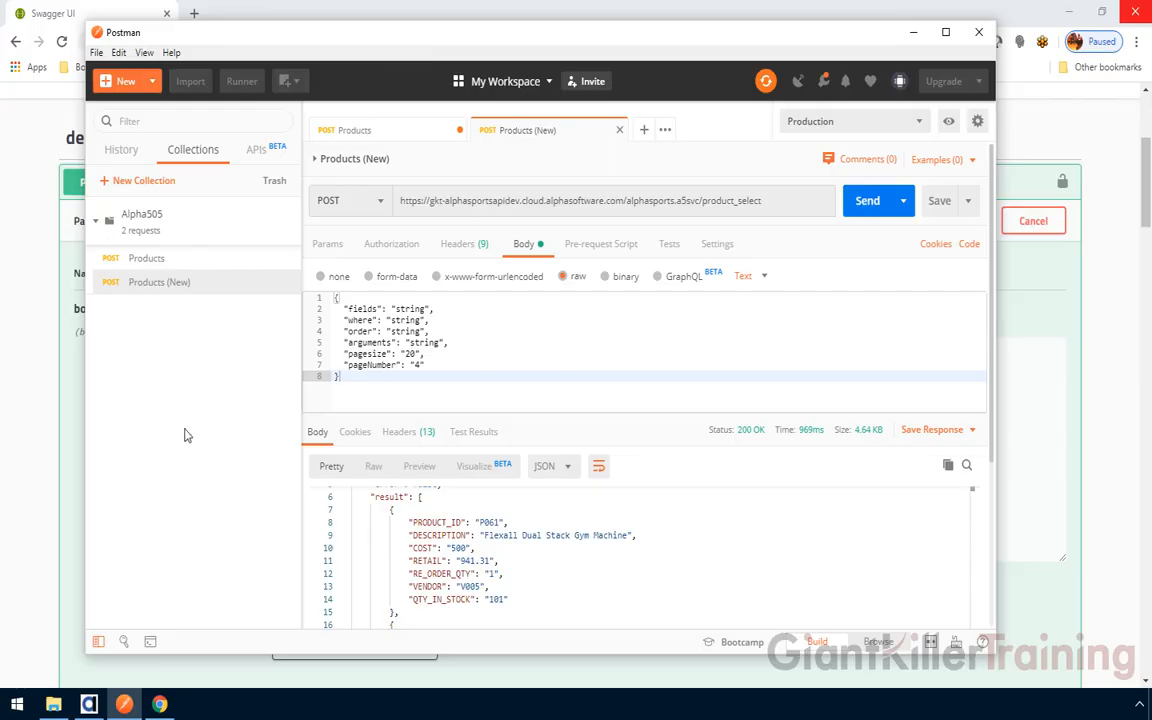
pyautogui.click(88, 704)
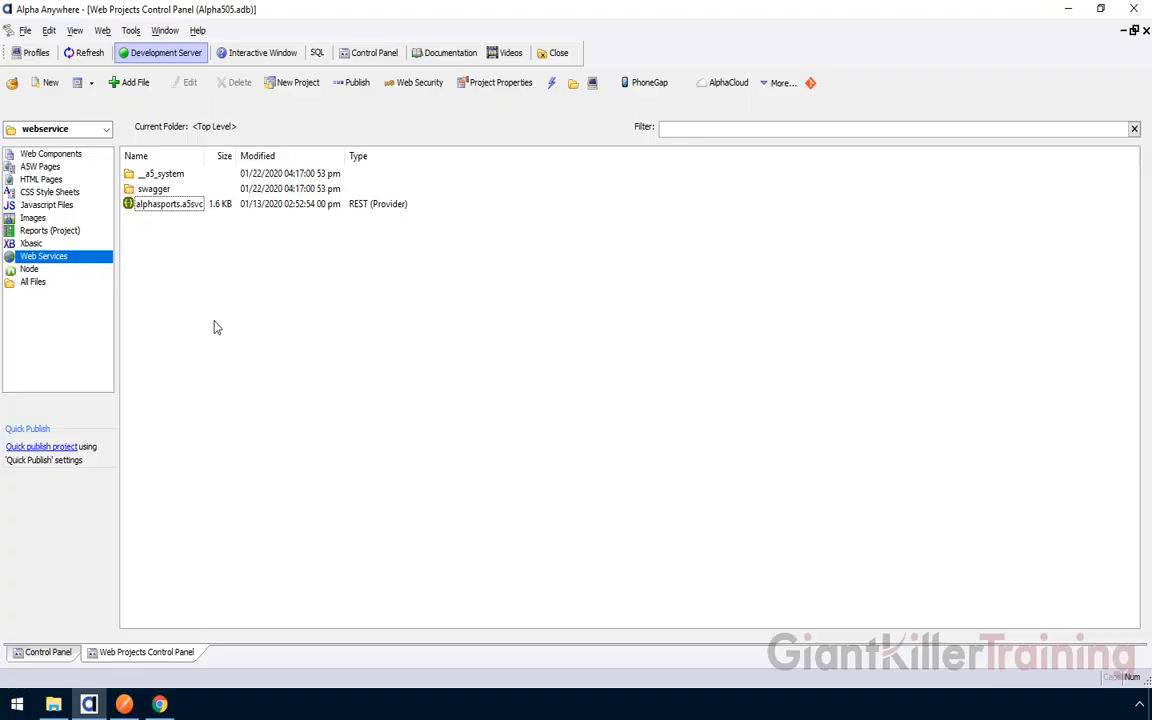
# Publish to Alpha Cloud with the Production profile, accept 23 files, and copy the site link
pyautogui.click(724, 85)
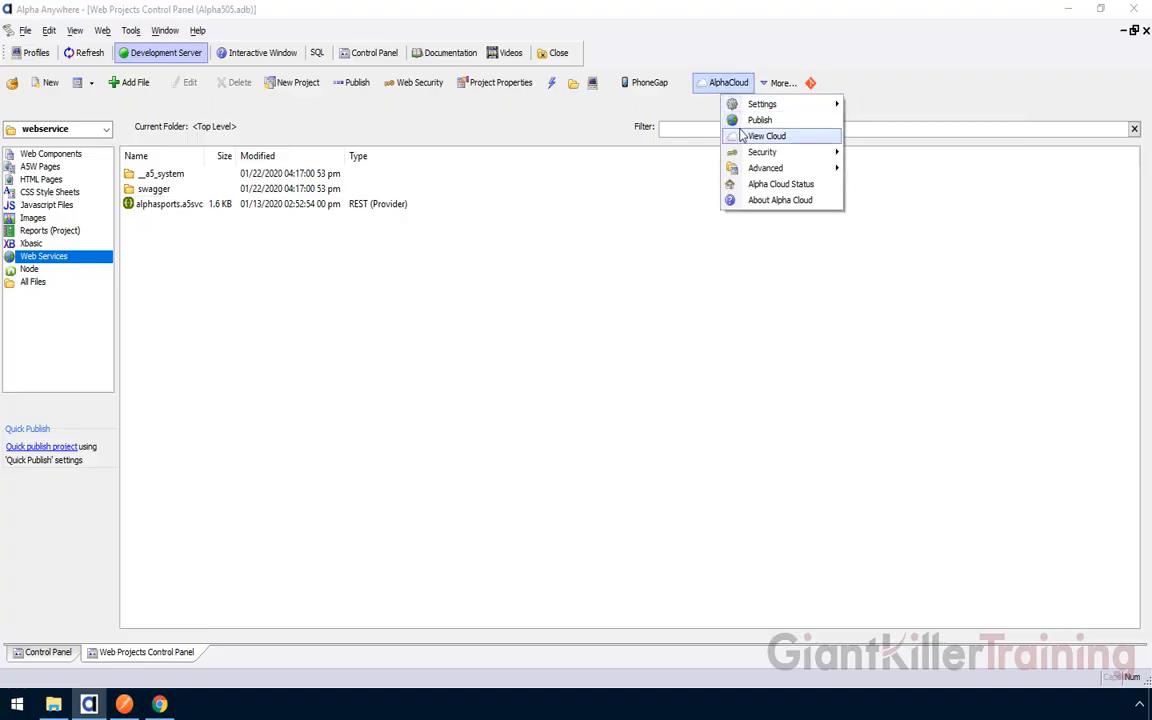
pyautogui.click(745, 120)
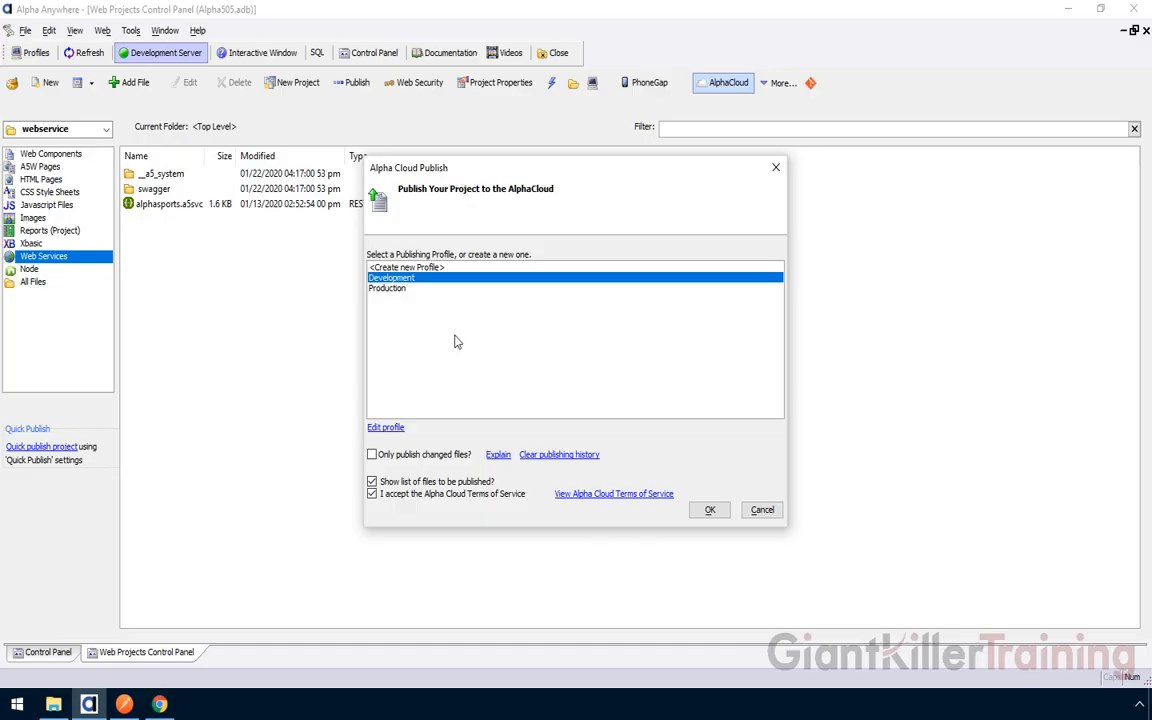
pyautogui.click(400, 289)
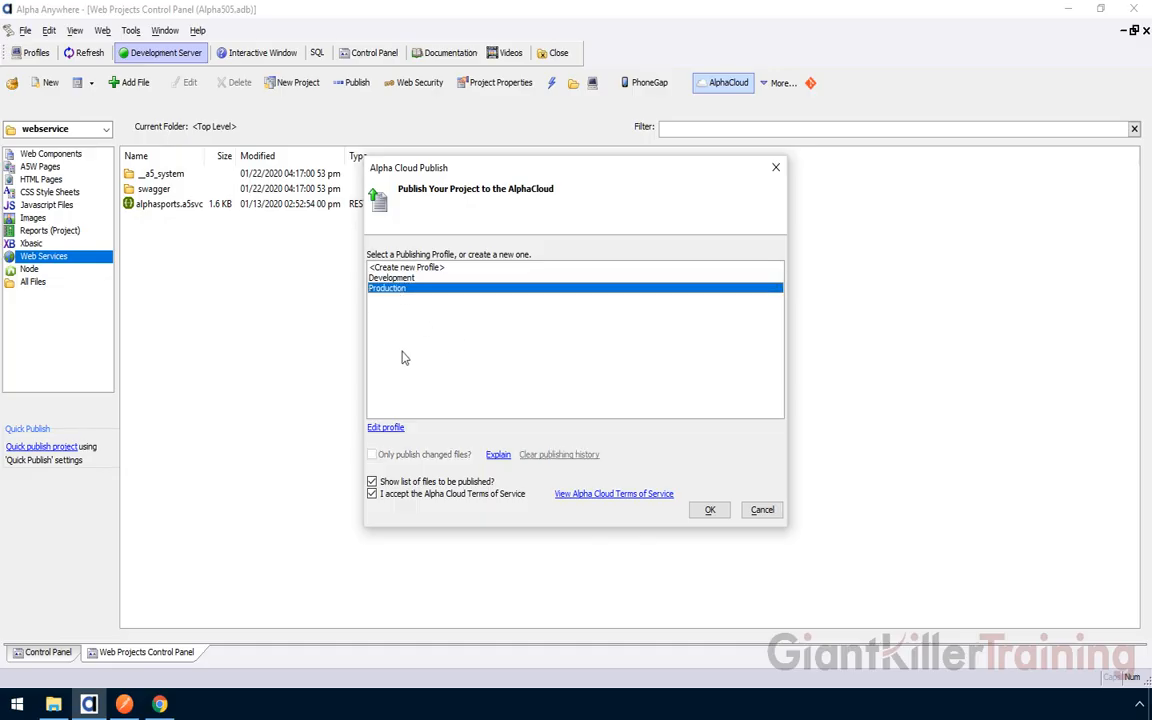
pyautogui.click(710, 512)
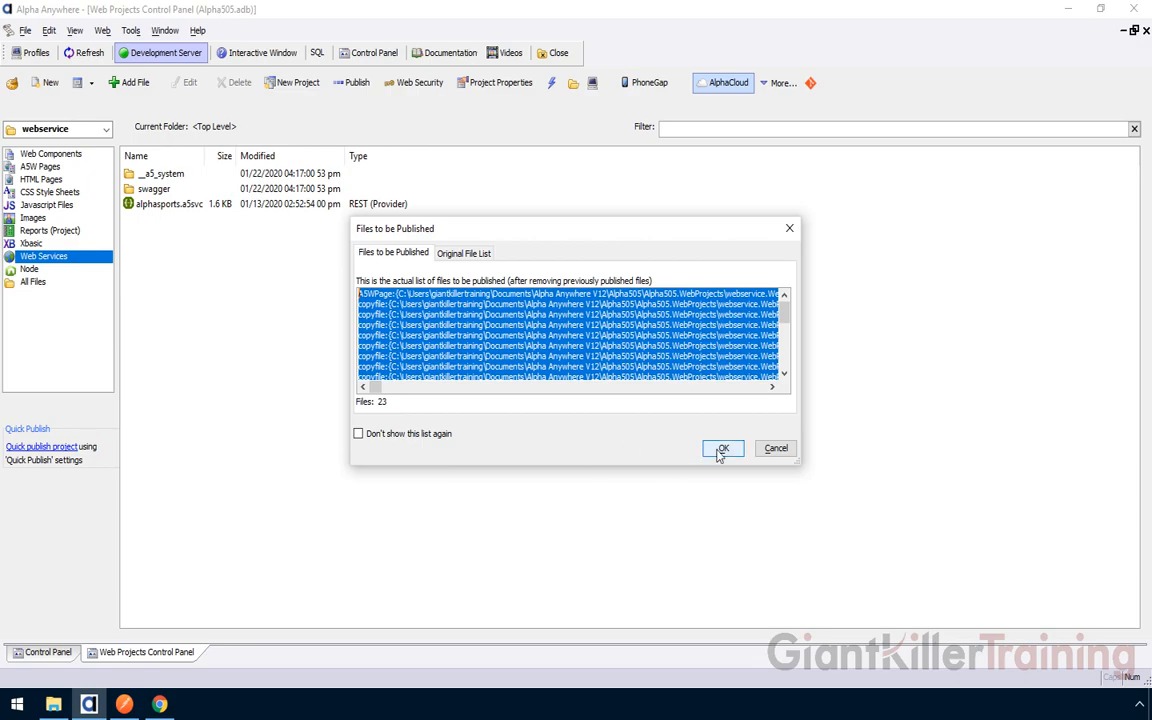
pyautogui.click(720, 450)
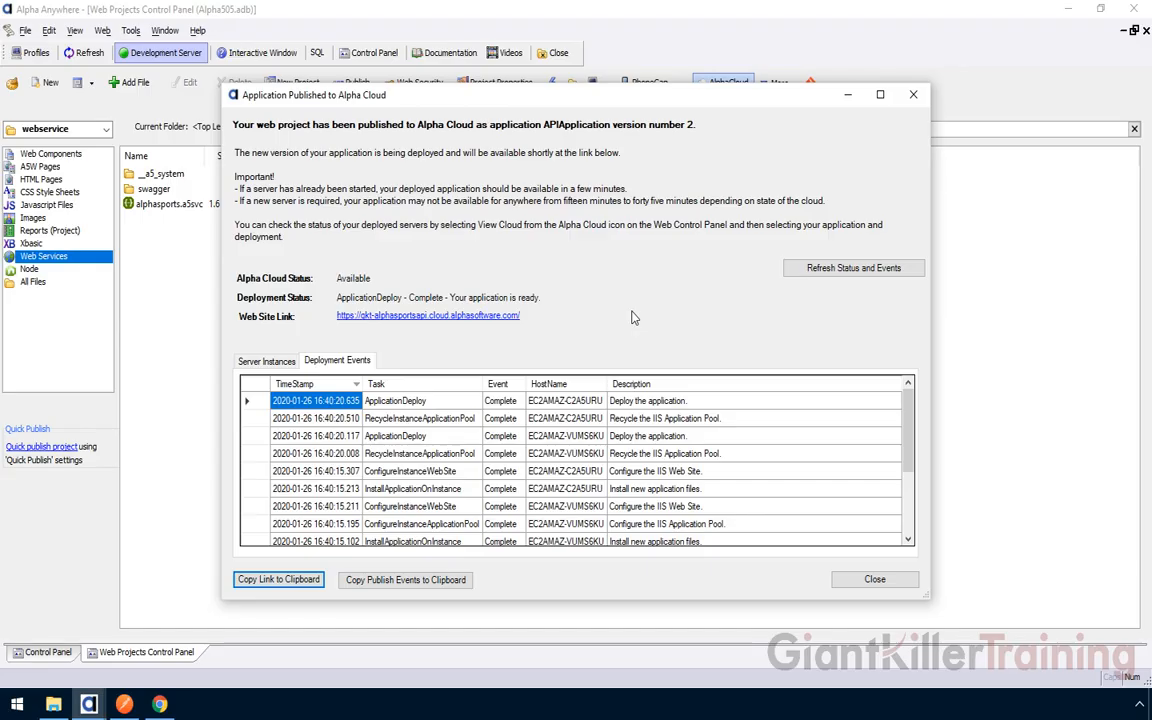
pyautogui.click(284, 584)
pyautogui.click(124, 706)
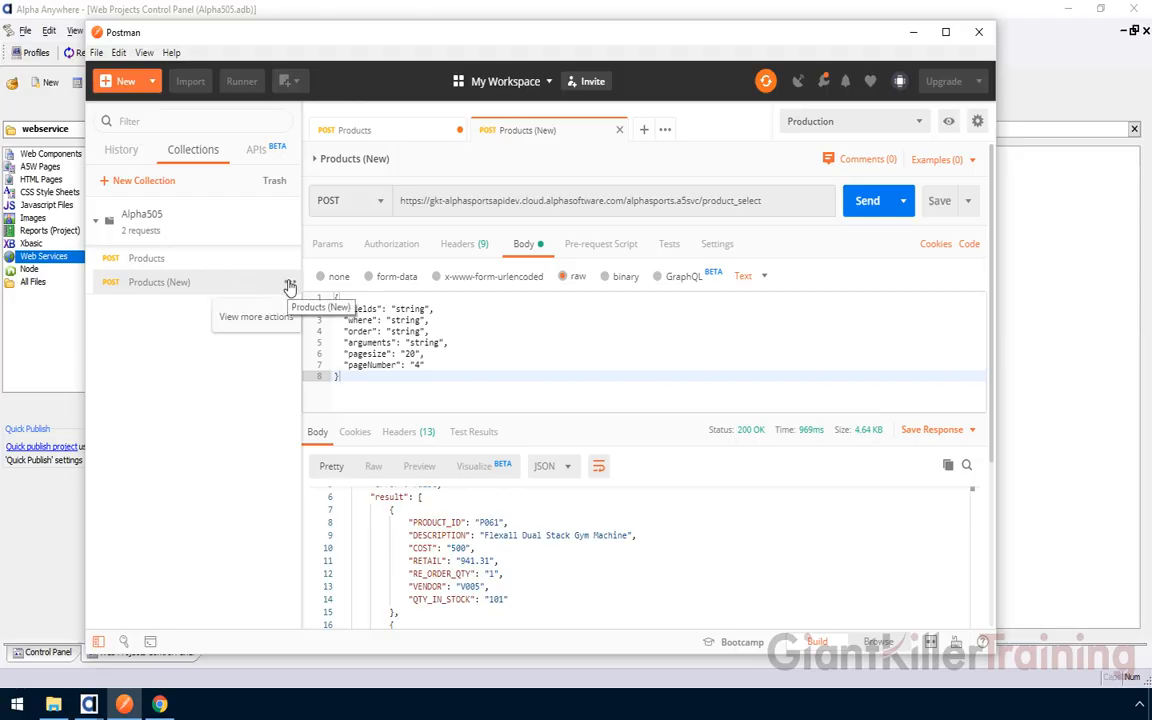
# Duplicate Products (New) and rename the copy to 'Products (New) Production'
pyautogui.click(289, 286)
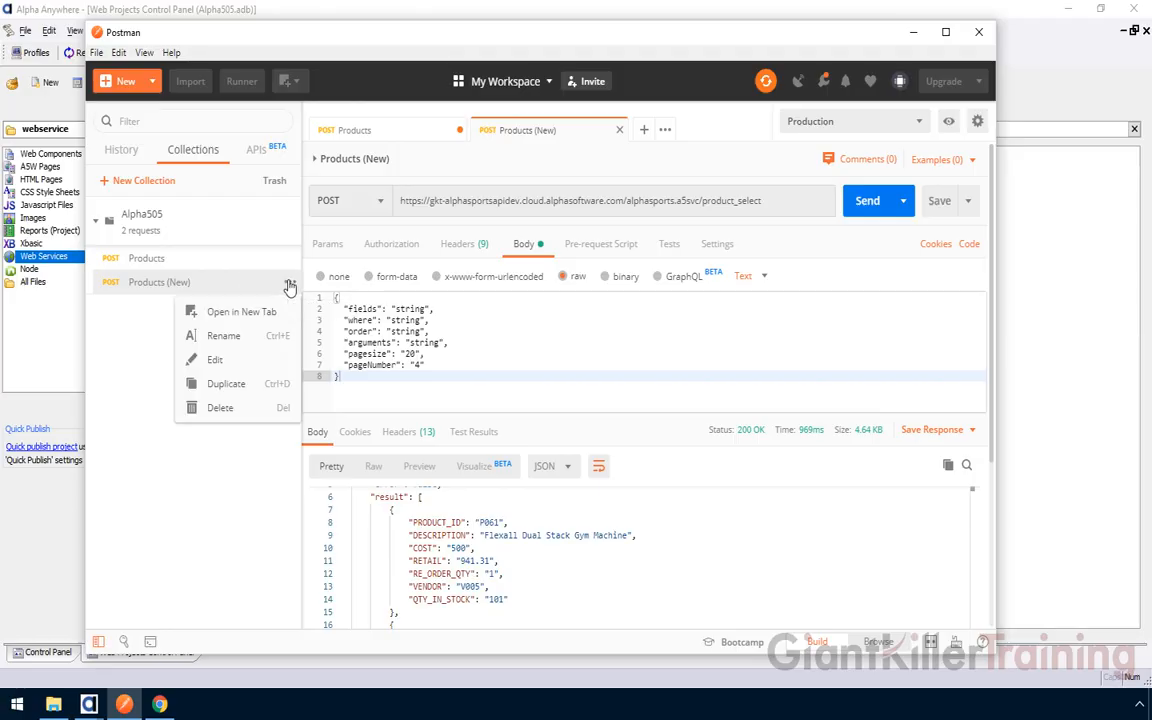
pyautogui.click(226, 386)
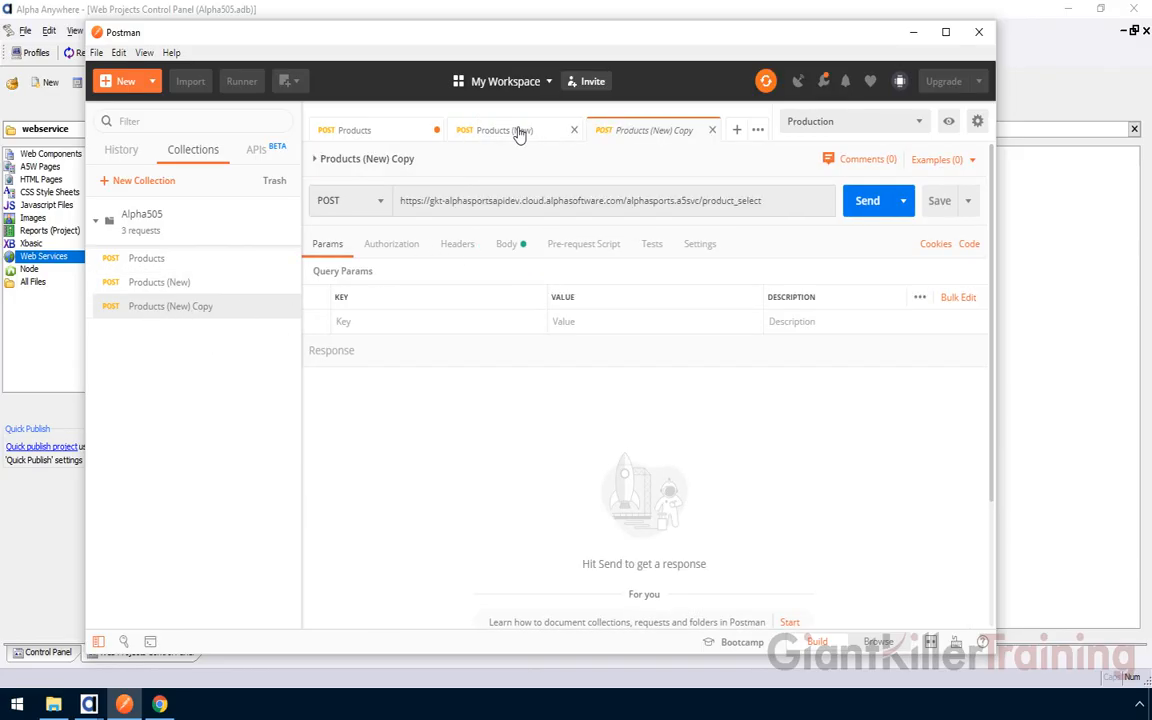
pyautogui.click(425, 163)
pyautogui.doubleClick(410, 158)
pyautogui.write('Production')
pyautogui.press('Return')
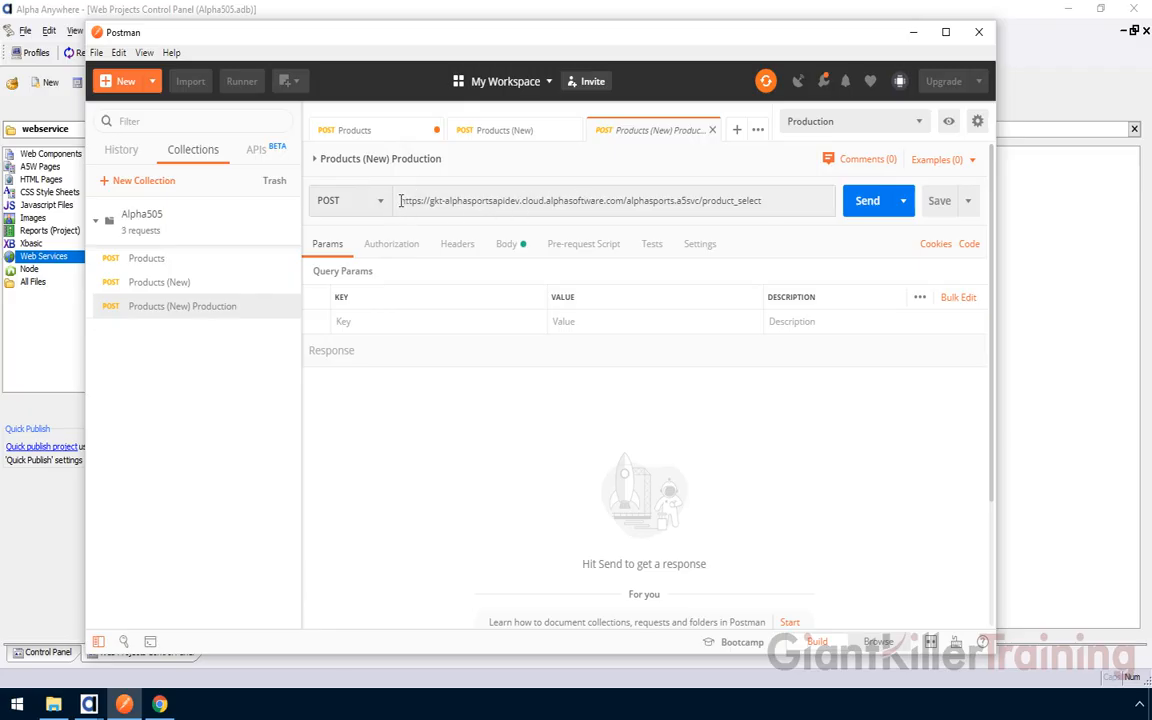
# Replace the dev host in the URL with the production host and save
pyautogui.moveTo(401, 200); pyautogui.dragTo(624, 200)
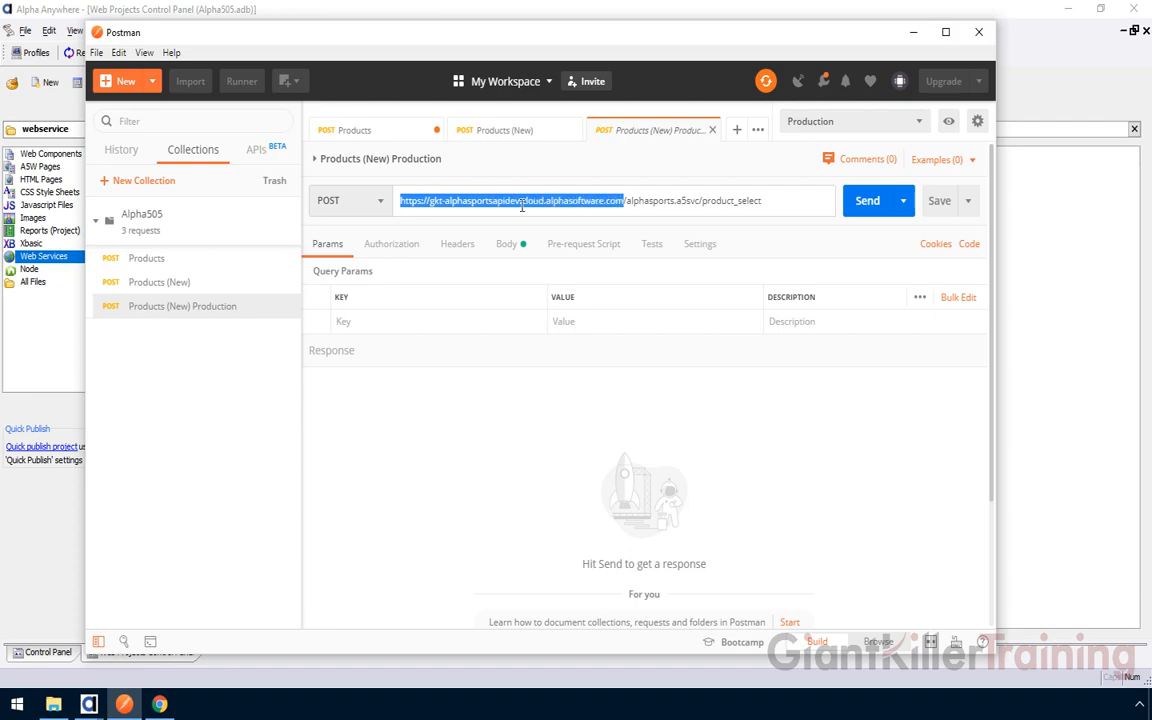
pyautogui.hotkey('ctrl', 'v')
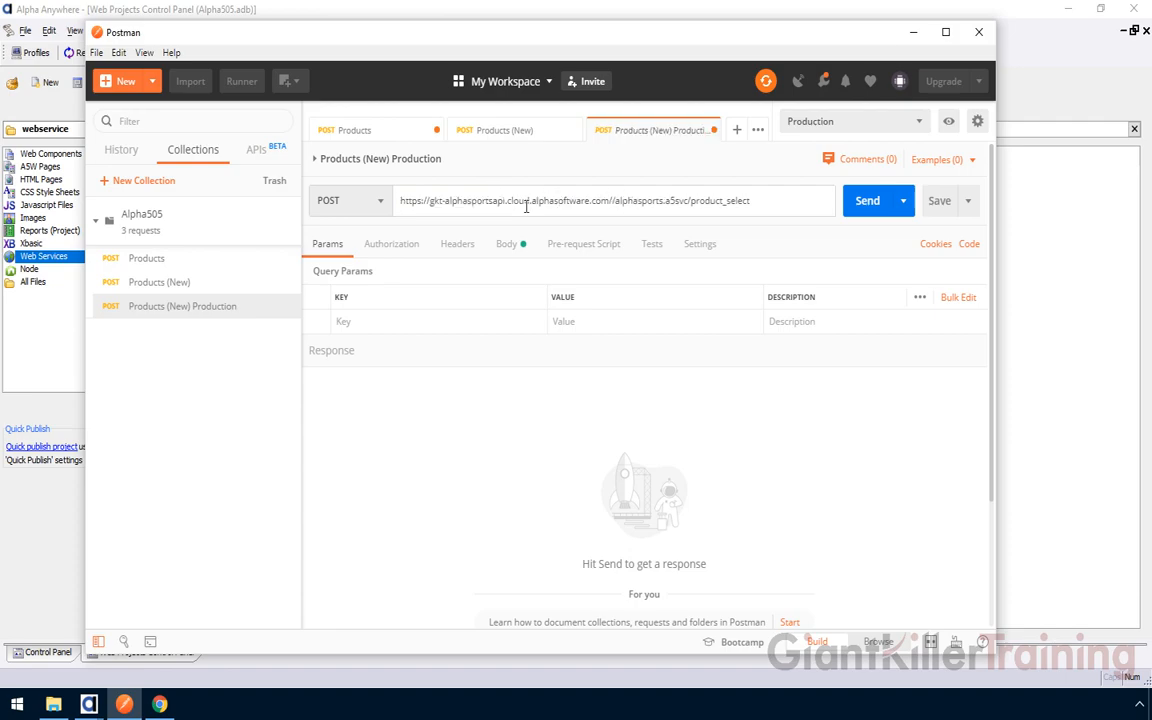
pyautogui.press('BackSpace')
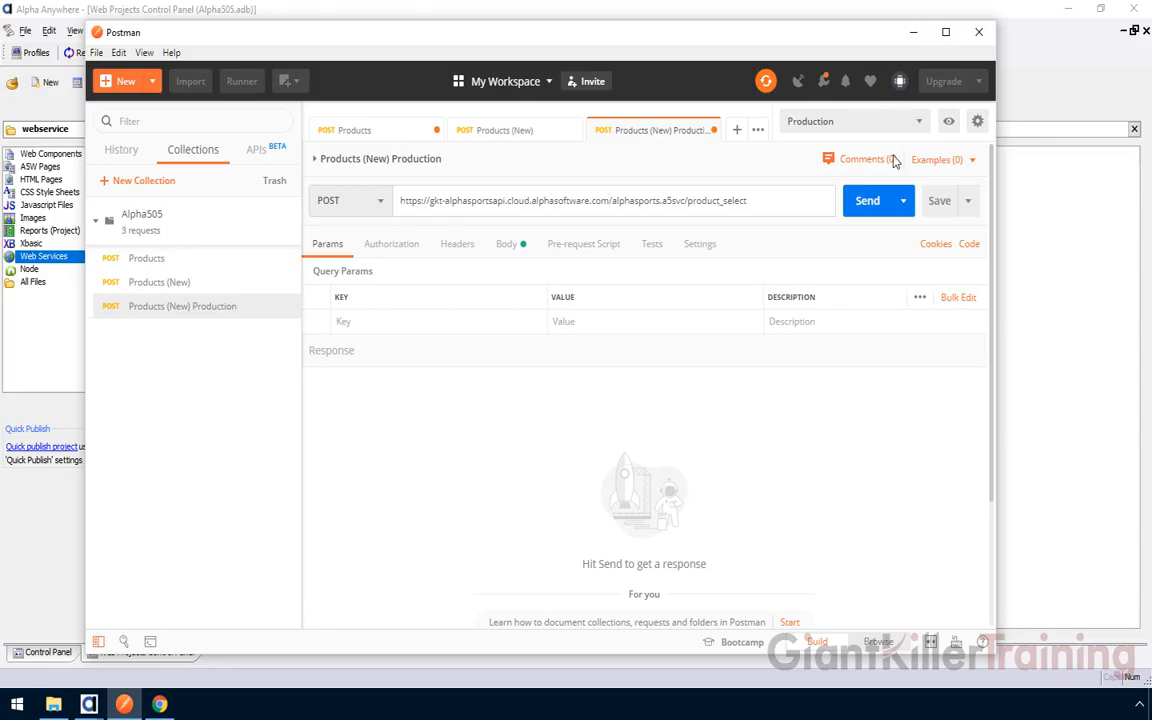
pyautogui.click(940, 200)
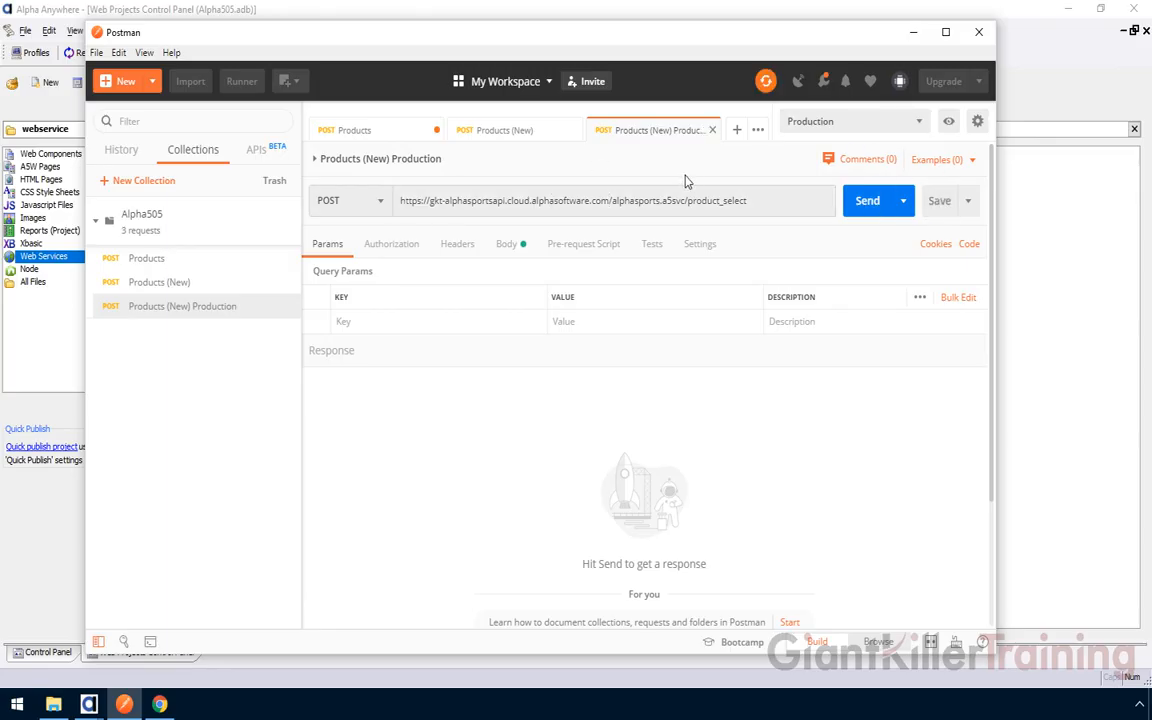
# Change the body's pageNumber to 3 and send the request to the production API
pyautogui.click(505, 245)
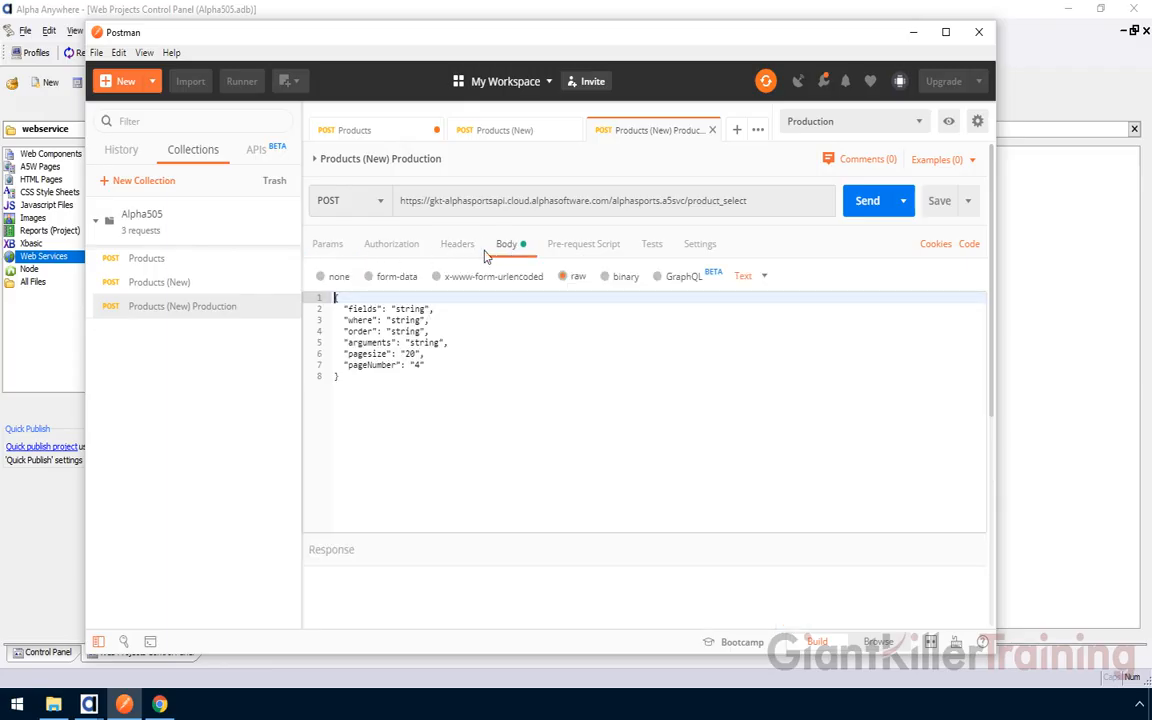
pyautogui.click(418, 366)
pyautogui.press('BackSpace')
pyautogui.write('3')
pyautogui.click(868, 201)
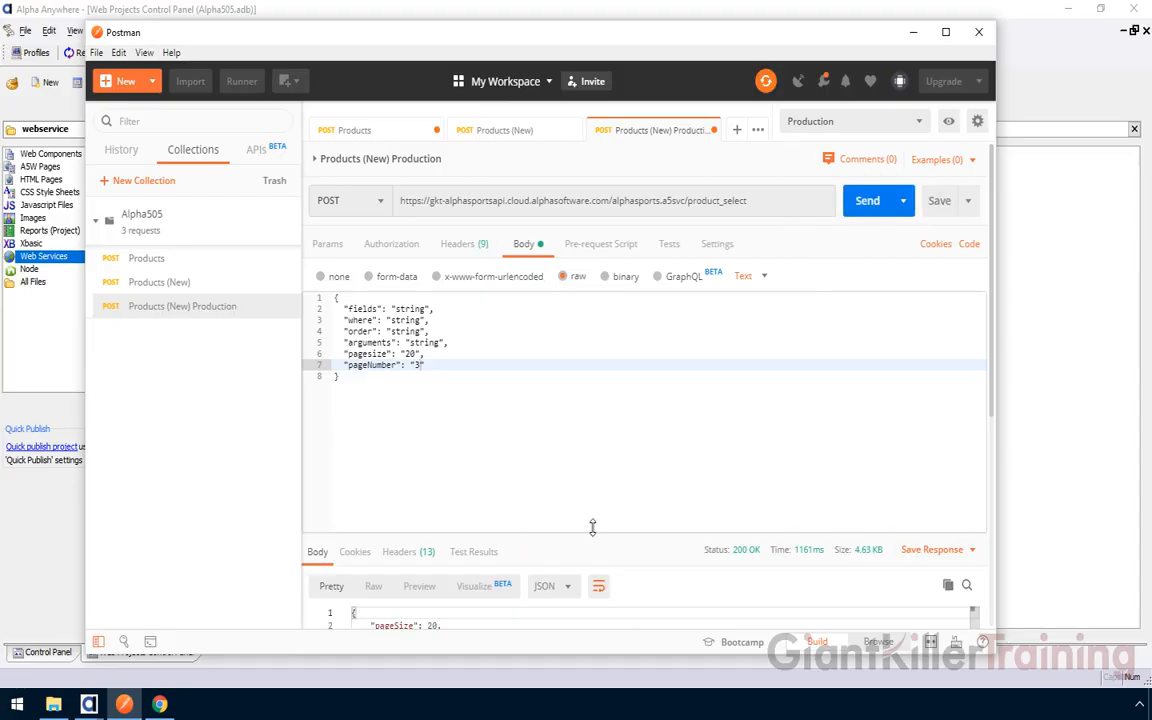
pyautogui.moveTo(594, 536); pyautogui.dragTo(575, 420)
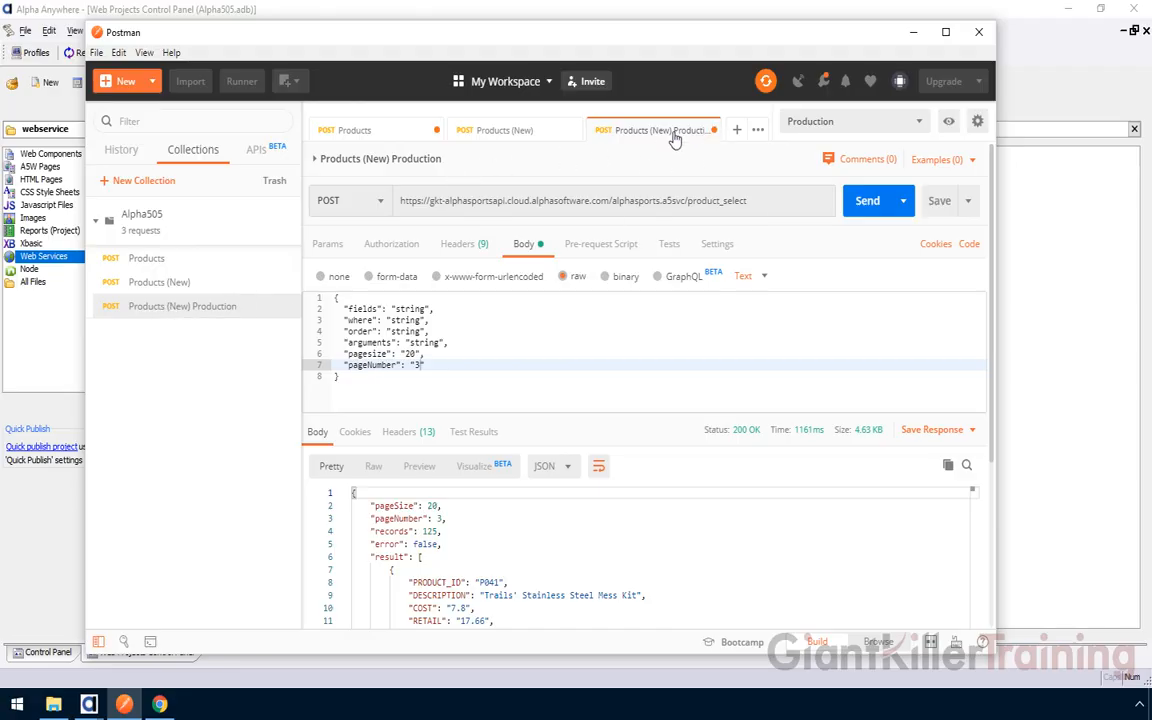
# Close the Production tab and delete the Products (New) Production request from Alpha505
pyautogui.click(713, 131)
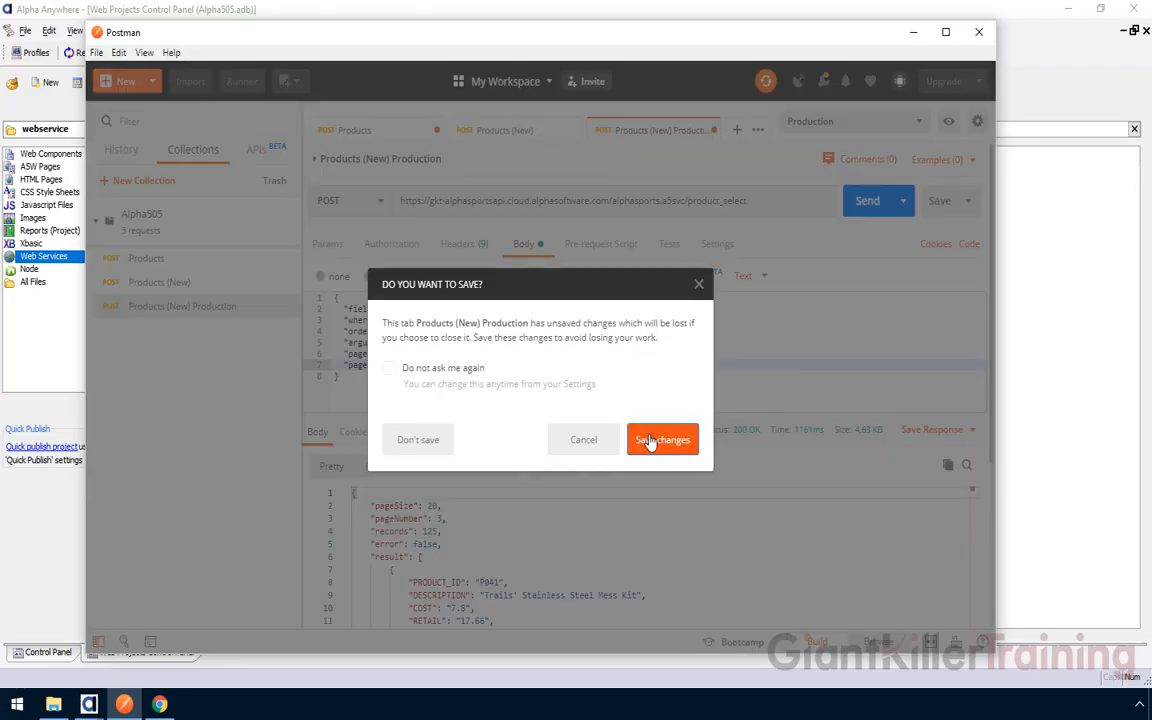
pyautogui.click(438, 449)
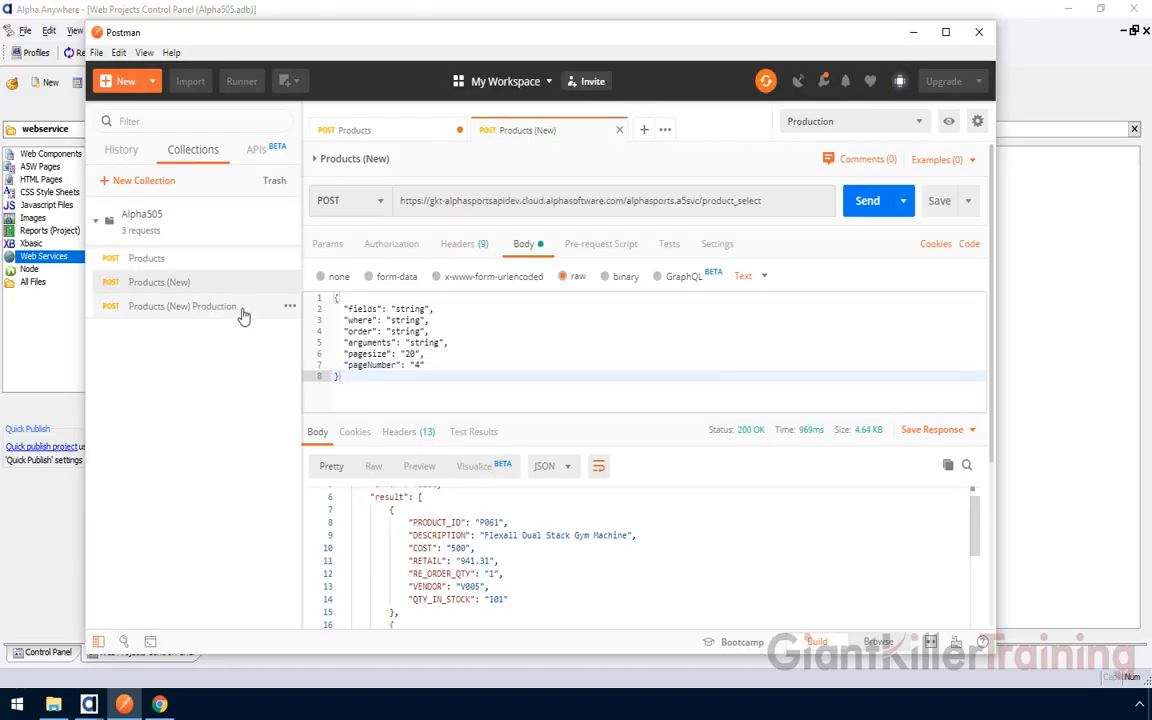
pyautogui.click(289, 312)
pyautogui.click(289, 310)
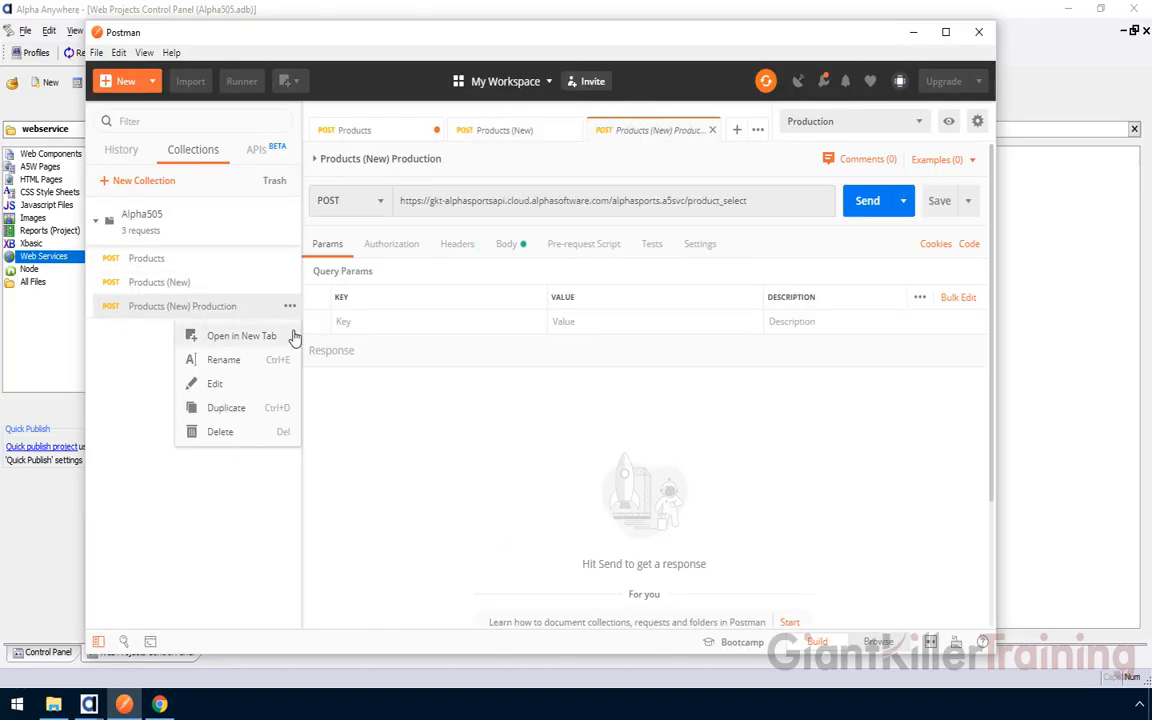
pyautogui.click(280, 432)
pyautogui.click(660, 363)
# Open Products (New), close the original Products tab without saving, and close the [DELETED] tab
pyautogui.click(172, 283)
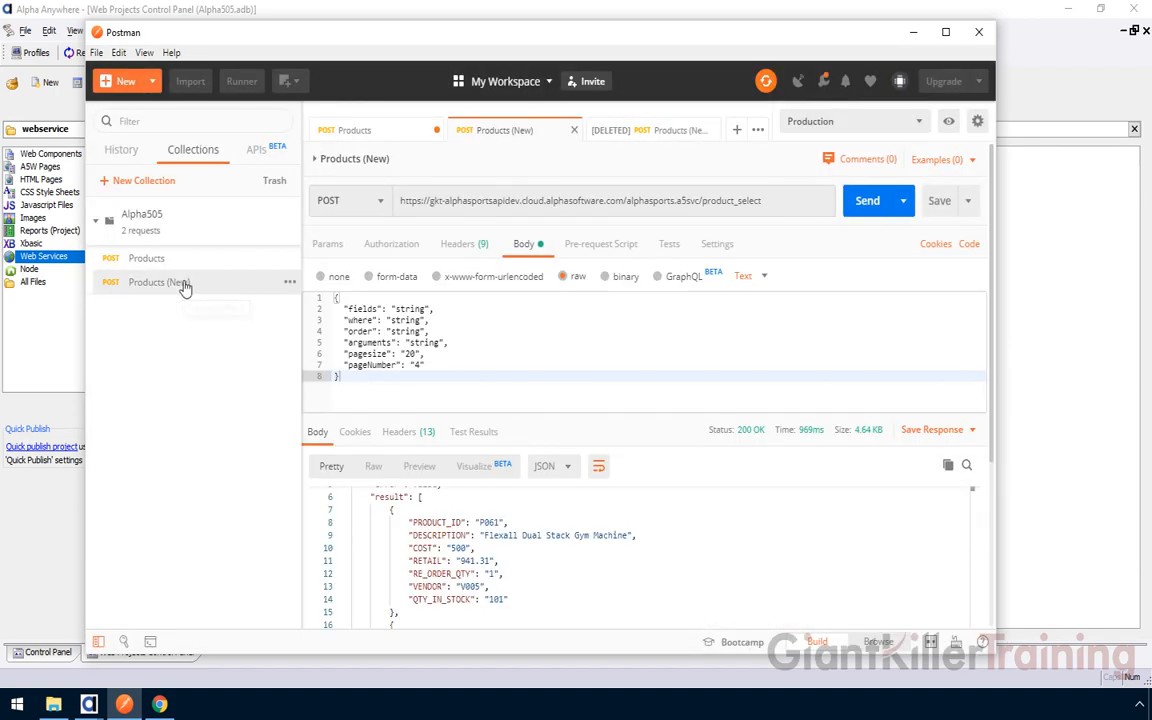
pyautogui.click(436, 131)
pyautogui.click(400, 435)
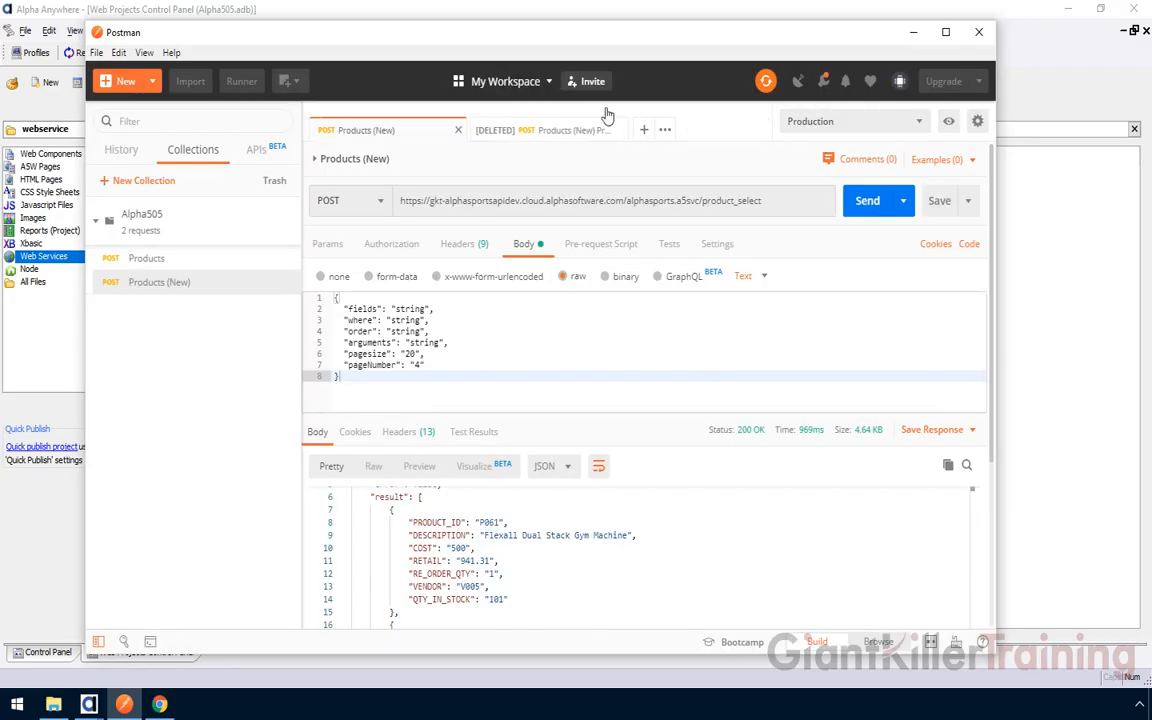
pyautogui.click(562, 122)
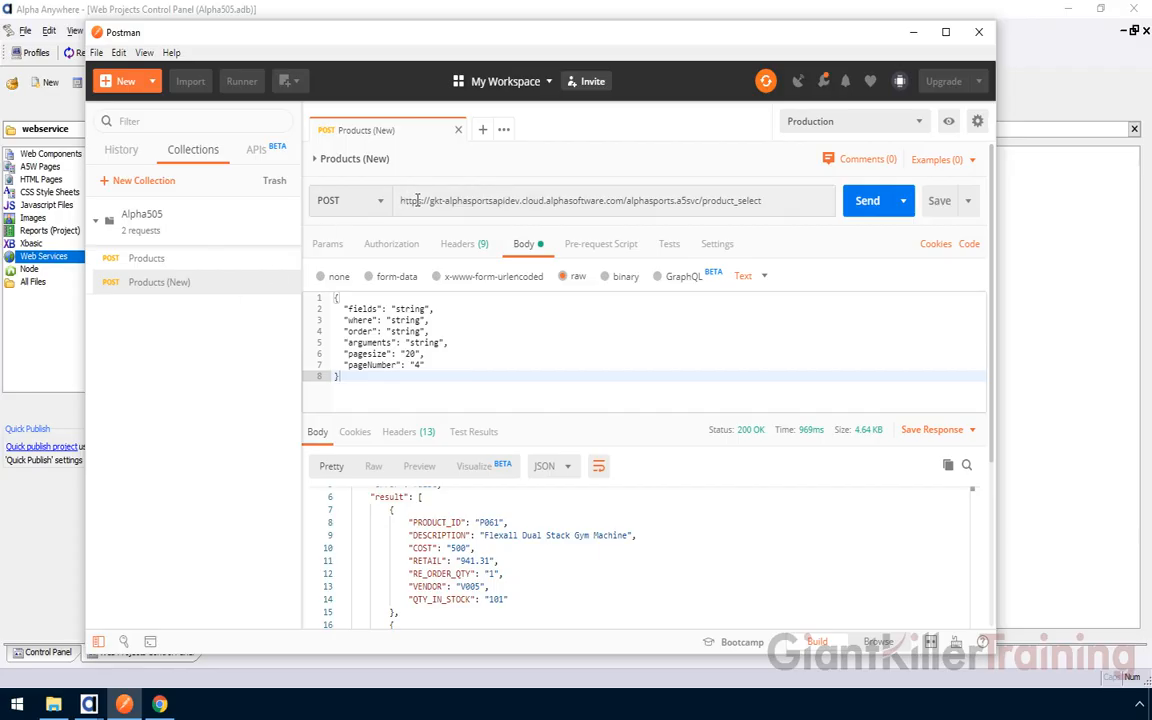
# Make Development the active Postman environment and inspect its URL variable
pyautogui.doubleClick(512, 200)
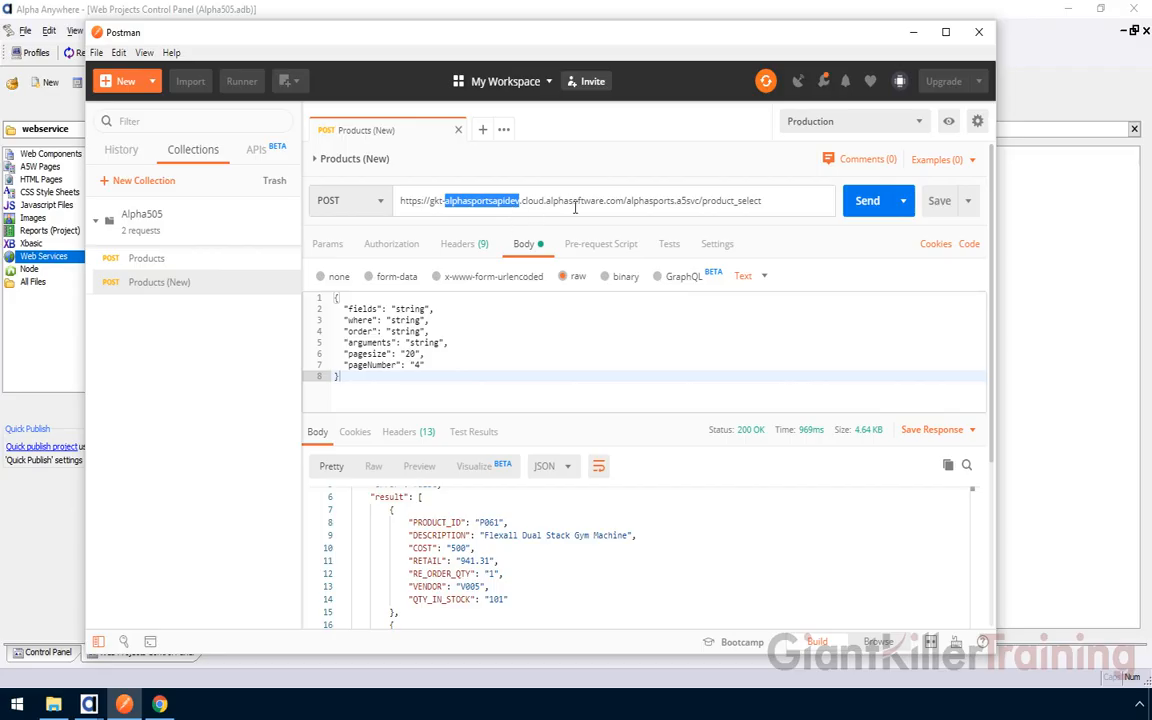
pyautogui.click(510, 200)
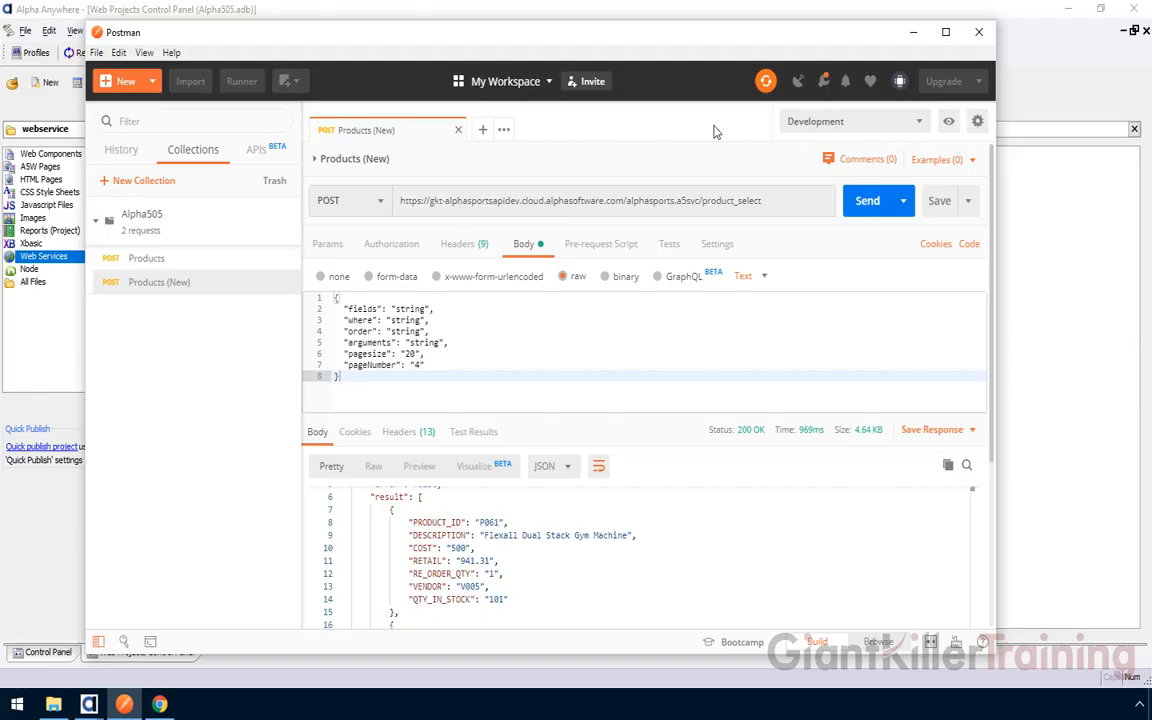
pyautogui.click(838, 120)
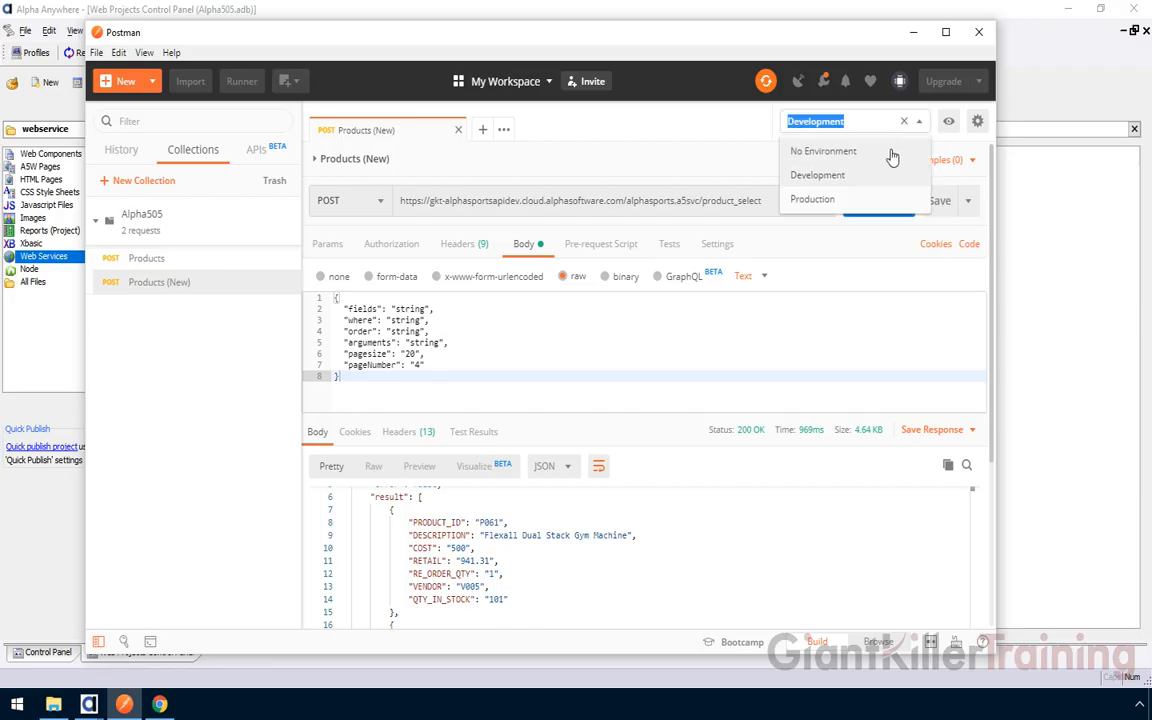
pyautogui.click(832, 183)
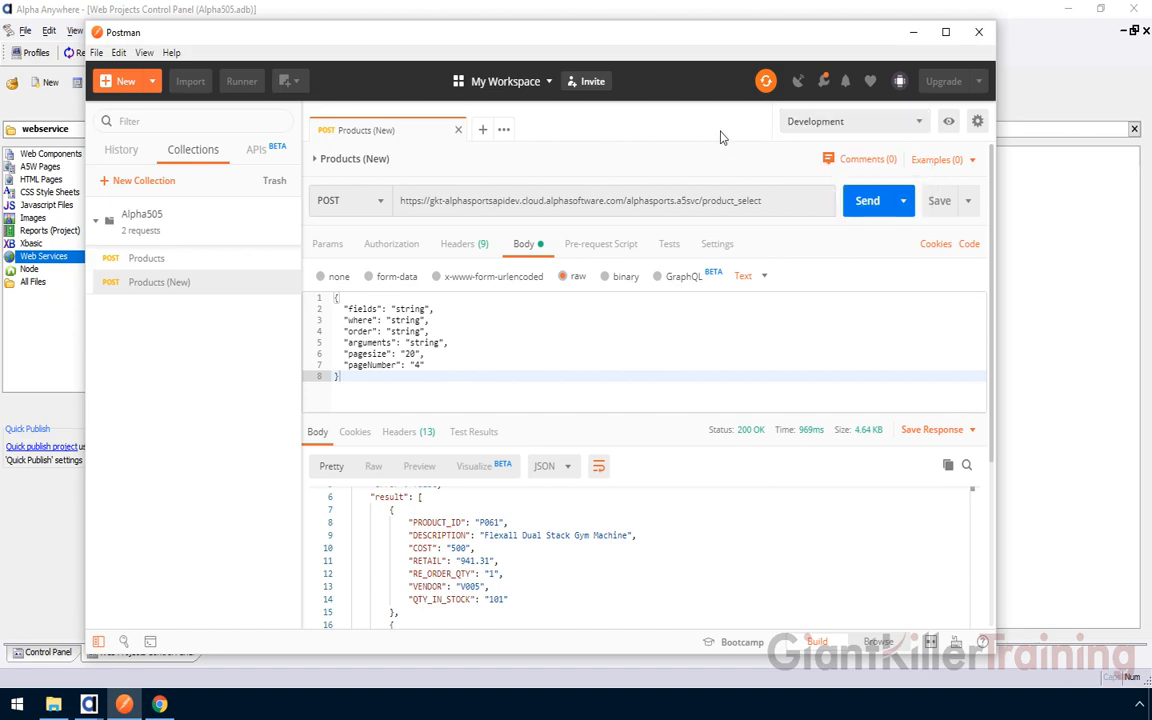
pyautogui.click(947, 127)
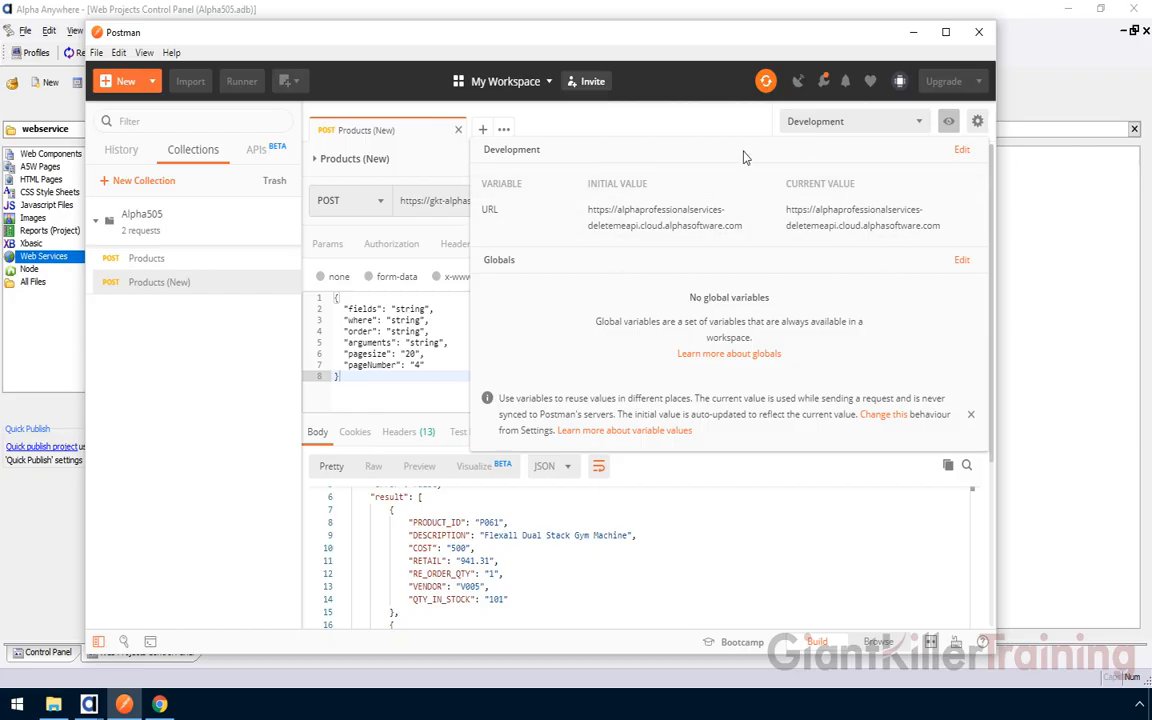
pyautogui.doubleClick(490, 209)
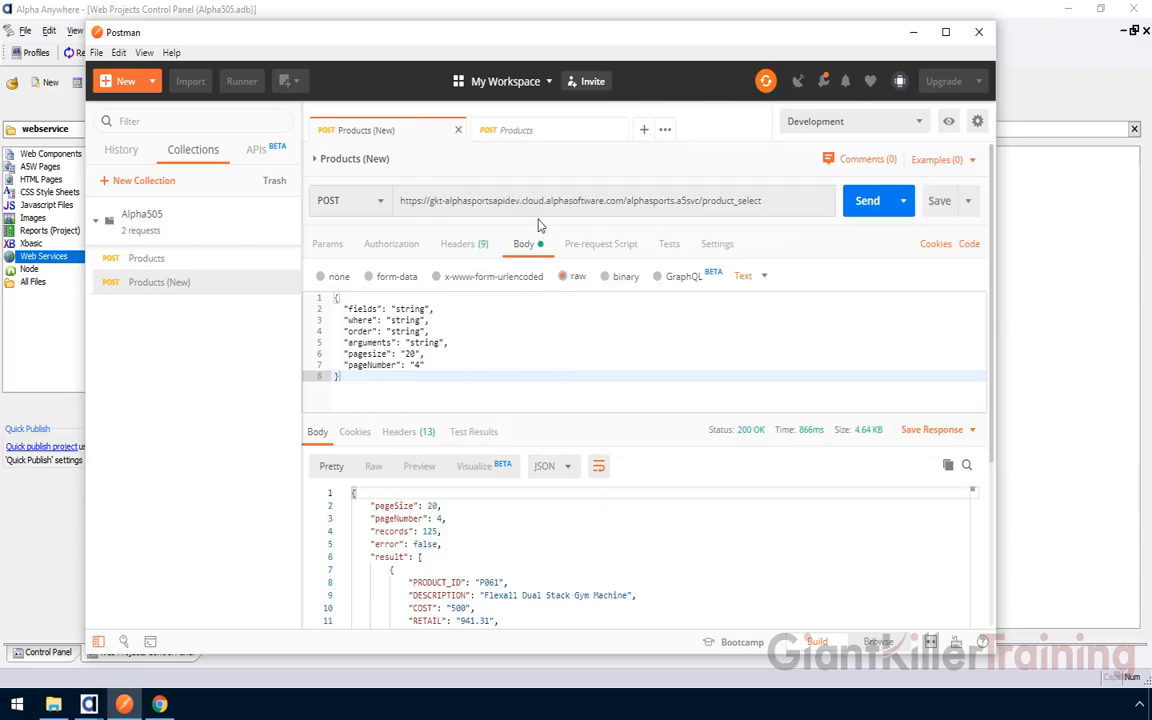
# Replace the request host with {{URL}}, resend the request, and return to Alpha Anywhere's publish results
pyautogui.moveTo(624, 200); pyautogui.dragTo(381, 206)
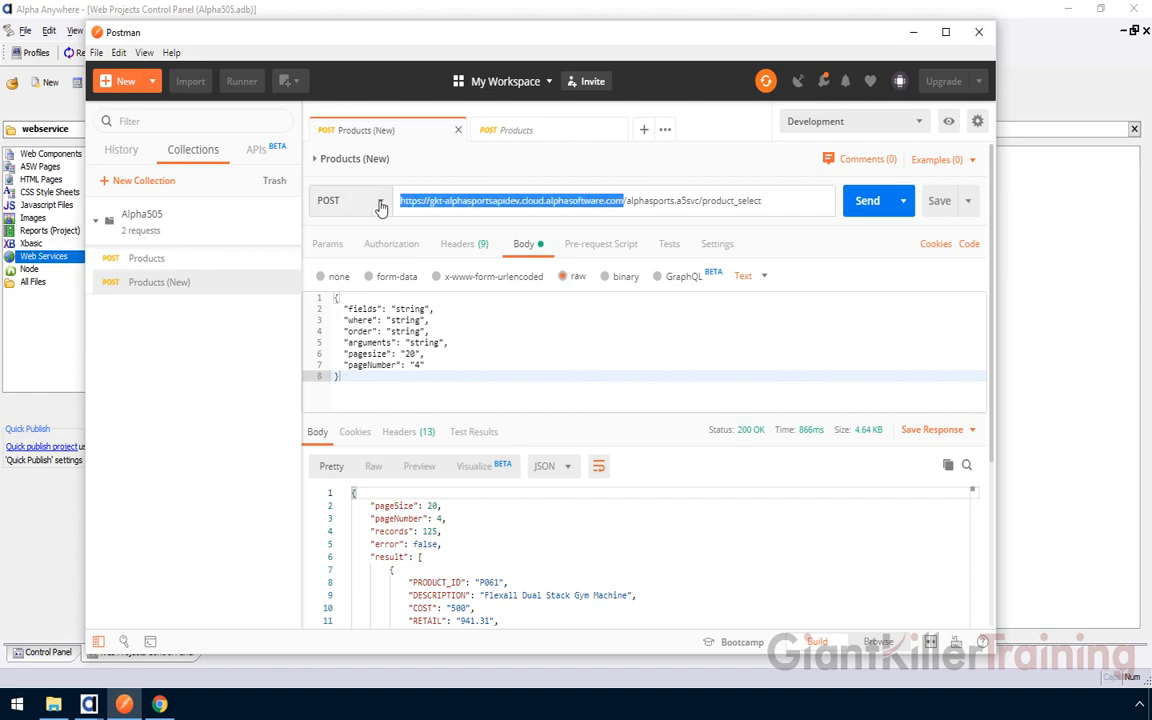
pyautogui.write('{{URL}}')
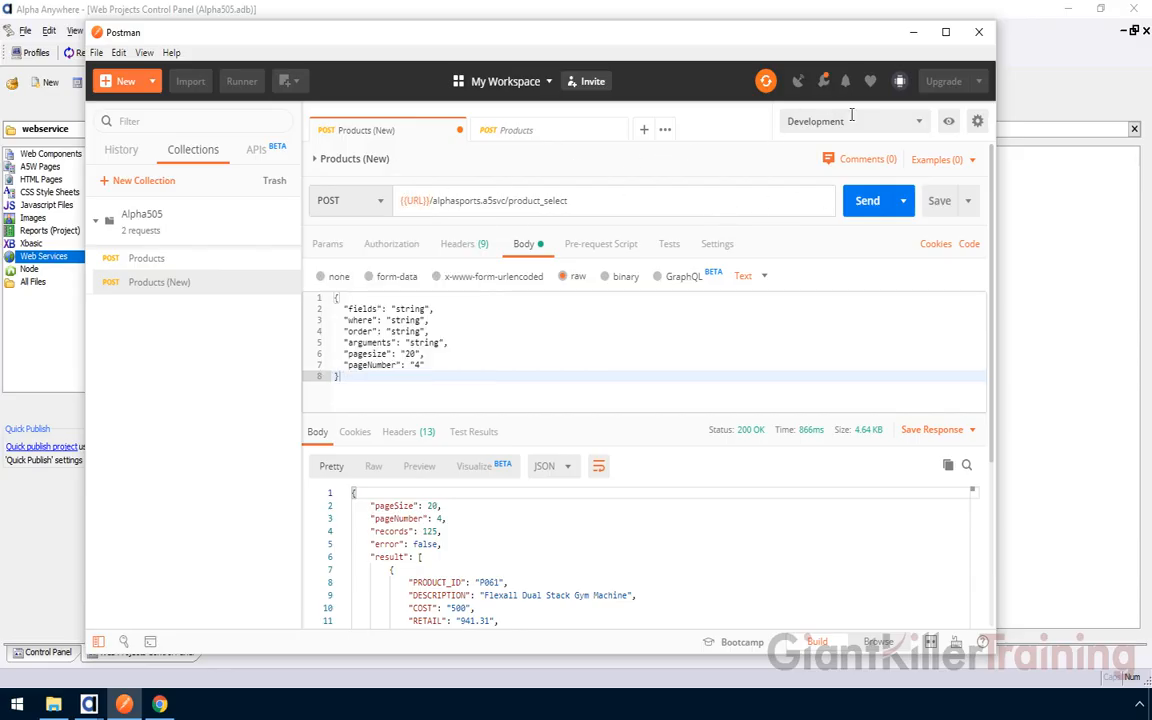
pyautogui.moveTo(418, 196)
pyautogui.click(866, 201)
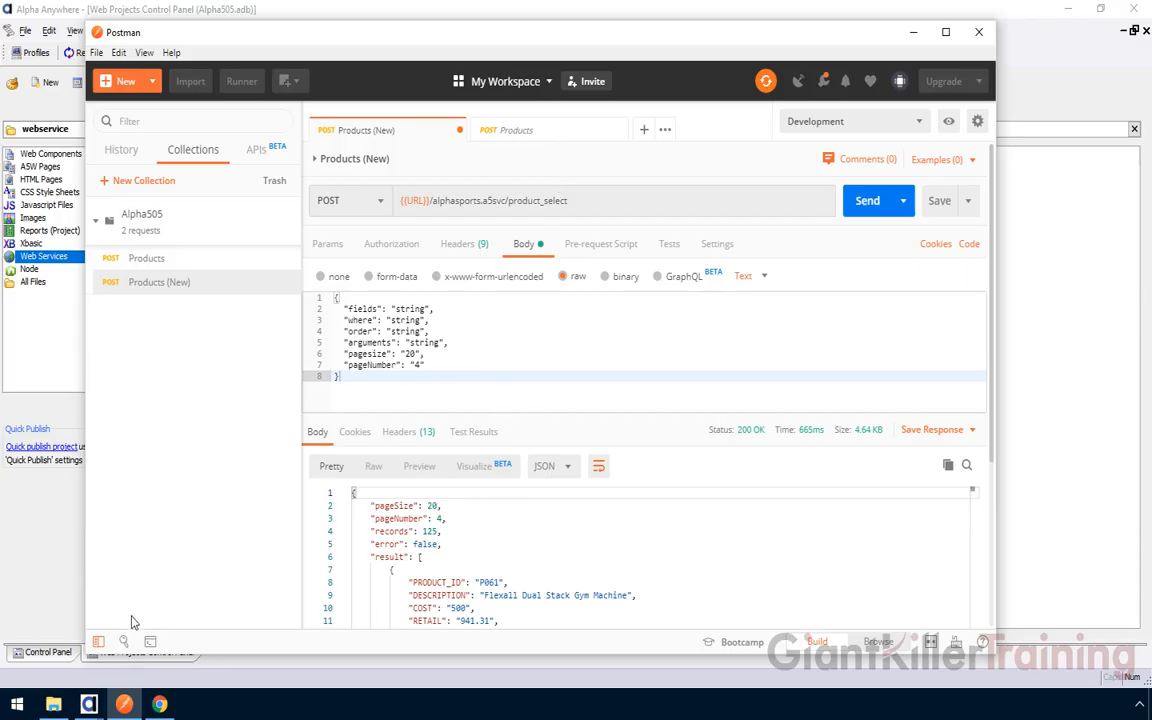
pyautogui.click(78, 562)
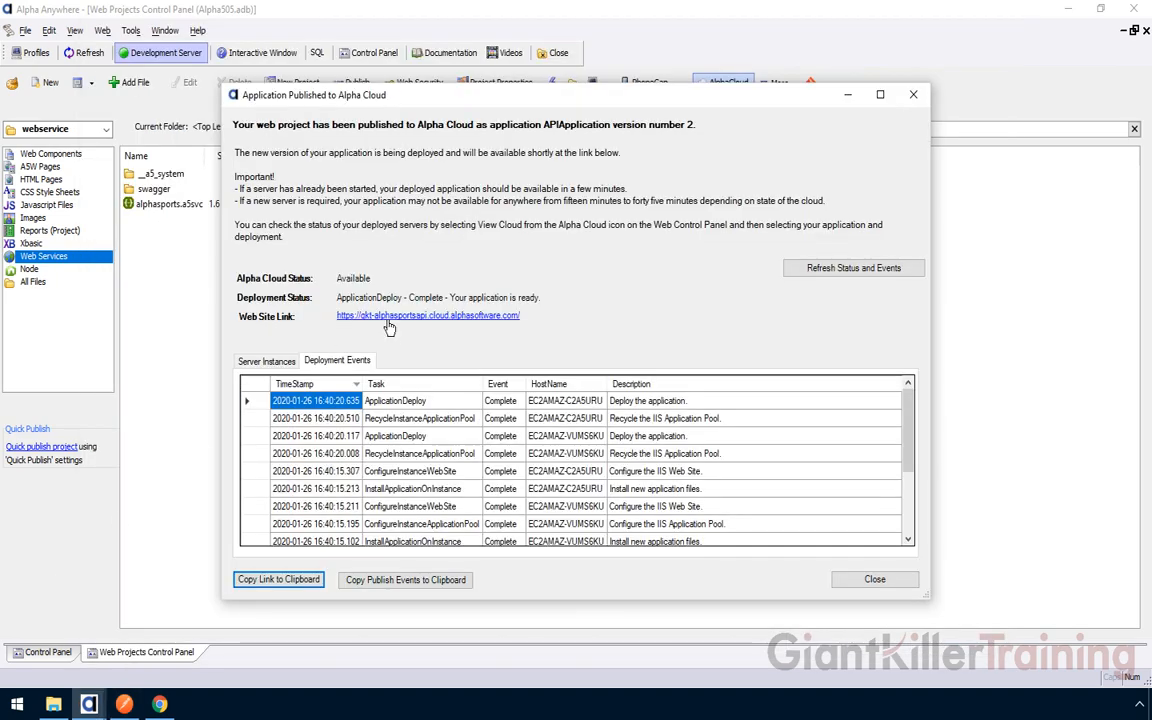
# Copy the published site's link and save it as the Production environment's URL current value
pyautogui.click(268, 581)
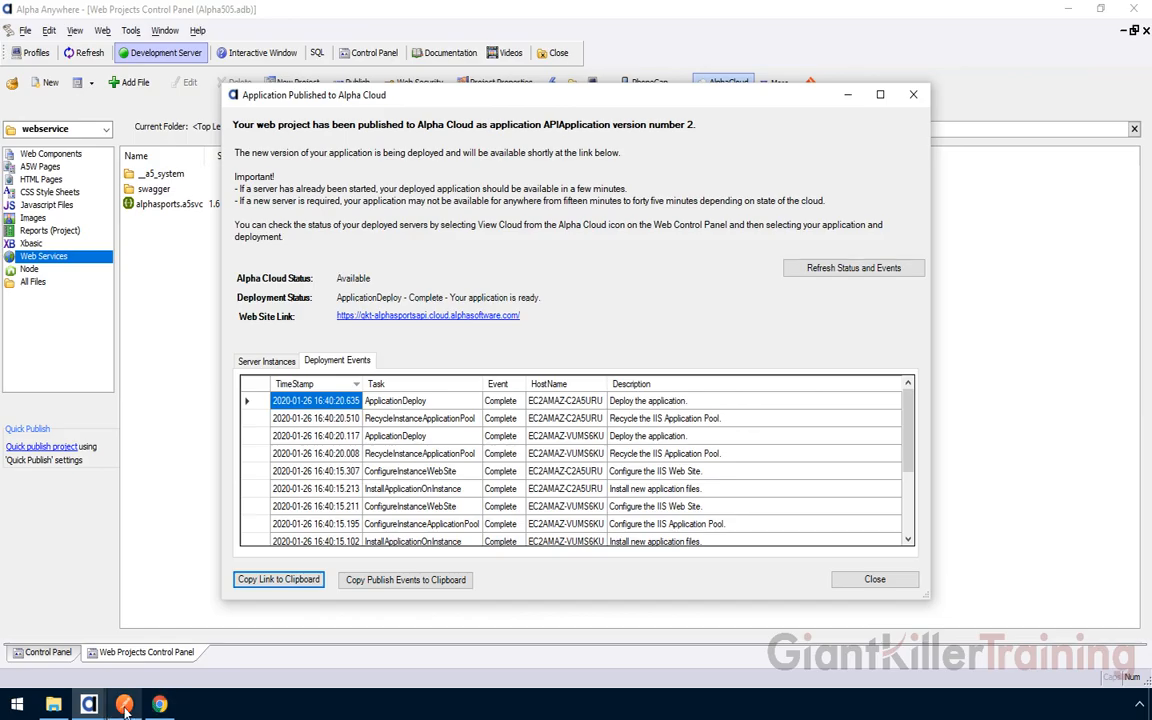
pyautogui.hotkey('alt', 'Tab')
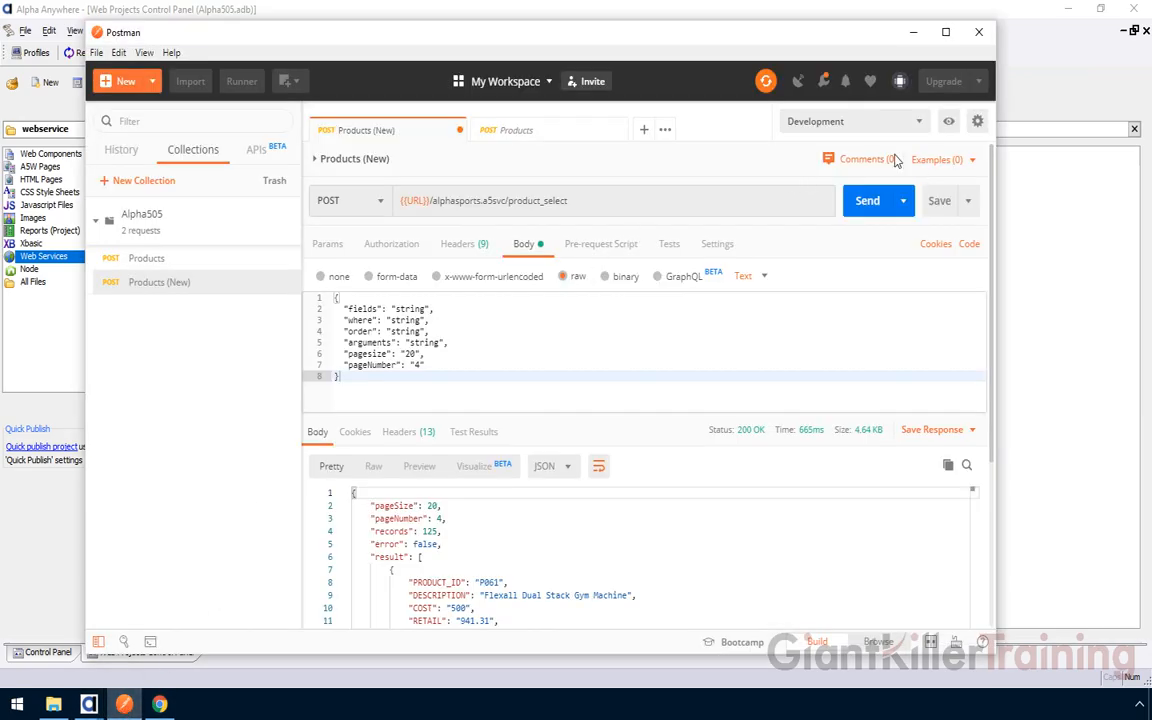
pyautogui.click(921, 125)
pyautogui.click(825, 195)
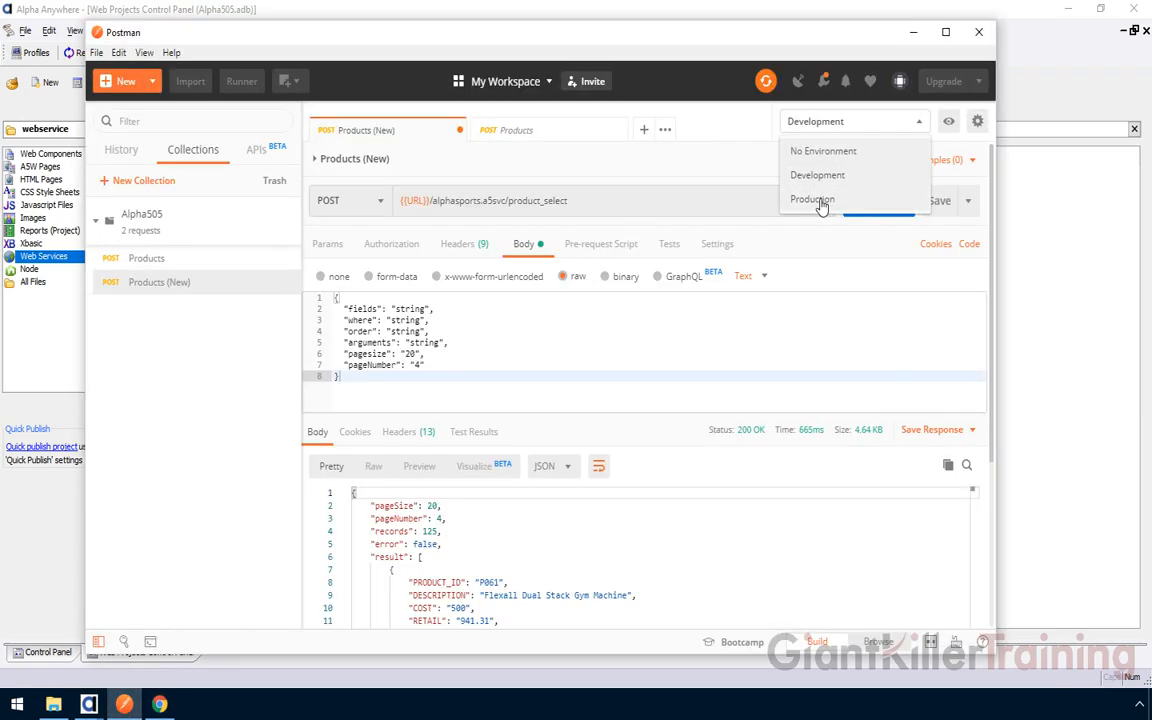
pyautogui.click(950, 123)
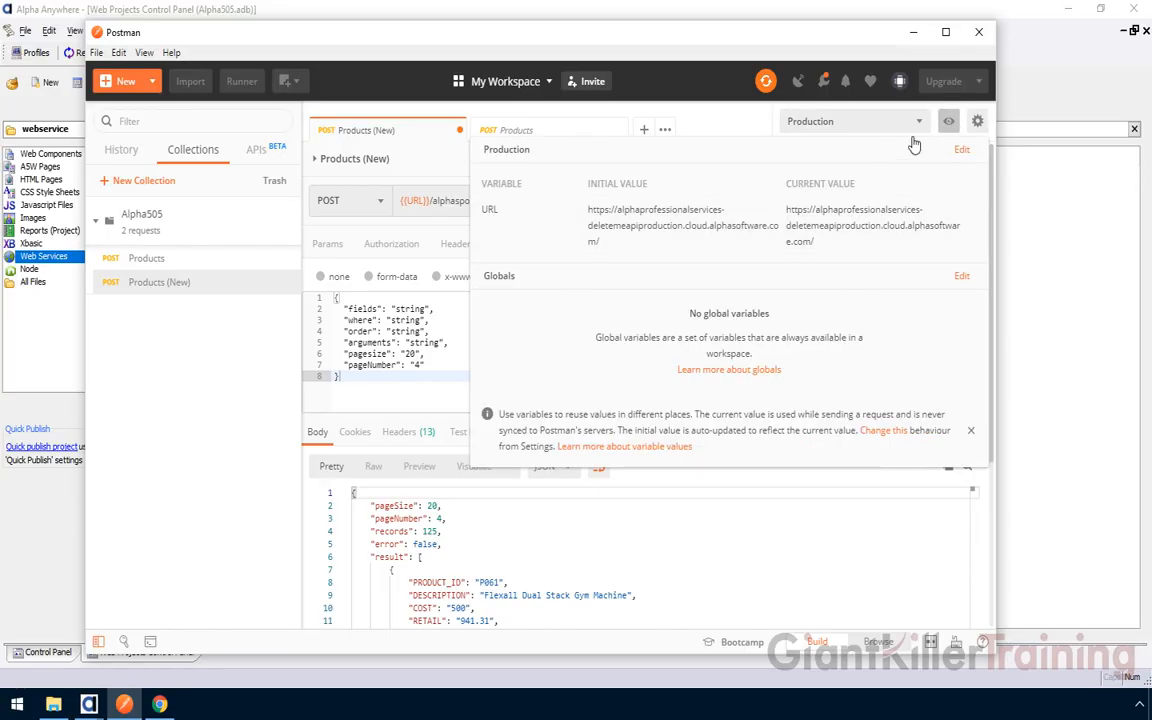
pyautogui.click(961, 149)
pyautogui.moveTo(708, 320); pyautogui.dragTo(568, 307)
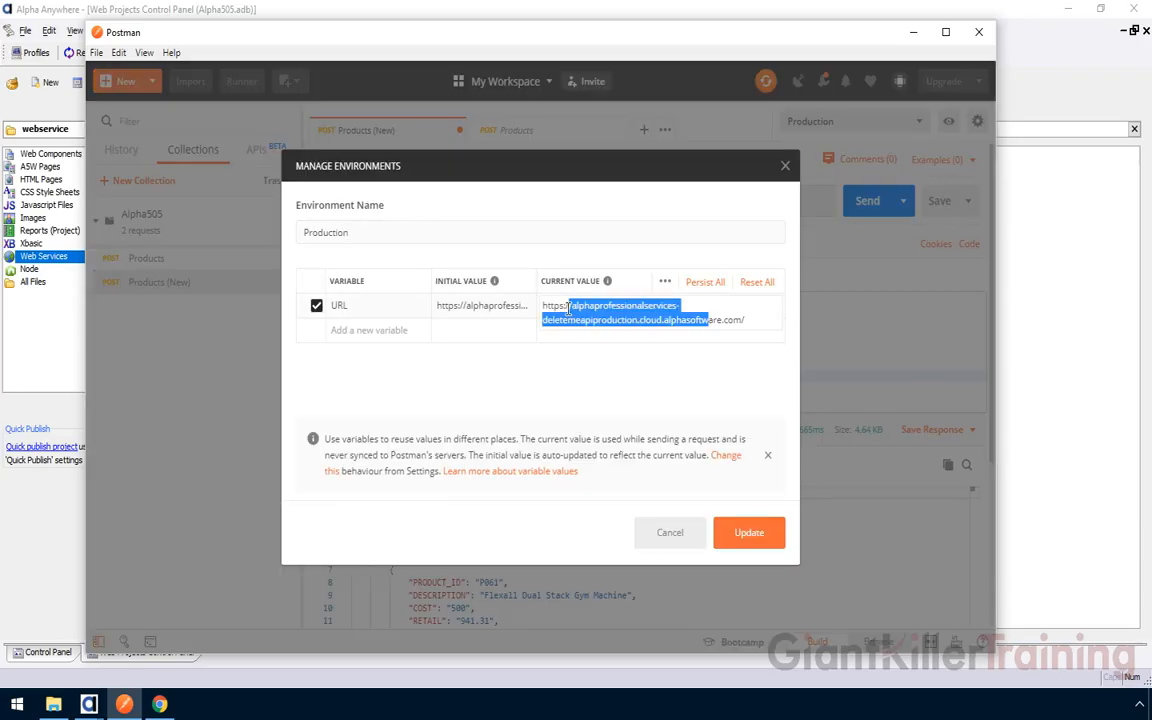
pyautogui.press('BackSpace')
pyautogui.press('BackSpace')
pyautogui.press('BackSpace')
pyautogui.press('BackSpace')
pyautogui.press('BackSpace')
pyautogui.press('BackSpace')
pyautogui.press('BackSpace')
pyautogui.press('BackSpace')
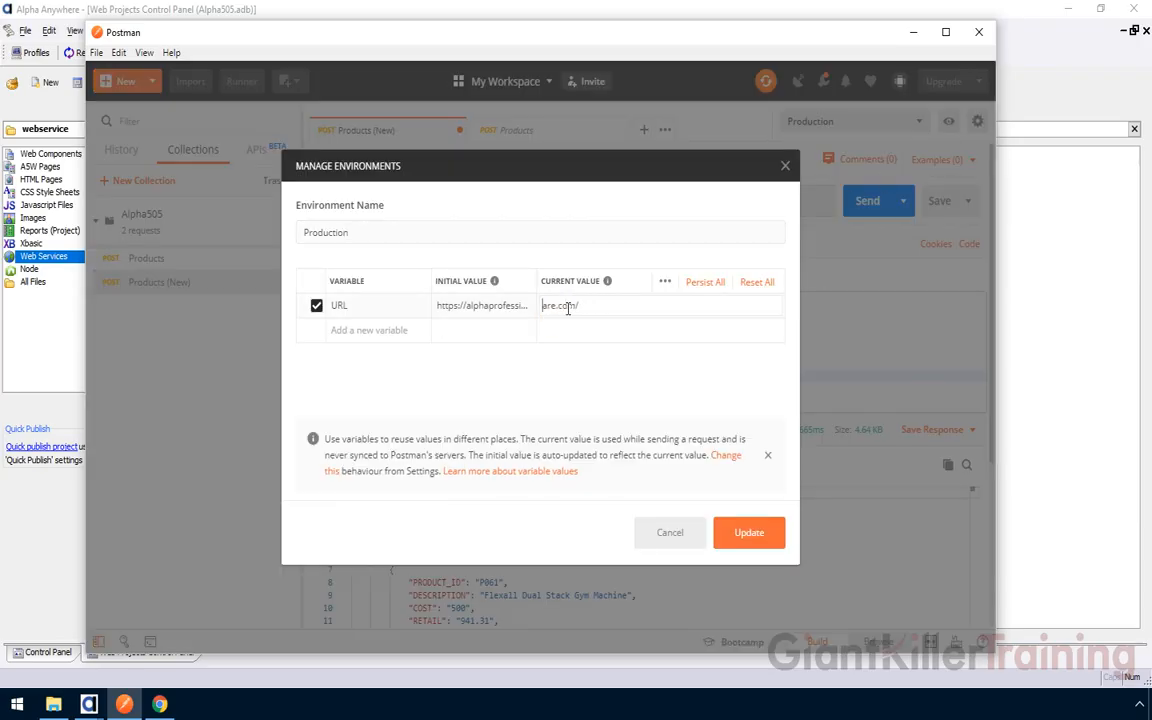
pyautogui.hotkey('ctrl', 'v')
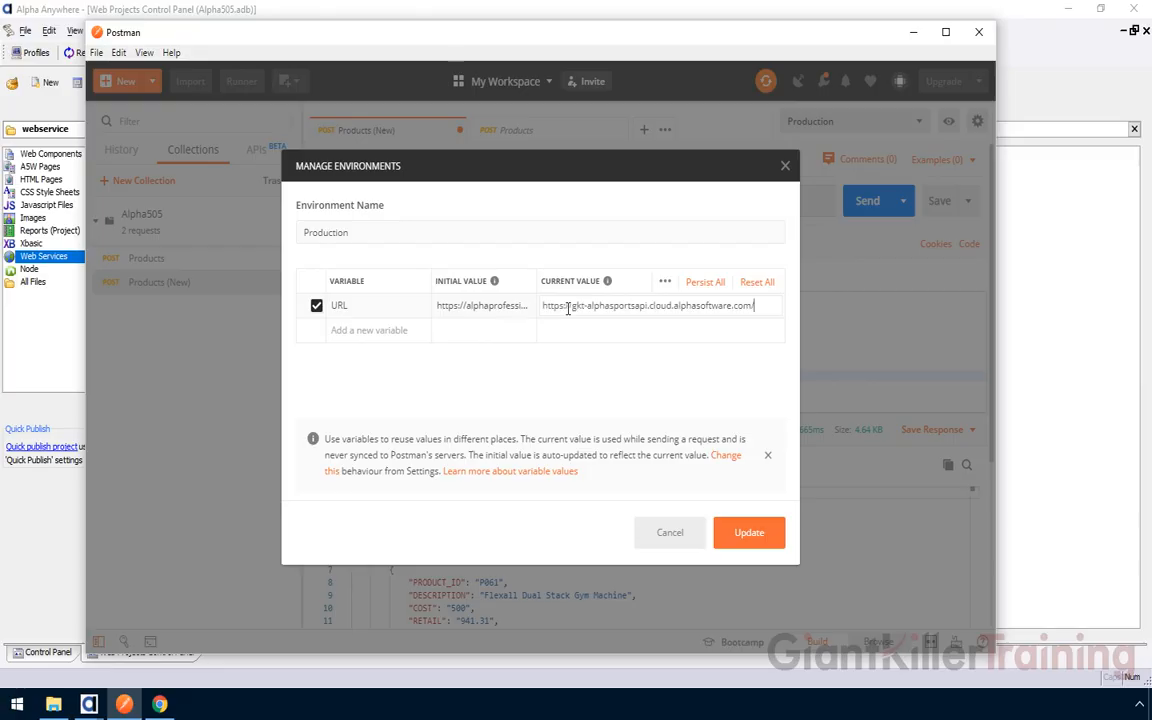
pyautogui.click(750, 538)
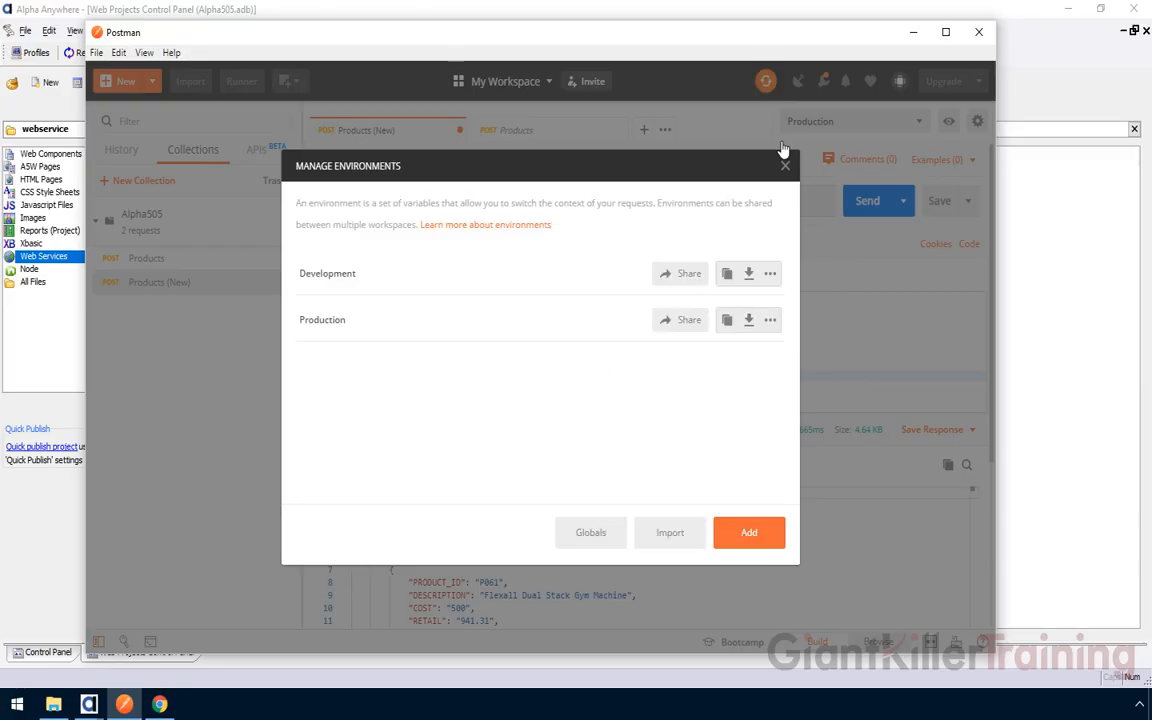
pyautogui.click(785, 166)
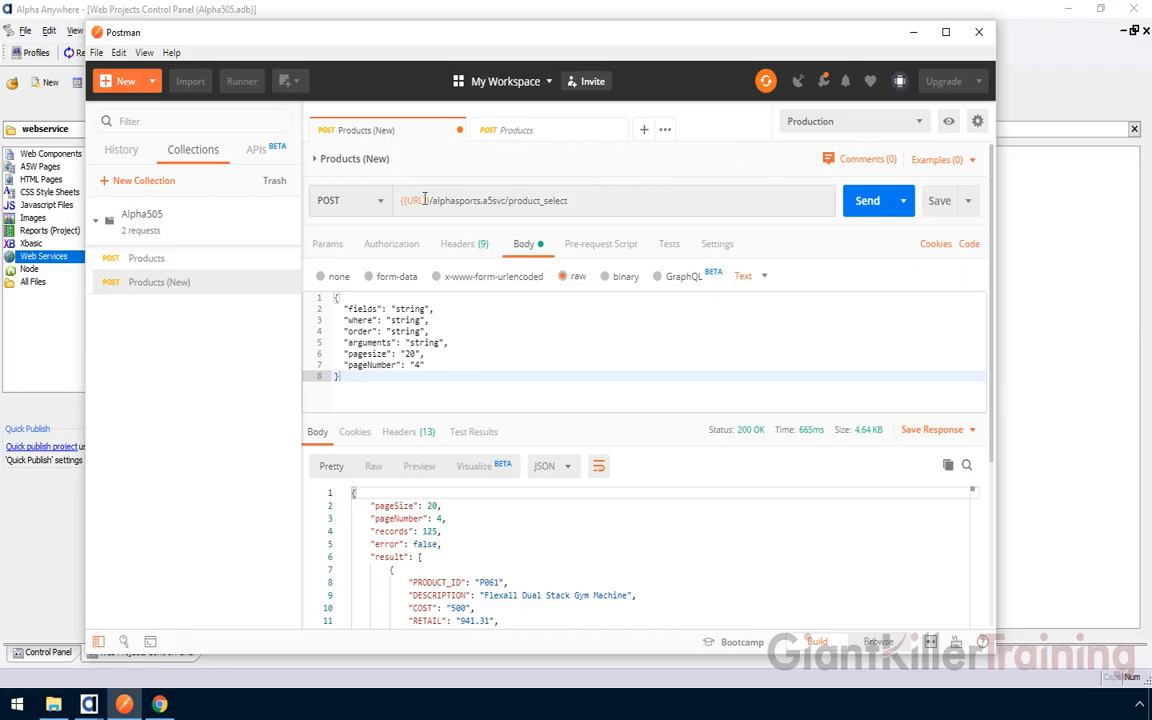
# Remove the trailing slash from Production's URL value and resend the request against Production
pyautogui.click(947, 125)
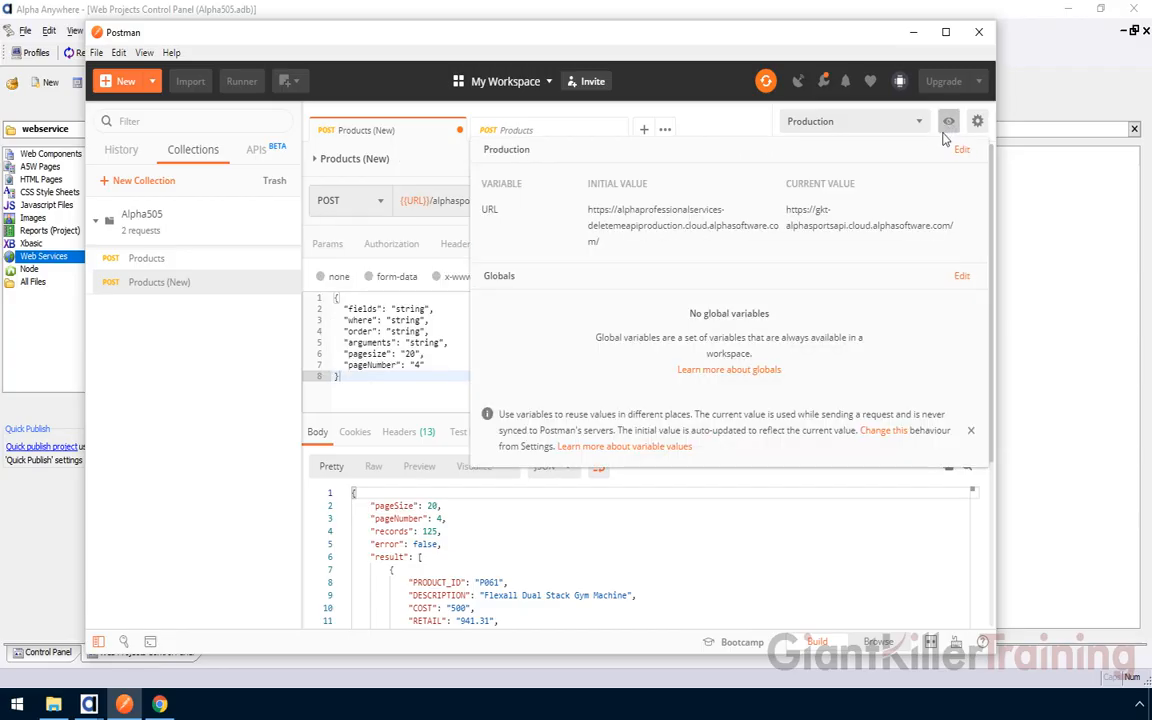
pyautogui.click(971, 209)
pyautogui.moveTo(921, 211); pyautogui.dragTo(958, 211)
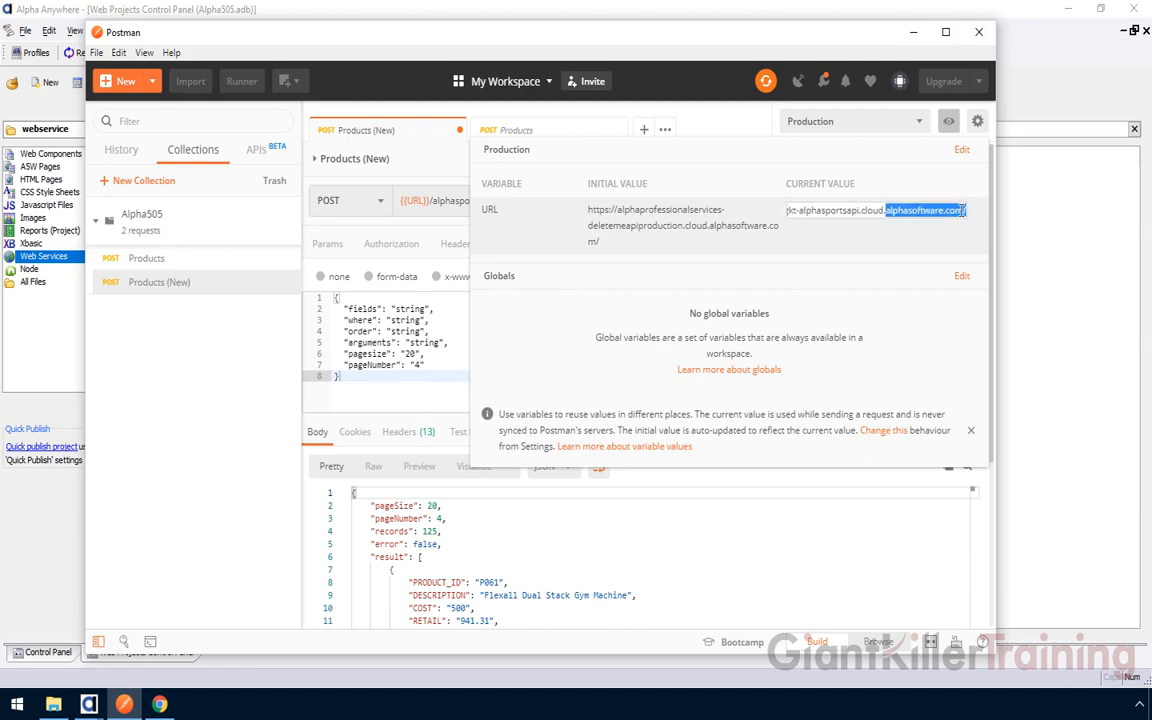
pyautogui.click(963, 210)
pyautogui.press('BackSpace')
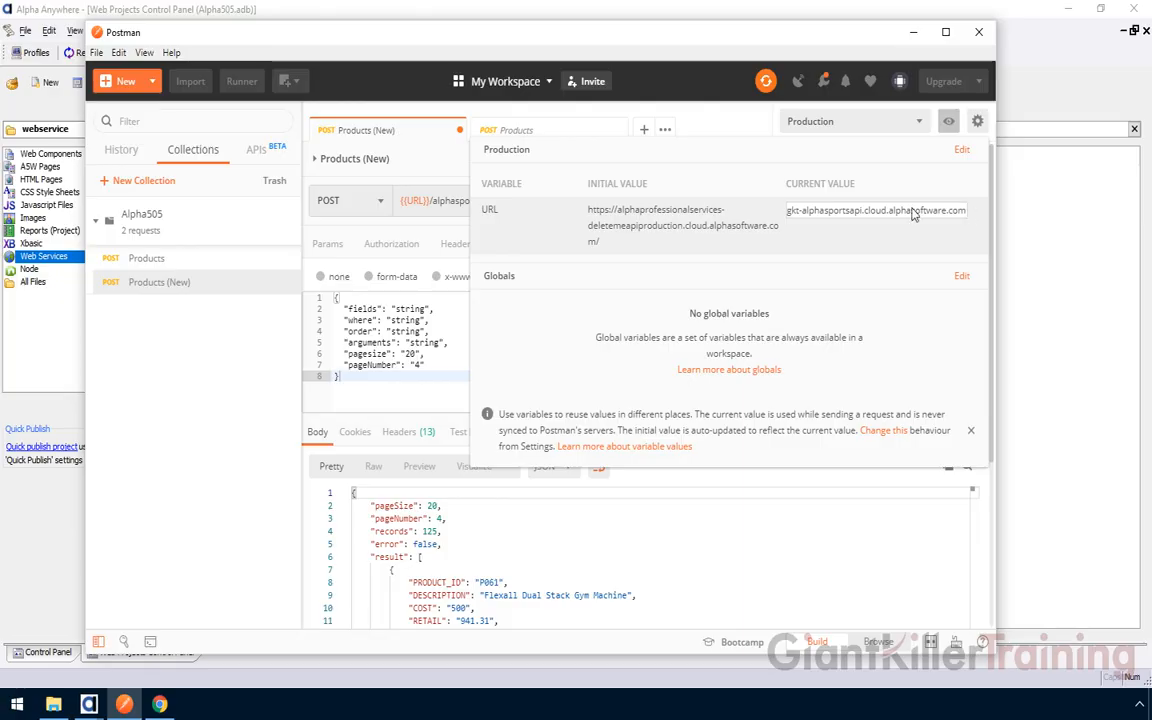
pyautogui.click(790, 176)
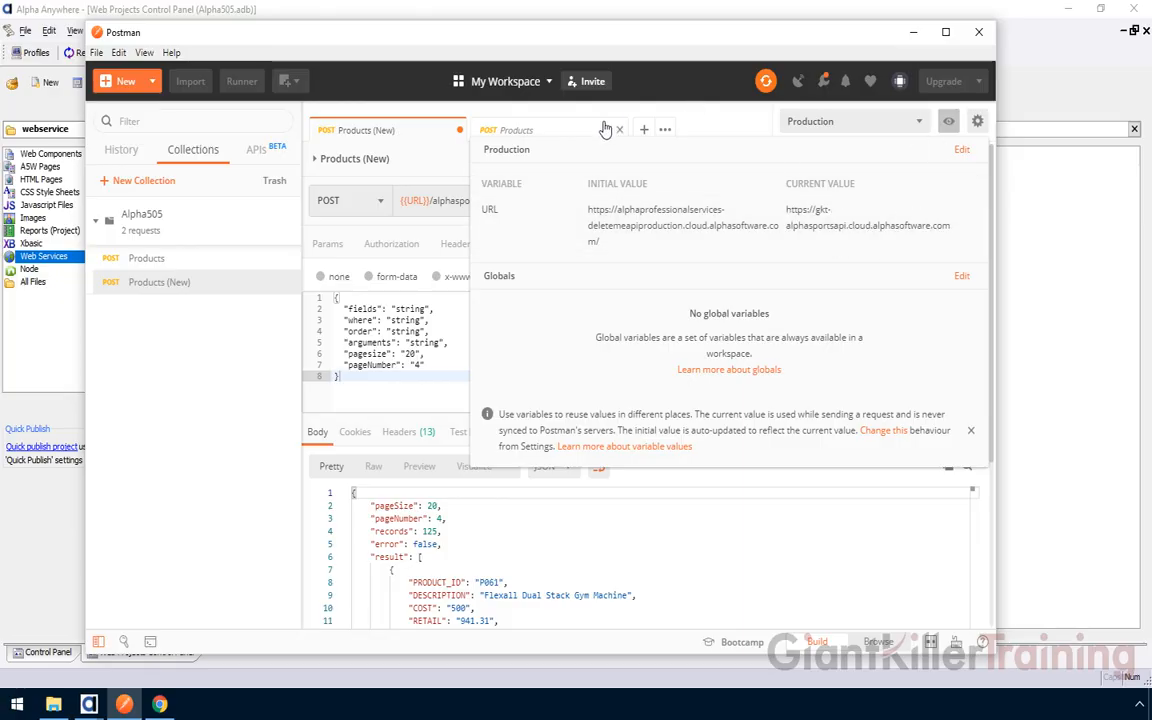
pyautogui.click(718, 122)
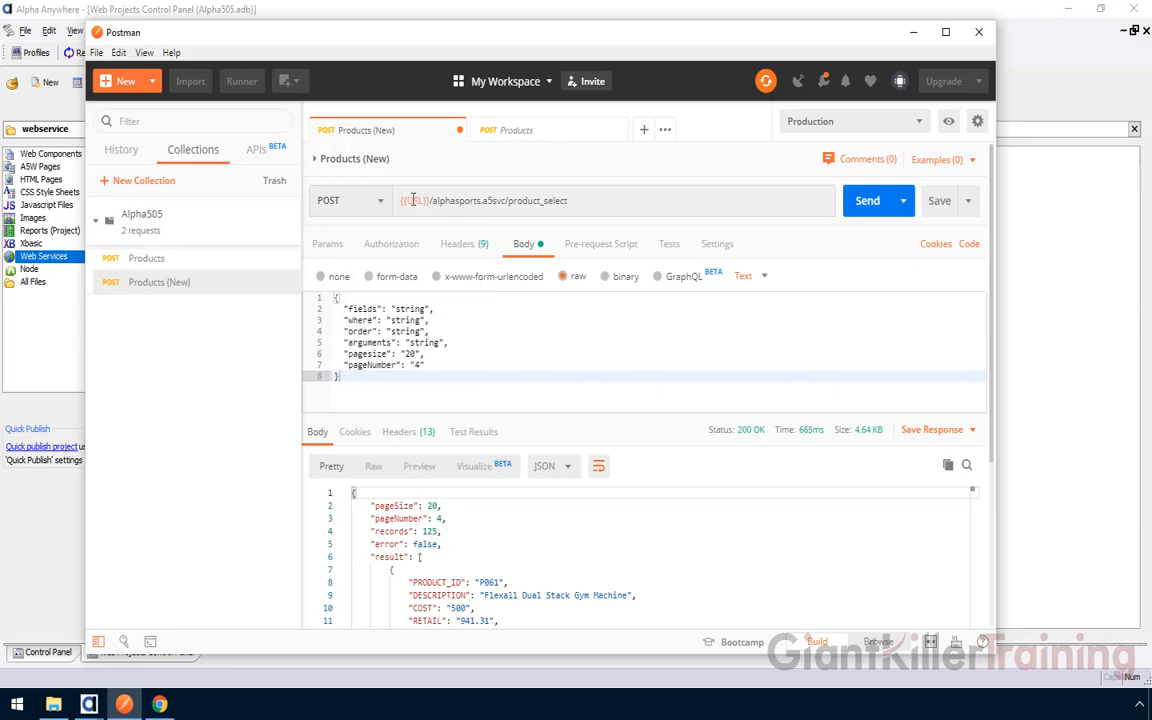
pyautogui.moveTo(409, 197)
pyautogui.click(866, 201)
# Switch back to the Development environment and resend the Products (New) request
pyautogui.click(829, 120)
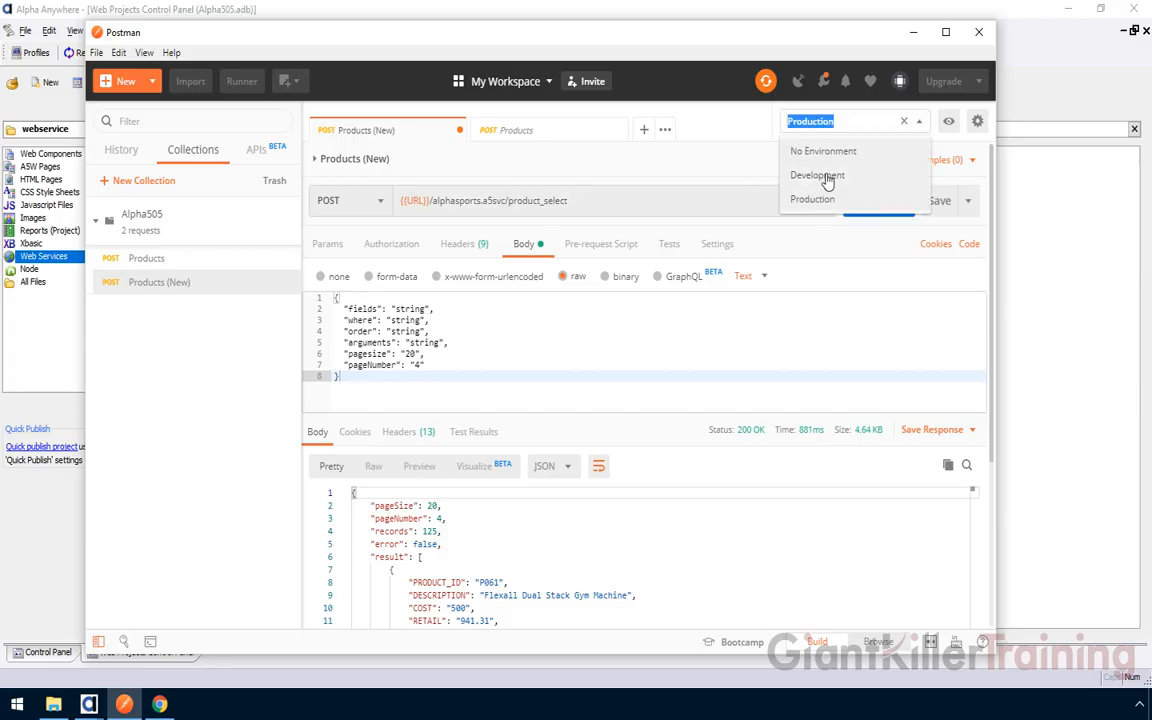
pyautogui.click(752, 163)
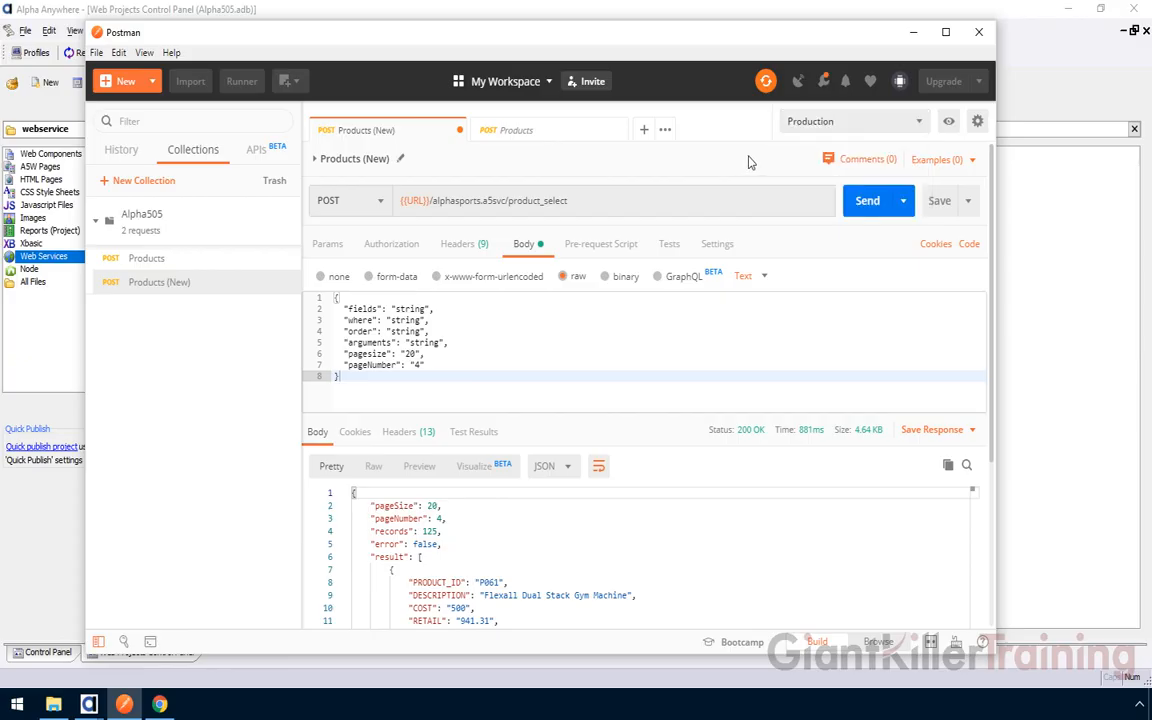
pyautogui.click(845, 121)
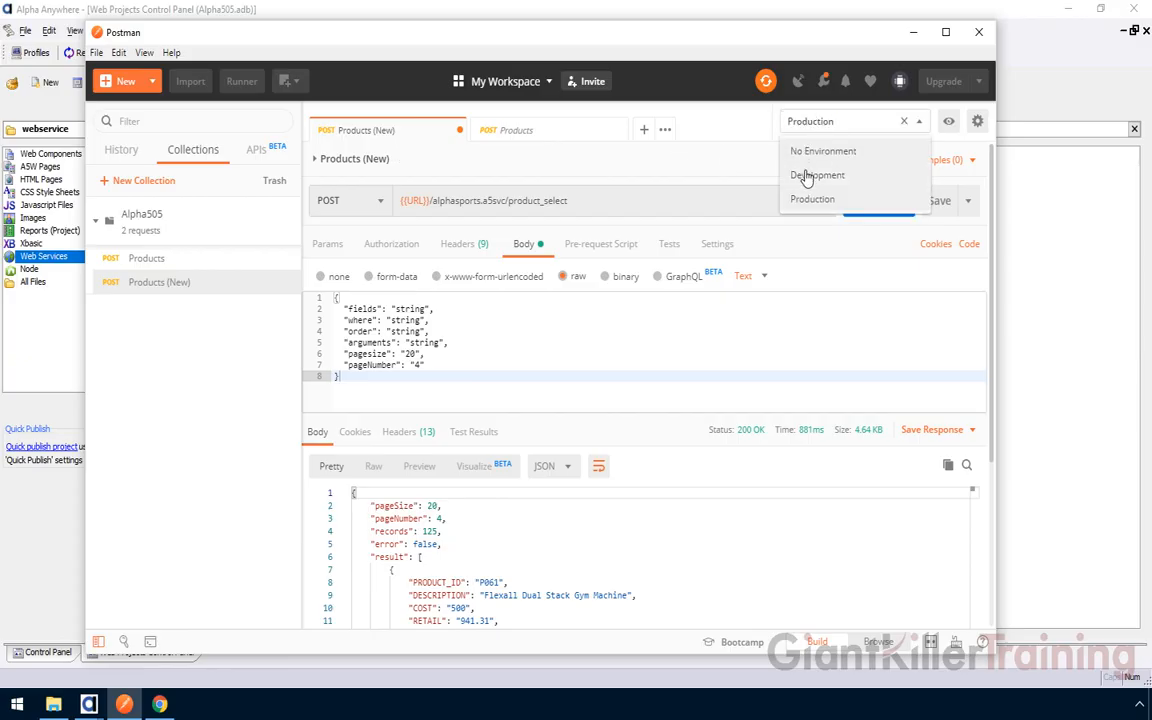
pyautogui.click(806, 177)
pyautogui.click(869, 204)
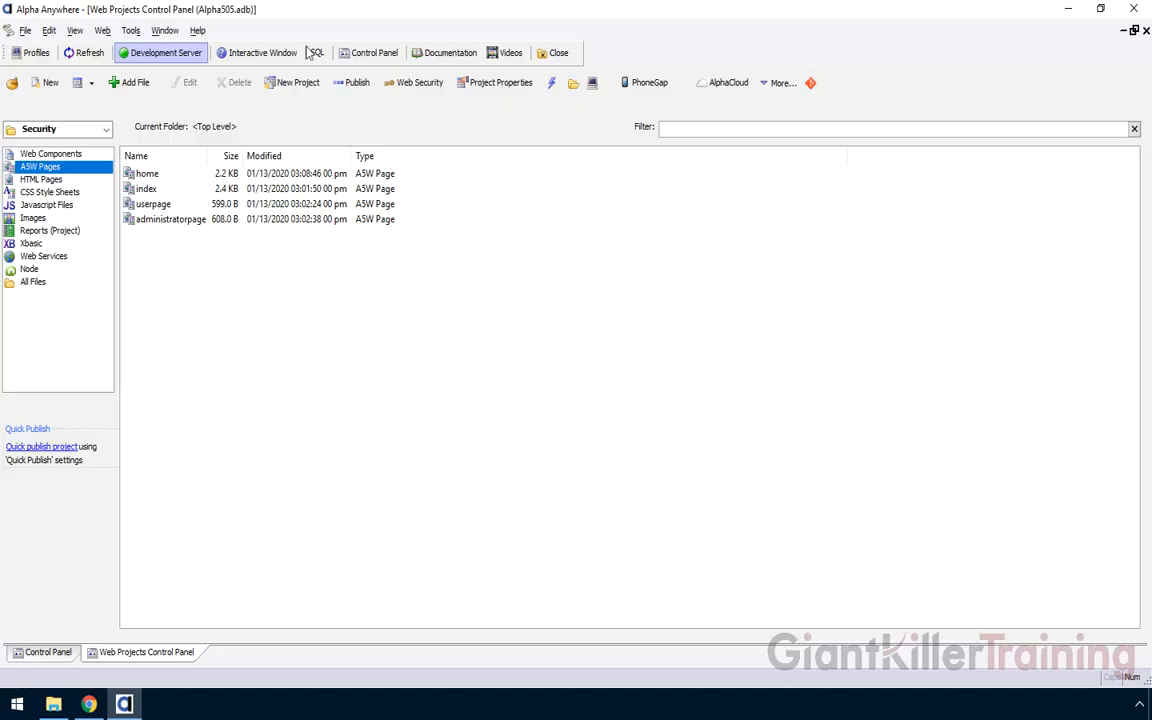
# Choose the Security project and browse its A5W pages: index, home, userpage, administratorpage
pyautogui.click(46, 128)
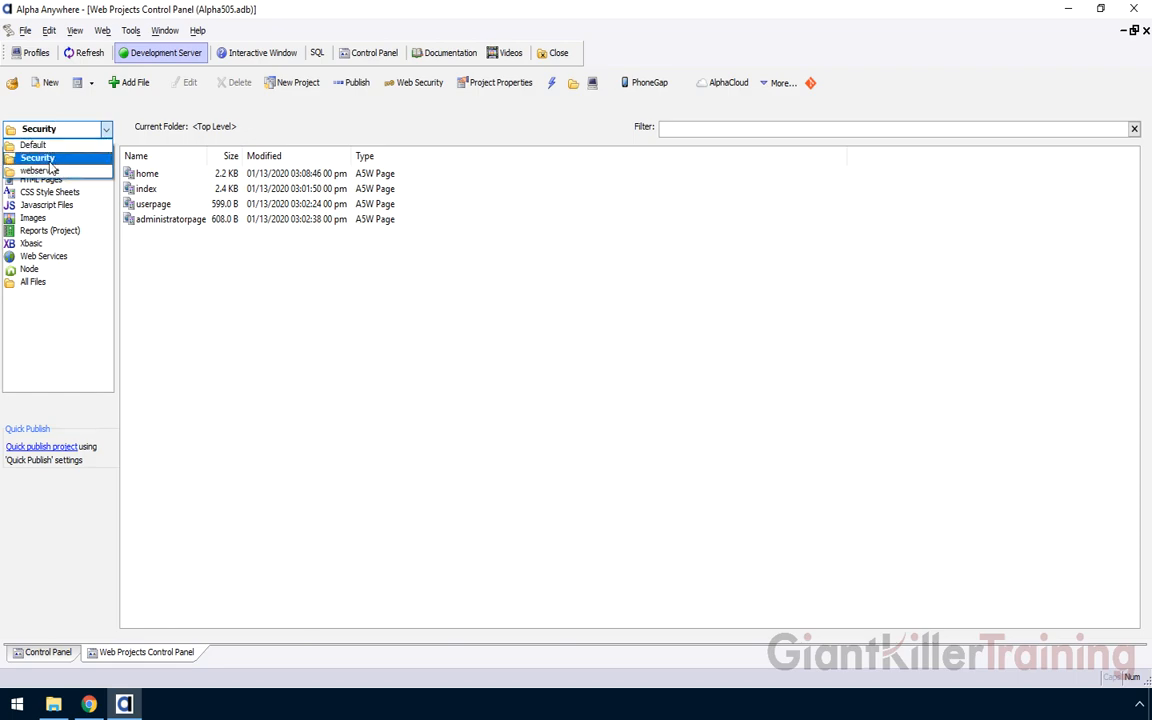
pyautogui.click(43, 160)
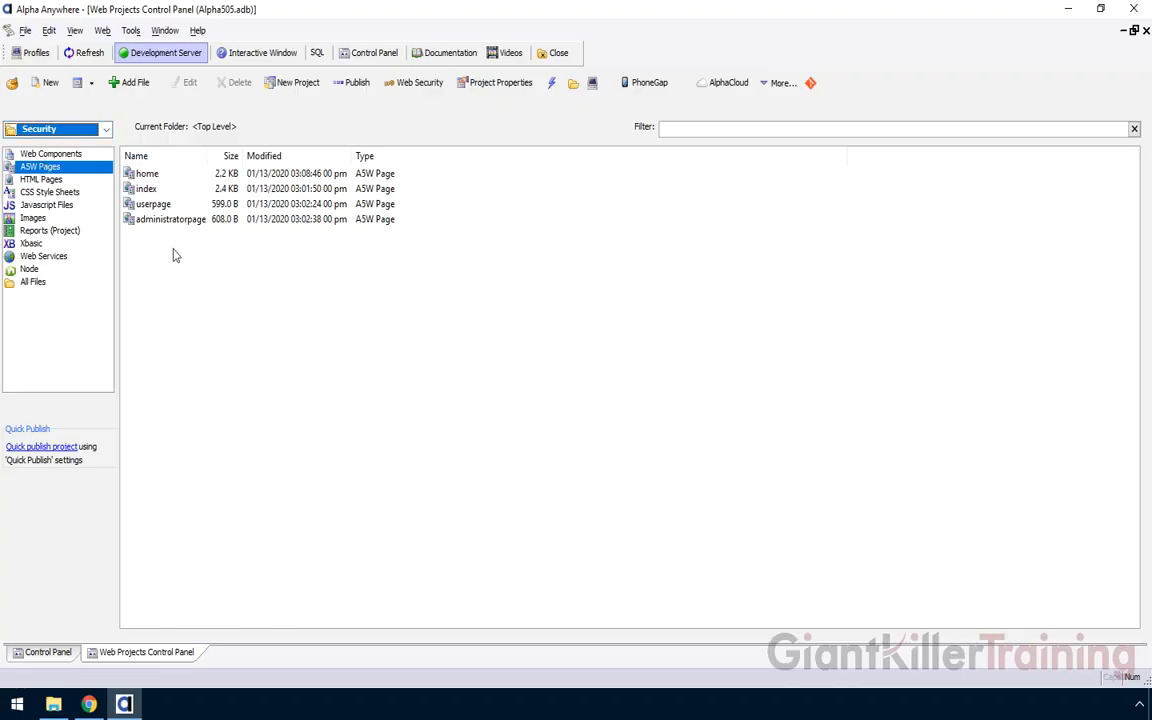
pyautogui.click(146, 189)
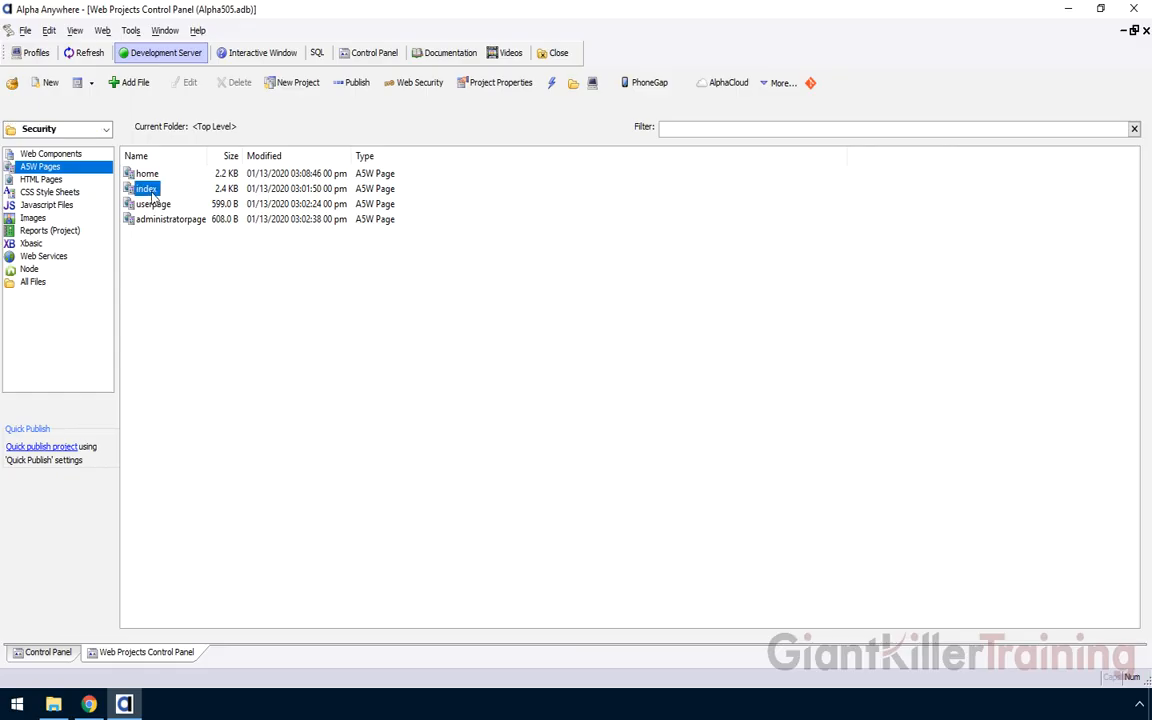
pyautogui.click(147, 176)
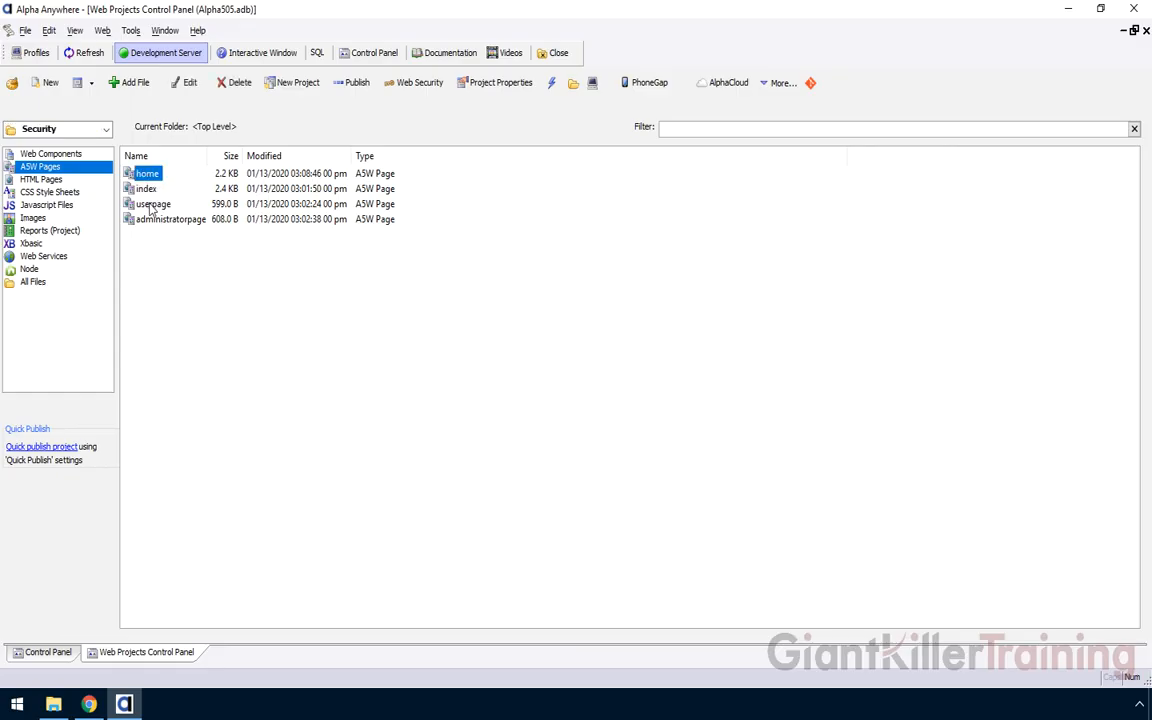
pyautogui.click(150, 206)
pyautogui.click(150, 220)
pyautogui.click(145, 190)
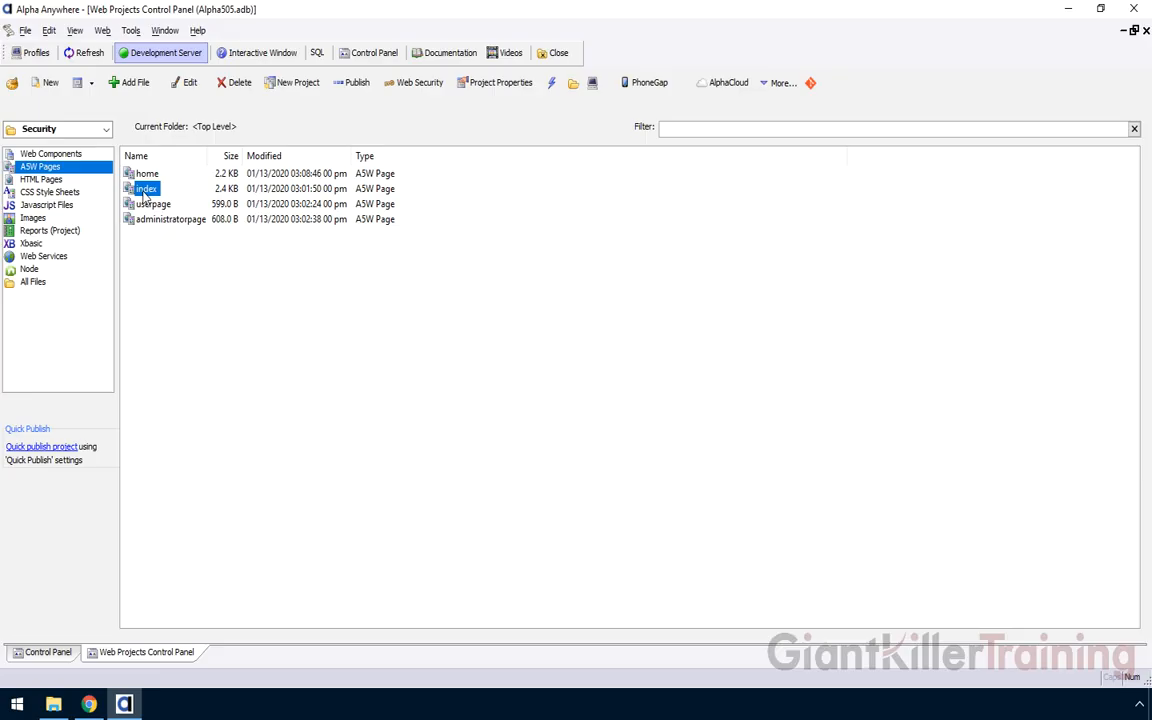
# Open home_tui in the Tabbed UI Builder and inspect its User Page and Administrator Page menu buttons
pyautogui.click(71, 154)
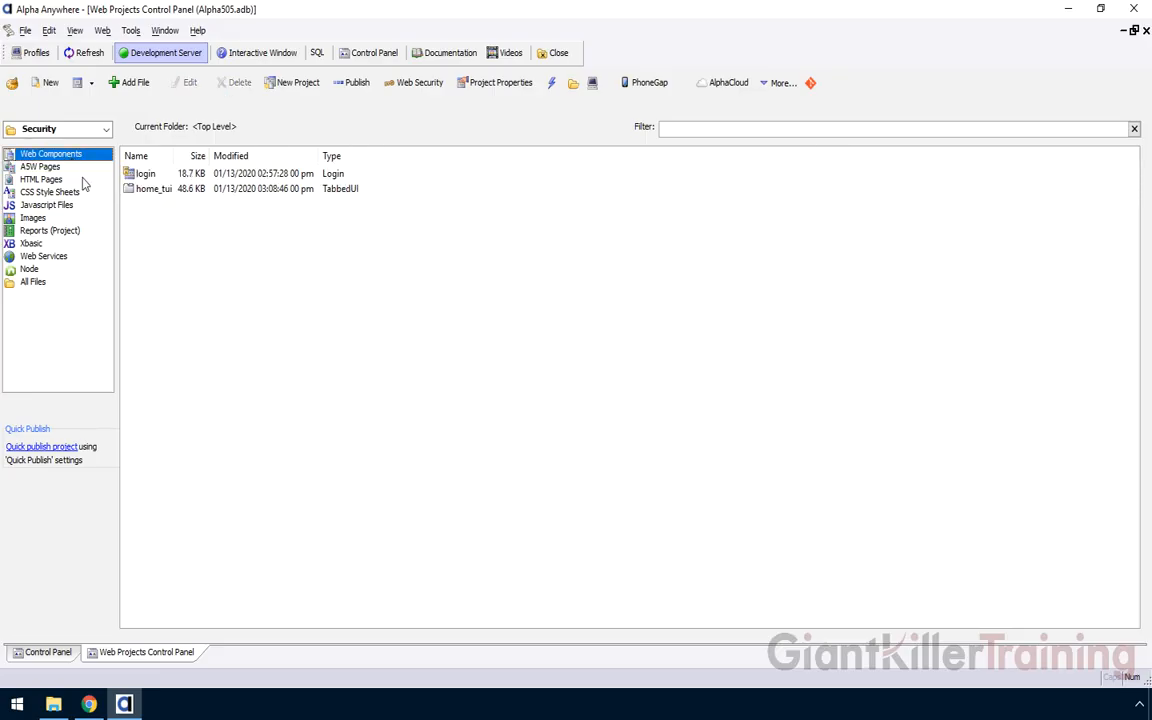
pyautogui.click(155, 193)
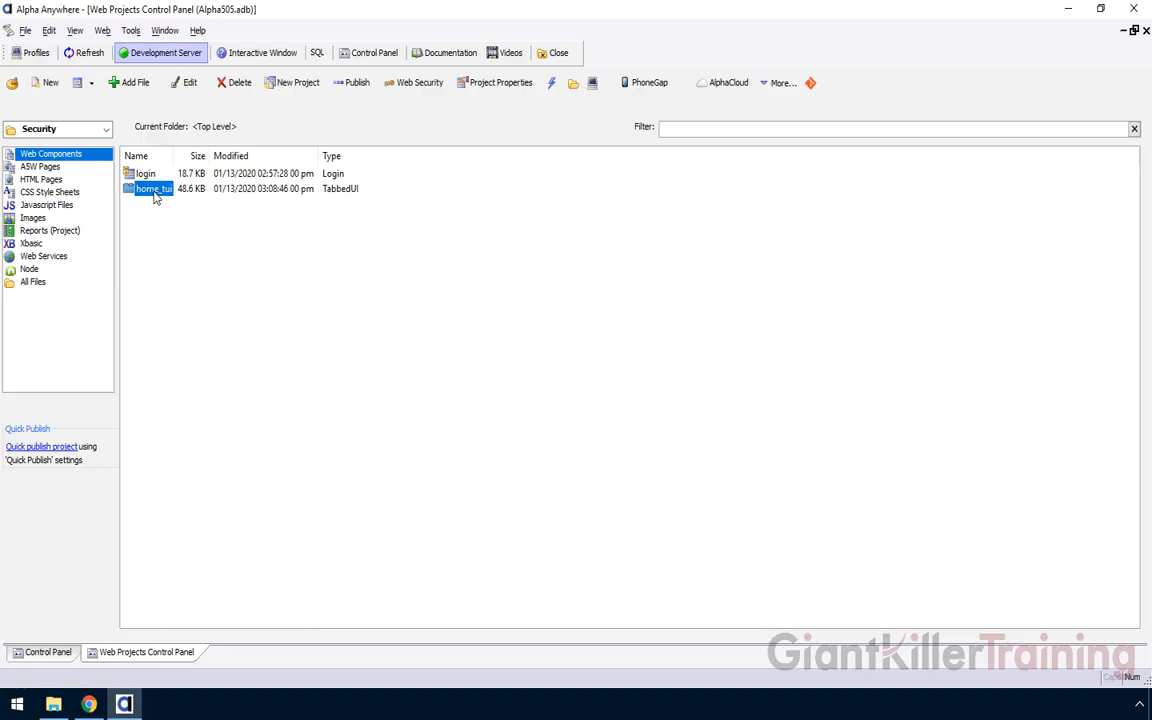
pyautogui.doubleClick(150, 188)
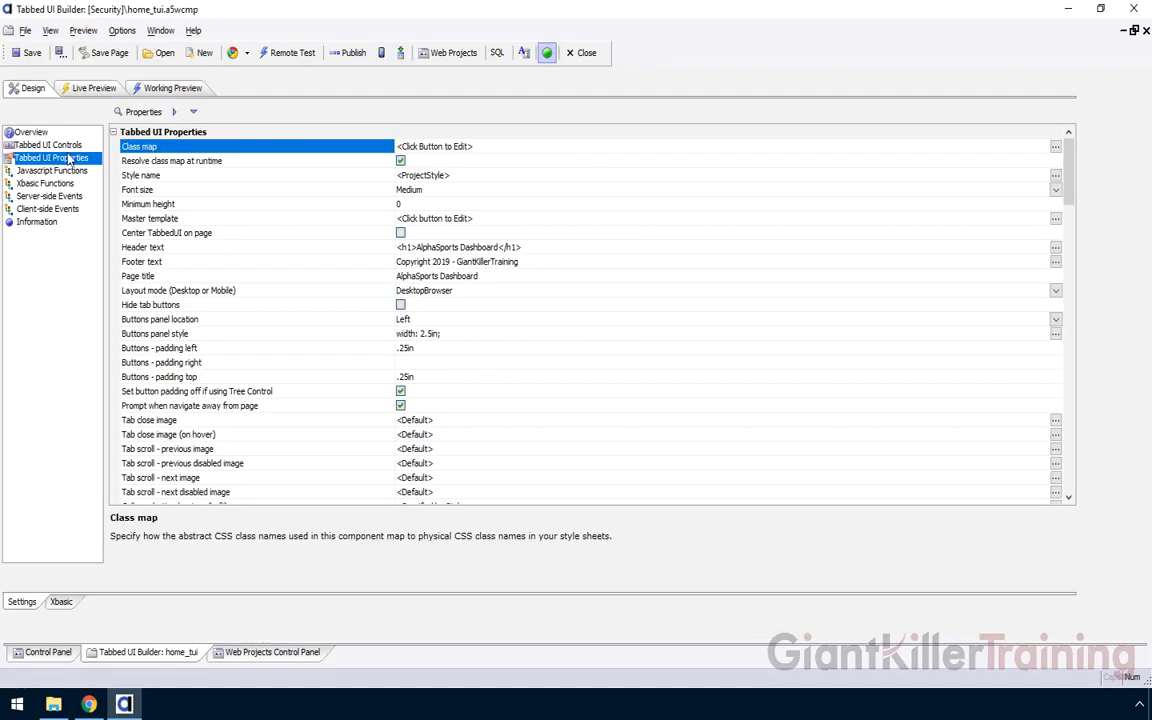
pyautogui.click(64, 145)
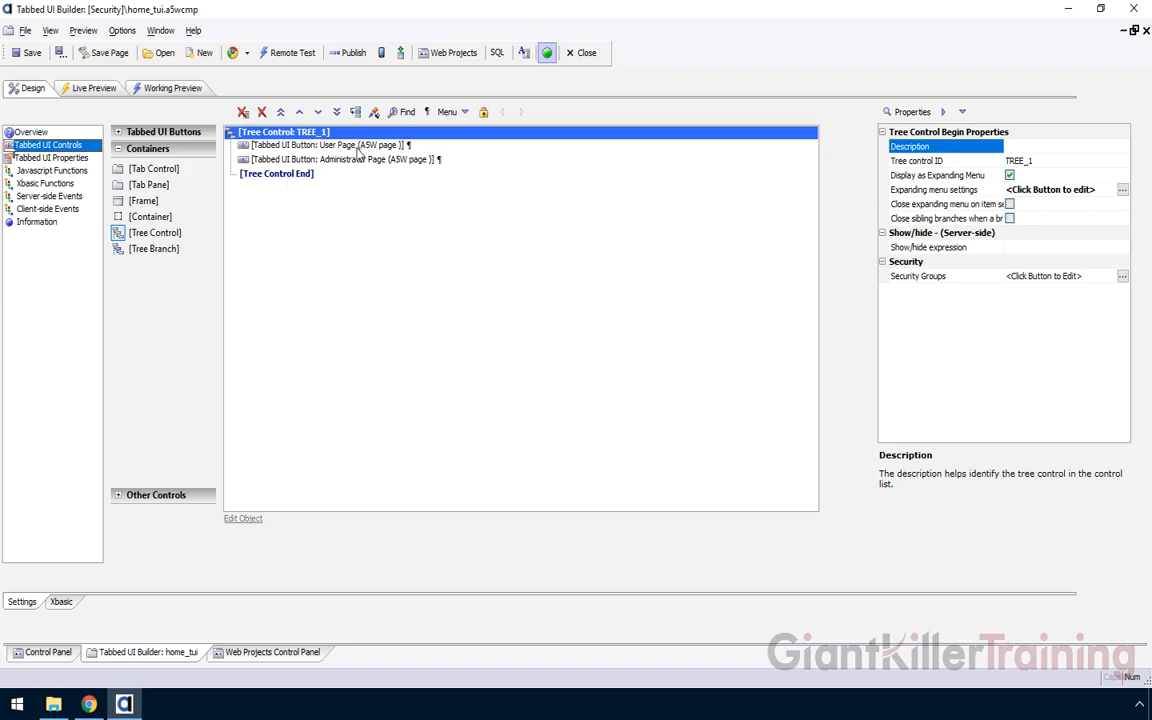
pyautogui.click(327, 145)
pyautogui.click(355, 160)
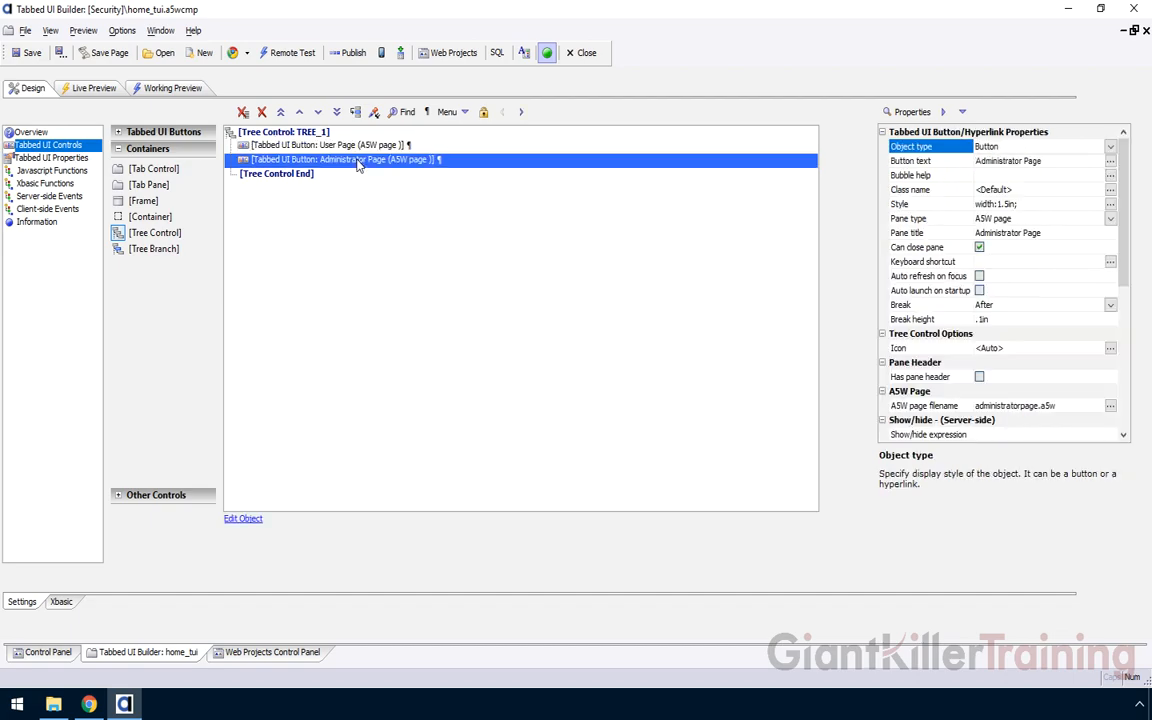
pyautogui.click(298, 653)
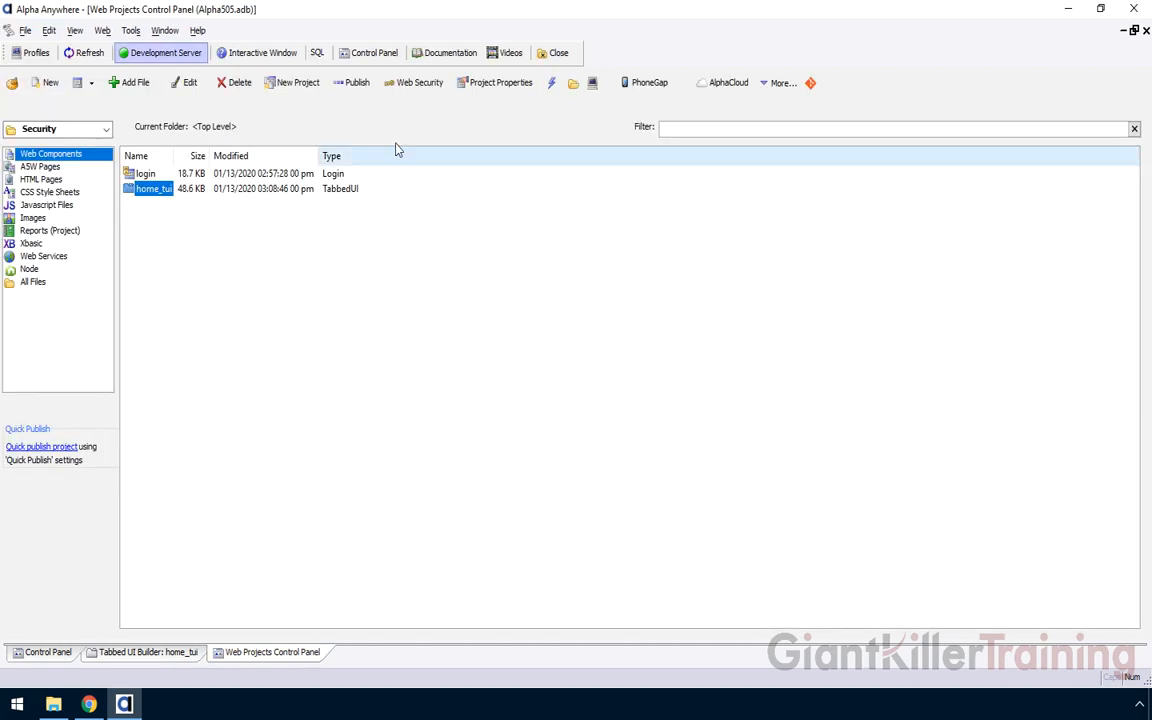
pyautogui.click(414, 82)
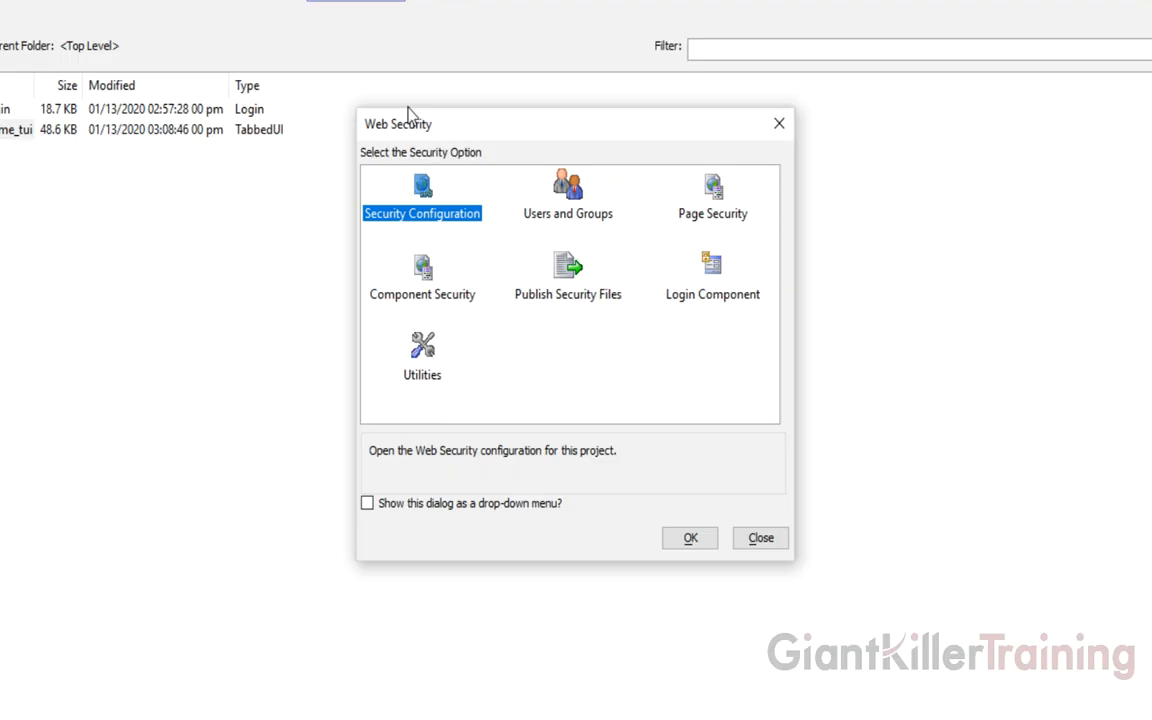
pyautogui.doubleClick(427, 216)
pyautogui.click(463, 288)
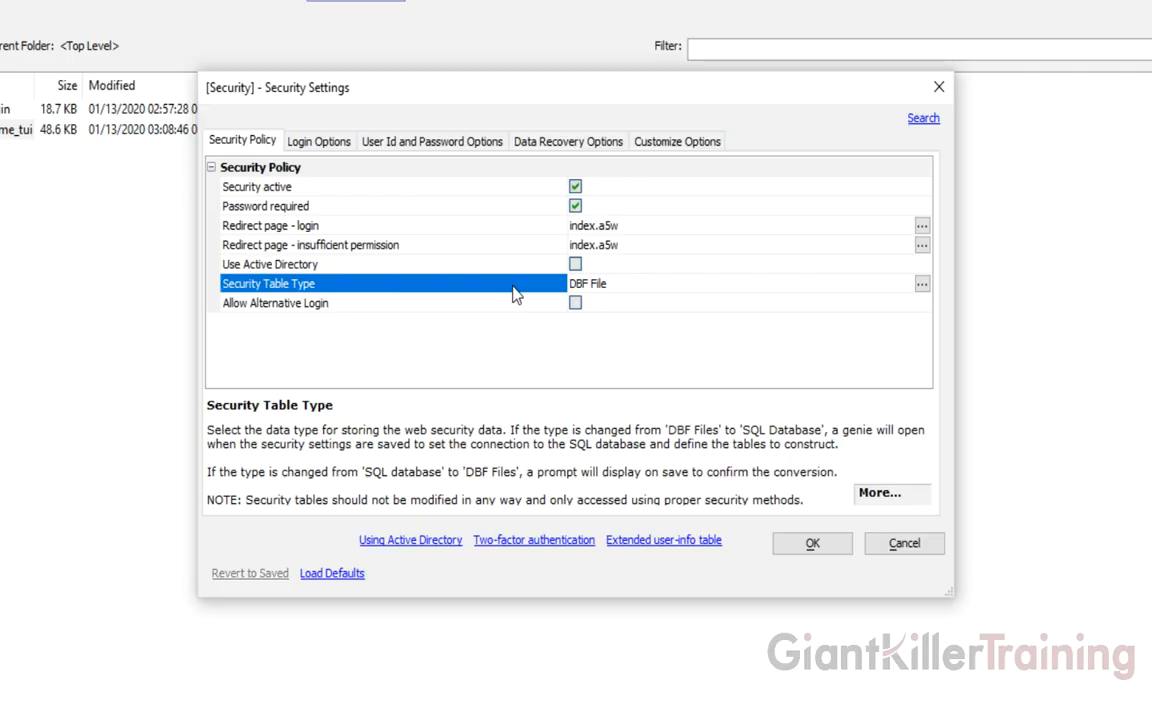
pyautogui.click(420, 226)
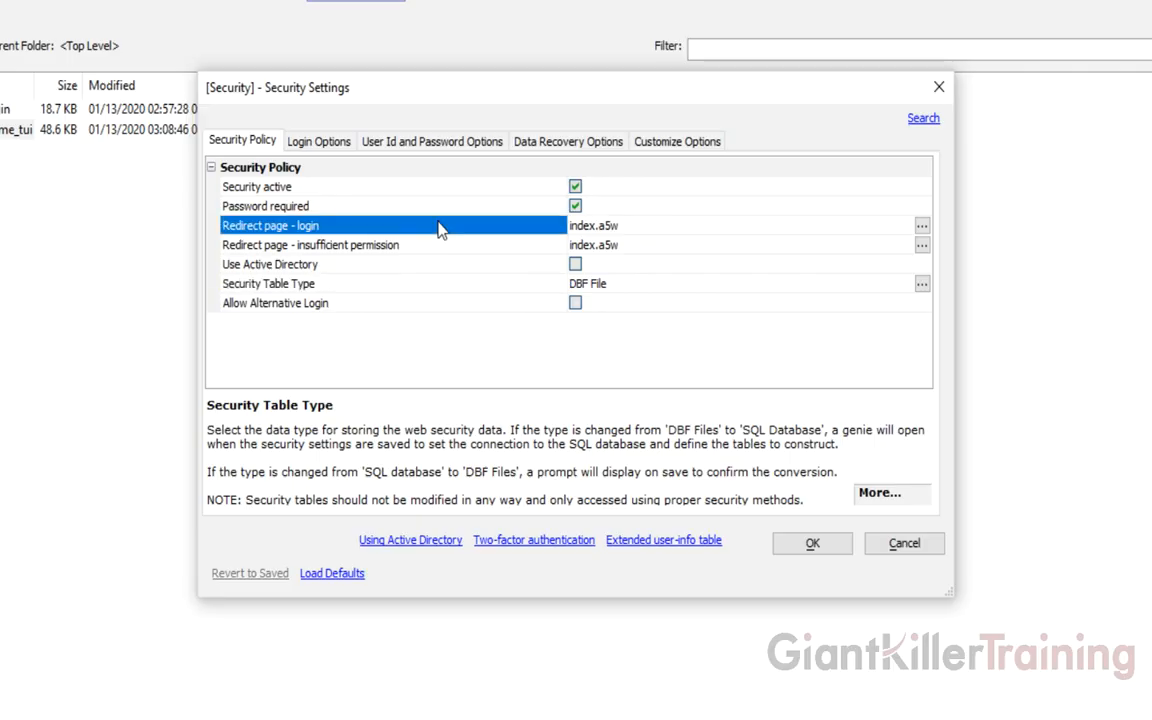
pyautogui.click(521, 249)
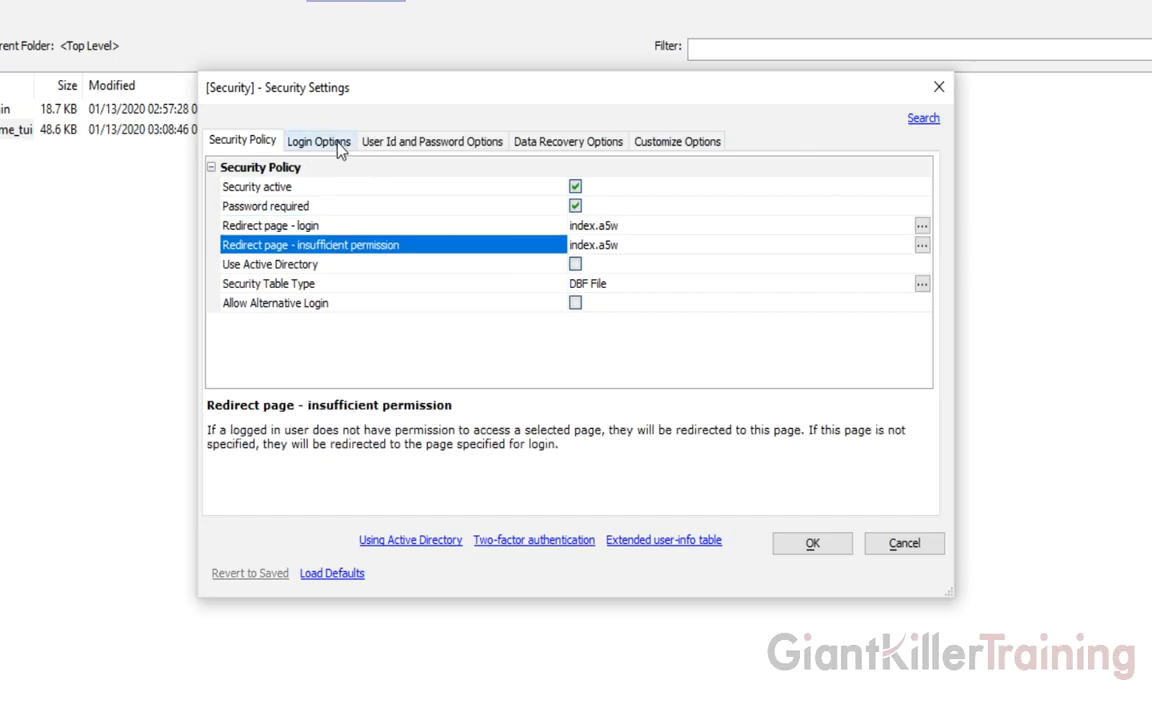
pyautogui.click(340, 148)
pyautogui.click(536, 268)
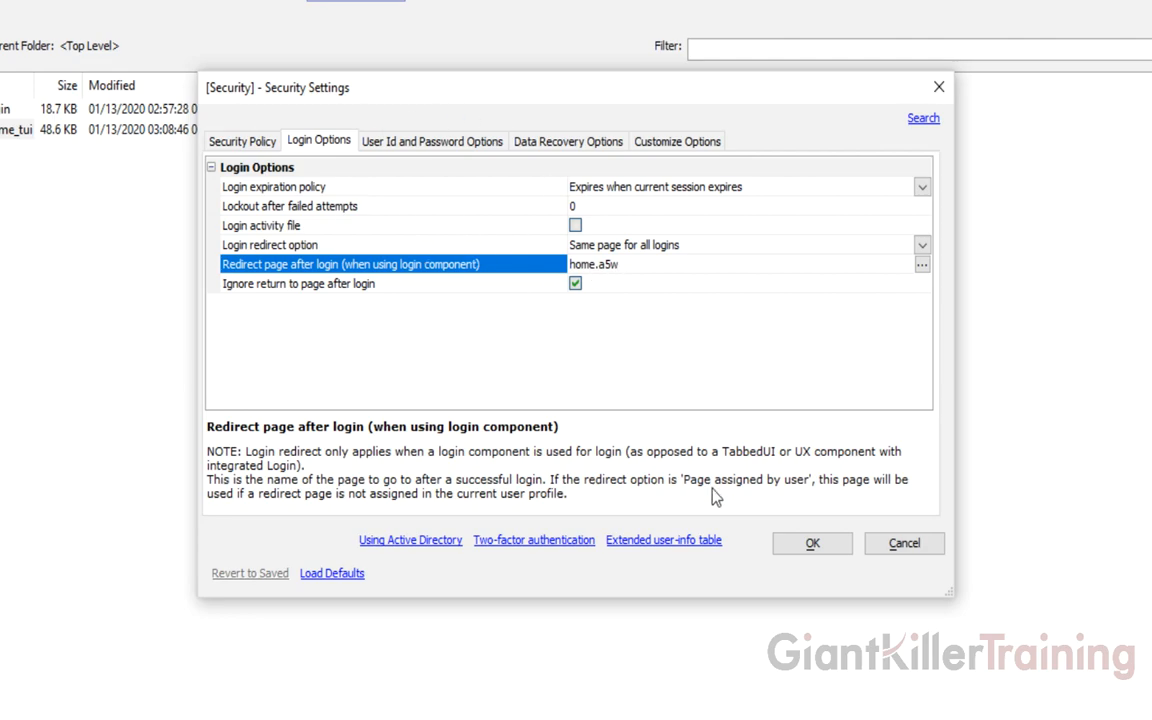
pyautogui.click(892, 548)
pyautogui.doubleClick(567, 186)
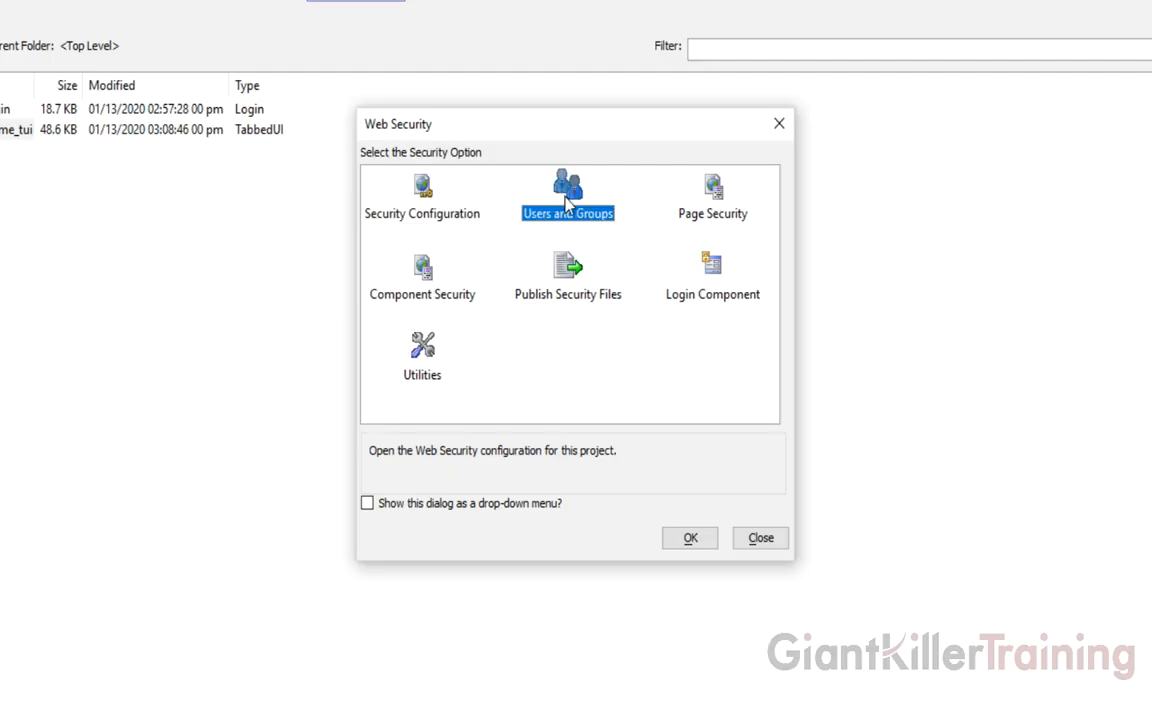
pyautogui.click(350, 131)
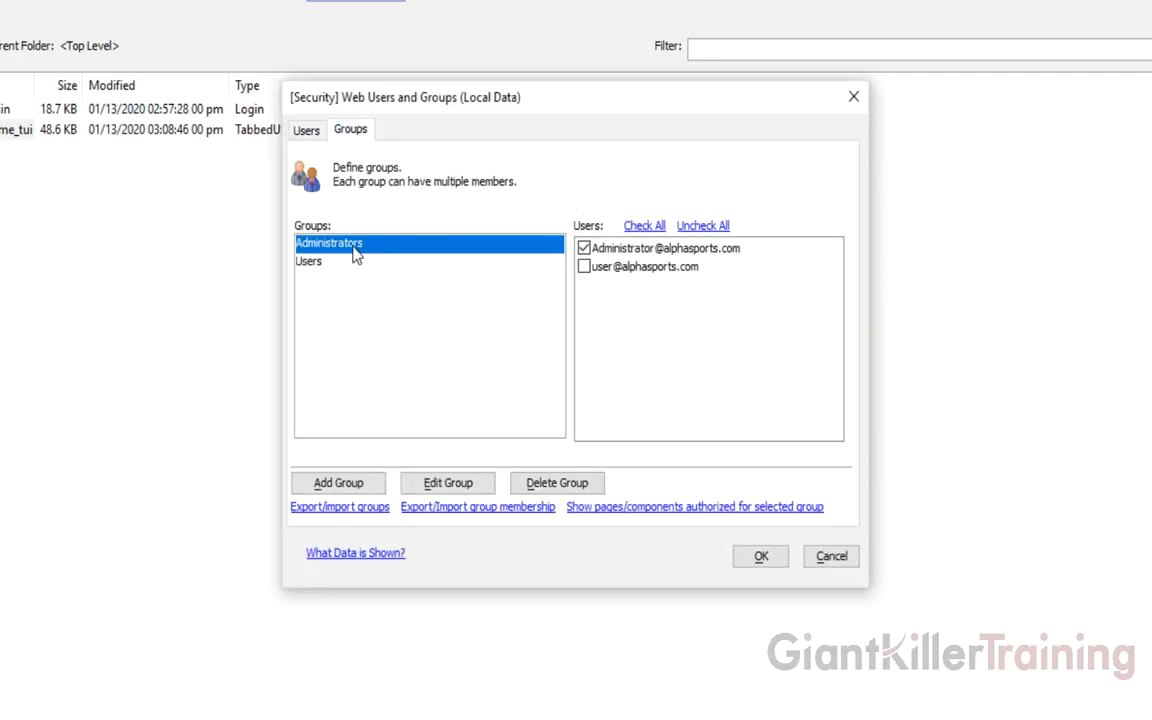
pyautogui.click(305, 131)
pyautogui.click(445, 247)
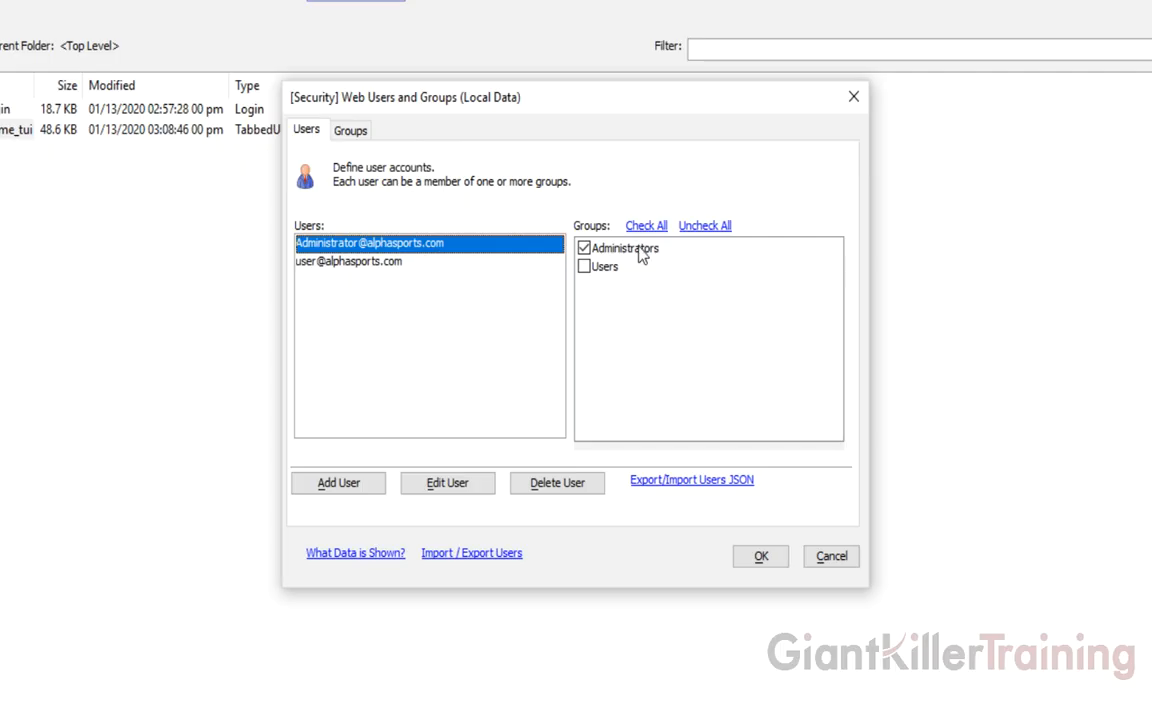
pyautogui.click(338, 264)
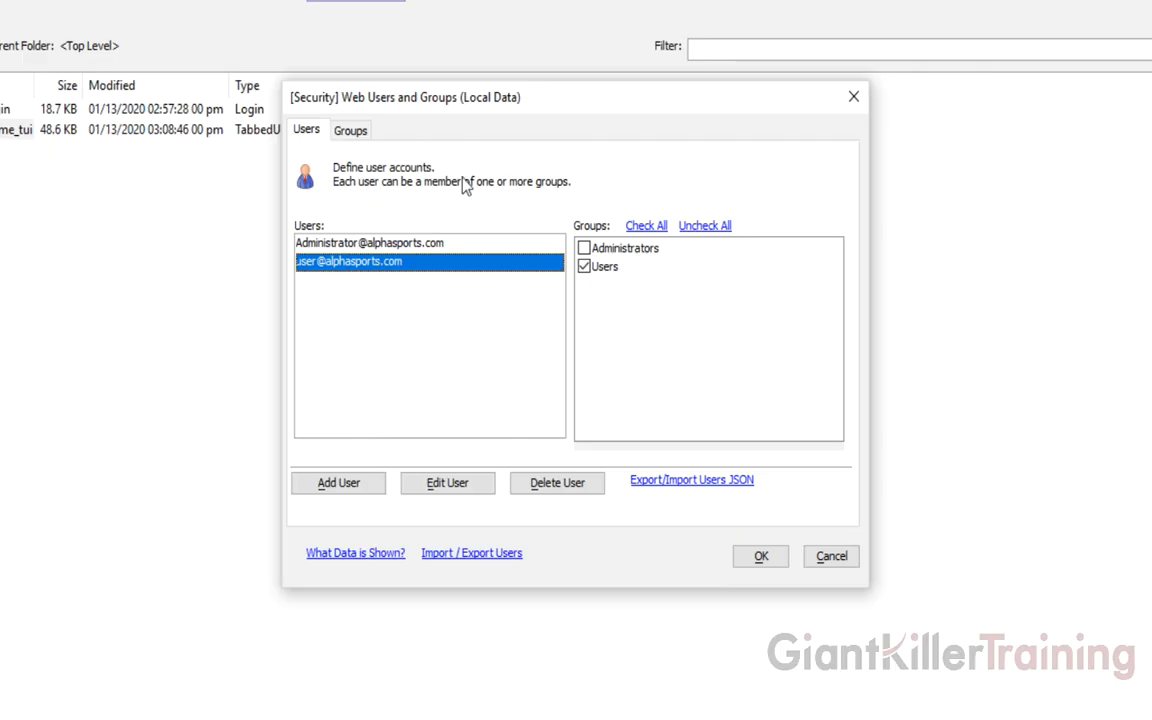
pyautogui.click(831, 556)
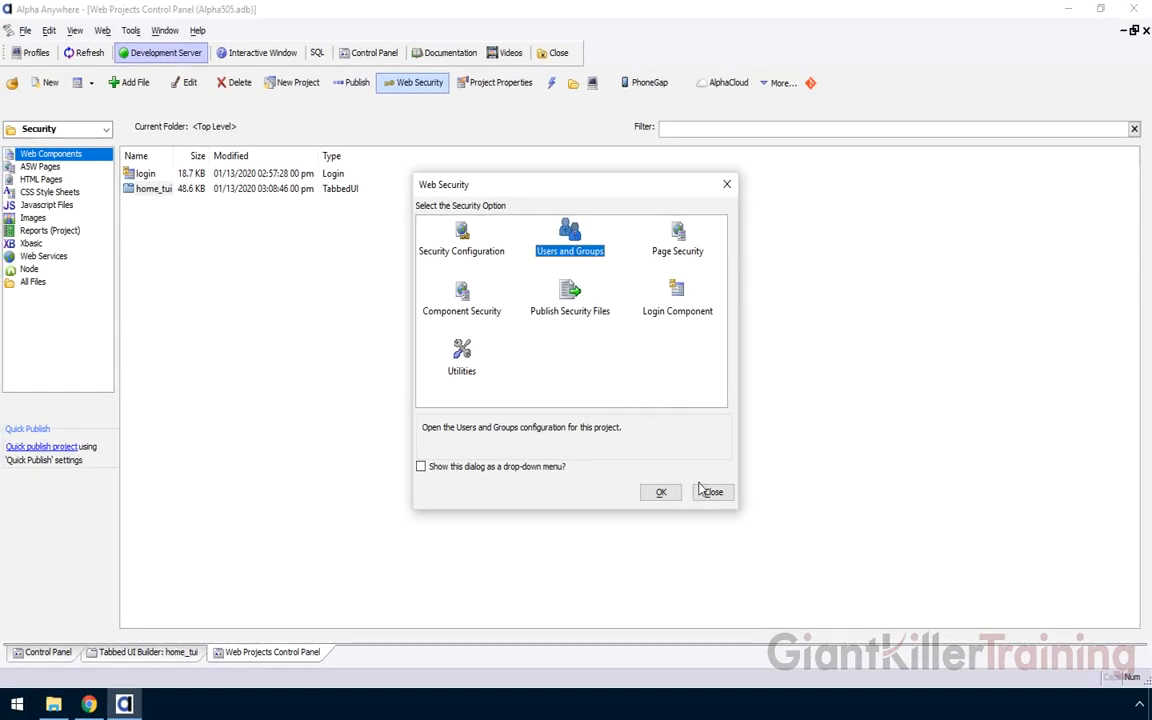
pyautogui.click(708, 491)
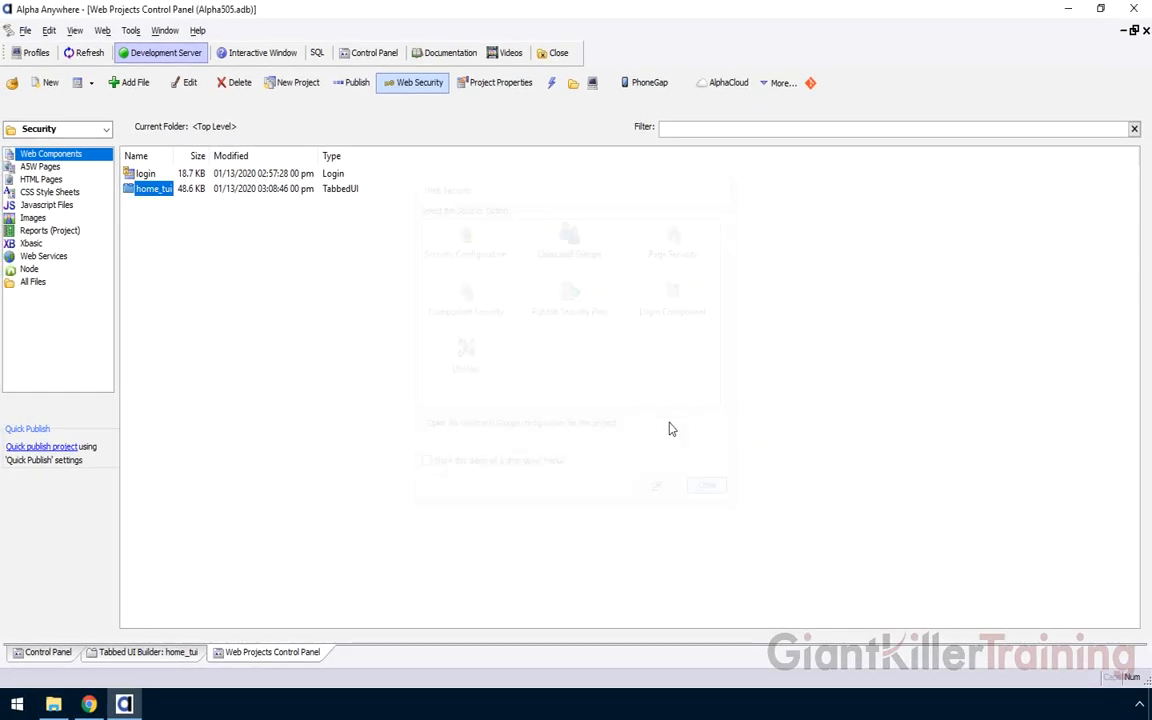
pyautogui.click(350, 82)
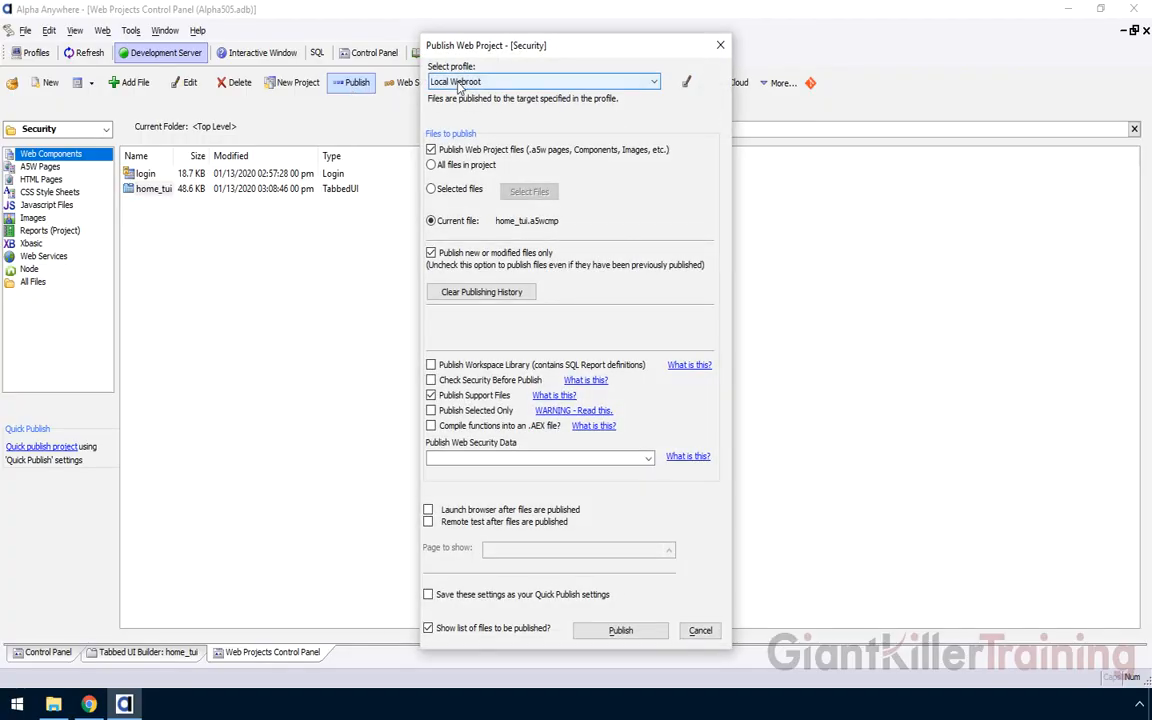
pyautogui.click(686, 82)
pyautogui.click(533, 152)
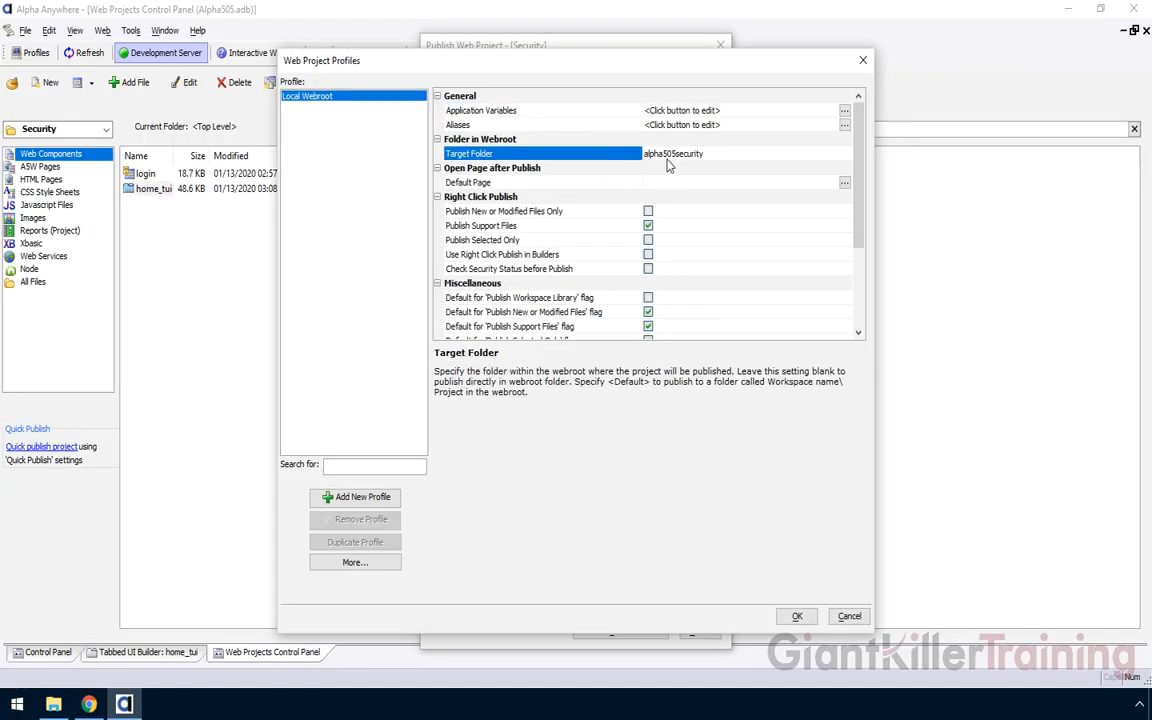
pyautogui.click(849, 616)
pyautogui.click(542, 406)
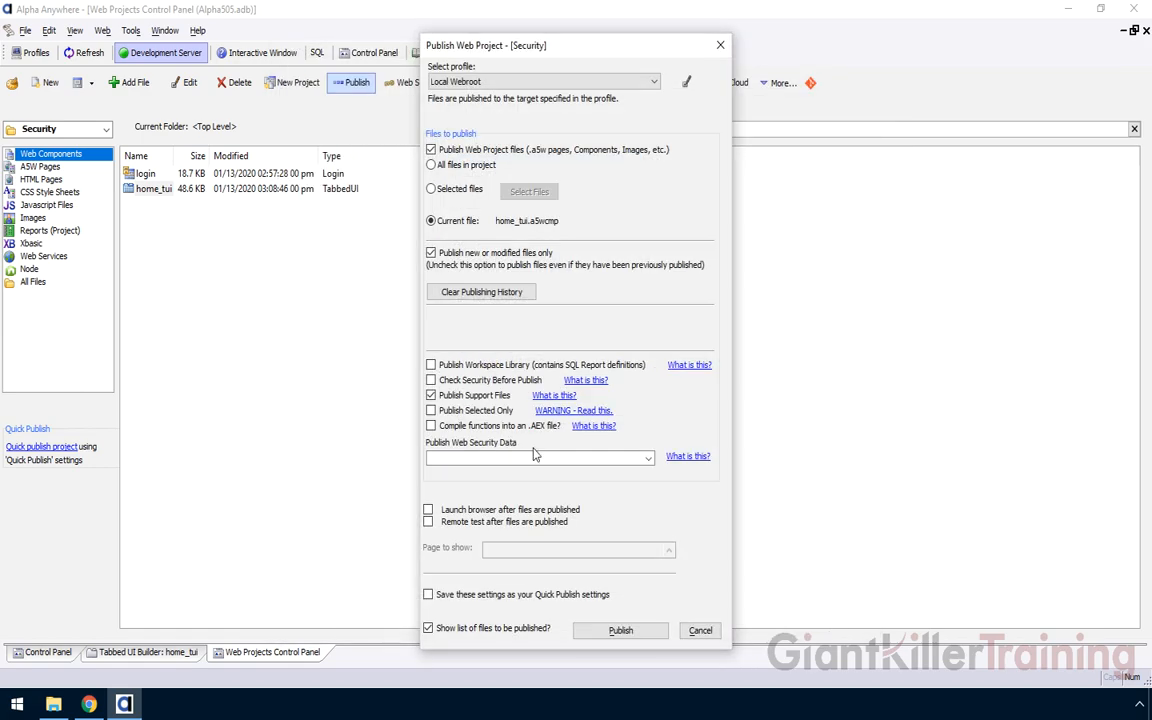
pyautogui.click(698, 630)
# Log in with the administrator account, then open the Administrator Page and User Page
pyautogui.click(89, 704)
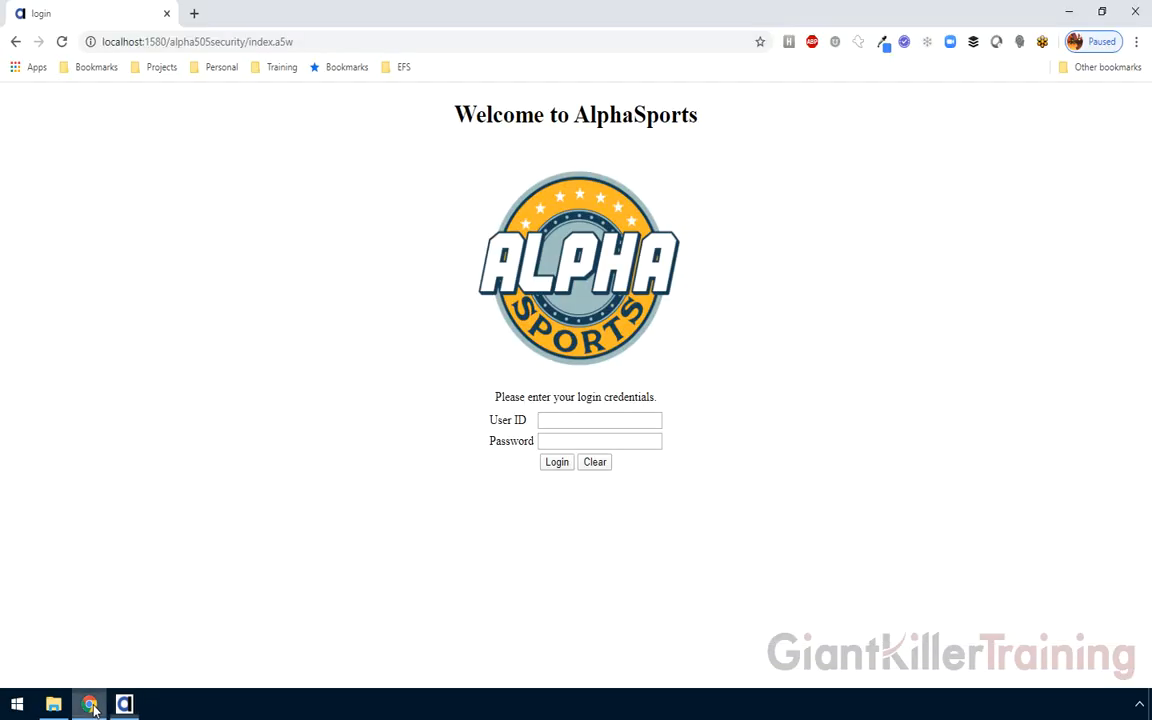
pyautogui.click(566, 421)
pyautogui.press('Tab')
pyautogui.write('••••••••')
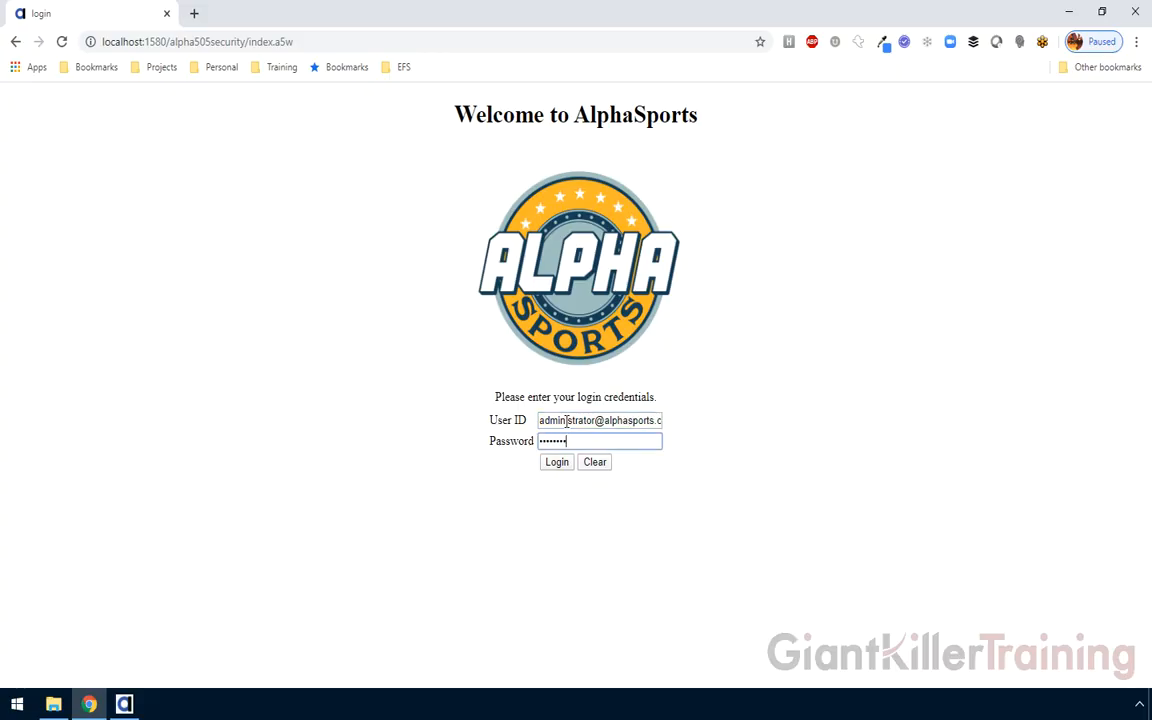
pyautogui.click(553, 464)
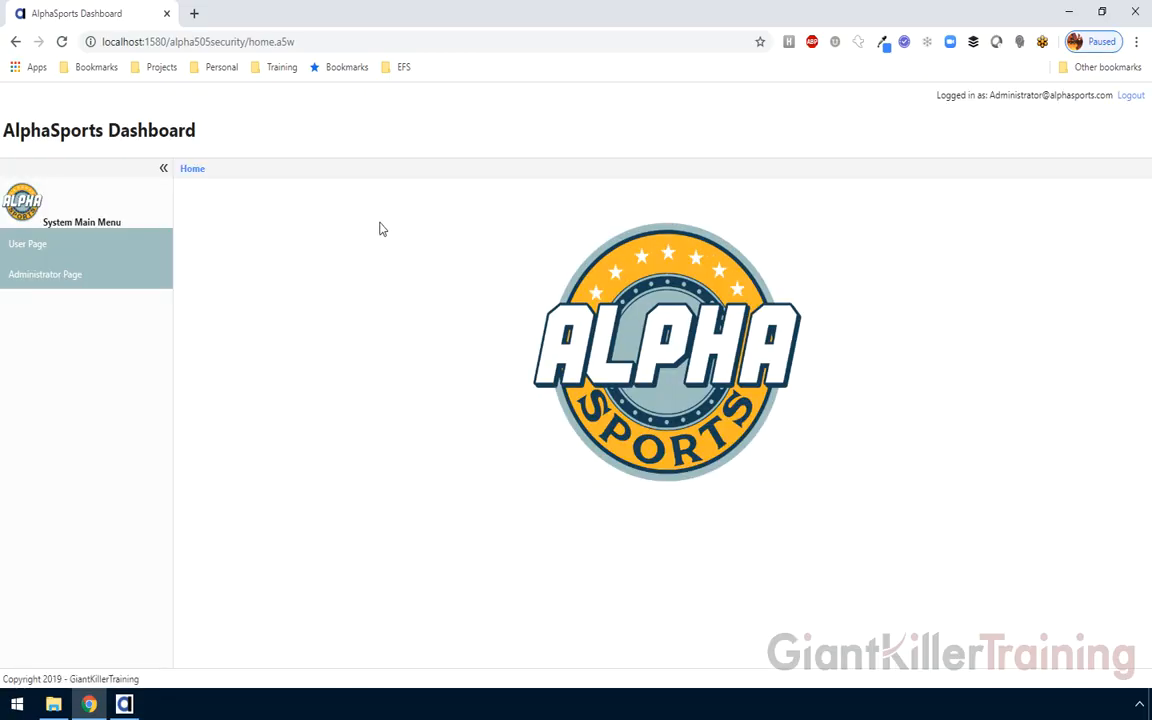
pyautogui.click(75, 283)
pyautogui.click(73, 252)
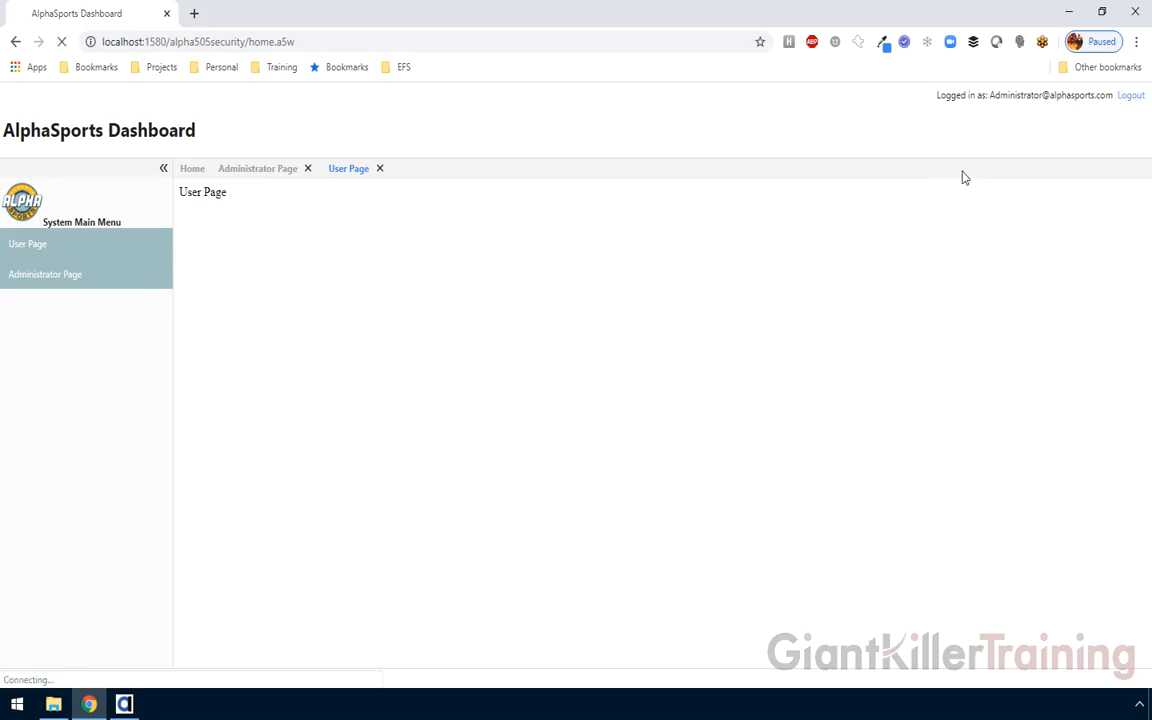
# Log in as the regular user and open the User Page in the dashboard
pyautogui.click(565, 421)
pyautogui.write('user@alpas')
pyautogui.write('hasports.com')
pyautogui.press('Tab')
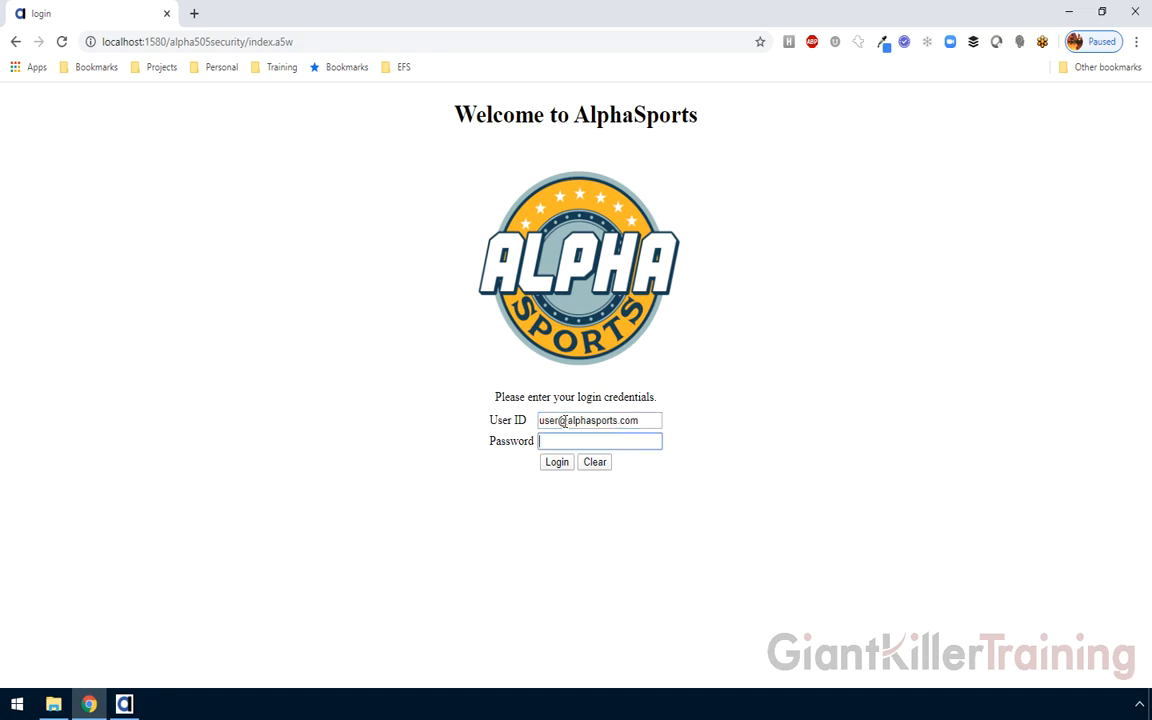
pyautogui.click(558, 467)
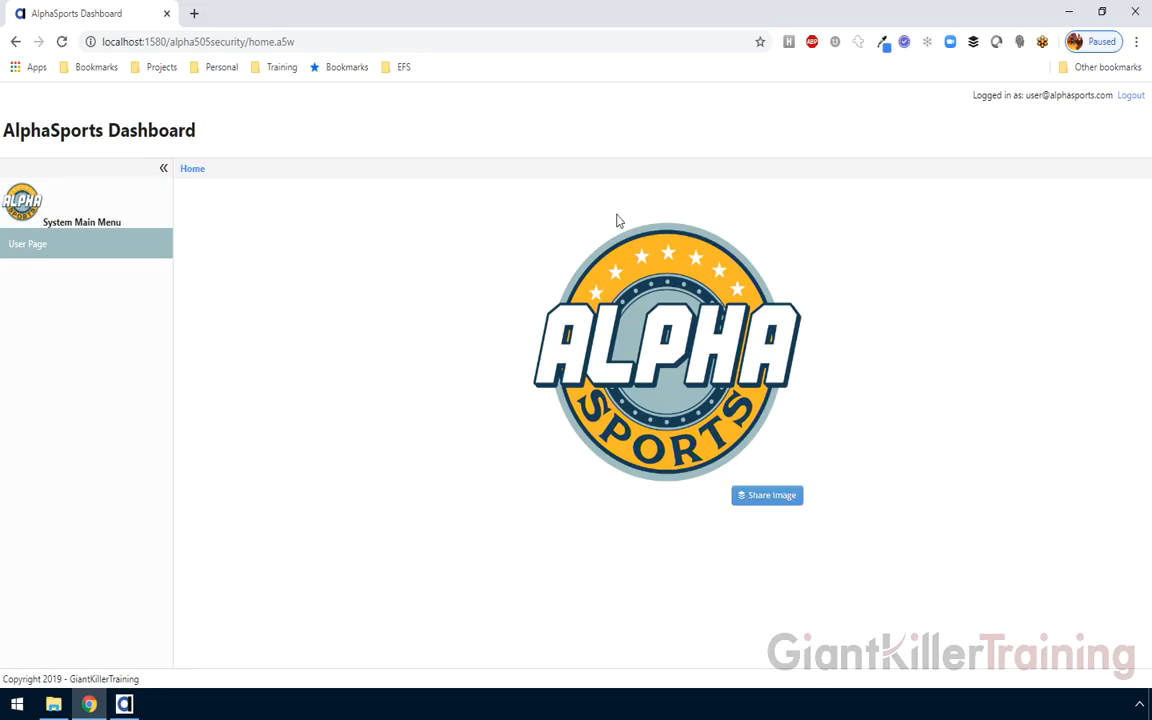
pyautogui.click(31, 256)
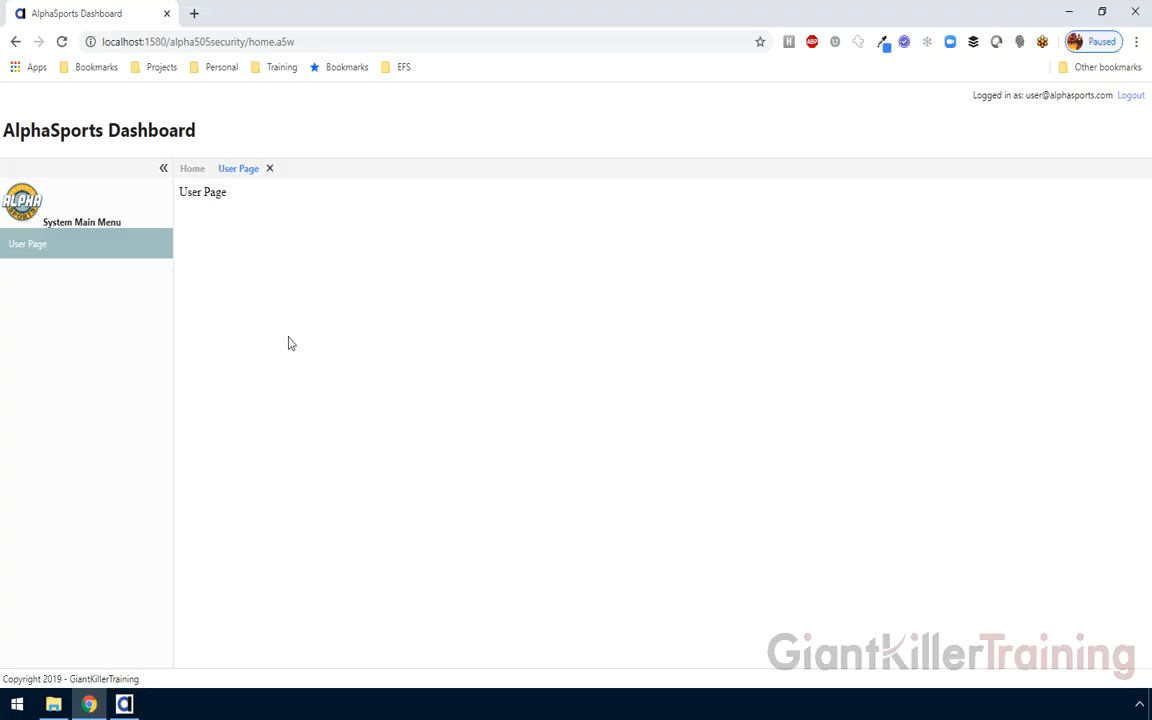
pyautogui.click(124, 704)
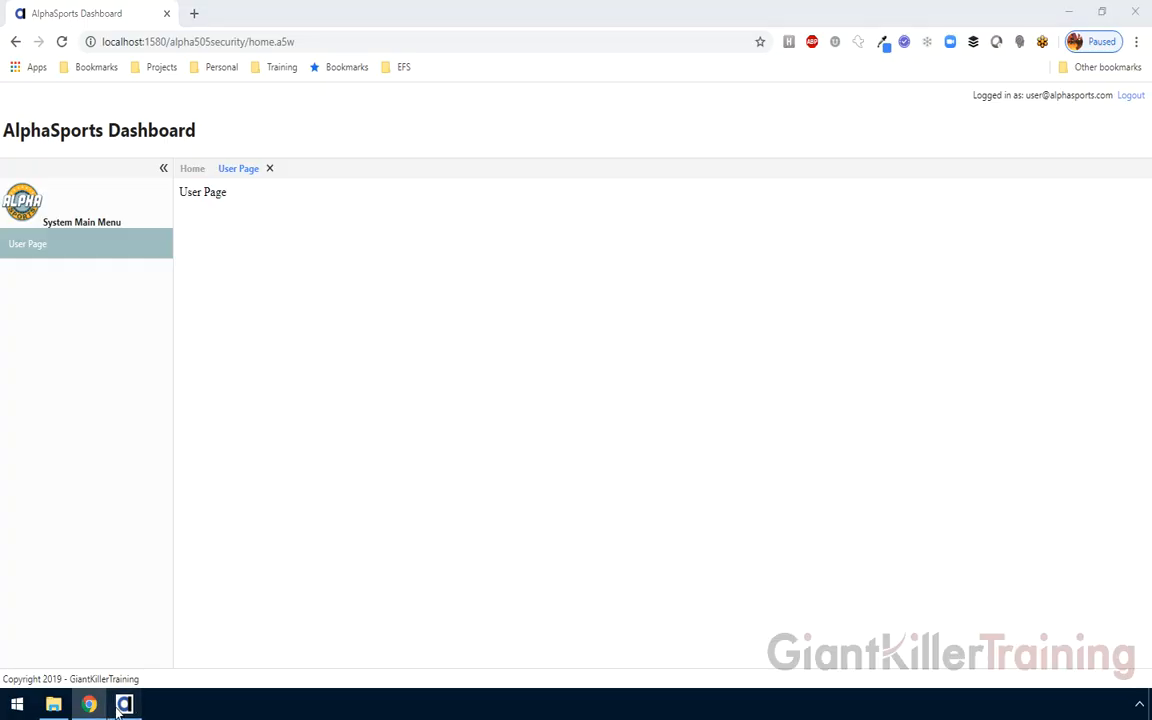
# Review administratorpage's Requires Login security, confirming only the Administrators group is allowed
pyautogui.click(65, 166)
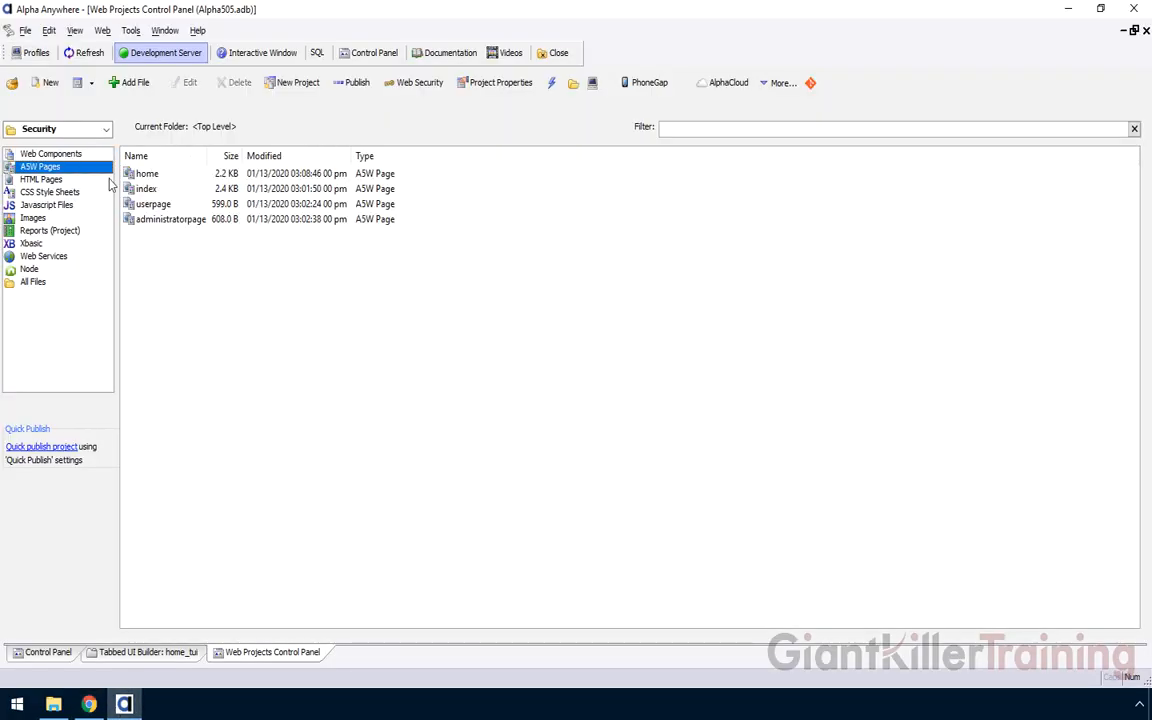
pyautogui.click(152, 220)
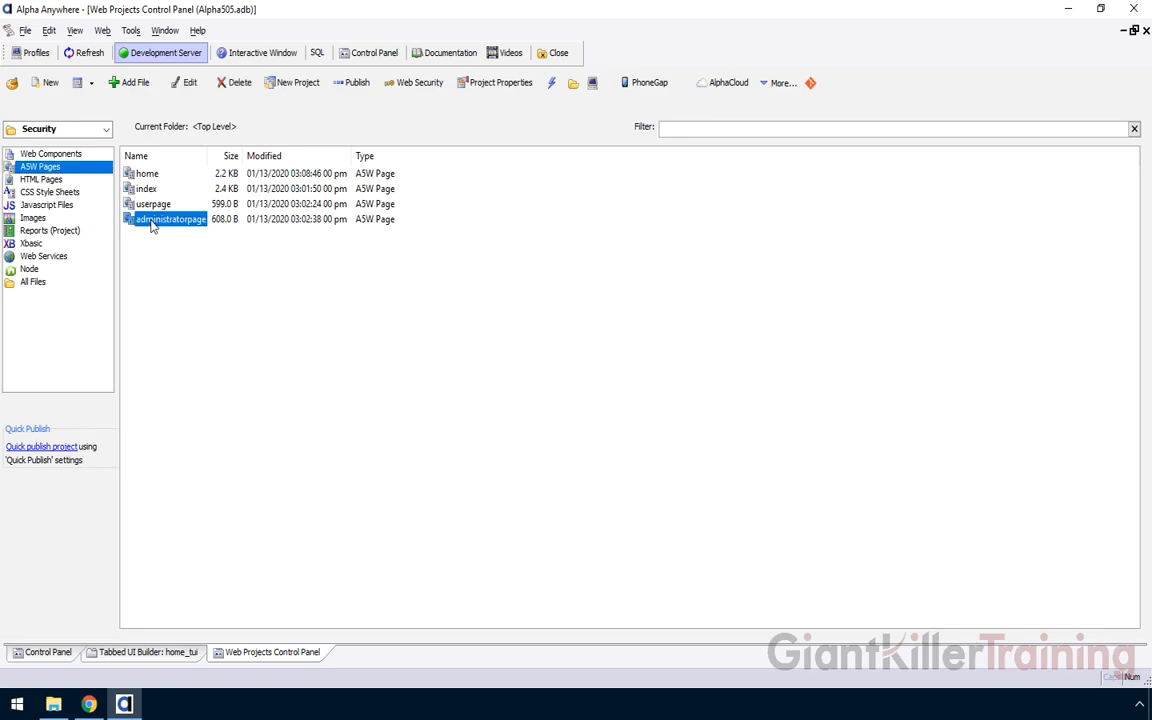
pyautogui.rightClick(152, 220)
pyautogui.moveTo(345, 526)
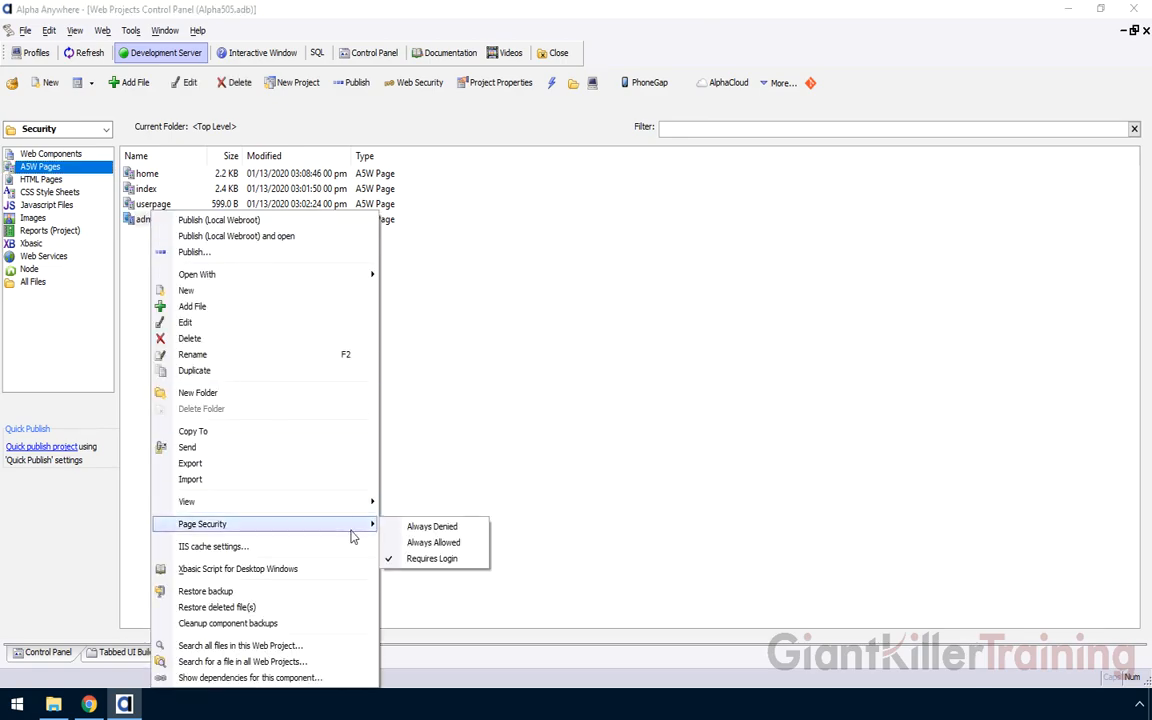
pyautogui.click(432, 558)
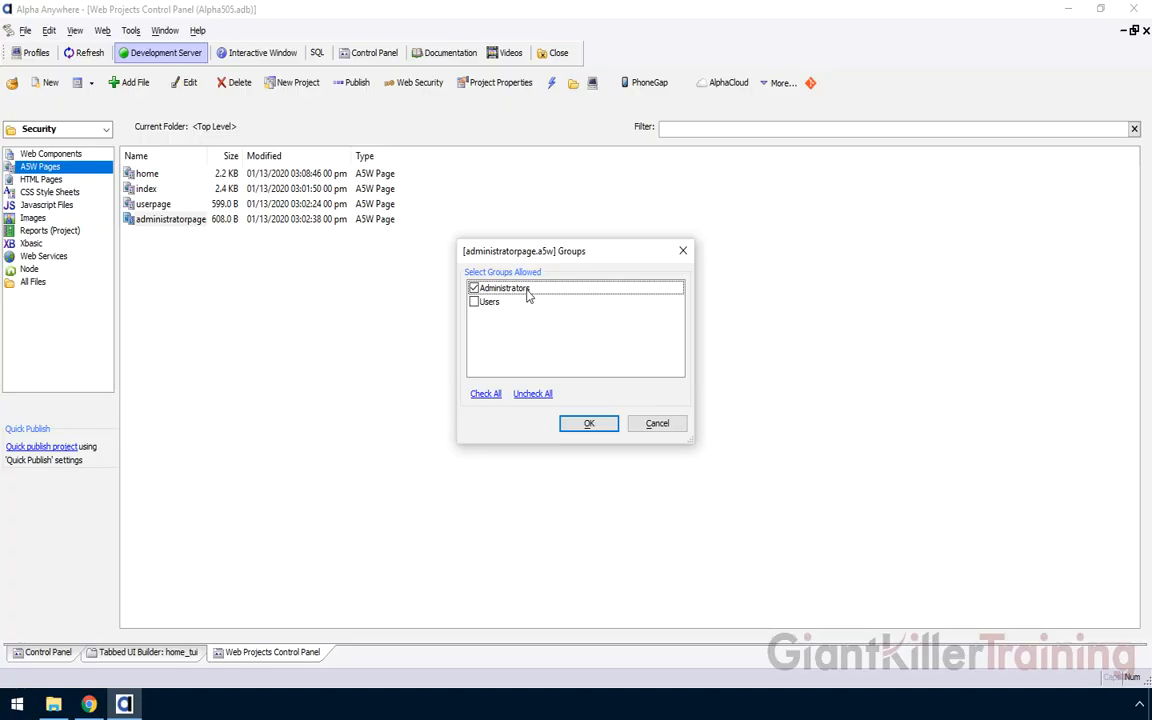
pyautogui.click(657, 424)
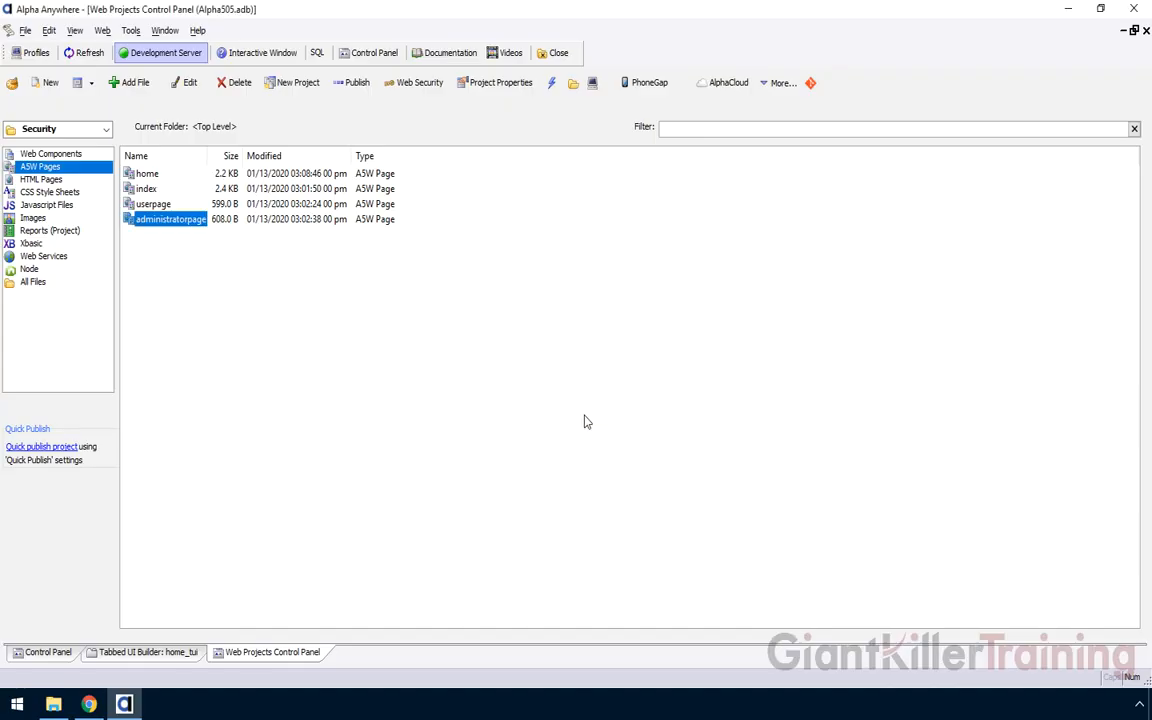
pyautogui.click(308, 358)
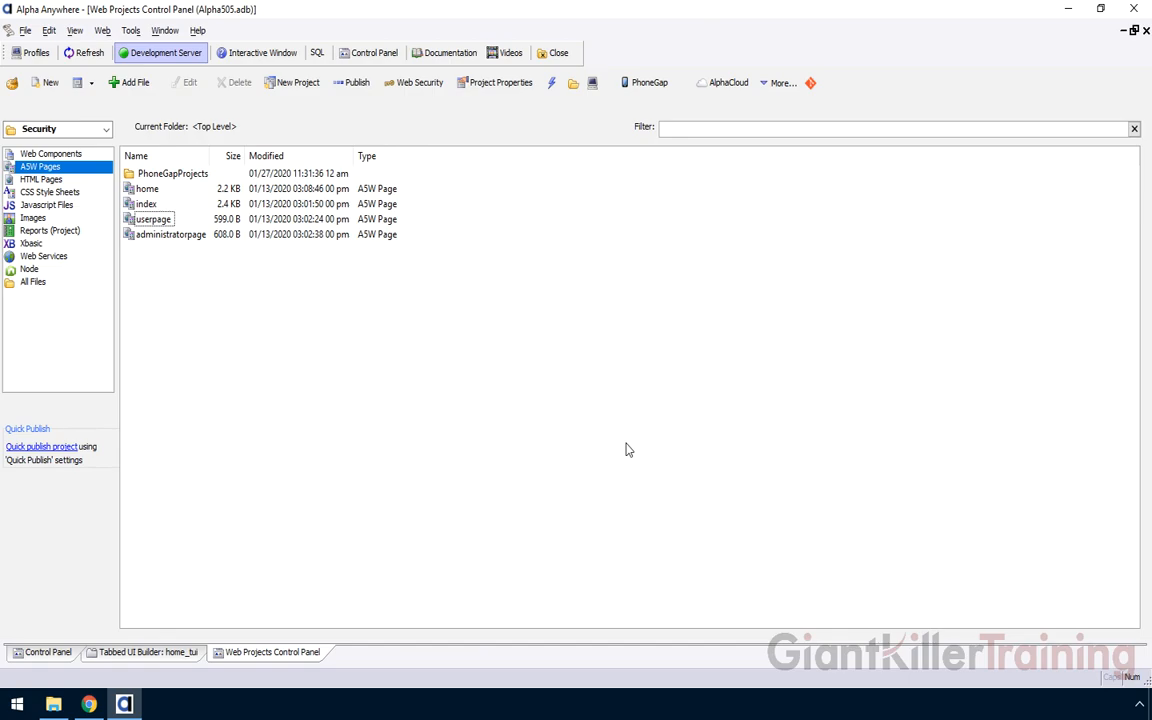
# Create a new Alpha Cloud publishing profile named Dev that targets SecurityApplication
pyautogui.click(728, 82)
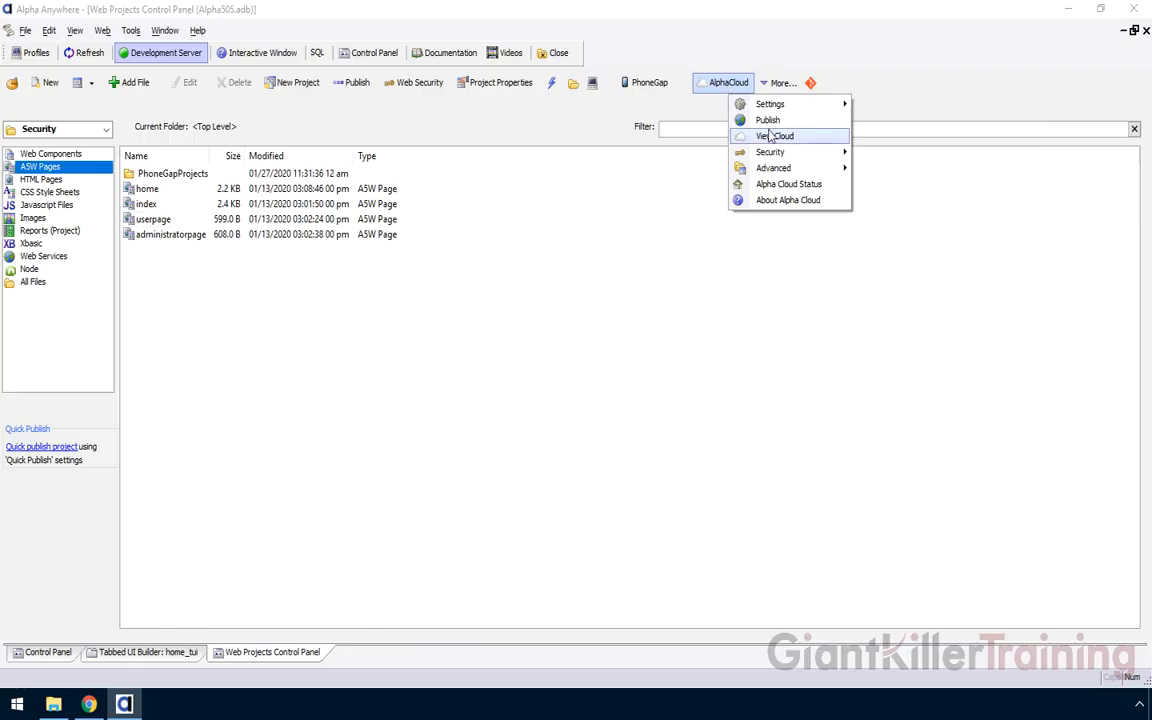
pyautogui.click(768, 119)
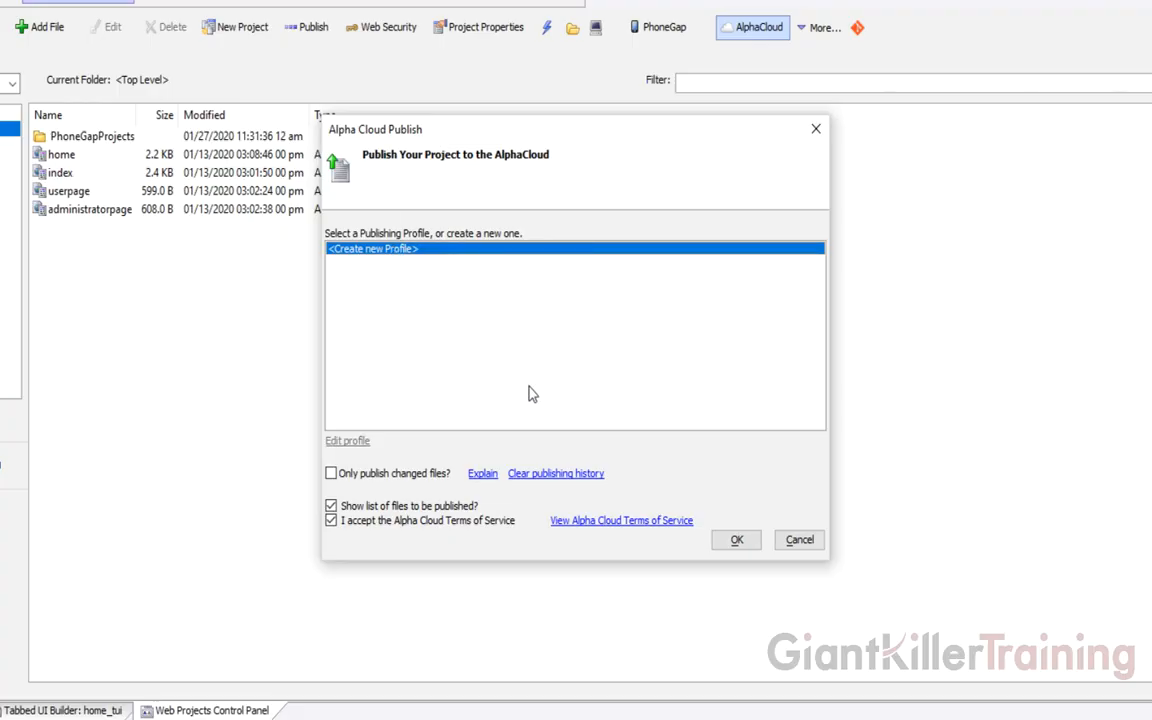
pyautogui.click(737, 539)
pyautogui.click(519, 283)
pyautogui.write('Dev')
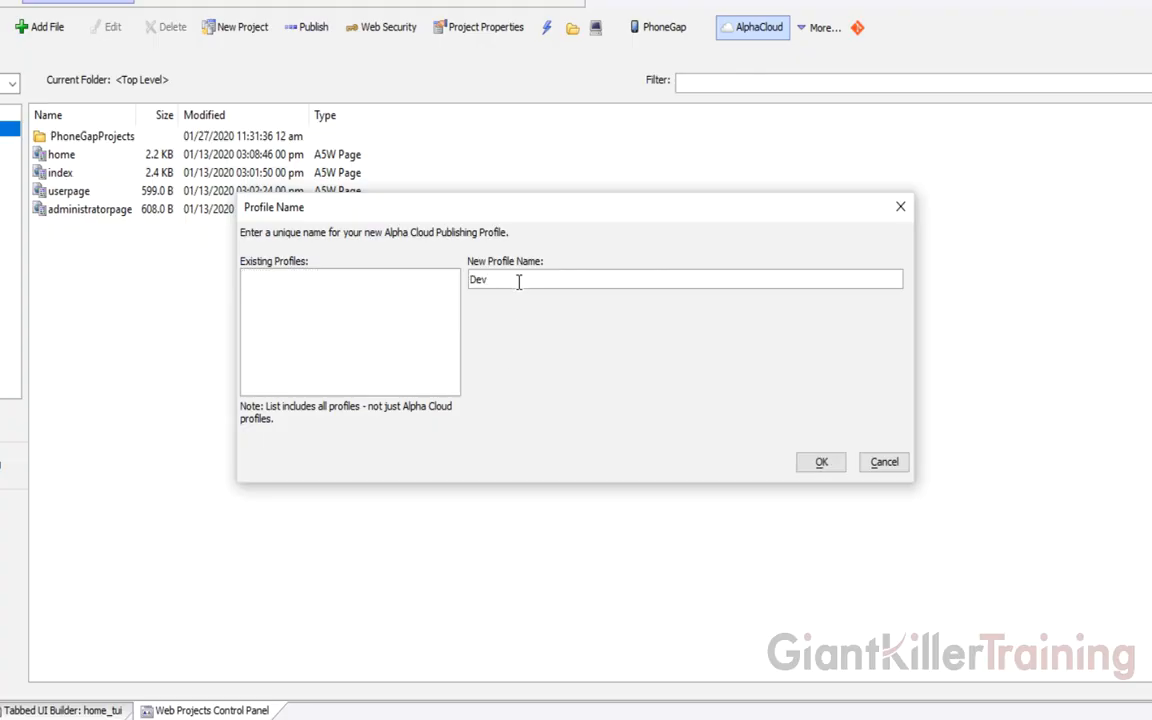
pyautogui.click(821, 463)
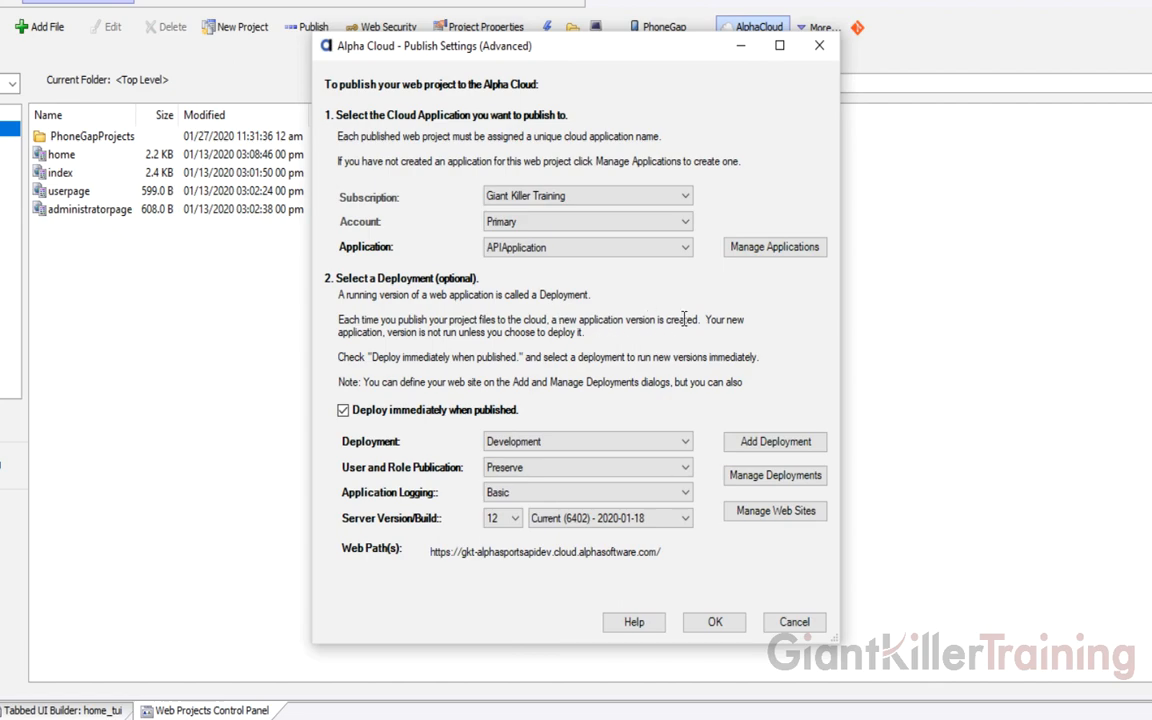
pyautogui.click(545, 247)
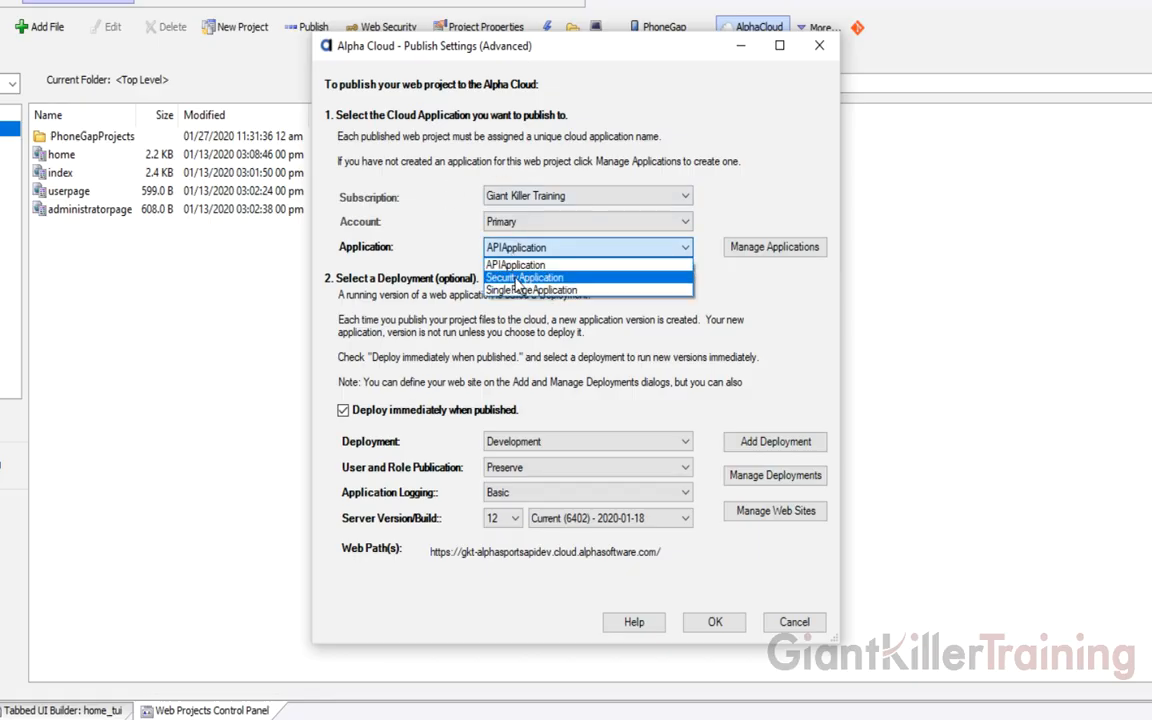
pyautogui.click(517, 282)
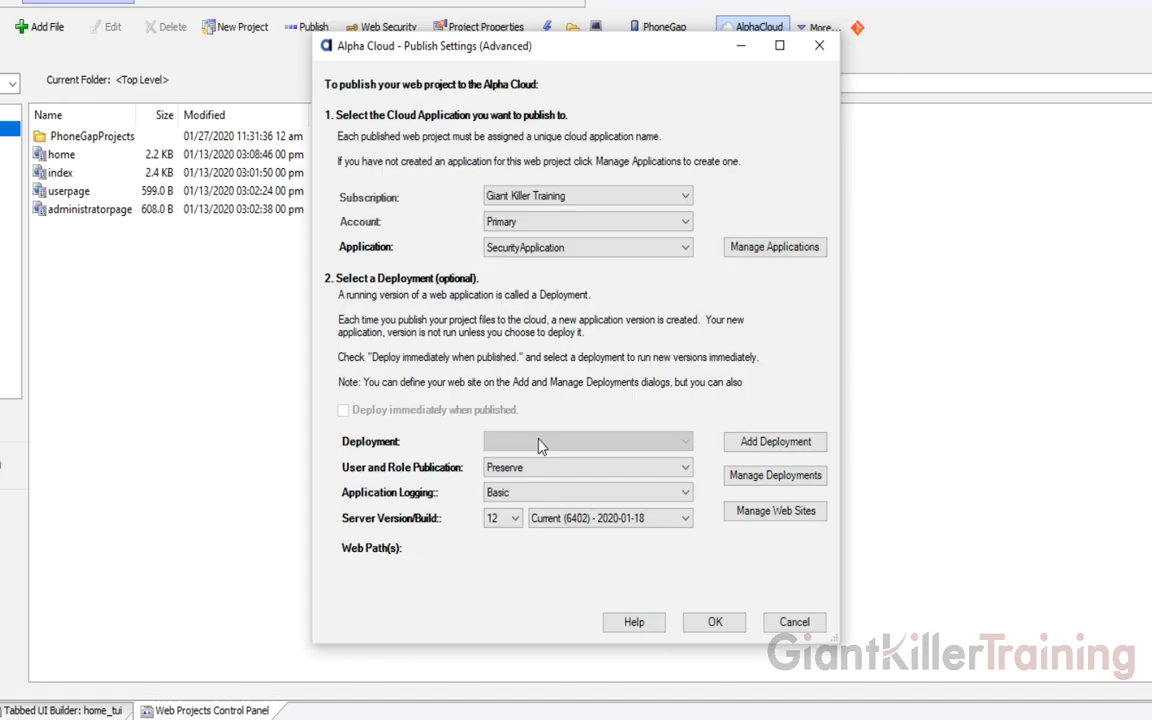
# Add a deployment named Dev on the securityapplication-dev web site and review the storage choices
pyautogui.click(768, 443)
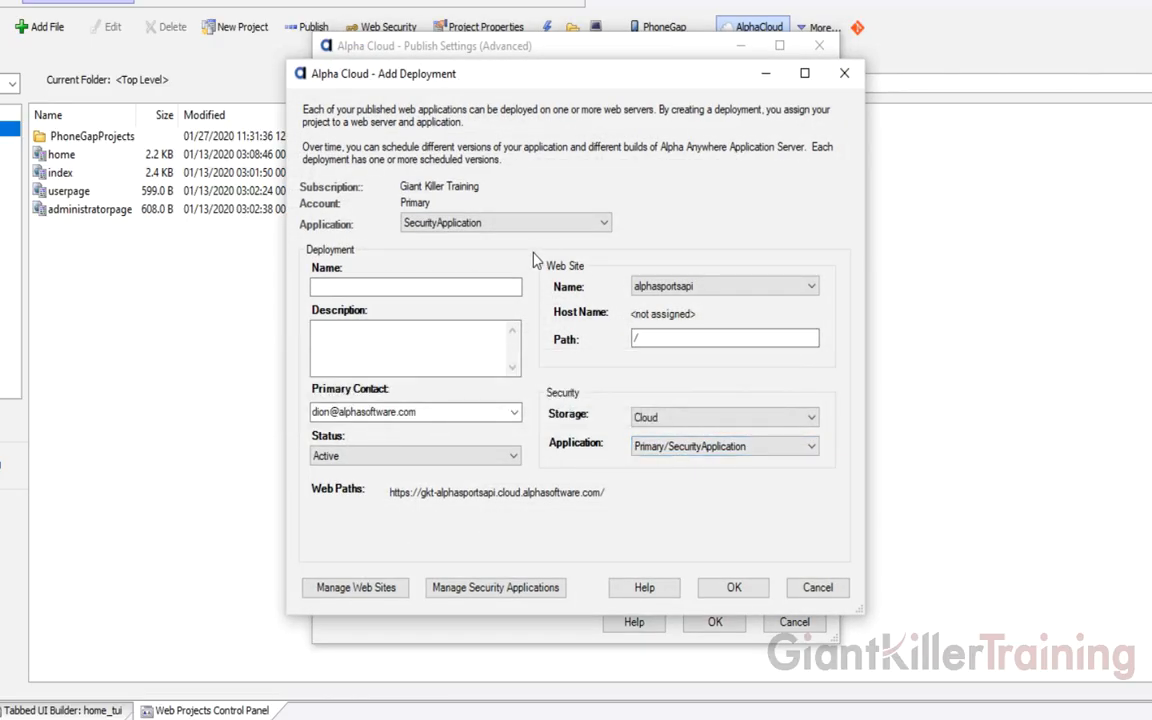
pyautogui.click(437, 290)
pyautogui.write('Dev')
pyautogui.press('Tab')
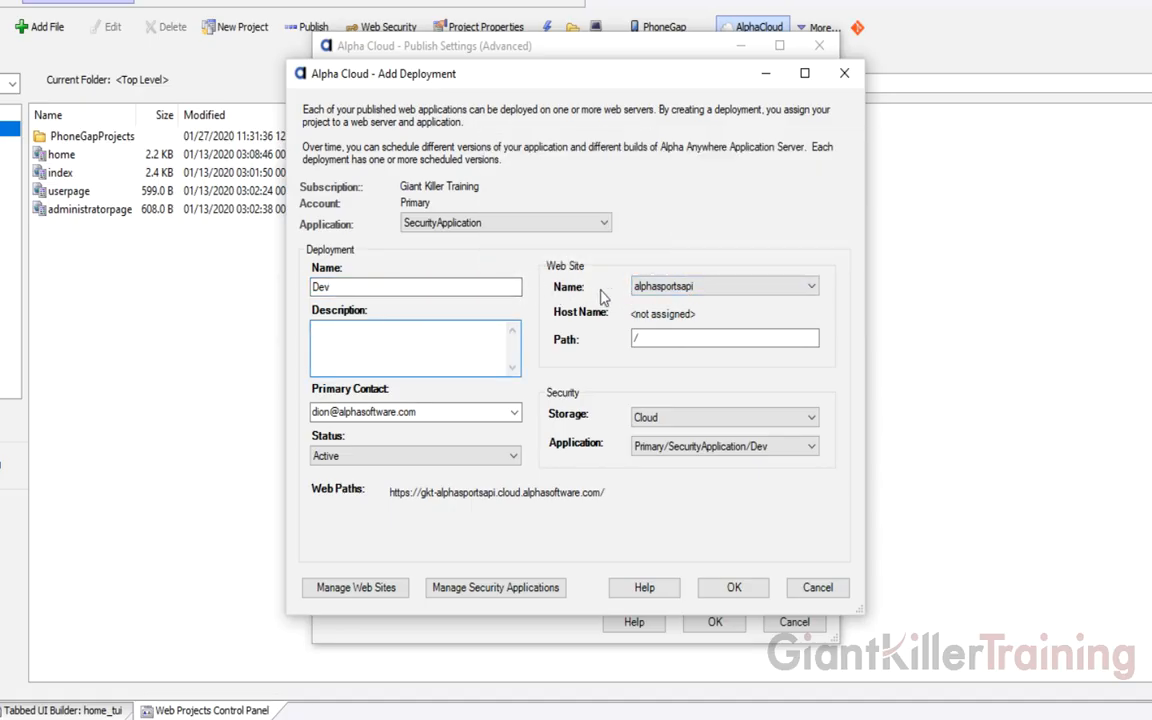
pyautogui.click(745, 287)
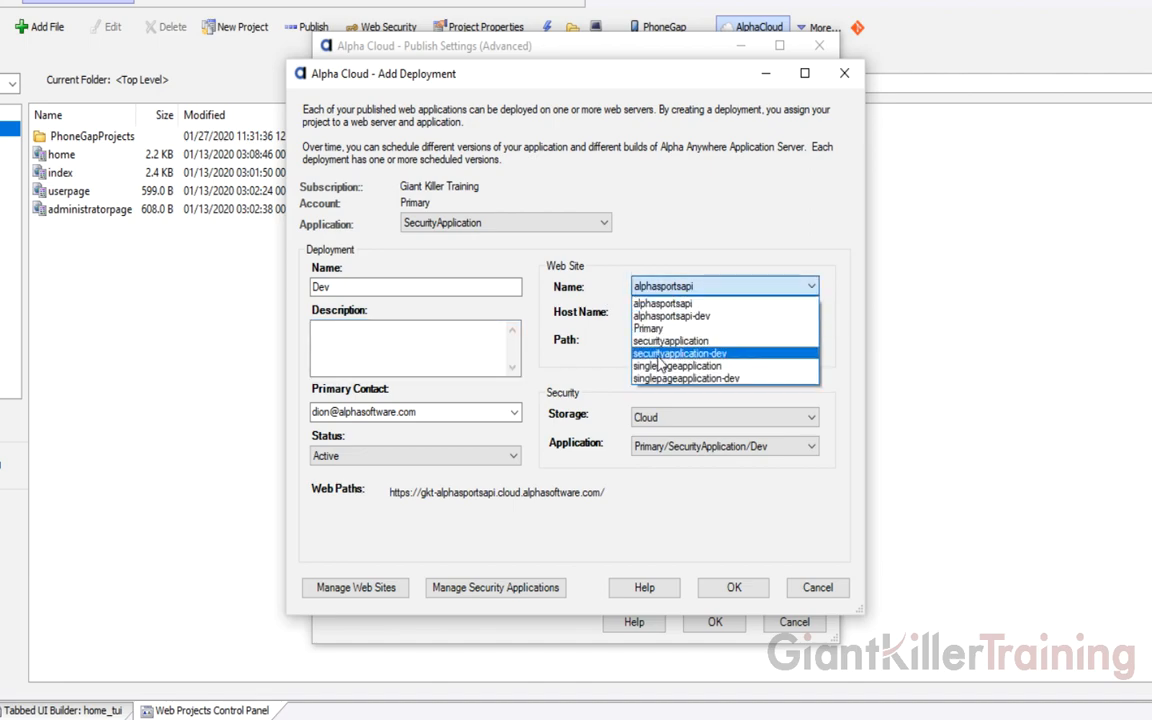
pyautogui.click(657, 355)
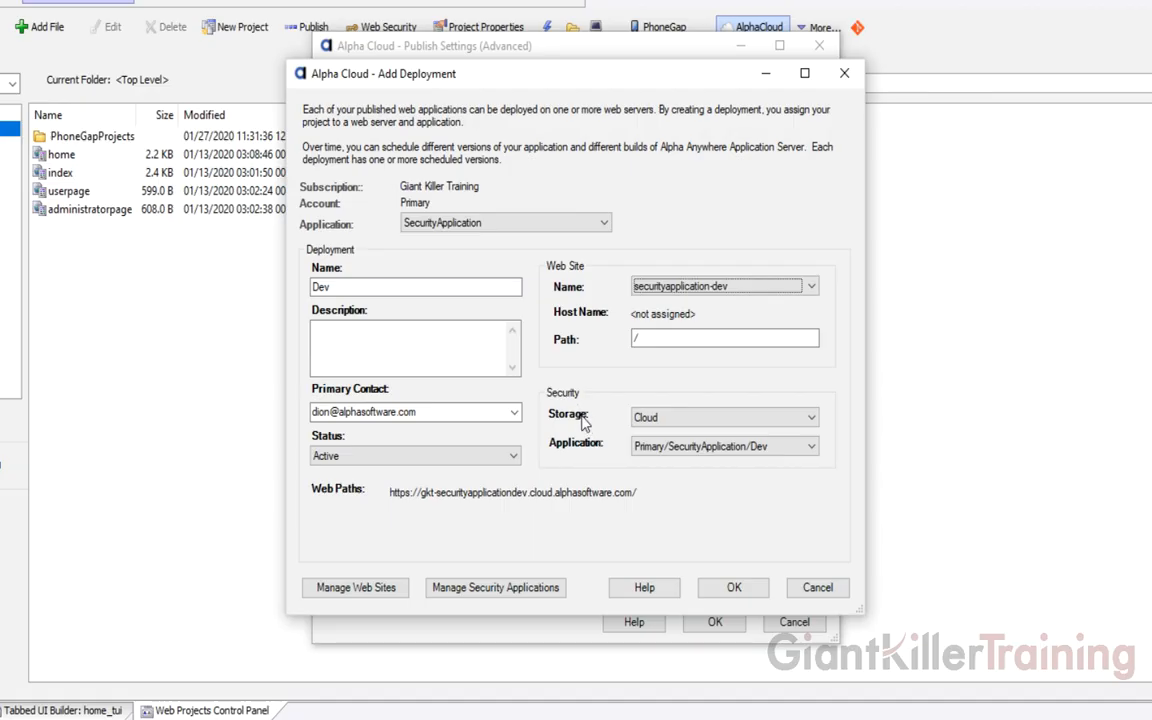
pyautogui.click(806, 422)
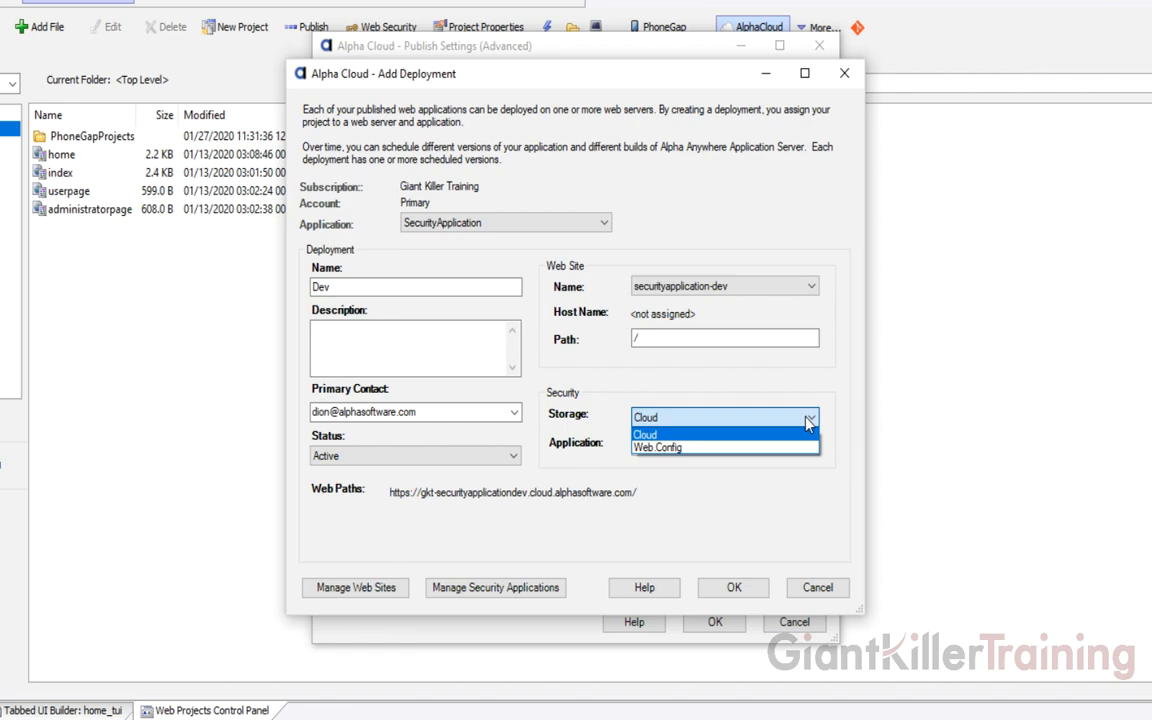
pyautogui.click(740, 426)
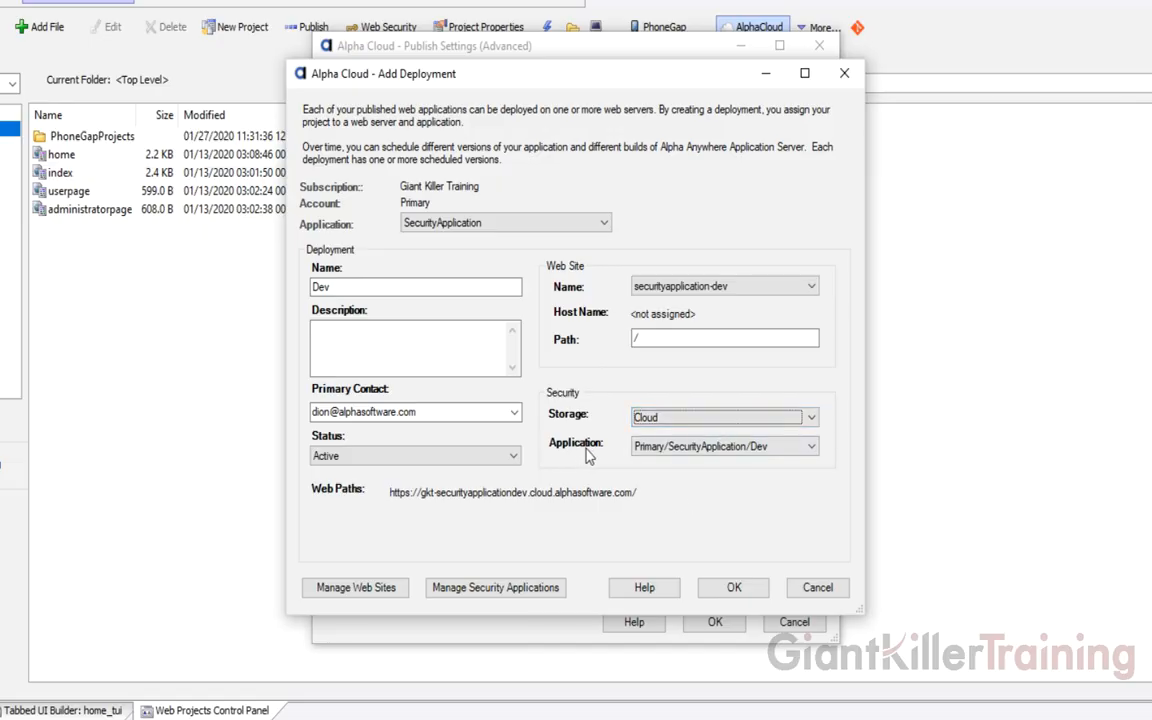
# Confirm the Dev deployment, keep user and role publication at Preserve, and save the Dev settings
pyautogui.moveTo(752, 456)
pyautogui.click(734, 588)
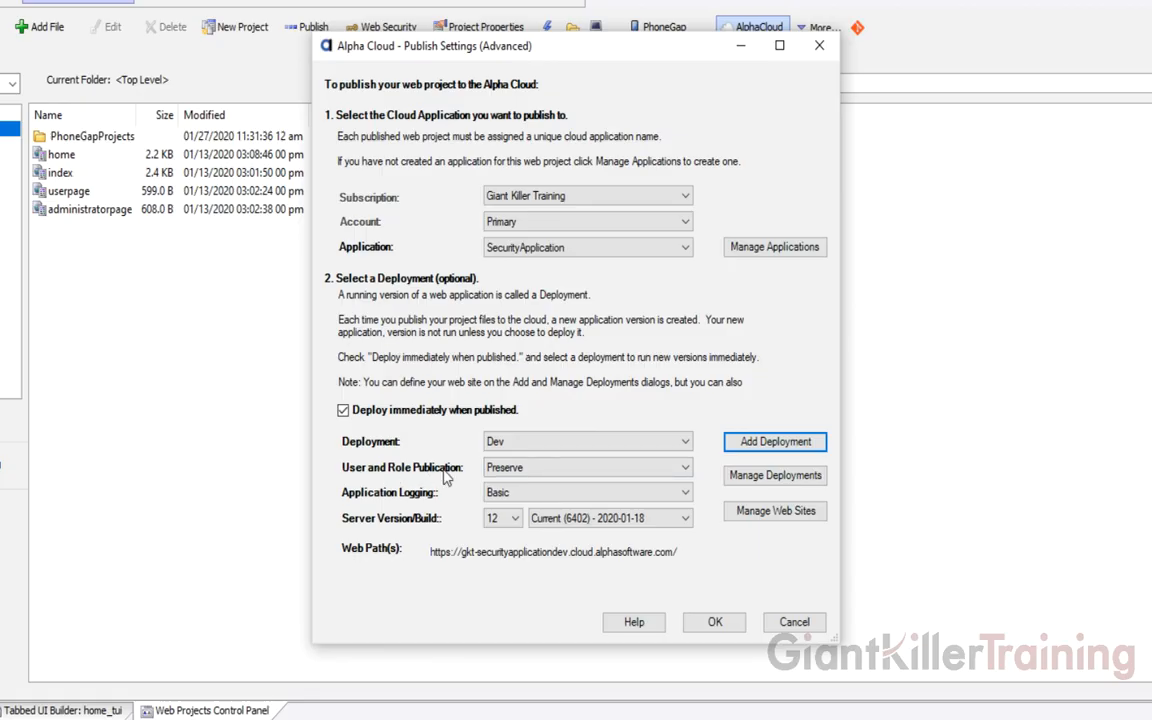
pyautogui.moveTo(546, 476)
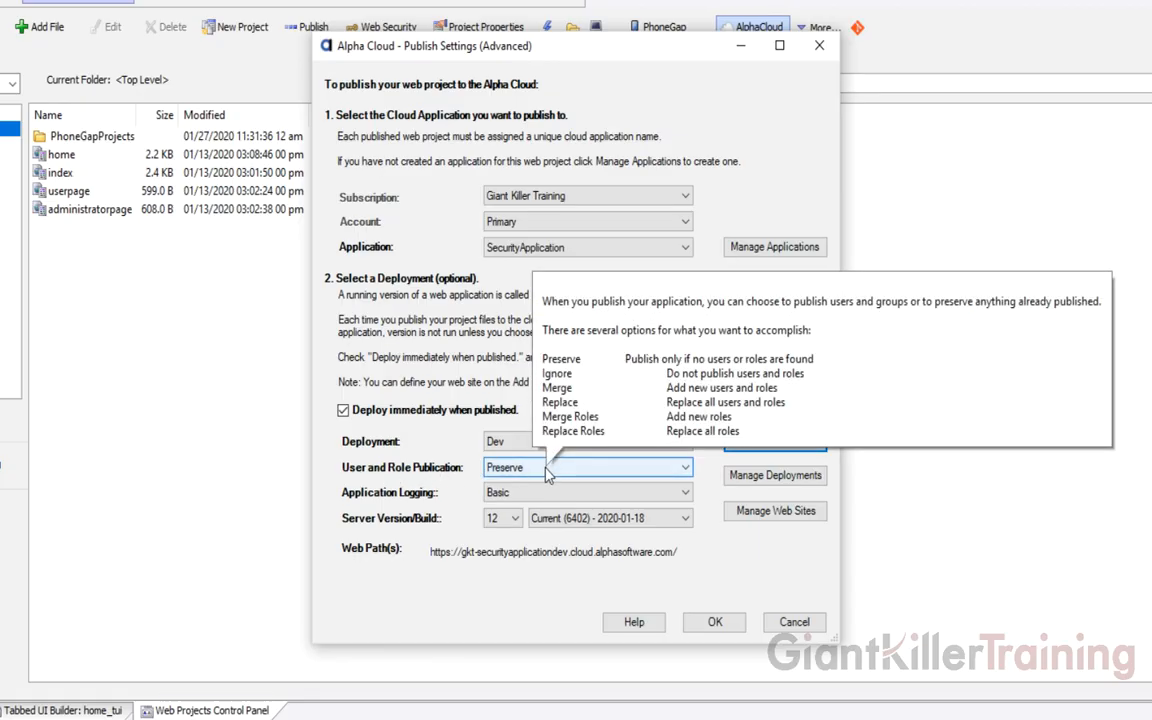
pyautogui.click(546, 476)
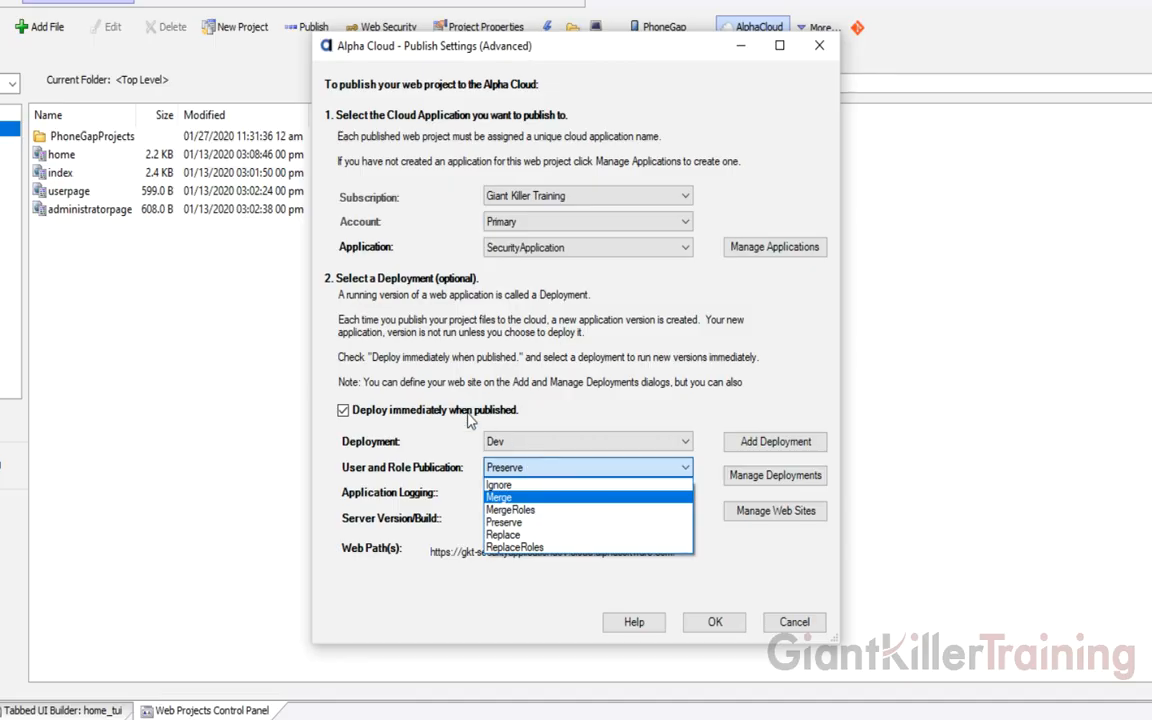
pyautogui.click(454, 448)
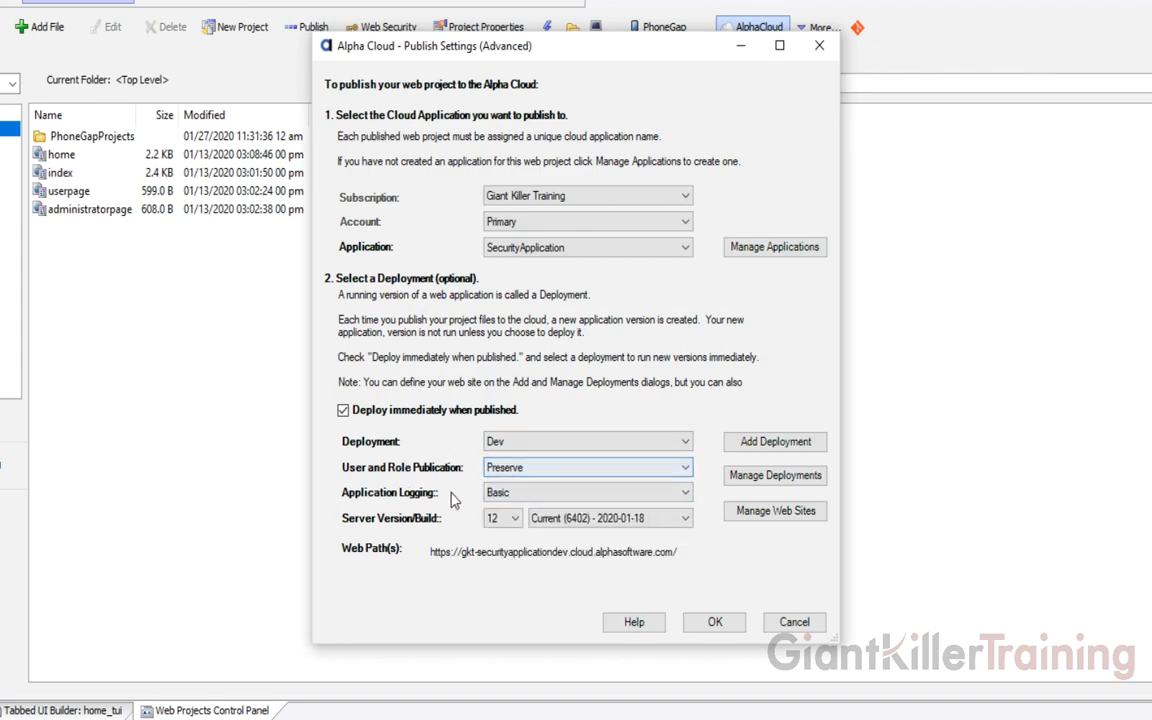
pyautogui.moveTo(518, 470)
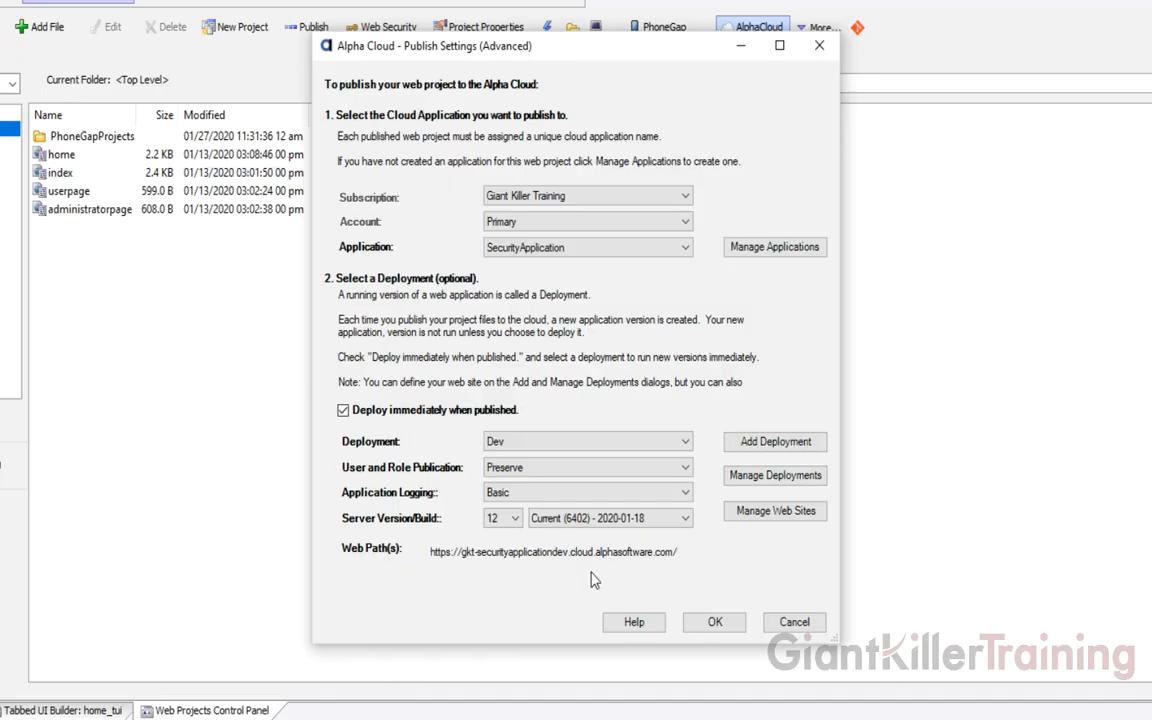
pyautogui.click(715, 622)
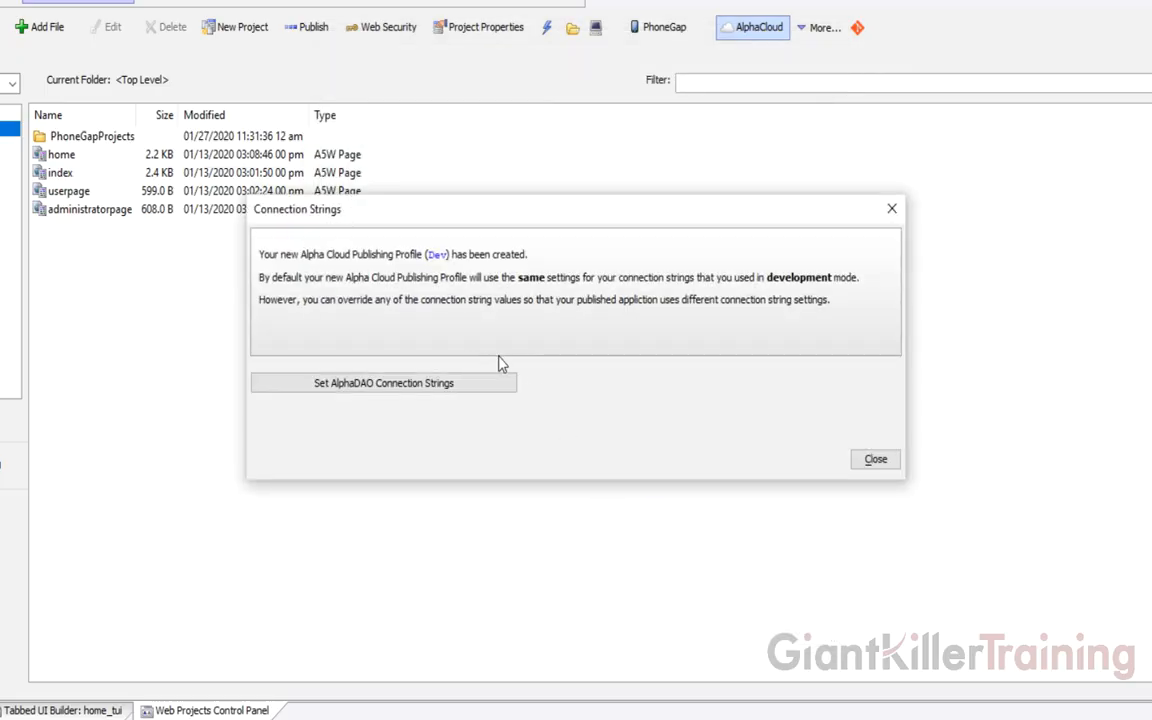
# Give the Dev profile's conn connection string the default value and save it
pyautogui.click(487, 399)
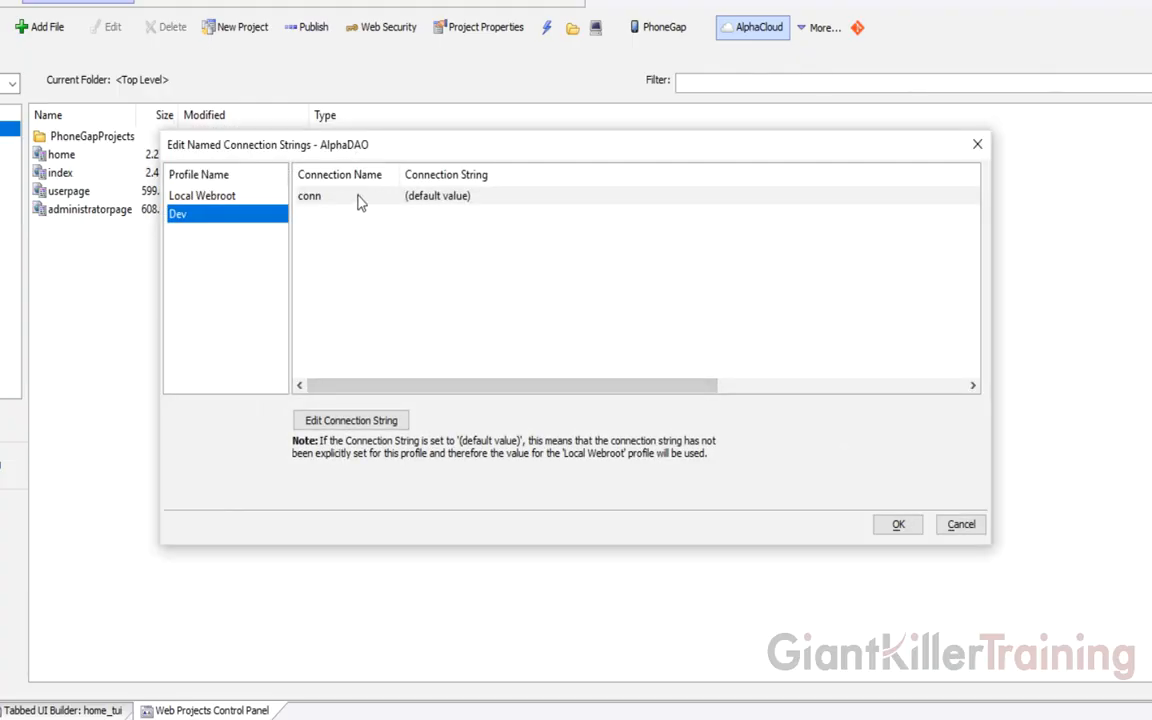
pyautogui.doubleClick(361, 198)
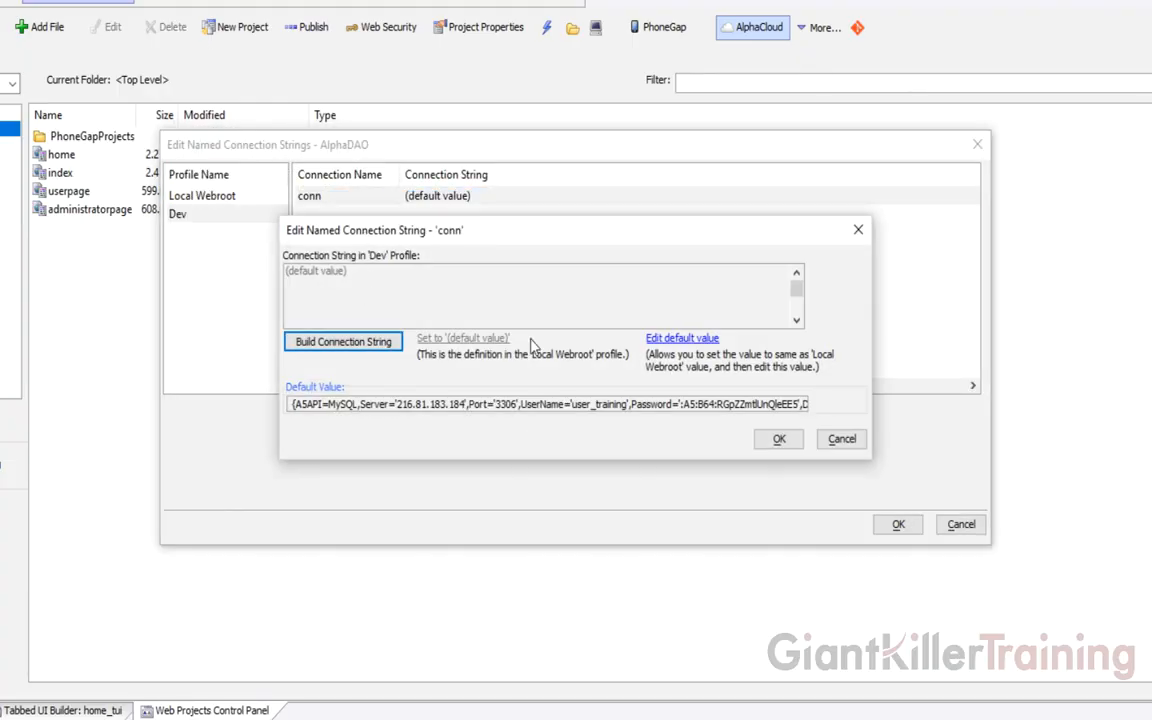
pyautogui.click(663, 342)
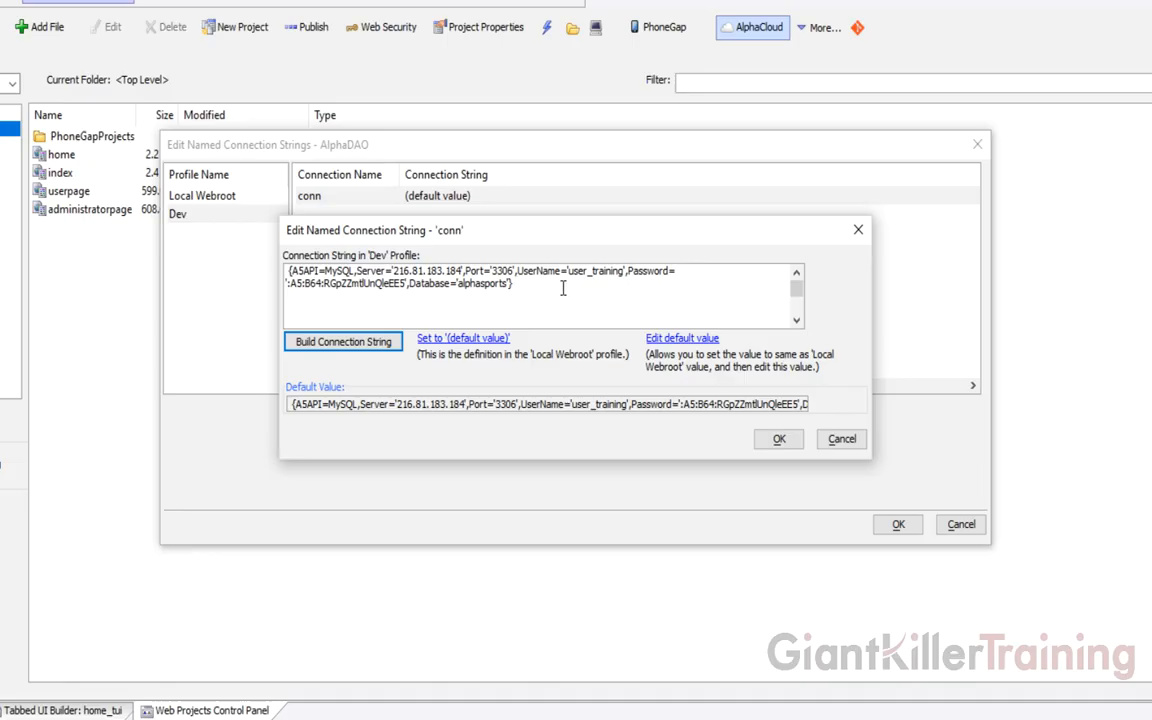
pyautogui.click(777, 440)
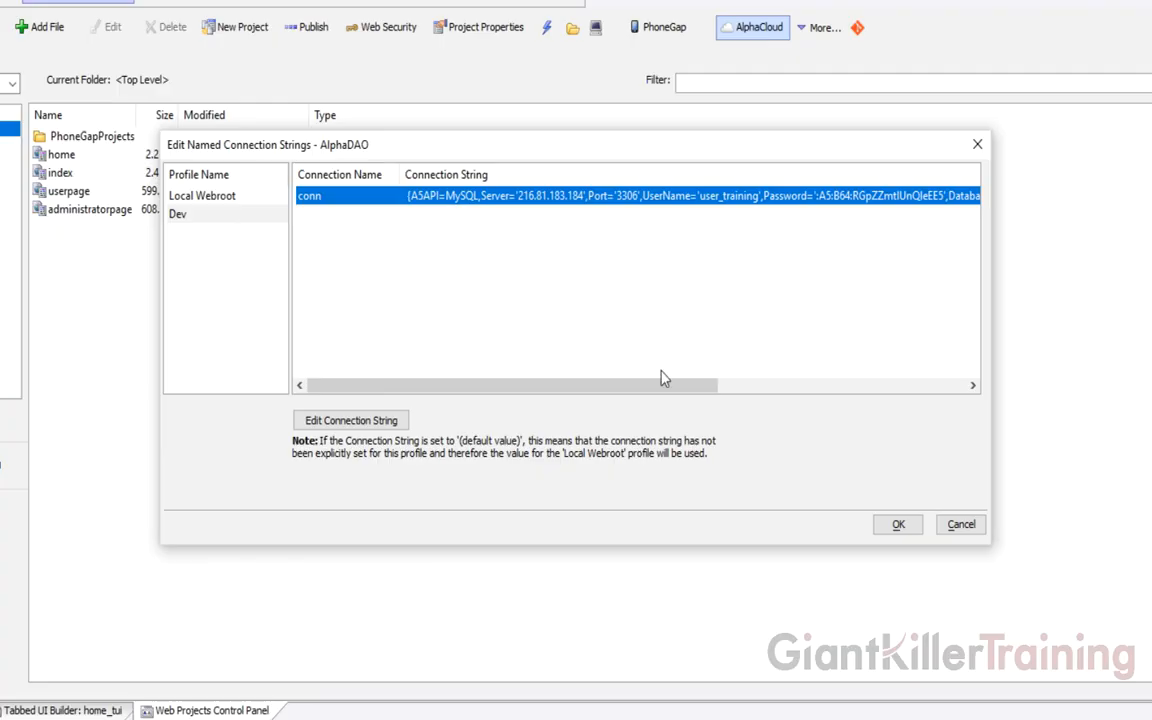
pyautogui.click(898, 524)
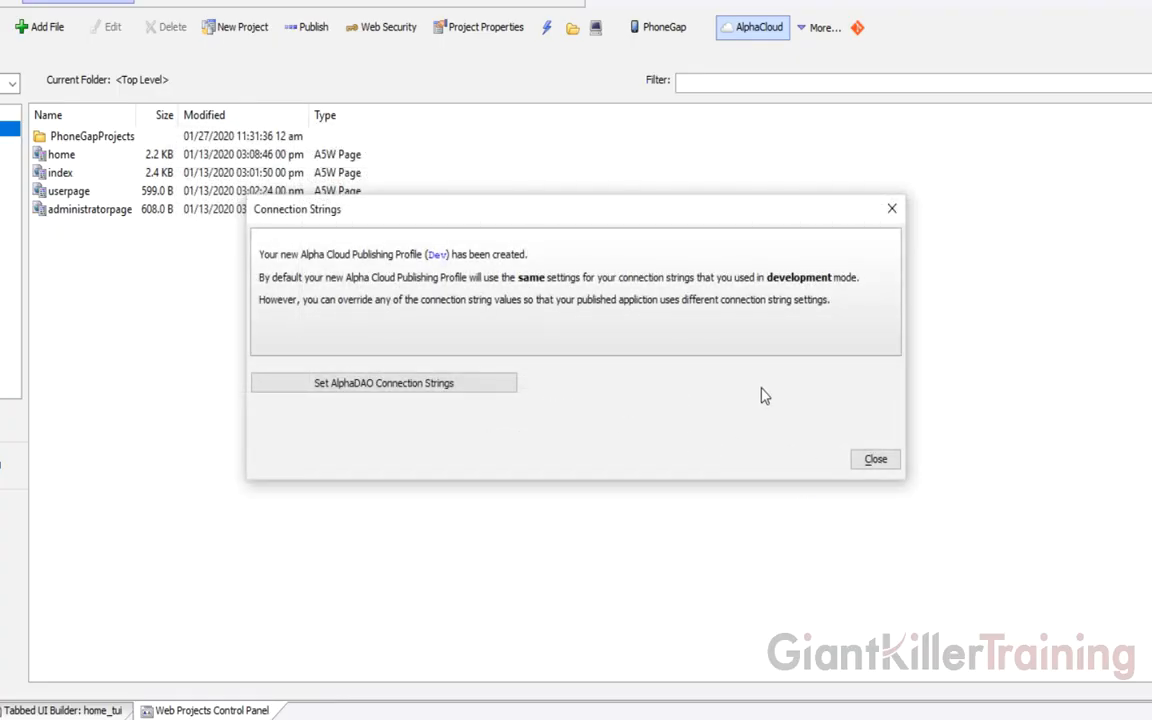
pyautogui.click(875, 460)
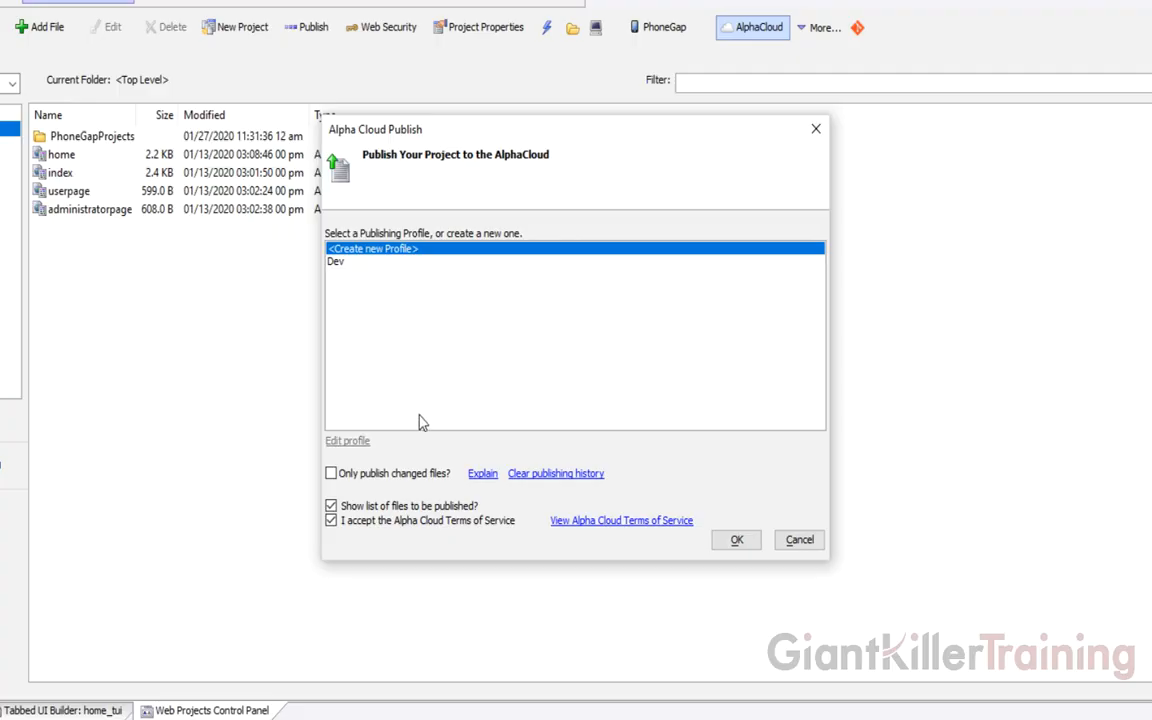
# Create a new publishing profile named Prod
pyautogui.click(737, 540)
pyautogui.click(521, 281)
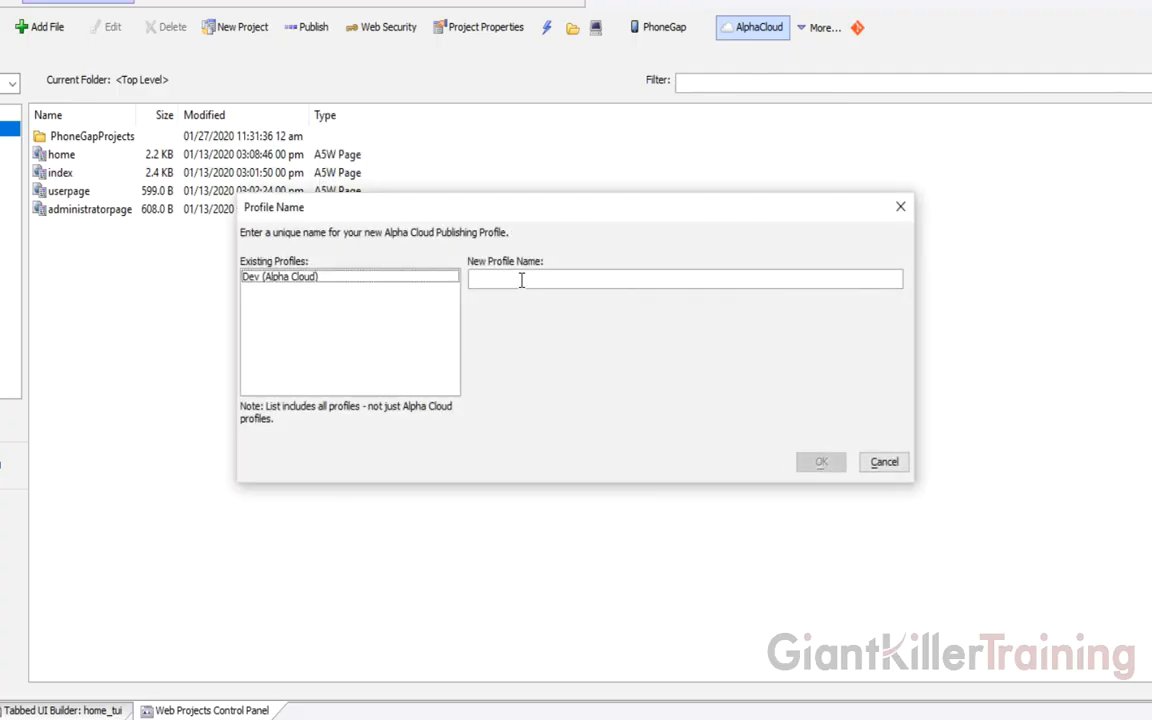
pyautogui.write('Prod')
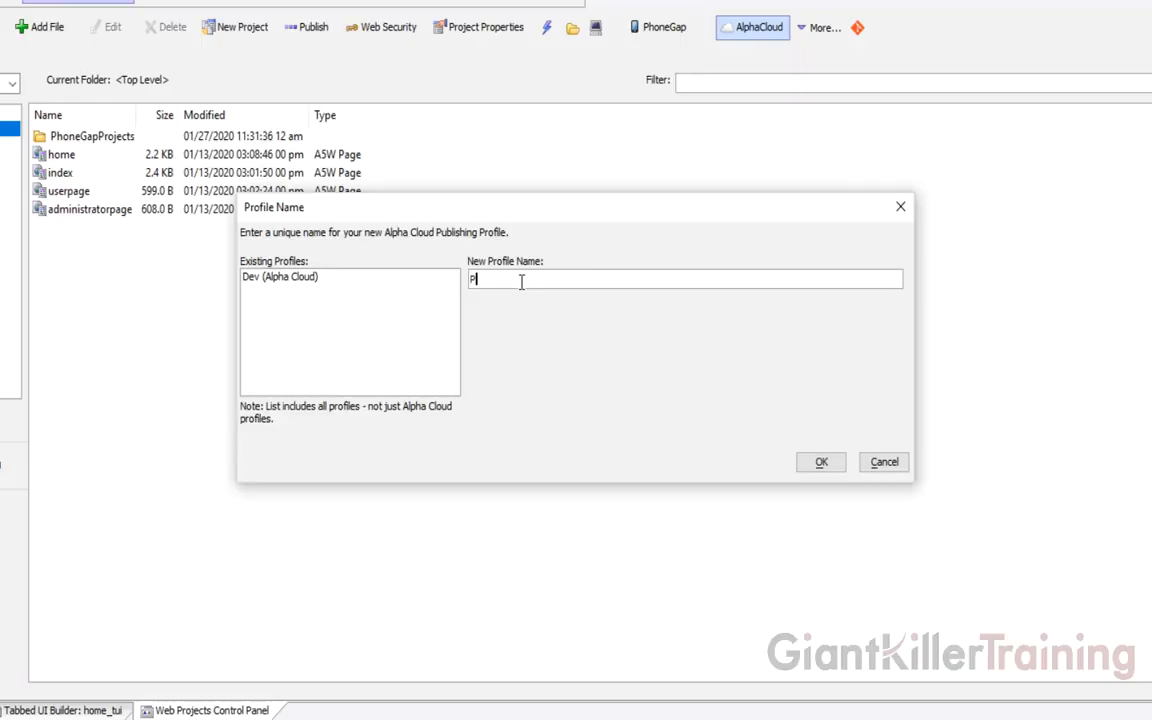
pyautogui.click(814, 463)
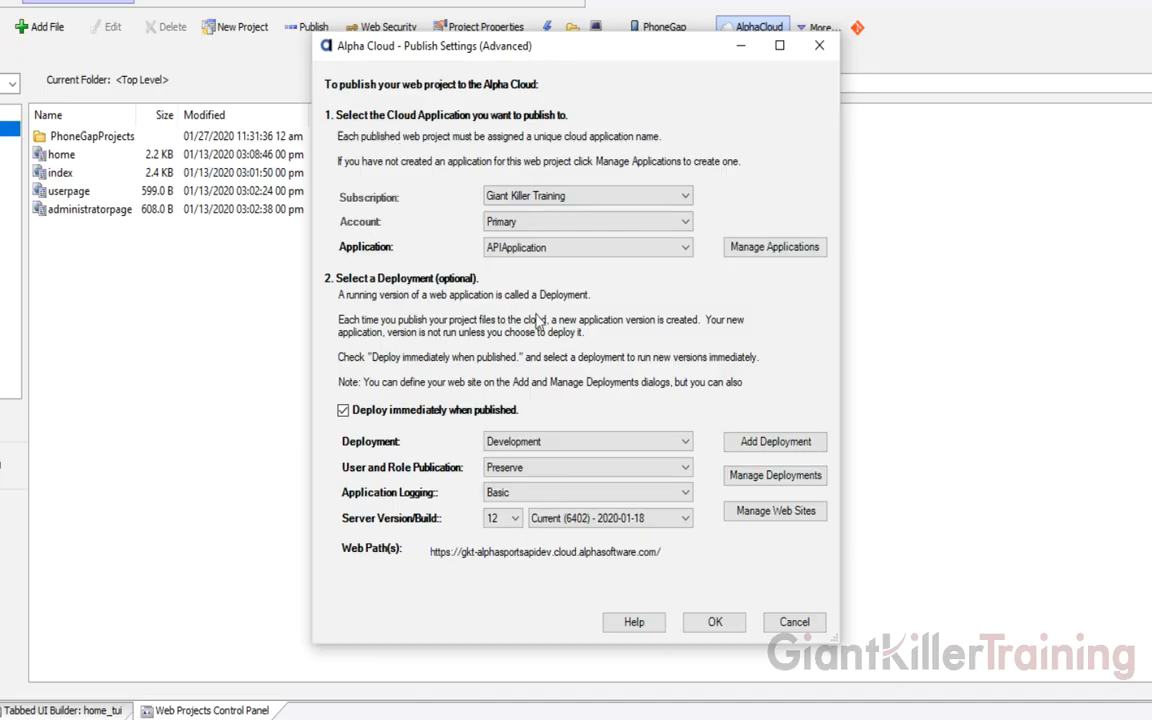
# Target the Prod profile at SecurityApplication and start adding a deployment
pyautogui.click(535, 248)
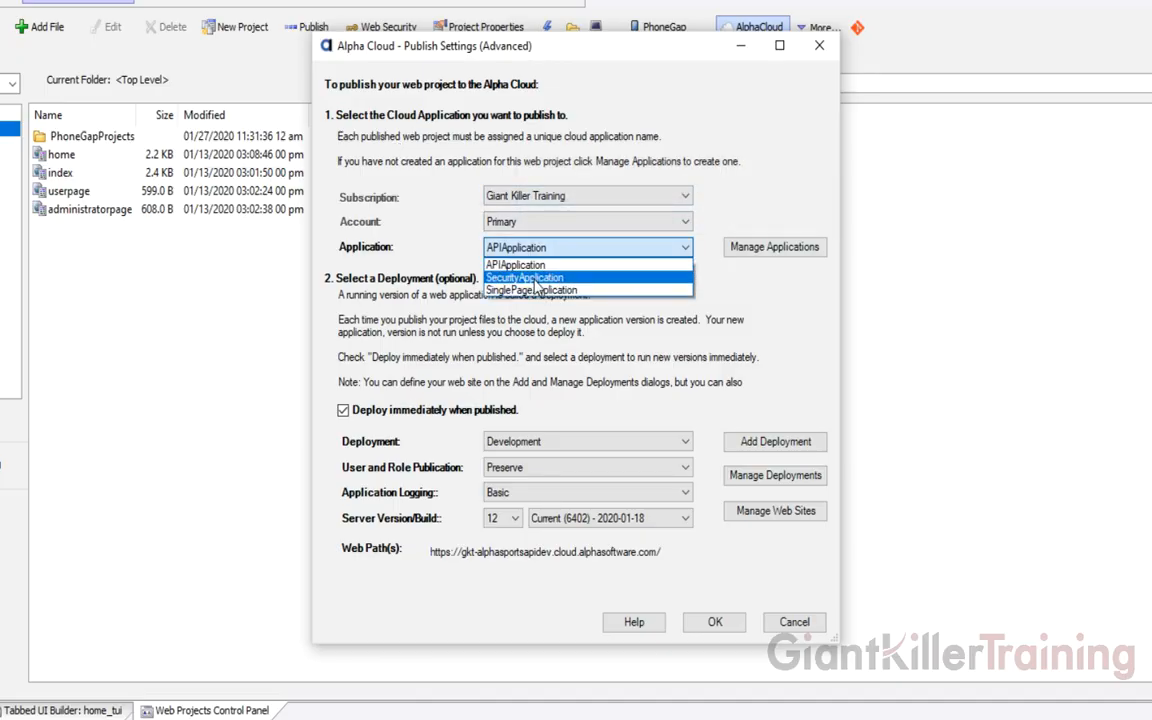
pyautogui.click(535, 279)
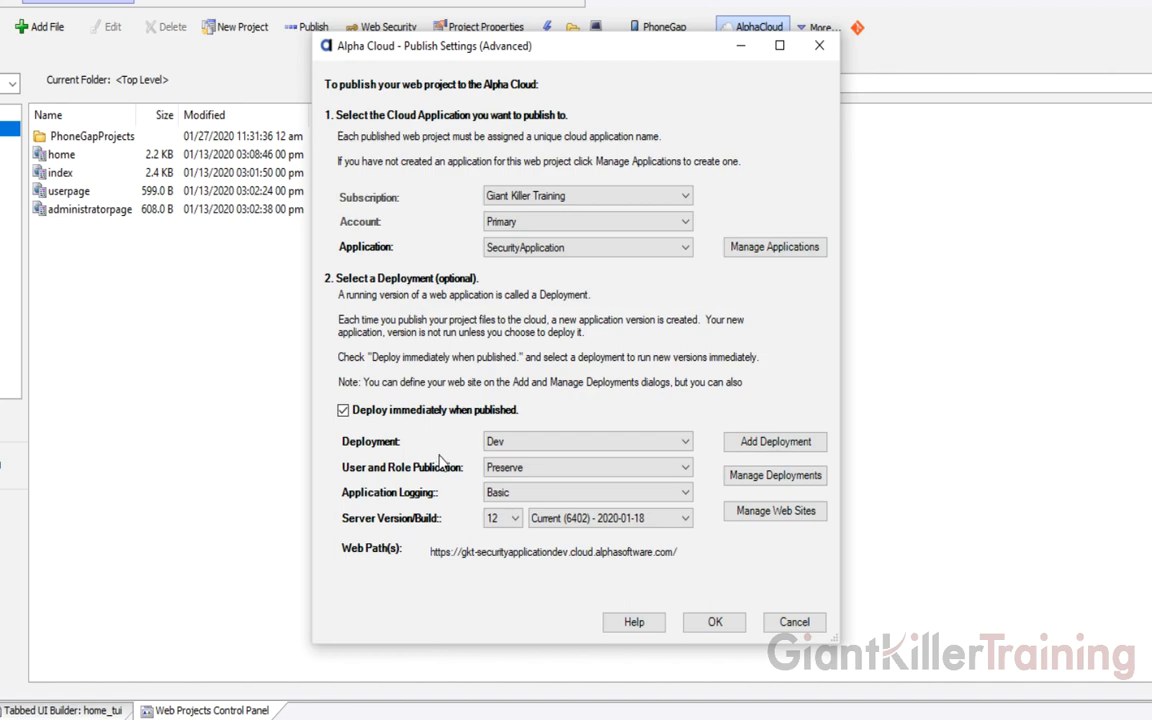
pyautogui.click(776, 442)
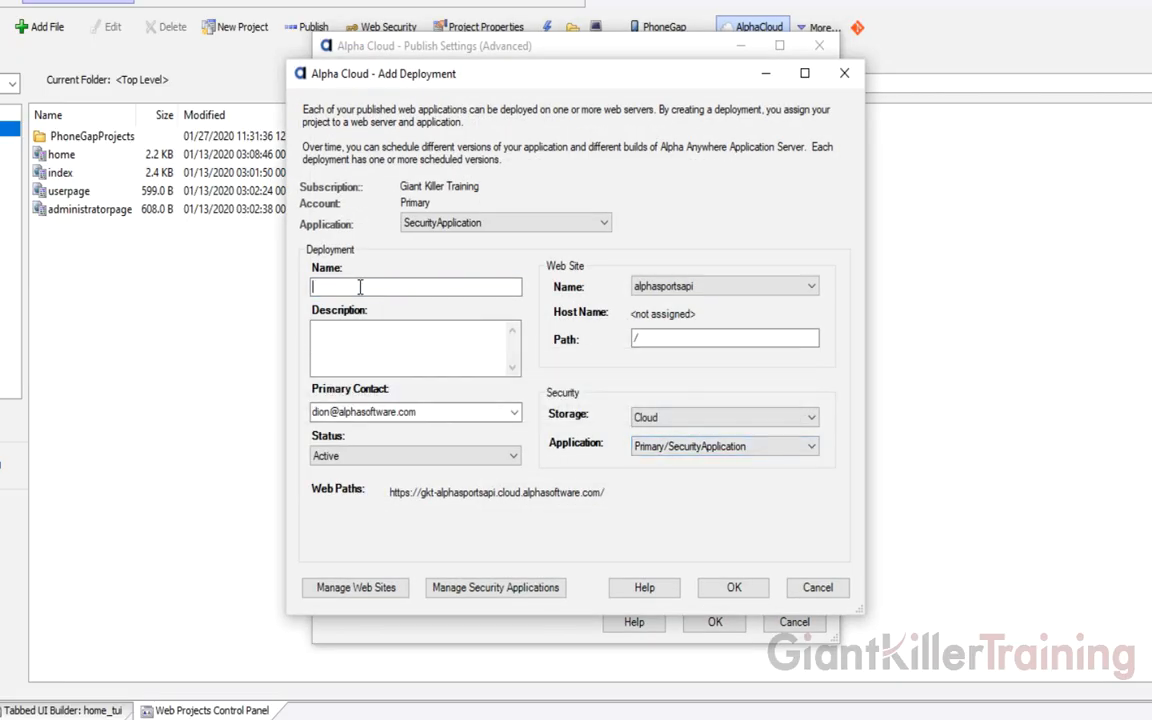
# Add a deployment named Prod on the securityapplication web site
pyautogui.write('Prod')
pyautogui.click(667, 288)
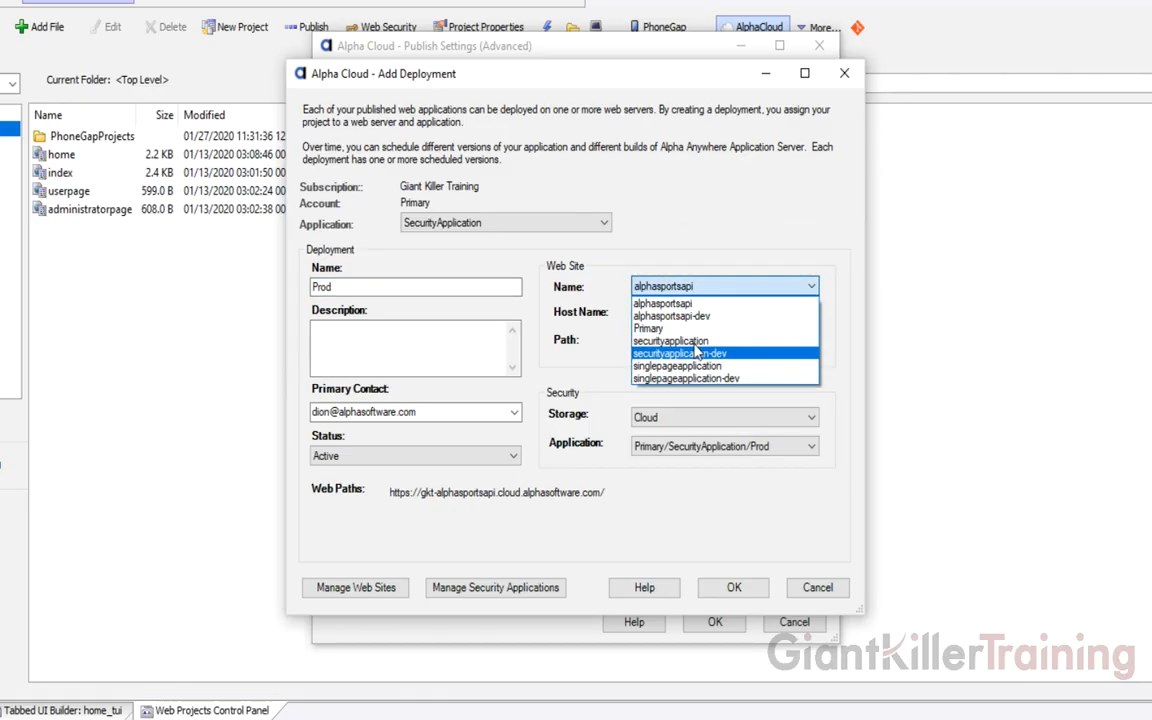
pyautogui.click(668, 341)
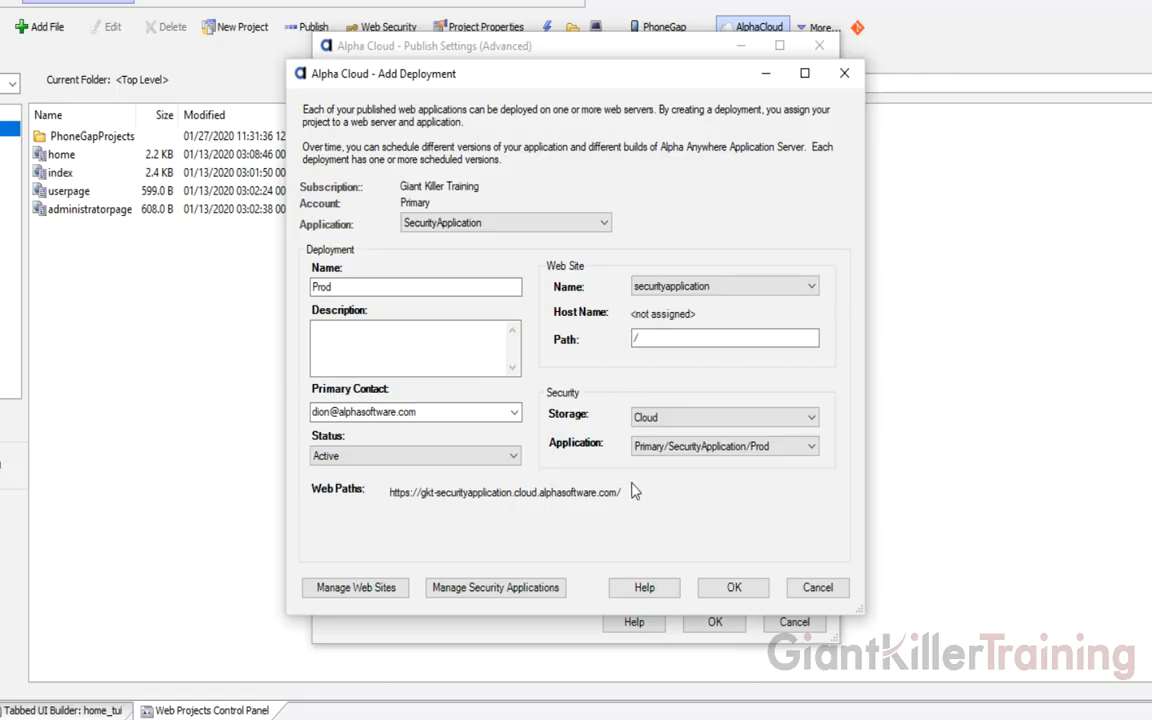
pyautogui.click(735, 590)
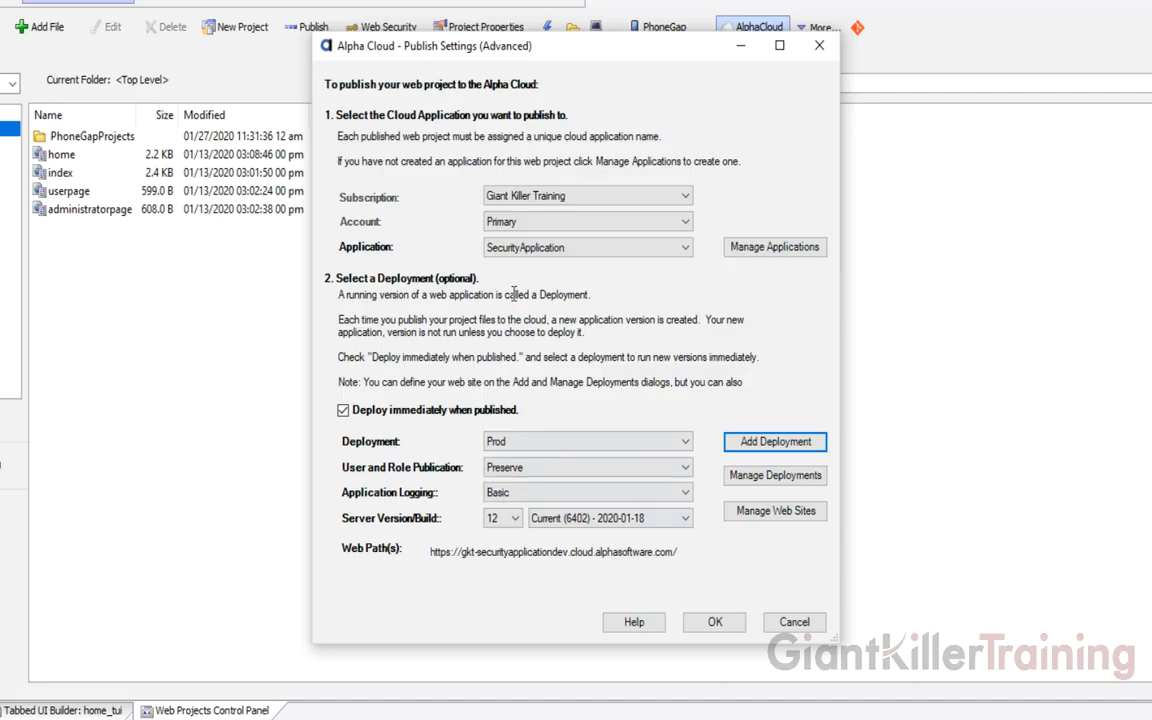
# Set Prod application logging to Complete and save the Prod publish settings
pyautogui.moveTo(525, 477)
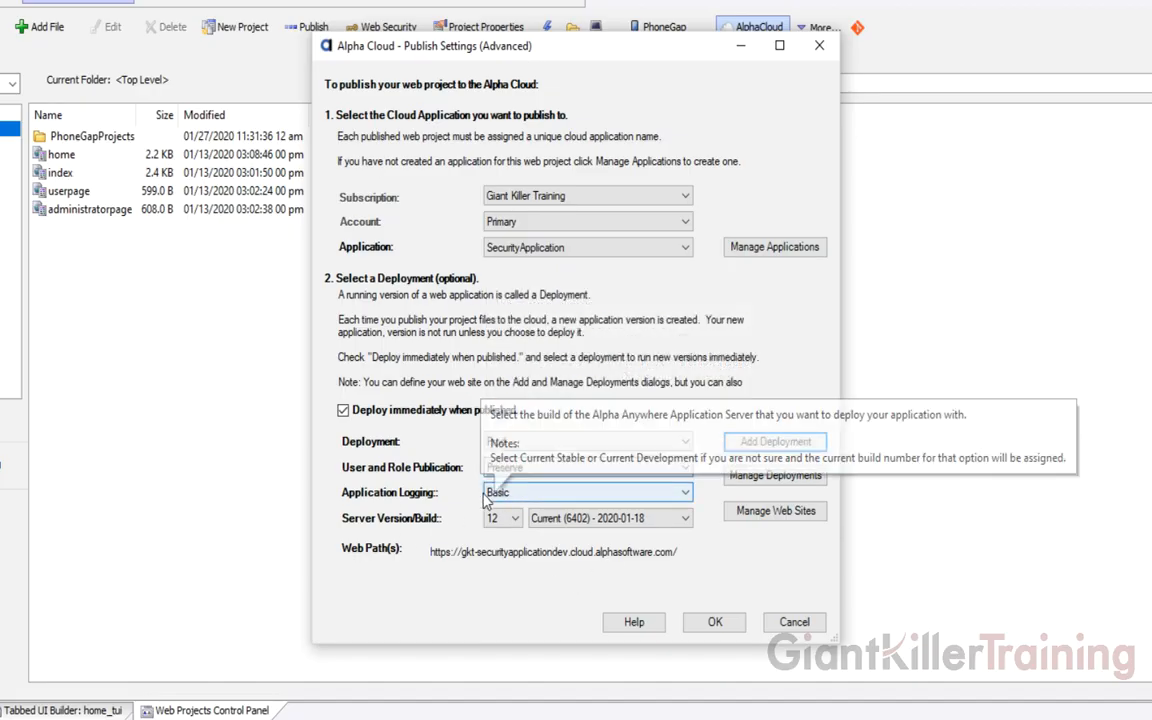
pyautogui.click(516, 494)
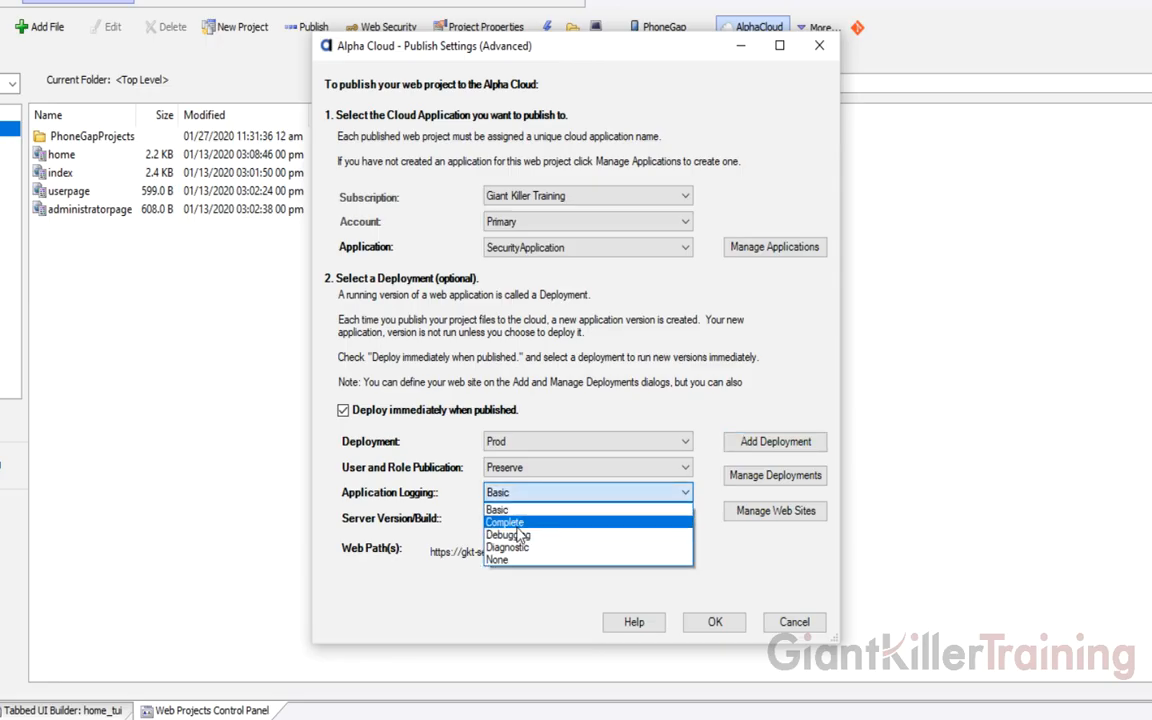
pyautogui.click(505, 522)
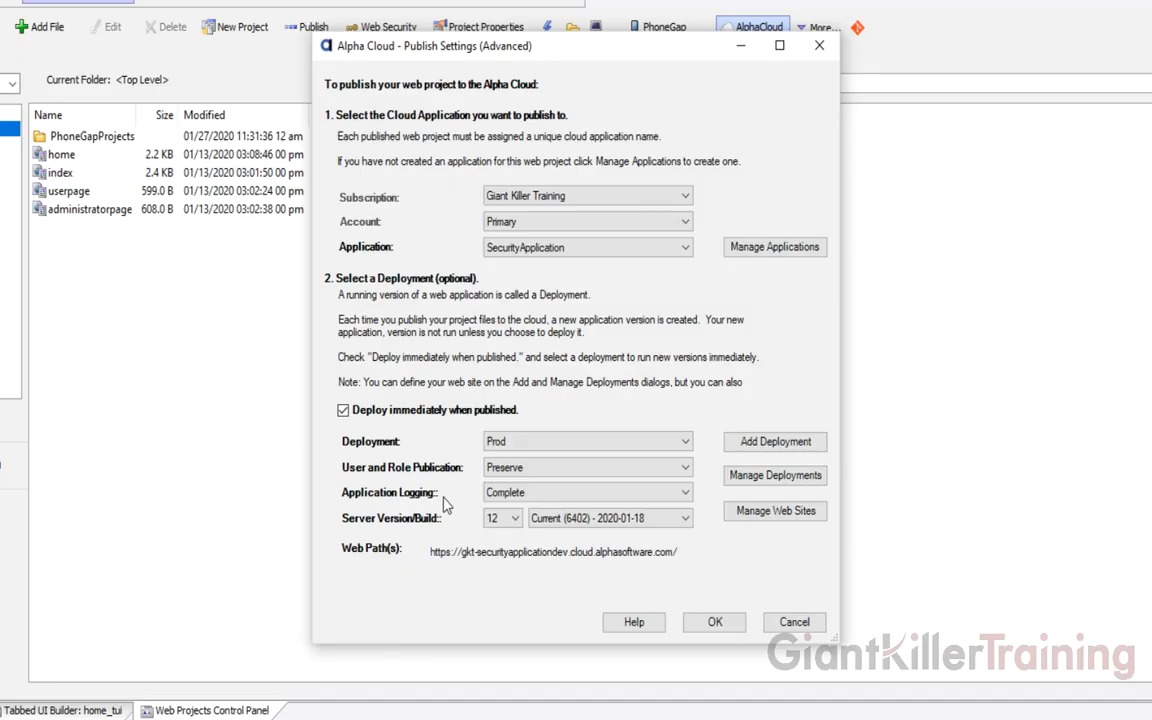
pyautogui.click(716, 622)
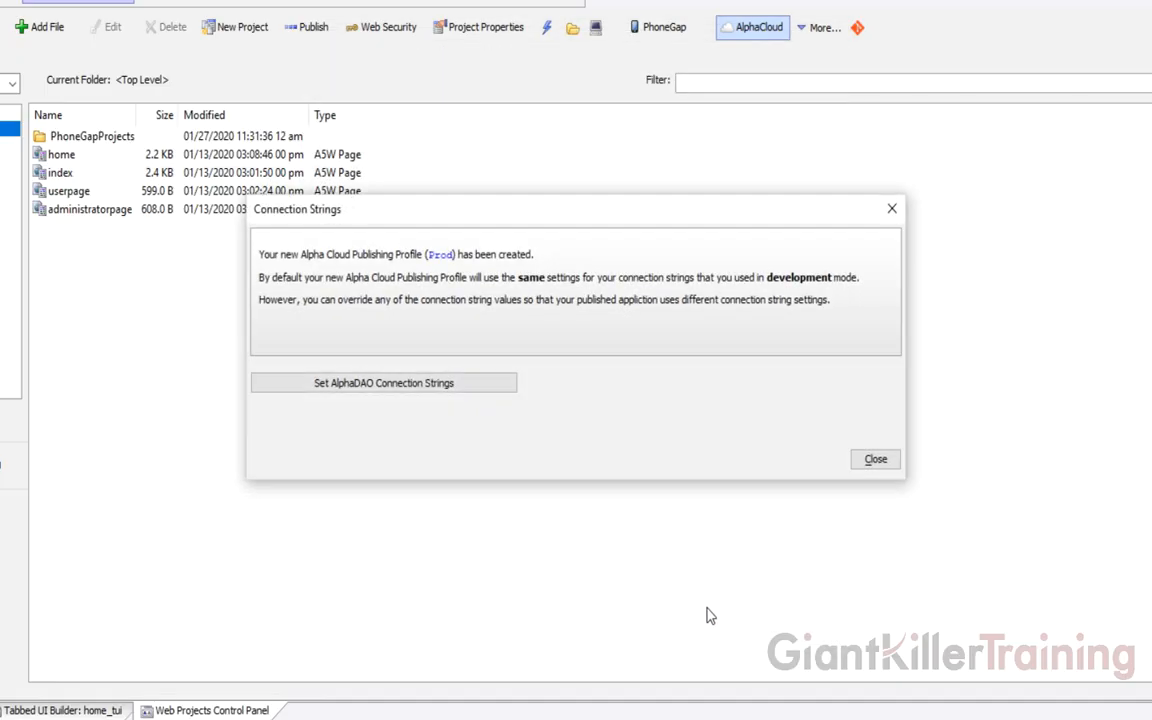
# Give the Prod profile's conn AlphaDAO connection string the default value and save it
pyautogui.click(435, 388)
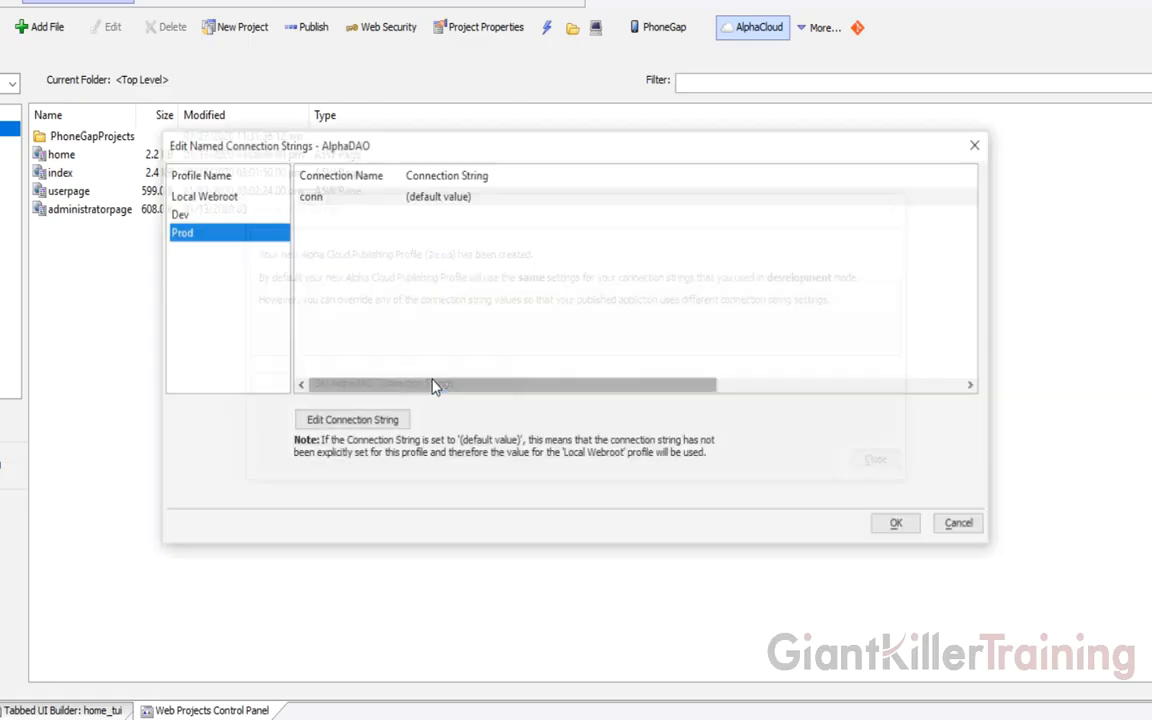
pyautogui.doubleClick(378, 196)
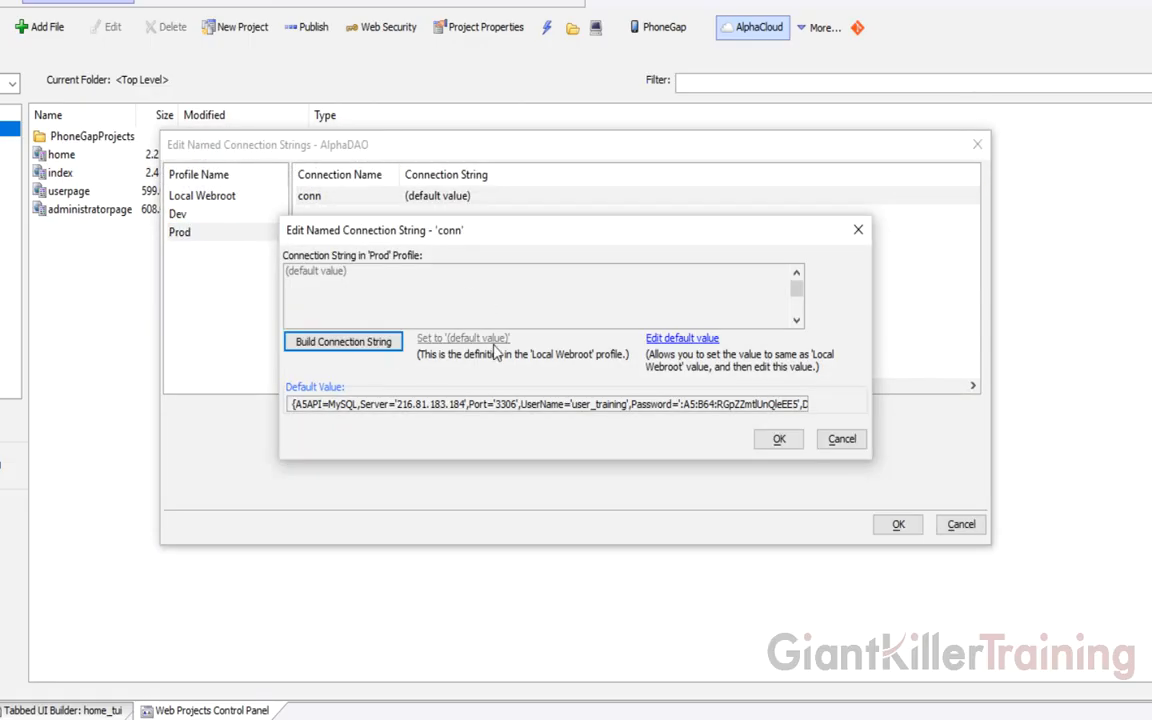
pyautogui.click(609, 314)
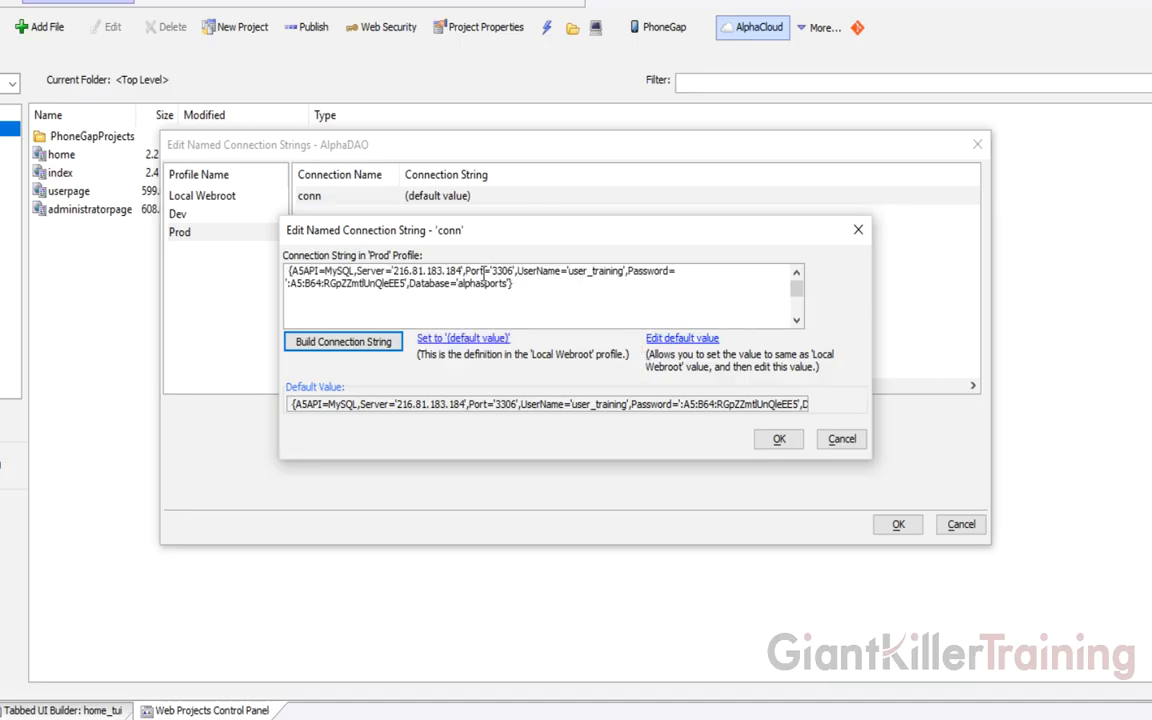
pyautogui.click(790, 440)
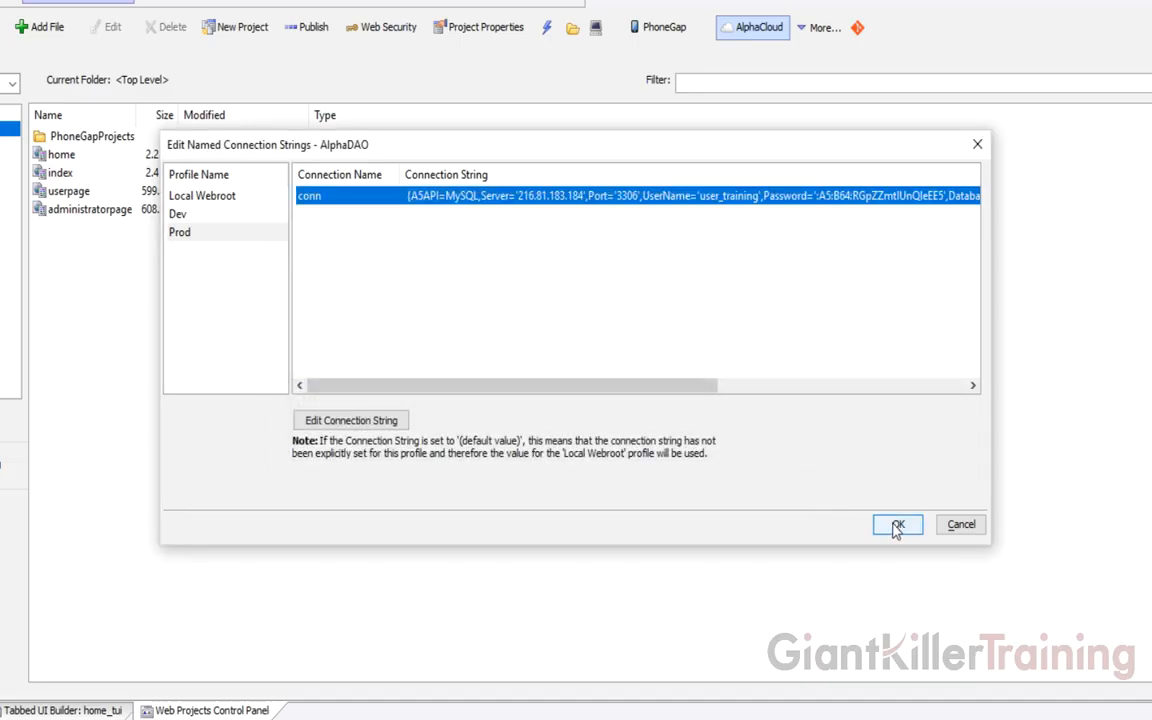
pyautogui.click(897, 526)
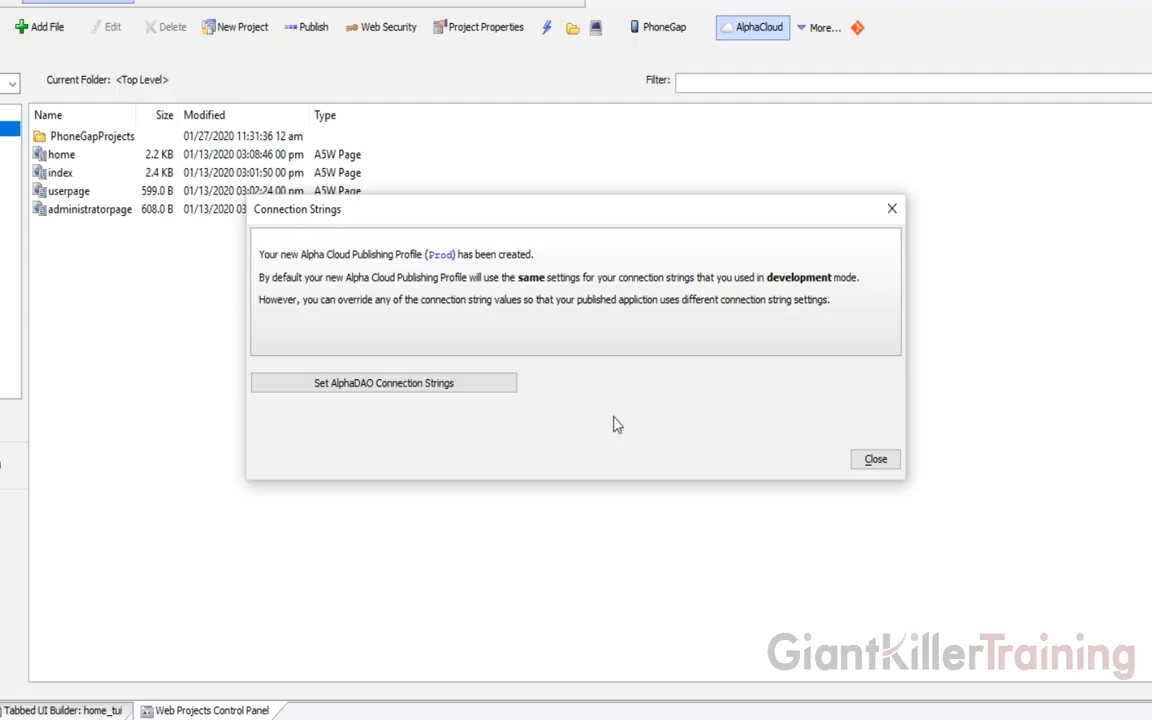
pyautogui.click(866, 462)
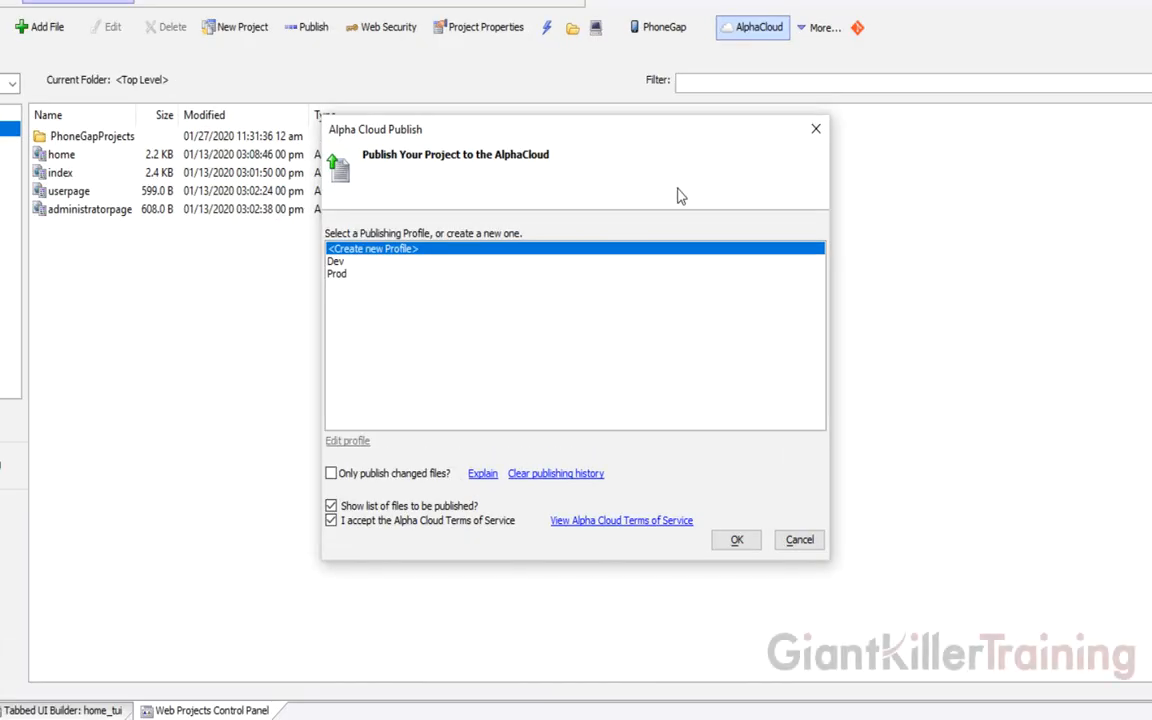
# Publish the project with the Dev profile, accepting the 12-file list
pyautogui.click(367, 262)
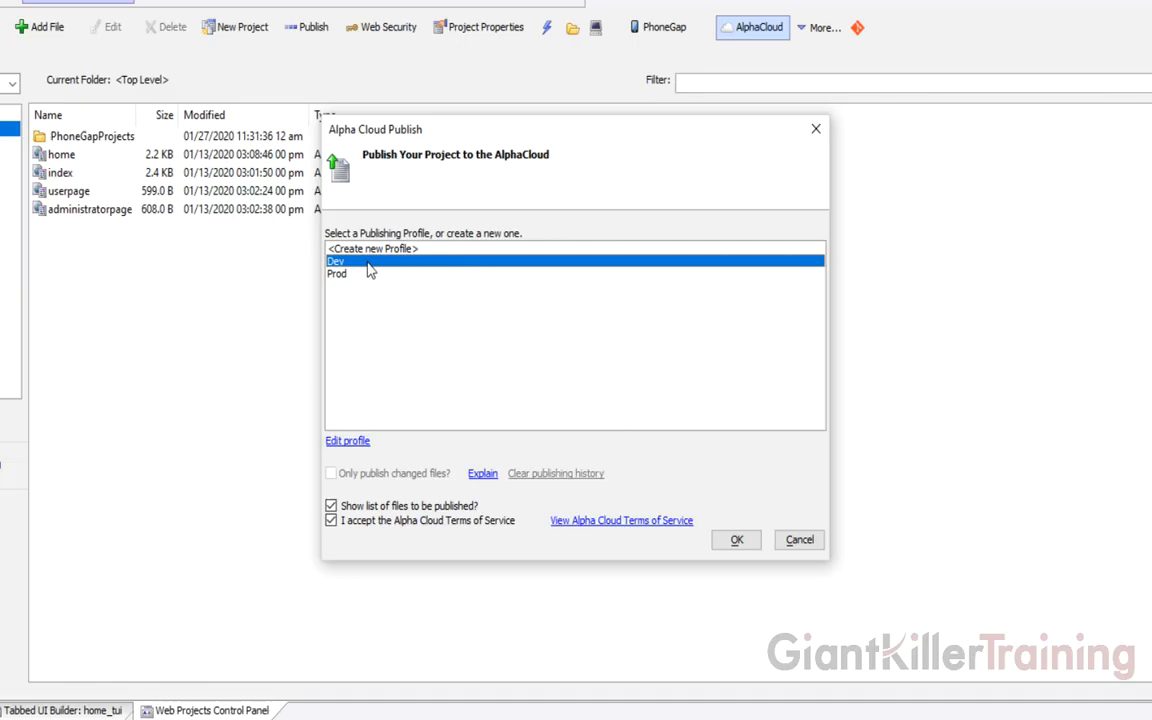
pyautogui.click(737, 540)
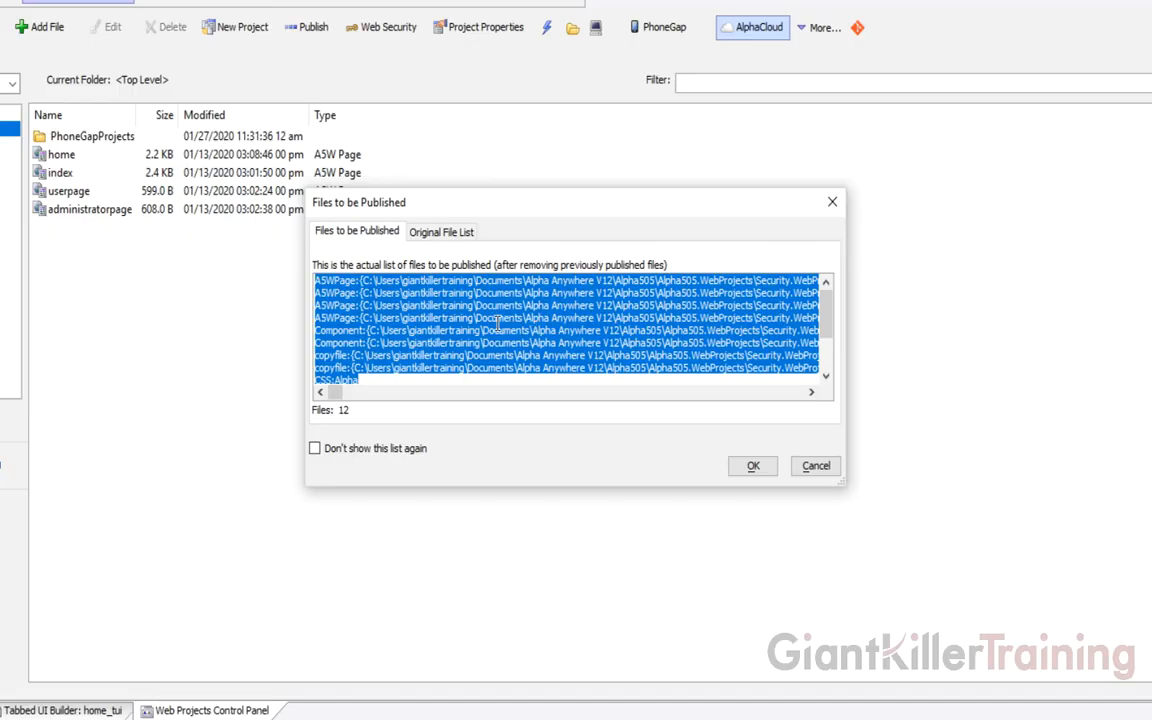
pyautogui.click(751, 468)
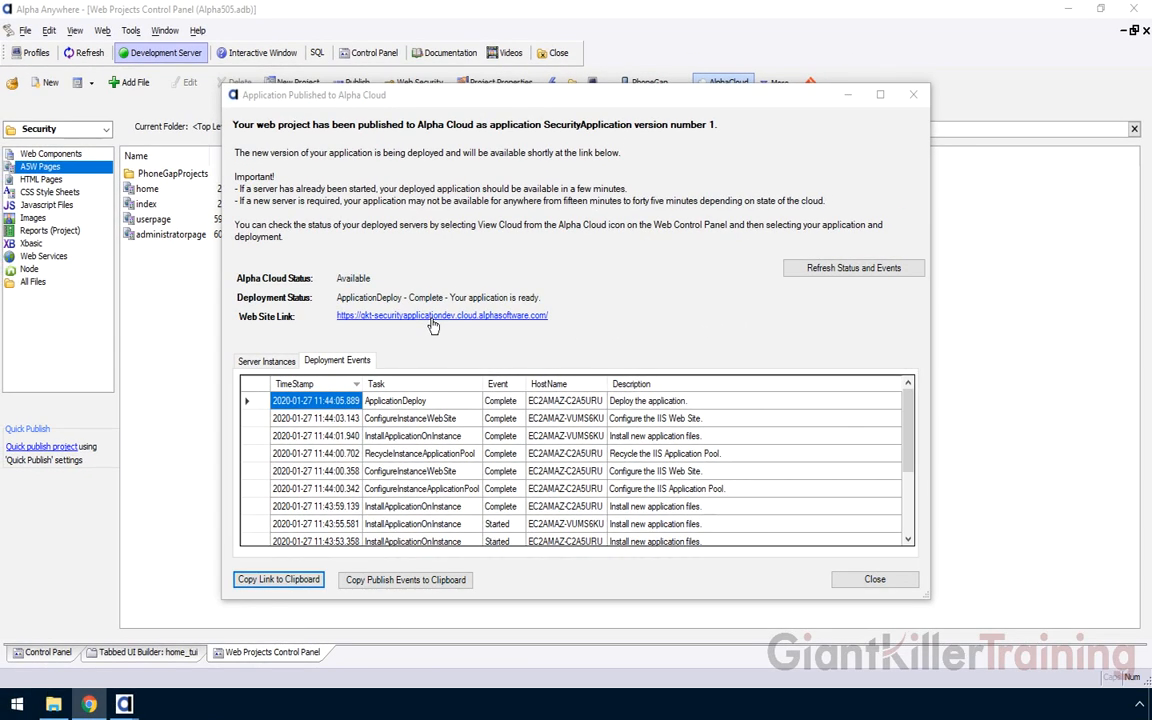
# Open the deployed web site and log in with the administrator's user ID and password
pyautogui.click(432, 316)
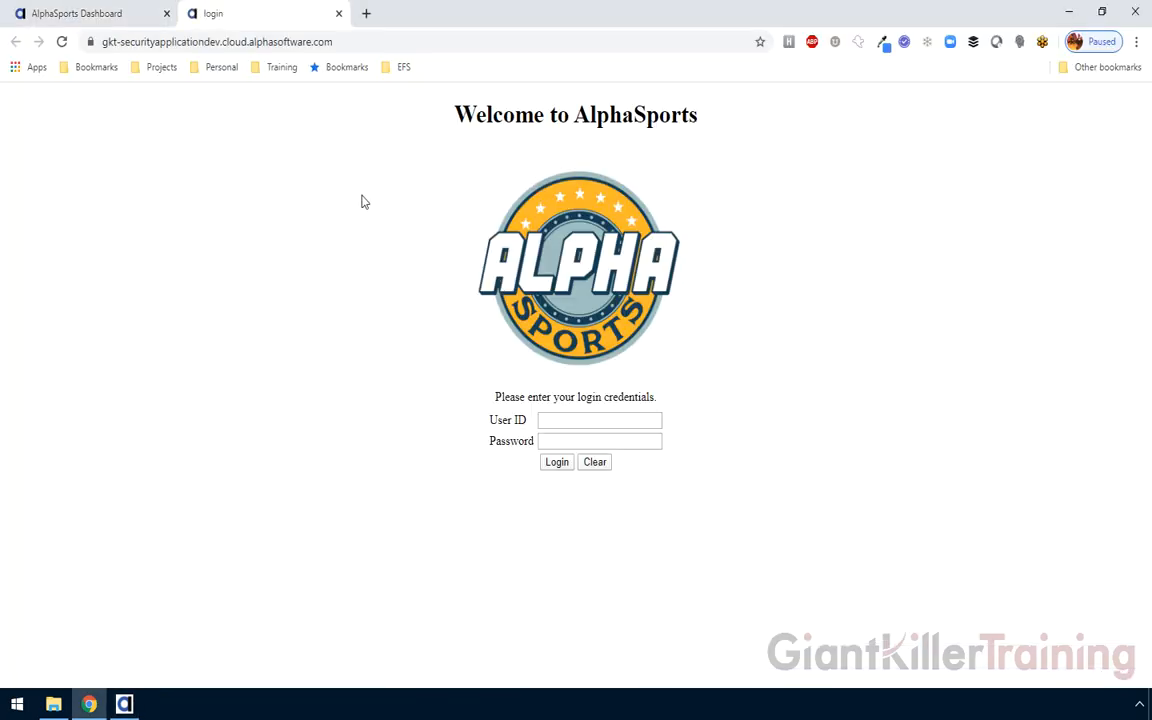
pyautogui.click(553, 422)
pyautogui.write('adminis')
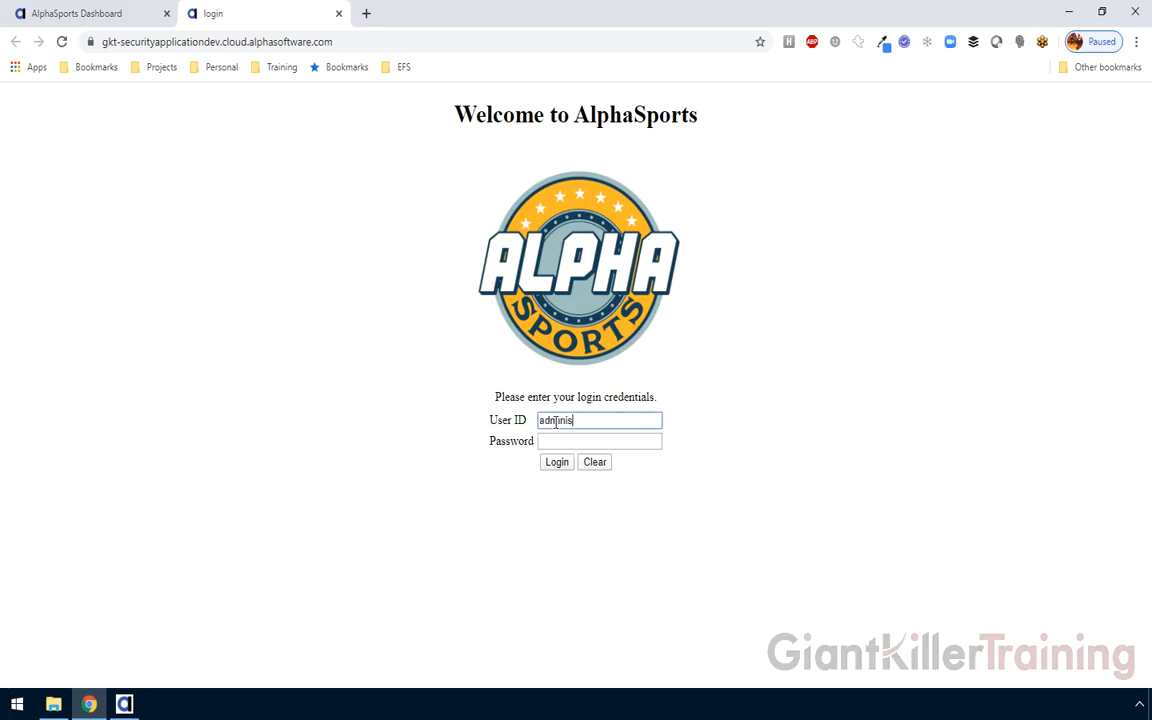
pyautogui.write('trator@alphasports.c')
pyautogui.press('Tab')
pyautogui.write('password')
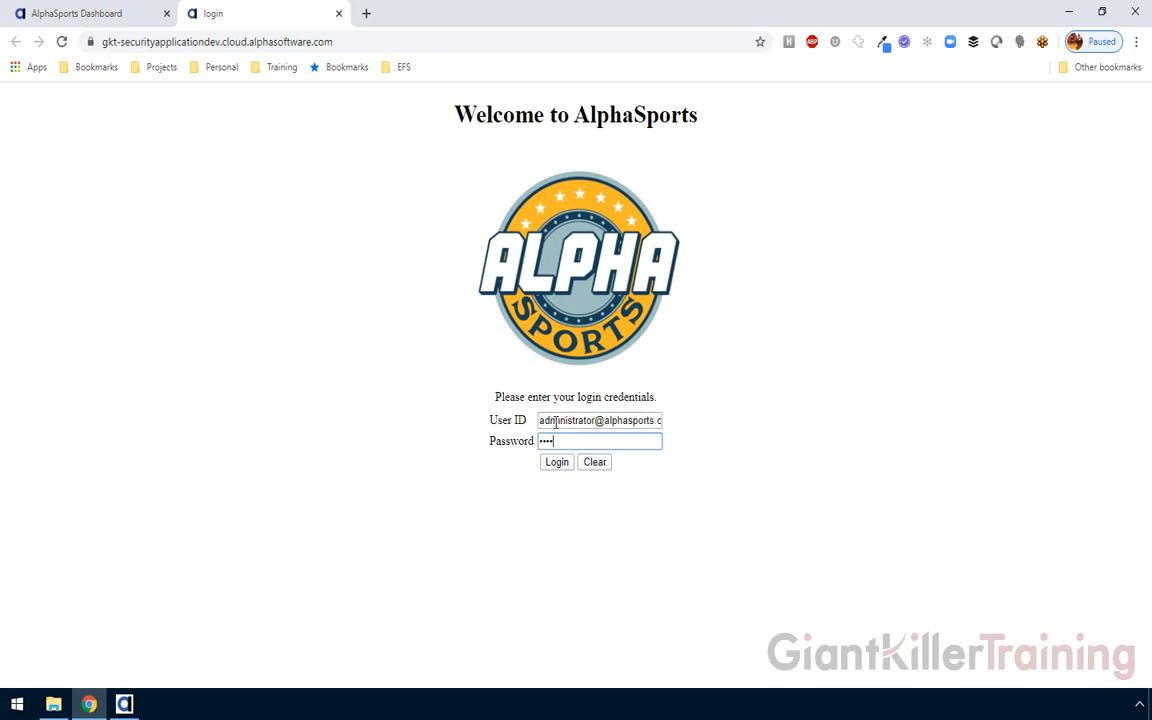
pyautogui.click(549, 469)
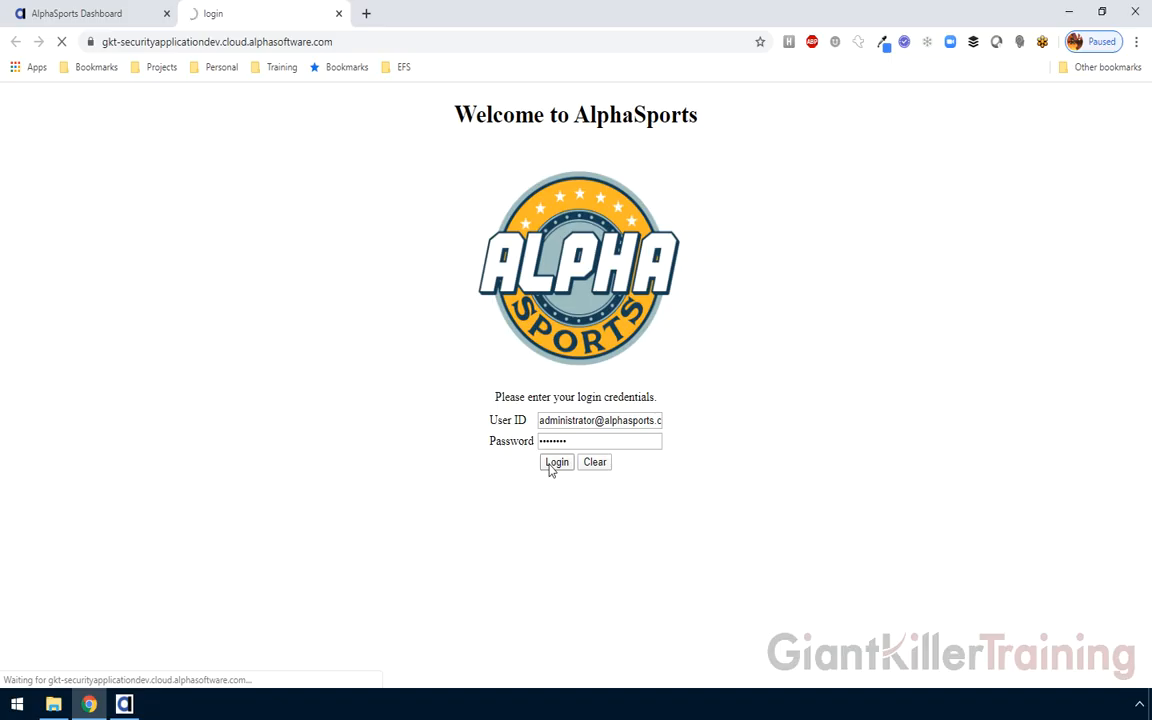
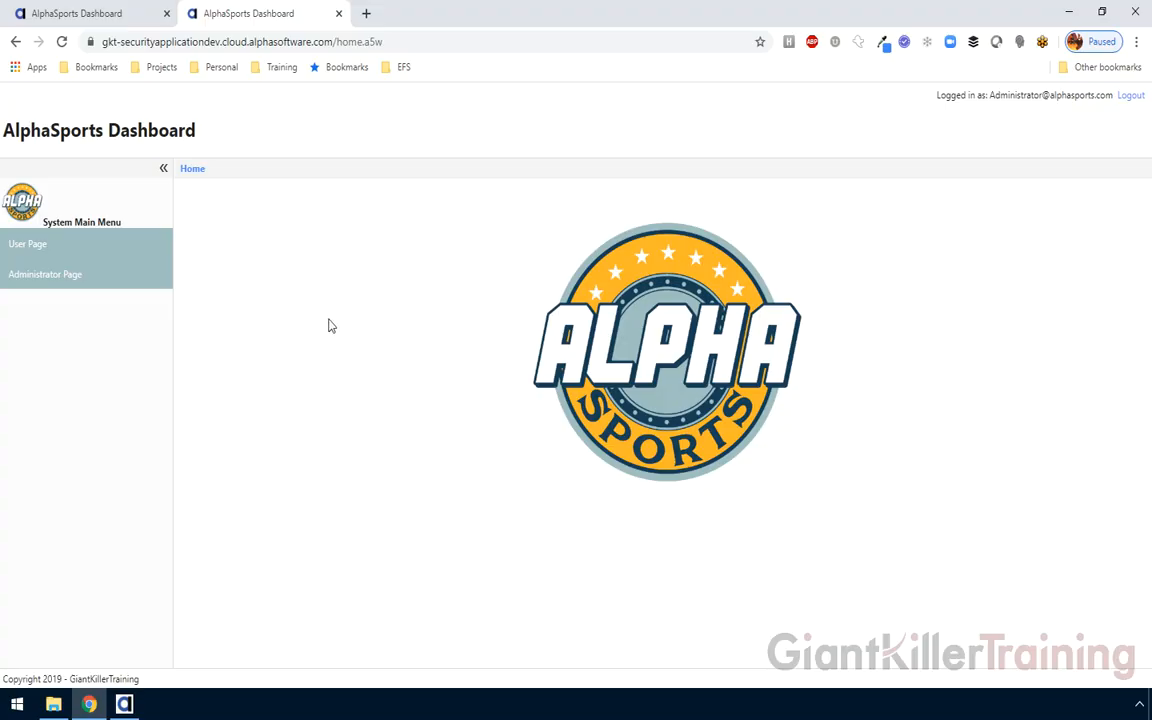
# Log out of the AlphaSports dashboard and return to the Alpha Anywhere Web Projects Control Panel
pyautogui.click(1128, 97)
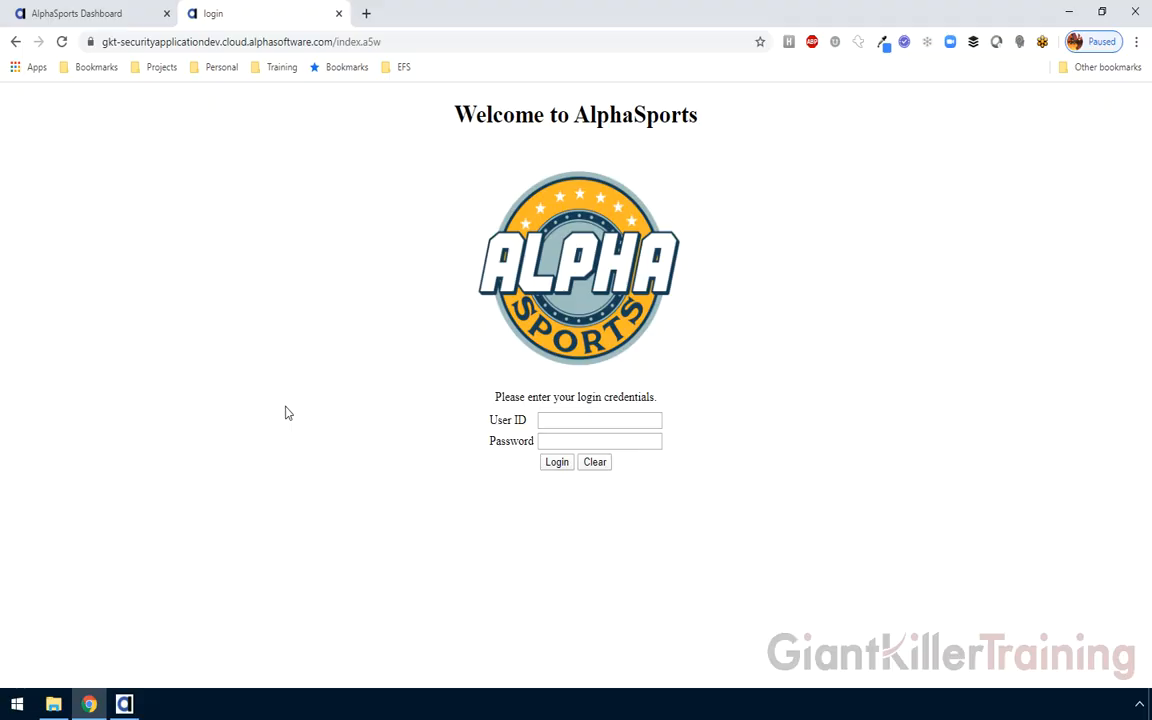
pyautogui.click(124, 704)
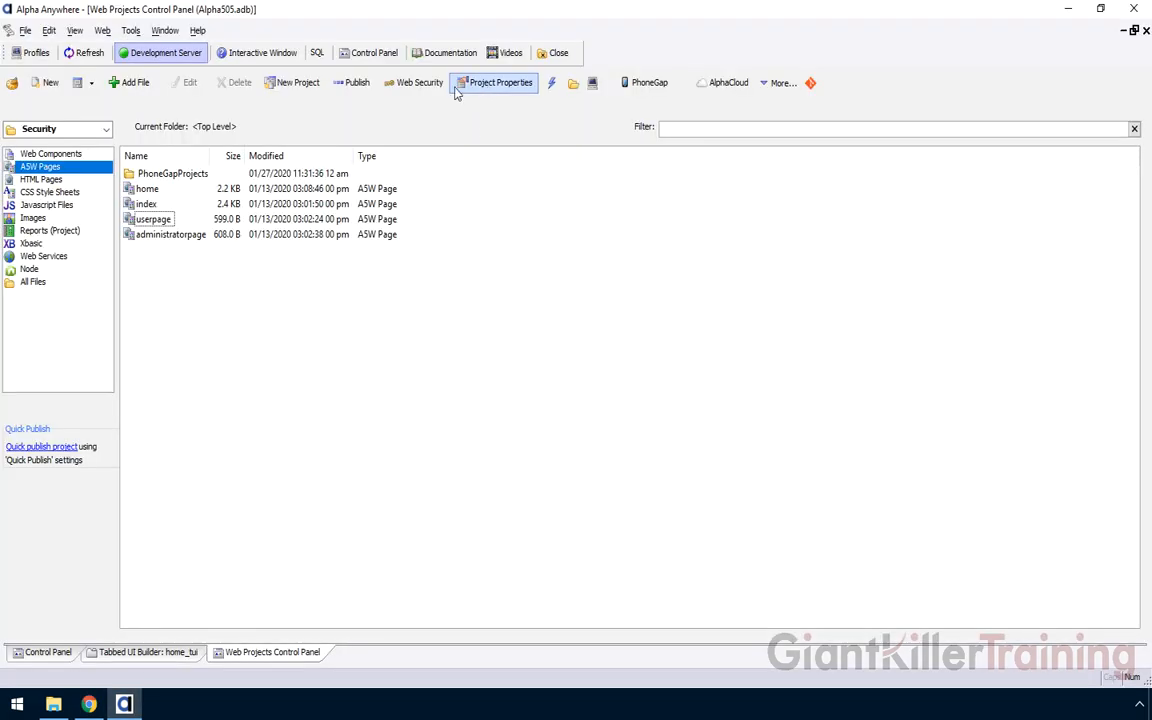
# In Web Security Users and Groups, add a new web user with an e-mail user ID and password
pyautogui.click(418, 83)
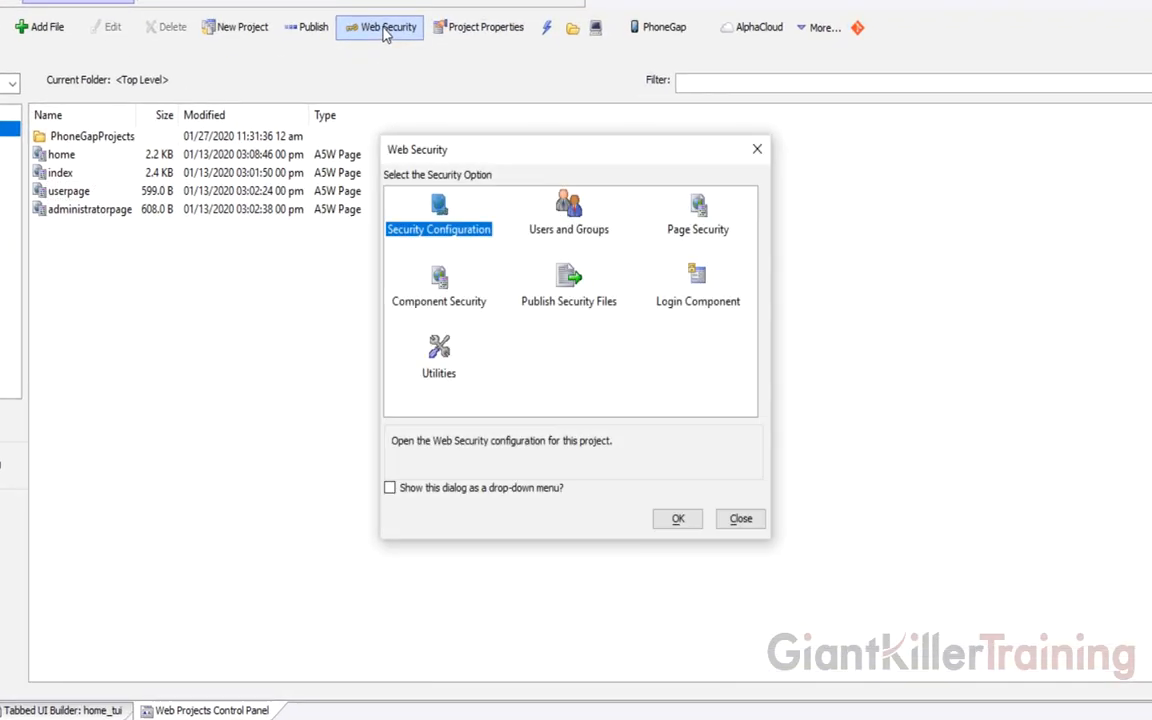
pyautogui.click(567, 210)
pyautogui.doubleClick(567, 210)
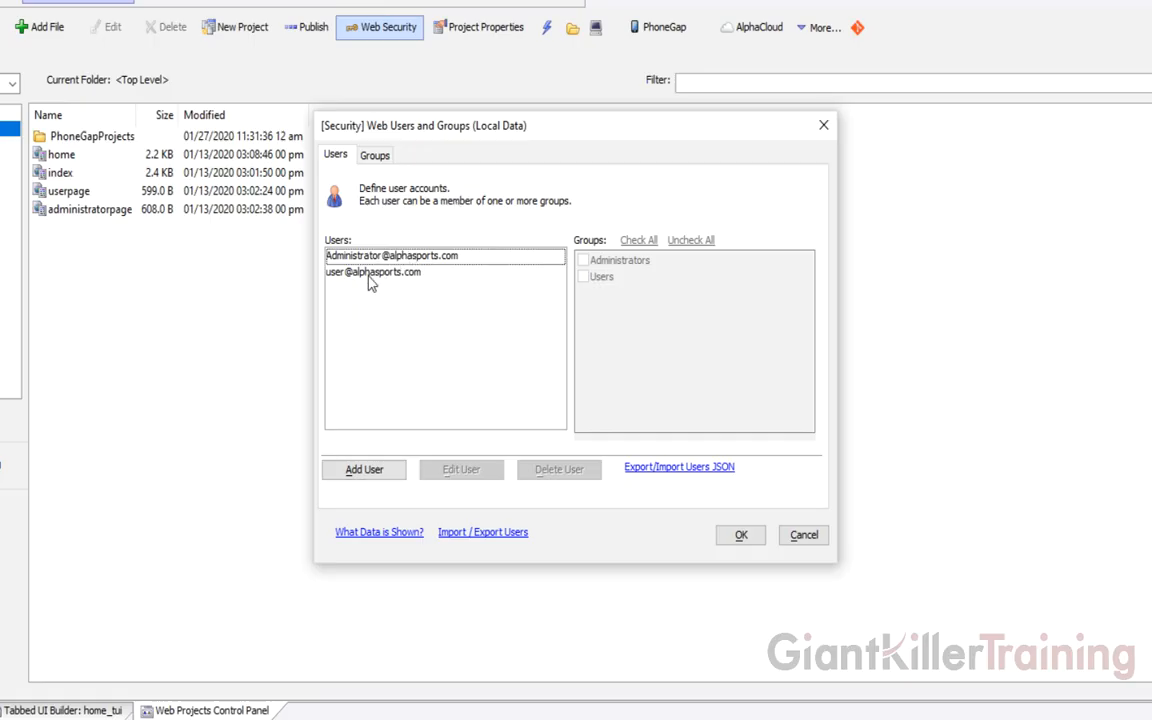
pyautogui.click(338, 476)
pyautogui.press('Tab')
pyautogui.write('p')
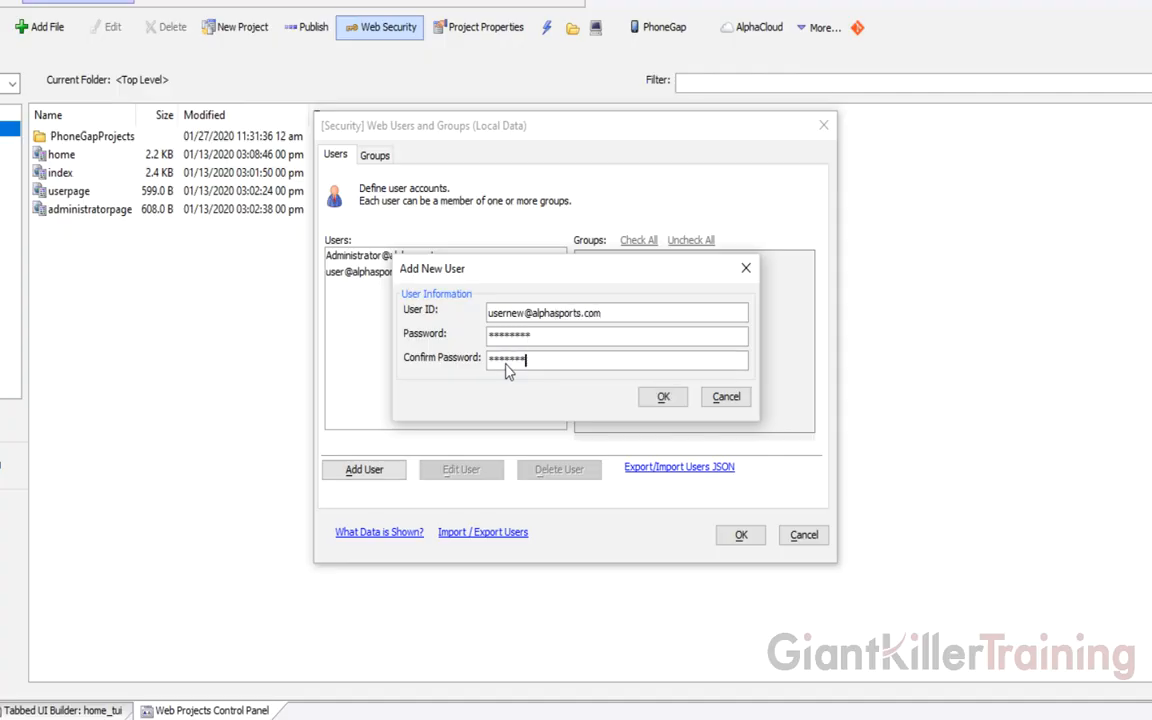
pyautogui.click(663, 396)
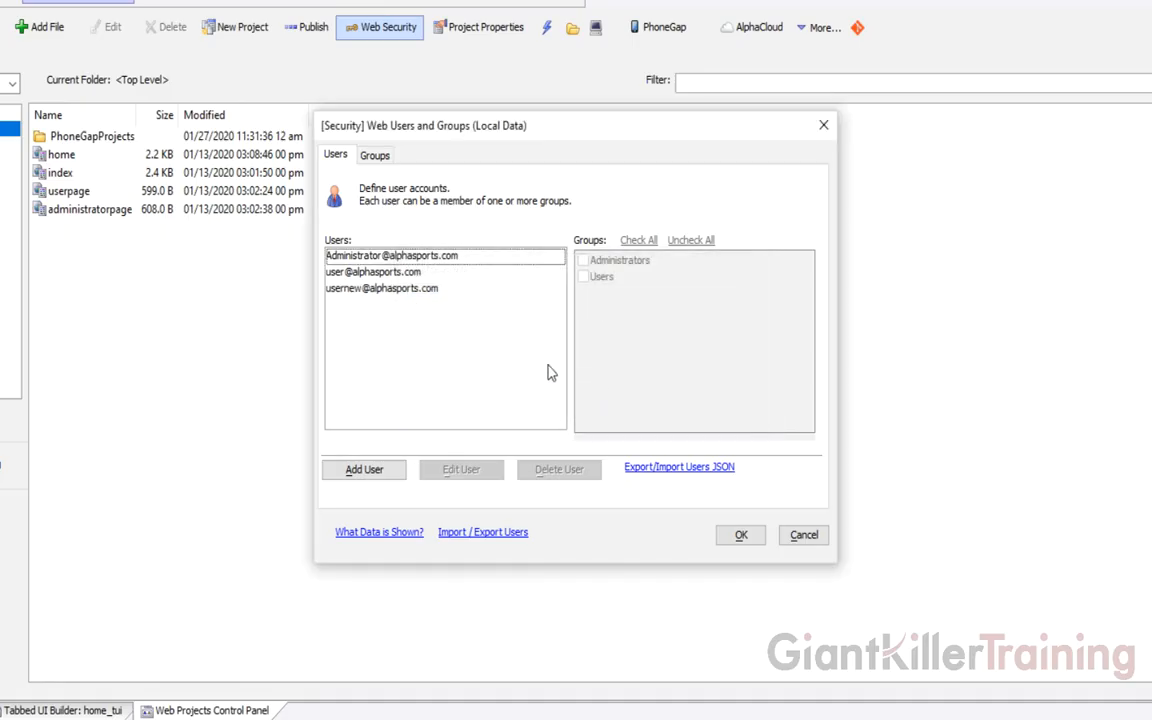
# Put the new user account in the Users group and save the changes
pyautogui.click(370, 290)
pyautogui.click(584, 277)
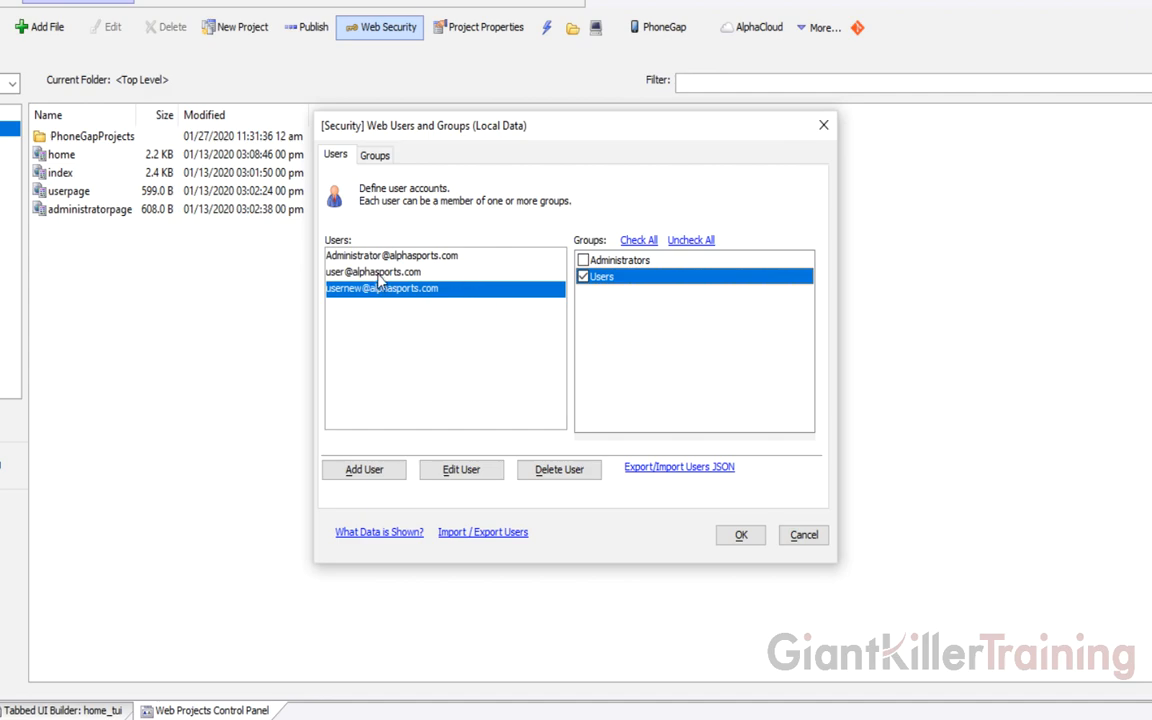
pyautogui.click(740, 534)
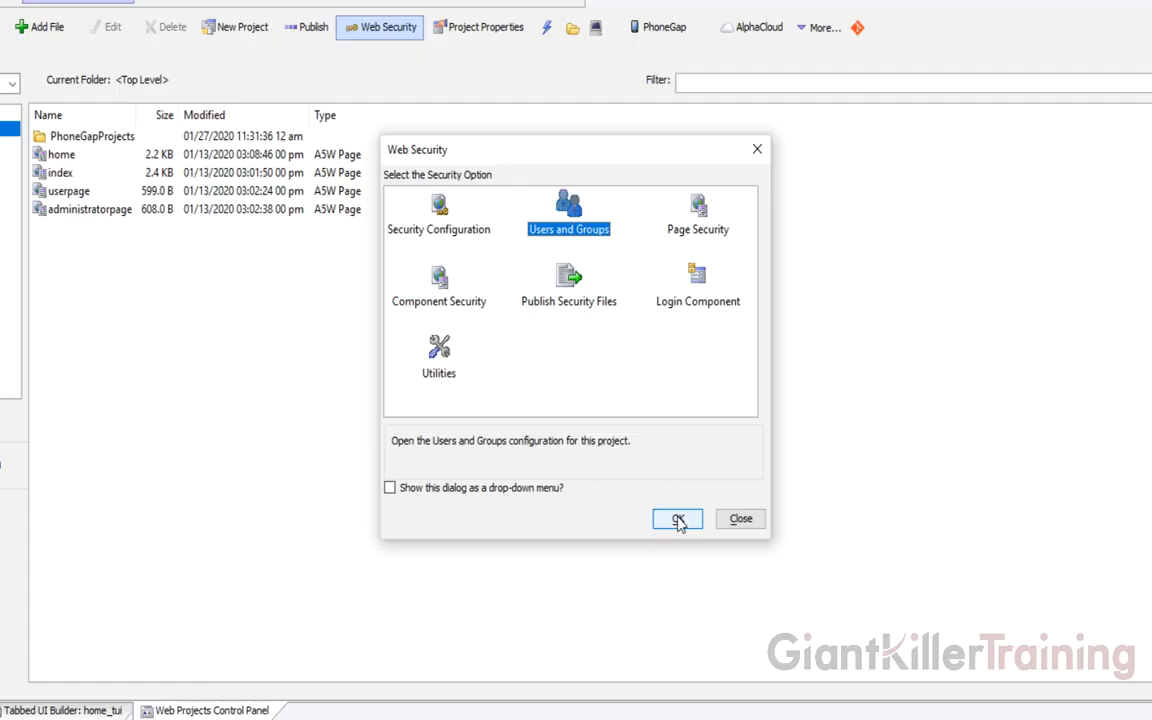
pyautogui.click(678, 520)
pyautogui.click(736, 534)
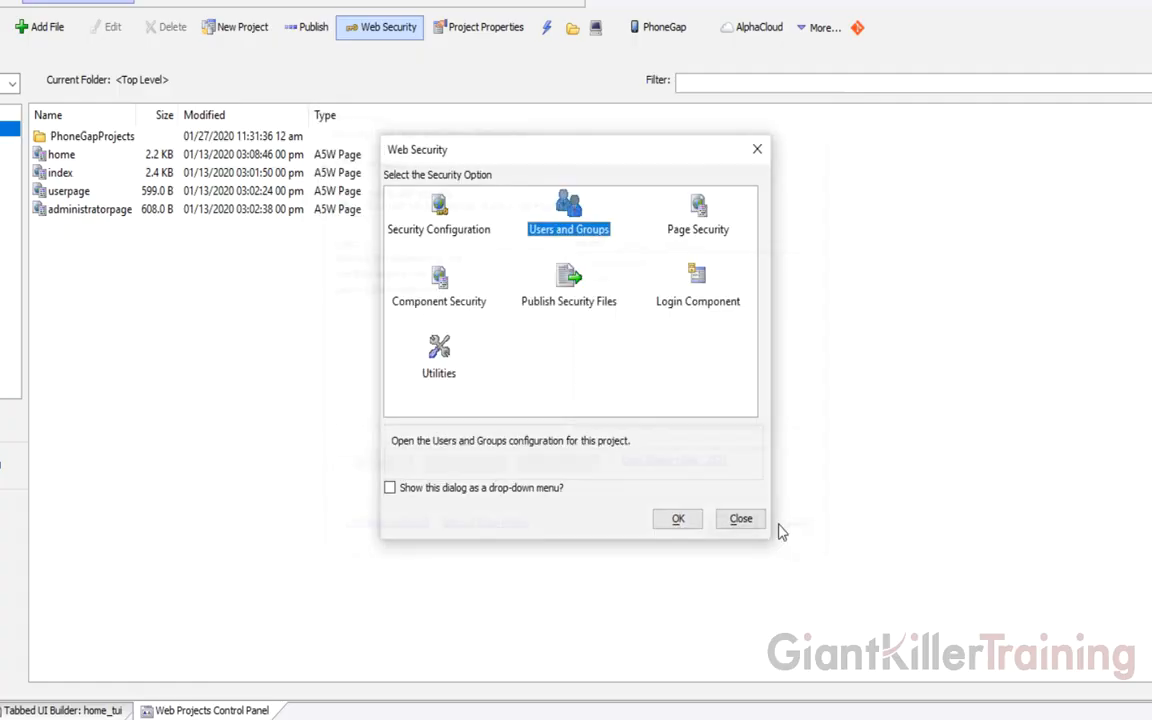
# Close Web Security and republish the project to Alpha Cloud with the Dev profile, accepting the file list
pyautogui.click(741, 519)
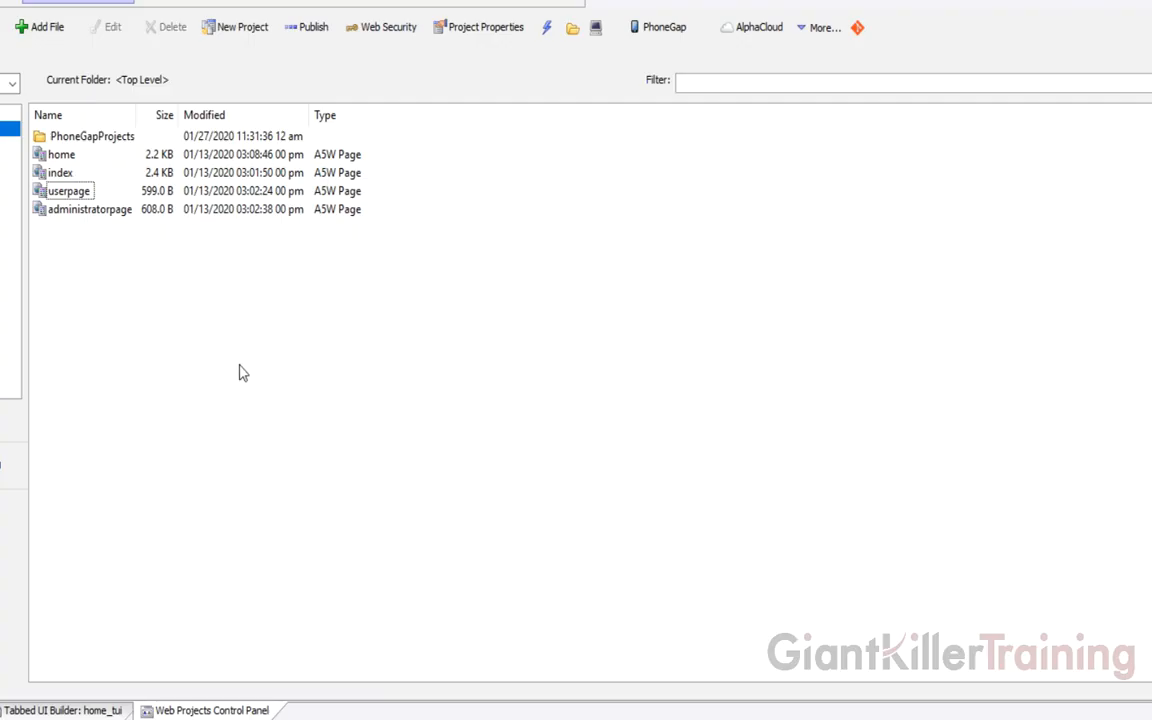
pyautogui.click(62, 718)
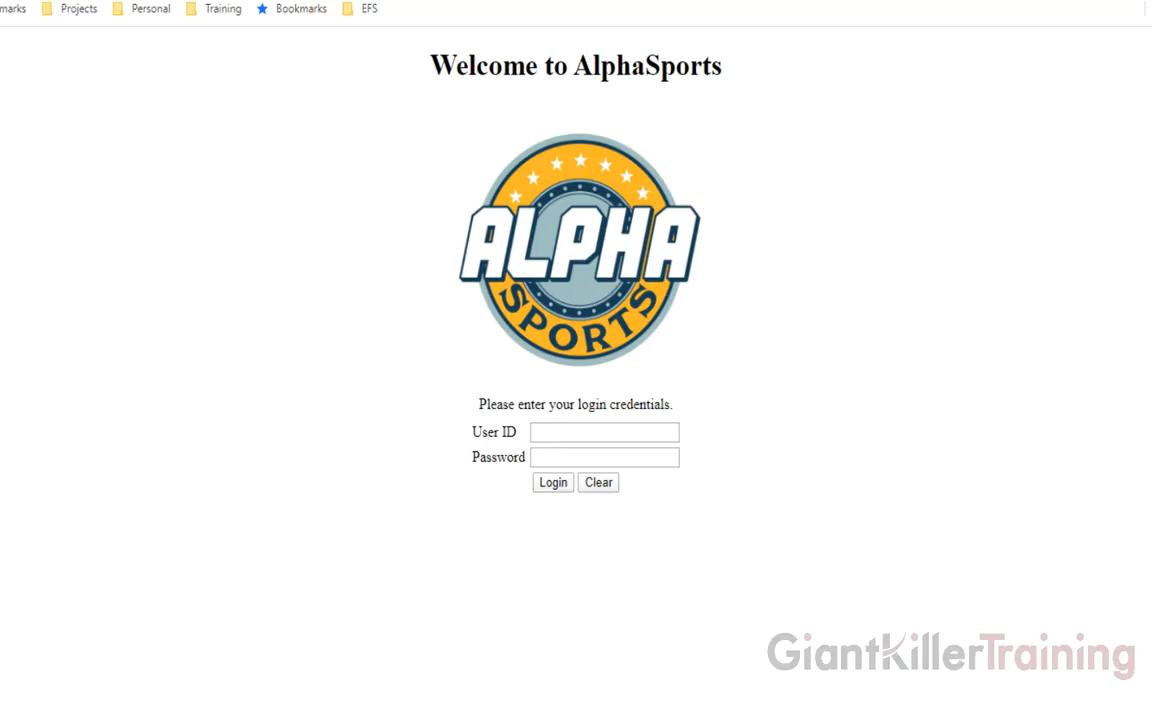
pyautogui.click(70, 718)
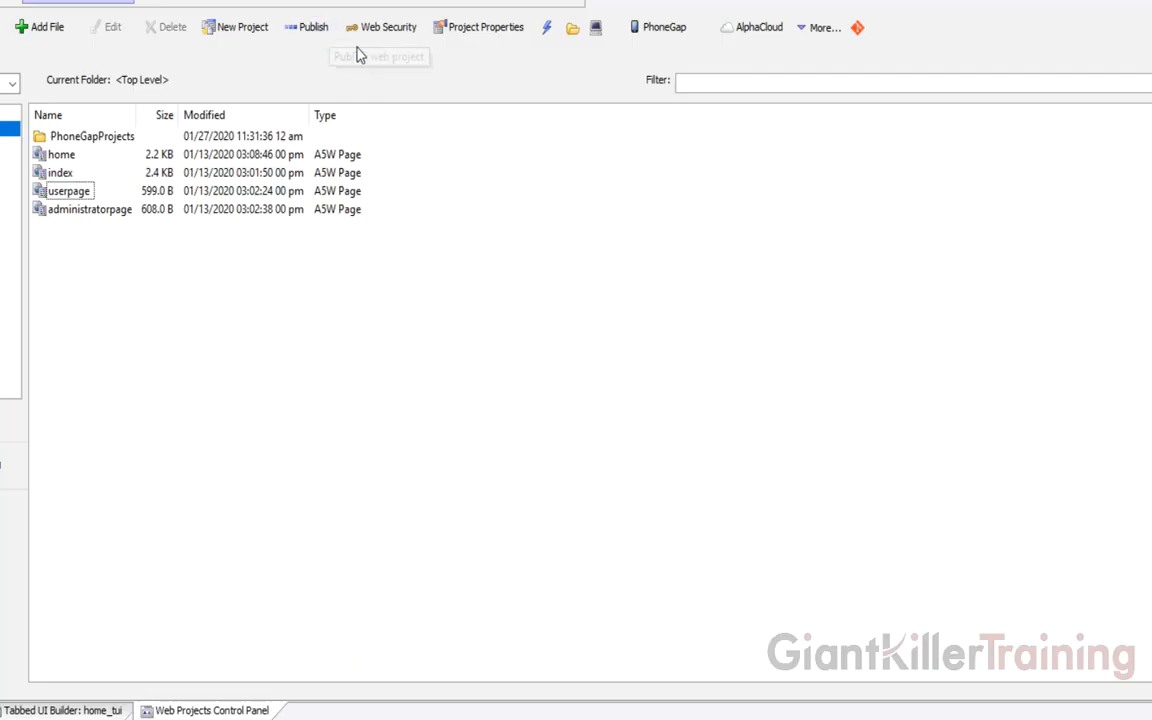
pyautogui.click(752, 27)
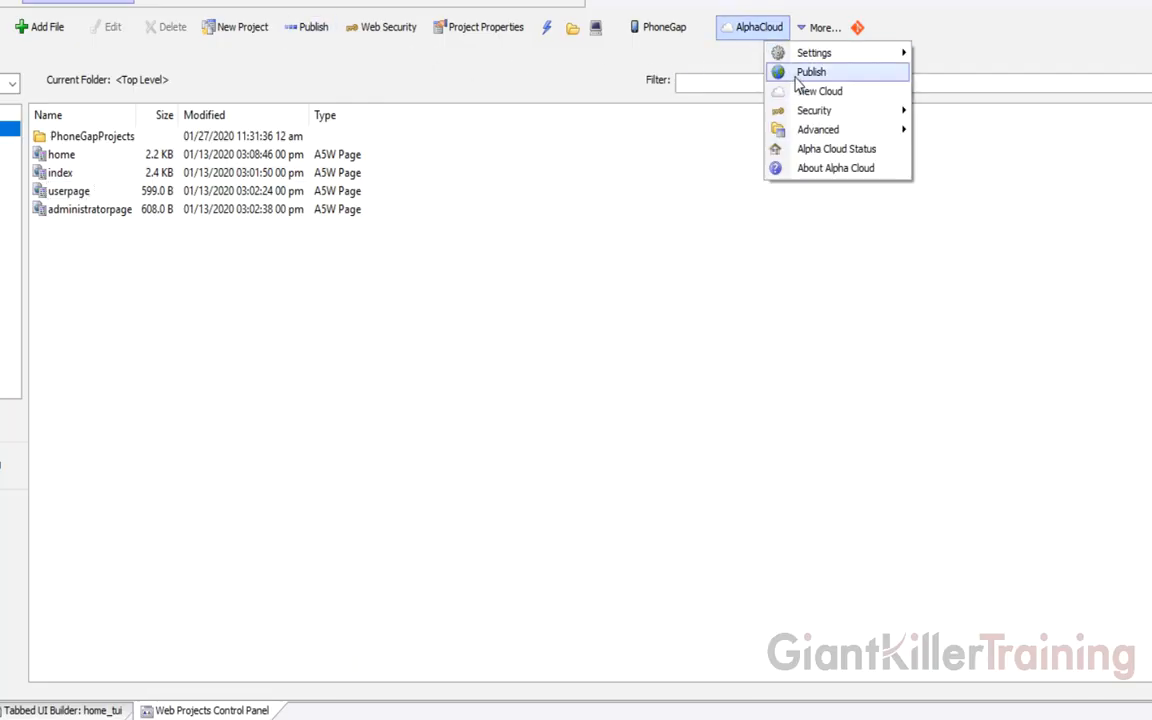
pyautogui.click(797, 78)
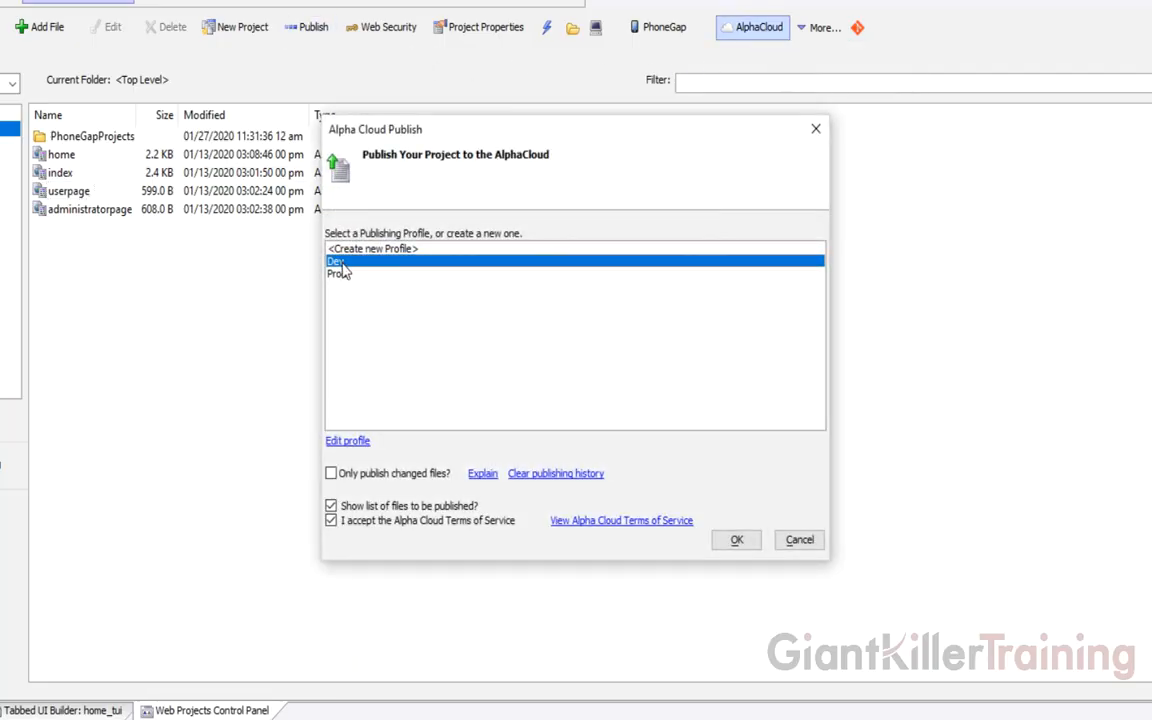
pyautogui.click(736, 540)
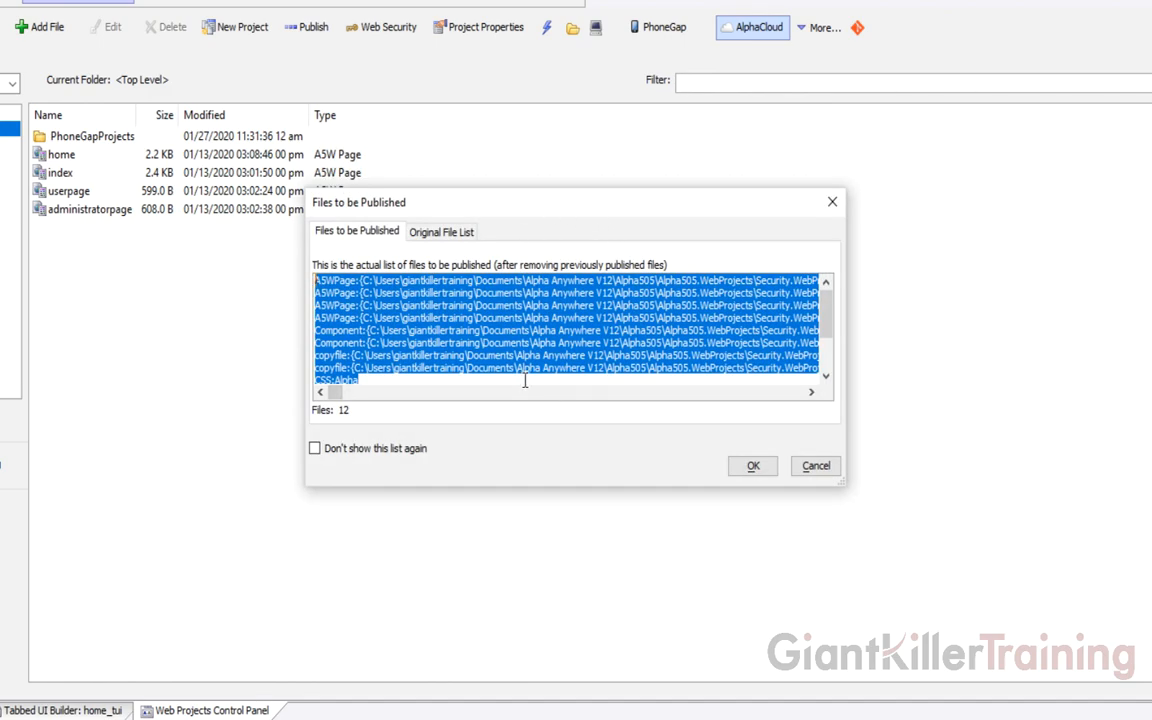
pyautogui.click(752, 467)
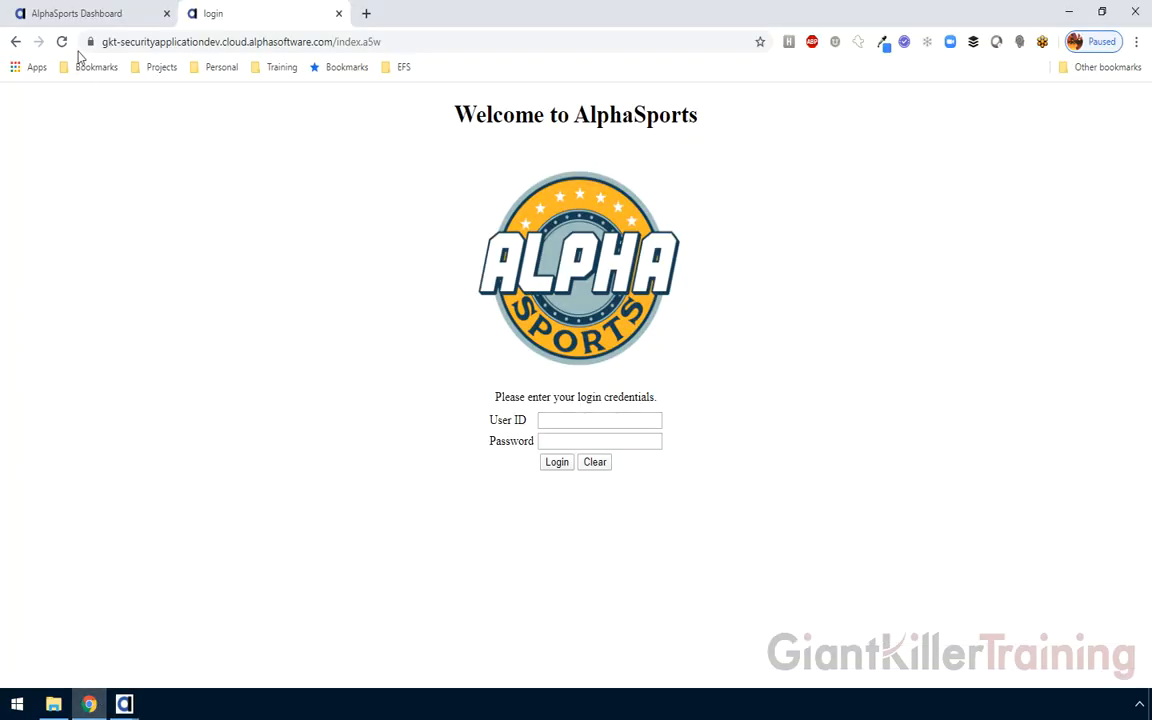
# Reload the AlphaSports login page and try logging in with an e-mail user ID and password
pyautogui.click(61, 41)
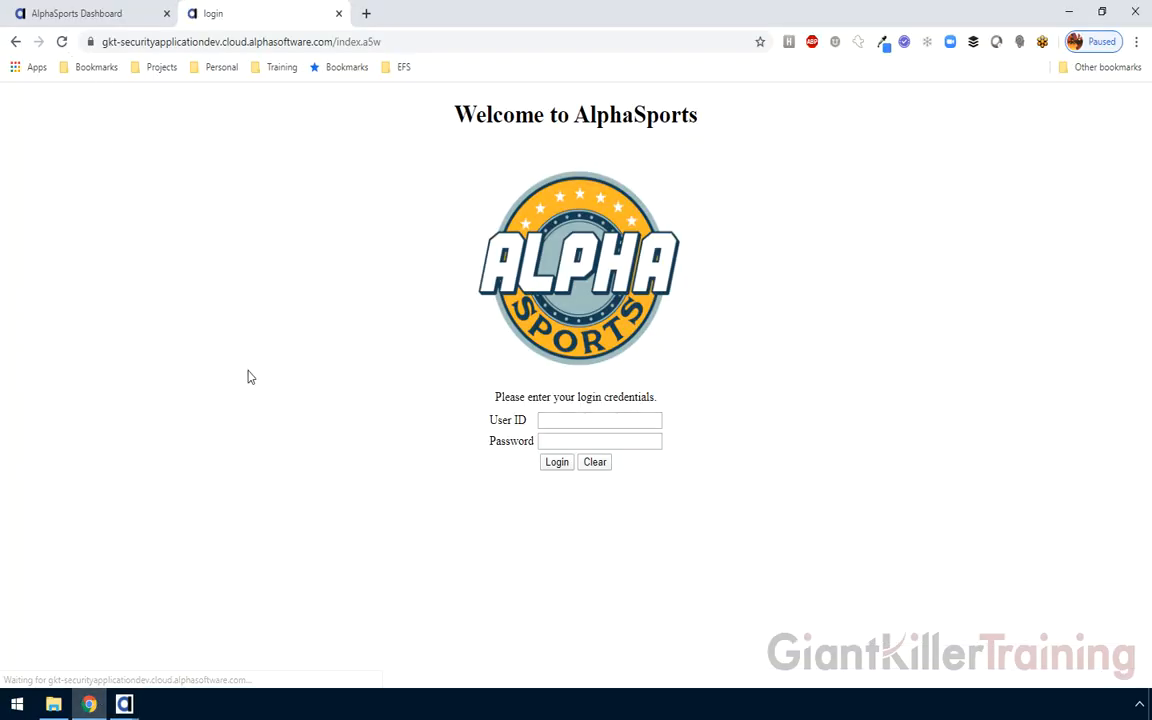
pyautogui.click(569, 418)
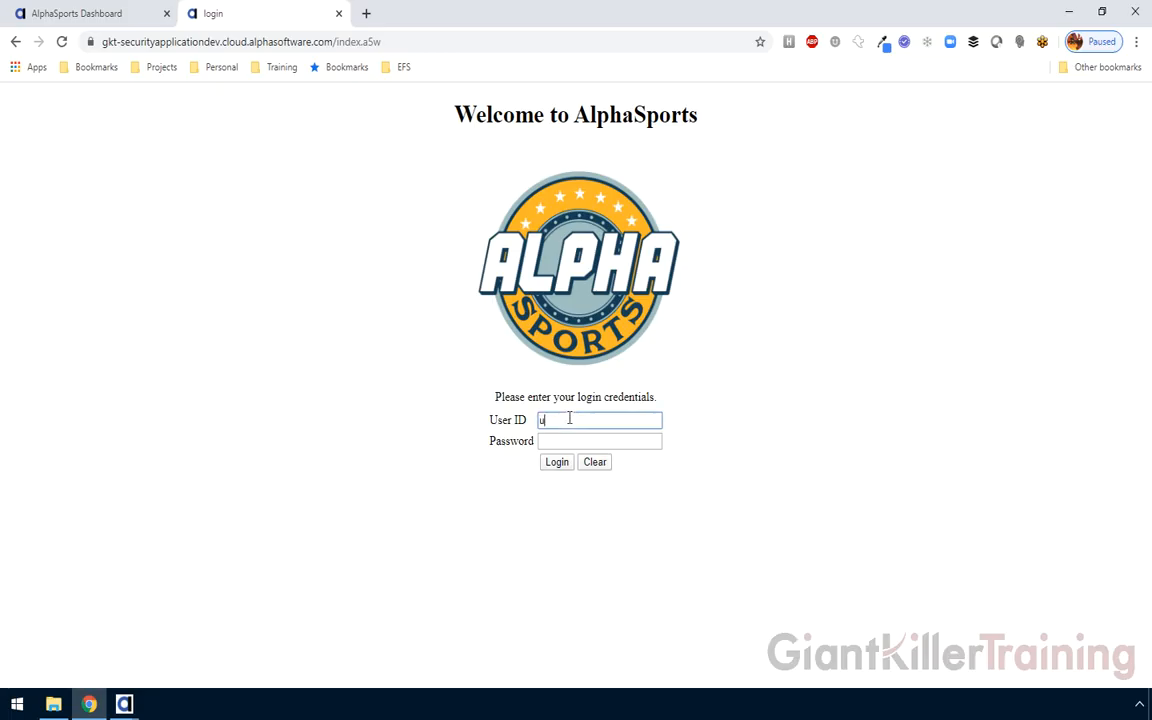
pyautogui.write('username@alphasports.com')
pyautogui.press('Tab')
pyautogui.write('p')
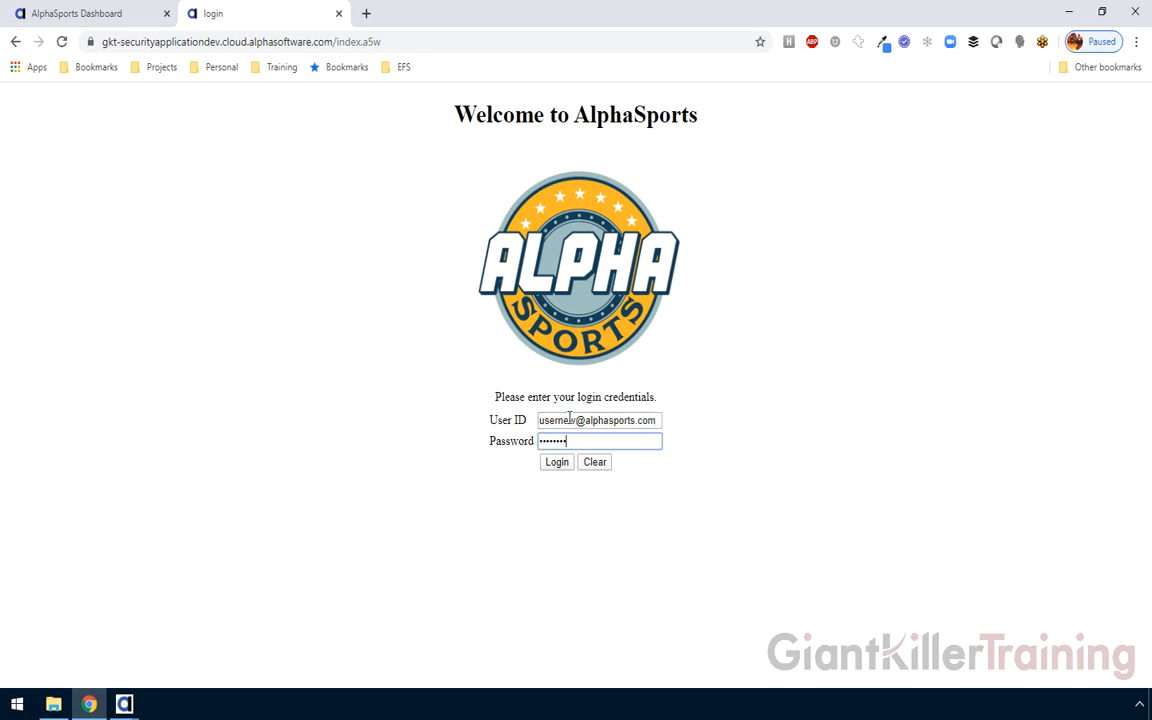
pyautogui.click(557, 463)
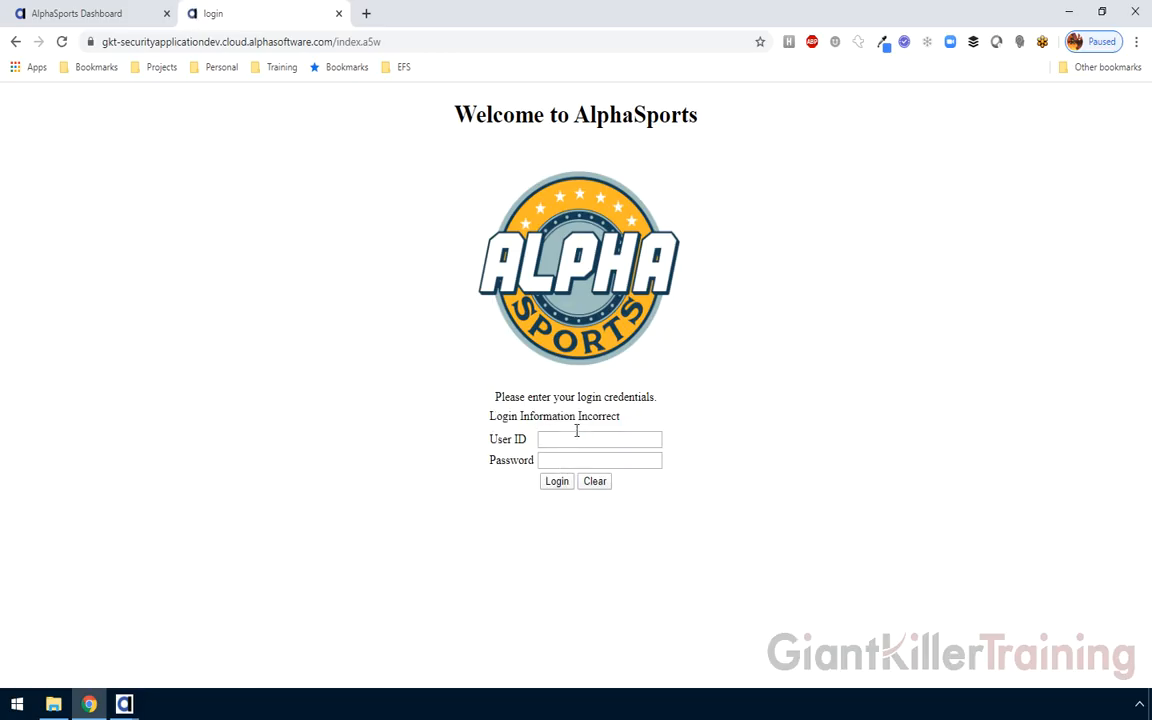
# Dismiss the publish result and check the new user's ID and group in Users and Groups
pyautogui.click(124, 704)
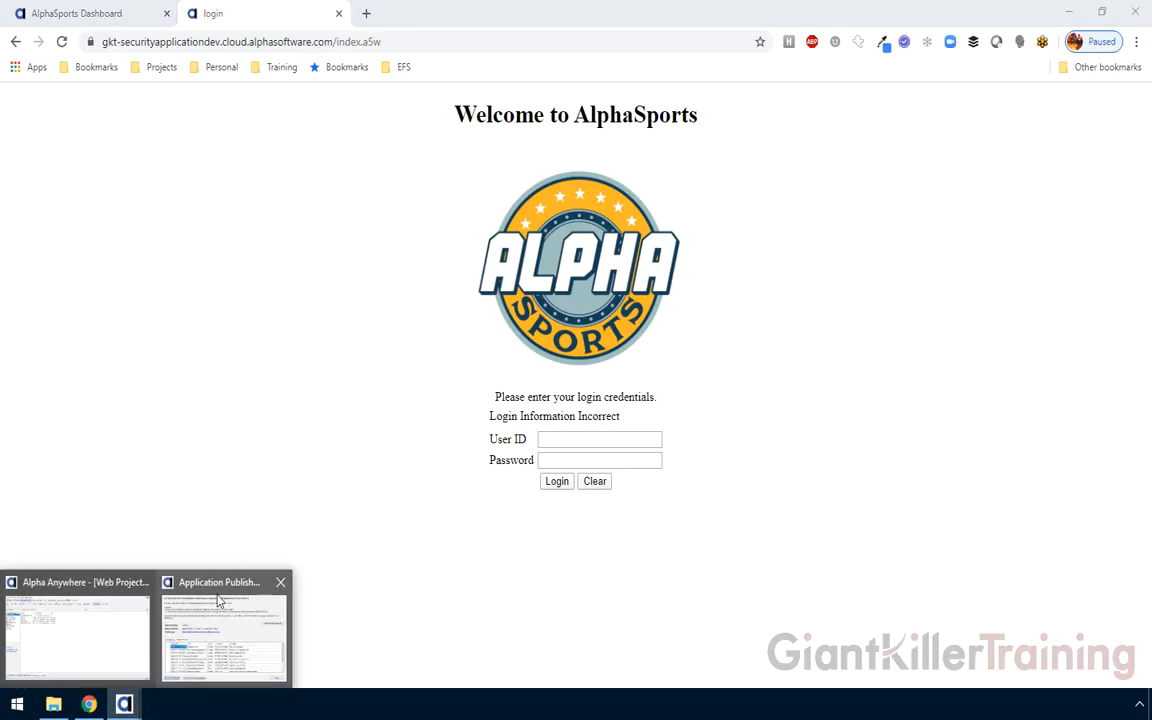
pyautogui.click(224, 585)
pyautogui.click(874, 579)
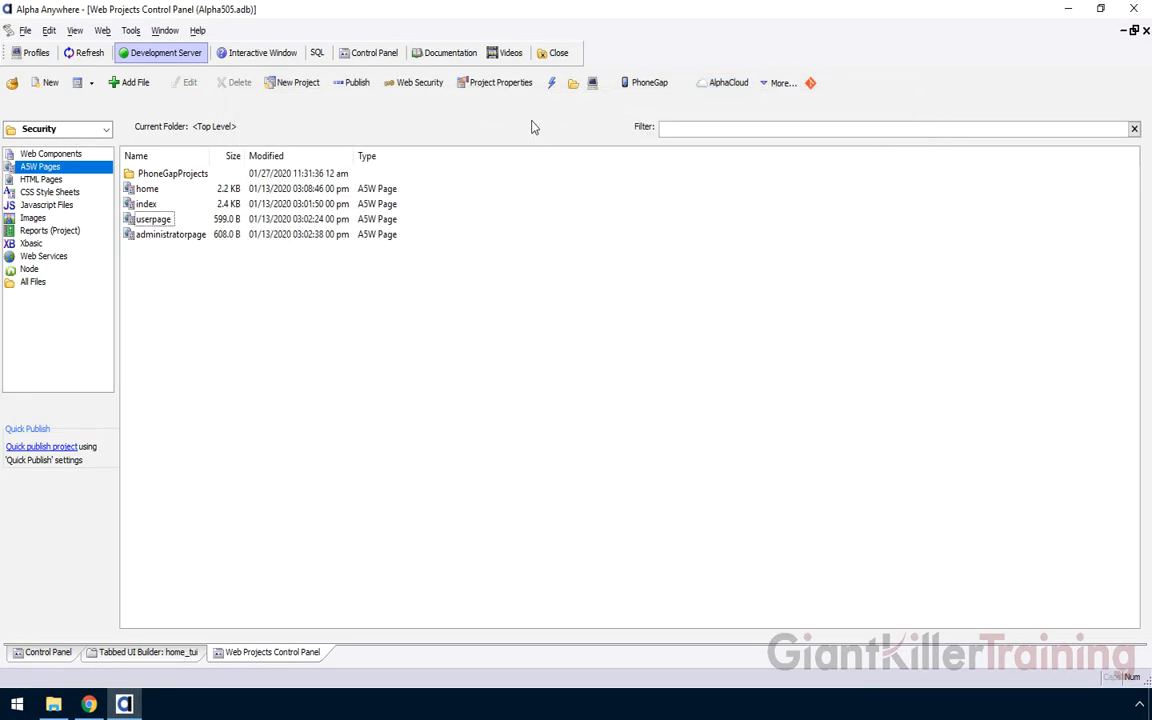
pyautogui.click(418, 83)
pyautogui.doubleClick(557, 237)
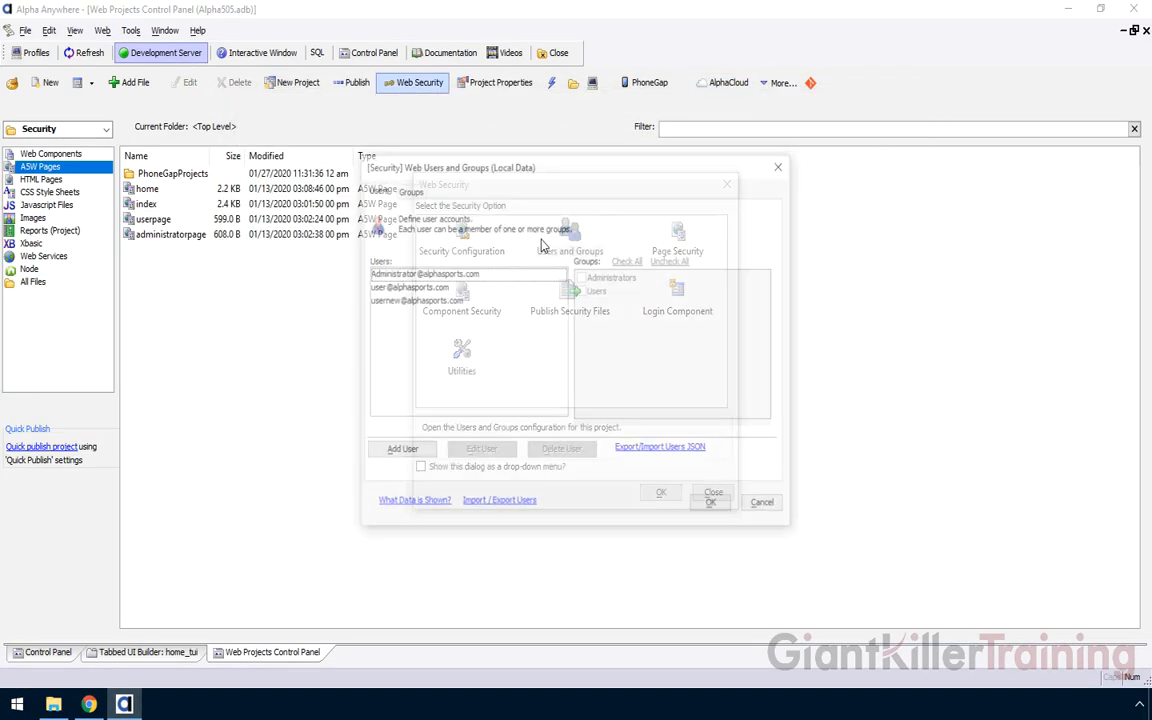
pyautogui.click(390, 300)
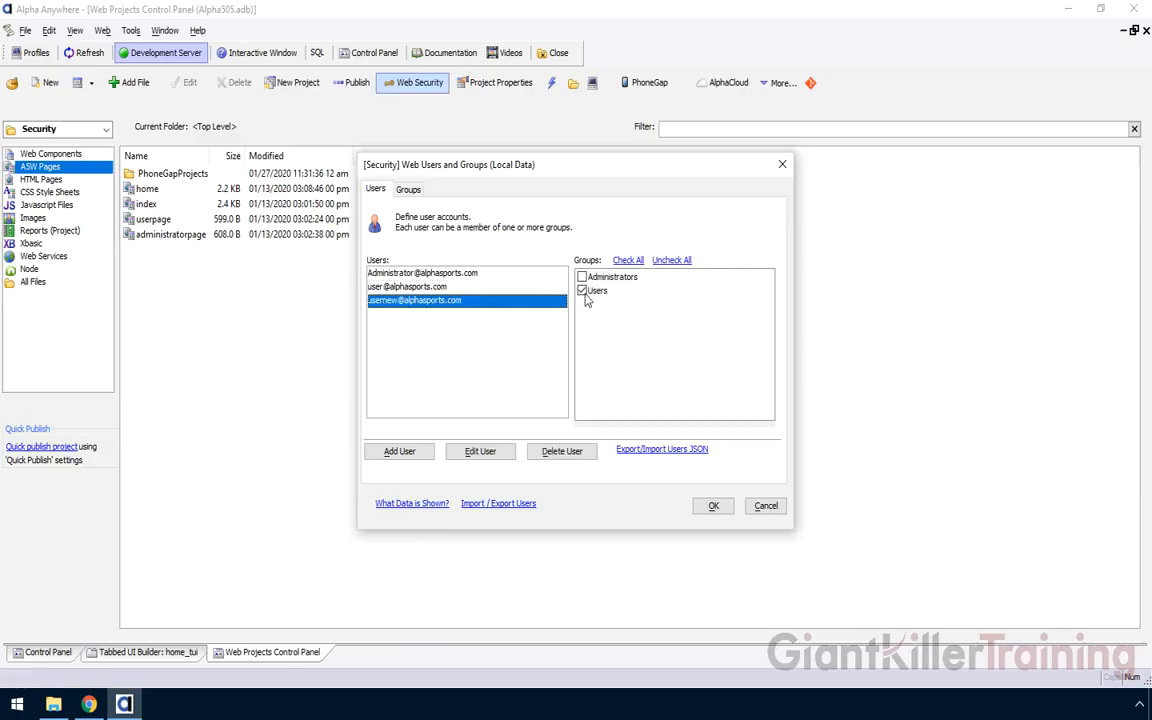
# Retry the browser login with the new user's e-mail ID, then return to Alpha Anywhere
pyautogui.click(80, 706)
pyautogui.click(544, 440)
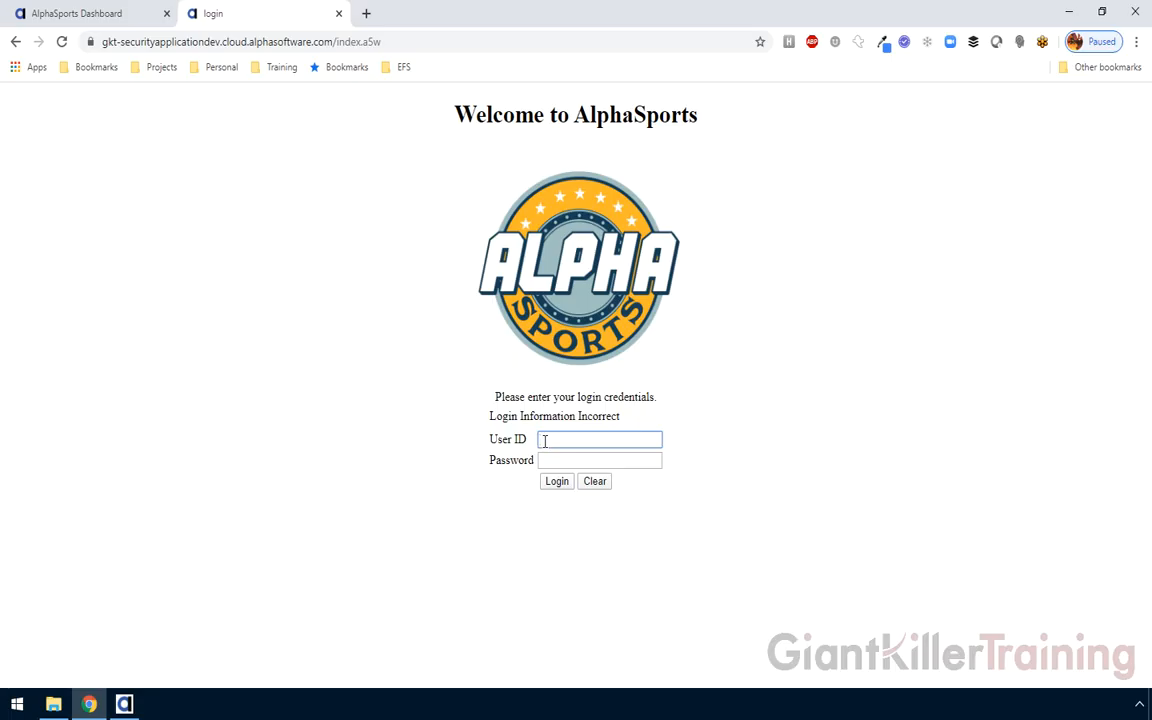
pyautogui.press('Tab')
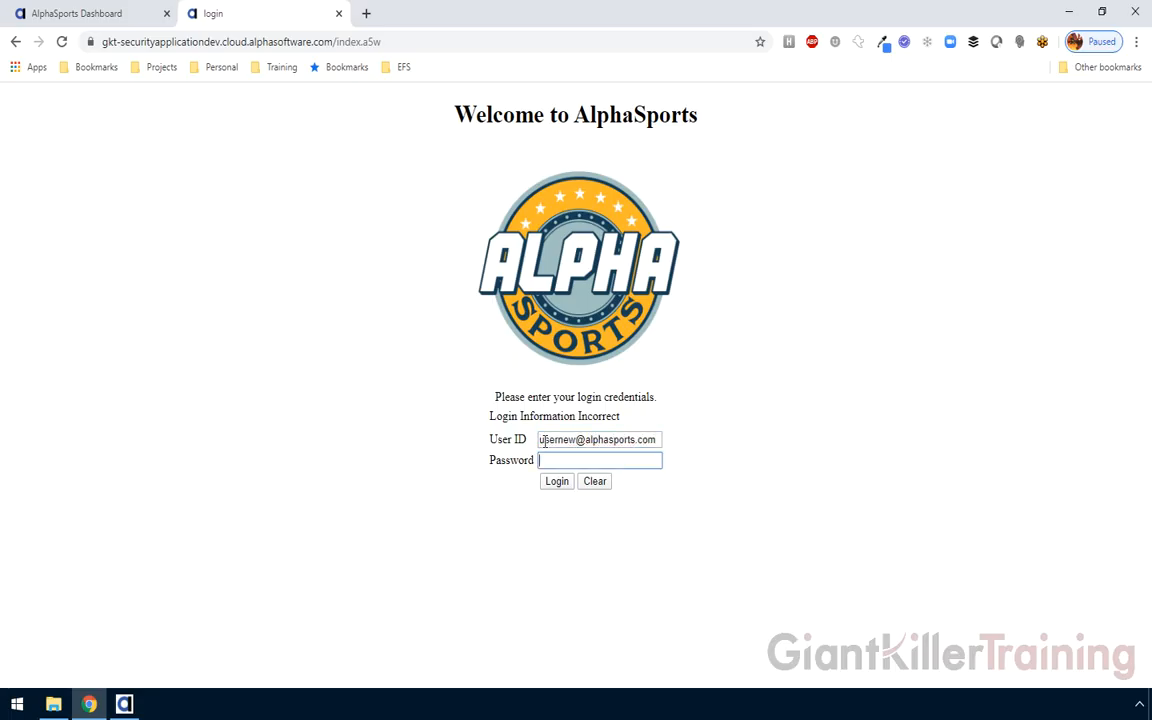
pyautogui.click(558, 481)
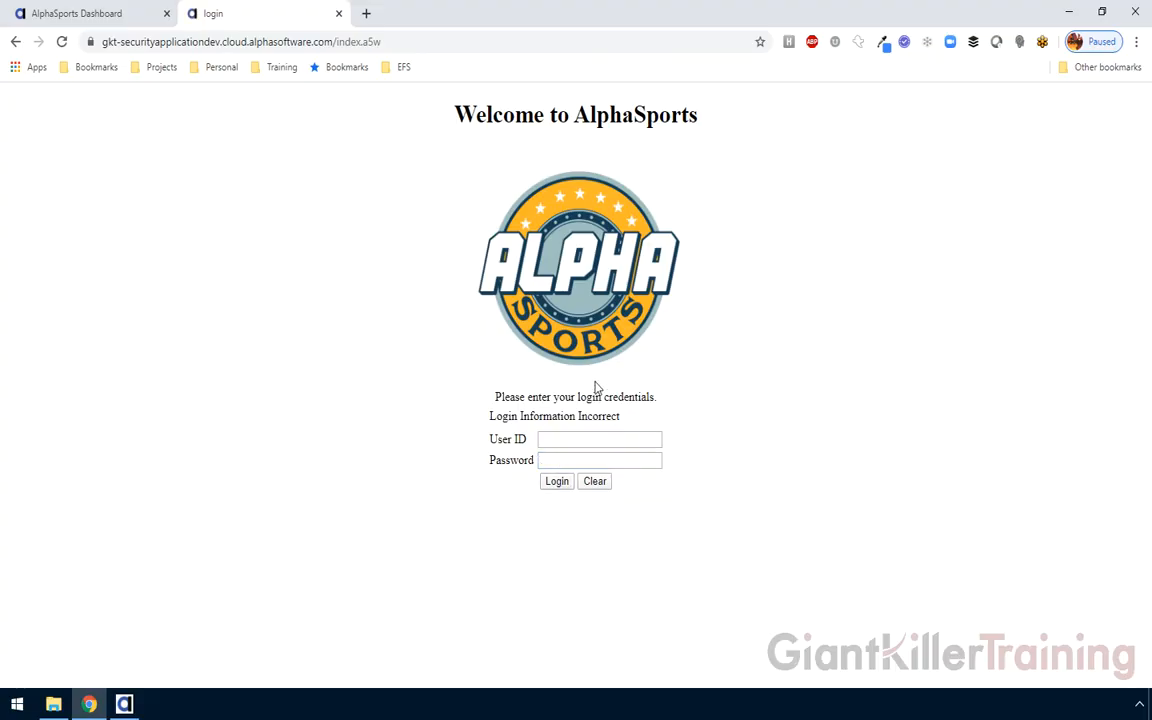
pyautogui.click(125, 705)
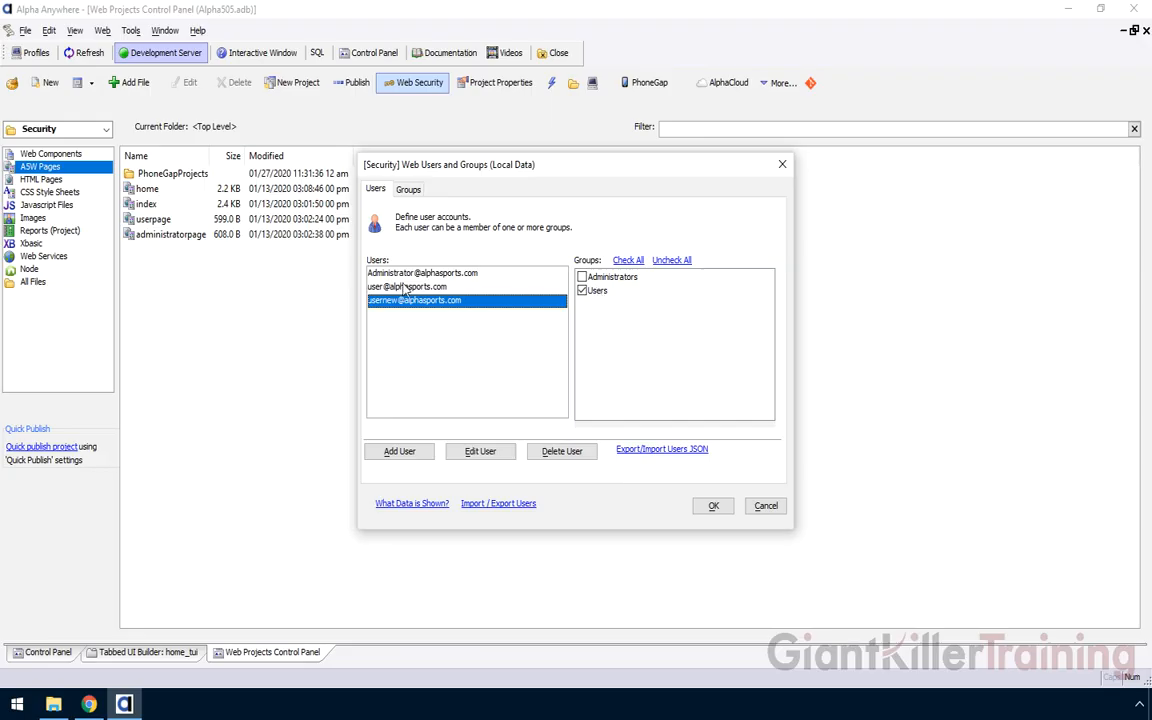
# Close the security dialogs and edit the Dev profile from the Alpha Cloud Publish dialog
pyautogui.click(713, 505)
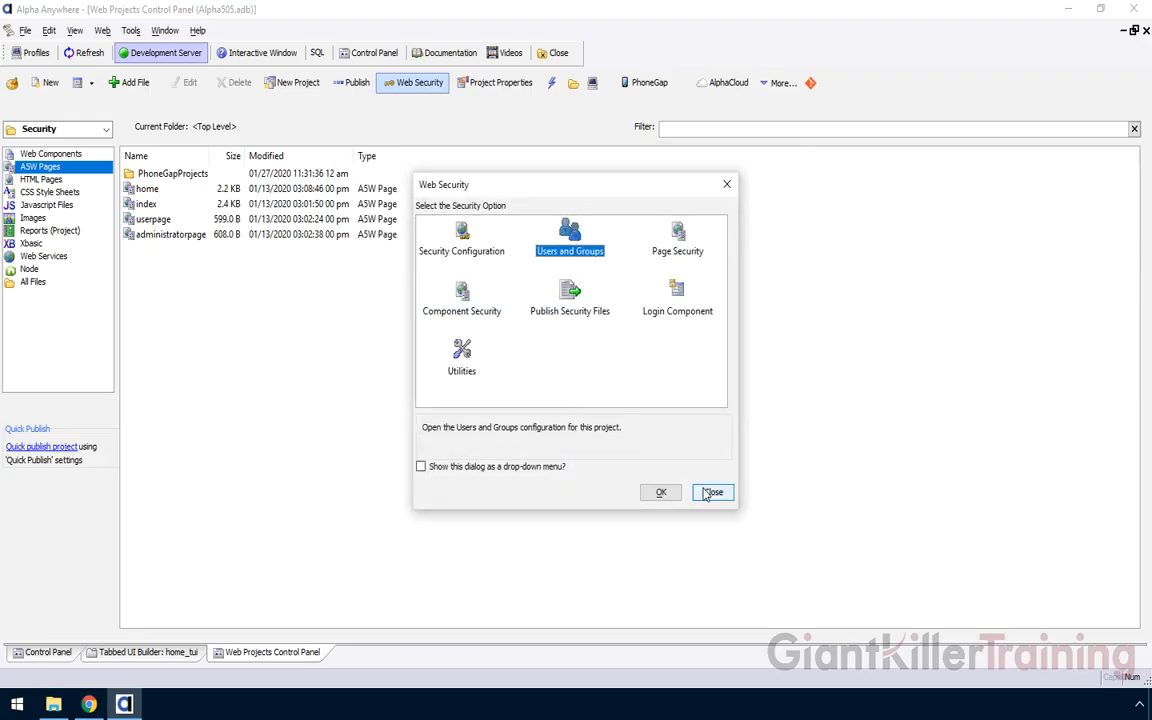
pyautogui.click(711, 491)
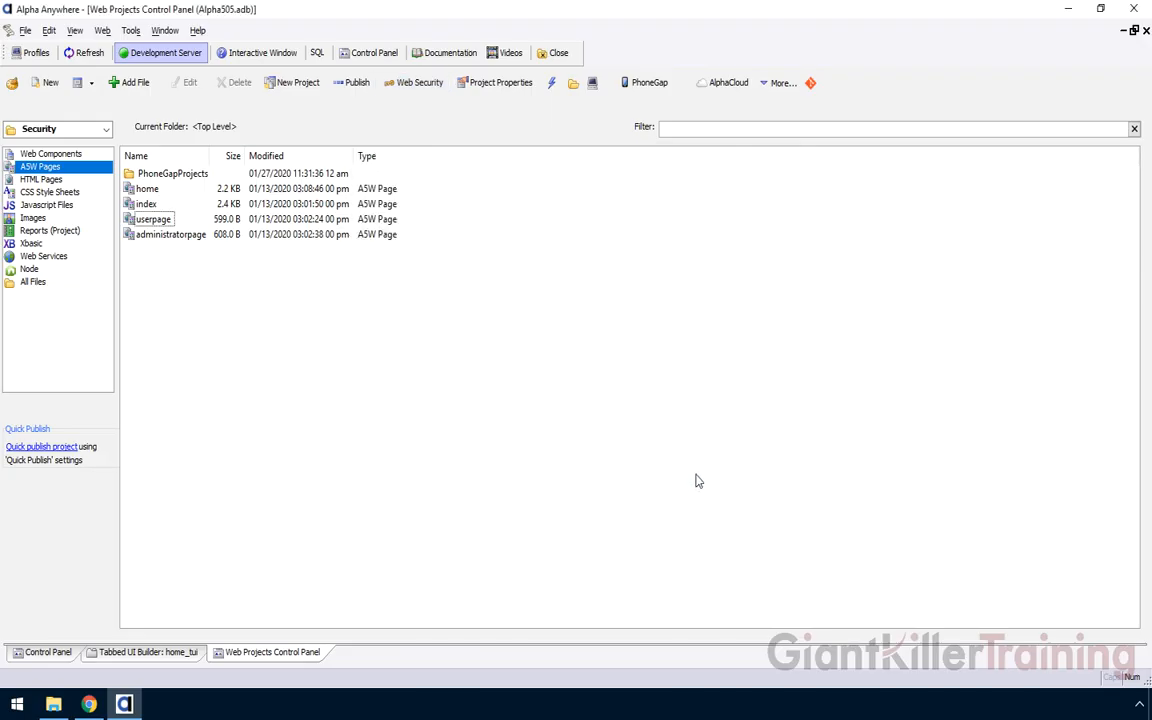
pyautogui.click(729, 86)
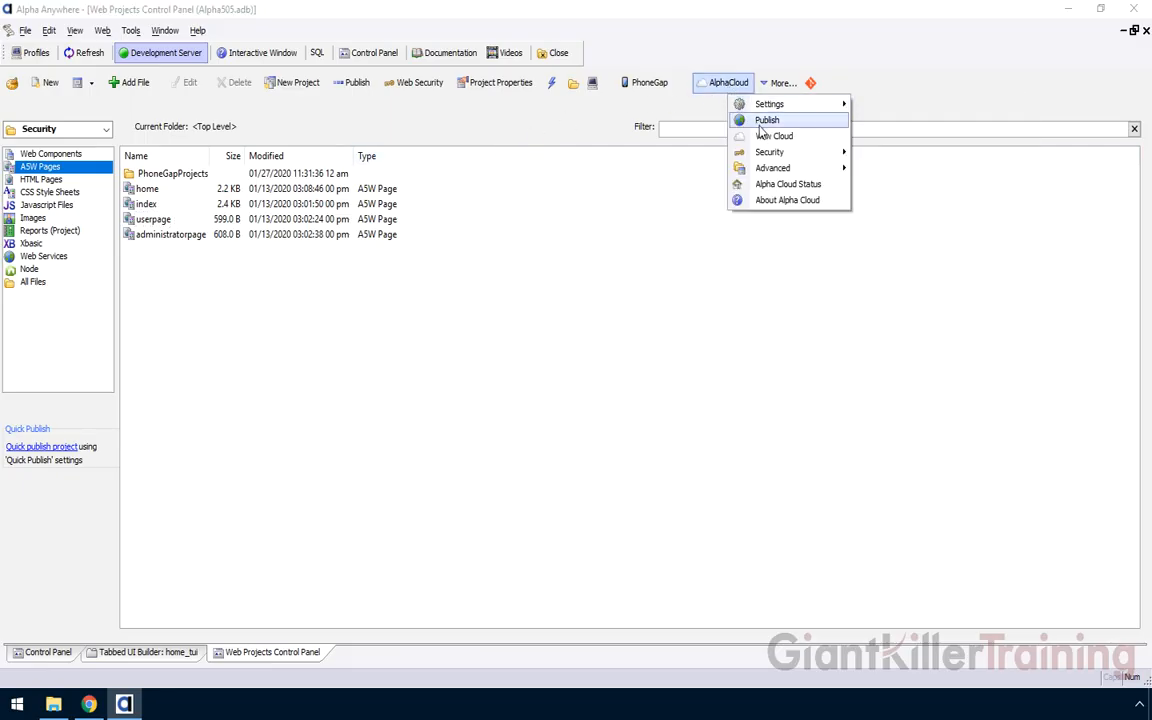
pyautogui.click(764, 121)
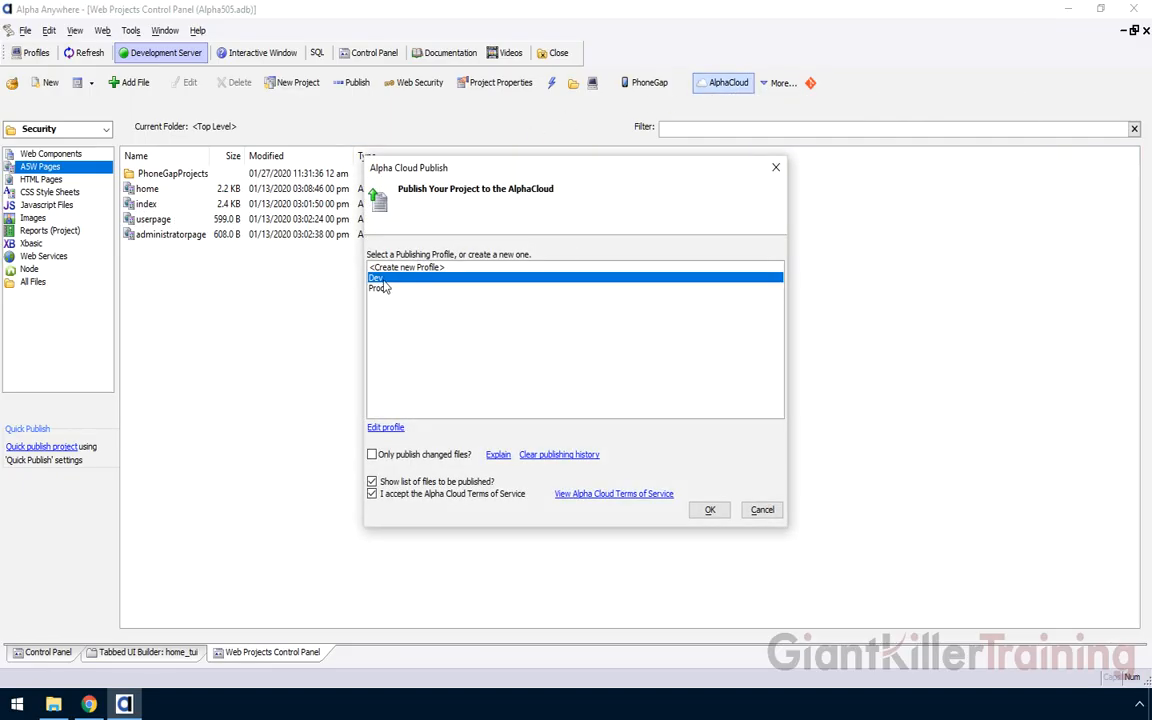
pyautogui.click(386, 428)
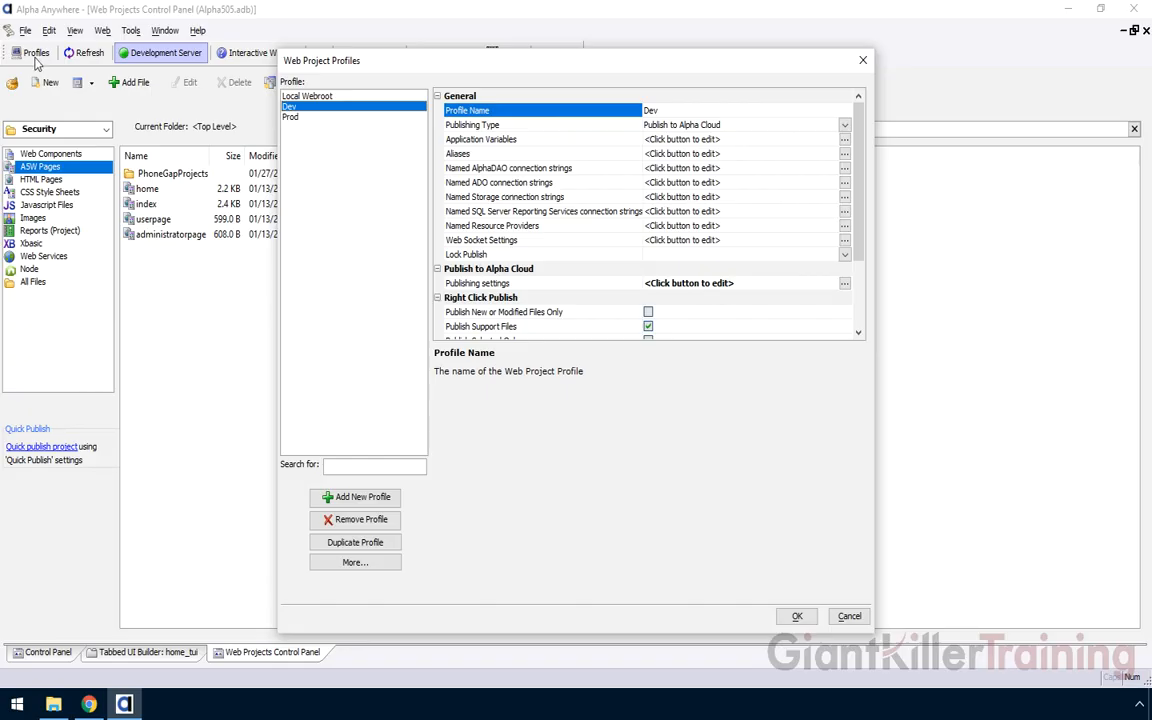
# Set the Dev profile's User and Role Publication to Merge and save the profile
pyautogui.click(488, 284)
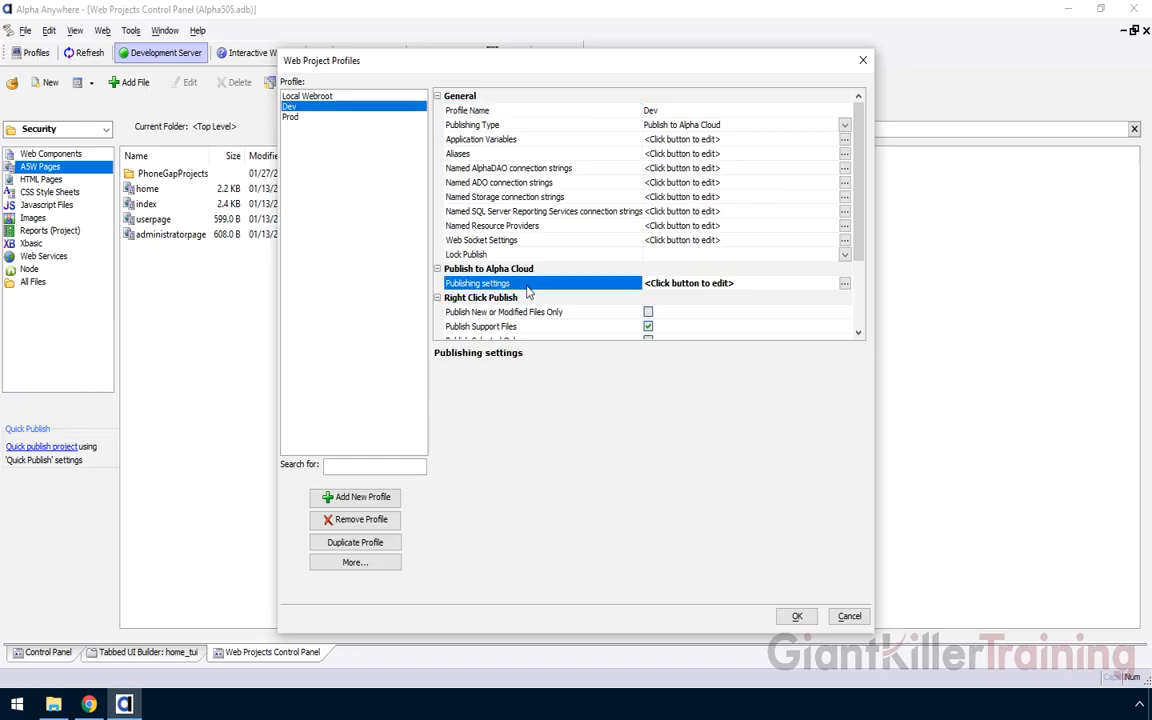
pyautogui.doubleClick(527, 287)
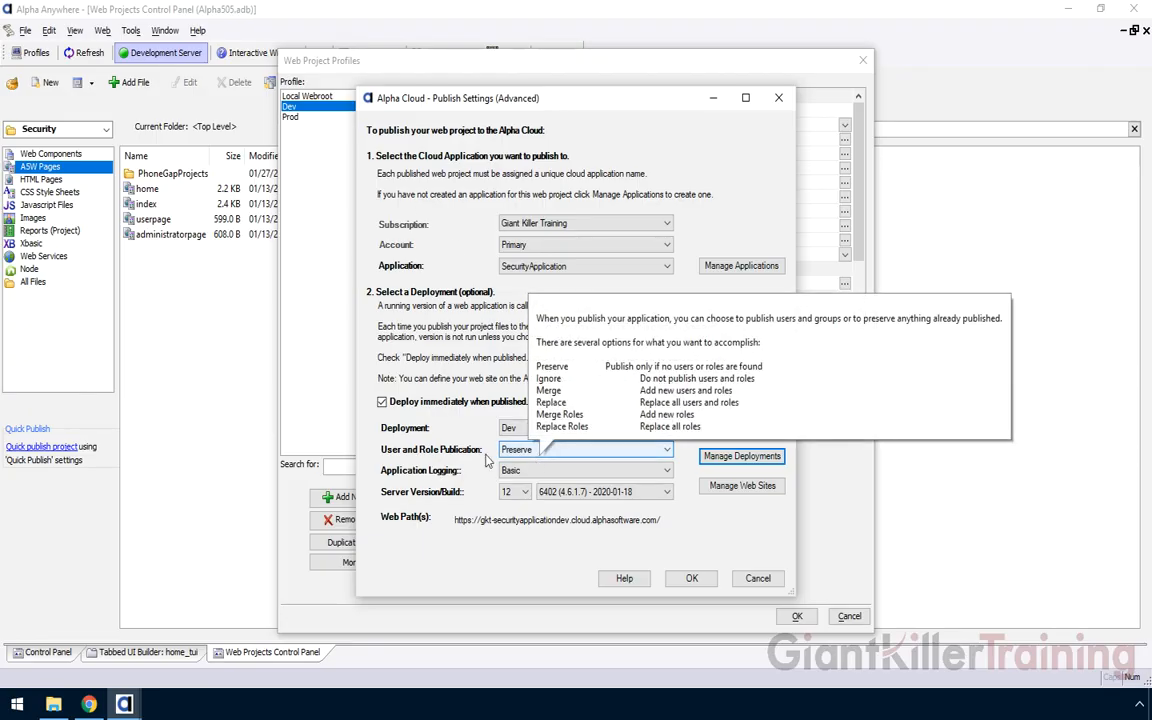
pyautogui.moveTo(520, 458)
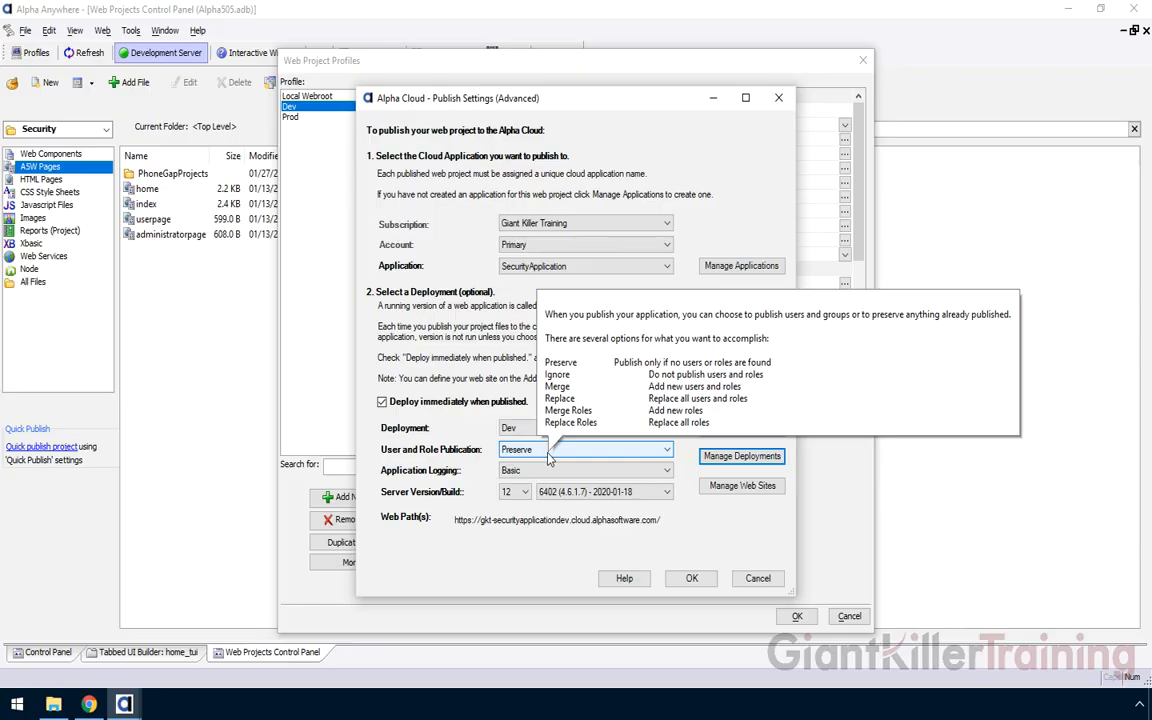
pyautogui.click(537, 452)
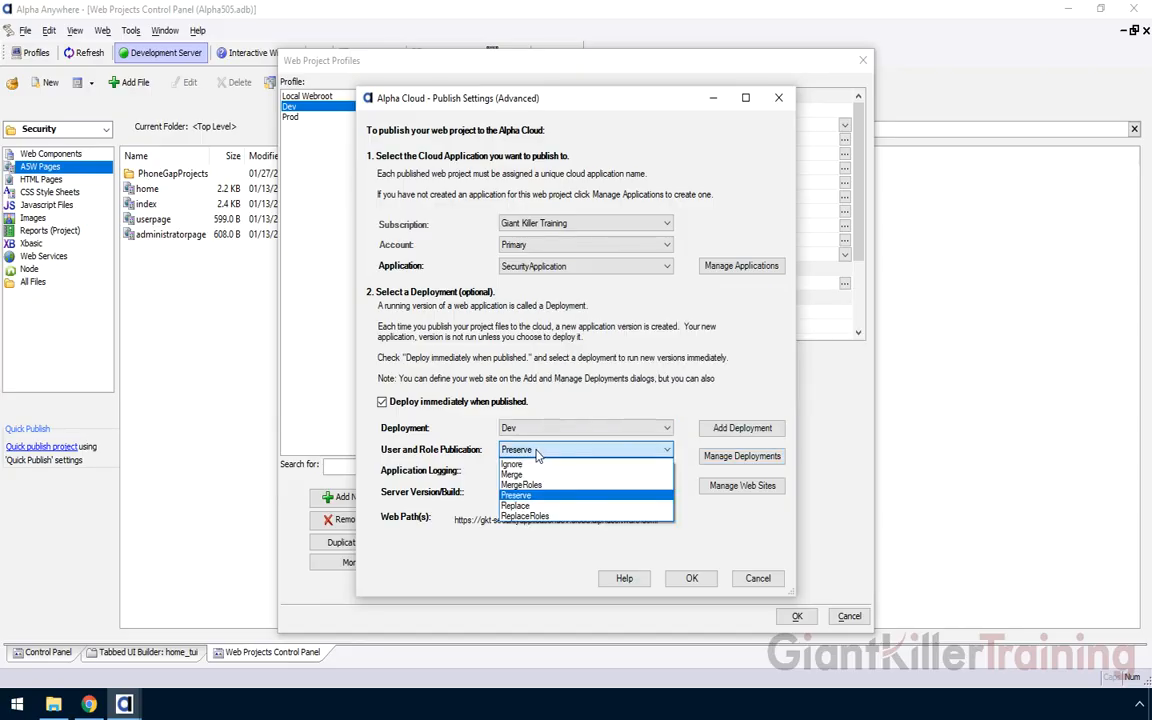
pyautogui.click(537, 477)
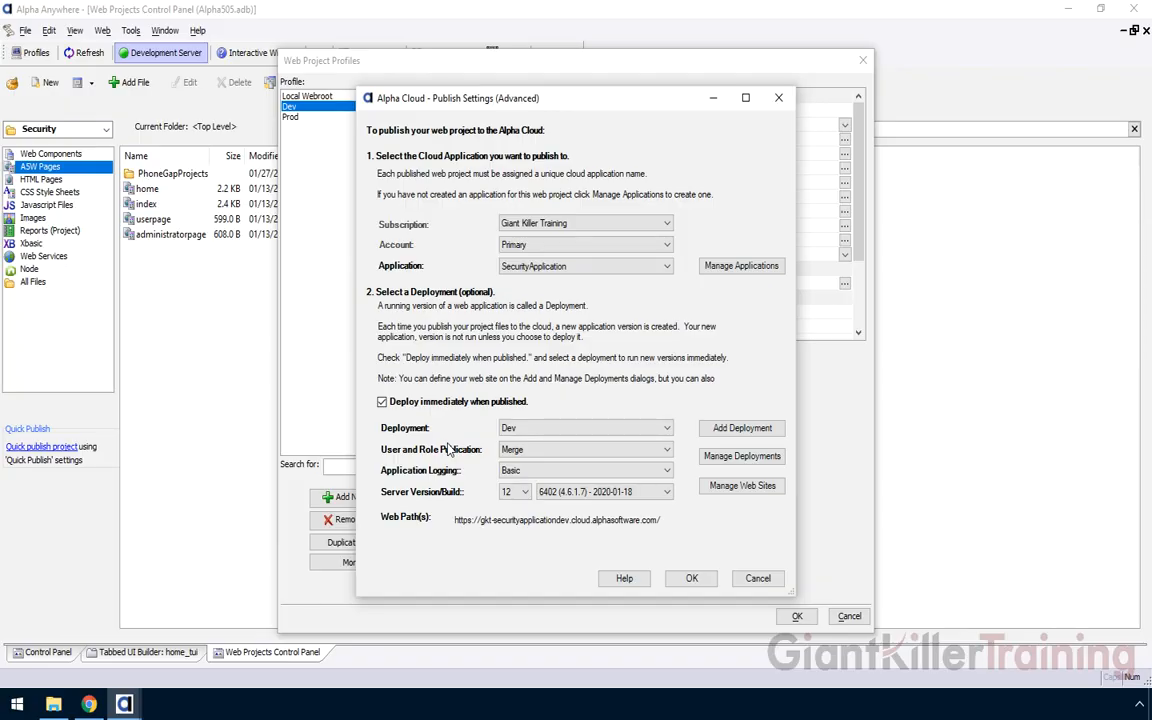
pyautogui.click(585, 450)
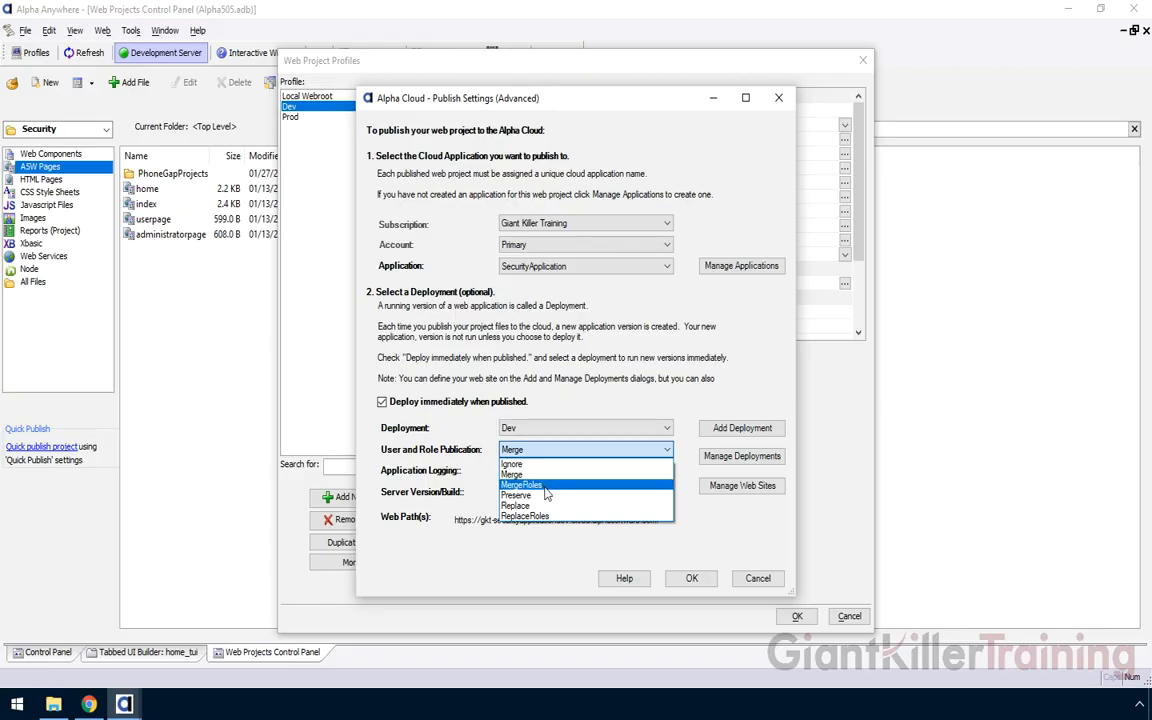
pyautogui.click(515, 474)
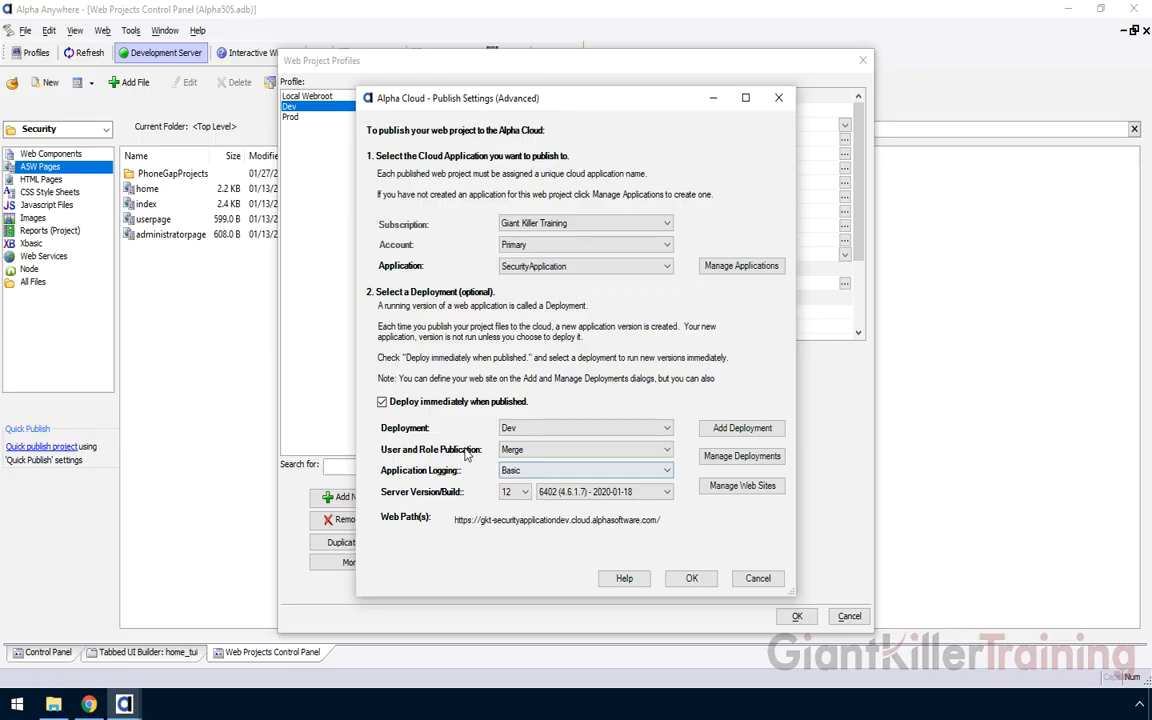
pyautogui.click(691, 578)
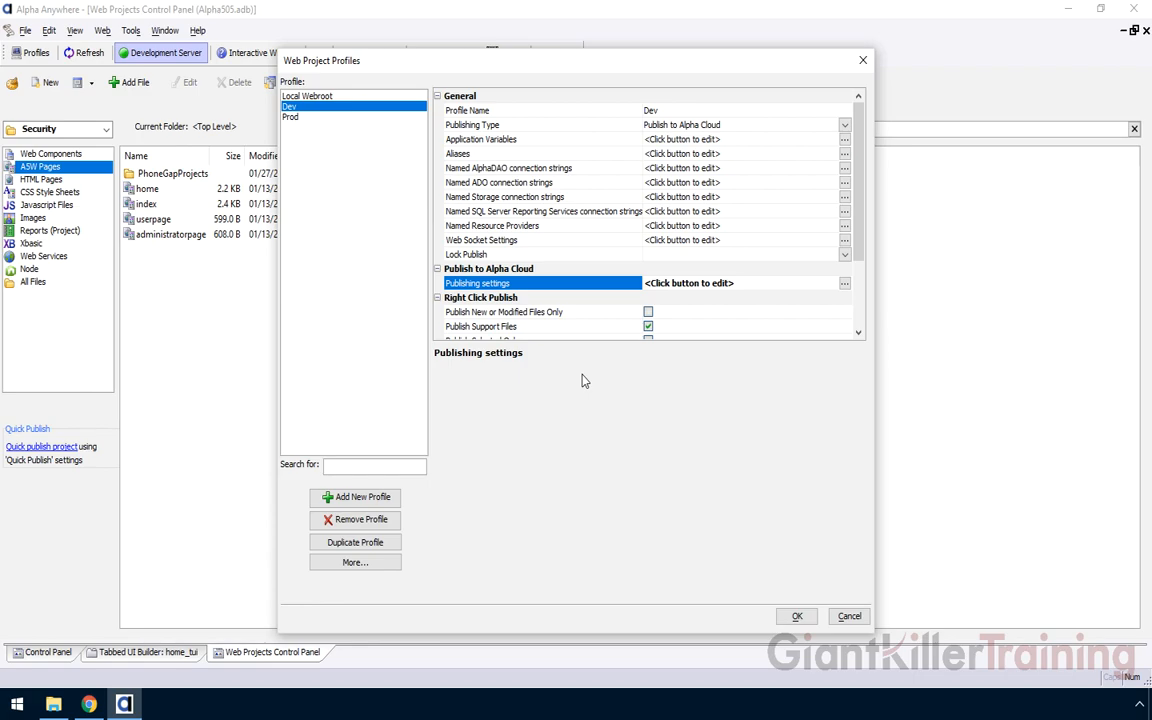
pyautogui.click(797, 616)
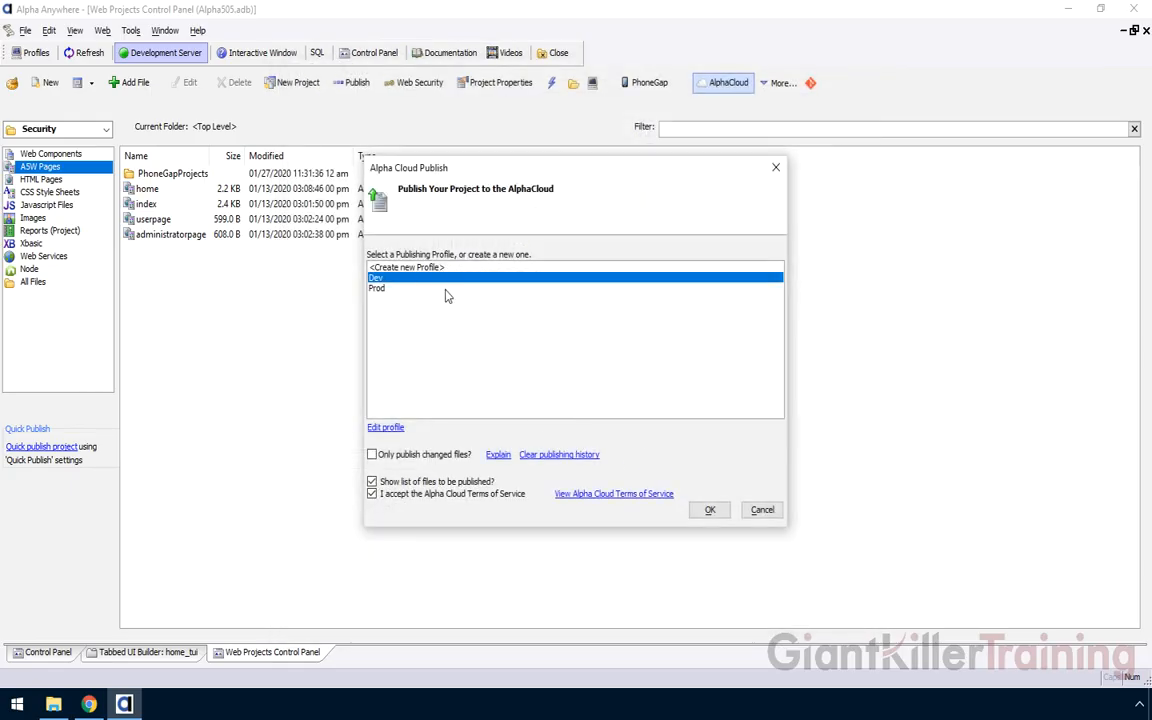
# Publish with the Dev profile, accept the 12 files, and close the publish results
pyautogui.click(709, 510)
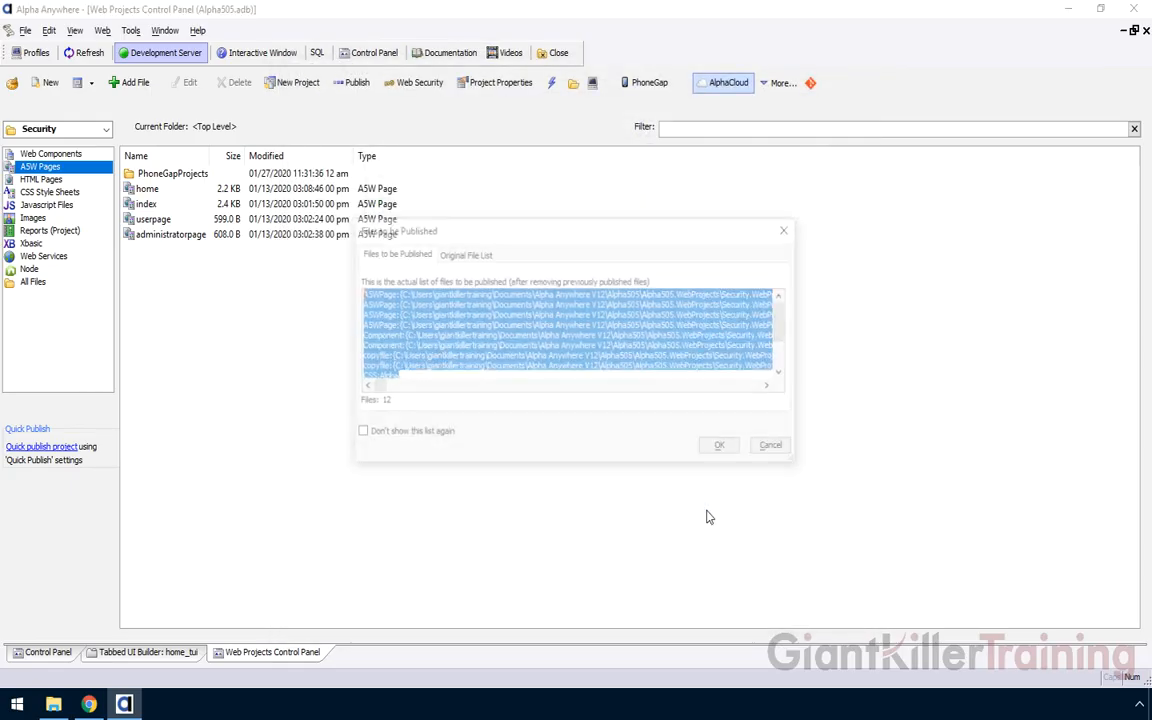
pyautogui.click(720, 450)
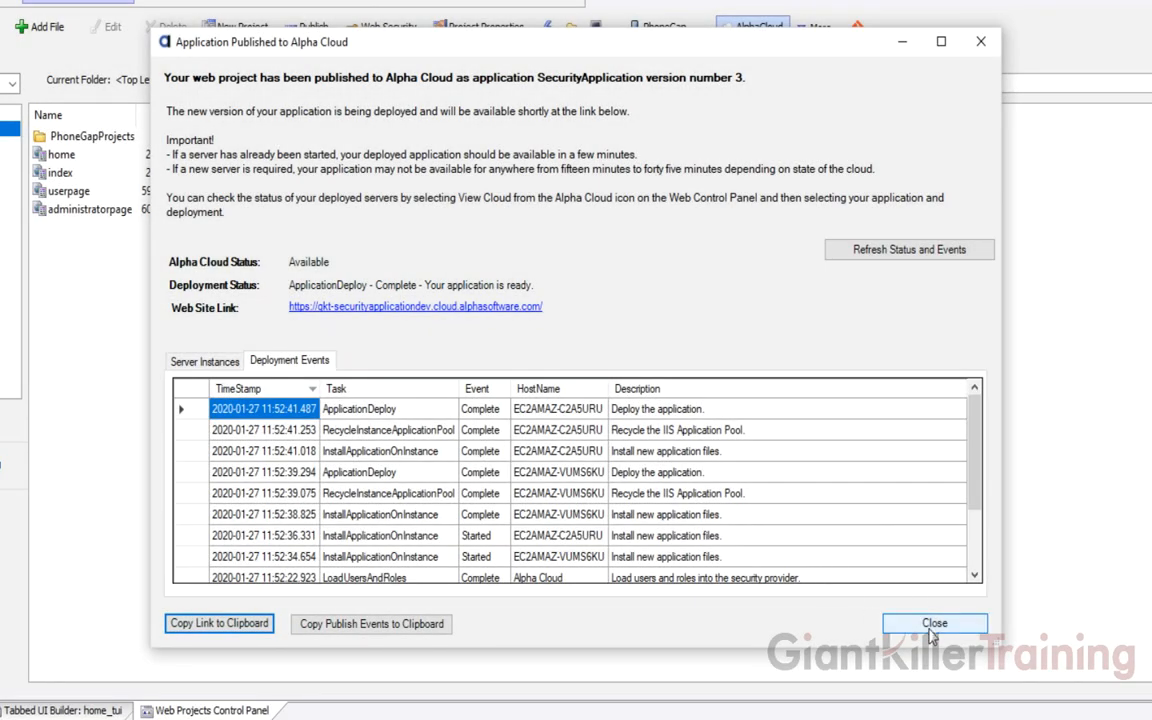
pyautogui.click(933, 624)
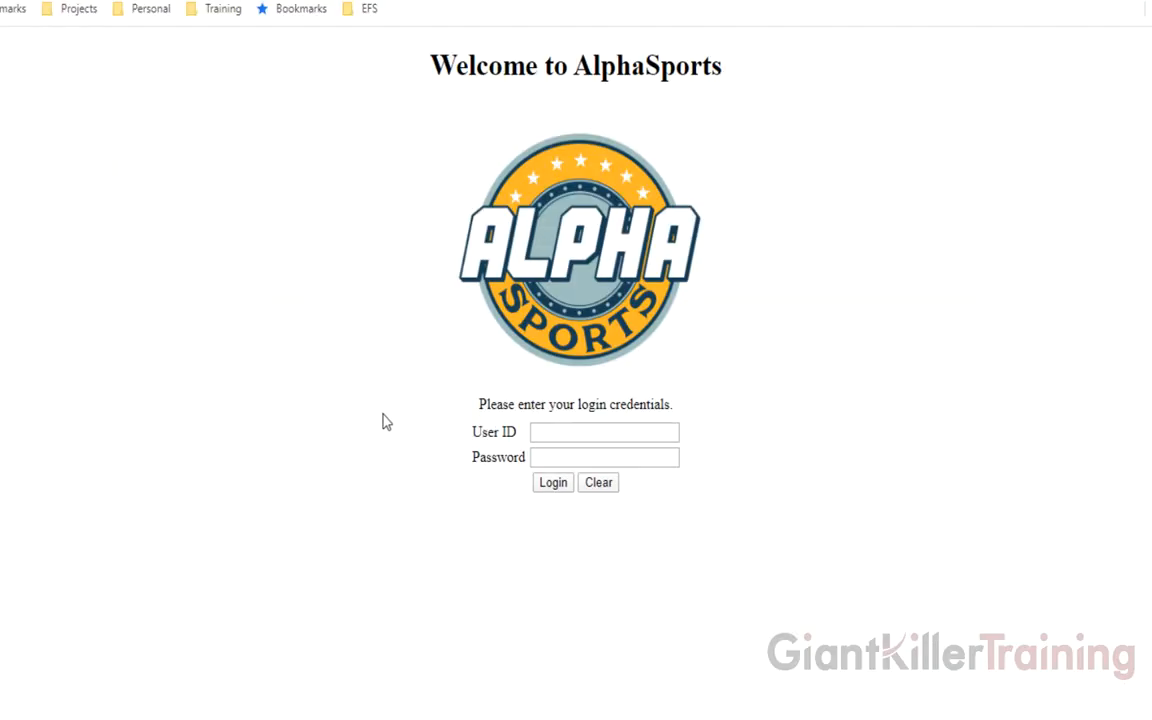
# Log in to AlphaSports with the new user's e-mail ID and password
pyautogui.click(574, 432)
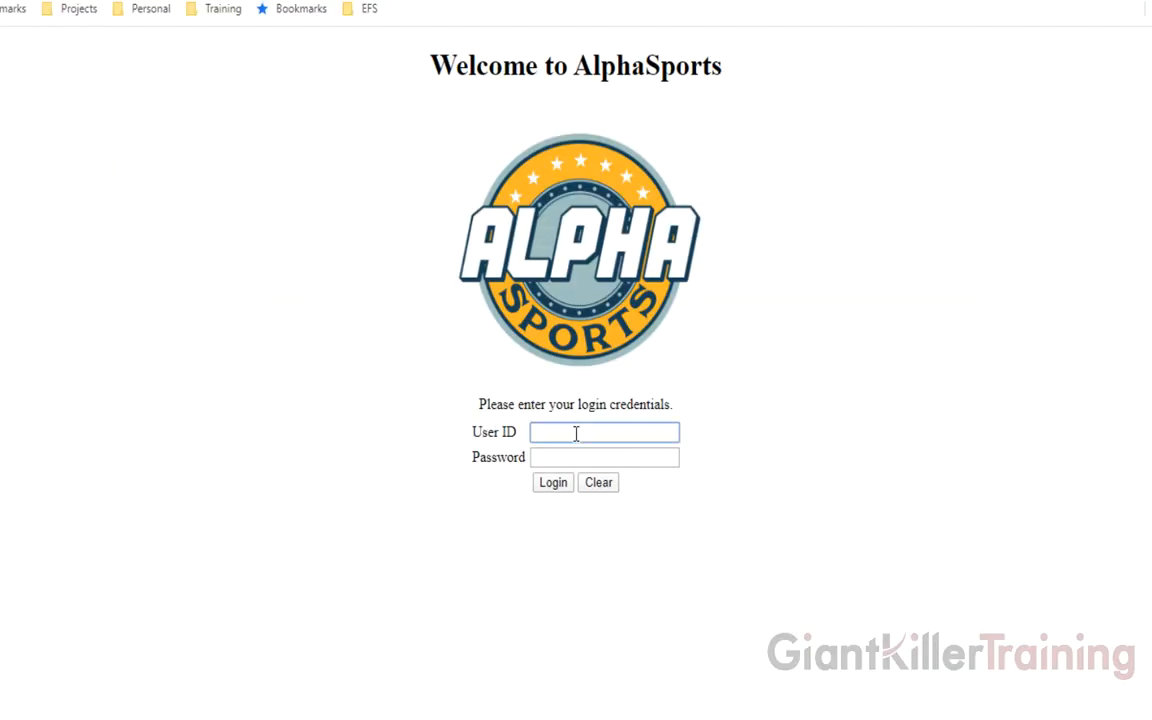
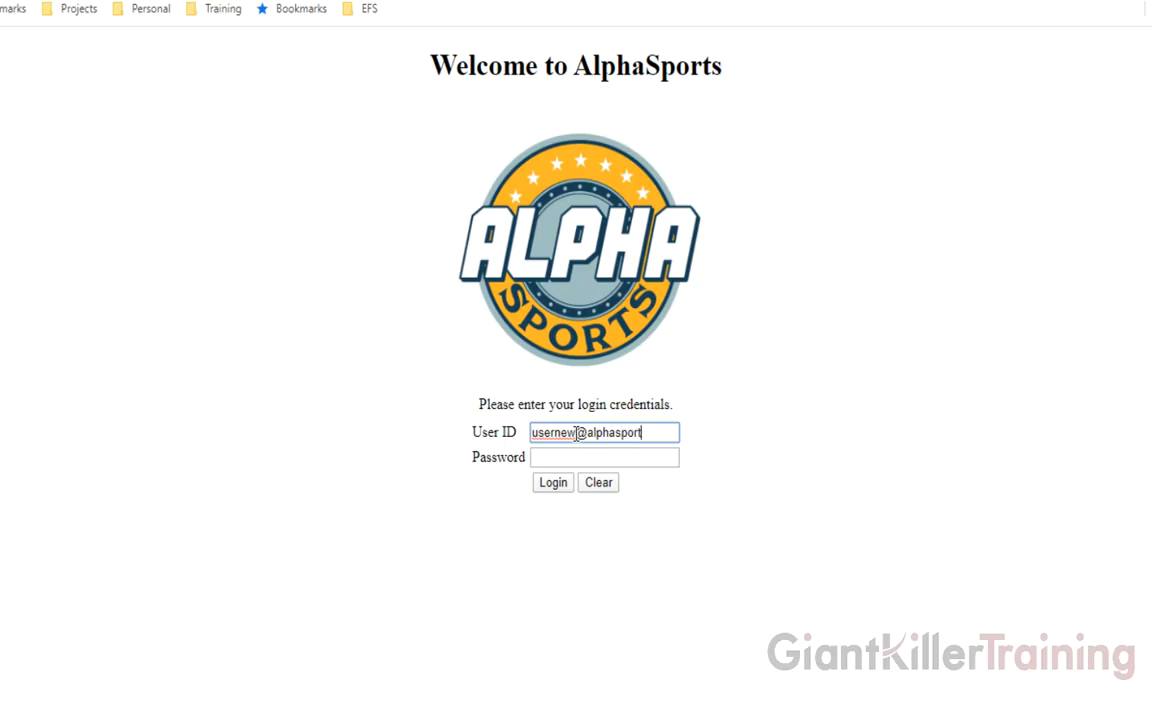
pyautogui.press('Tab')
pyautogui.write('password')
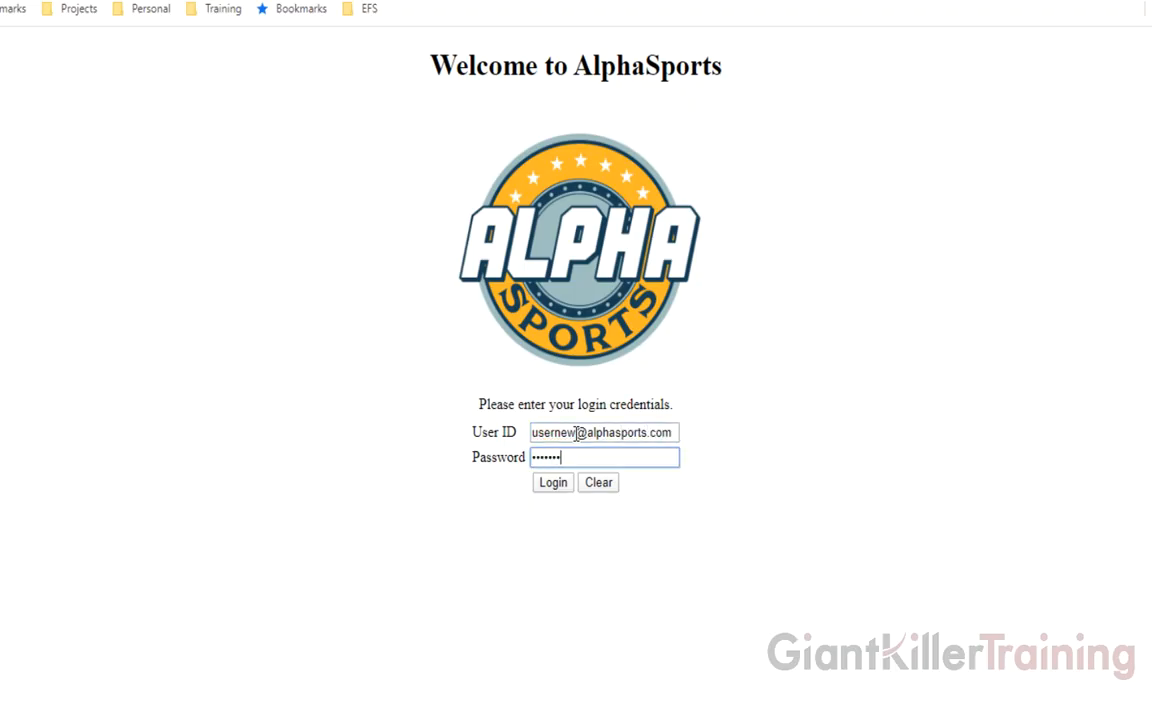
pyautogui.click(556, 485)
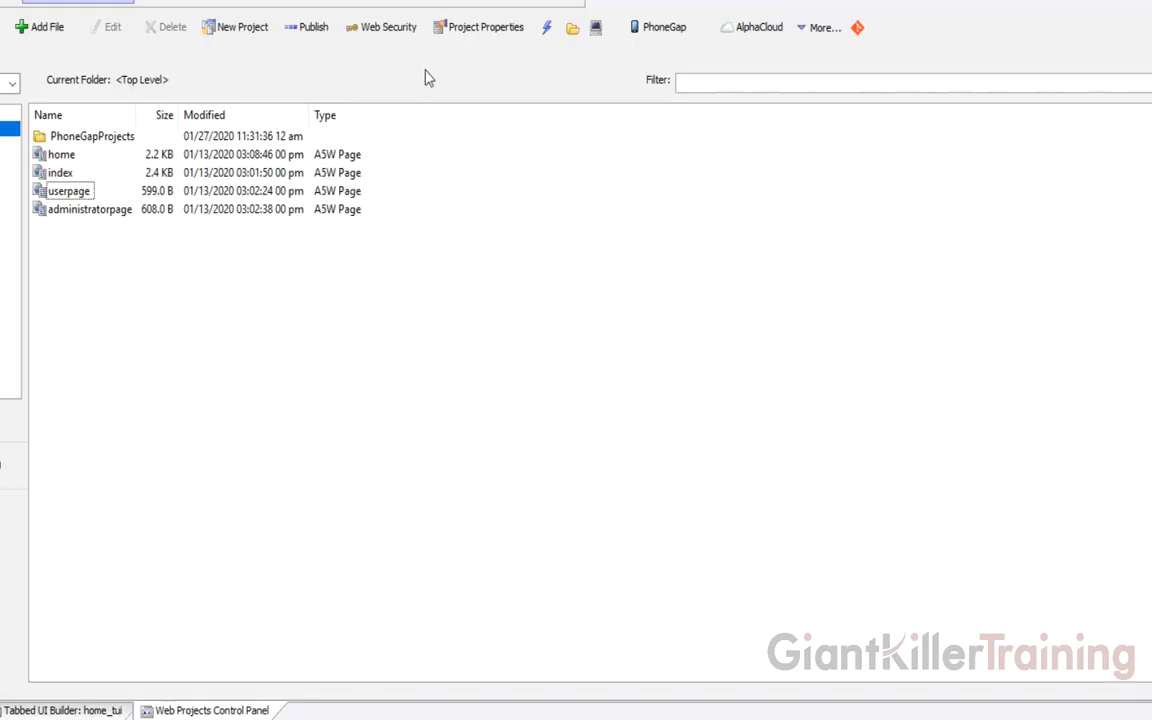
# Delete the new user from Web Users and Groups, save, and close Web Security
pyautogui.click(393, 30)
pyautogui.click(570, 222)
pyautogui.doubleClick(573, 222)
pyautogui.click(358, 288)
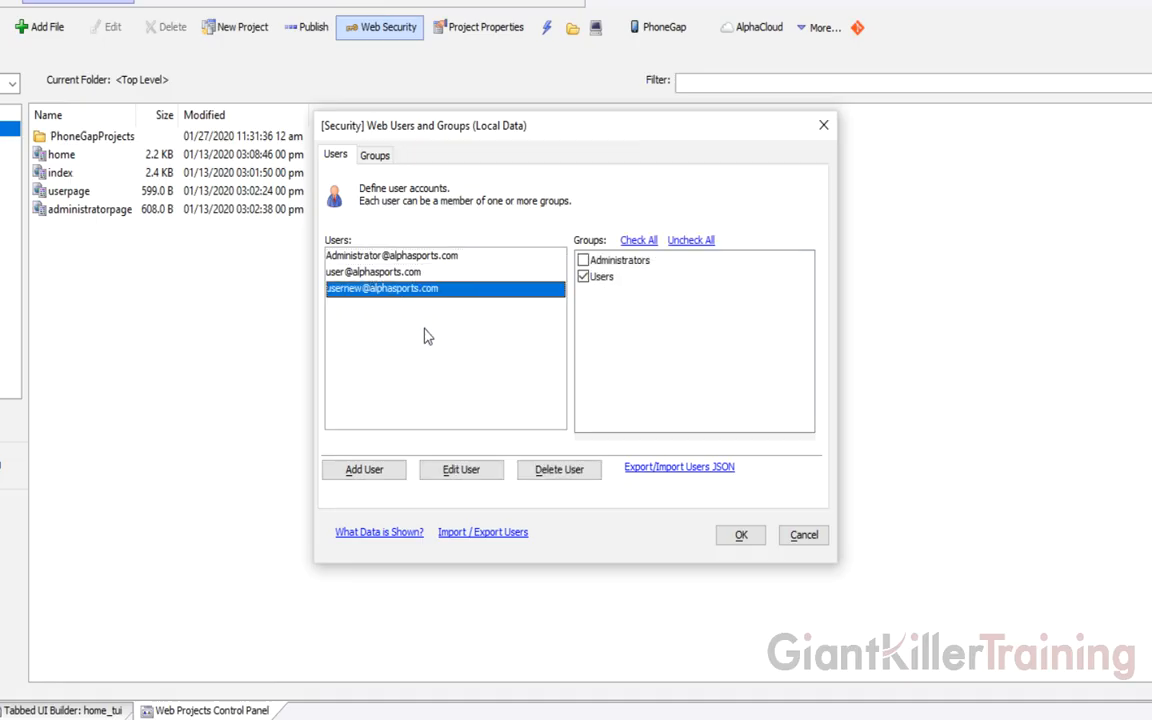
pyautogui.click(555, 472)
pyautogui.click(552, 378)
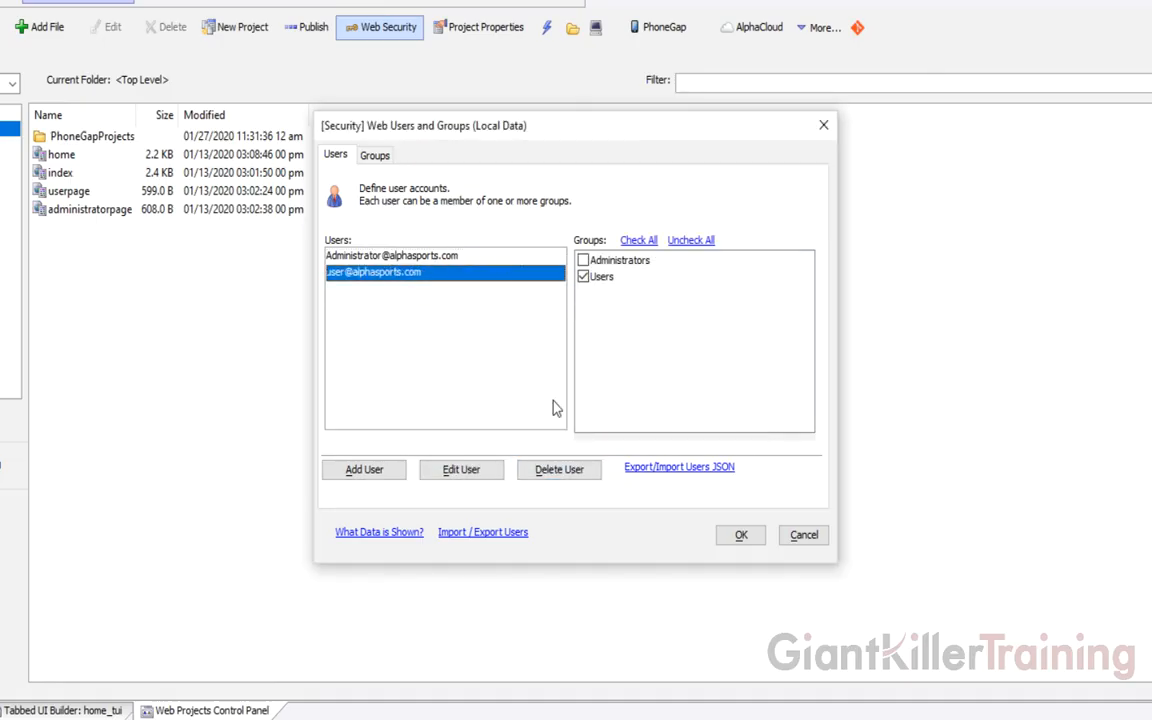
pyautogui.click(742, 535)
pyautogui.click(740, 519)
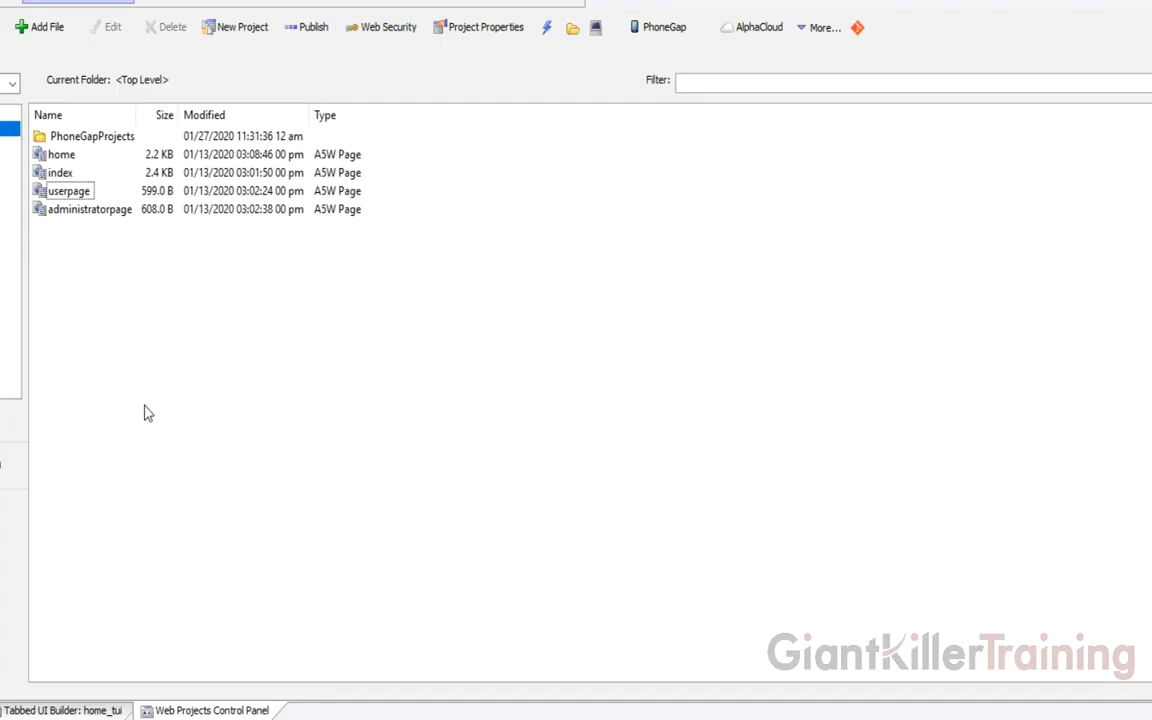
pyautogui.click(65, 719)
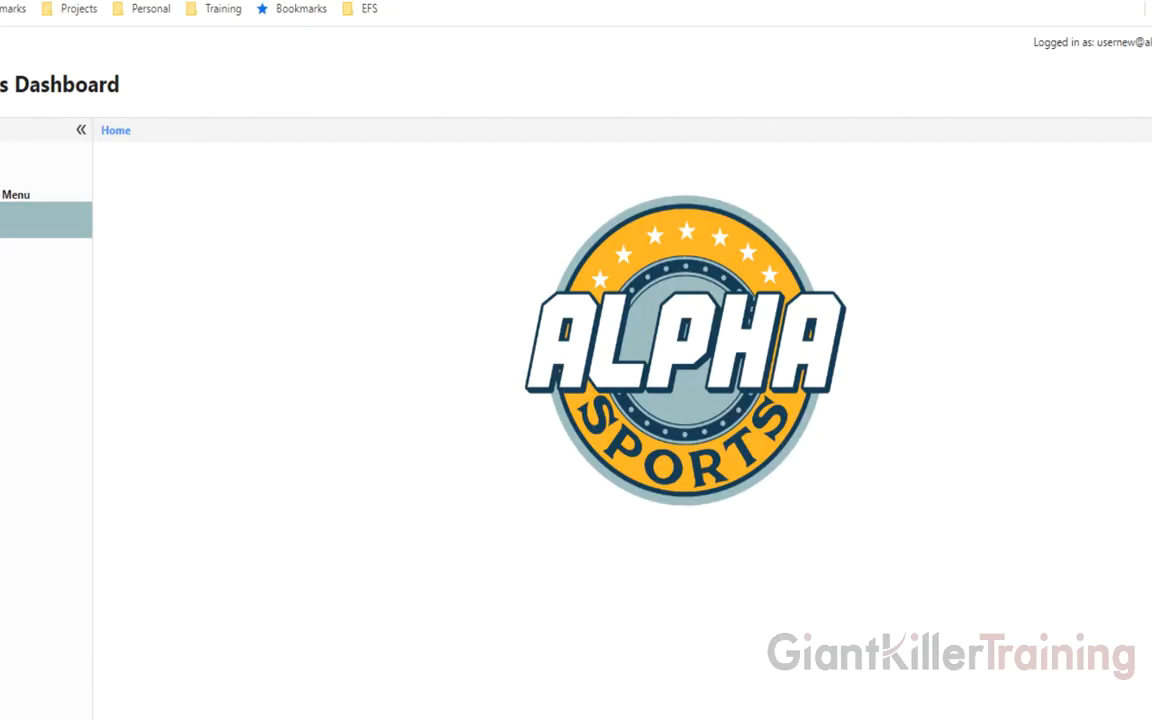
# Log out, log back in as the new user with its password, then return to Alpha Anywhere
pyautogui.click(1151, 42)
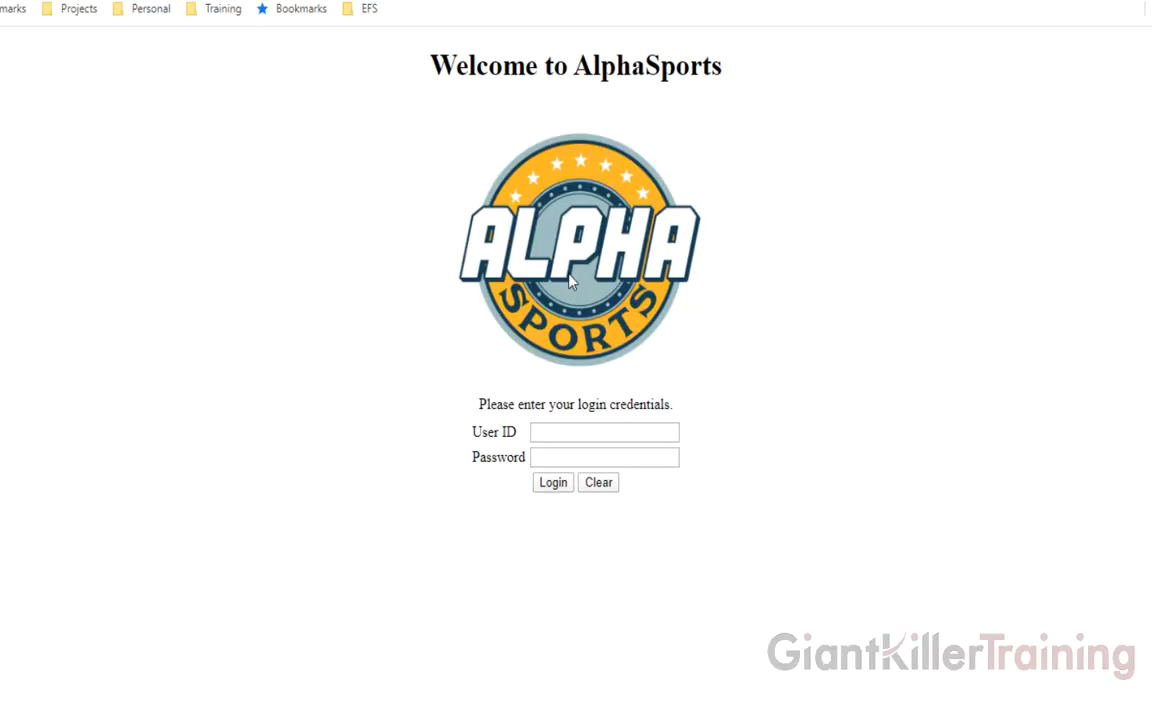
pyautogui.click(578, 431)
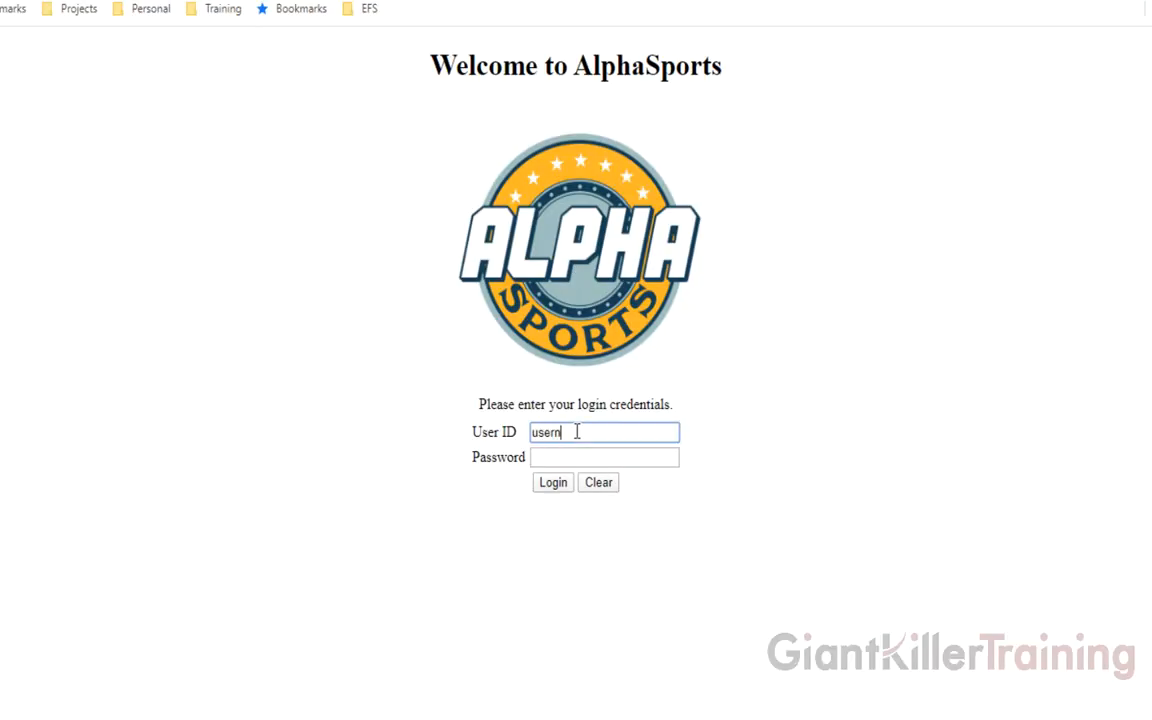
pyautogui.press('Tab')
pyautogui.write('1234567')
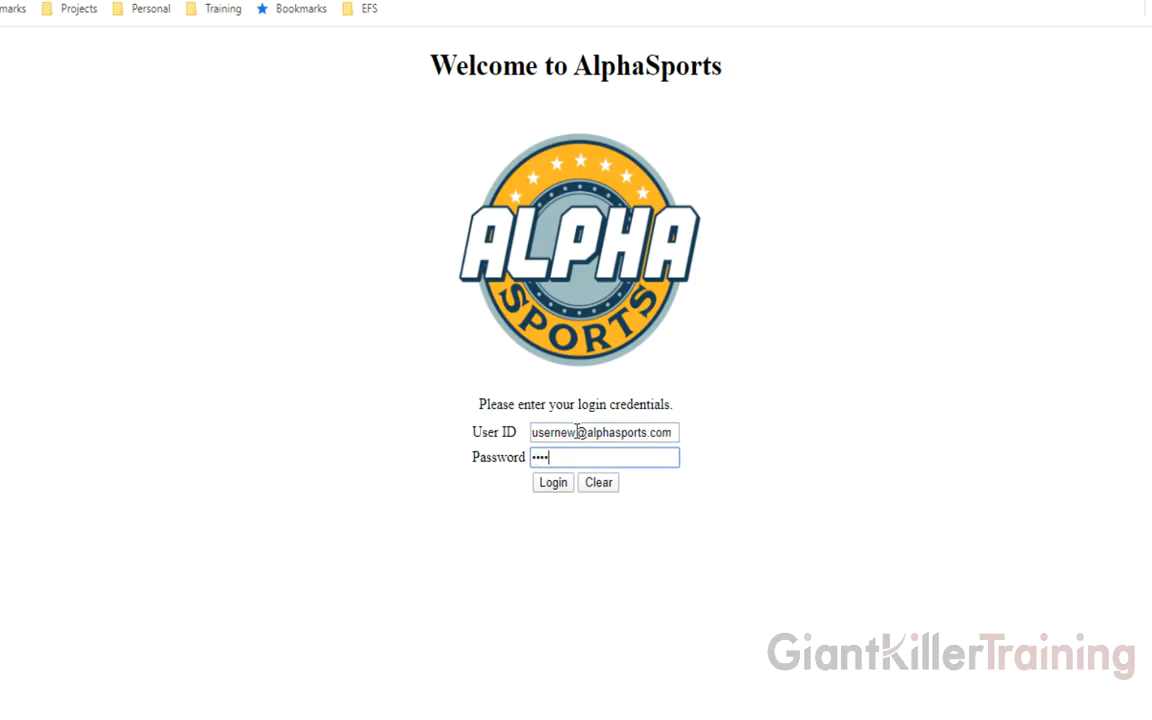
pyautogui.write('8')
pyautogui.click(549, 486)
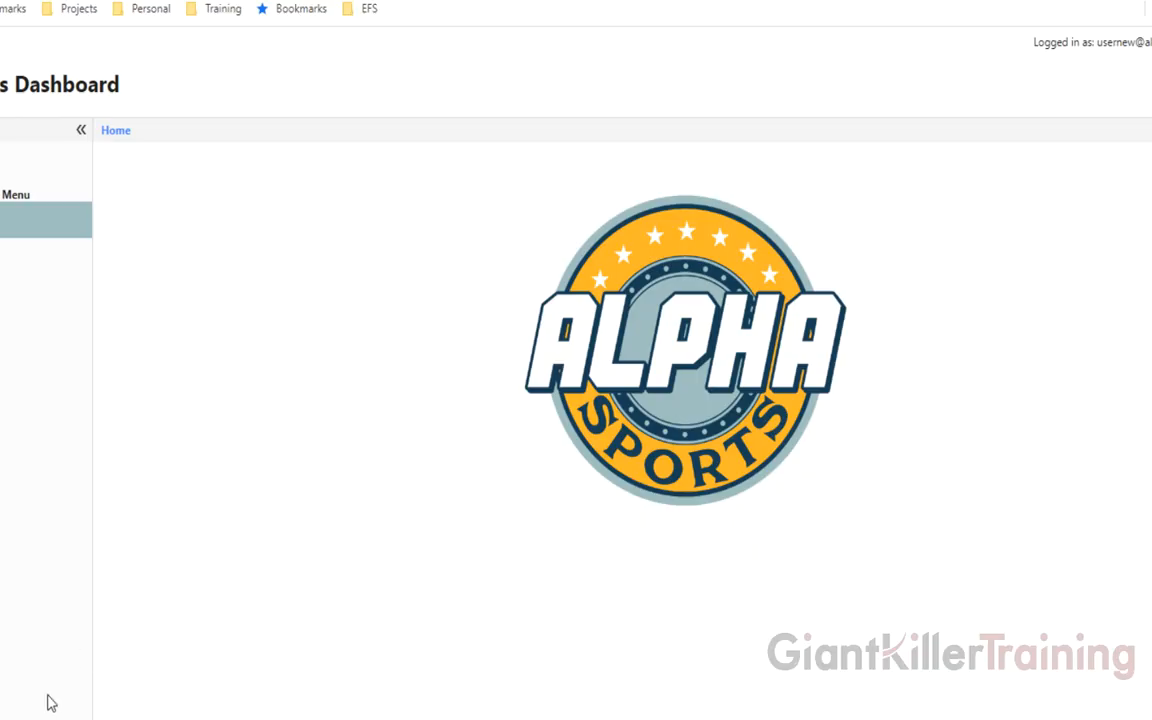
pyautogui.click(98, 718)
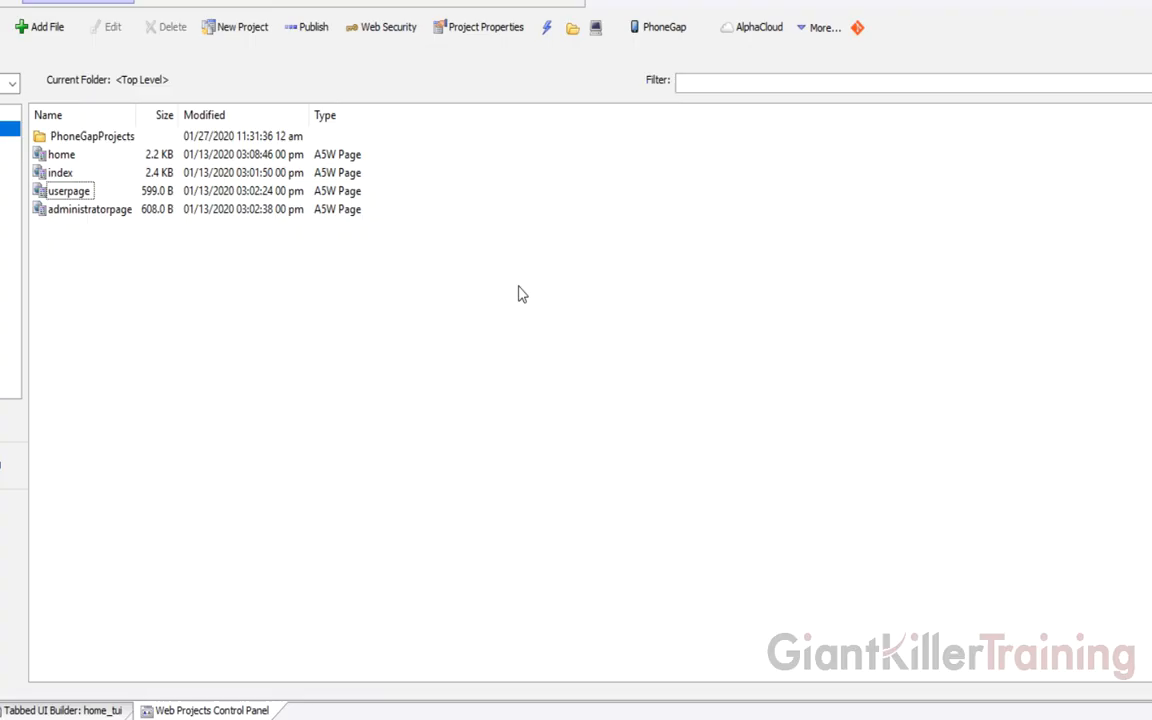
# From AlphaCloud Publish, edit the Dev profile and open its advanced Alpha Cloud publish settings
pyautogui.click(755, 30)
pyautogui.click(792, 72)
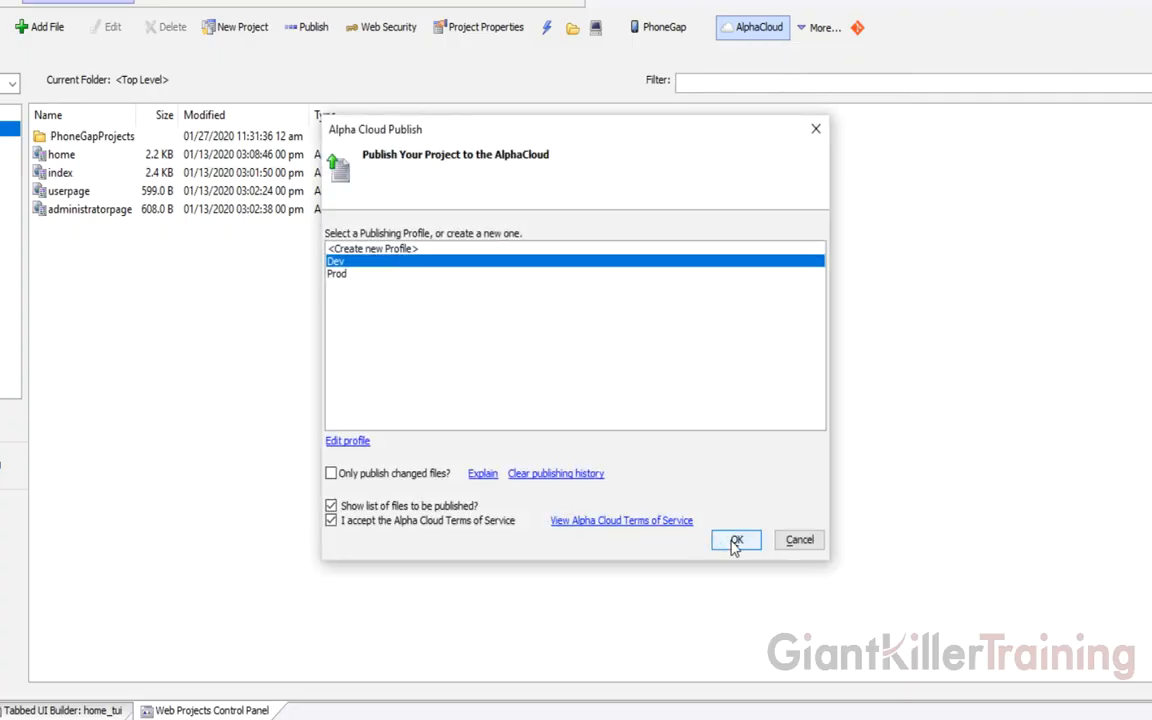
pyautogui.click(340, 440)
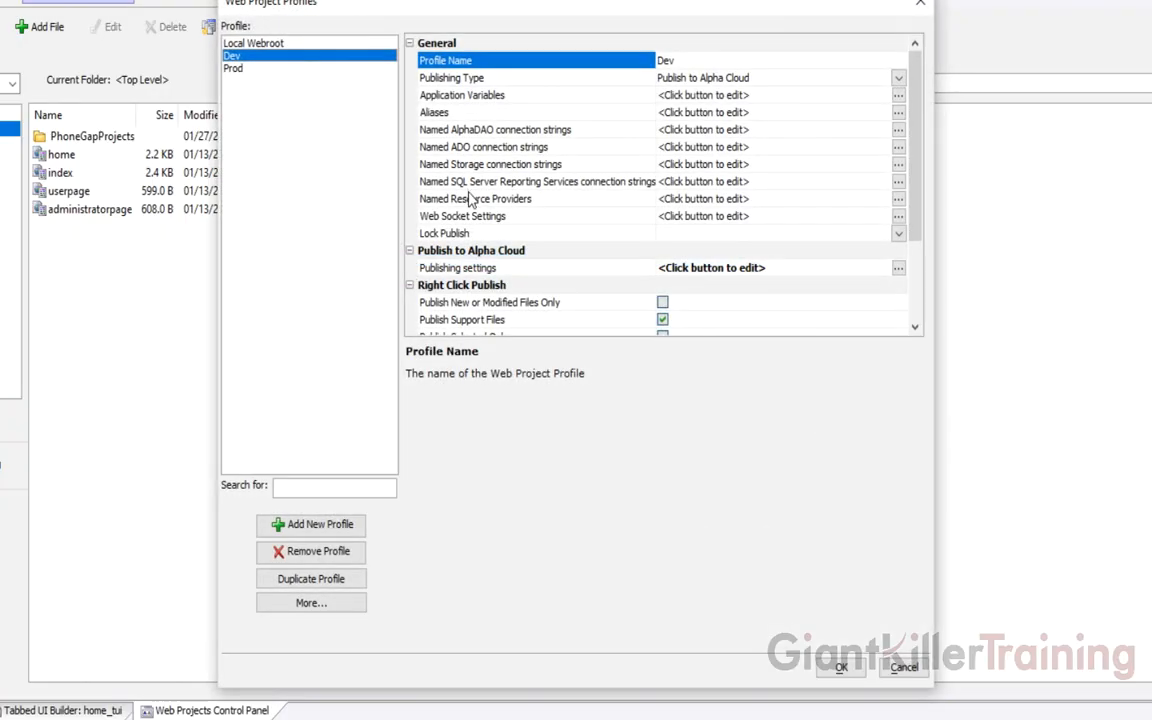
pyautogui.click(478, 268)
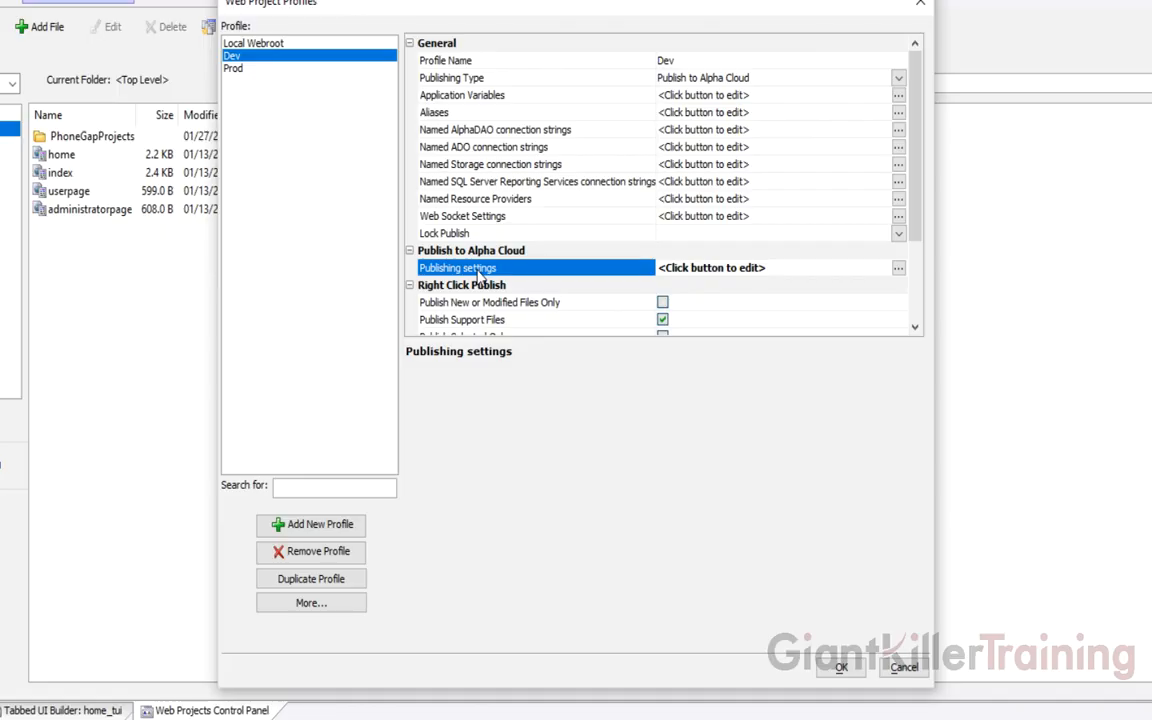
pyautogui.doubleClick(480, 272)
# Try User and Role Publication as Replace, revert to Merge, and cancel the dialog
pyautogui.click(508, 468)
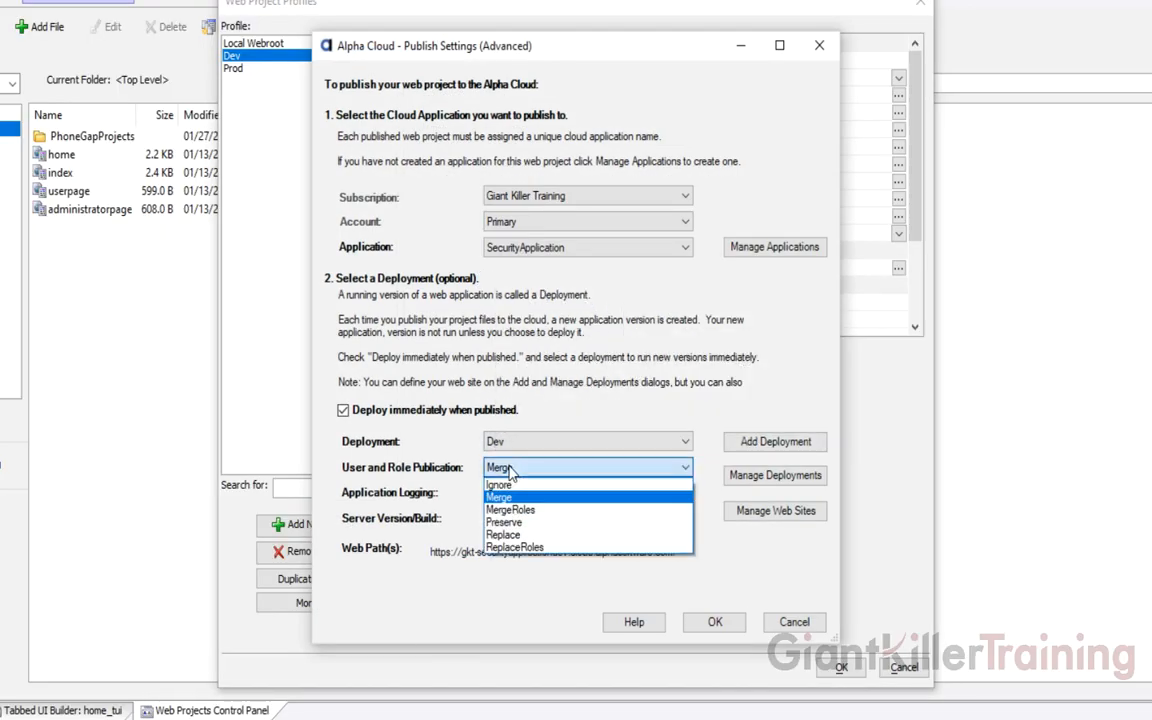
pyautogui.click(503, 535)
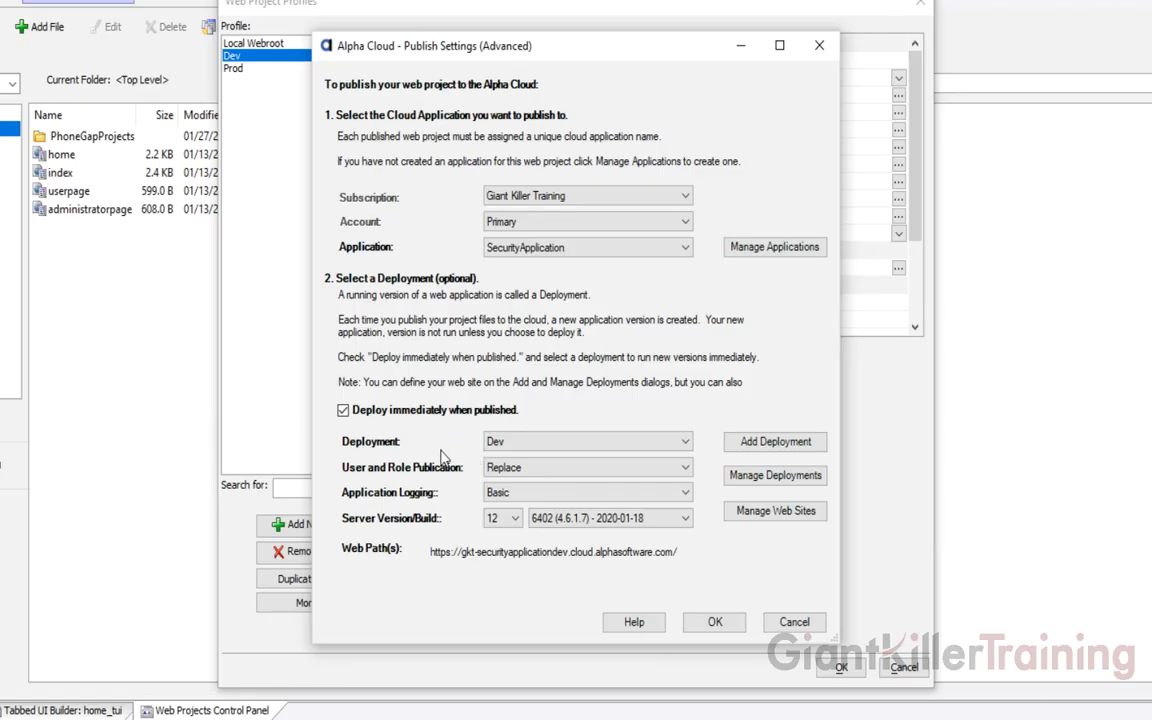
pyautogui.click(530, 467)
pyautogui.click(503, 497)
pyautogui.click(510, 468)
pyautogui.click(445, 458)
pyautogui.click(796, 622)
# Review and accept the Prod profile's cloud publishing settings, then select Prod for publishing
pyautogui.click(244, 70)
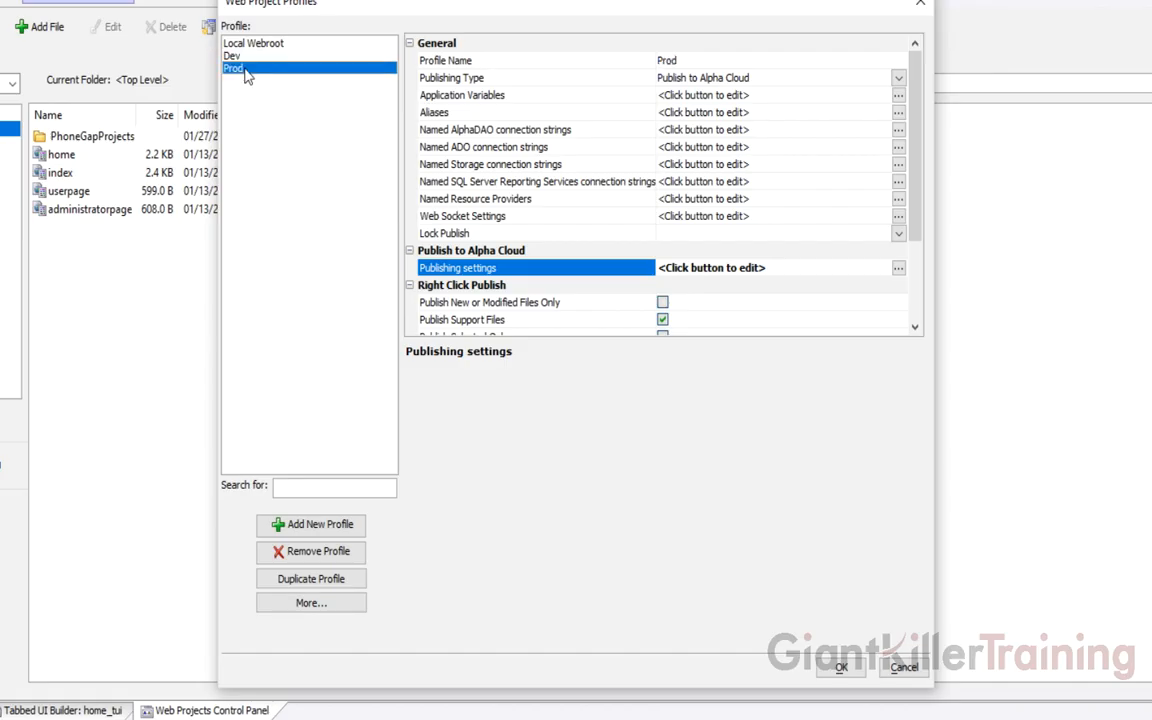
pyautogui.doubleClick(533, 272)
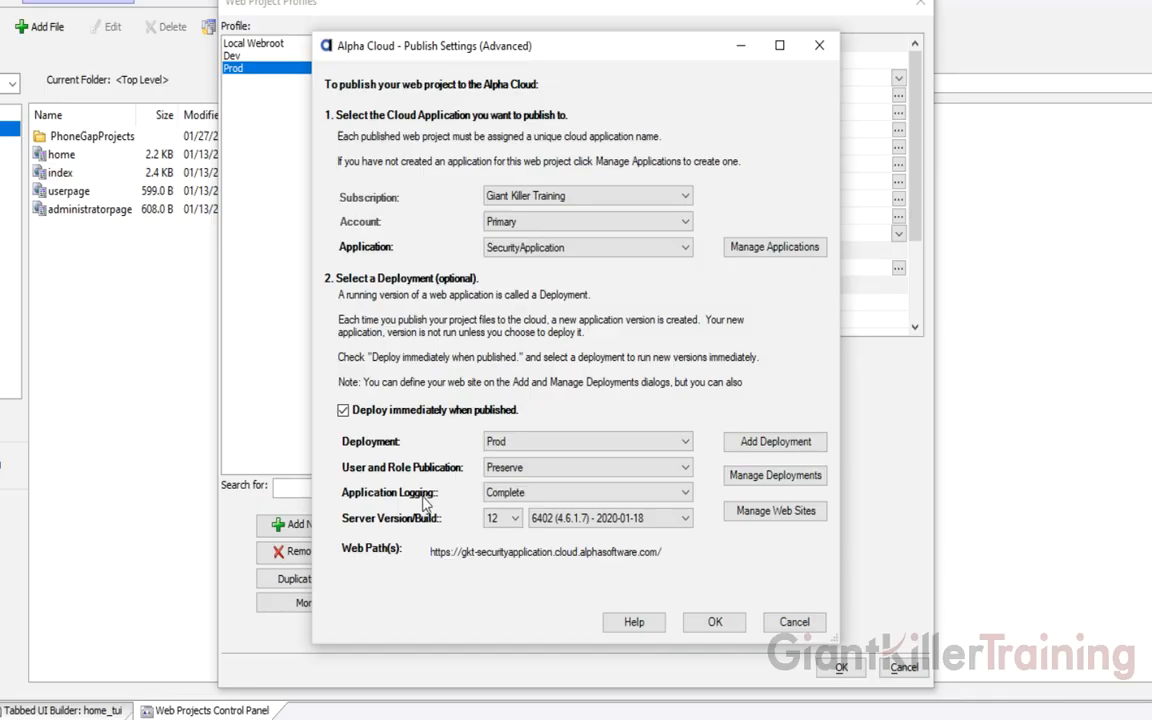
pyautogui.click(710, 622)
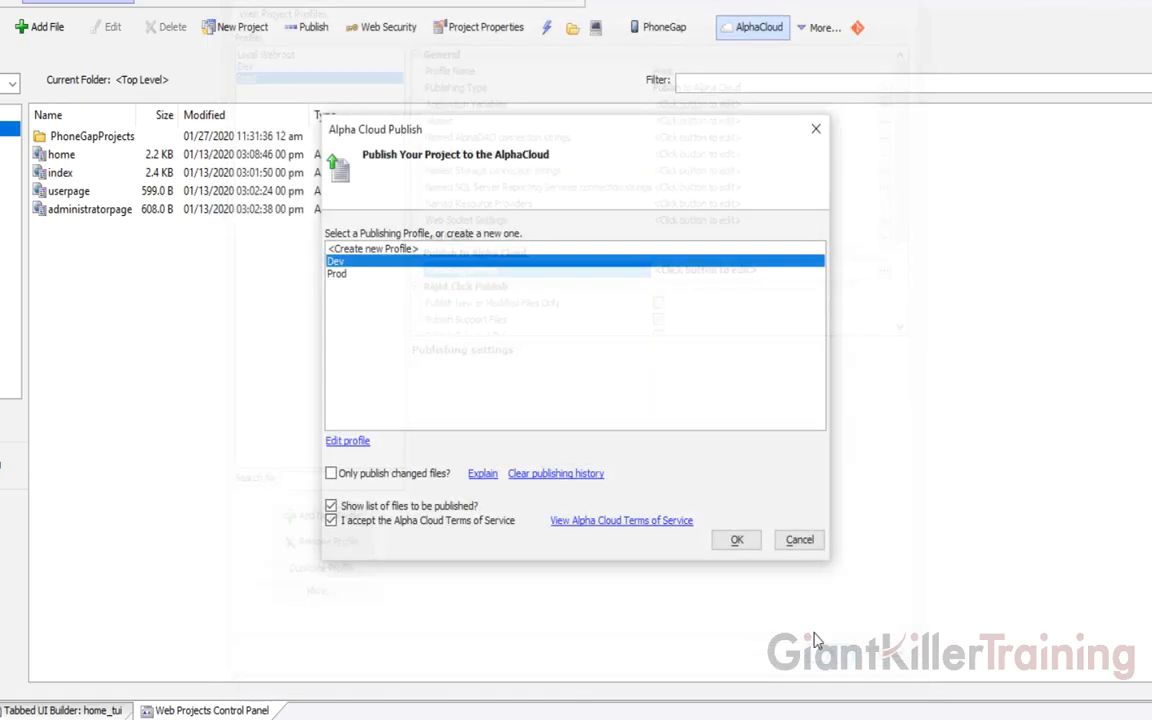
pyautogui.click(354, 275)
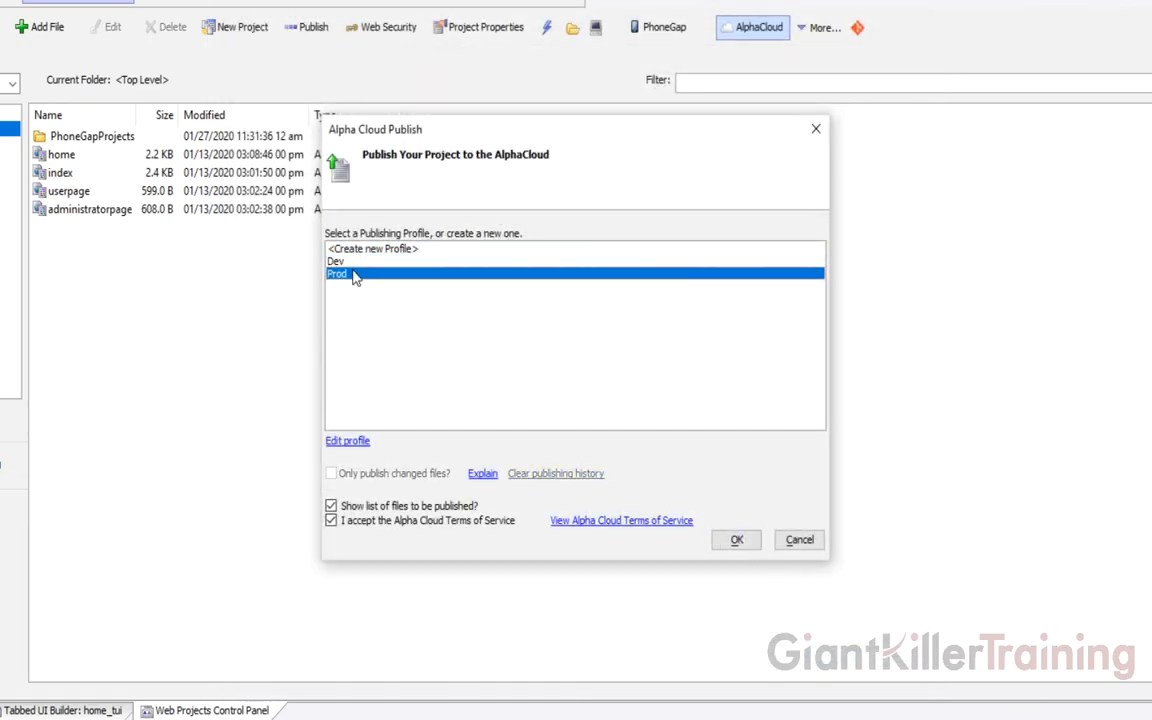
# Publish with the Prod profile, confirming the files list, producing SecurityApplication version 4
pyautogui.click(736, 539)
pyautogui.click(748, 465)
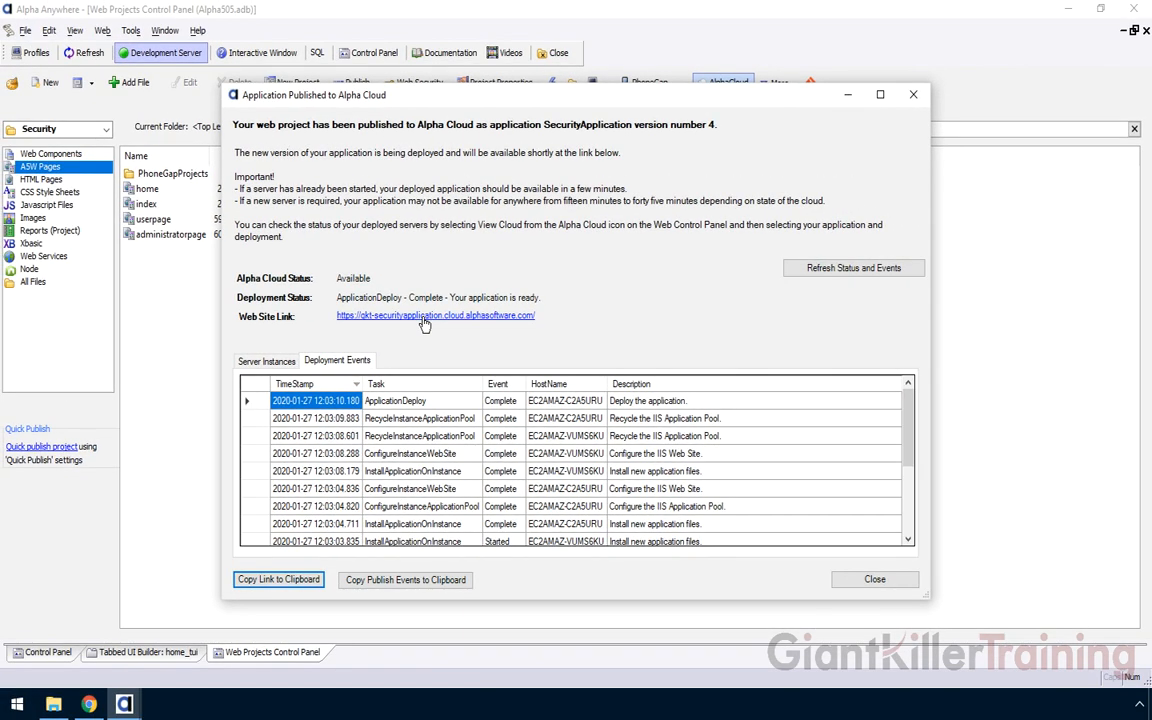
# Open the production site link and log in with the administrator's user ID and password
pyautogui.click(423, 316)
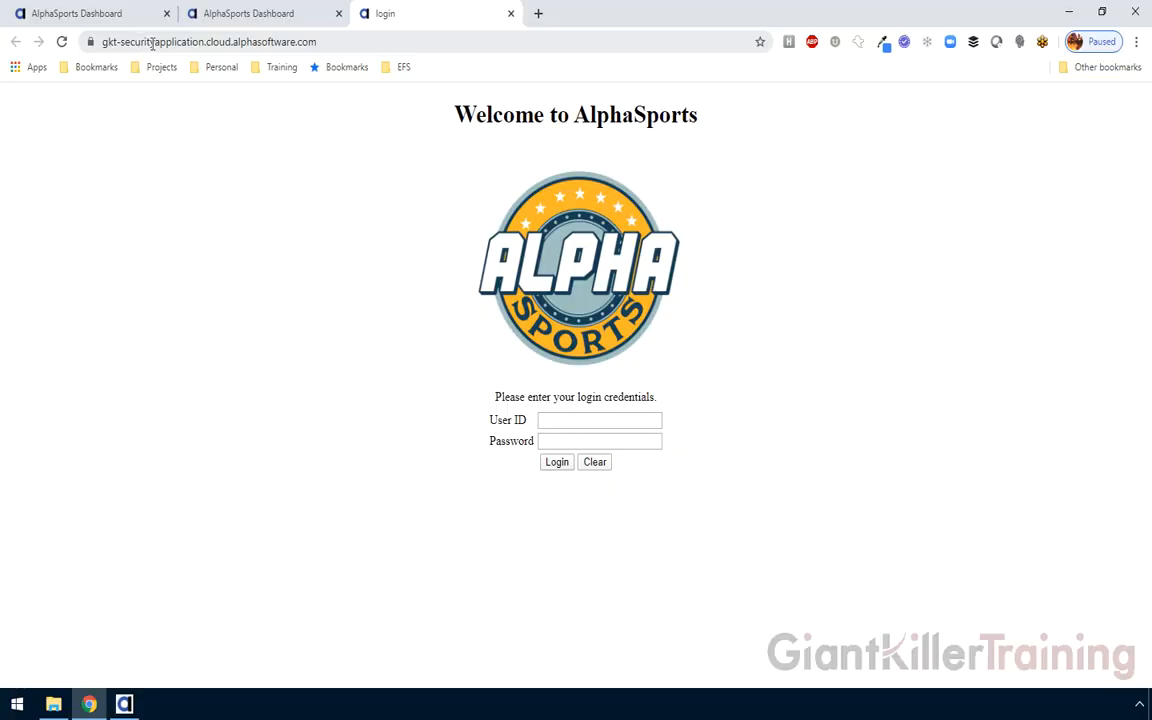
pyautogui.click(572, 418)
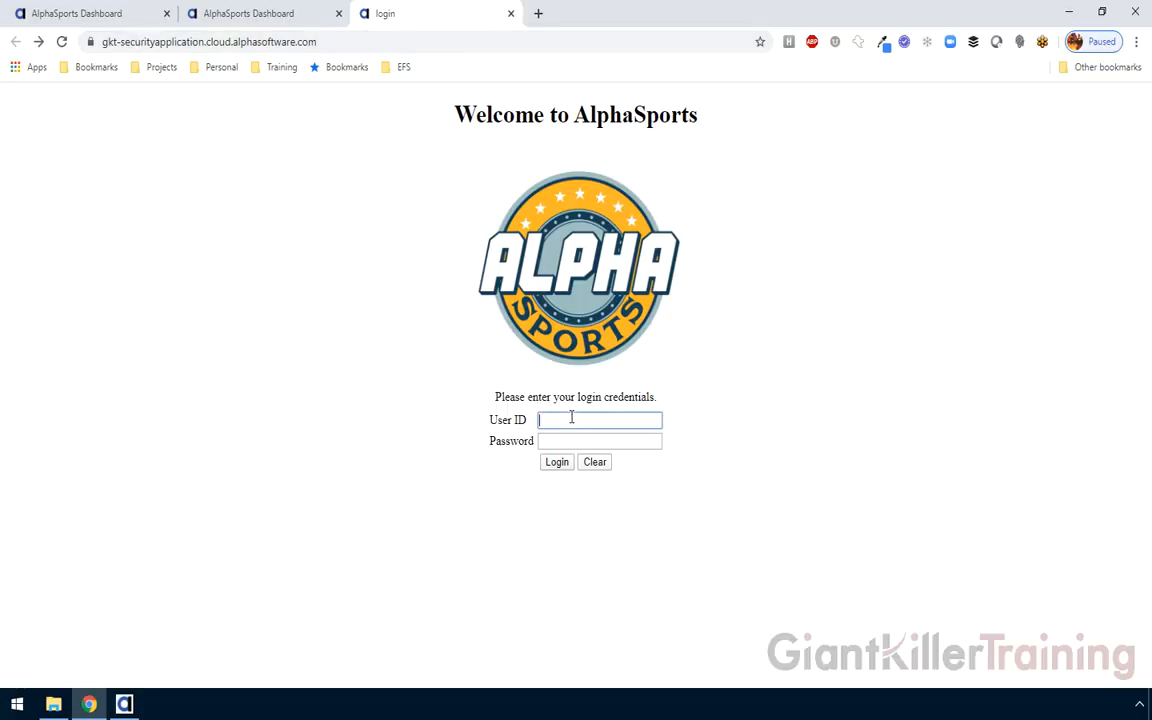
pyautogui.press('Tab')
pyautogui.write('*')
pyautogui.click(556, 463)
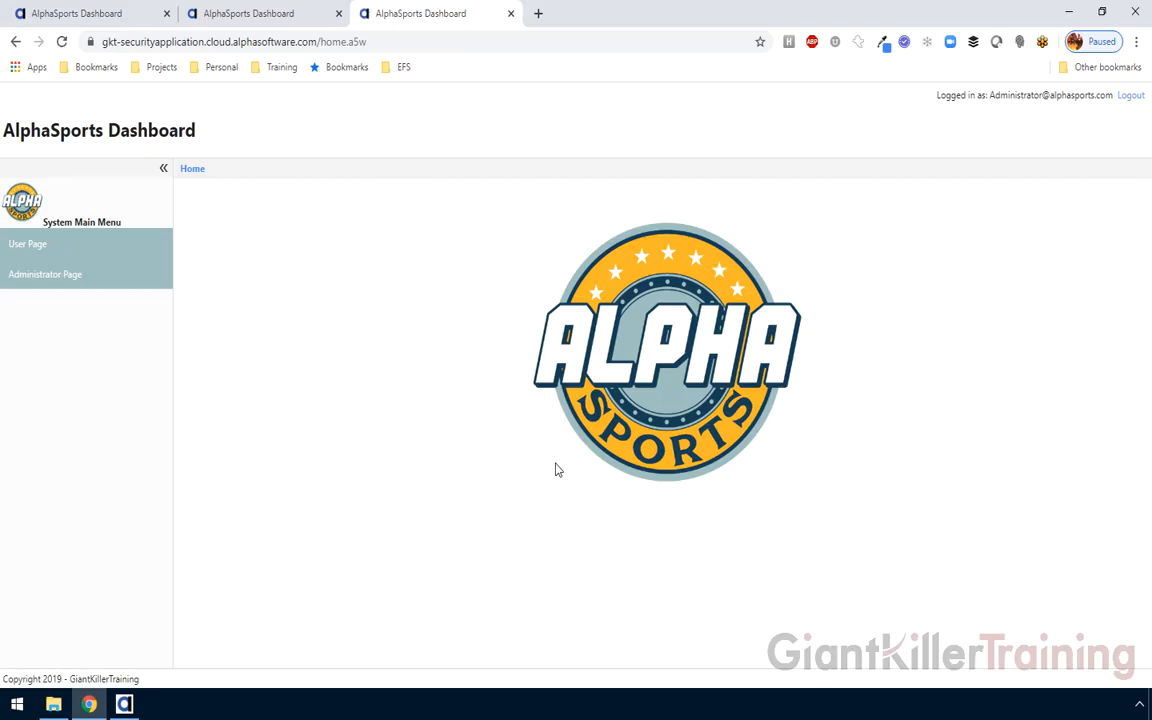
# Compare the dev and production dashboard tabs, then return to Alpha Anywhere
pyautogui.click(200, 10)
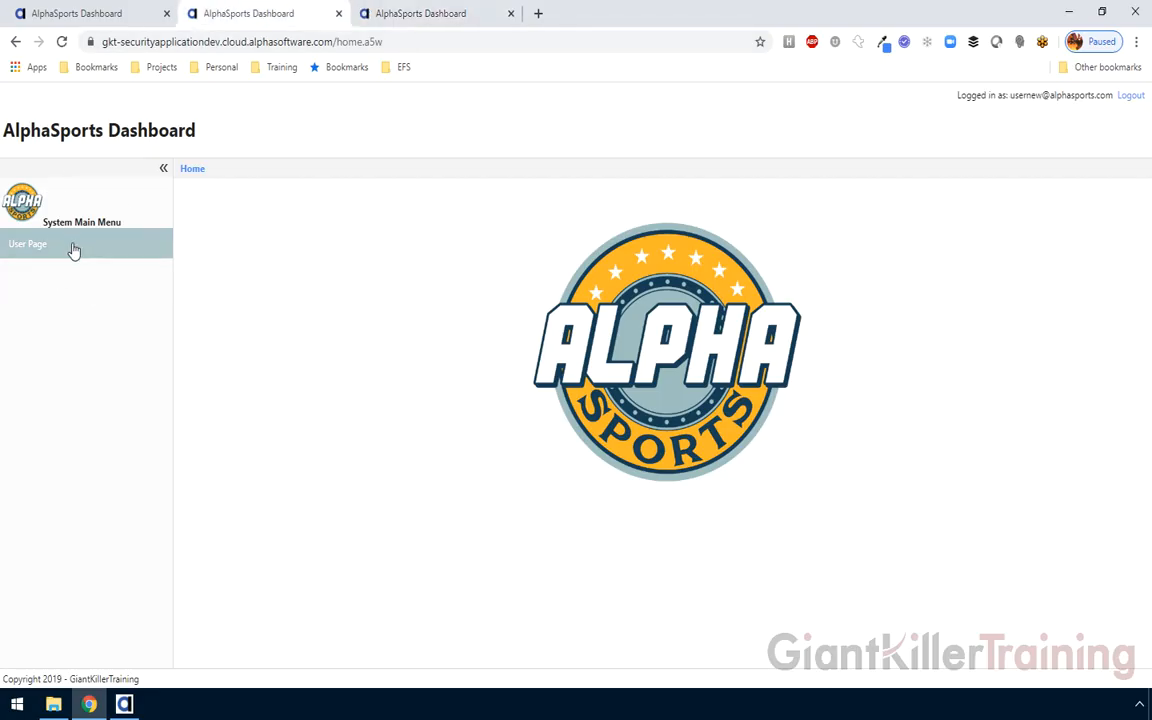
pyautogui.click(404, 18)
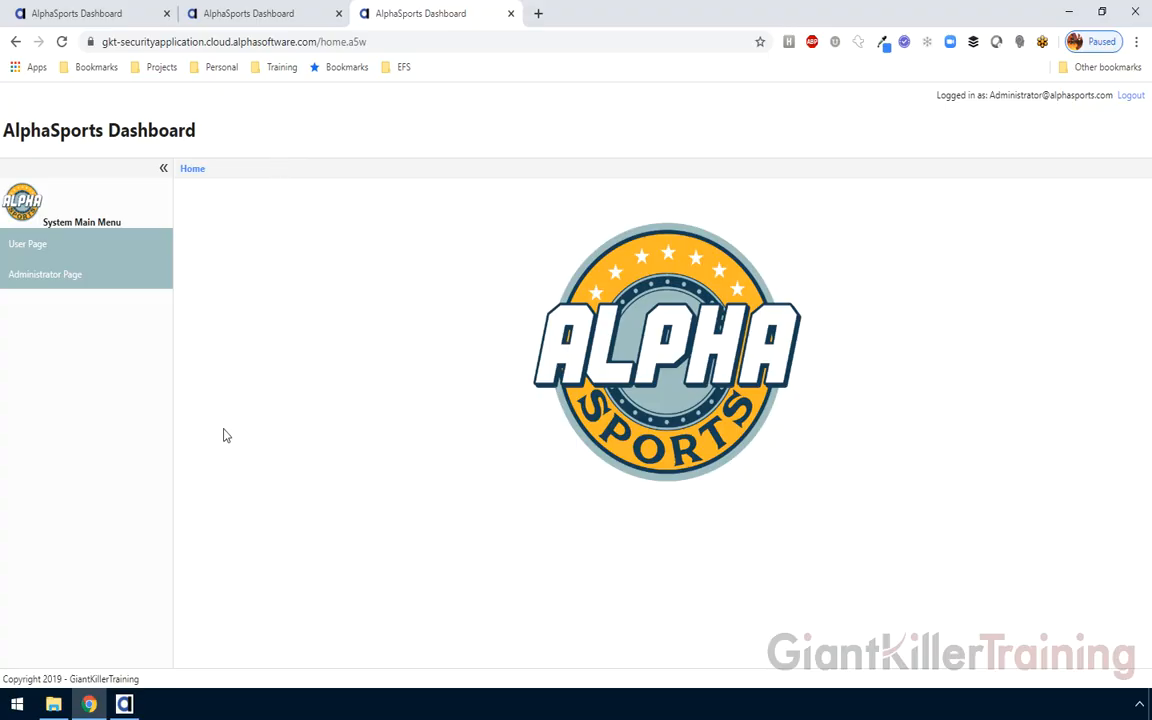
pyautogui.click(124, 706)
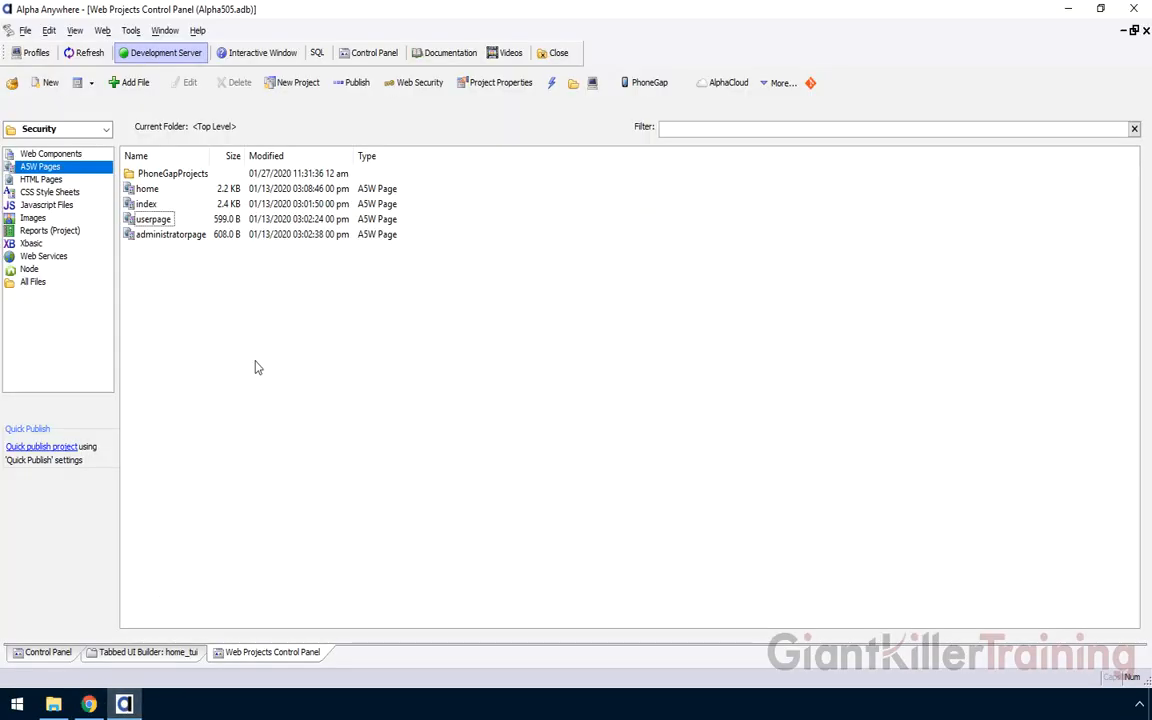
# In Web Security's Users and Groups, add a new user with its e-mail ID and password
pyautogui.click(416, 87)
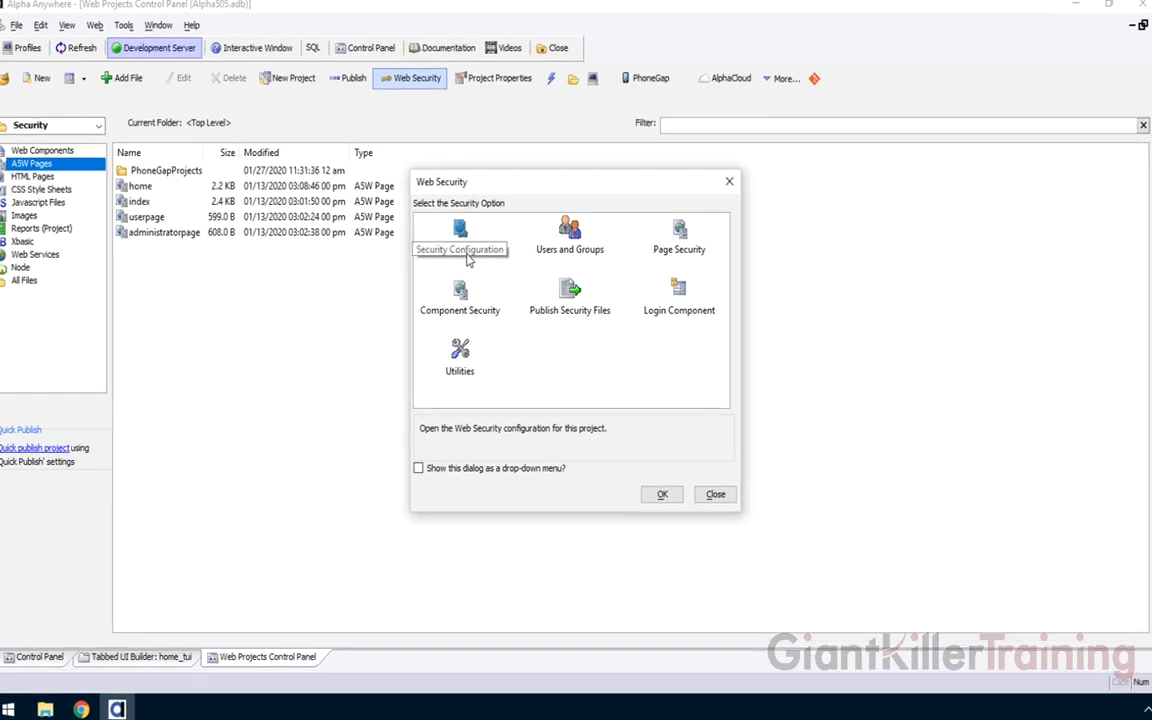
pyautogui.doubleClick(570, 238)
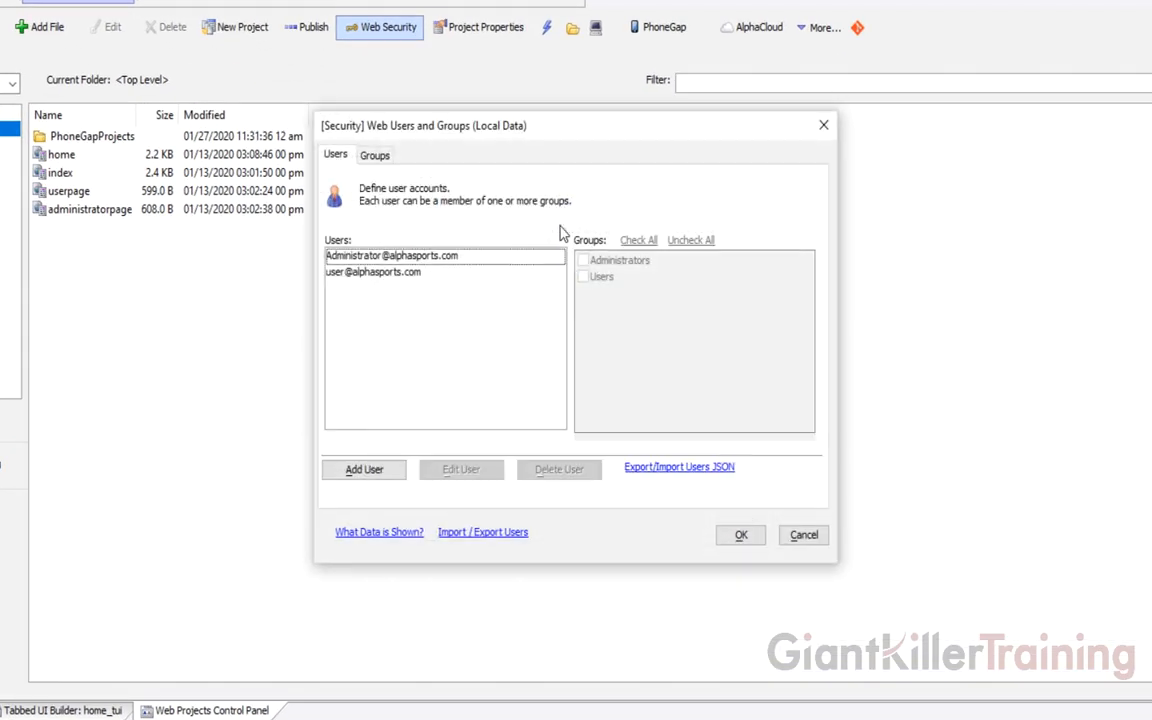
pyautogui.click(353, 468)
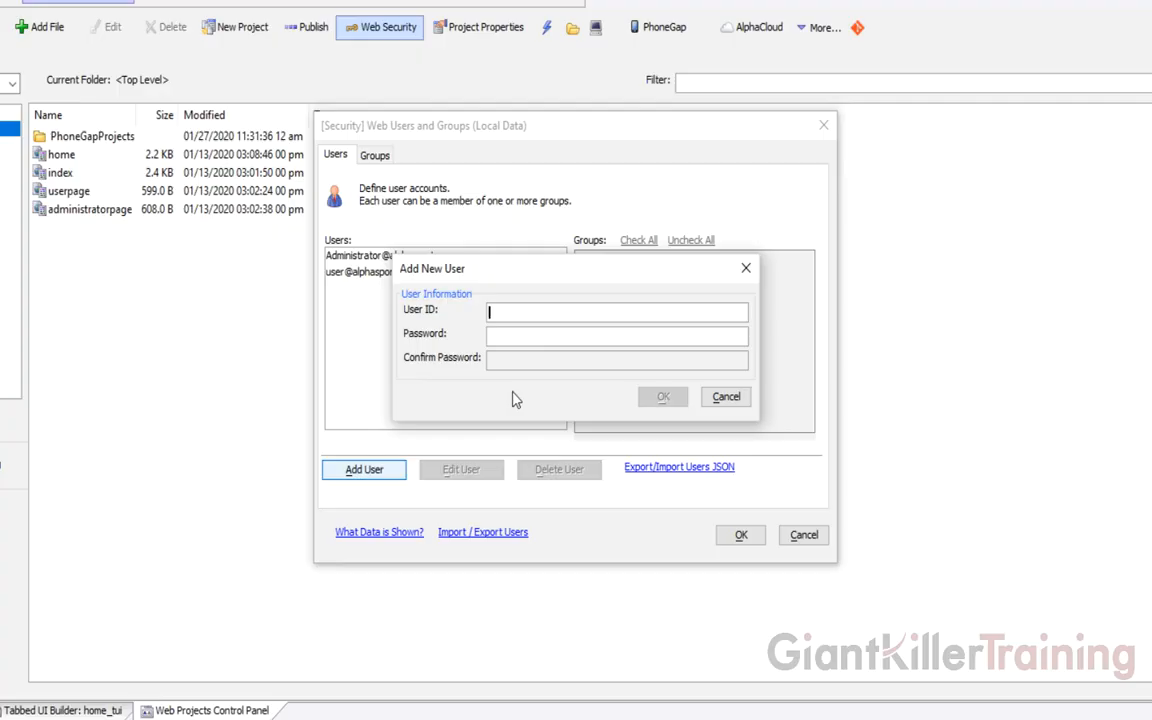
pyautogui.press('Tab')
pyautogui.write('********')
pyautogui.press('Tab')
pyautogui.write('********')
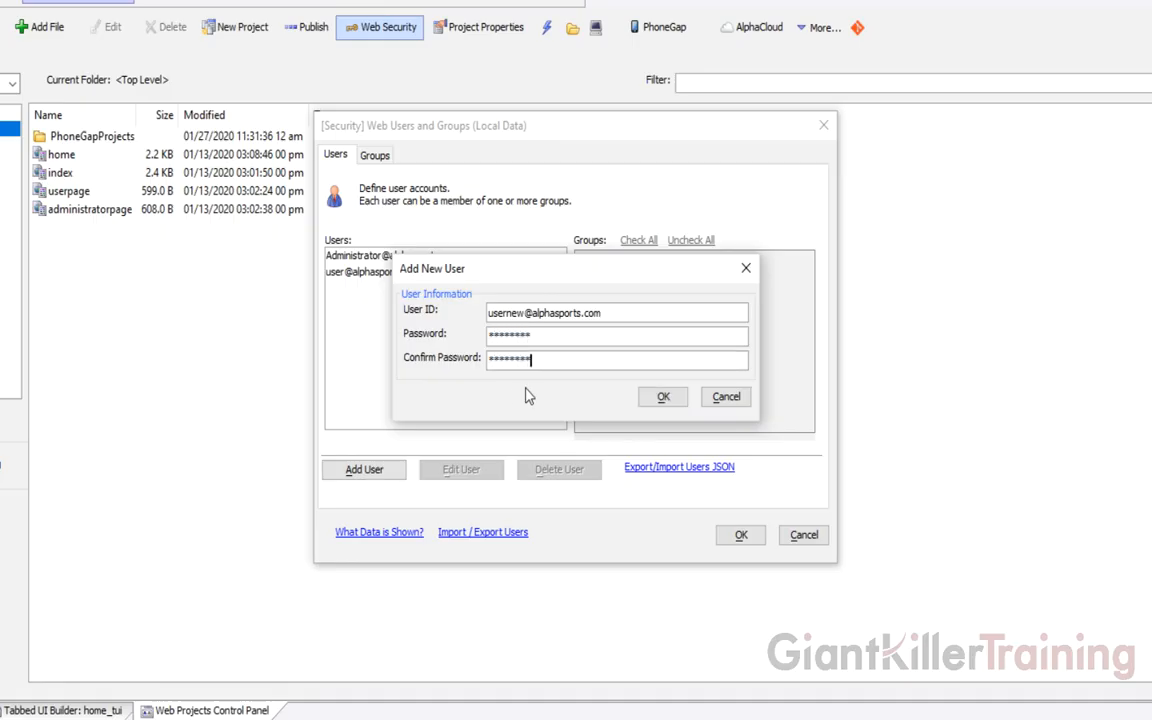
pyautogui.click(661, 396)
# Assign the new user to the Users group, save, and close web security
pyautogui.click(435, 290)
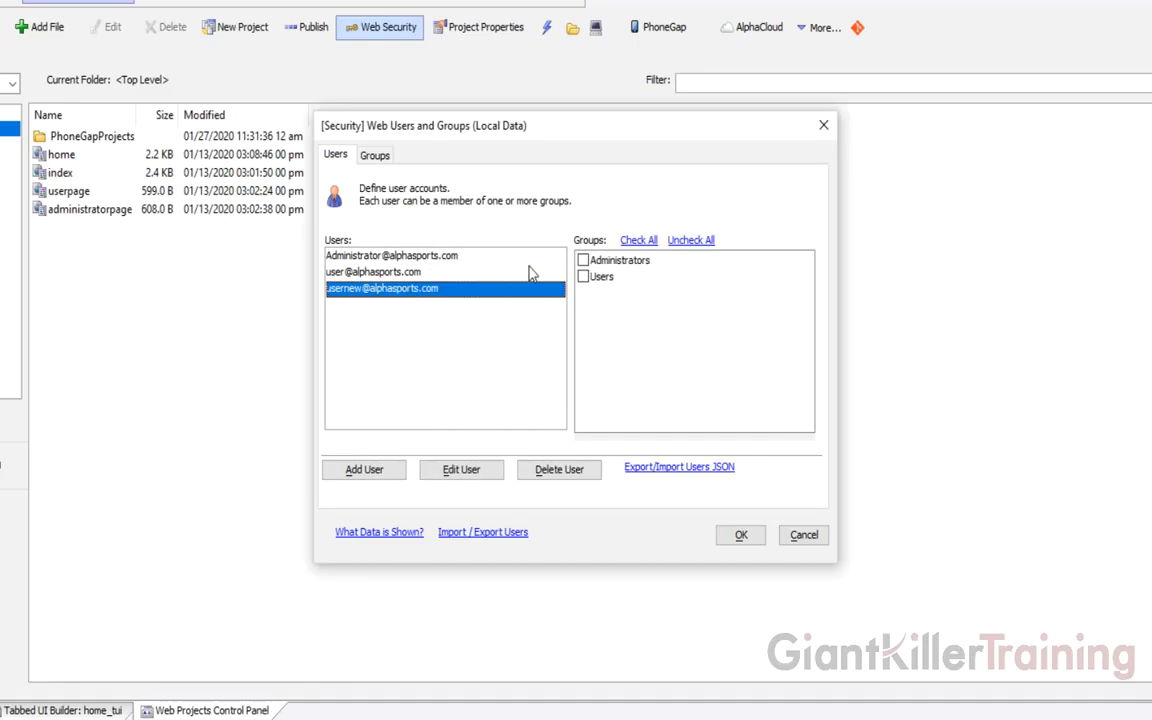
pyautogui.click(583, 276)
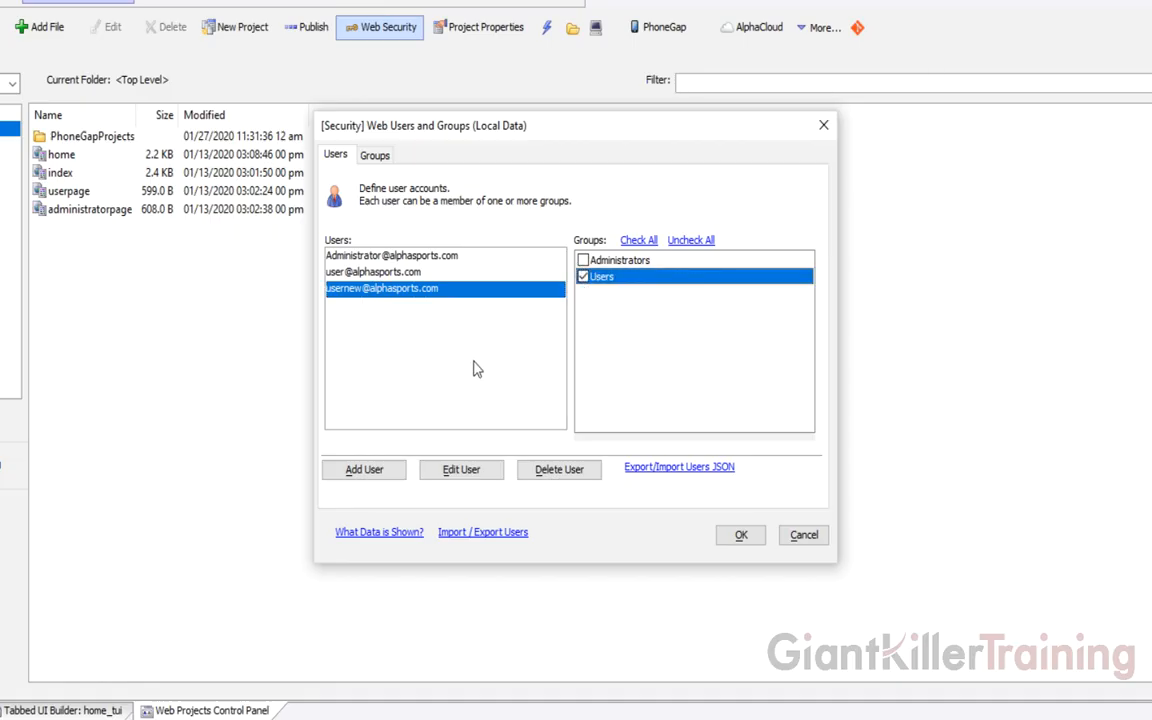
pyautogui.click(741, 535)
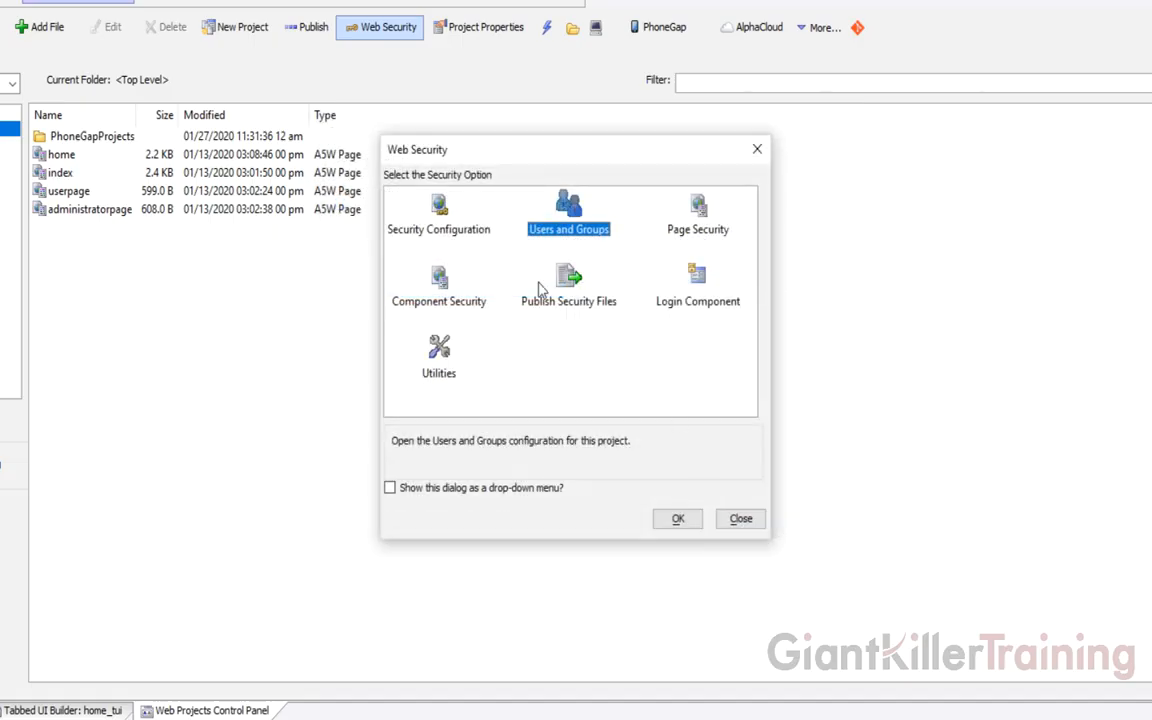
pyautogui.click(740, 518)
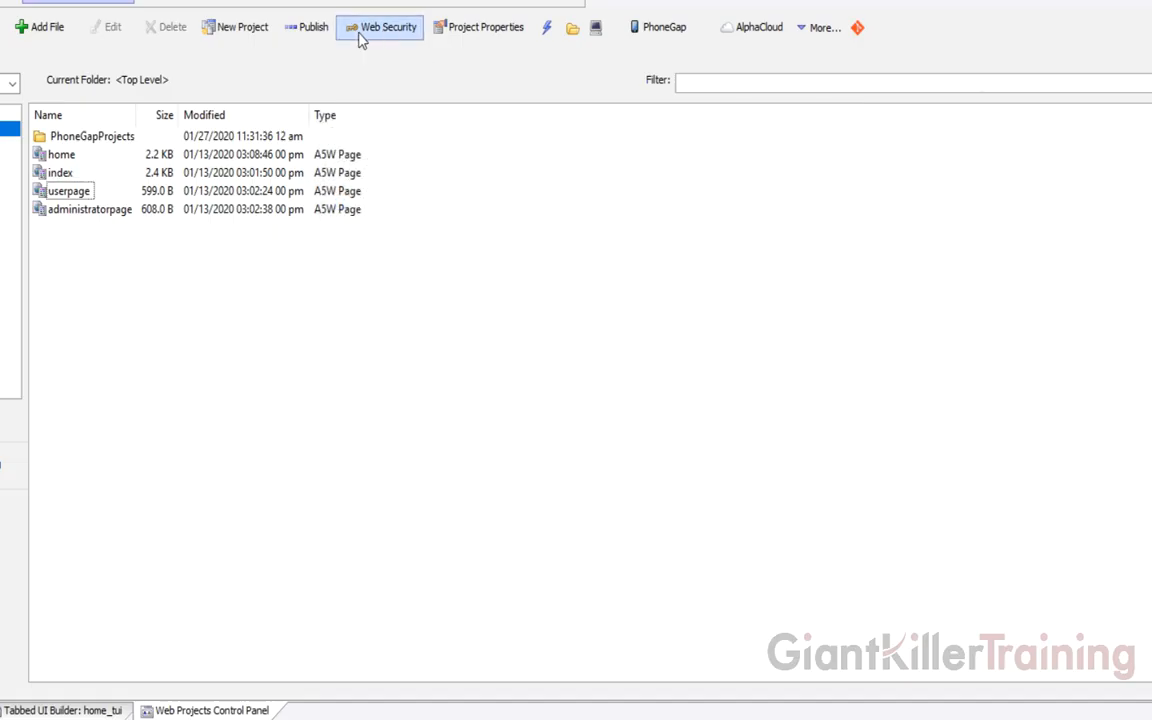
# Republish to Alpha Cloud with the Dev profile, confirming the file list, as SecurityApplication version 5
pyautogui.click(755, 28)
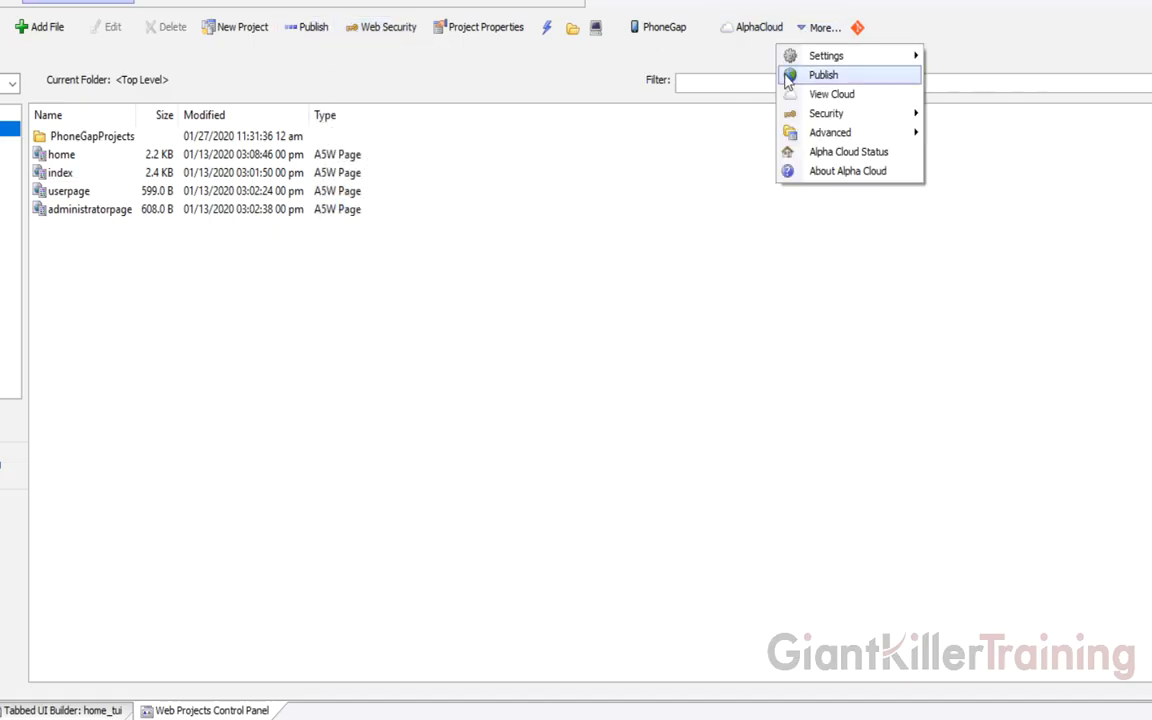
pyautogui.click(795, 78)
pyautogui.click(350, 263)
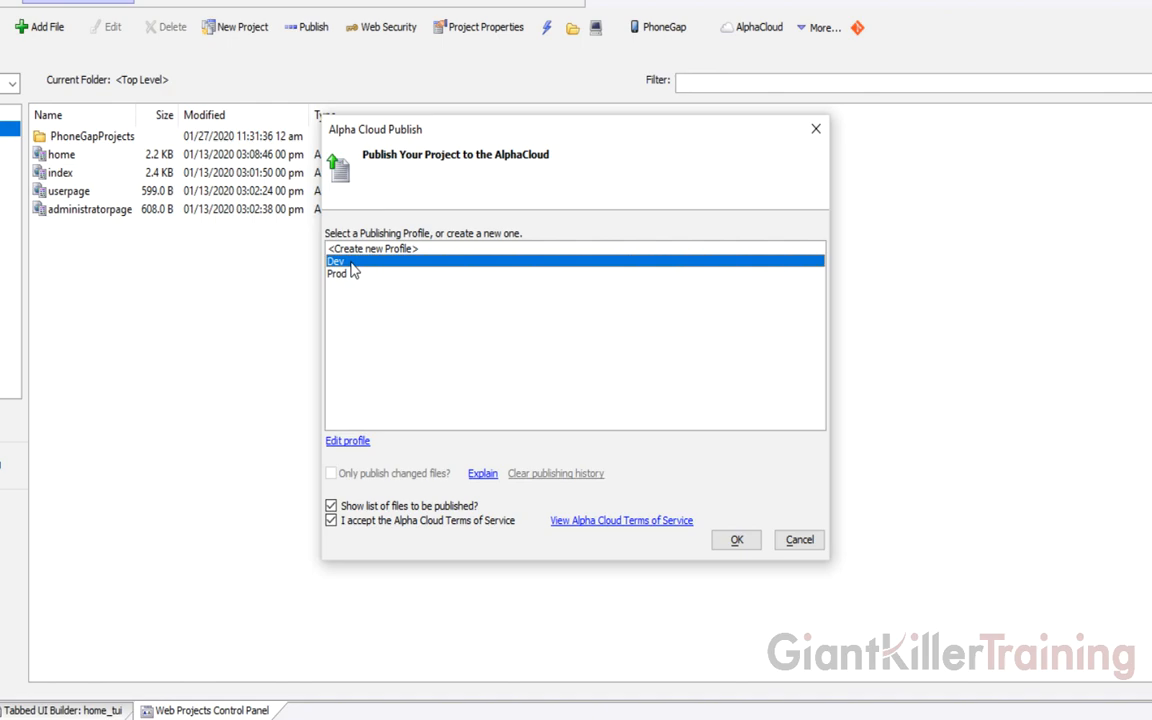
pyautogui.click(735, 540)
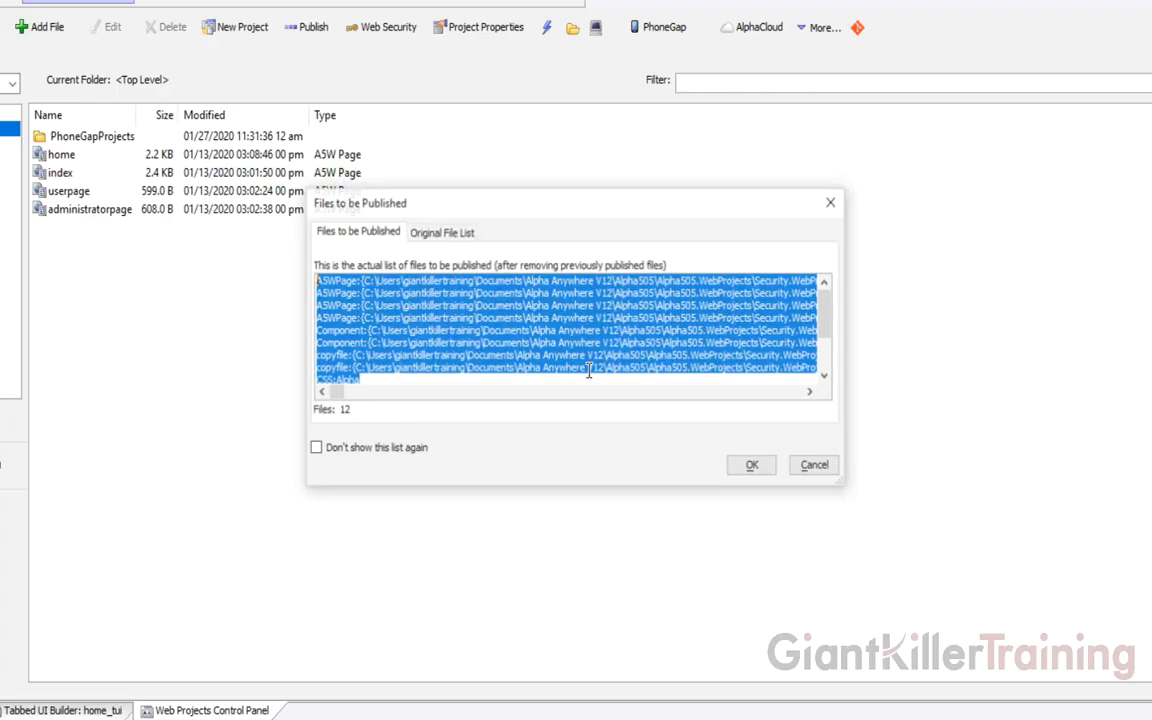
pyautogui.click(751, 465)
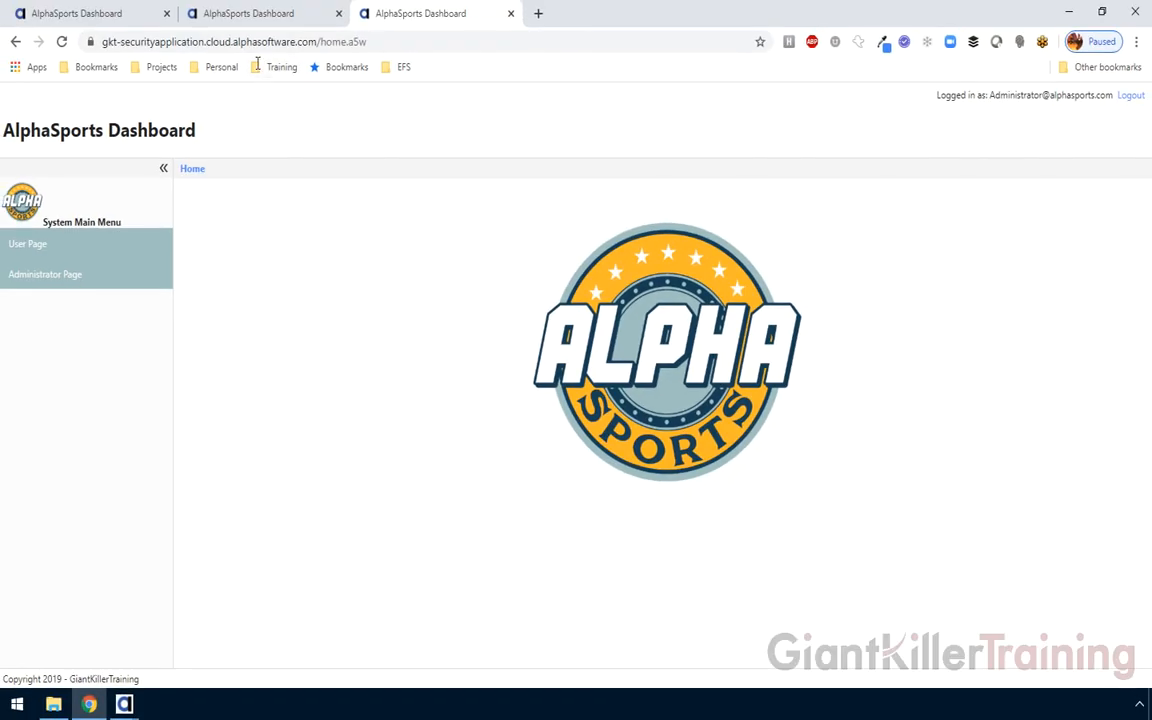
# On the dev site, log in with the new user's ID and password, reaching the User Page-only dashboard
pyautogui.click(224, 16)
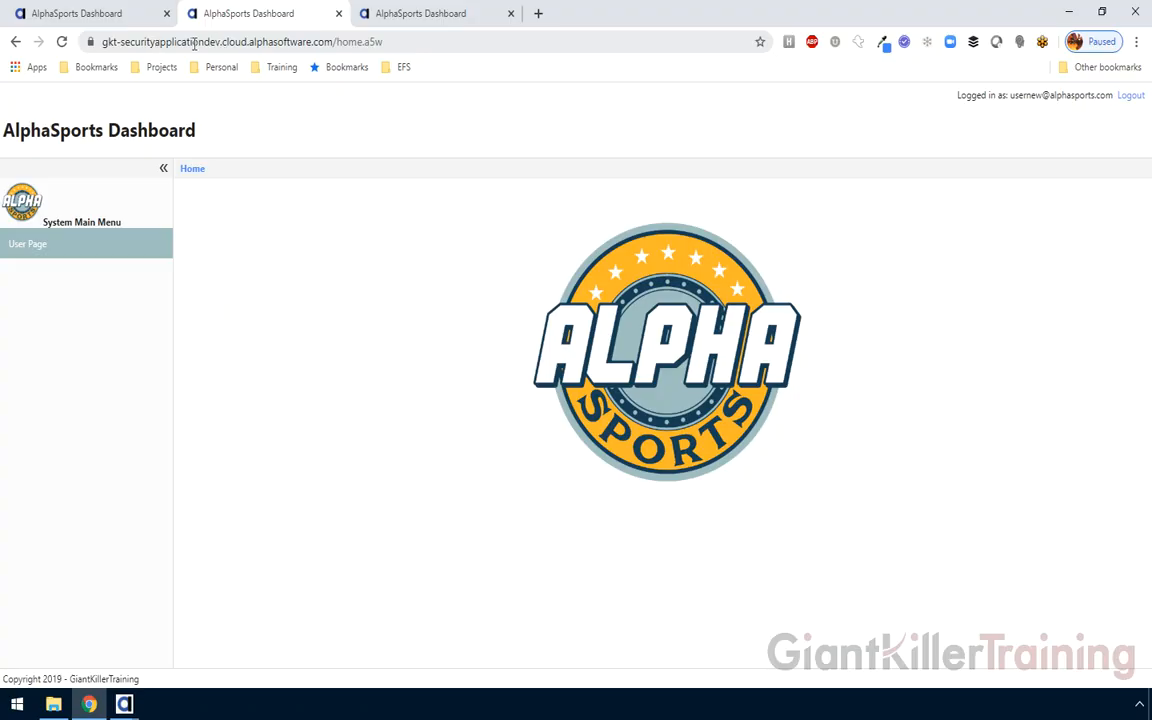
pyautogui.moveTo(718, 238)
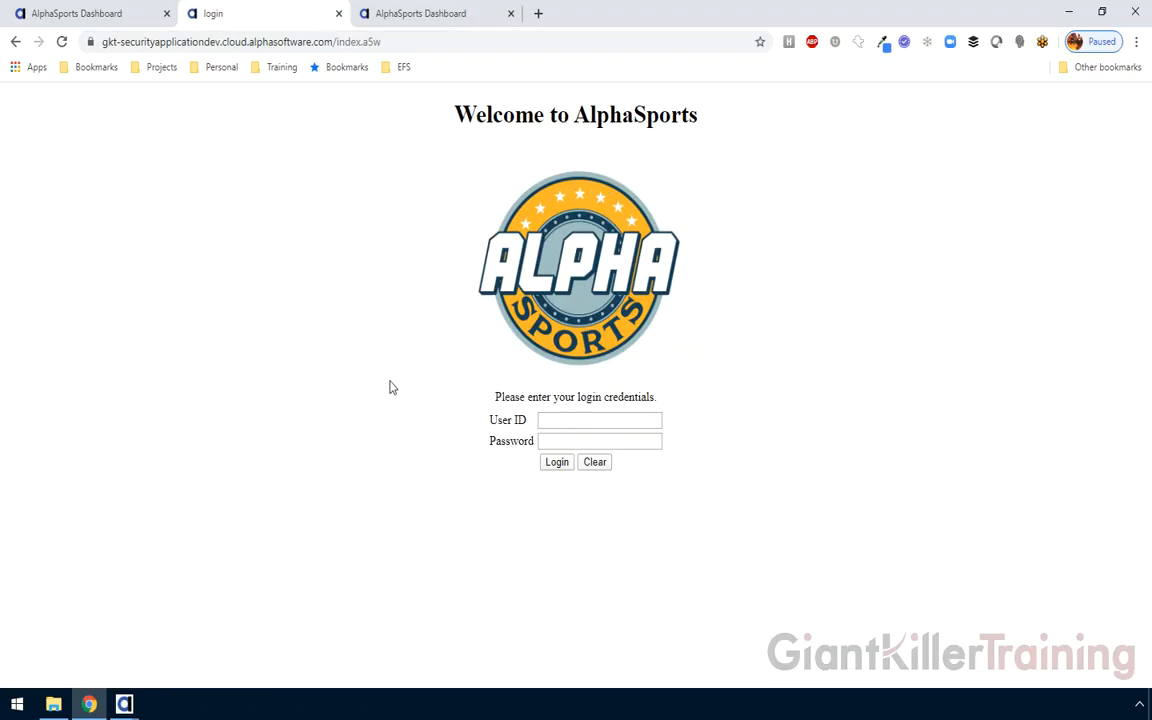
pyautogui.click(560, 420)
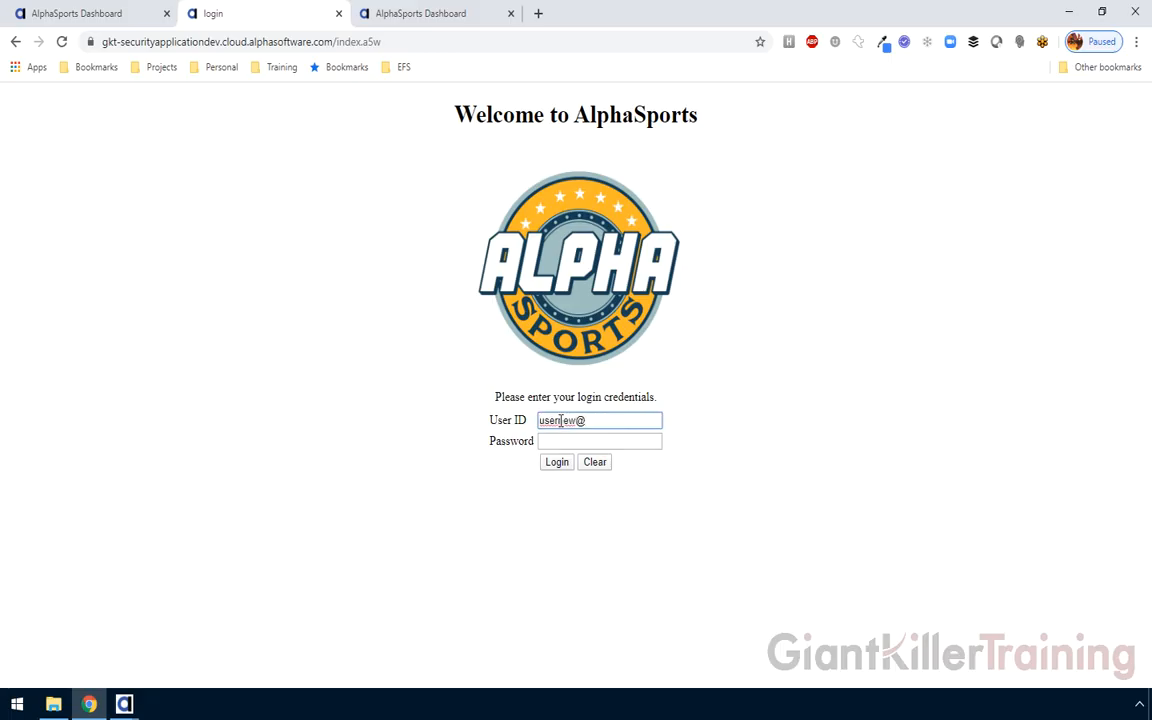
pyautogui.press('Tab')
pyautogui.write('passwor')
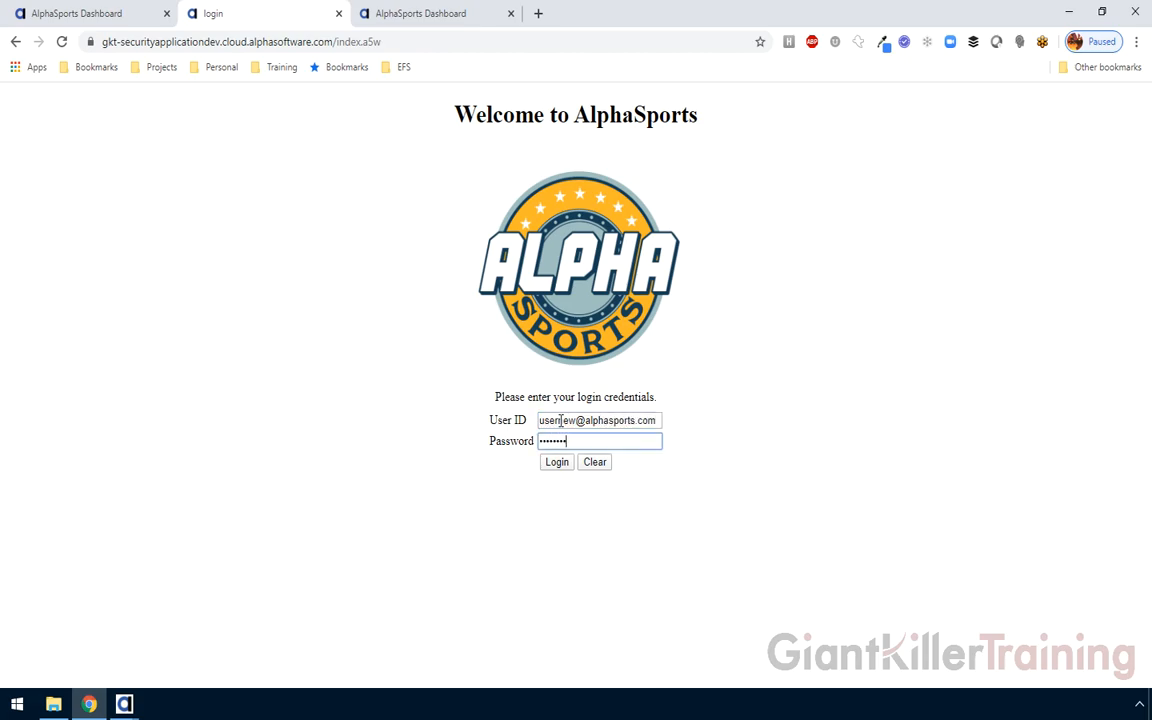
pyautogui.click(557, 464)
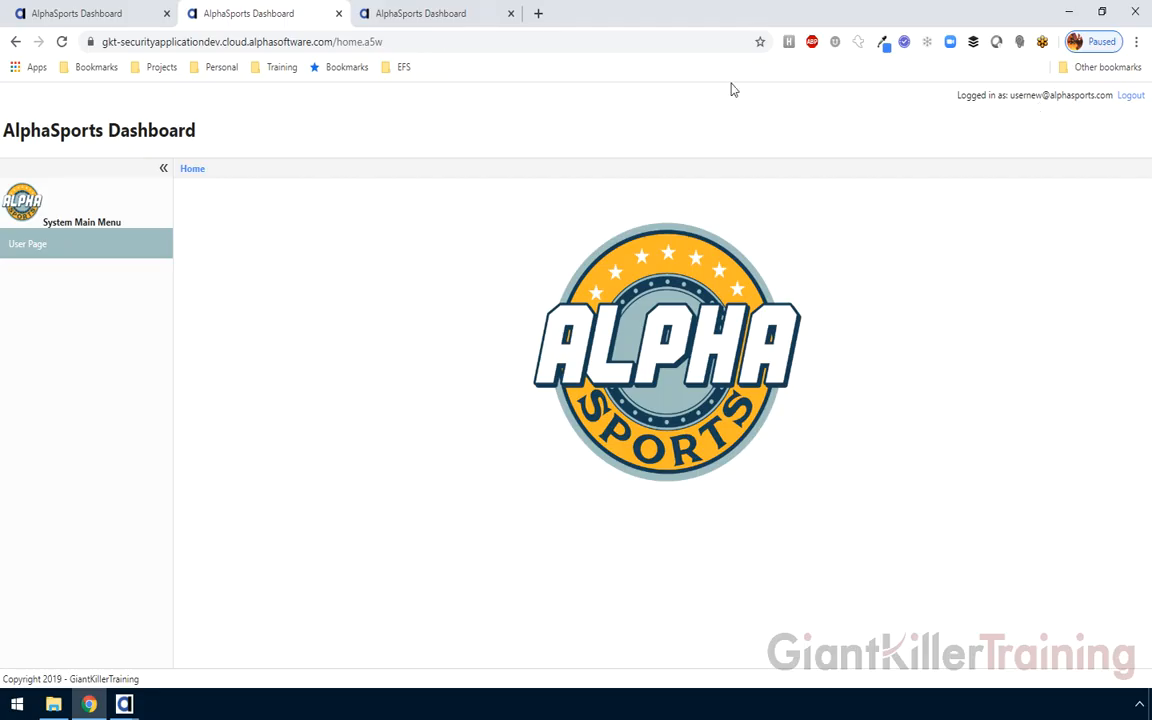
pyautogui.click(428, 20)
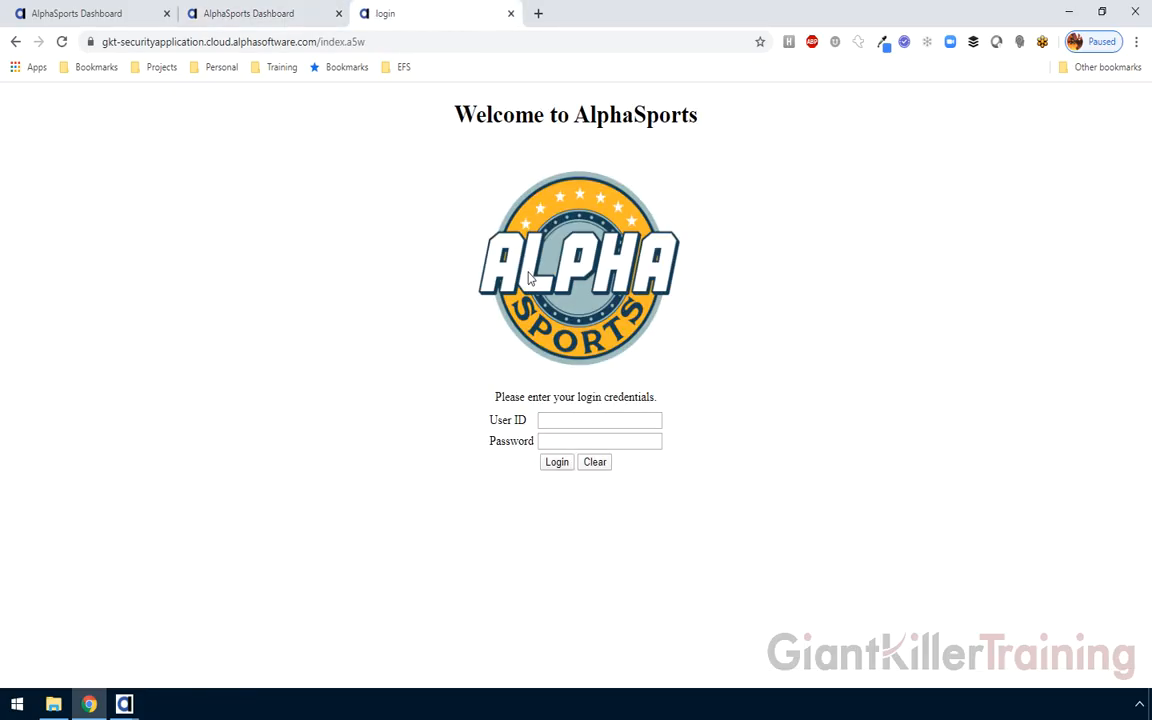
# Attempt the new user's login on production, rejected as incorrect, then return to Alpha Anywhere's publish results
pyautogui.click(547, 420)
pyautogui.write('••••••••')
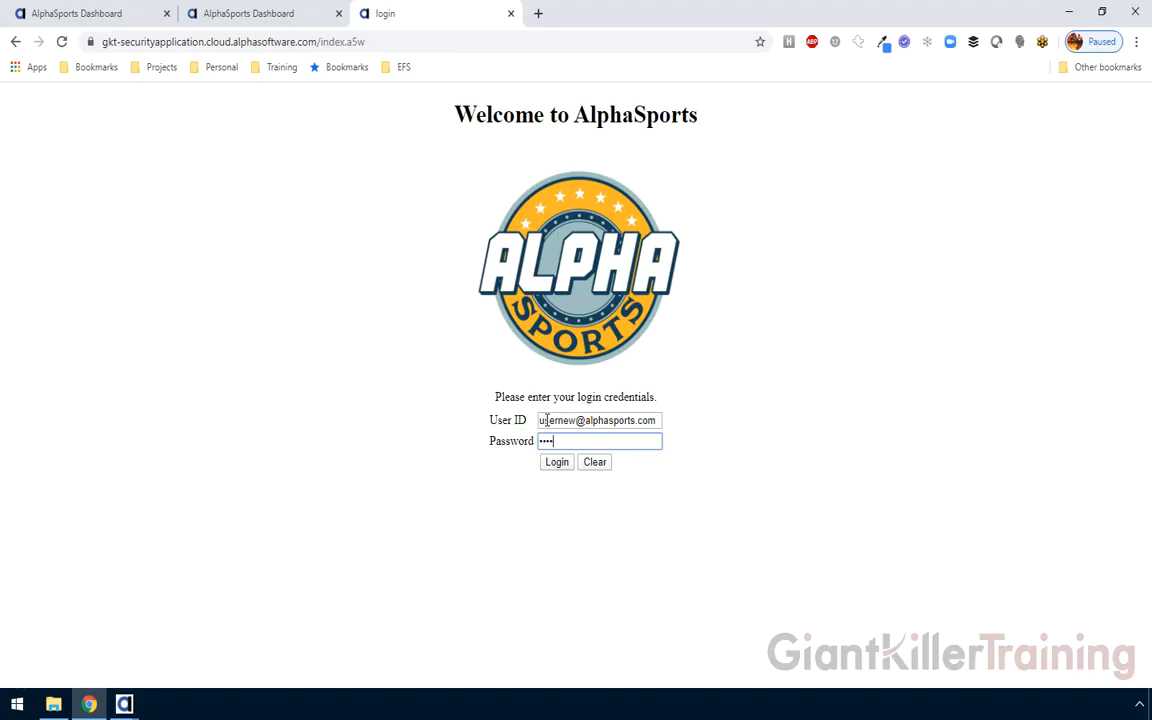
pyautogui.click(556, 463)
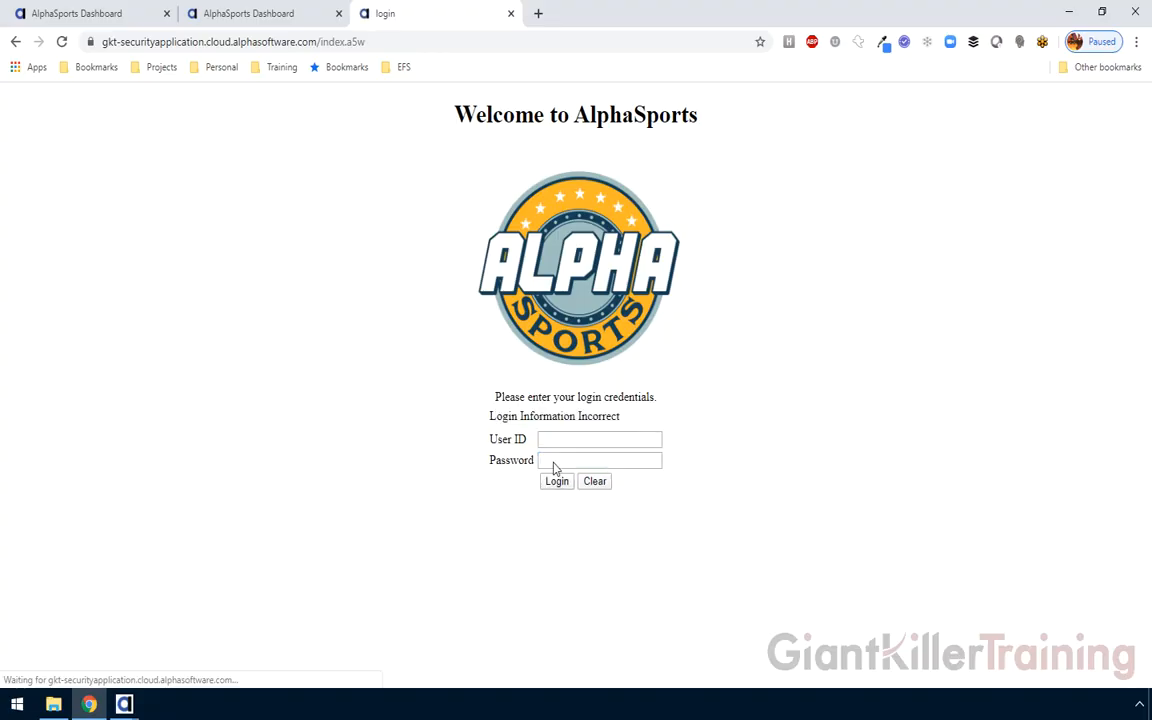
pyautogui.click(563, 440)
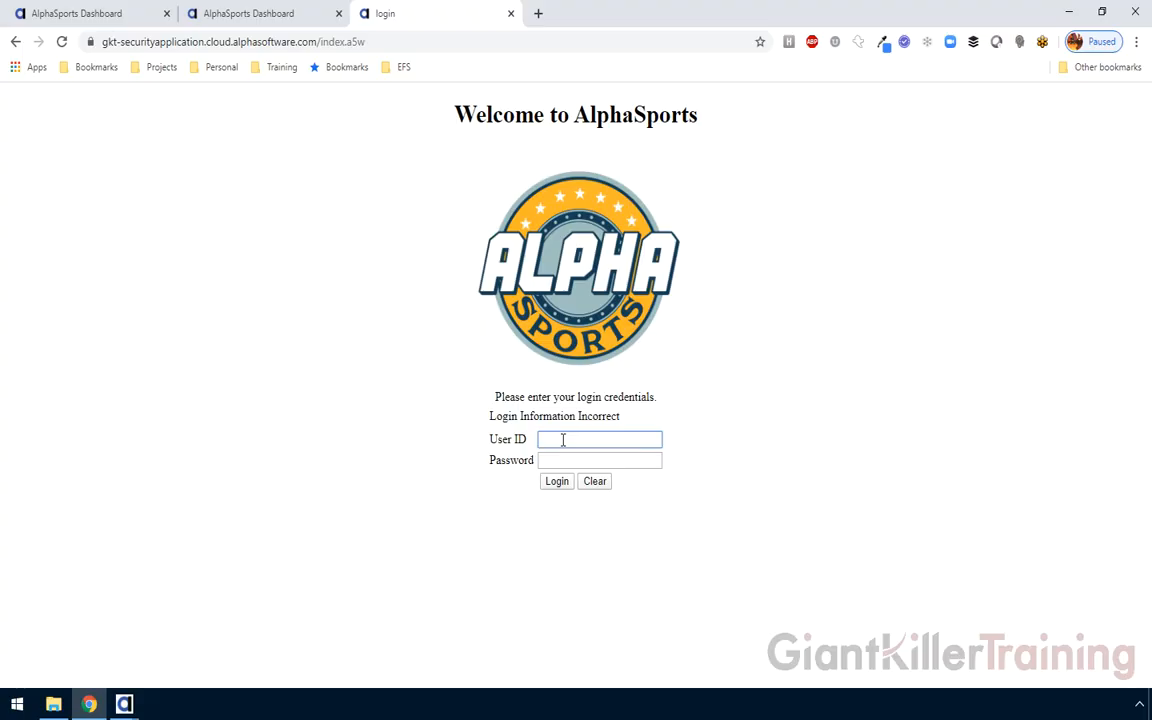
pyautogui.click(124, 704)
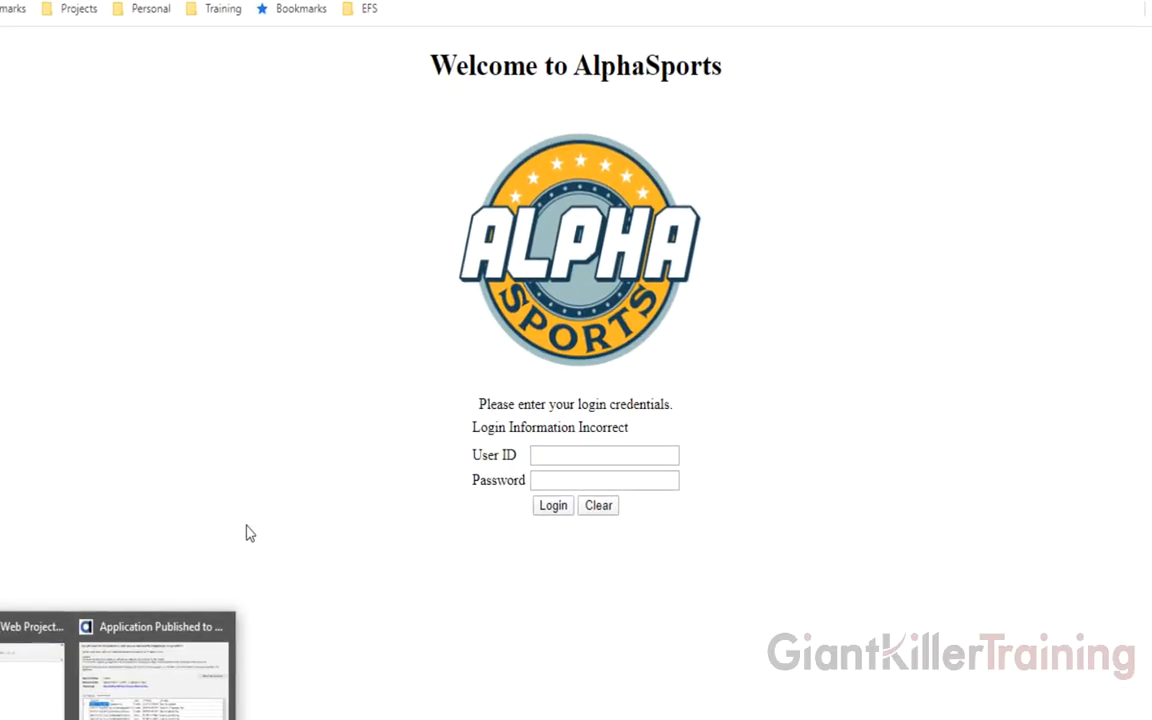
pyautogui.click(193, 648)
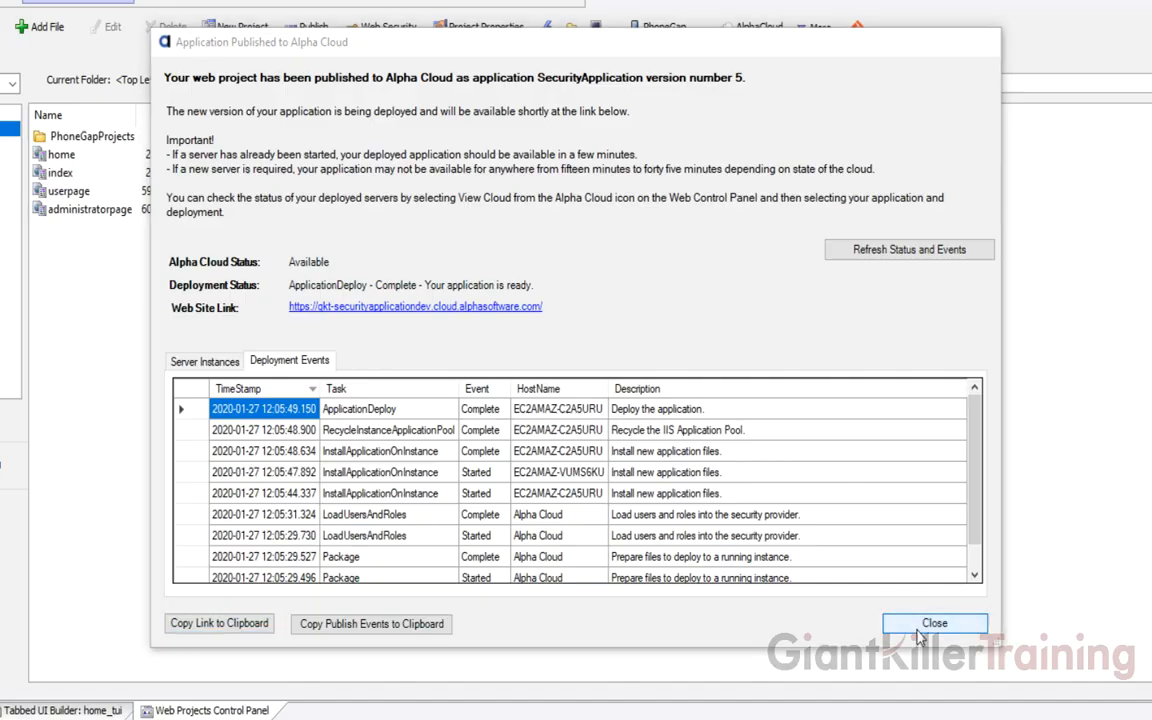
# Close the publish results and open the Prod profile's advanced Alpha Cloud publish settings
pyautogui.click(919, 630)
pyautogui.click(759, 27)
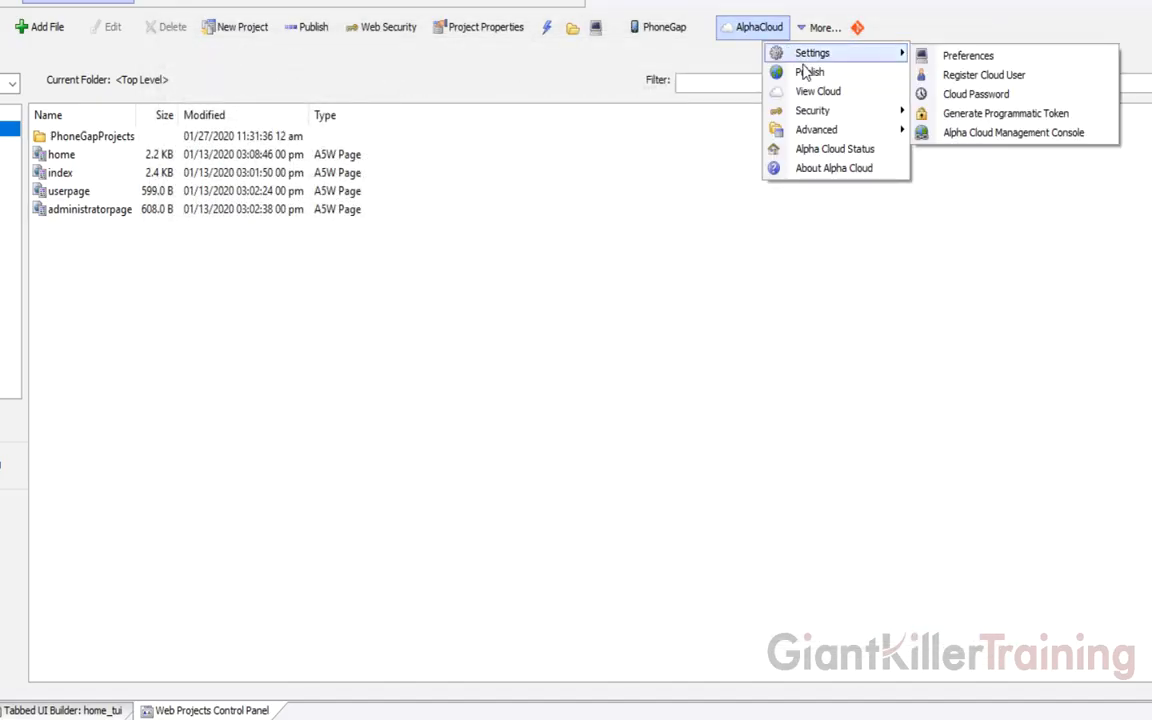
pyautogui.click(808, 72)
pyautogui.click(336, 273)
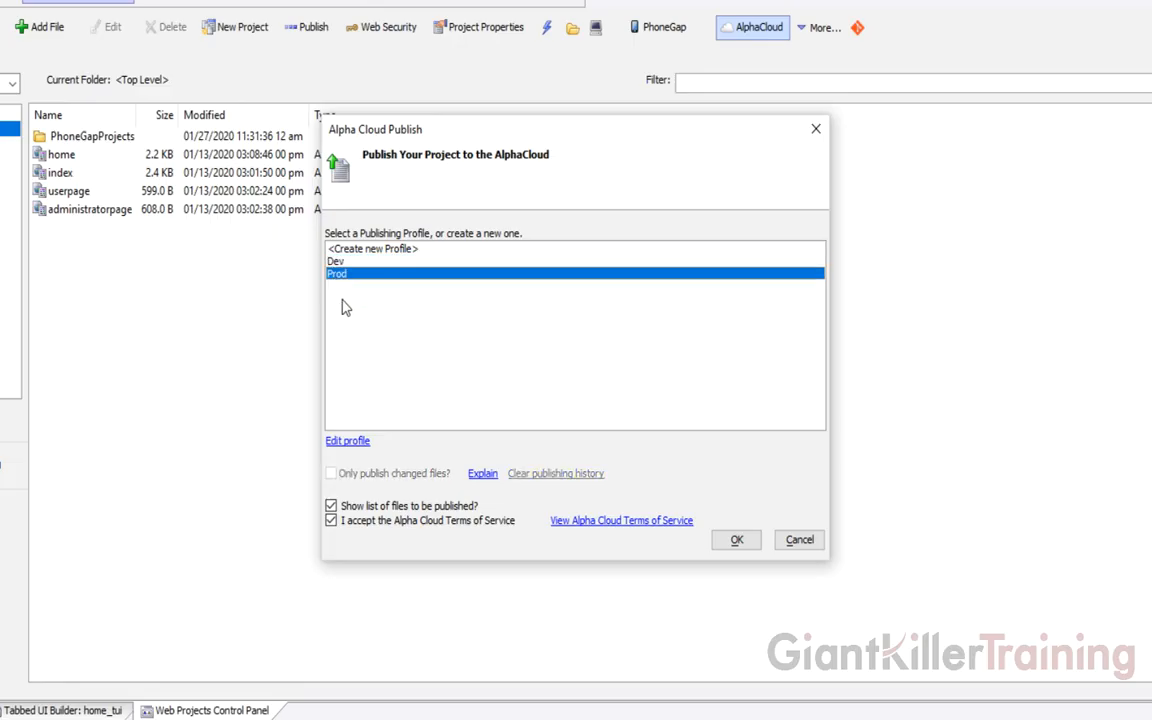
pyautogui.click(358, 443)
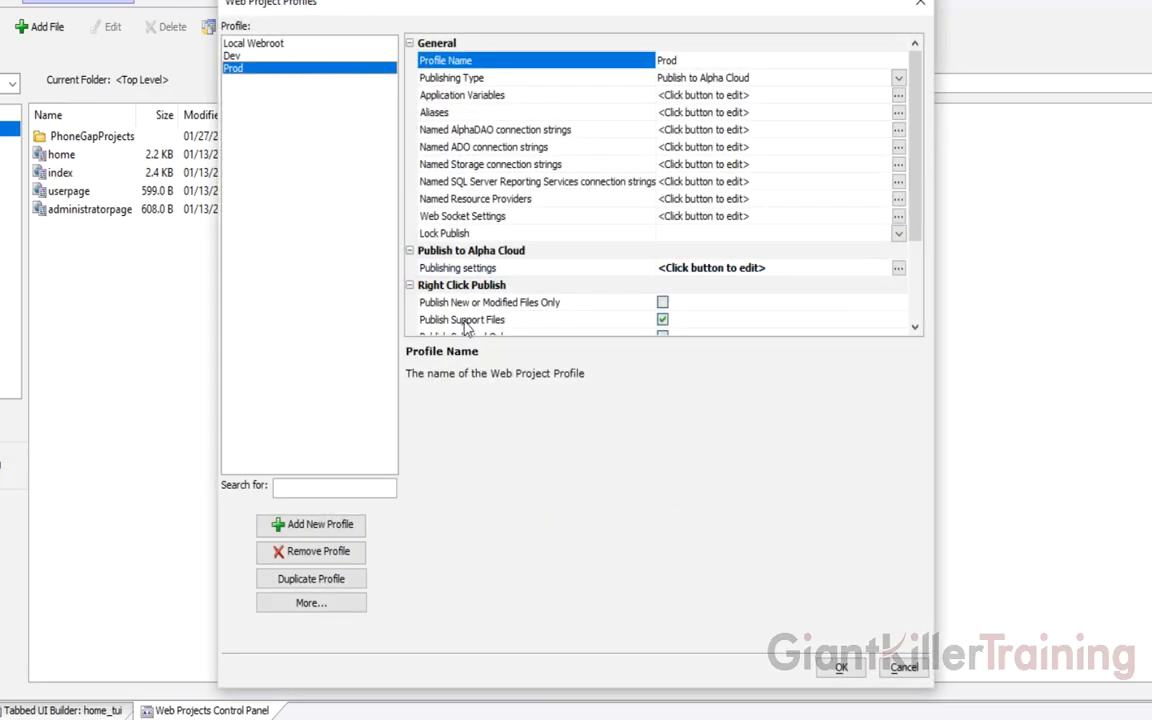
pyautogui.click(490, 268)
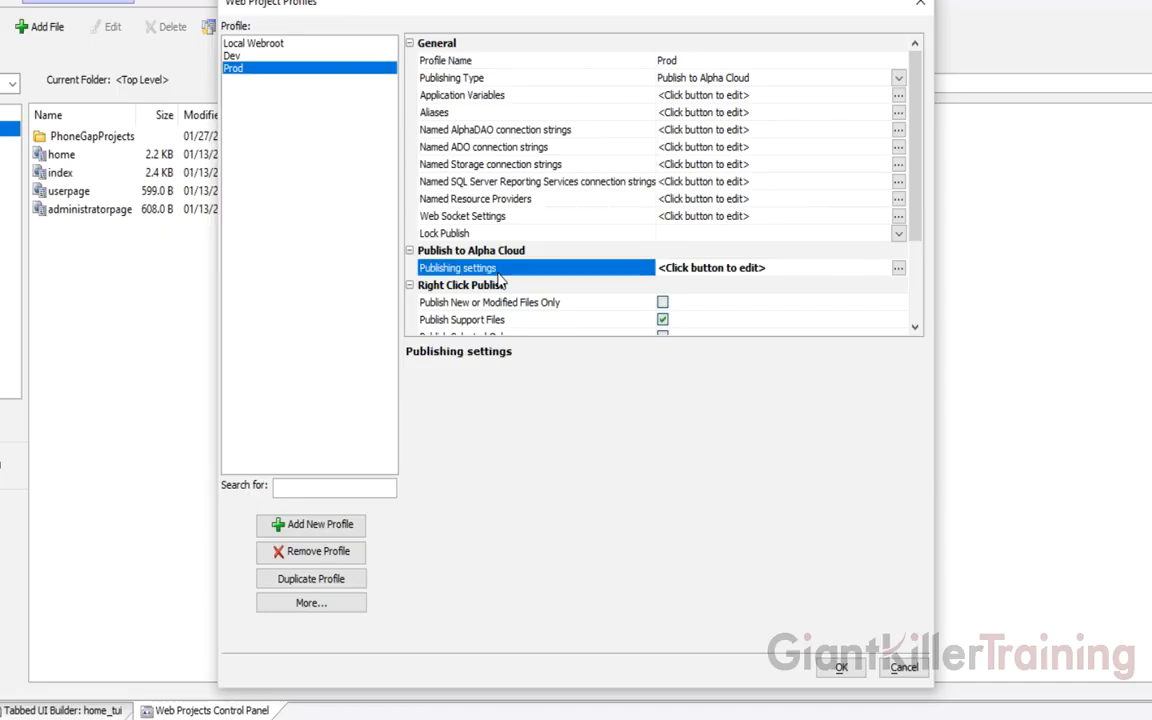
pyautogui.doubleClick(498, 277)
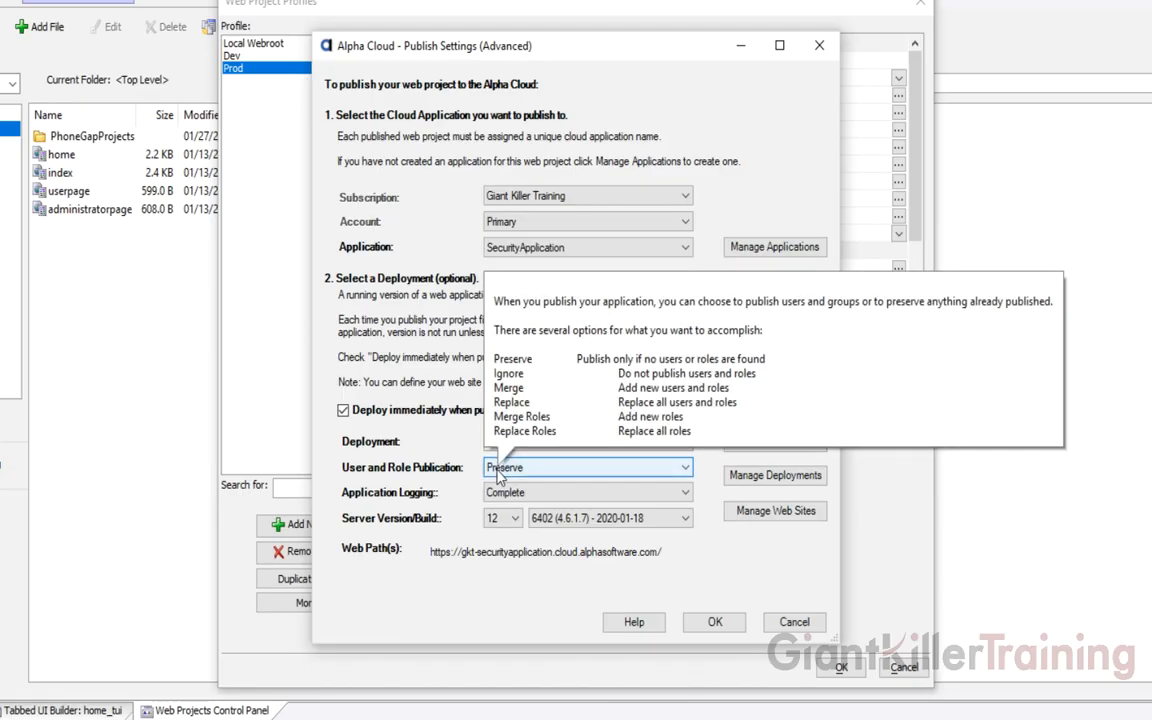
# Leave User and Role Publication at Preserve and open Manage Deployments showing Prod at version 4
pyautogui.click(499, 470)
pyautogui.click(449, 449)
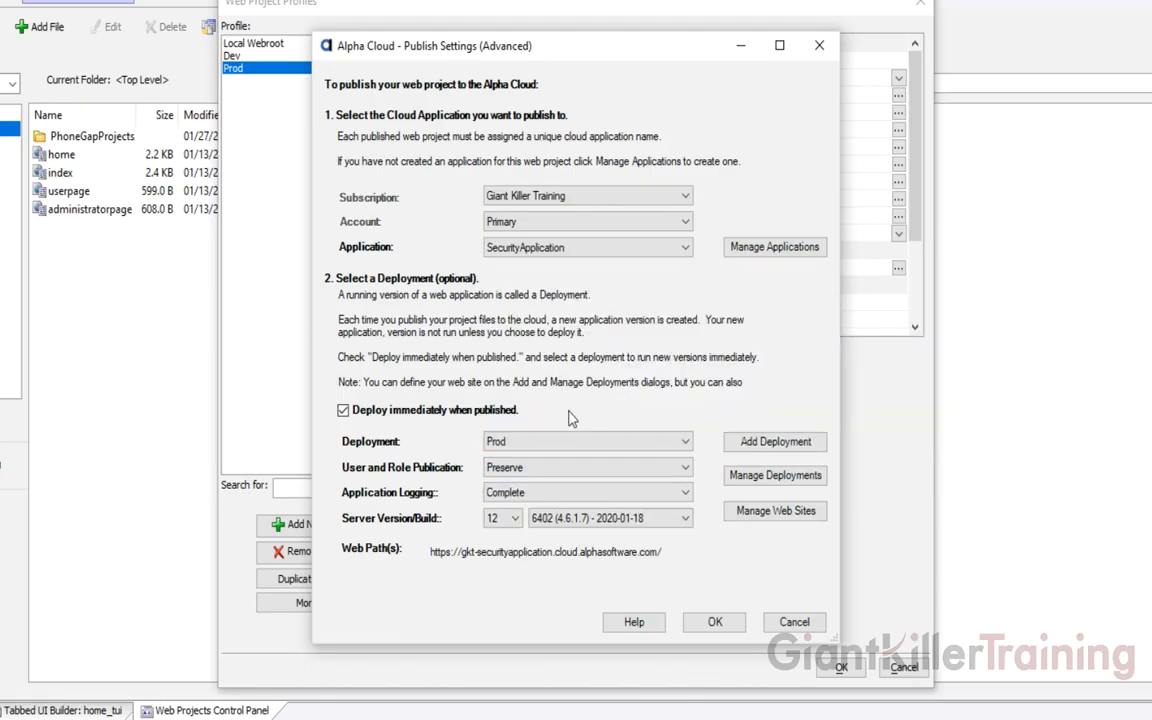
pyautogui.click(772, 477)
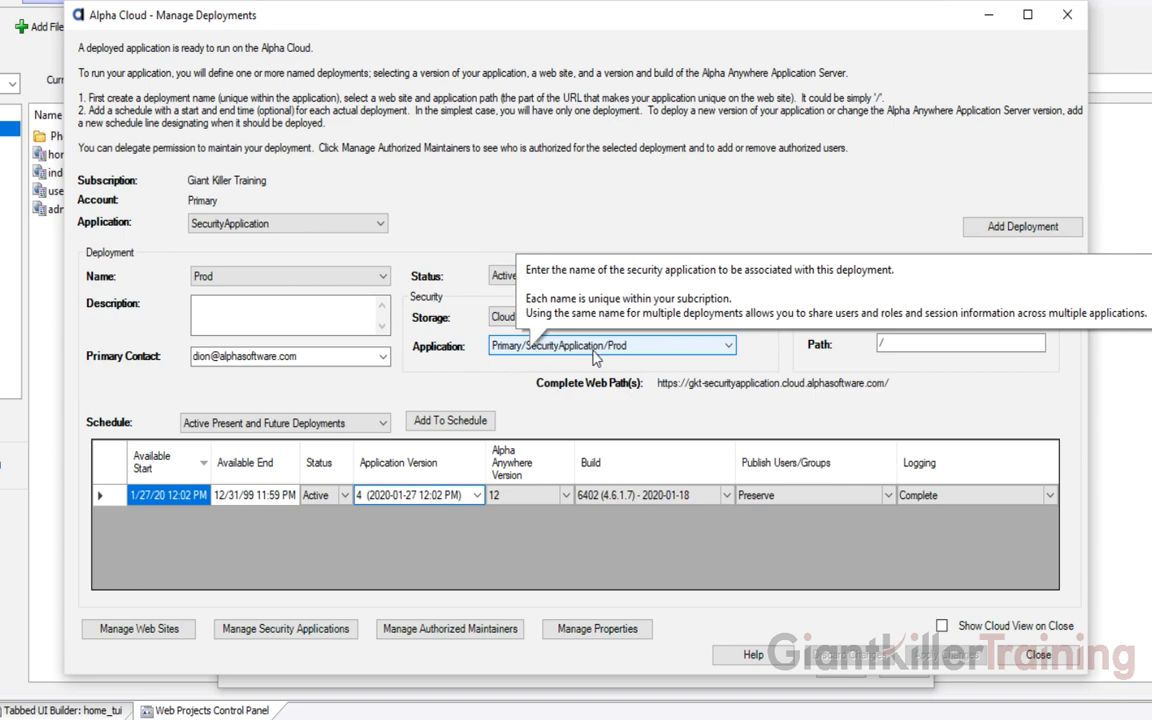
# Assign the Primary/SecurityApplication/Dev security application to the Prod deployment and apply the change
pyautogui.click(732, 345)
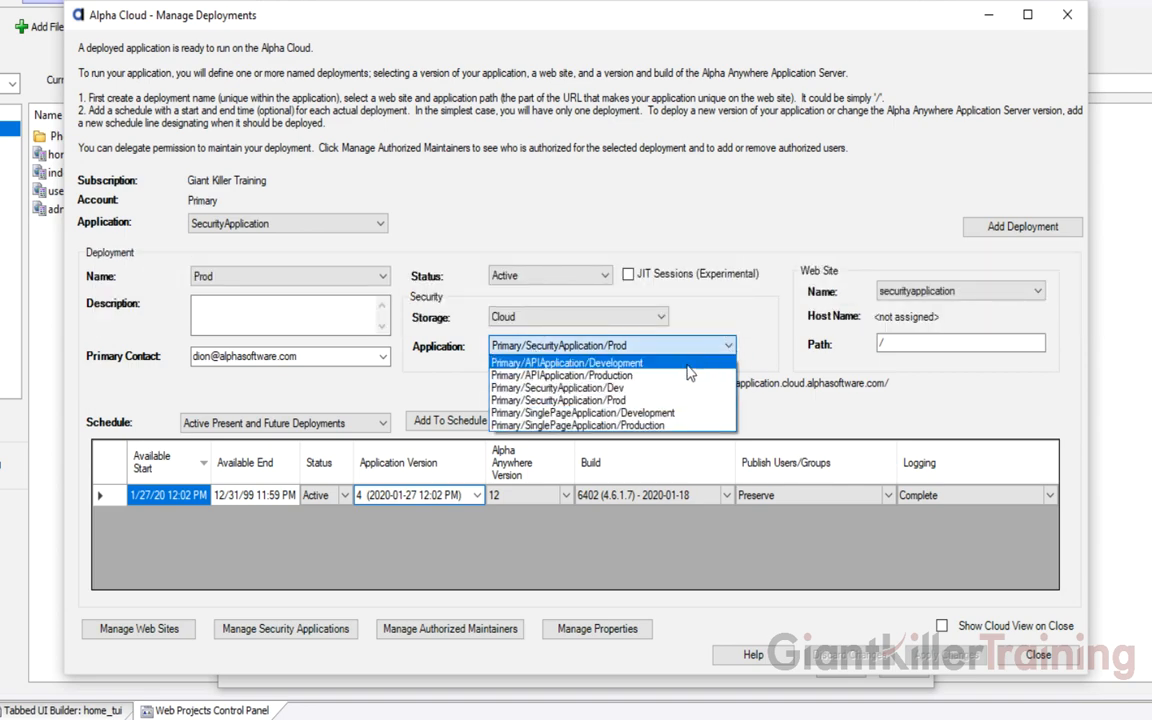
pyautogui.click(600, 388)
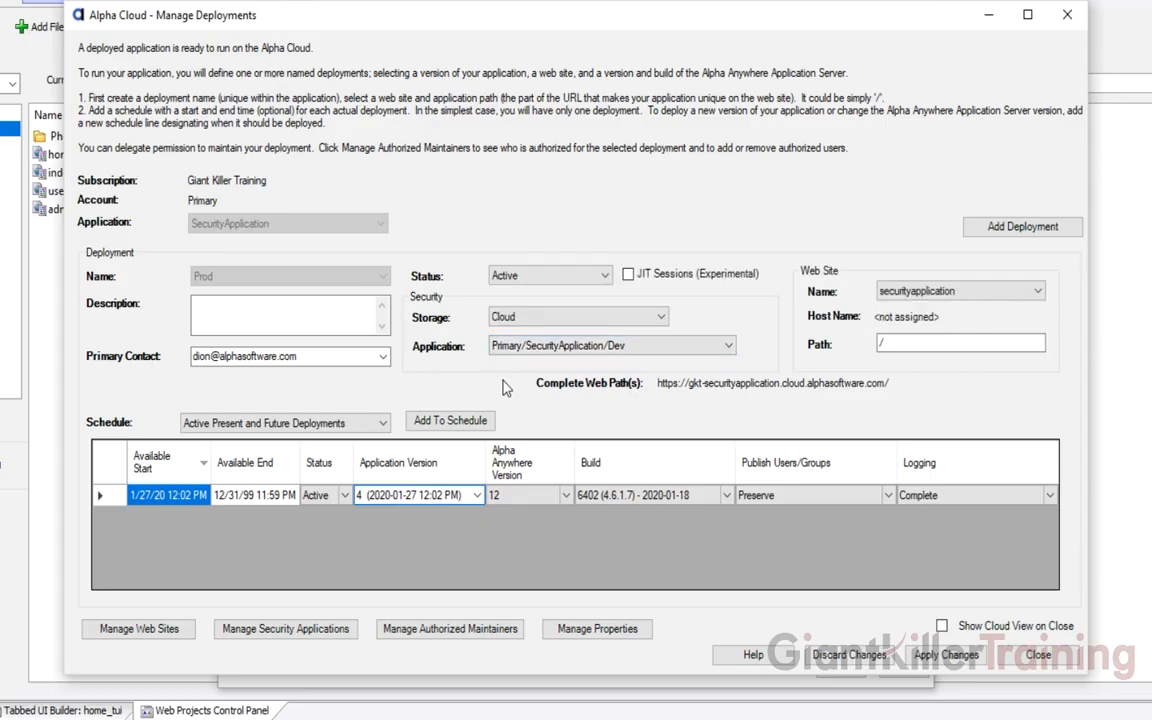
pyautogui.click(935, 656)
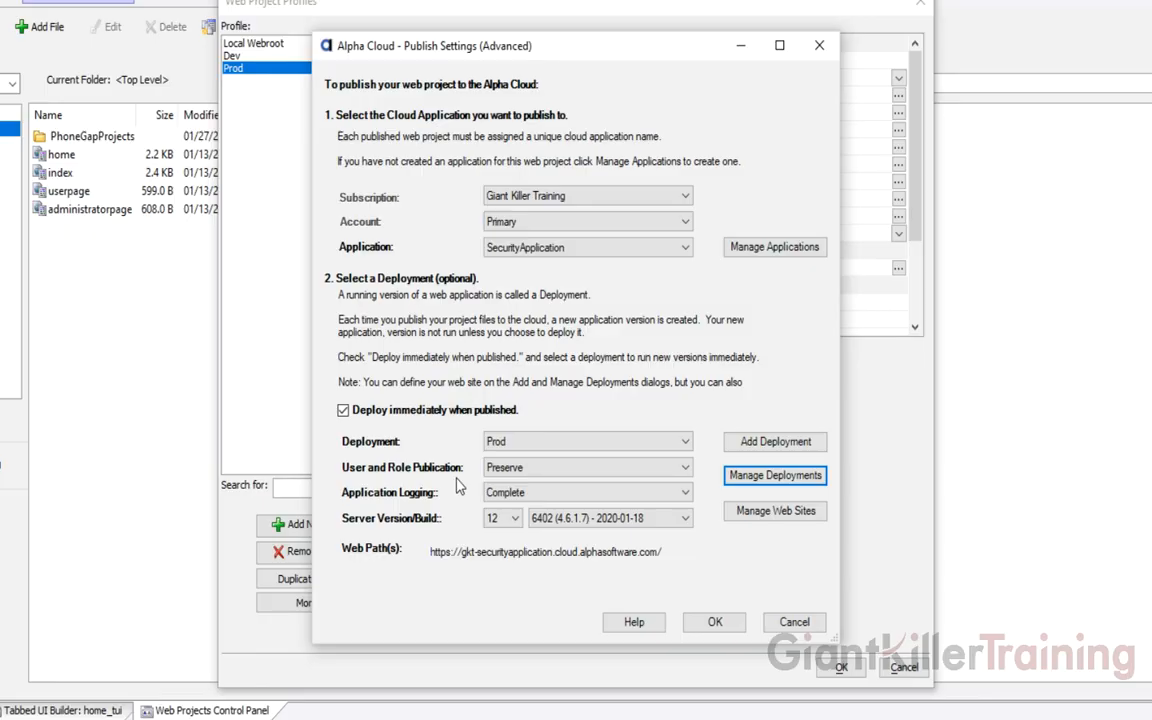
# Confirm the Prod profile settings and republish the project as SecurityApplication version 6
pyautogui.click(718, 622)
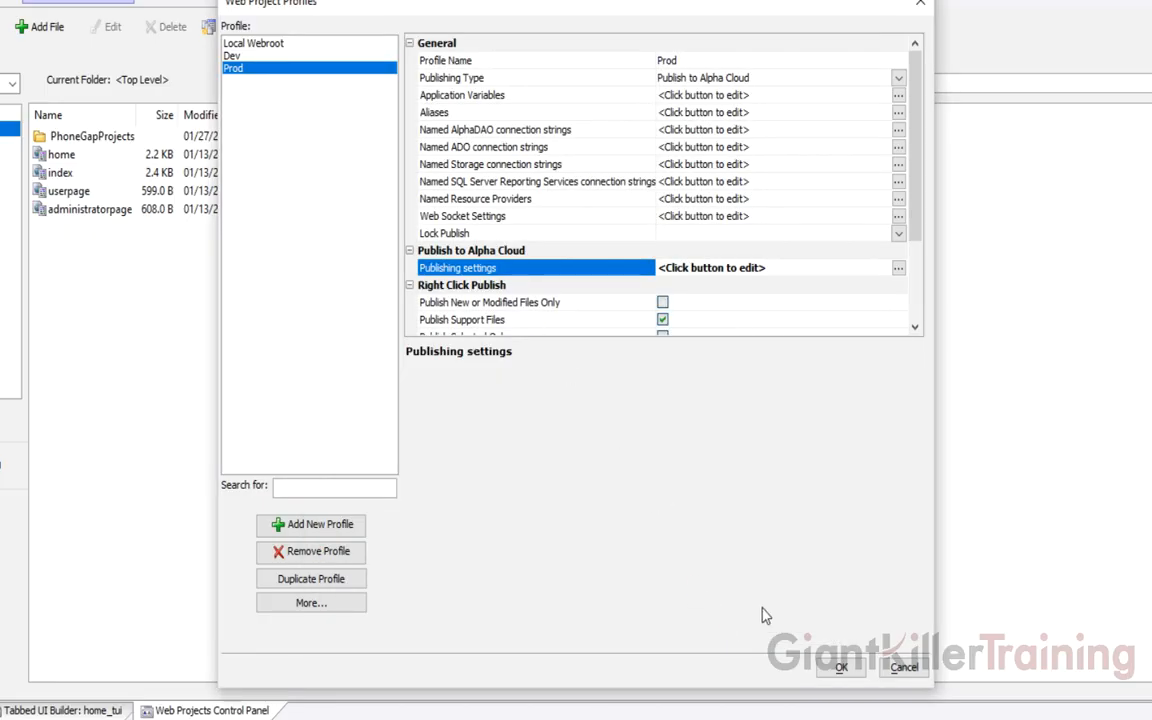
pyautogui.click(841, 667)
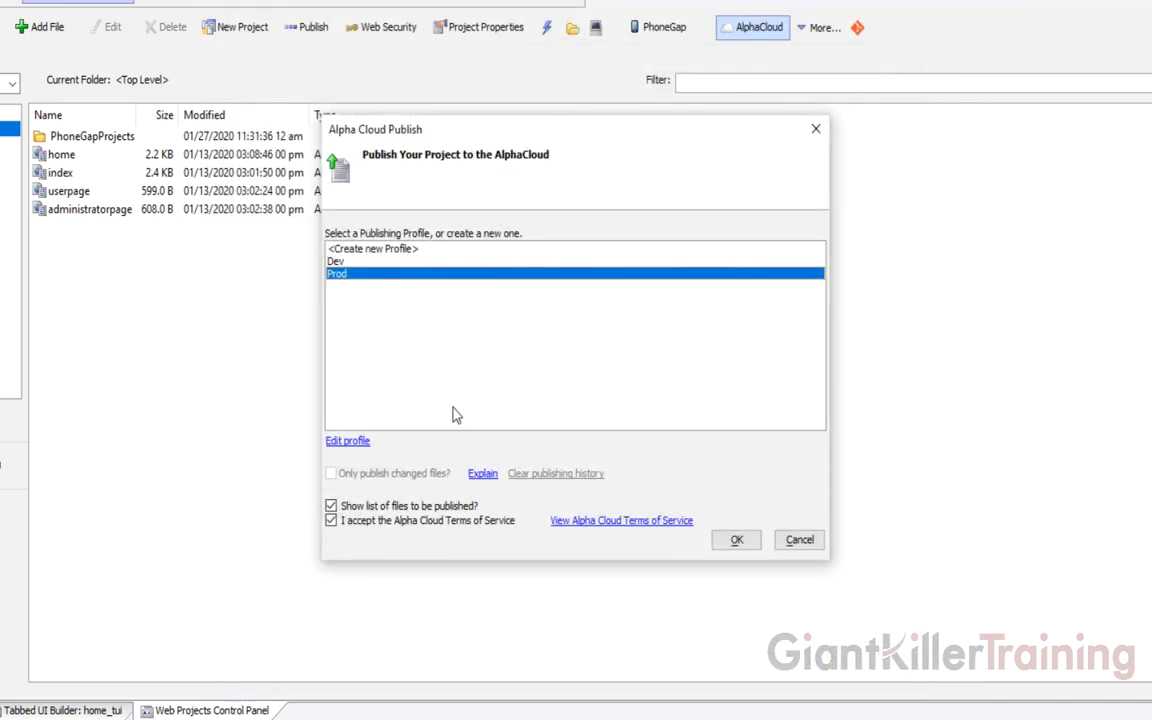
pyautogui.click(737, 541)
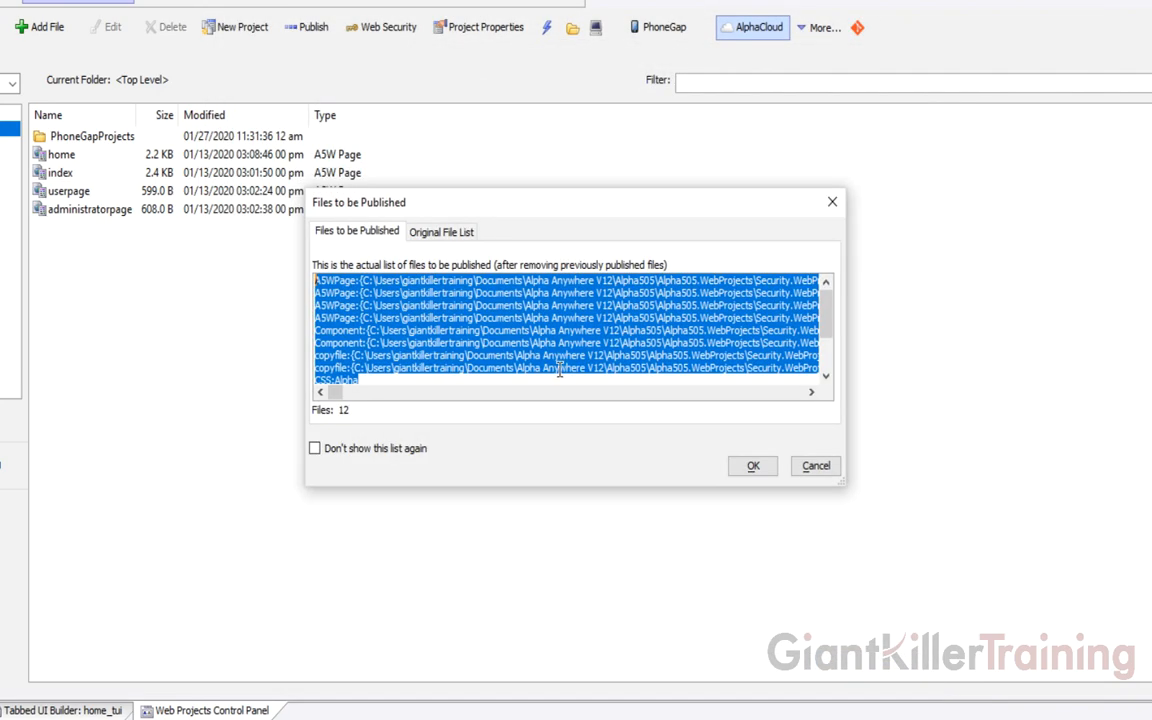
pyautogui.click(741, 468)
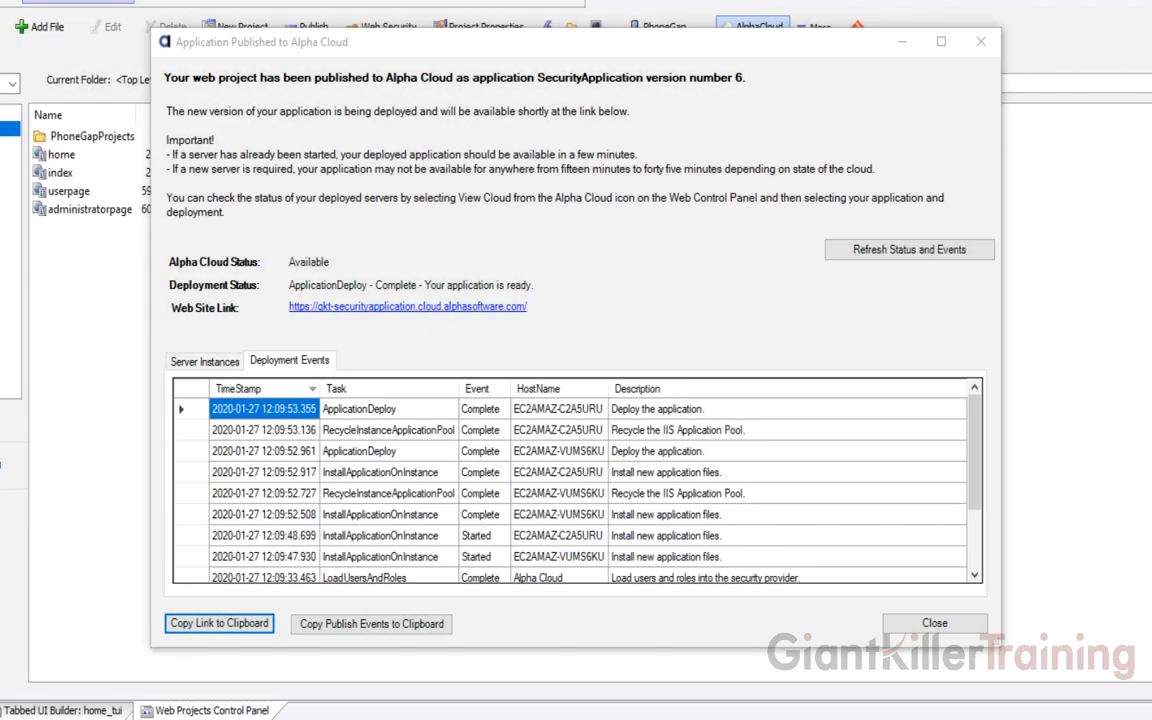
pyautogui.click(110, 719)
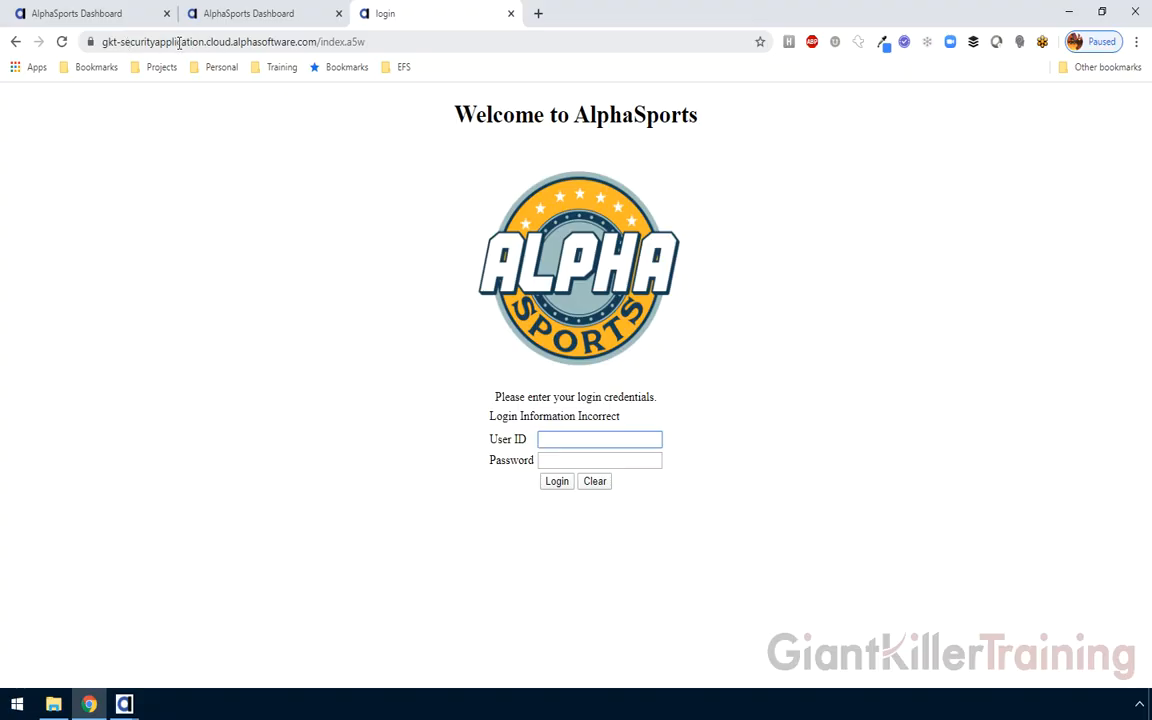
# Log into the AlphaSports Dashboard with the new user's e-mail and password
pyautogui.click(542, 440)
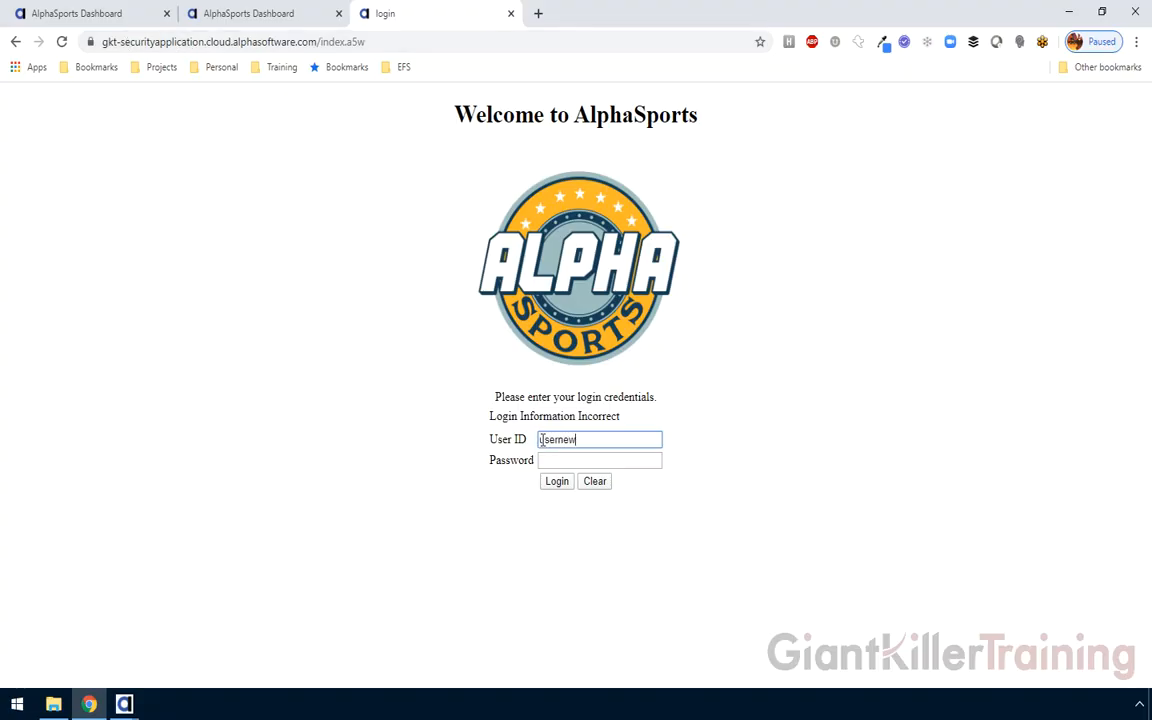
pyautogui.press('Tab')
pyautogui.write('password')
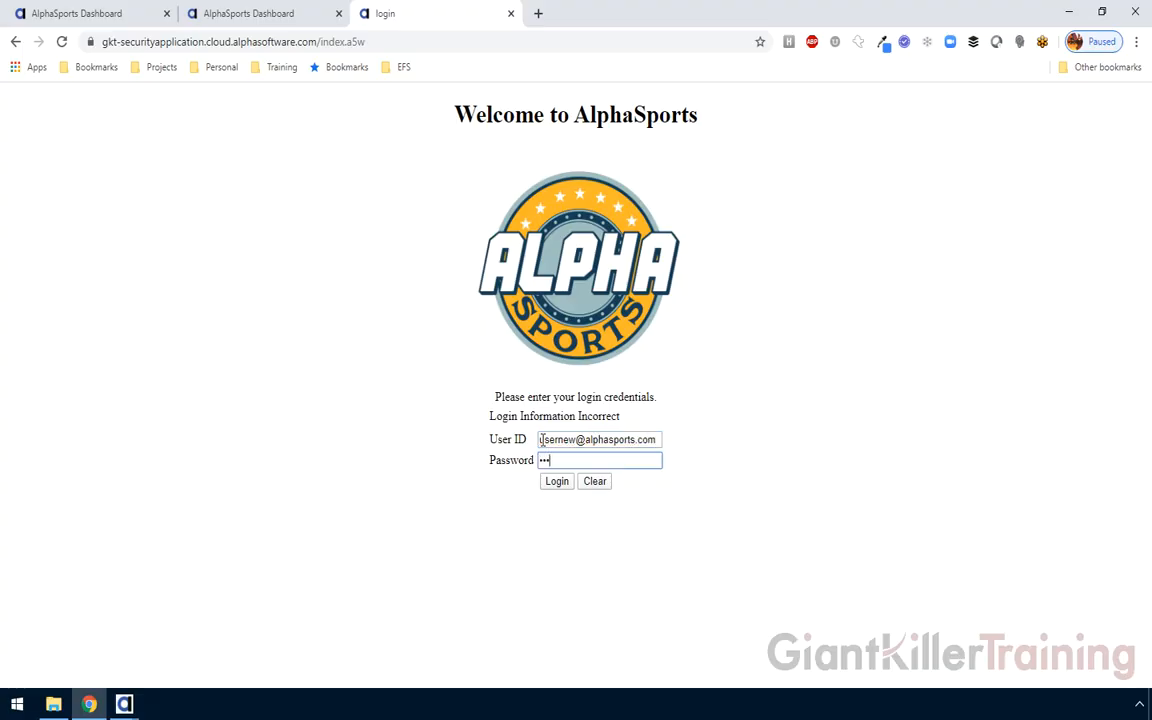
pyautogui.click(557, 481)
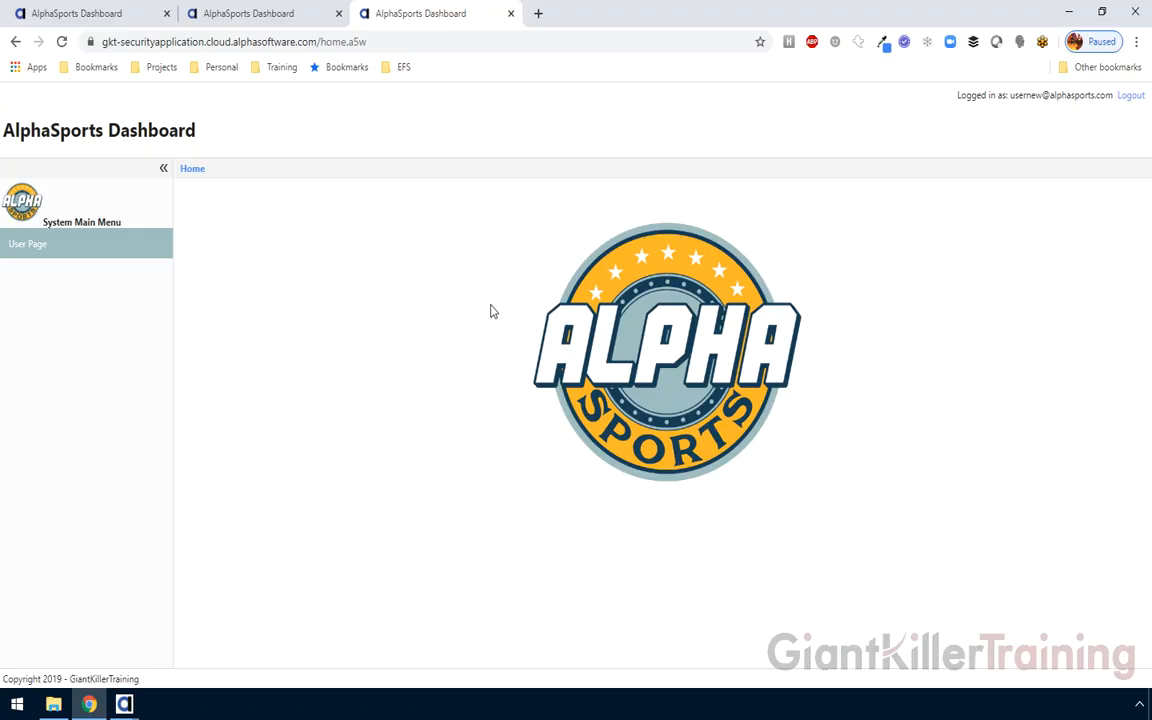
# Switch from Chrome back to Alpha Anywhere's Web Projects Control Panel with Alt+Tab
pyautogui.hotkey('alt', 'Tab')
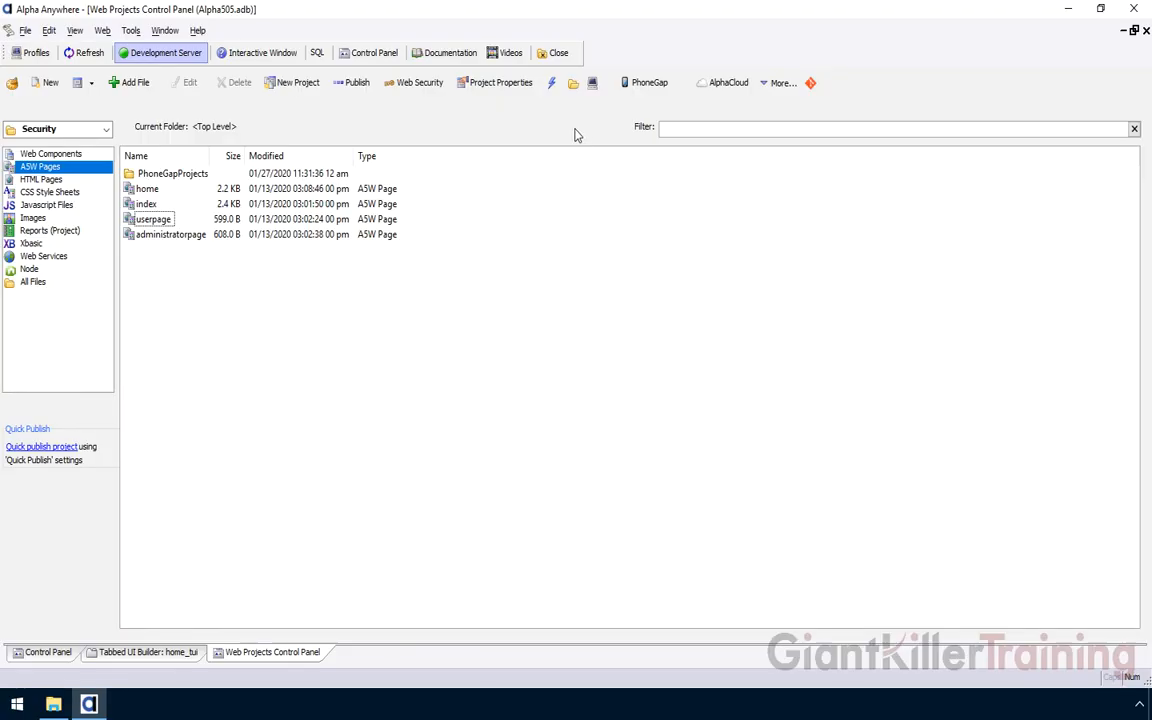
# Open AlphaCloud > Advanced > Subscription Test Databases to manage the subscription's database servers
pyautogui.click(720, 86)
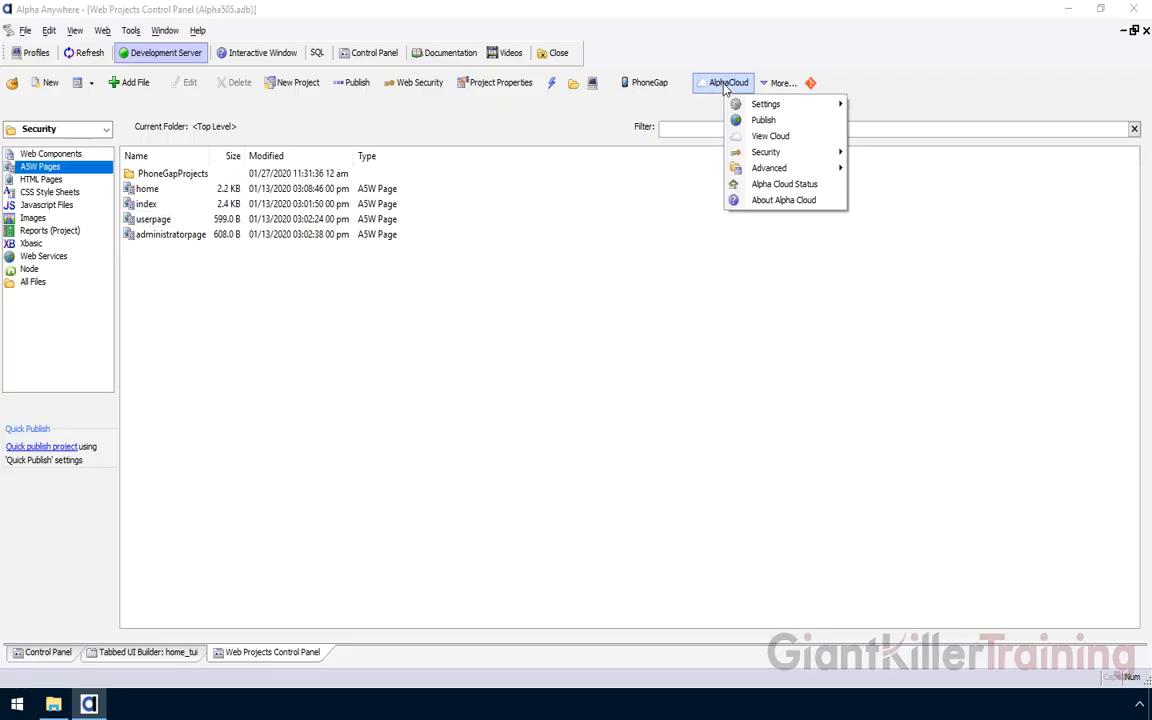
pyautogui.moveTo(766, 168)
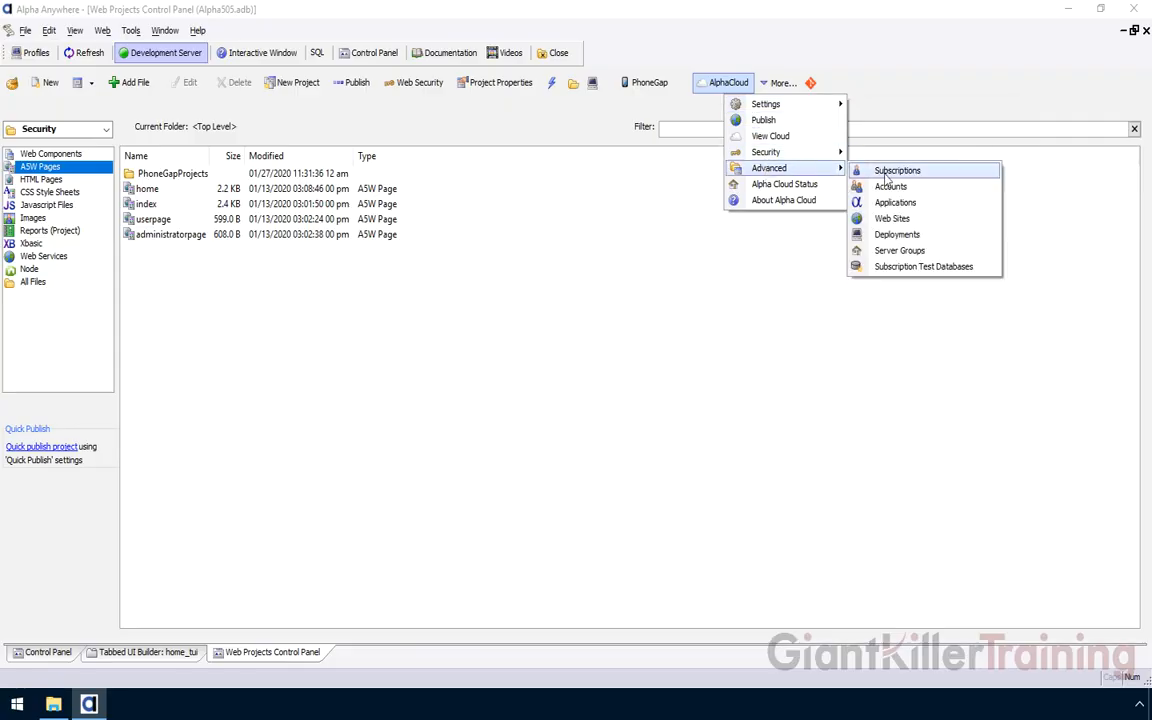
pyautogui.click(915, 268)
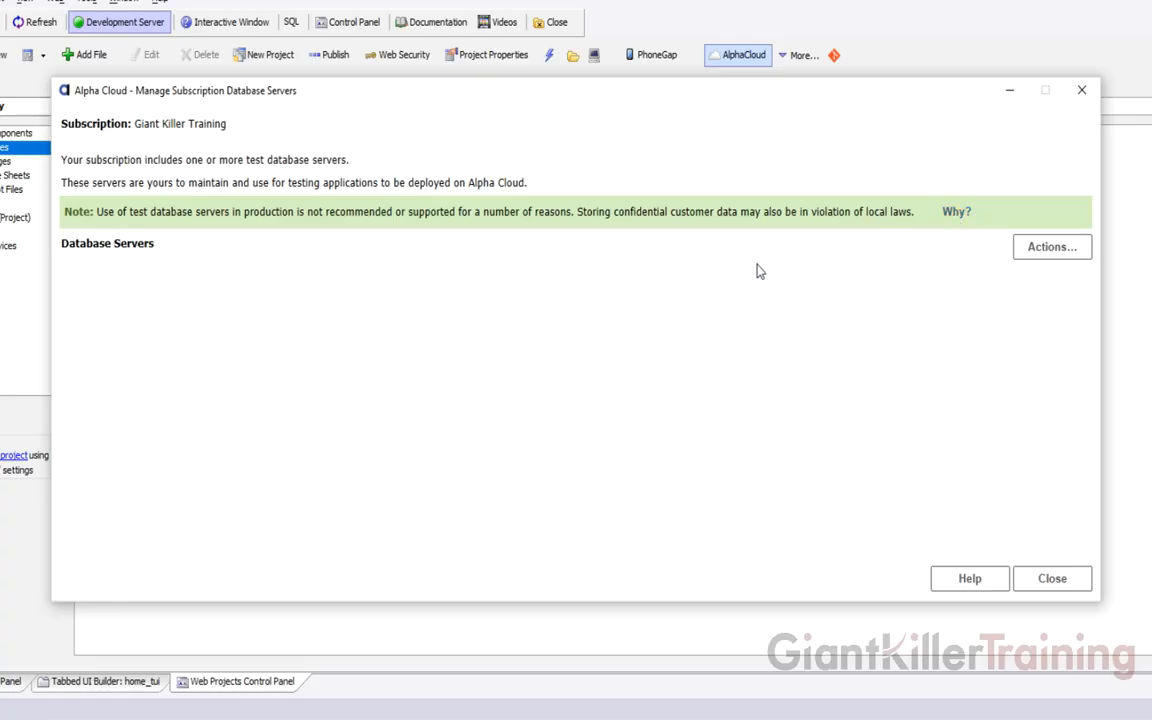
# Create a new MariaDB test database server (US-East, port 3306) for the subscription
pyautogui.click(1037, 250)
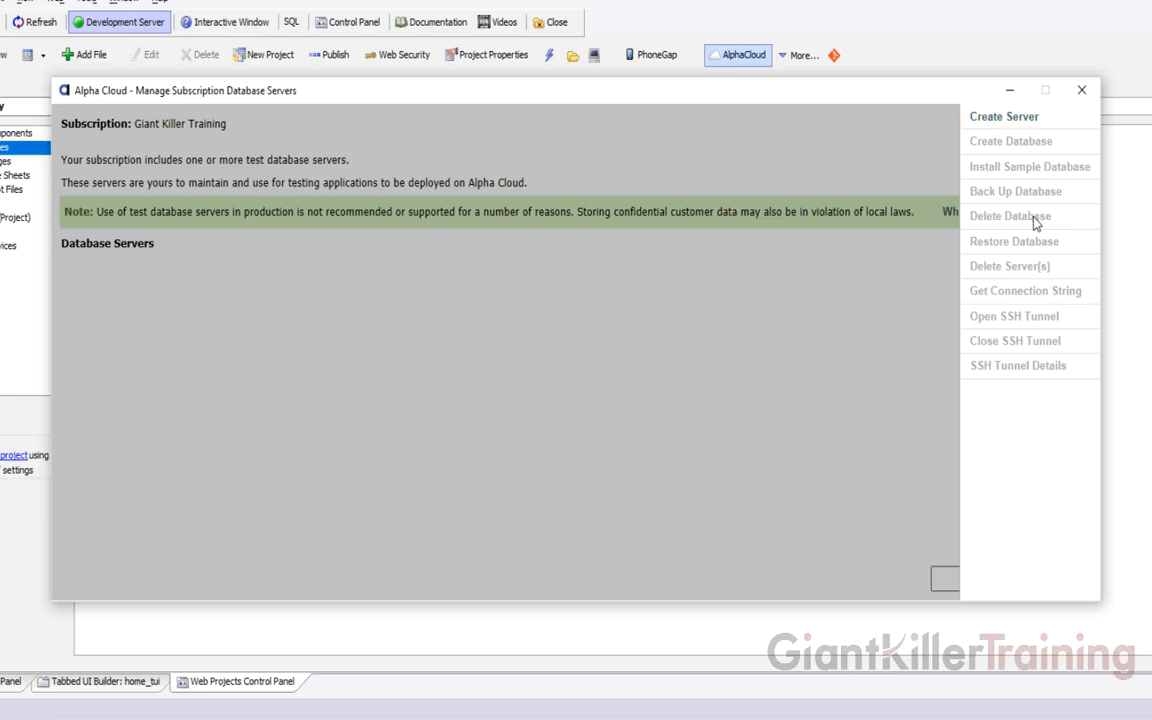
pyautogui.click(1016, 121)
pyautogui.click(549, 265)
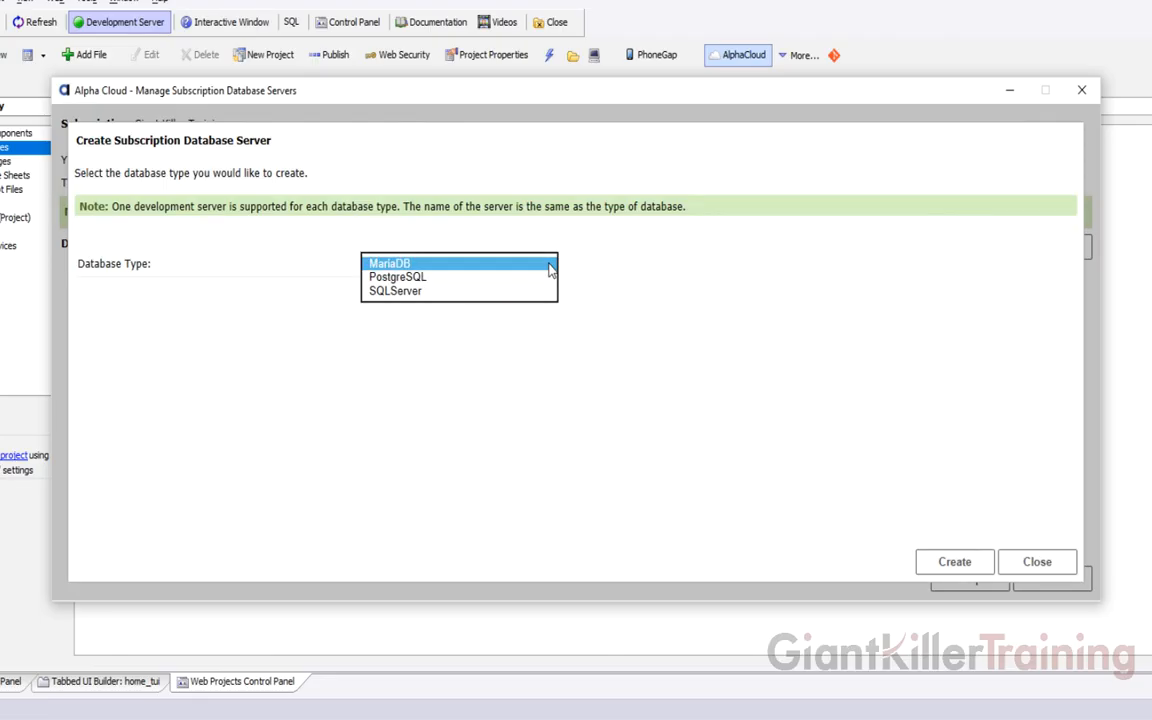
pyautogui.click(445, 266)
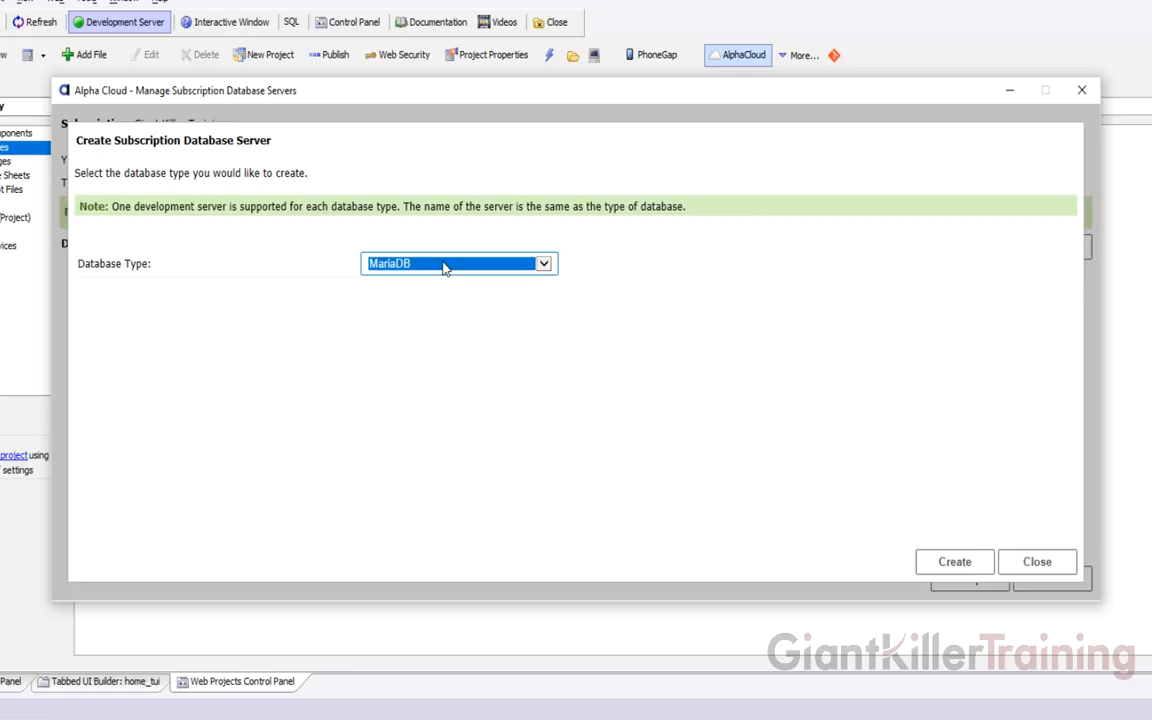
pyautogui.click(952, 561)
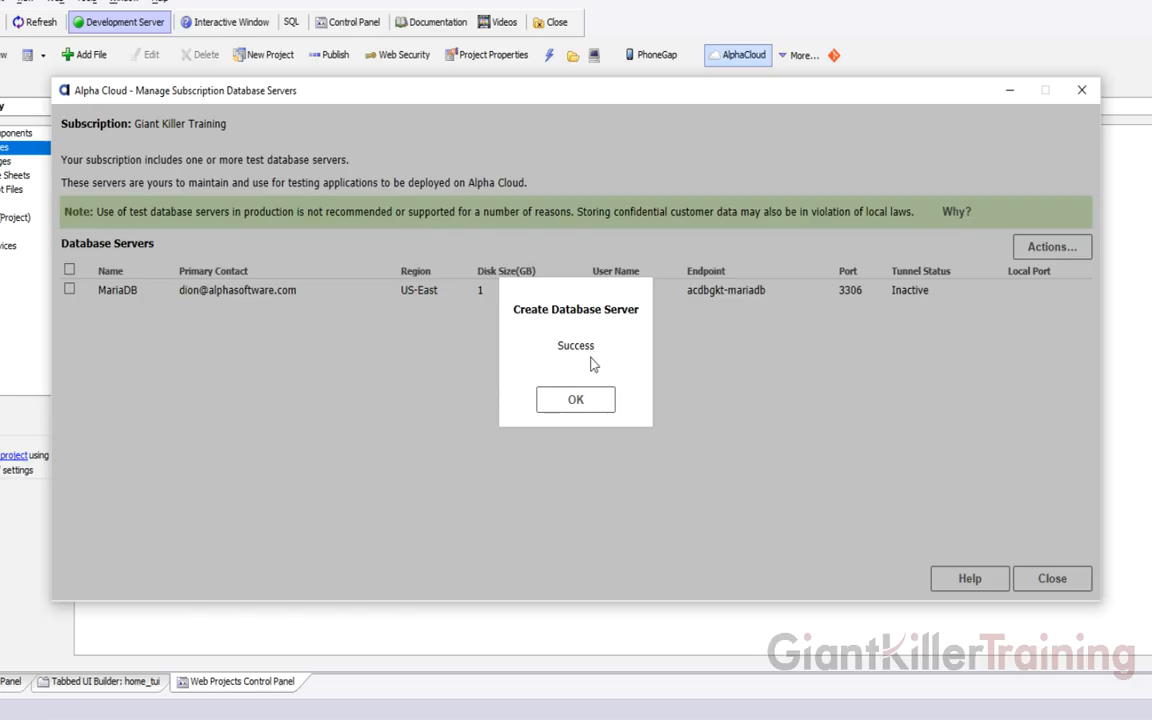
# Dismiss the success message and select the MariaDB server in the server list
pyautogui.click(589, 399)
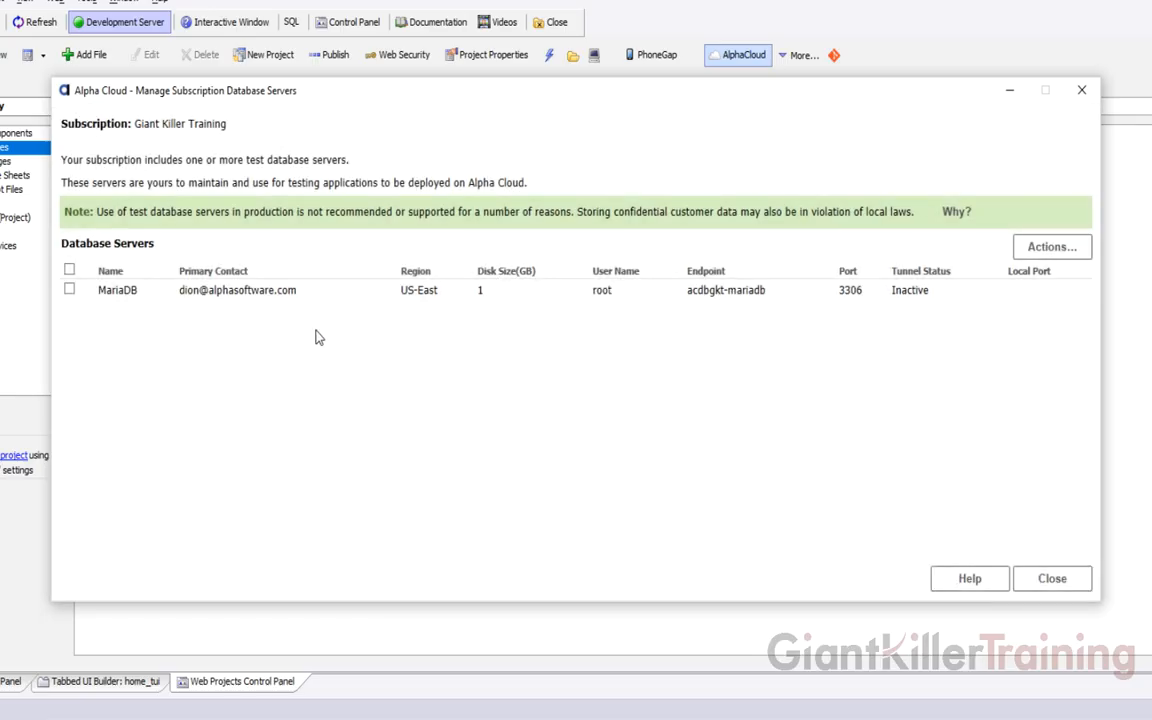
pyautogui.click(268, 290)
pyautogui.click(69, 269)
pyautogui.click(70, 290)
# Create a database named TestDatabase on the MariaDB server and close the panel
pyautogui.click(1040, 248)
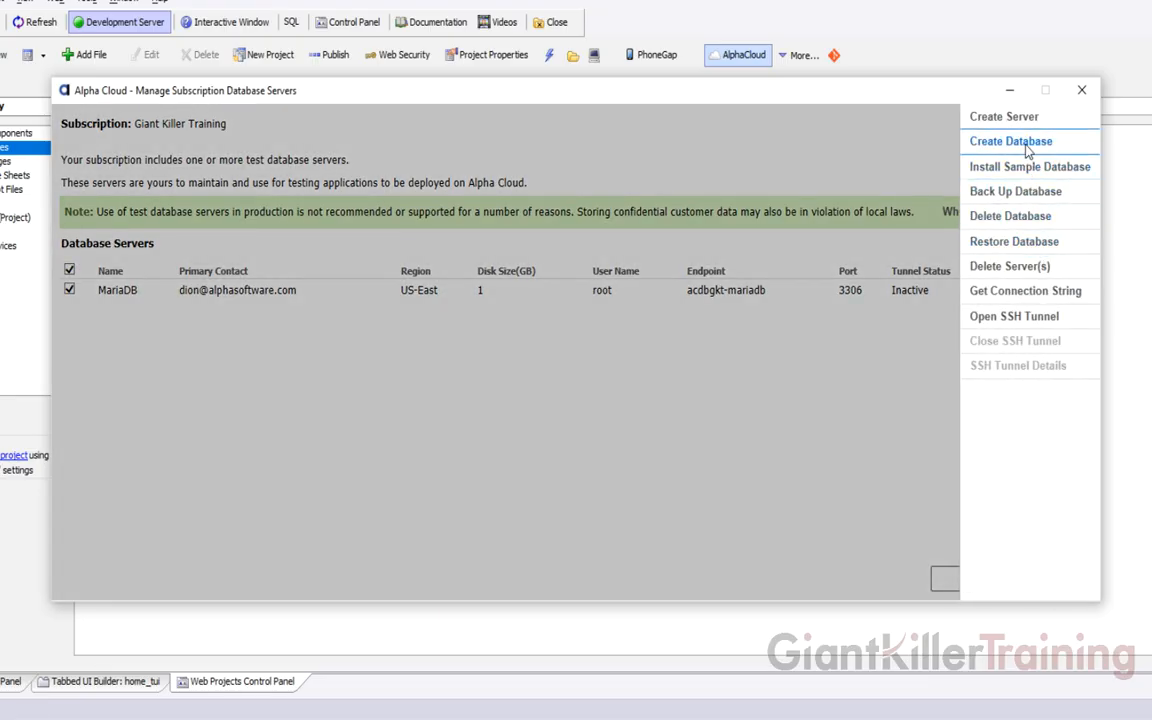
pyautogui.click(1025, 144)
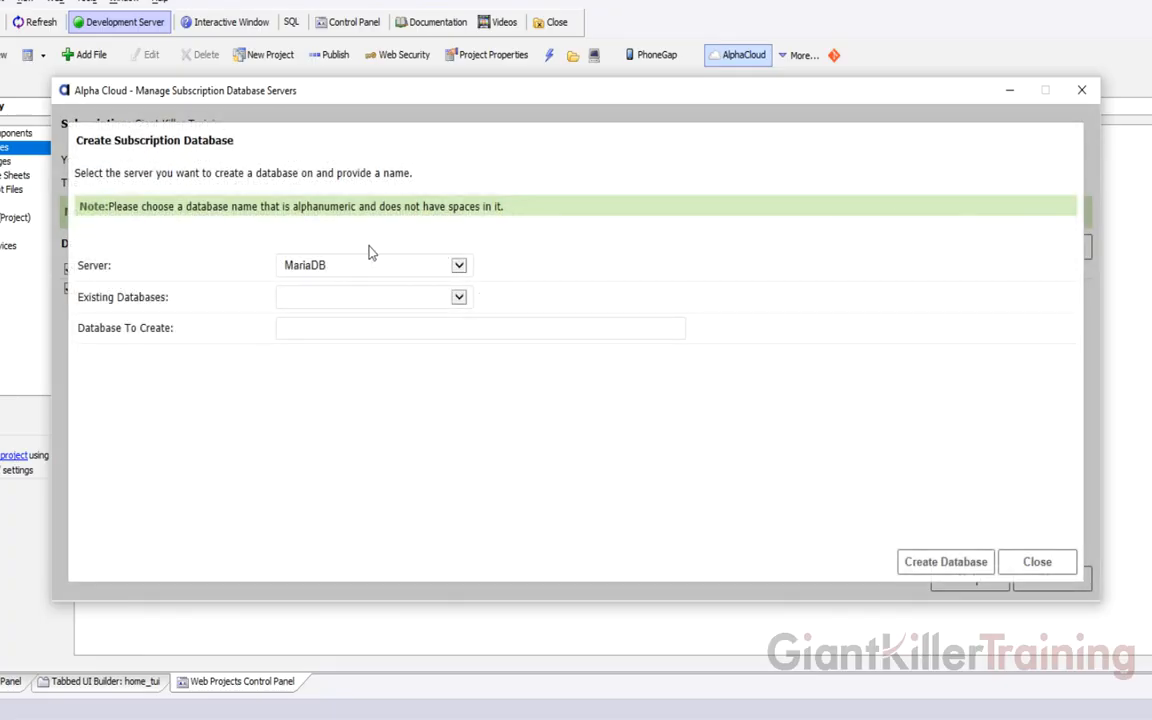
pyautogui.click(427, 297)
pyautogui.click(368, 300)
pyautogui.click(420, 324)
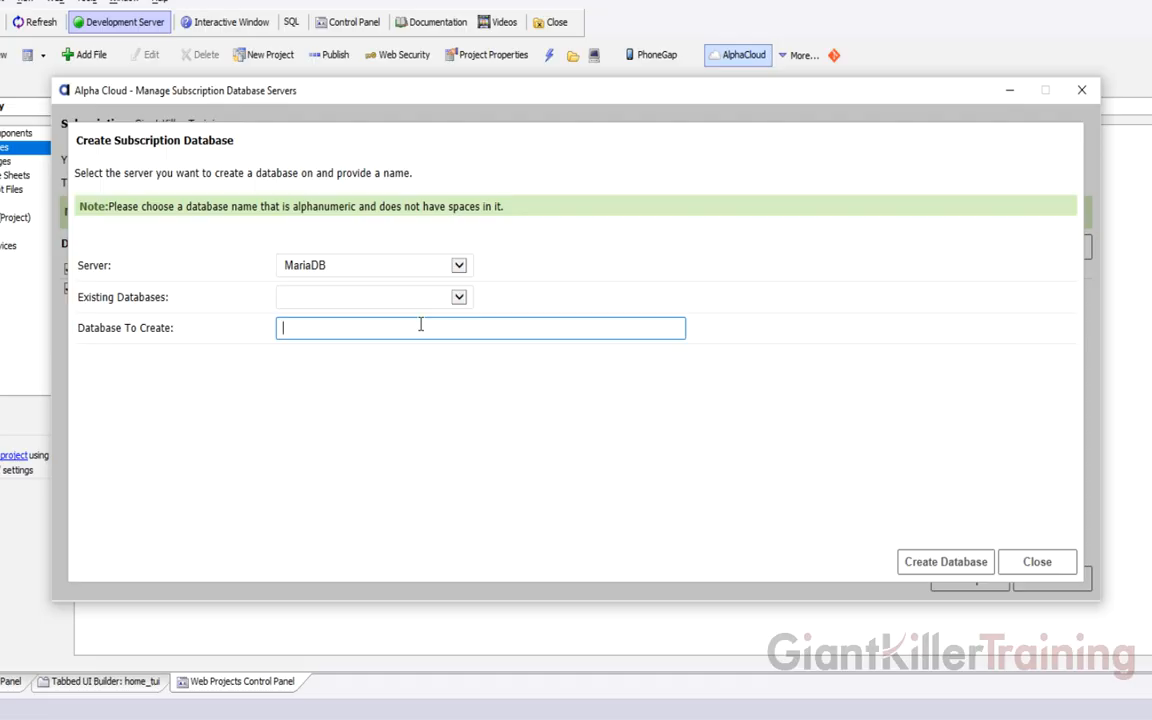
pyautogui.write('TestDatabase')
pyautogui.click(921, 561)
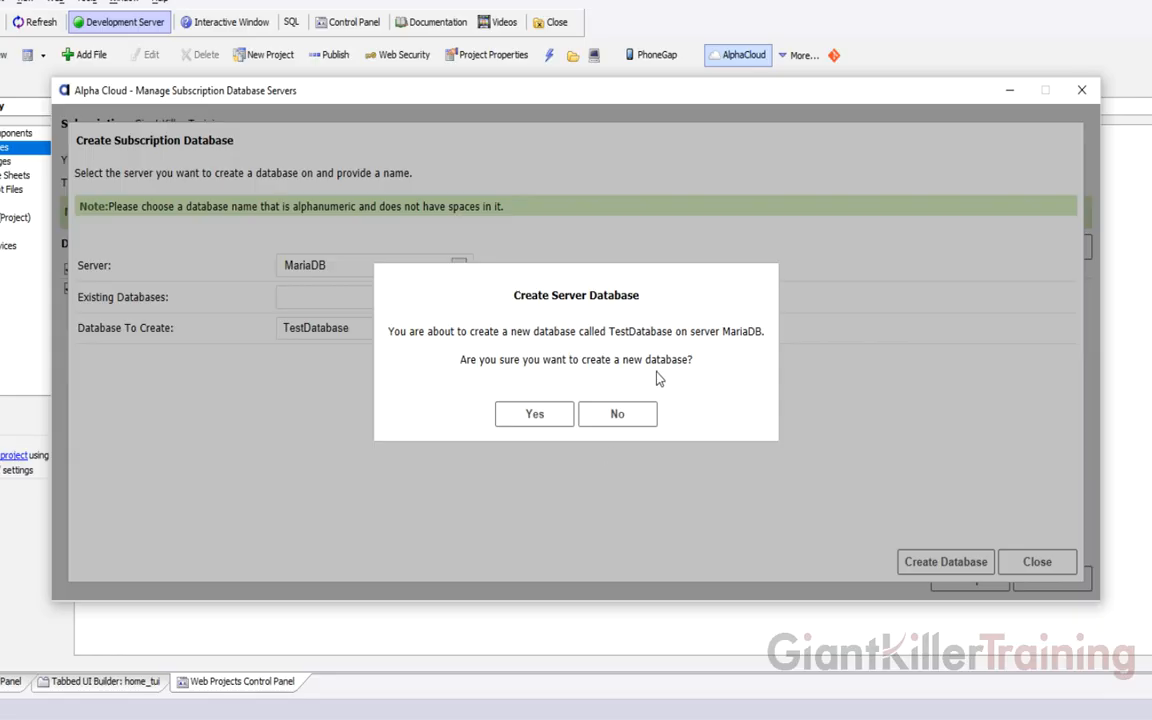
pyautogui.click(534, 416)
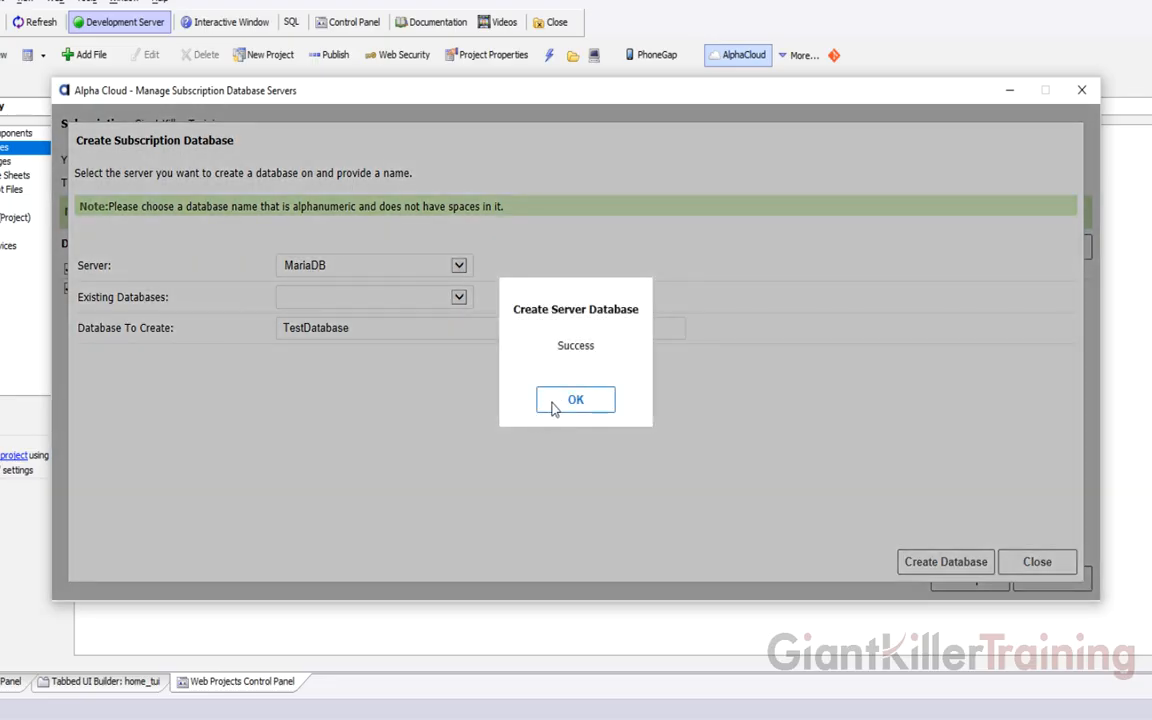
pyautogui.click(553, 405)
pyautogui.click(1017, 562)
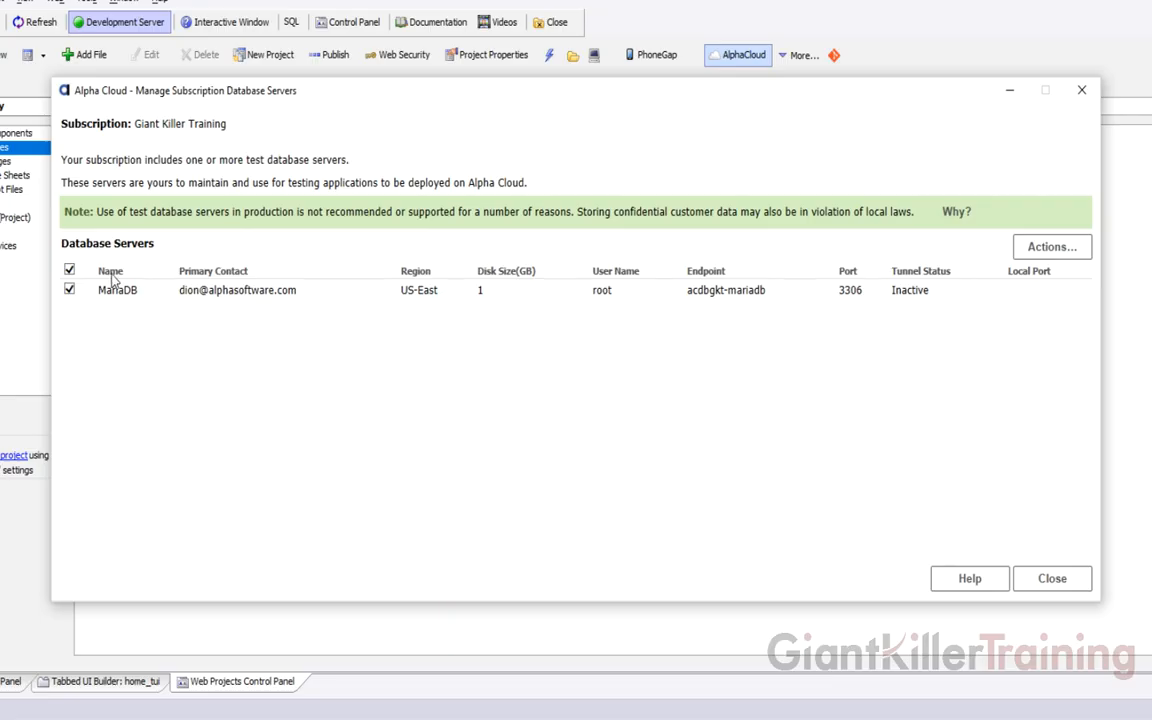
# Show the list of available actions for the MariaDB server
pyautogui.click(1045, 247)
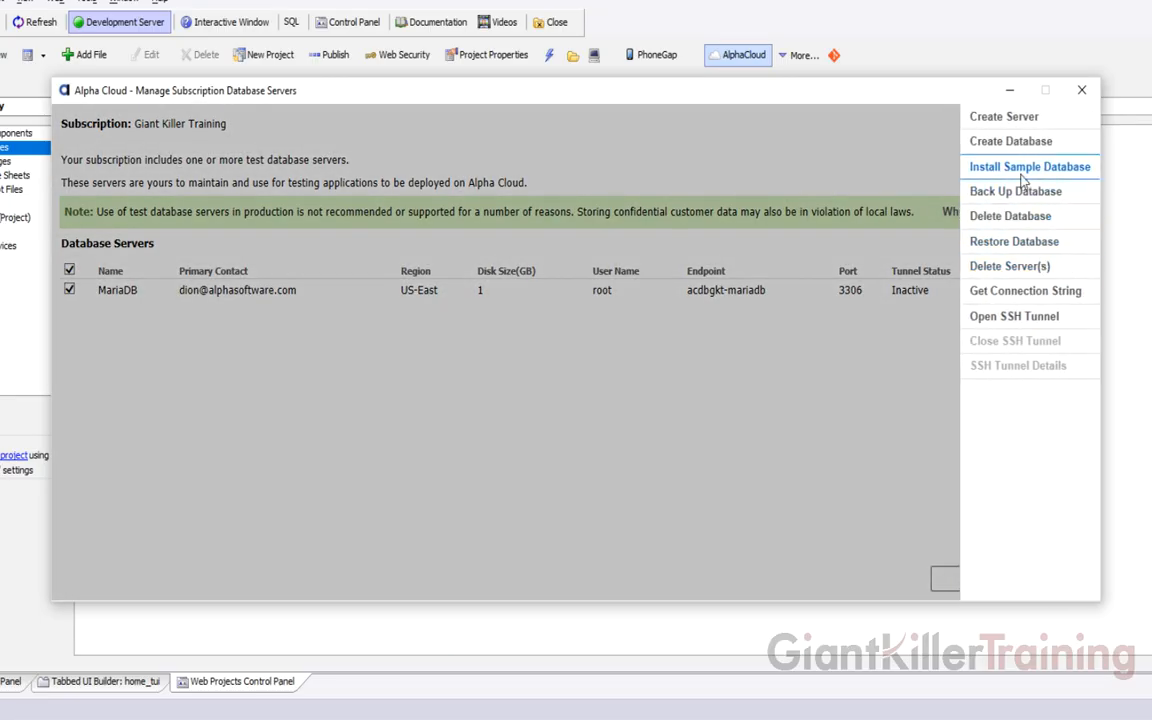
# Install the Northwind sample data into a target database named SampleDatabase on the MariaDB server
pyautogui.click(1015, 167)
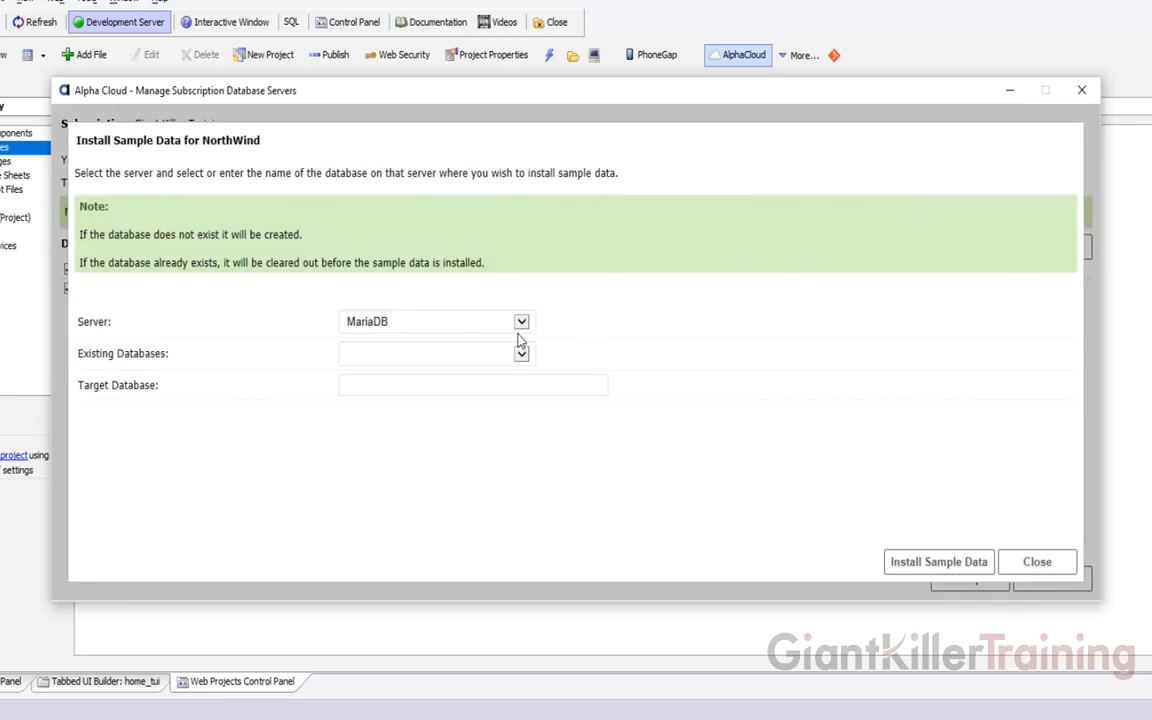
pyautogui.click(527, 355)
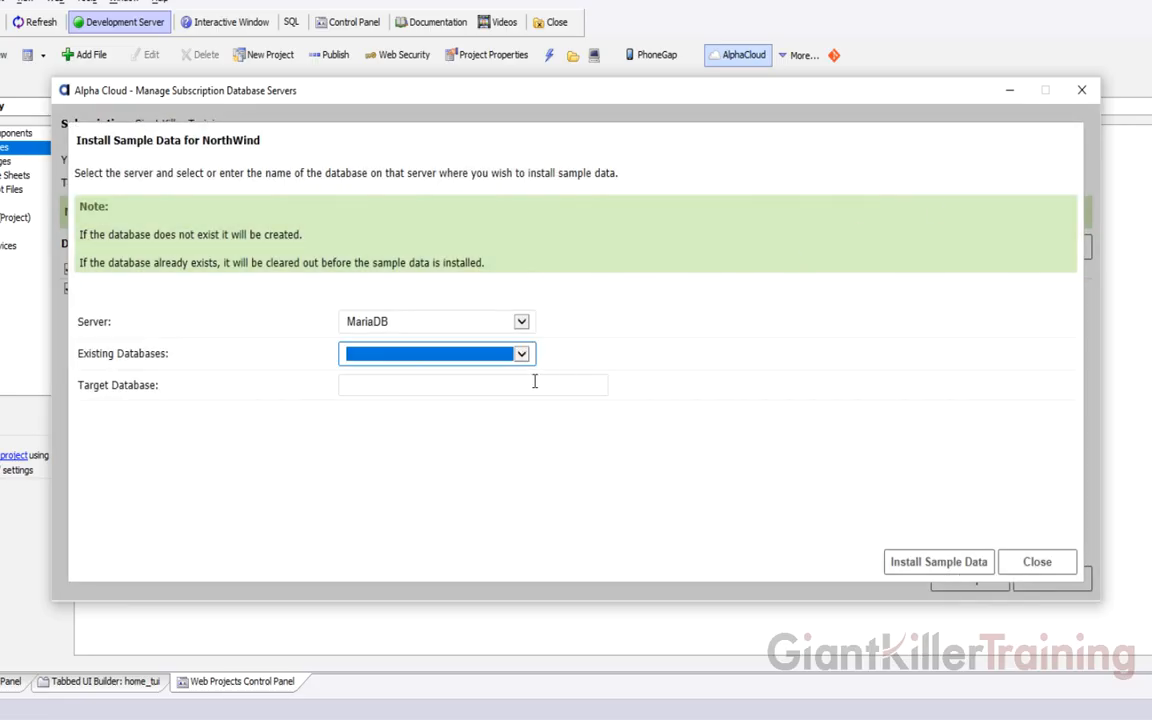
pyautogui.click(533, 385)
pyautogui.write('SampleDatabase')
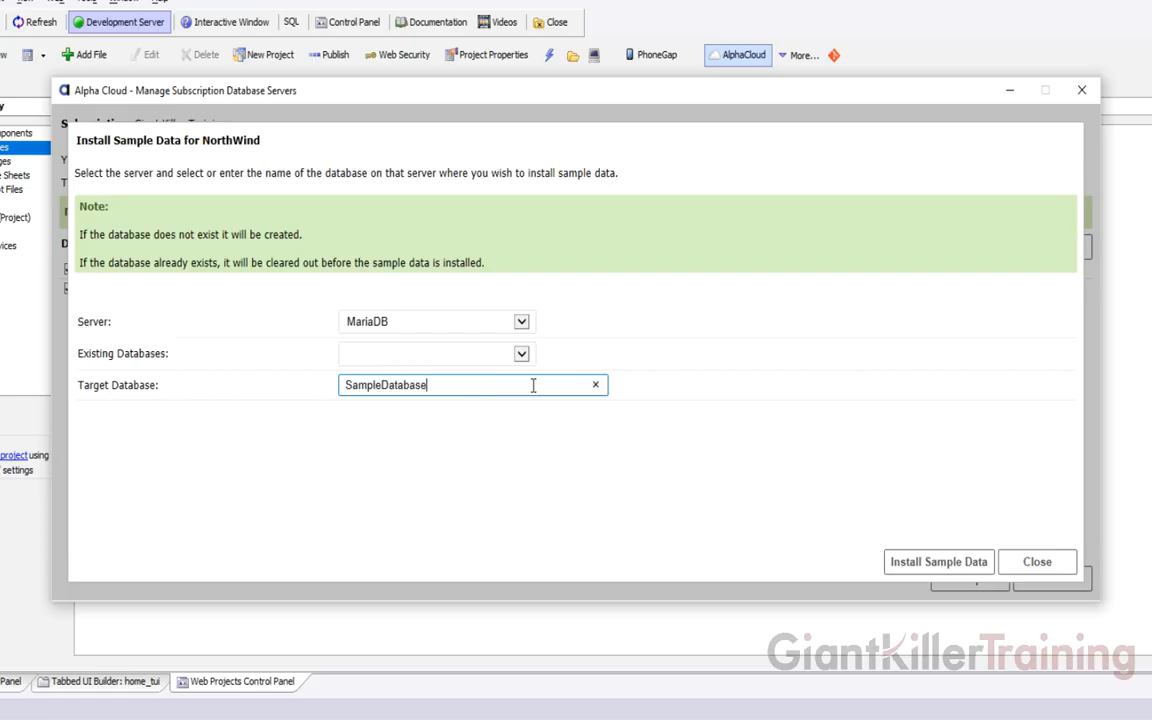
pyautogui.click(903, 563)
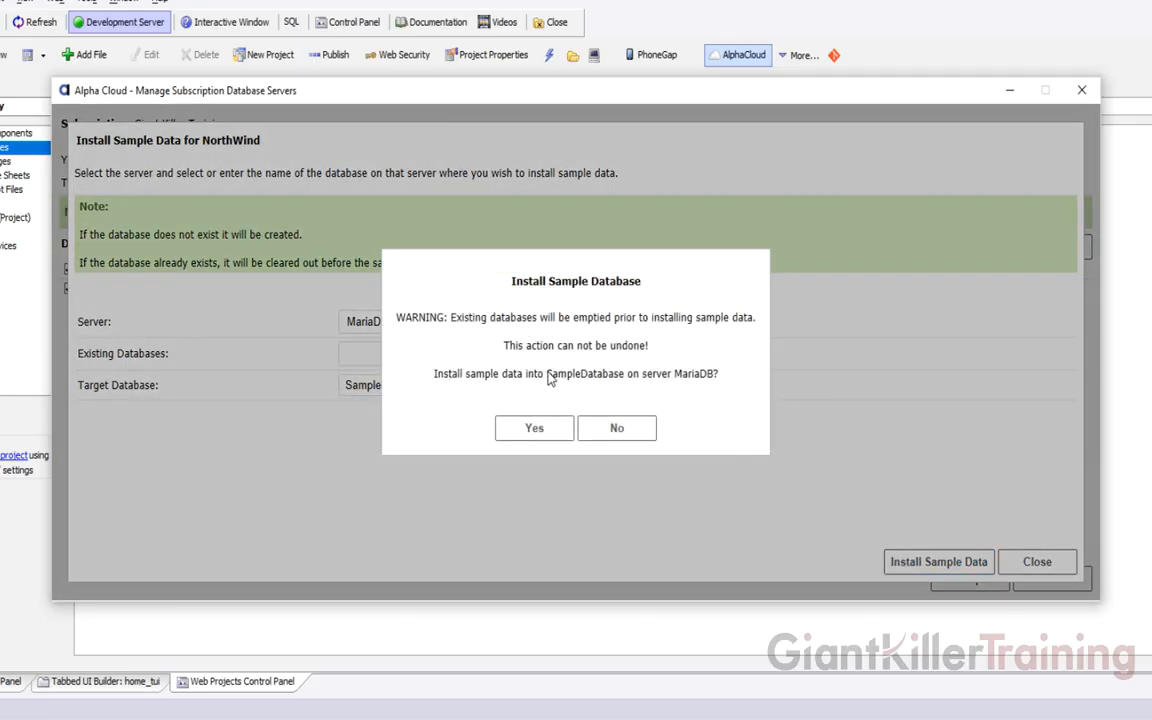
pyautogui.click(550, 430)
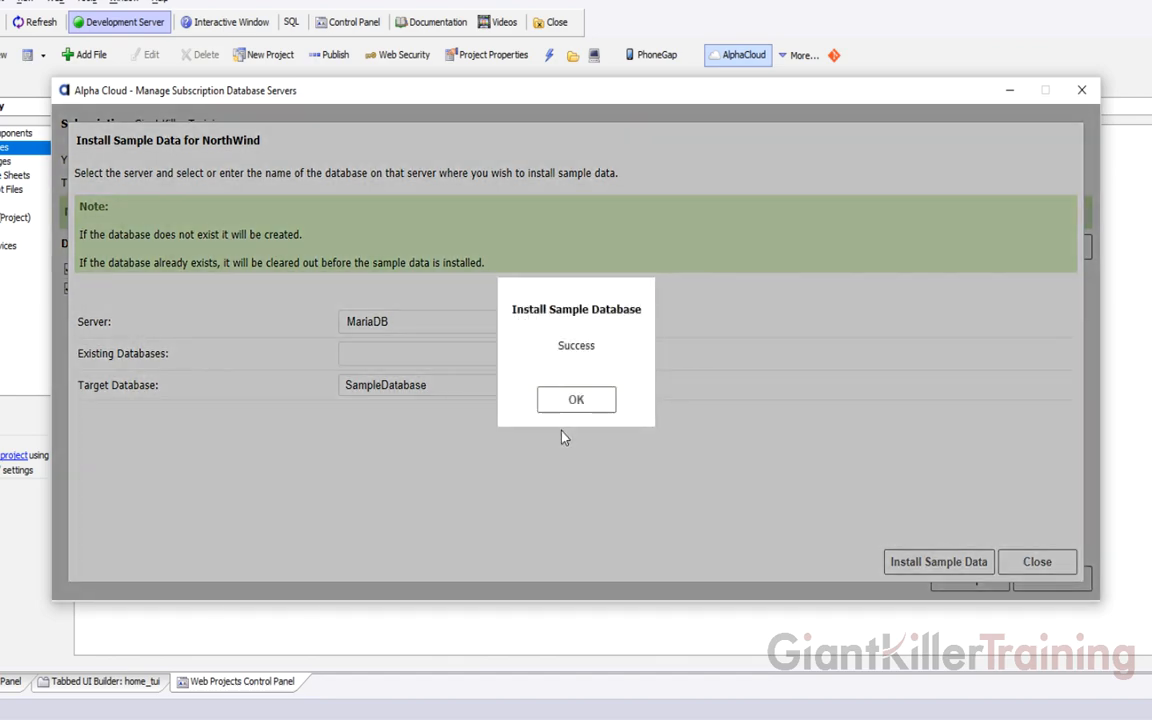
pyautogui.click(576, 405)
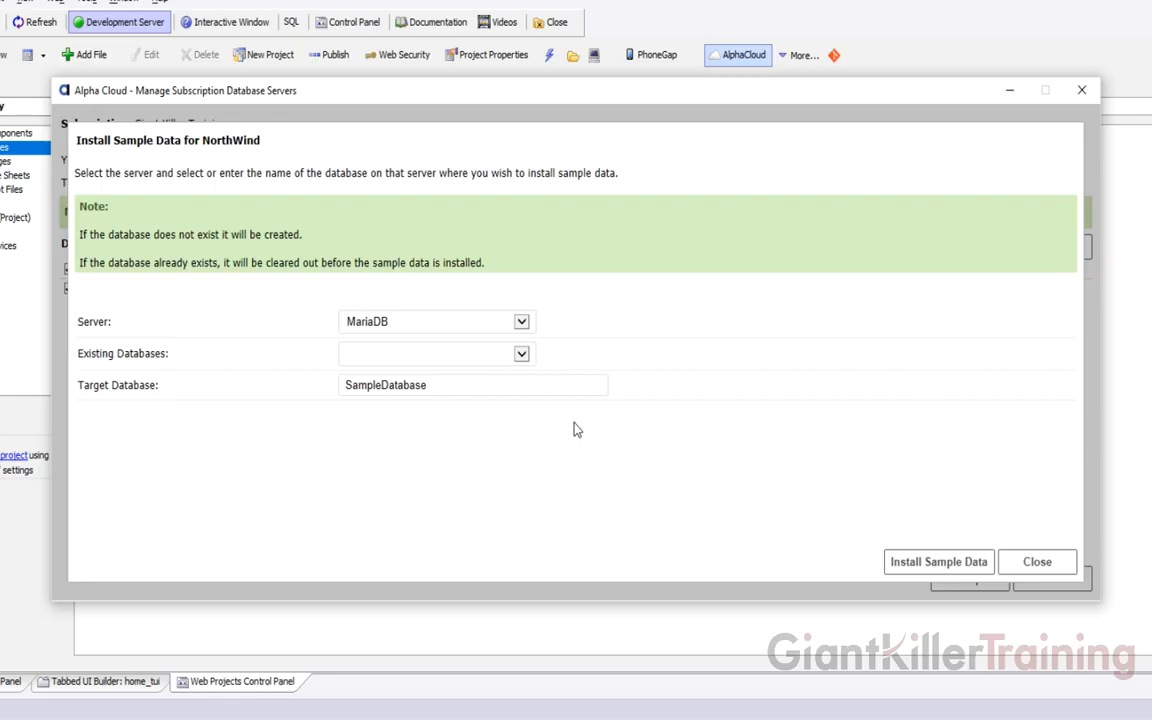
pyautogui.click(1030, 559)
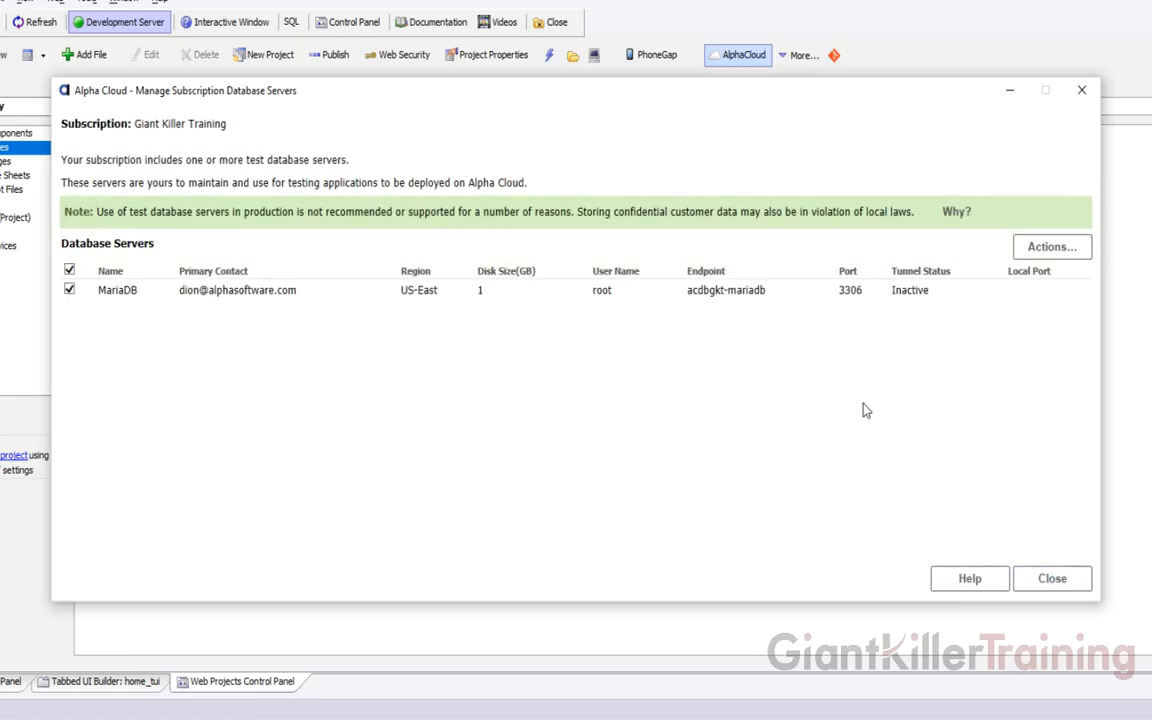
# Display the MariaDB server's connection string and begin saving it as a named connection
pyautogui.click(1050, 247)
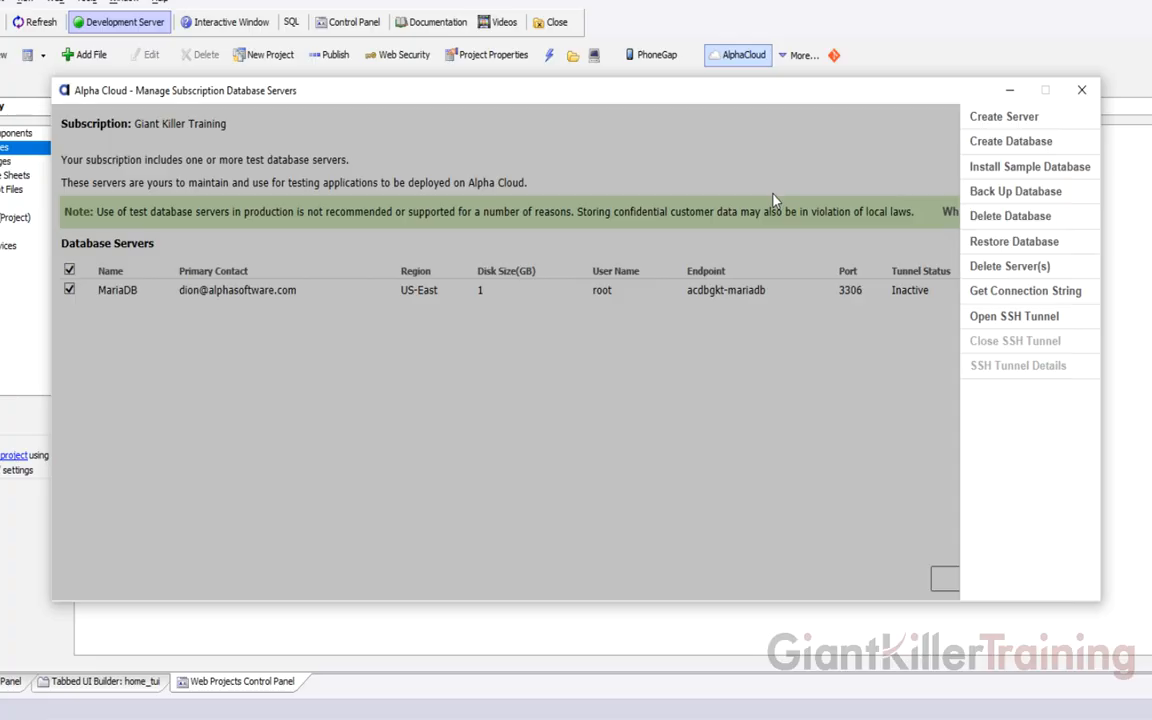
pyautogui.click(1028, 292)
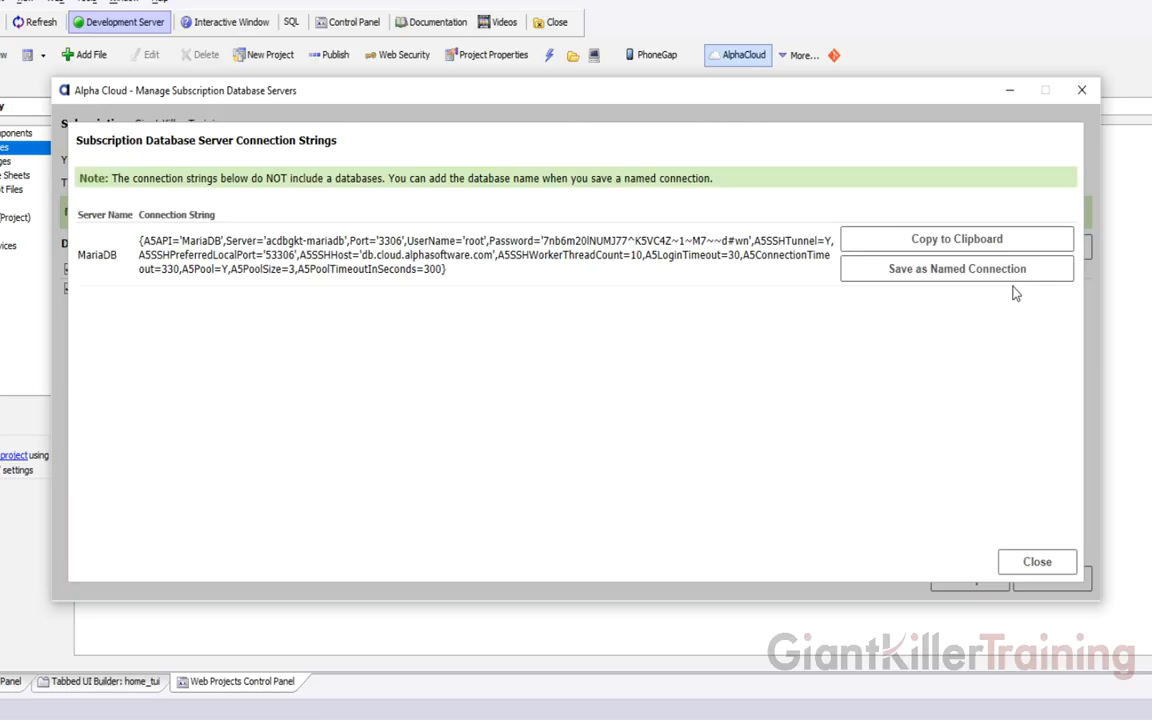
pyautogui.click(918, 284)
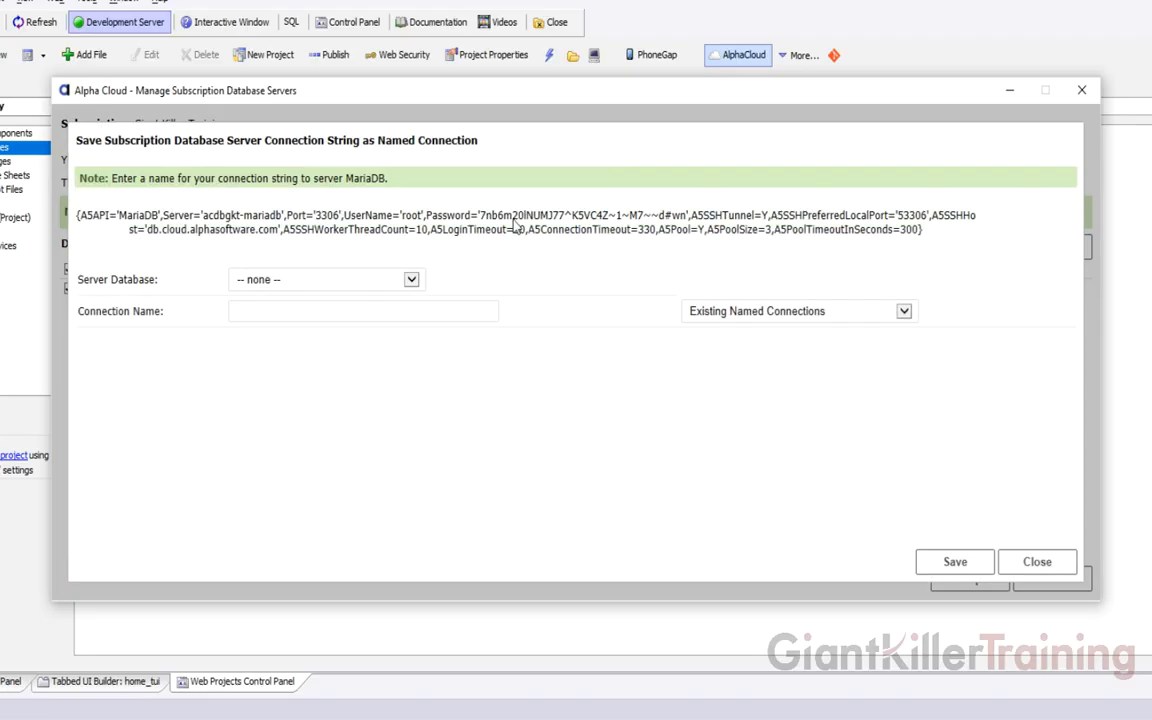
# Save the MariaDB_sampledatabase named connection using sampledatabase as the server database
pyautogui.click(290, 282)
pyautogui.click(290, 293)
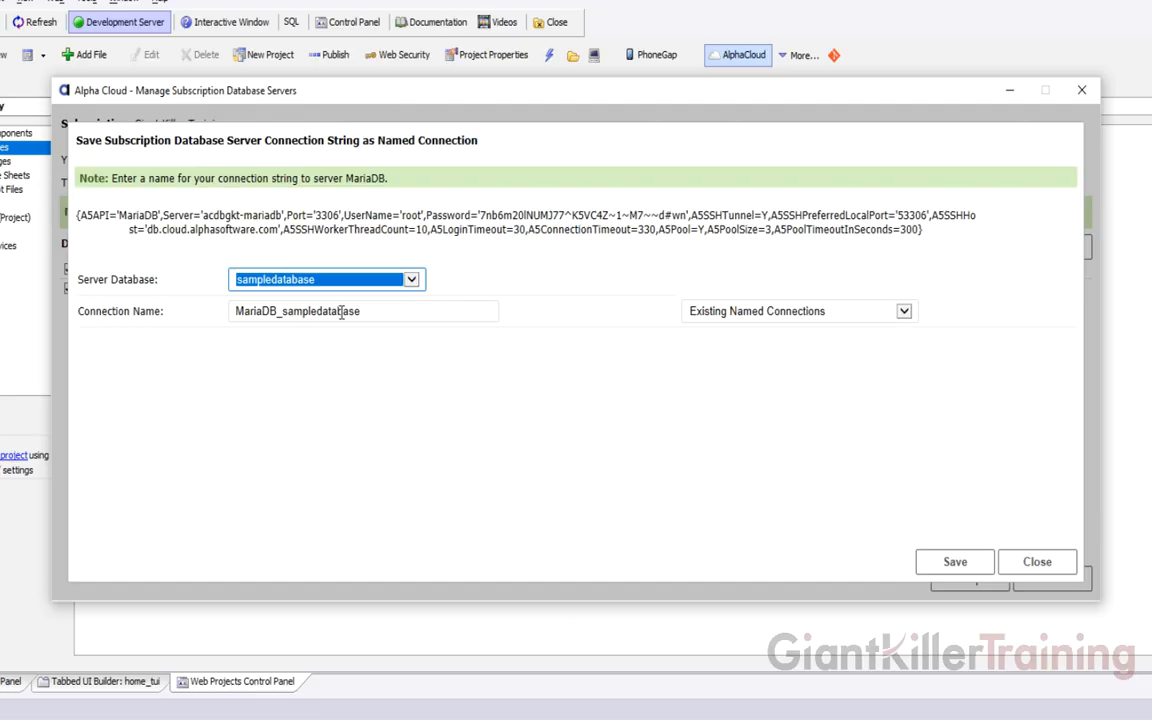
pyautogui.click(948, 564)
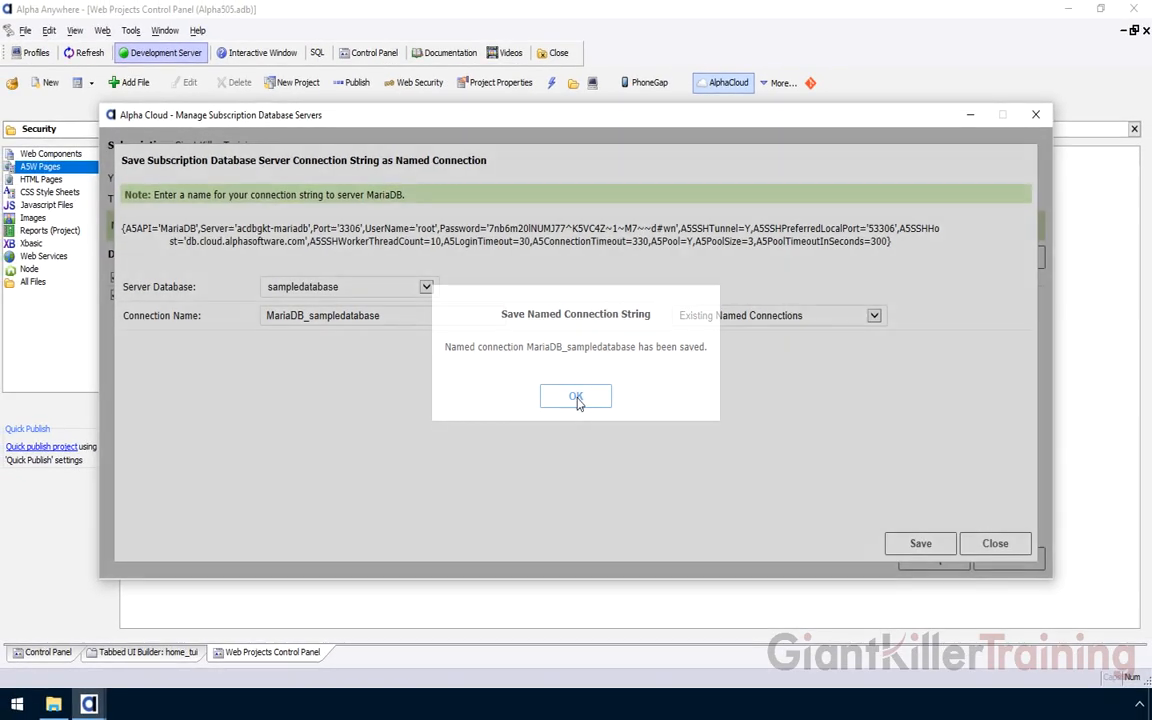
pyautogui.click(576, 398)
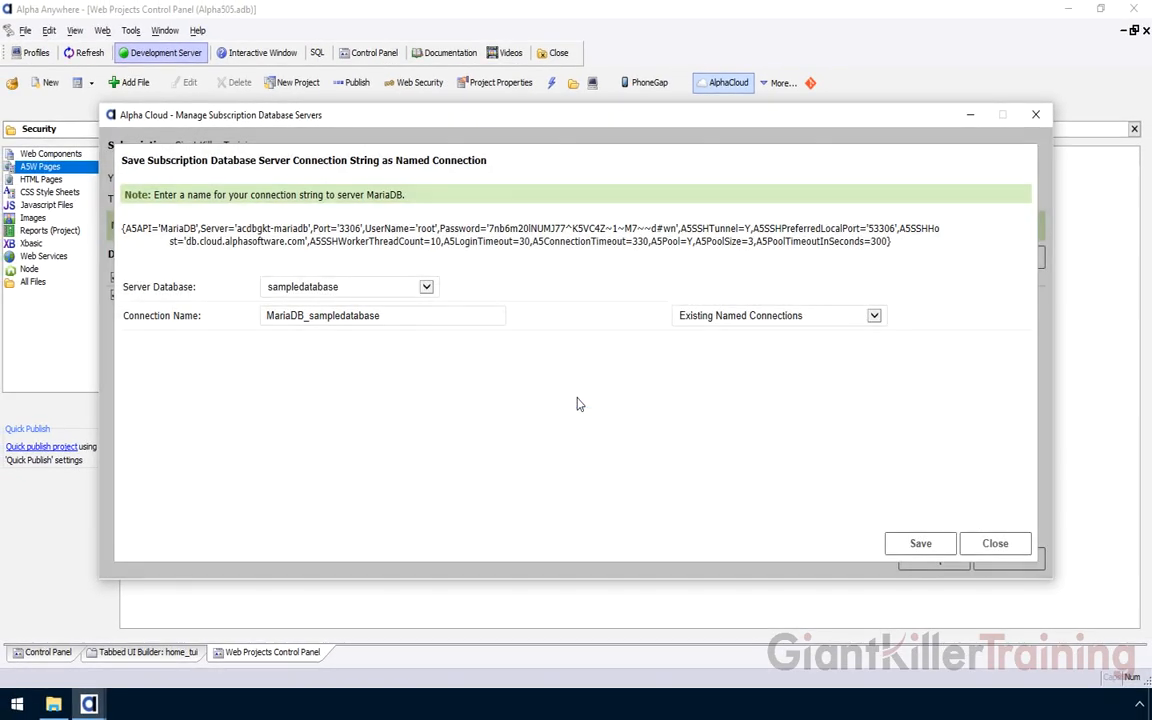
# Close the named connection form, the connection strings page and the database servers window
pyautogui.click(993, 545)
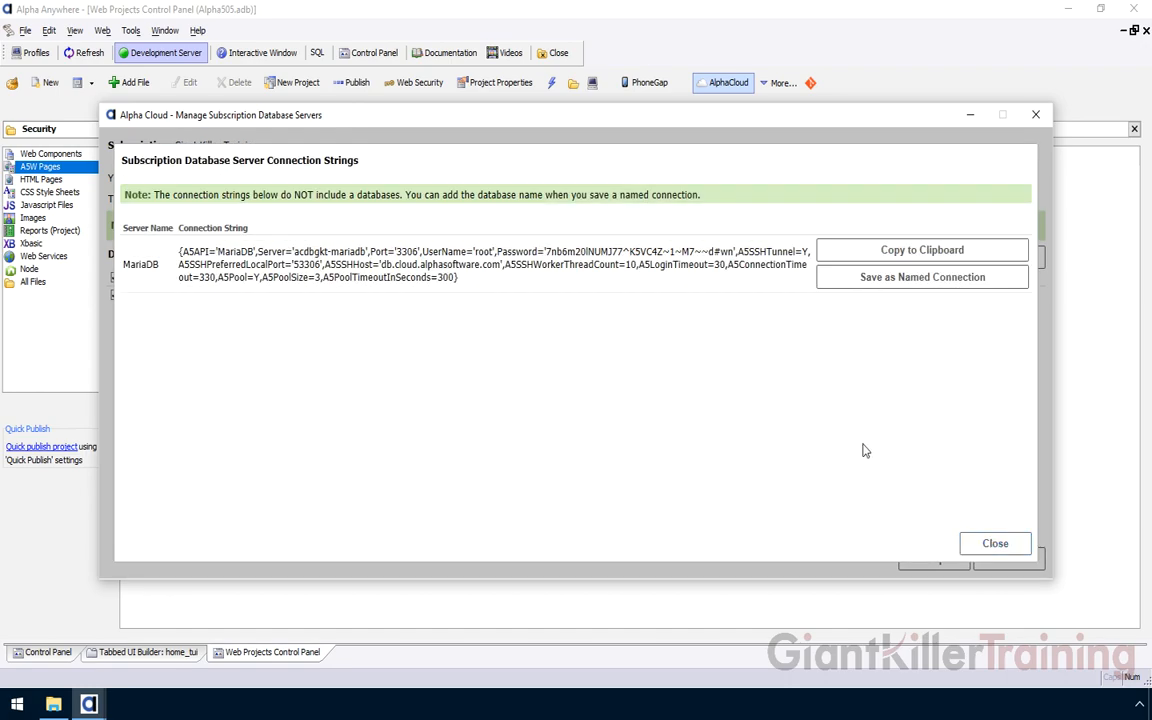
pyautogui.click(1020, 543)
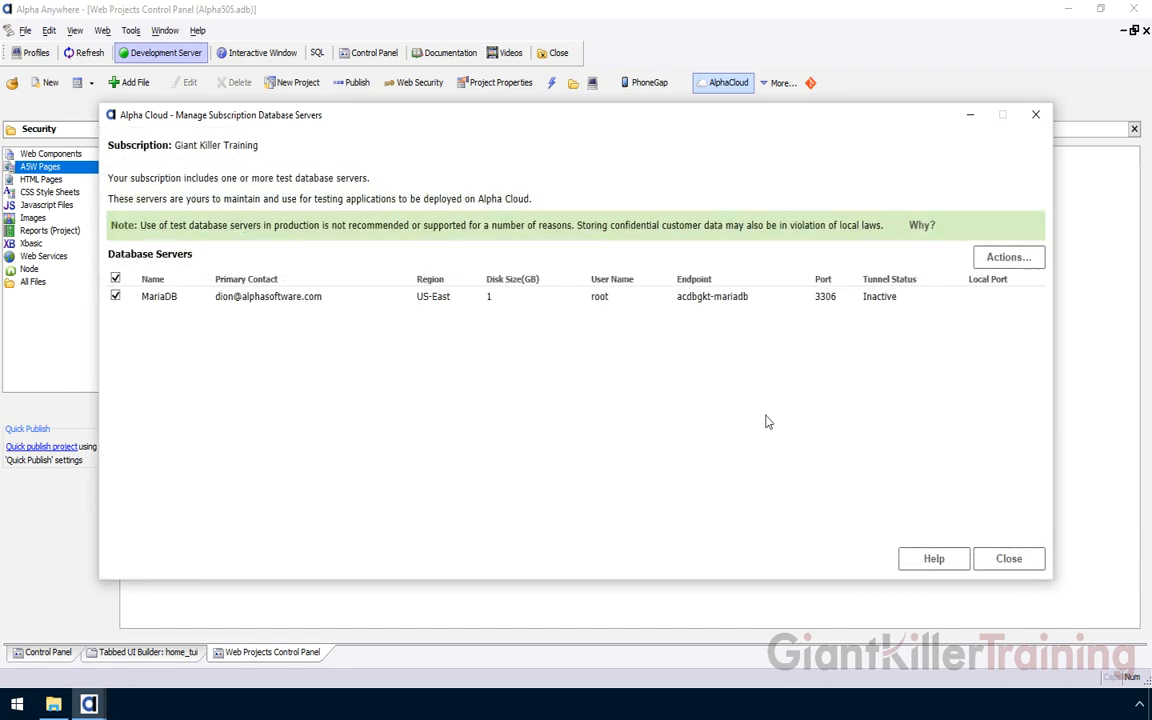
pyautogui.click(1000, 257)
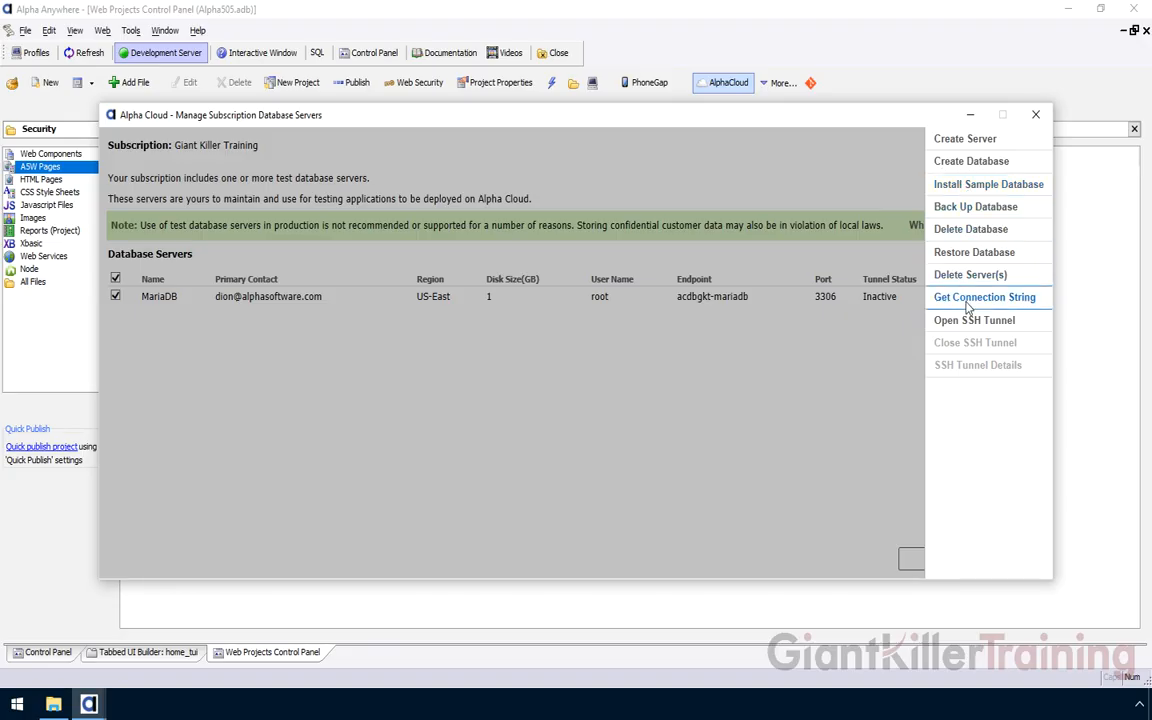
pyautogui.click(779, 360)
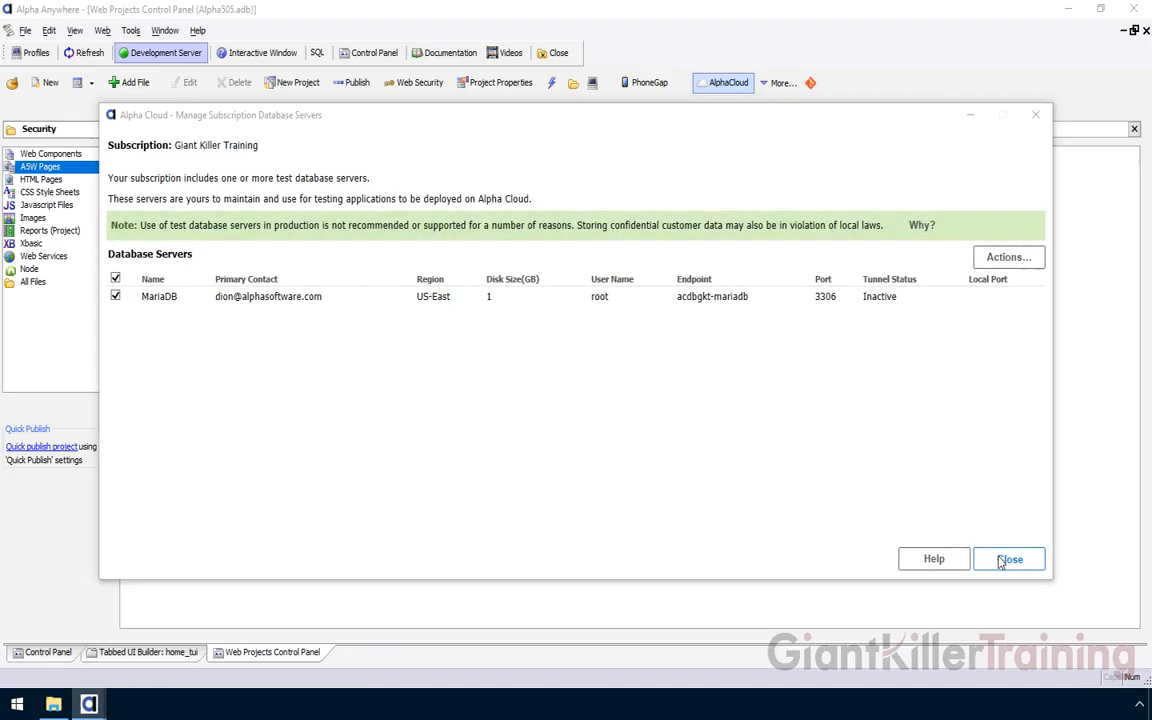
pyautogui.click(1009, 559)
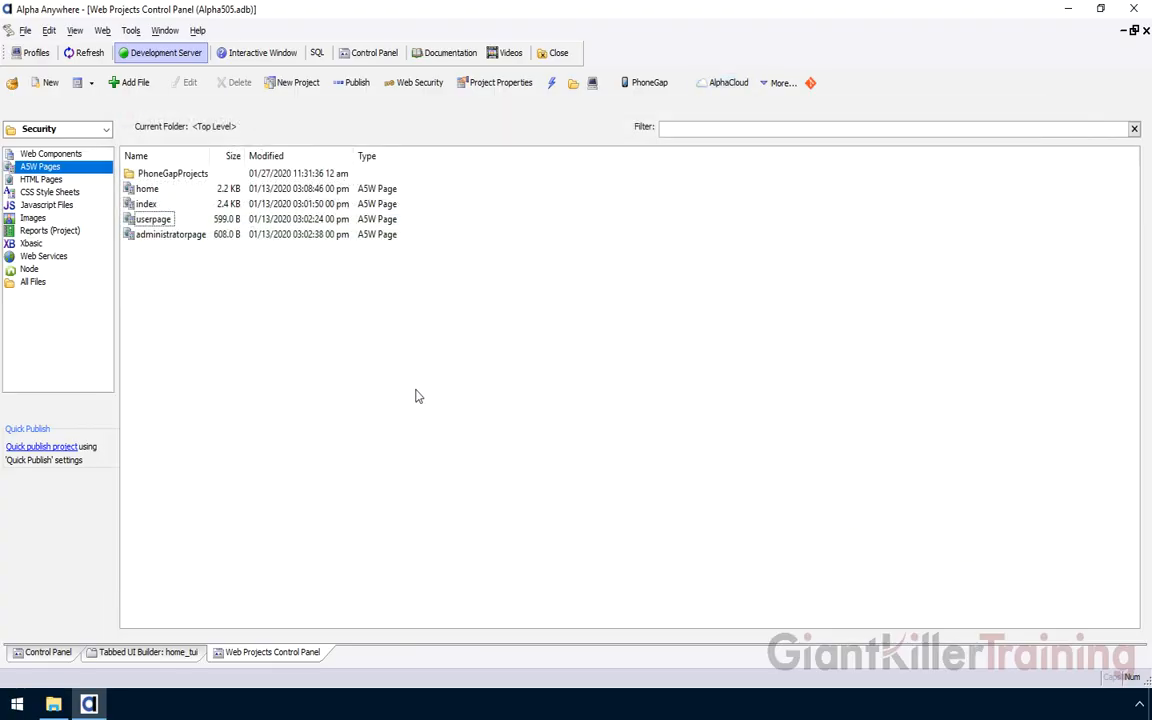
pyautogui.click(130, 31)
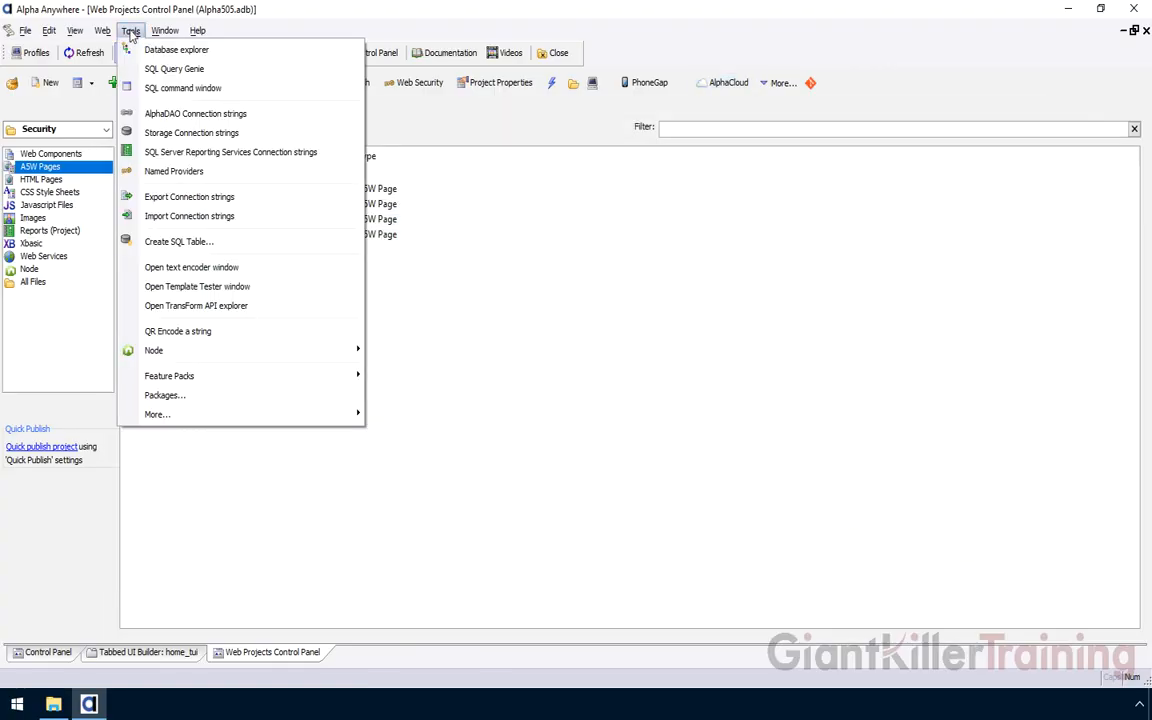
pyautogui.click(150, 114)
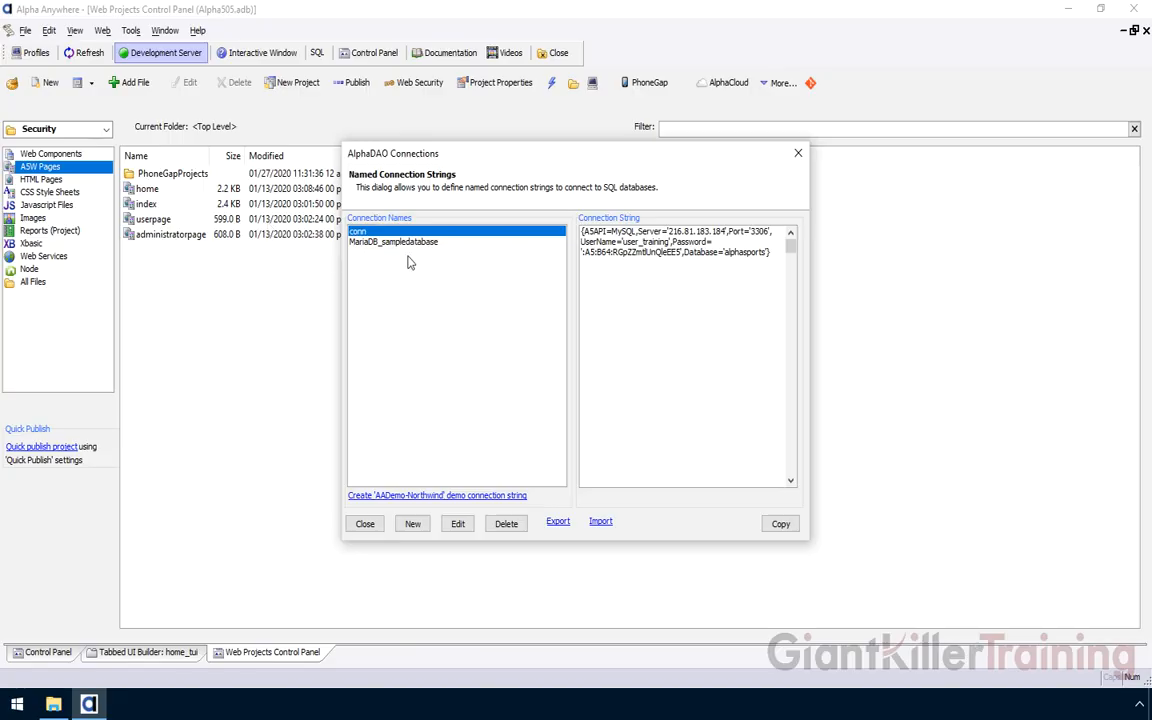
pyautogui.click(405, 246)
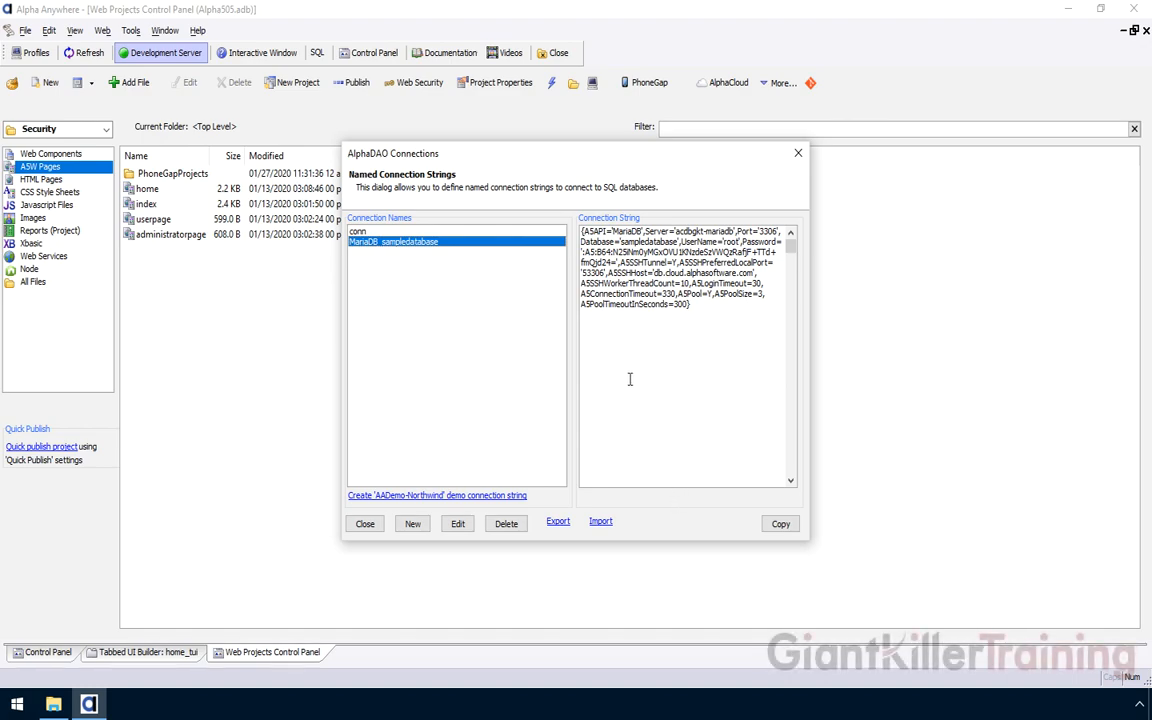
pyautogui.click(364, 525)
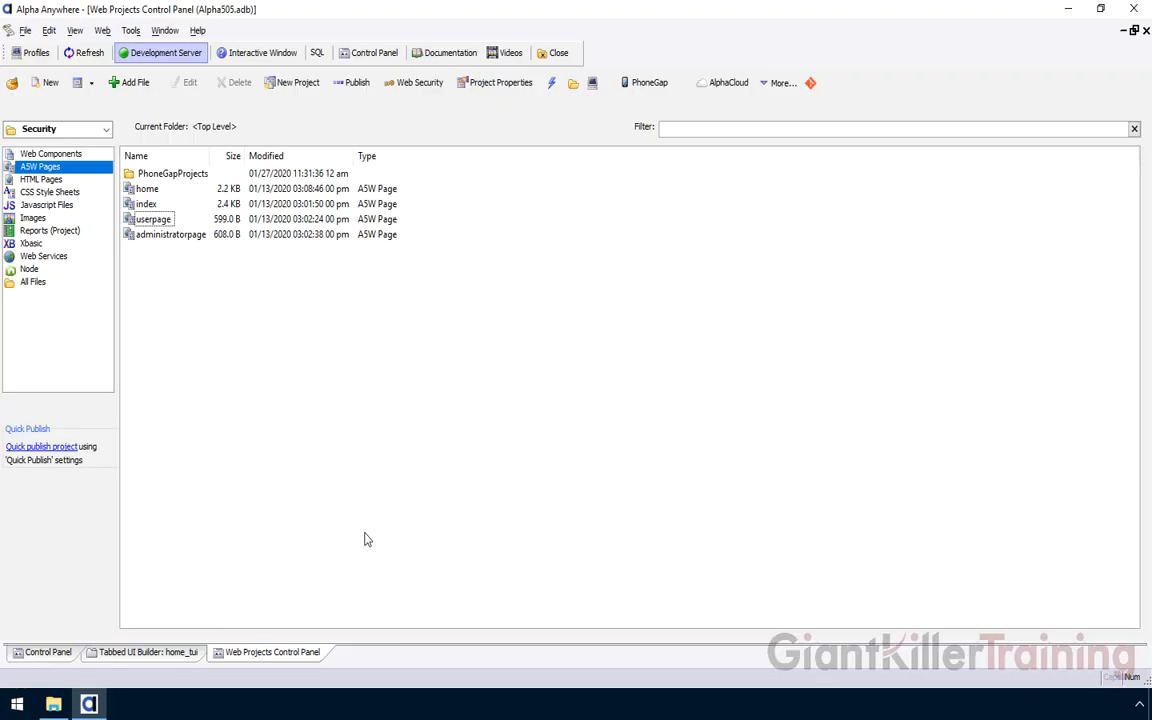
pyautogui.click(130, 30)
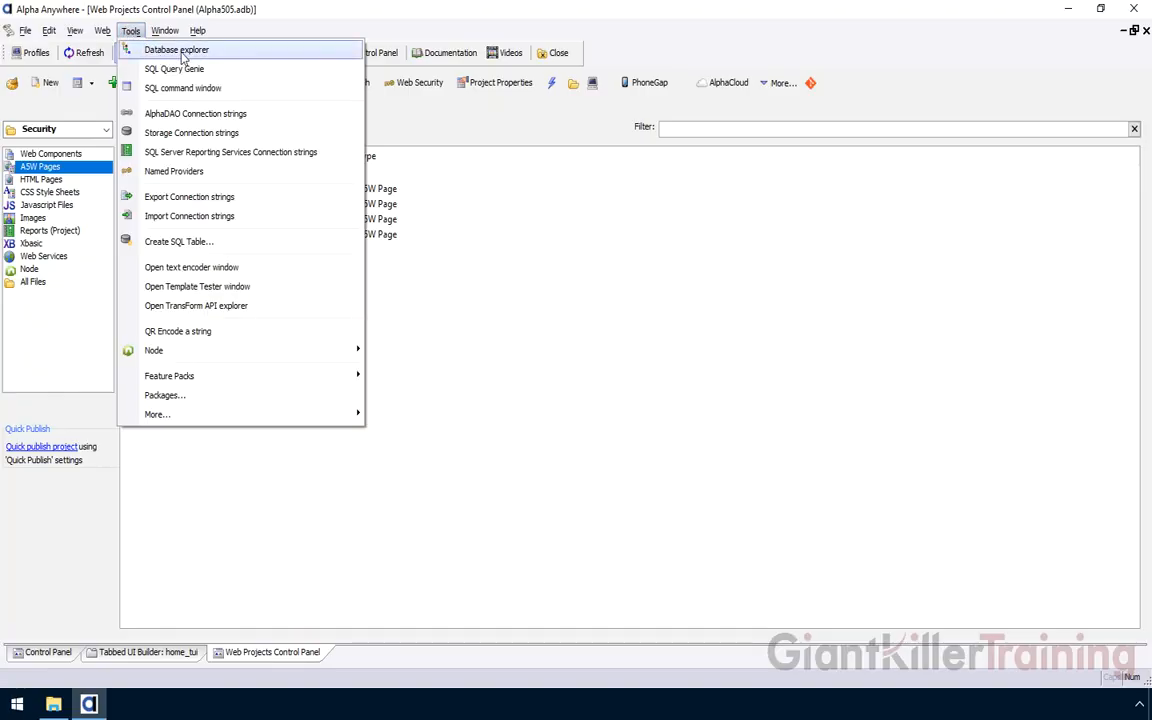
# Add the MariaDB_sampledatabase connection to the Database Explorer
pyautogui.click(181, 52)
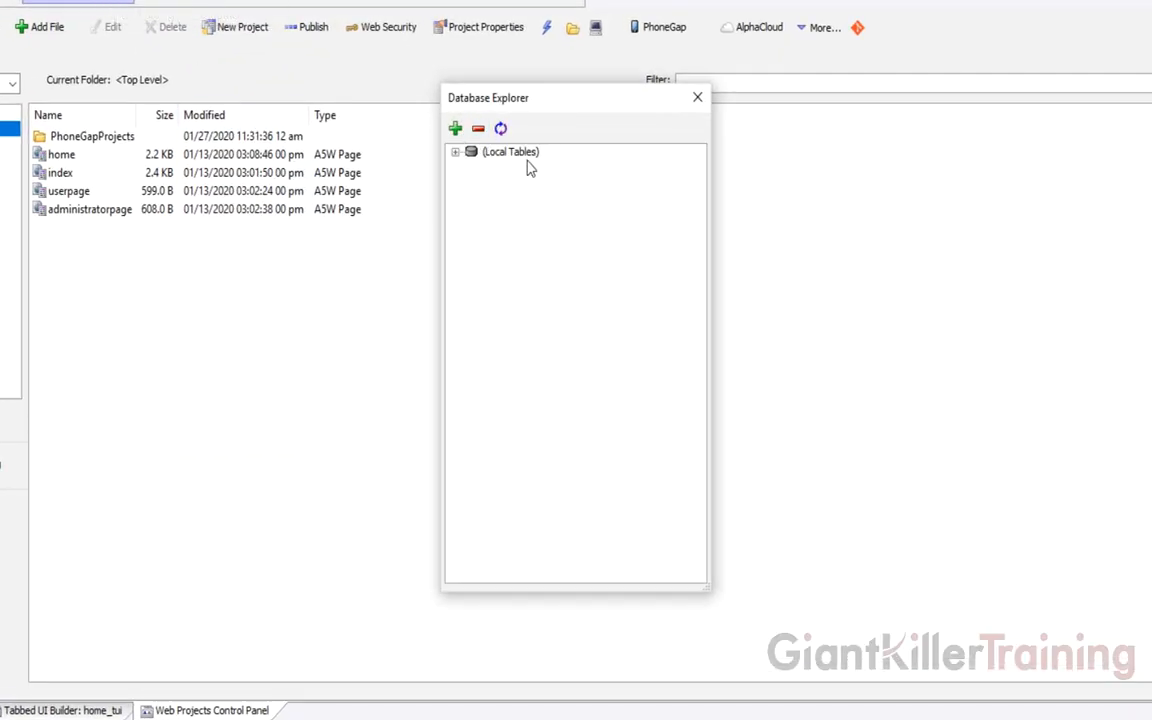
pyautogui.click(455, 130)
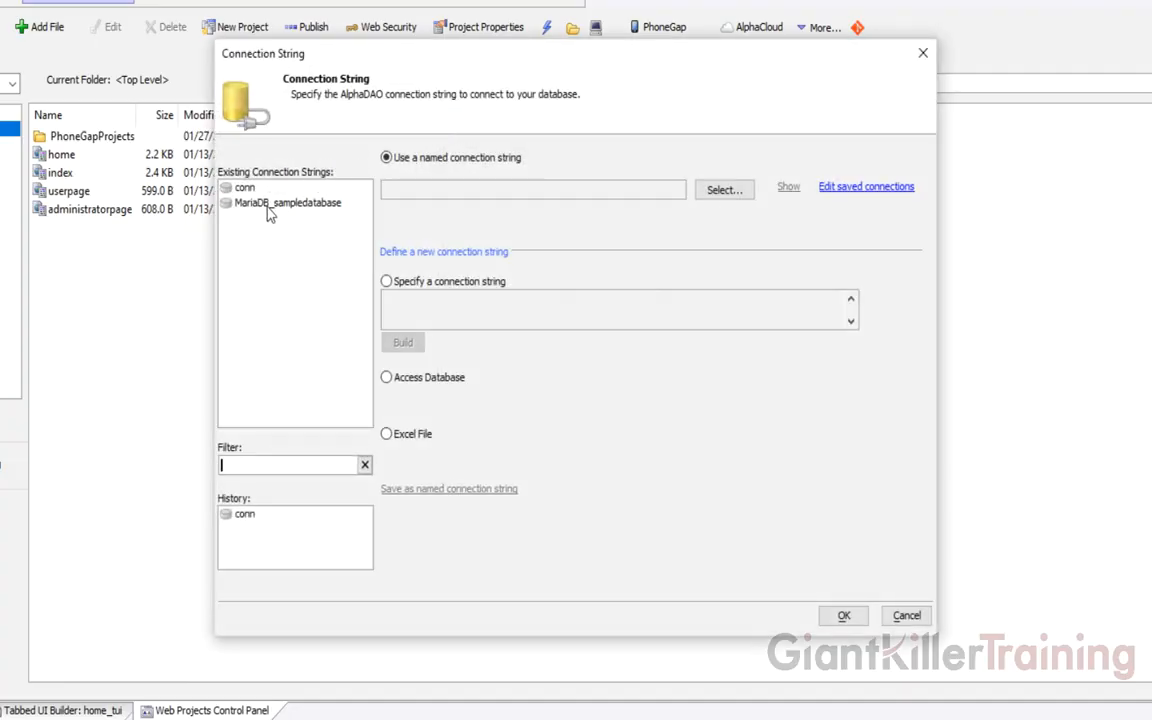
pyautogui.click(240, 202)
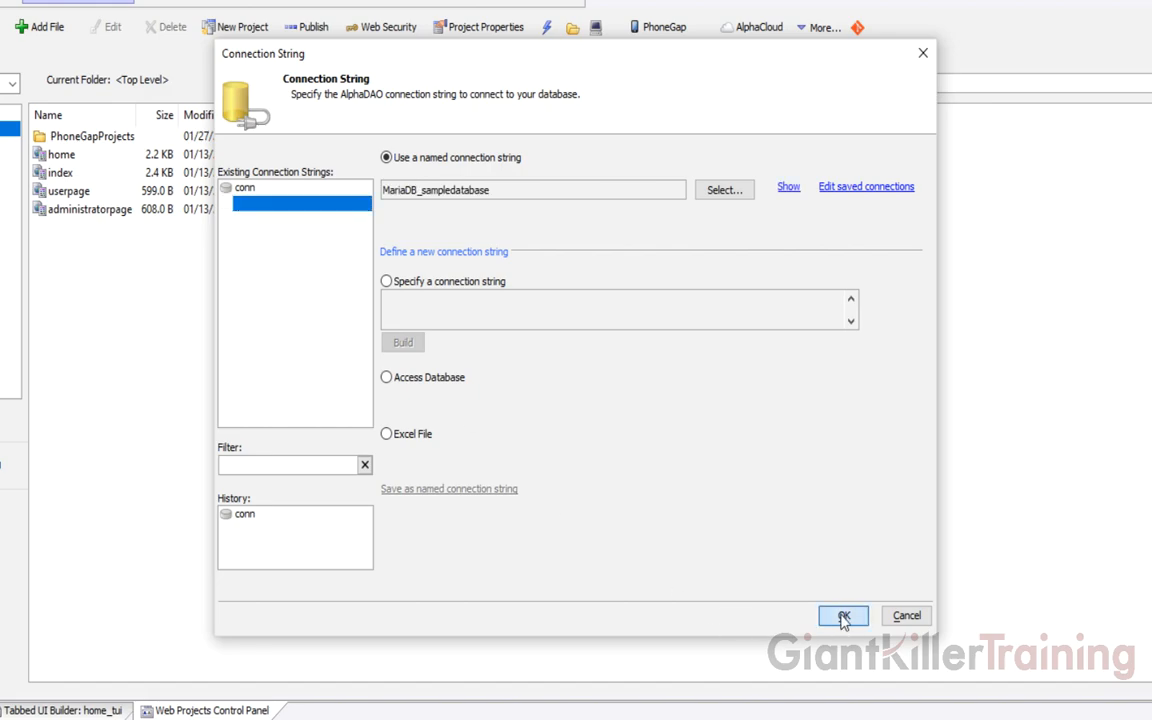
pyautogui.click(843, 616)
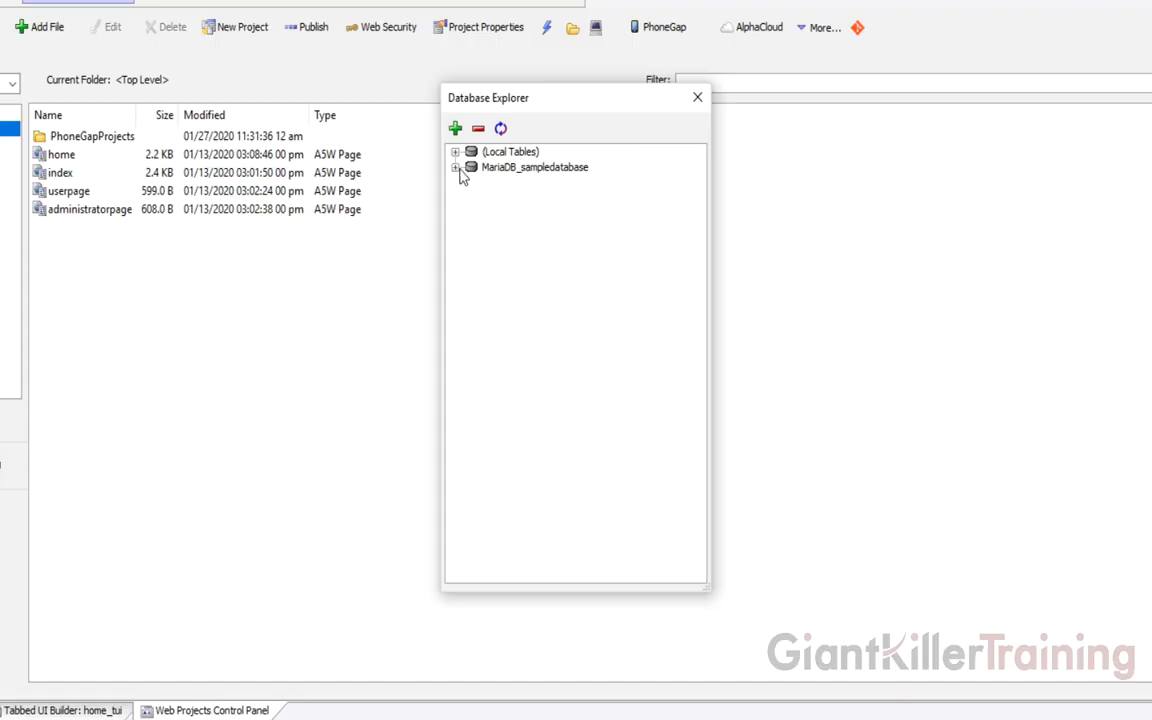
# Expand MariaDB_sampledatabase's Tables folder to browse the Northwind tables, then close the explorer
pyautogui.click(455, 167)
pyautogui.click(472, 183)
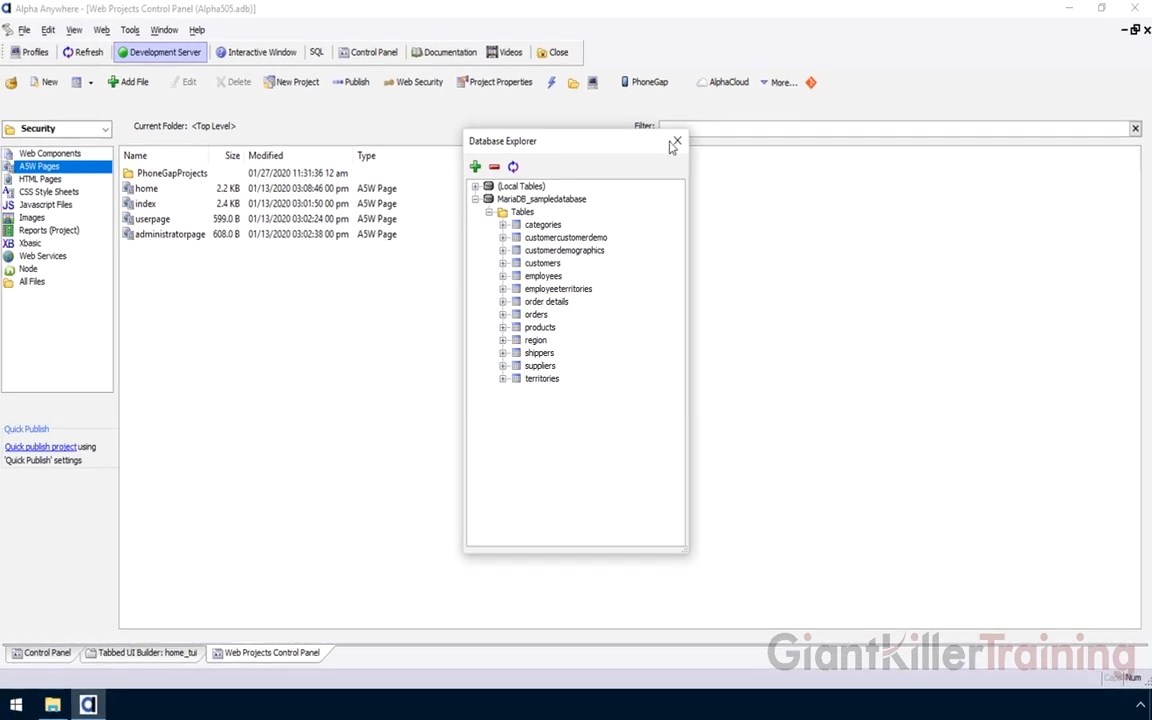
pyautogui.click(677, 140)
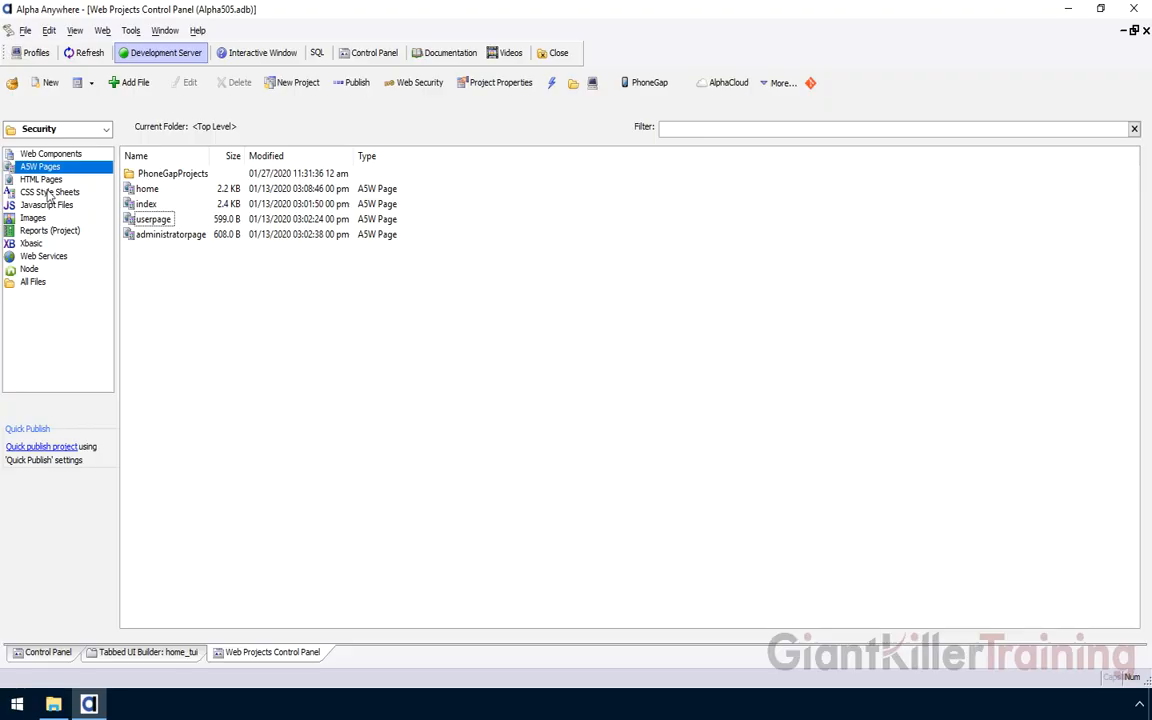
# In the Security project, create a new web Grid component from a blank grid
pyautogui.click(60, 129)
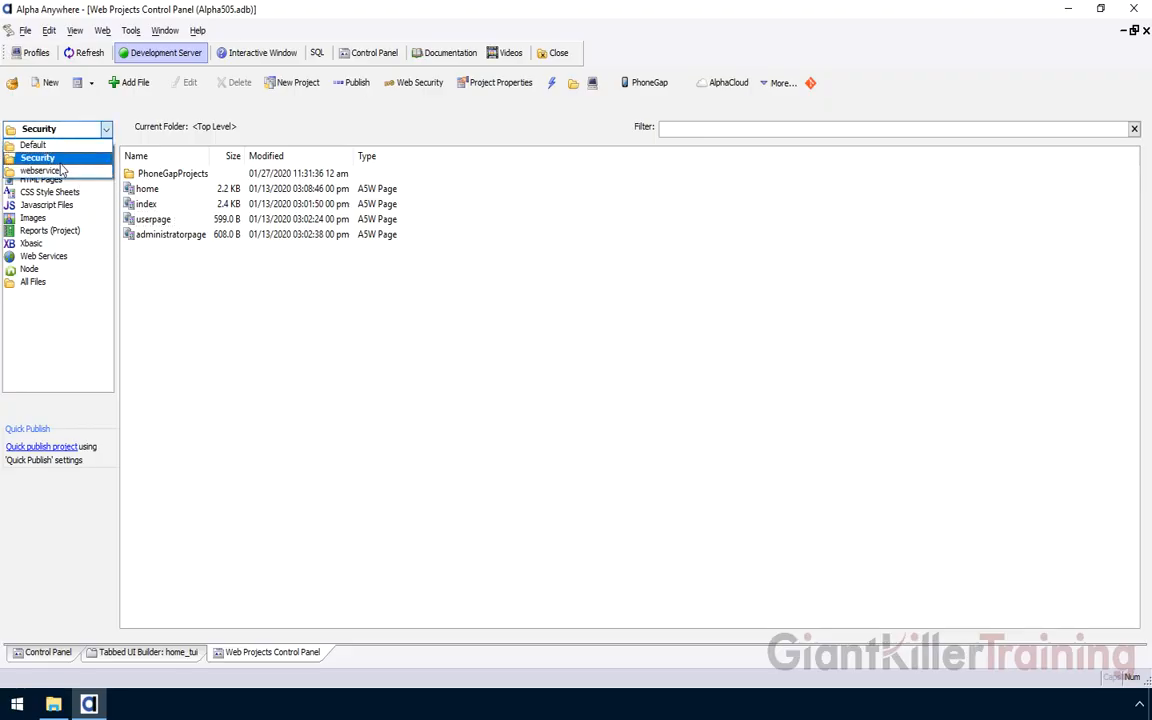
pyautogui.click(61, 163)
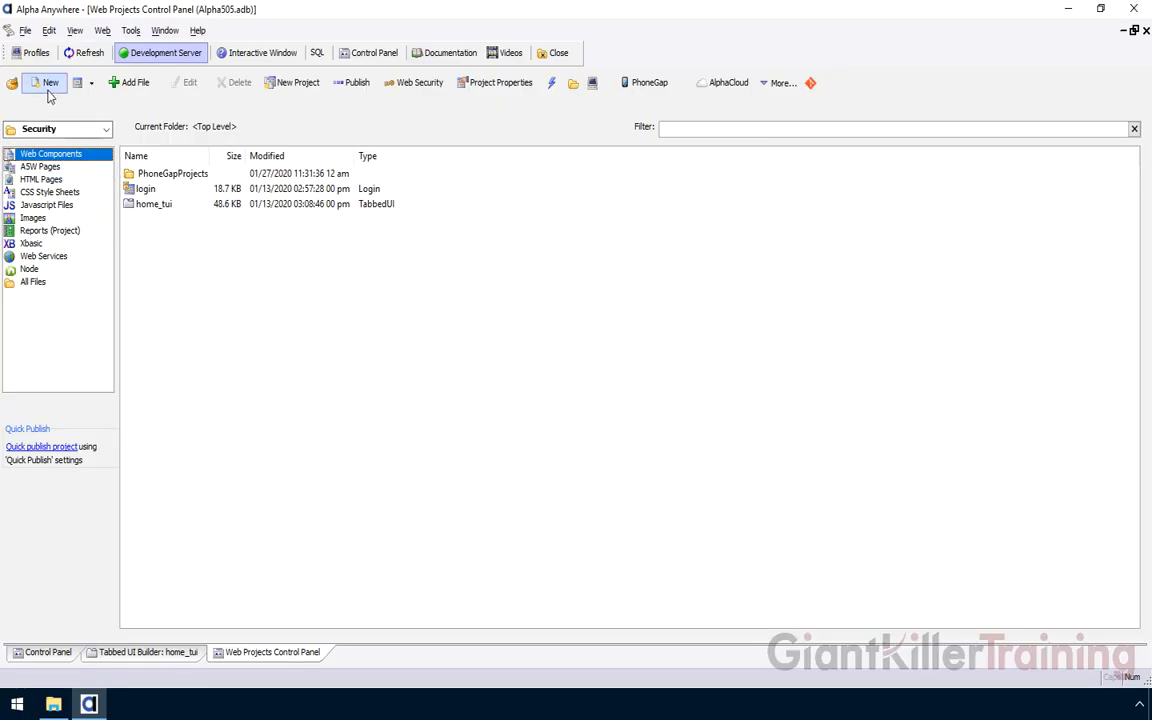
pyautogui.click(48, 88)
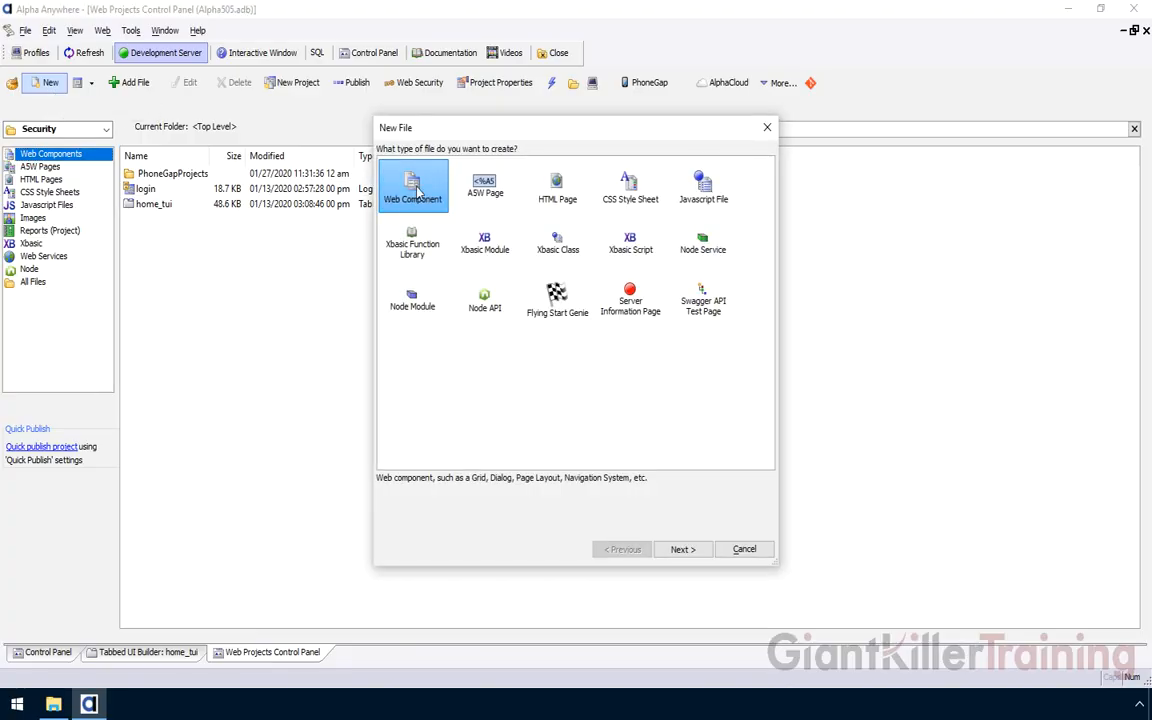
pyautogui.click(682, 549)
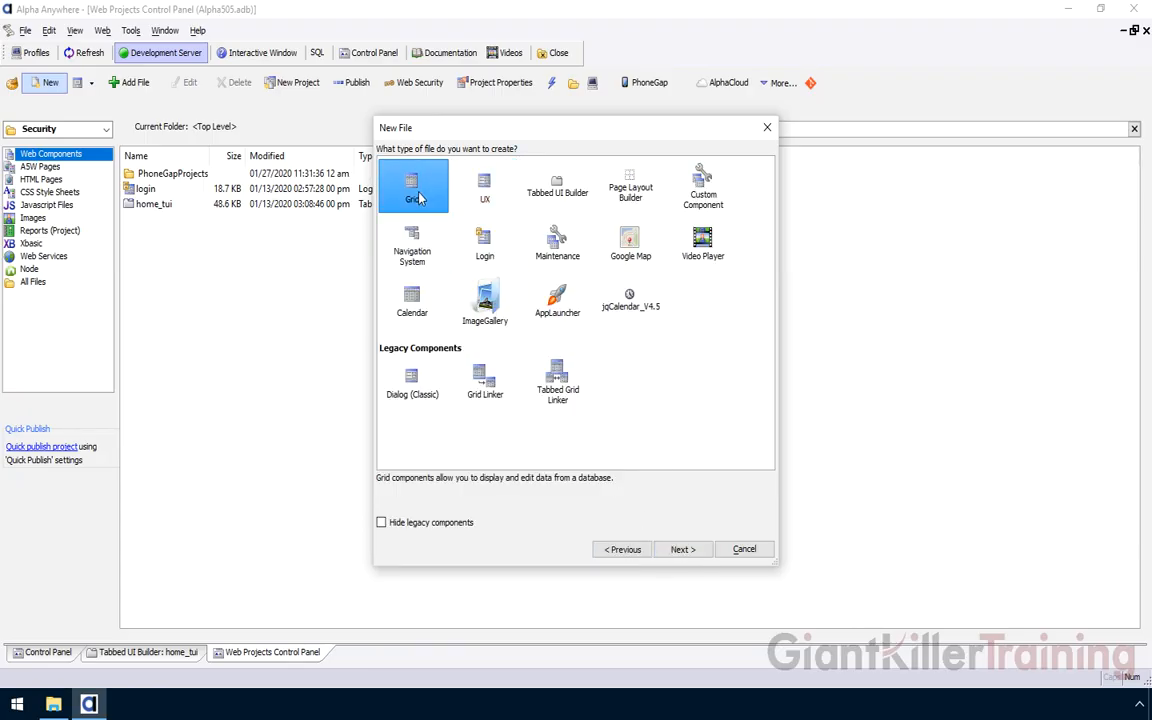
pyautogui.click(682, 550)
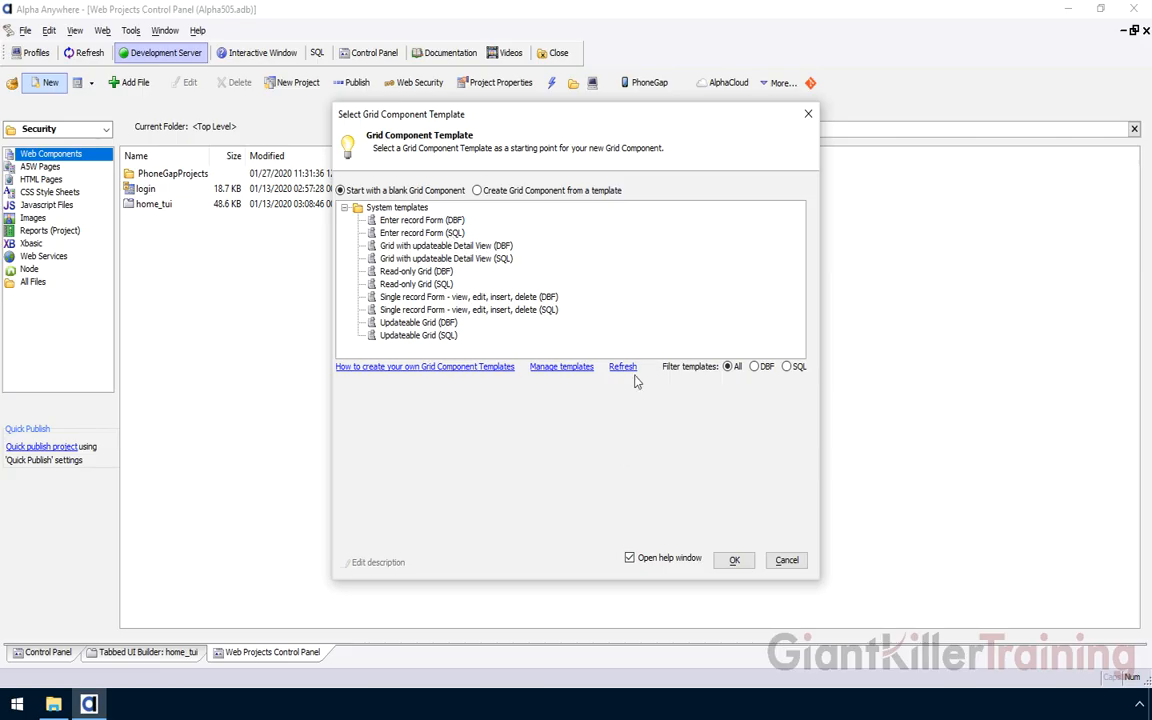
pyautogui.click(735, 561)
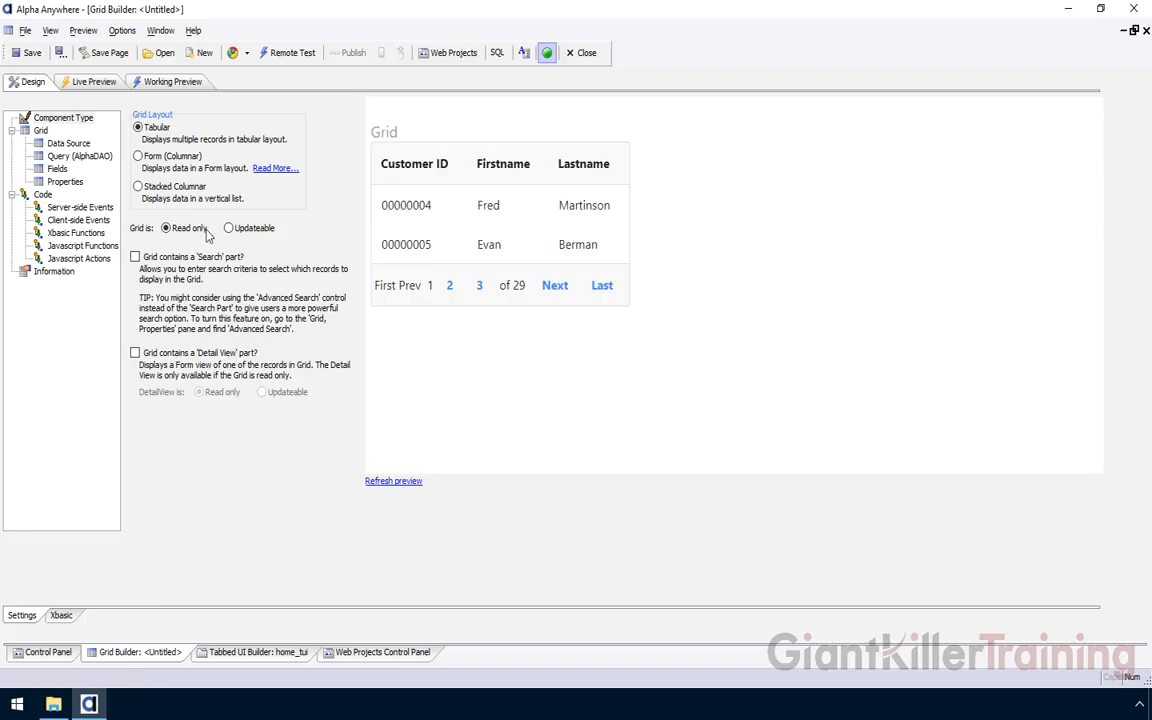
# Connect the grid's AlphaDAO query to MariaDB_sampledatabase and select the customers table
pyautogui.click(59, 157)
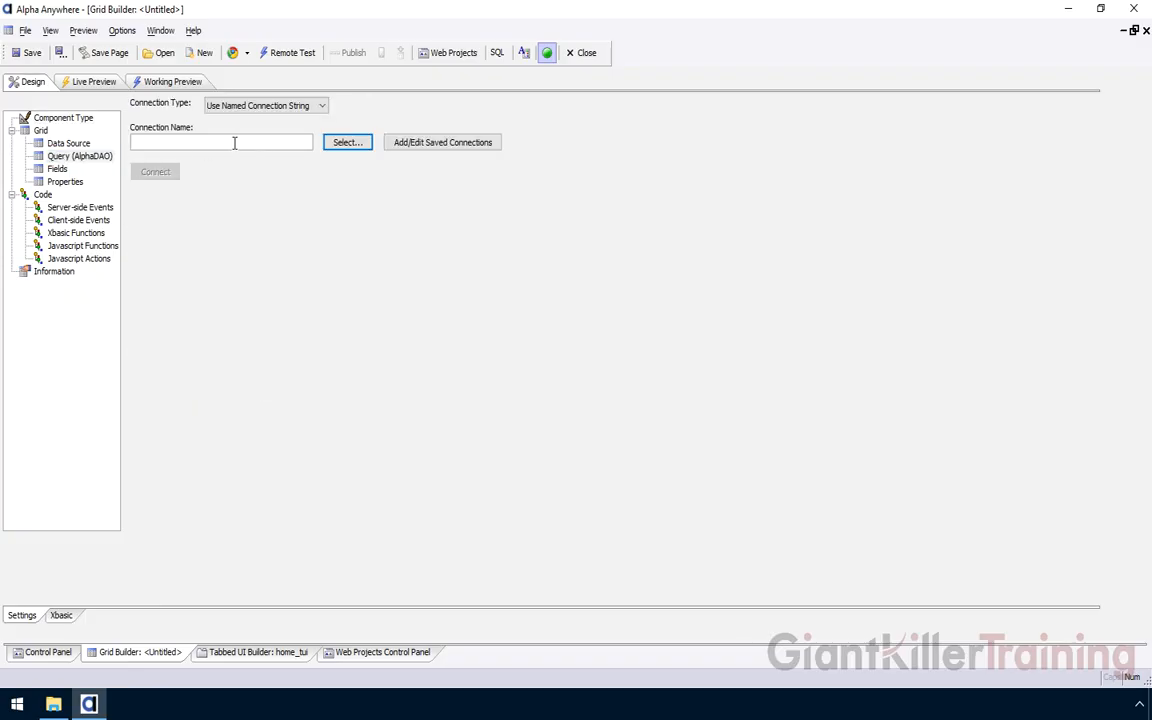
pyautogui.click(340, 143)
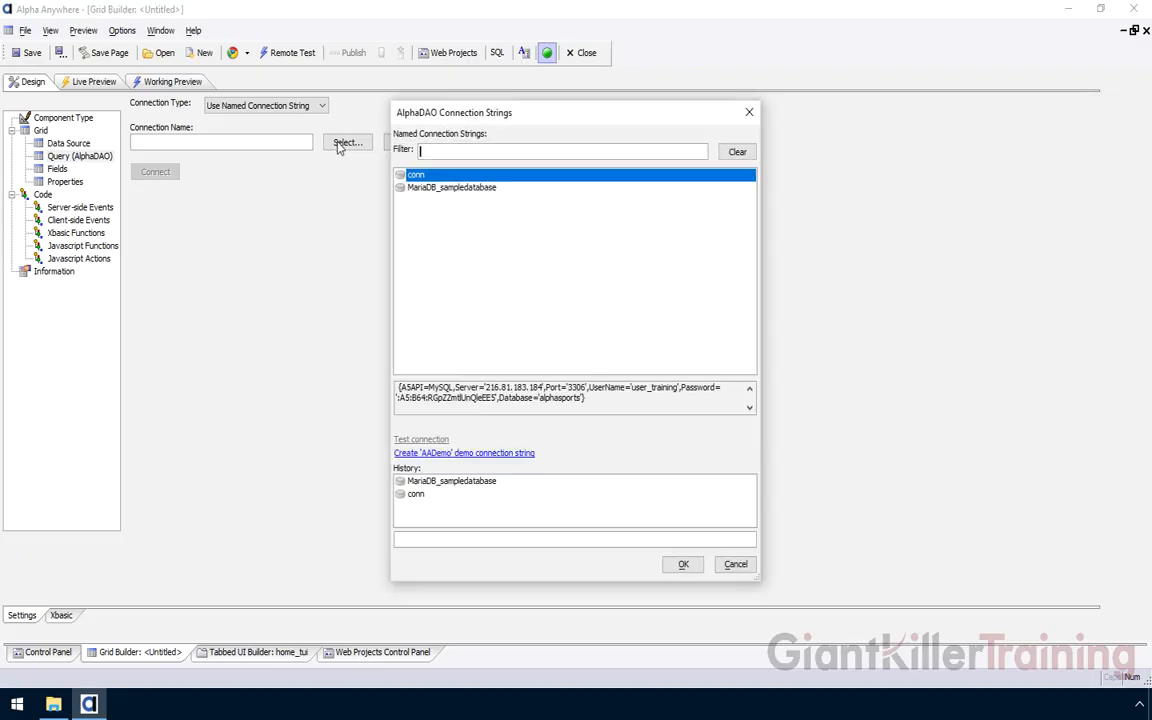
pyautogui.click(430, 189)
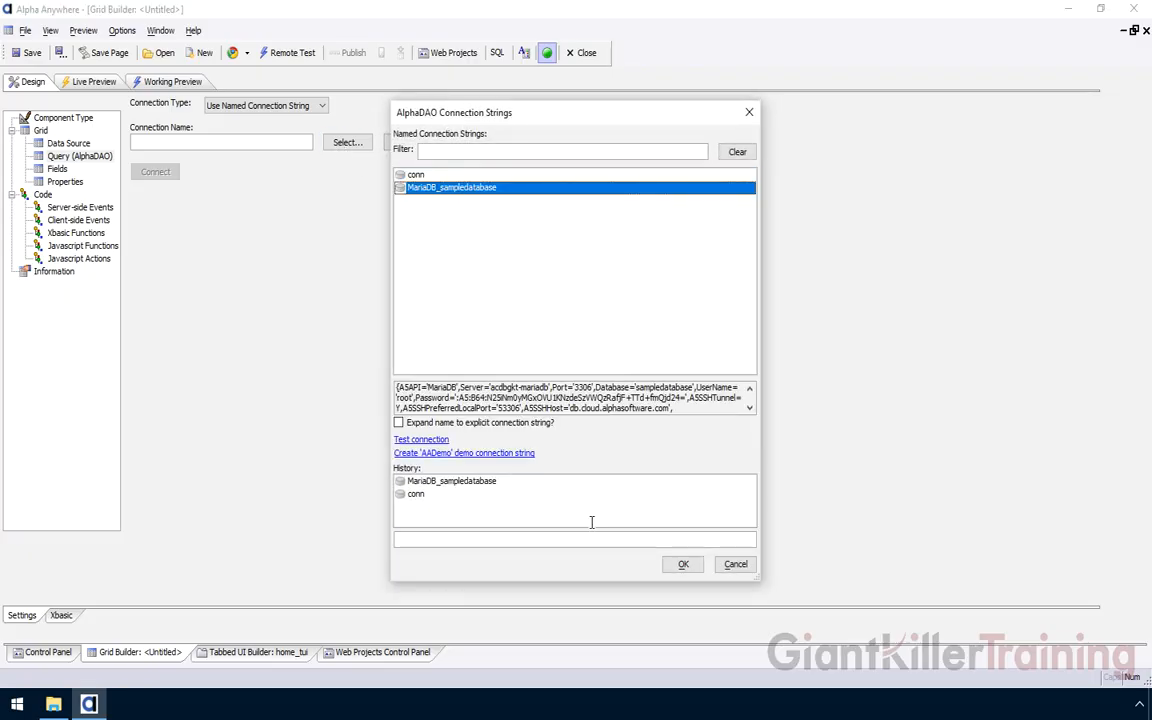
pyautogui.click(672, 568)
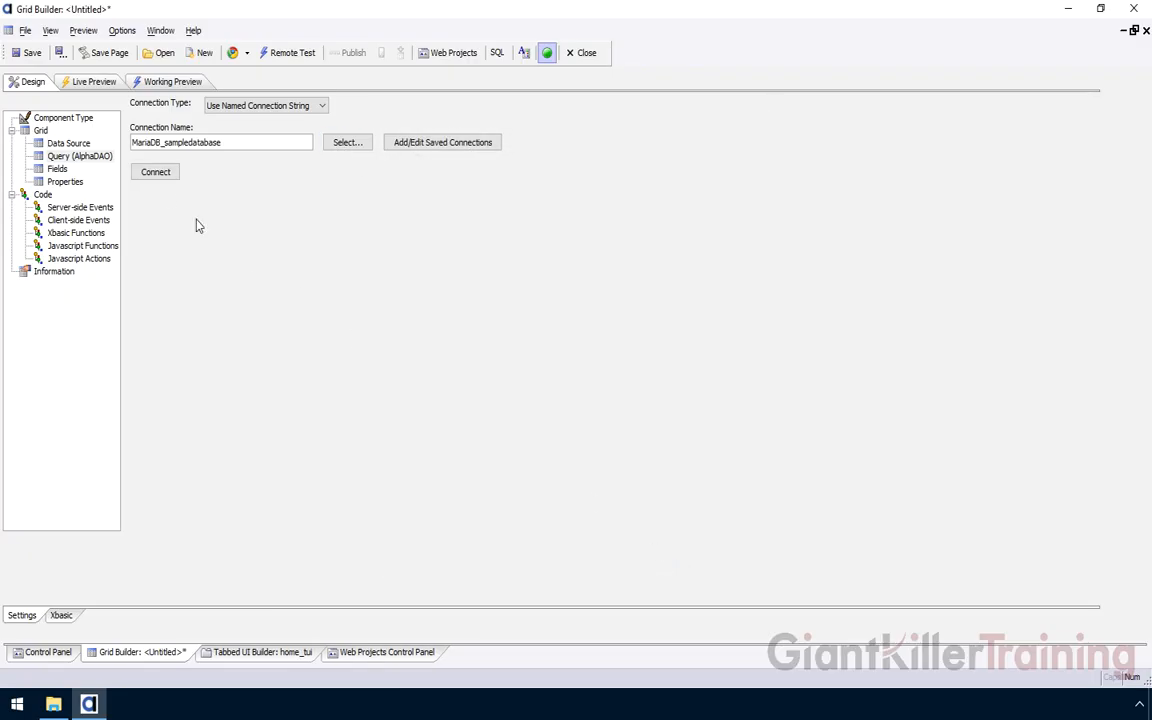
pyautogui.click(163, 172)
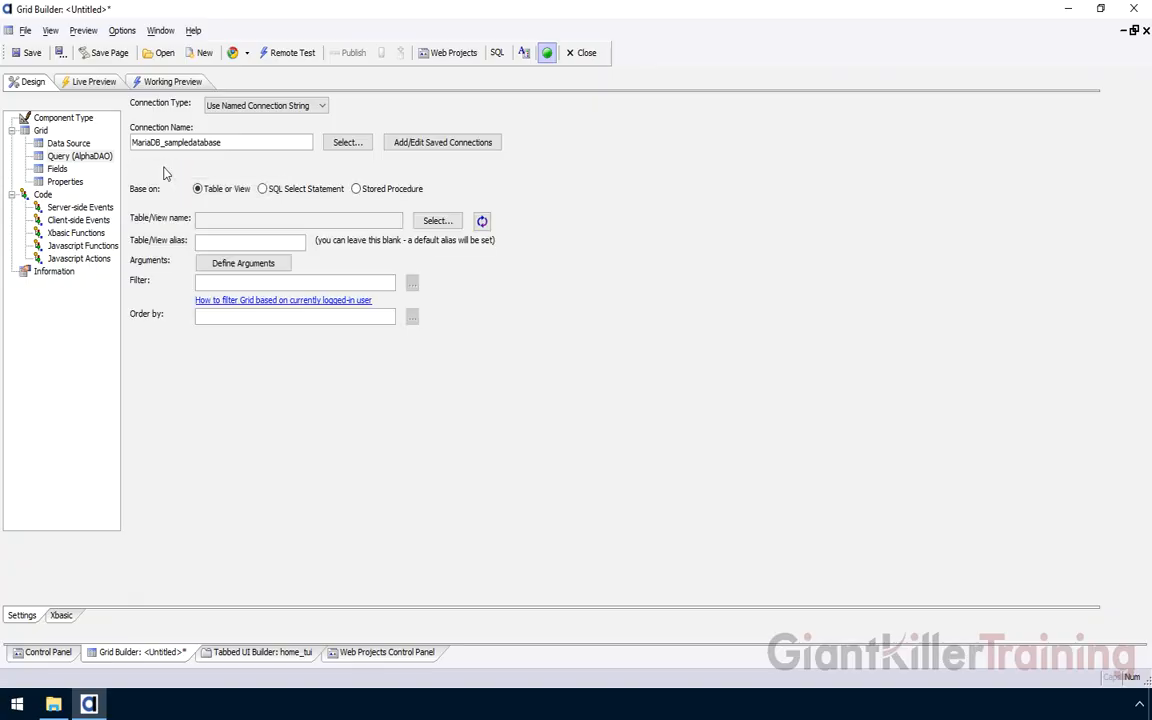
pyautogui.click(438, 221)
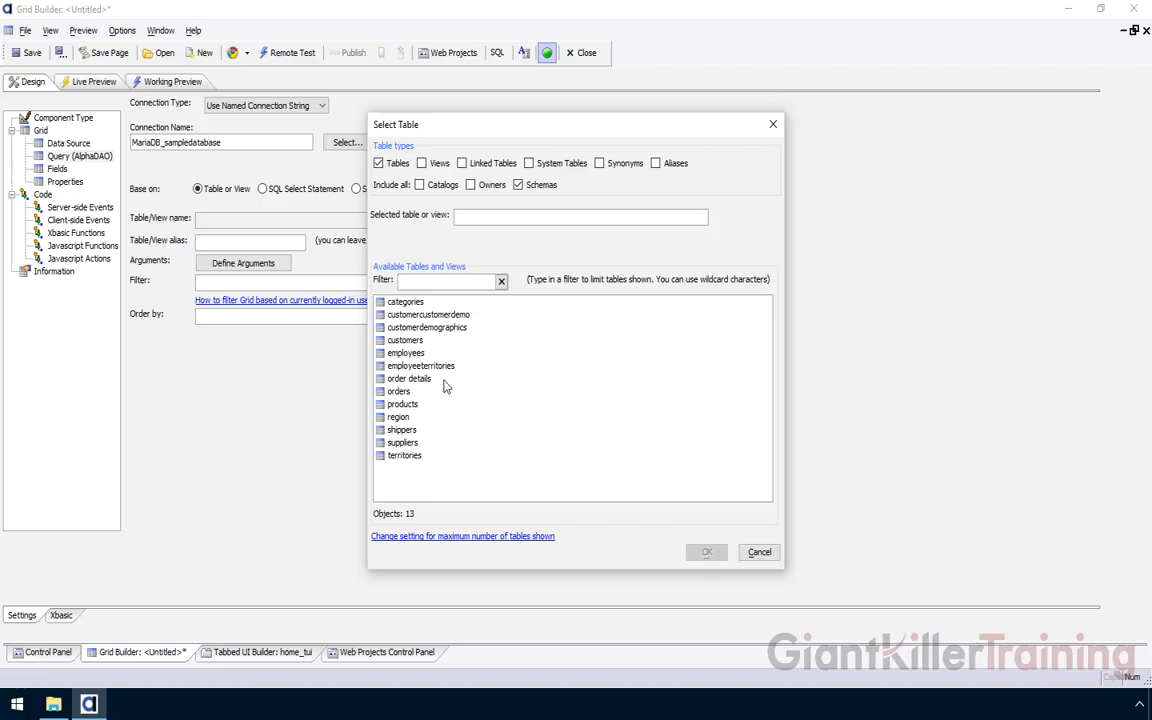
pyautogui.click(417, 342)
pyautogui.click(707, 554)
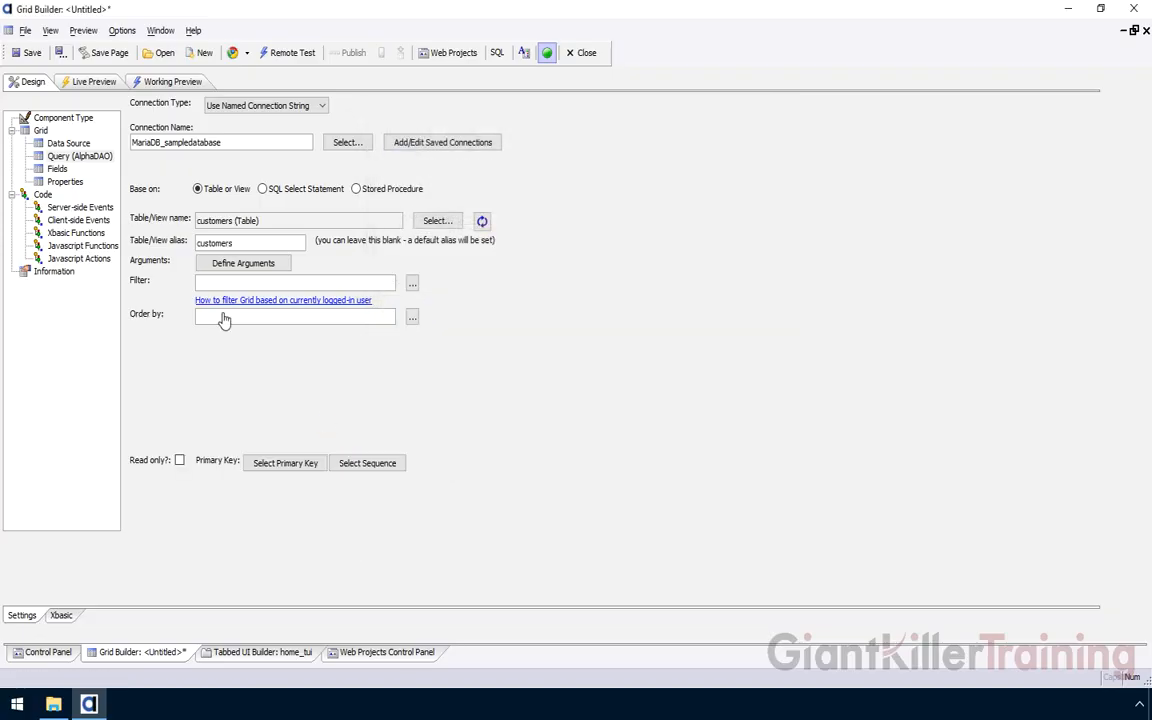
# Add fields CustomerID through Address and preview the grid's 91 customer records
pyautogui.click(57, 169)
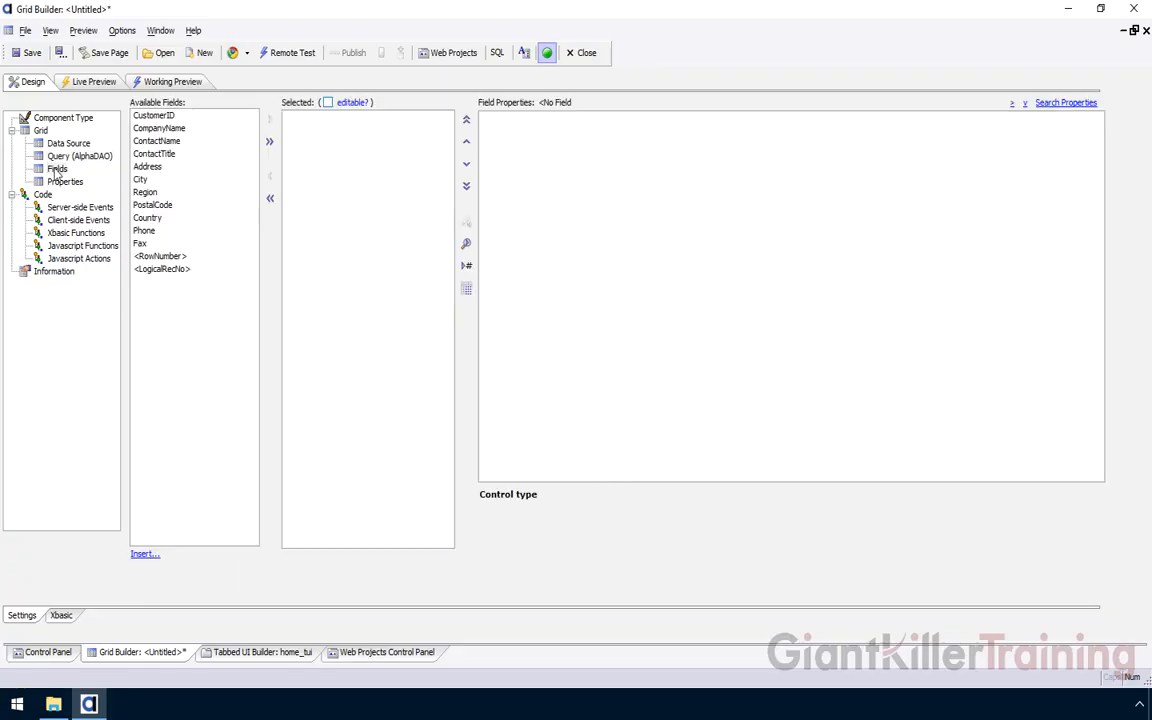
pyautogui.click(155, 116)
pyautogui.moveTo(157, 117); pyautogui.dragTo(150, 166)
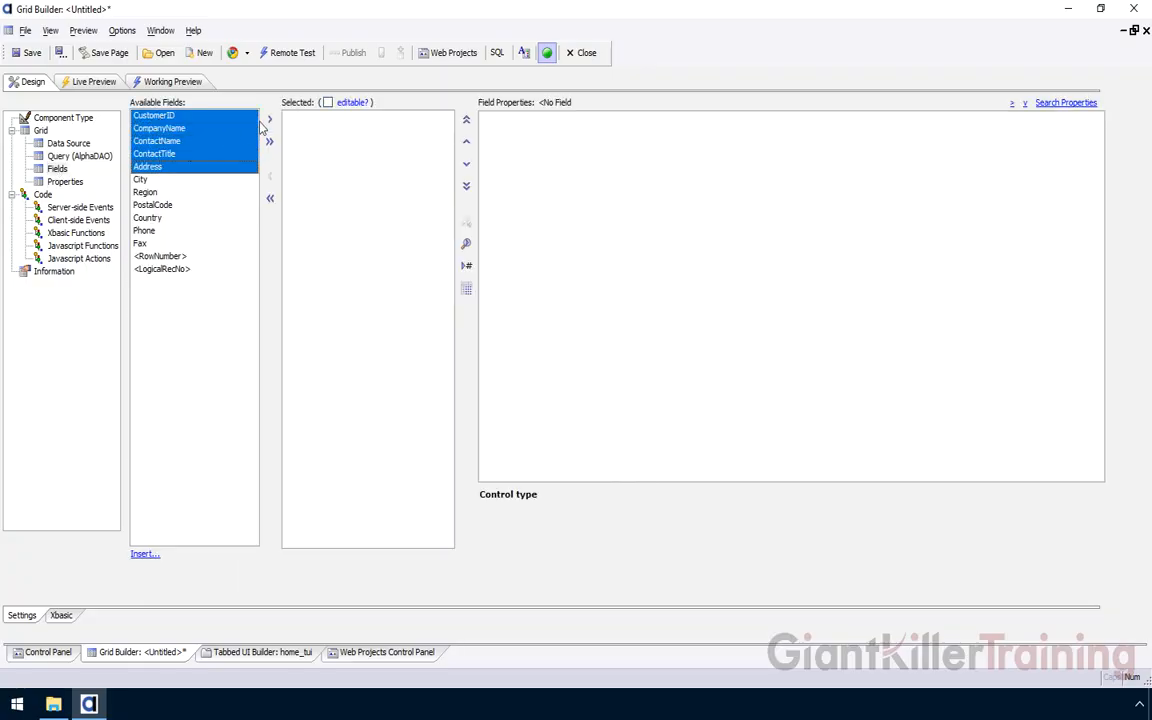
pyautogui.click(269, 118)
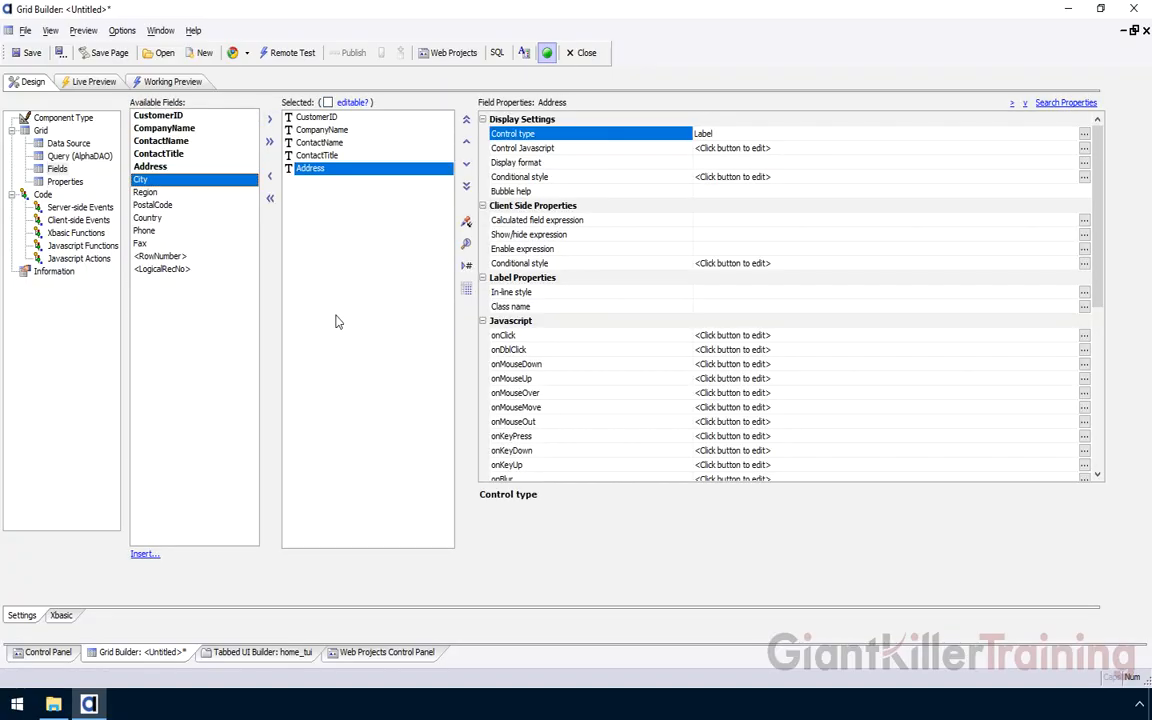
pyautogui.click(153, 83)
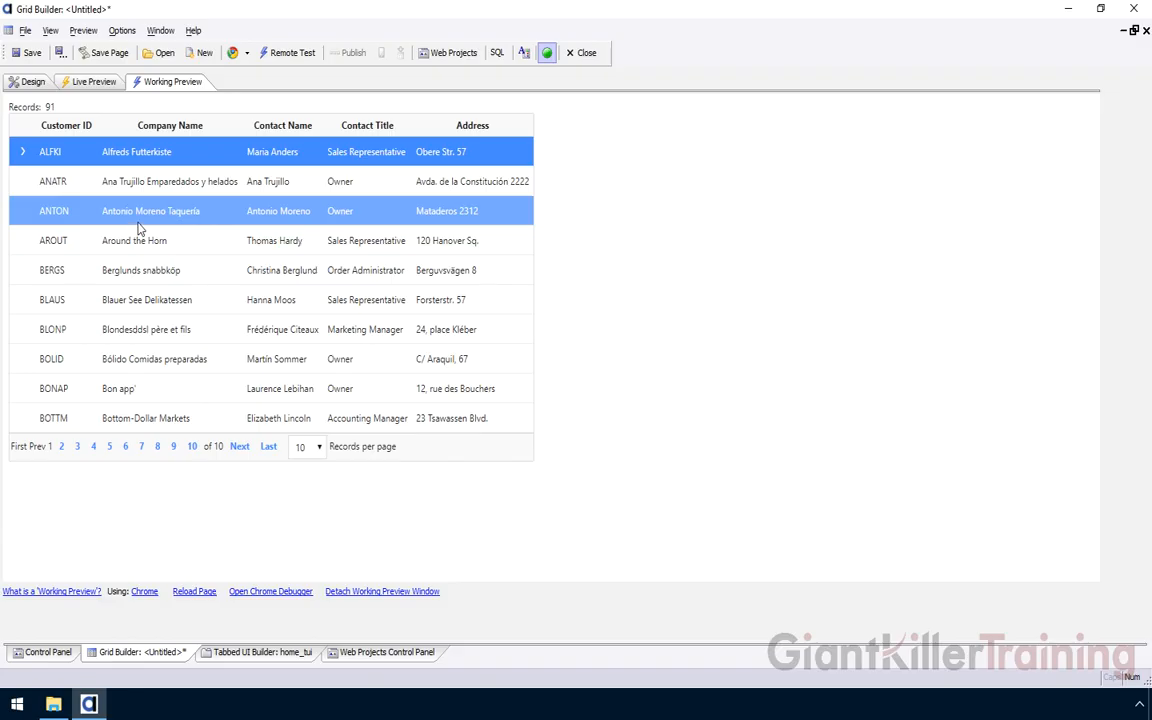
pyautogui.click(28, 52)
# Save the grid as customer_grid, requiring login and allowing the Administrators and Users groups
pyautogui.write('customer_grid')
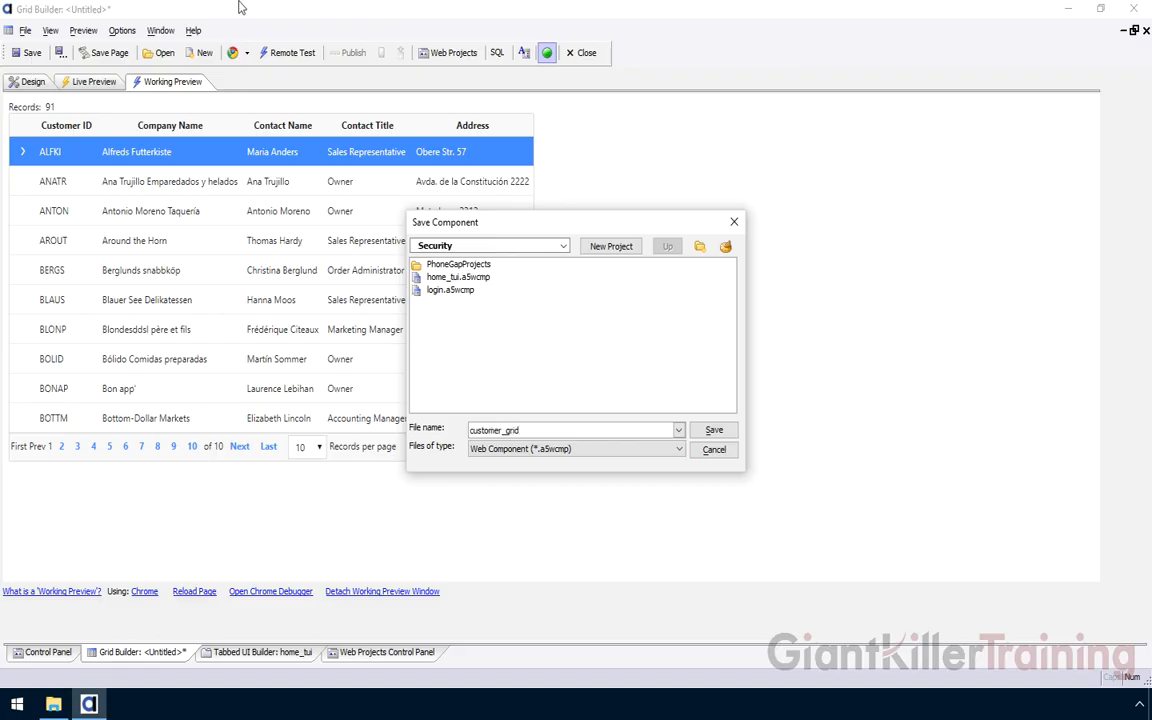
pyautogui.click(712, 430)
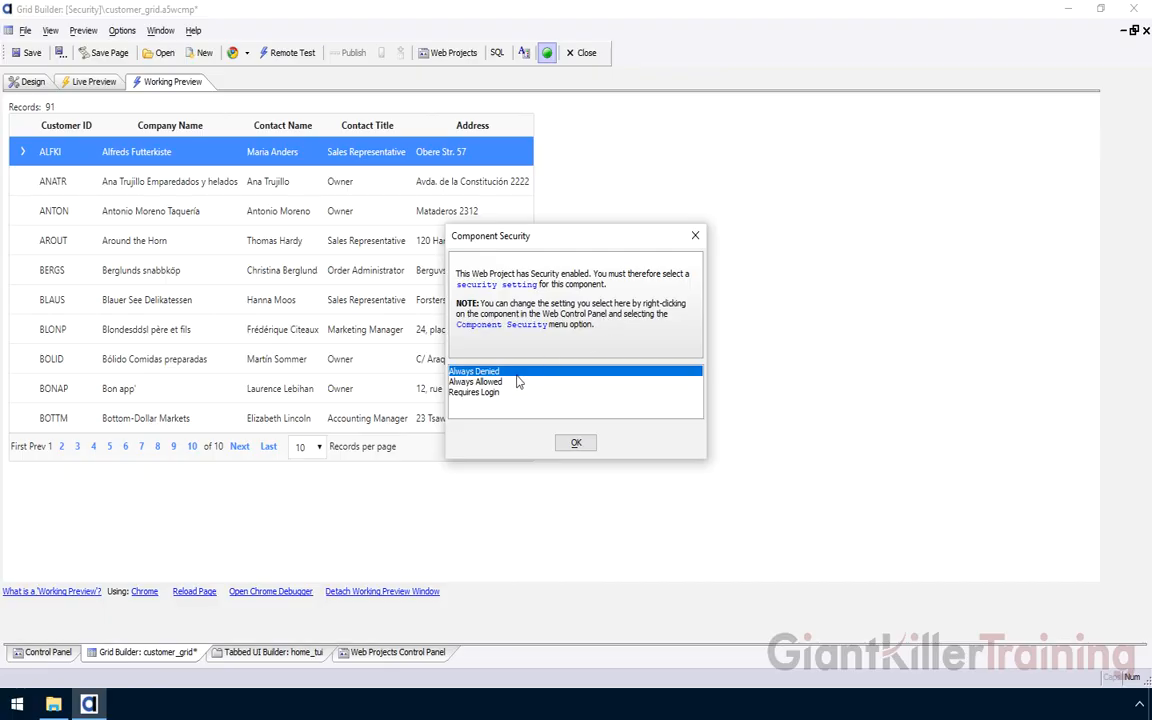
pyautogui.click(488, 393)
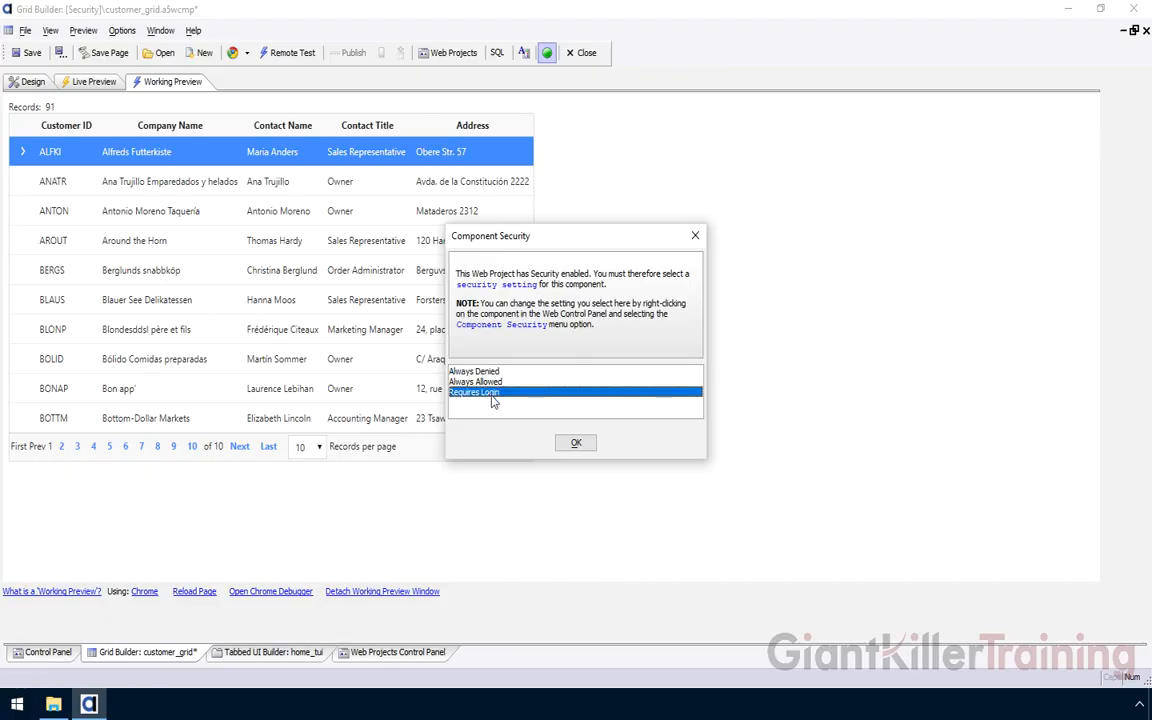
pyautogui.click(577, 443)
pyautogui.click(473, 289)
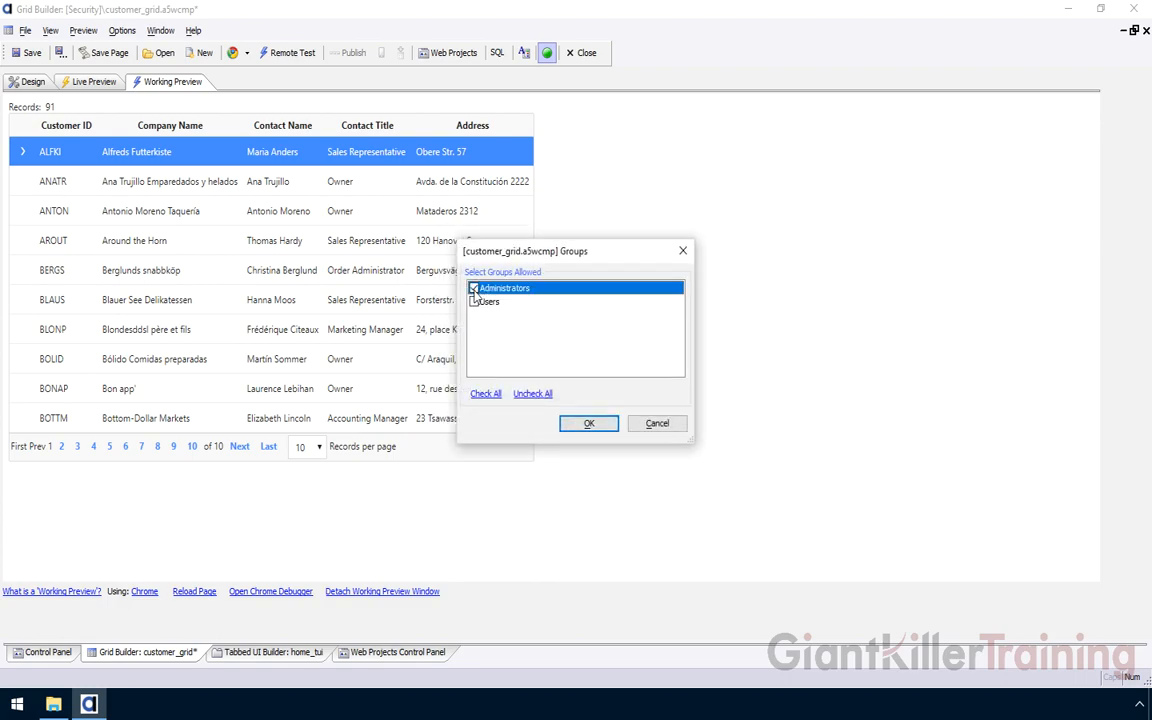
pyautogui.click(474, 301)
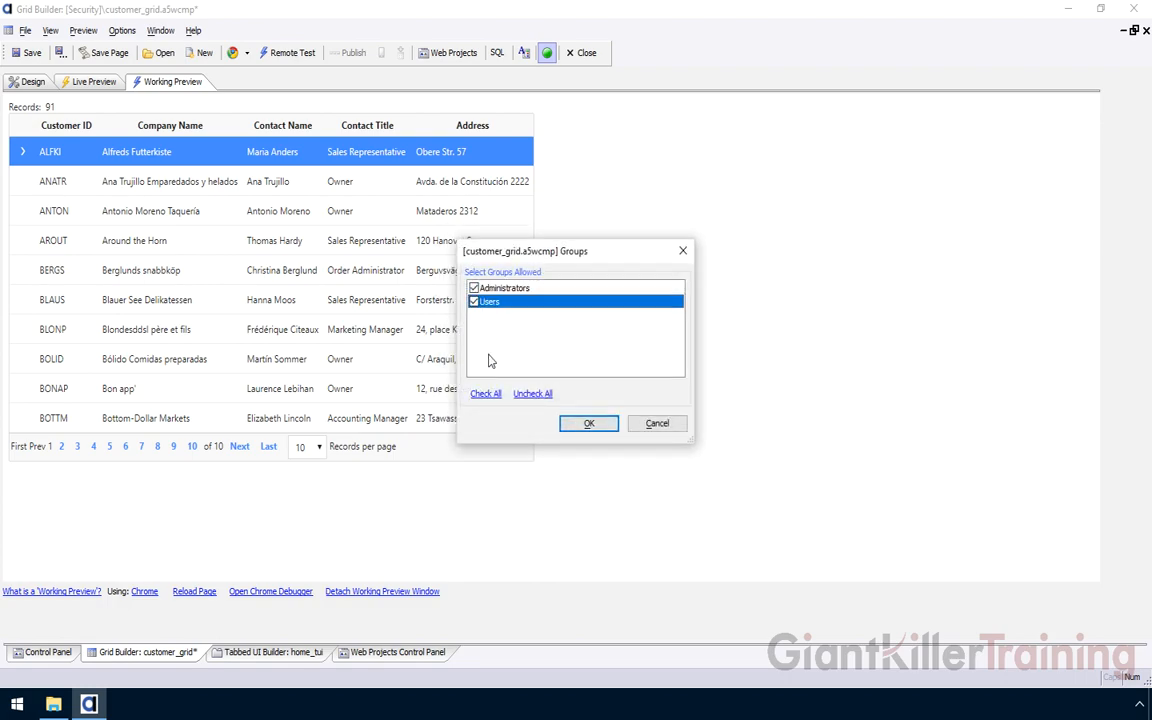
pyautogui.click(589, 424)
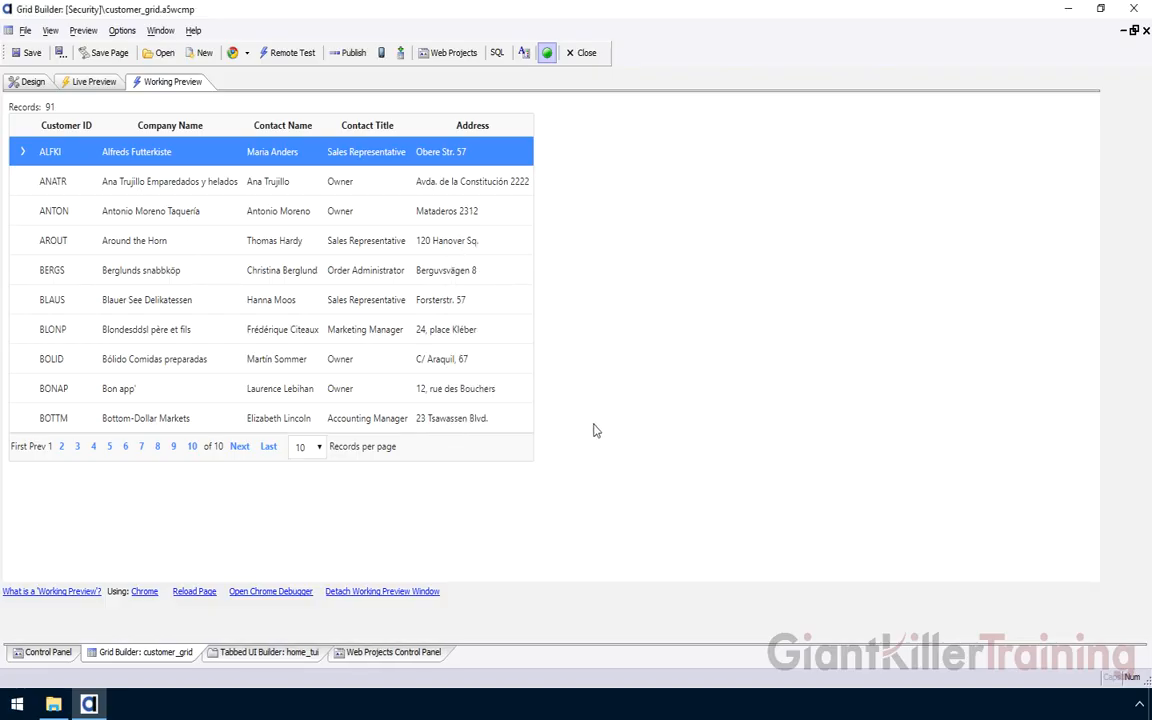
# Add a Customer Grid pane to home_tui that shows the customer_grid component
pyautogui.click(290, 653)
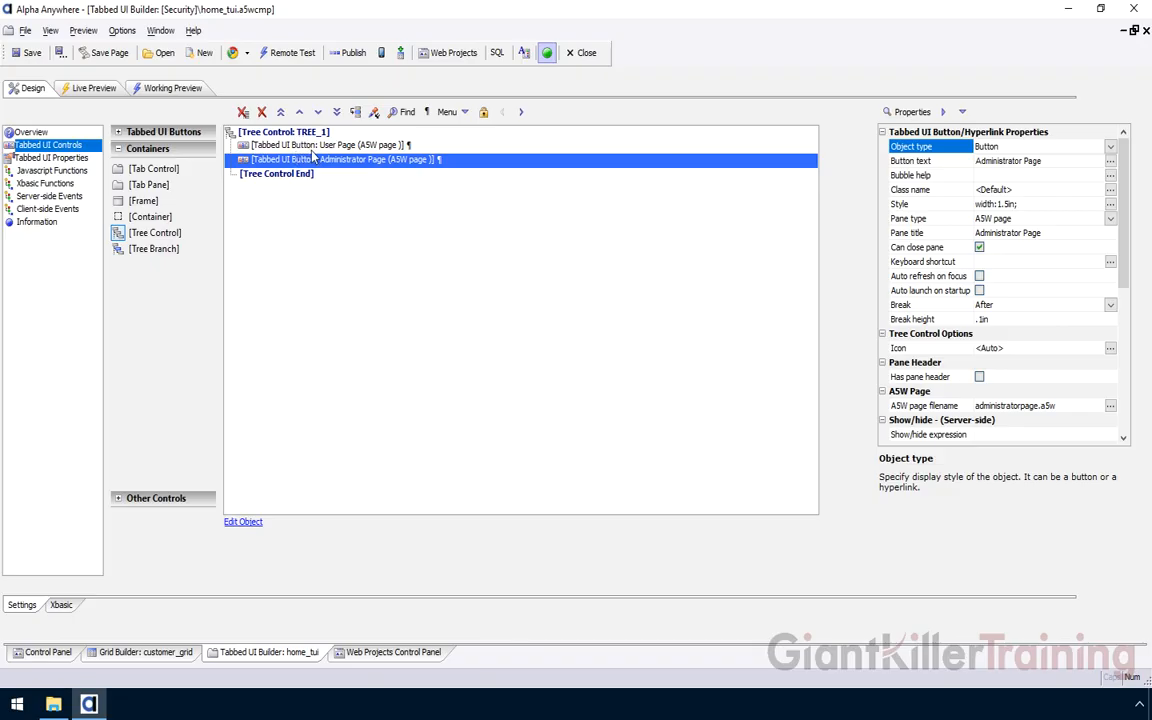
pyautogui.click(152, 132)
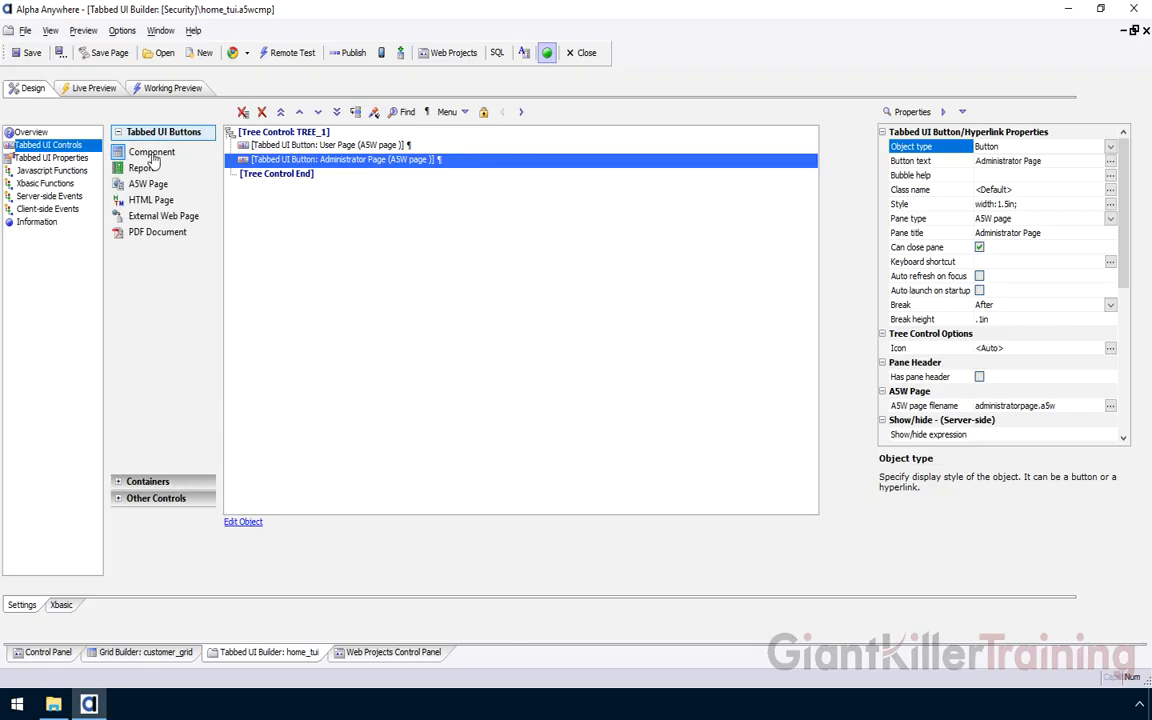
pyautogui.click(151, 153)
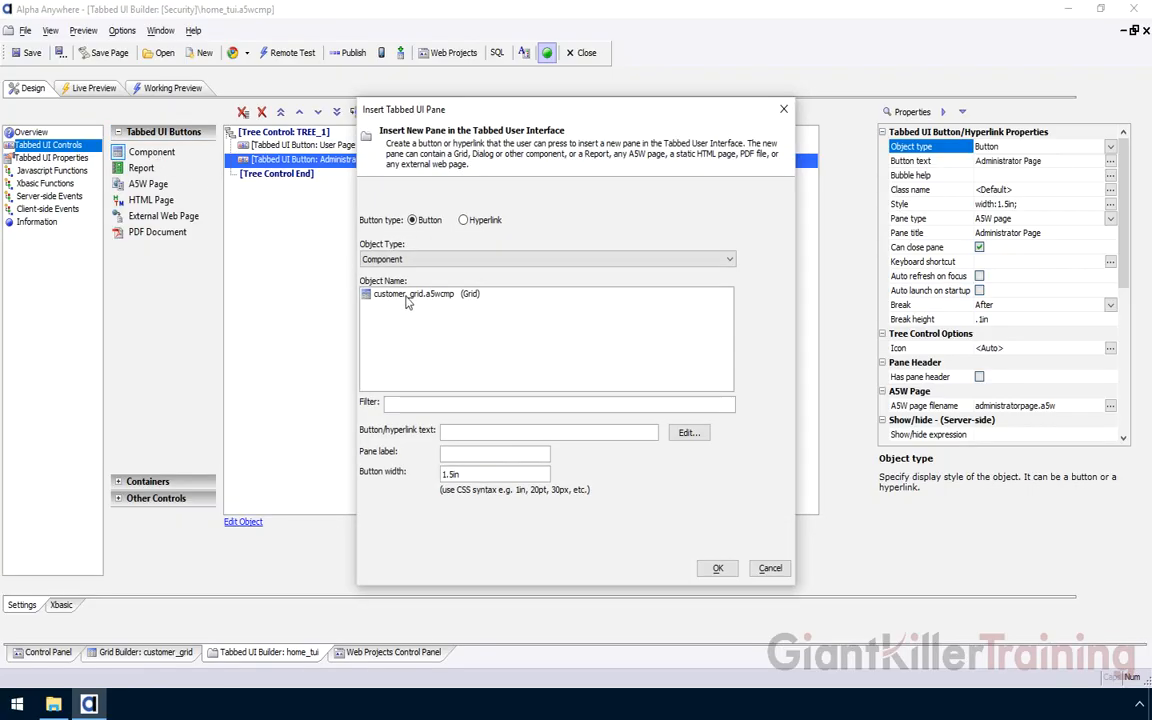
pyautogui.click(407, 295)
pyautogui.moveTo(500, 433); pyautogui.dragTo(437, 431)
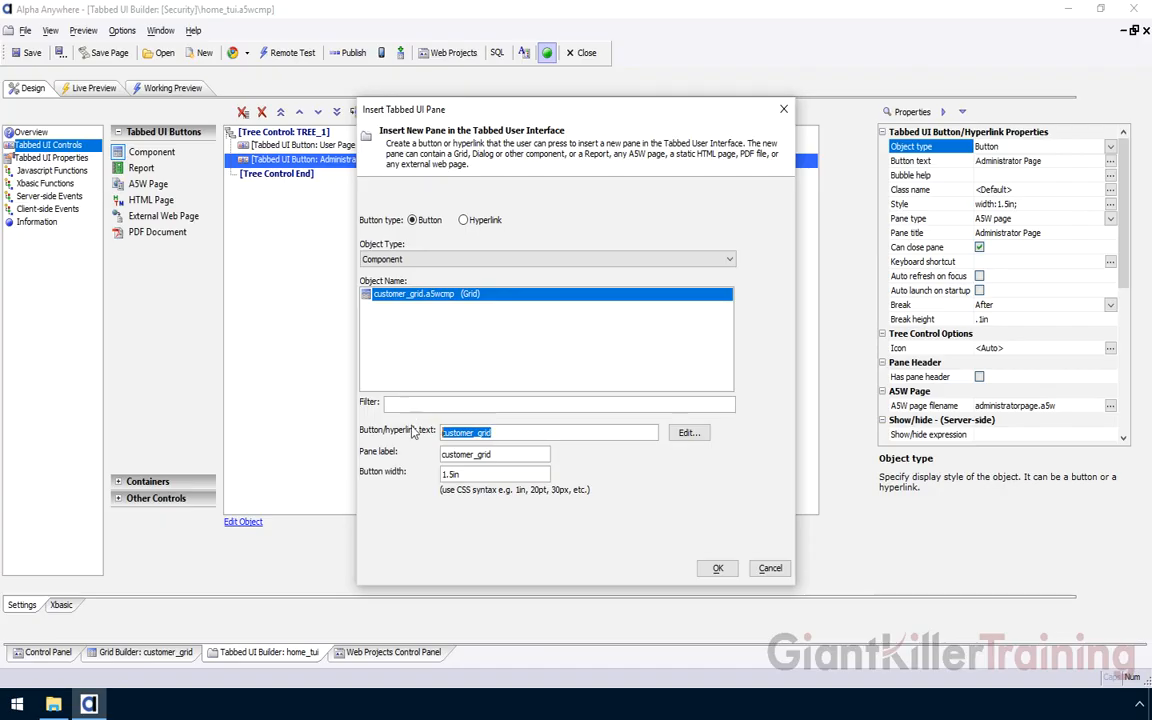
pyautogui.write('Customer Grid')
pyautogui.press('Tab')
pyautogui.write('Customer Grid')
pyautogui.click(716, 568)
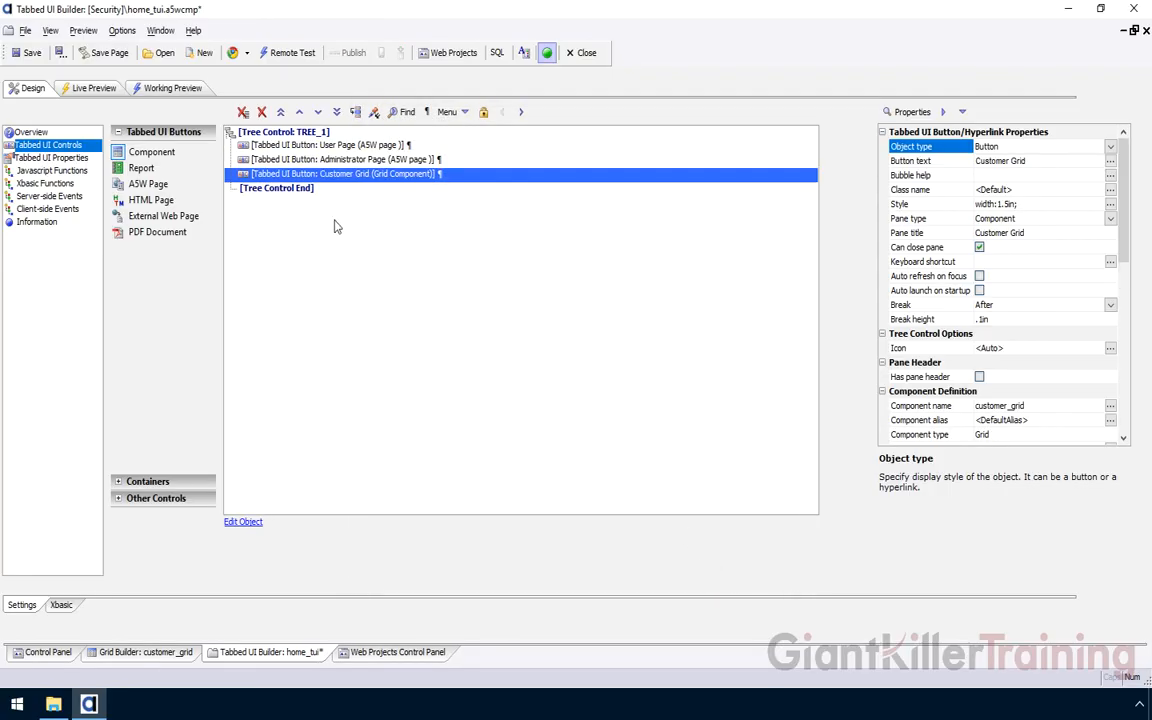
# Test the Customer Grid pane in Working Preview and save the tabbed UI
pyautogui.click(176, 88)
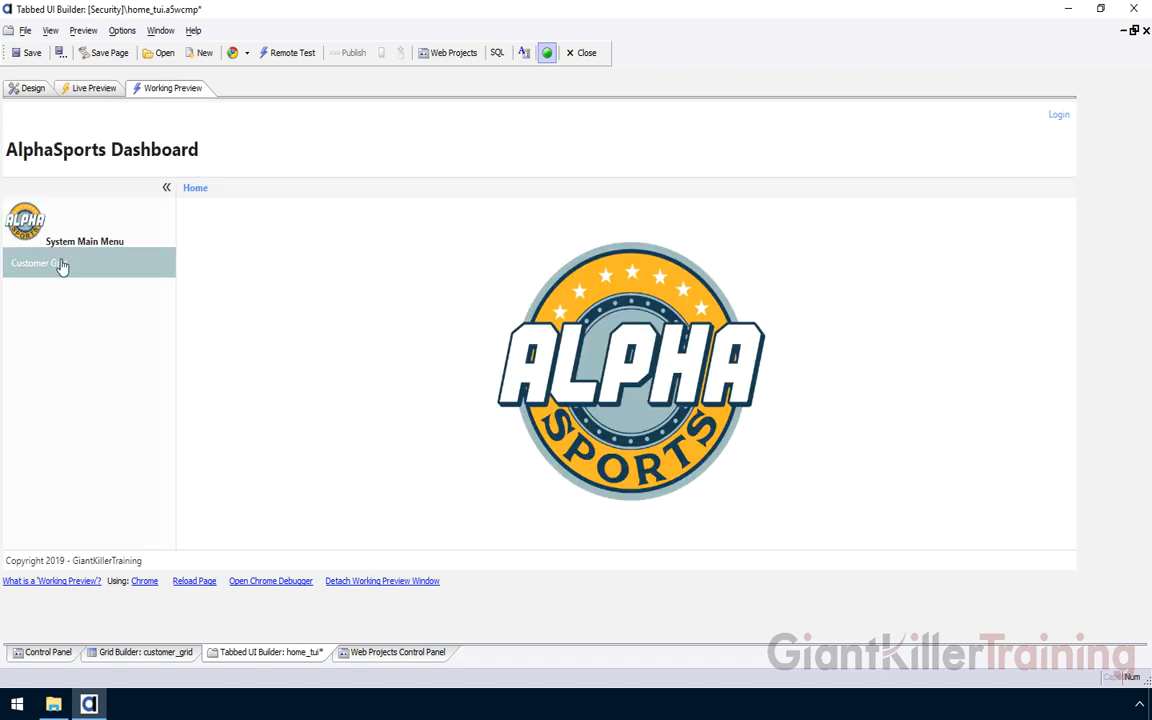
pyautogui.click(60, 265)
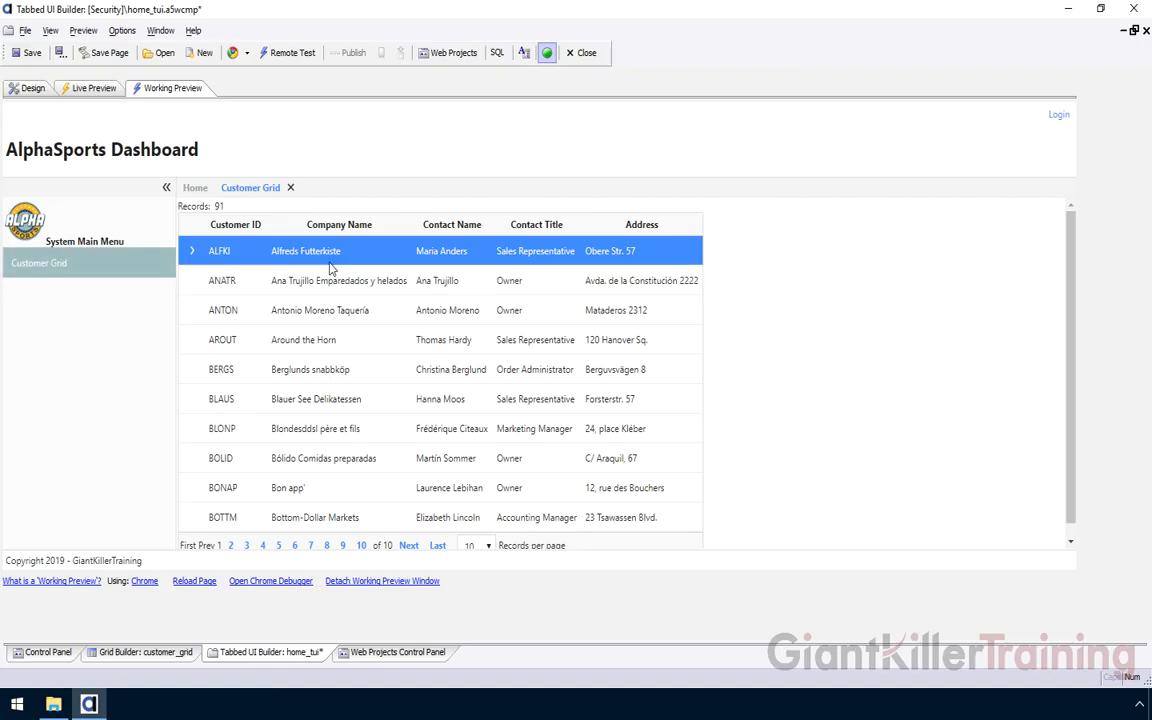
pyautogui.click(28, 87)
pyautogui.click(30, 55)
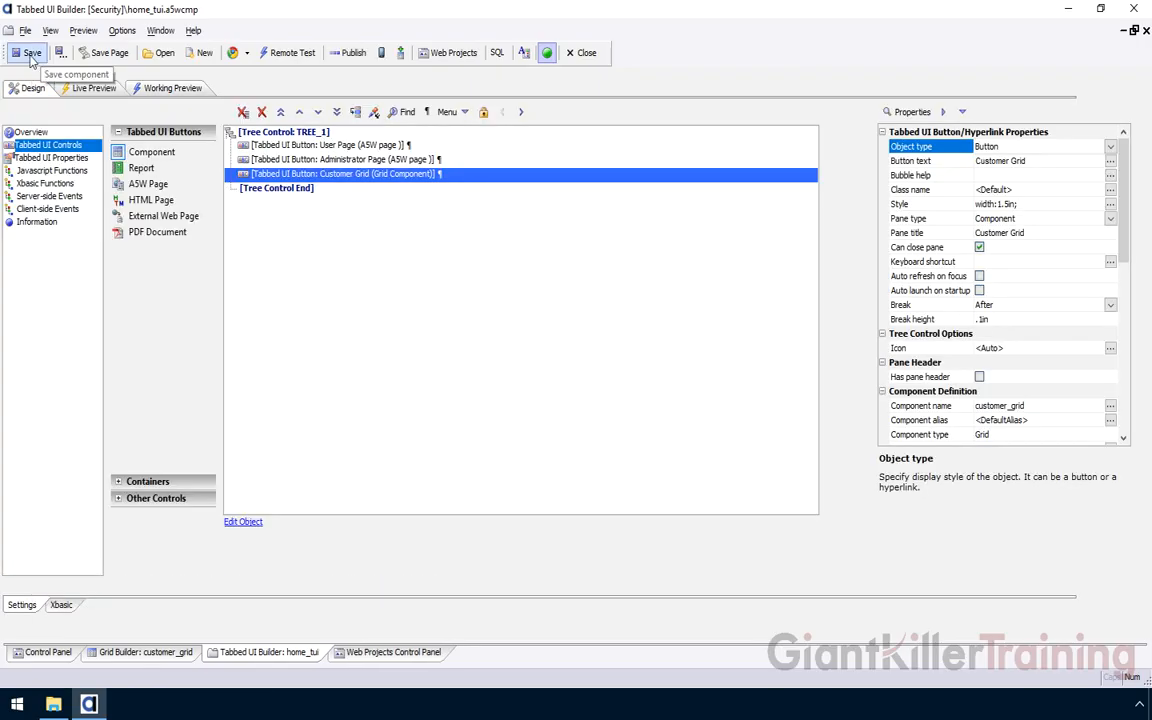
pyautogui.click(390, 652)
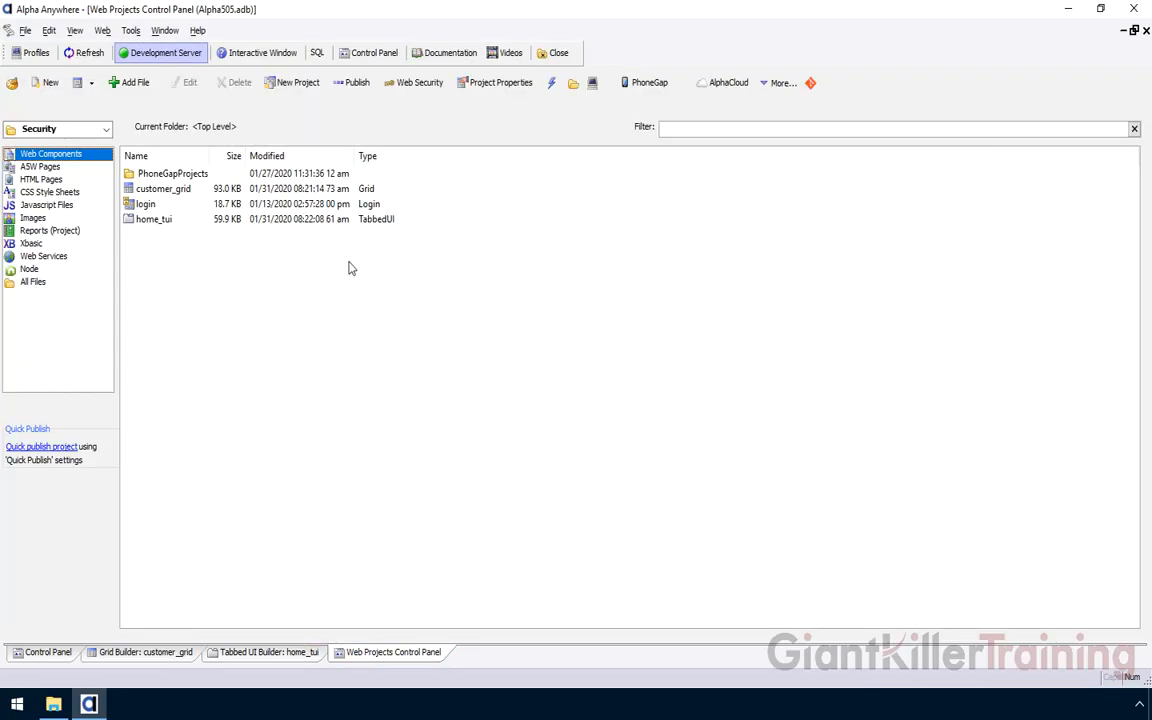
# Start publishing the project to Alpha Cloud with the Dev profile
pyautogui.click(133, 32)
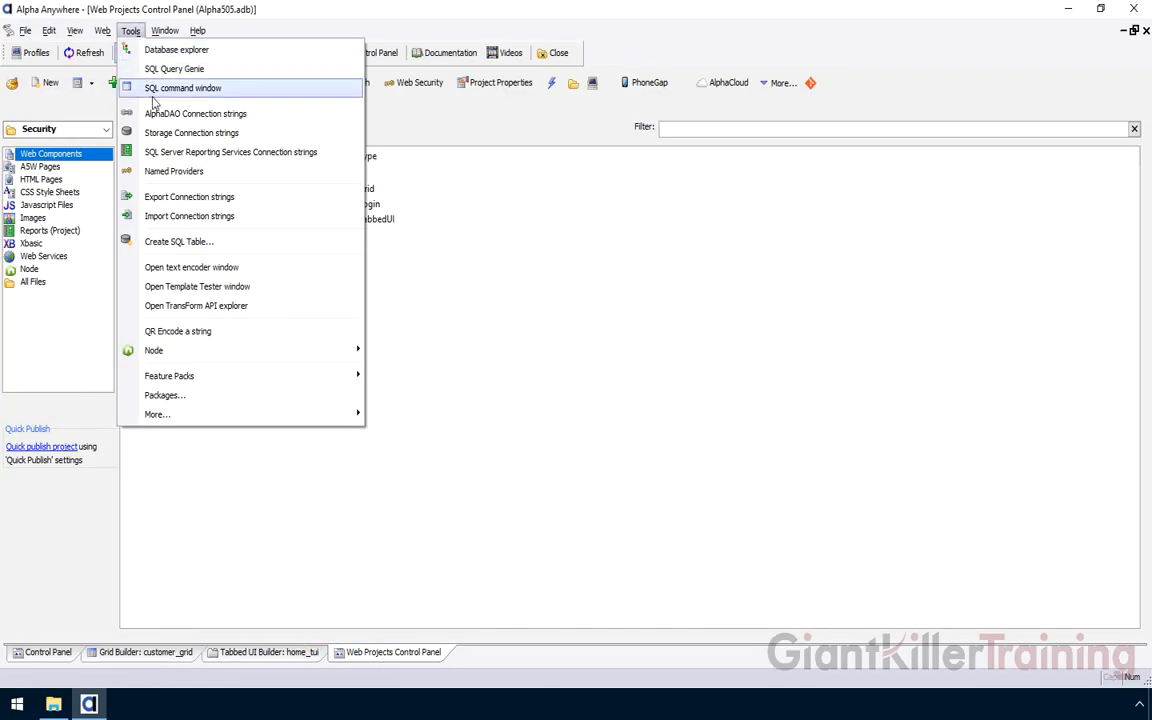
pyautogui.press('Escape')
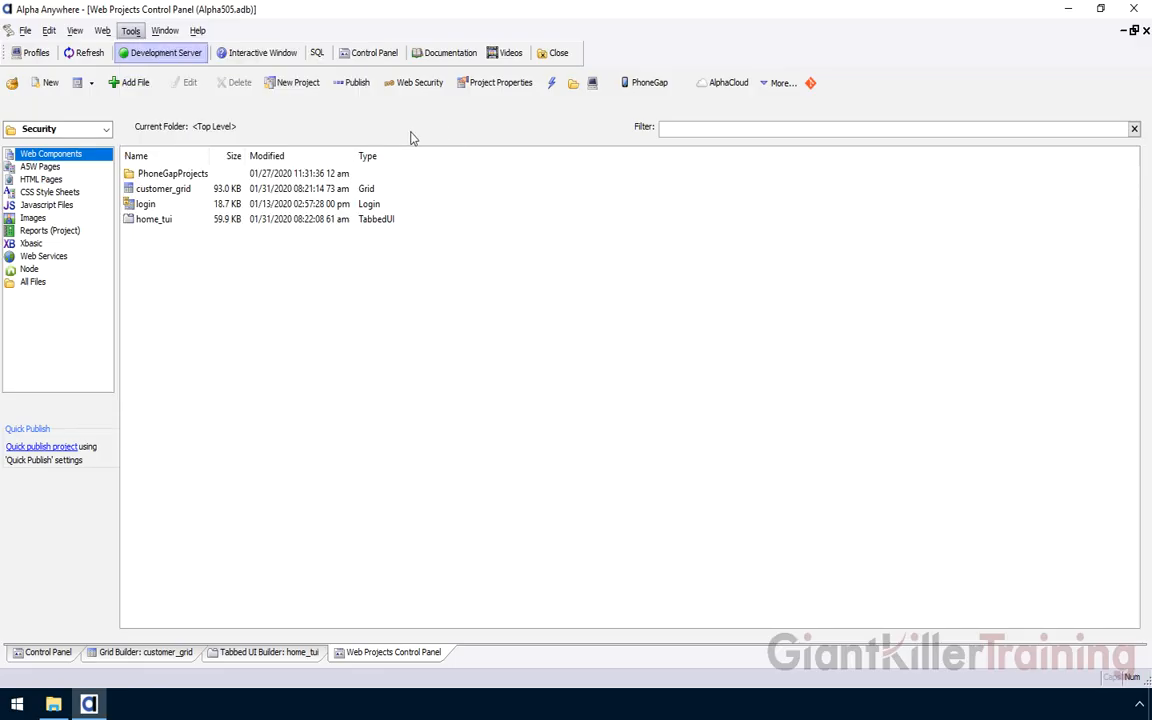
pyautogui.click(706, 88)
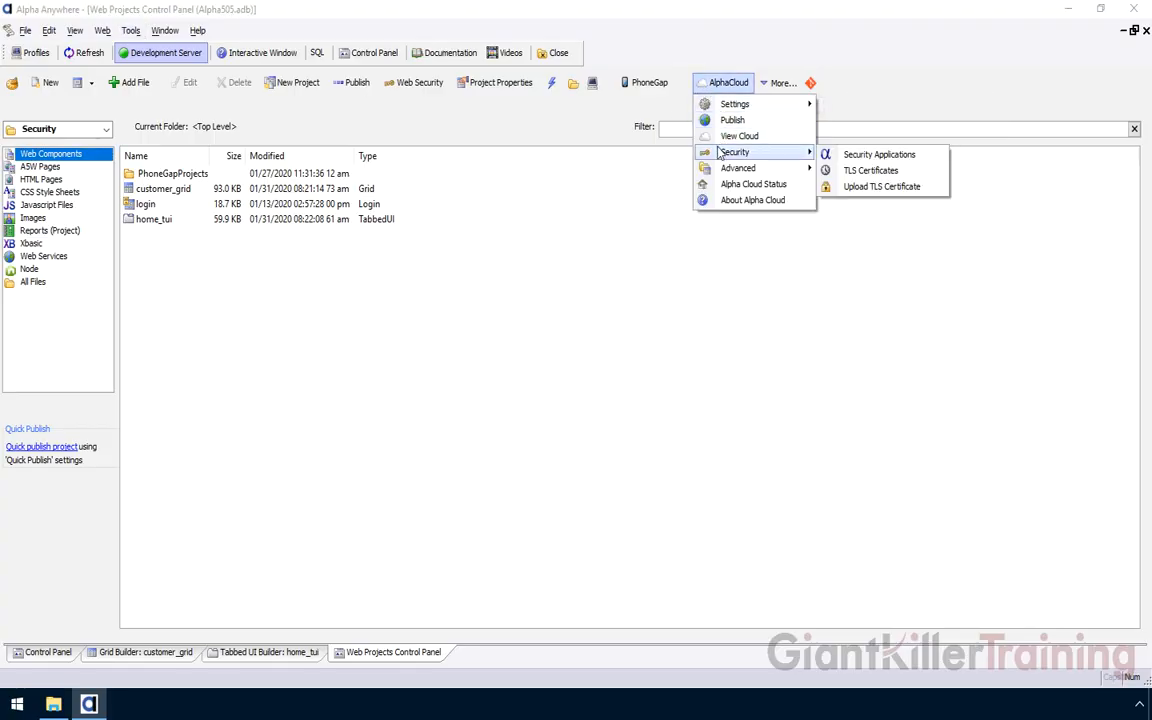
pyautogui.click(726, 120)
pyautogui.click(396, 277)
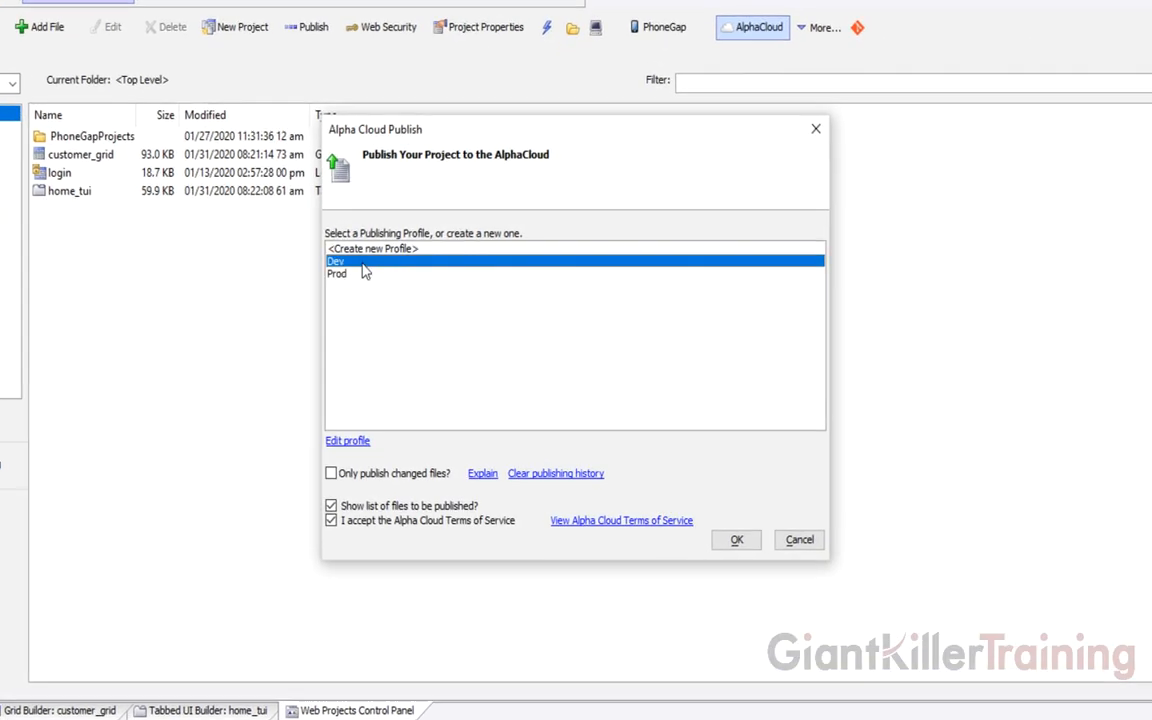
pyautogui.click(737, 541)
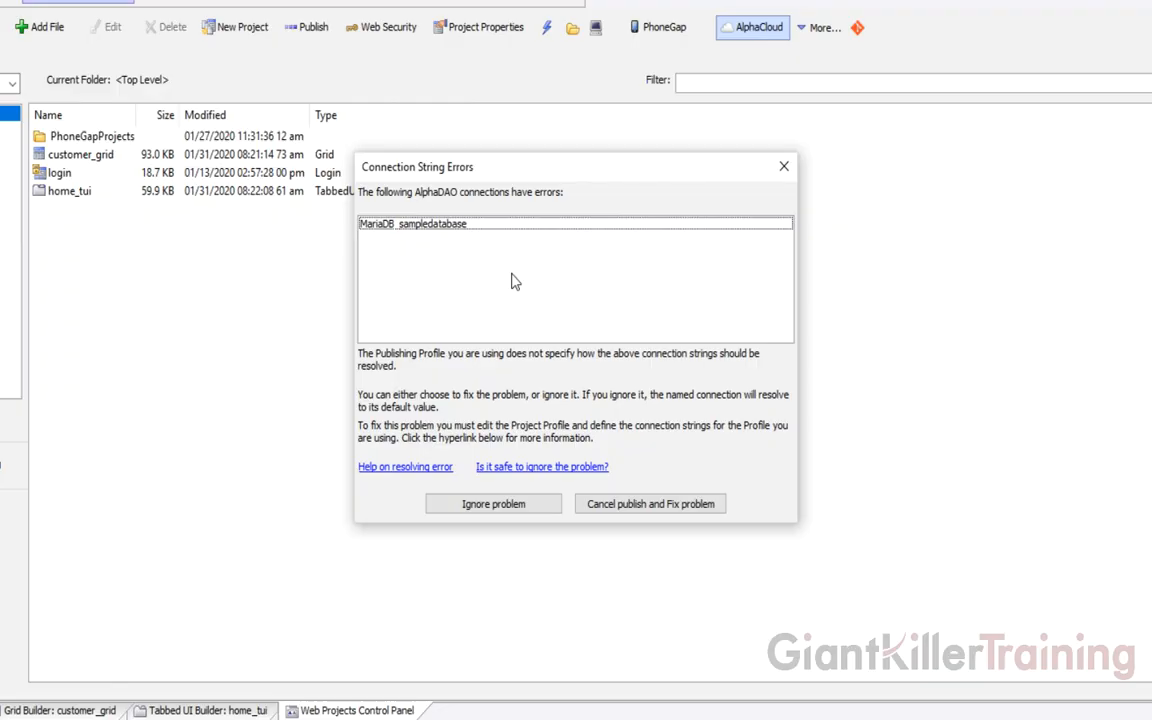
# Cancel publishing over the connection string error and restart the Alpha Cloud publish
pyautogui.click(630, 505)
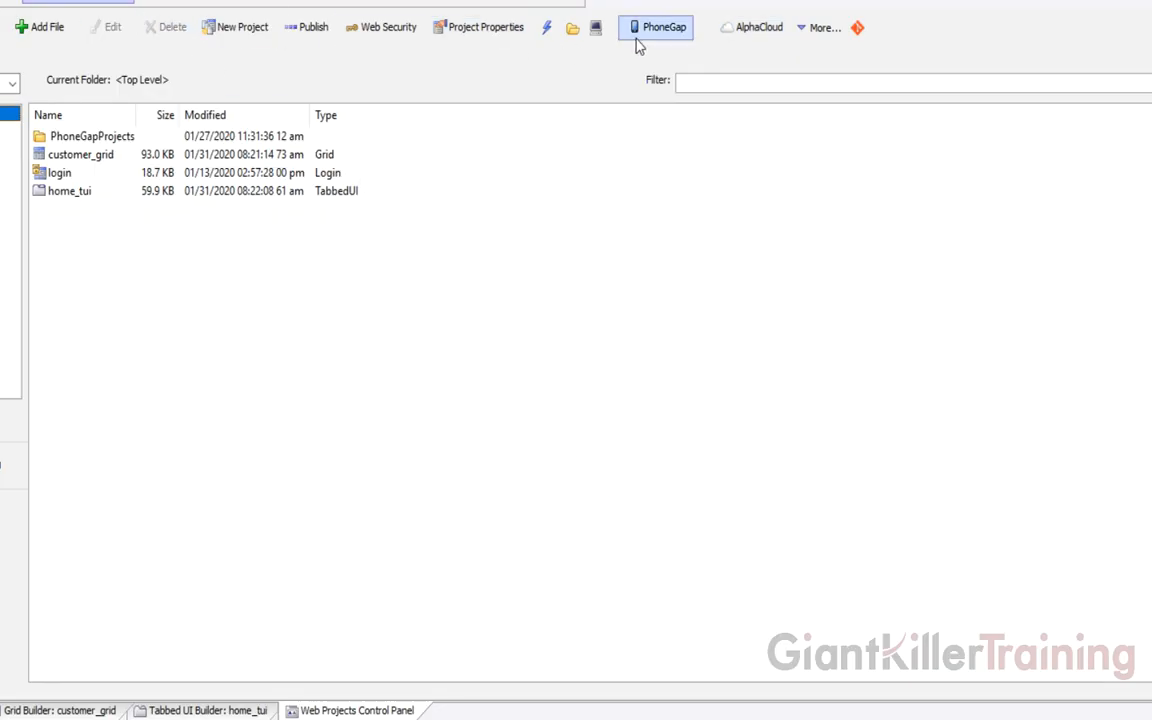
pyautogui.click(762, 36)
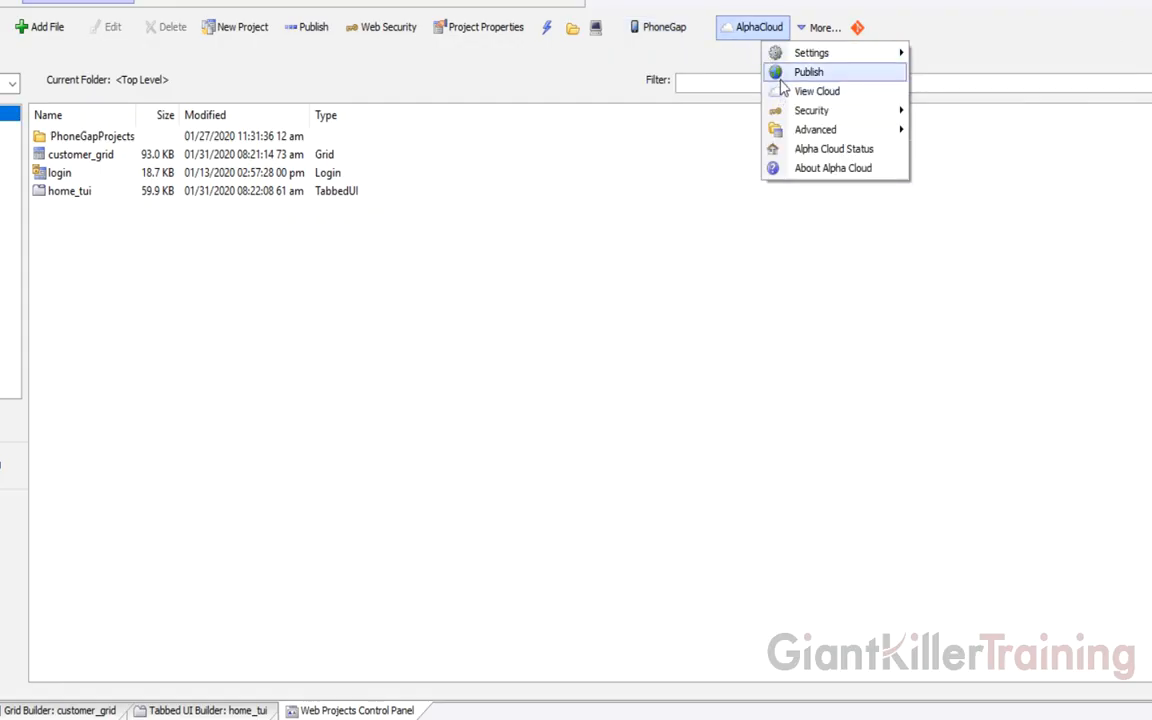
pyautogui.click(768, 71)
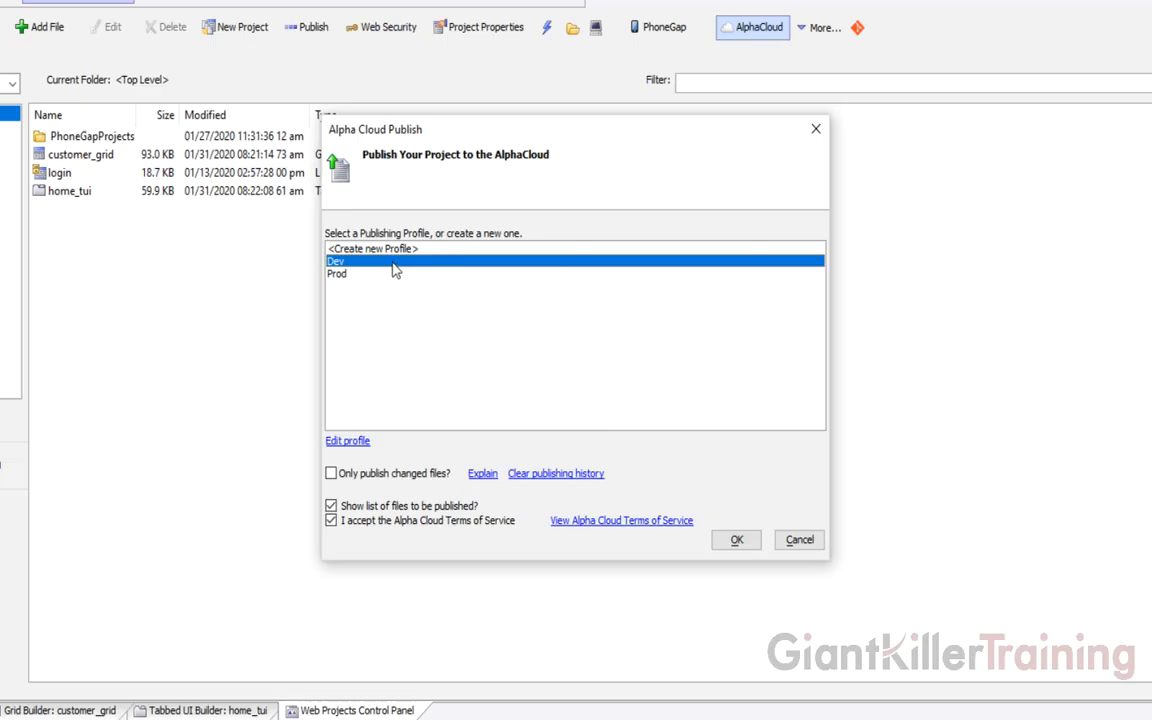
# Give the Dev profile an explicit MariaDB_sampledatabase connection string copied from the default value
pyautogui.click(350, 442)
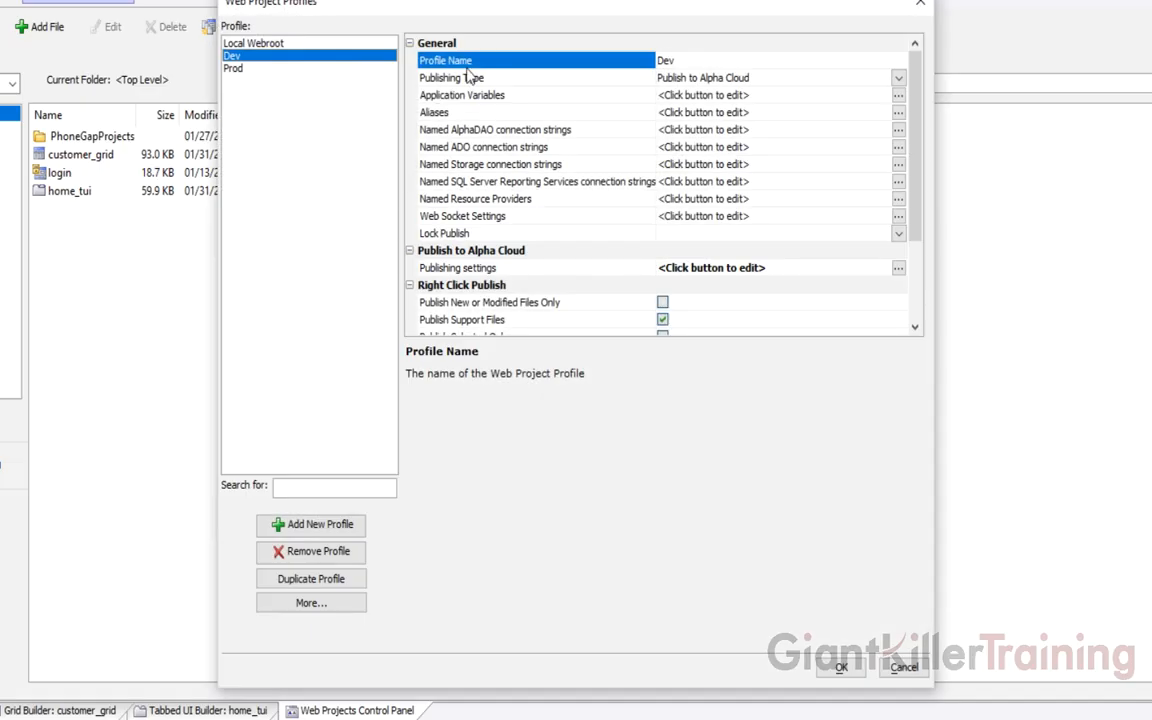
pyautogui.click(424, 129)
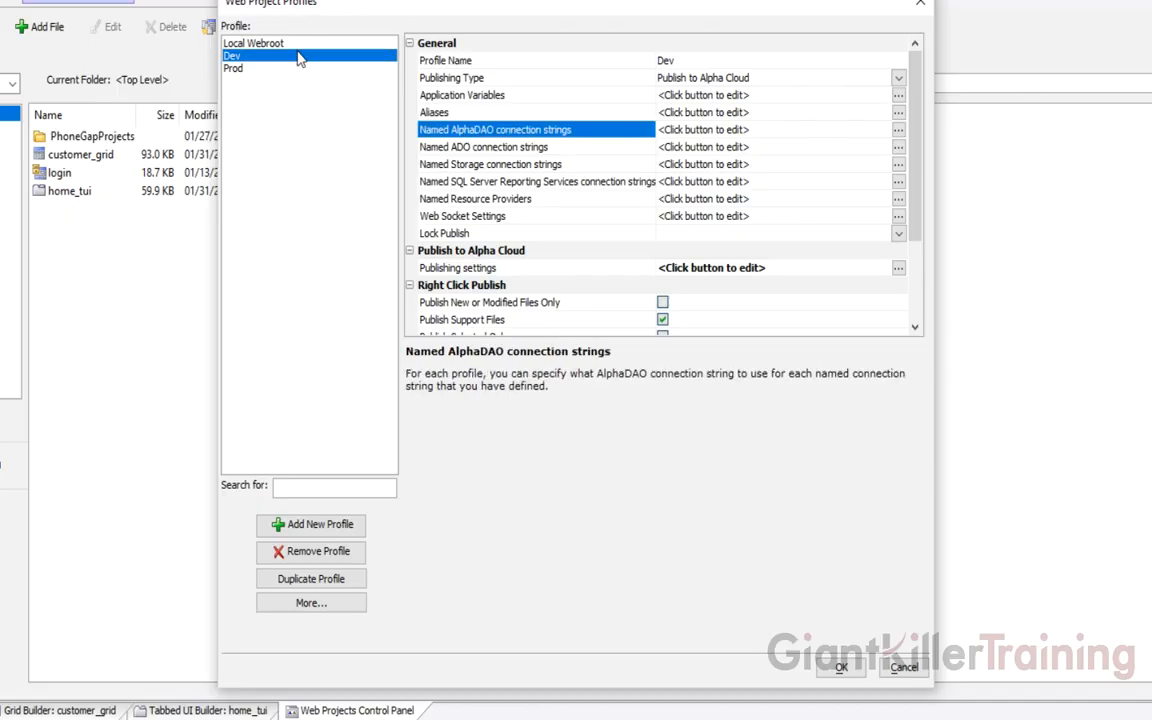
pyautogui.doubleClick(477, 133)
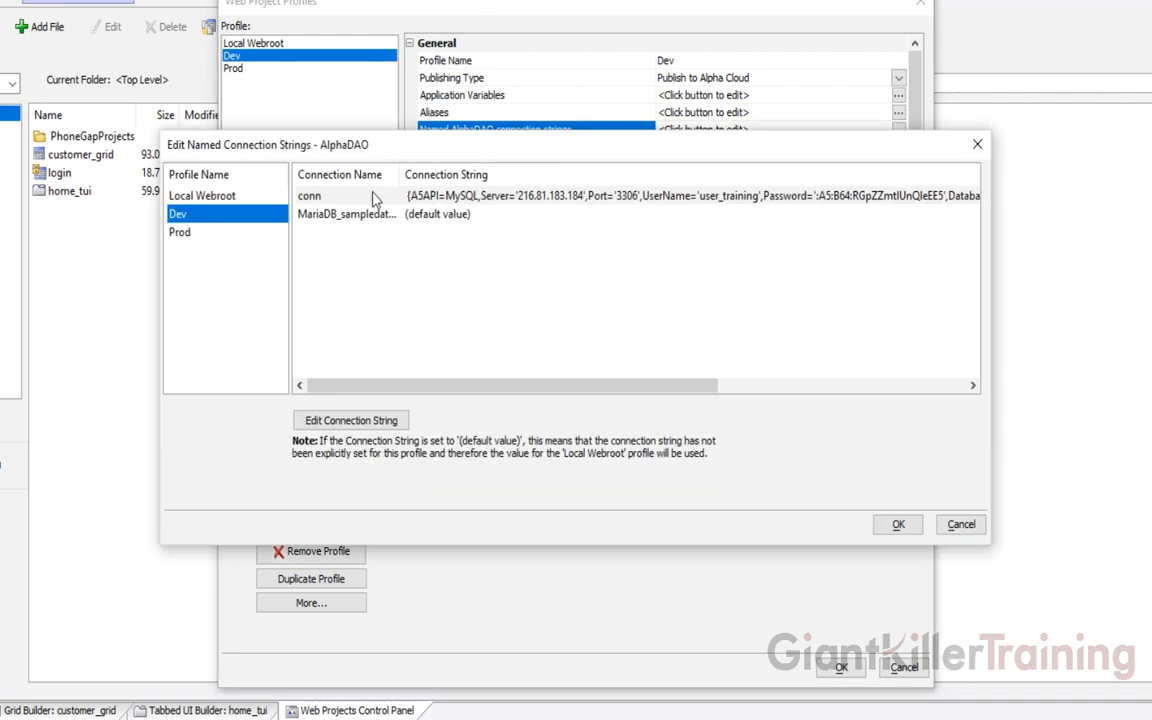
pyautogui.click(393, 215)
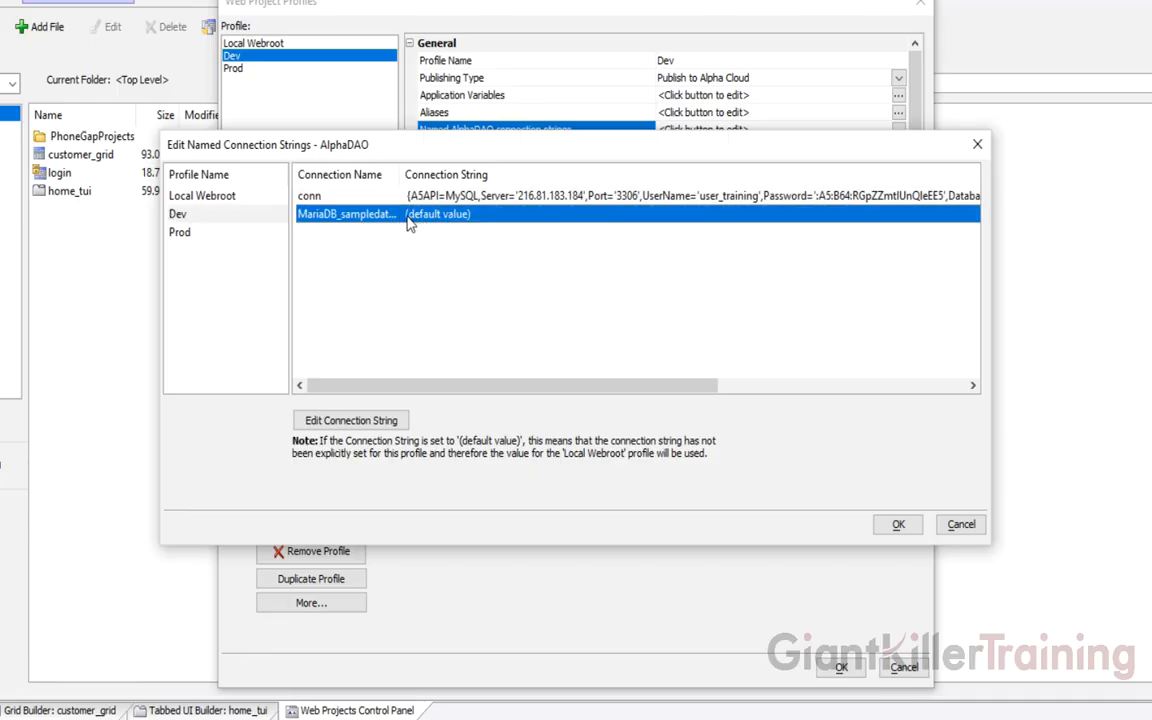
pyautogui.doubleClick(369, 219)
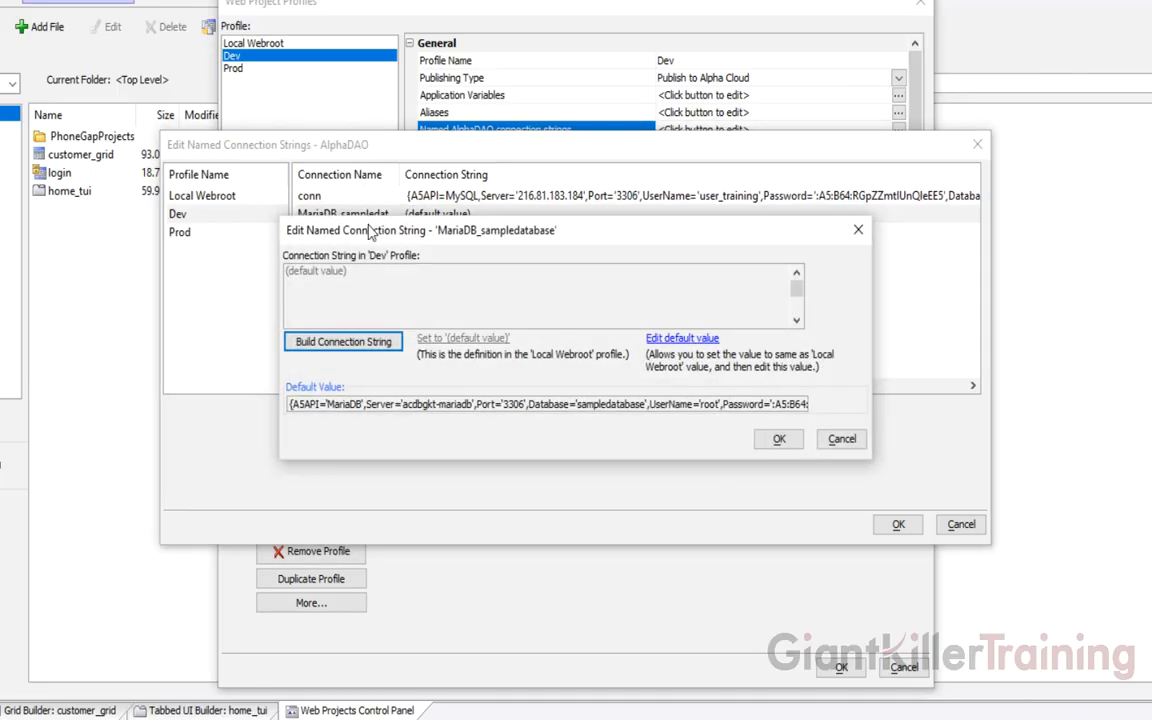
pyautogui.click(683, 340)
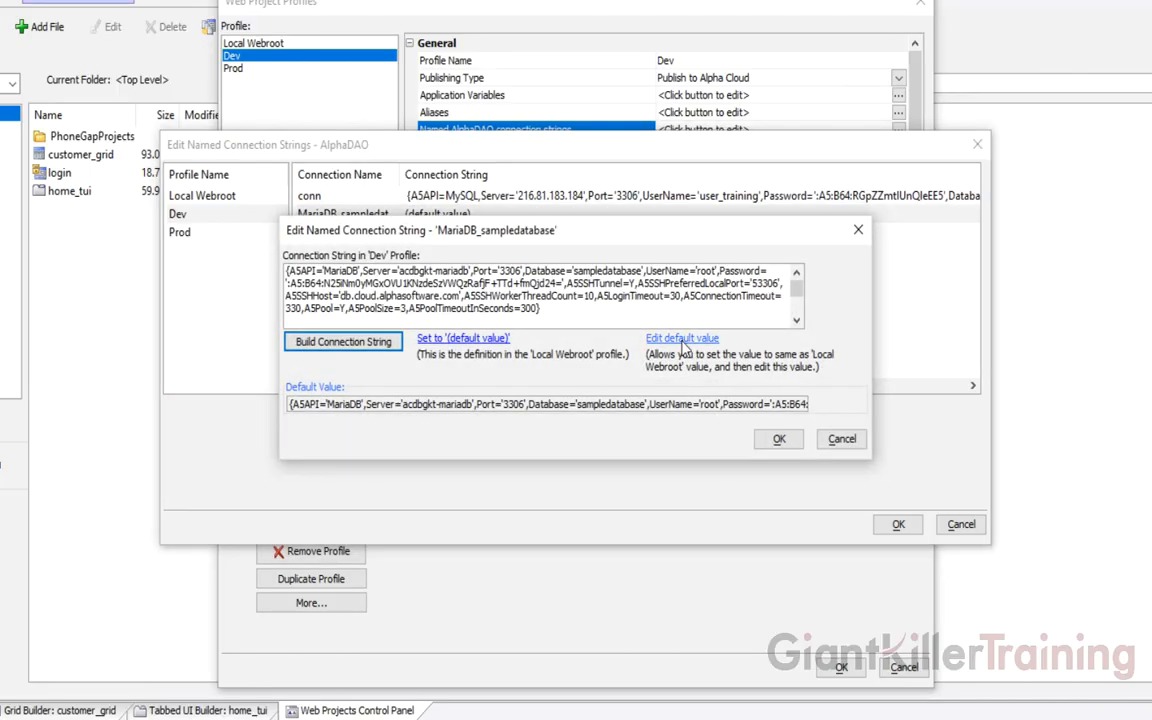
pyautogui.click(778, 441)
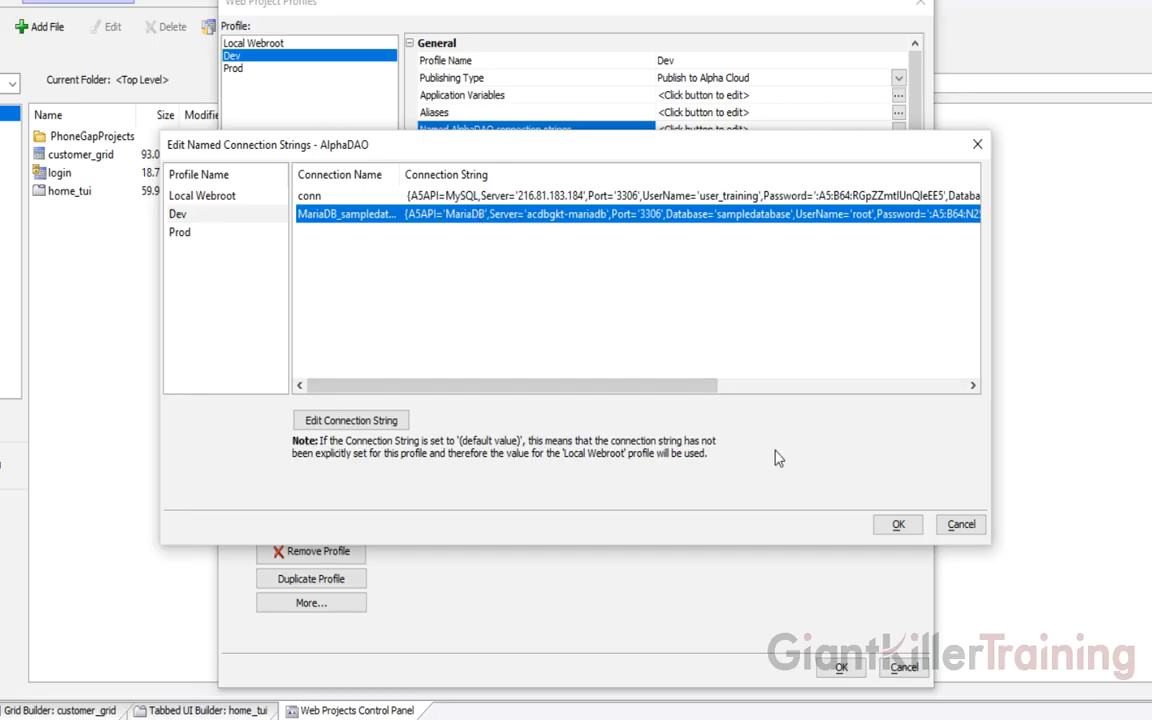
pyautogui.click(895, 524)
# Publish the project's 13 files to Alpha Cloud using the Dev profile
pyautogui.click(840, 669)
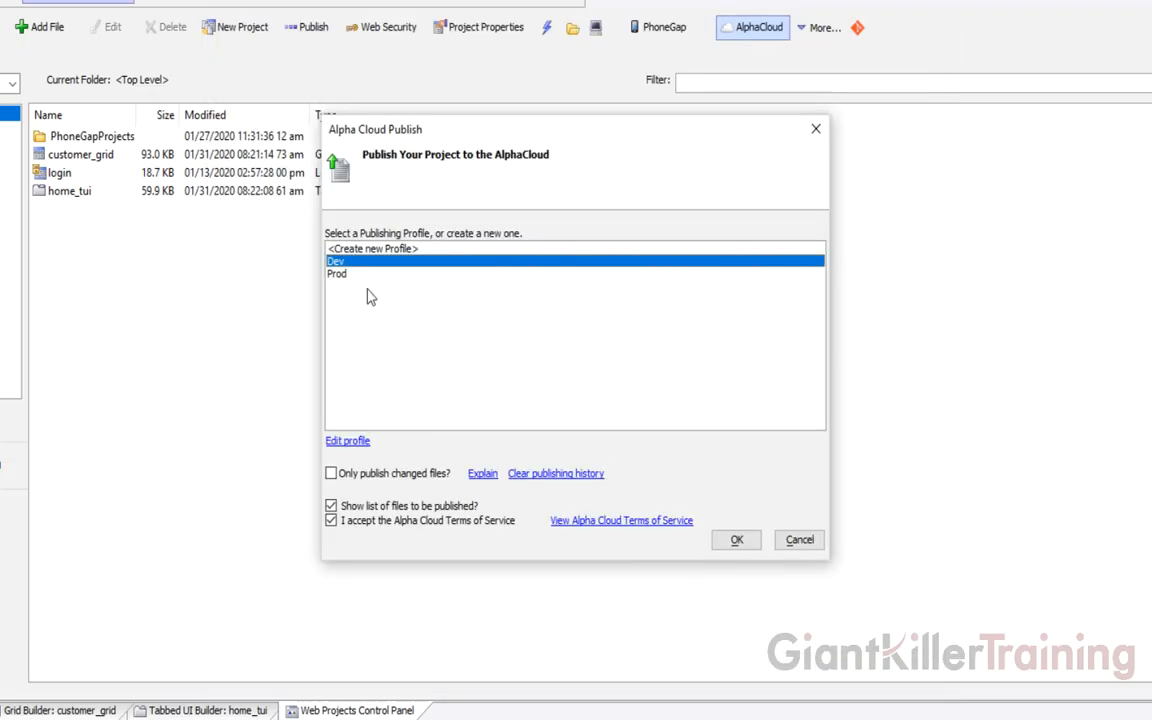
pyautogui.click(735, 541)
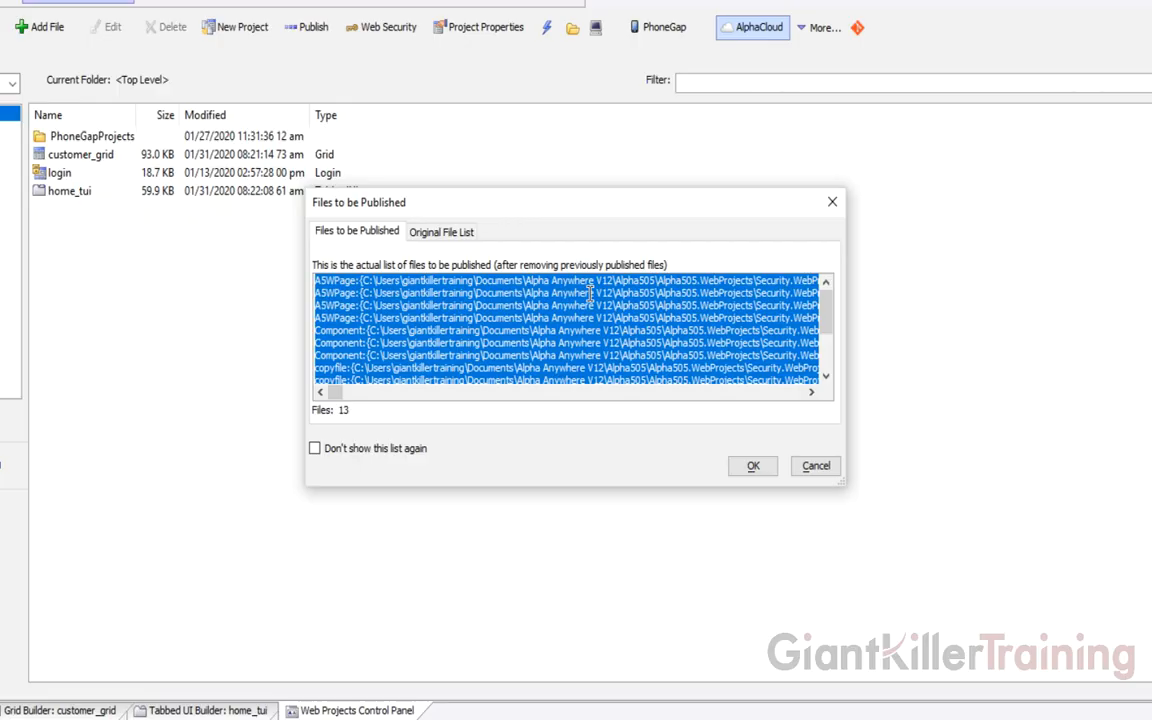
pyautogui.click(753, 466)
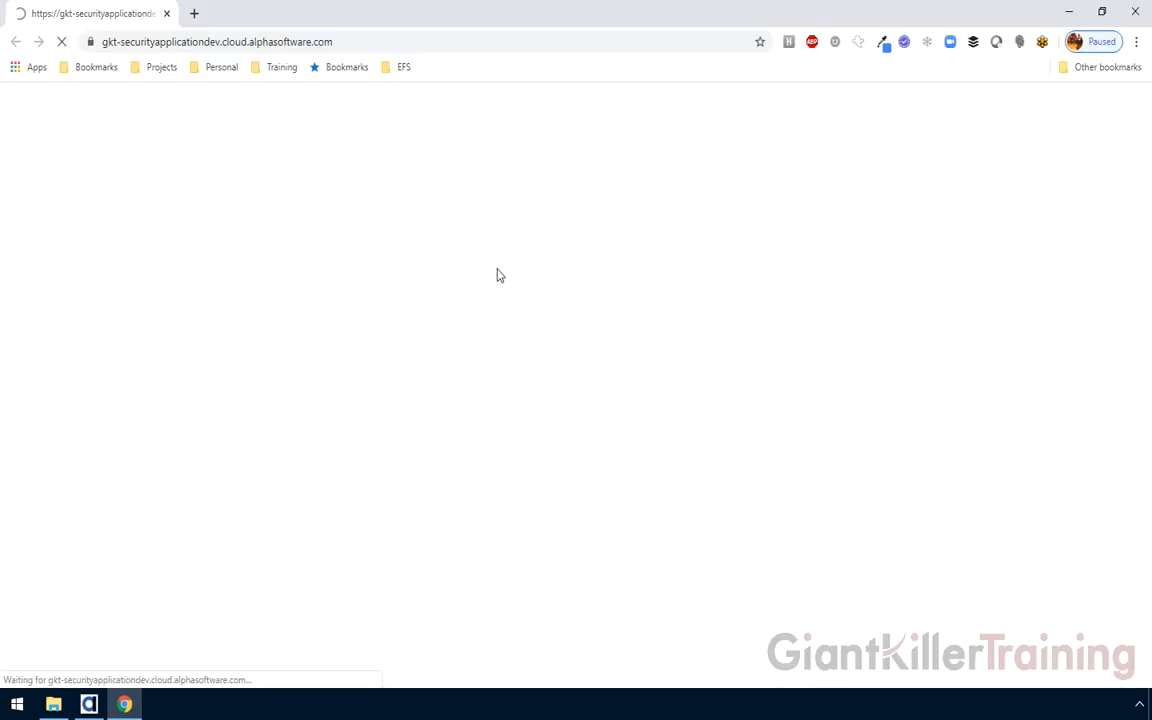
# Log in with the administrator's user ID and password, then open the Customer Grid tab
pyautogui.click(552, 420)
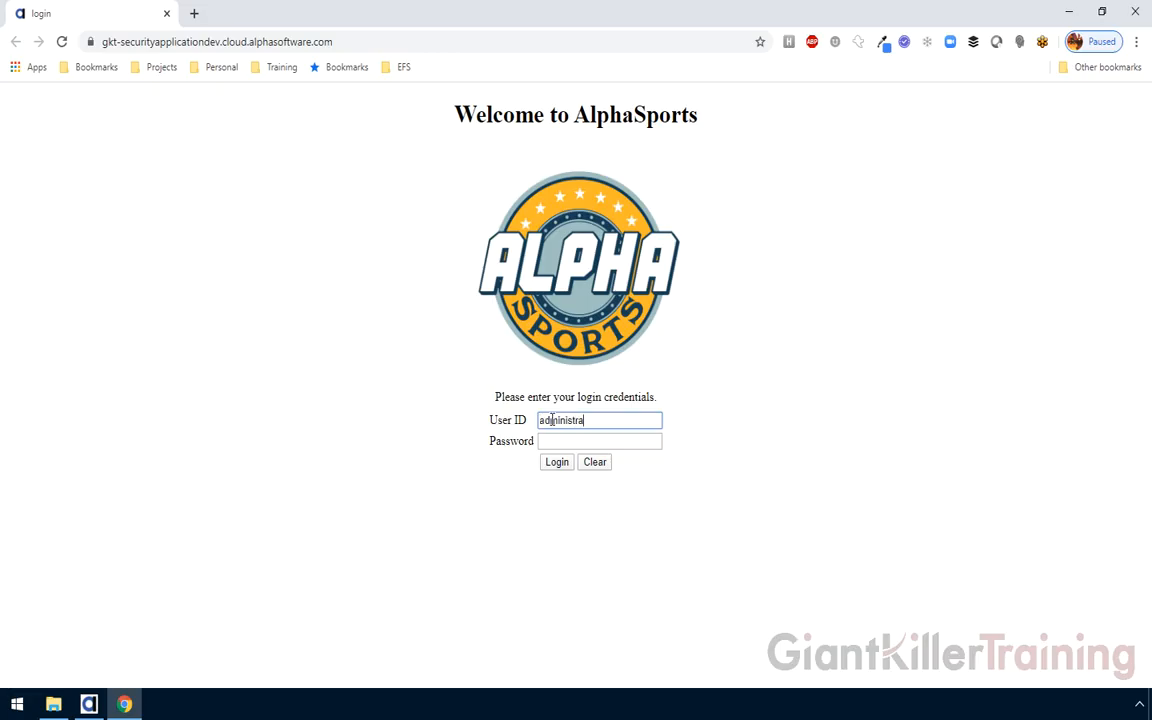
pyautogui.press('Tab')
pyautogui.write('password')
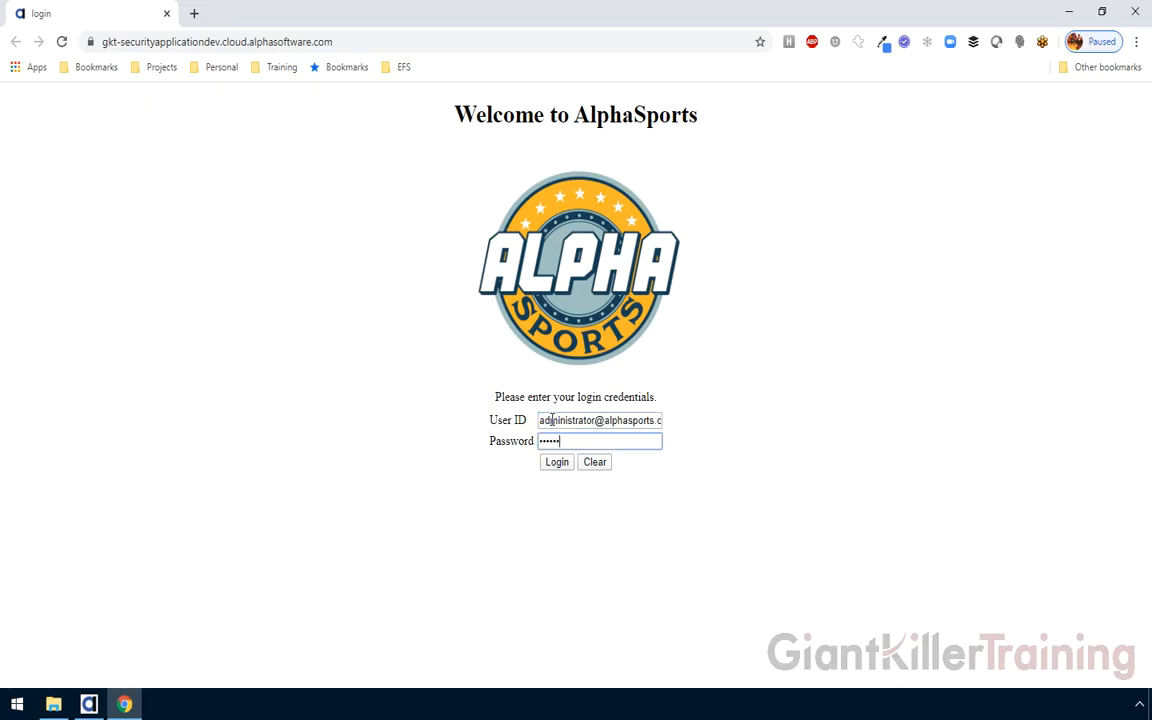
pyautogui.click(554, 466)
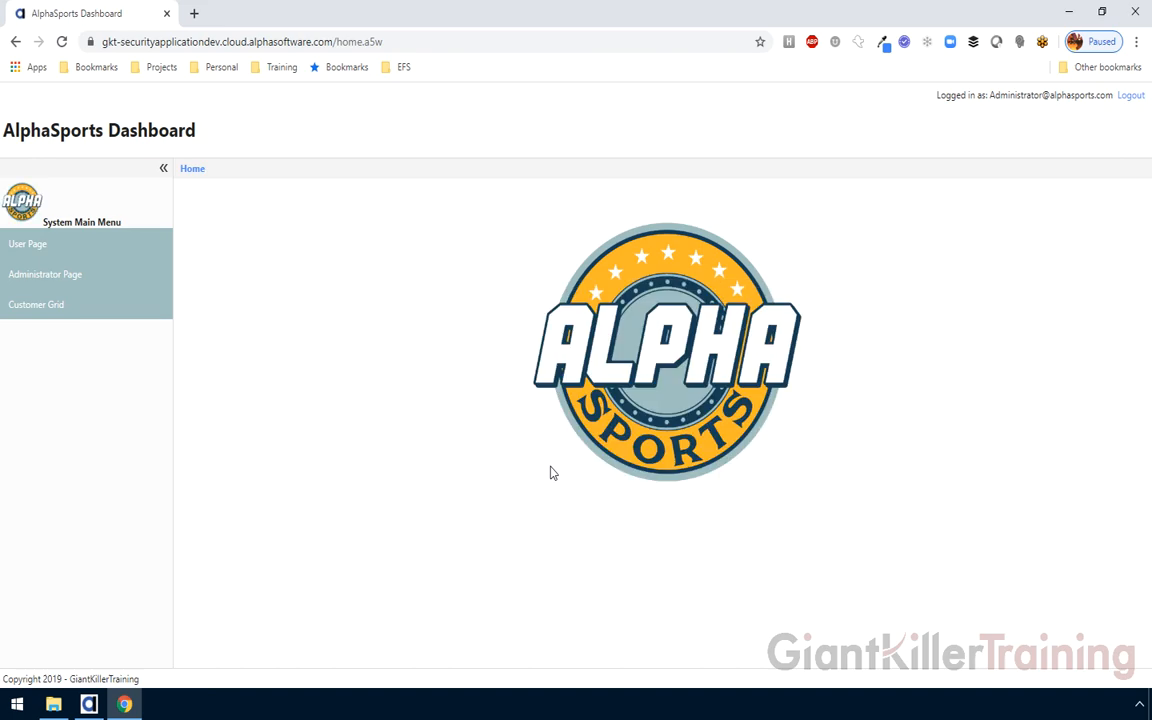
pyautogui.click(55, 312)
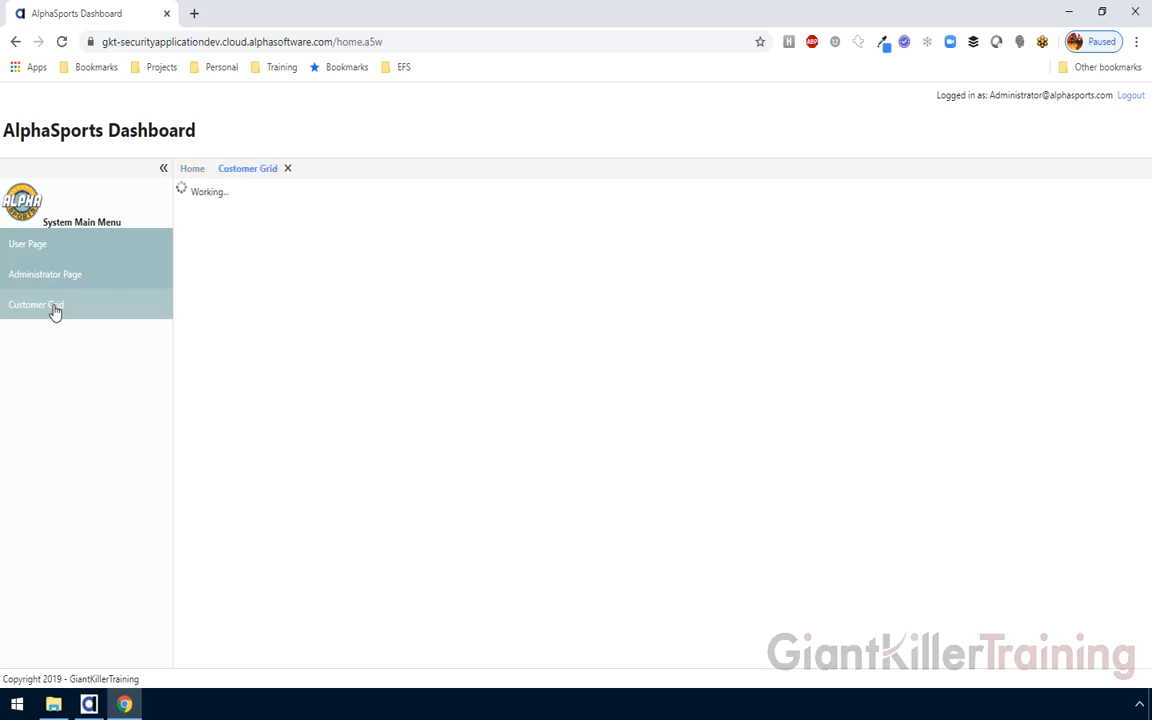
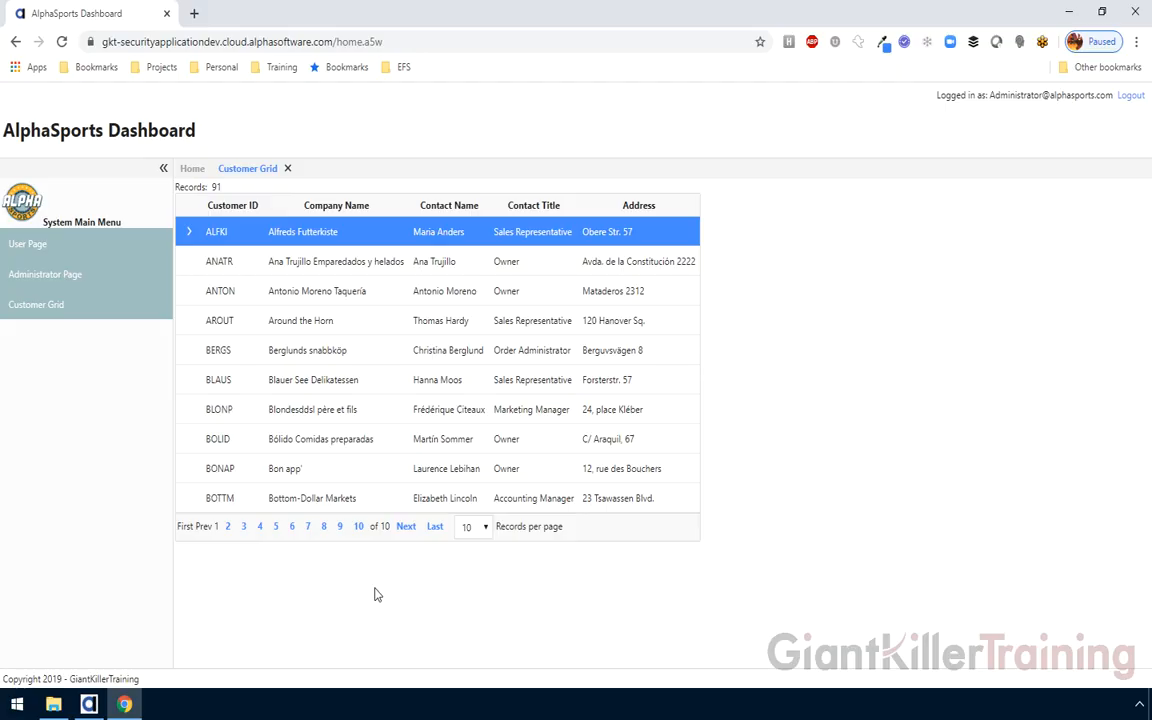
# Switch from Chrome back to Alpha Anywhere's Web Projects Control Panel
pyautogui.click(89, 705)
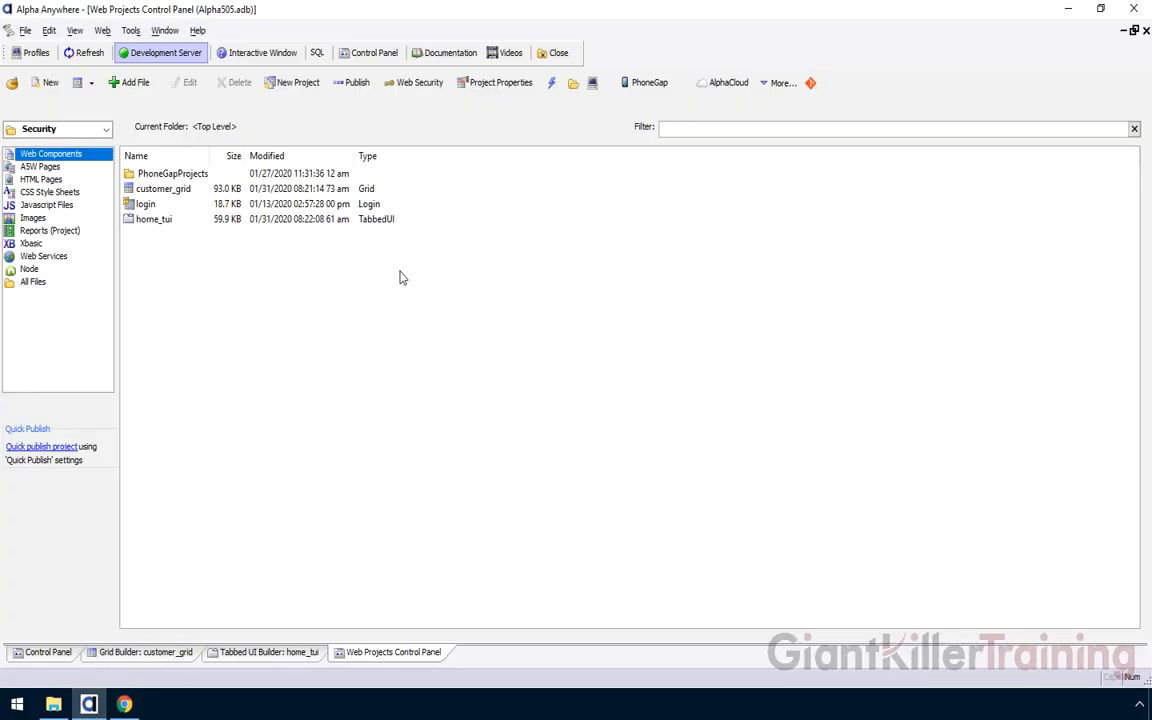
# Show the MariaDB subscription server's SSH tunnel details: localhost, port 53306, user root
pyautogui.click(728, 84)
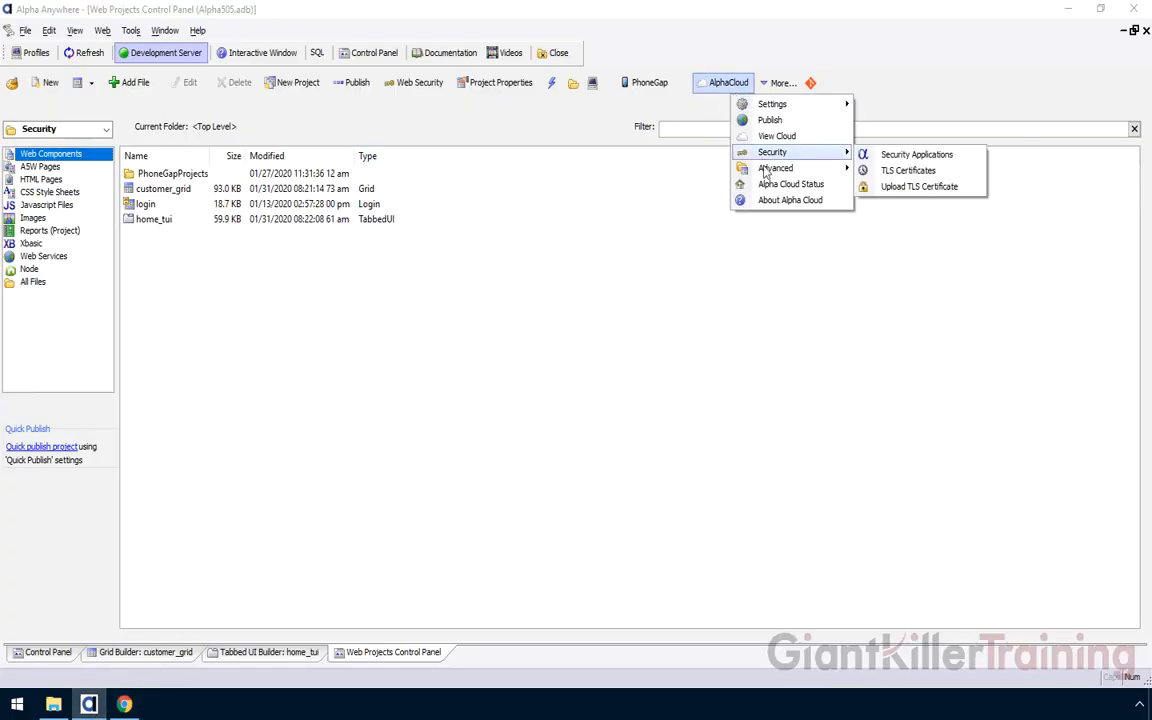
pyautogui.moveTo(790, 168)
pyautogui.click(875, 265)
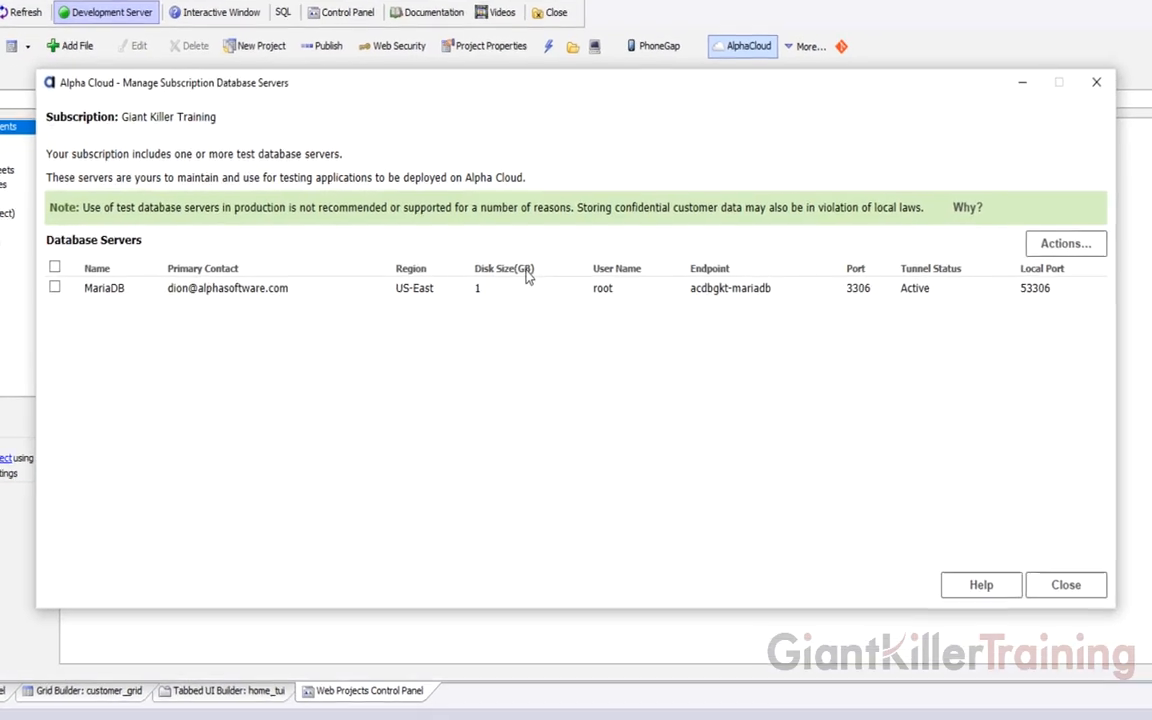
pyautogui.click(51, 287)
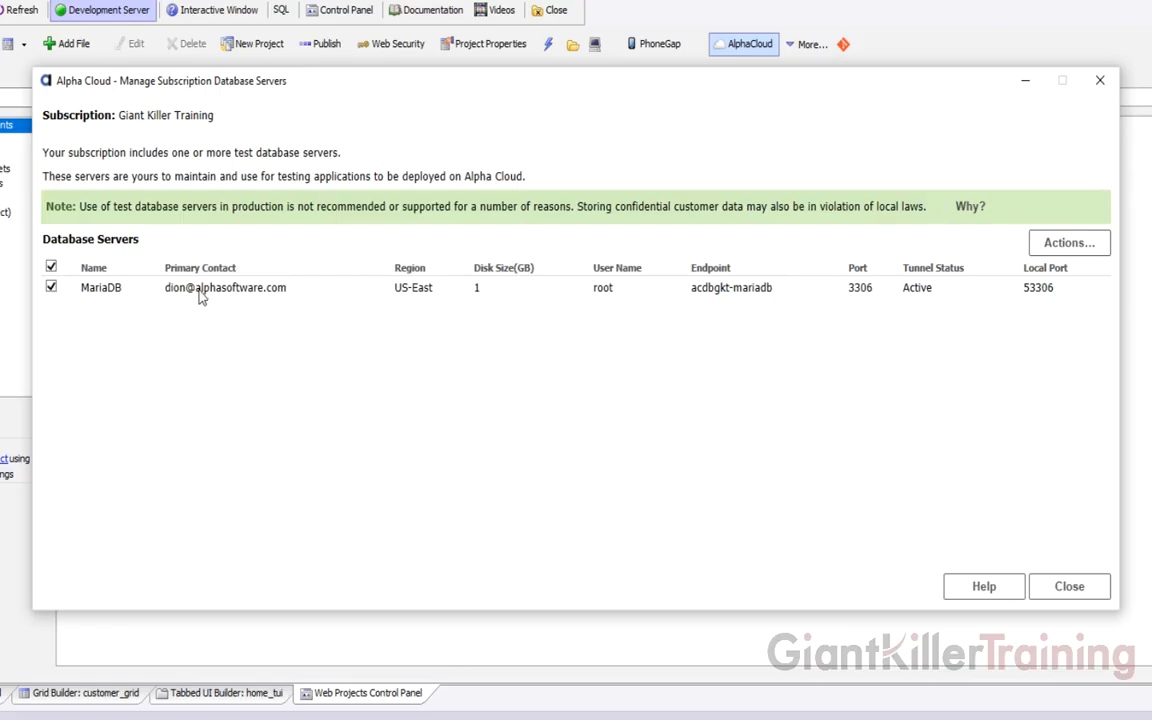
pyautogui.click(1062, 245)
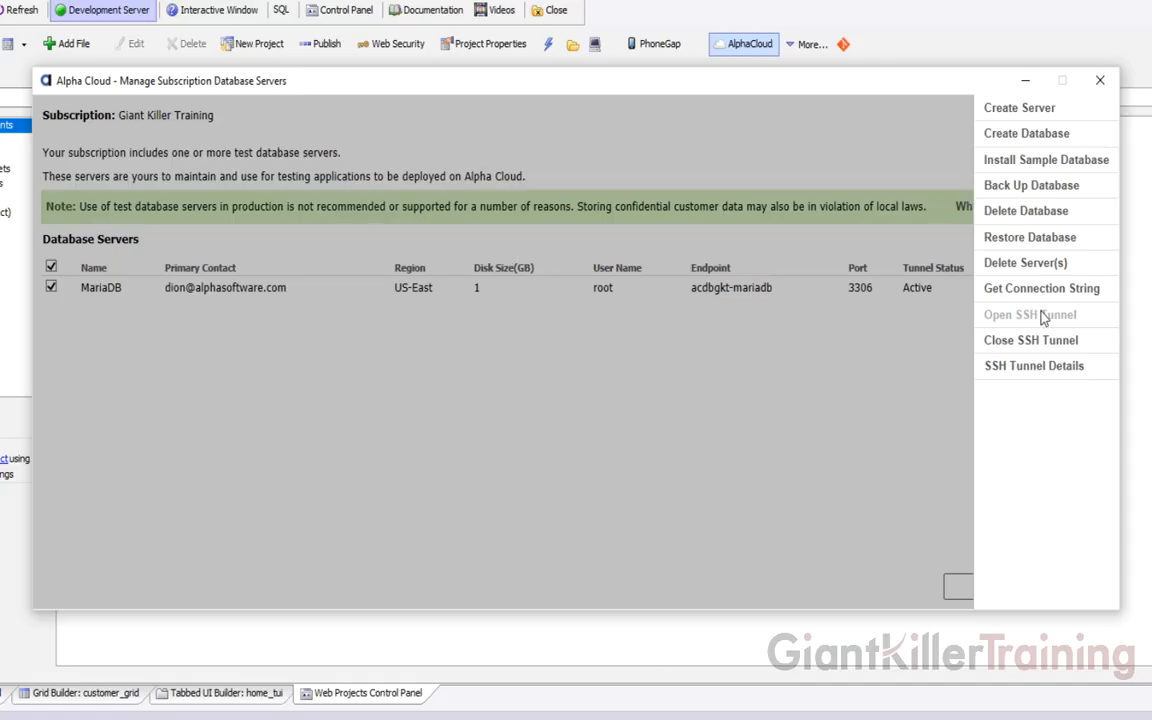
pyautogui.click(1035, 367)
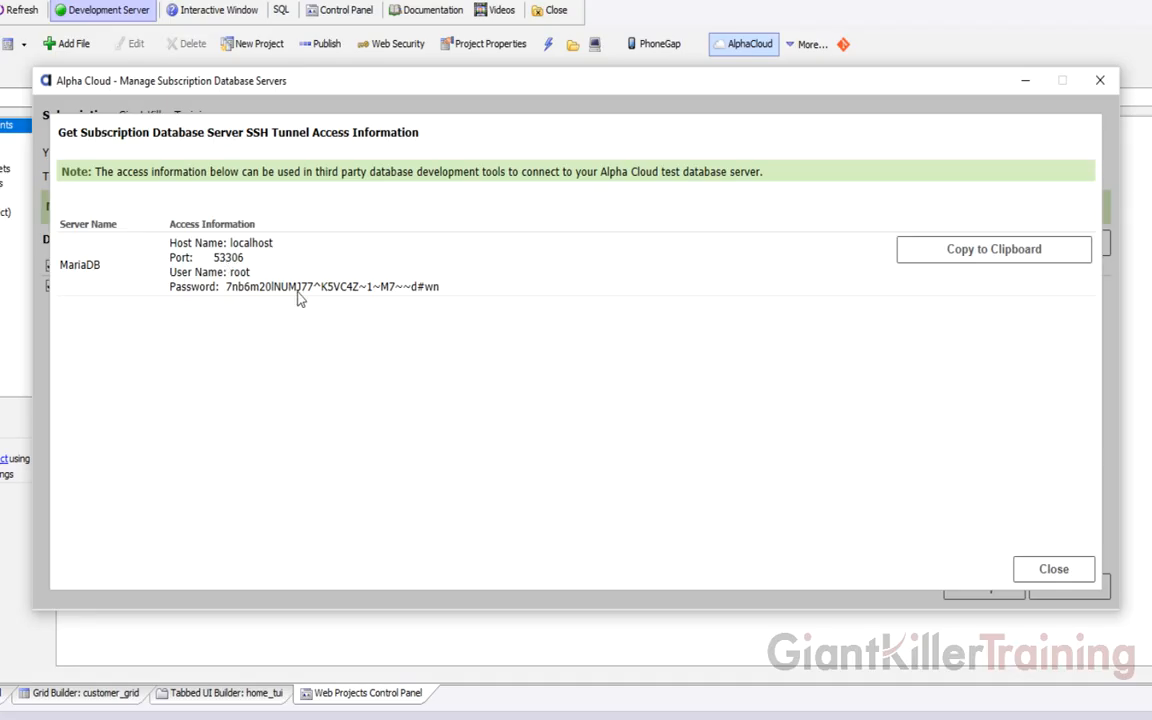
# Copy the MariaDB tunnel access details into a new Notepad++ note
pyautogui.click(947, 259)
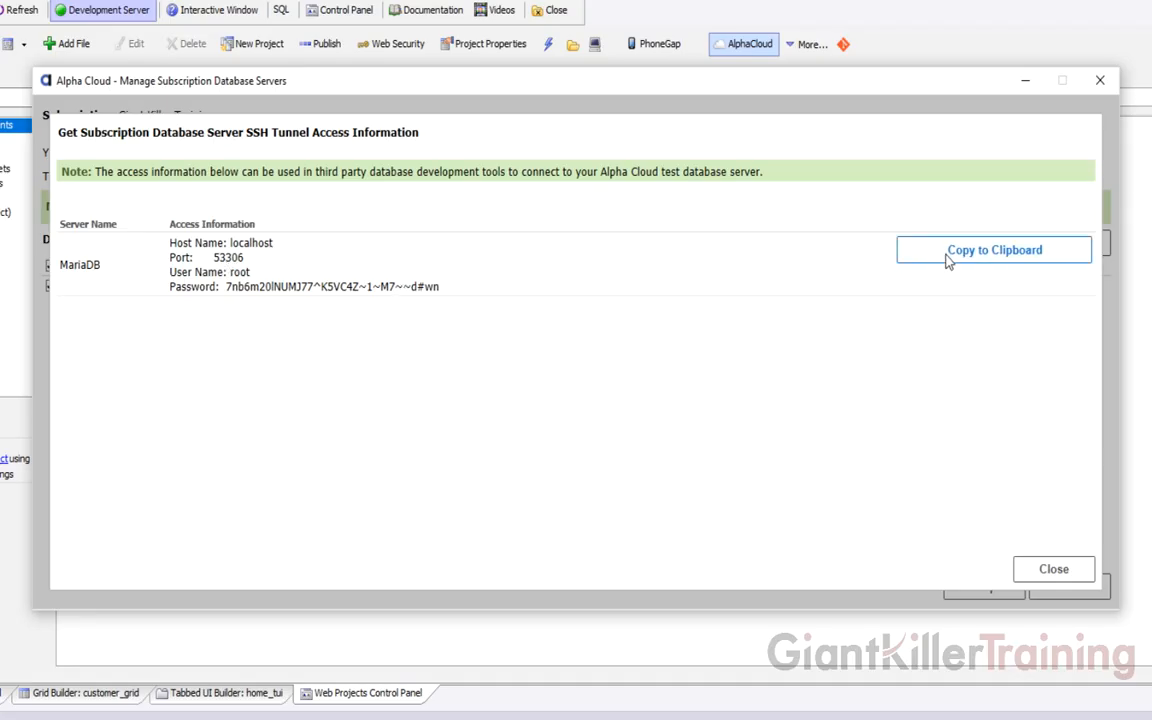
pyautogui.press('super')
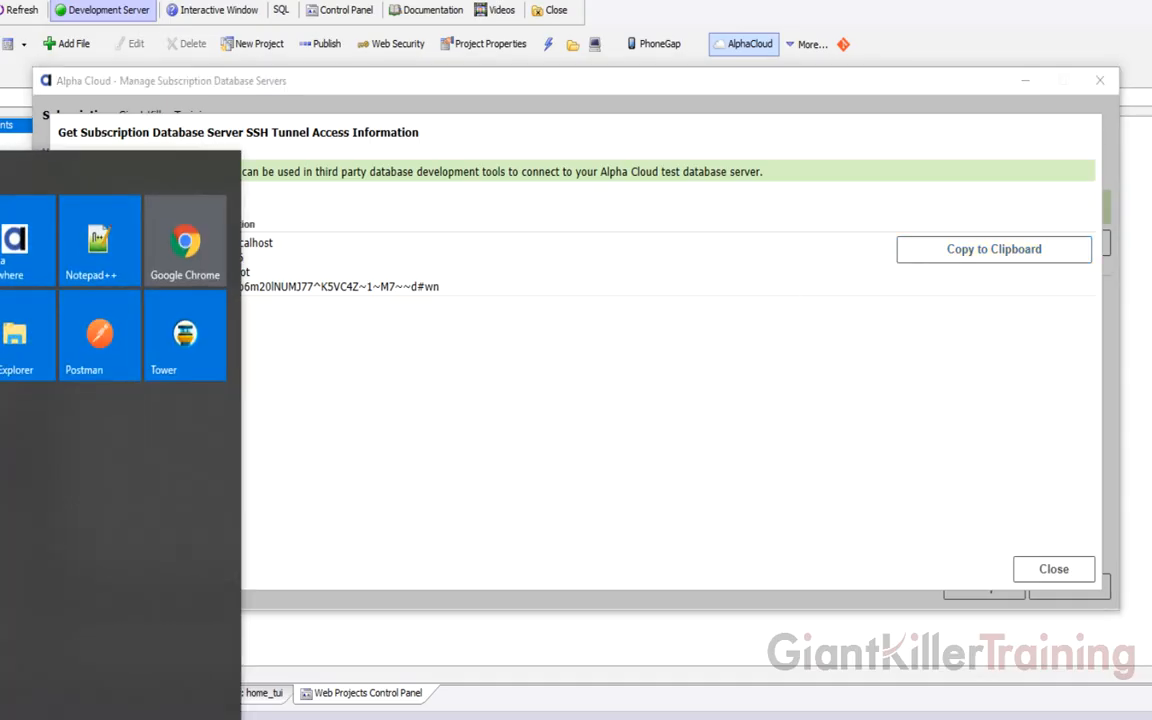
pyautogui.click(101, 221)
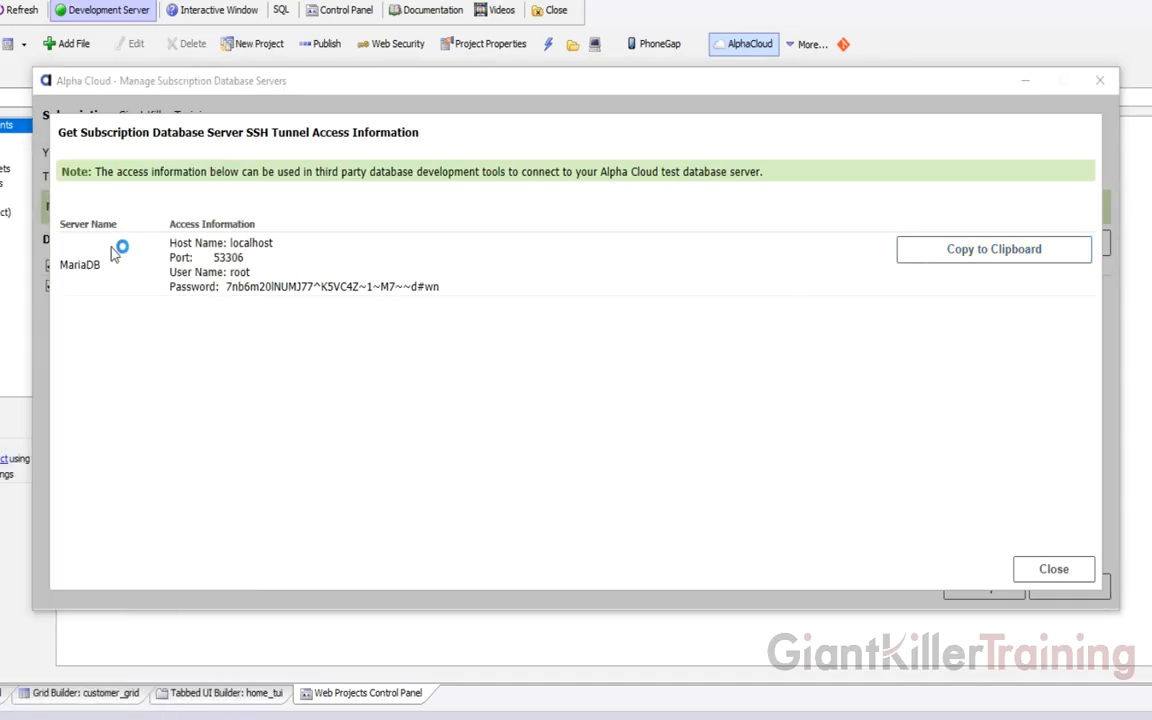
pyautogui.hotkey('ctrl', 'v')
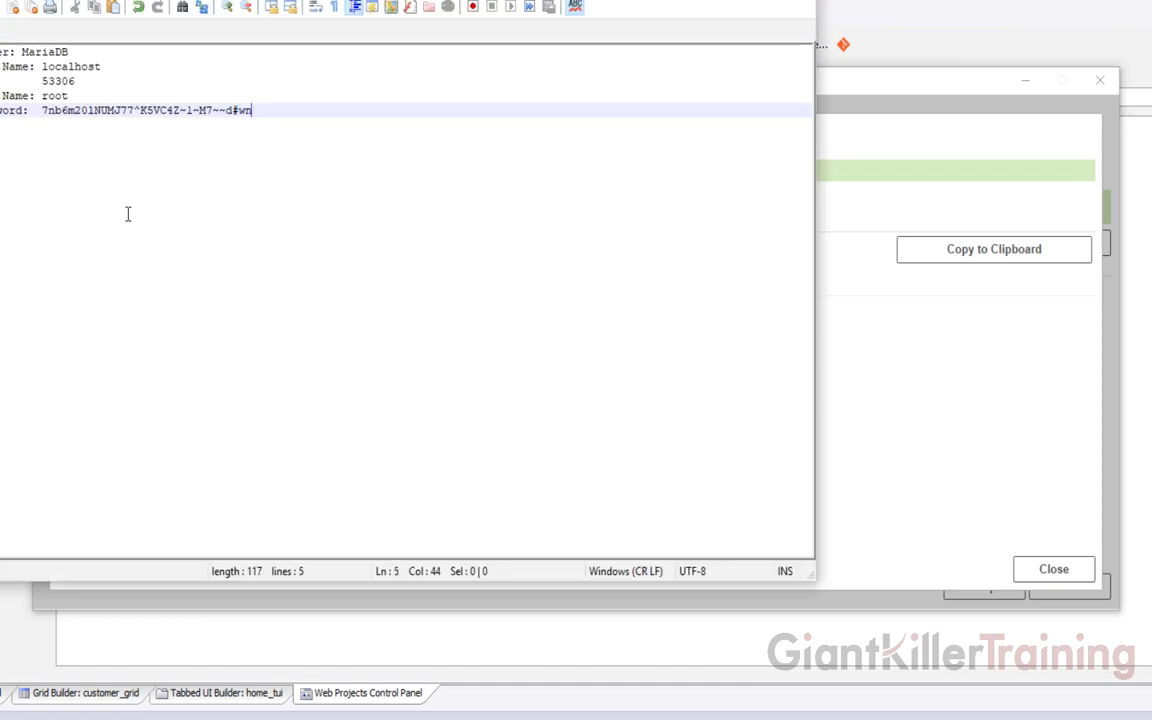
# Close the tunnel information and the Manage Subscription Database Servers dialog
pyautogui.click(969, 364)
pyautogui.click(1050, 570)
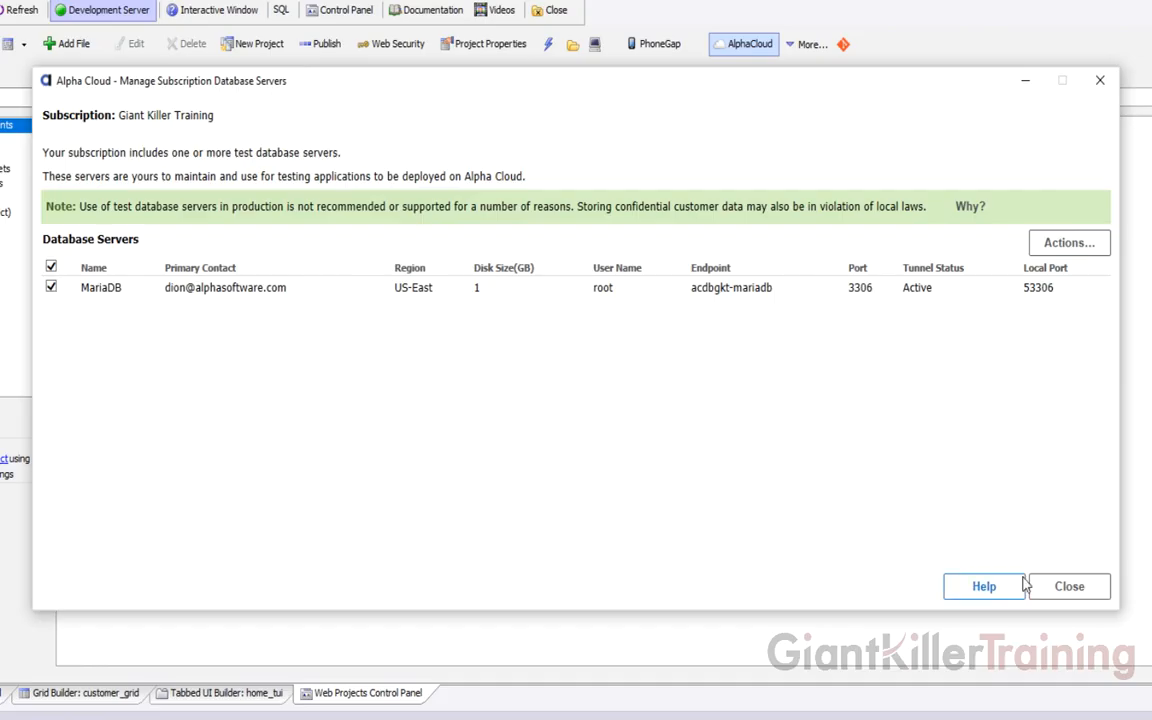
pyautogui.click(1061, 243)
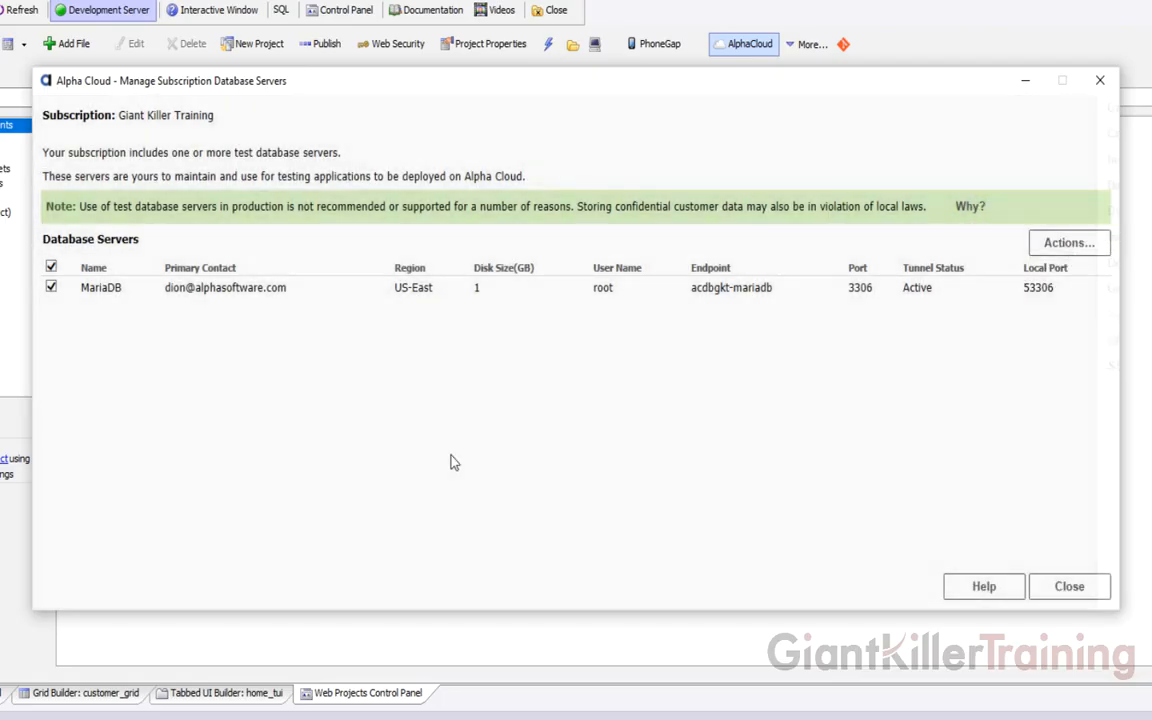
pyautogui.click(1072, 587)
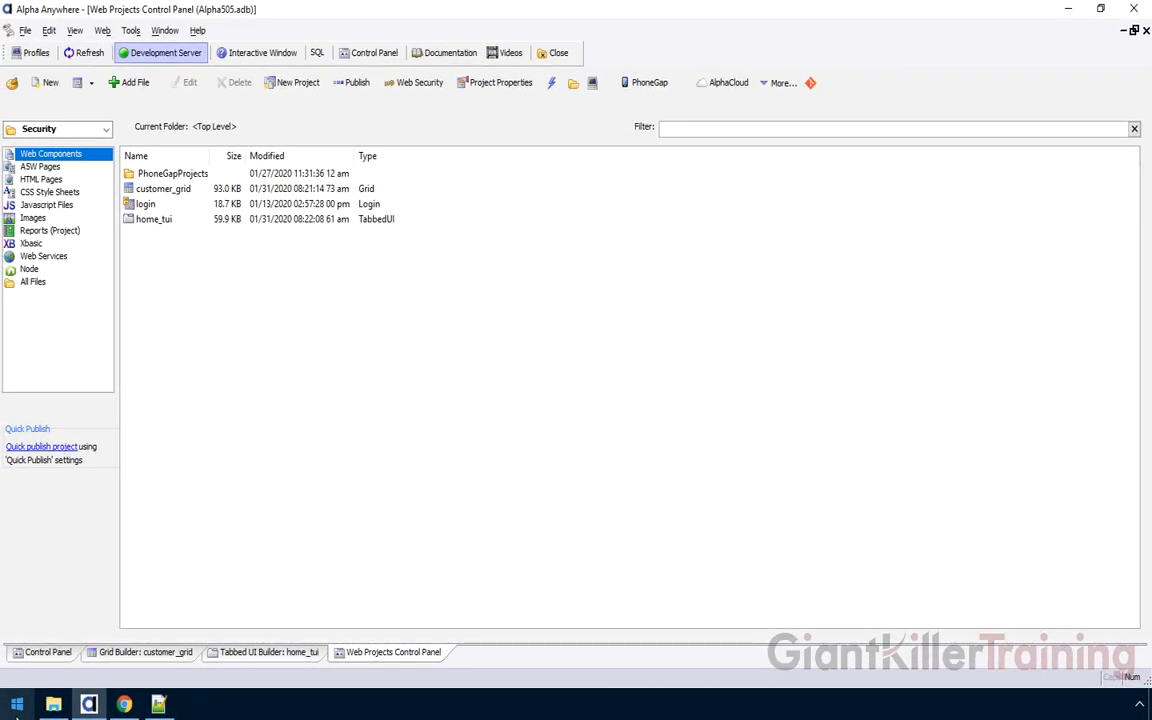
# Launch HeidiSQL from the Start menu's app list
pyautogui.click(17, 705)
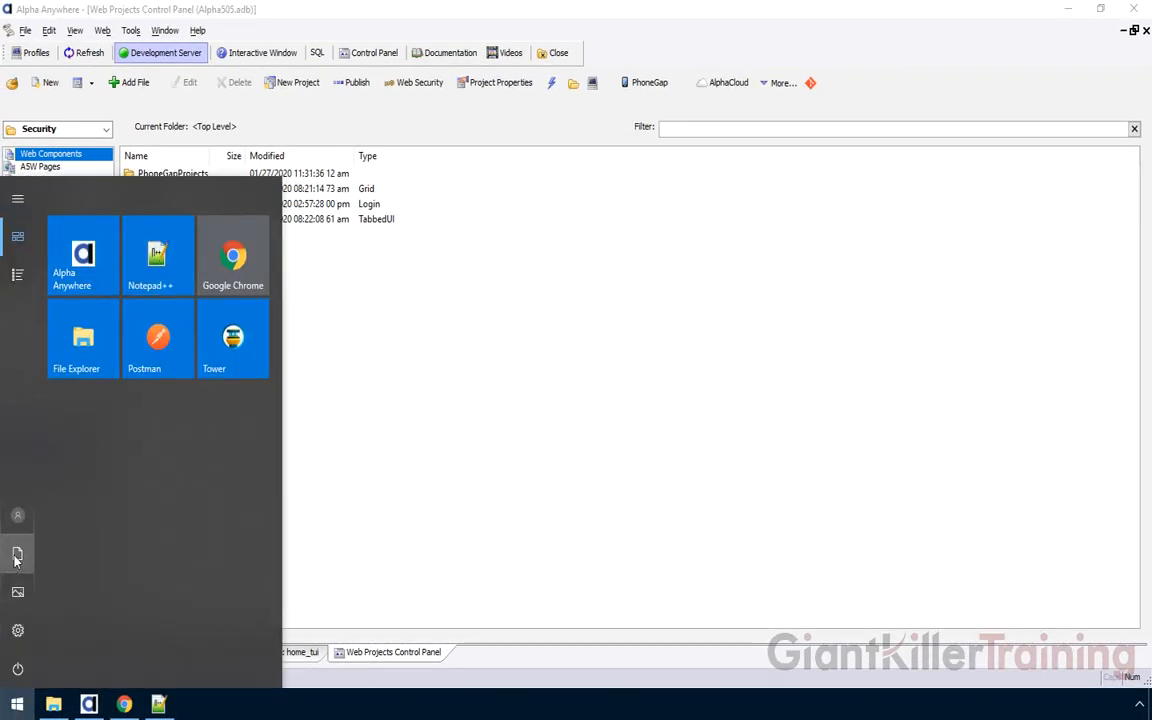
pyautogui.click(17, 274)
pyautogui.scroll(-5, 88, 440)
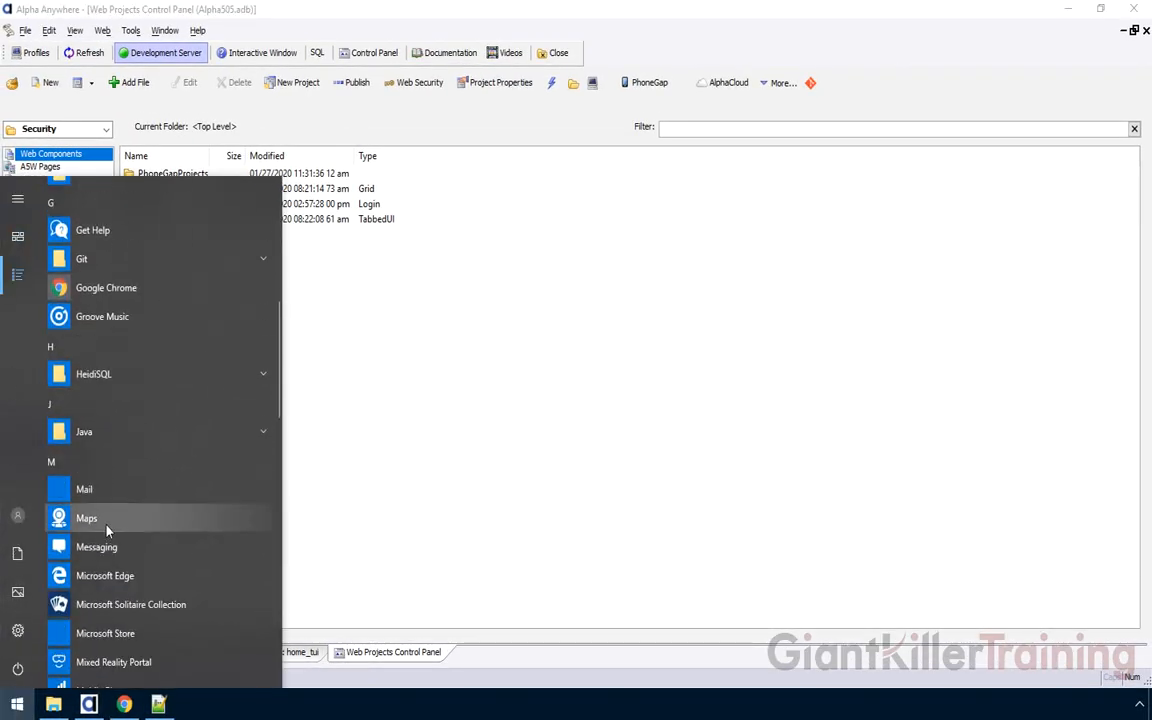
pyautogui.click(100, 376)
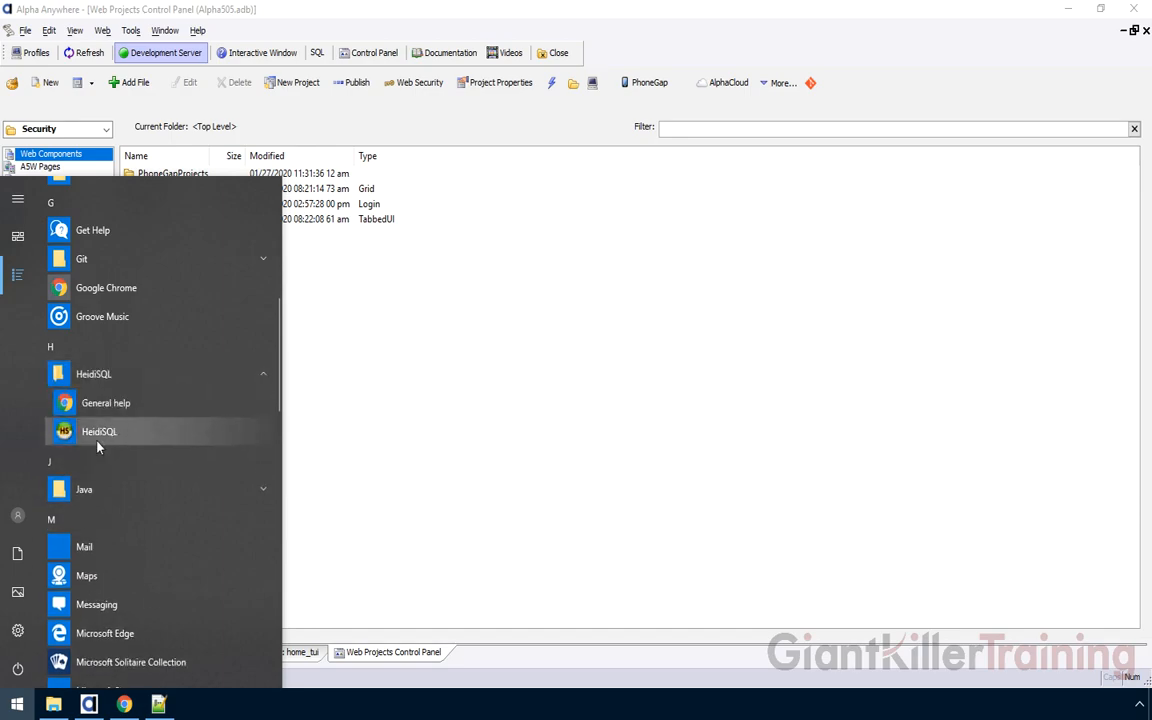
pyautogui.click(126, 438)
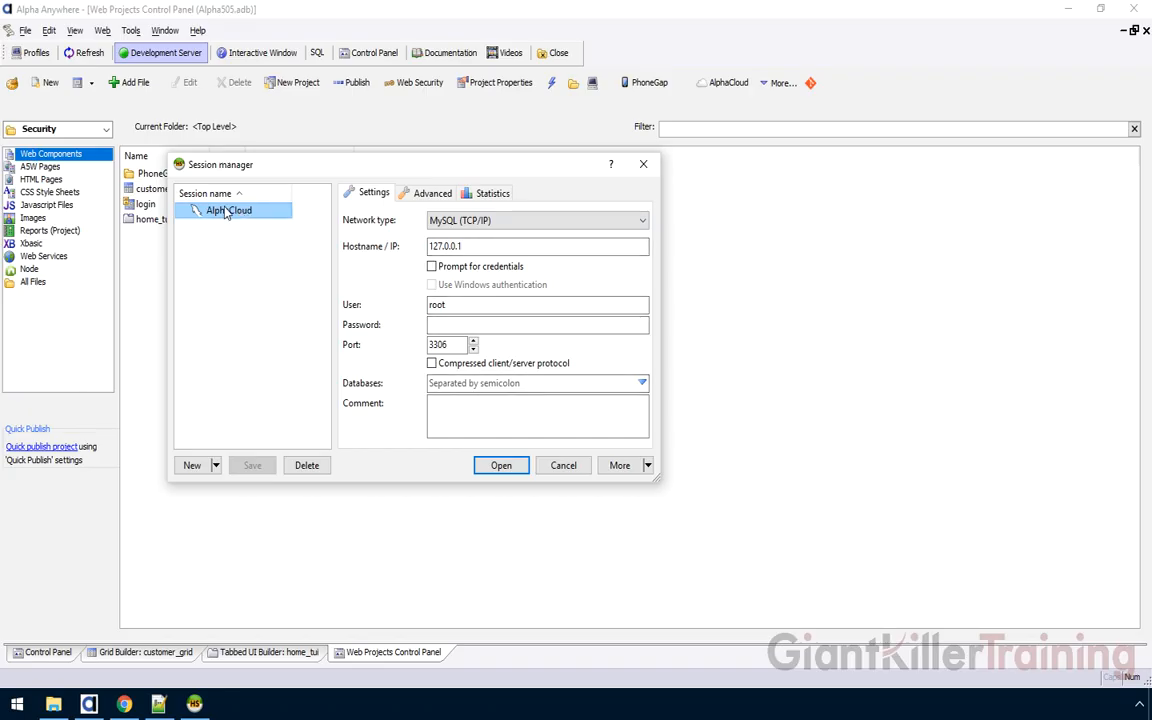
# Replace the old AlphaCloud session with a new session named AlphaCloud
pyautogui.click(309, 466)
pyautogui.click(600, 355)
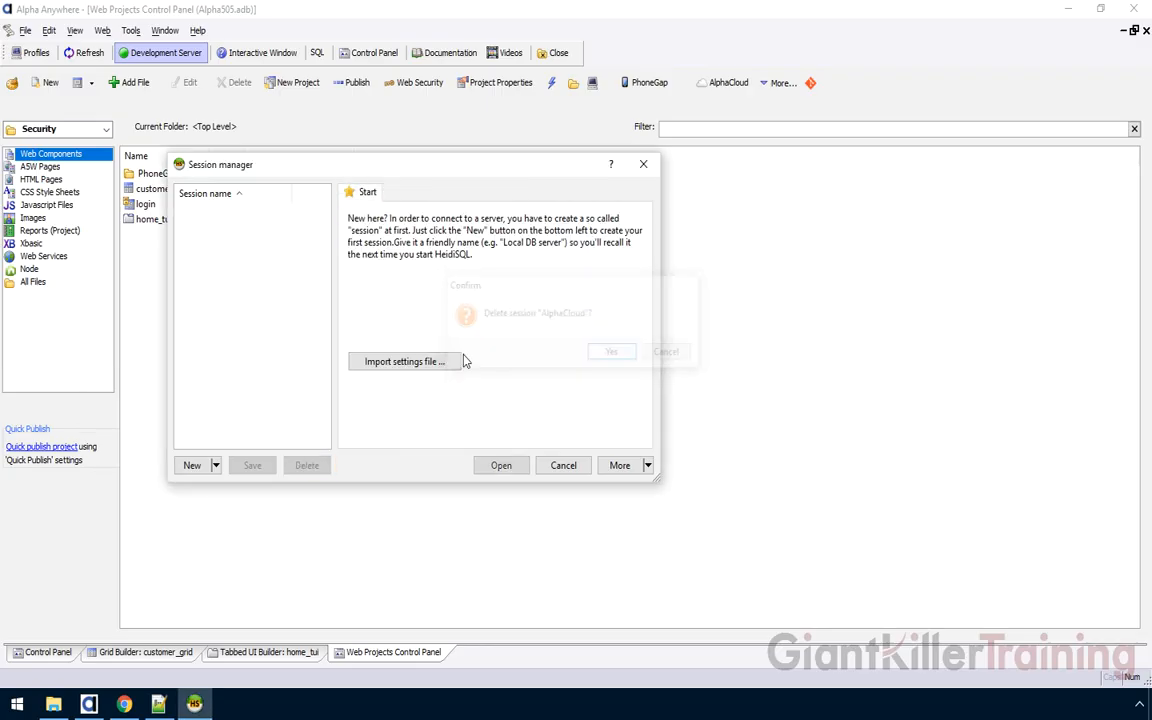
pyautogui.click(203, 465)
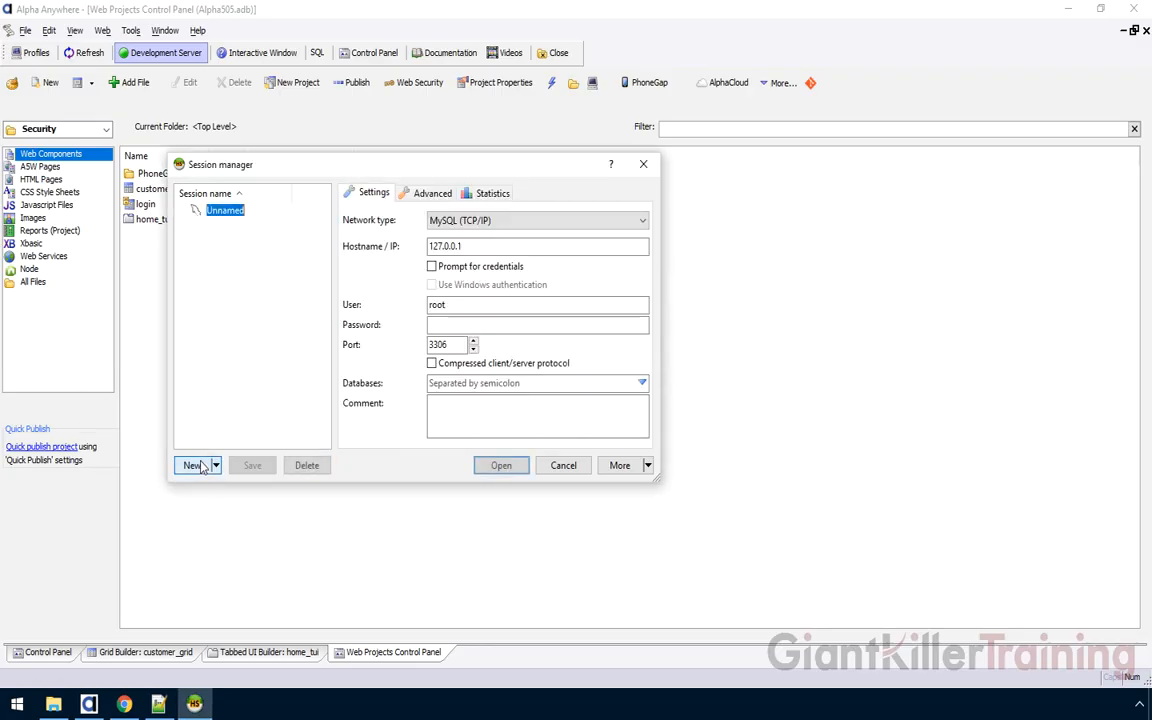
pyautogui.write('AlphaCloud')
pyautogui.press('Return')
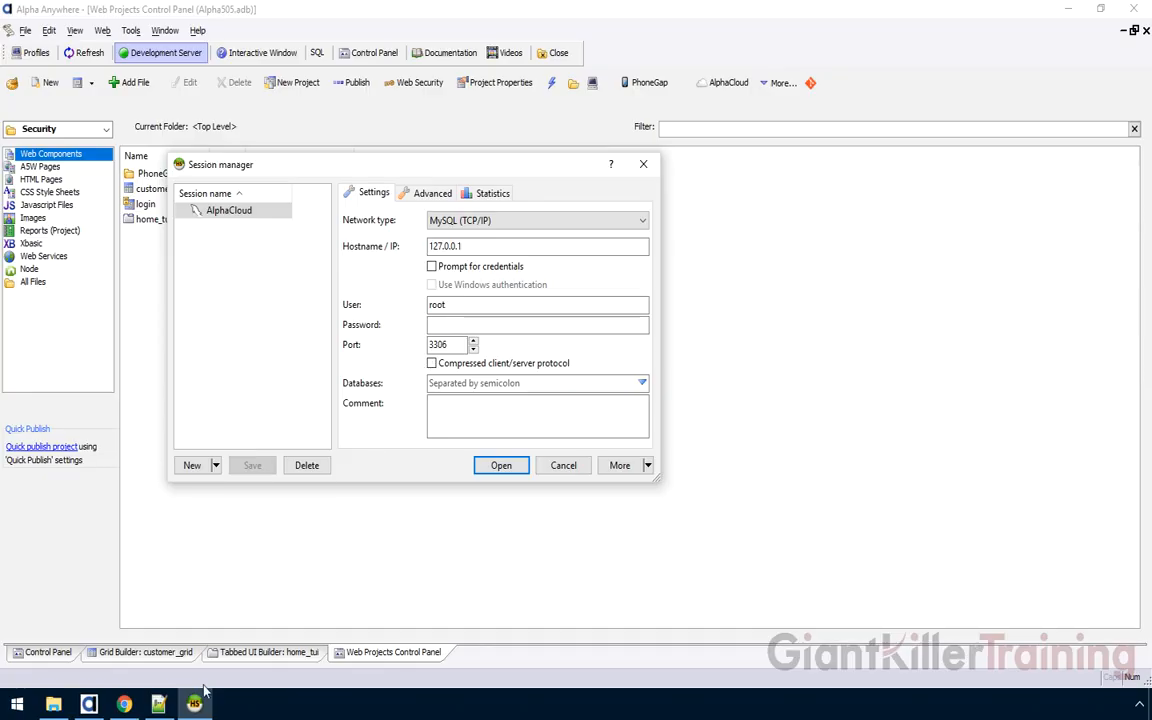
# Set hostname localhost, the tunnel password and port 53306, then connect and save the session
pyautogui.click(158, 704)
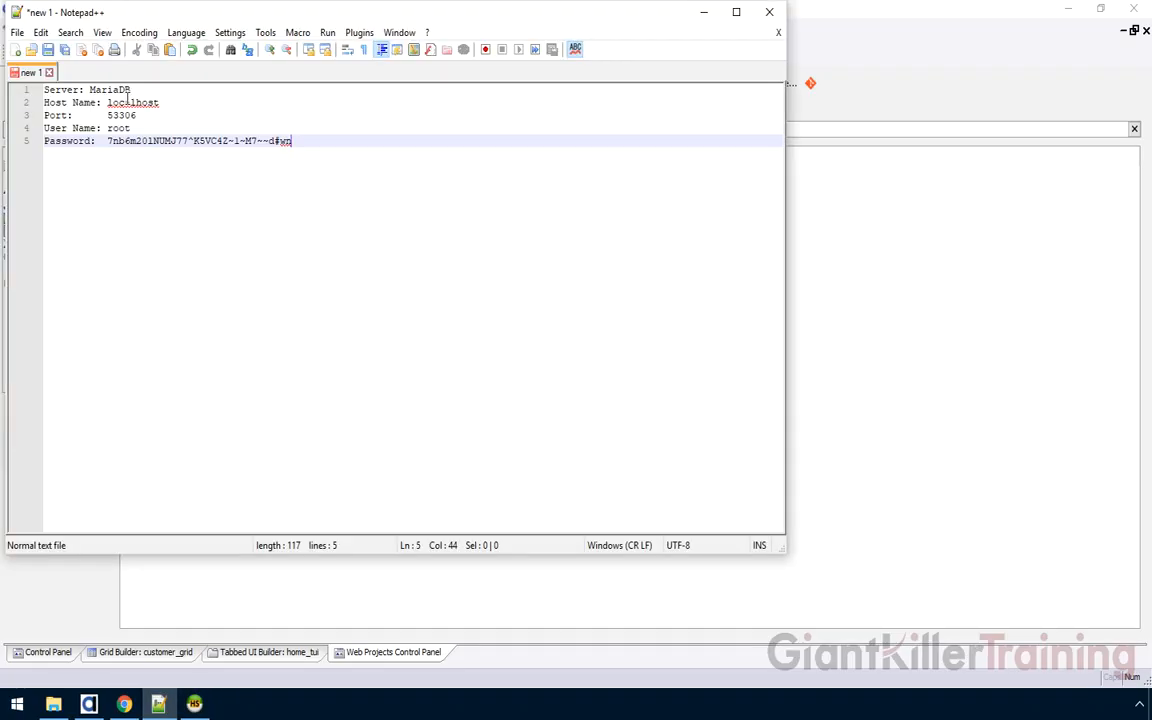
pyautogui.click(196, 703)
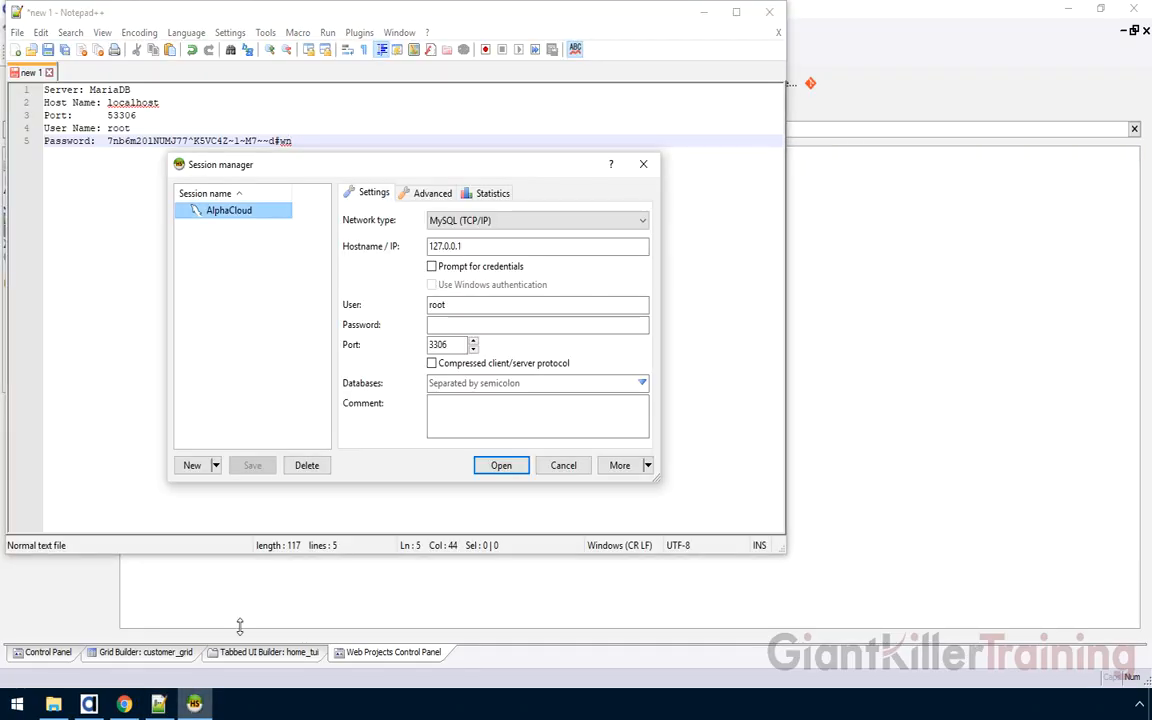
pyautogui.moveTo(464, 247); pyautogui.dragTo(405, 247)
pyautogui.write('localhost')
pyautogui.press('Tab')
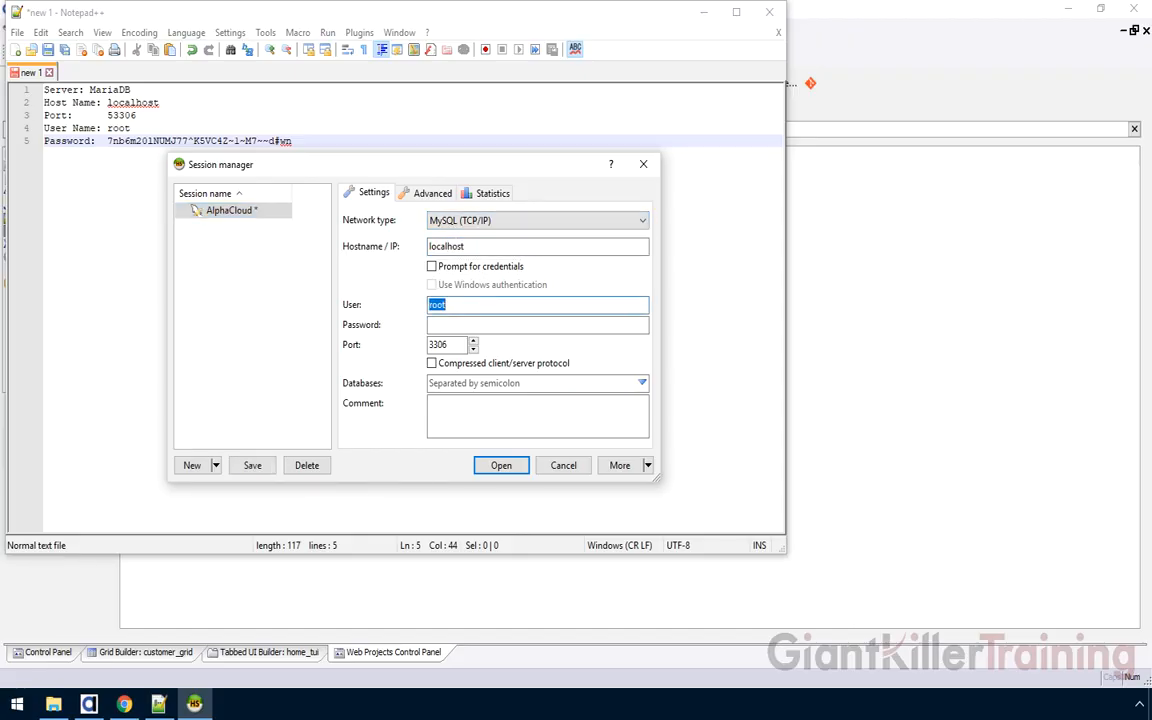
pyautogui.click(216, 115)
pyautogui.moveTo(292, 141); pyautogui.dragTo(107, 141)
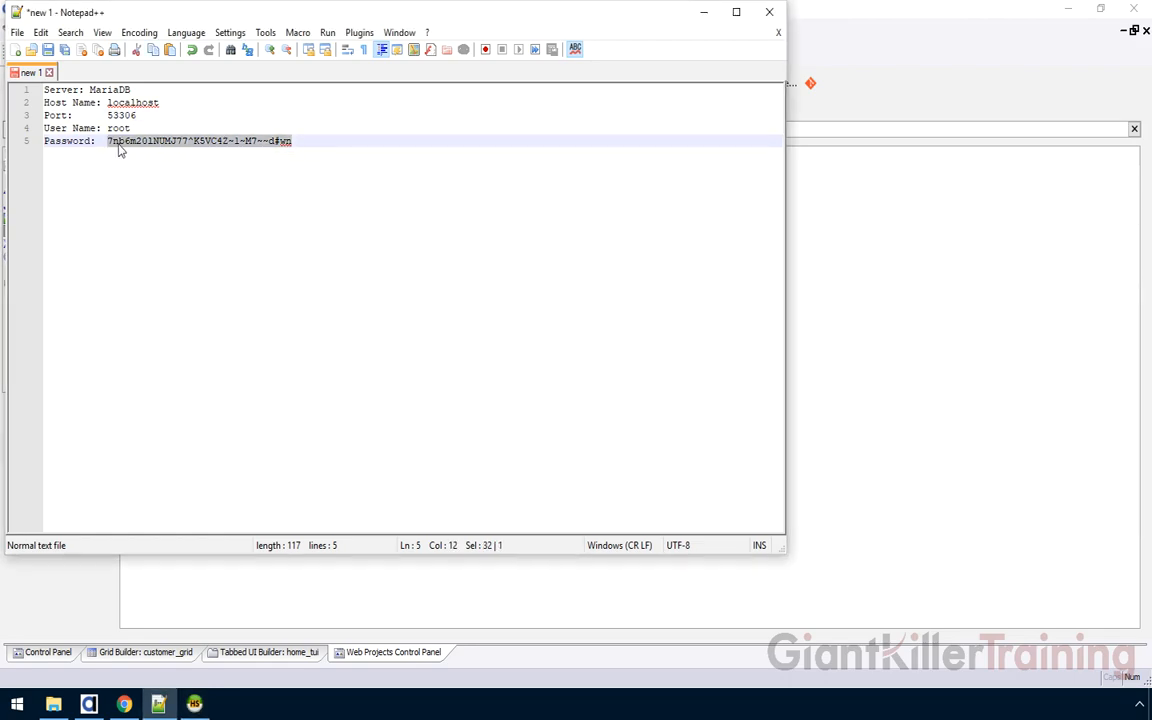
pyautogui.click(180, 710)
pyautogui.hotkey('ctrl', 'v')
pyautogui.press('Tab')
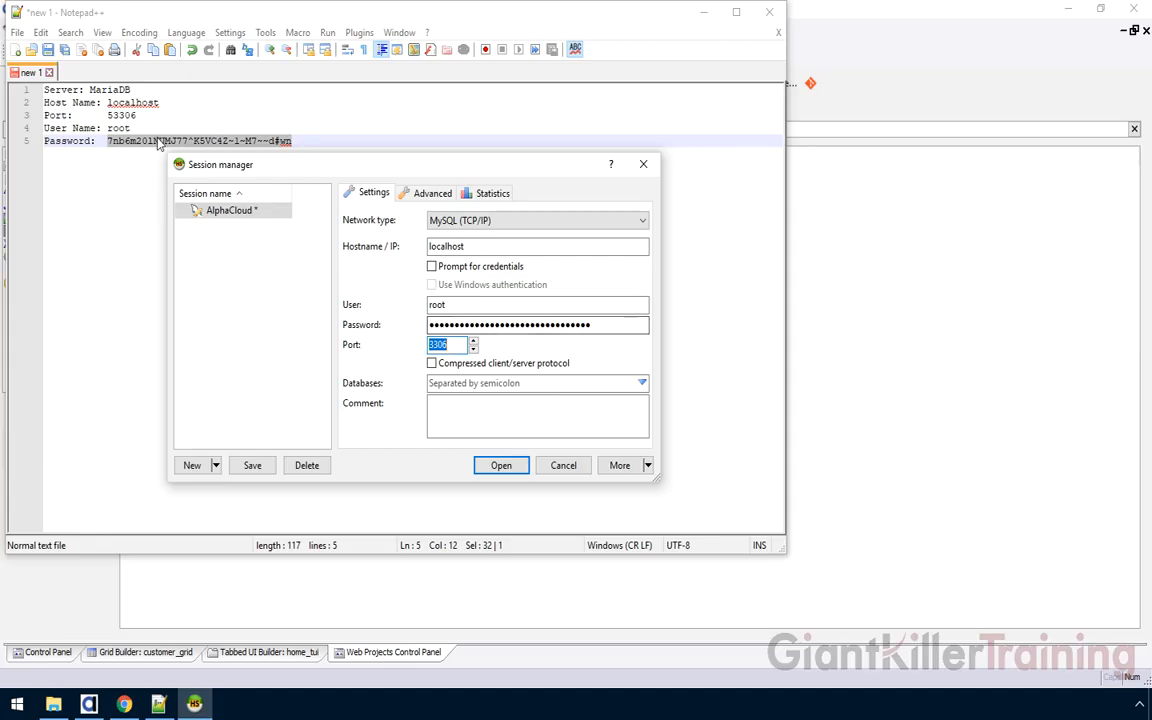
pyautogui.write('53306')
pyautogui.press('Tab')
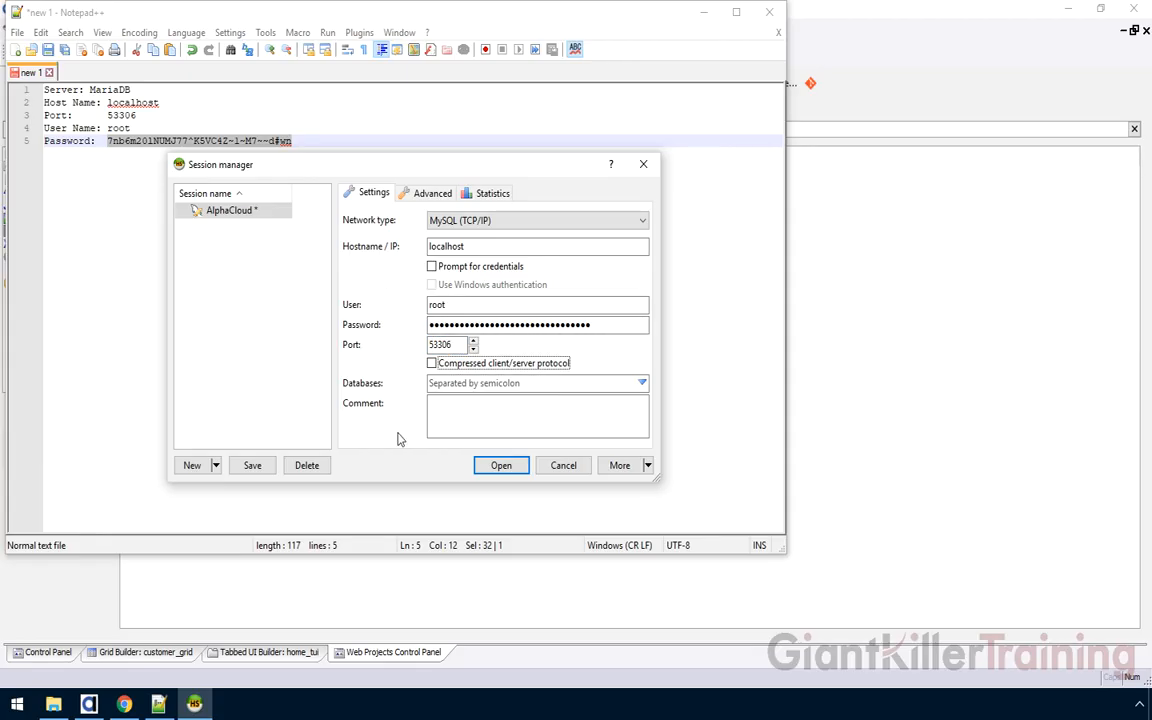
pyautogui.click(510, 466)
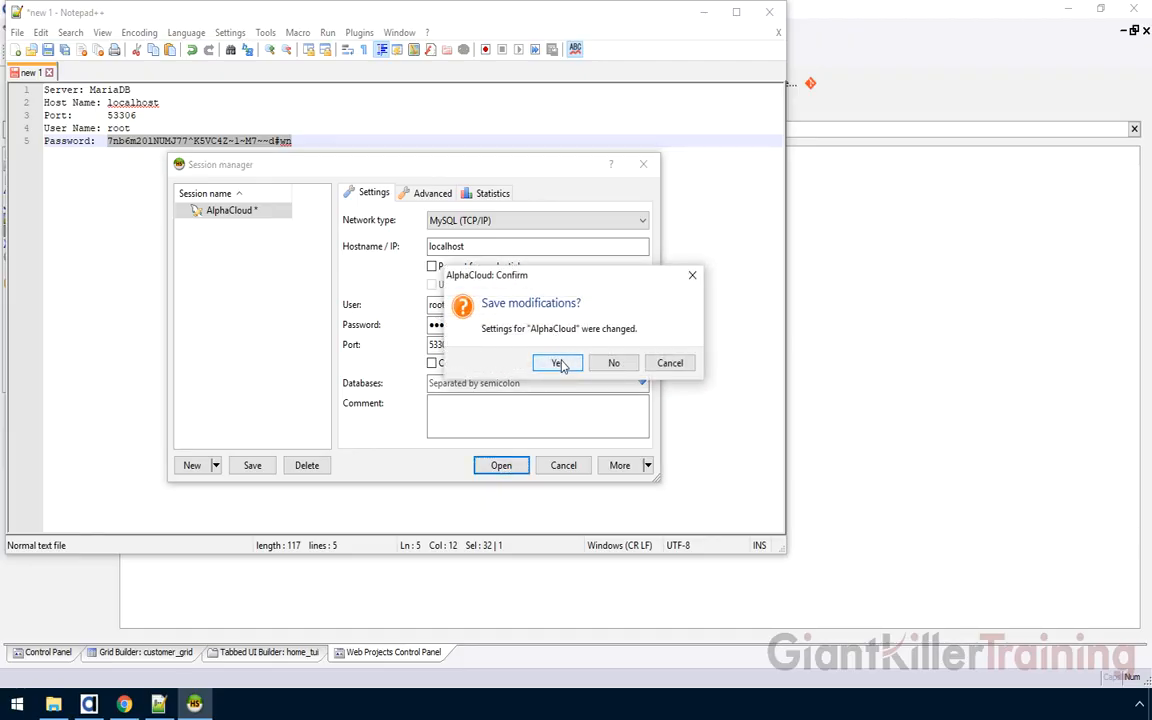
pyautogui.click(557, 363)
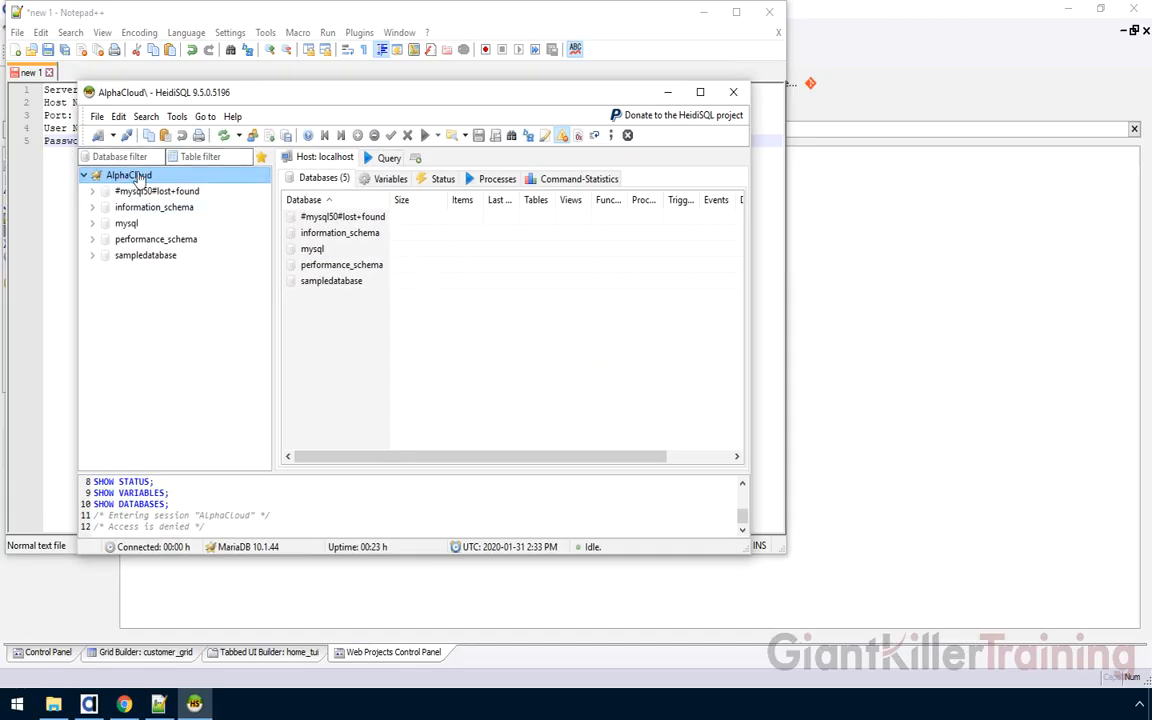
# Review the 11 columns and rows of sampledatabase's customers table in an enlarged window
pyautogui.click(91, 255)
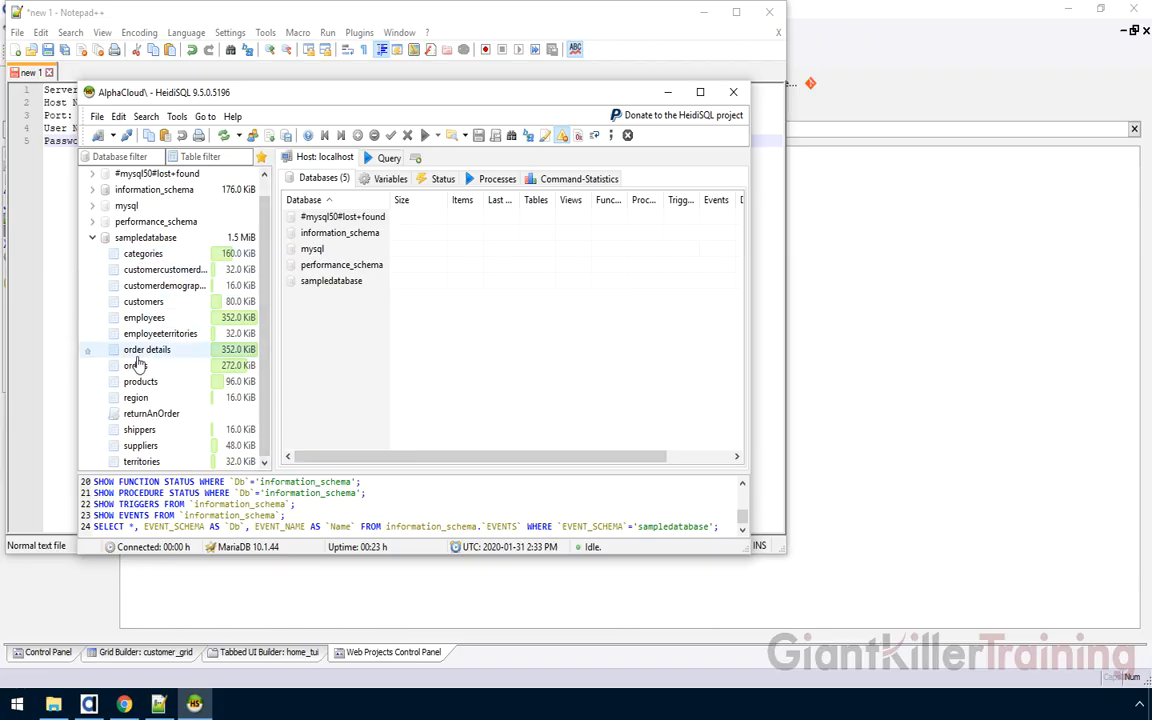
pyautogui.click(141, 307)
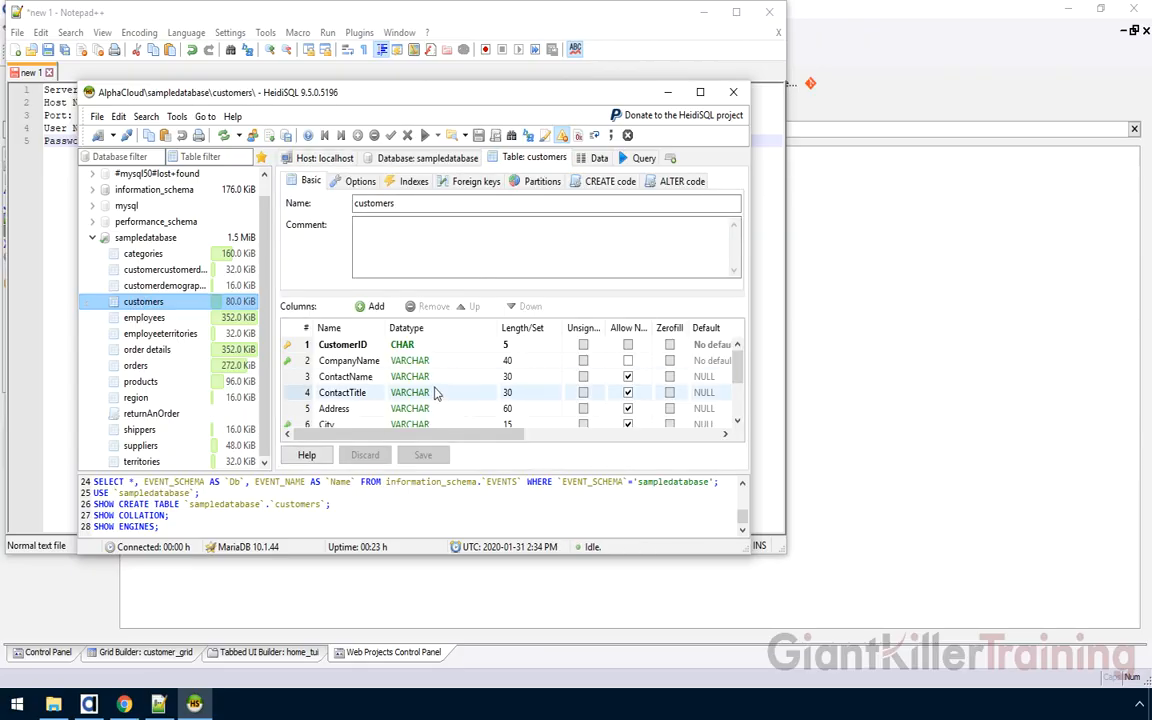
pyautogui.moveTo(750, 553); pyautogui.dragTo(1035, 645)
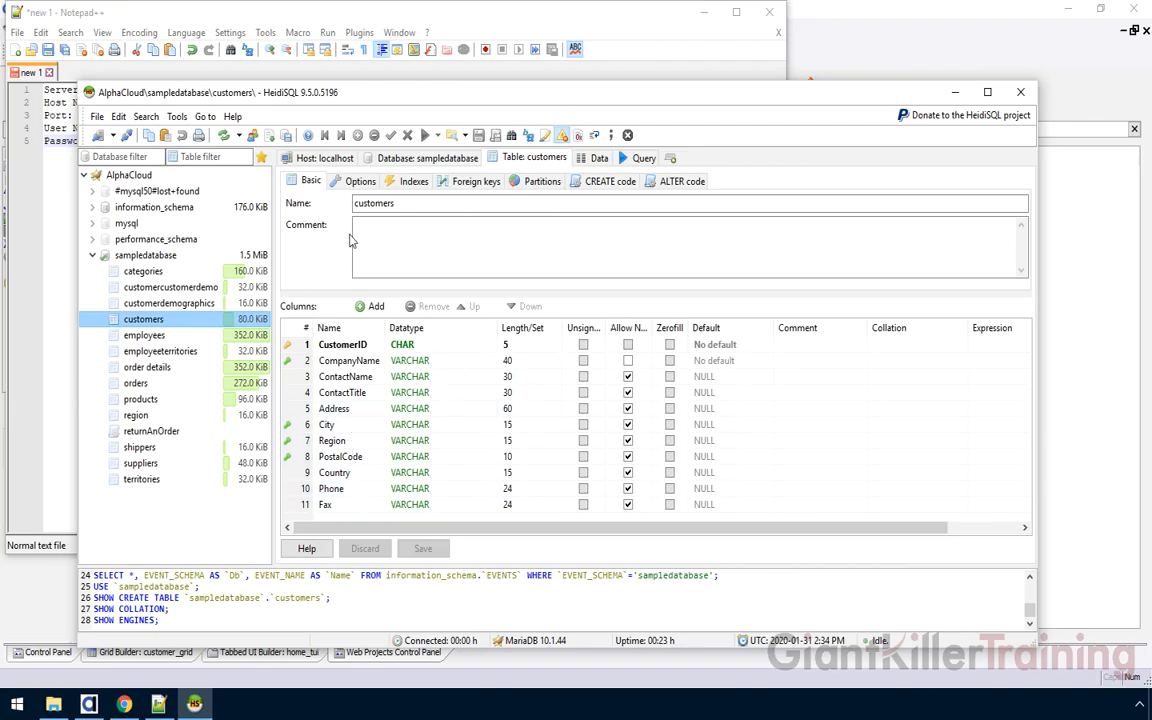
pyautogui.click(600, 158)
pyautogui.click(530, 158)
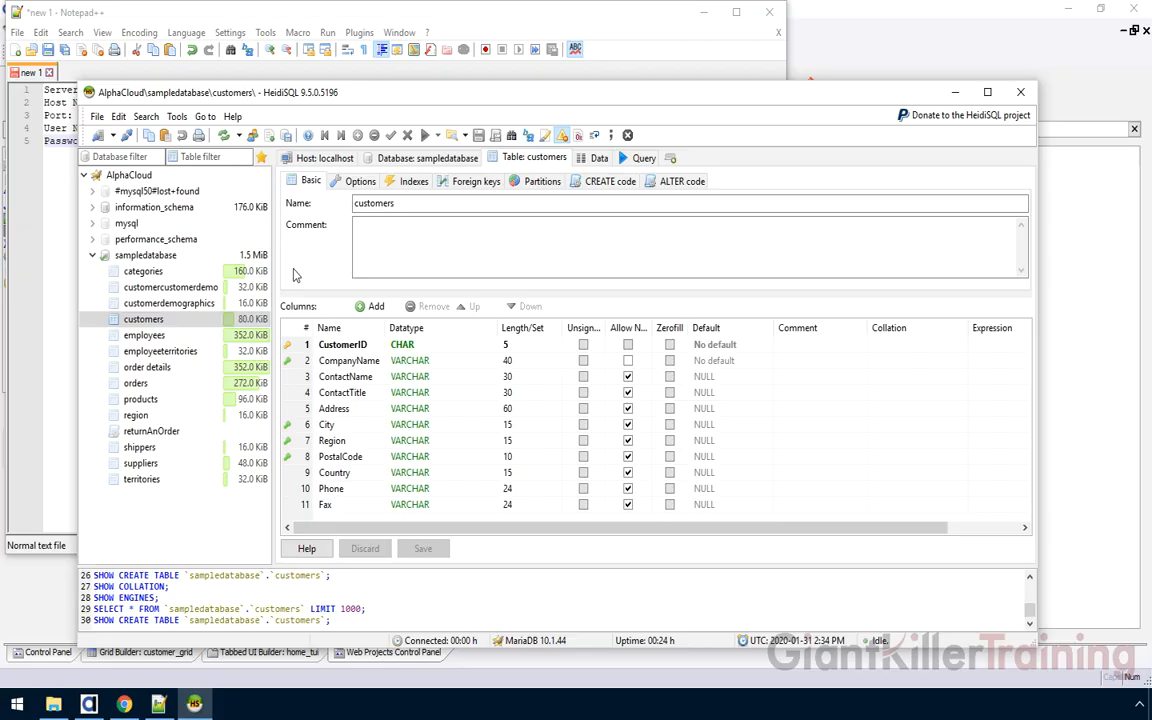
# Switch among Alpha Anywhere, the connection notes and HeidiSQL, repositioning the HeidiSQL window
pyautogui.click(96, 705)
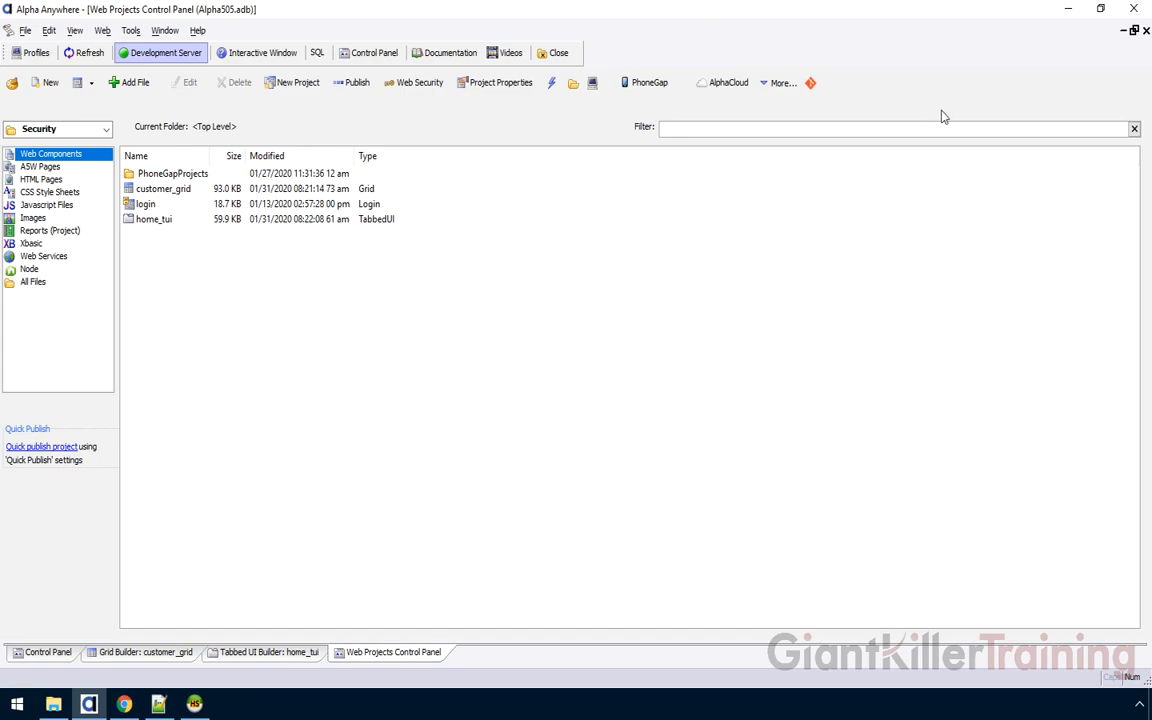
pyautogui.click(164, 706)
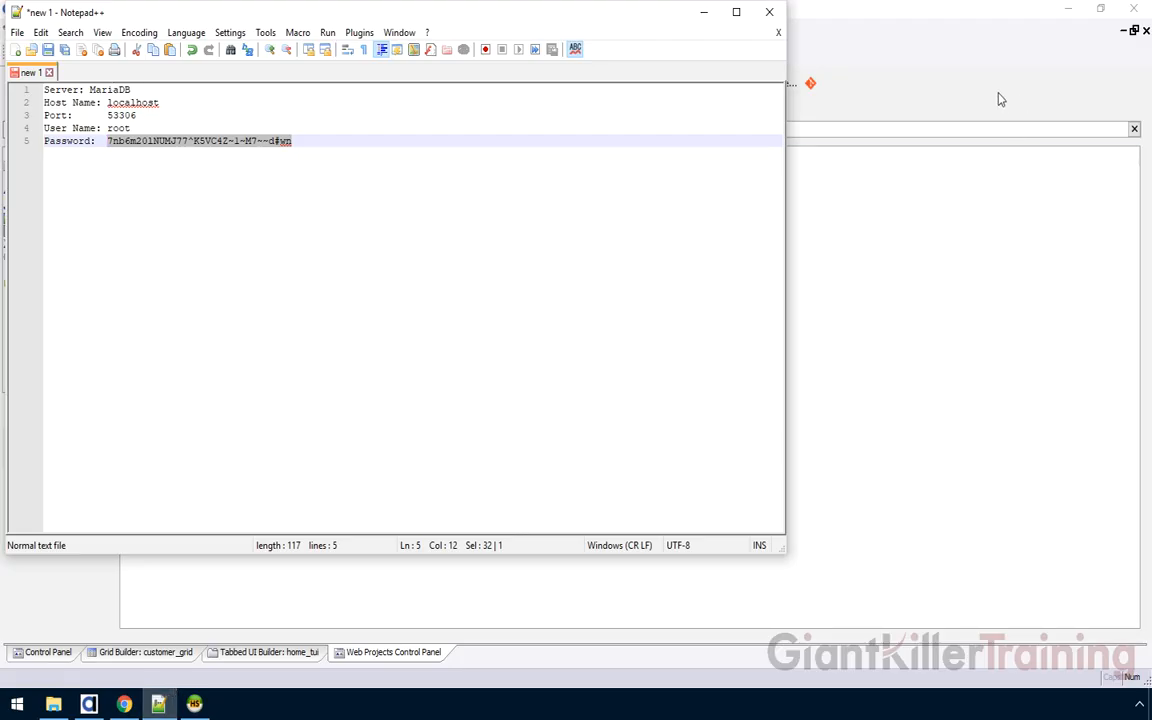
pyautogui.click(196, 704)
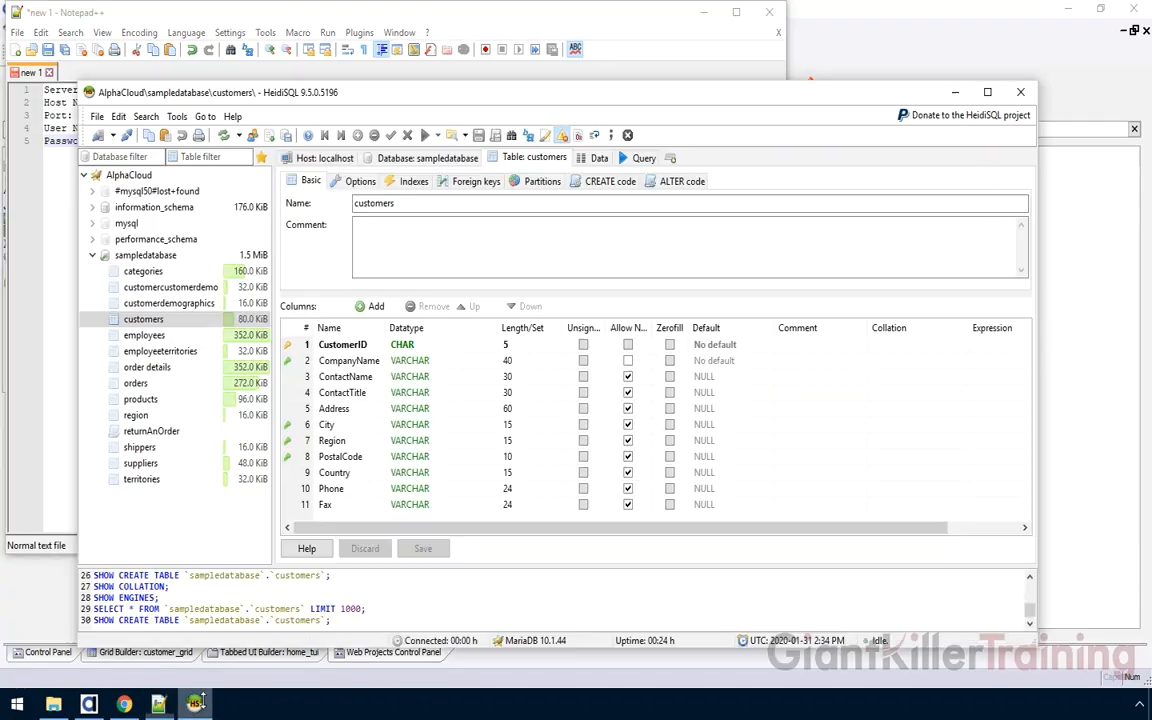
pyautogui.moveTo(338, 92); pyautogui.dragTo(351, 50)
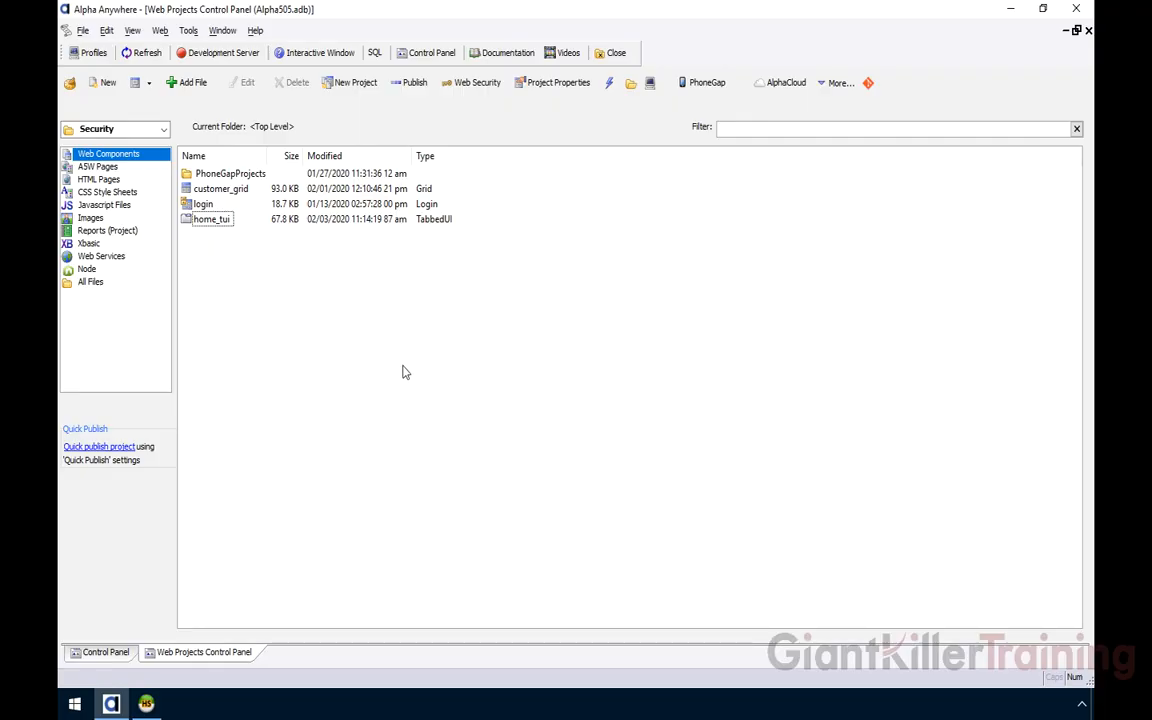
# Show SecurityApplication's properties in the Alpha Cloud applications manager: company_name and logo_url set to Test
pyautogui.click(762, 88)
pyautogui.moveTo(776, 173)
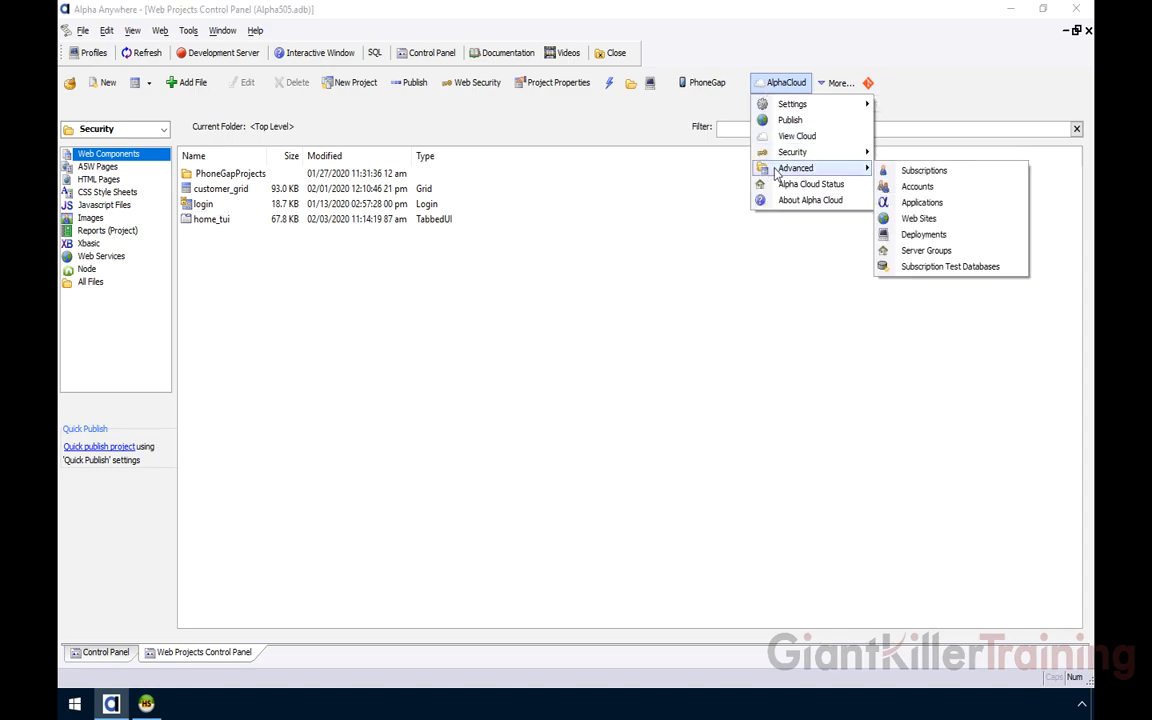
pyautogui.click(938, 205)
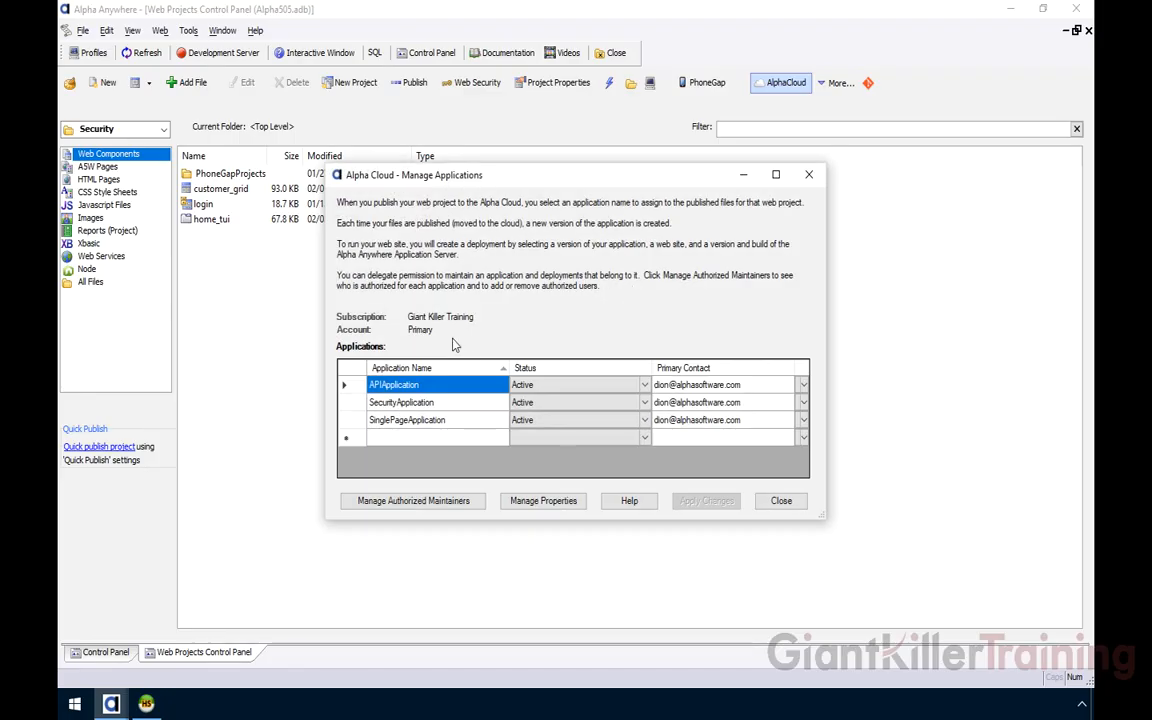
pyautogui.click(418, 403)
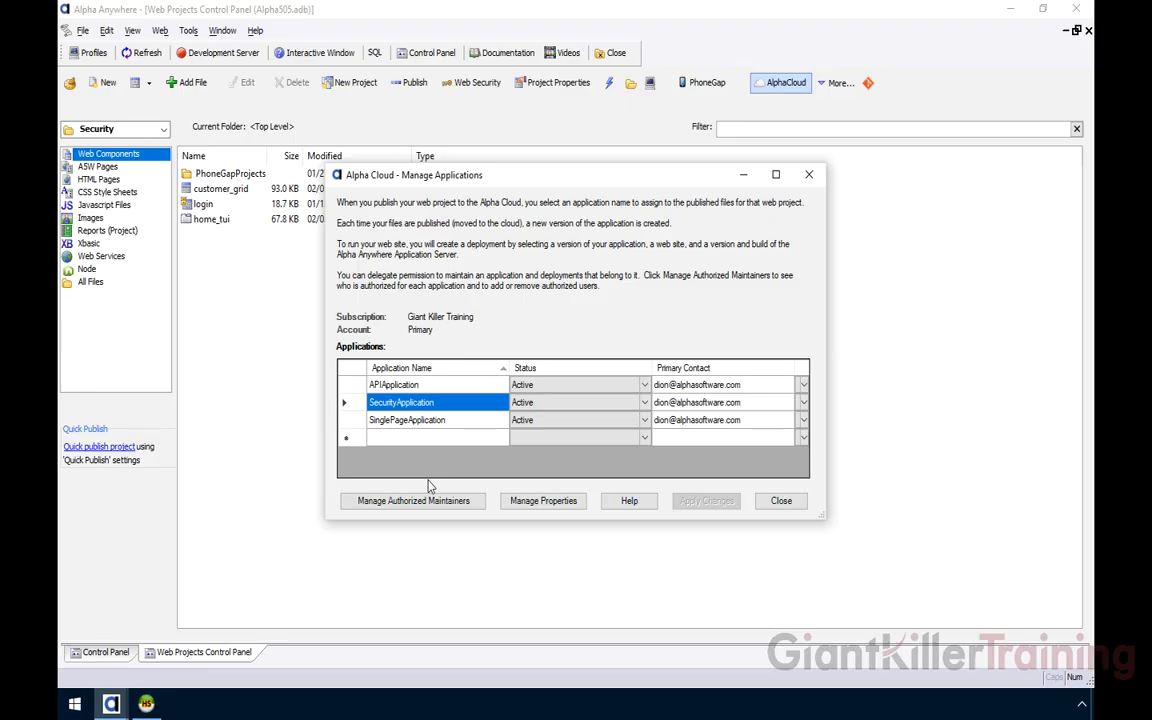
pyautogui.click(567, 505)
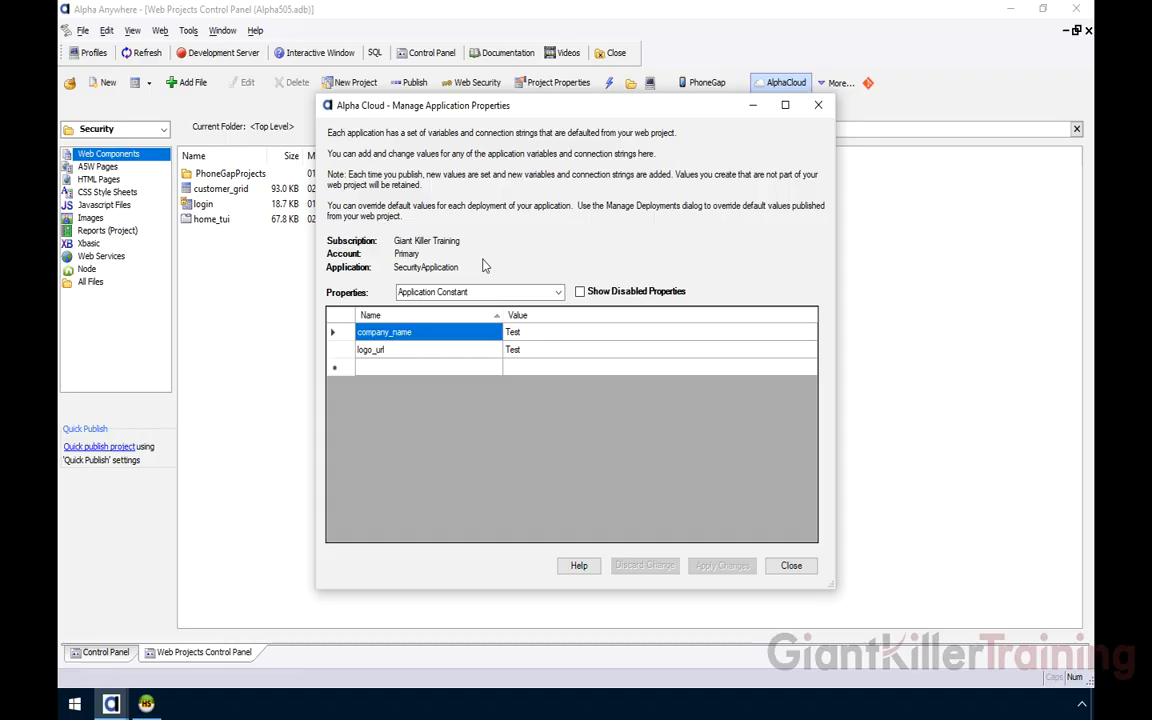
# Glance at the property types, keeping Application Constant, then close both application dialogs
pyautogui.click(555, 292)
pyautogui.click(558, 292)
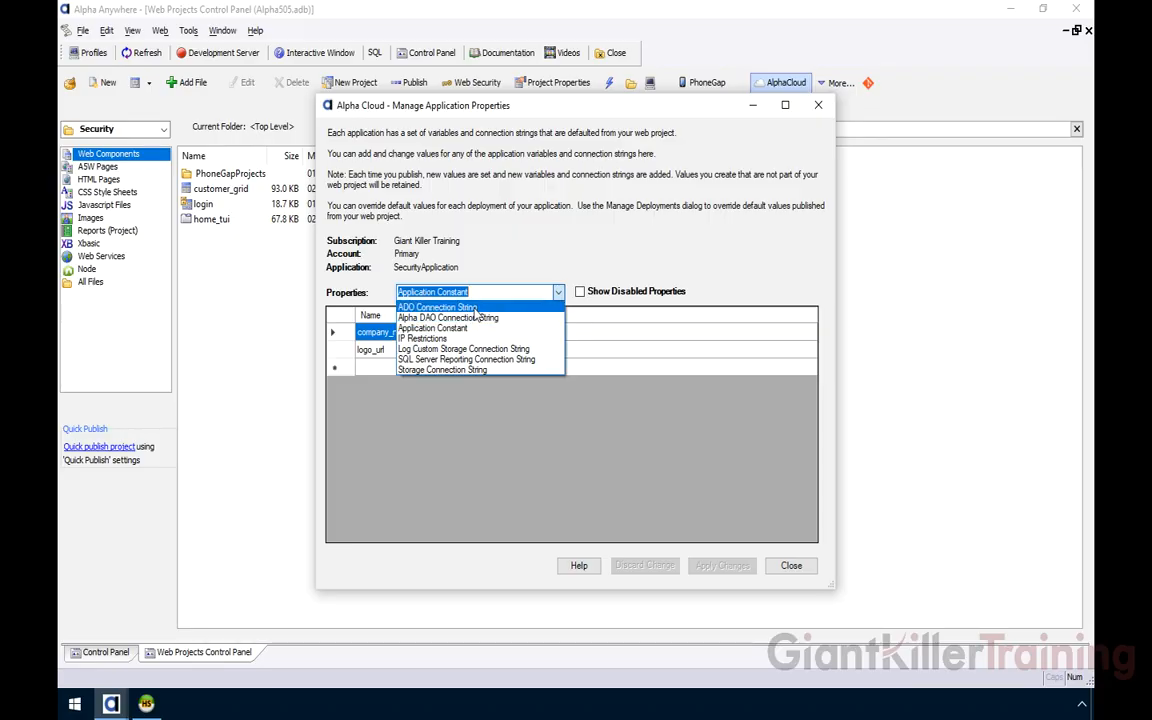
pyautogui.click(429, 243)
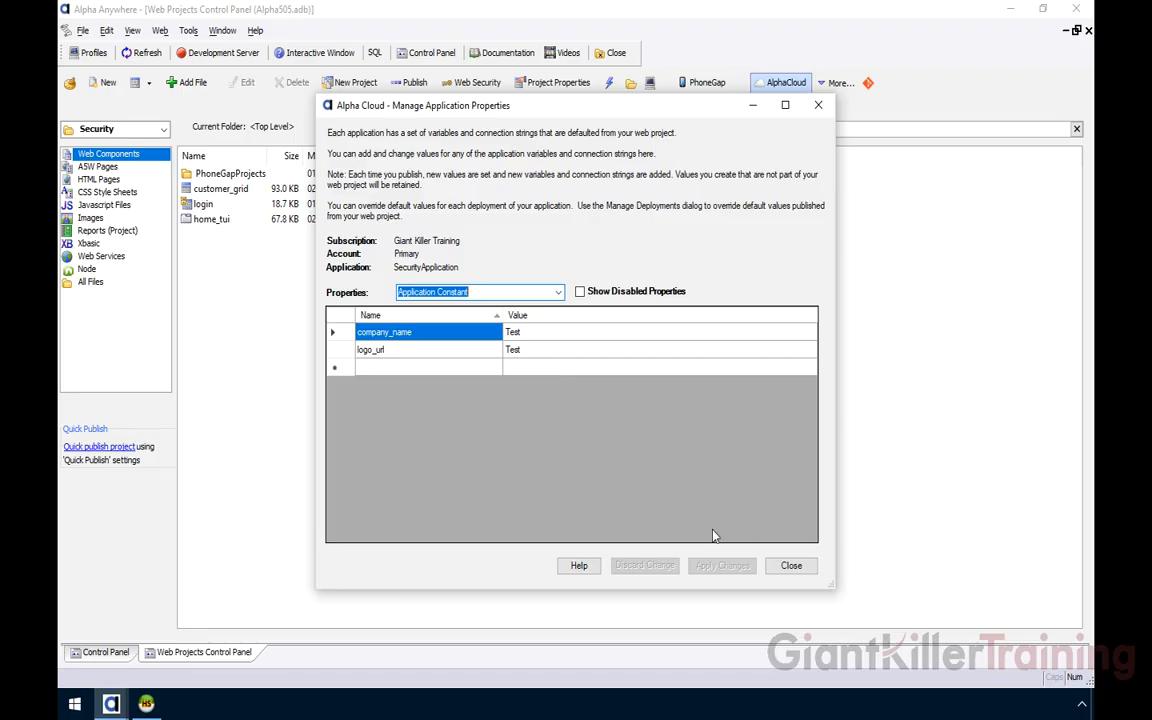
pyautogui.click(791, 565)
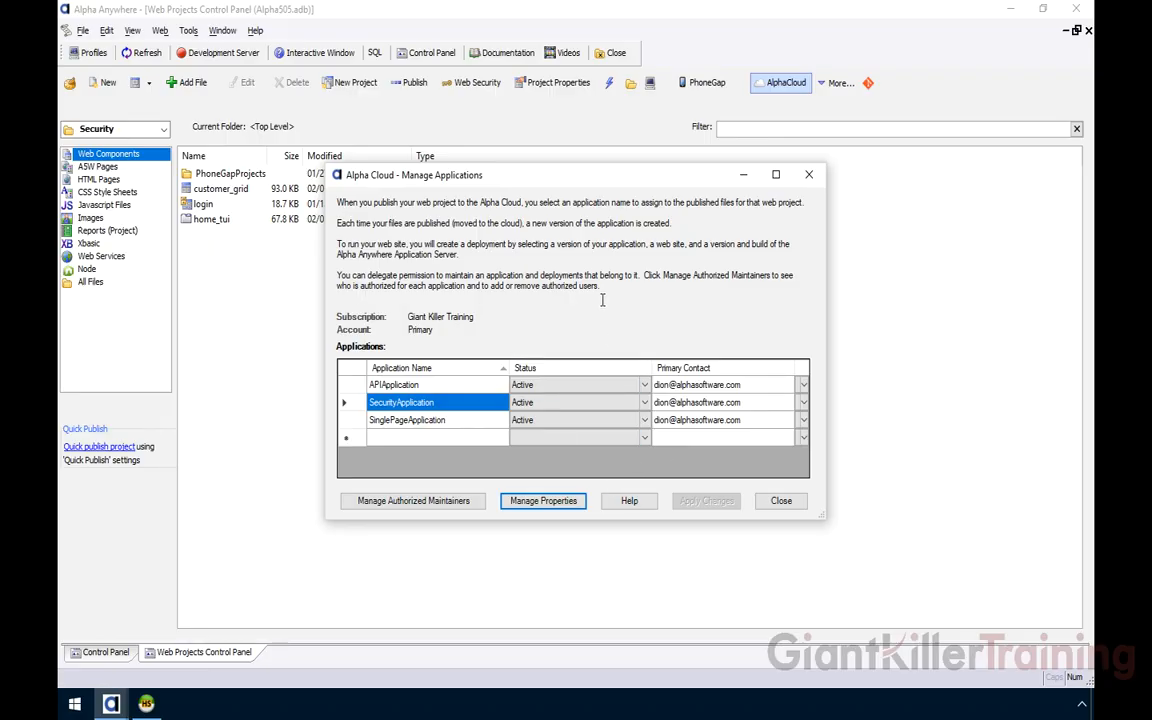
pyautogui.click(772, 501)
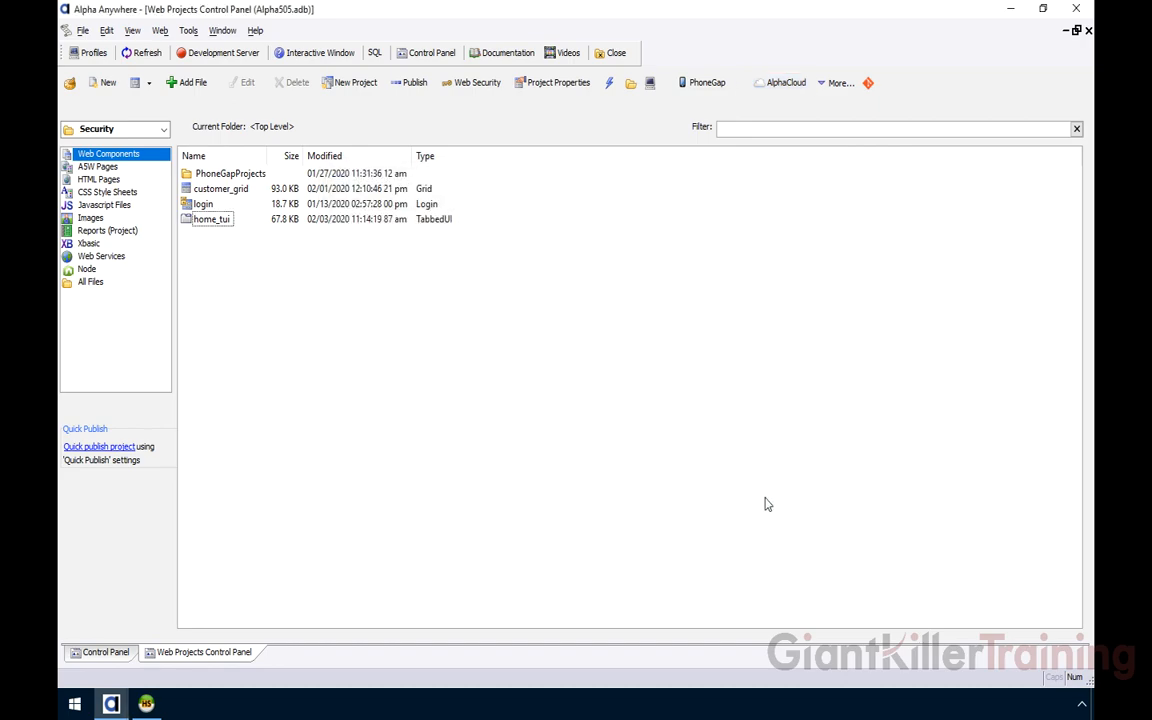
# Show the SecurityApplication CustomerA deployment's properties, with company_name overridden to CompanyA
pyautogui.click(788, 84)
pyautogui.moveTo(838, 155)
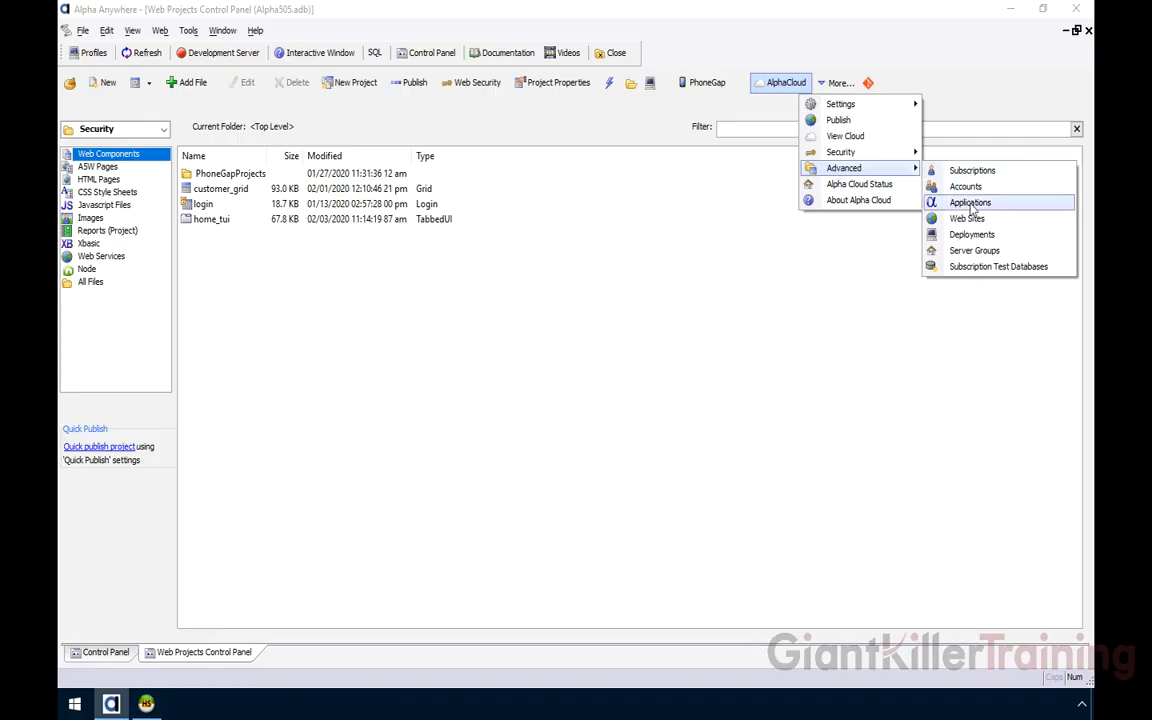
pyautogui.click(969, 236)
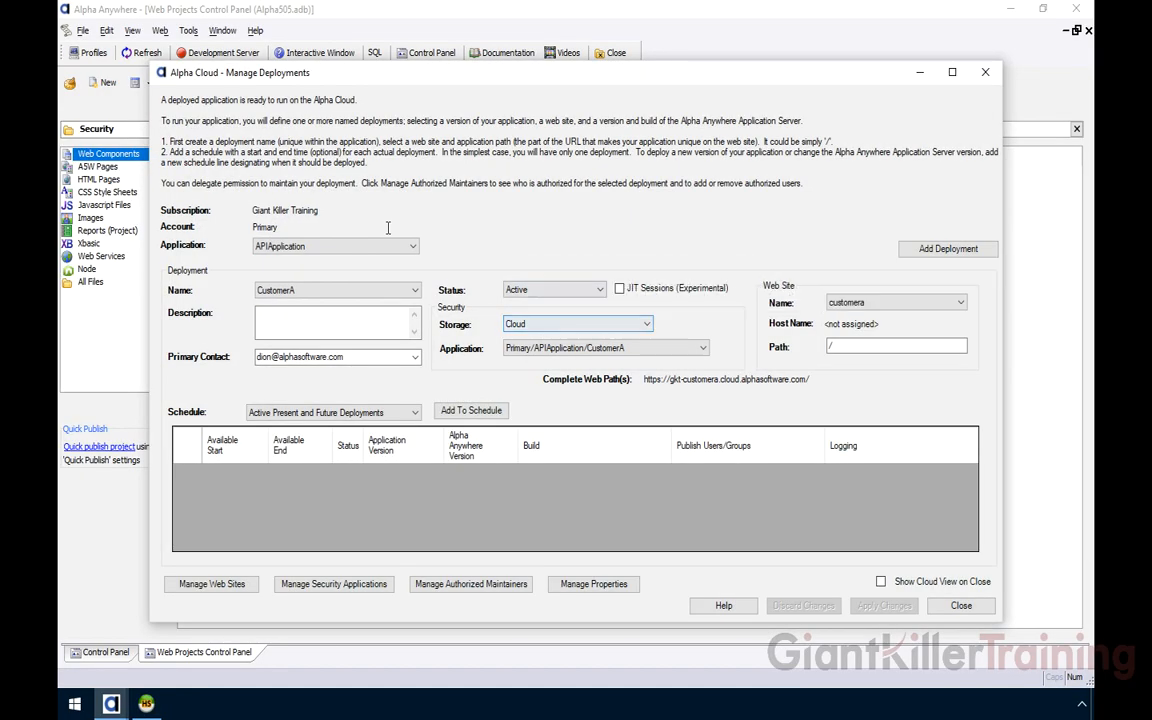
pyautogui.click(370, 246)
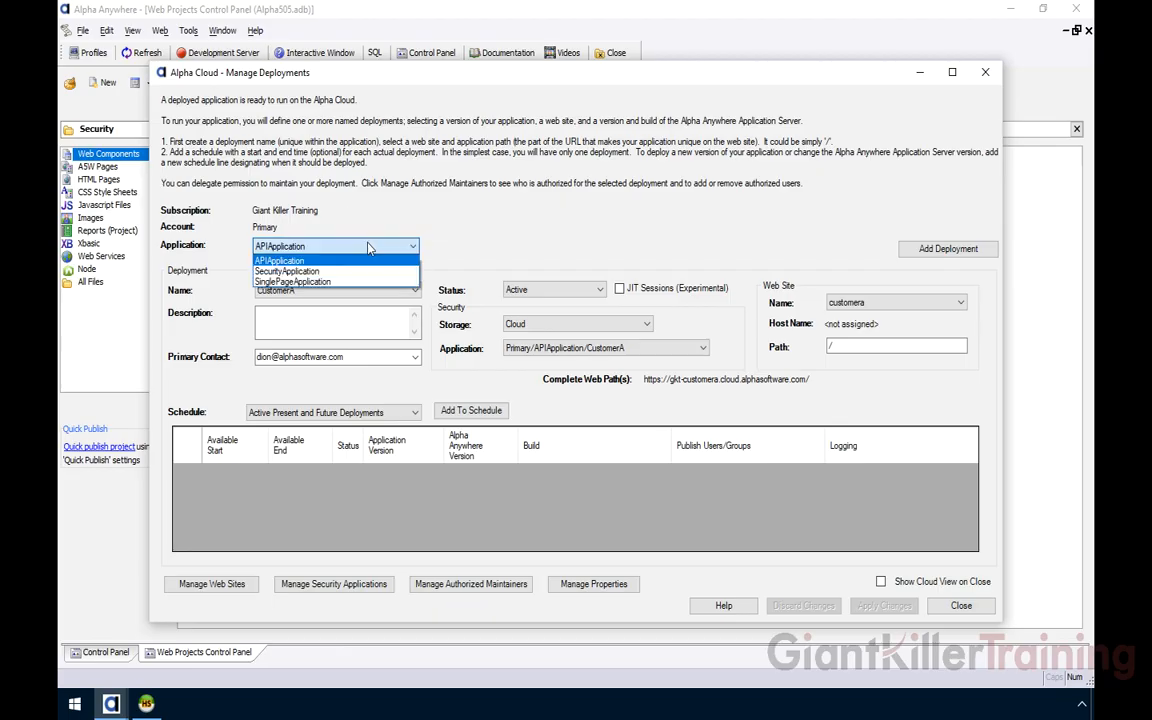
pyautogui.click(310, 271)
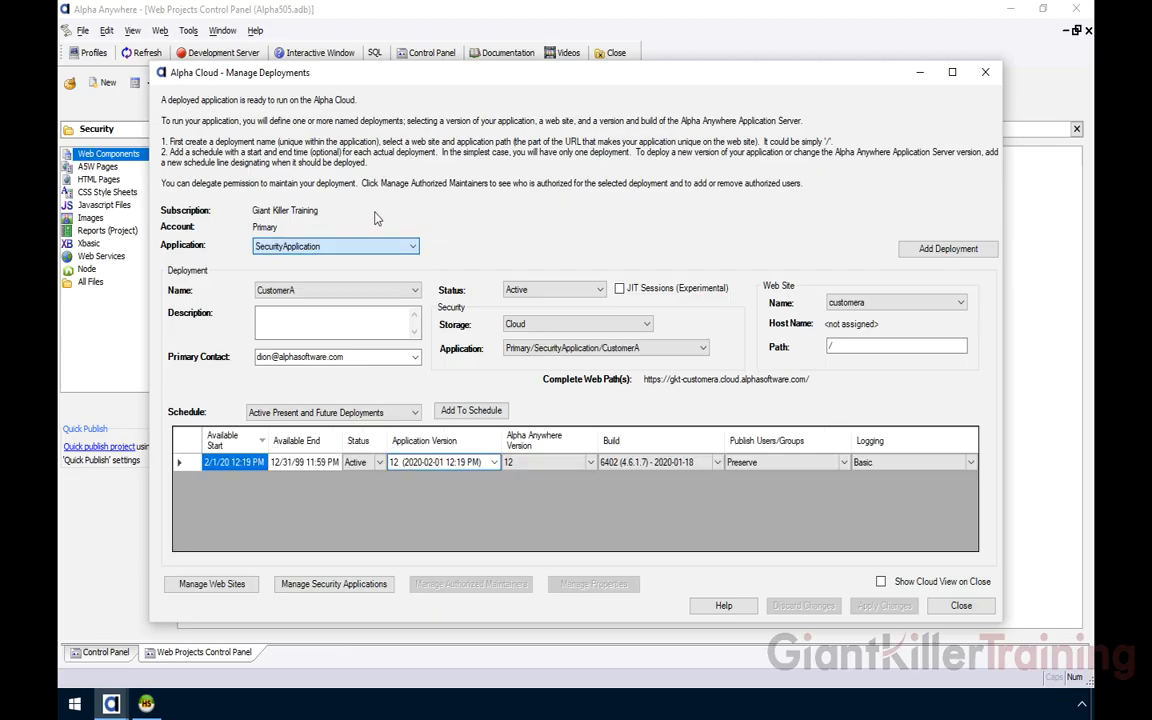
pyautogui.click(392, 289)
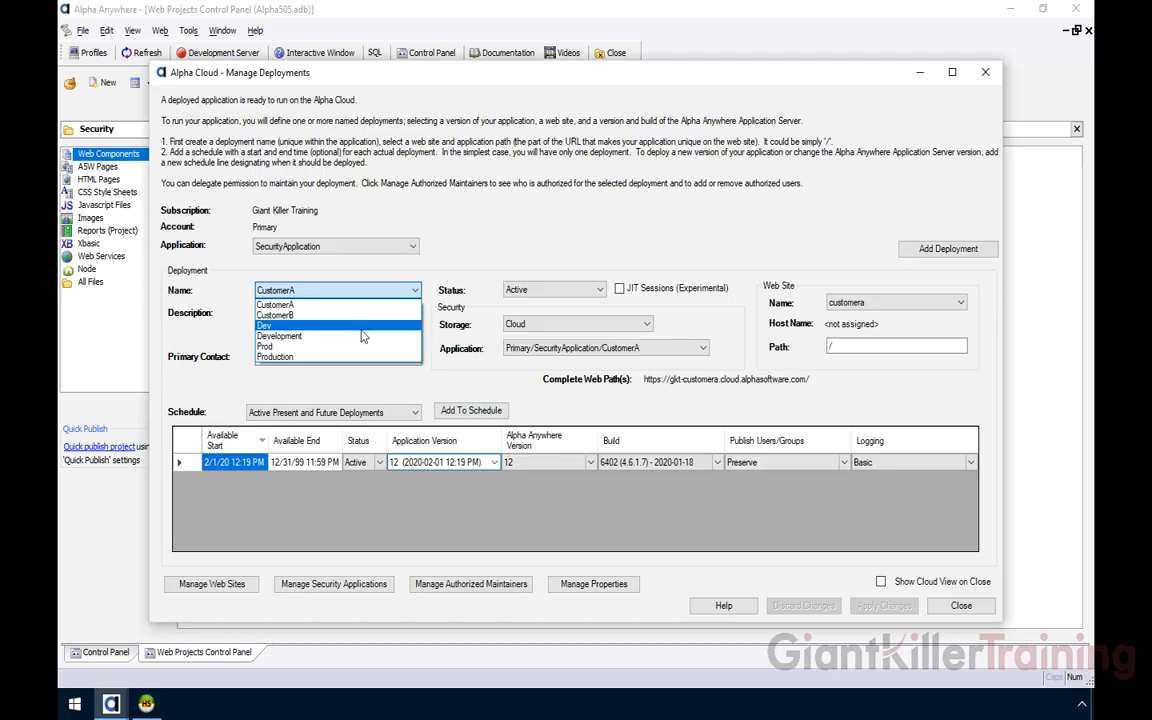
pyautogui.click(340, 273)
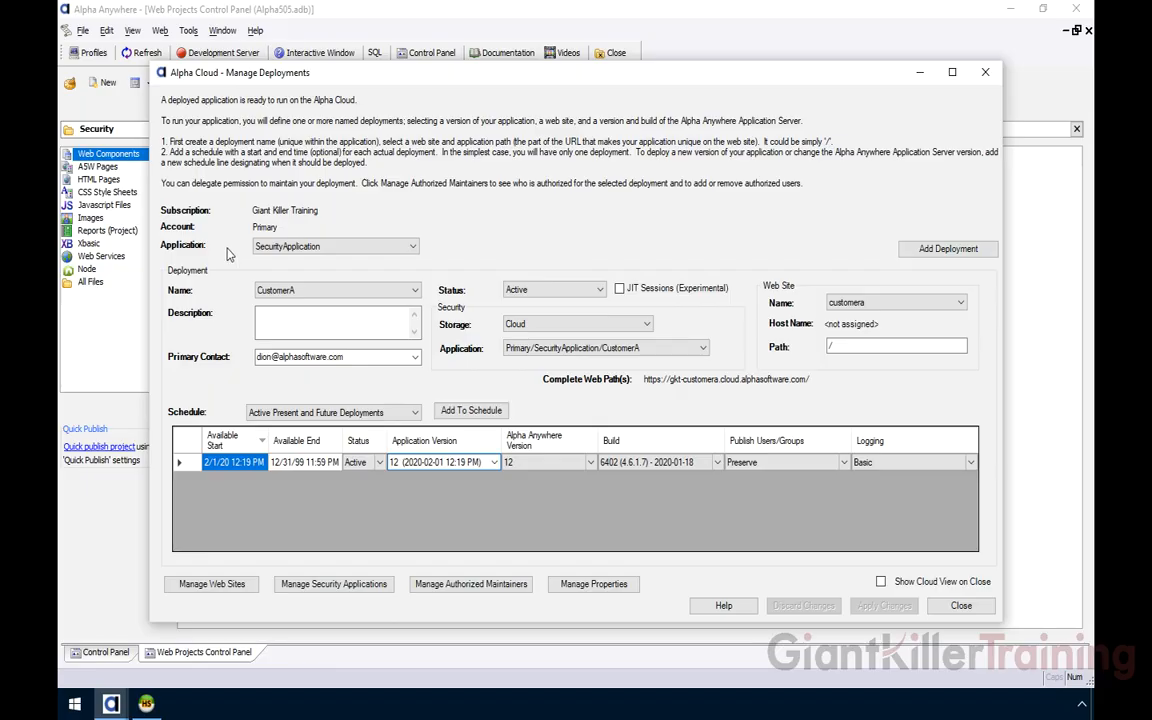
pyautogui.click(320, 290)
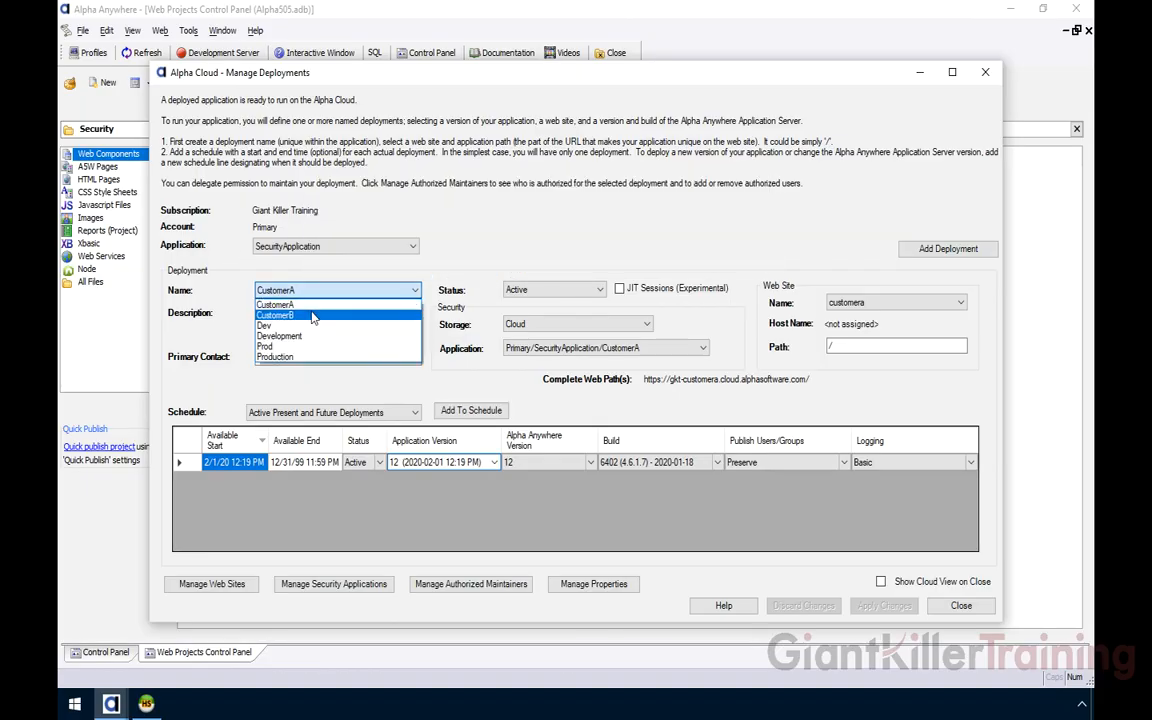
pyautogui.click(235, 275)
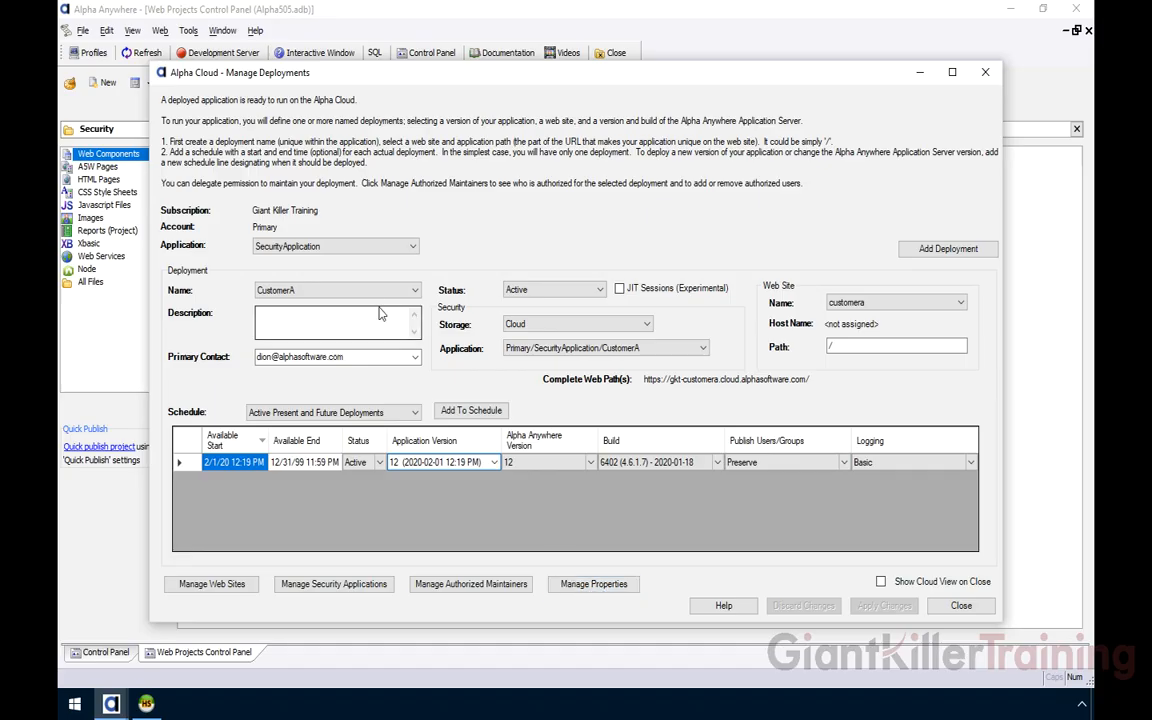
pyautogui.click(594, 583)
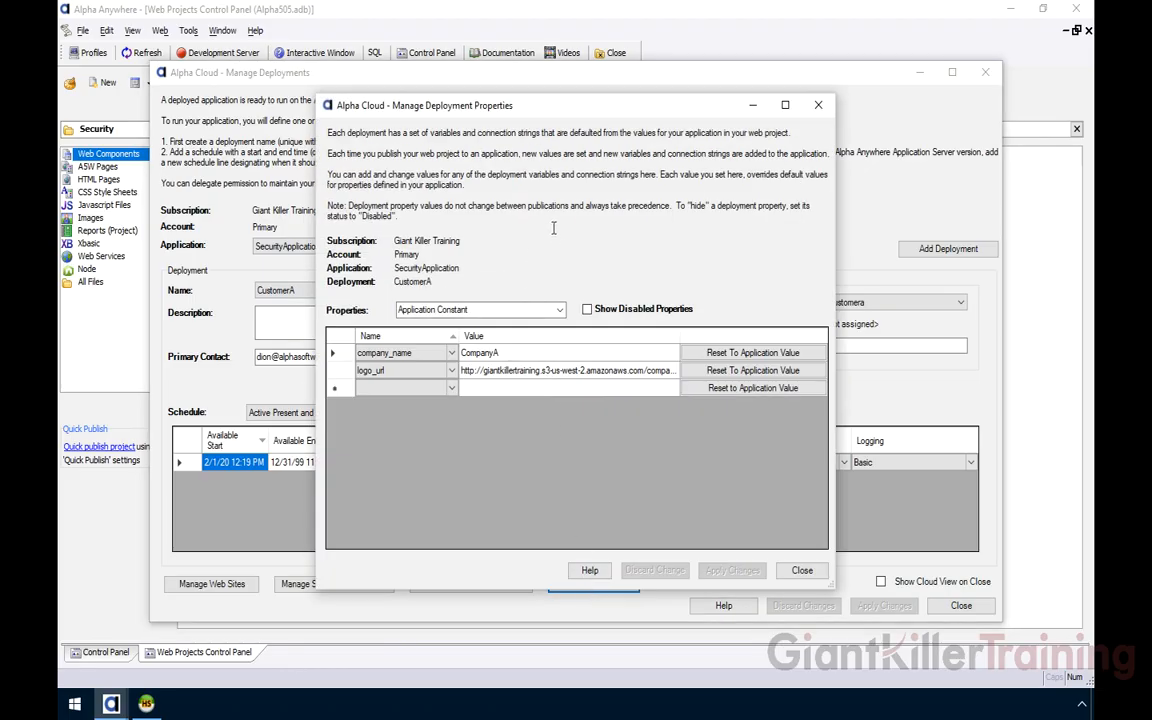
# Check CustomerA's company_name override and customera connection string against HeidiSQL, then close the properties
pyautogui.click(431, 357)
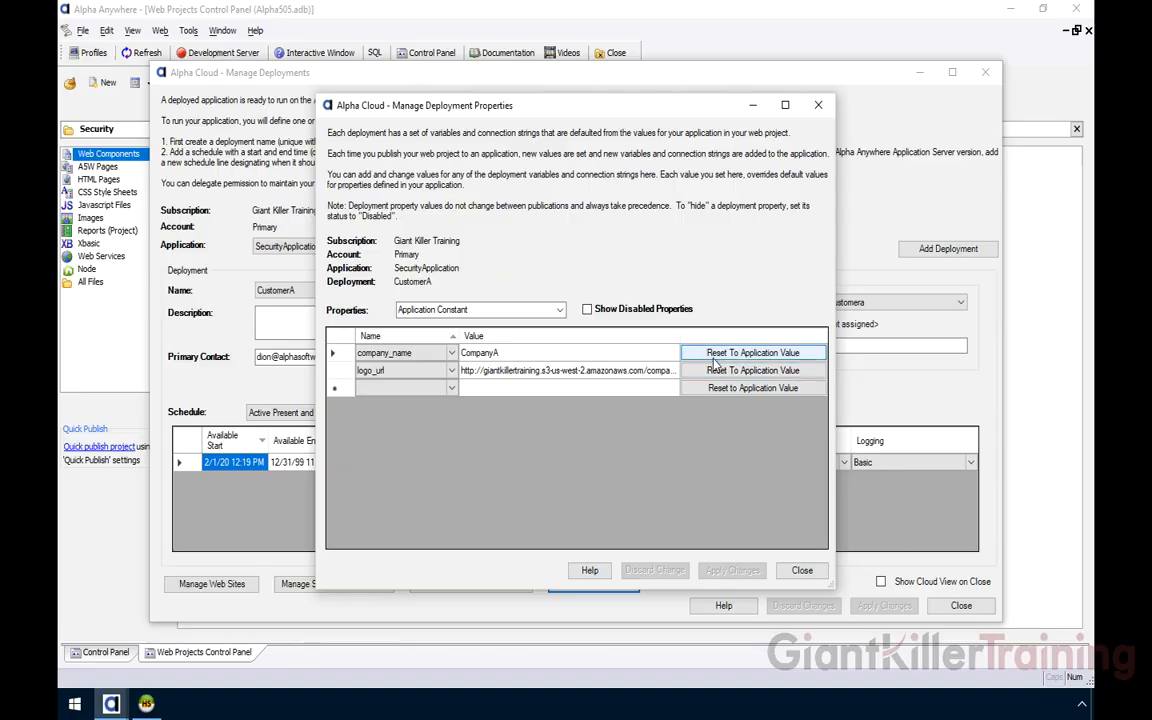
pyautogui.click(559, 310)
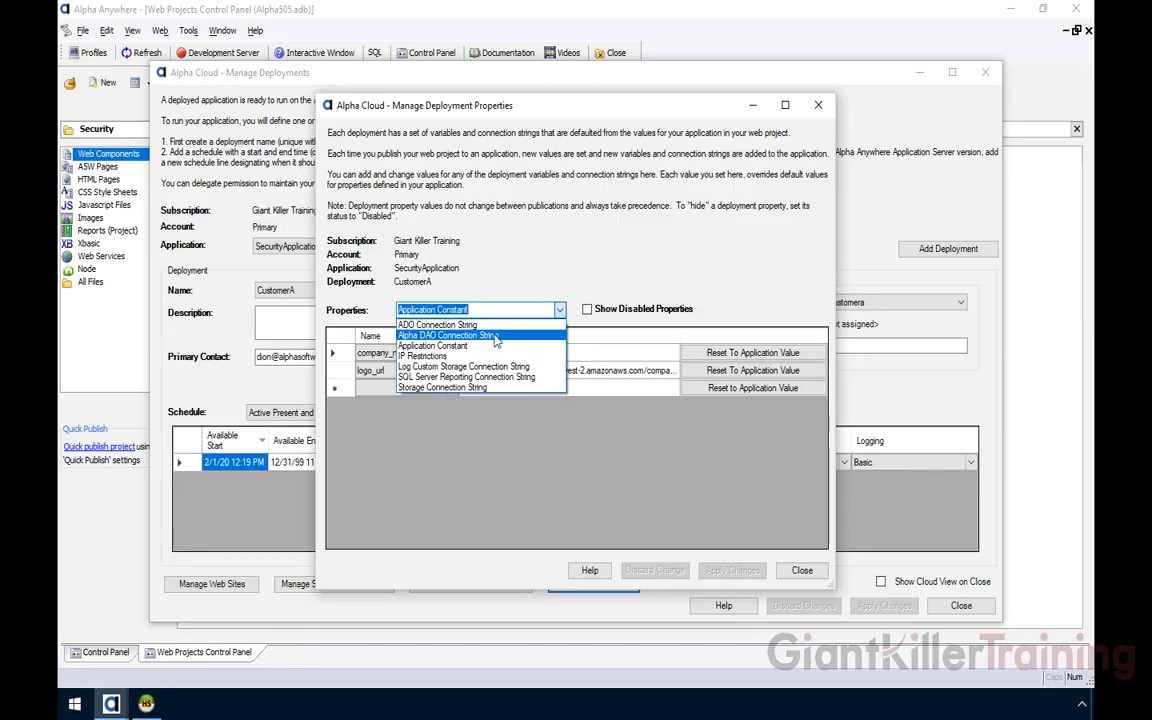
pyautogui.click(505, 462)
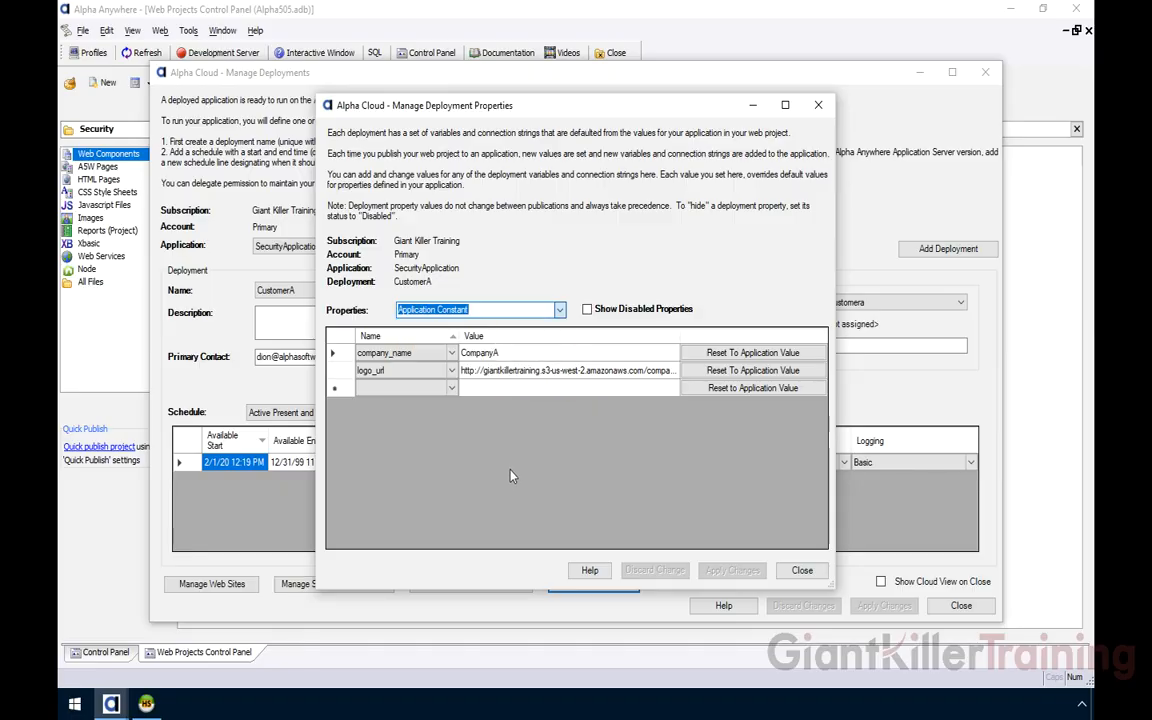
pyautogui.press('Up')
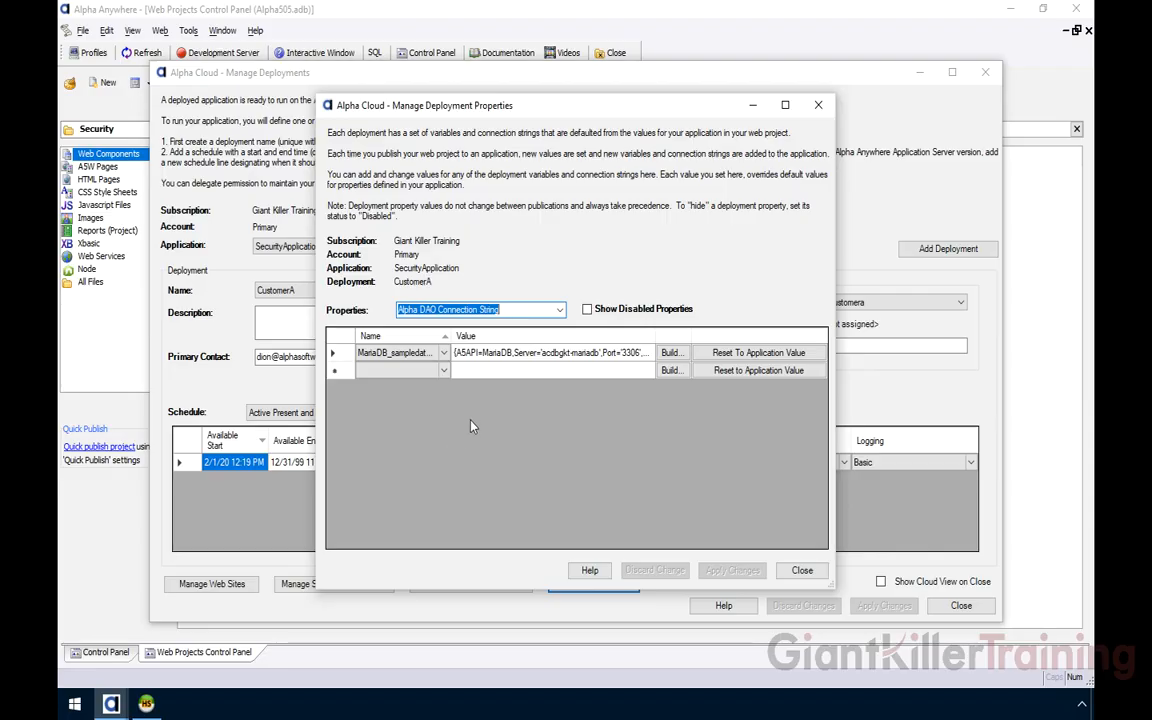
pyautogui.click(148, 706)
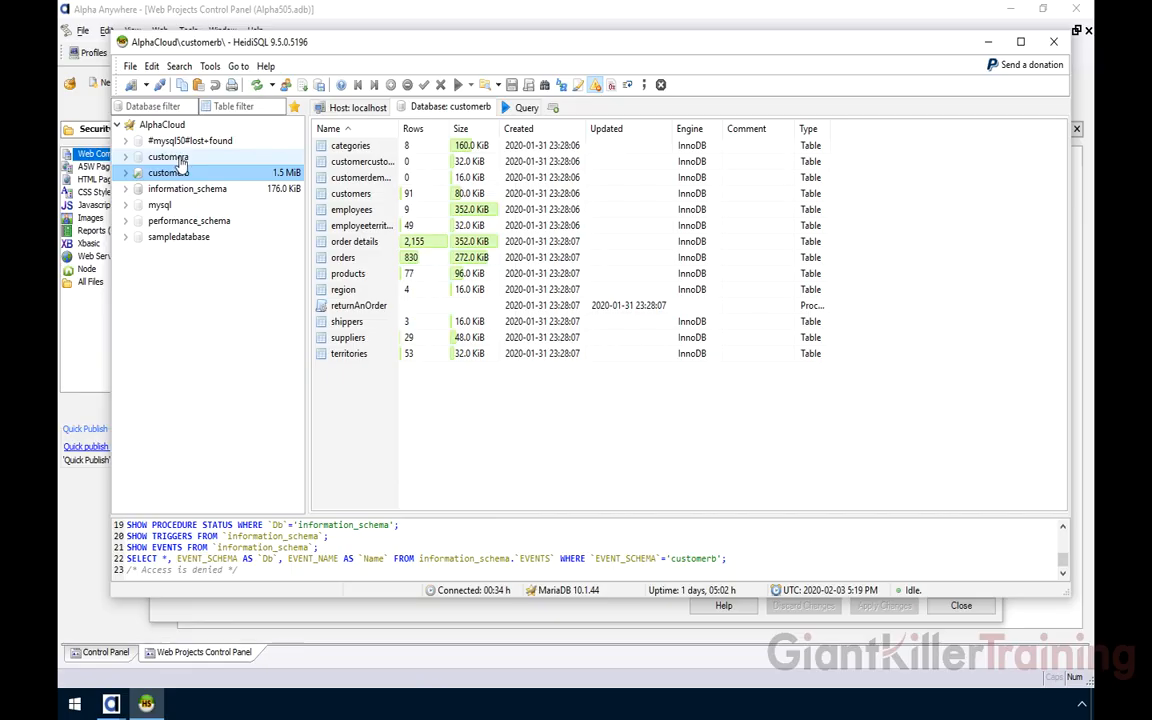
pyautogui.click(232, 624)
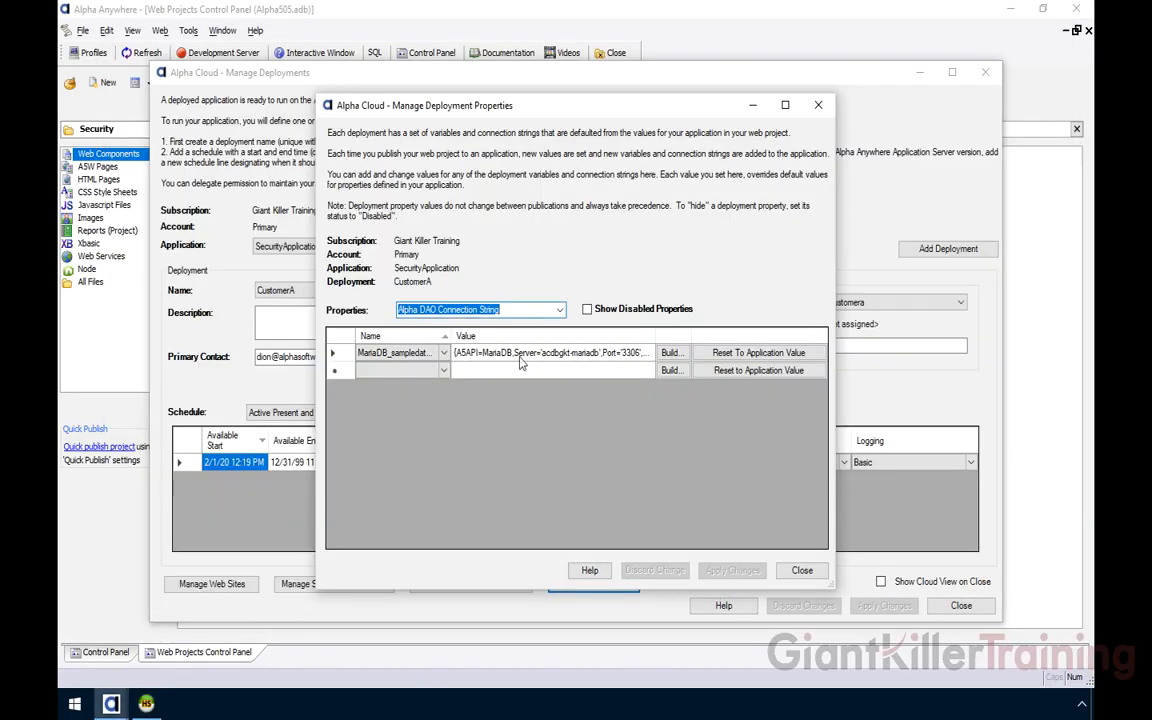
pyautogui.moveTo(497, 362)
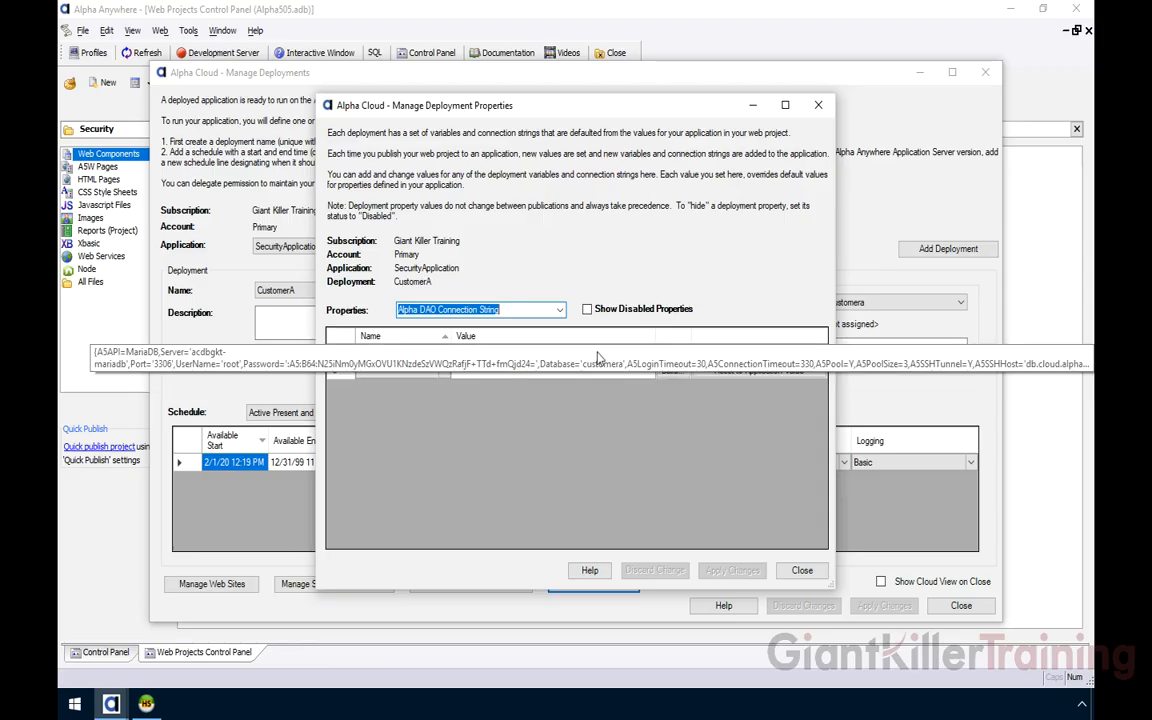
pyautogui.click(802, 570)
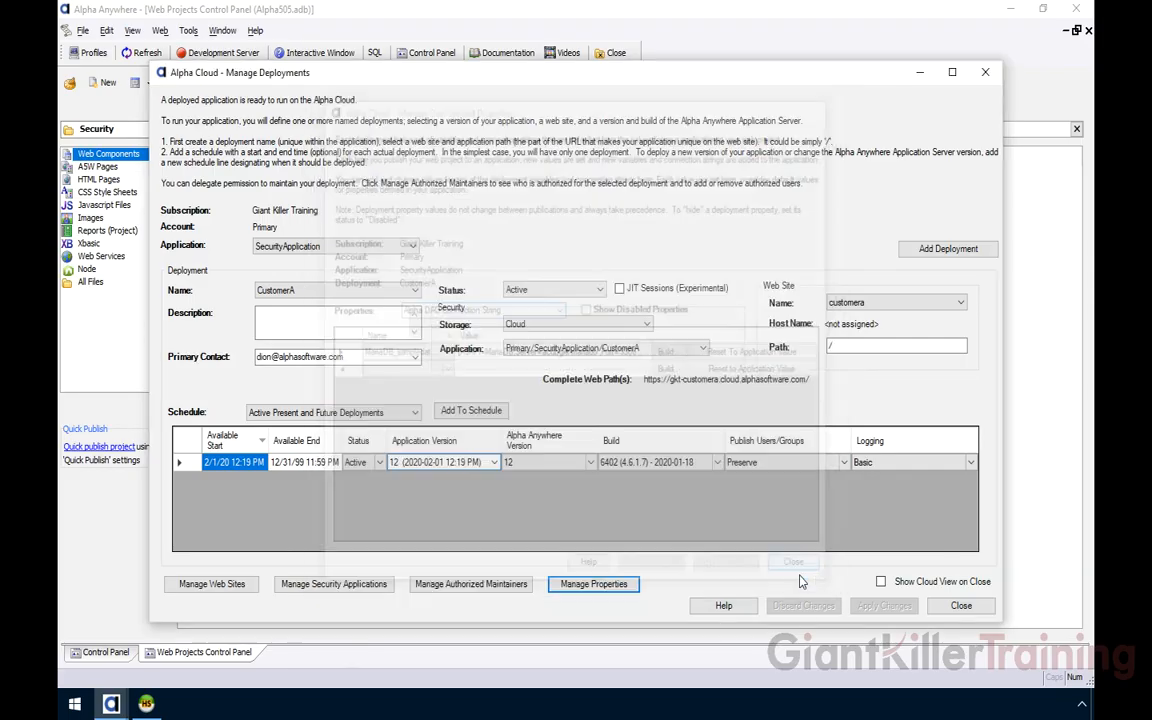
# Check CustomerB's properties: company_name Company B and a customerb database connection string
pyautogui.click(295, 290)
pyautogui.press('Down')
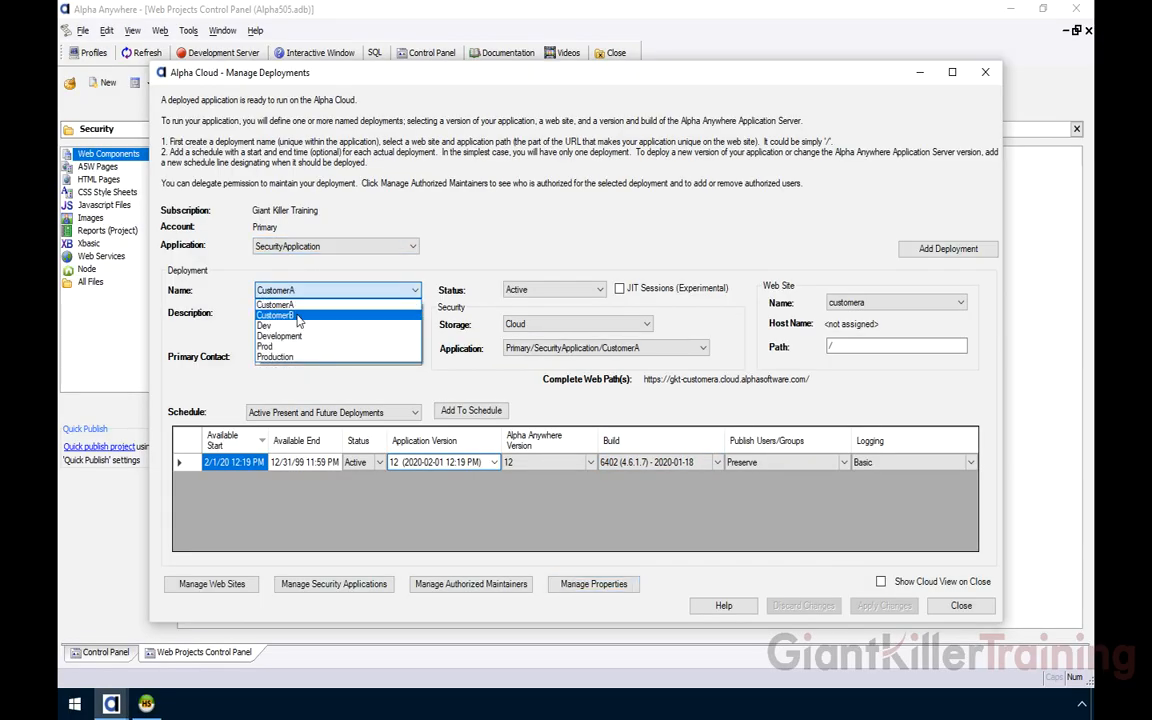
pyautogui.press('Return')
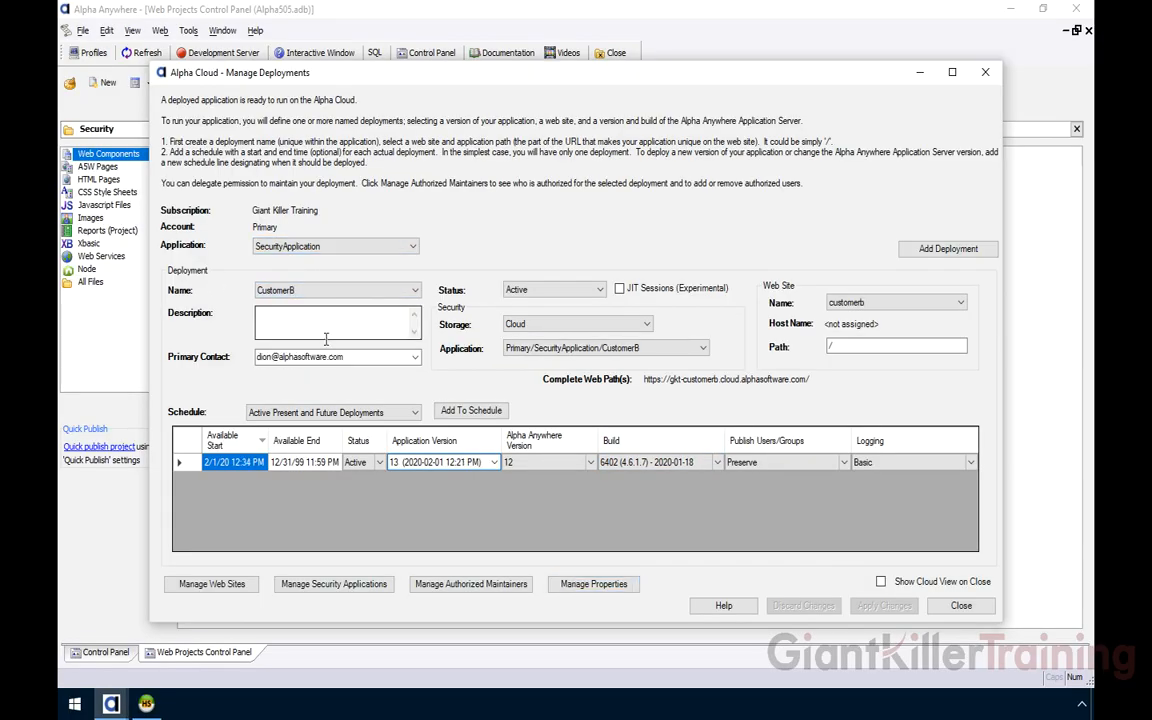
pyautogui.click(590, 586)
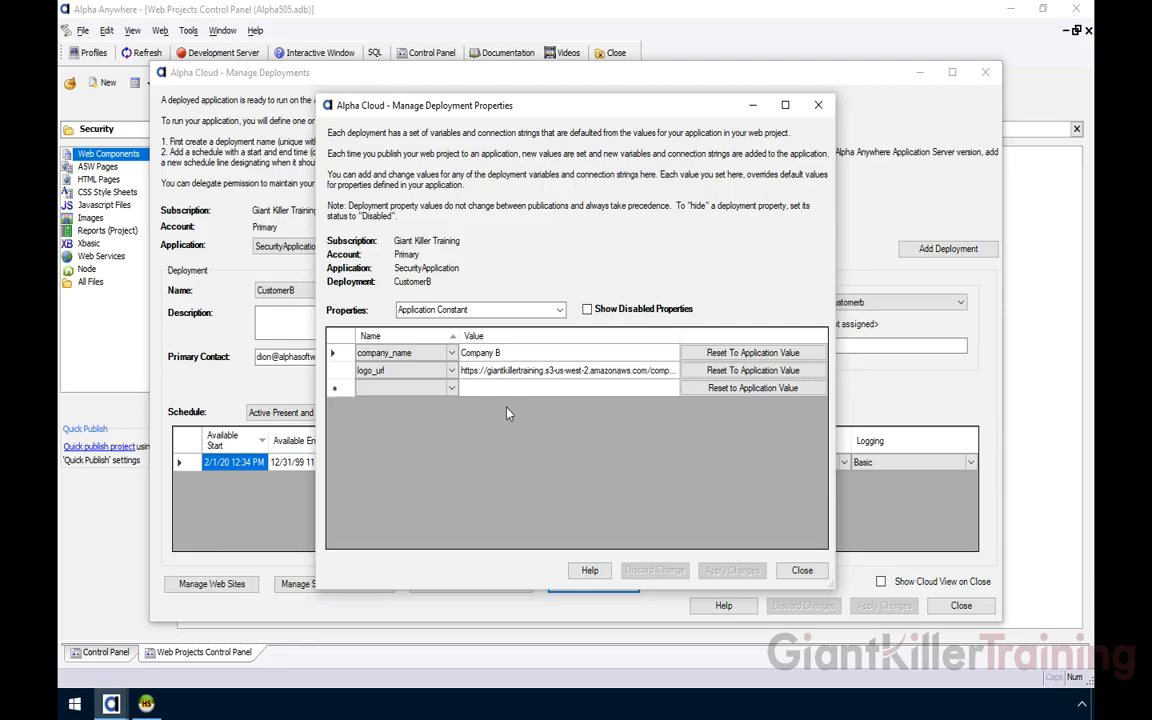
pyautogui.click(561, 311)
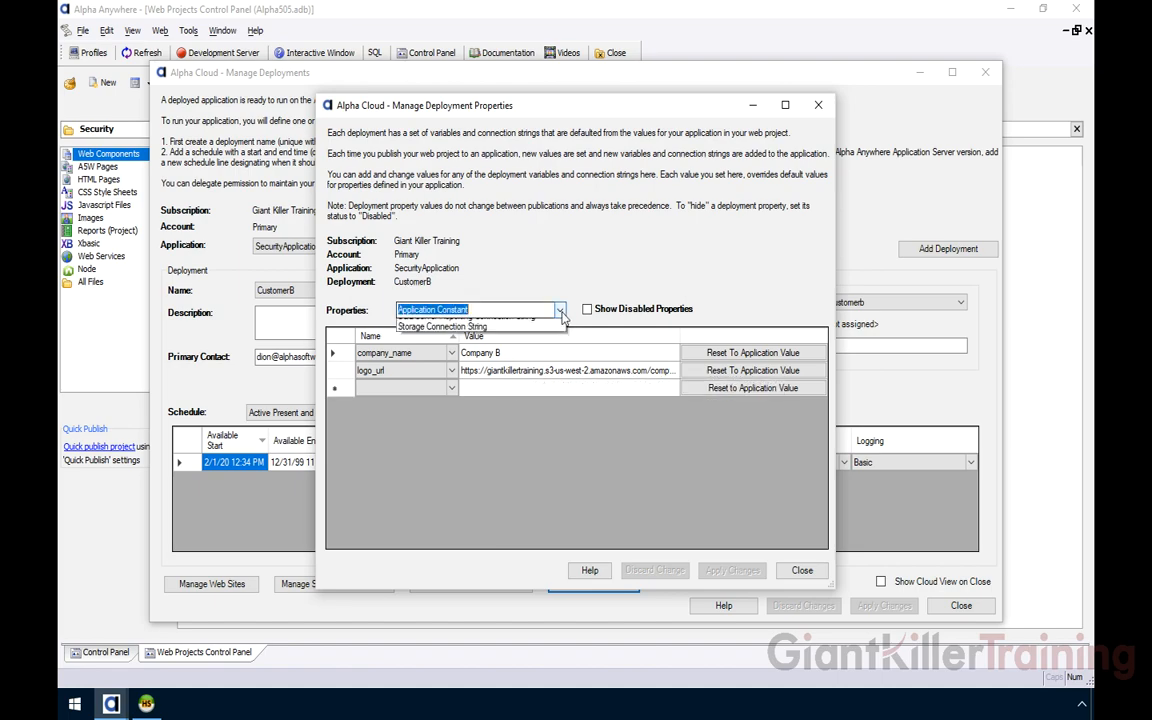
pyautogui.press('Escape')
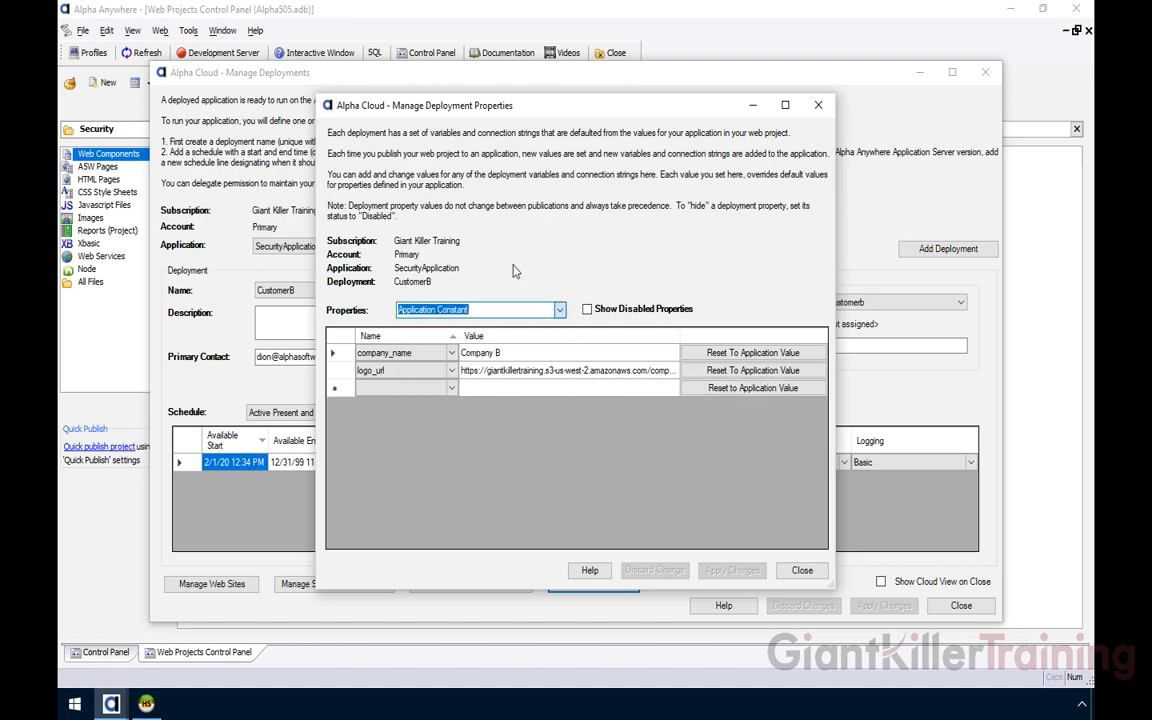
pyautogui.press('Down')
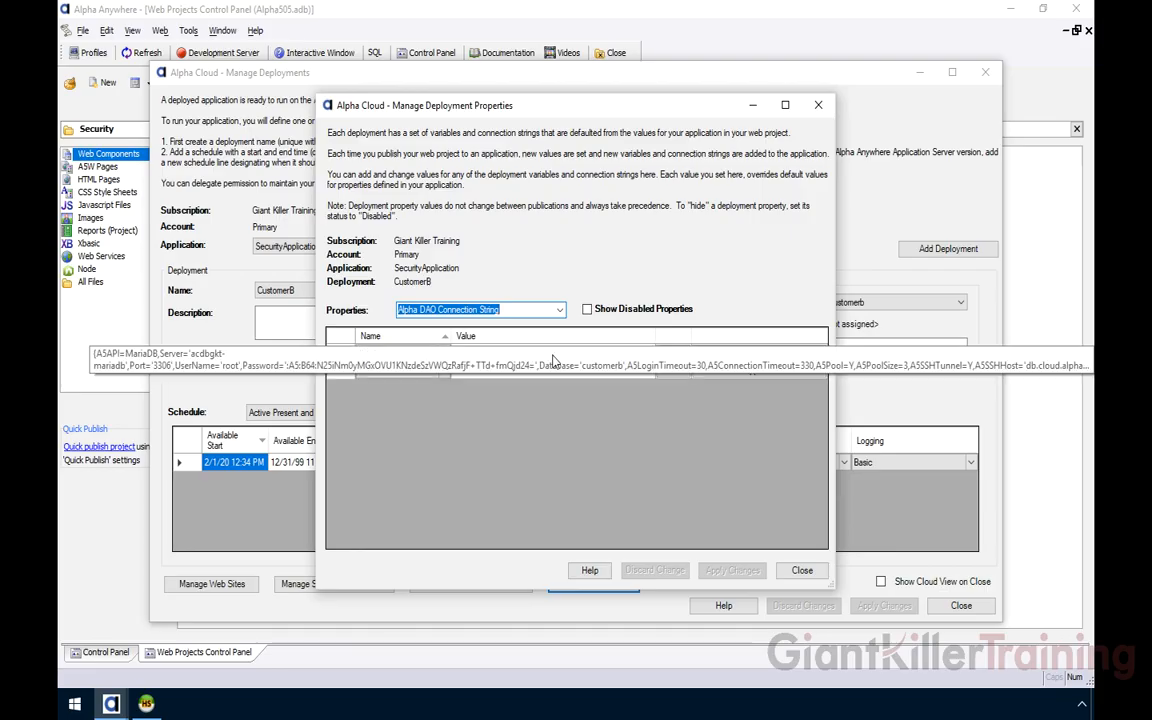
pyautogui.click(802, 571)
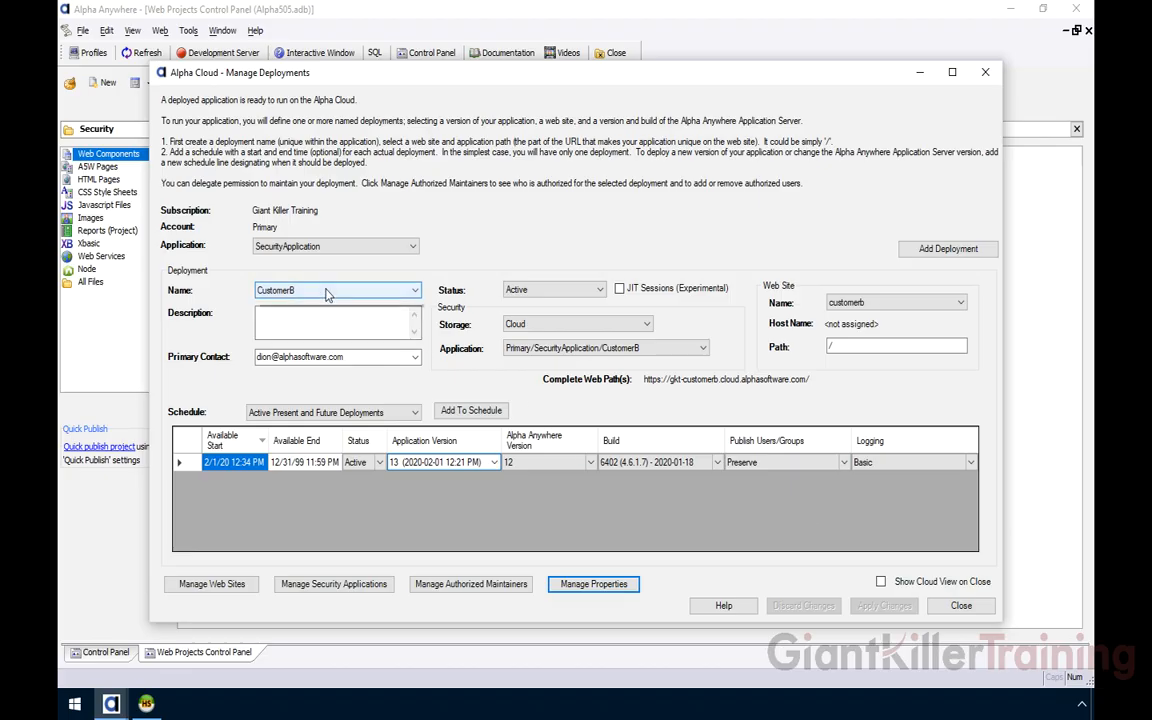
# Copy CustomerA's complete web path and launch Google Chrome
pyautogui.click(360, 282)
pyautogui.press('Up')
pyautogui.click(820, 386)
pyautogui.moveTo(812, 381); pyautogui.dragTo(645, 383)
pyautogui.rightClick(645, 383)
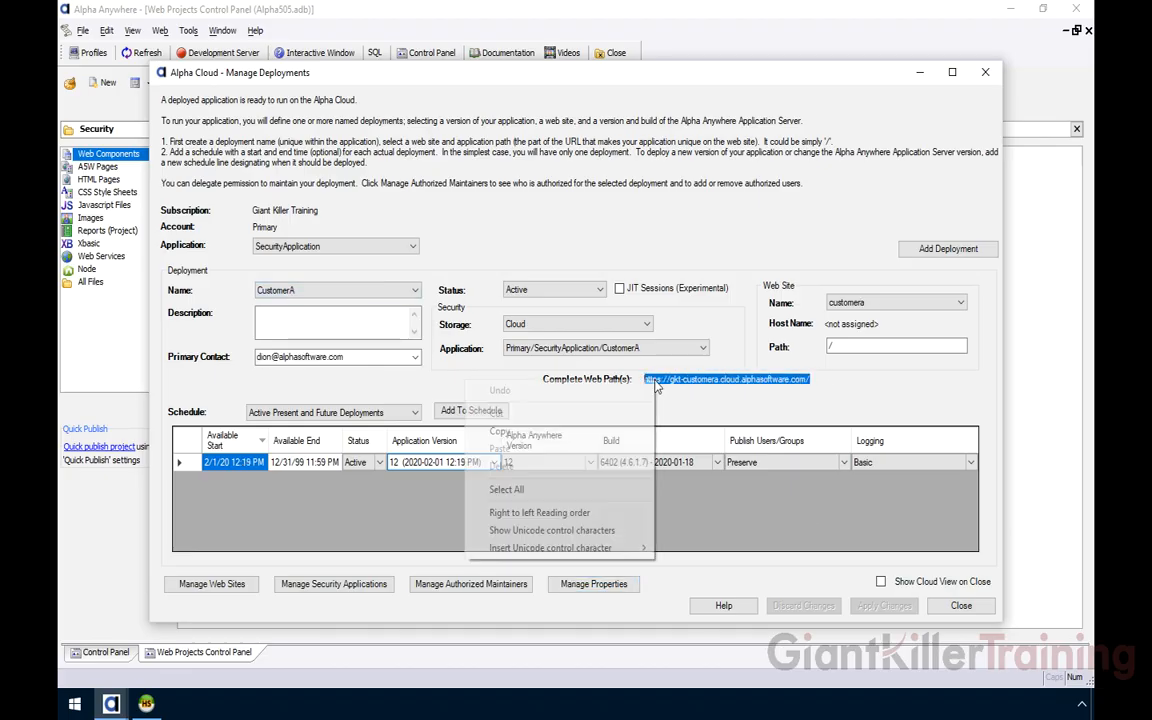
pyautogui.click(568, 434)
pyautogui.click(74, 703)
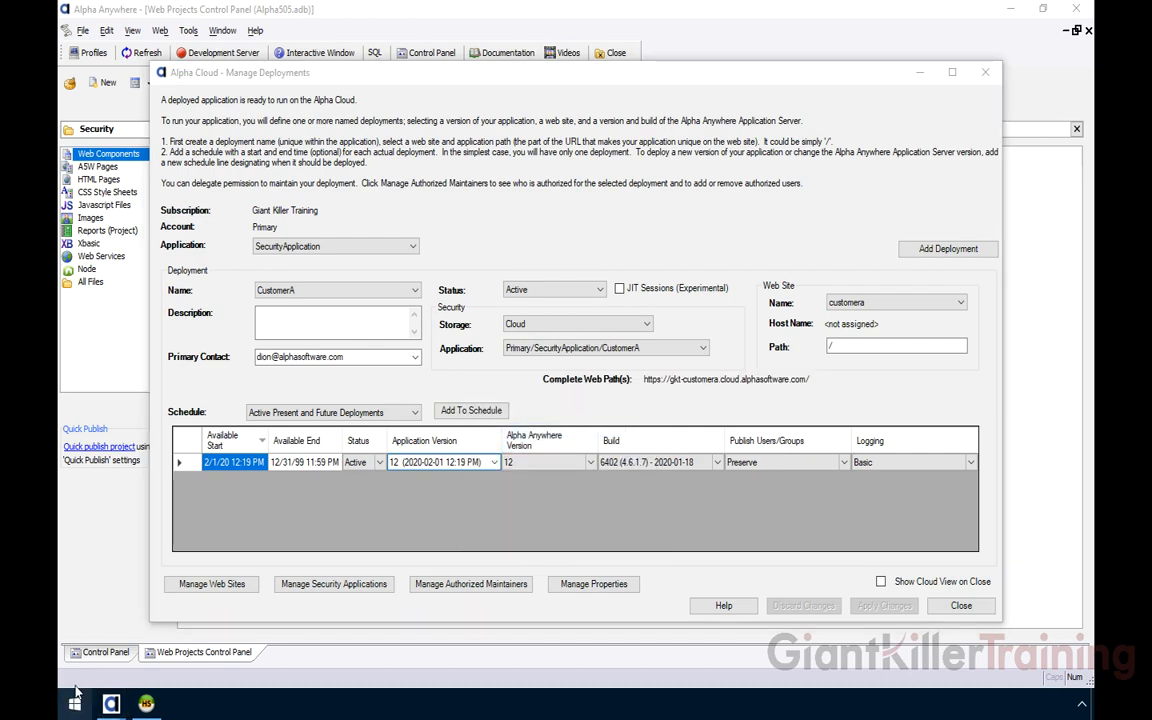
pyautogui.click(285, 255)
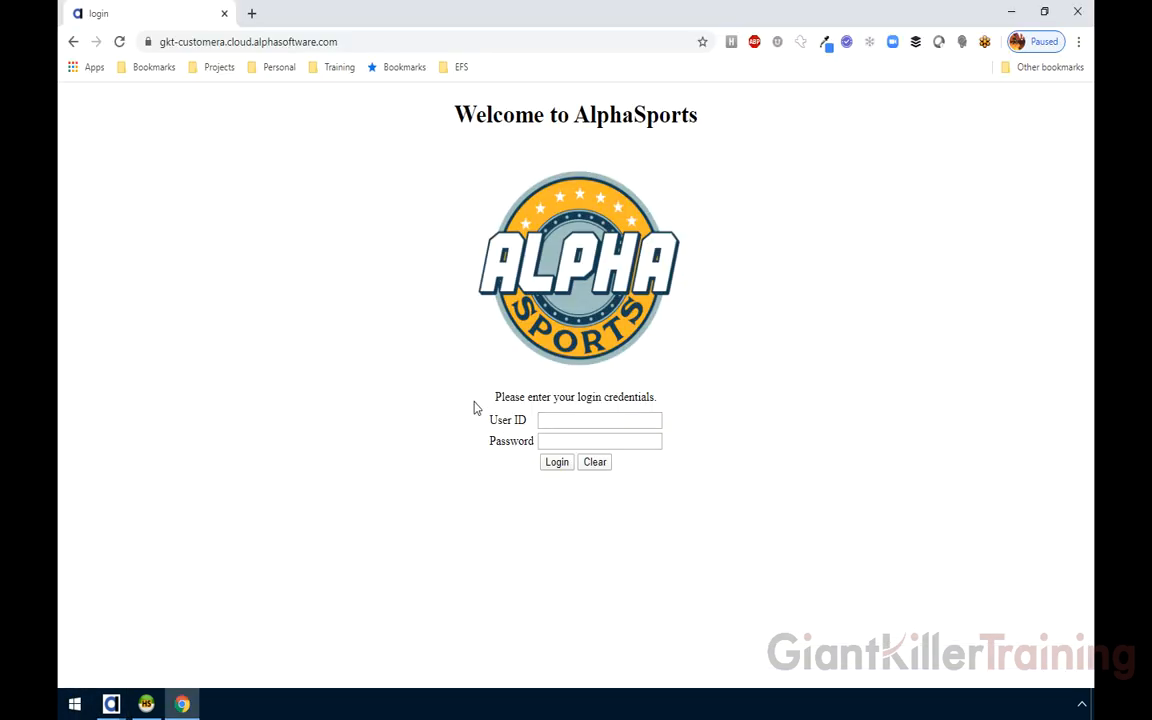
# Log in to the CustomerA site with the administrator's e-mail address and password
pyautogui.click(560, 418)
pyautogui.press('Tab')
pyautogui.write('p')
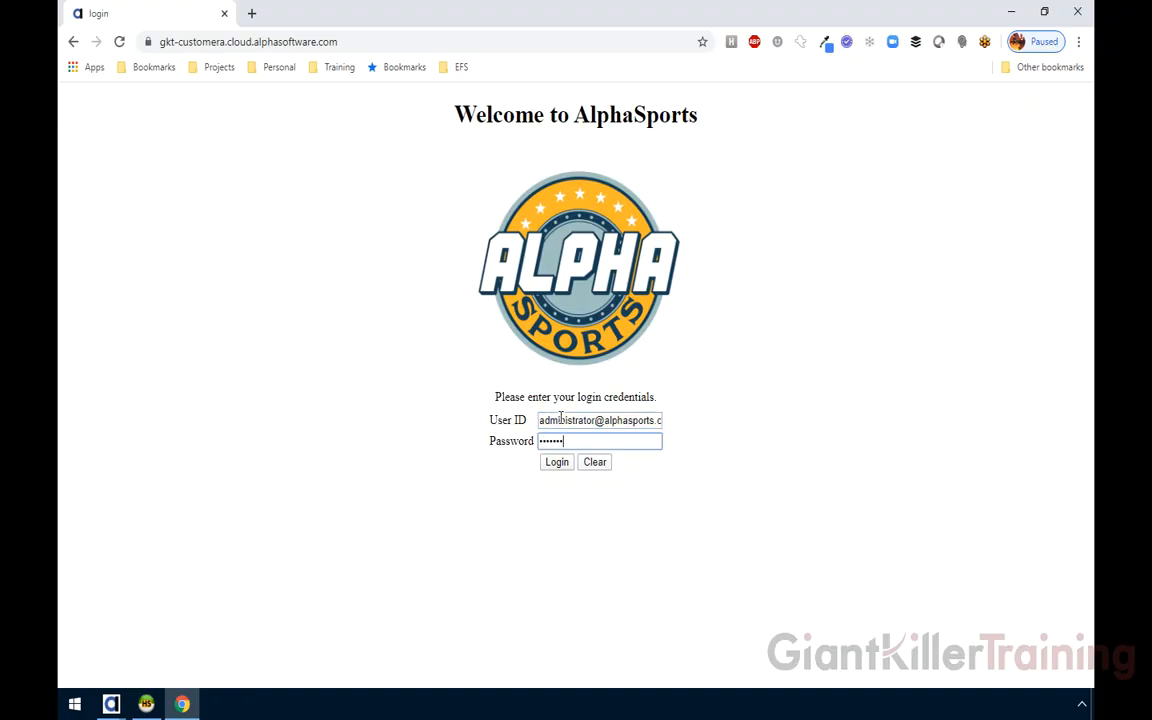
pyautogui.press('Return')
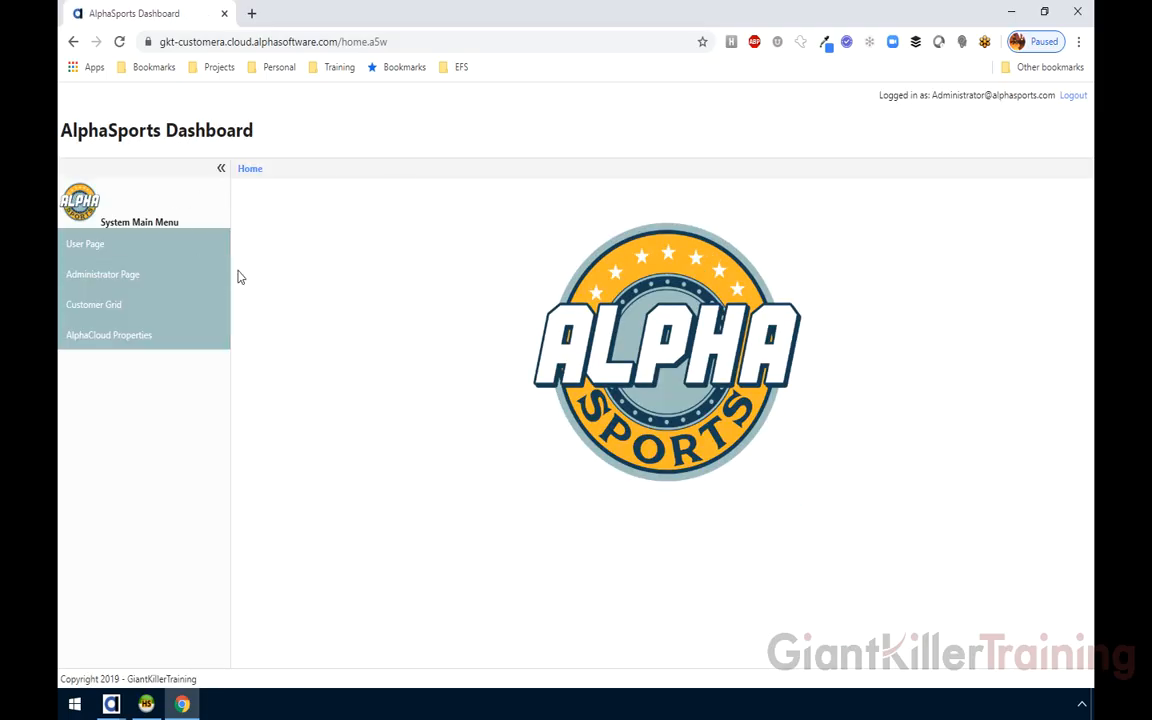
# Open AlphaCloud Properties showing Company: CompanyA, and copy the site address for a new tab
pyautogui.click(154, 347)
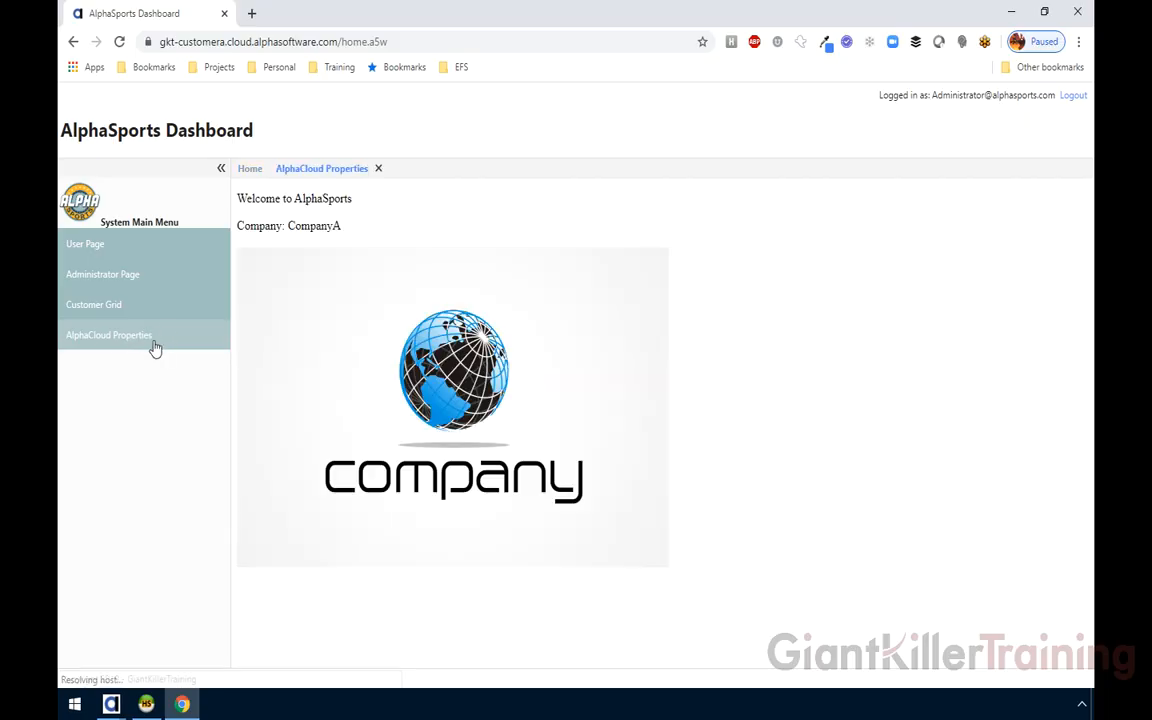
pyautogui.moveTo(289, 227); pyautogui.dragTo(352, 231)
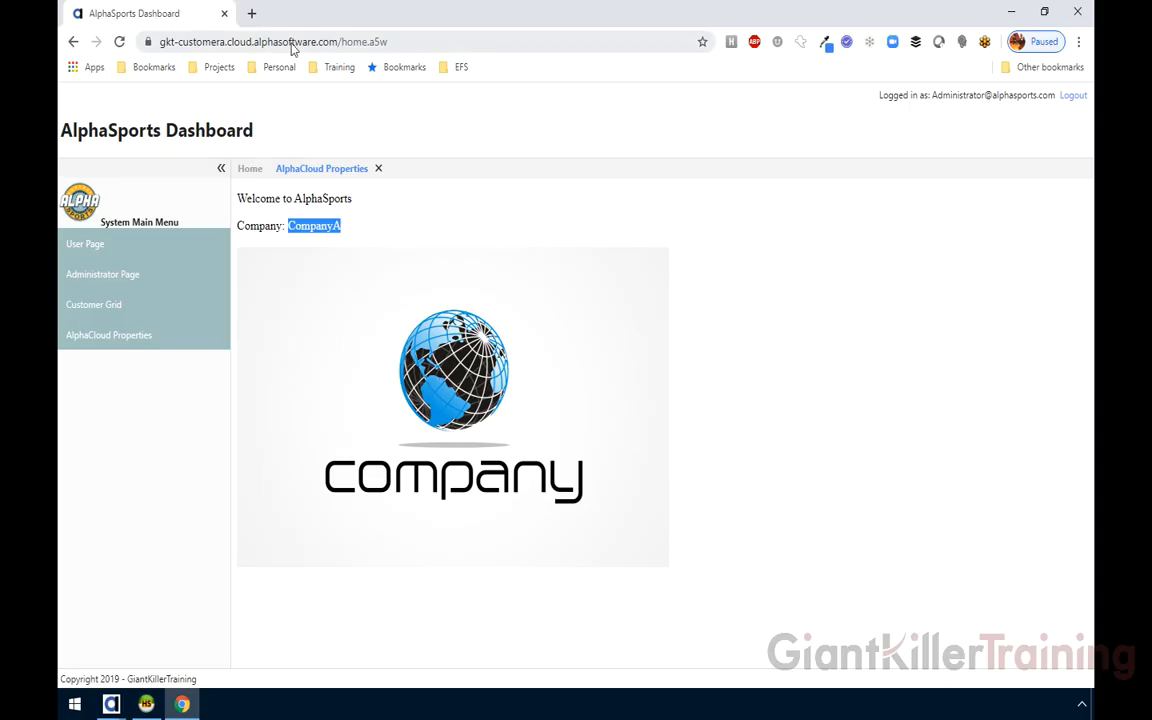
pyautogui.moveTo(161, 43); pyautogui.dragTo(232, 42)
pyautogui.moveTo(334, 41); pyautogui.dragTo(305, 46)
pyautogui.hotkey('ctrl', 'c')
pyautogui.click(251, 13)
# Paste the site address, changing customera to customerb, to load the CustomerB site
pyautogui.hotkey('ctrl', 'v')
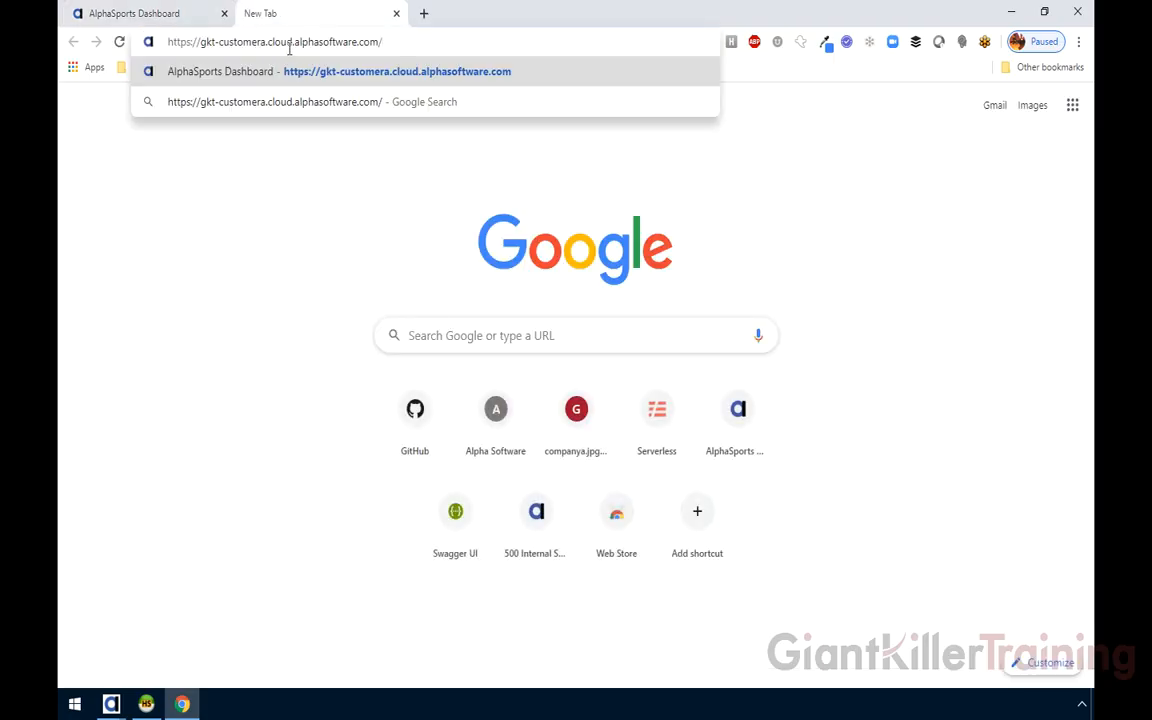
pyautogui.moveTo(266, 42); pyautogui.dragTo(259, 42)
pyautogui.write('b')
pyautogui.press('Return')
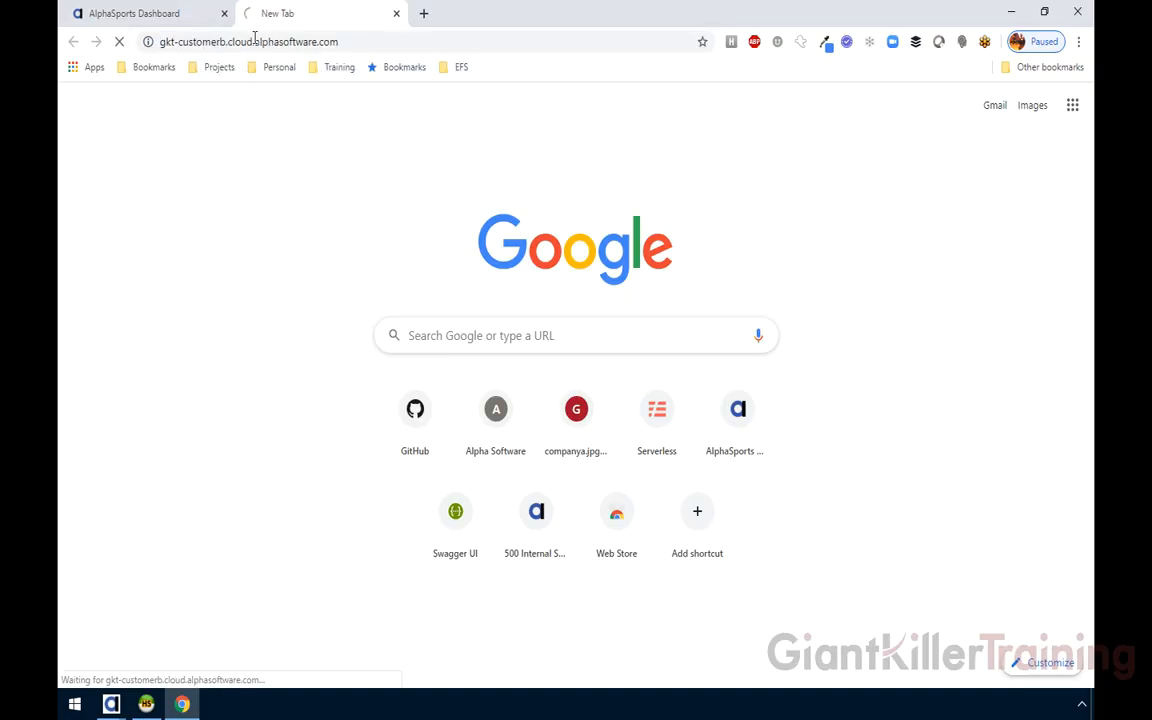
# Log in to CustomerB as administrator and view AlphaCloud Properties showing Company: Company B
pyautogui.click(568, 422)
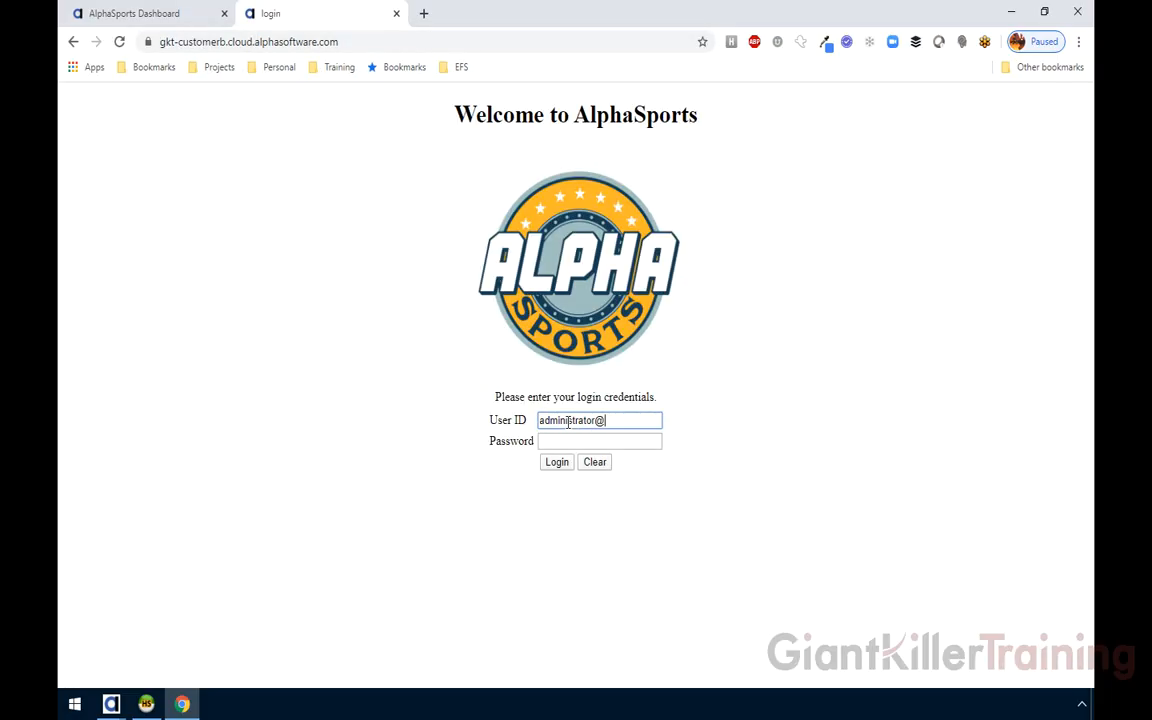
pyautogui.press('Tab')
pyautogui.write('***')
pyautogui.click(556, 464)
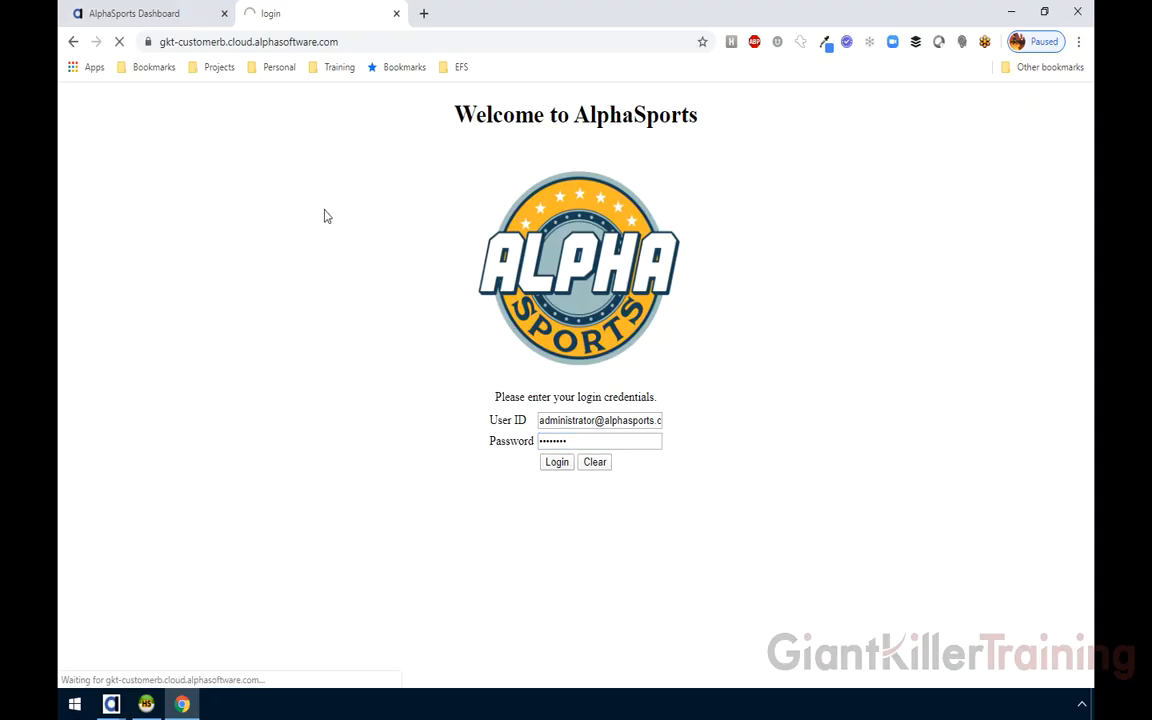
pyautogui.click(116, 342)
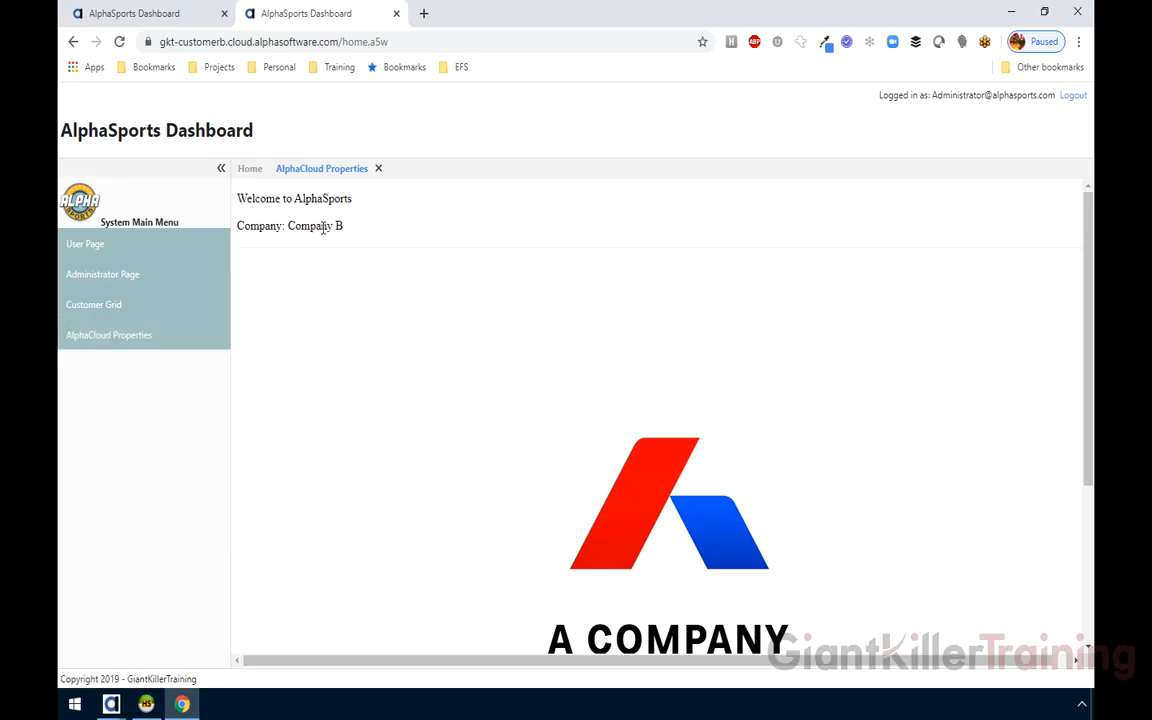
pyautogui.scroll(-2, 550, 470)
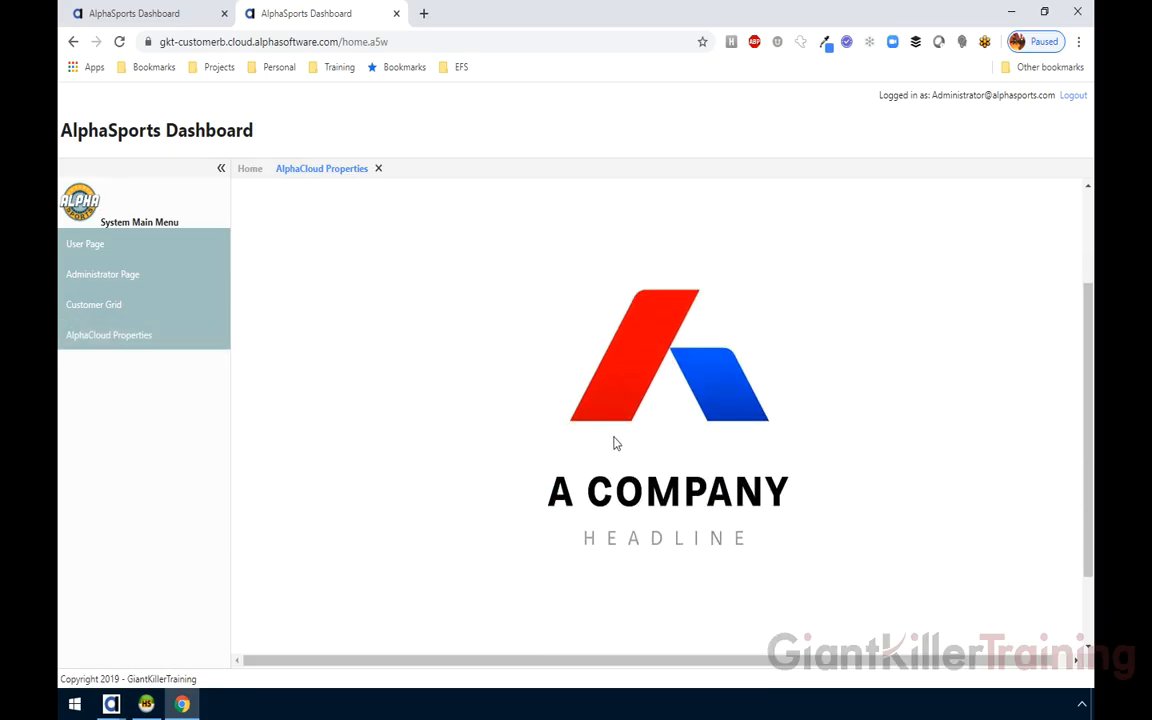
pyautogui.scroll(3, 340, 250)
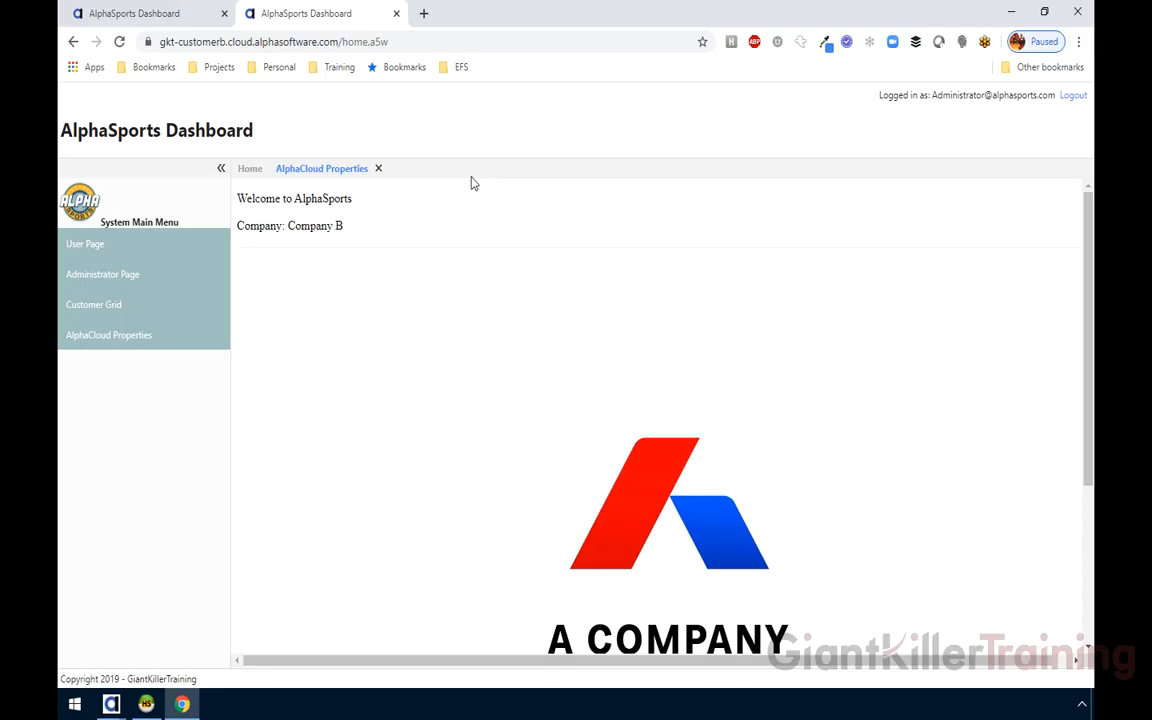
# In Alpha Anywhere, close Manage Deployments and open the alphacloud_properties A5W page
pyautogui.click(113, 704)
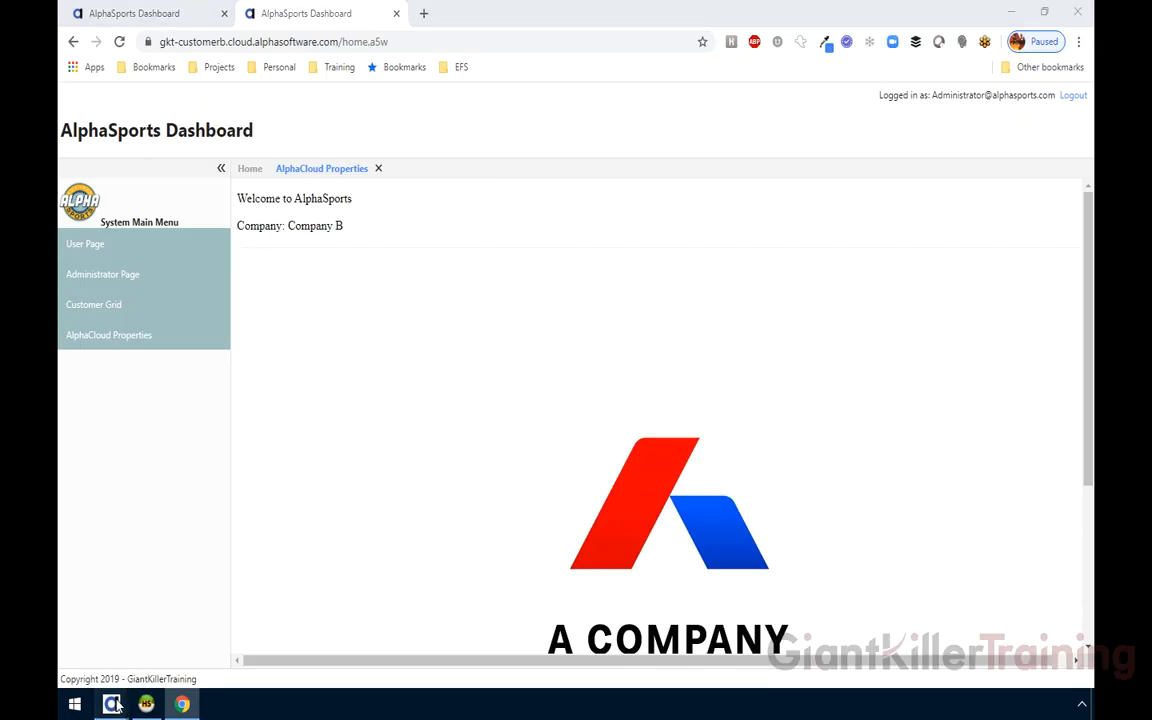
pyautogui.click(216, 558)
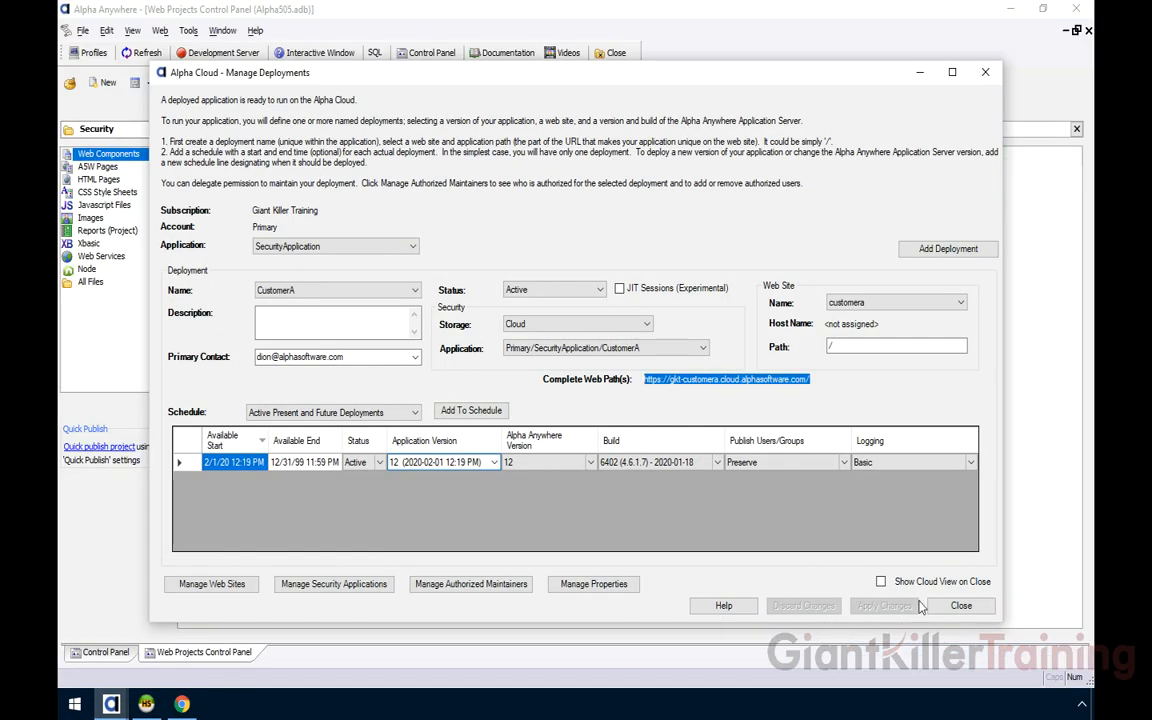
pyautogui.click(960, 606)
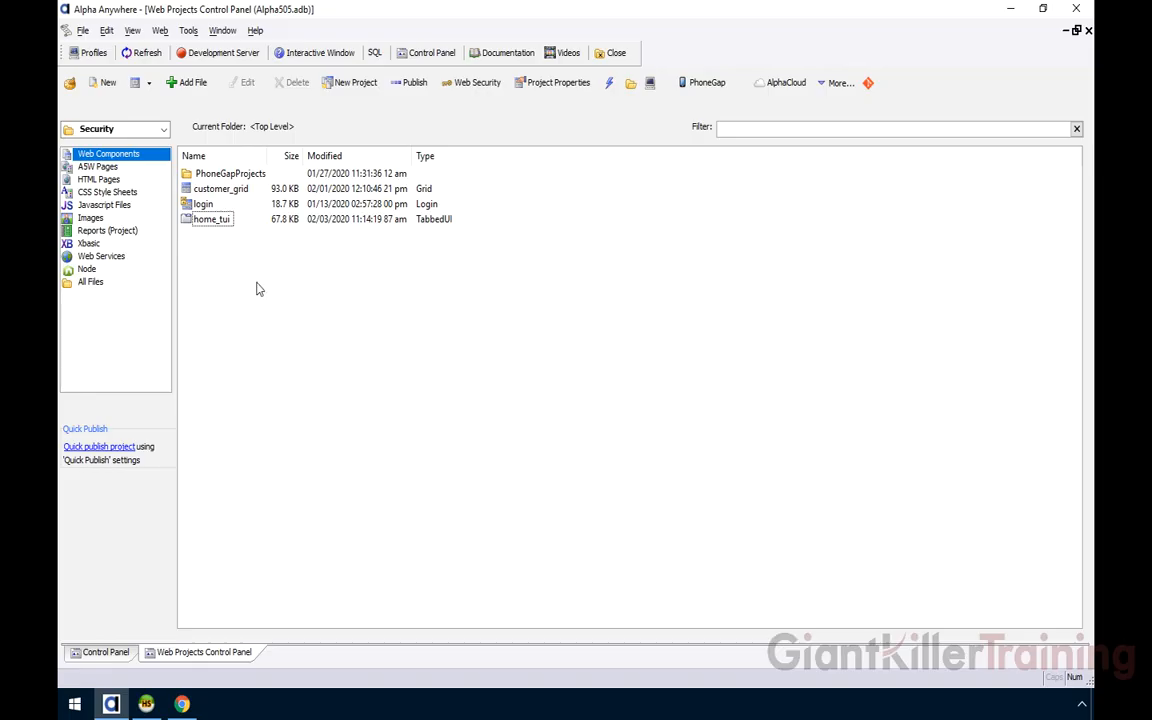
pyautogui.click(87, 167)
pyautogui.click(208, 188)
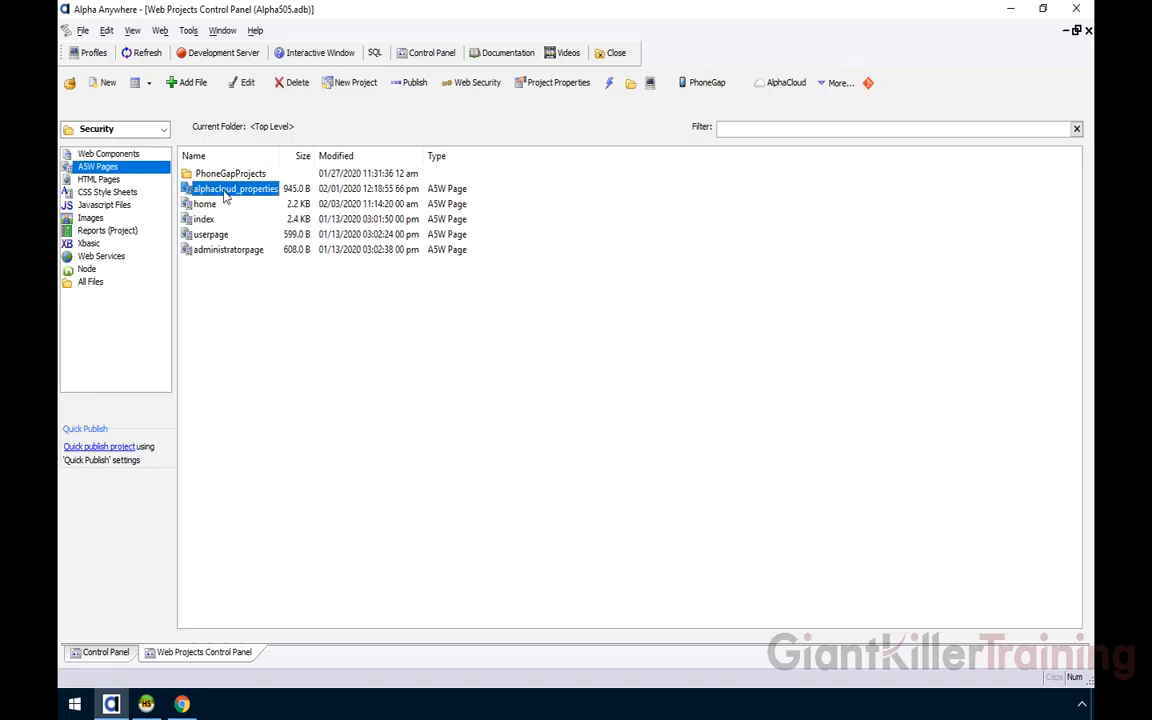
pyautogui.doubleClick(223, 190)
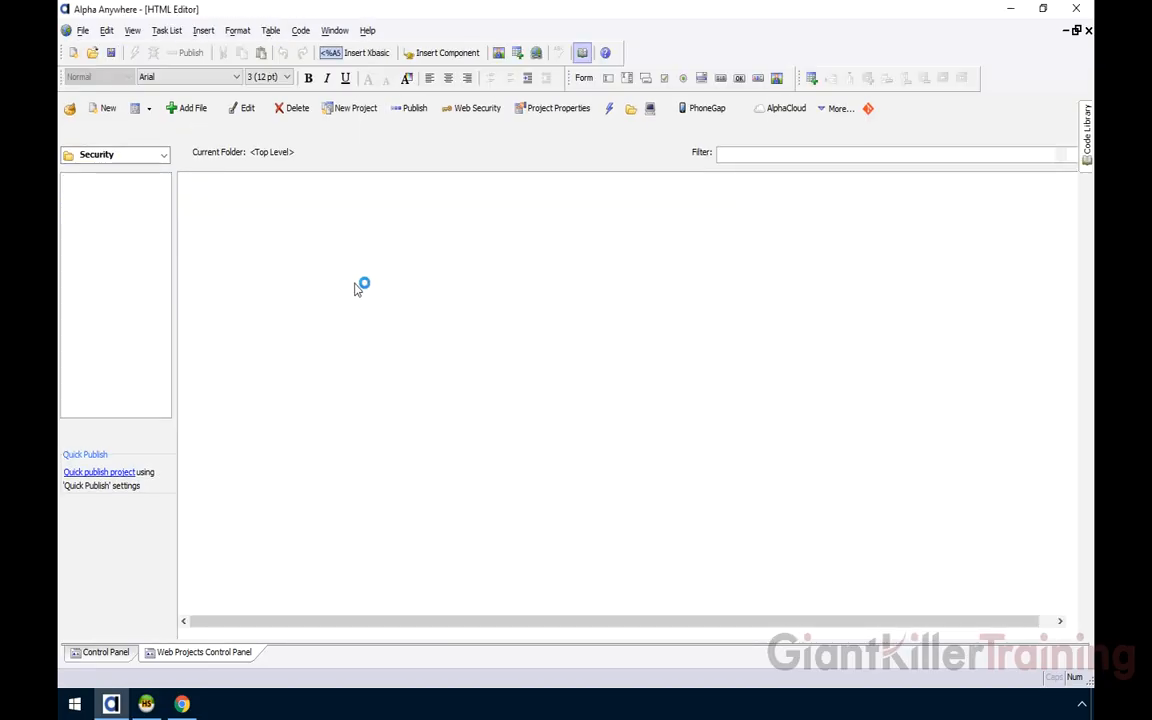
# Inspect the GetConstant company_name call on line 19 of alphacloud_properties.a5w, then return to the browser
pyautogui.click(121, 624)
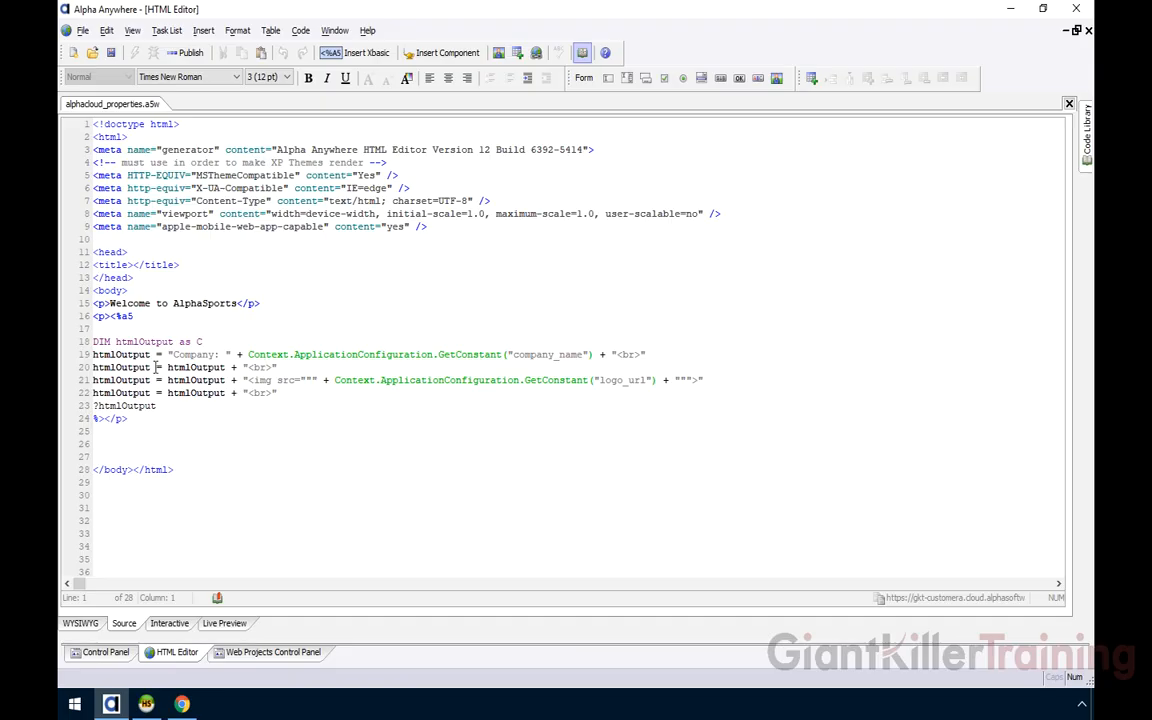
pyautogui.moveTo(247, 354); pyautogui.dragTo(505, 354)
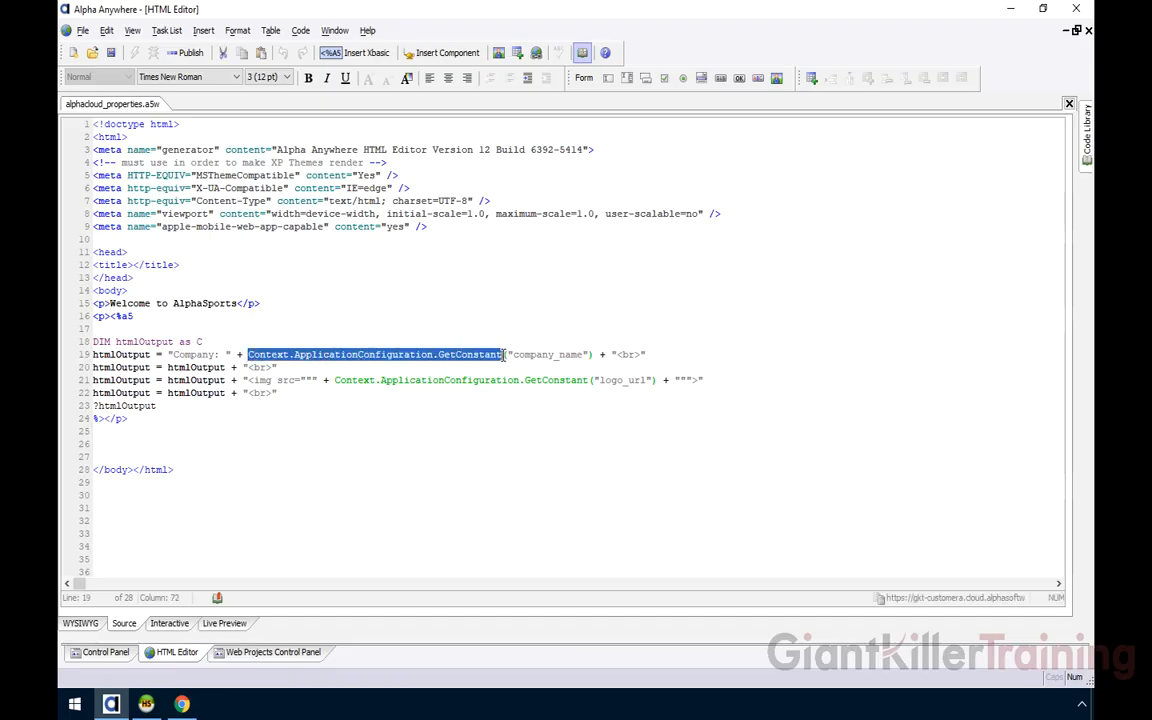
pyautogui.click(594, 354)
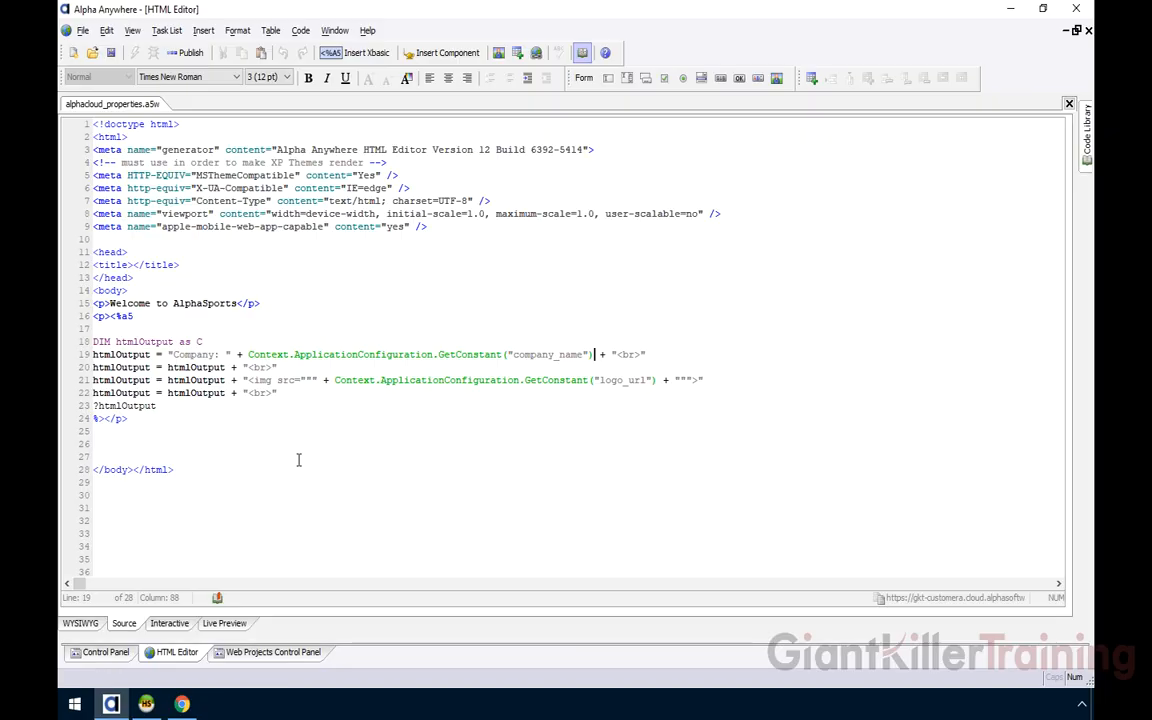
pyautogui.click(181, 704)
# Open the CustomerA Customer Grid listing '-A' company names, then switch to the CustomerB tab
pyautogui.click(194, 22)
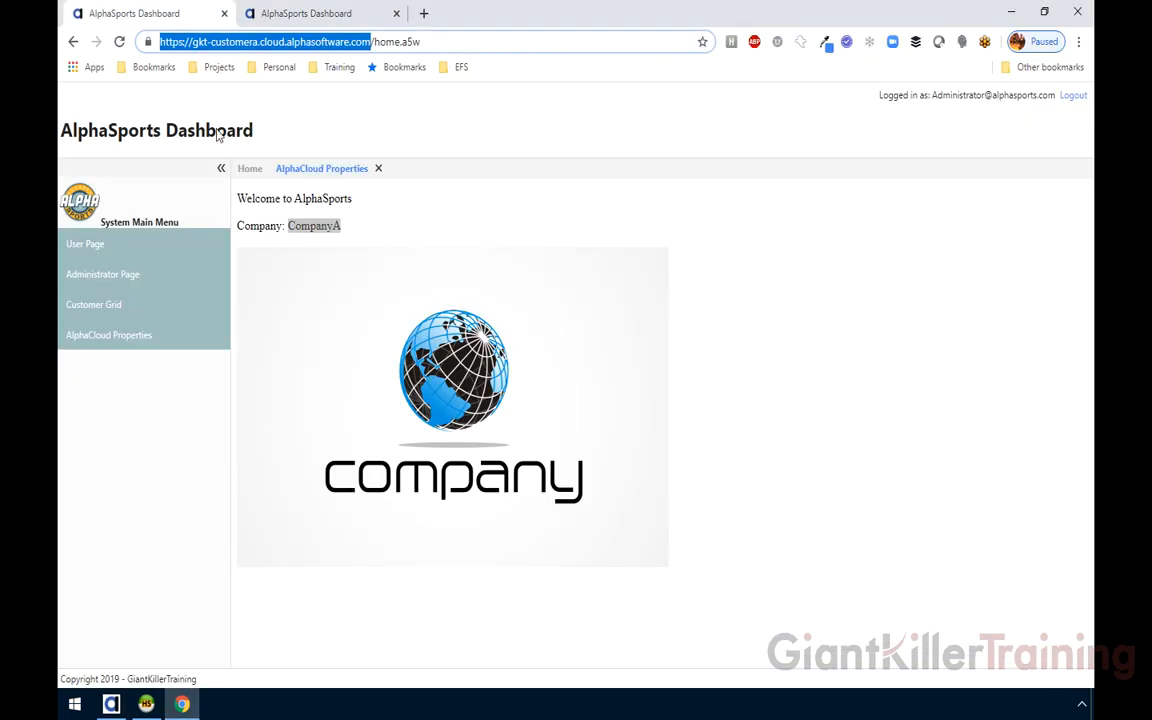
pyautogui.click(115, 314)
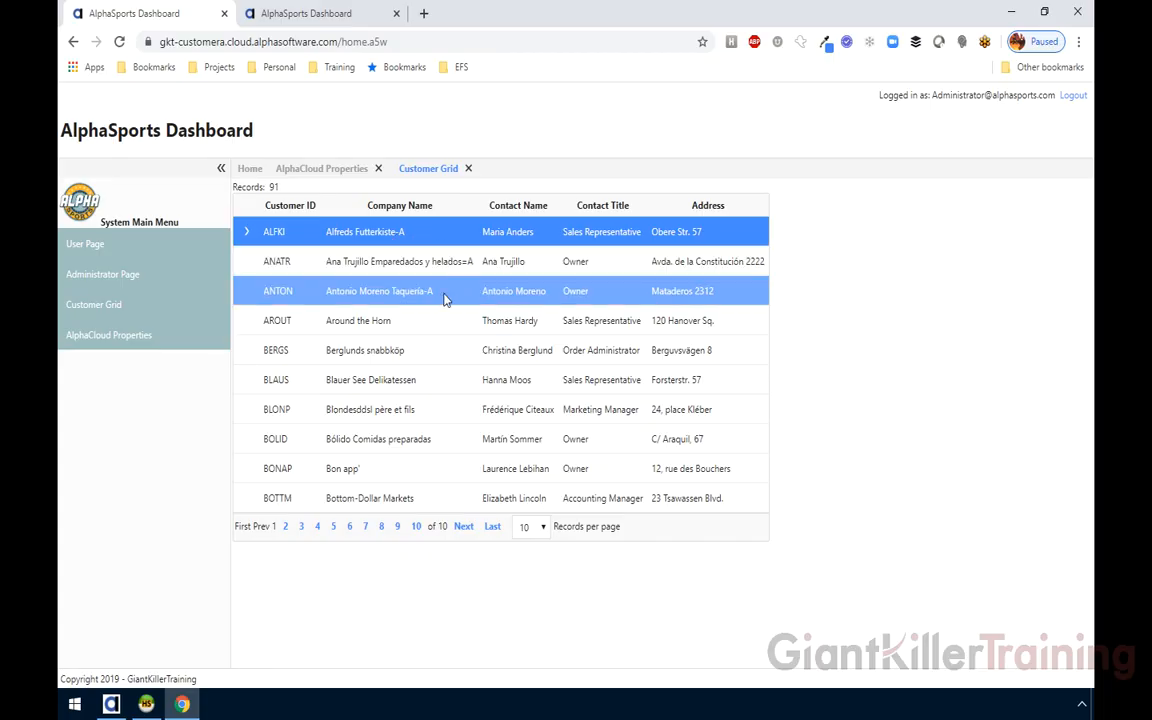
pyautogui.click(302, 17)
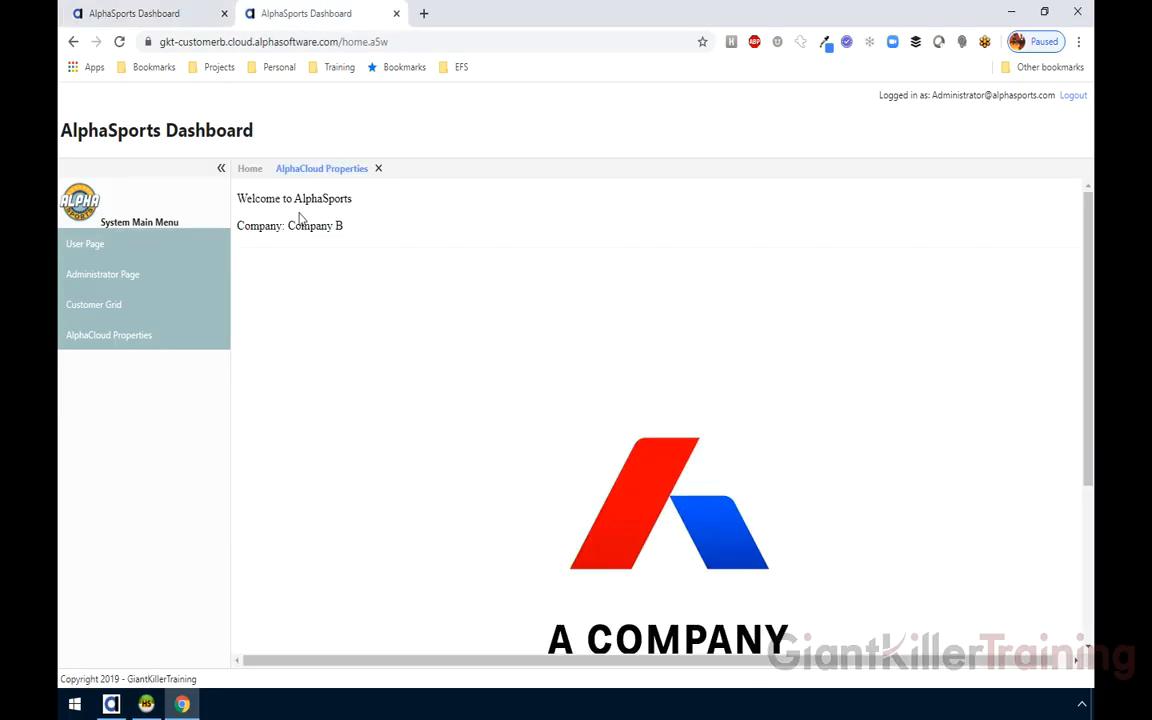
# View CustomerB's Customer Grid with '-B' names, close CustomerA's grid, and return to Alpha Anywhere
pyautogui.click(121, 315)
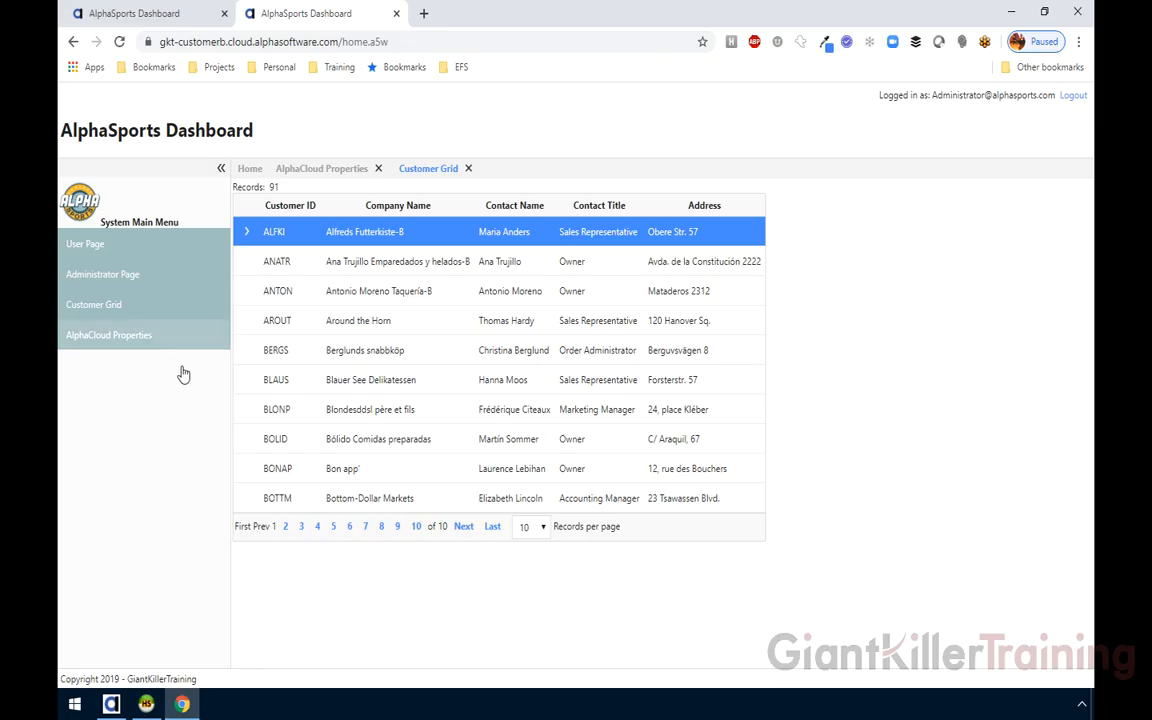
pyautogui.click(140, 13)
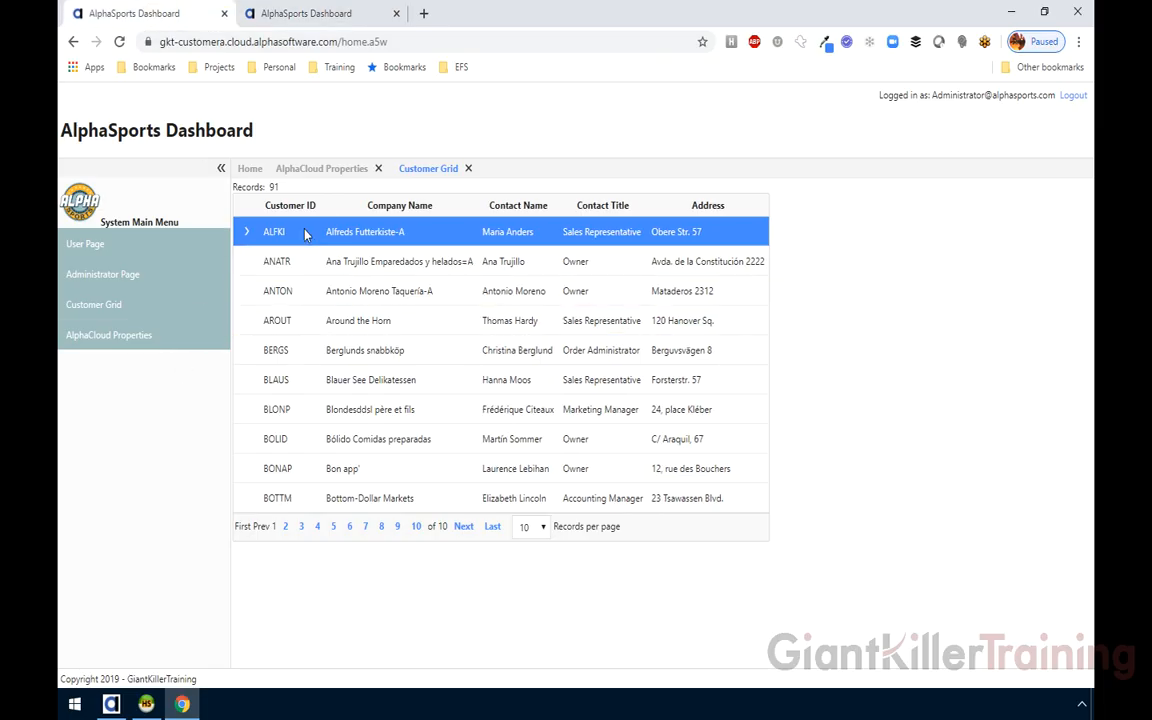
pyautogui.click(468, 168)
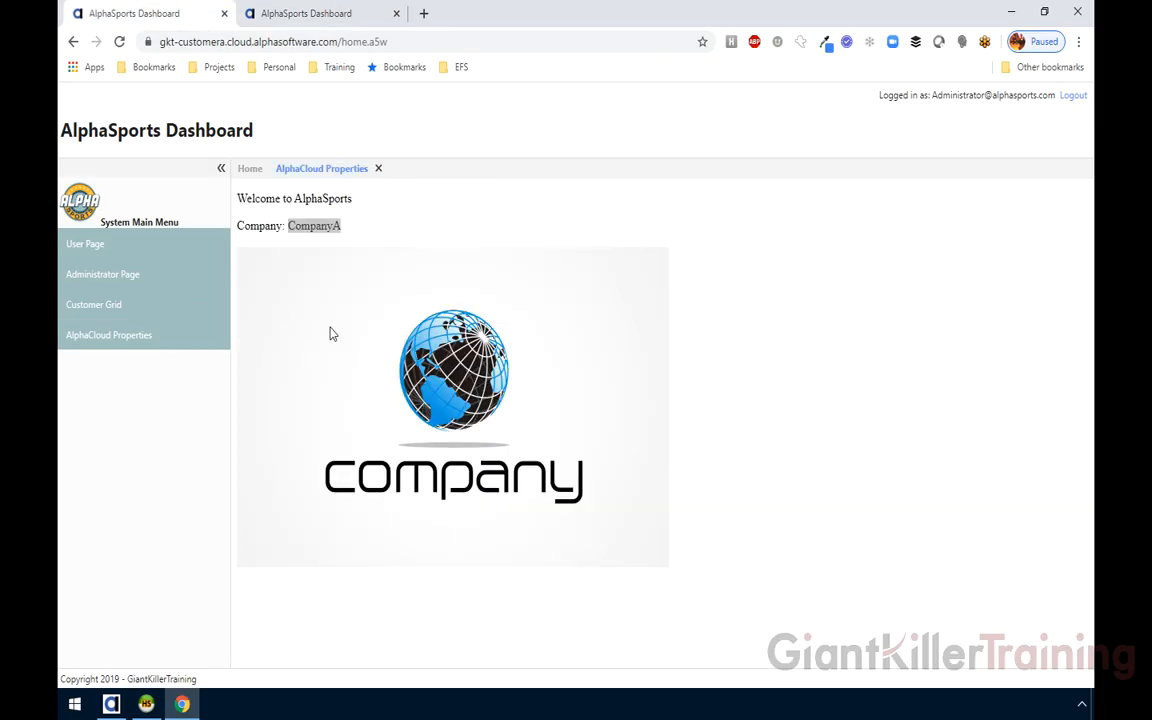
pyautogui.click(110, 704)
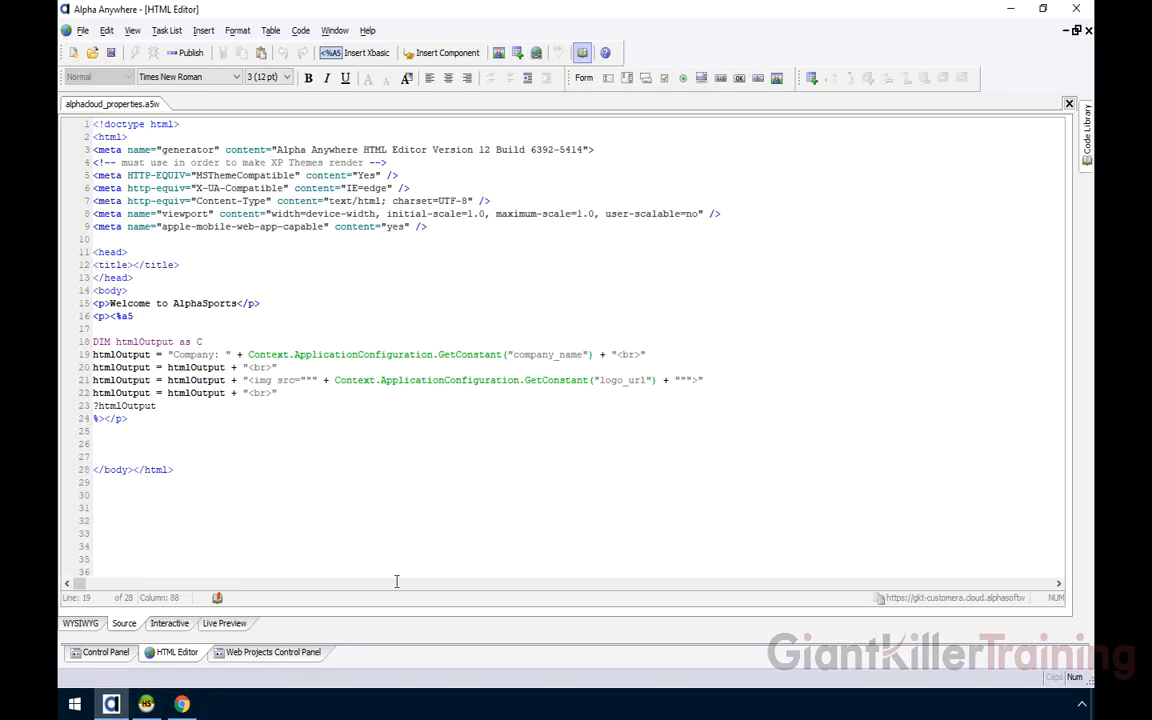
# Open AlphaCloud Deployments, choose SecurityApplication, and open the CustomerA deployment's properties
pyautogui.click(286, 651)
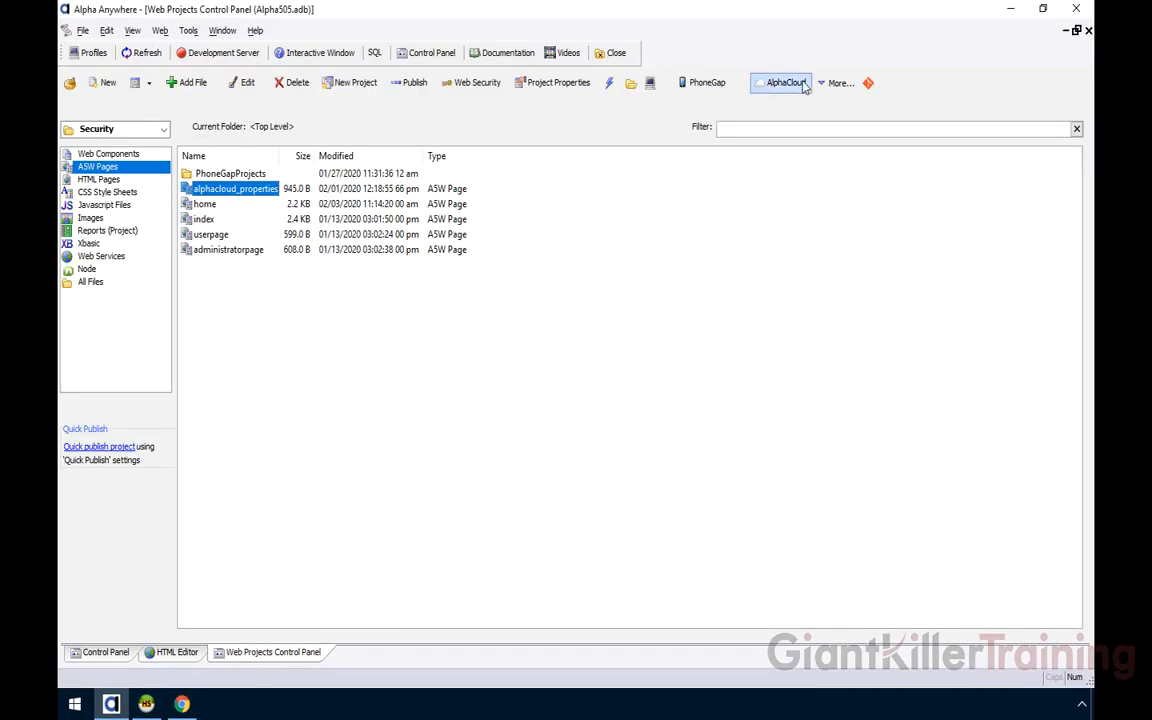
pyautogui.click(804, 86)
pyautogui.moveTo(870, 168)
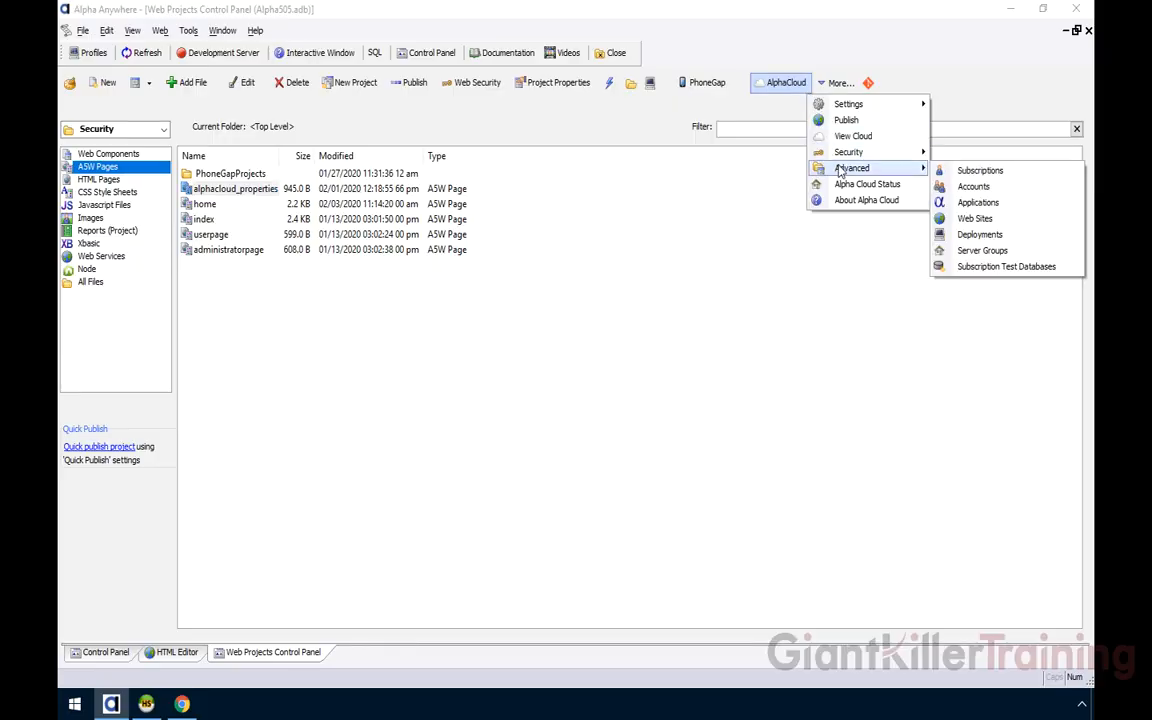
pyautogui.click(980, 234)
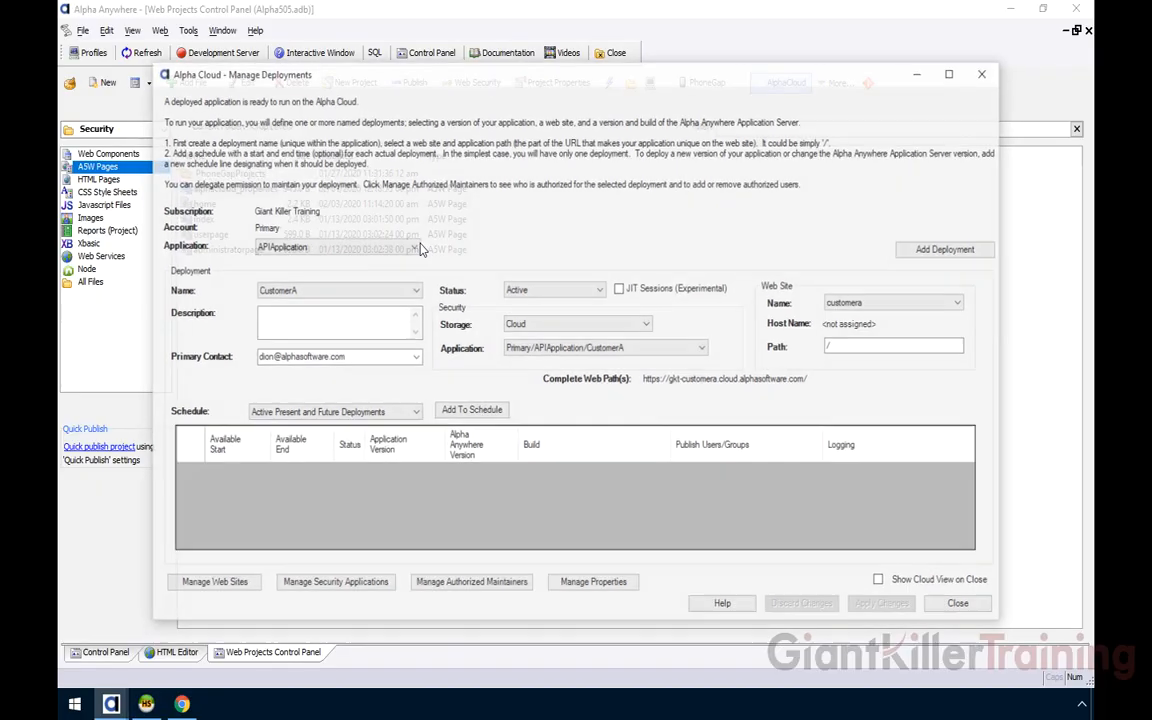
pyautogui.click(310, 246)
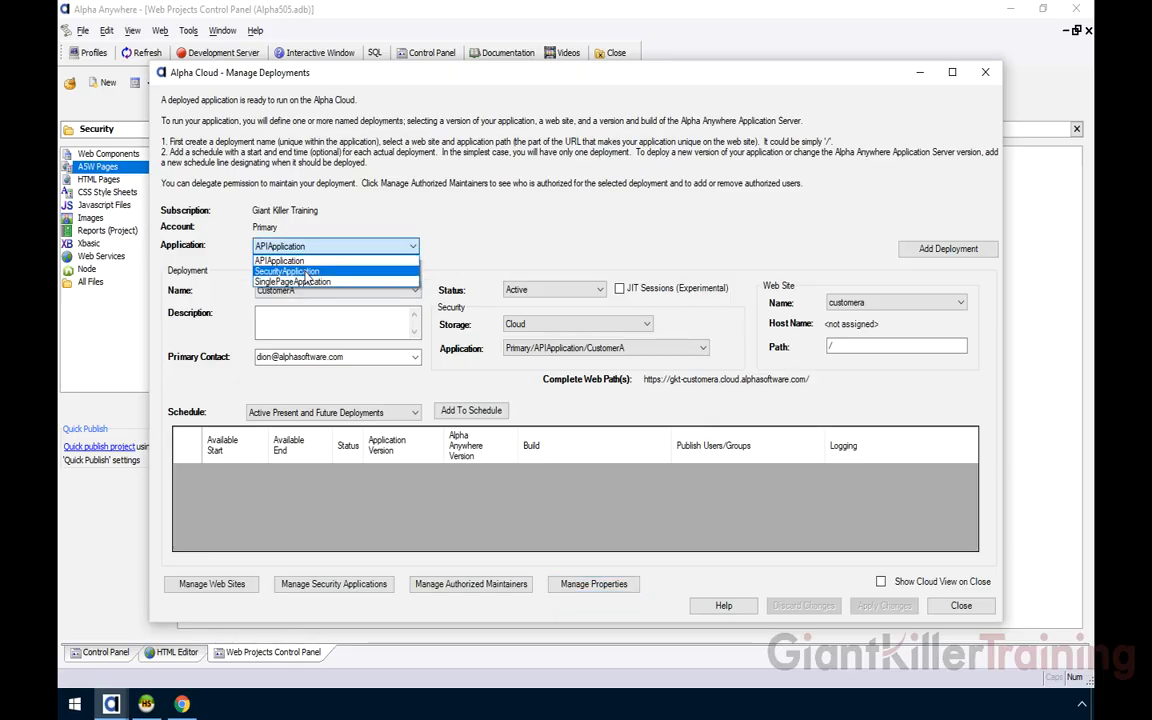
pyautogui.click(300, 271)
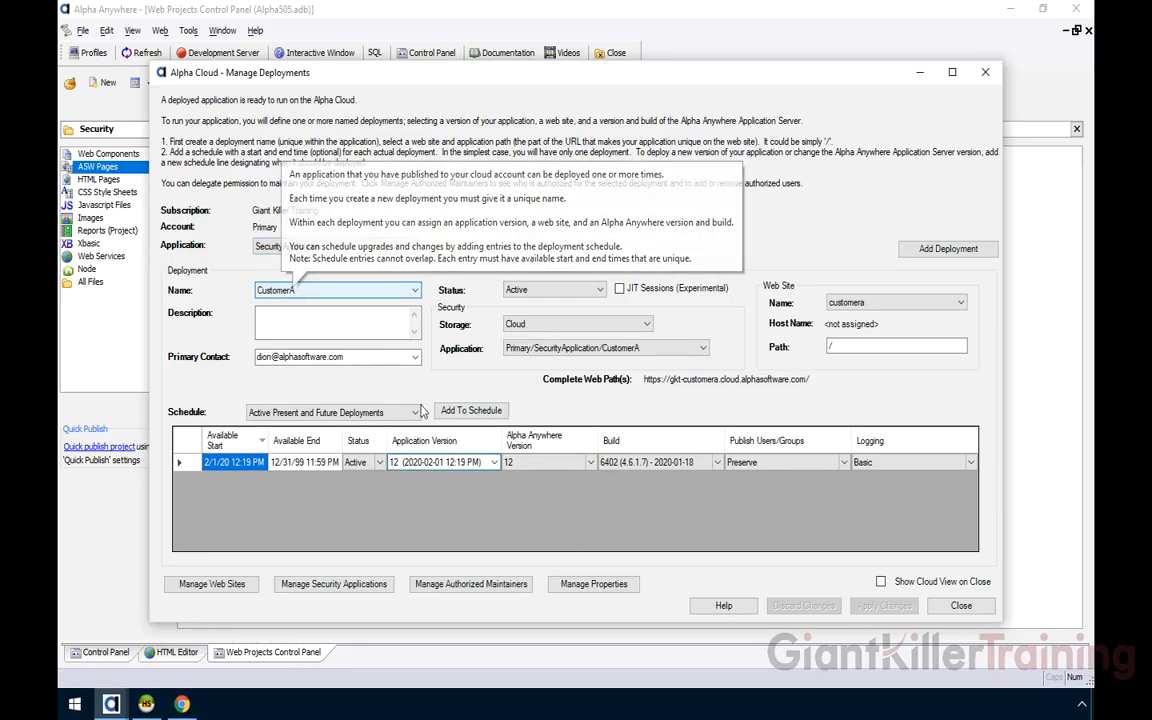
pyautogui.click(596, 585)
# Change CustomerA's company_name override from CompanyA to CompanyABC, apply it, and close the window
pyautogui.click(516, 354)
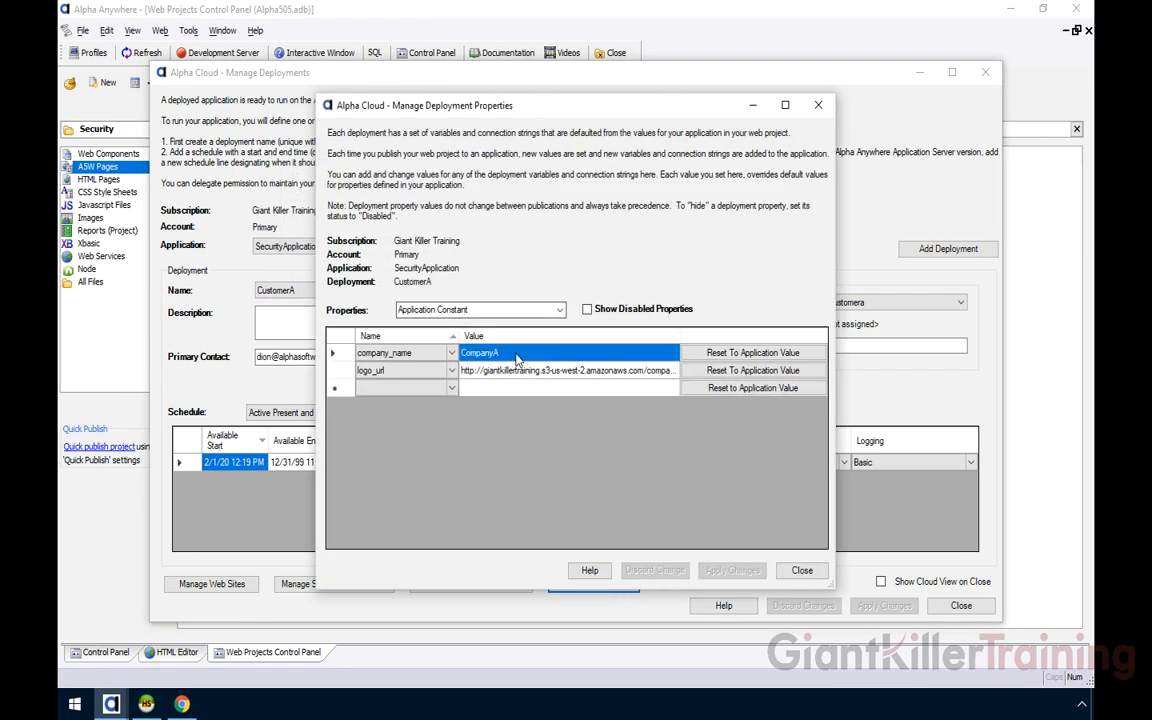
pyautogui.click(516, 354)
pyautogui.click(516, 353)
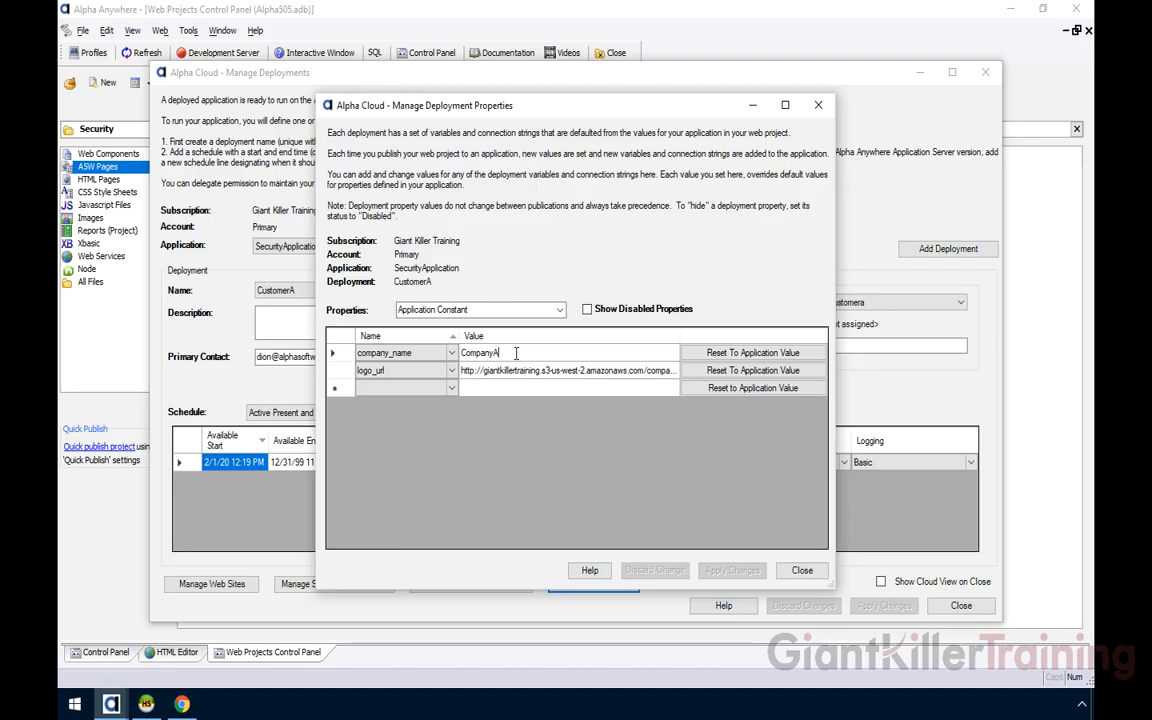
pyautogui.write('BC')
pyautogui.press('Tab')
pyautogui.click(745, 571)
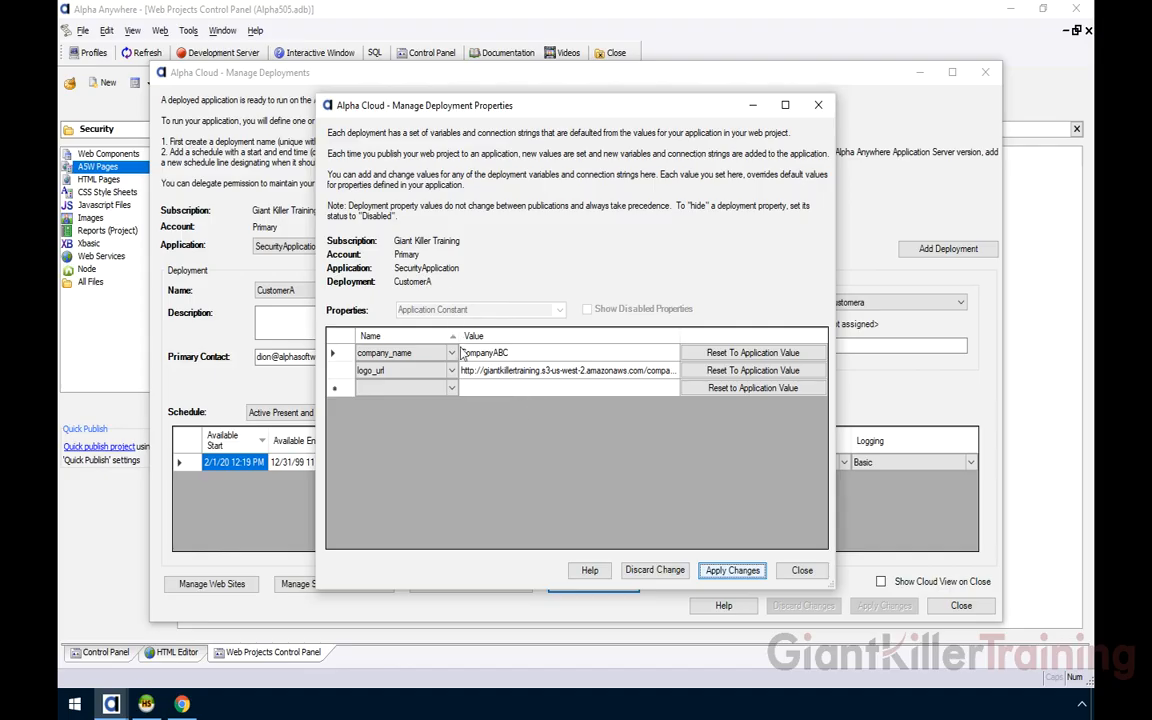
pyautogui.click(630, 402)
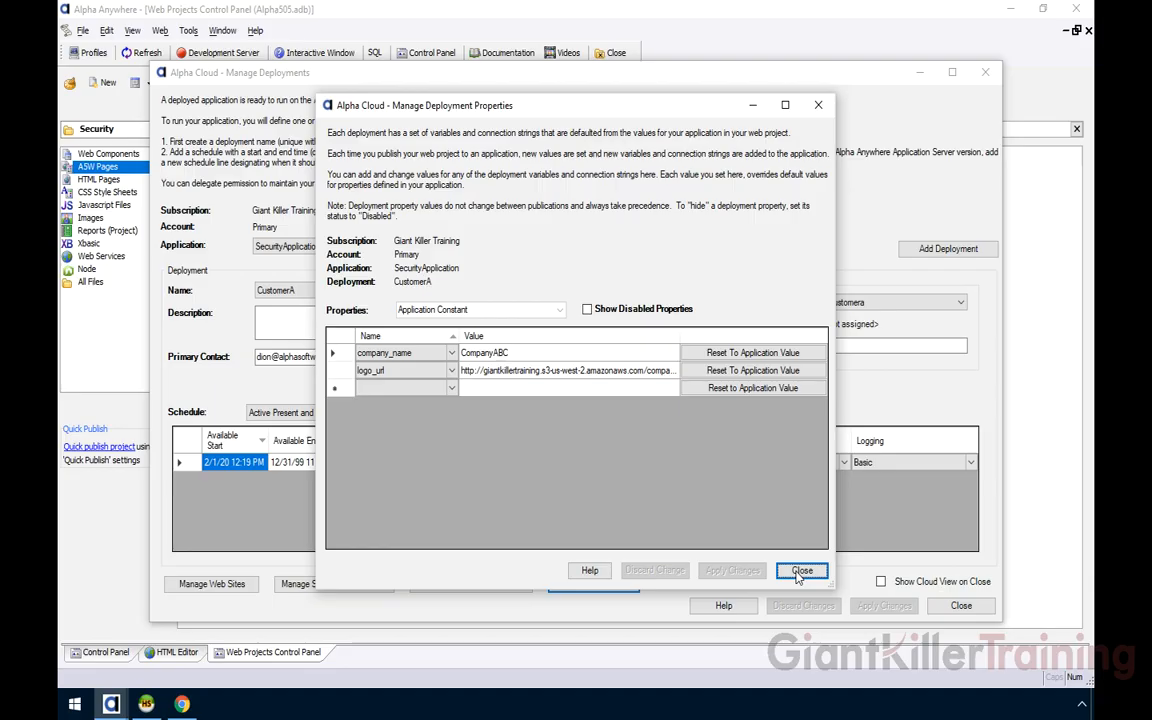
pyautogui.click(801, 572)
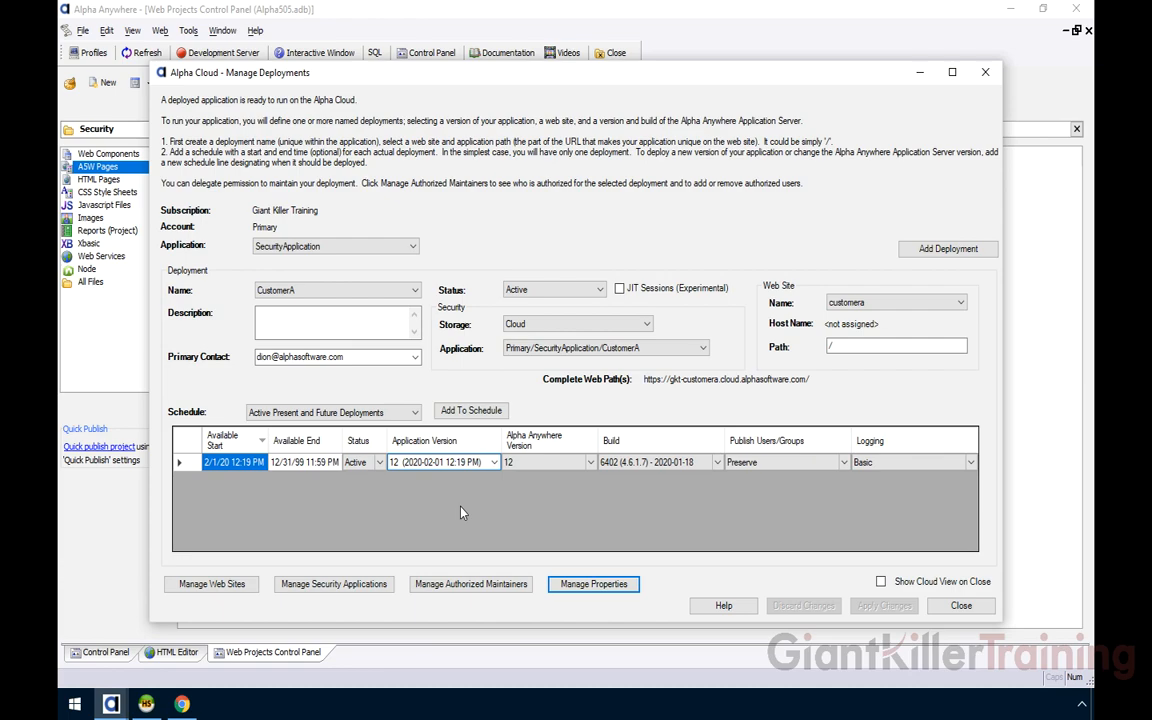
# Schedule CustomerA for version 13 from 2/3/20 11:25 AM, apply, and return to the browser
pyautogui.click(462, 411)
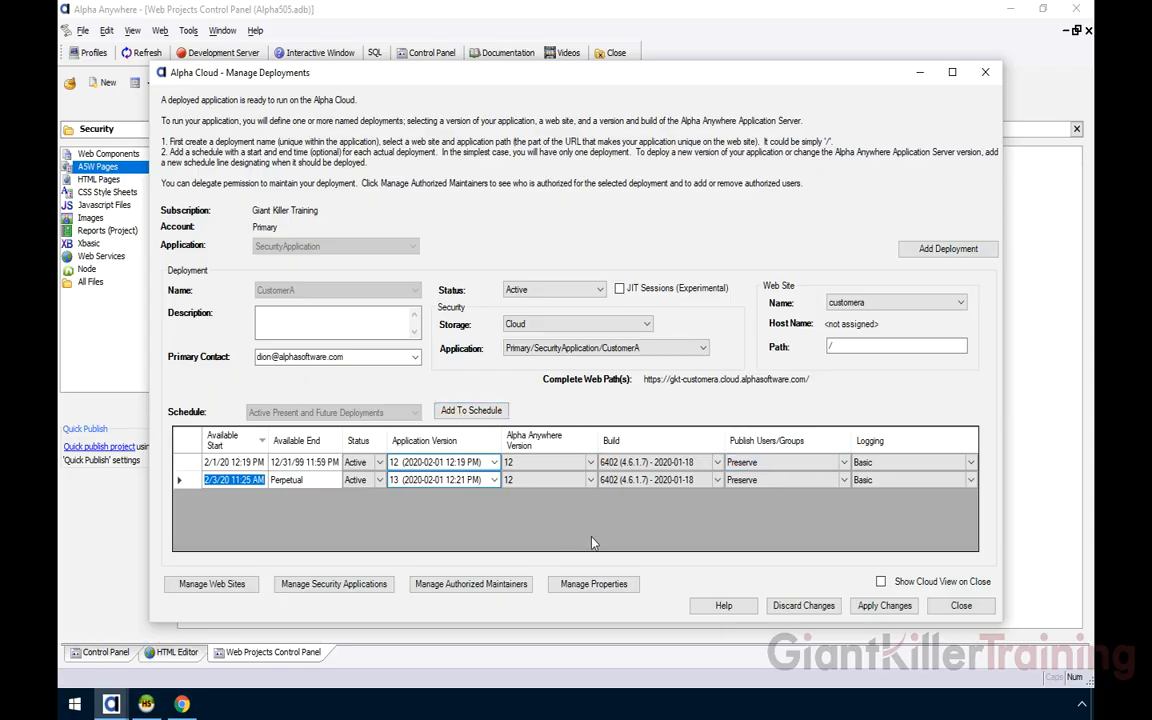
pyautogui.click(874, 607)
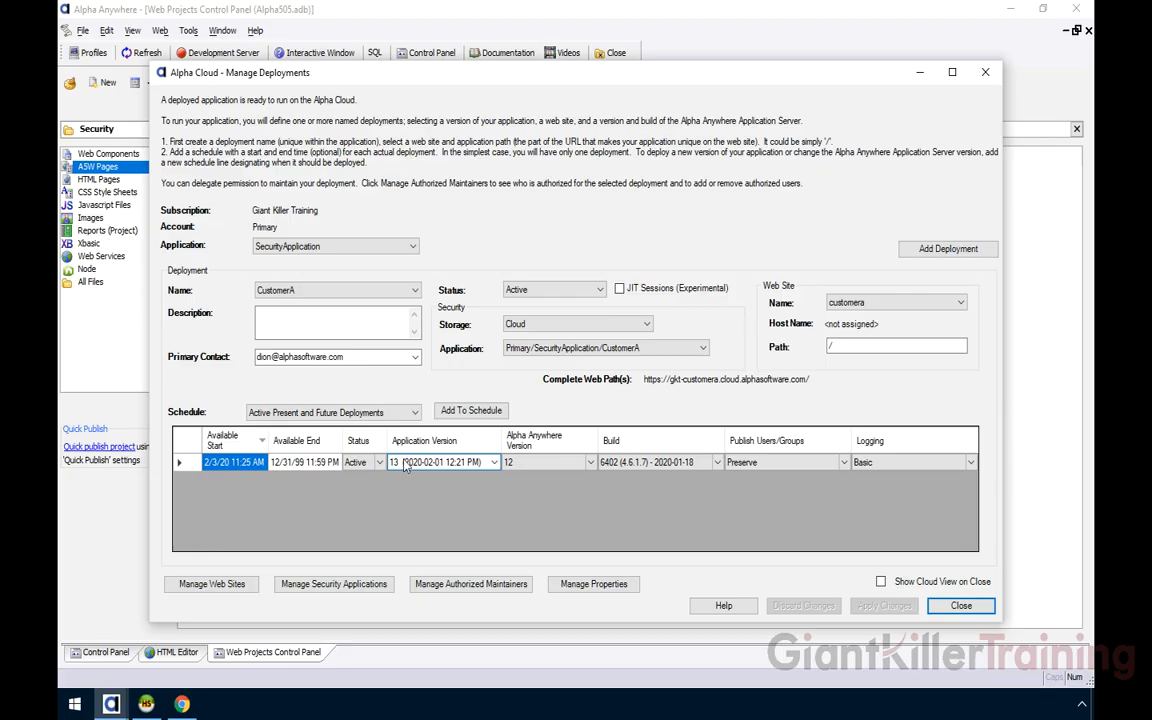
pyautogui.click(183, 704)
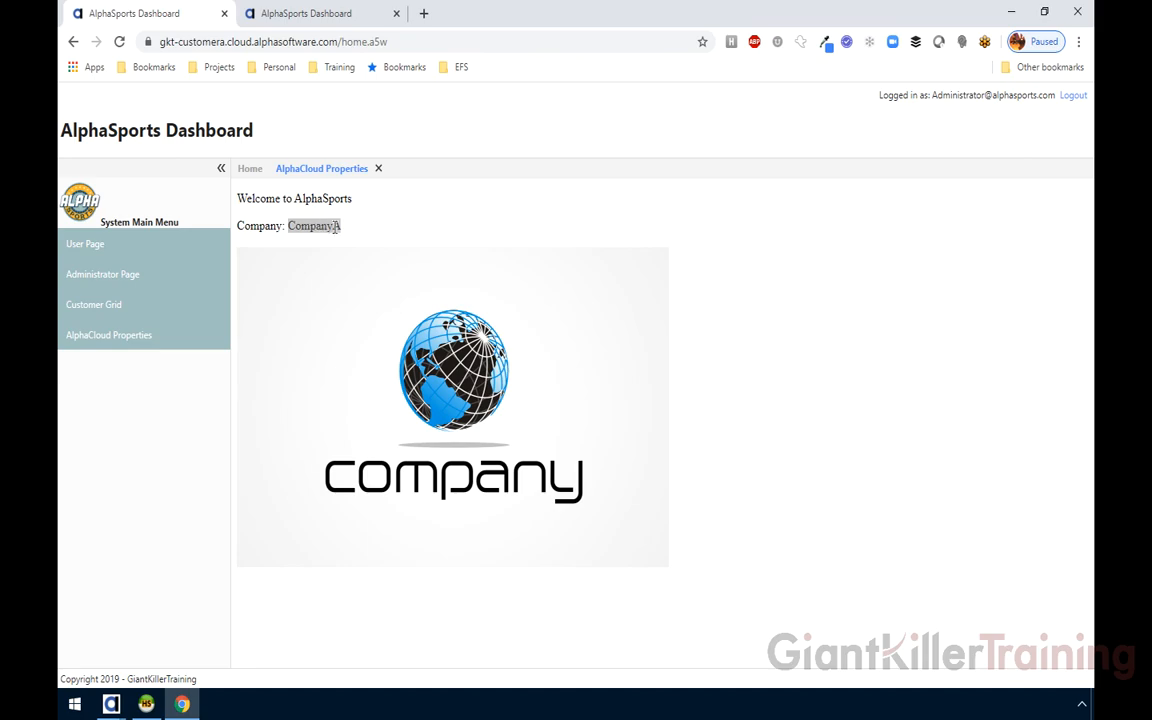
# Reload the CustomerA site and check AlphaCloud Properties now reads Company: CompanyABC
pyautogui.click(118, 41)
pyautogui.click(643, 133)
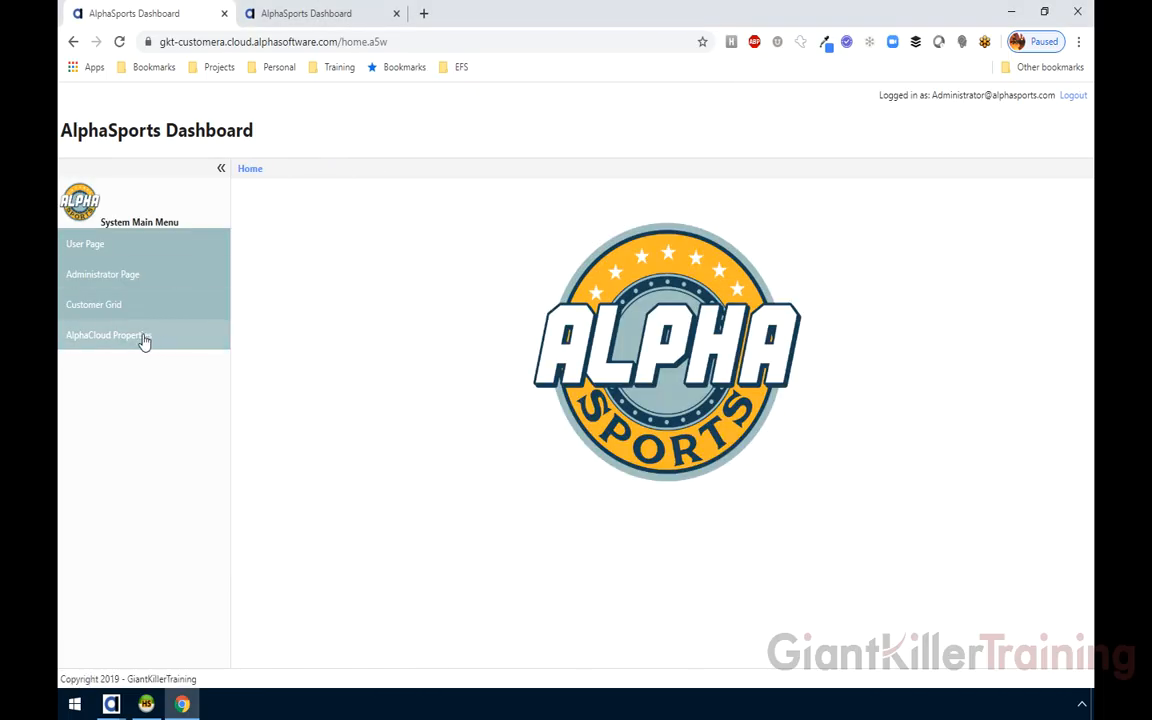
pyautogui.click(143, 339)
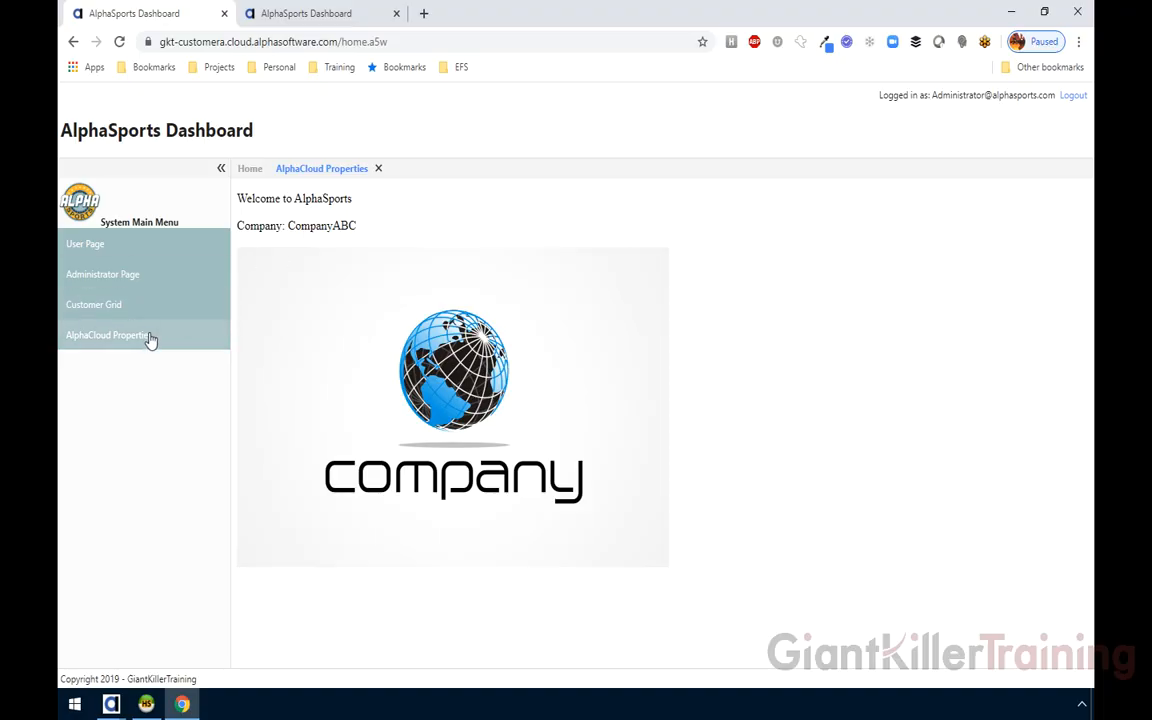
pyautogui.moveTo(288, 226); pyautogui.dragTo(357, 228)
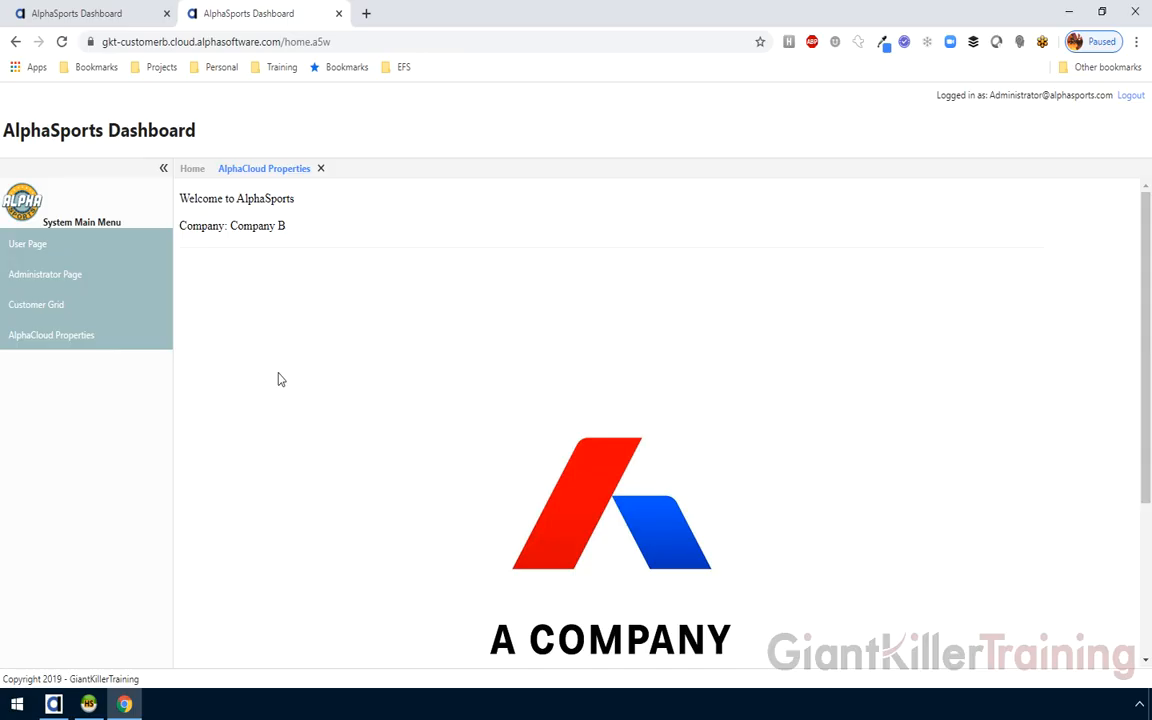
# Back in Alpha Anywhere, start an Alpha Cloud publish and look through the CustomerB profile entries
pyautogui.click(54, 704)
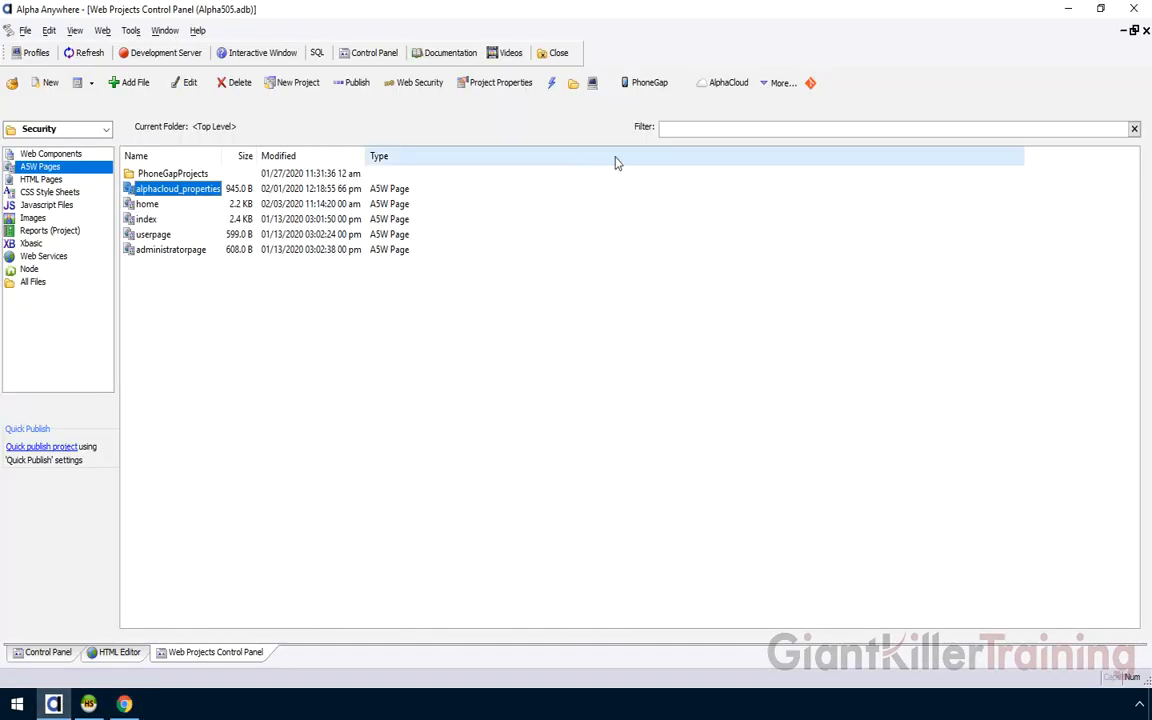
pyautogui.click(726, 84)
pyautogui.click(733, 118)
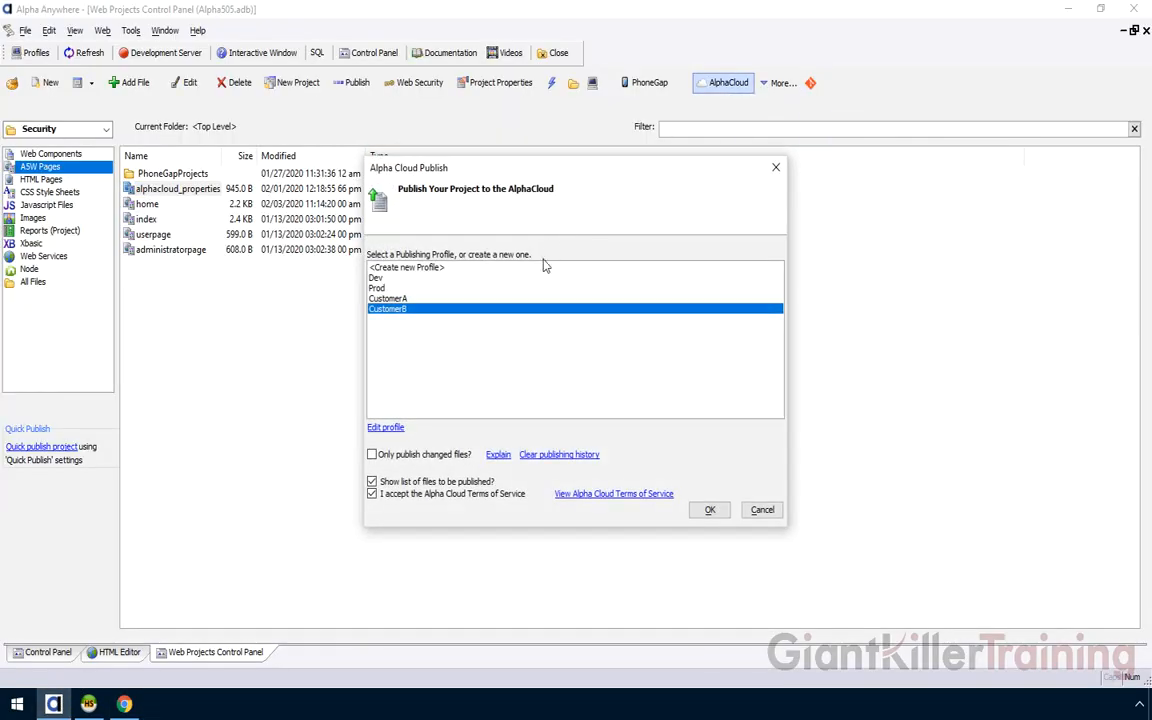
pyautogui.click(376, 298)
pyautogui.click(378, 310)
pyautogui.click(377, 299)
pyautogui.click(379, 309)
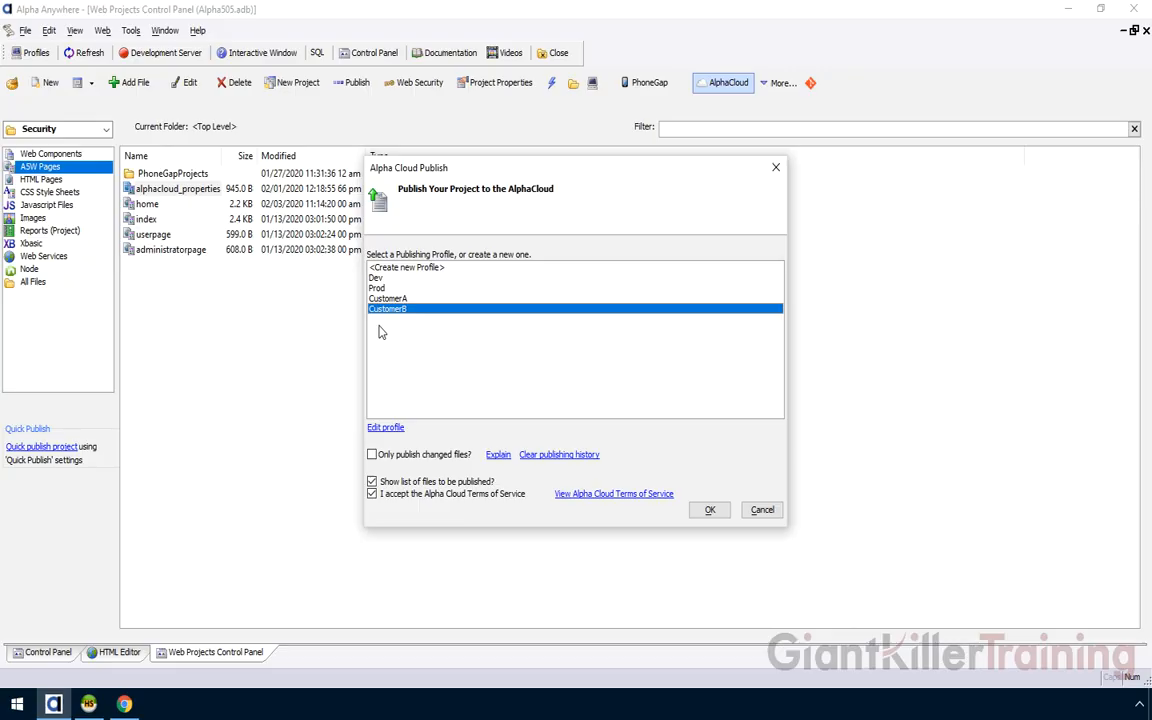
# Select the Dev publishing profile and proceed to the list of 14 files to publish
pyautogui.click(377, 277)
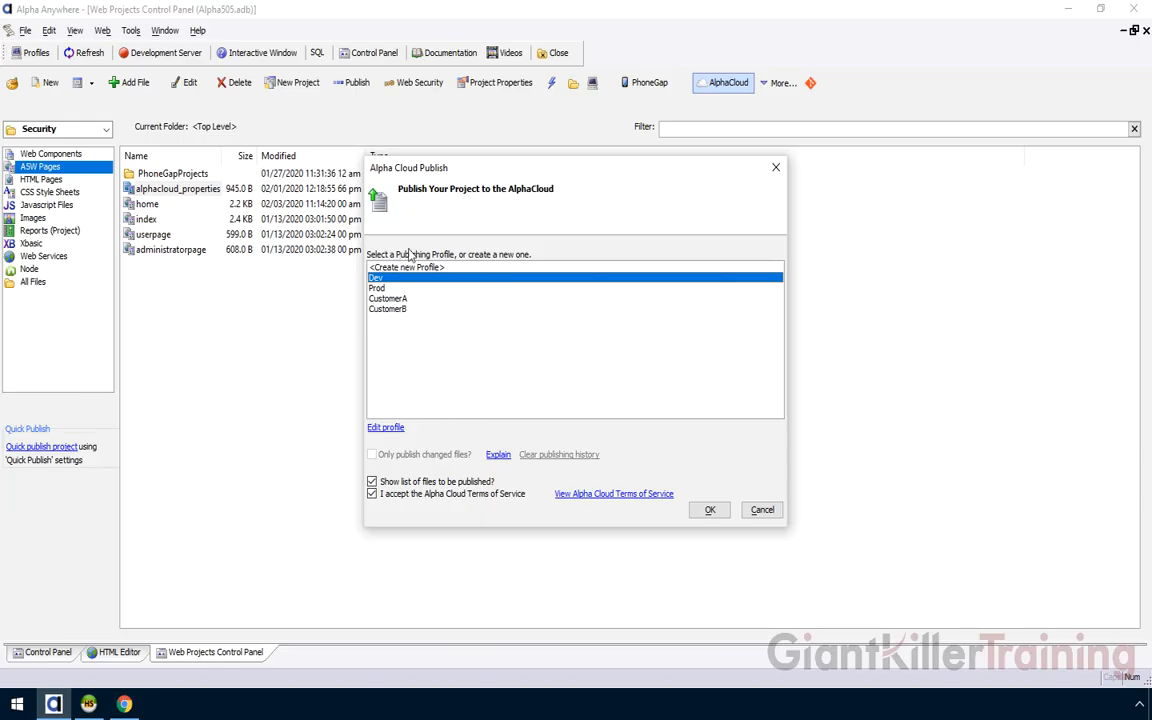
pyautogui.click(388, 288)
pyautogui.click(388, 299)
pyautogui.click(388, 309)
pyautogui.click(388, 288)
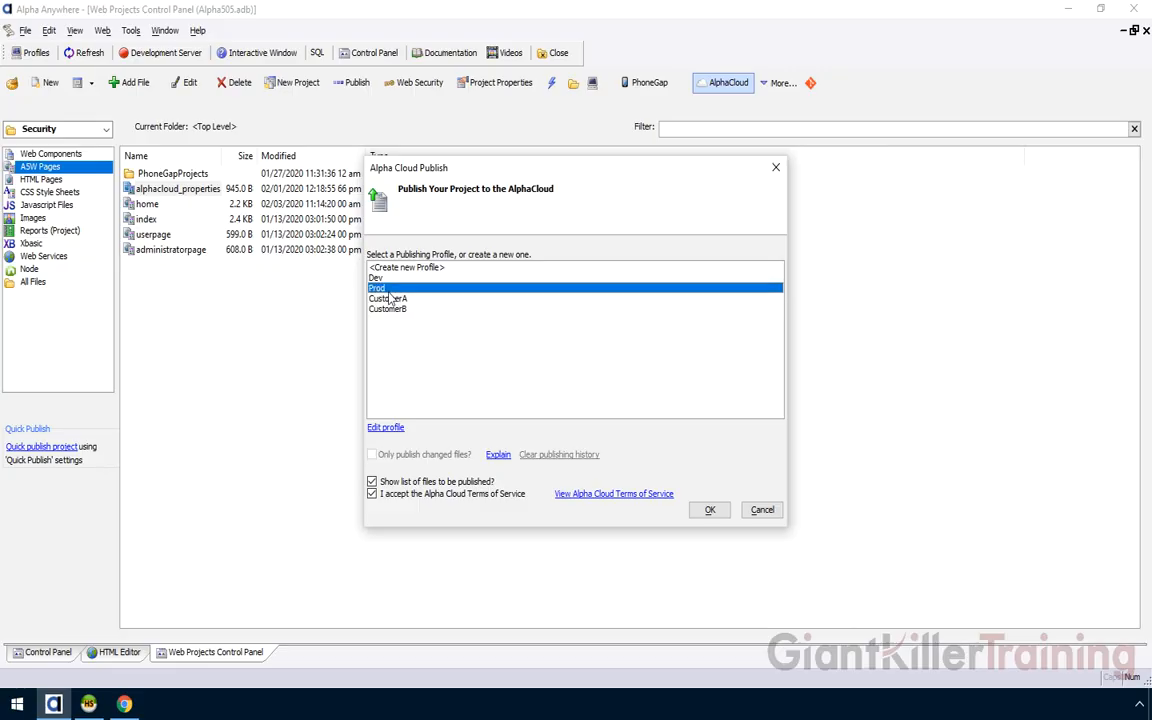
pyautogui.click(388, 279)
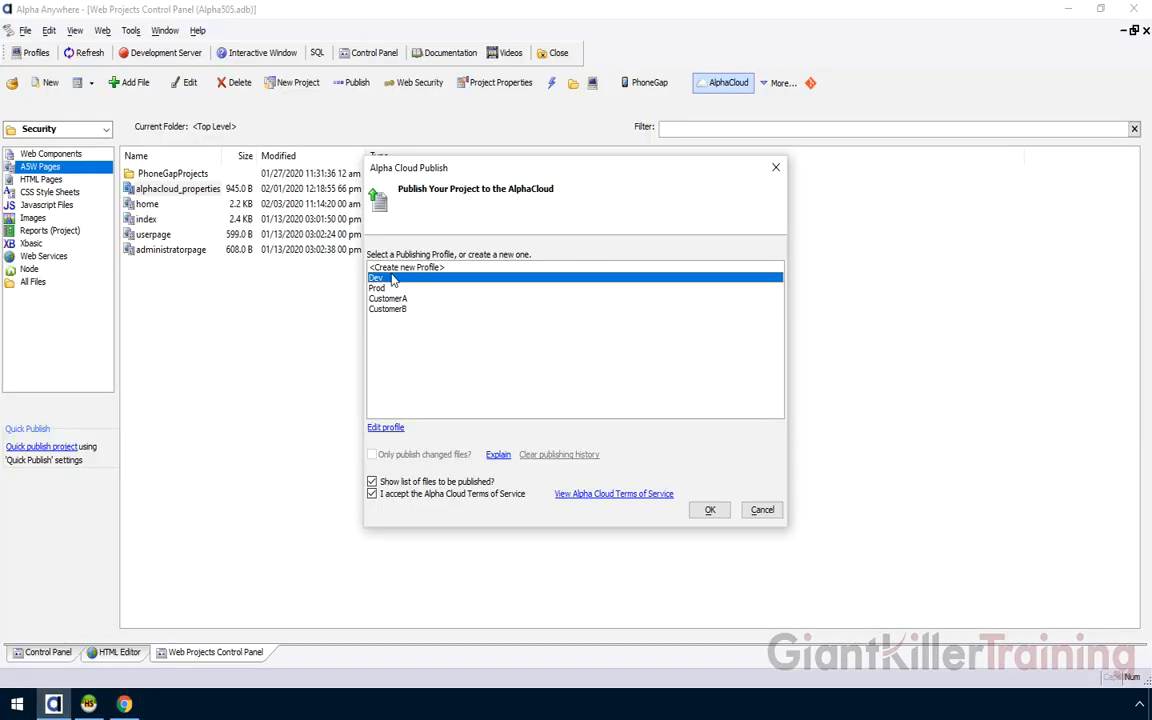
pyautogui.click(708, 510)
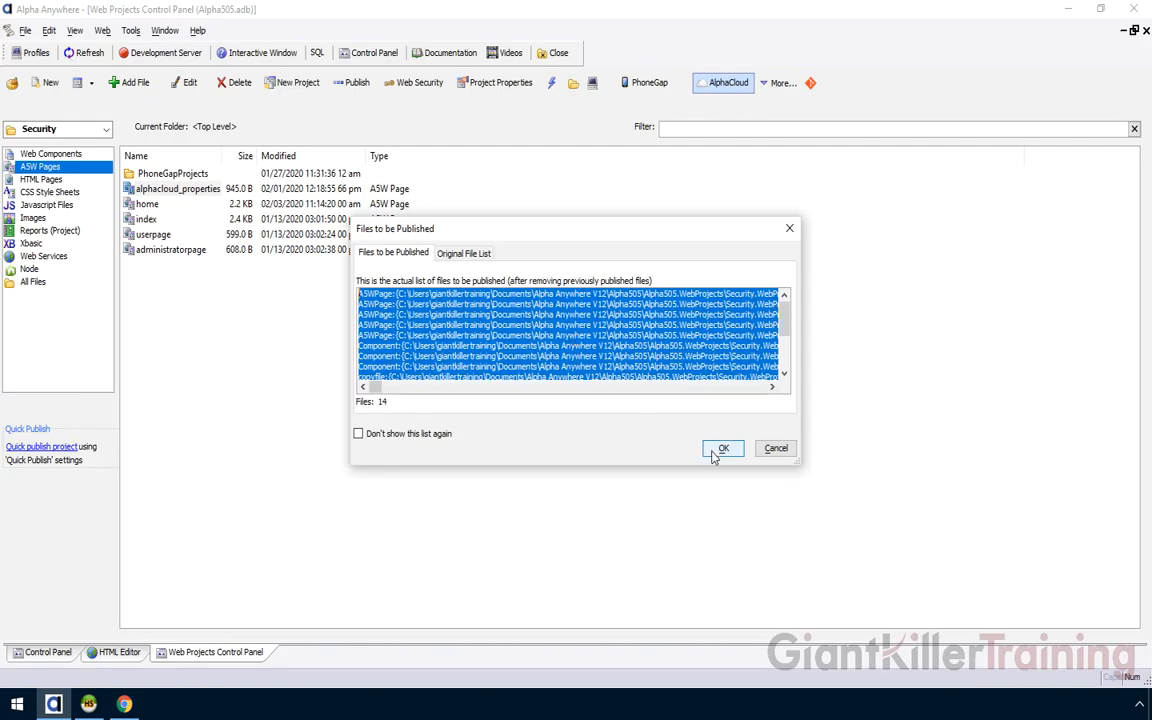
# Publish SecurityApplication version 14 to Alpha Cloud and open the Dev site's login page
pyautogui.click(714, 453)
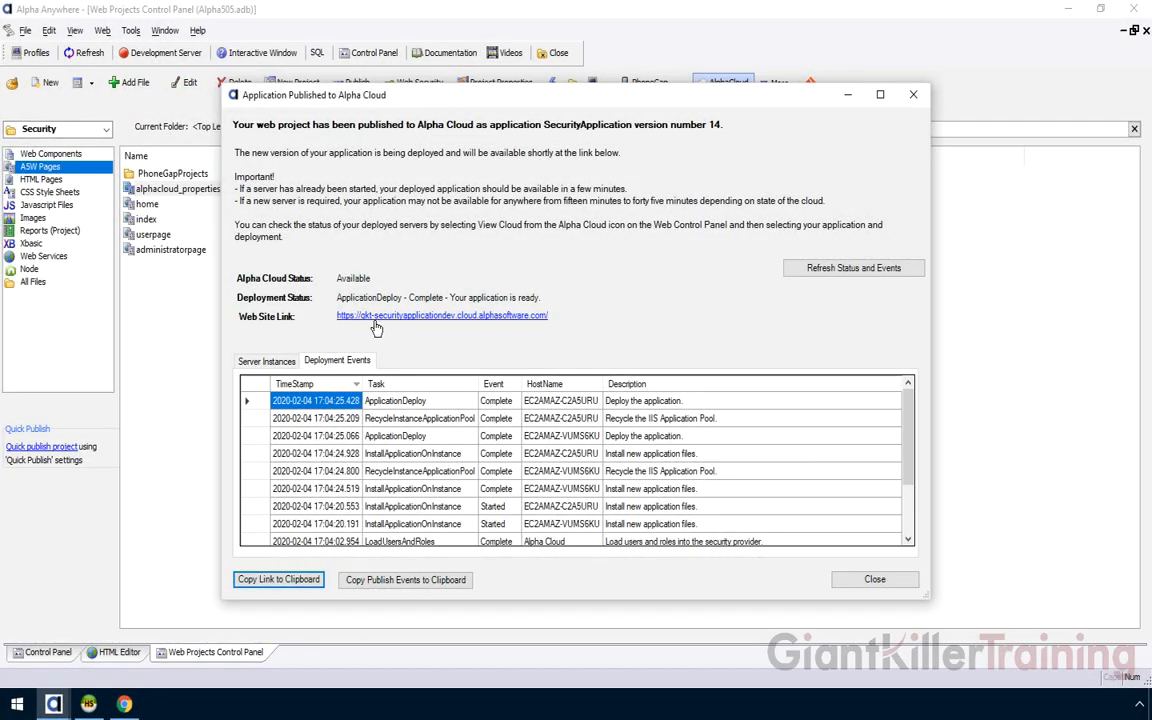
pyautogui.click(428, 316)
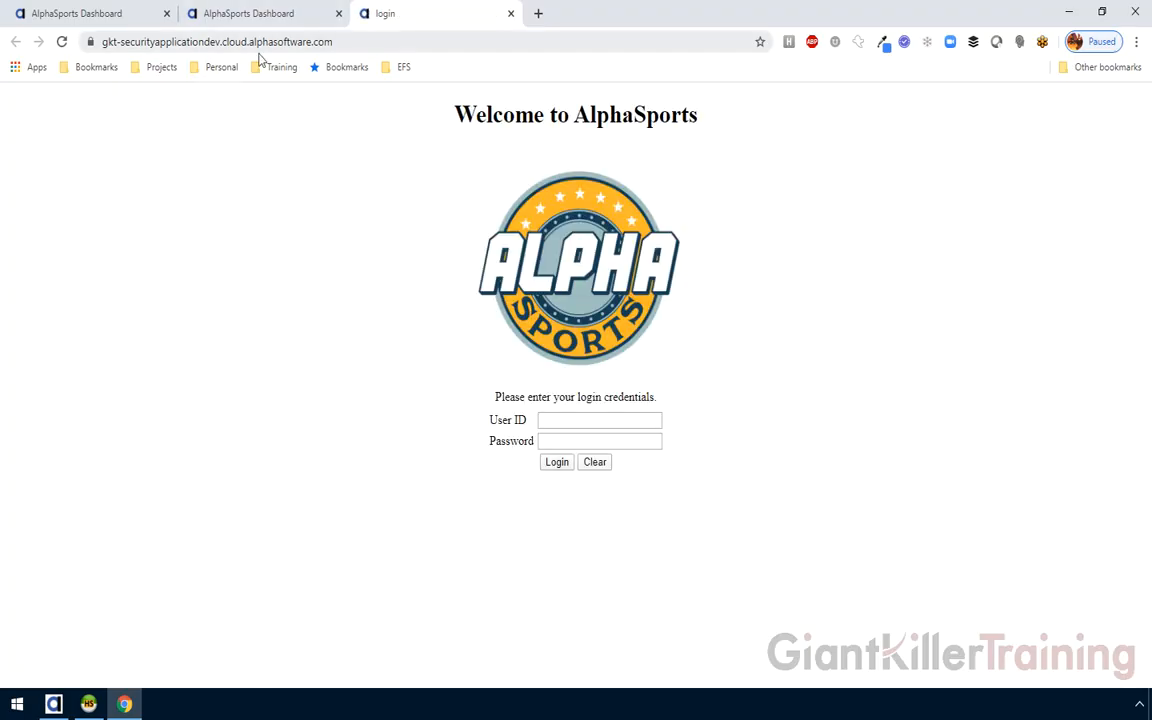
# Log in to the Dev dashboard with the administrator's user ID and confirm AlphaCloud Properties shows Company: Test
pyautogui.click(585, 421)
pyautogui.write('admin')
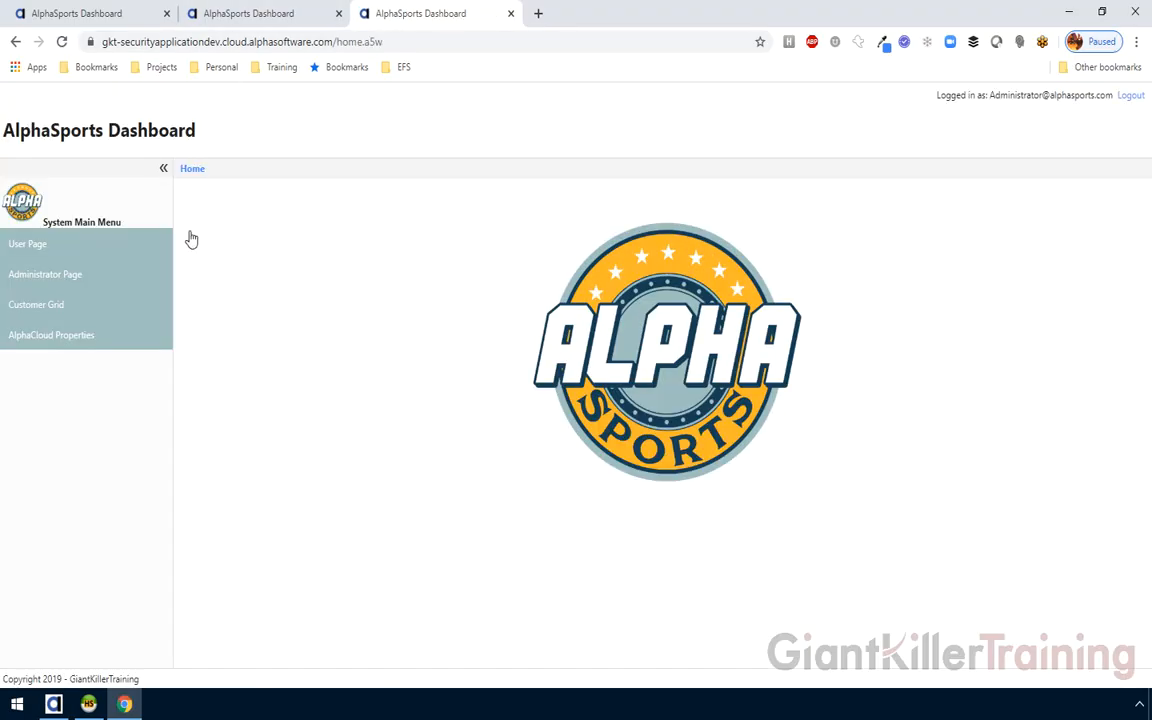
pyautogui.click(95, 340)
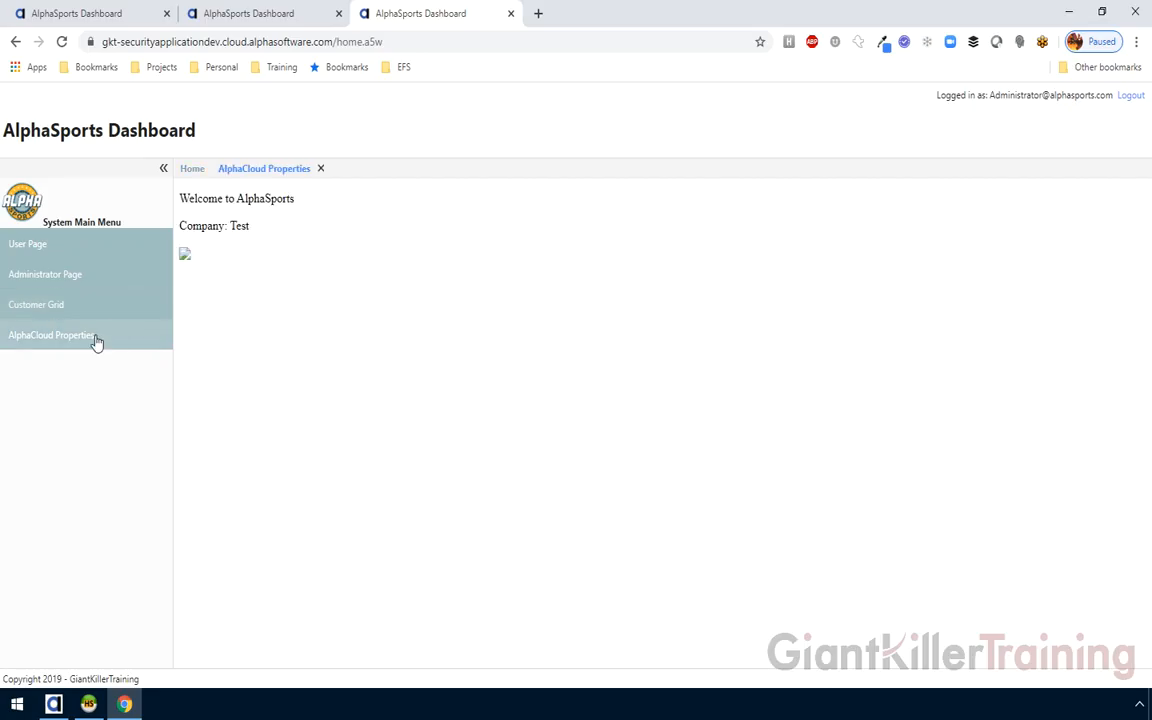
pyautogui.doubleClick(239, 228)
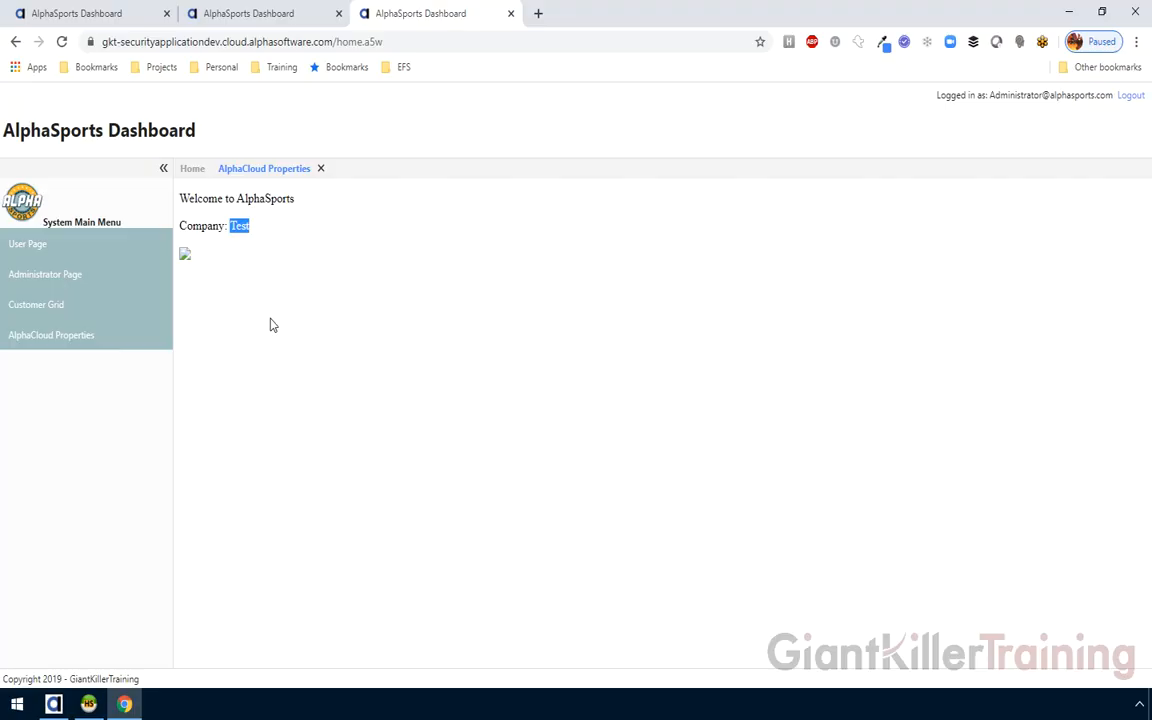
# Return to Alpha Anywhere and cancel the Alpha Cloud Publish dialog without publishing
pyautogui.click(53, 704)
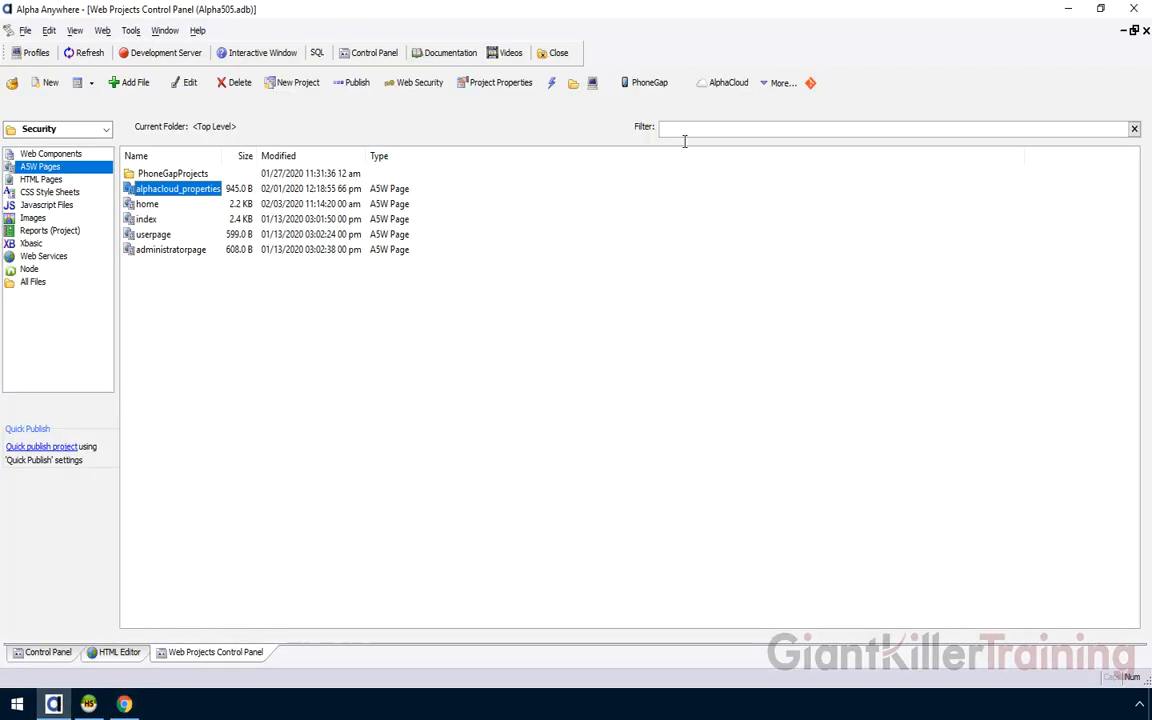
pyautogui.click(729, 85)
pyautogui.click(670, 120)
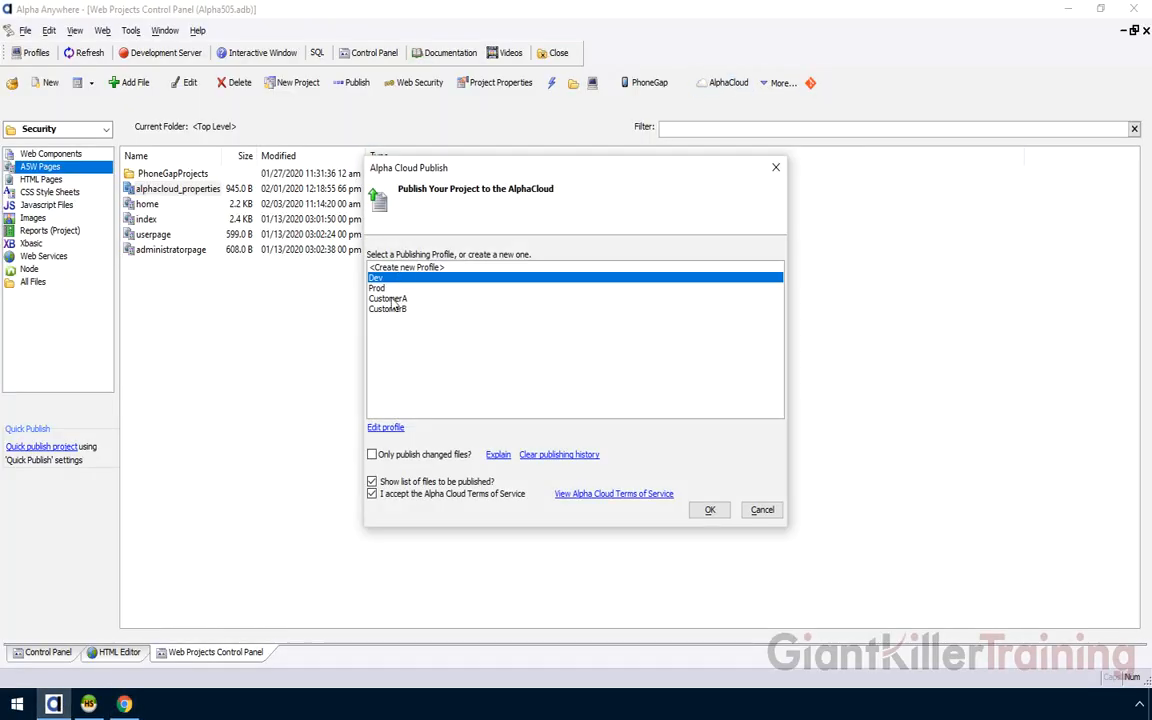
pyautogui.click(762, 510)
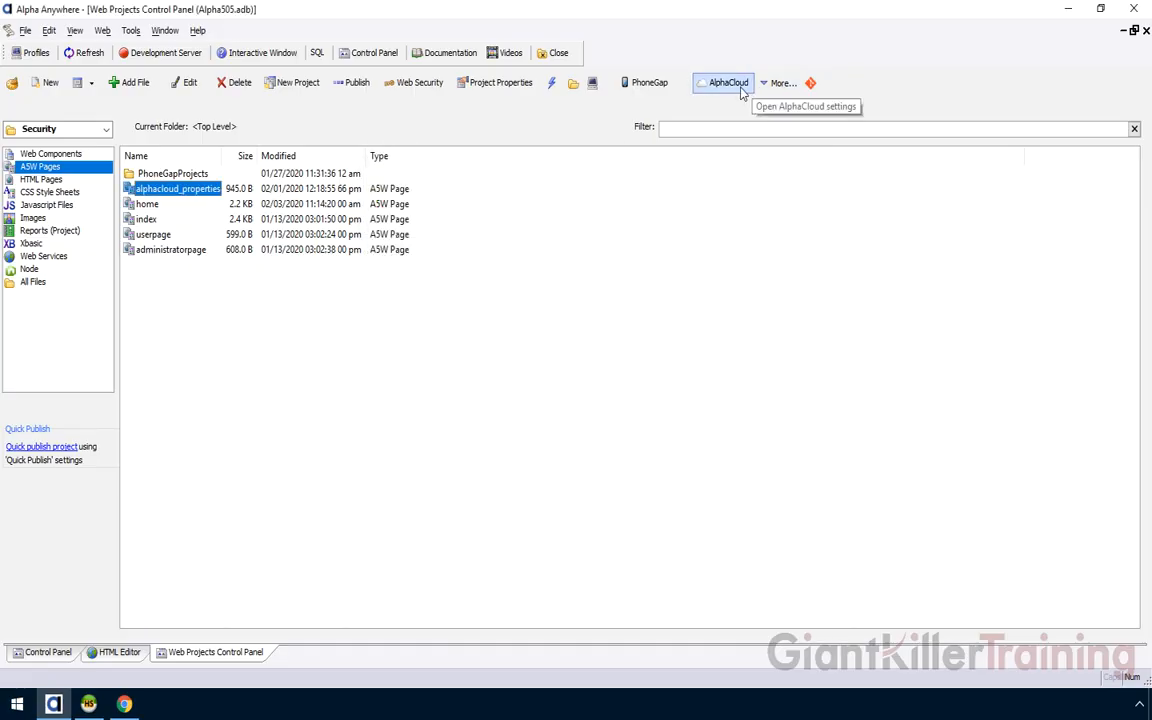
# Open the Alpha Cloud deployment manager and select SecurityApplication
pyautogui.click(742, 86)
pyautogui.moveTo(775, 168)
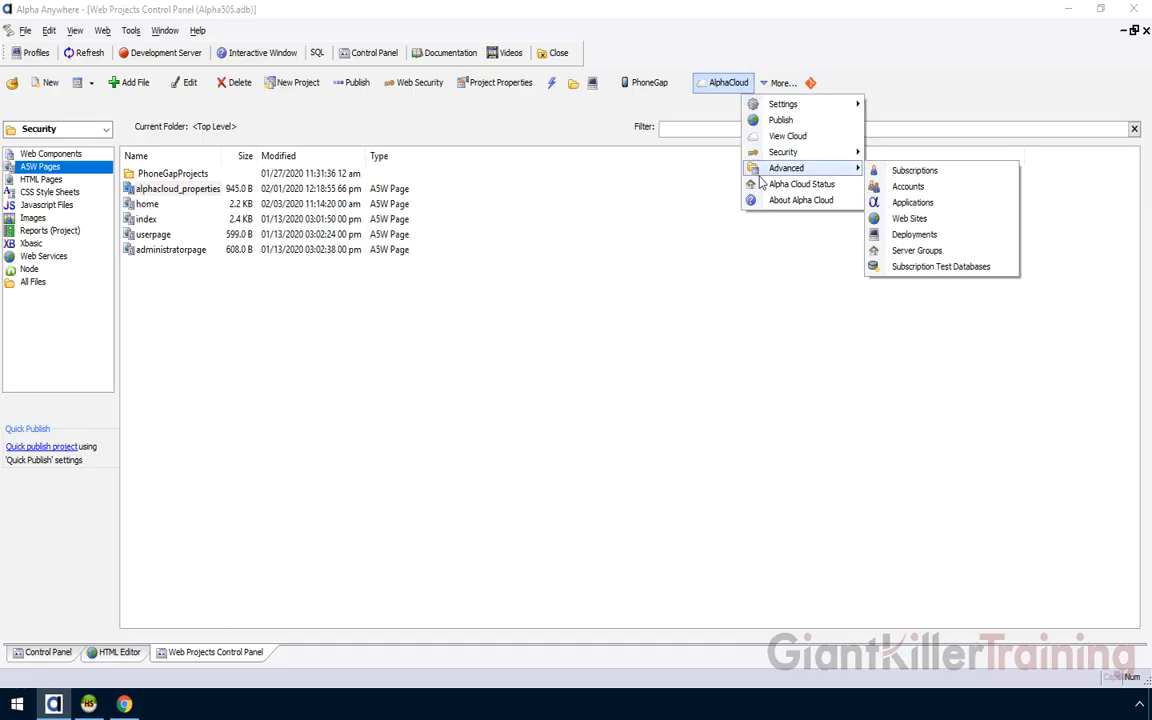
pyautogui.click(930, 238)
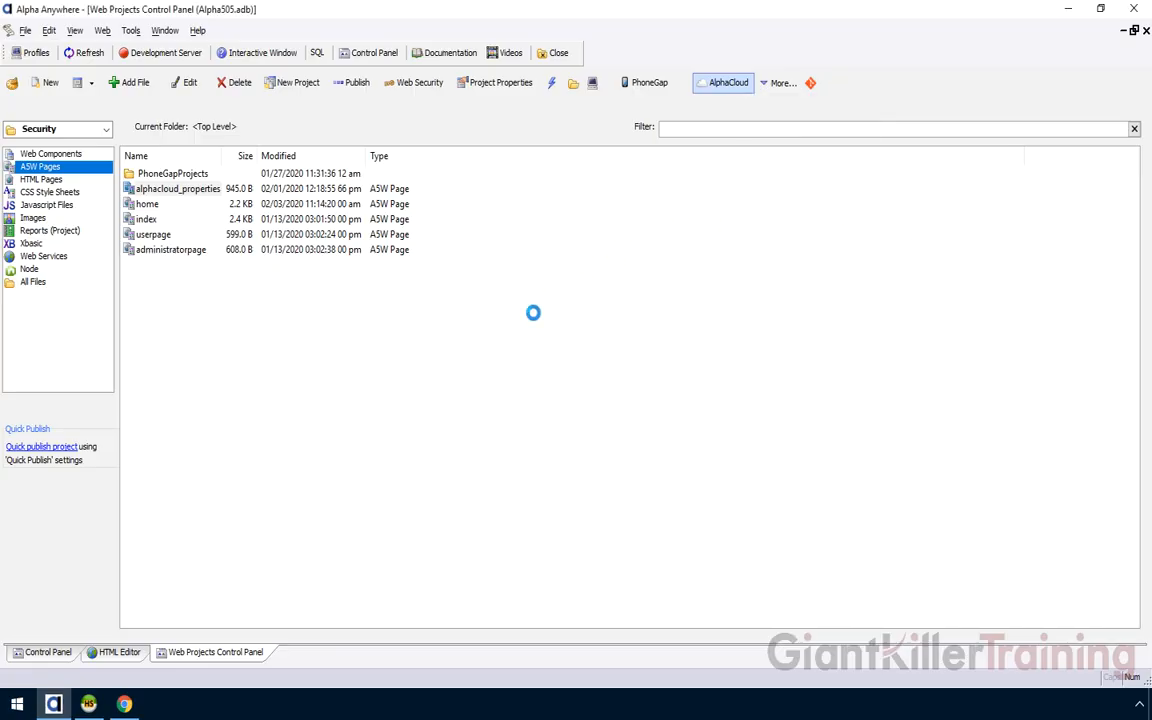
pyautogui.click(300, 246)
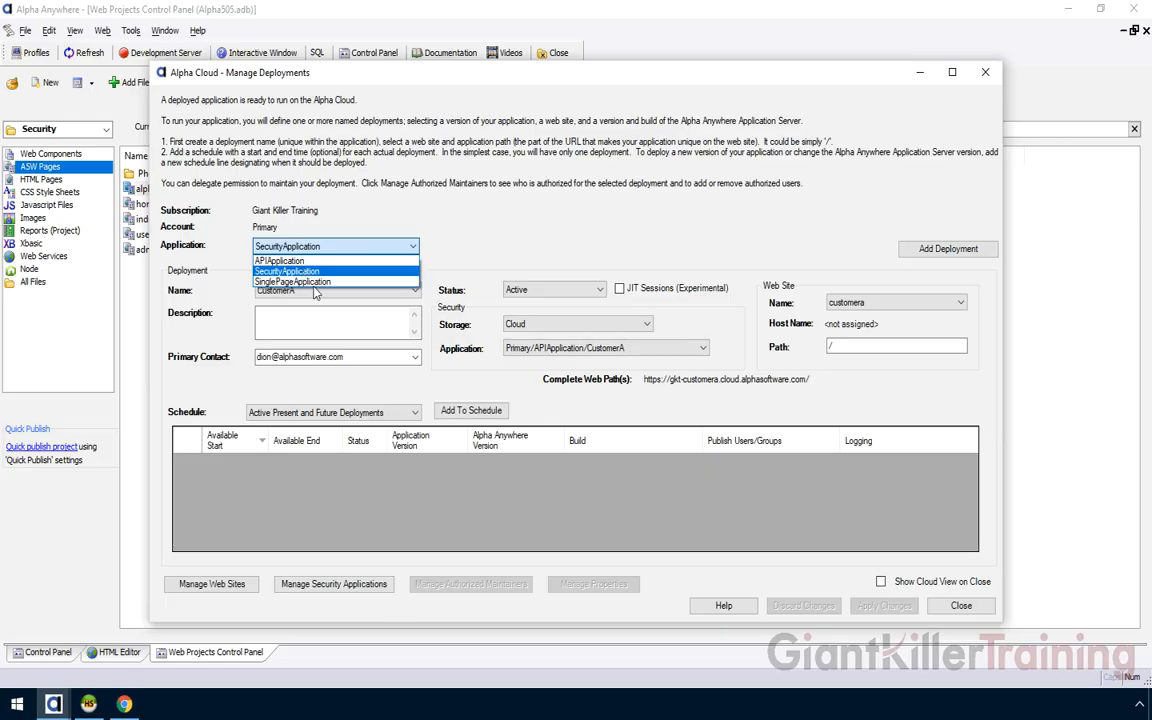
pyautogui.click(283, 271)
# View the Dev deployment on version 14, then the CustomerA deployment still on version 13
pyautogui.click(310, 292)
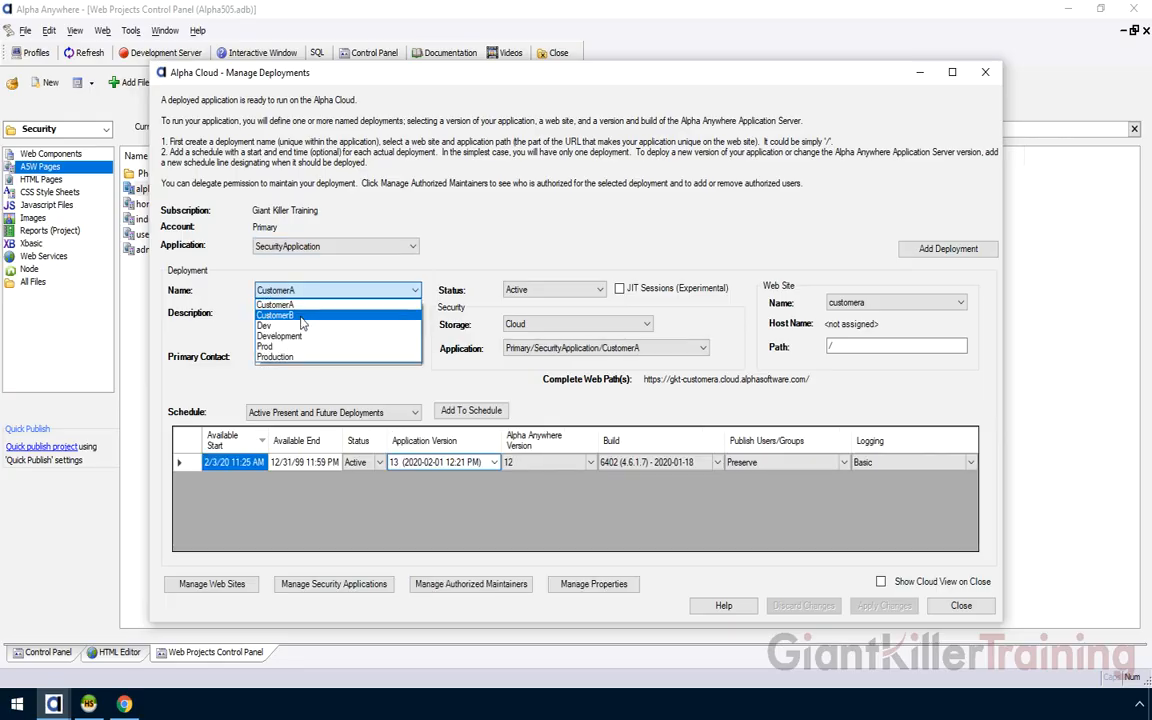
pyautogui.click(300, 326)
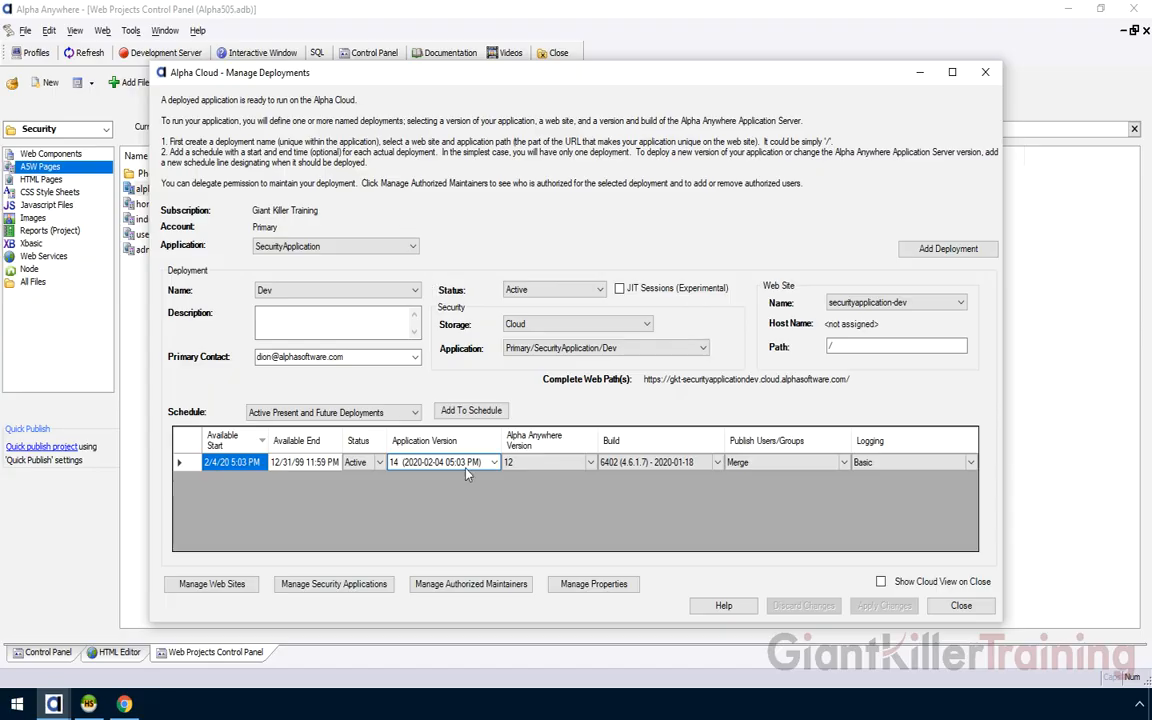
pyautogui.click(300, 290)
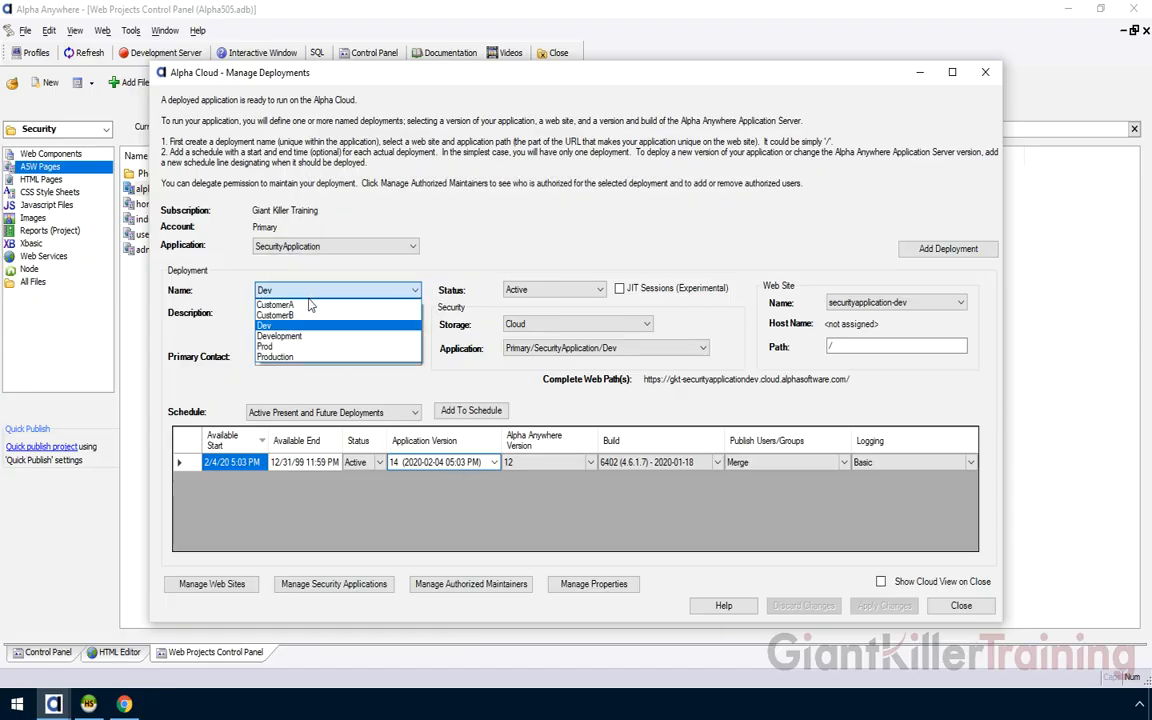
pyautogui.click(285, 304)
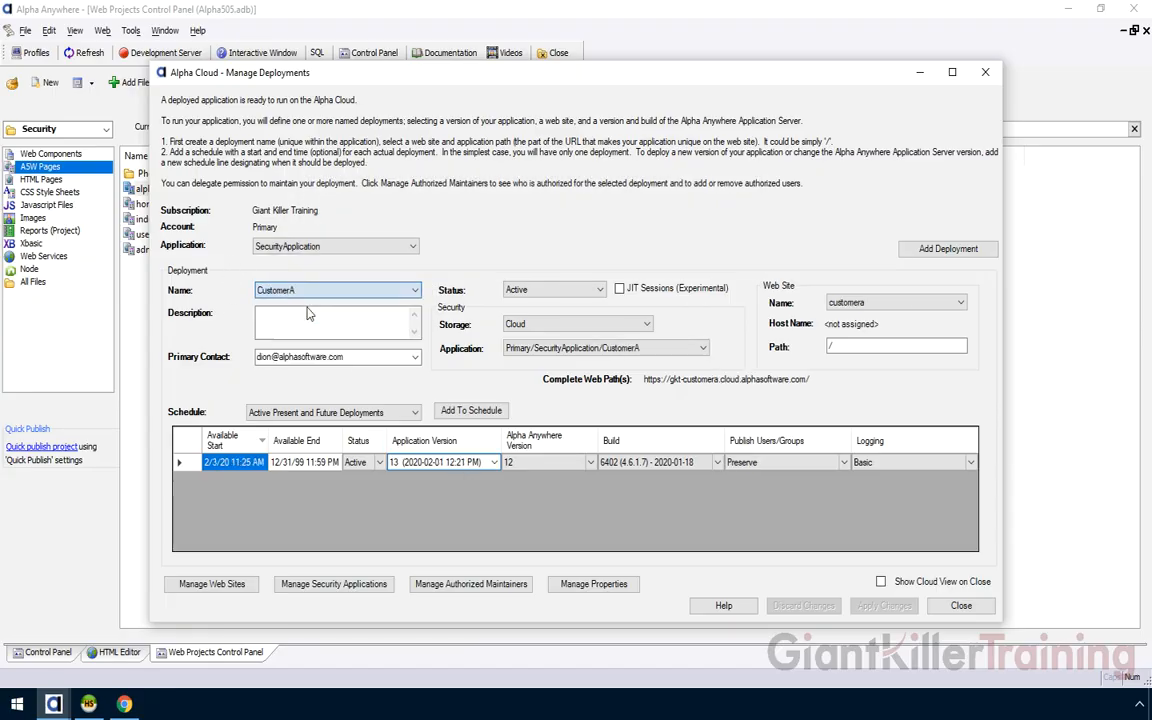
# Override CustomerA's company_name property to CompanyA-Test and save the change
pyautogui.click(582, 588)
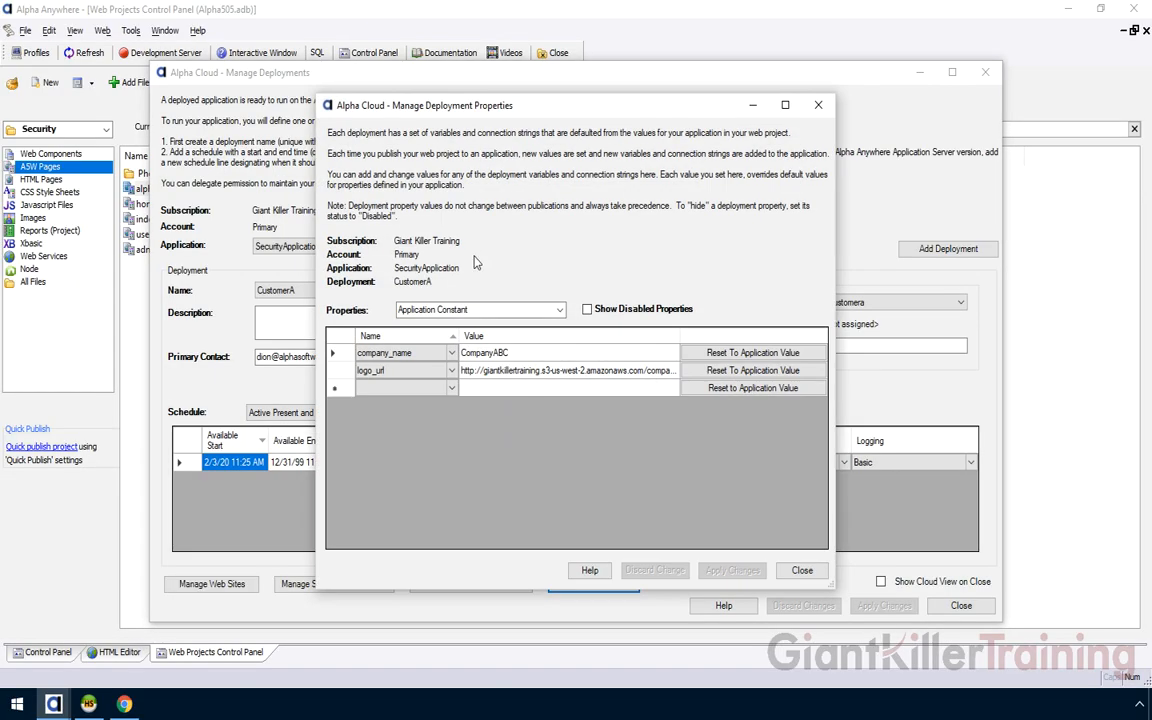
pyautogui.click(518, 355)
pyautogui.click(515, 354)
pyautogui.click(511, 353)
pyautogui.moveTo(494, 352); pyautogui.dragTo(513, 353)
pyautogui.write('A-Test')
pyautogui.press('Tab')
pyautogui.click(735, 571)
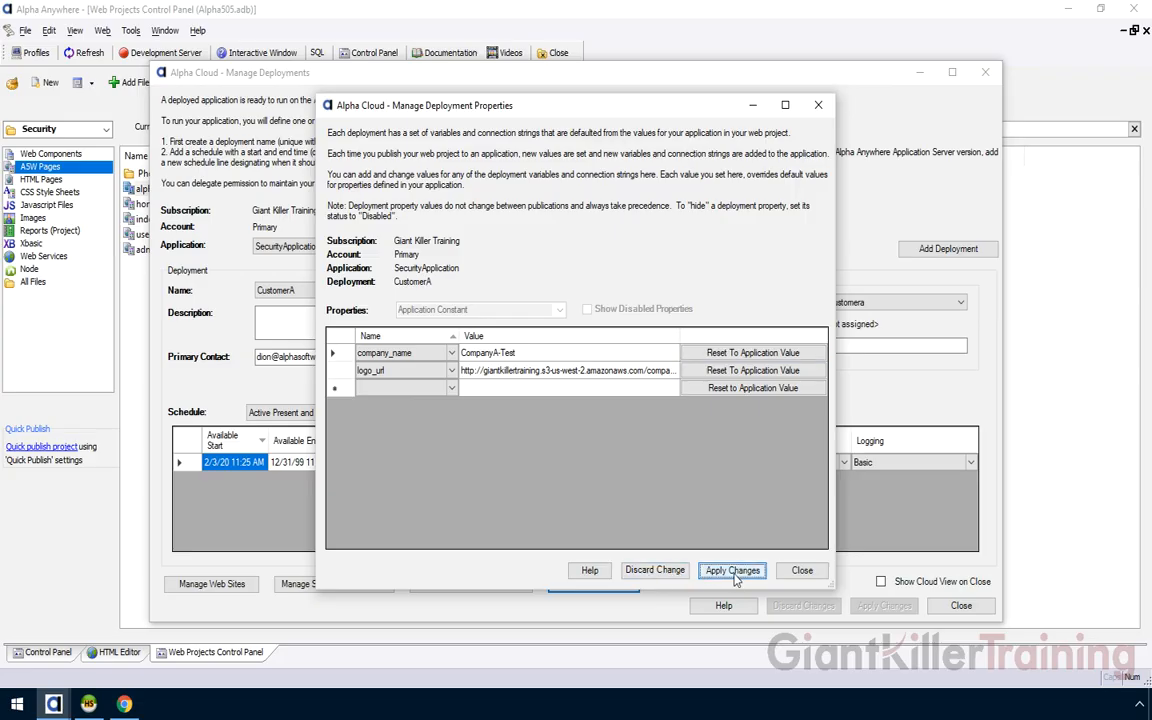
pyautogui.click(640, 404)
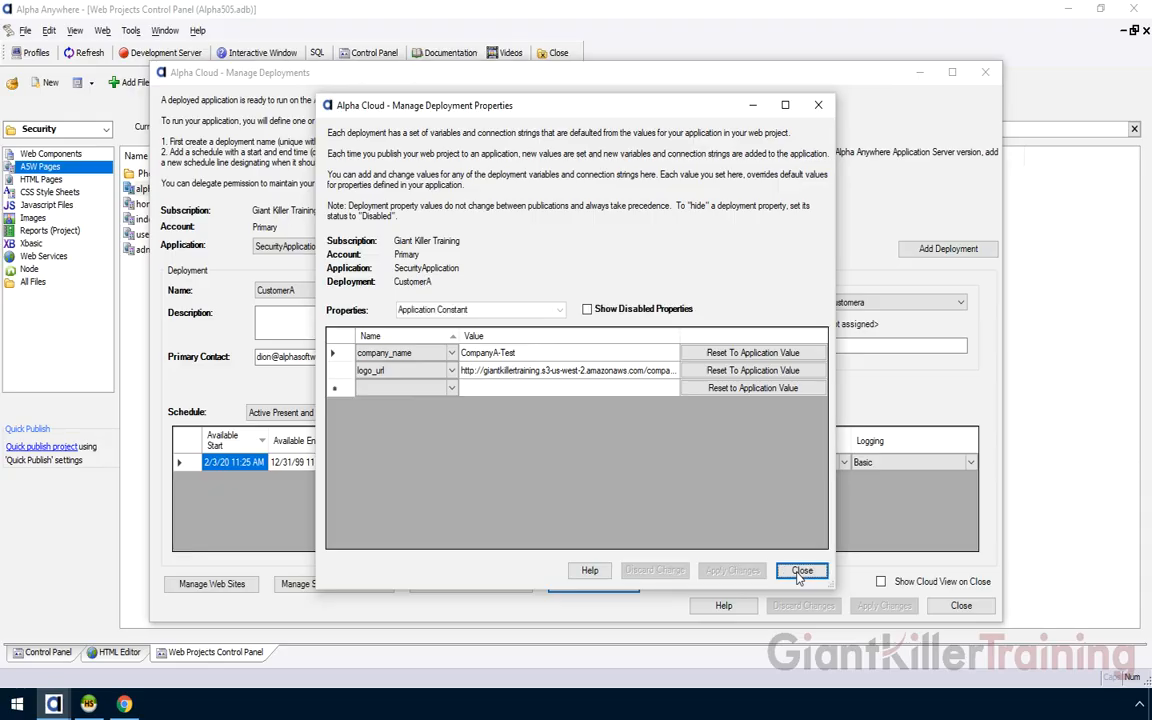
pyautogui.click(801, 571)
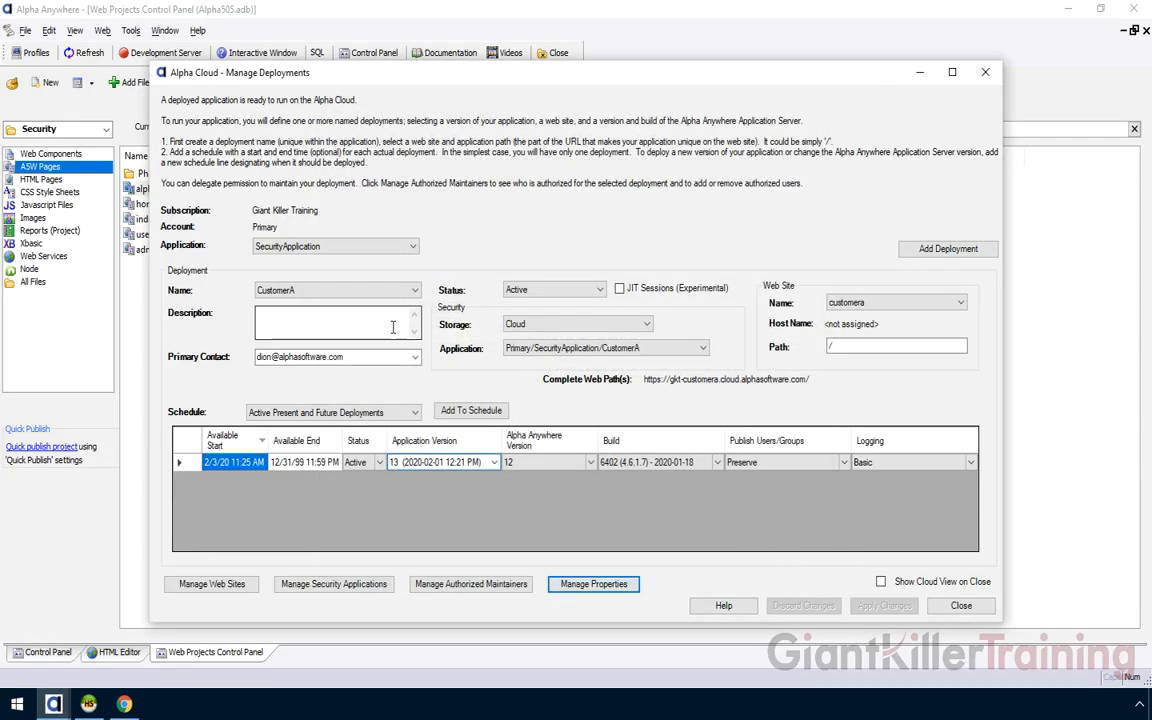
# Switch to CustomerB and override its company_name property to Company B - Test, saving it
pyautogui.click(298, 291)
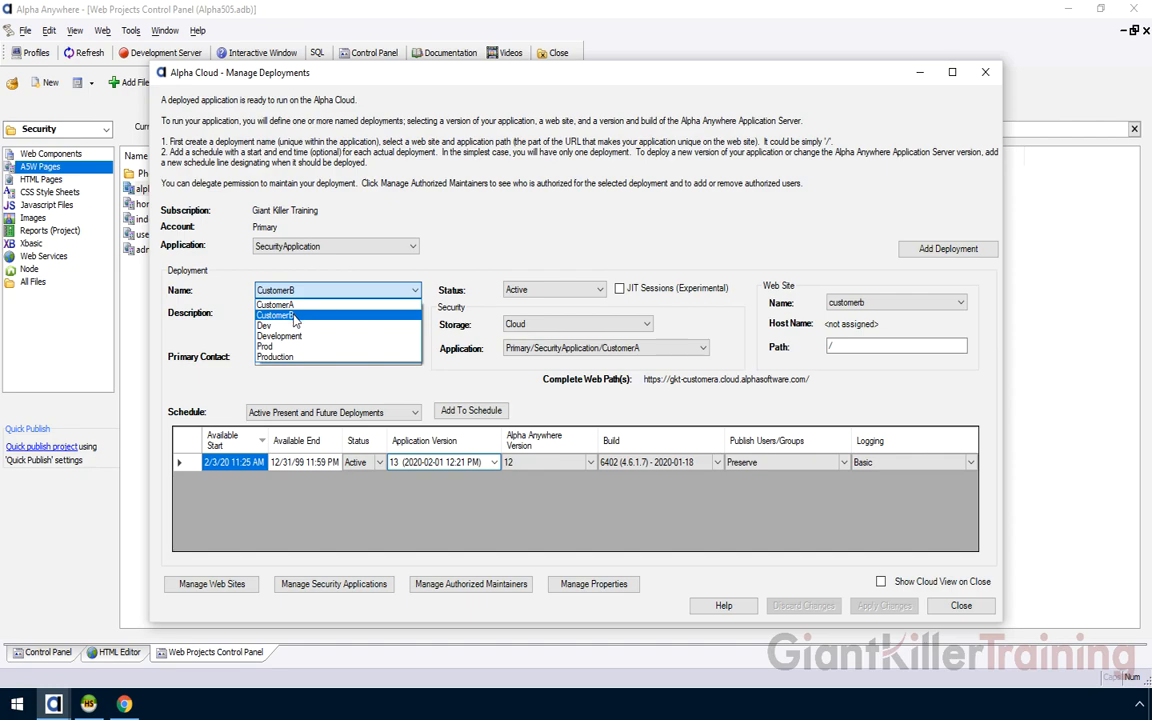
pyautogui.click(305, 316)
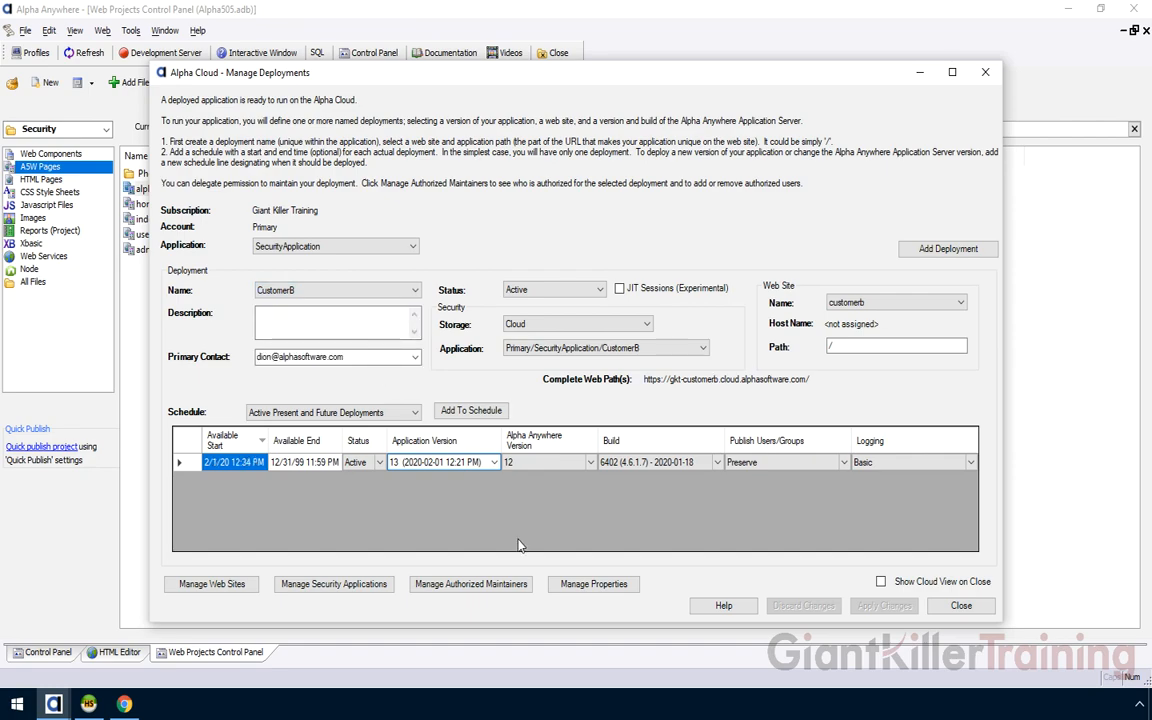
pyautogui.click(573, 588)
pyautogui.click(505, 355)
pyautogui.click(507, 353)
pyautogui.write('- Test')
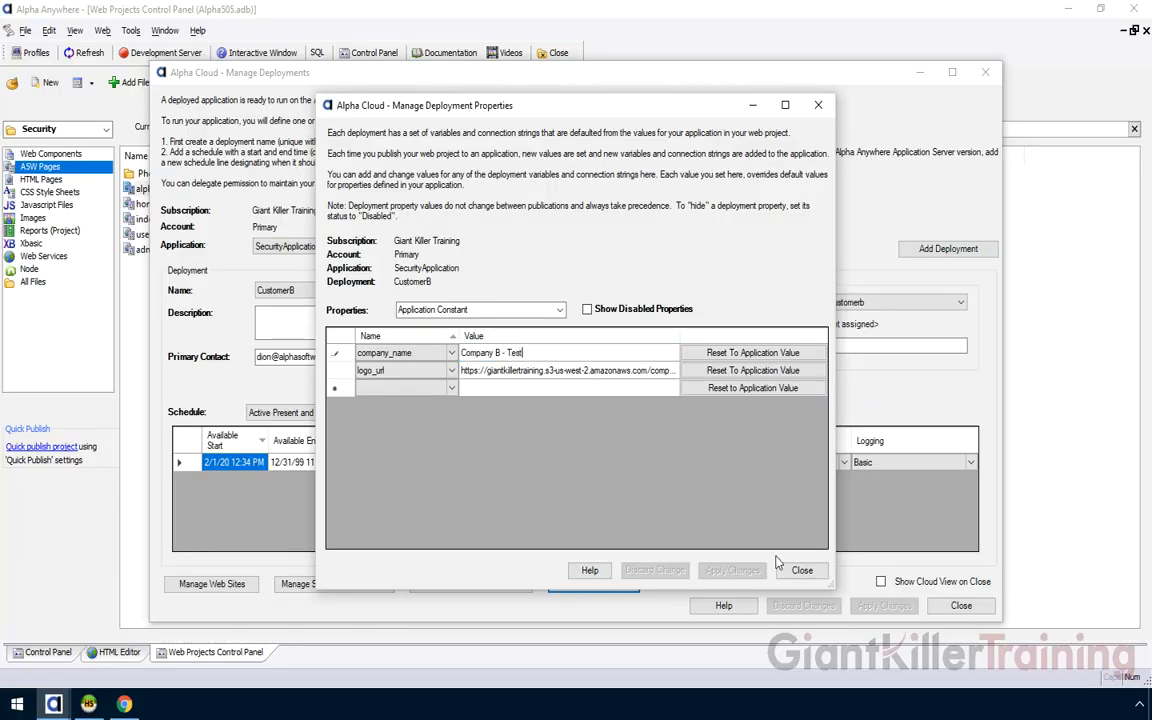
pyautogui.press('Tab')
pyautogui.click(739, 574)
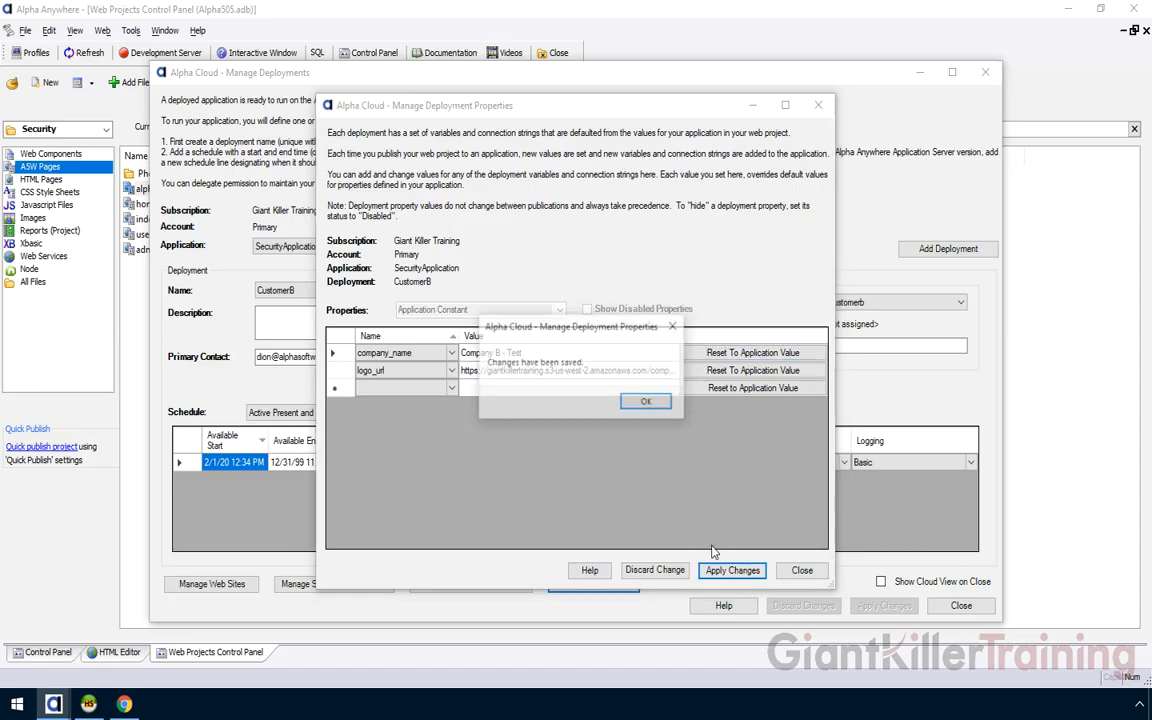
pyautogui.click(664, 402)
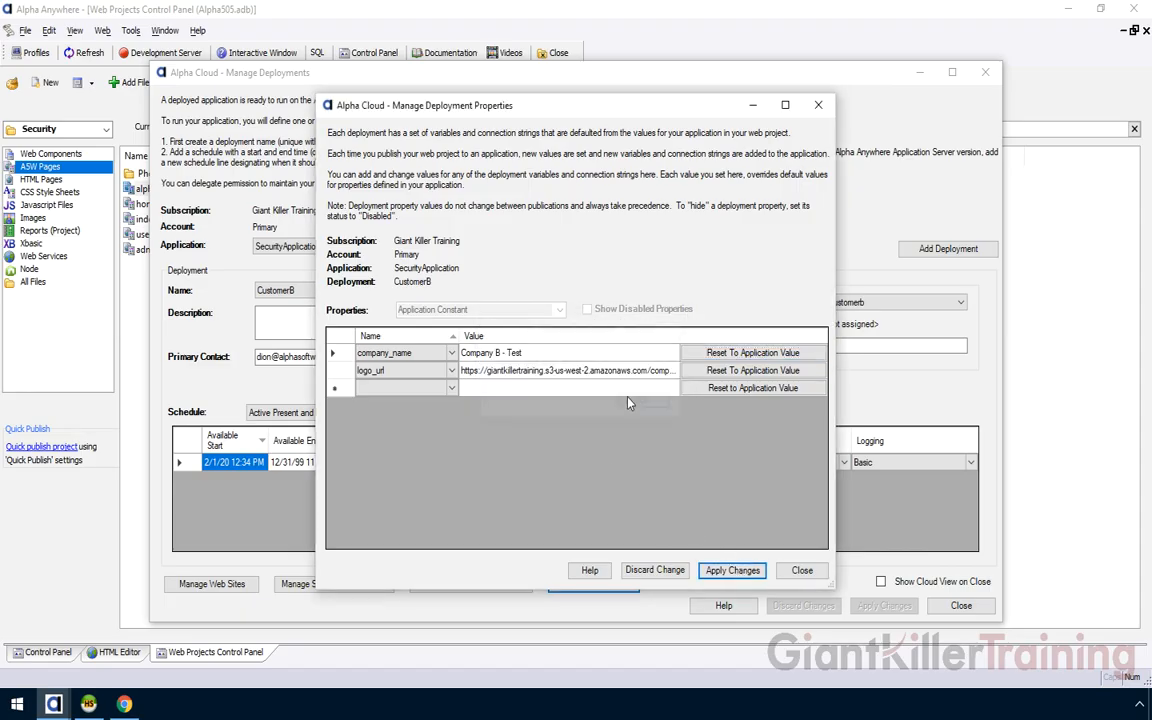
pyautogui.click(802, 571)
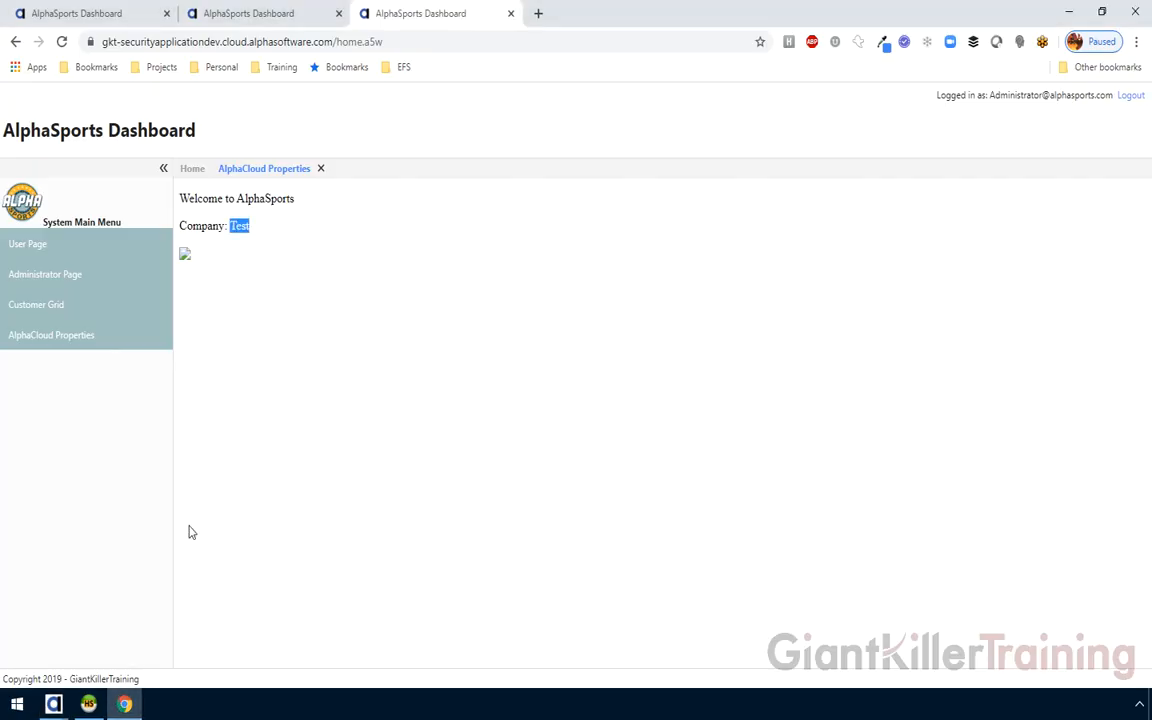
# Compare the CustomerA (CompanyABC) and CustomerB dashboards, then return to Manage Deployments
pyautogui.click(104, 13)
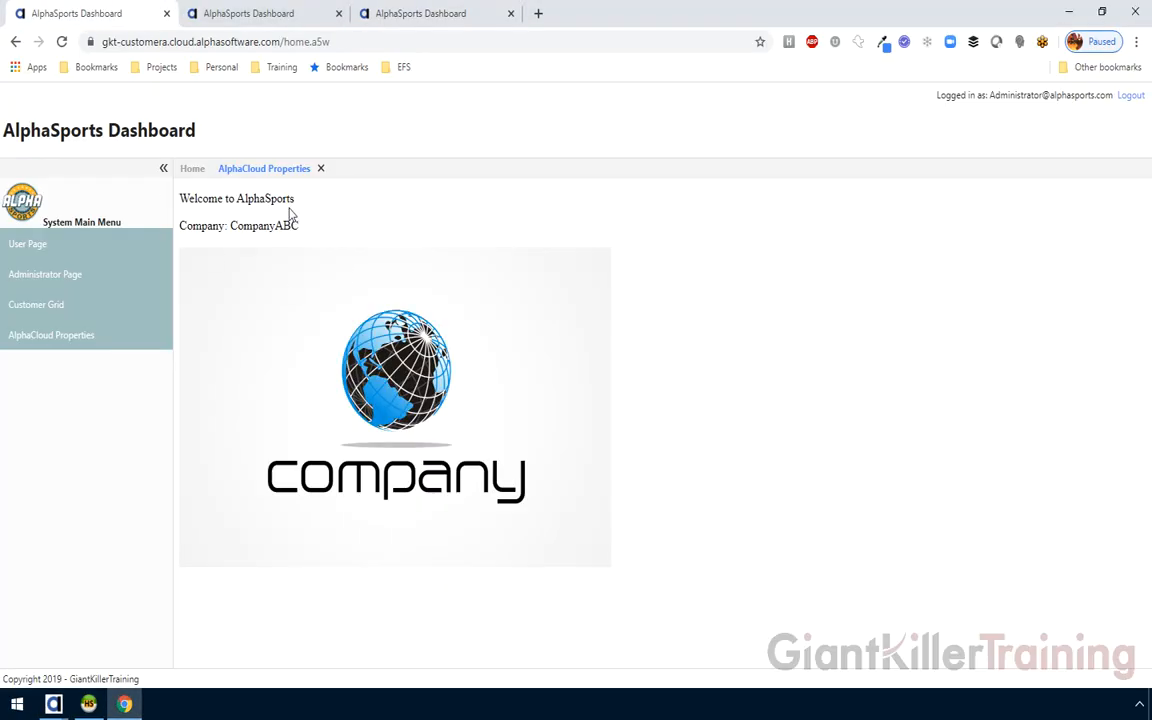
pyautogui.click(236, 14)
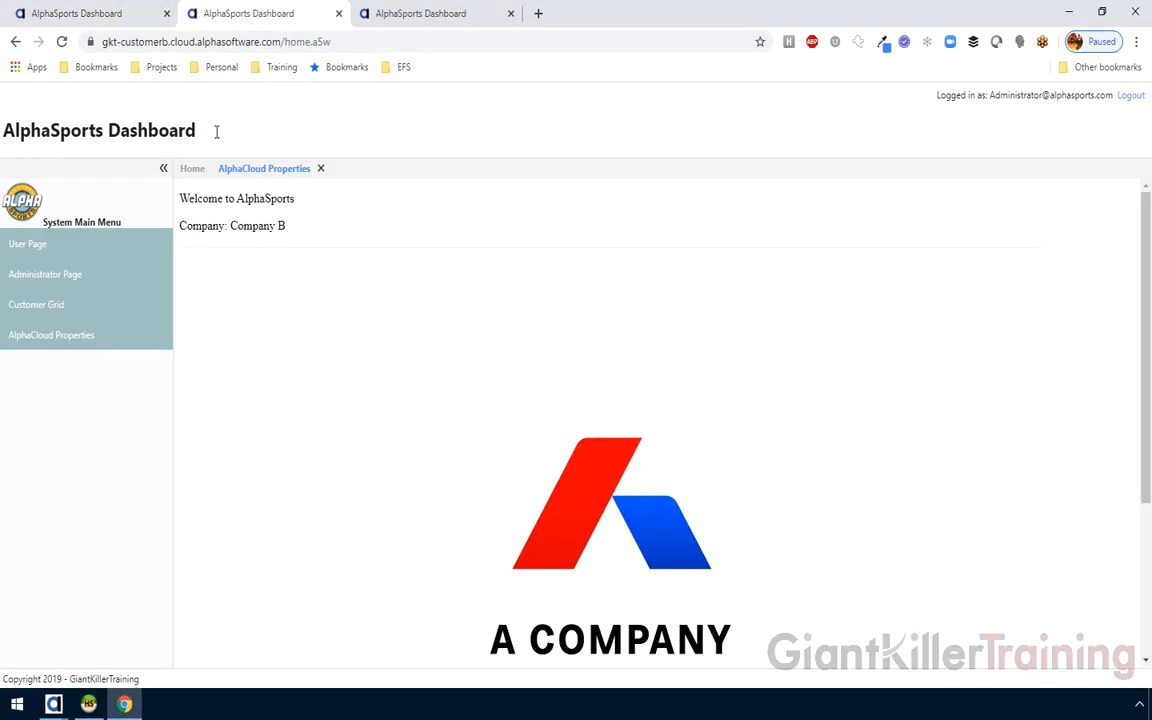
pyautogui.click(104, 13)
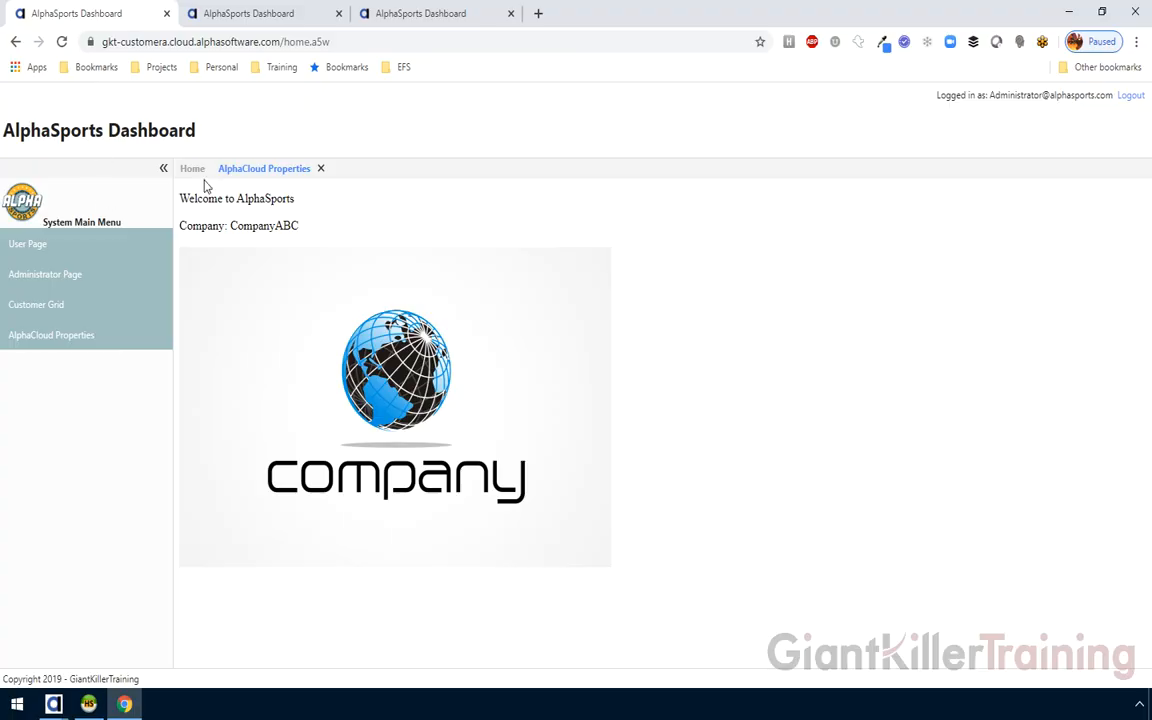
pyautogui.click(321, 169)
pyautogui.click(86, 334)
pyautogui.moveTo(54, 704)
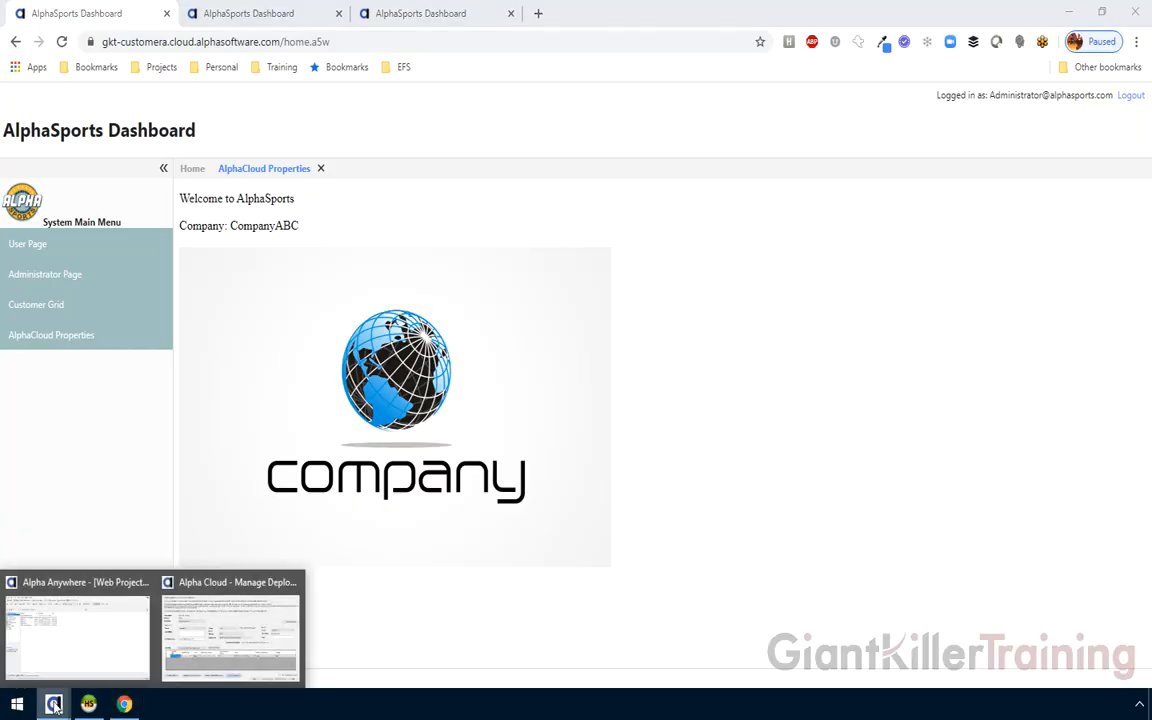
pyautogui.click(224, 625)
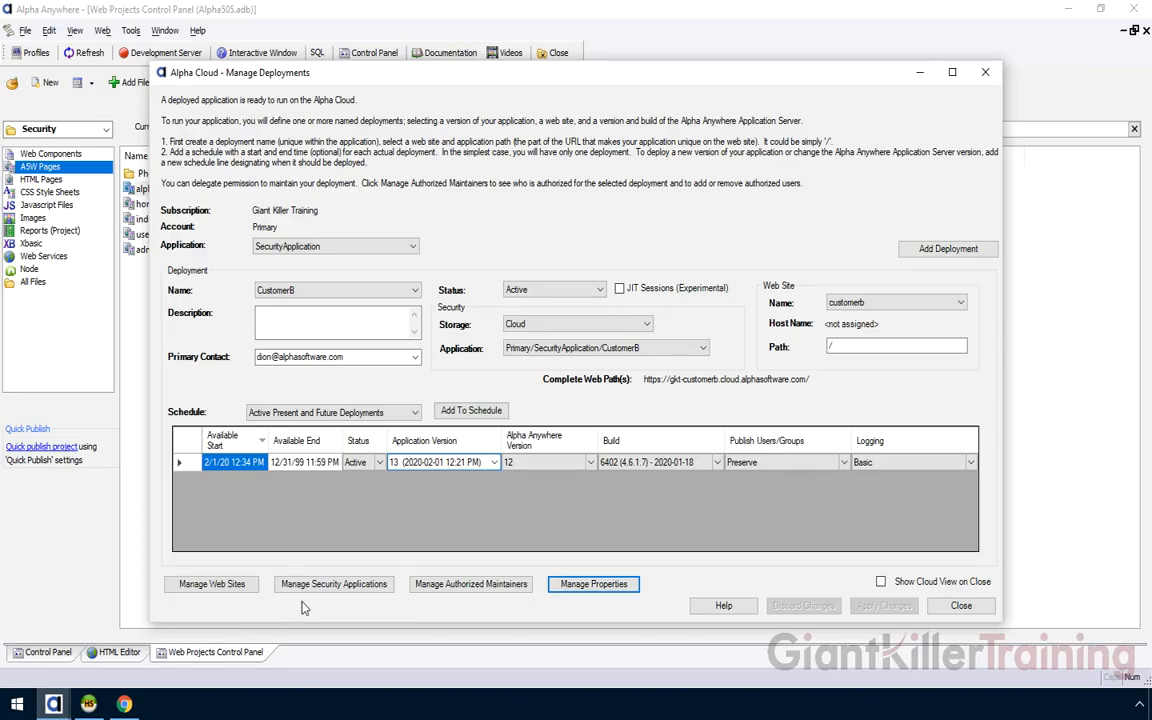
# Schedule CustomerA to run application version 14, then display the CustomerB deployment
pyautogui.click(310, 290)
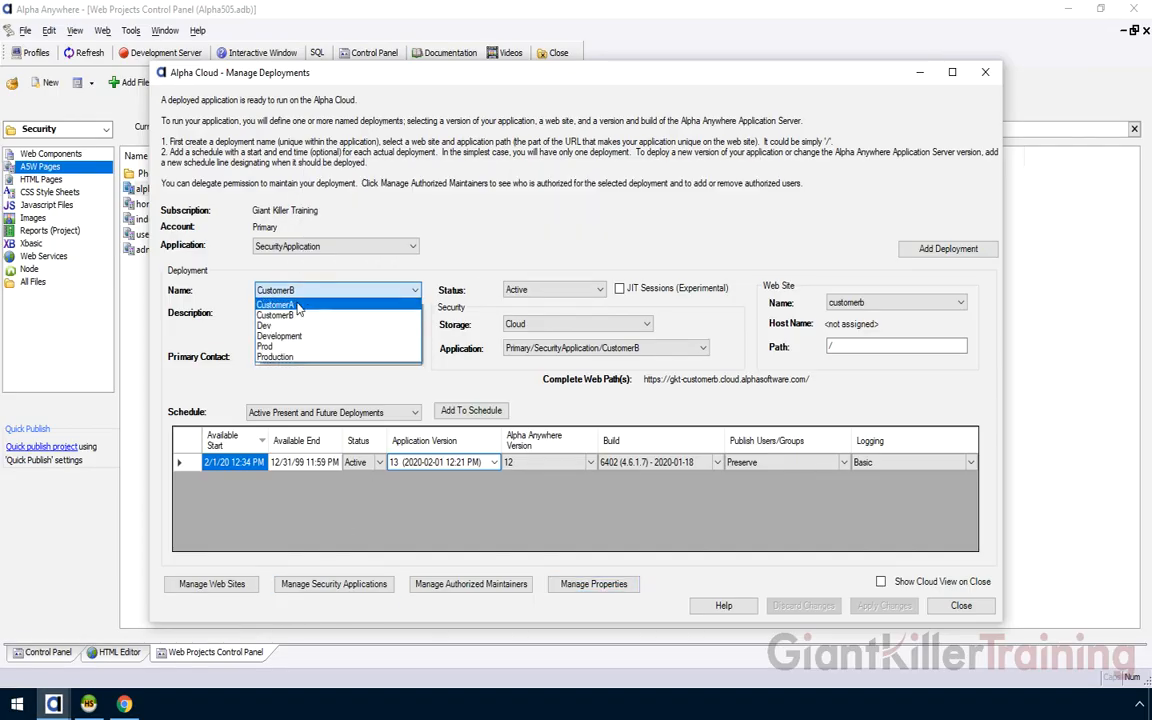
pyautogui.click(297, 305)
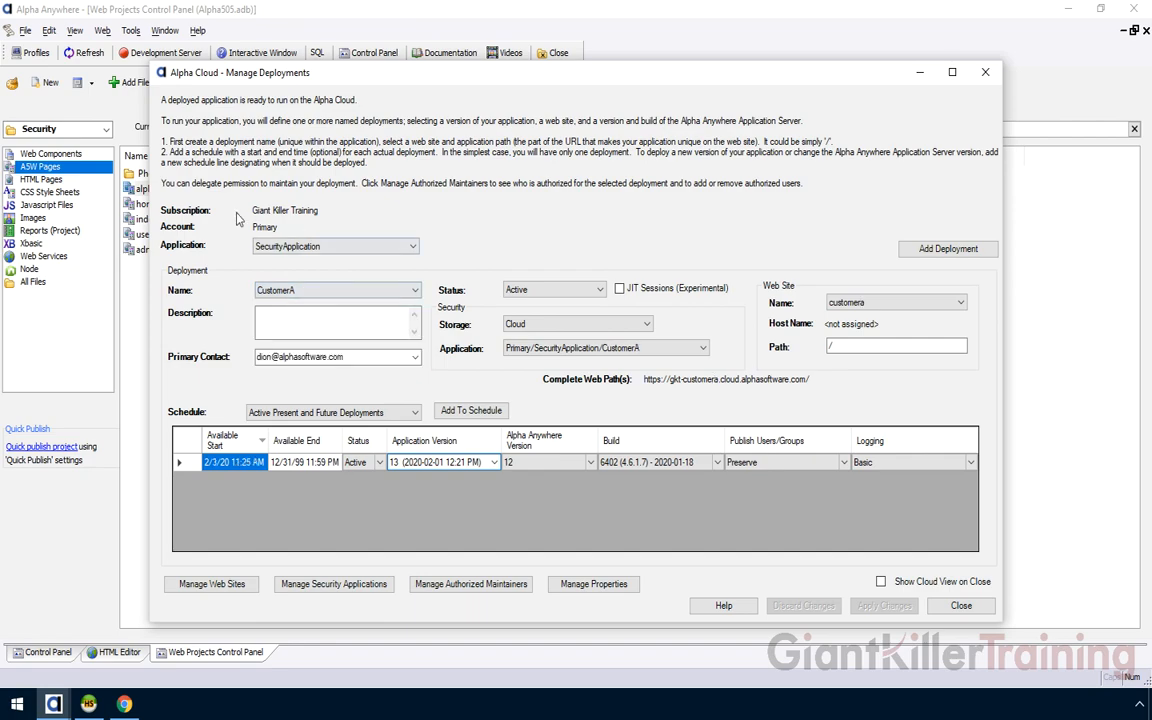
pyautogui.click(443, 414)
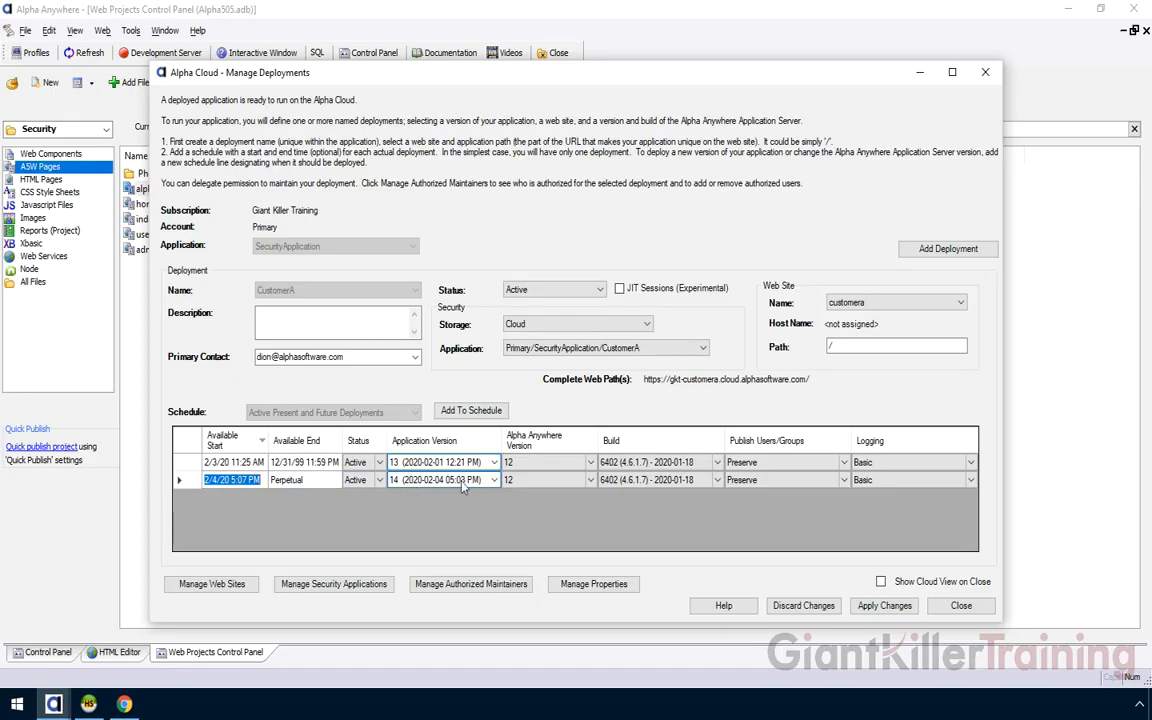
pyautogui.click(495, 481)
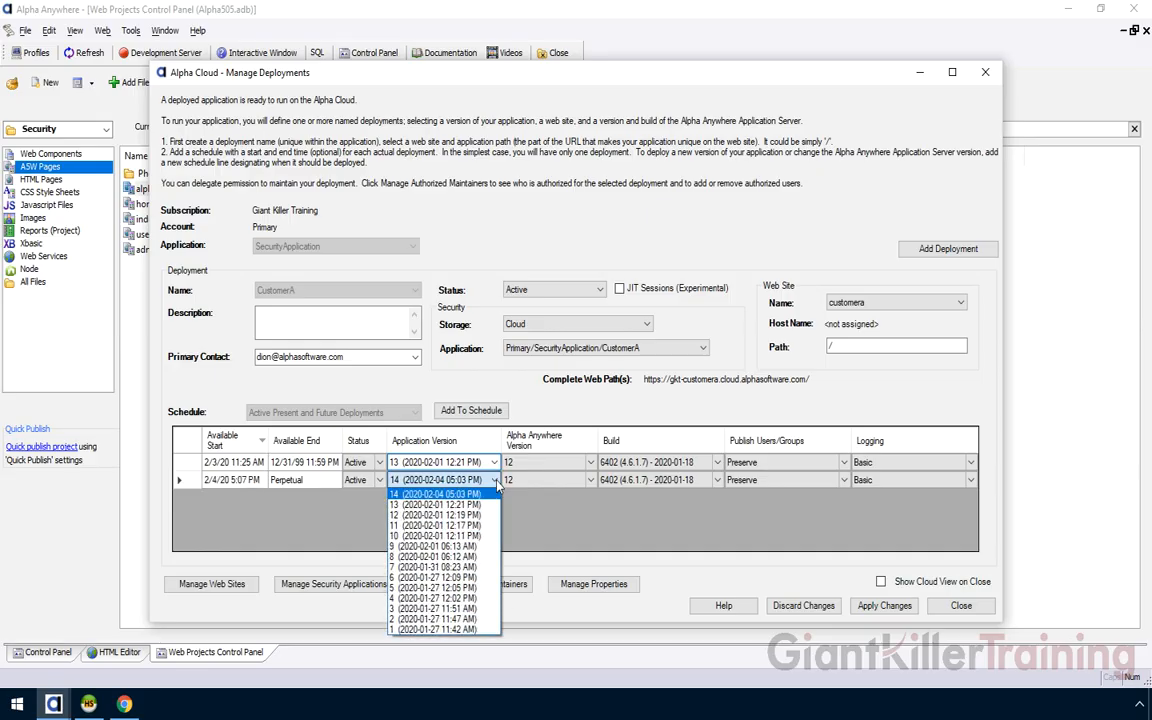
pyautogui.click(413, 497)
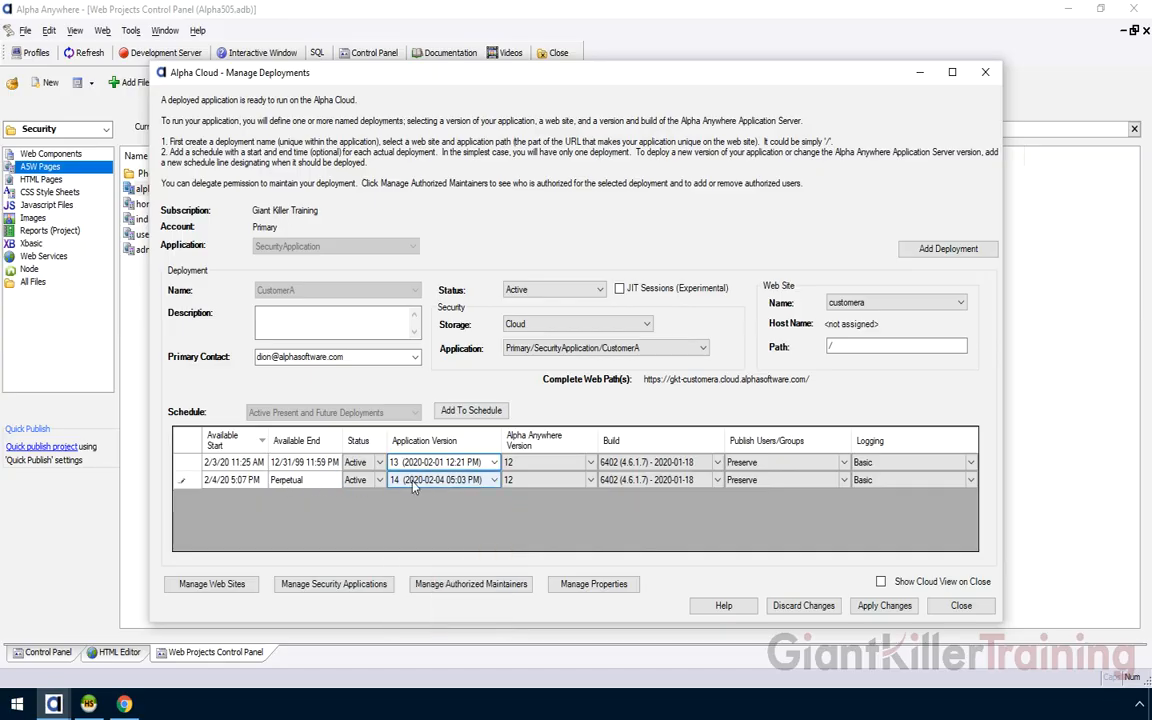
pyautogui.click(870, 607)
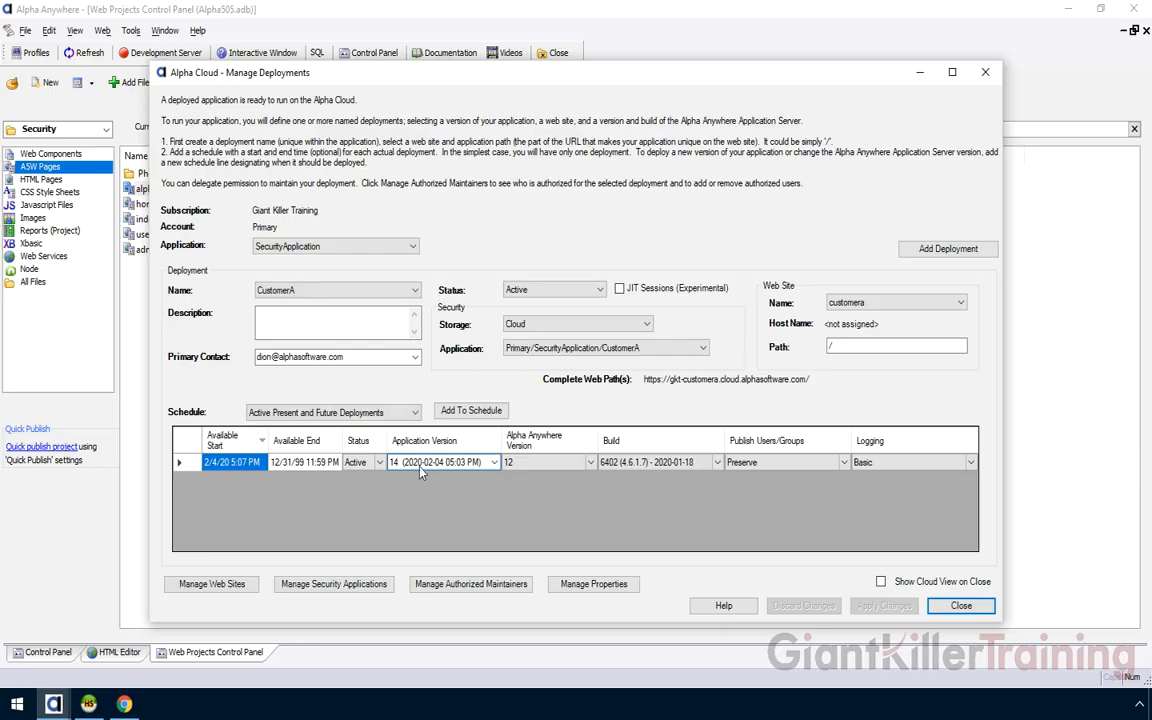
pyautogui.click(312, 291)
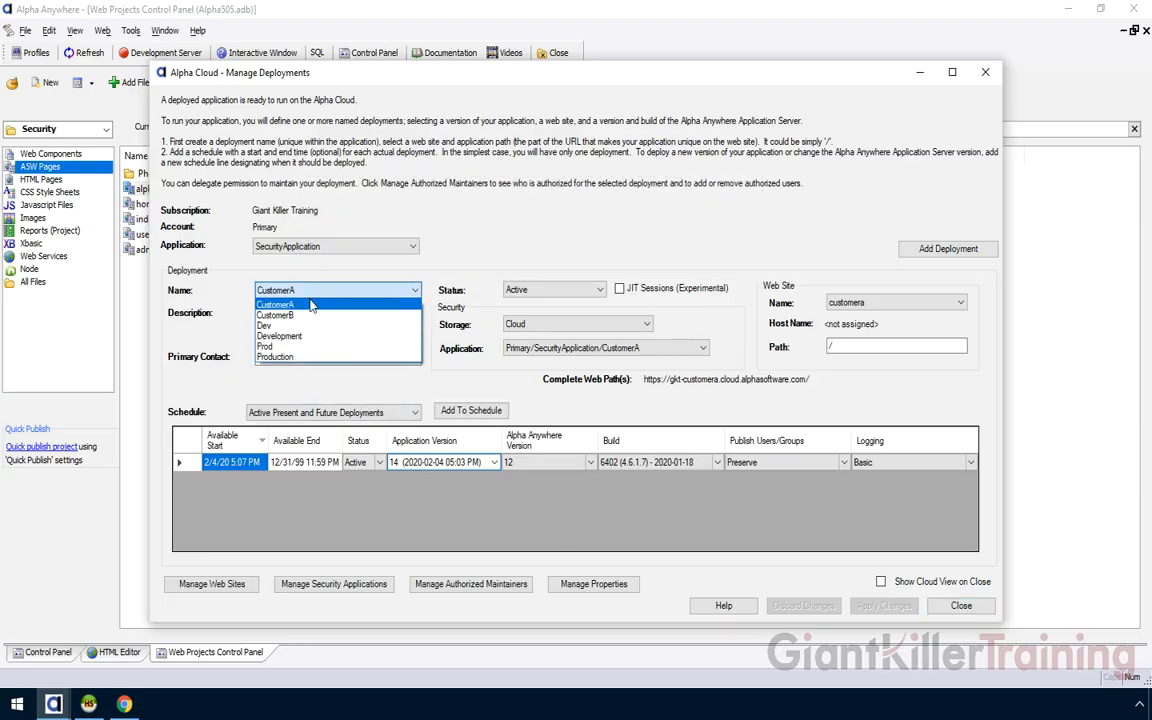
pyautogui.click(310, 315)
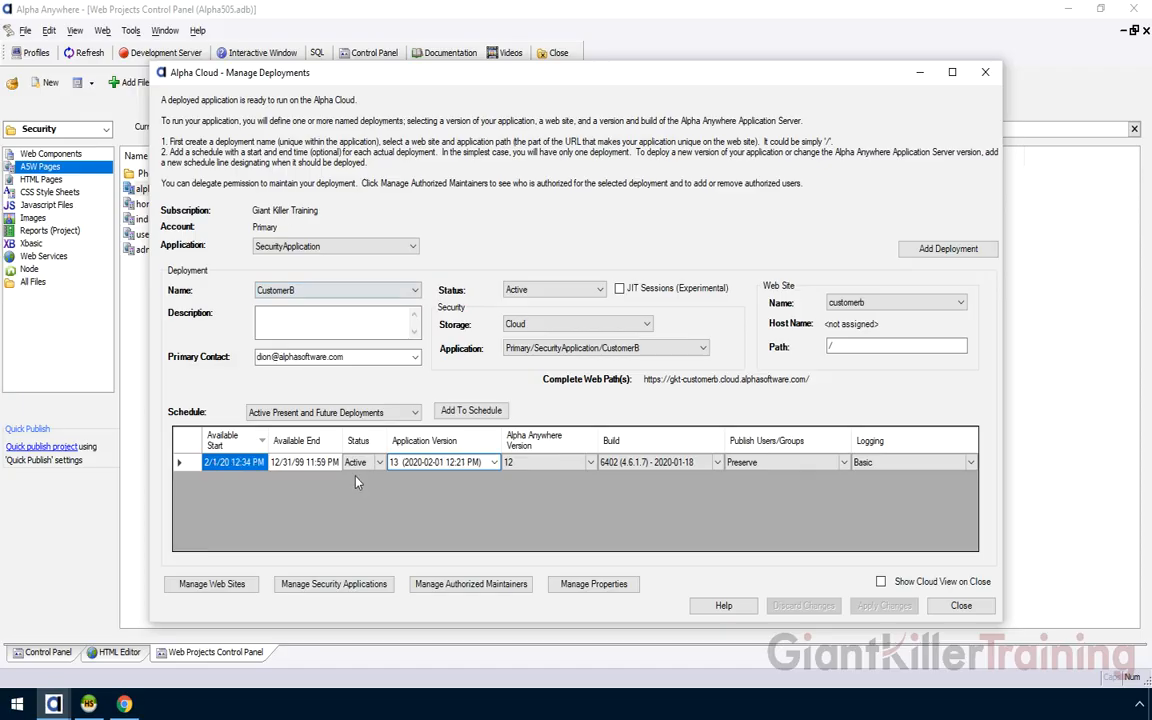
# Schedule CustomerB on application version 14 from 2/4/20 5:08 PM, then go to CustomerA's Chrome login page
pyautogui.click(476, 413)
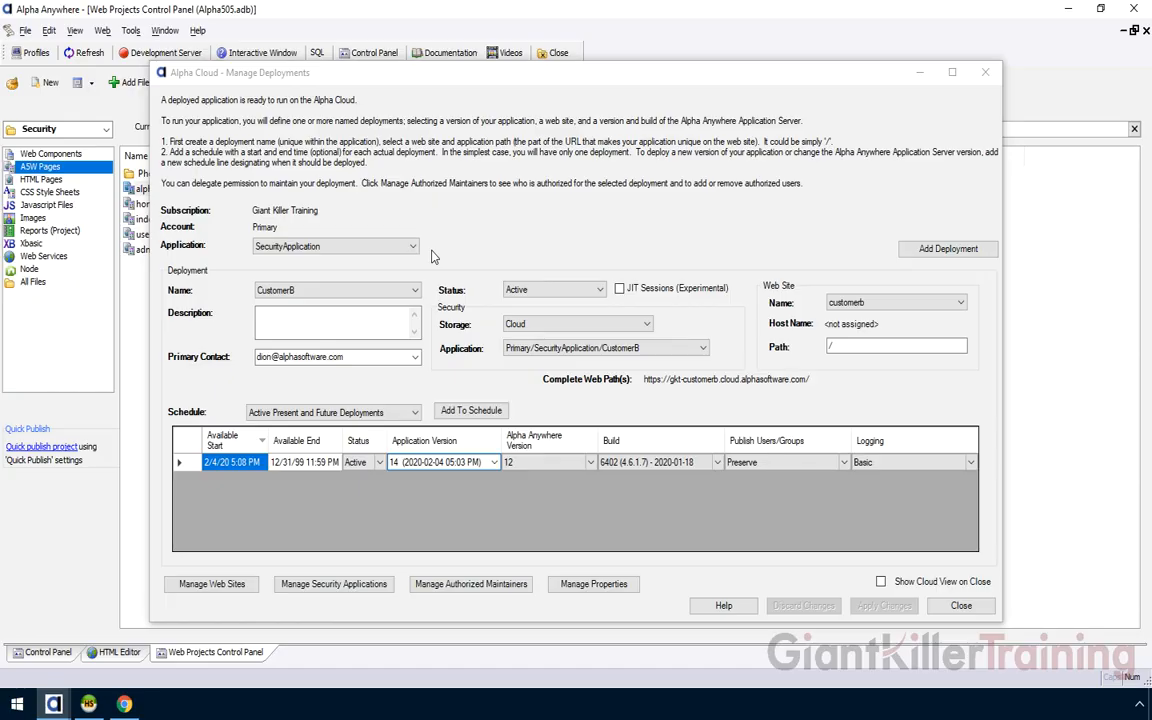
pyautogui.click(124, 704)
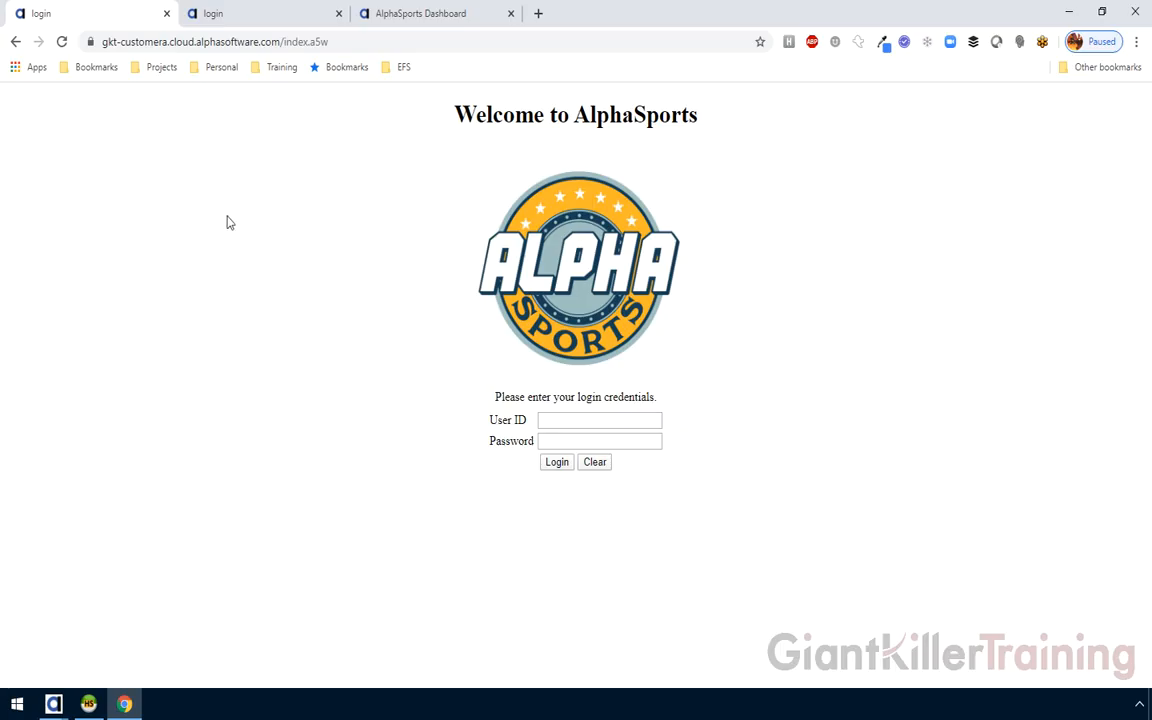
# Log in to the CustomerA site with the administrator's user ID and confirm Company: CompanyA-Test
pyautogui.click(551, 420)
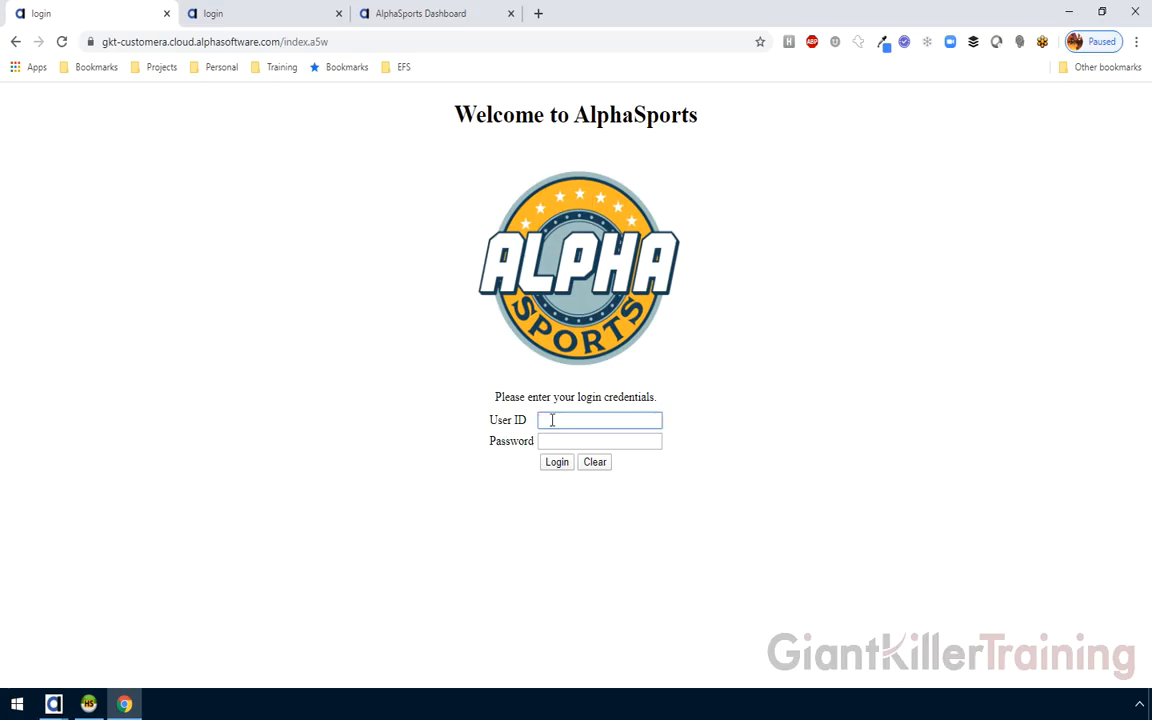
pyautogui.write('administrator')
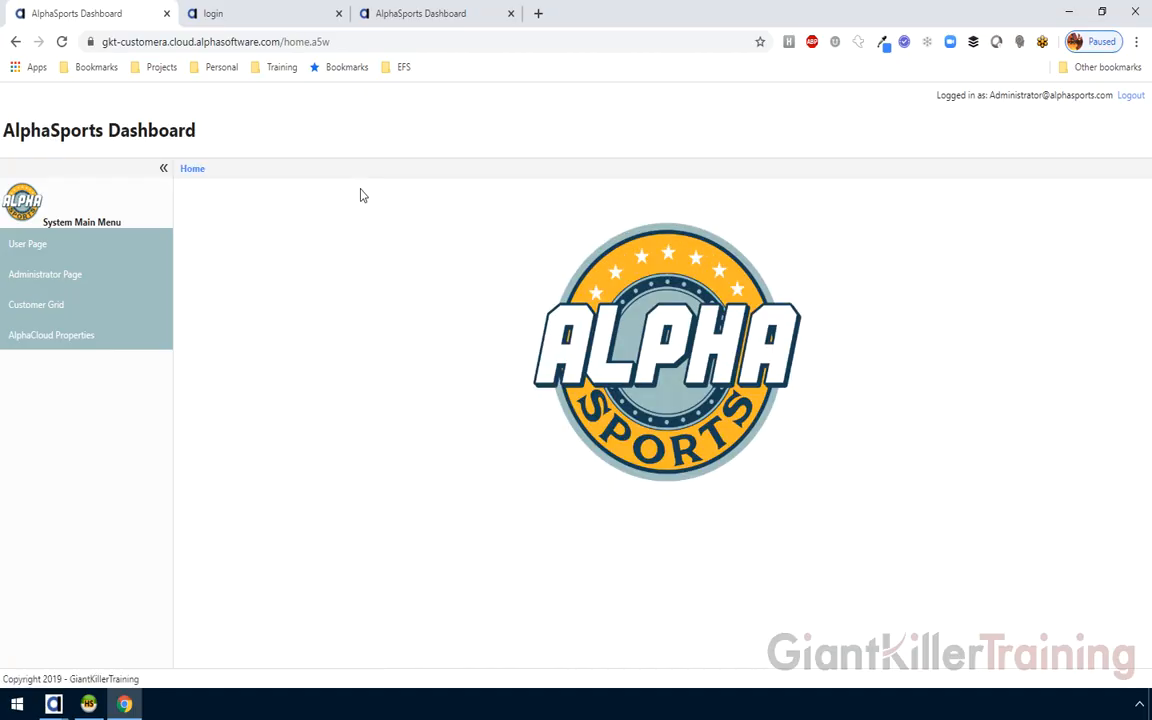
pyautogui.click(62, 334)
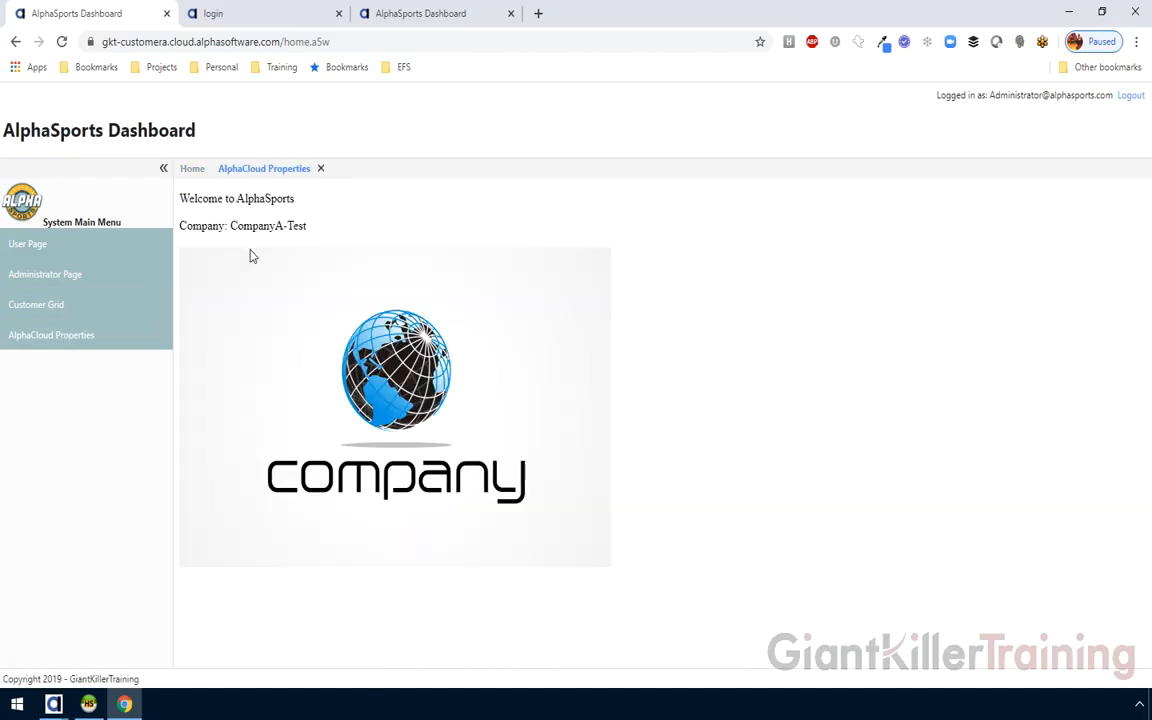
pyautogui.moveTo(232, 226); pyautogui.dragTo(311, 226)
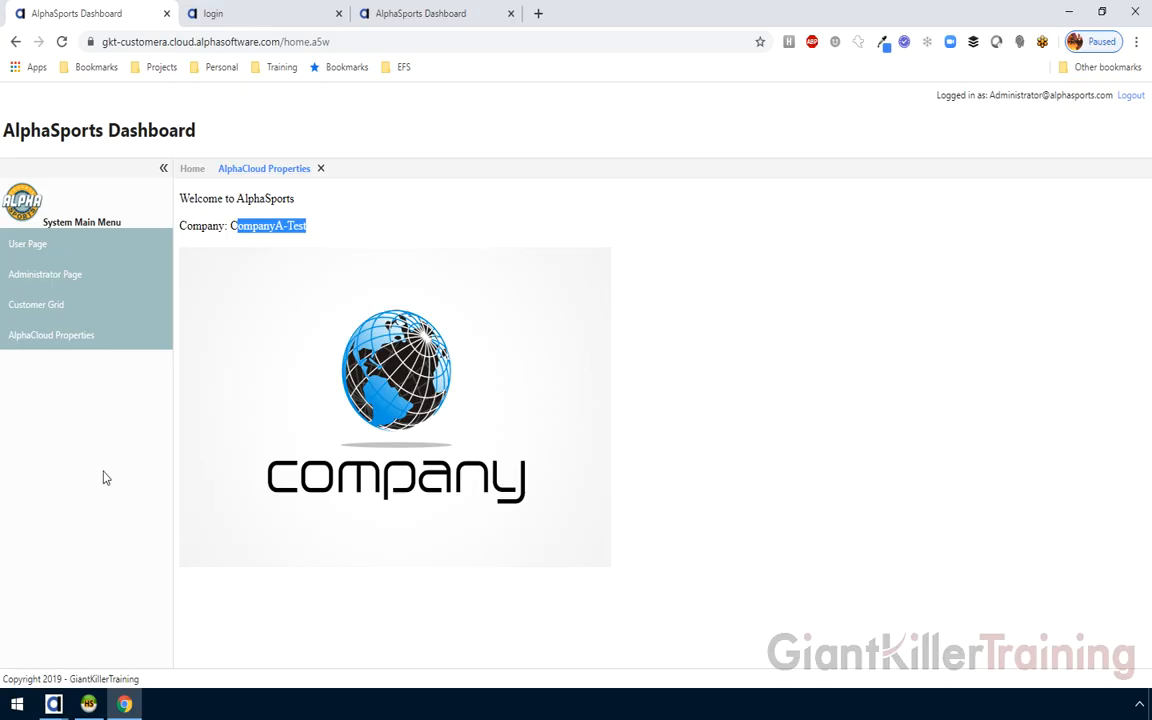
# Log in to the CustomerB site and confirm its AlphaCloud Properties show Company B - Test
pyautogui.click(225, 14)
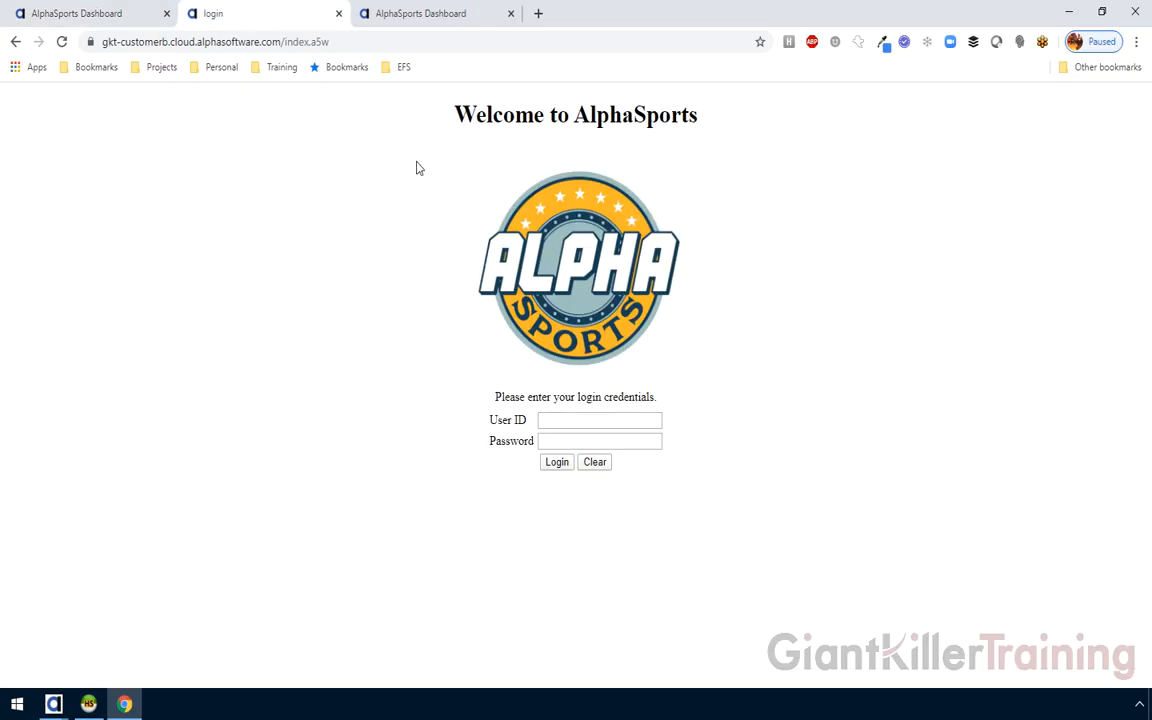
pyautogui.click(562, 418)
pyautogui.write('a')
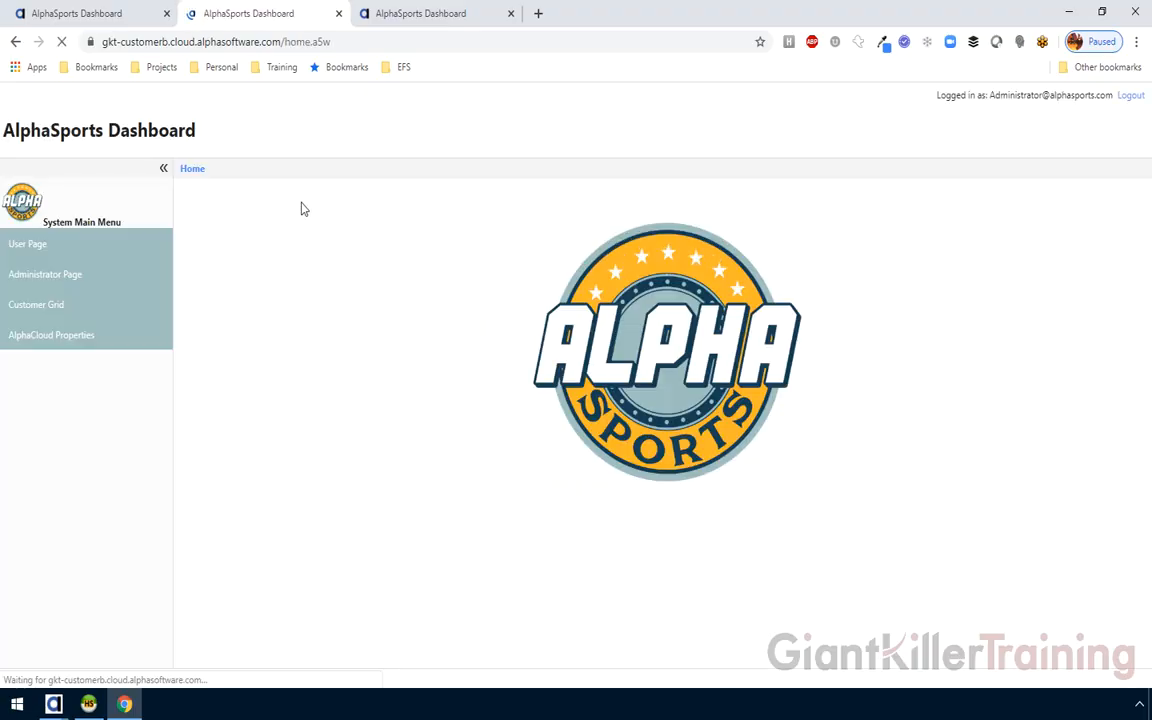
pyautogui.click(109, 341)
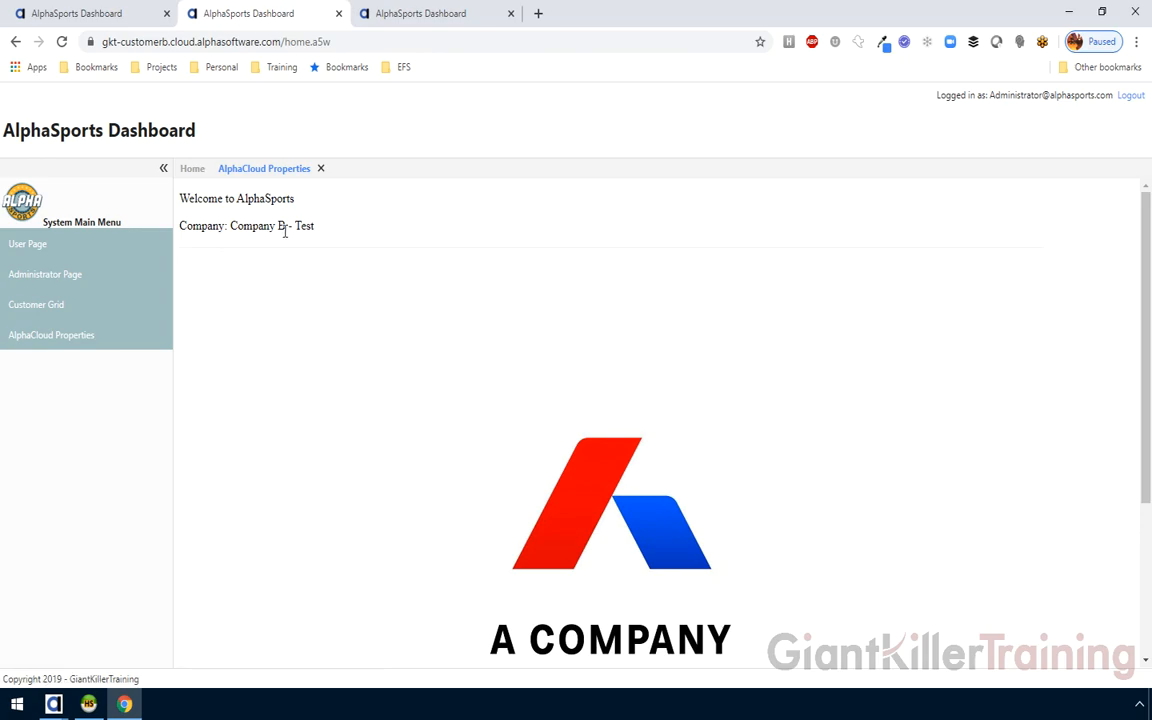
# Close Manage Deployments in Alpha Anywhere and start a new Alpha Cloud publish
pyautogui.click(53, 704)
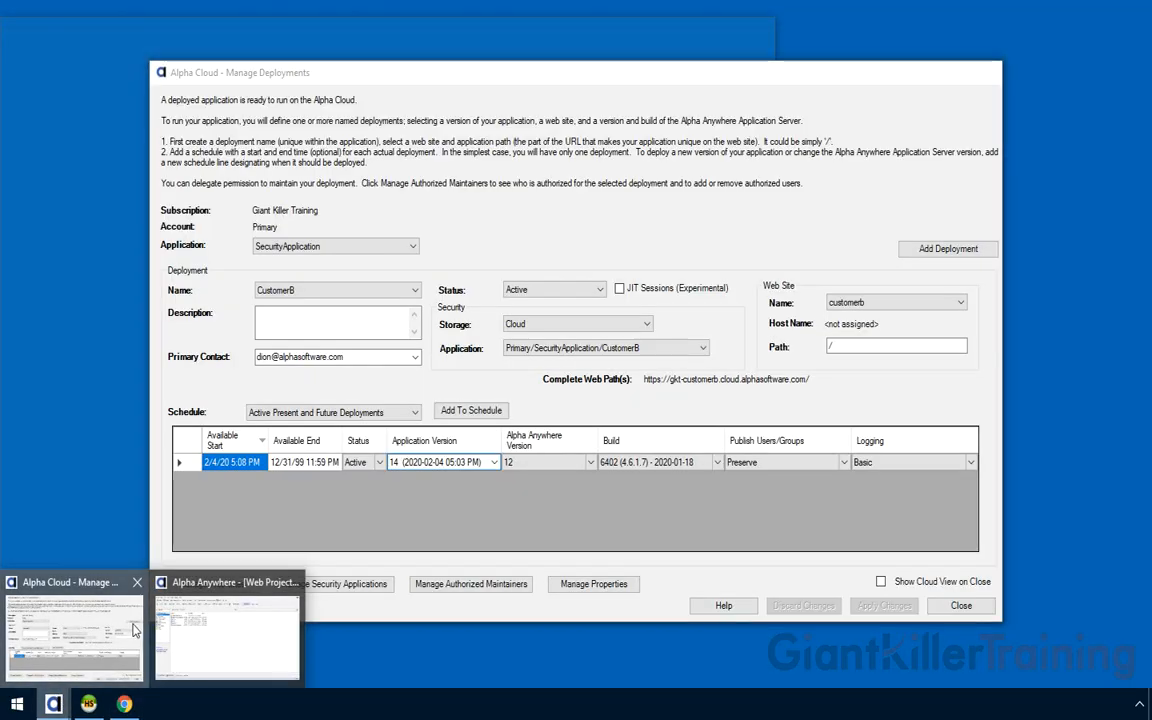
pyautogui.click(110, 640)
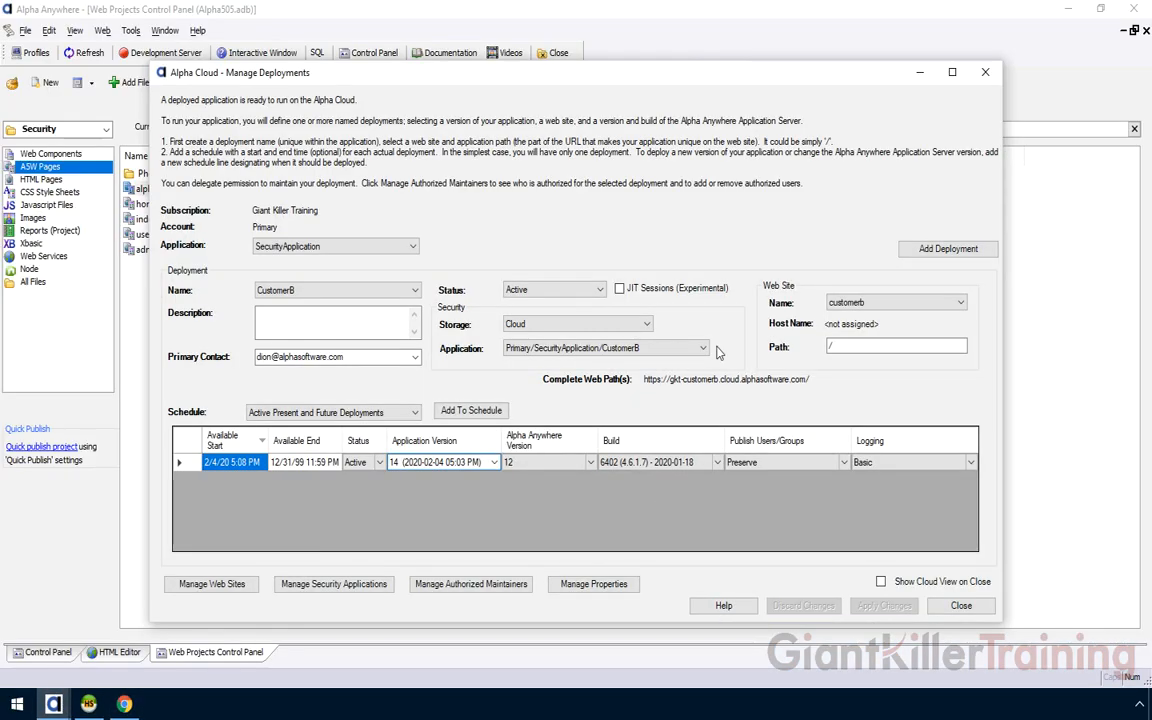
pyautogui.click(961, 605)
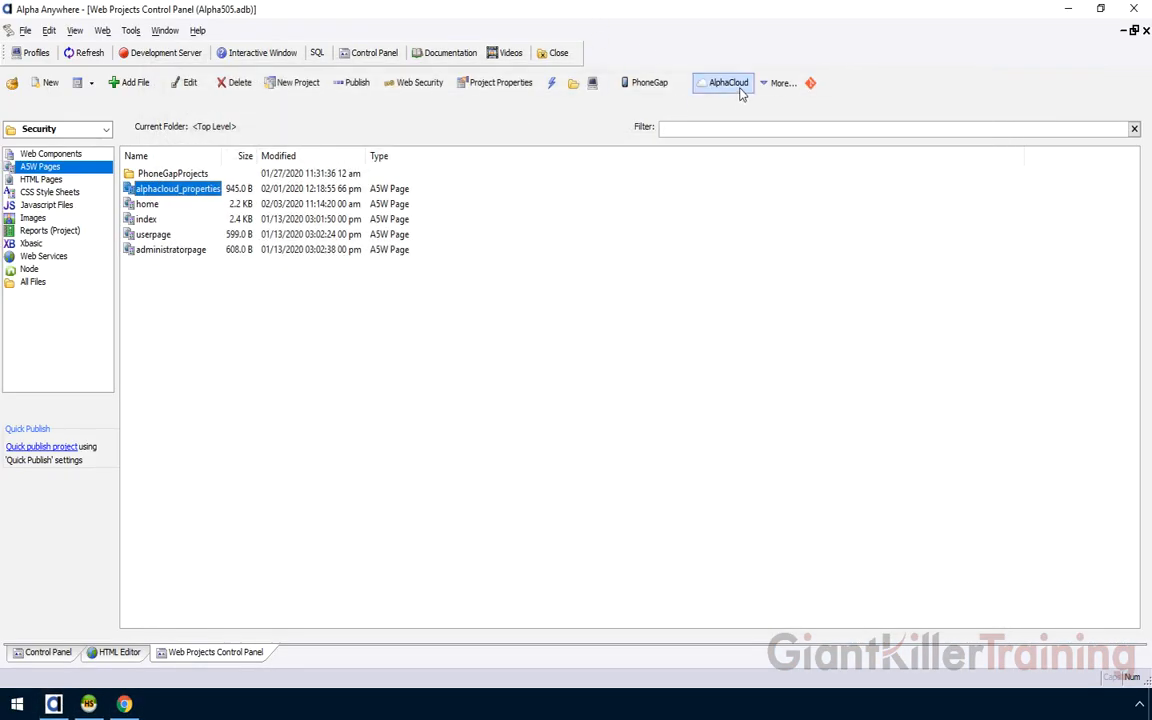
pyautogui.click(741, 93)
pyautogui.click(771, 117)
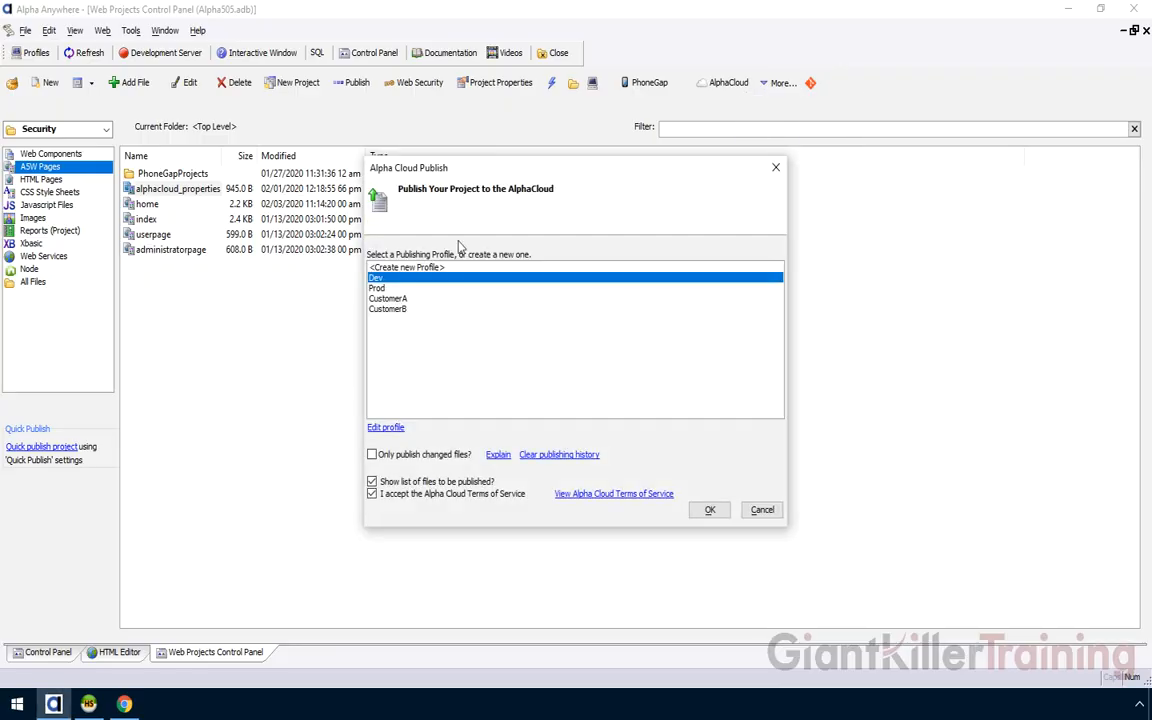